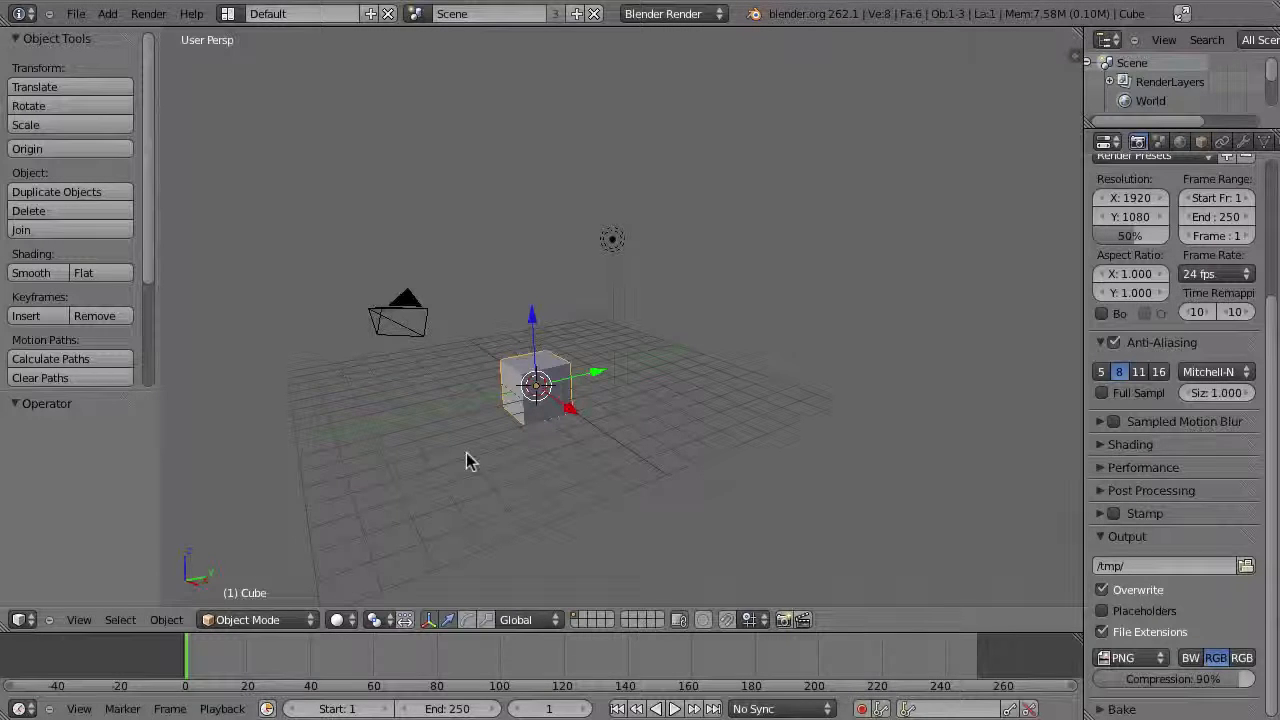
- Review the MVI_1334.MOV footage in the video player by scrubbing through it, and return to Blender
key(super+Tab)
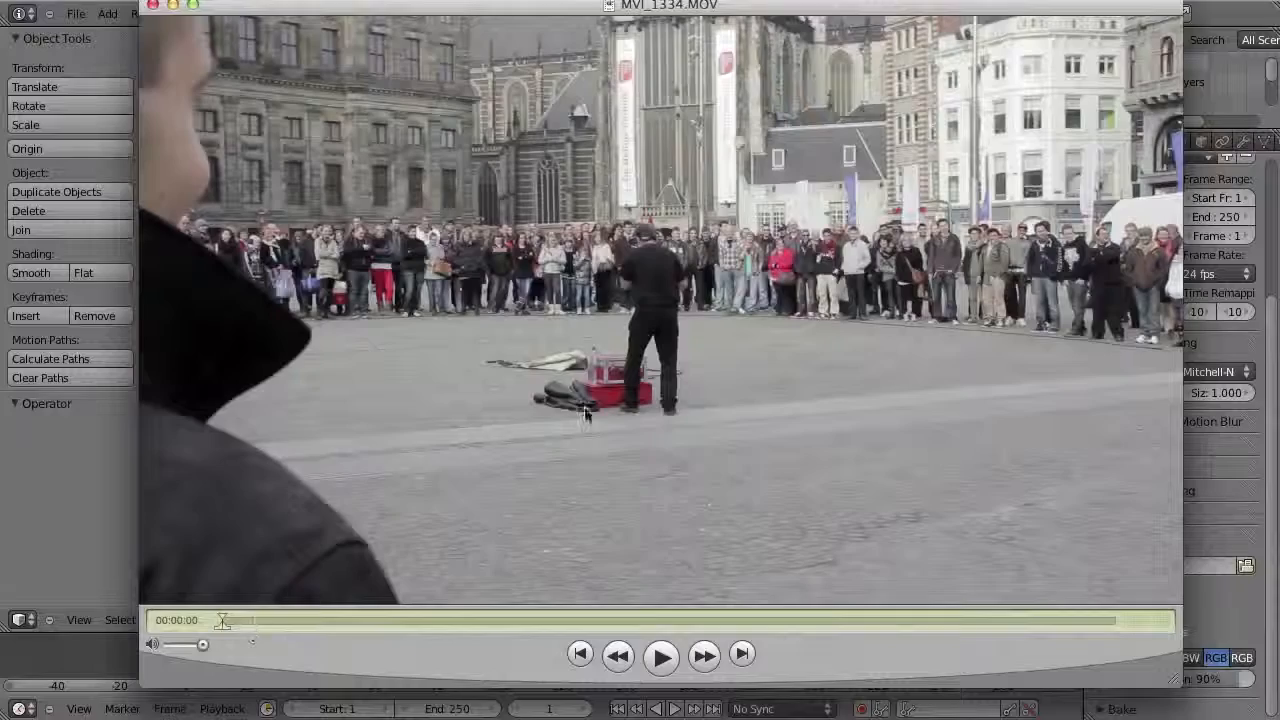
drag(264, 622, 535, 548)
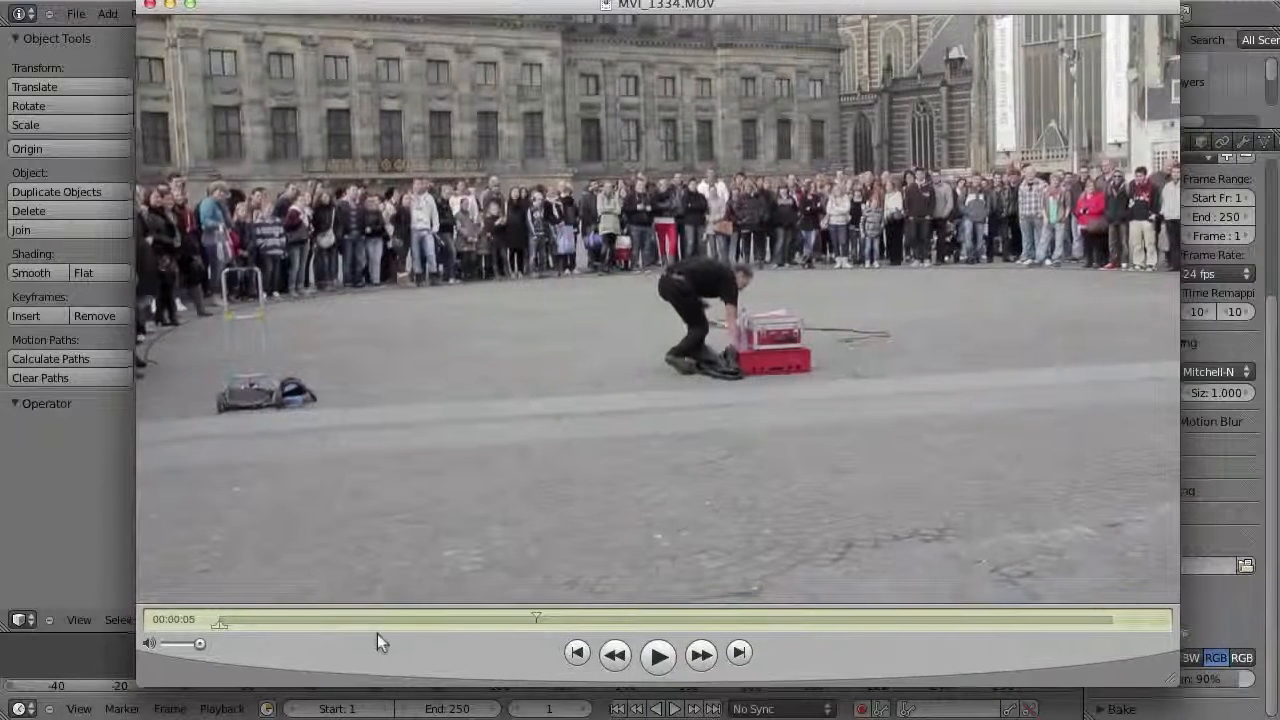
click(366, 619)
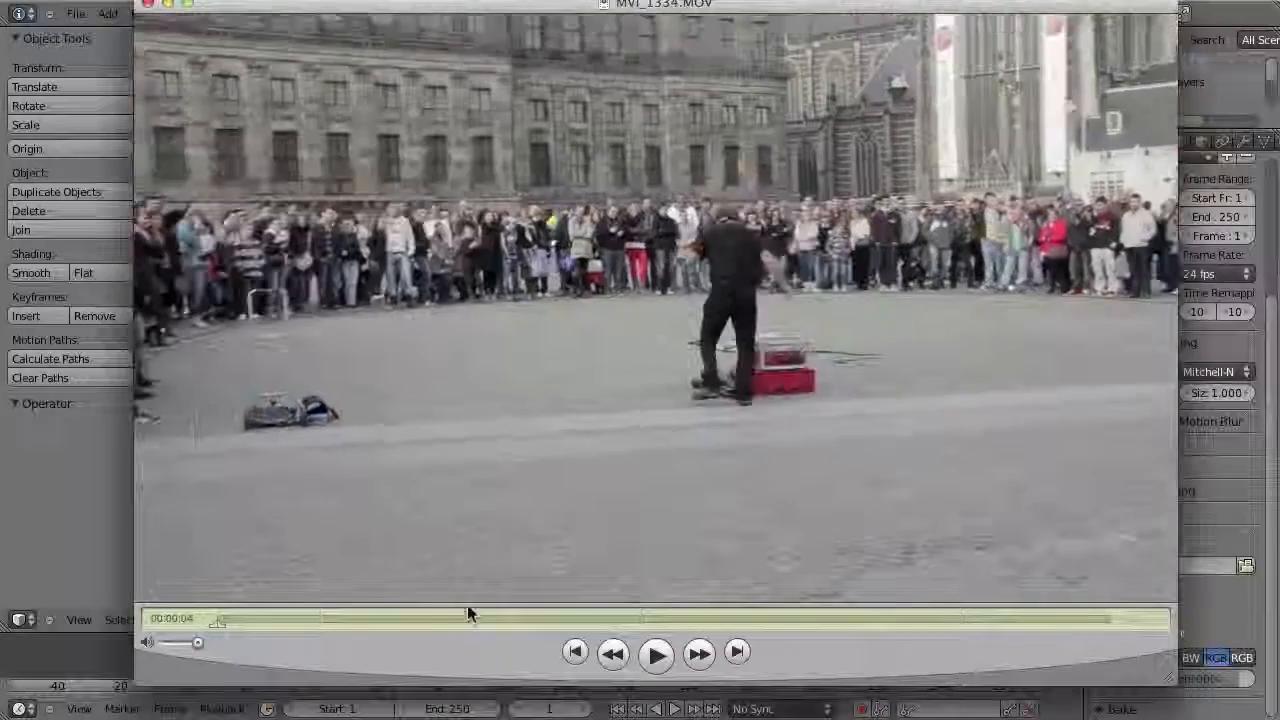
drag(433, 620, 1084, 618)
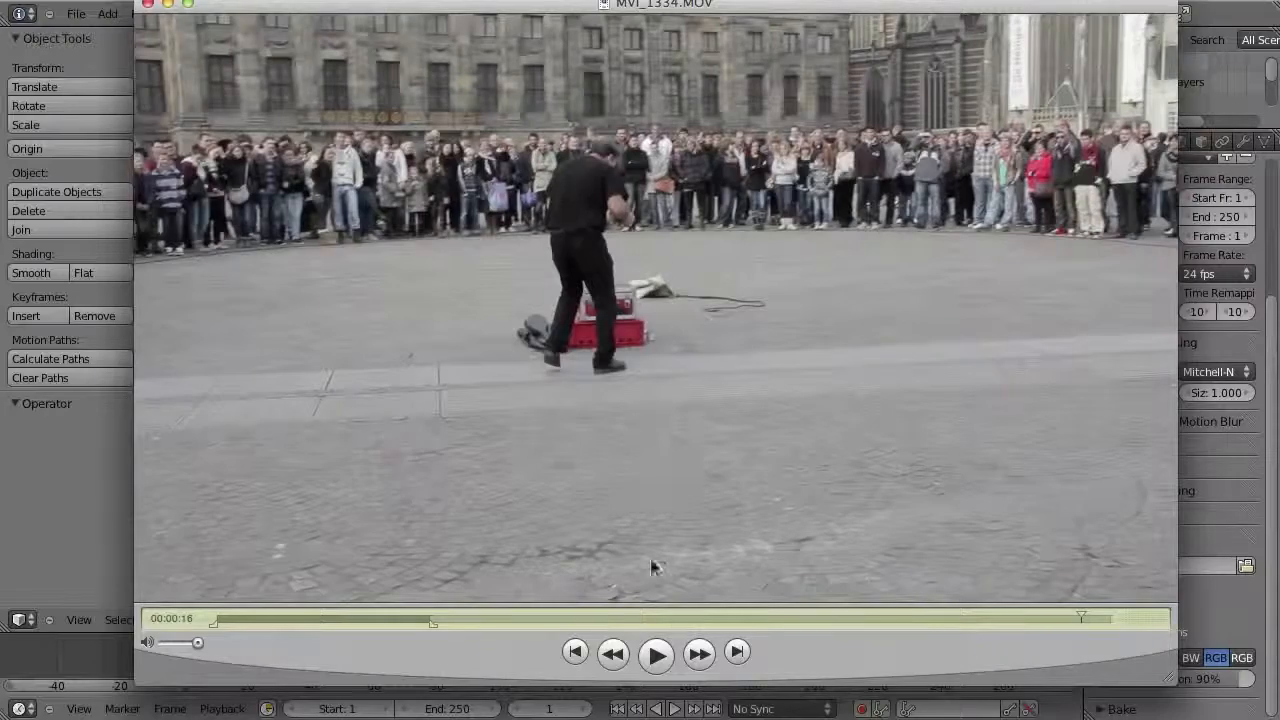
drag(545, 615, 656, 616)
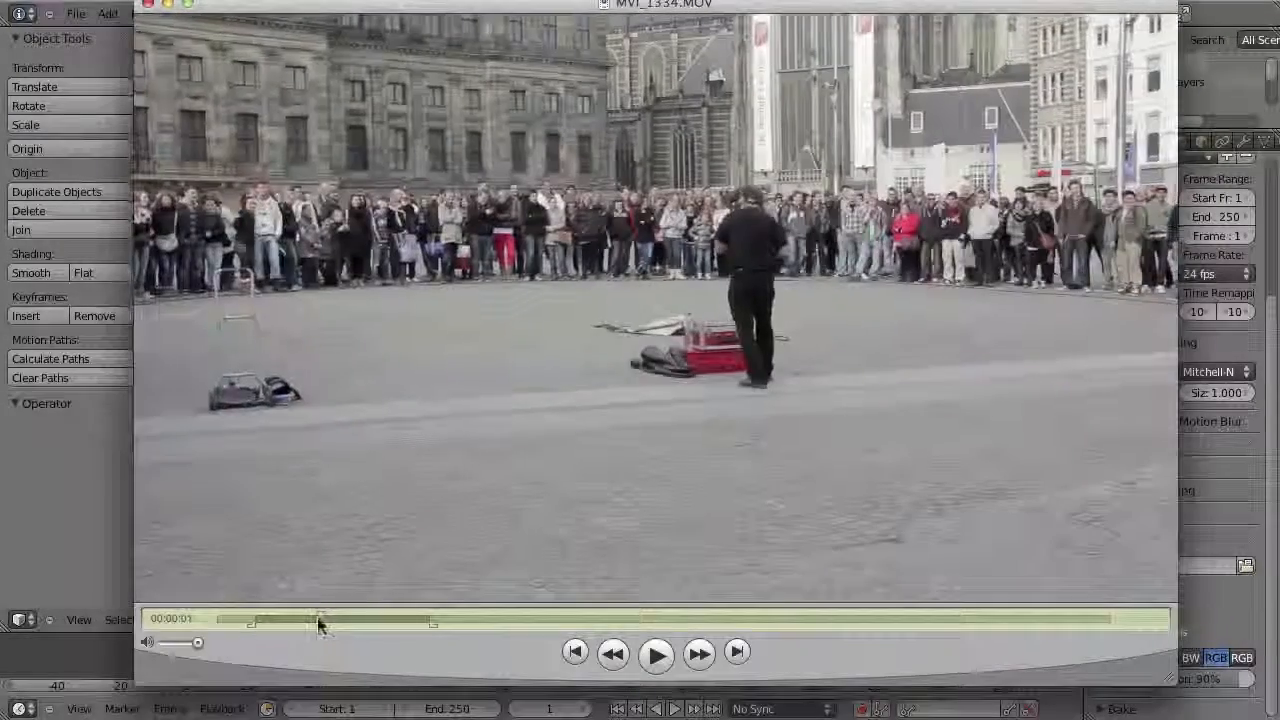
drag(320, 623, 909, 599)
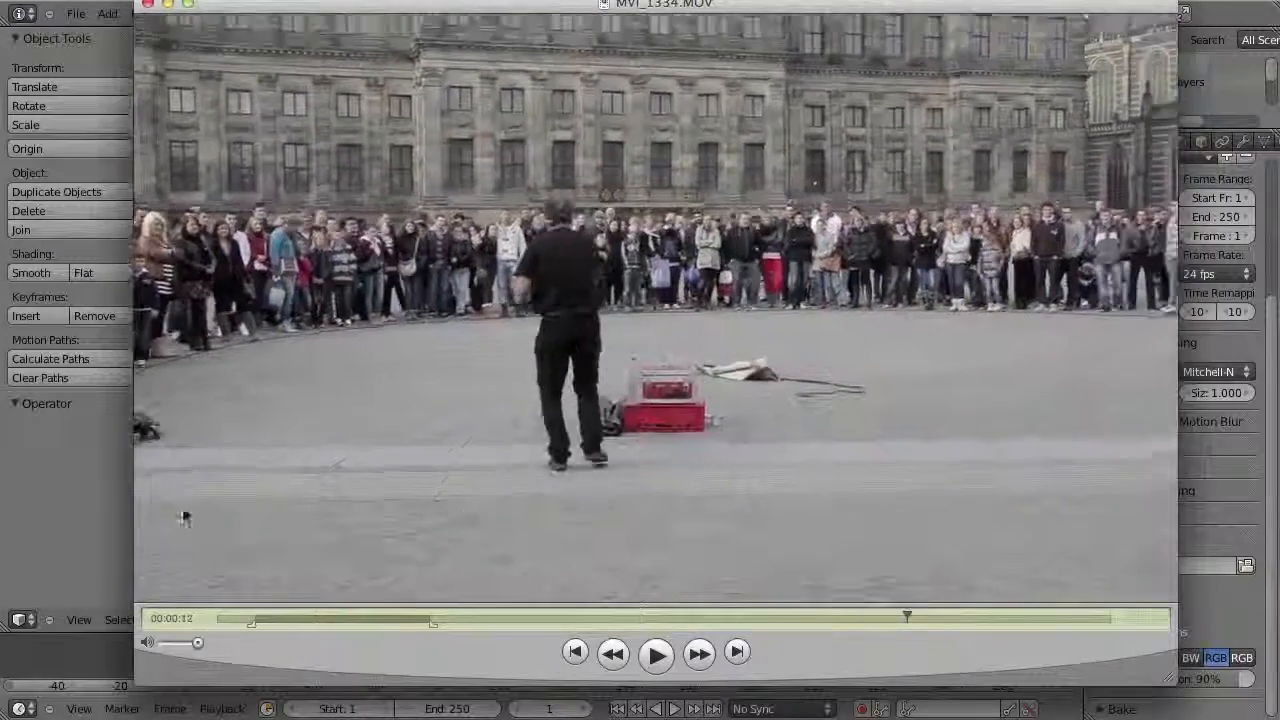
click(30, 492)
- Change the 3D view to the Movie Clip Editor and load the clip MVI_1334.MOV
click(20, 620)
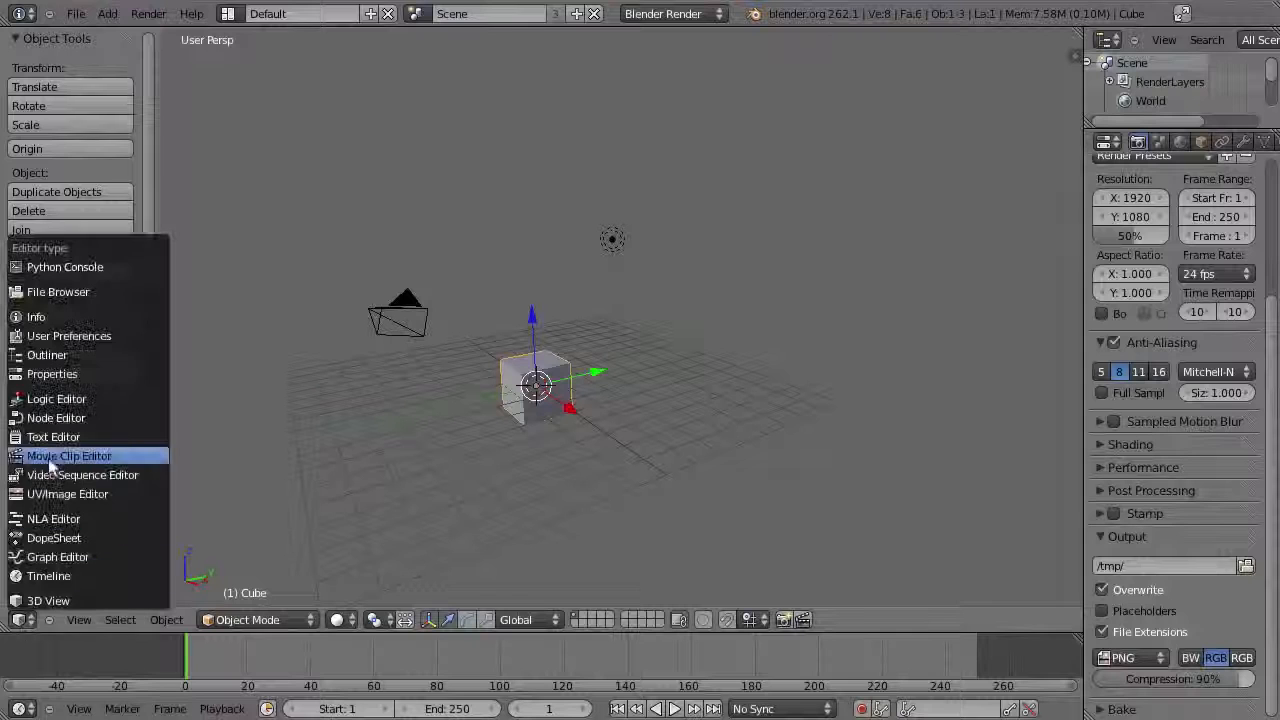
click(24, 455)
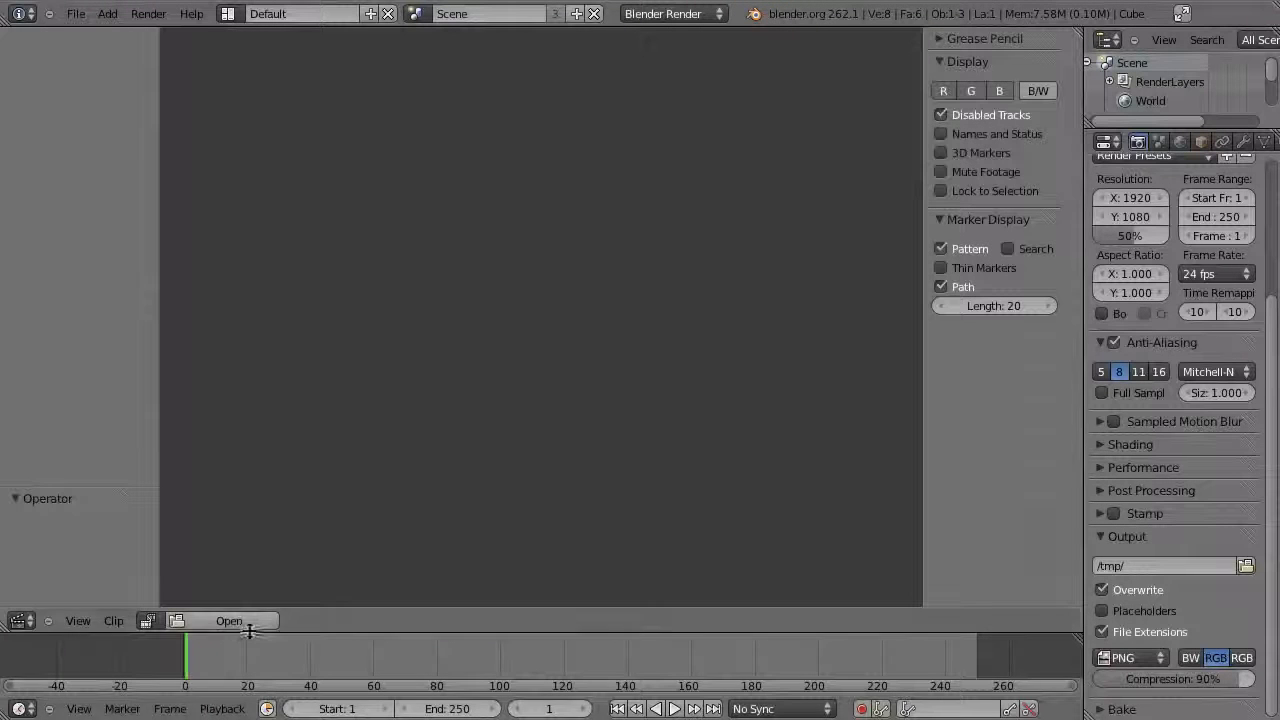
click(205, 621)
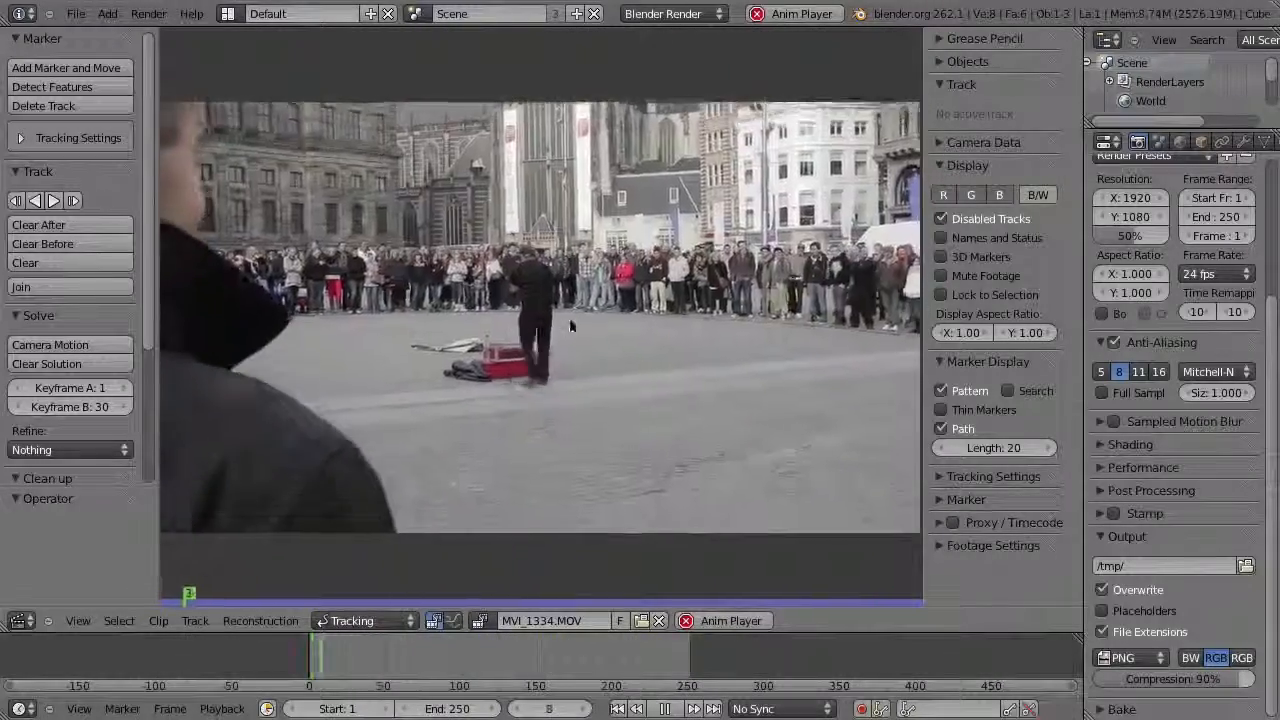
- Scrub and play through the loaded clip to examine its camera movement and trackable features
key(Escape)
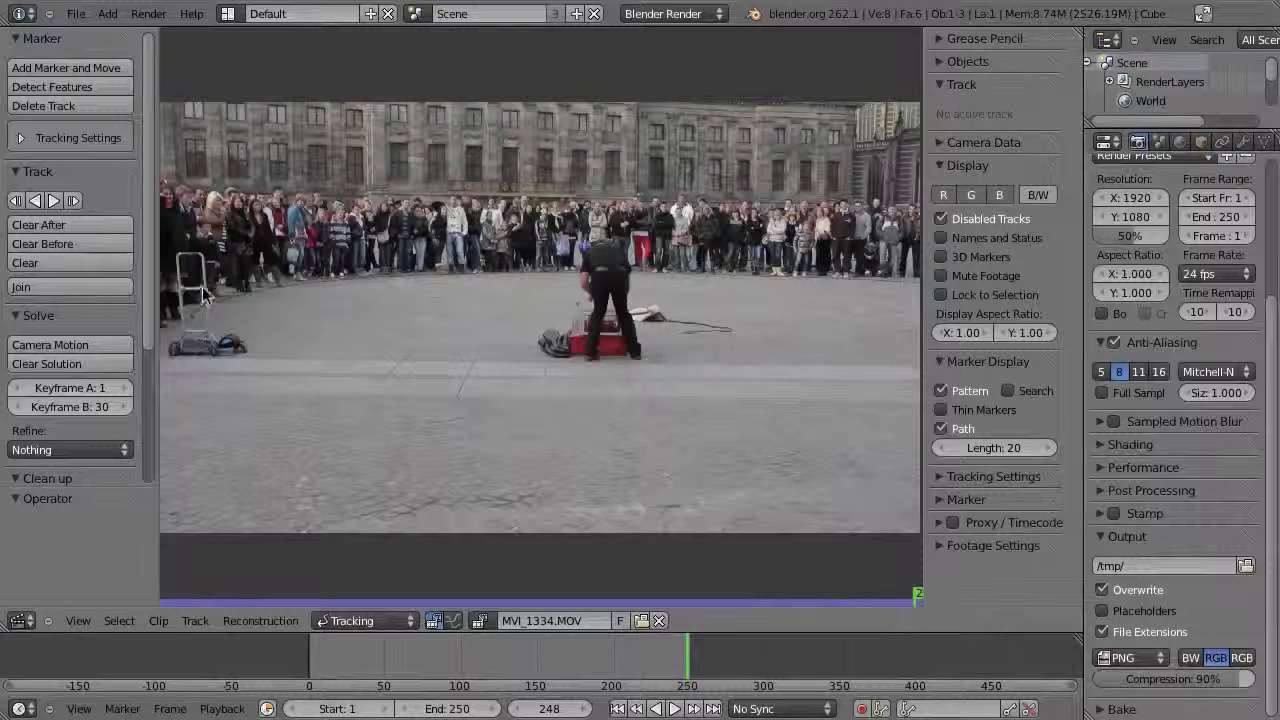
middle_drag(256, 310, 268, 298)
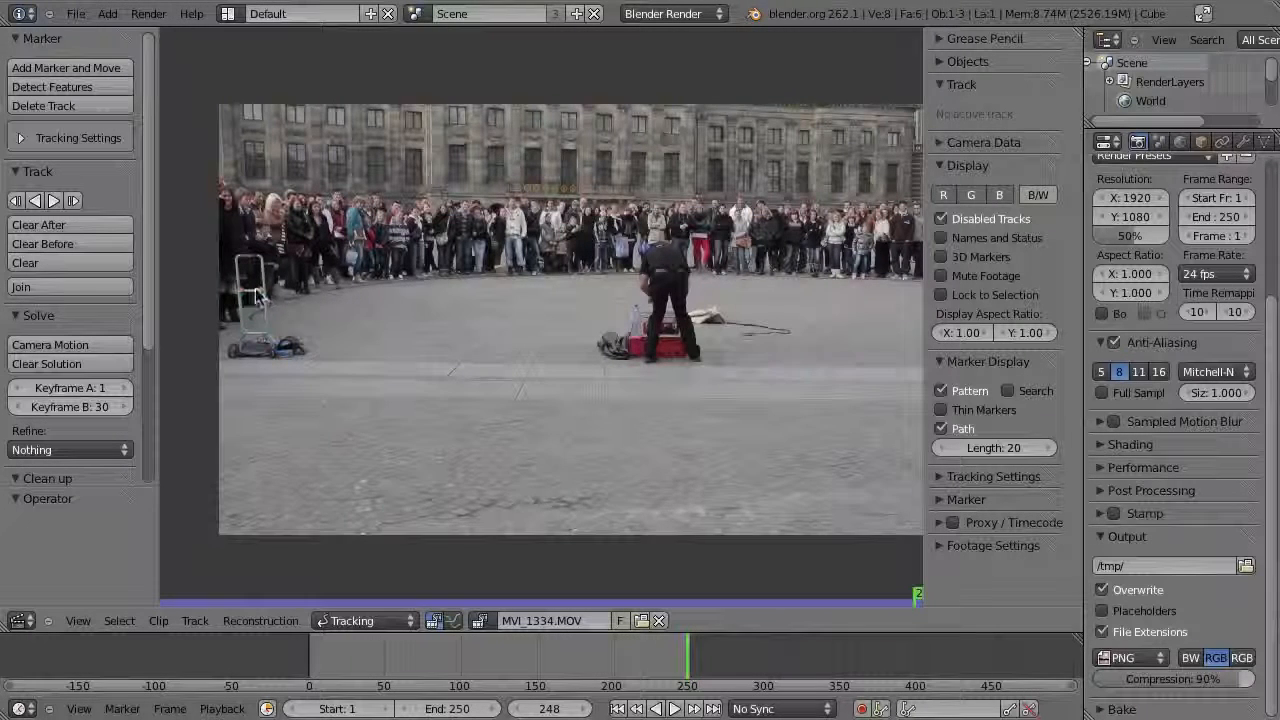
drag(315, 665, 437, 665)
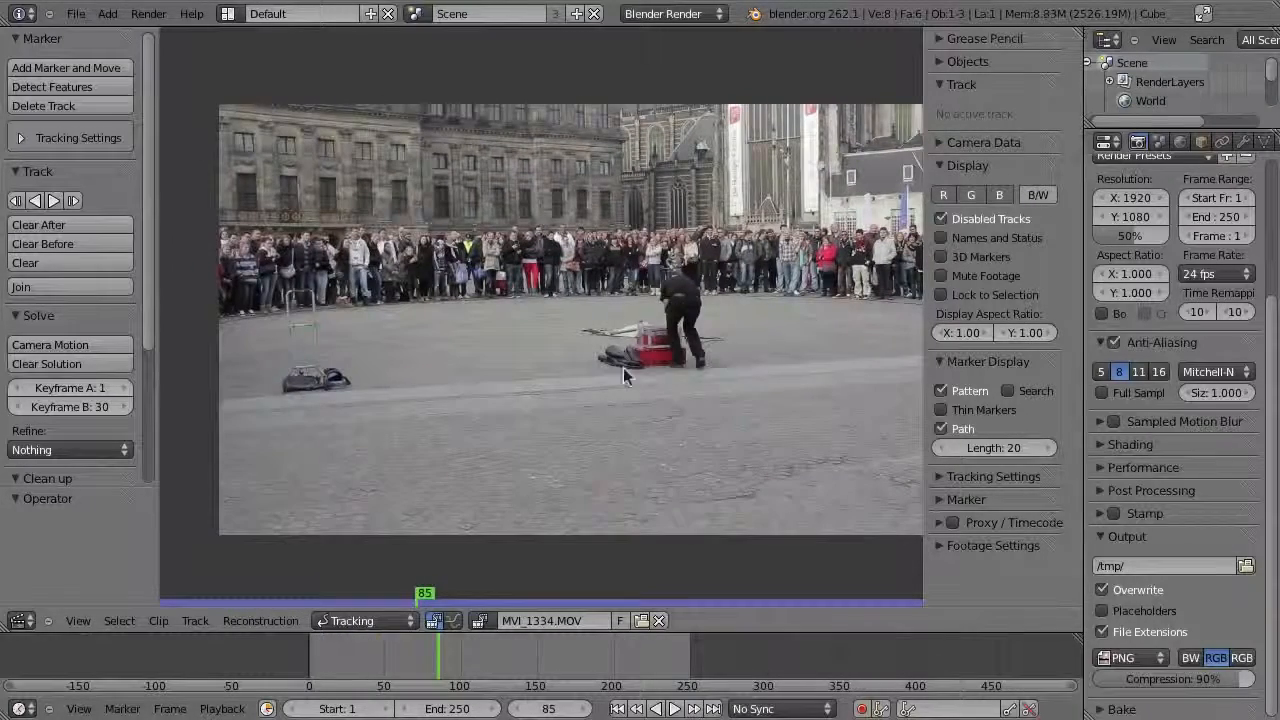
key(alt+a)
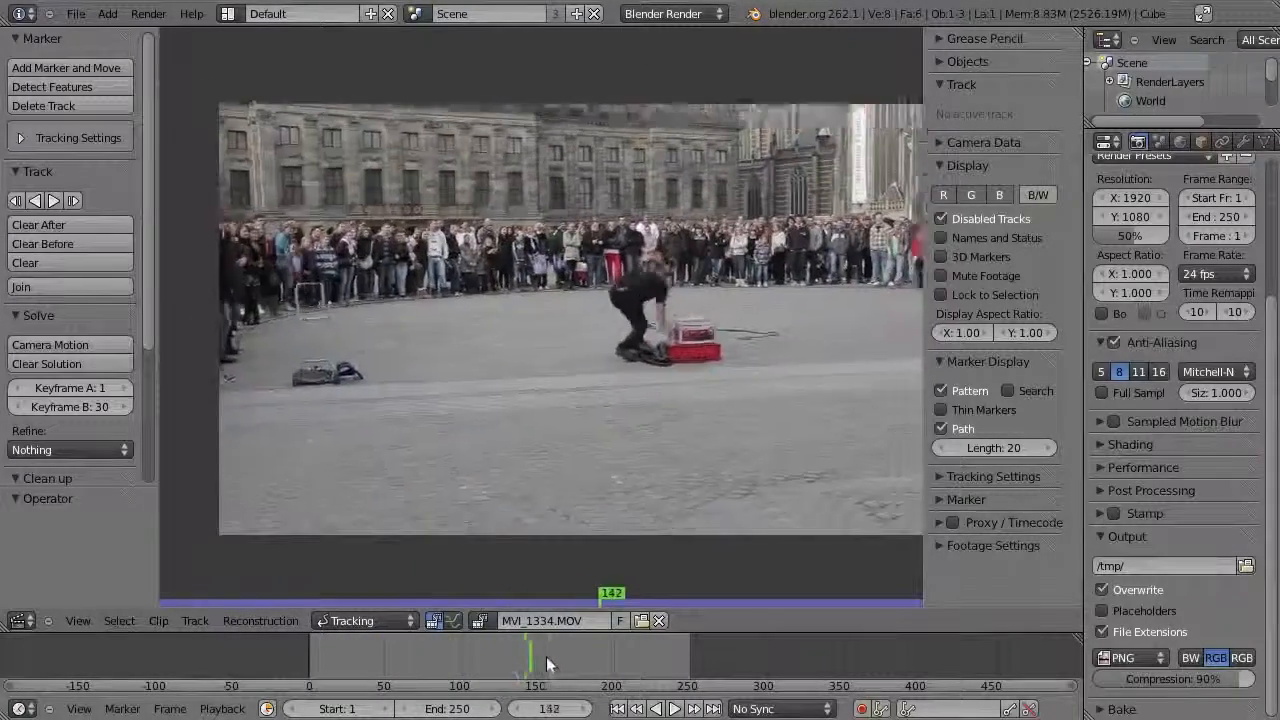
drag(490, 671, 428, 665)
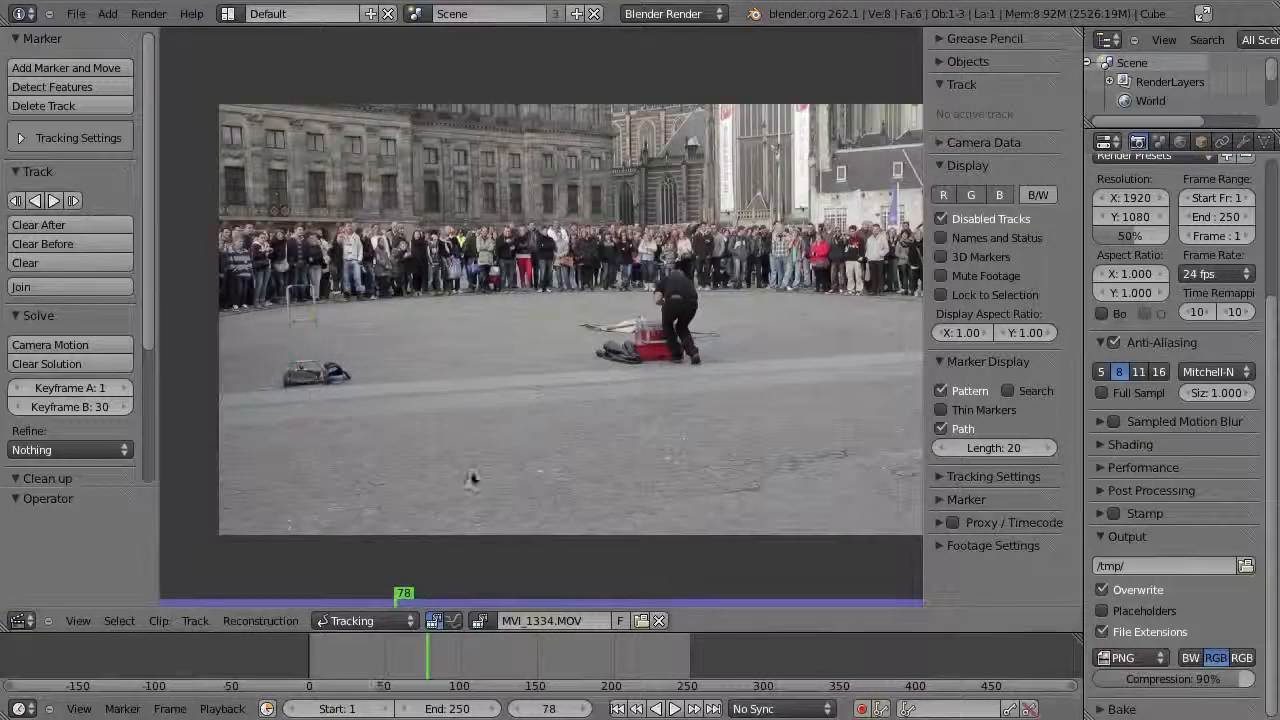
click(445, 652)
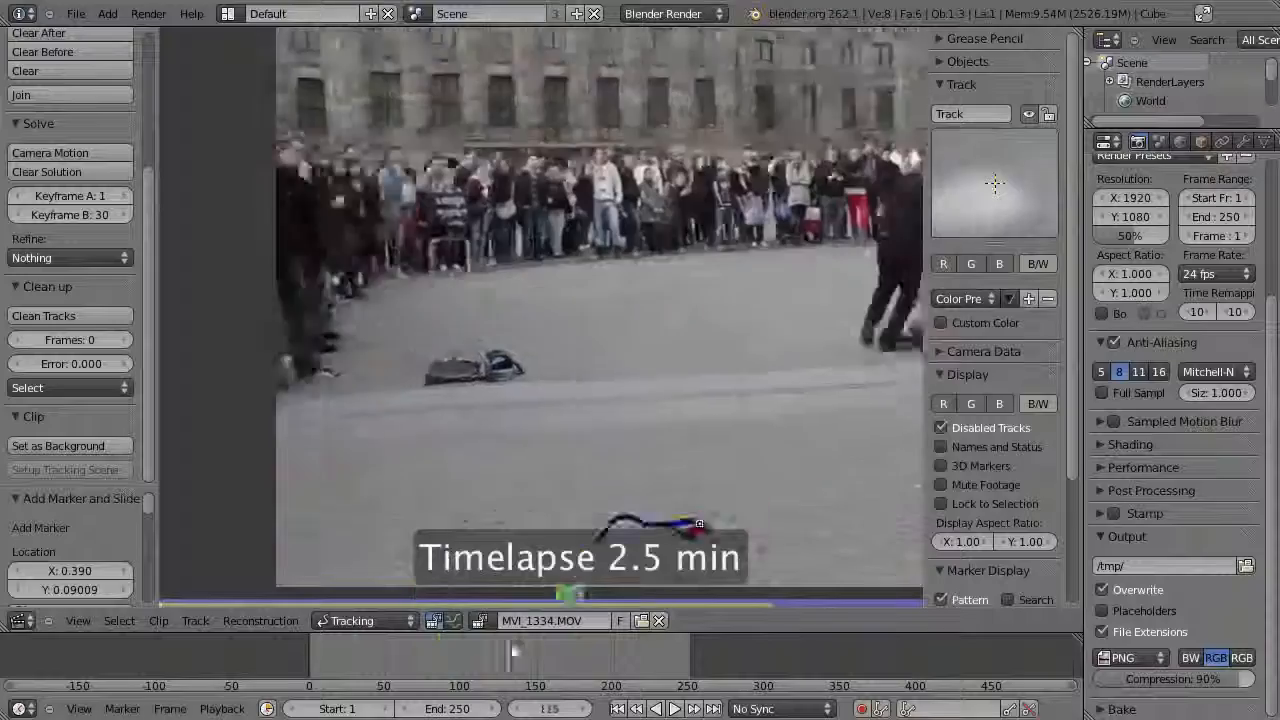
- Set the tracking speed to Double, add a marker on the hand trolley, enlarge it about 1.47 times, and track it backward
click(990, 527)
click(1000, 501)
ctrl+click(424, 297)
key(s)
click(460, 398)
key(ctrl+shift+t)
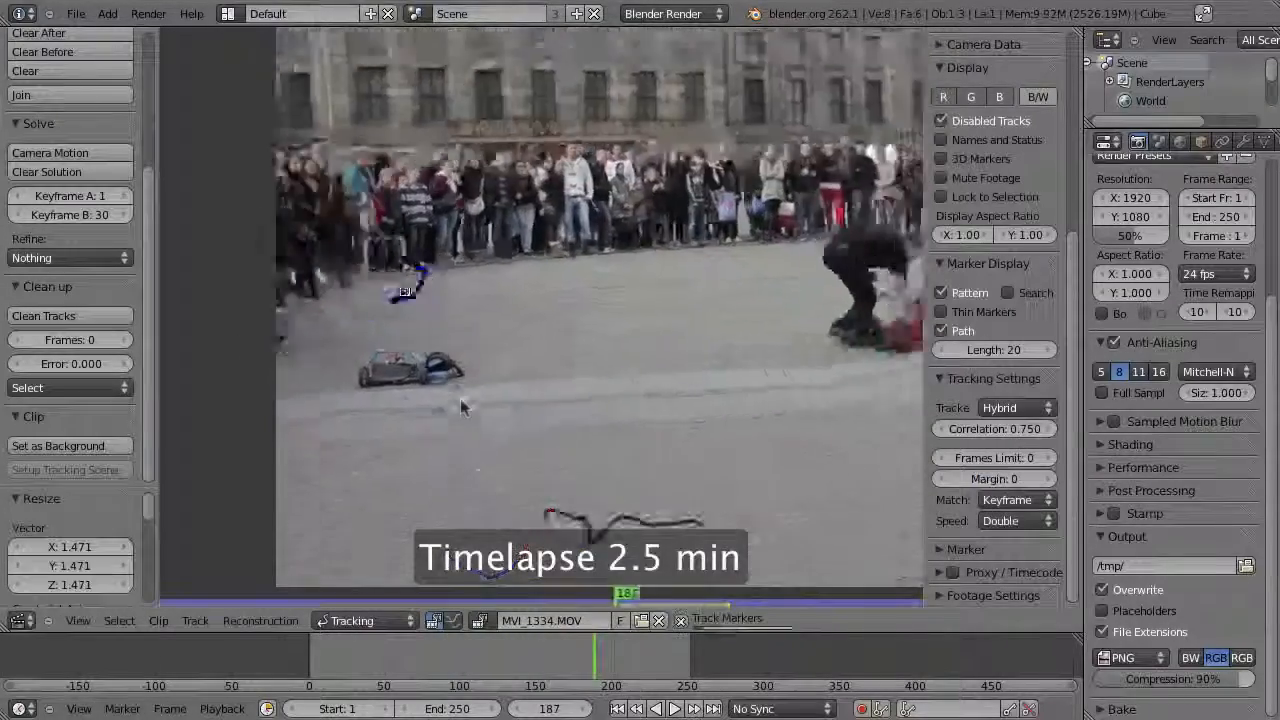
- Maximize the clip editor, lock the view to the trolley marker, and correct its position while tracking it backward
right_click(400, 281)
scroll(457, 292, up, 1)
key(ctrl+Up)
scroll(457, 292, up, 3)
click(358, 150)
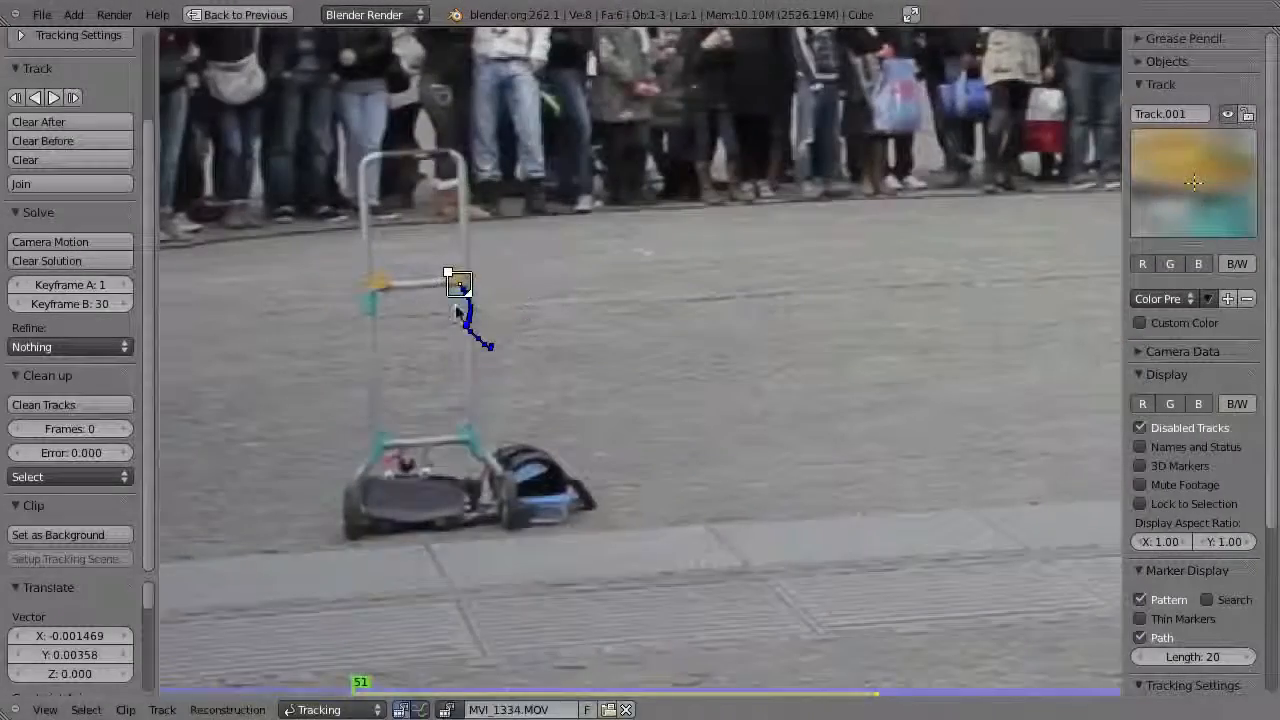
key(ctrl+shift+t)
key(l)
key(ctrl+shift+t)
key(g)
click(658, 358)
- Add and track a marker at the tip of the performer's white cloth, and apply the Default tracking settings preset
ctrl+click(491, 375)
key(ctrl+shift+t)
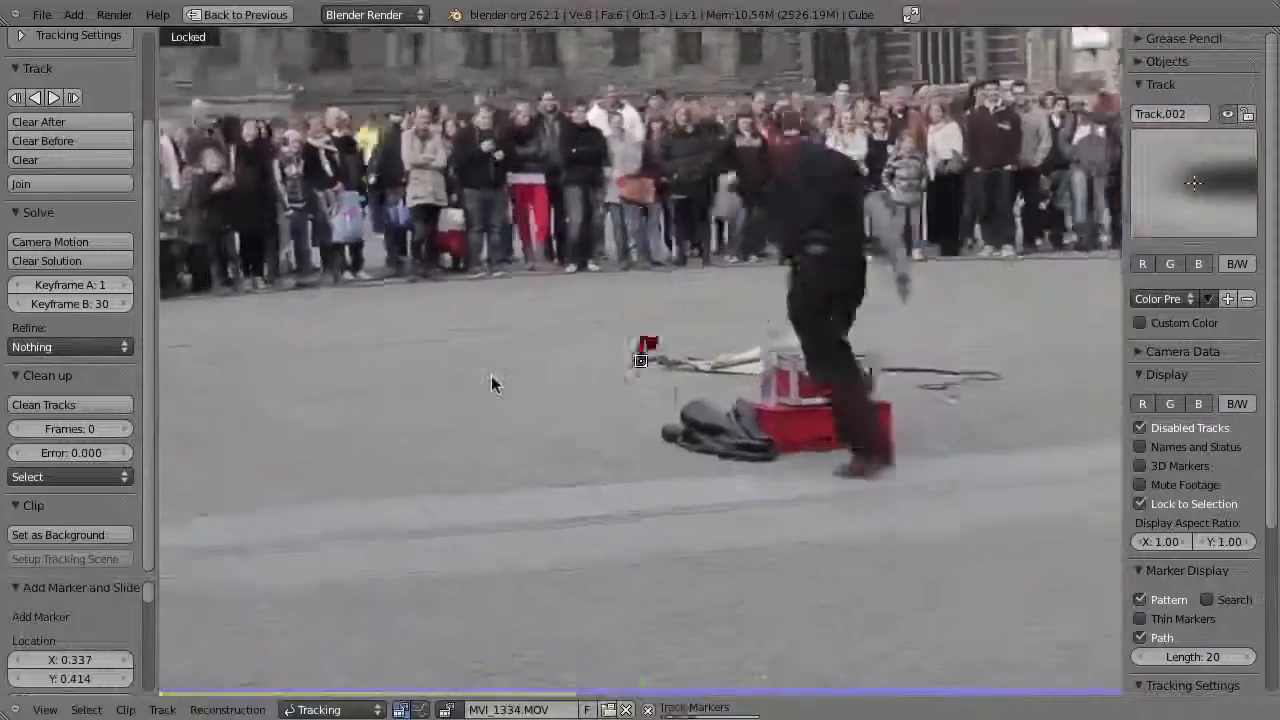
click(22, 36)
click(57, 60)
click(63, 120)
click(22, 36)
key(ctrl+shift+t)
- Add a marker on the foreground pavement and track it forward, correcting its position where it slips
ctrl+click(1046, 608)
key(ctrl+t)
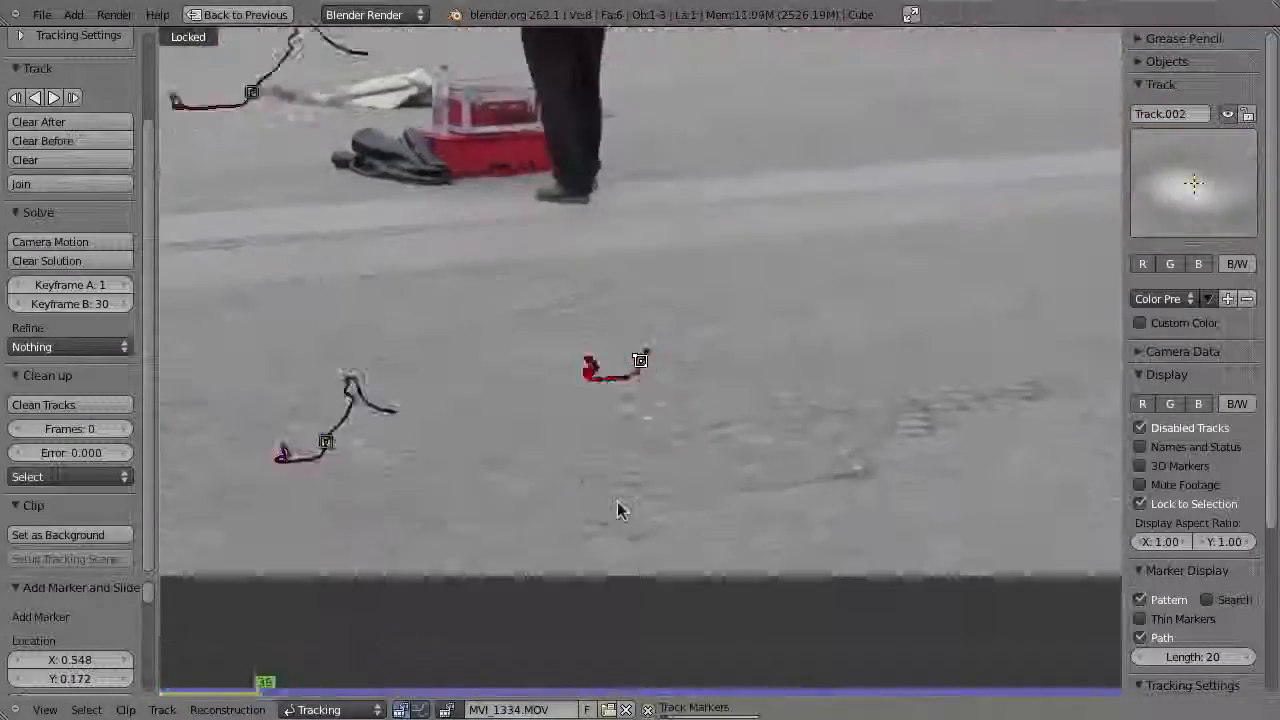
scroll(648, 400, up, 2)
key(g)
click(241, 674)
key(ctrl+t)
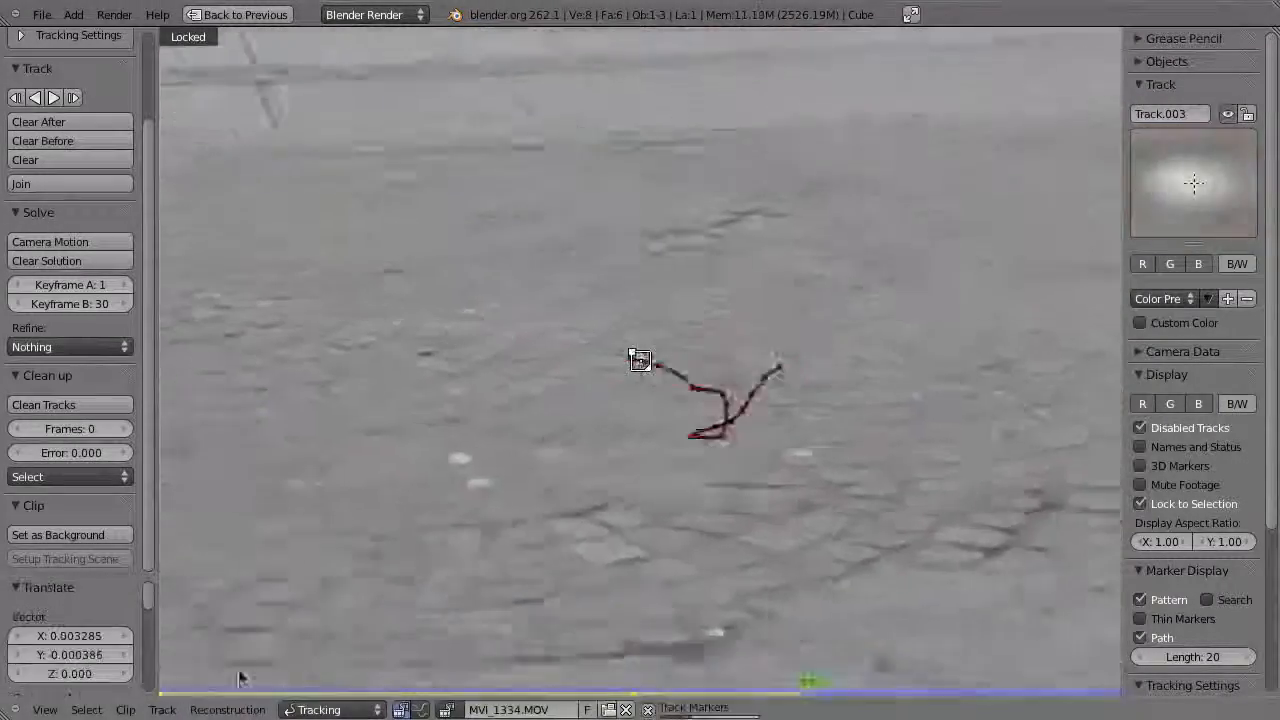
- Reposition the foreground pavement marker twice, resuming forward tracking after each correction, and return to the first frame
key(g)
click(434, 307)
key(ctrl+t)
key(g)
click(633, 462)
key(ctrl+t)
key(x)
key(shift+Left)
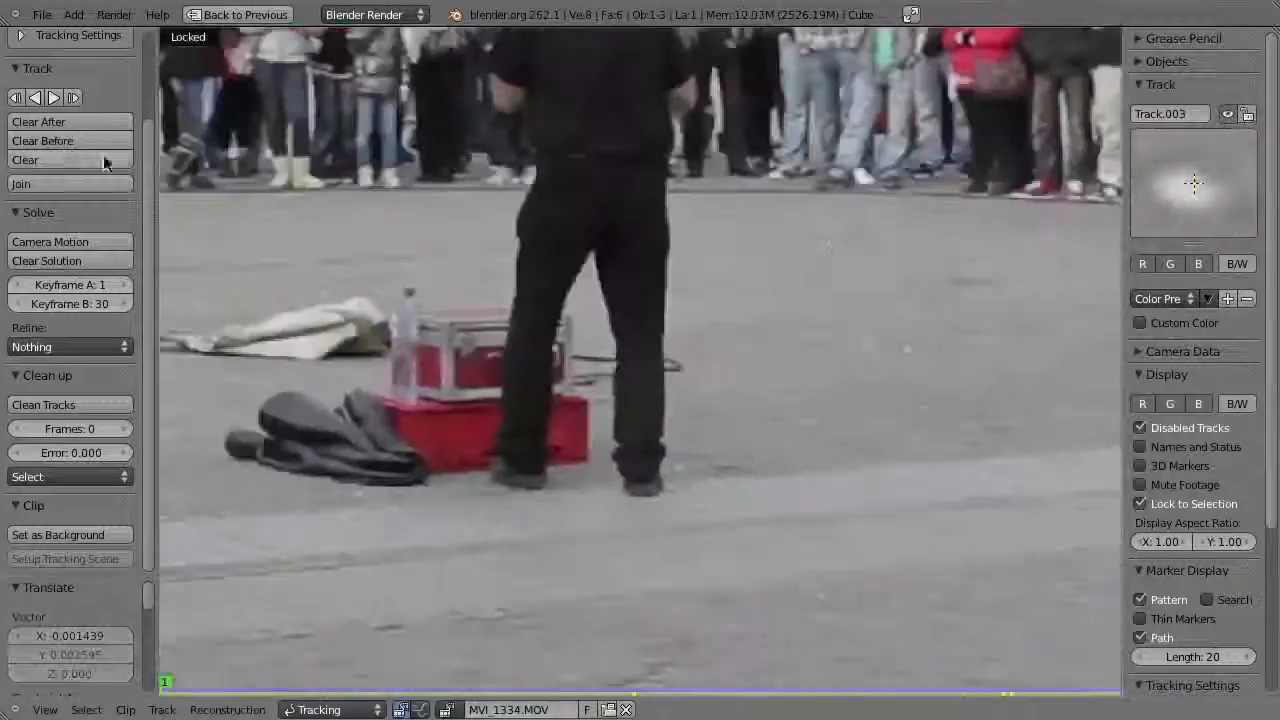
- Add a marker on the pavement behind the performer, show its search area, and track it forward with two position corrections
ctrl+click(900, 344)
click(1207, 600)
key(ctrl+t)
key(g)
click(709, 498)
key(ctrl+t)
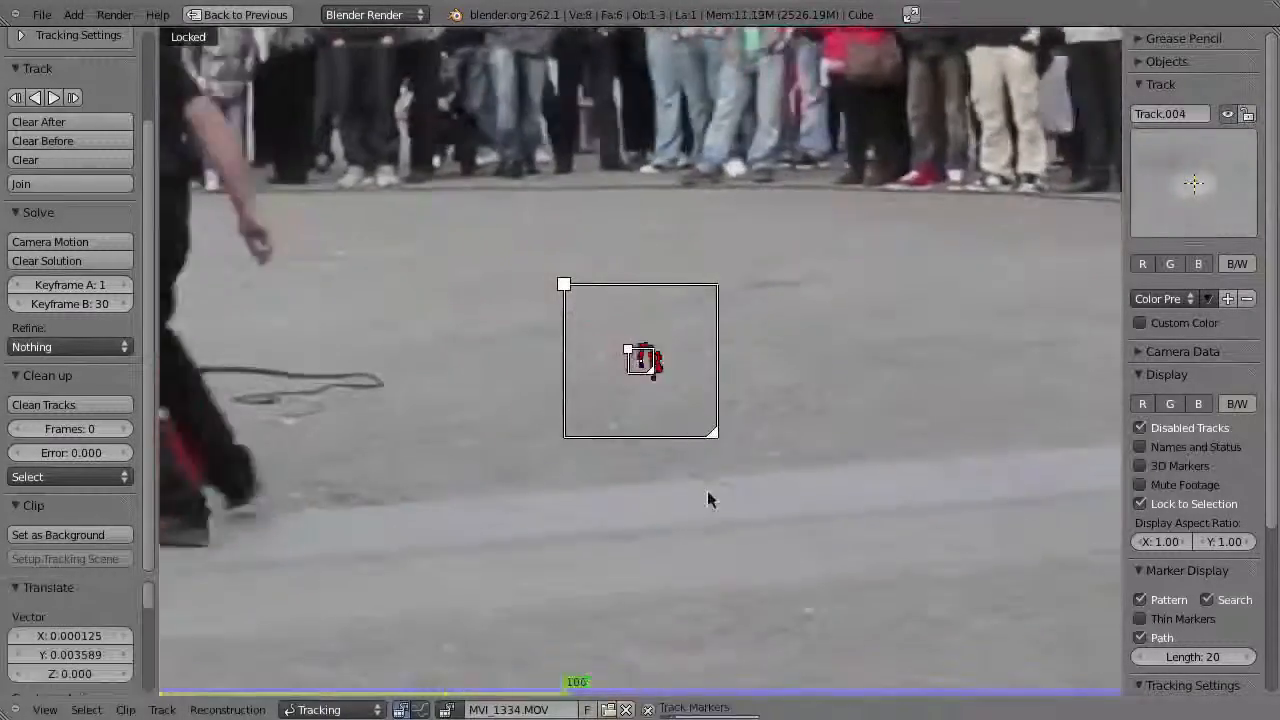
key(g)
click(678, 530)
key(ctrl+t)
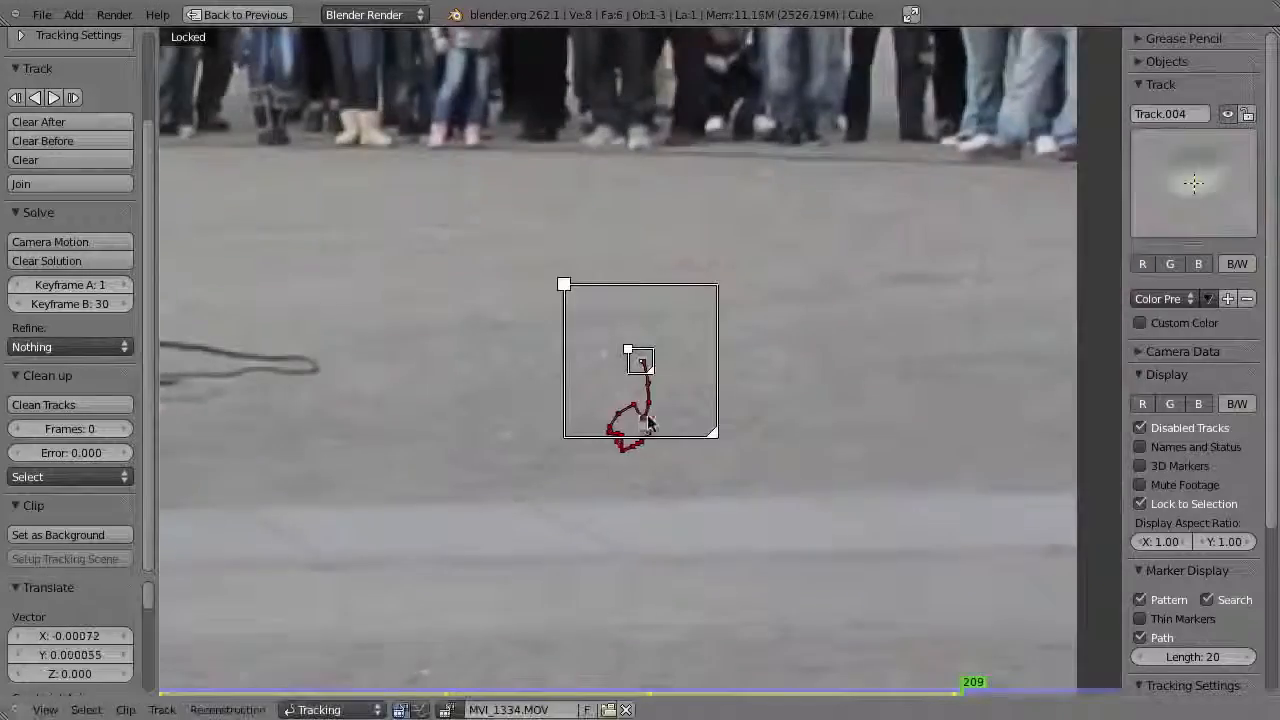
- Add a marker on the dark roof's window, track it forward from the first frame, and clear the faulty remainder of its path
key(shift+Left)
click(70, 35)
scroll(640, 360, down, 3)
middle_drag(640, 290, 694, 567)
ctrl+click(741, 286)
key(ctrl+t)
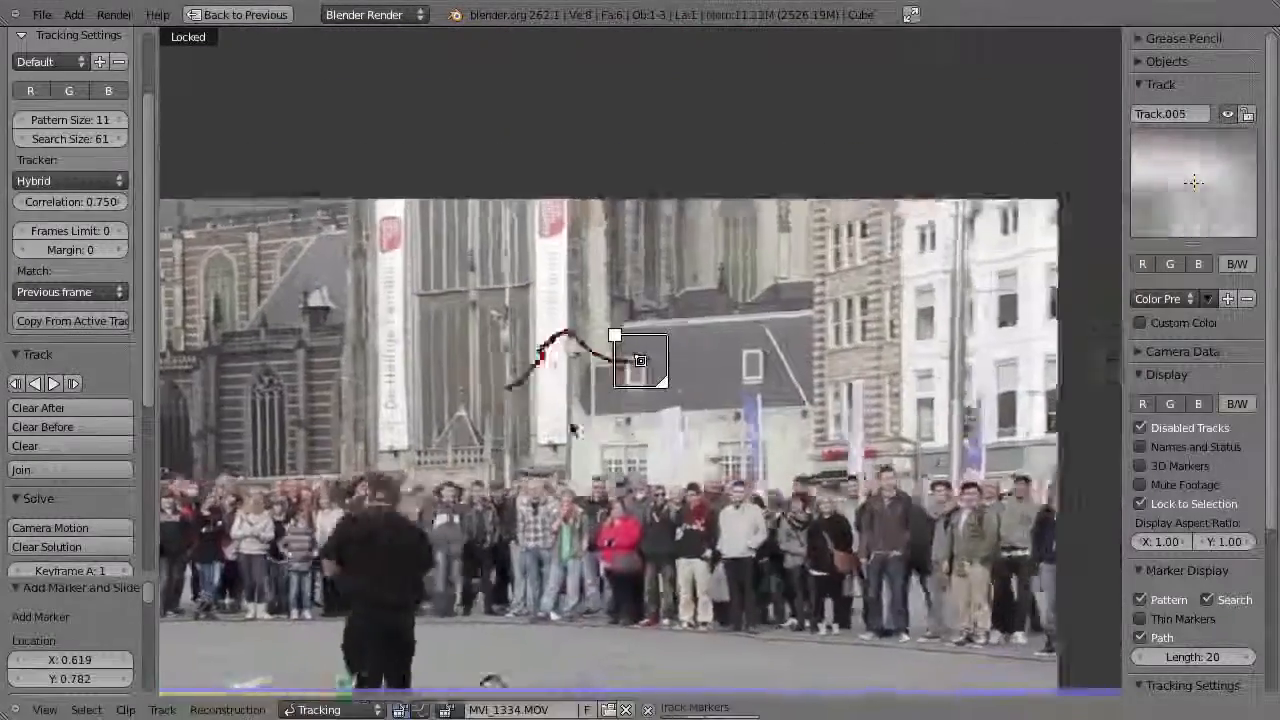
drag(651, 688, 594, 686)
key(alt+t)
- Add markers on the church's banner side and on its roof edge, tracking each forward from the first frame
key(shift+Left)
ctrl+click(398, 316)
key(ctrl+t)
key(shift+Left)
ctrl+click(511, 376)
key(ctrl+t)
- Add markers on the palace facade and on the church edge beside it, tracking each forward from the first frame
key(shift+Left)
ctrl+click(443, 357)
key(ctrl+t)
key(shift+Left)
ctrl+click(737, 382)
key(ctrl+t)
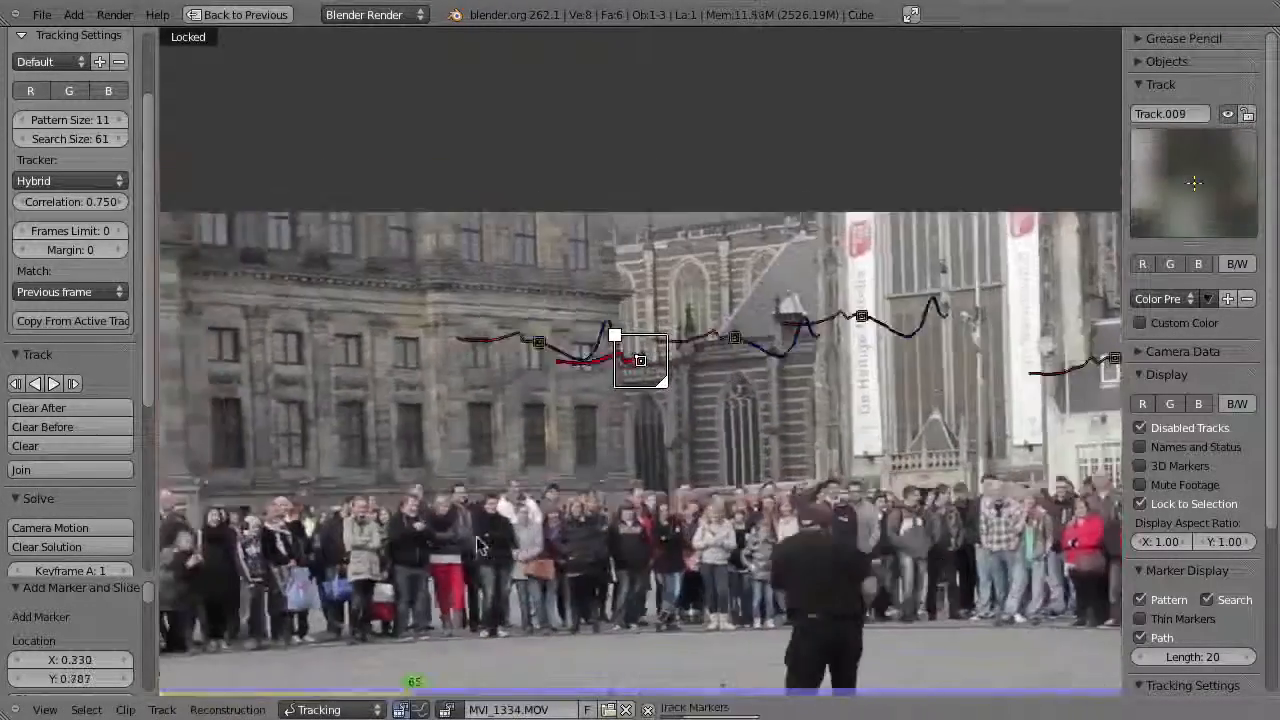
- Go back to where the church edge marker slipped, reposition it on its feature, and resume tracking forward
key(Left)
key(Left)
key(Left)
key(Left)
key(Left)
key(Left)
key(Left)
key(Left)
key(Left)
key(Left)
key(Left)
key(Left)
key(Left)
key(Left)
key(Left)
key(Left)
key(Left)
key(Left)
key(Left)
key(Left)
scroll(460, 328, up, 5)
key(Right)
key(Right)
key(Right)
key(g)
click(902, 332)
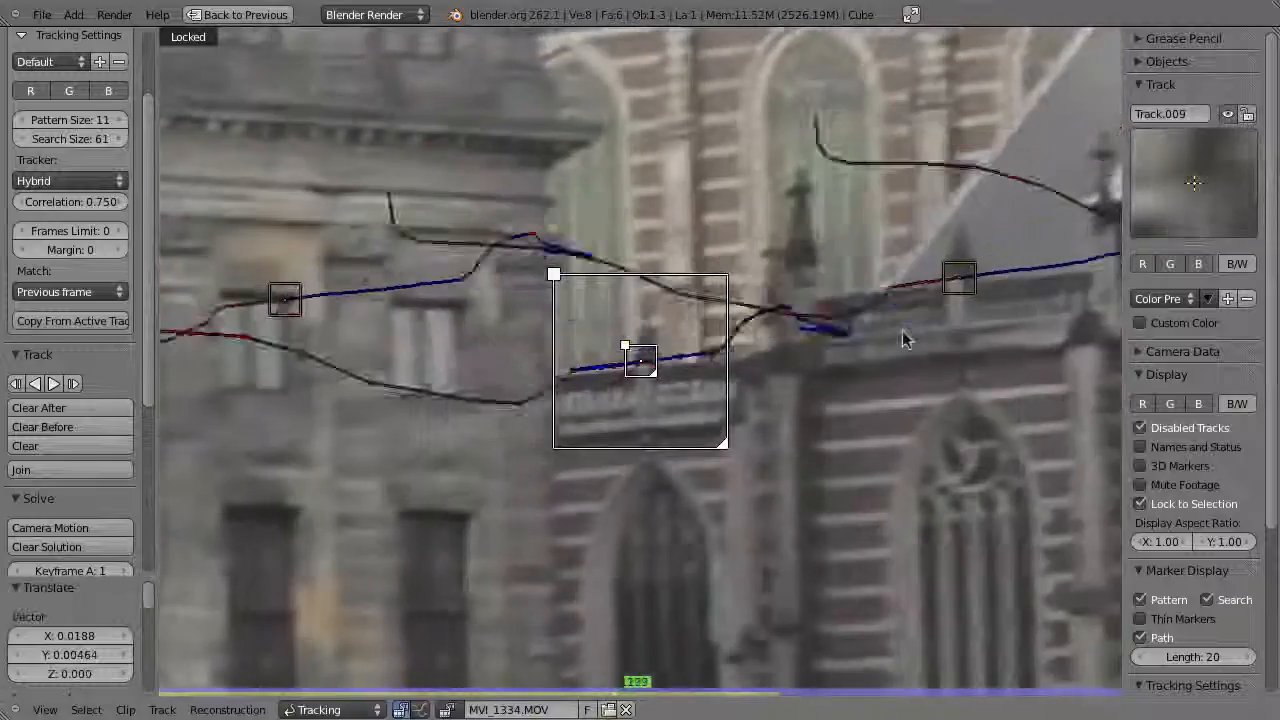
key(ctrl+t)
- Add a marker between the palace facade's windows and track it backward
scroll(223, 534, down, 6)
middle_drag(223, 534, 623, 479)
ctrl+click(534, 343)
key(ctrl+shift+t)
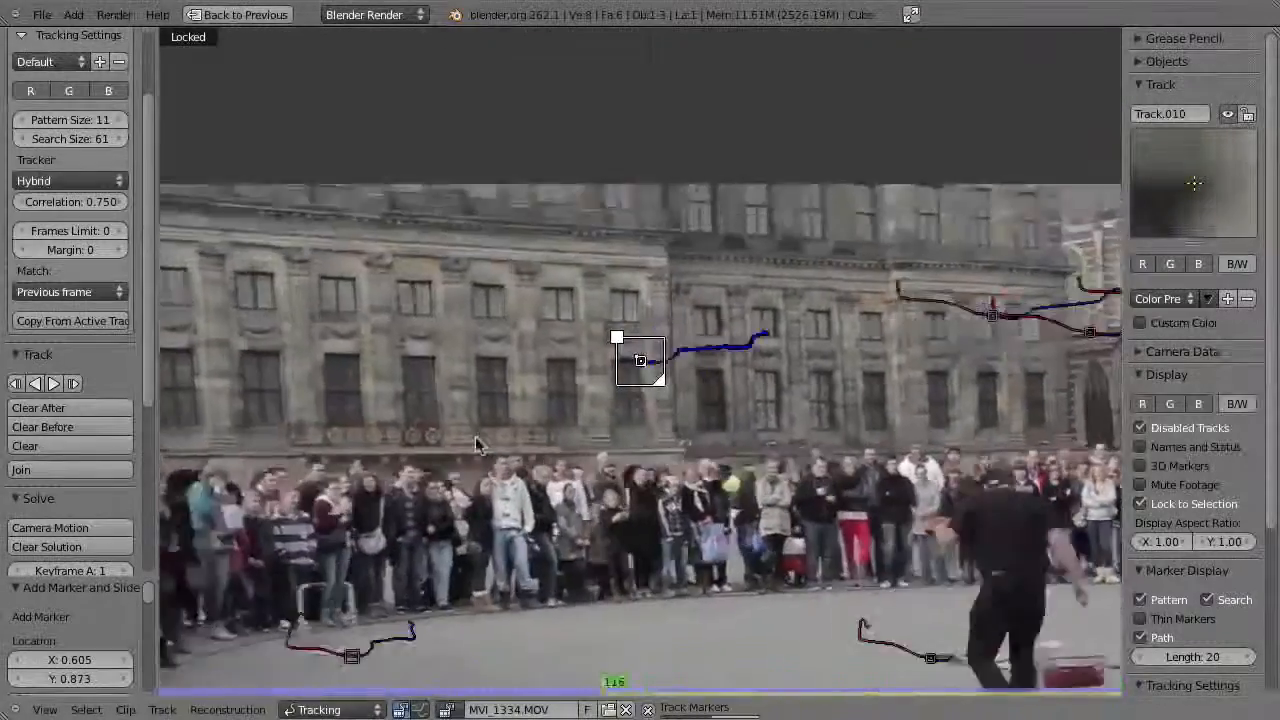
- Add two more markers on the palace facade, tracking one forward and the other backward
ctrl+click(789, 309)
key(ctrl+t)
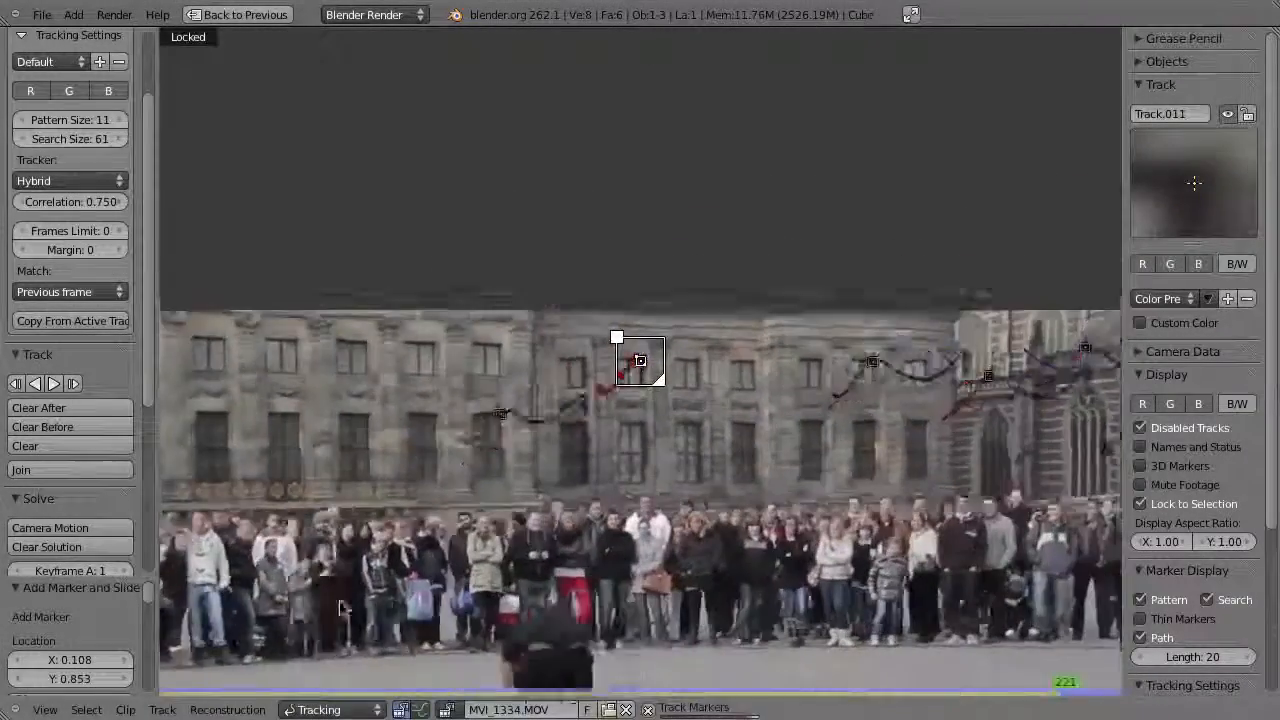
ctrl+click(727, 322)
key(ctrl+shift+t)
- Add a marker on the upper part of the church, track it forward, and clear the faulty remainder of its path
middle_drag(924, 303, 645, 385)
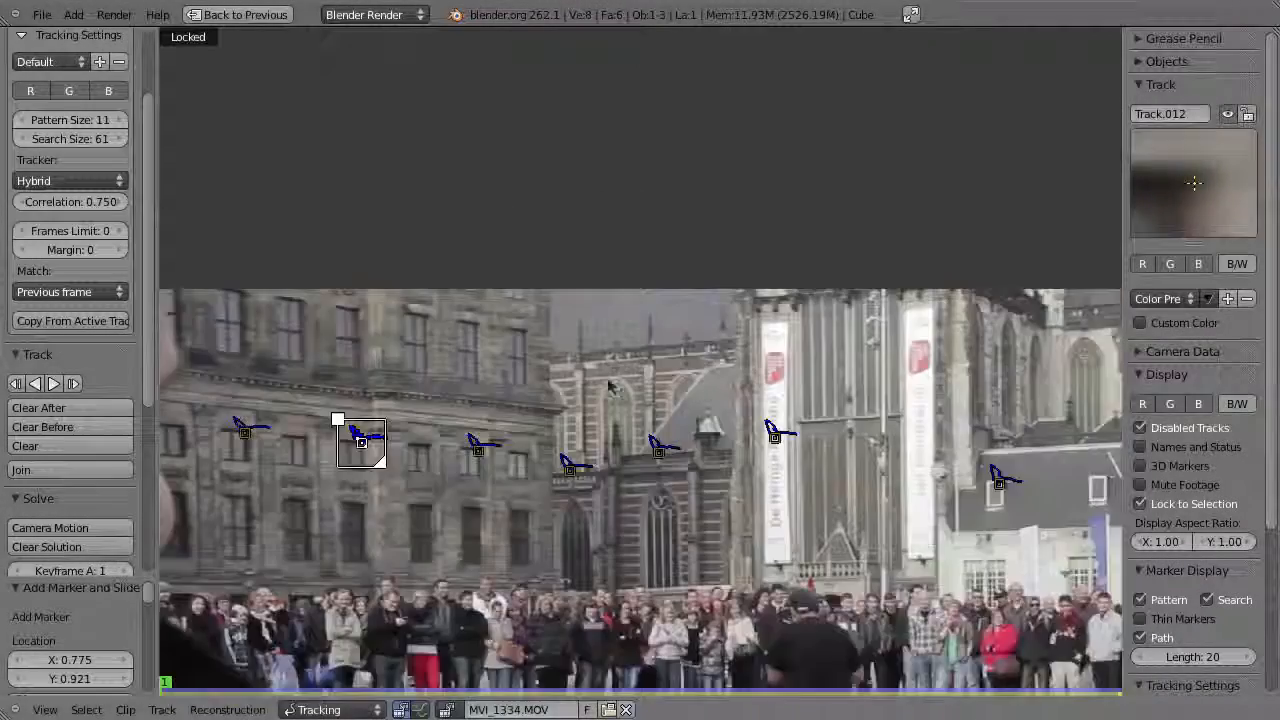
ctrl+click(583, 376)
key(ctrl+t)
drag(863, 685, 165, 668)
key(alt+t)
- Add a marker on the church's arched window above the dark roof and track it forward
middle_drag(1115, 514, 725, 536)
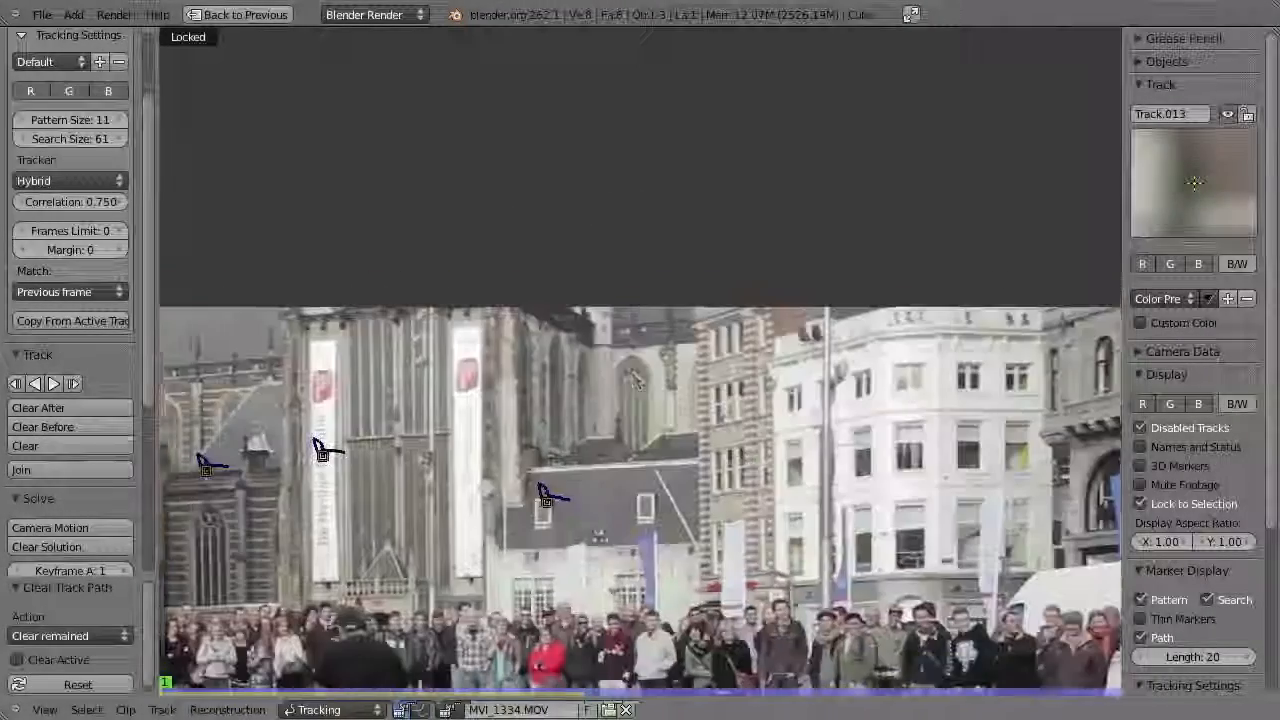
ctrl+click(640, 360)
key(ctrl+t)
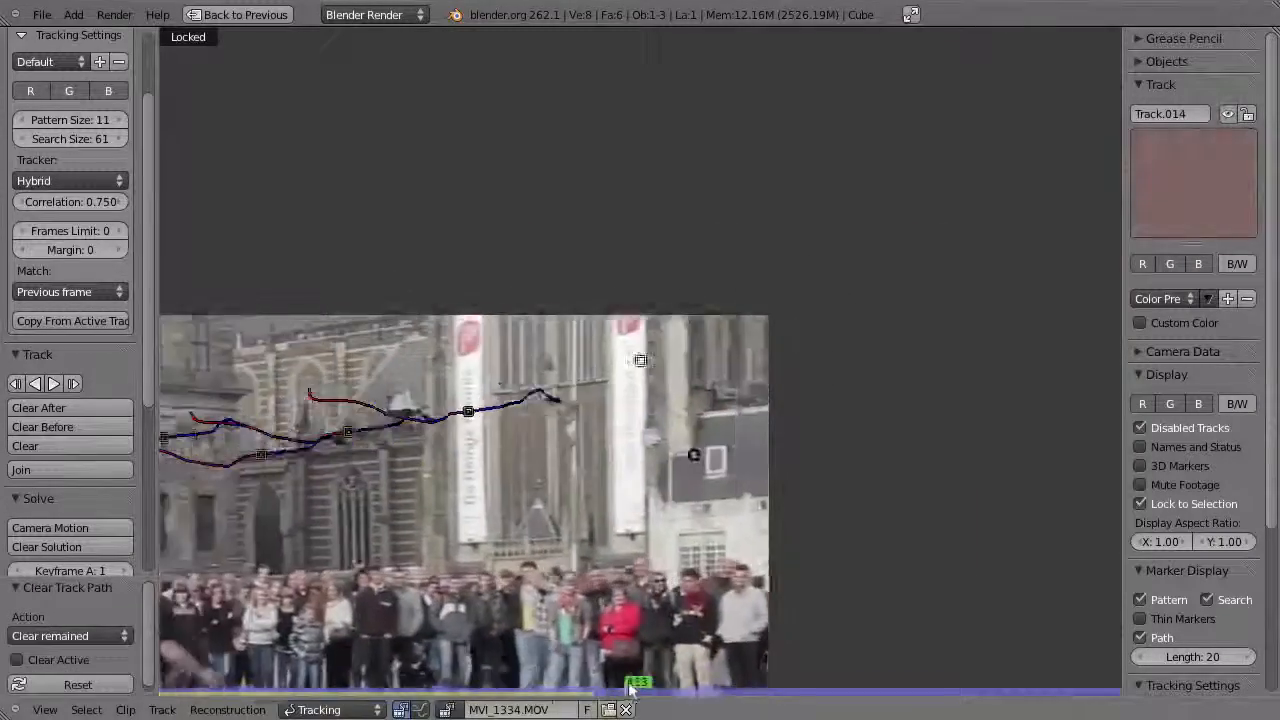
- Add another background building marker, correct its position, enlarge its search area, and track it backward
ctrl+click(742, 510)
key(ctrl+shift+t)
key(g)
click(492, 508)
drag(656, 376, 691, 409)
key(ctrl+shift+t)
drag(597, 688, 496, 690)
- Delete the faulty track, unlock the view from the selection, and track the remaining background marker backward
key(x)
click(588, 316)
key(l)
key(ctrl+shift+t)
key(shift+Right)
key(ctrl+shift+t)
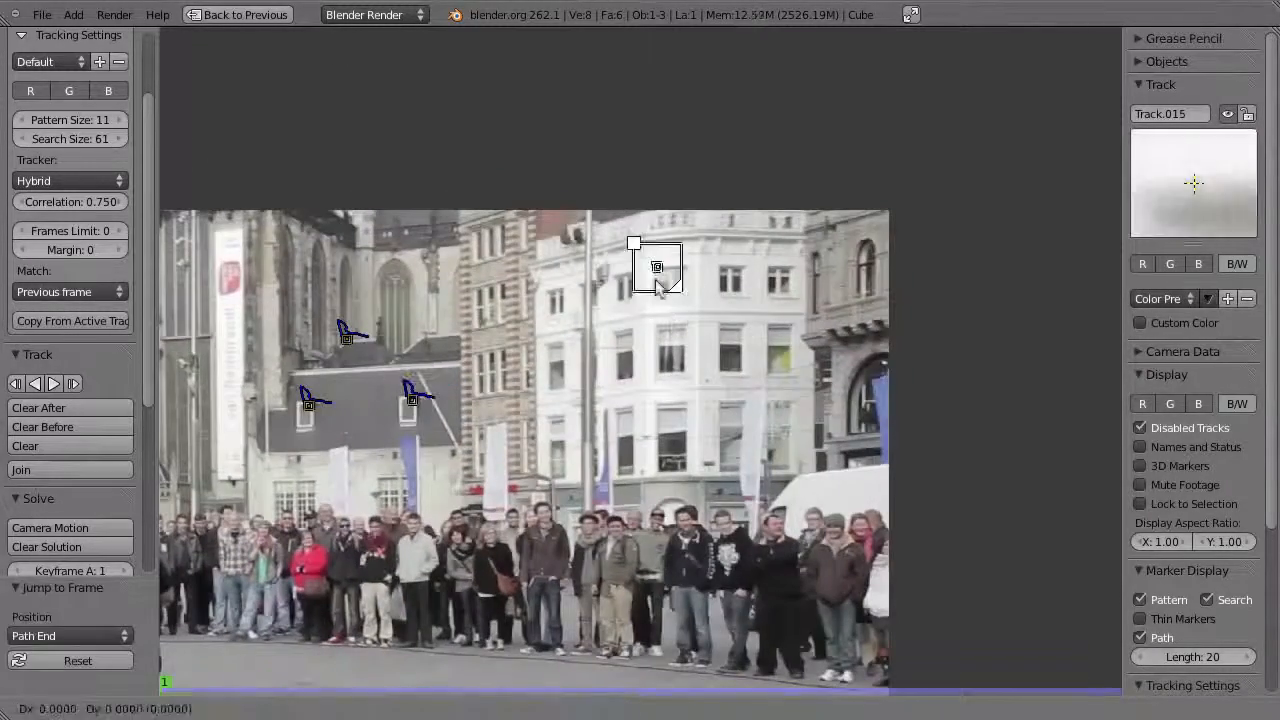
- Track the white building's marker forward, and add and track a marker beside the performer's white cloth and red box
key(ctrl+t)
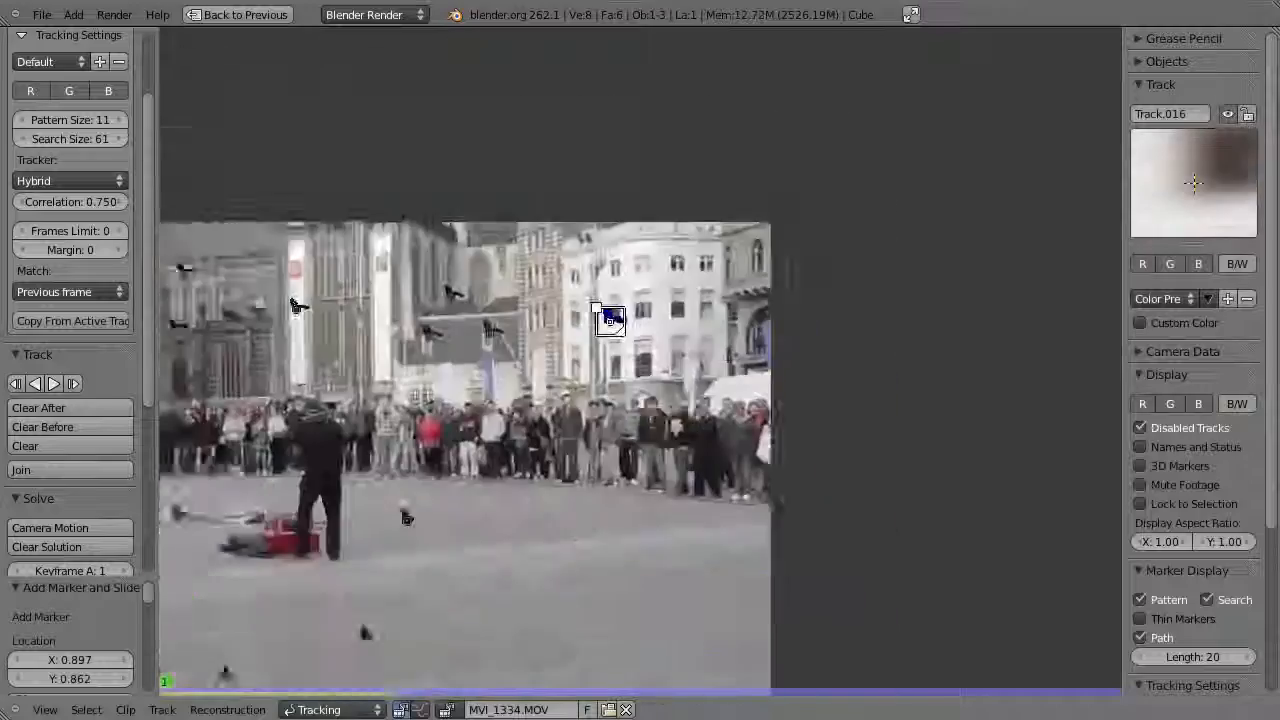
middle_drag(400, 500, 770, 344)
scroll(640, 360, up, 3)
scroll(640, 320, up, 2)
ctrl+click(634, 277)
key(ctrl+t)
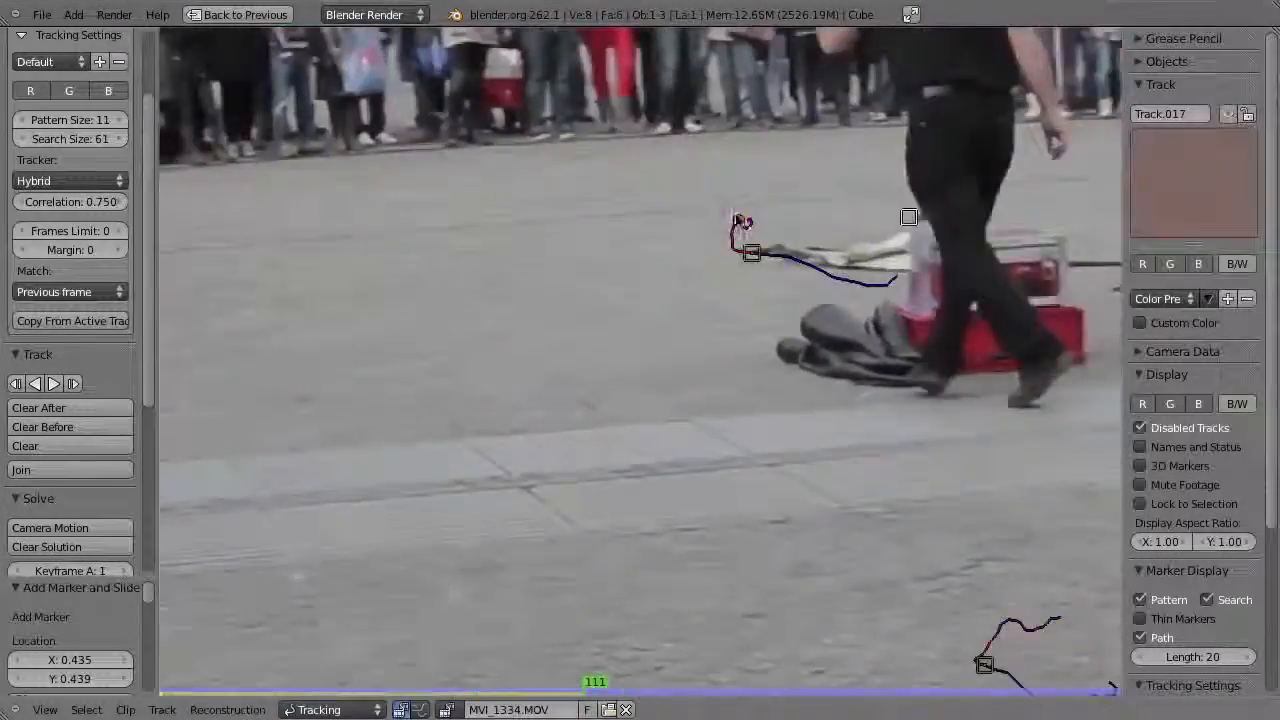
- Advance ten frames, reposition the marker beside the red box, and track it forward
key(Right)
key(Right)
key(Right)
key(Right)
key(Right)
key(Right)
key(Right)
key(Right)
key(Right)
key(Right)
key(g)
click(922, 412)
key(ctrl+t)
- Move to a later frame, realign the same marker with its ground feature, and track it forward again
mouse_move(883, 690)
mouse_down()
mouse_move(757, 690)
mouse_move(971, 690)
mouse_move(692, 685)
mouse_move(795, 688)
mouse_move(157, 708)
mouse_move(1125, 690)
mouse_up()
key(g)
click(820, 343)
key(ctrl+t)
scroll(780, 390, down, 2)
scroll(818, 437, up, 2)
- Add and track two more ground markers near the performer and the red box
ctrl+click(900, 591)
key(ctrl+t)
key(shift+t)
ctrl+click(795, 583)
key(ctrl+t)
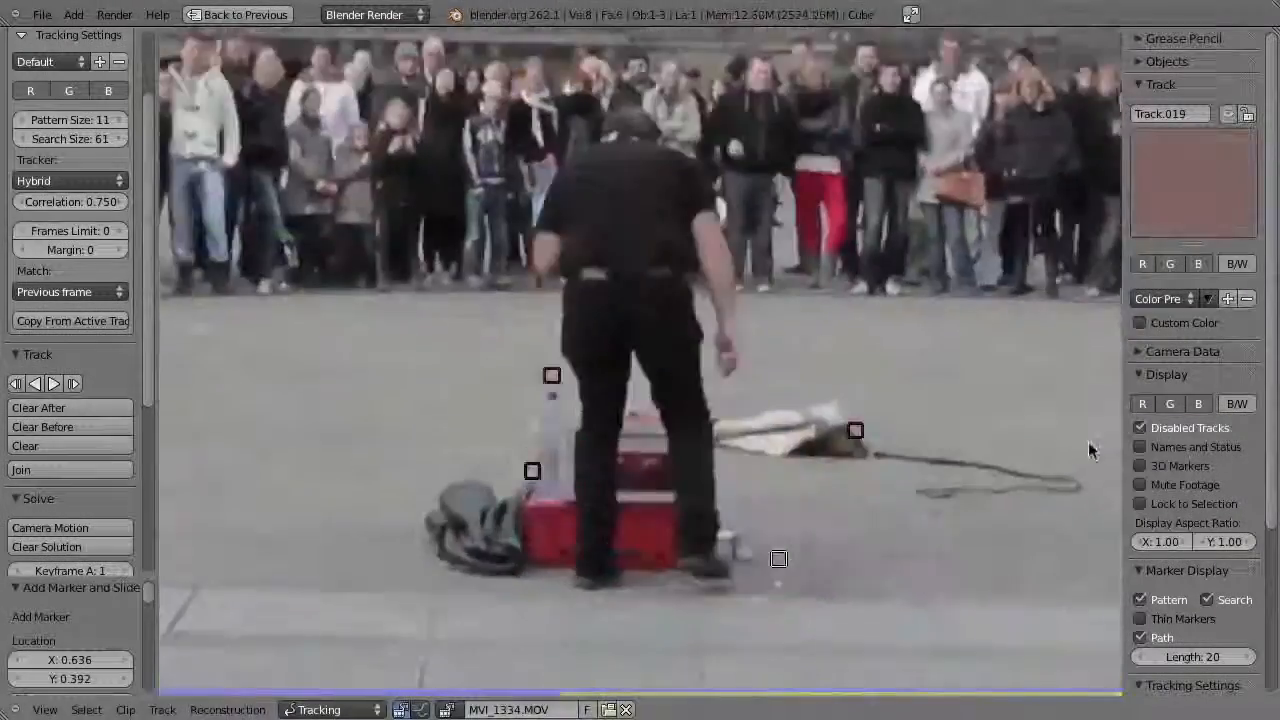
- Go back three frames, add a marker beside the dark bag's lower edge, and track it backward
key(Left)
key(Left)
key(Left)
ctrl+click(437, 558)
key(ctrl+shift+t)
- Correct the bag marker's position at two earlier frames, tracking it backward after each correction
mouse_move(901, 688)
mouse_down()
mouse_move(960, 686)
mouse_move(840, 686)
mouse_up()
key(g)
click(771, 628)
key(ctrl+shift+t)
drag(640, 688, 579, 688)
key(g)
click(400, 592)
key(ctrl+shift+t)
- Add a marker on the open ground left of the performer's bag and track it forward
scroll(600, 595, down, 3)
ctrl+click(418, 459)
key(ctrl+t)
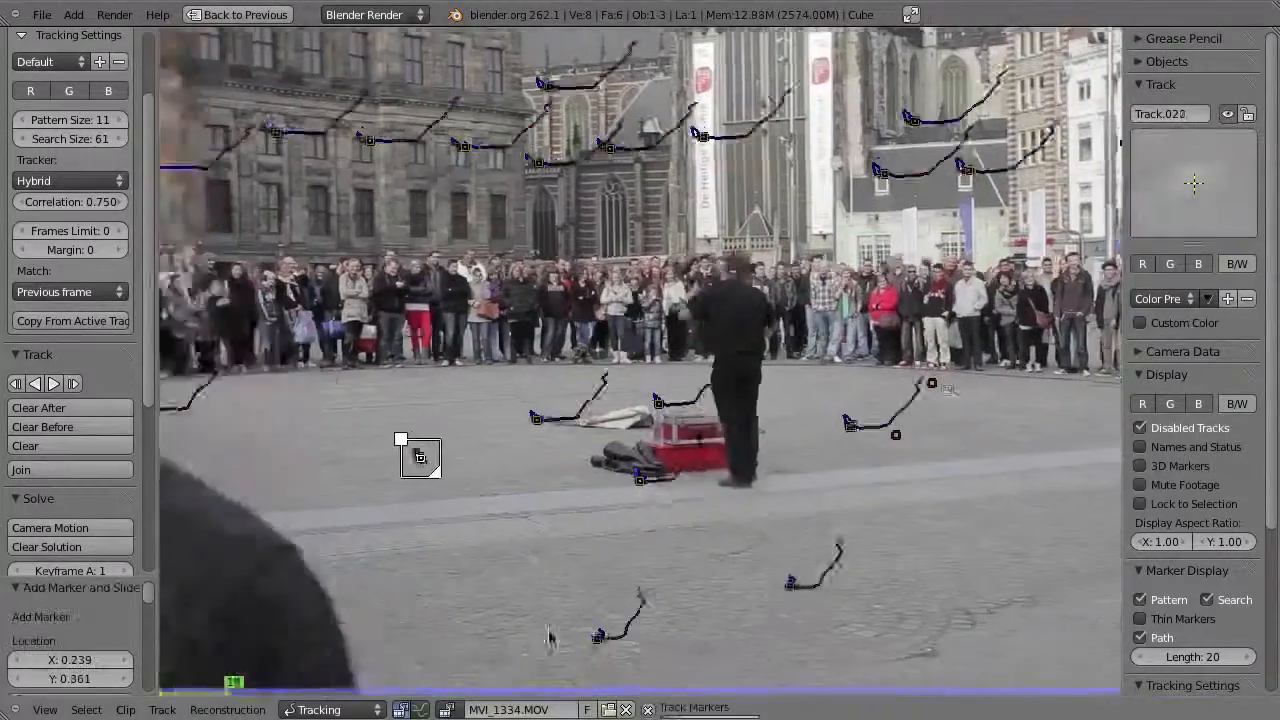
right_click(618, 434)
key(Left)
key(Right)
scroll(693, 418, up, 7)
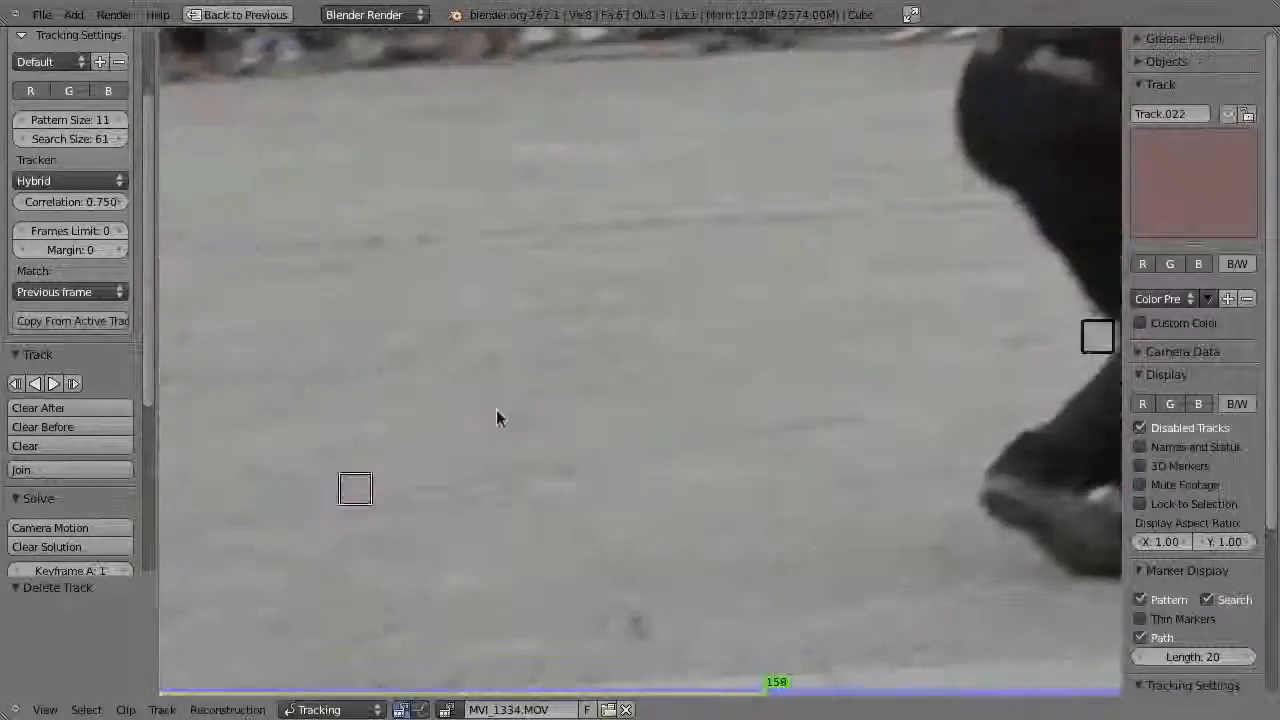
- Lock the view to the selection, then reposition the open-ground marker and track it forward twice
key(l)
key(g)
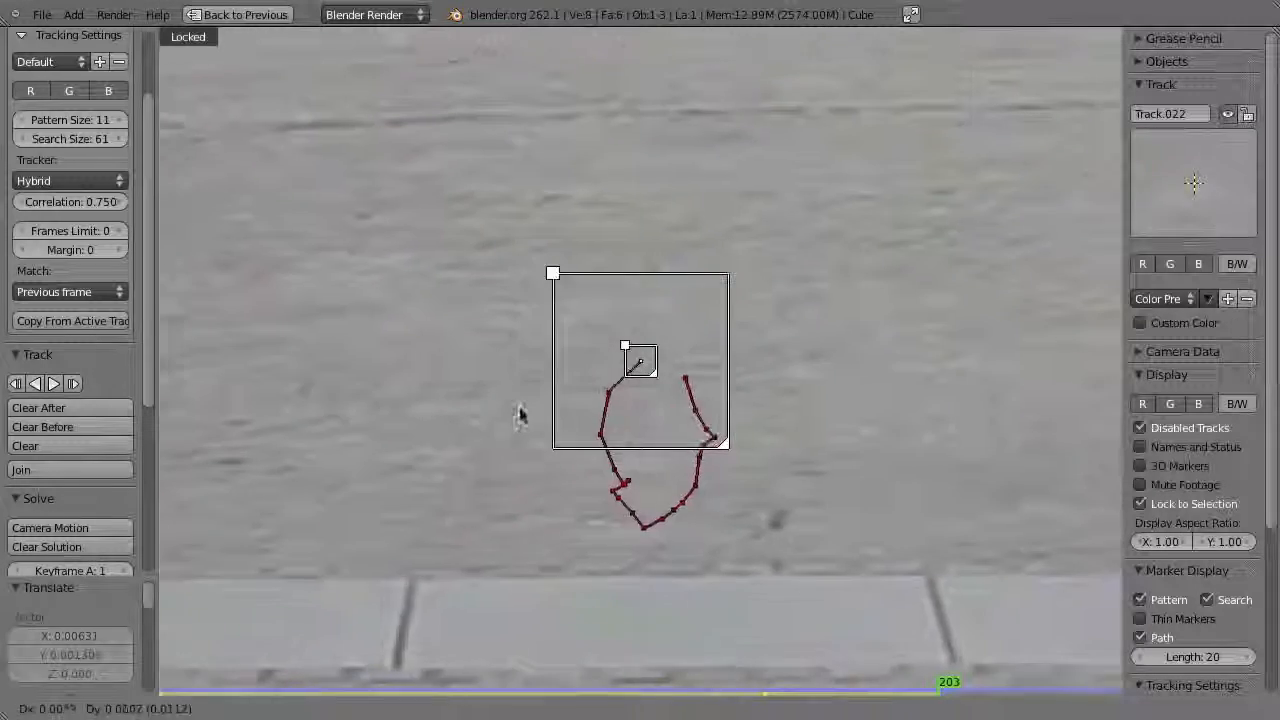
click(509, 395)
key(ctrl+t)
key(g)
click(731, 408)
key(ctrl+t)
- Realign the open-ground marker, enlarge it, and continue tracking it forward with one more position correction
key(g)
click(630, 455)
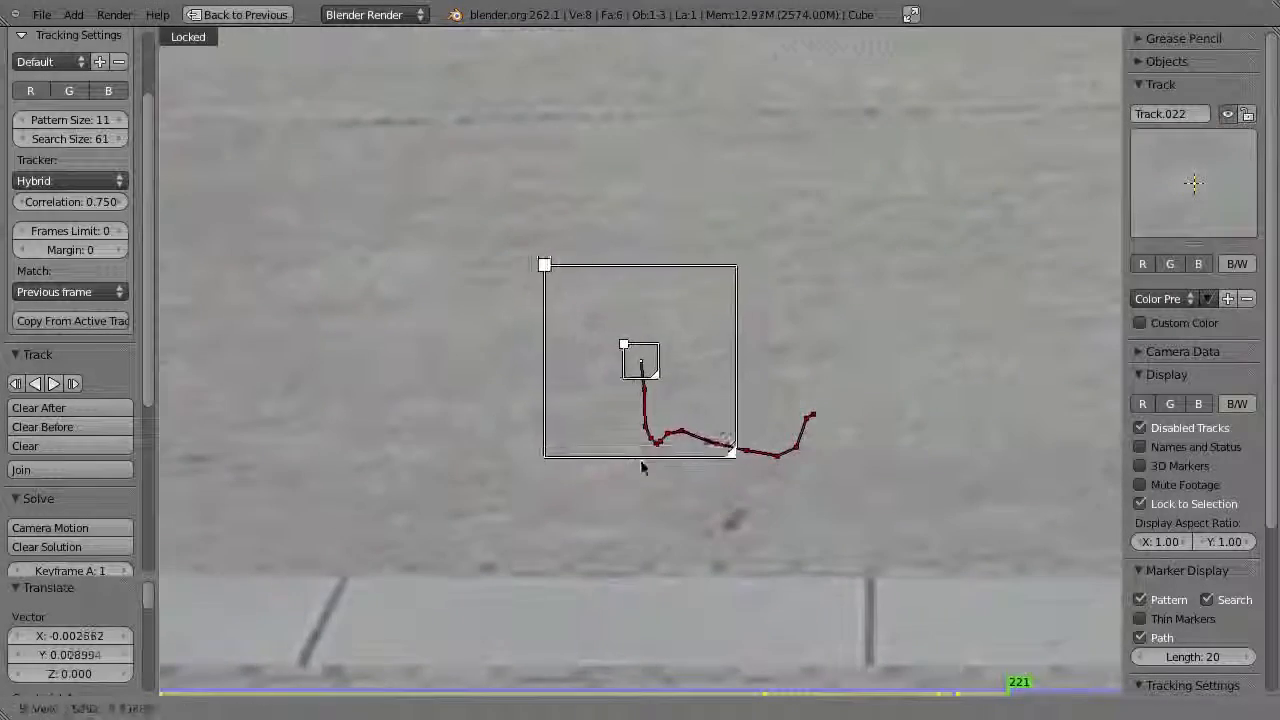
key(s)
click(534, 234)
key(ctrl+t)
key(g)
click(579, 192)
key(ctrl+t)
- At frame 242, add a marker on a paving strip joint and track it both ways, correcting its position
click(1086, 695)
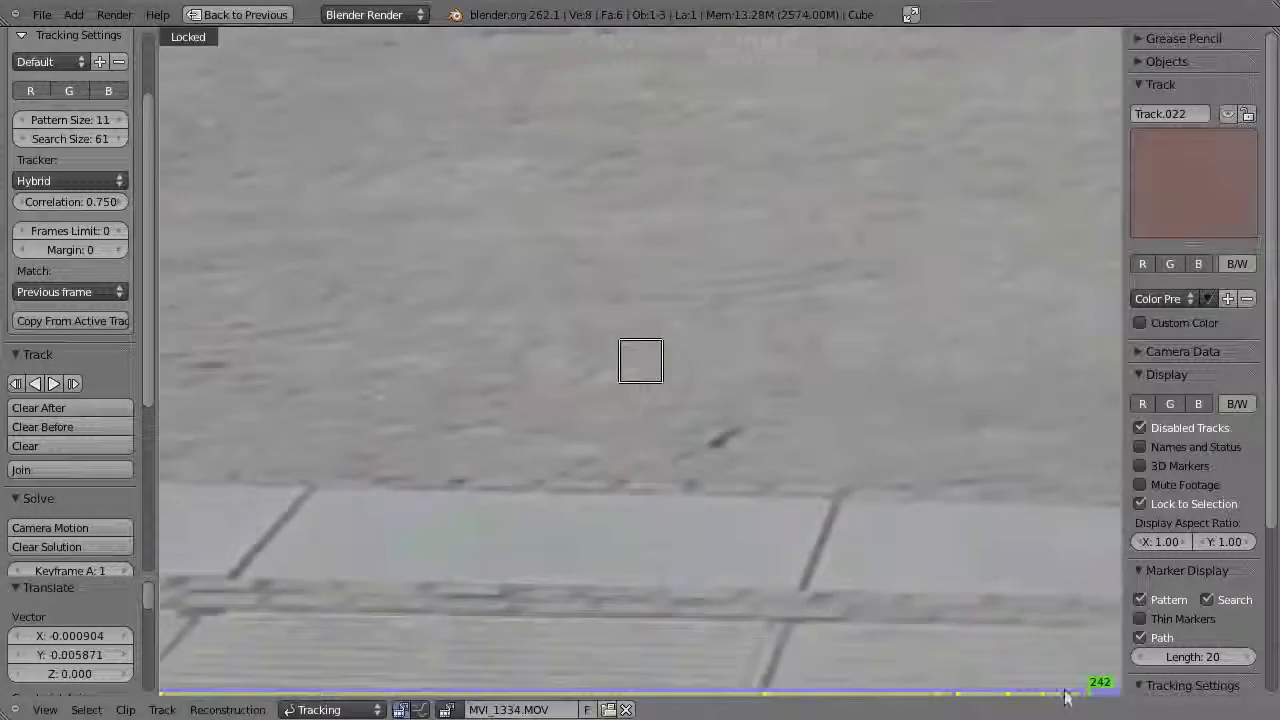
ctrl+click(738, 517)
key(ctrl+shift+t)
key(g)
click(566, 489)
key(ctrl+shift+t)
click(1027, 695)
key(ctrl+t)
- Add a second marker lower on the same joint, correct its position, enlarge its search area, and track it backward
ctrl+click(606, 400)
key(ctrl+shift+t)
key(g)
click(592, 486)
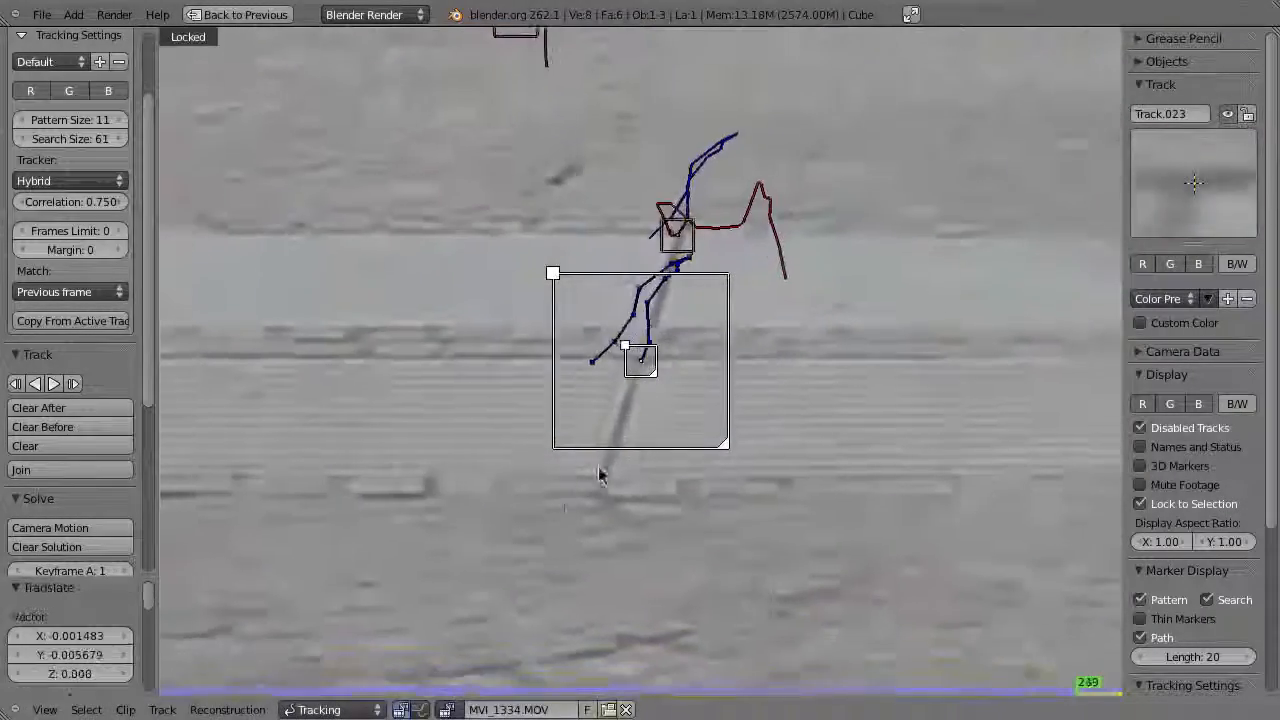
key(ctrl+shift+t)
drag(728, 447, 760, 491)
key(ctrl+shift+t)
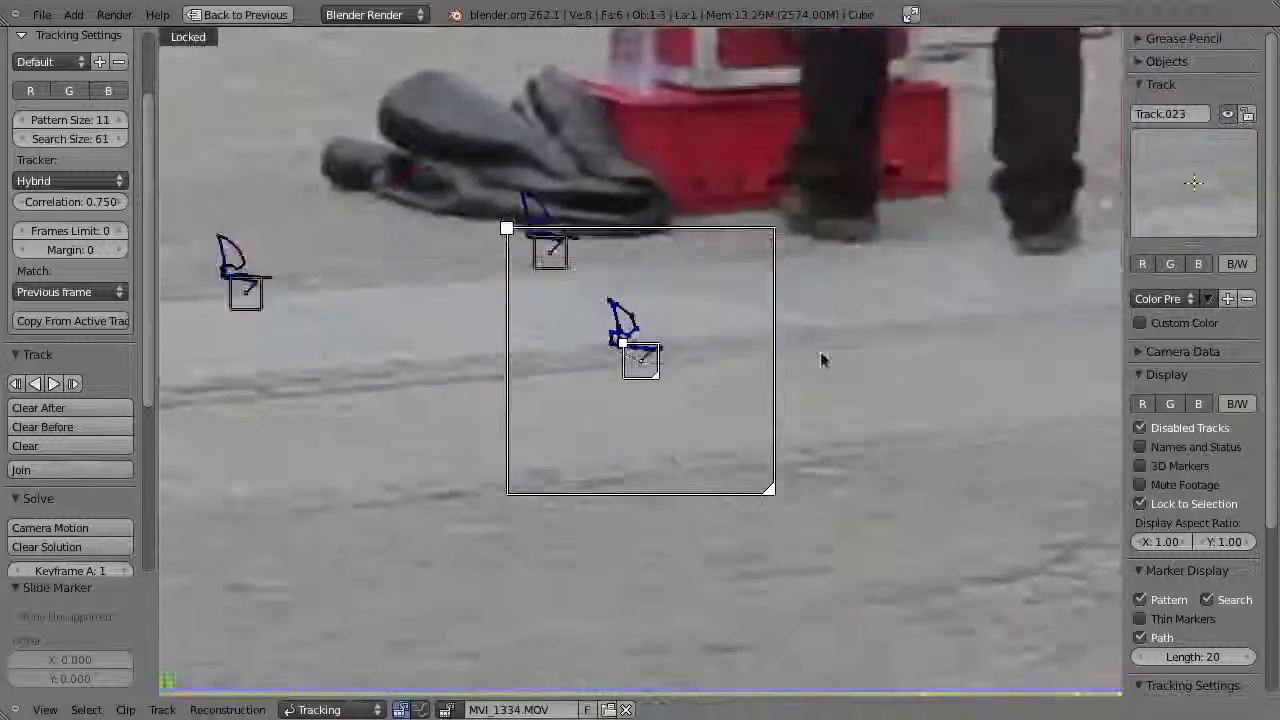
- Add a marker on the left part of the square's ground and track it backward and forward
scroll(600, 470, down, 8)
click(575, 691)
ctrl+click(268, 458)
key(ctrl+shift+t)
click(237, 690)
drag(237, 690, 573, 690)
key(ctrl+t)
- Add a marker on the right part of the square's ground and track it backward and forward
ctrl+click(1026, 437)
key(ctrl+shift+t)
click(922, 690)
key(ctrl+t)
- Add a marker on the right stretch of the paving strip, enlarge its search and pattern areas, and track it backward
middle_drag(820, 257, 423, 378)
middle_drag(985, 295, 757, 284)
scroll(757, 284, up, 3)
ctrl+click(759, 281)
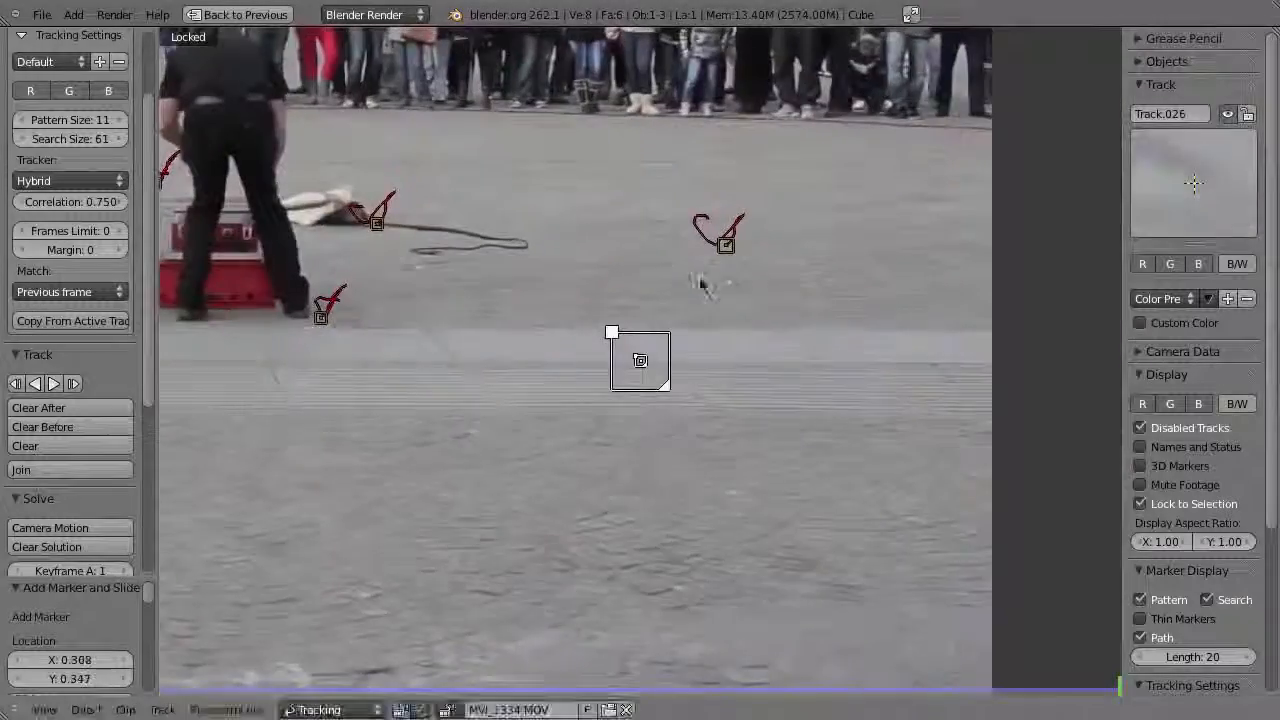
click(625, 423)
scroll(627, 424, up, 7)
drag(776, 497, 866, 586)
drag(663, 384, 671, 391)
key(ctrl+shift+t)
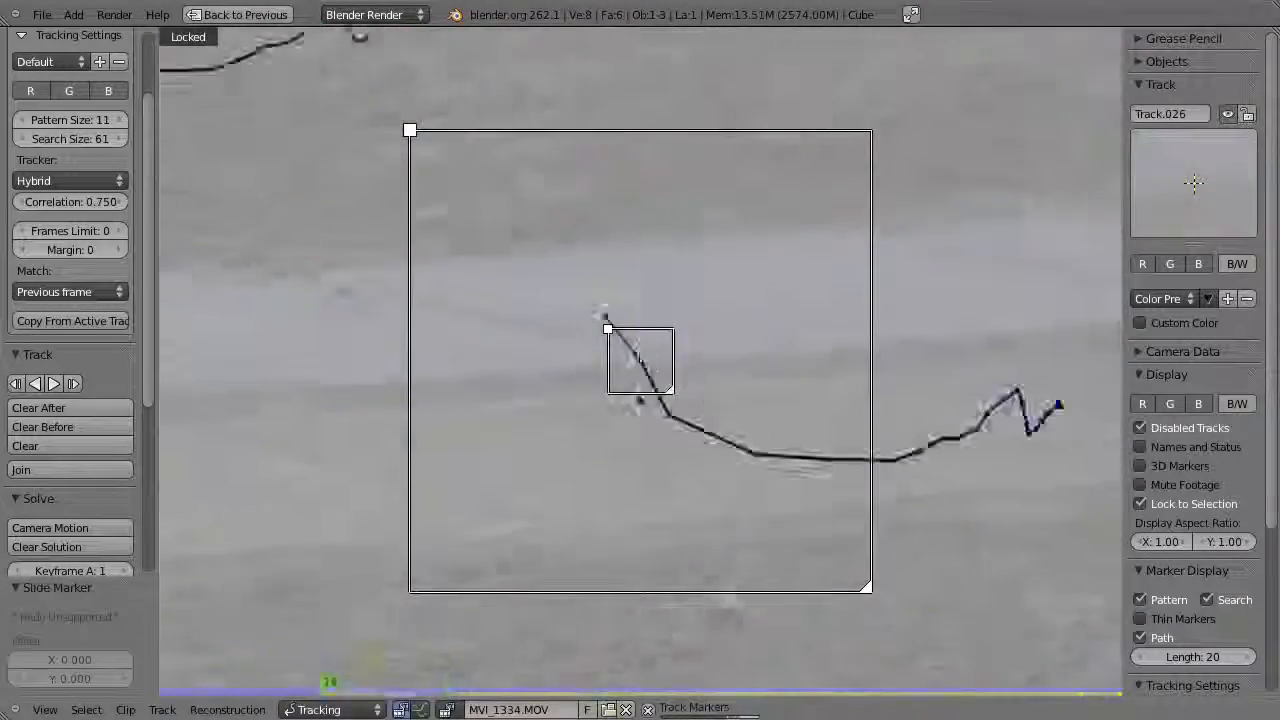
- Delete the current marker and add one on the ground just below the paving strip
key(x)
key(Return)
scroll(640, 361, down, 4)
click(229, 690)
ctrl+click(690, 400)
scroll(620, 395, down, 4)
middle_drag(606, 494, 709, 611)
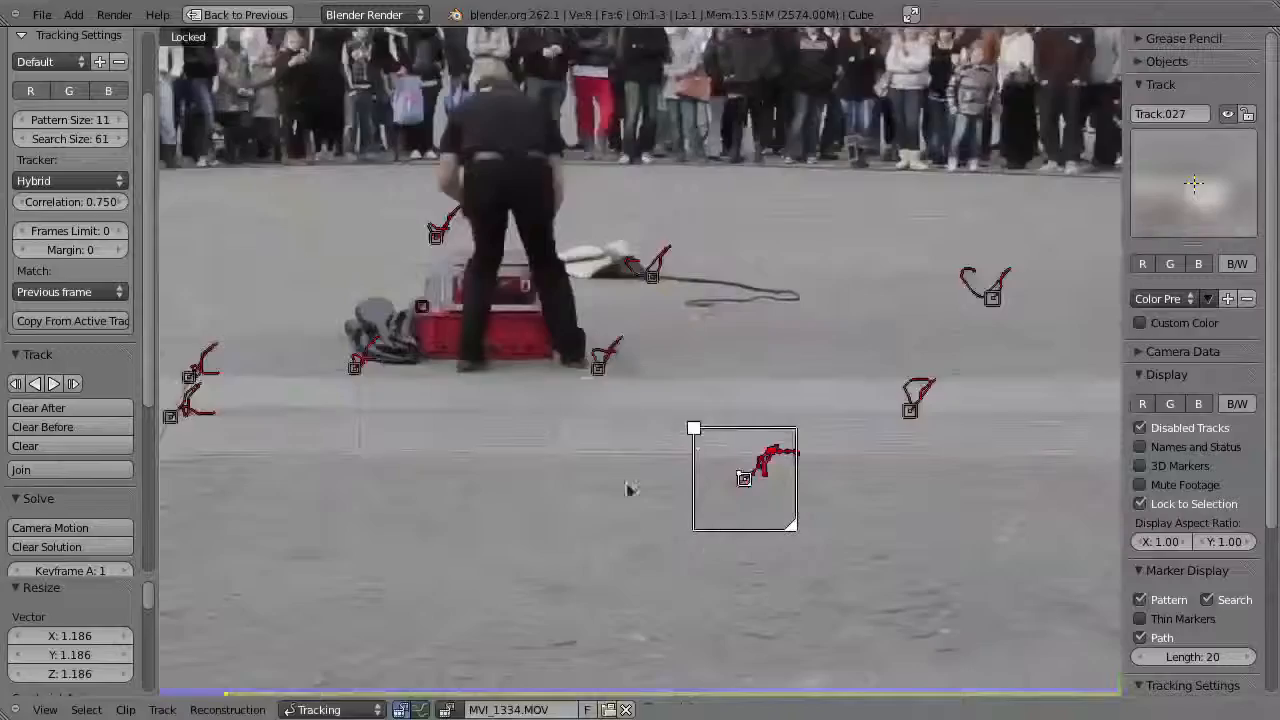
- Add a marker on the ground near the spectators' feet, enlarge its search and pattern areas, and track it backward
middle_drag(740, 440, 740, 571)
ctrl+click(722, 352)
scroll(706, 324, up, 2)
key(g)
click(709, 420)
key(ctrl+shift+t)
drag(674, 394, 720, 440)
drag(646, 366, 650, 370)
key(ctrl+shift+t)
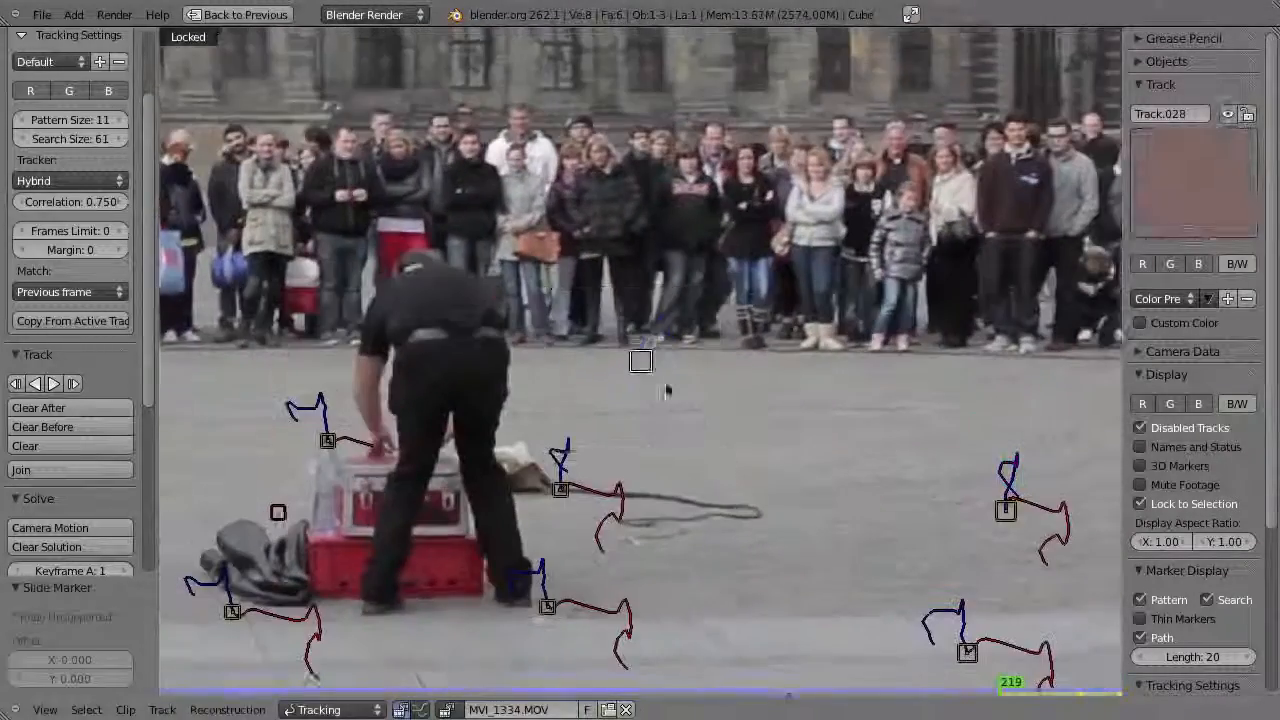
- Realign the marker near the spectators' feet at two frames, tracking it backward after each correction
key(g)
key(ctrl+shift+t)
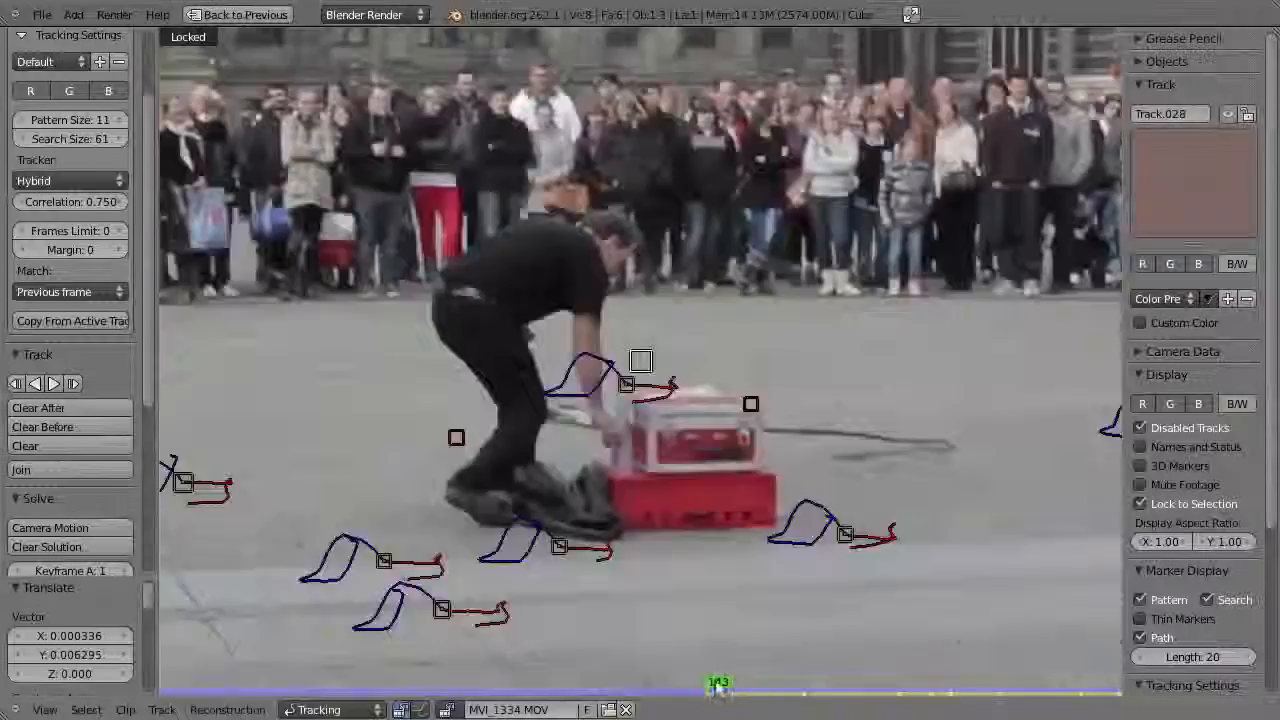
mouse_move(717, 690)
mouse_down()
mouse_move(933, 691)
mouse_move(793, 693)
mouse_up()
scroll(683, 583, up, 4)
key(g)
click(631, 286)
key(ctrl+shift+t)
key(shift+t)
- Add another marker on the ground between performer and crowd, track it both ways, and correct its position at a later frame
scroll(630, 283, down, 4)
ctrl+drag(593, 415, 589, 460)
key(ctrl+shift+t)
drag(580, 692, 757, 690)
key(ctrl+t)
mouse_move(677, 692)
mouse_down()
mouse_move(318, 709)
mouse_move(1134, 601)
mouse_move(946, 700)
mouse_move(965, 687)
mouse_up()
key(g)
click(678, 441)
key(ctrl+t)
- Examine how the markers cover the ground and buildings between frame 1 and frame 65
scroll(690, 500, down, 5)
key(shift+Left)
scroll(682, 507, up, 4)
scroll(660, 495, down, 1)
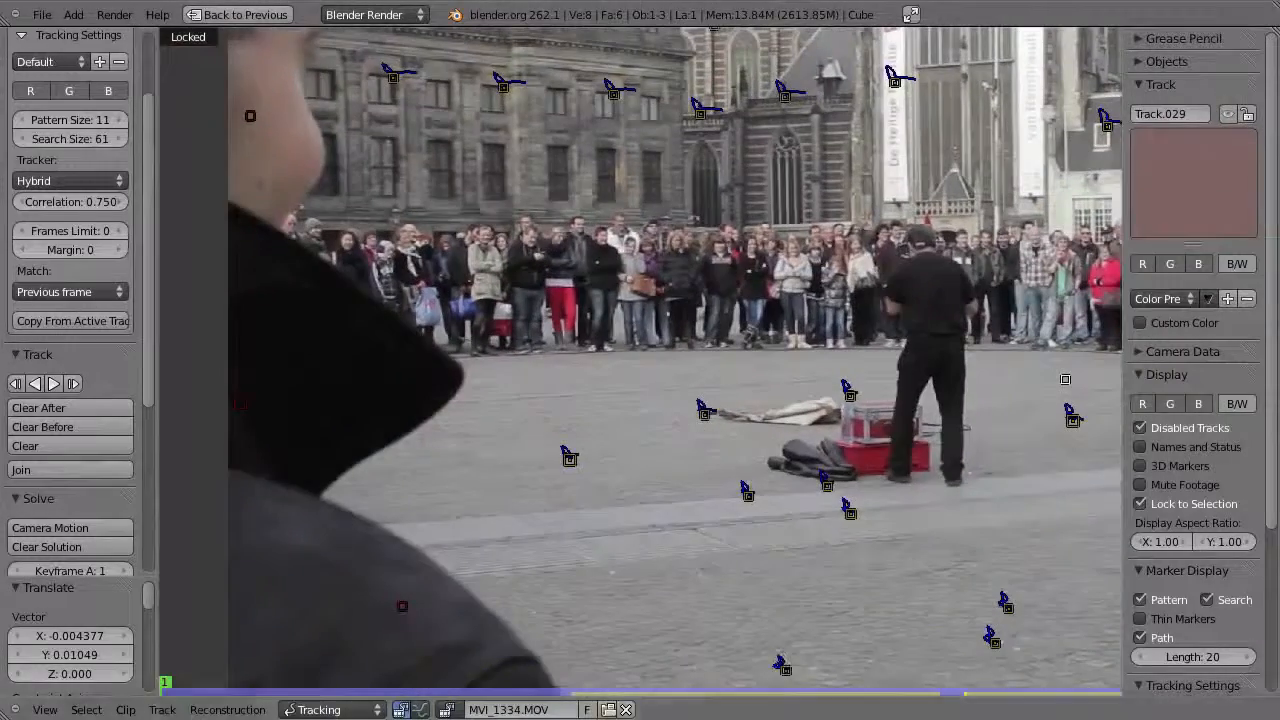
drag(228, 688, 408, 690)
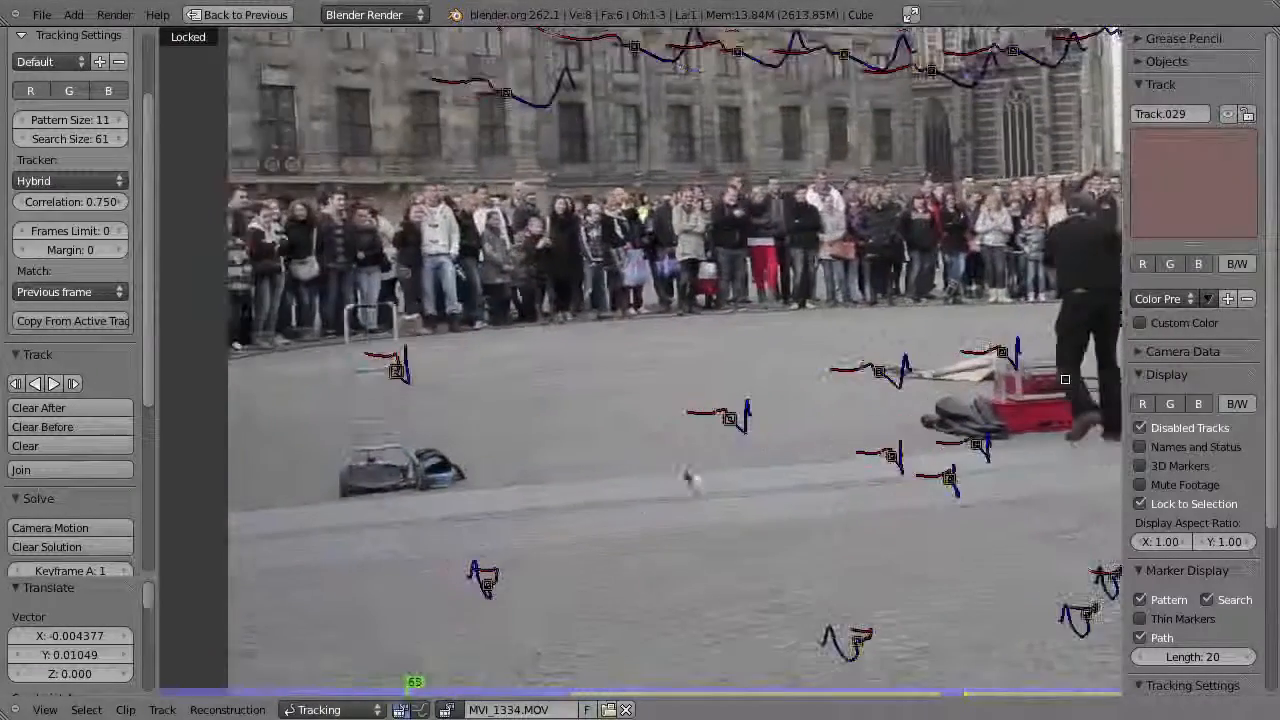
scroll(880, 420, down, 1)
middle_drag(906, 416, 764, 437)
scroll(740, 407, down, 1)
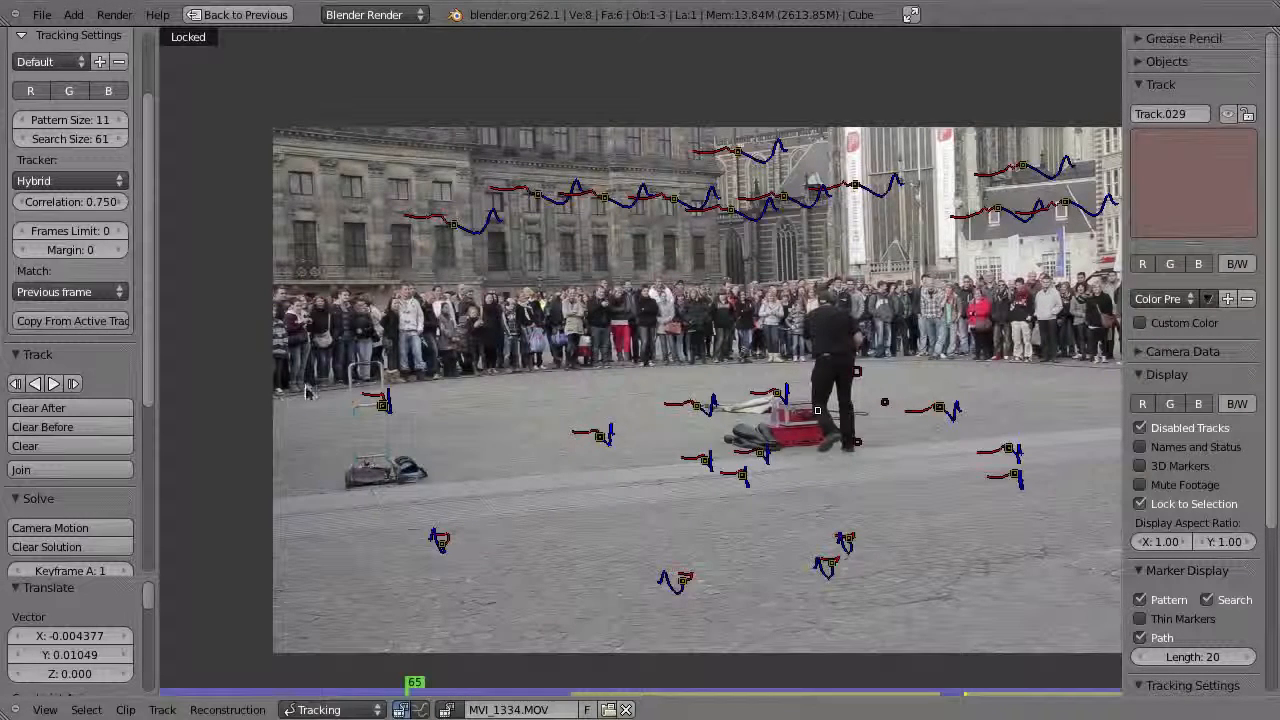
middle_drag(834, 519, 753, 494)
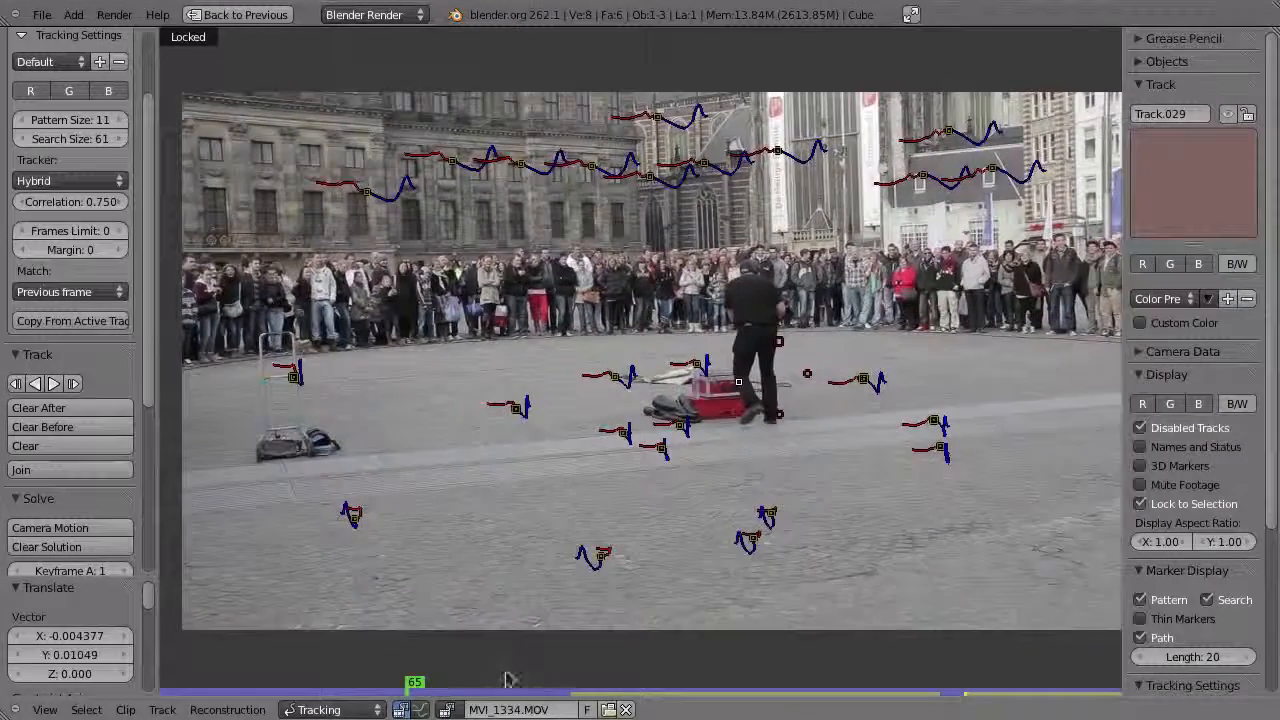
- At frame 1, add a marker beside a spectator's white shoes at the crowd line and track it forward
drag(415, 692, 358, 592)
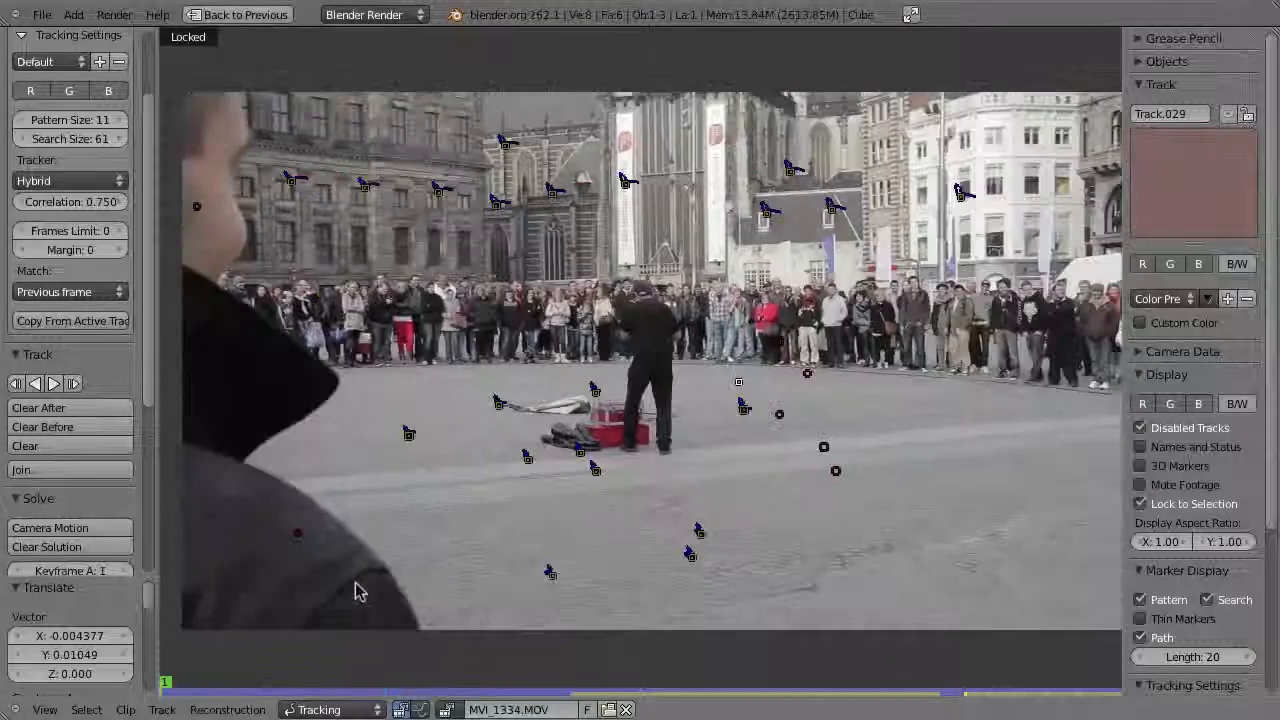
scroll(540, 375, up, 6)
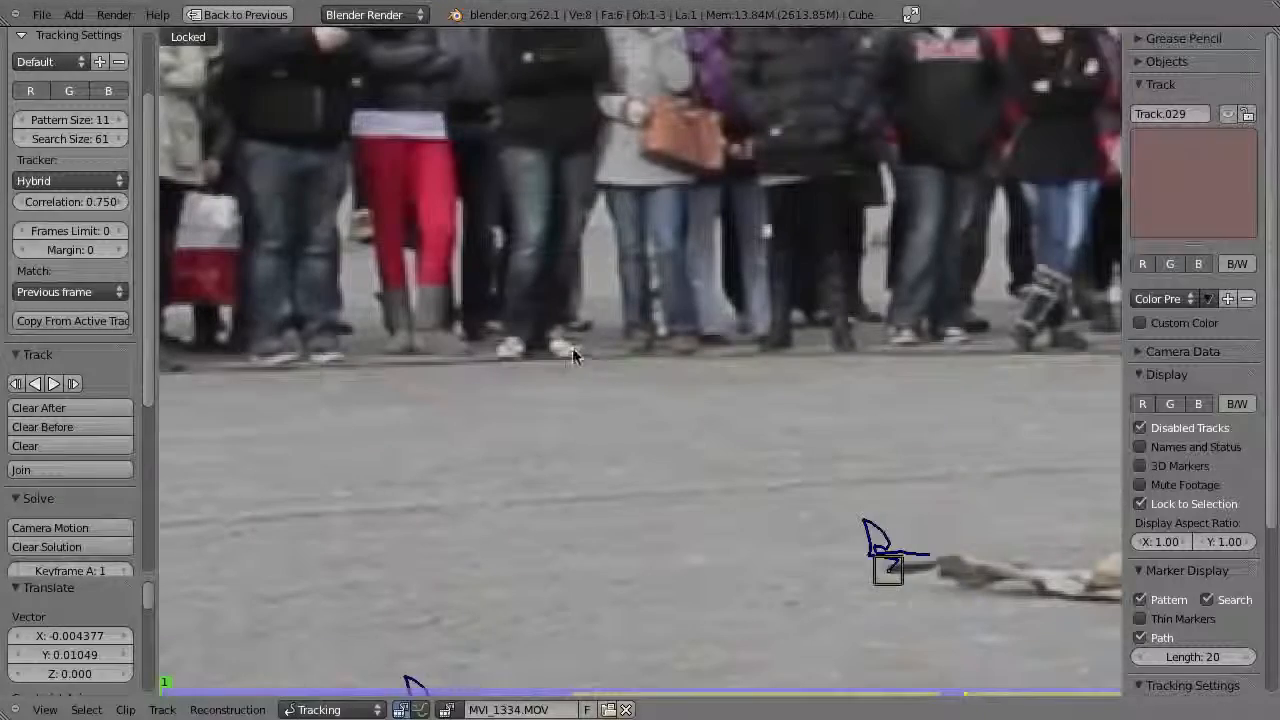
ctrl+click(575, 353)
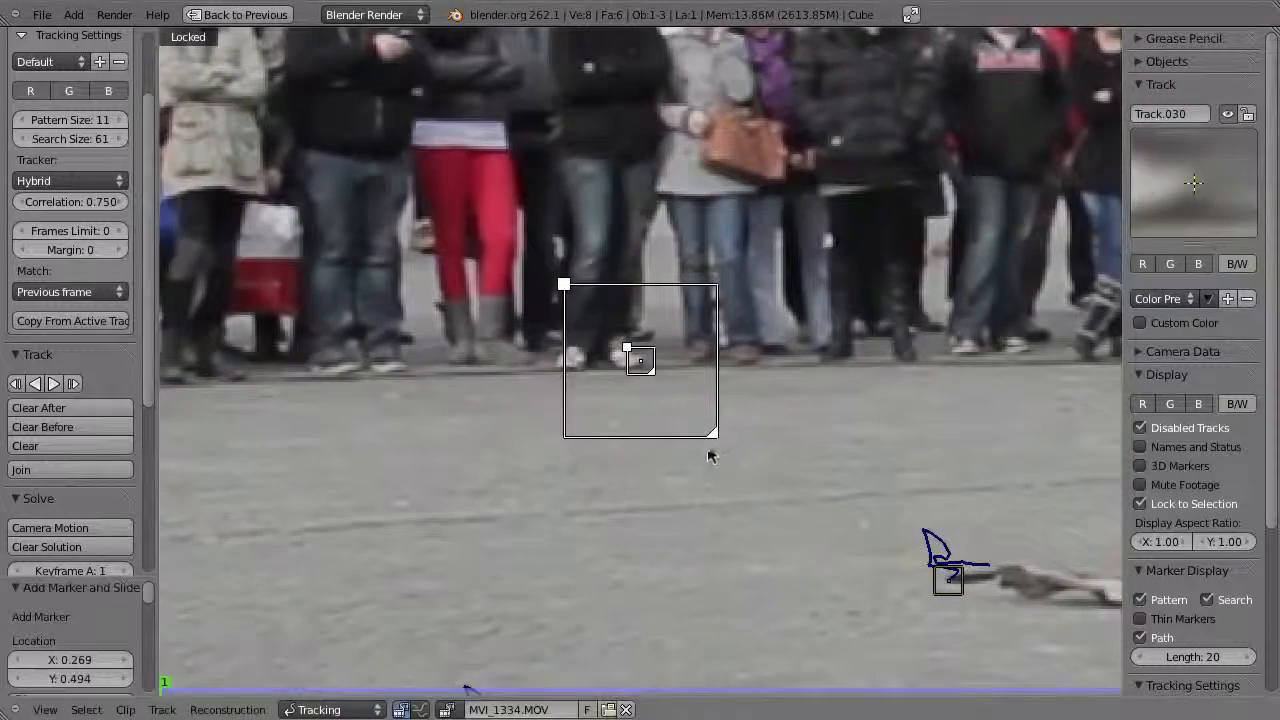
key(ctrl+t)
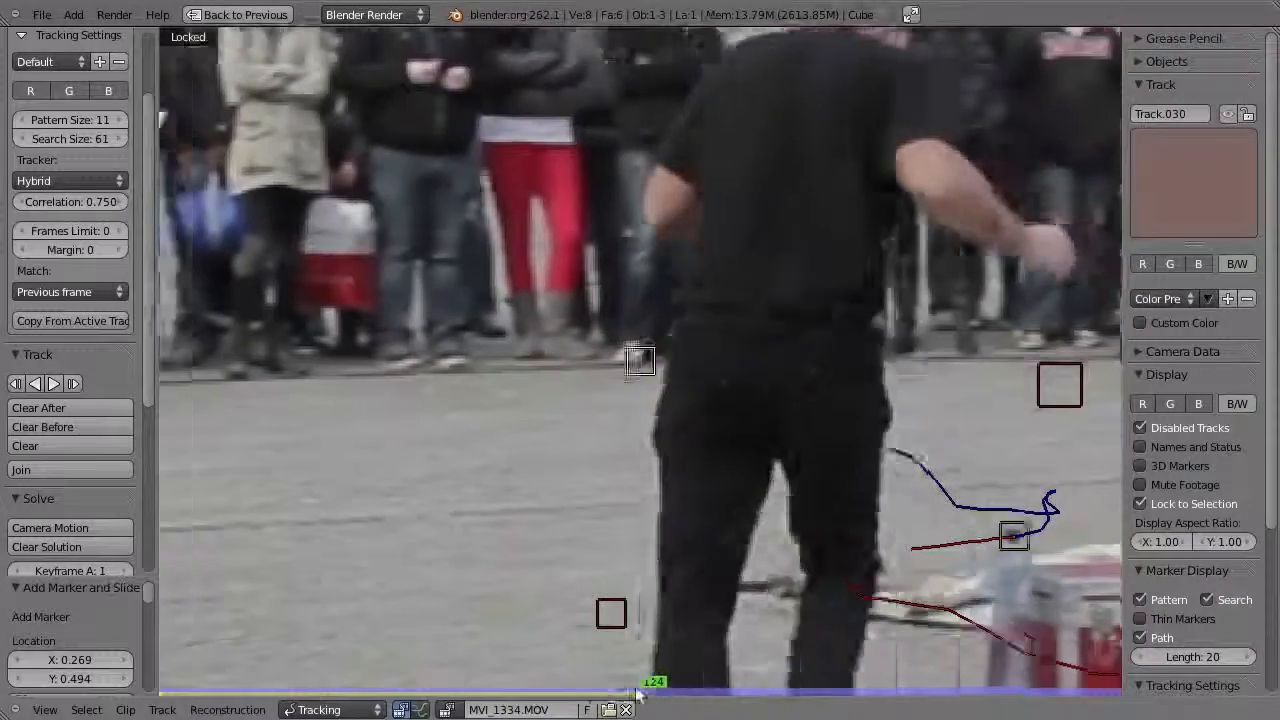
drag(637, 695, 966, 600)
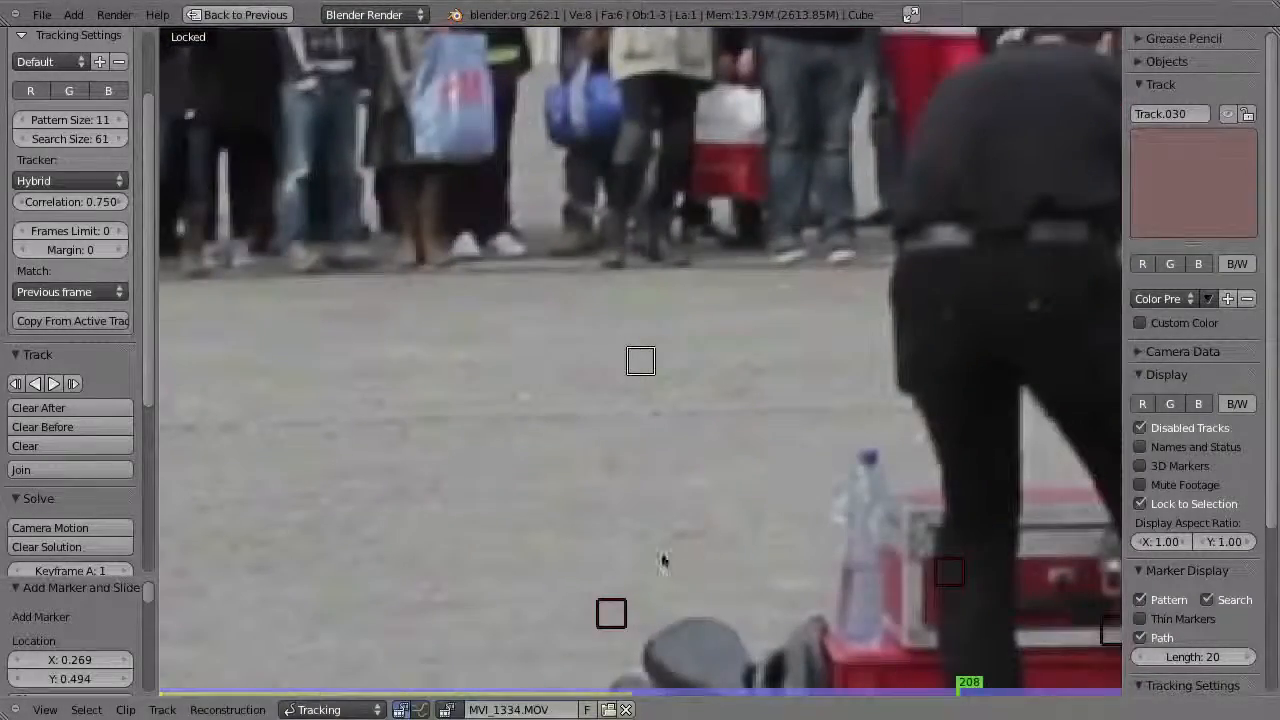
drag(838, 688, 438, 680)
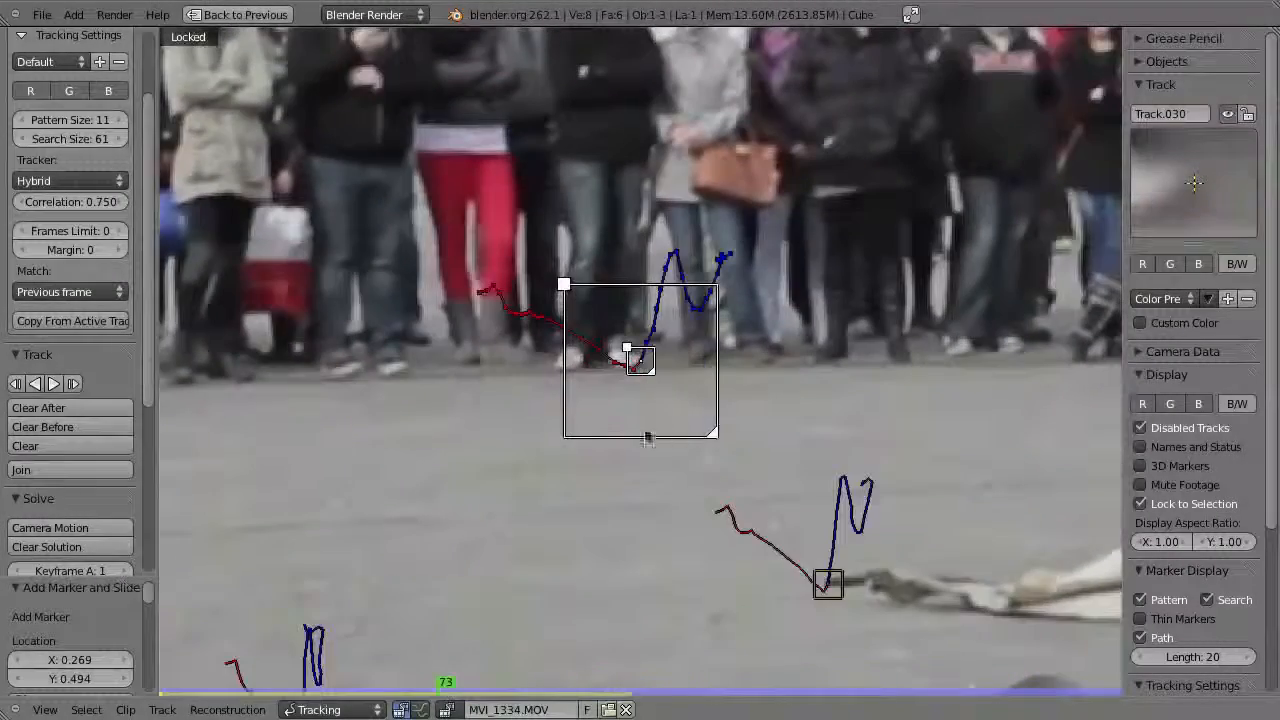
- Add a marker at the crowd line below the blue bags and track it both ways, correcting its position at frame 203
scroll(658, 424, down, 3)
middle_drag(658, 424, 886, 393)
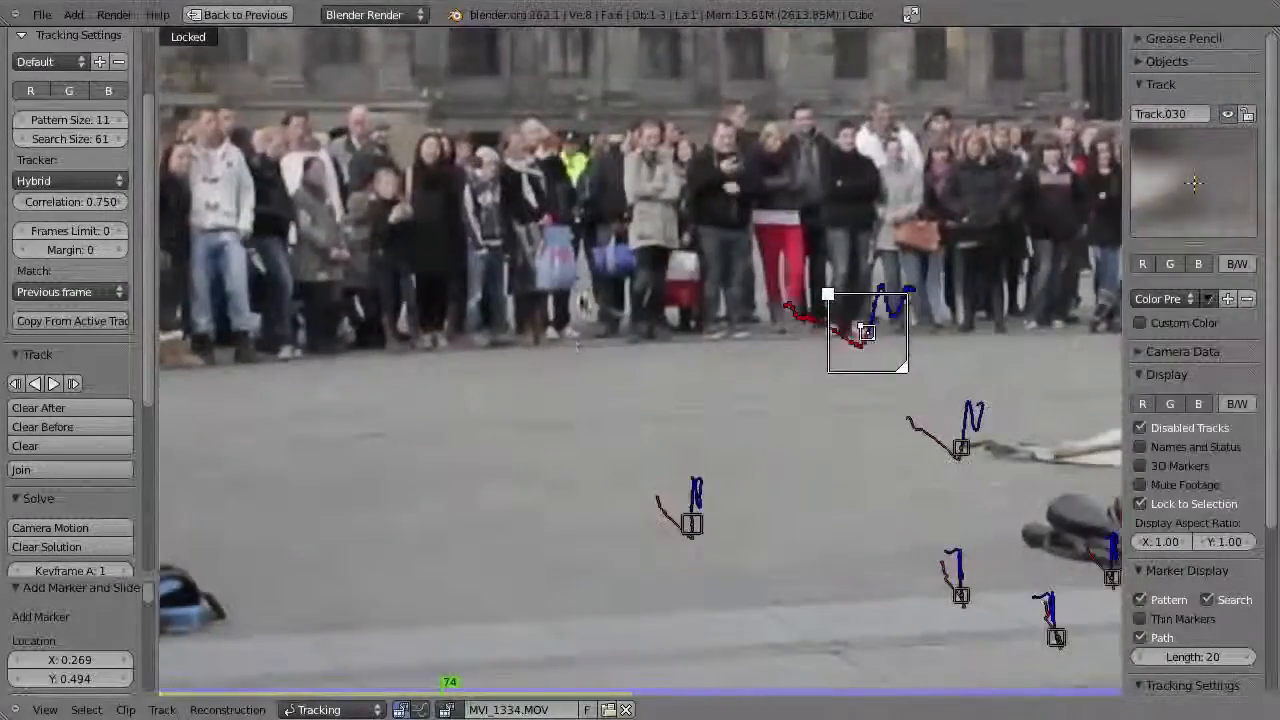
ctrl+click(577, 339)
key(ctrl+shift+t)
click(440, 684)
key(ctrl+t)
key(g)
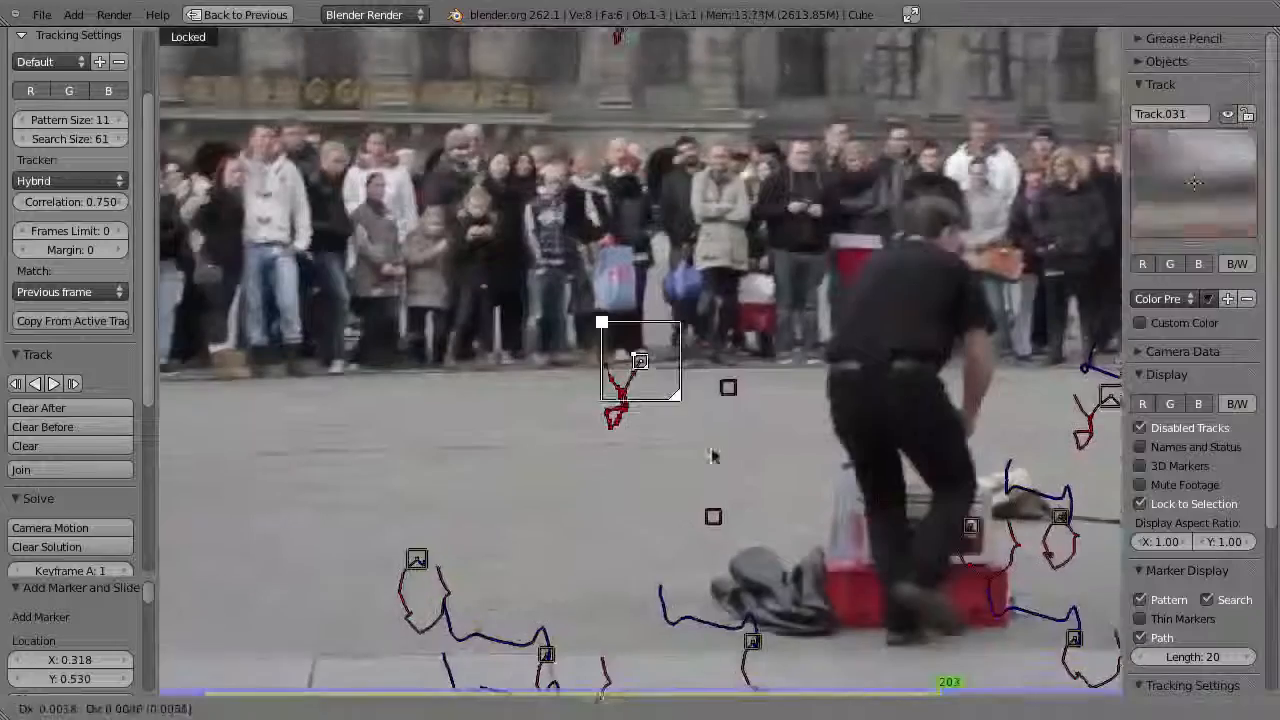
click(714, 455)
key(ctrl+t)
- Deselect all tracks, add a marker at the feet of the right-hand spectators near the clip's end, and track it backward
key(a)
key(a)
ctrl+click(862, 409)
key(ctrl+shift+t)
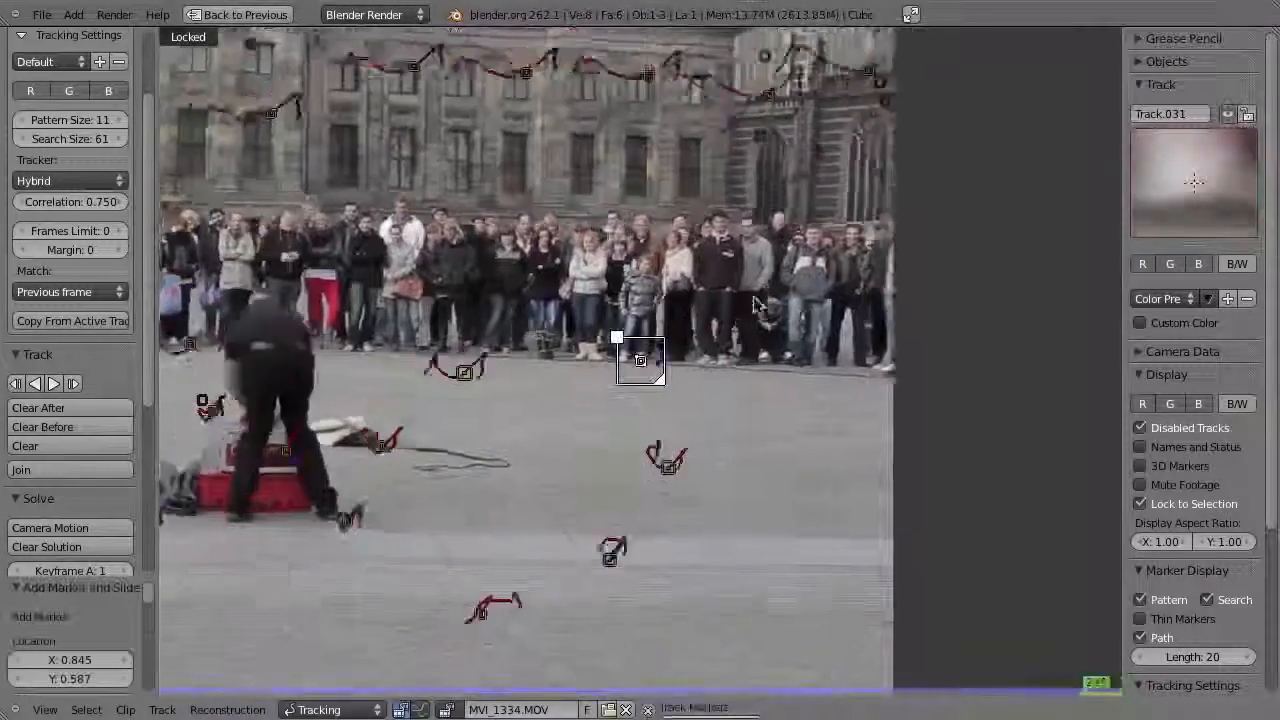
- Clear the path of the track at the right-hand spectators' feet up to the frame from which it tracks reliably
scroll(580, 532, up, 4)
drag(572, 688, 1120, 680)
key(shift+t)
- At frame 141, add a marker on the head of the spectator in the white jacket and track it forward
scroll(754, 660, down, 2)
middle_drag(721, 498, 923, 537)
drag(1075, 692, 710, 685)
ctrl+click(619, 252)
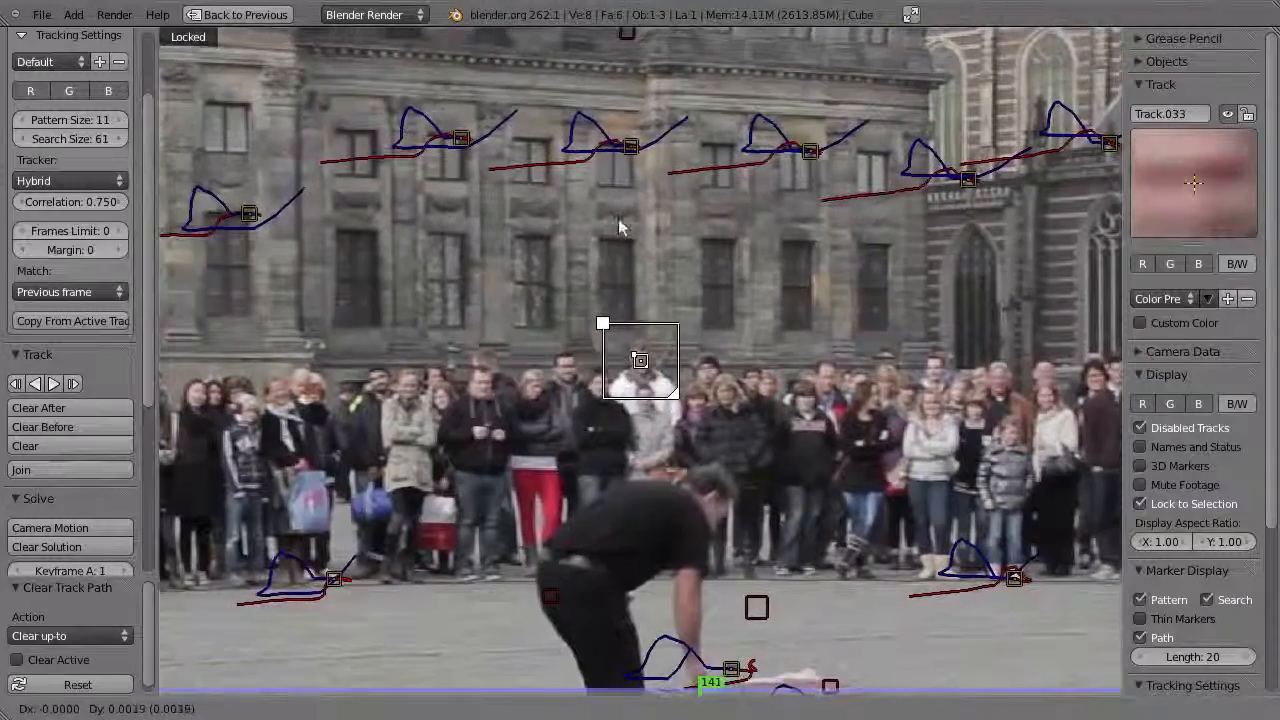
key(ctrl+t)
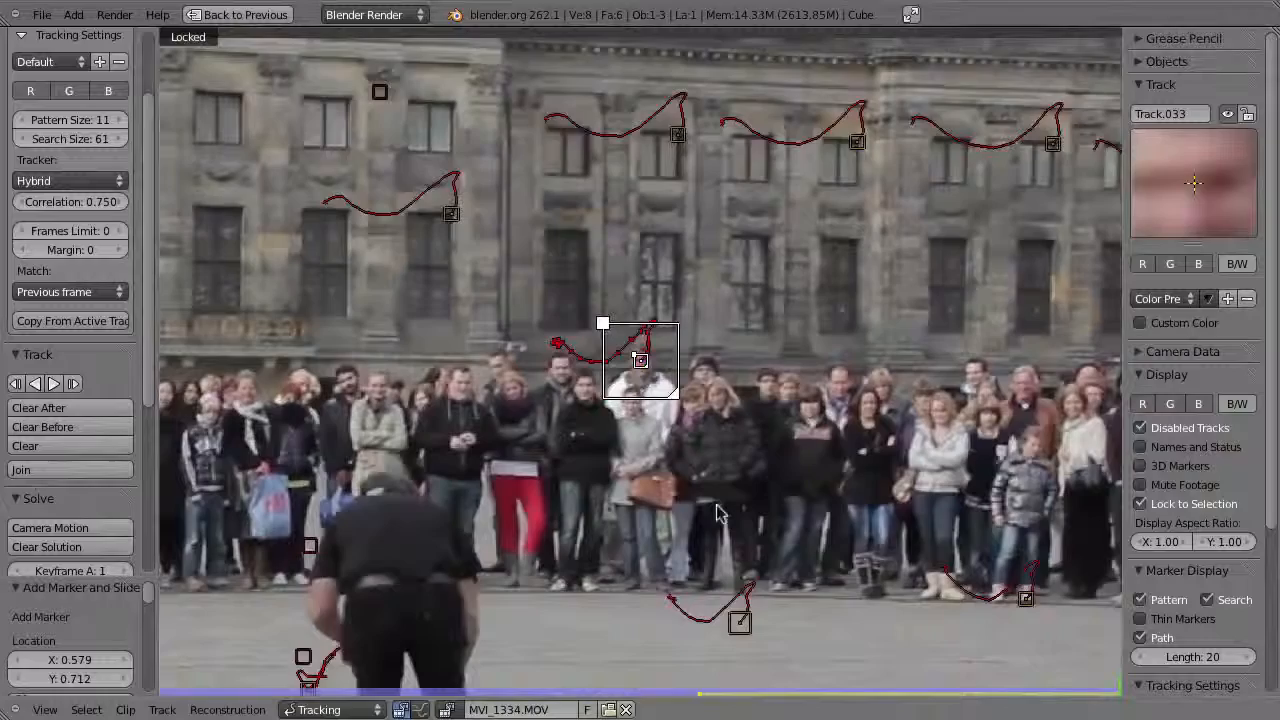
- Track the white-jacketed spectator's marker backward and clear its path up to frame 54
mouse_move(1094, 700)
mouse_down()
mouse_move(620, 702)
mouse_move(729, 695)
mouse_up()
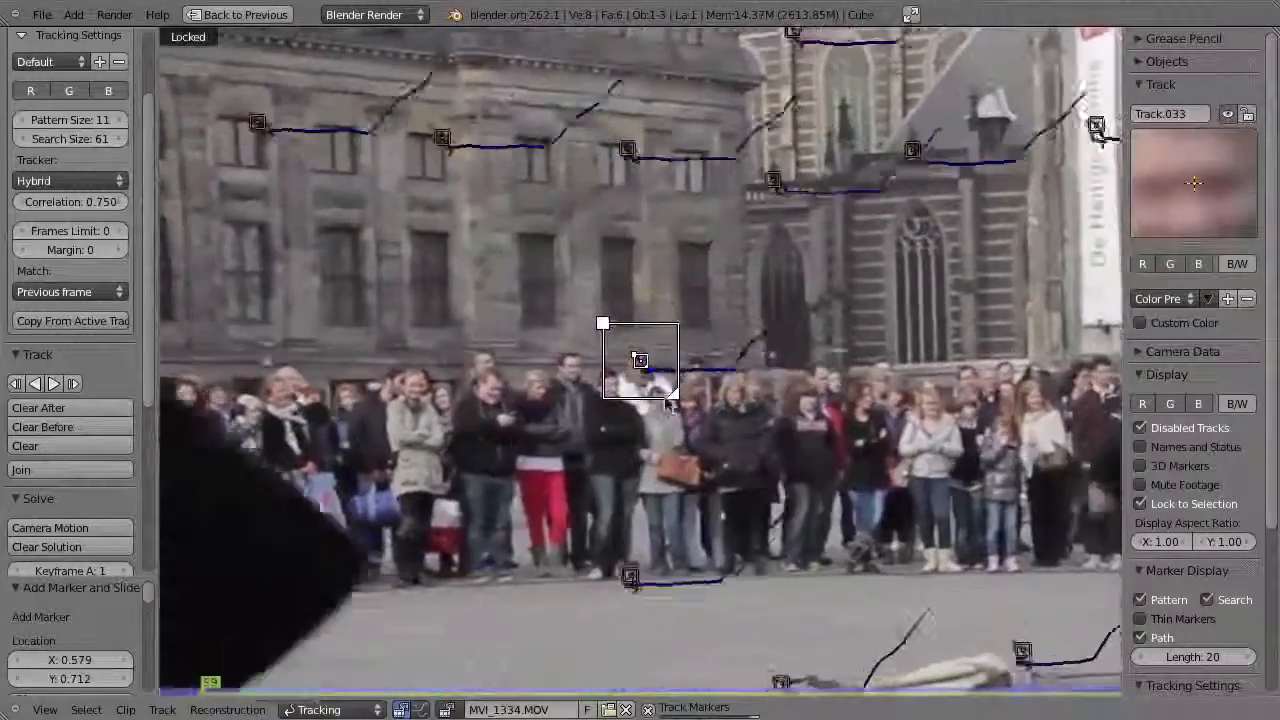
drag(172, 690, 358, 682)
drag(230, 693, 395, 665)
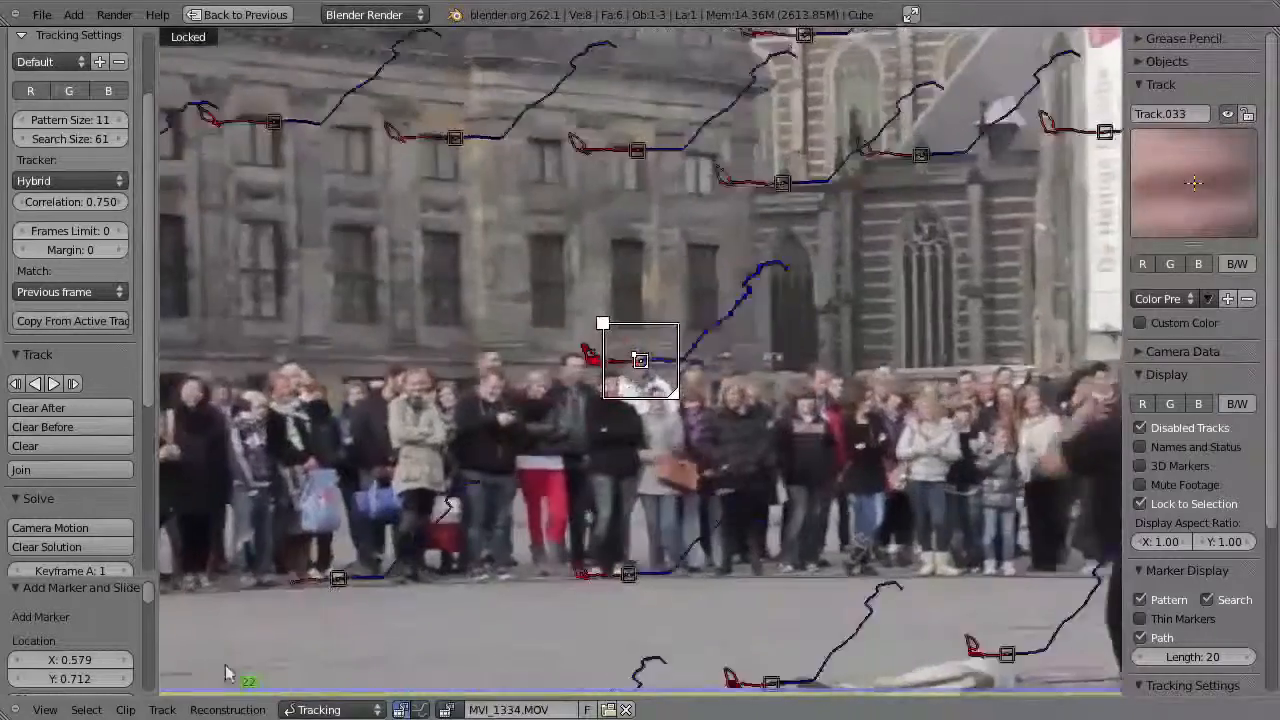
key(shift+t)
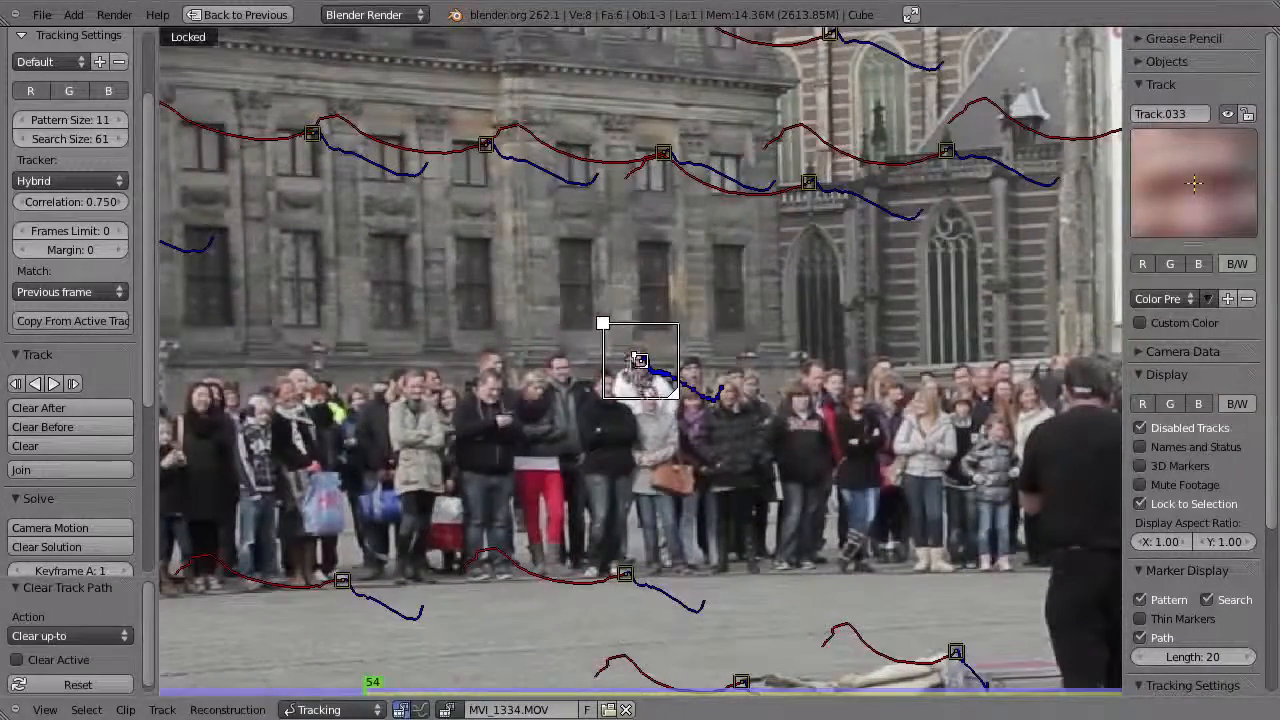
- At frame 103, add a marker on the chest of the spectator in the dark top behind the performer and track it forward
middle_drag(752, 432, 672, 436)
mouse_move(372, 688)
mouse_down()
mouse_move(1050, 677)
mouse_move(494, 677)
mouse_move(553, 677)
mouse_up()
scroll(670, 370, up, 1)
ctrl+click(638, 363)
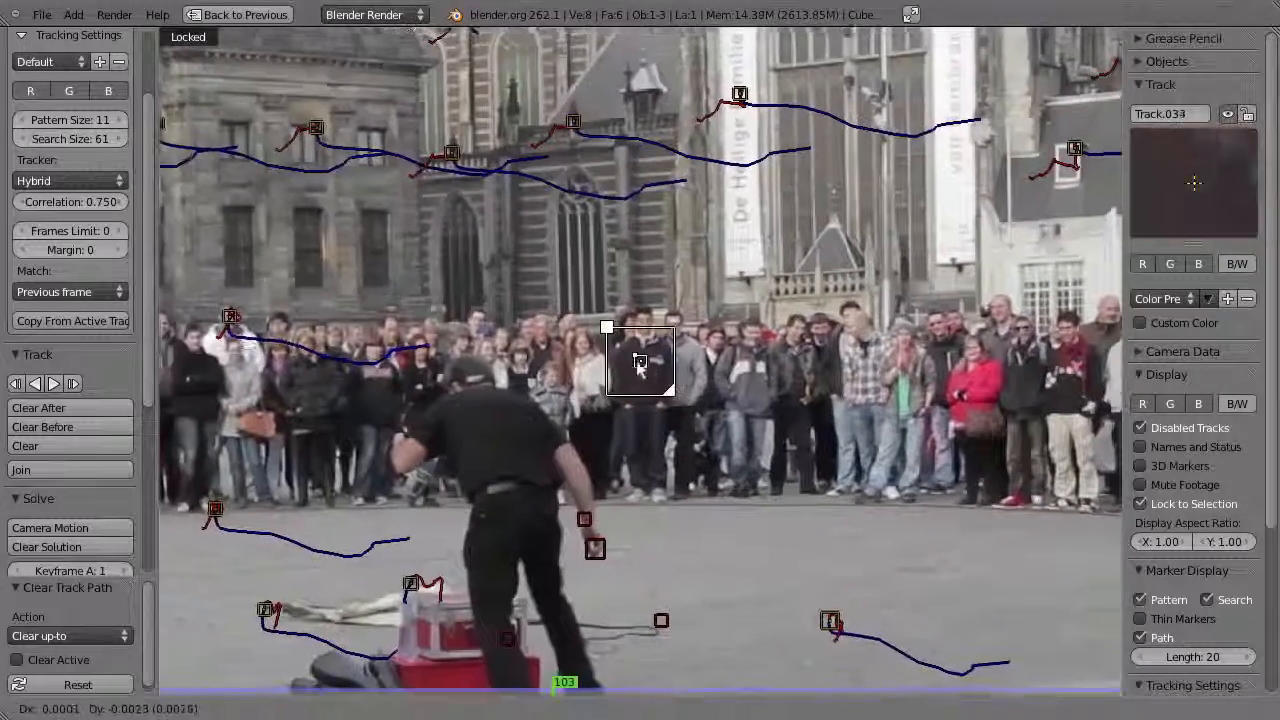
key(ctrl+t)
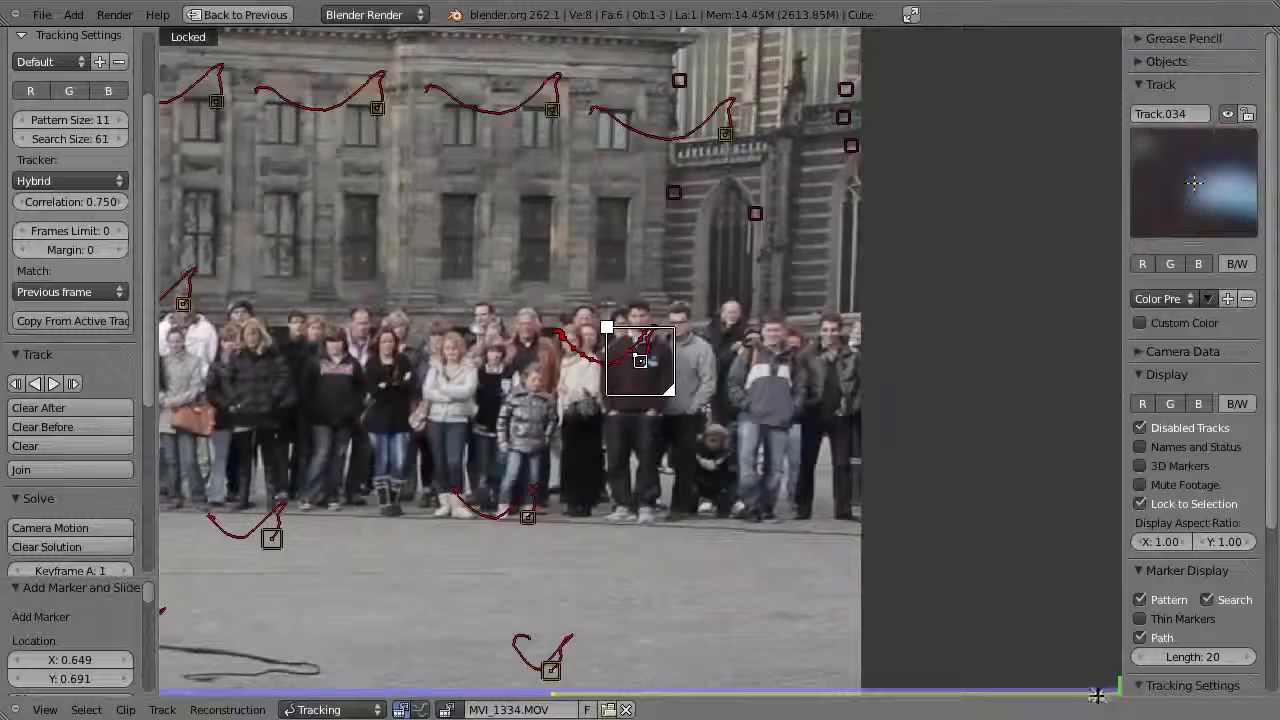
- Track the dark-topped spectator's chest marker backward and clear its path up to frame 71
mouse_move(1097, 695)
mouse_down()
mouse_move(553, 694)
mouse_move(640, 694)
mouse_move(559, 685)
mouse_up()
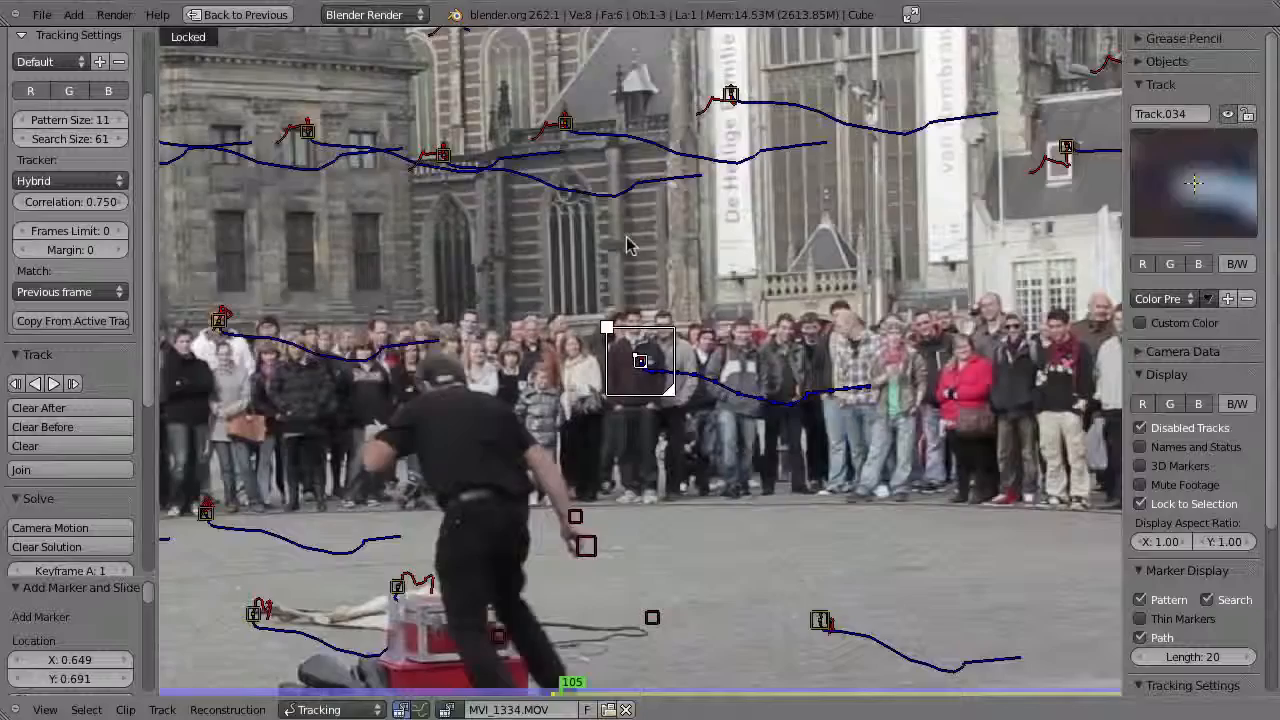
key(ctrl+shift+t)
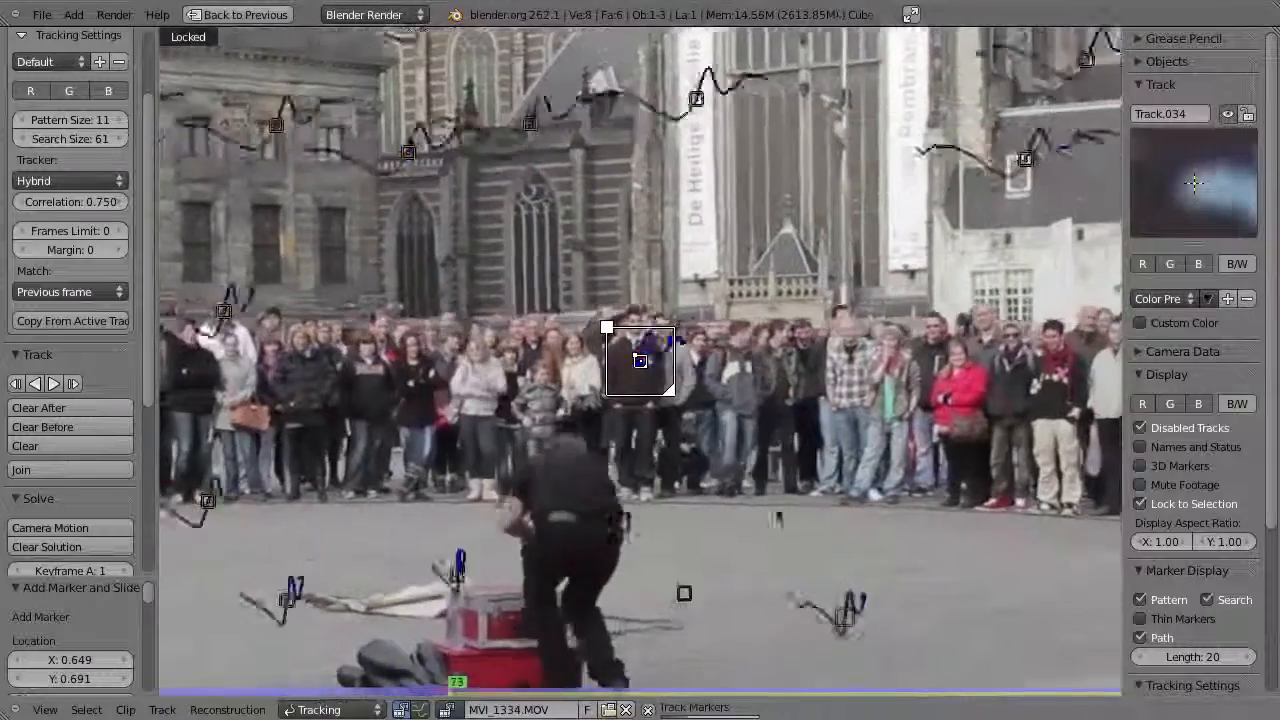
drag(383, 687, 440, 688)
key(shift+t)
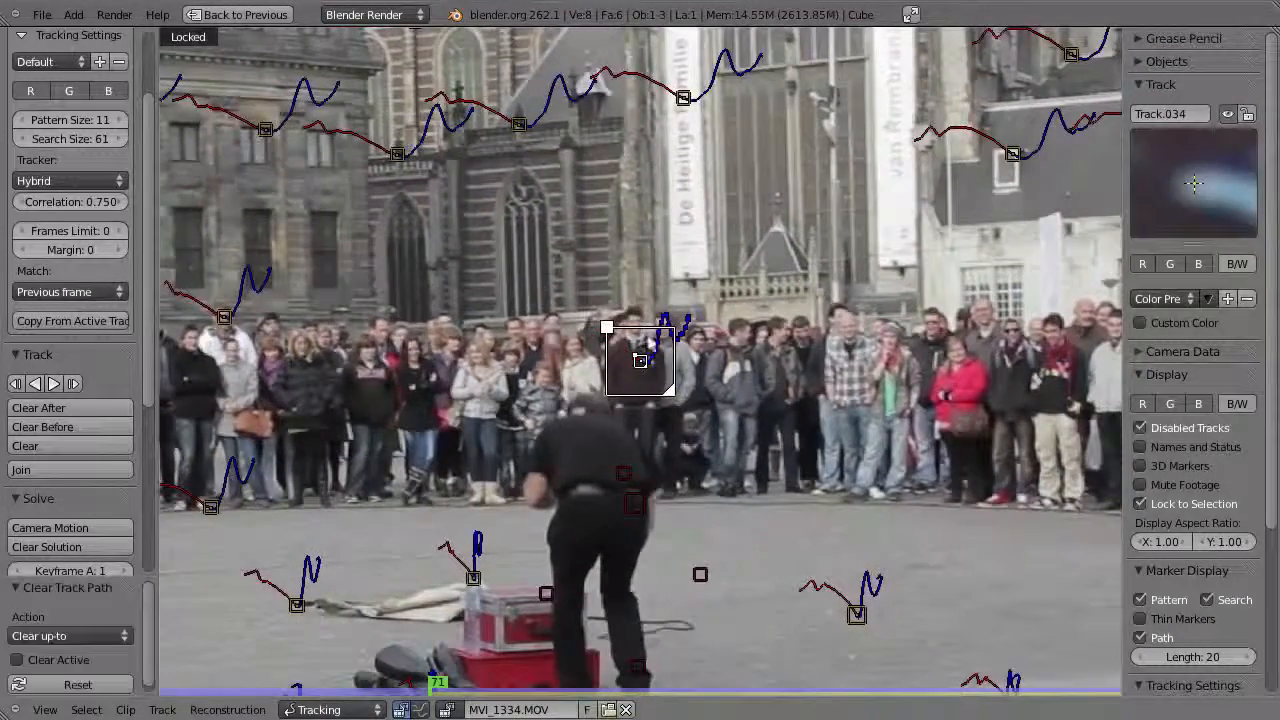
- At frame 71, add a marker on the palace facade near the left edge of the footage
scroll(592, 444, down, 3)
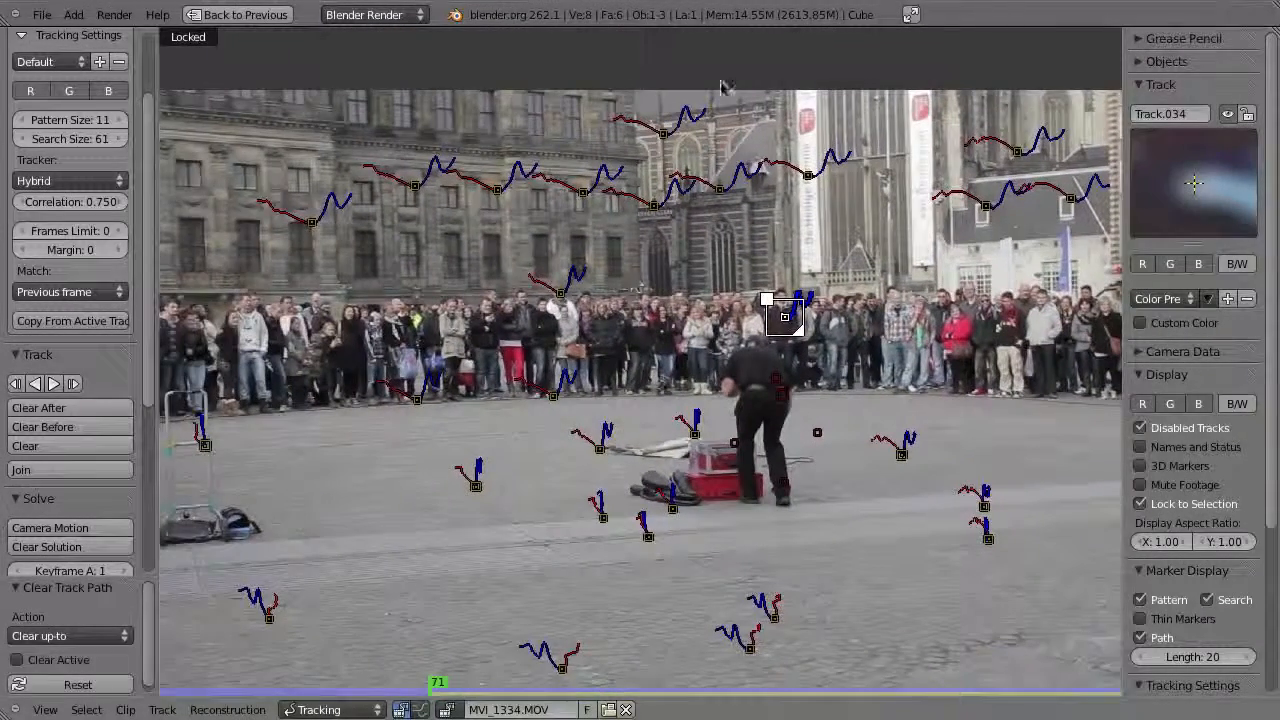
ctrl+click(214, 216)
scroll(119, 46, up, 3)
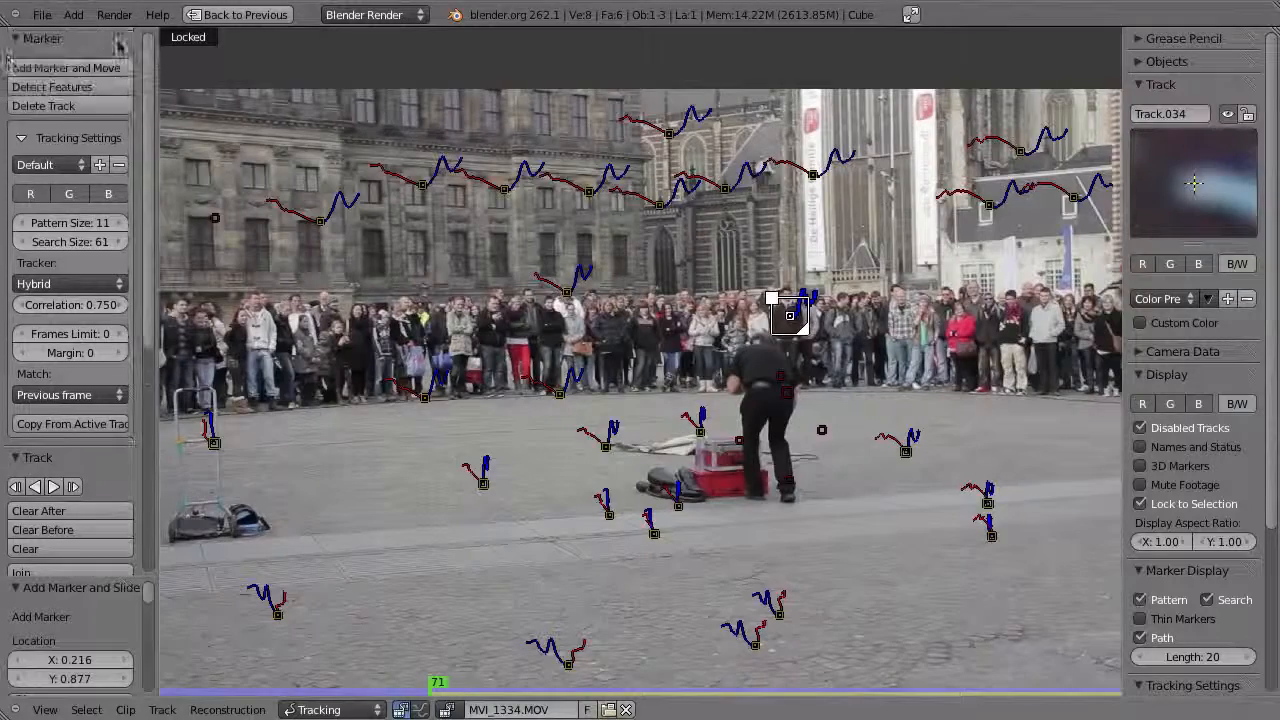
- Unlock the view from the selection and set the solve keyframes A to 110 and B to 140
click(12, 40)
click(10, 61)
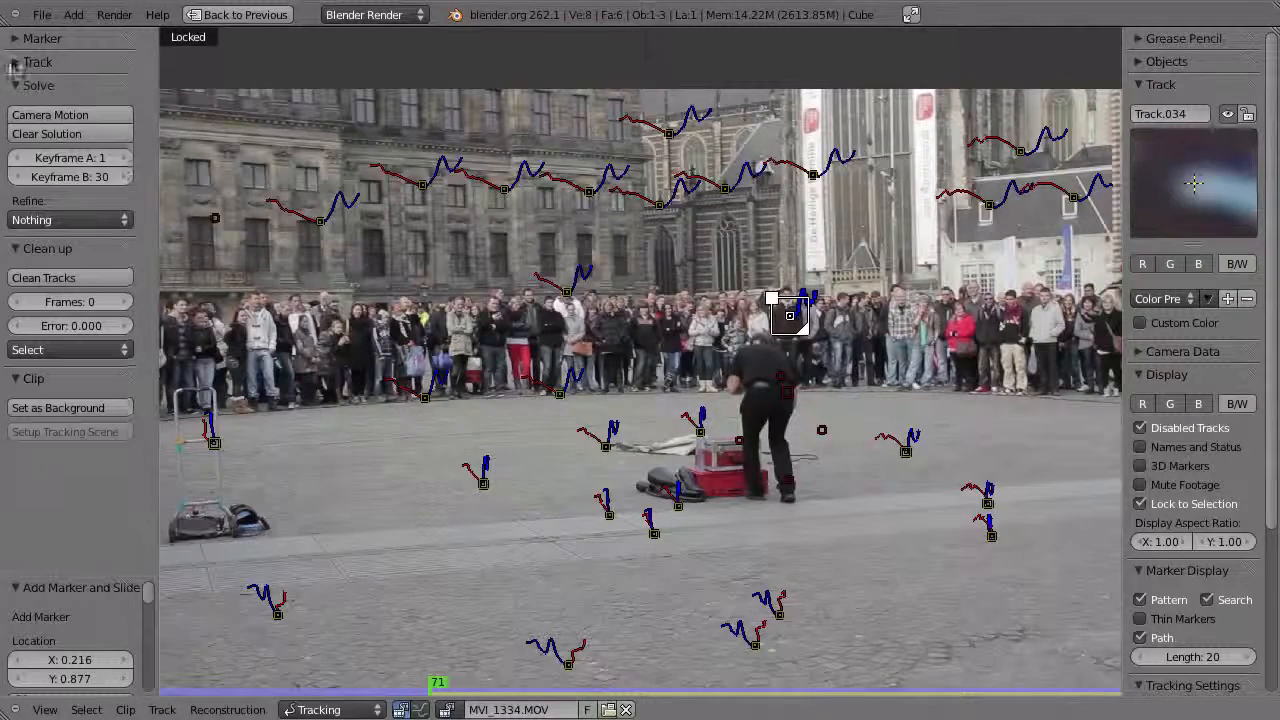
mouse_move(432, 690)
mouse_down()
mouse_move(158, 680)
mouse_move(289, 682)
mouse_move(191, 686)
mouse_move(275, 692)
mouse_up()
mouse_move(443, 691)
mouse_down()
mouse_move(533, 690)
mouse_move(497, 689)
mouse_up()
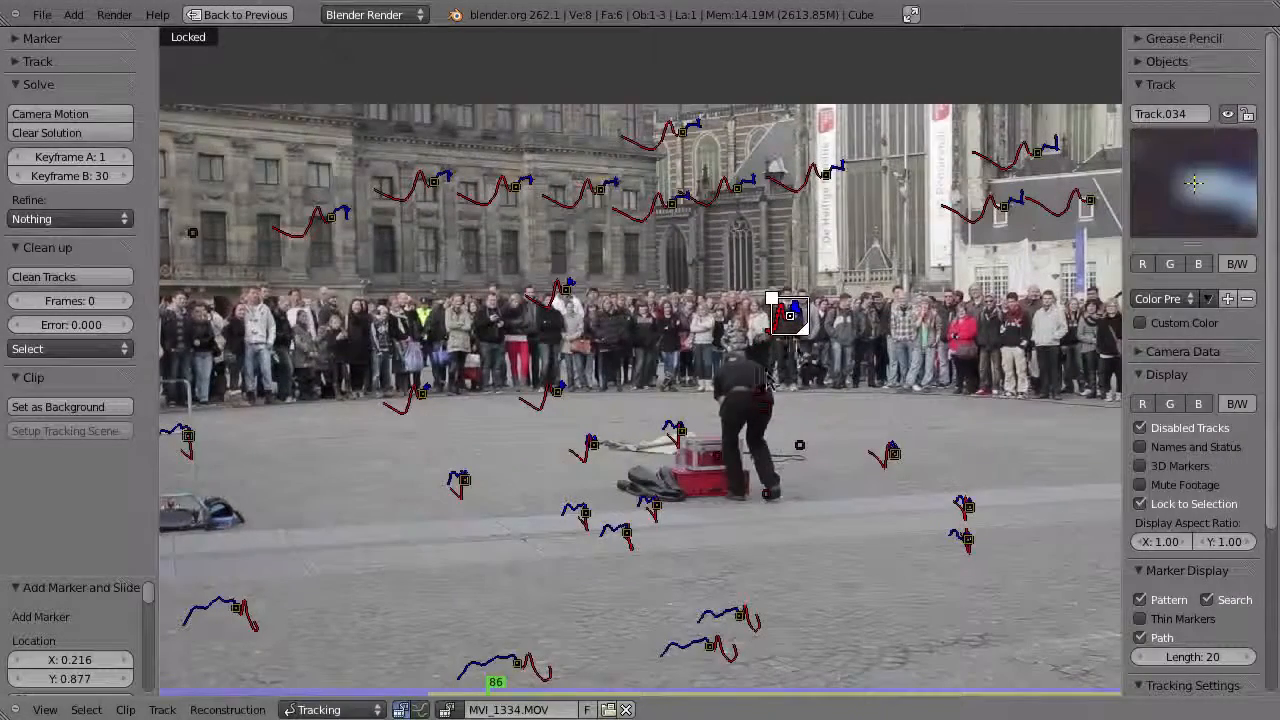
key(l)
middle_drag(758, 373, 778, 332)
mouse_move(490, 690)
mouse_down()
mouse_move(452, 706)
mouse_move(749, 677)
mouse_move(600, 686)
mouse_move(706, 678)
mouse_move(734, 683)
mouse_move(729, 700)
mouse_move(552, 714)
mouse_move(572, 708)
mouse_up()
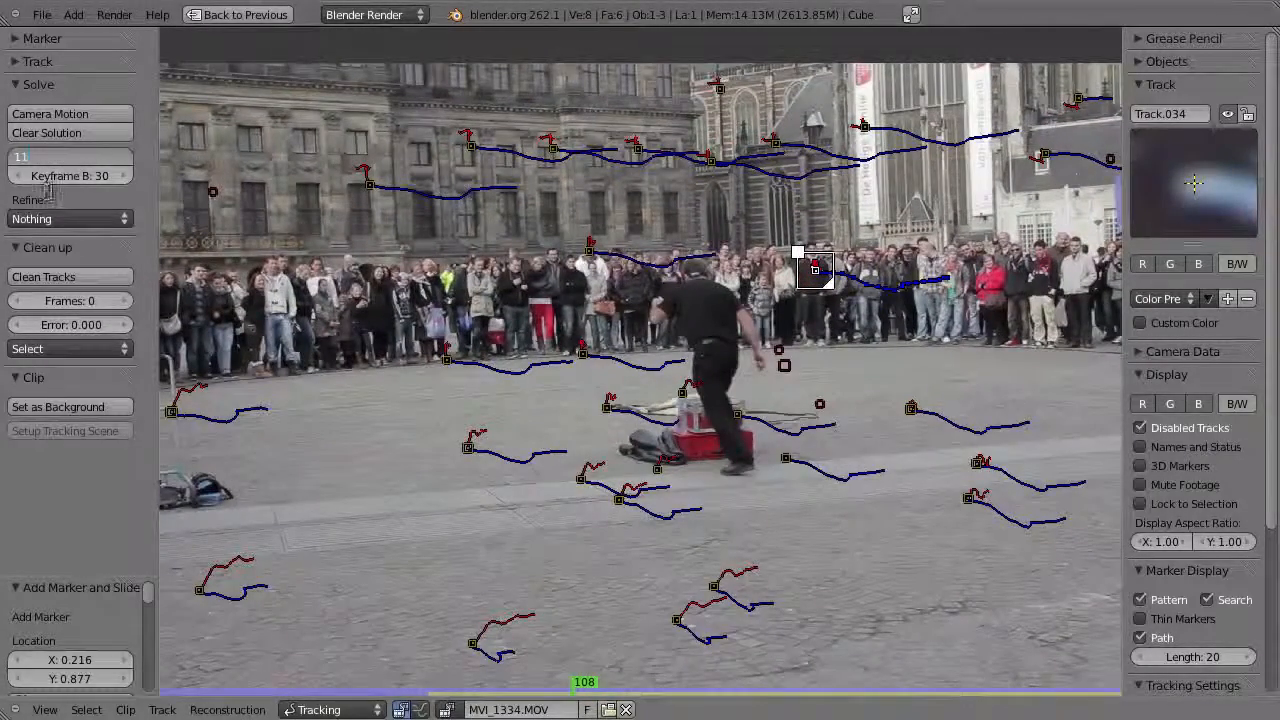
- Apply the Canon 550D camera preset and set the focal length to 20 mm
click(1142, 352)
click(1165, 381)
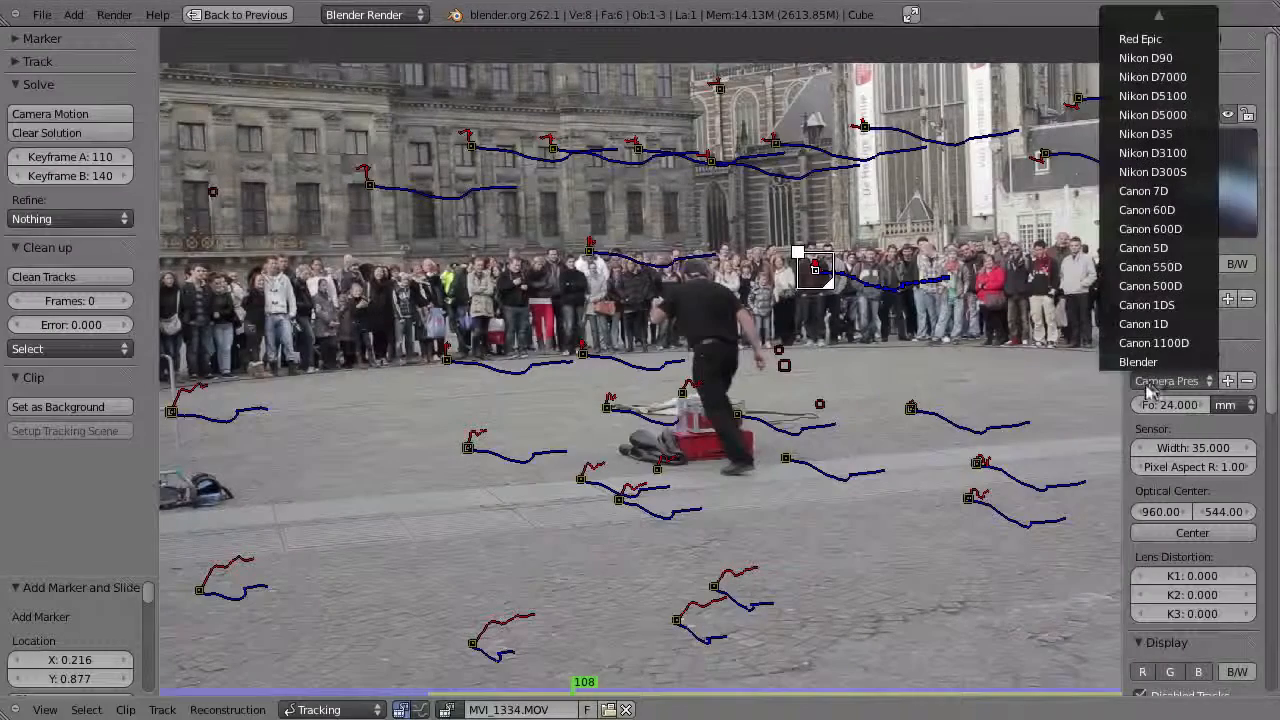
click(1172, 267)
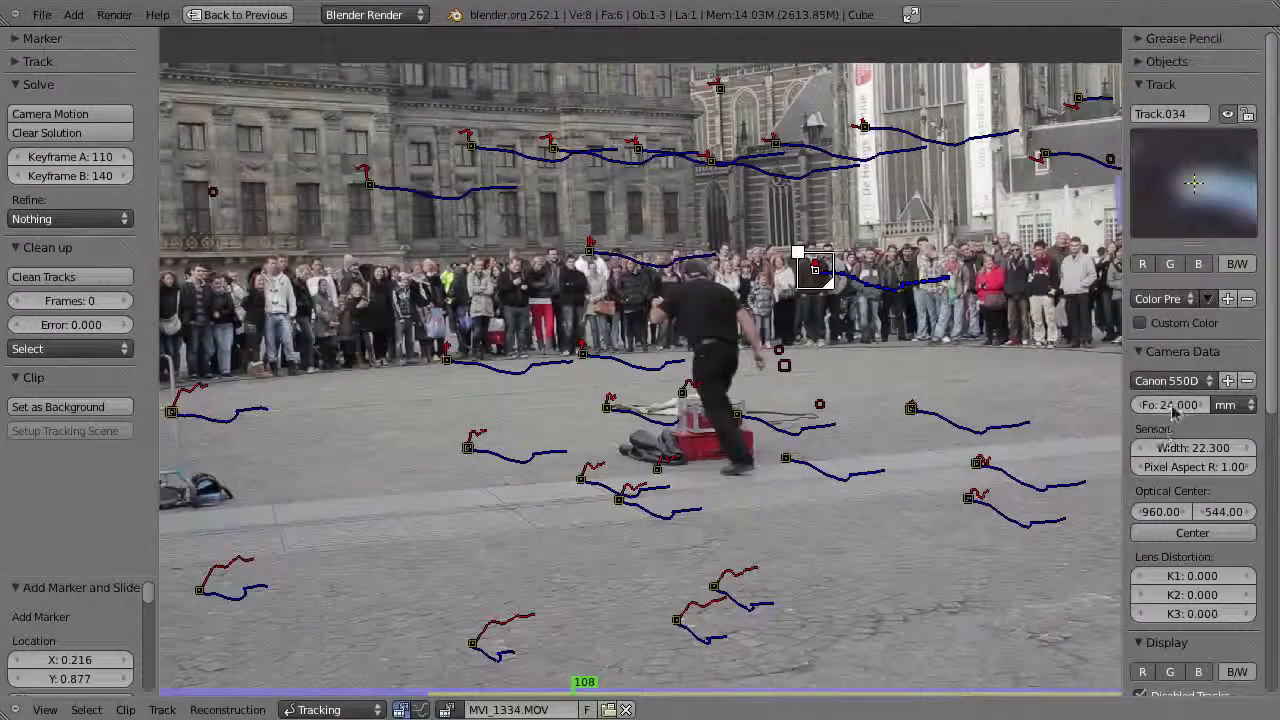
text(20)
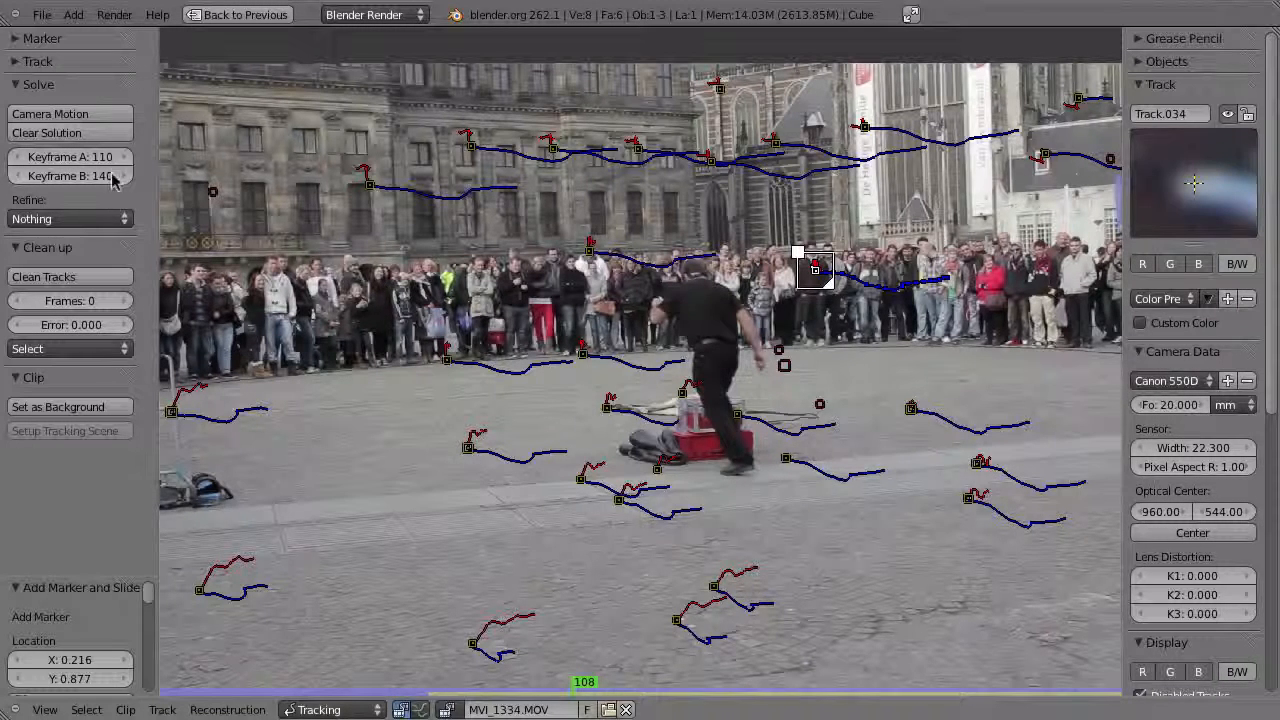
- Solve the camera motion and display the motion curves of all tracks in the graph view
click(50, 115)
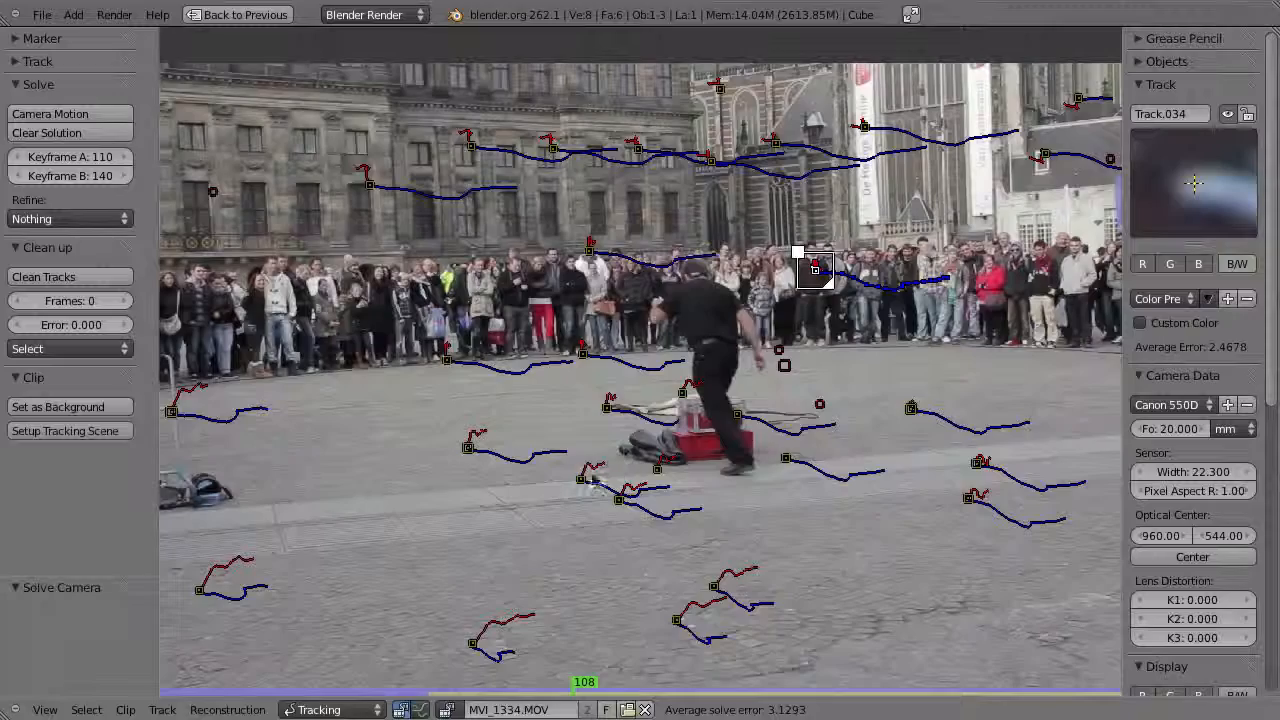
key(F3)
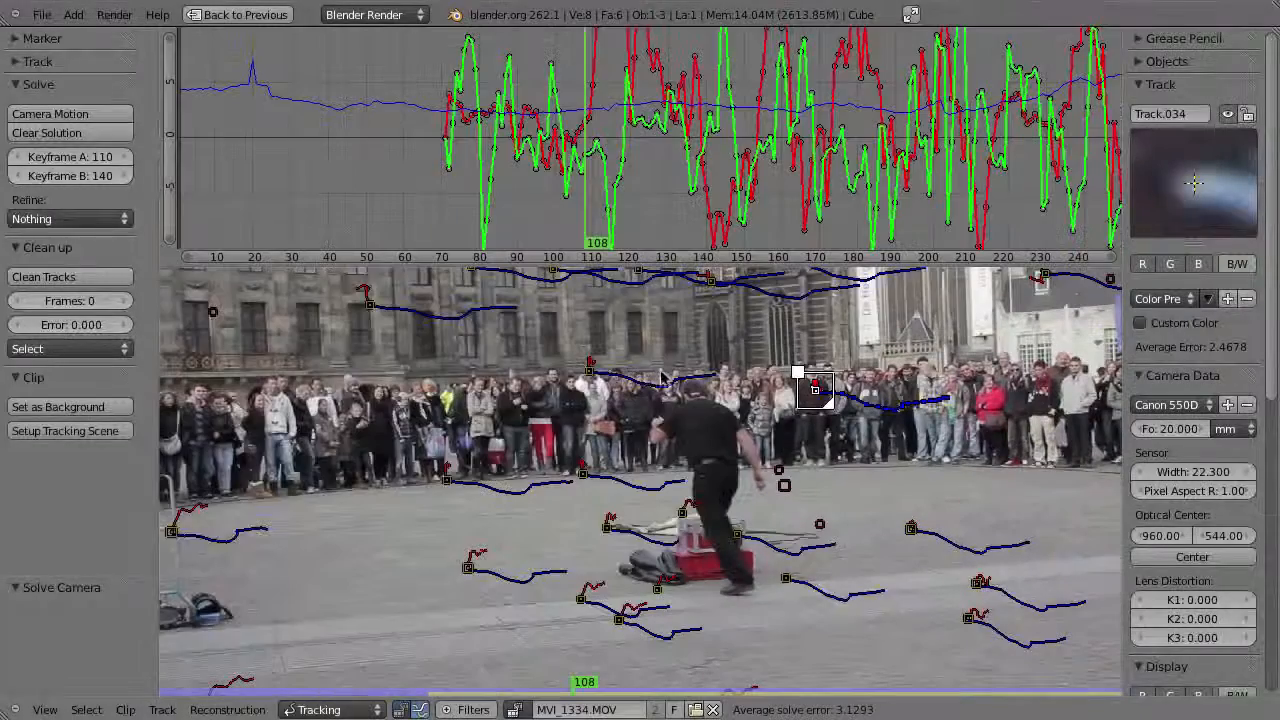
key(a)
key(a)
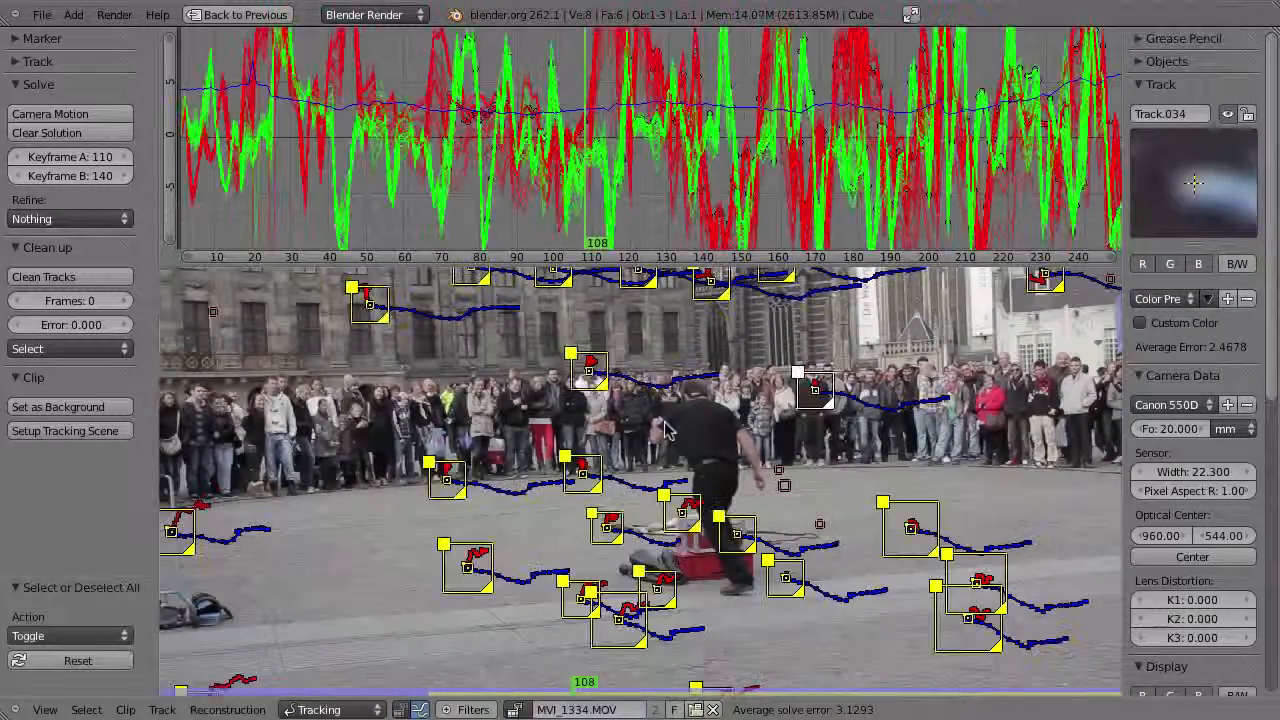
- Select the ground track whose curve spikes sharply before frame 27 and clear its path up to frame 27
ctrl+middle_drag(411, 151, 938, 158)
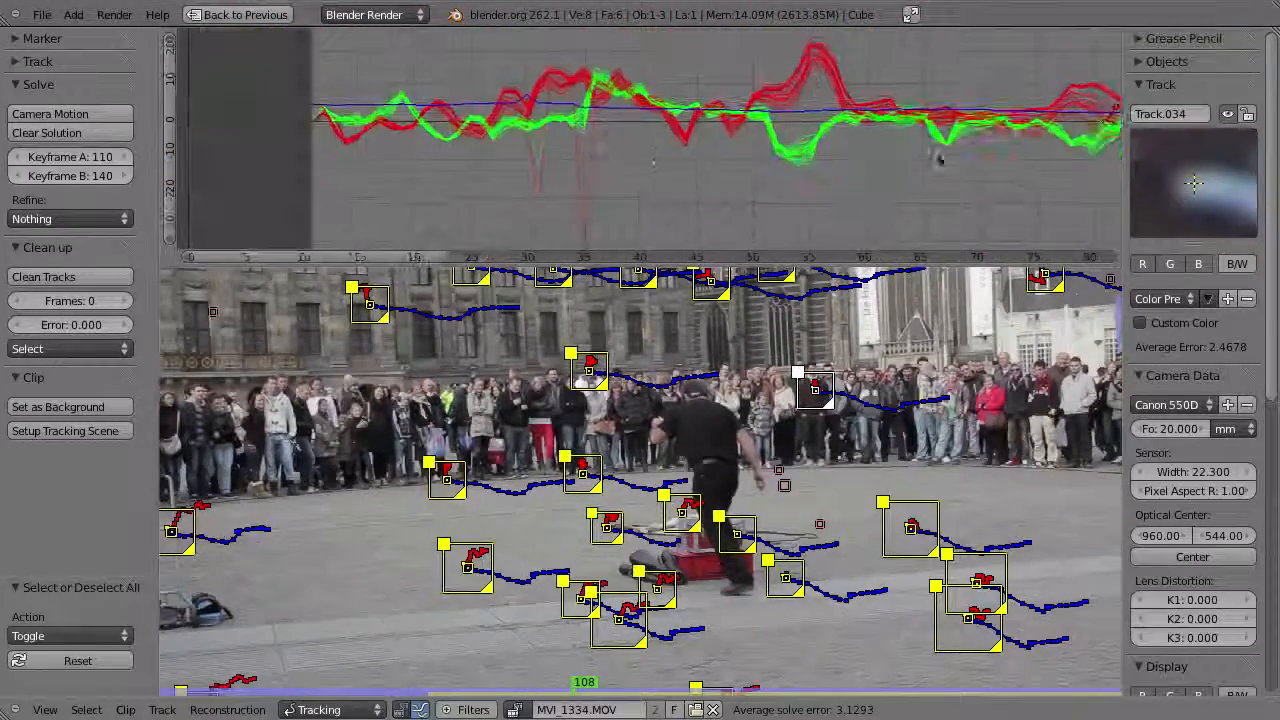
right_click(588, 182)
ctrl+middle_drag(557, 149, 593, 198)
middle_drag(593, 198, 560, 200)
middle_drag(560, 200, 592, 154)
drag(593, 163, 645, 205)
scroll(504, 621, up, 8)
key(alt+t)
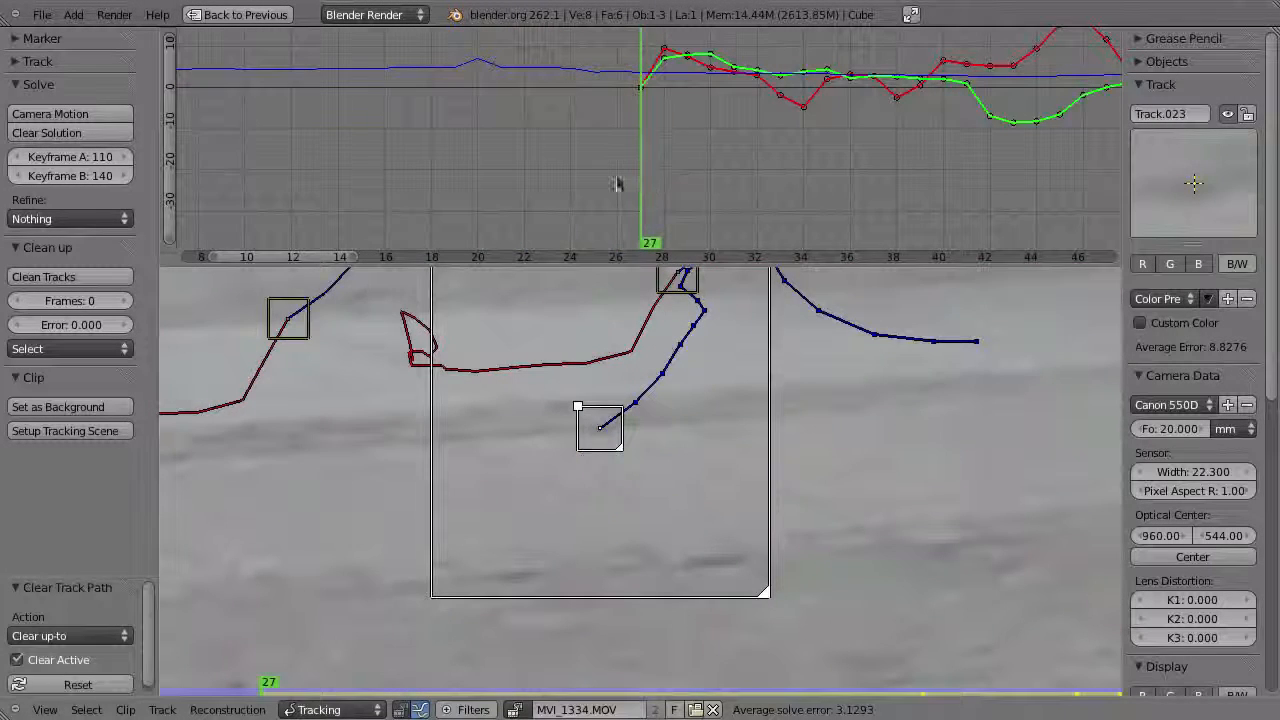
- Show all curves again, select the track spiking near frame 21, and clear its path up to frame 23
key(a)
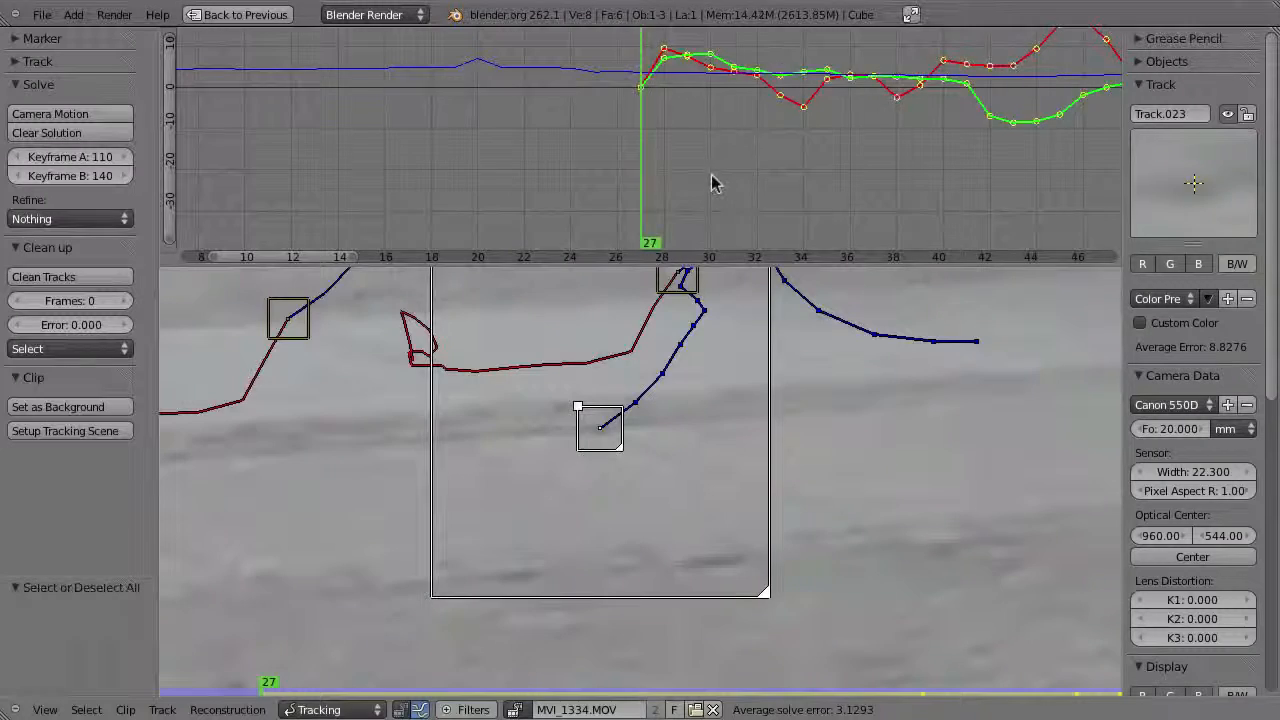
key(a)
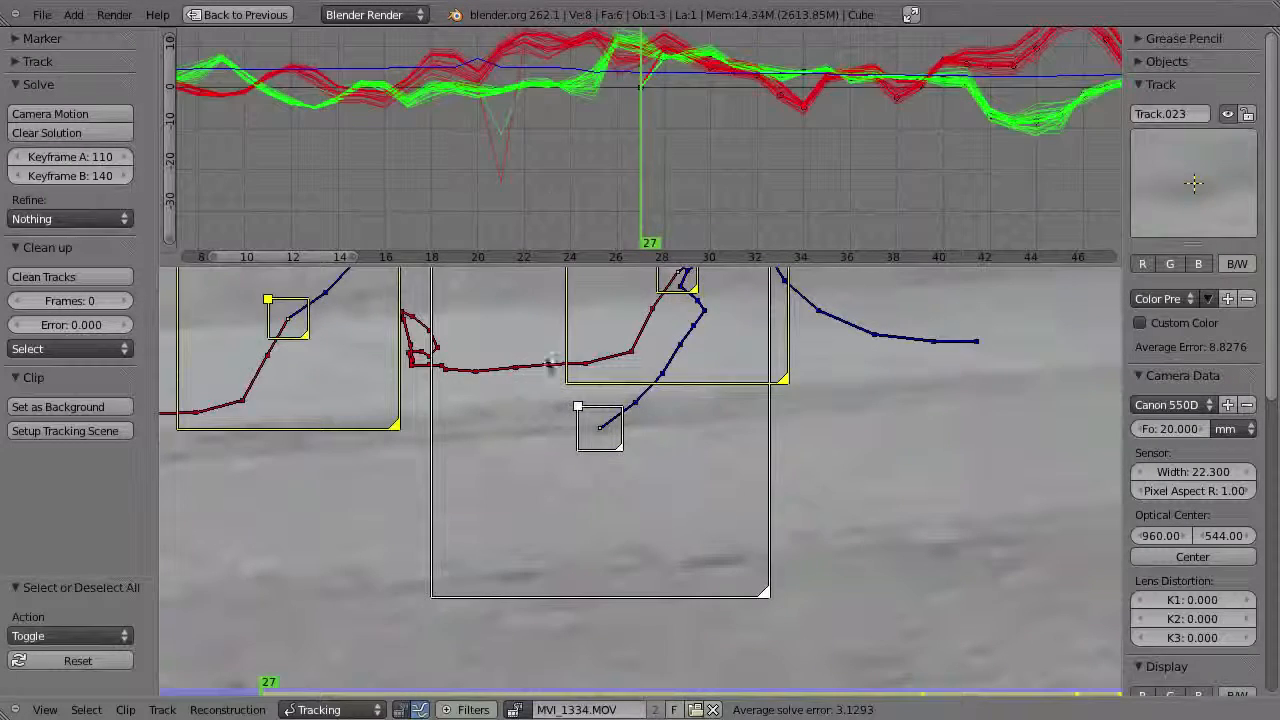
right_click(501, 173)
mouse_move(548, 166)
mouse_down()
mouse_move(457, 179)
mouse_move(577, 163)
mouse_move(545, 166)
mouse_up()
key(shift+t)
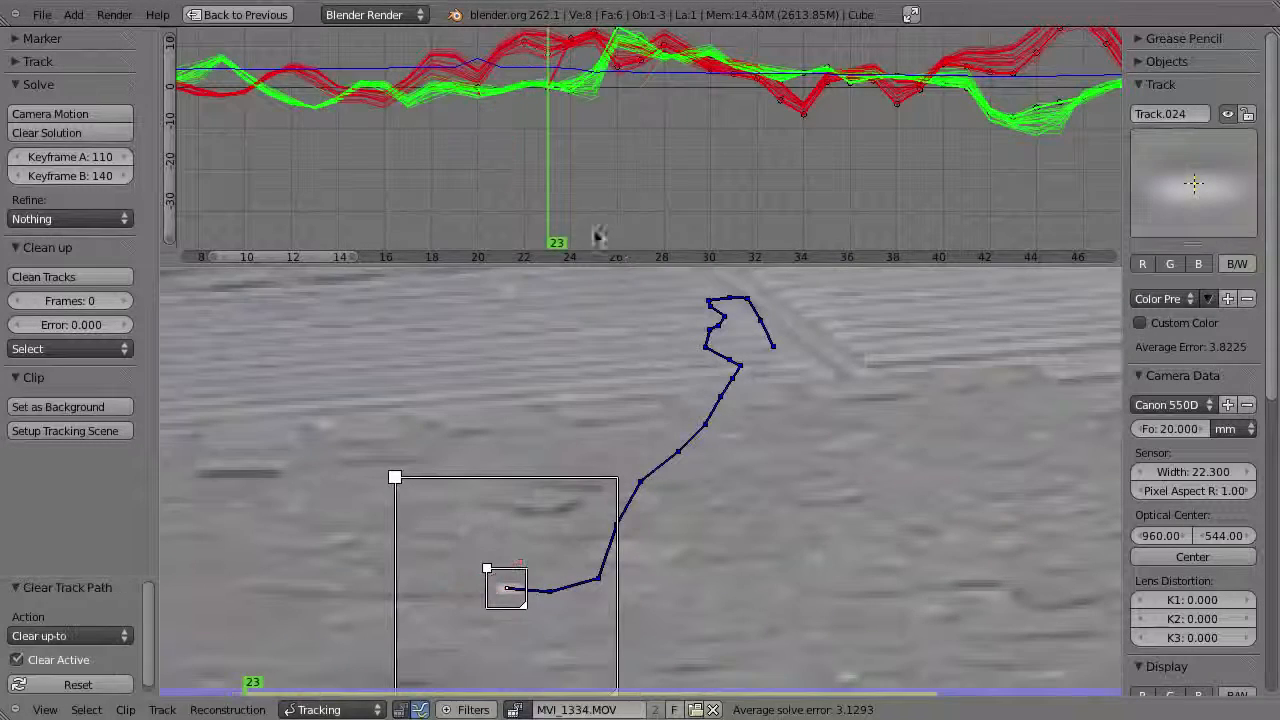
- Inspect the remaining curves through the clip's end for outliers and solve the camera motion again
scroll(672, 182, down, 6)
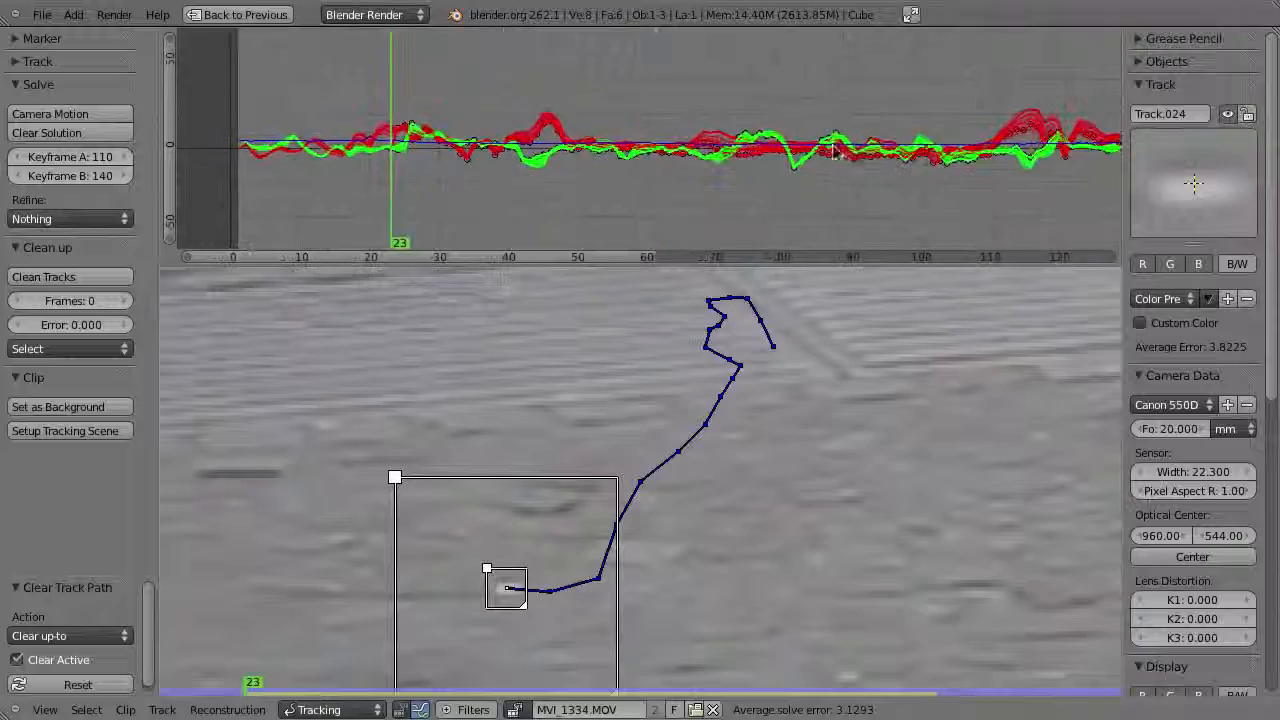
middle_drag(1095, 107, 650, 122)
middle_drag(792, 142, 696, 168)
ctrl+middle_drag(850, 142, 686, 182)
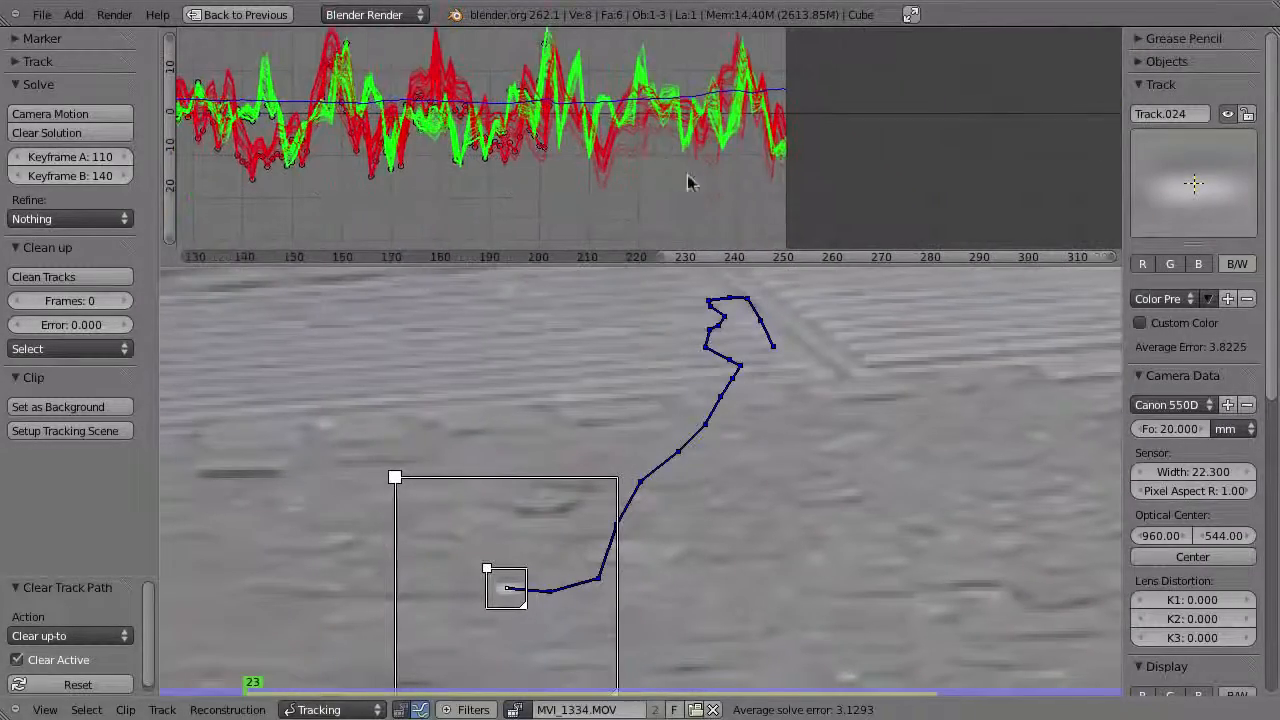
key(shift+s)
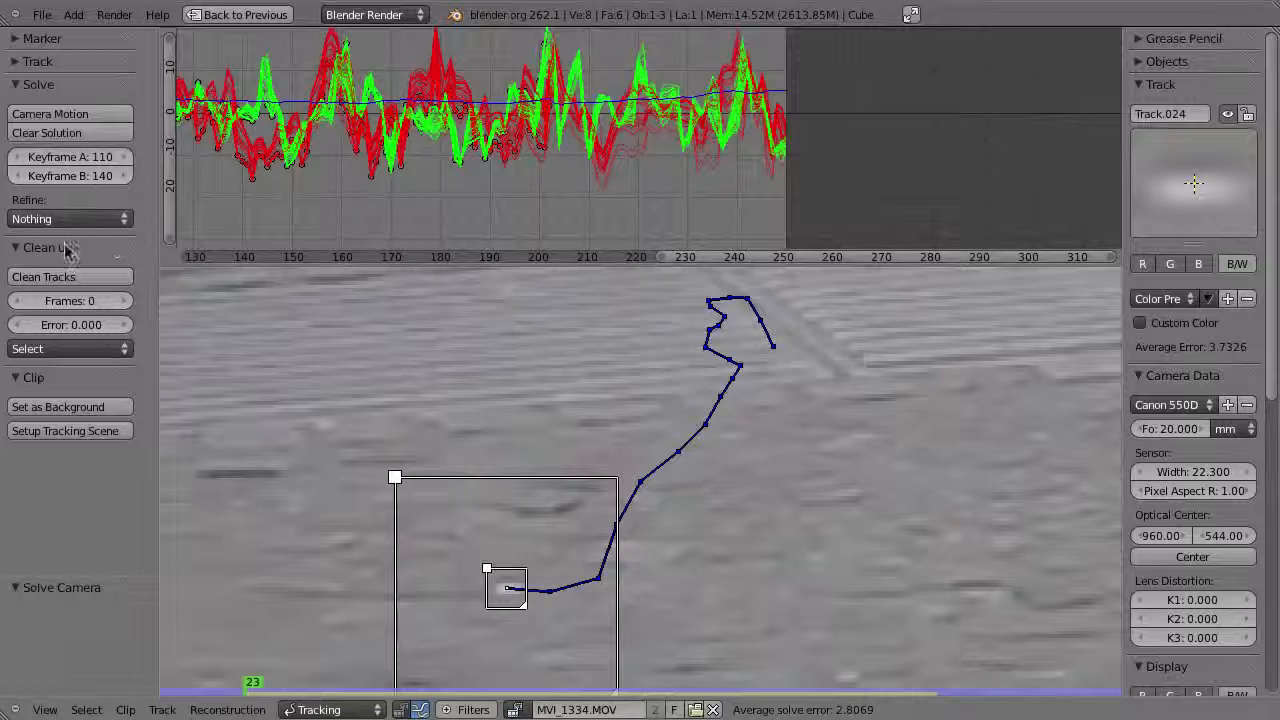
- Set the solve refinement to Focal length, K1, K2 and solve the camera motion again
click(53, 217)
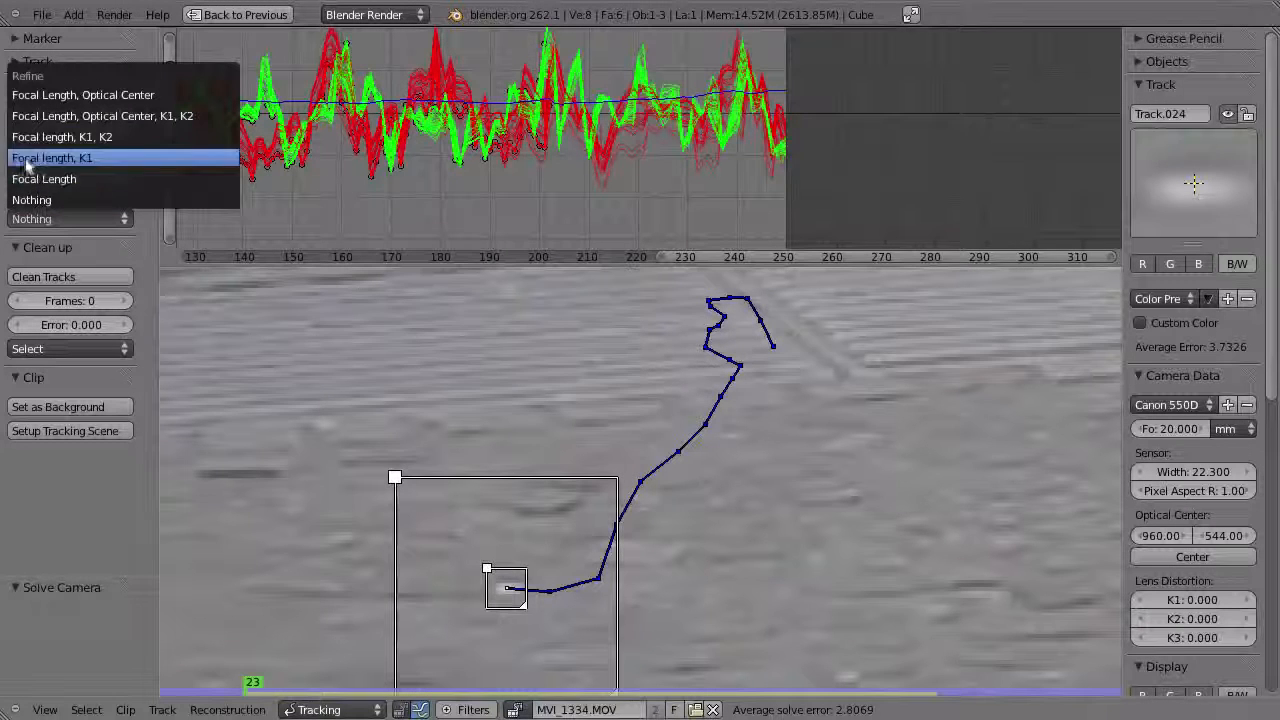
click(62, 137)
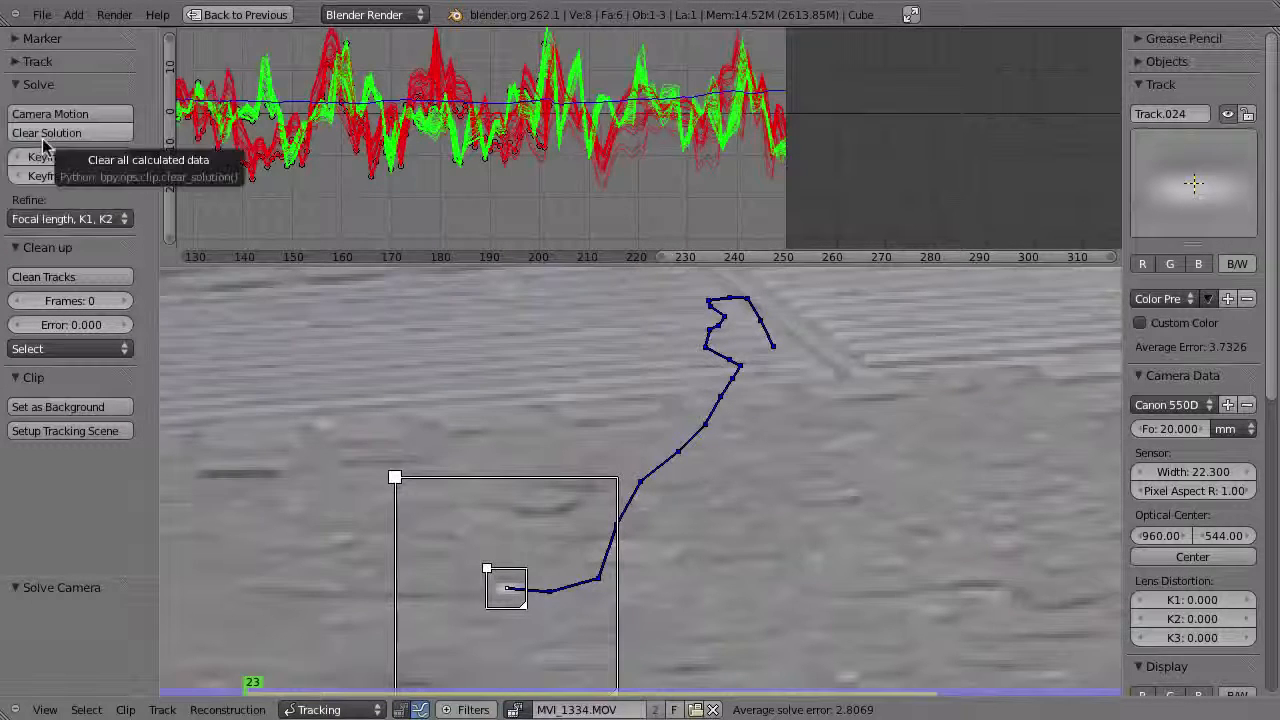
key(shift+s)
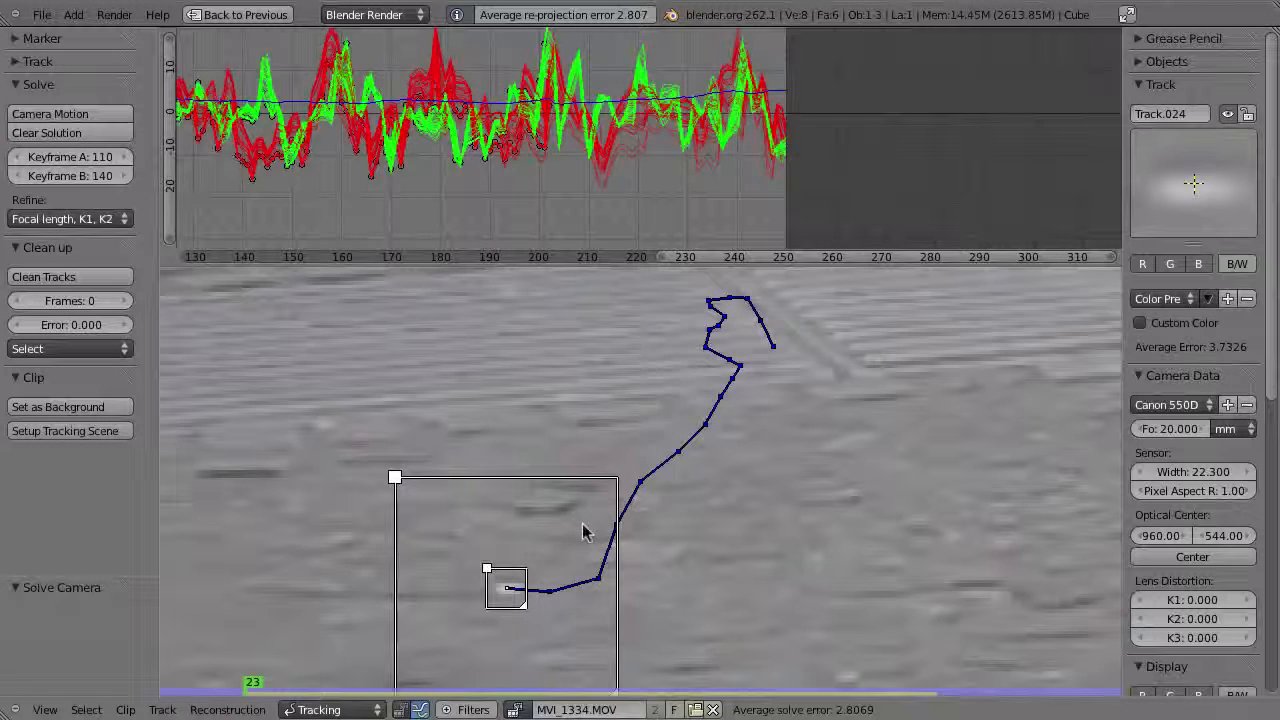
- Set the camera's focal length to 18 mm and solve the camera motion with that value
click(1146, 430)
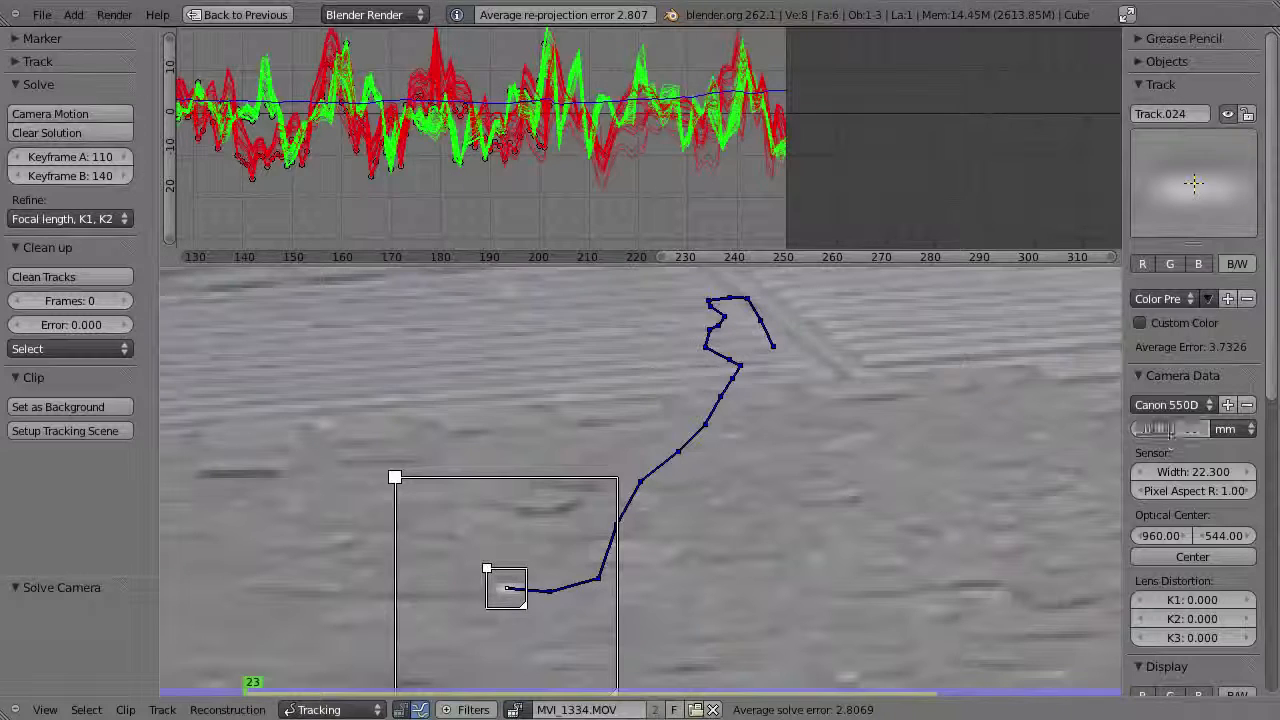
text(18)
key(Return)
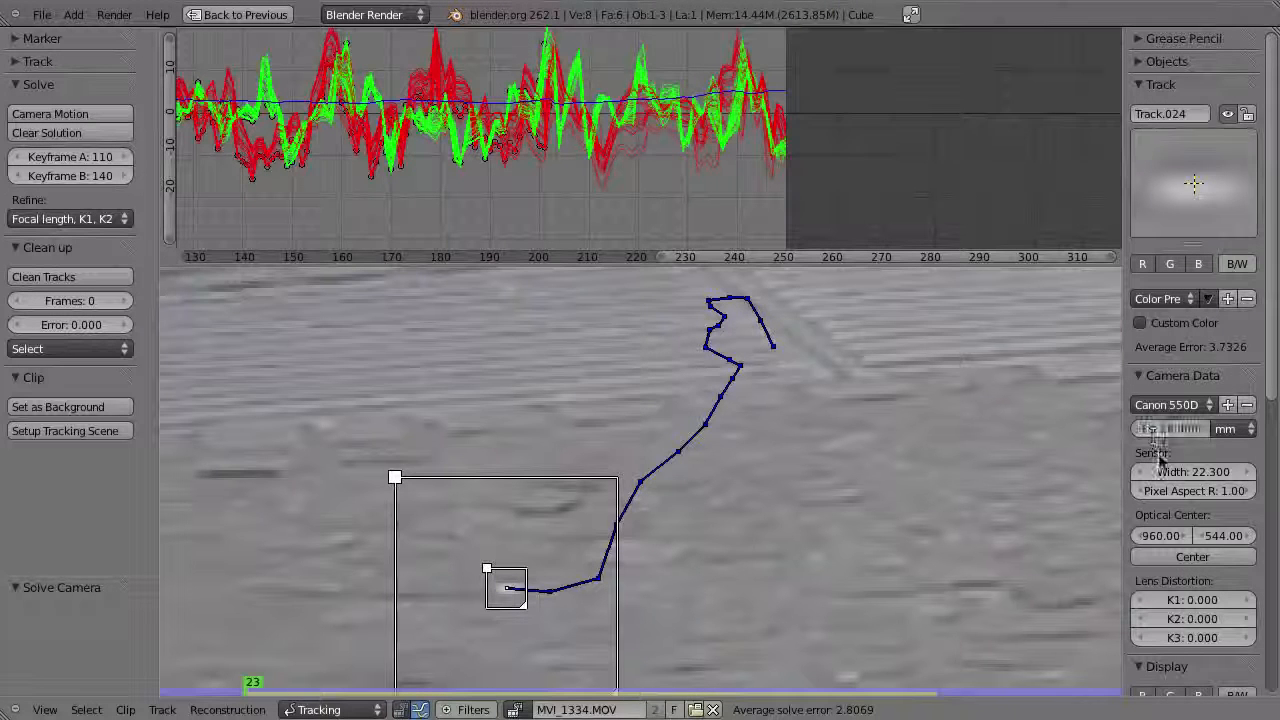
key(shift+s)
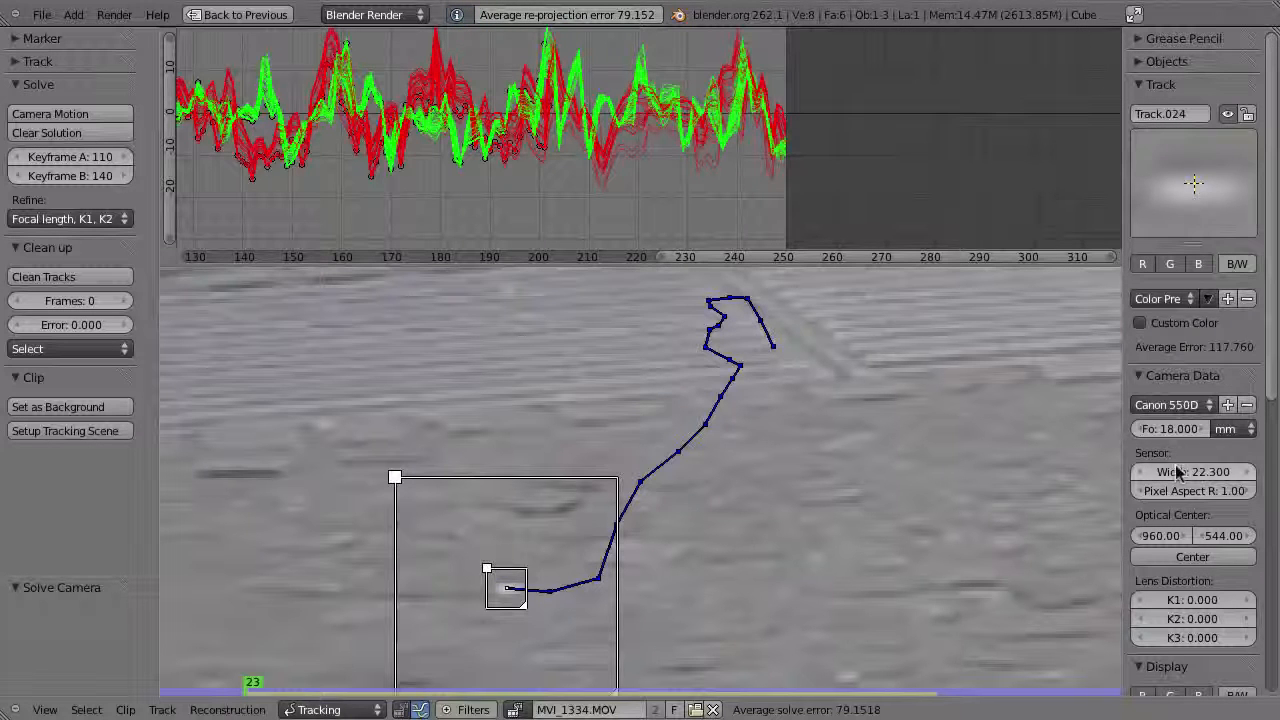
- Set the camera's focal length to 24 mm and solve the camera motion again
click(1172, 431)
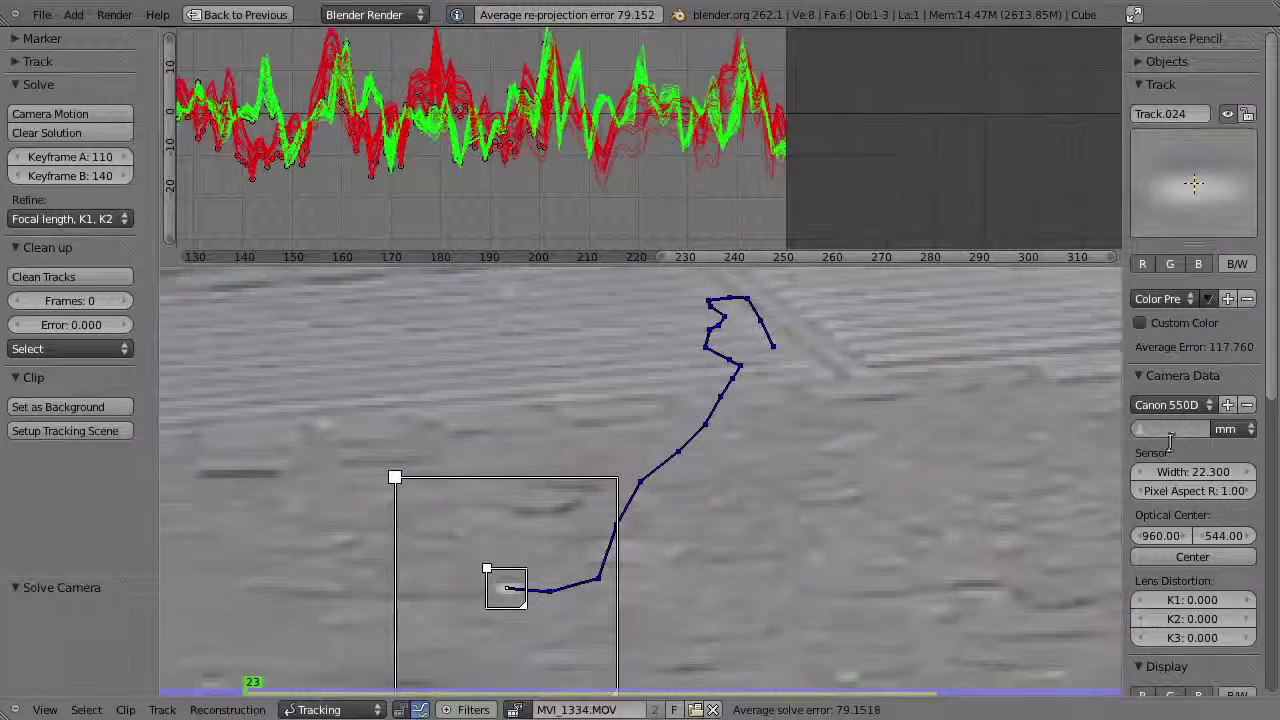
text(24)
key(Return)
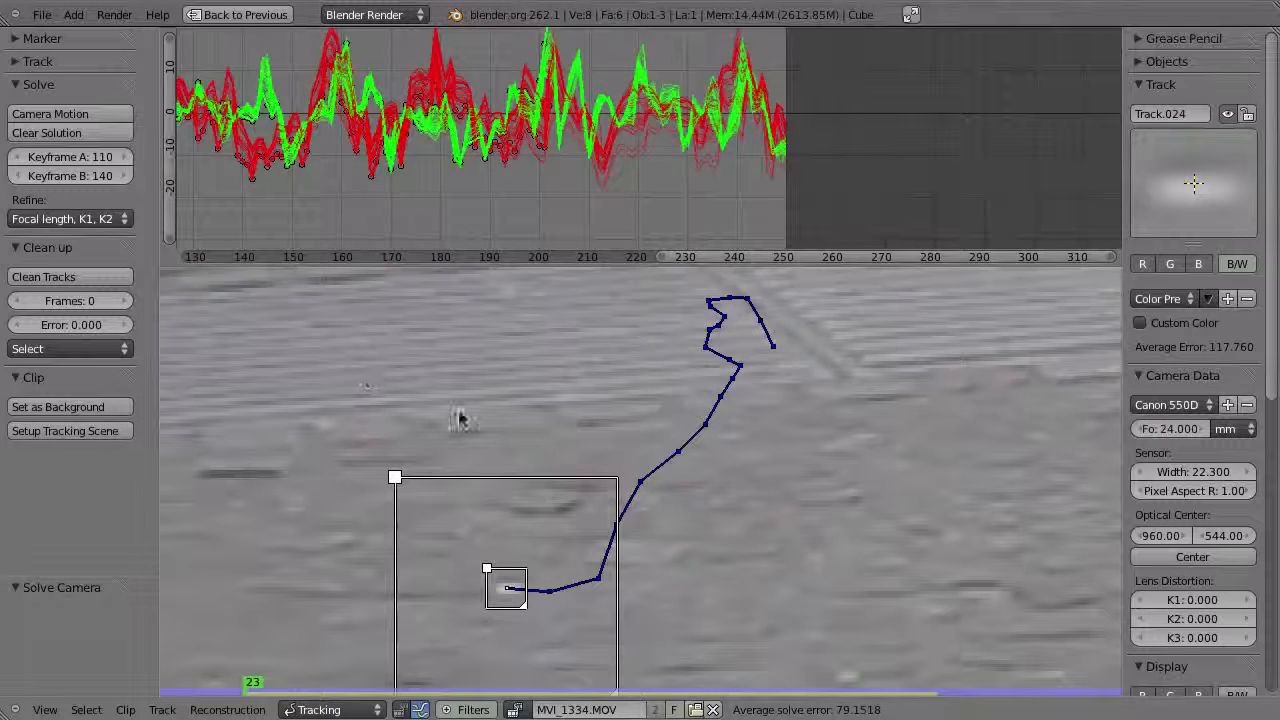
key(shift+s)
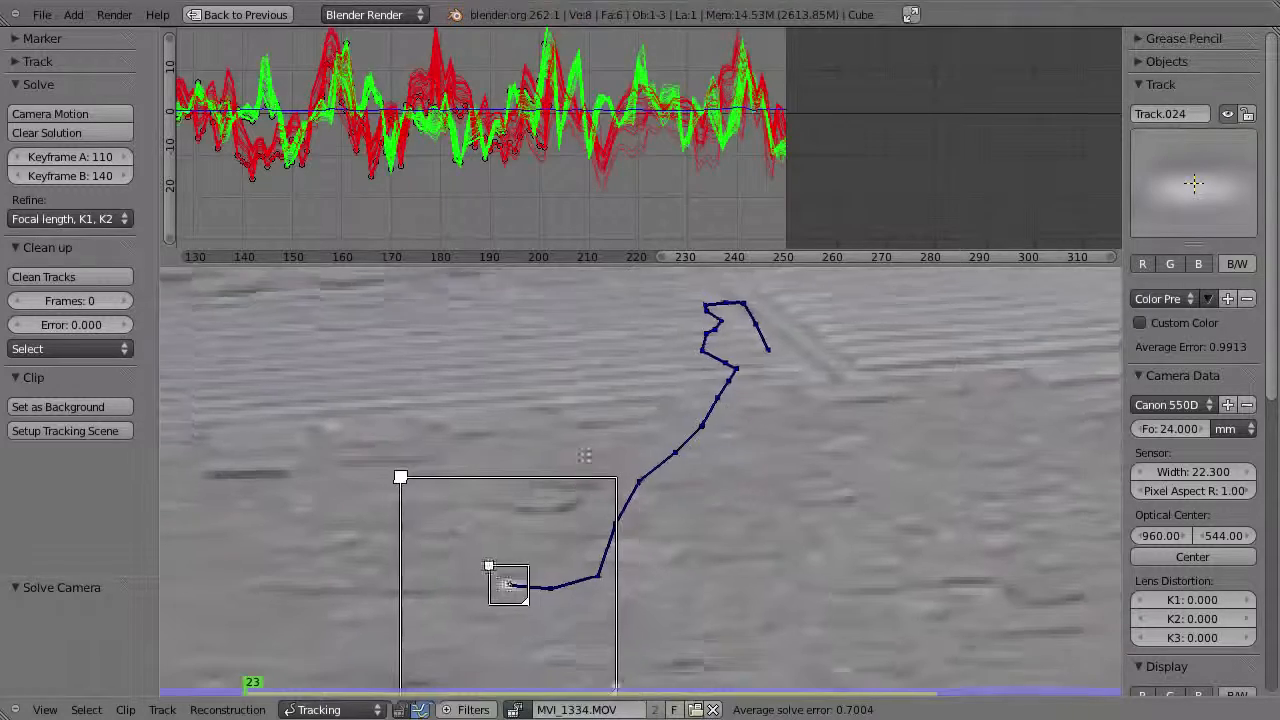
- Restore the full screen layout, split the clip editor horizontally, and turn the upper area into a 3D view
scroll(583, 434, down, 4)
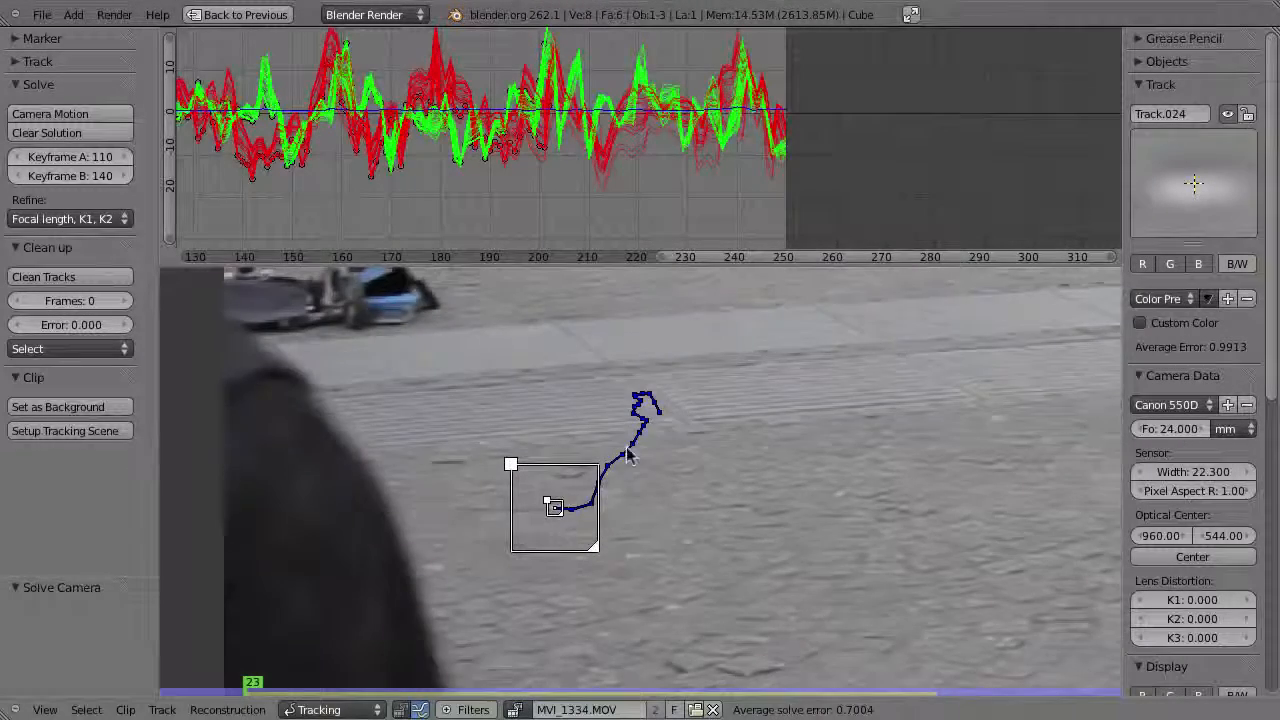
scroll(726, 480, down, 3)
scroll(743, 390, down, 1)
scroll(743, 390, down, 4)
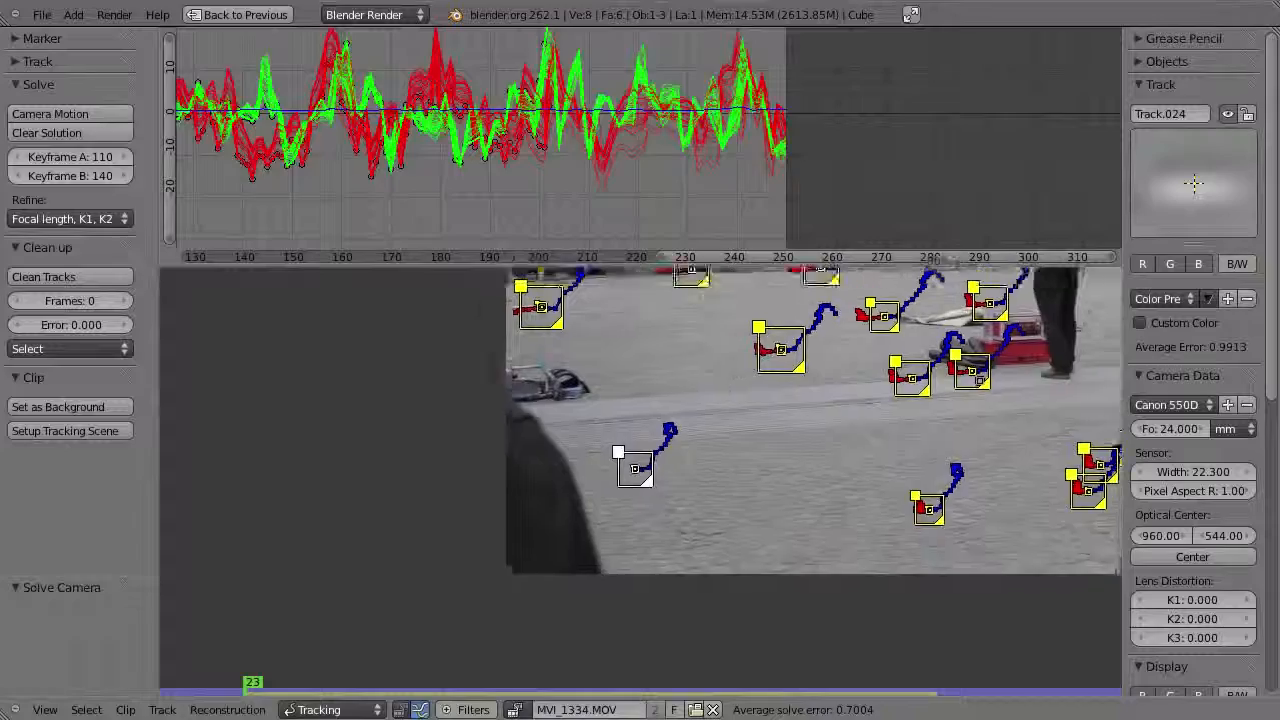
key(ctrl+Up)
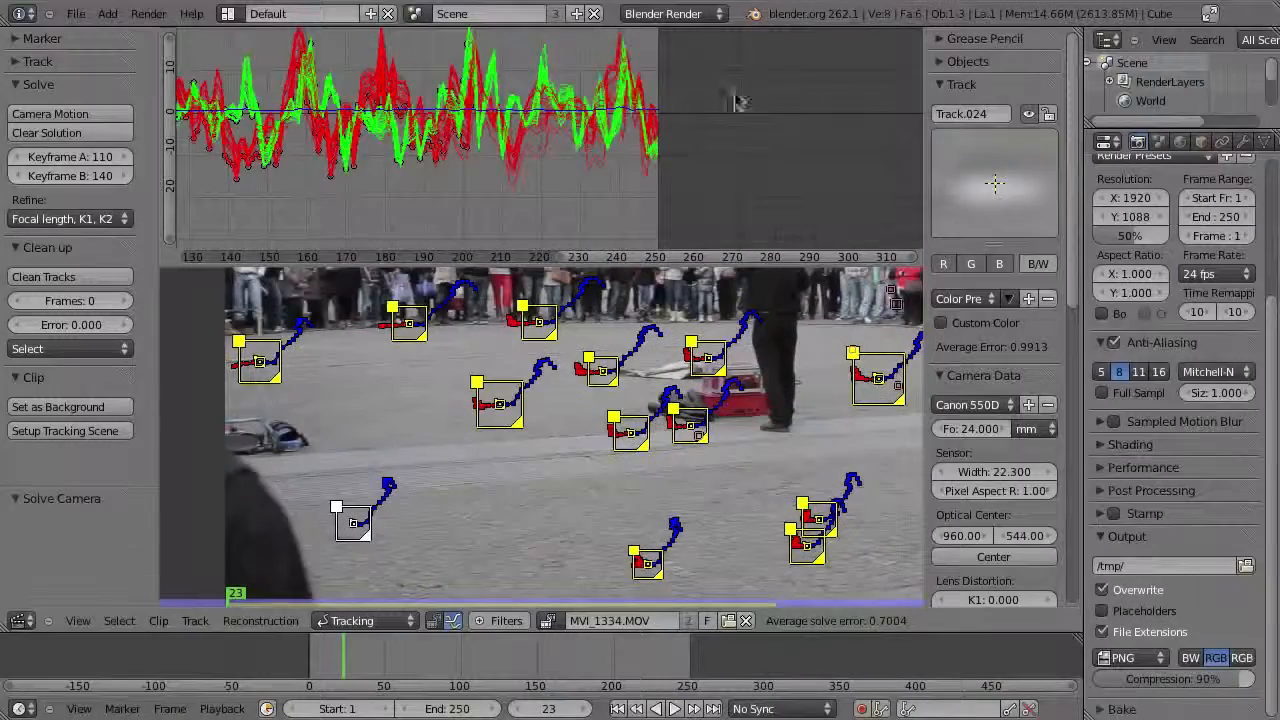
drag(1078, 37, 1050, 350)
click(20, 344)
click(42, 365)
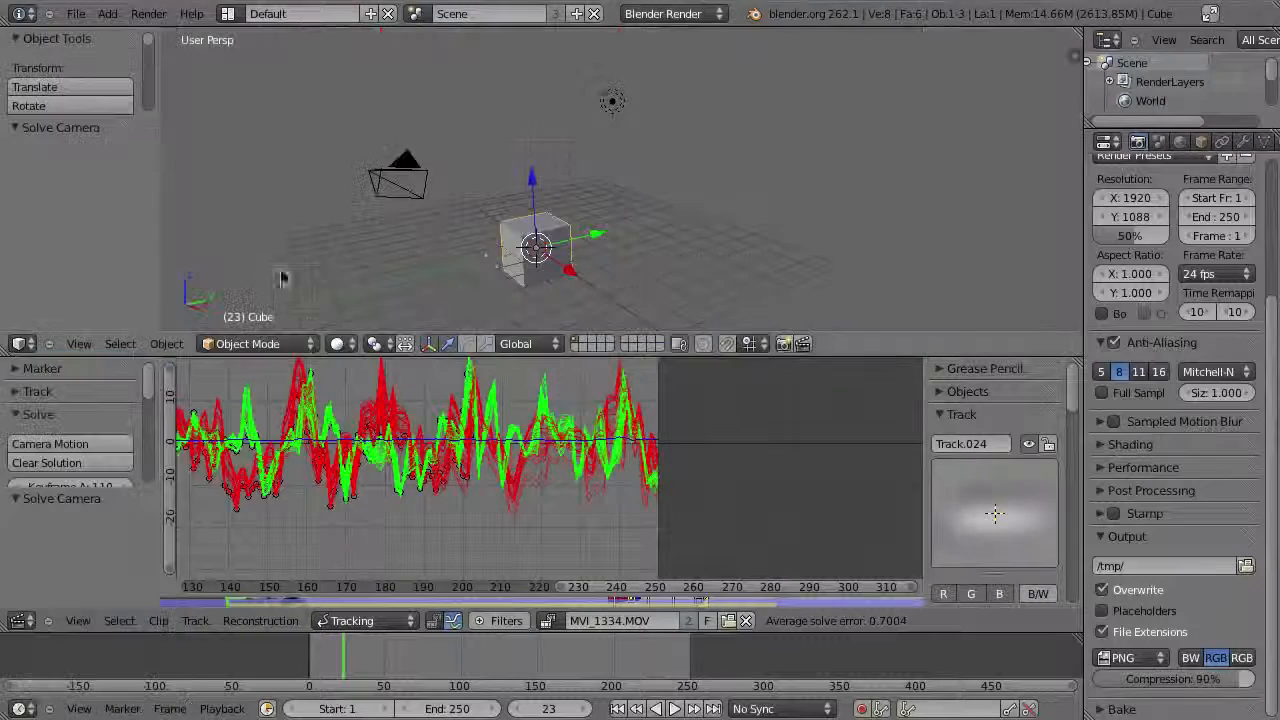
- Select the scene camera, show the clip footage instead of the curves, and set up the tracking scene
right_click(382, 188)
key(ctrl+Tab)
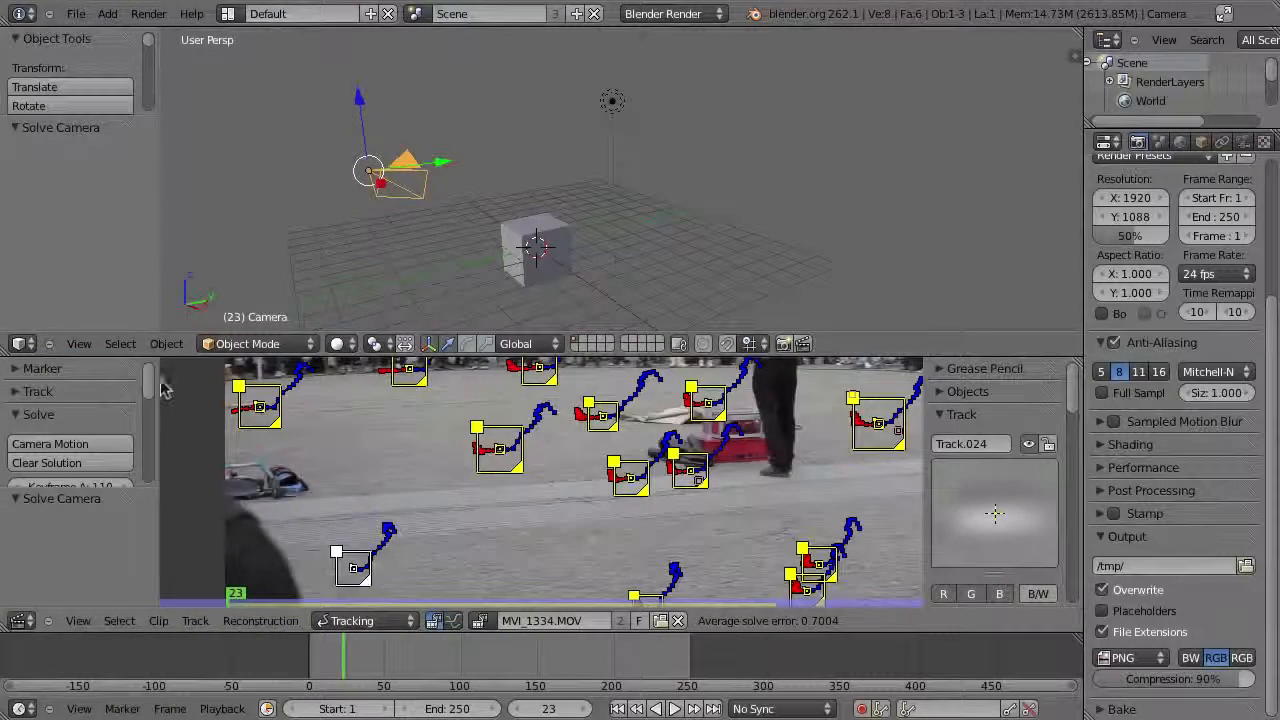
scroll(147, 390, down, 5)
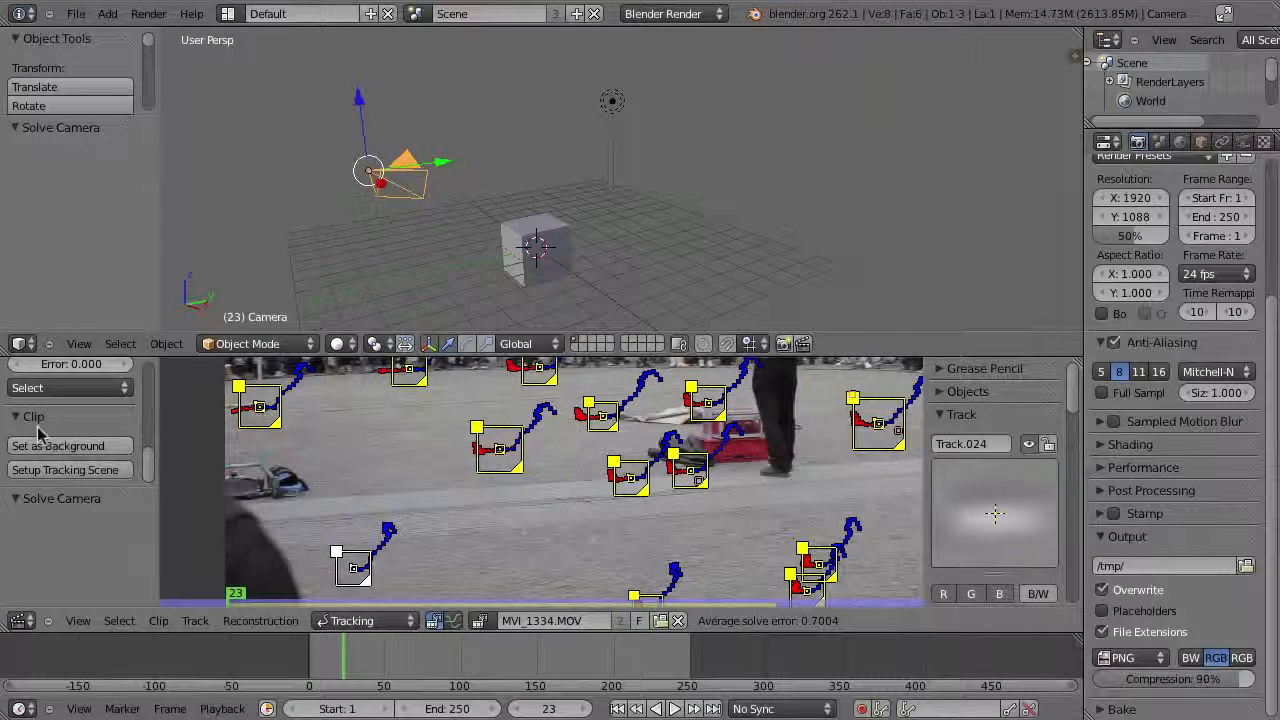
click(57, 472)
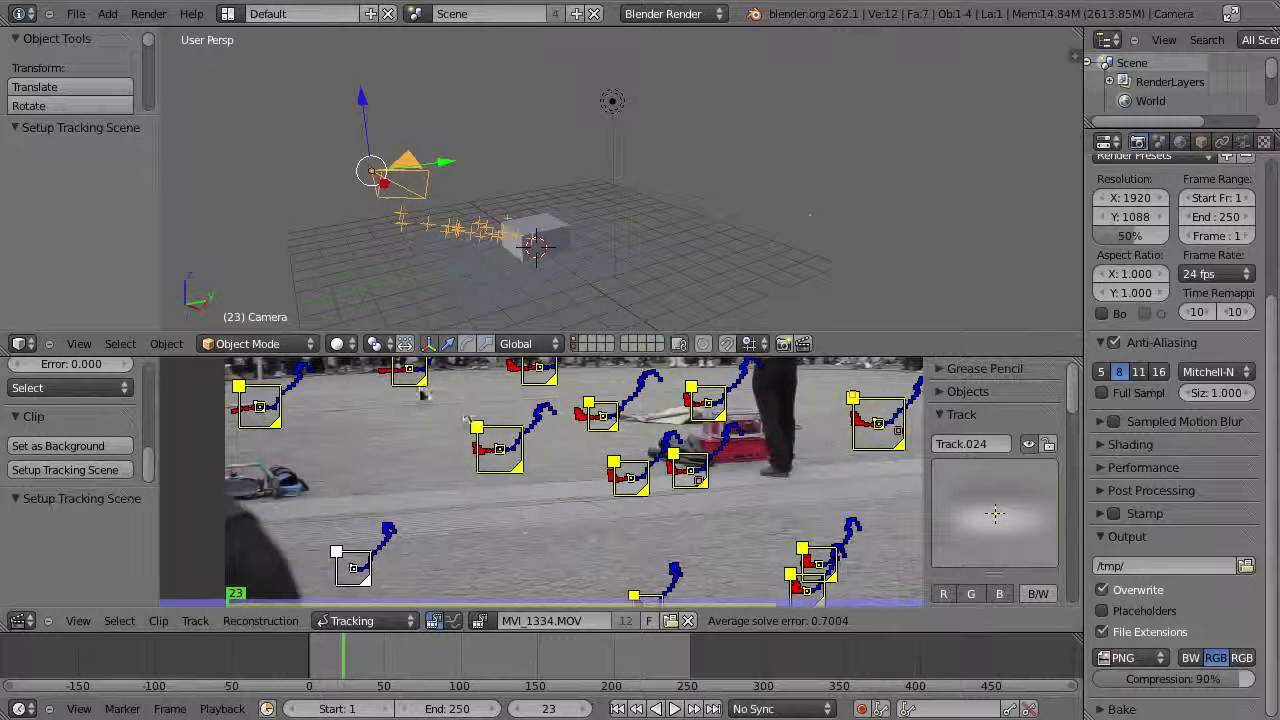
- Select three tracks spread across the ground of the square and define them as the floor in Reconstruction mode
click(410, 404)
shift+click(630, 485)
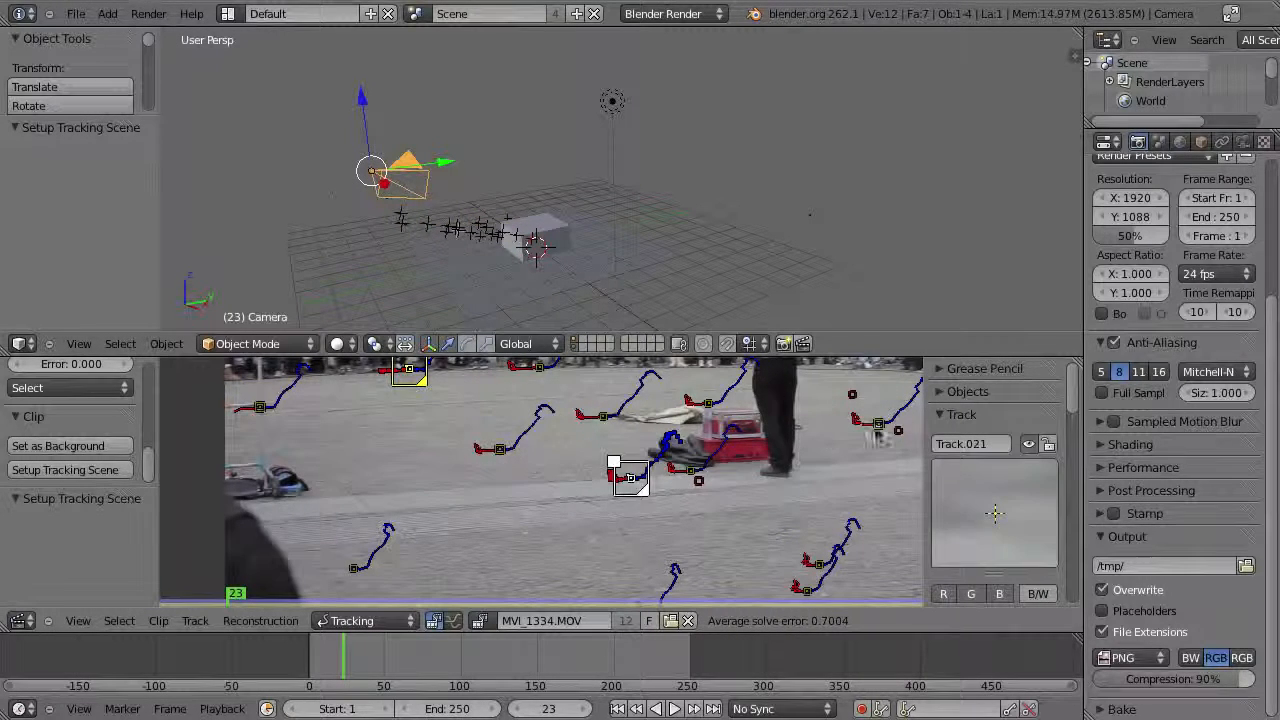
shift+click(878, 423)
click(352, 621)
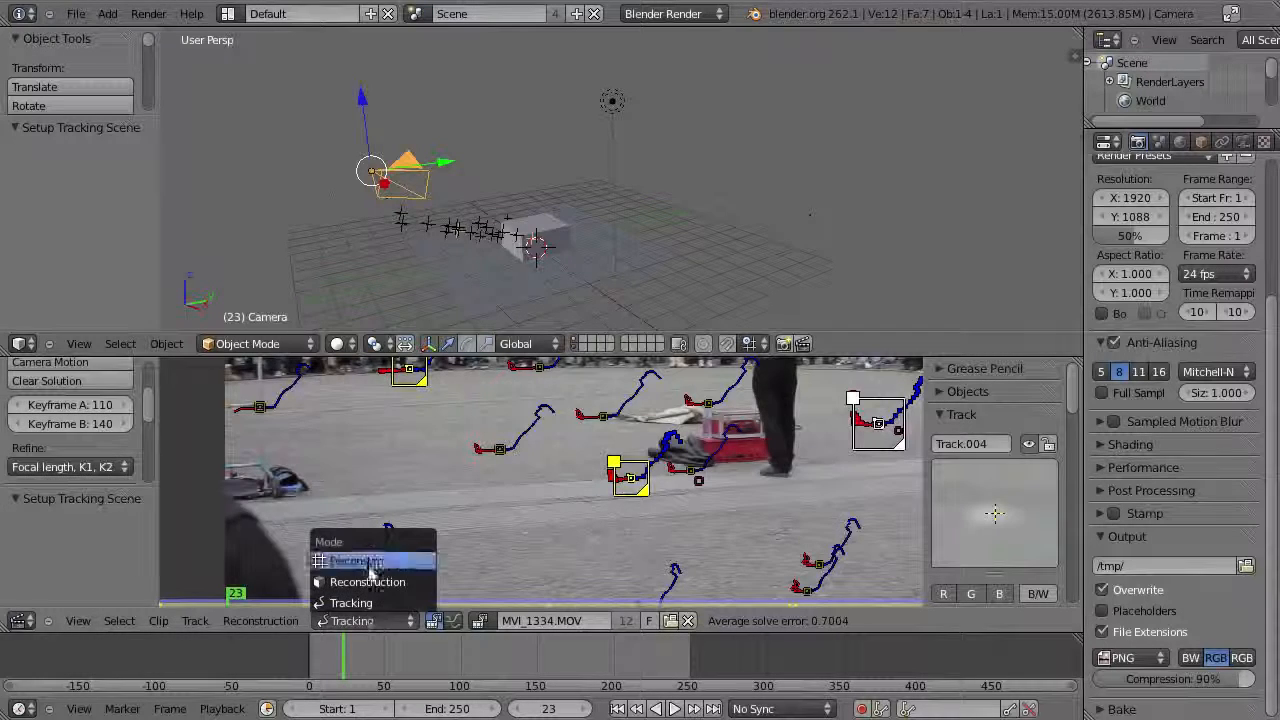
click(370, 581)
click(36, 400)
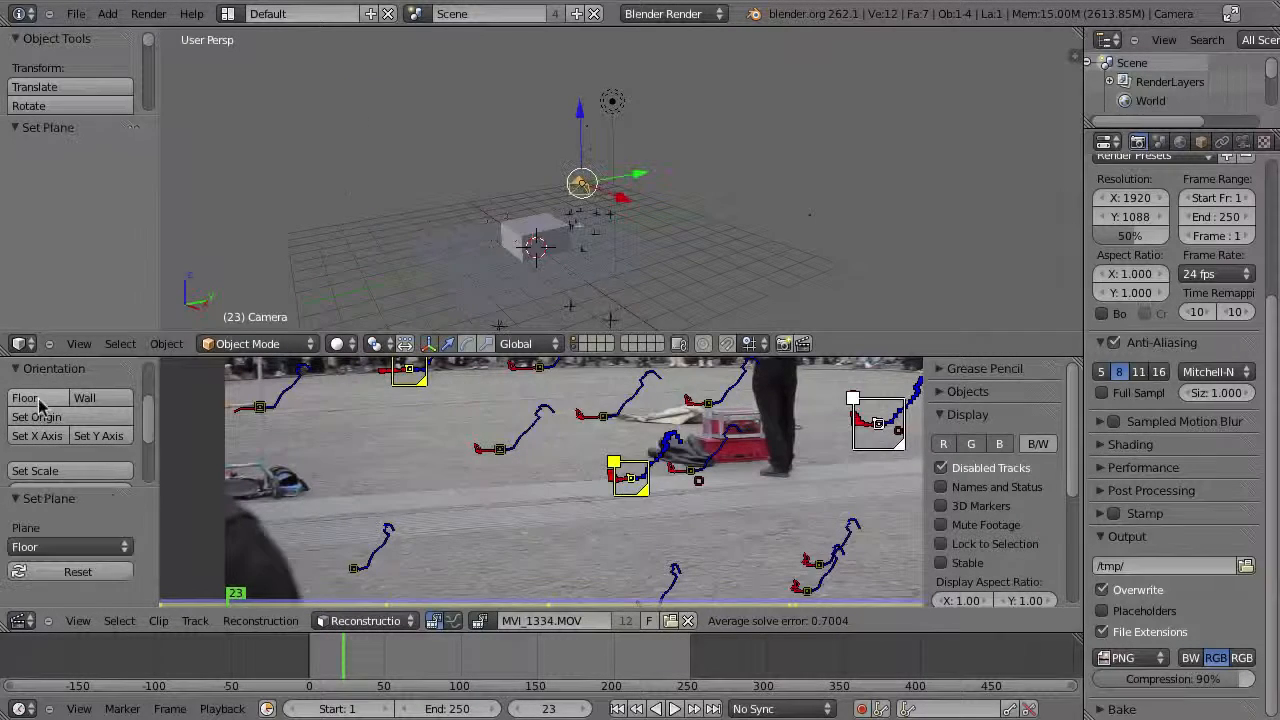
- At frame 187, set the track just right of the red box as origin and the paving-strip track to its left as X axis
middle_drag(572, 253, 530, 222)
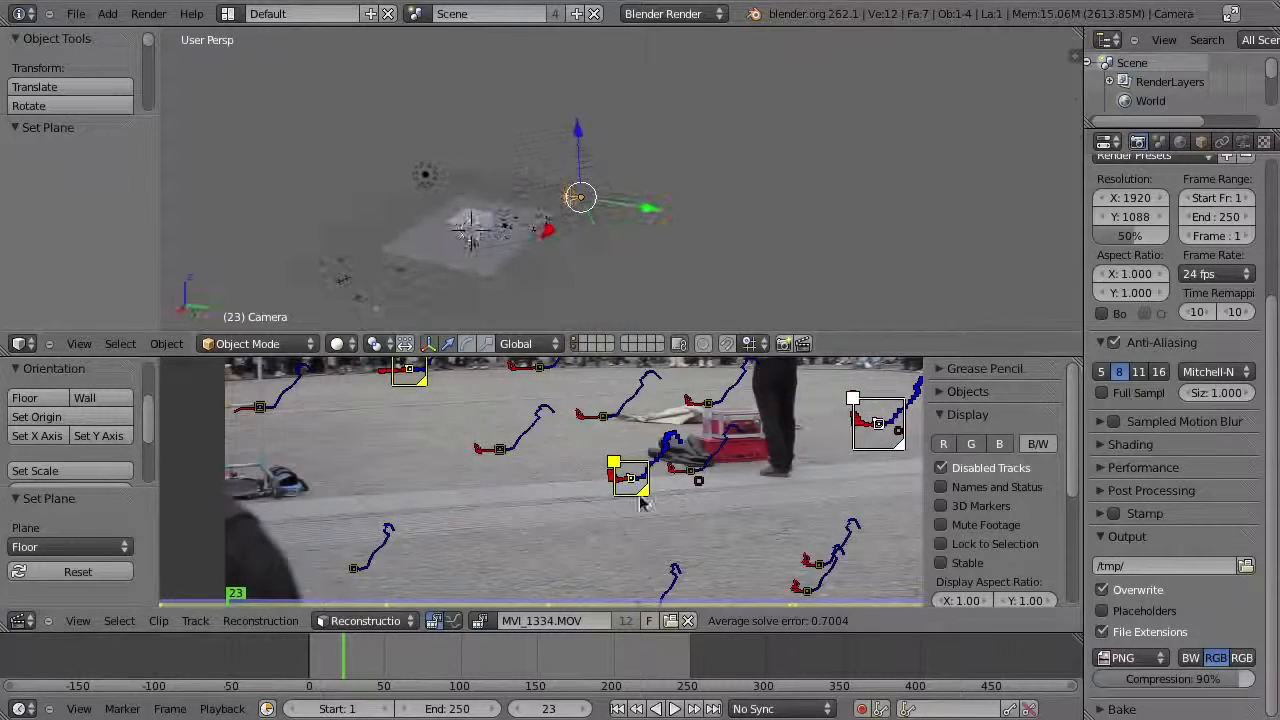
middle_drag(442, 389, 467, 450)
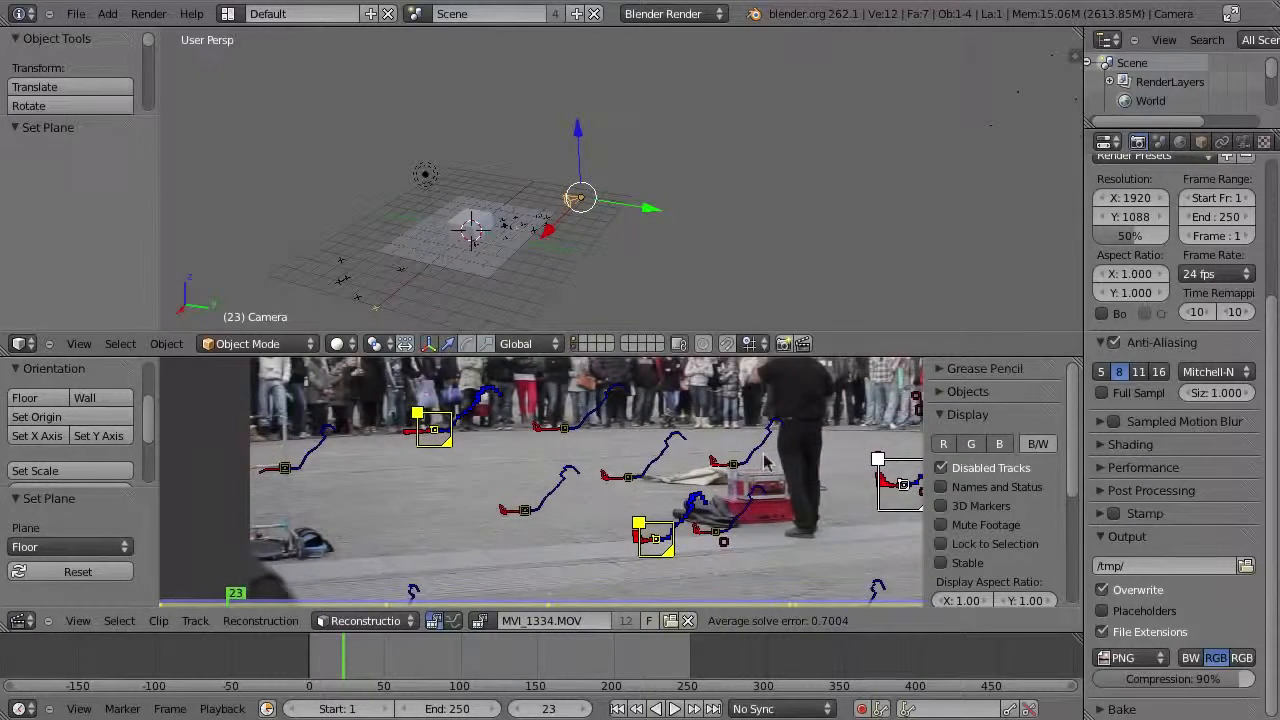
middle_drag(765, 461, 466, 539)
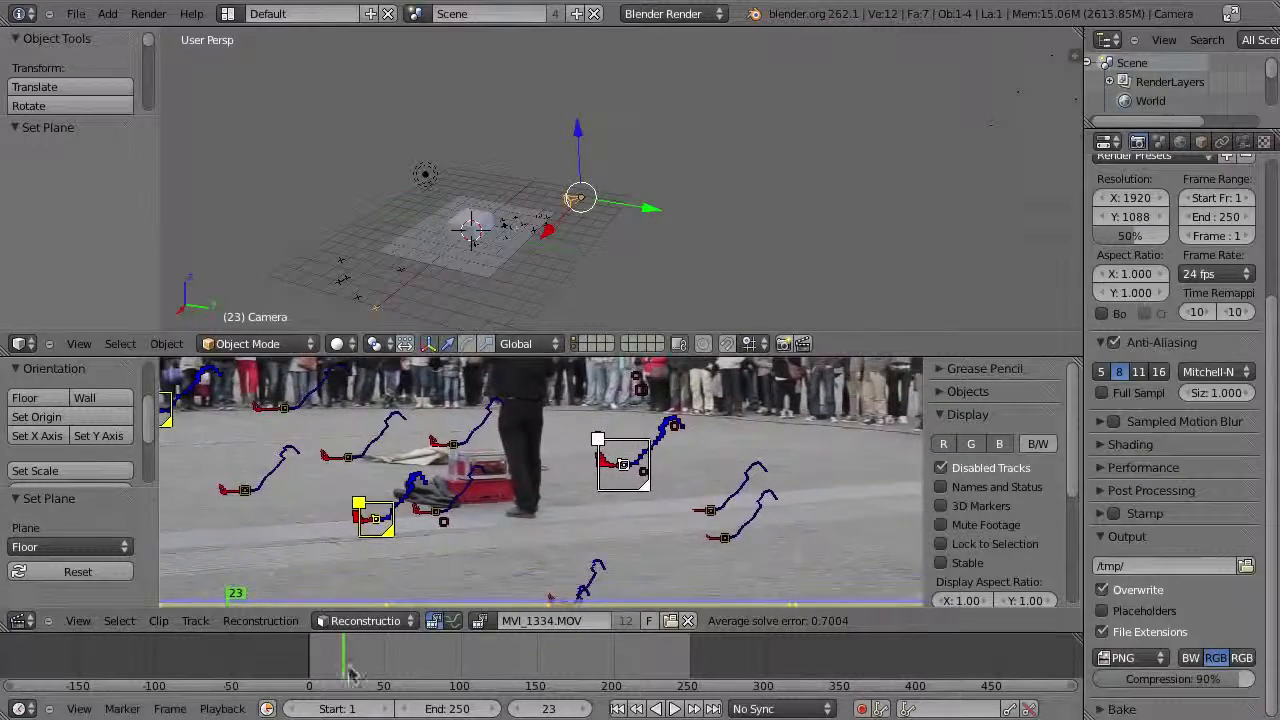
drag(348, 665, 594, 663)
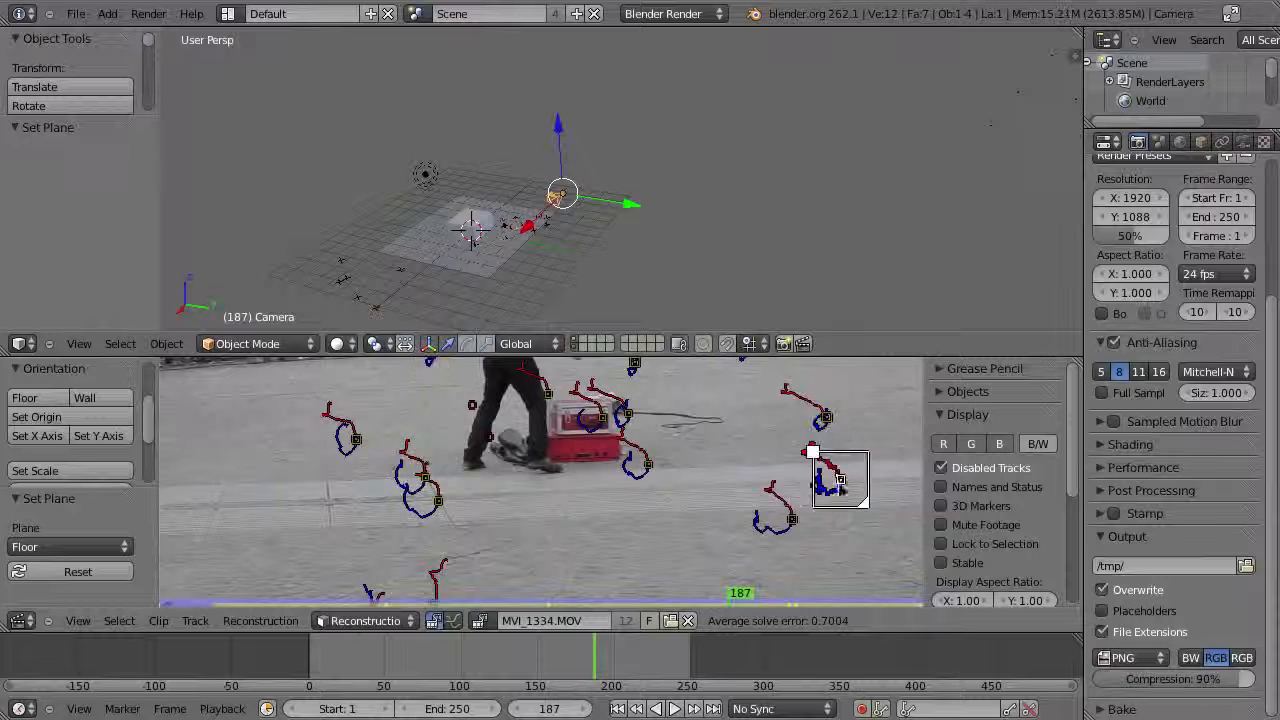
right_click(652, 470)
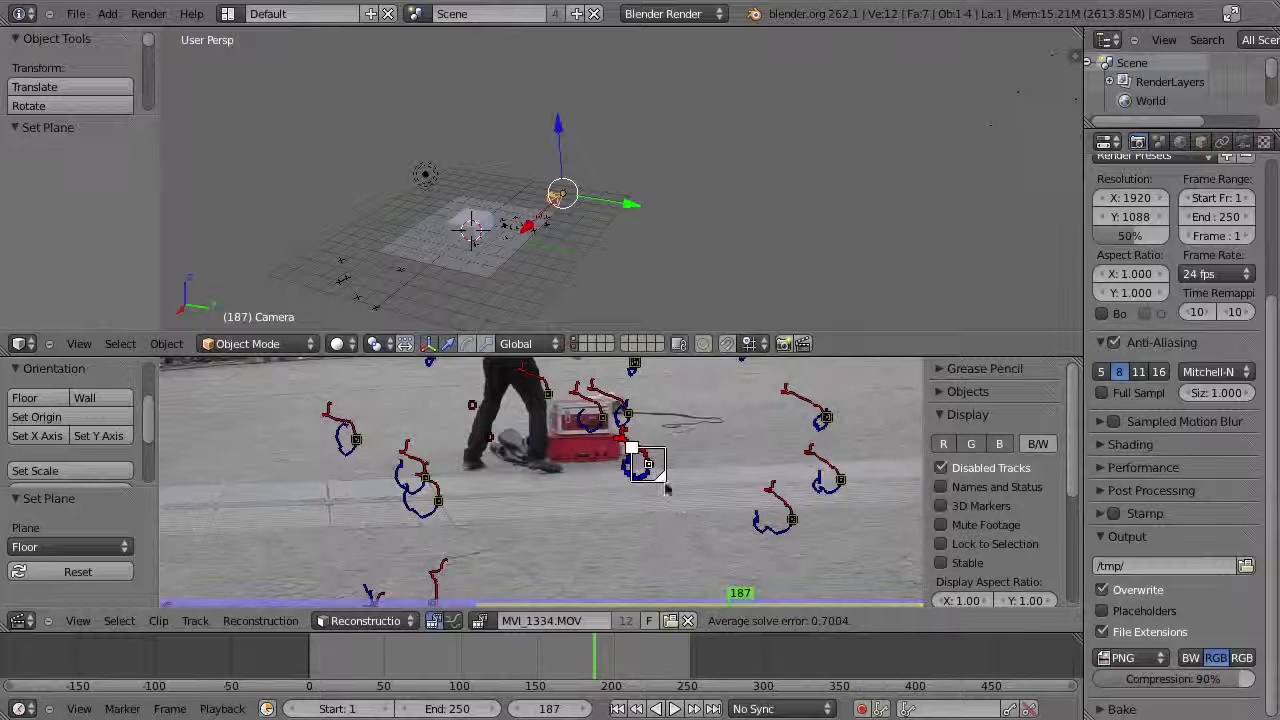
scroll(678, 473, up, 3)
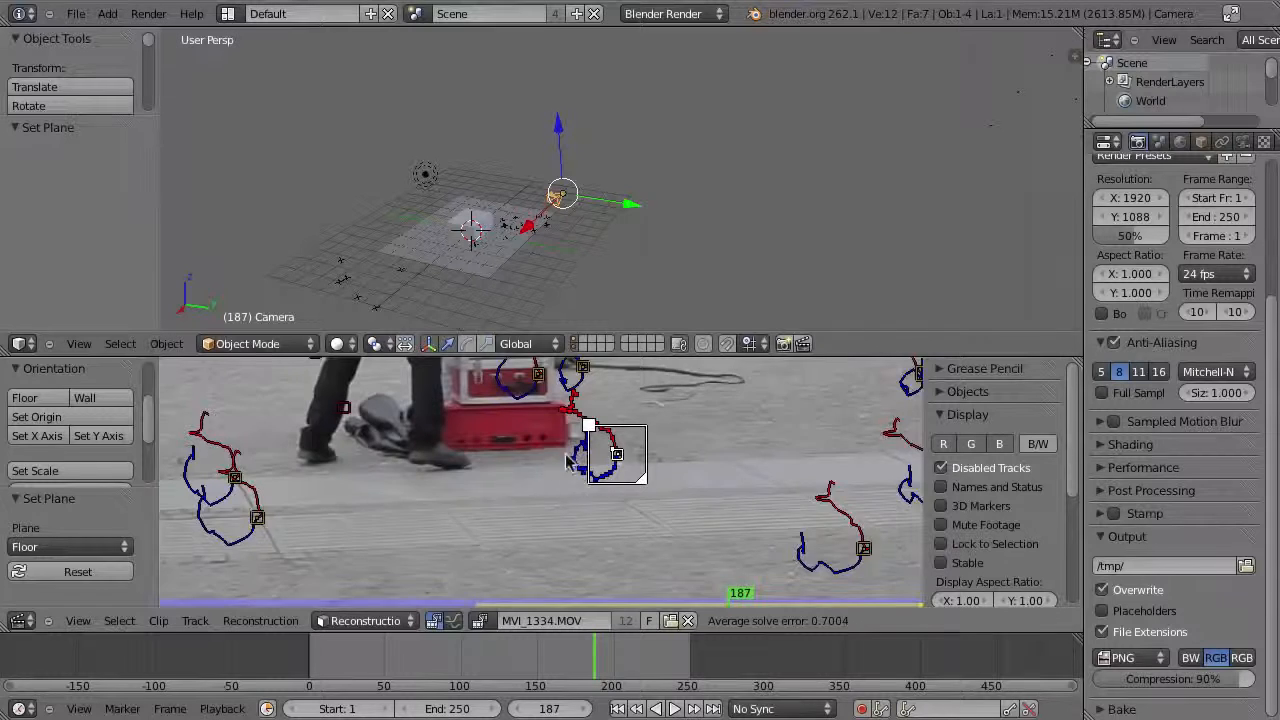
middle_drag(567, 461, 667, 462)
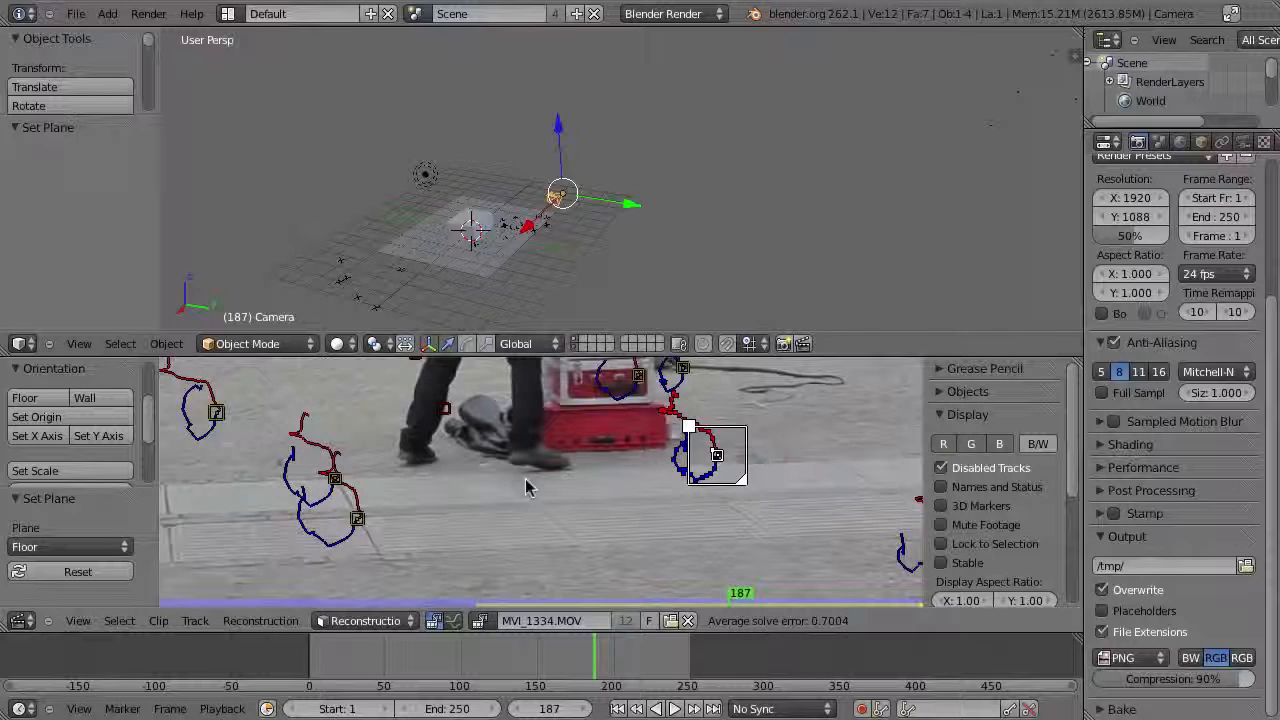
click(40, 417)
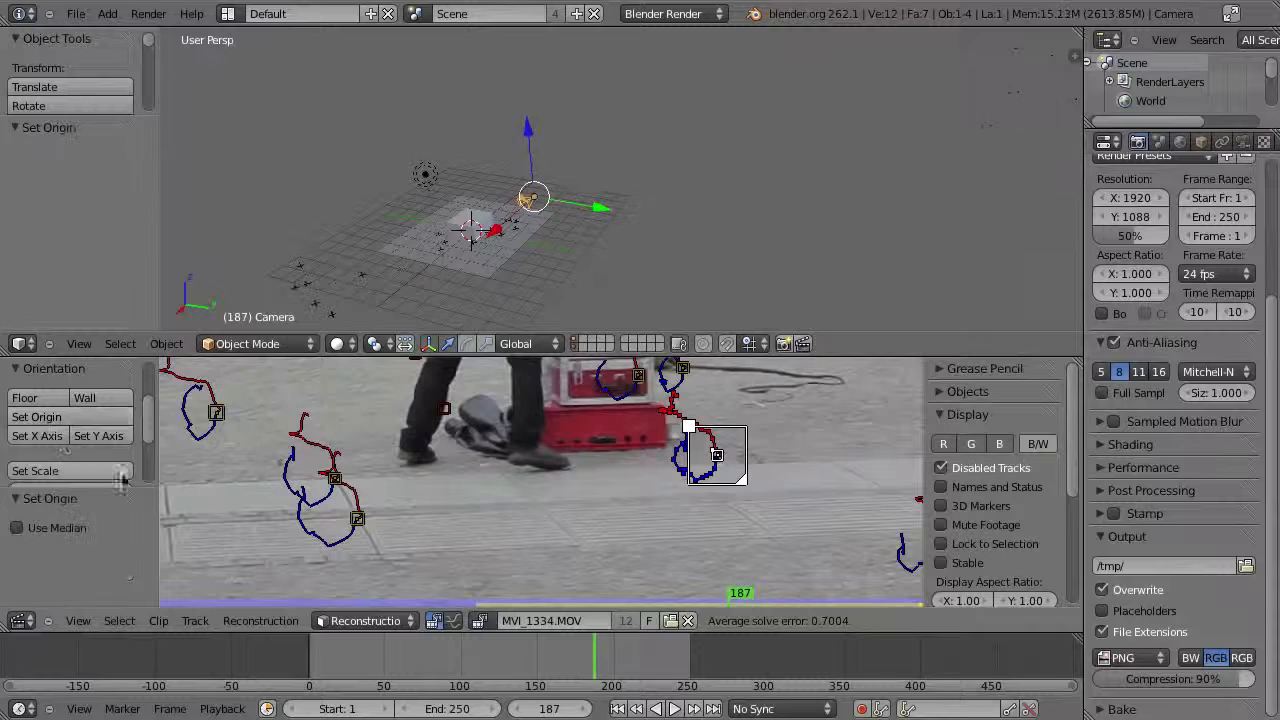
right_click(338, 480)
click(40, 438)
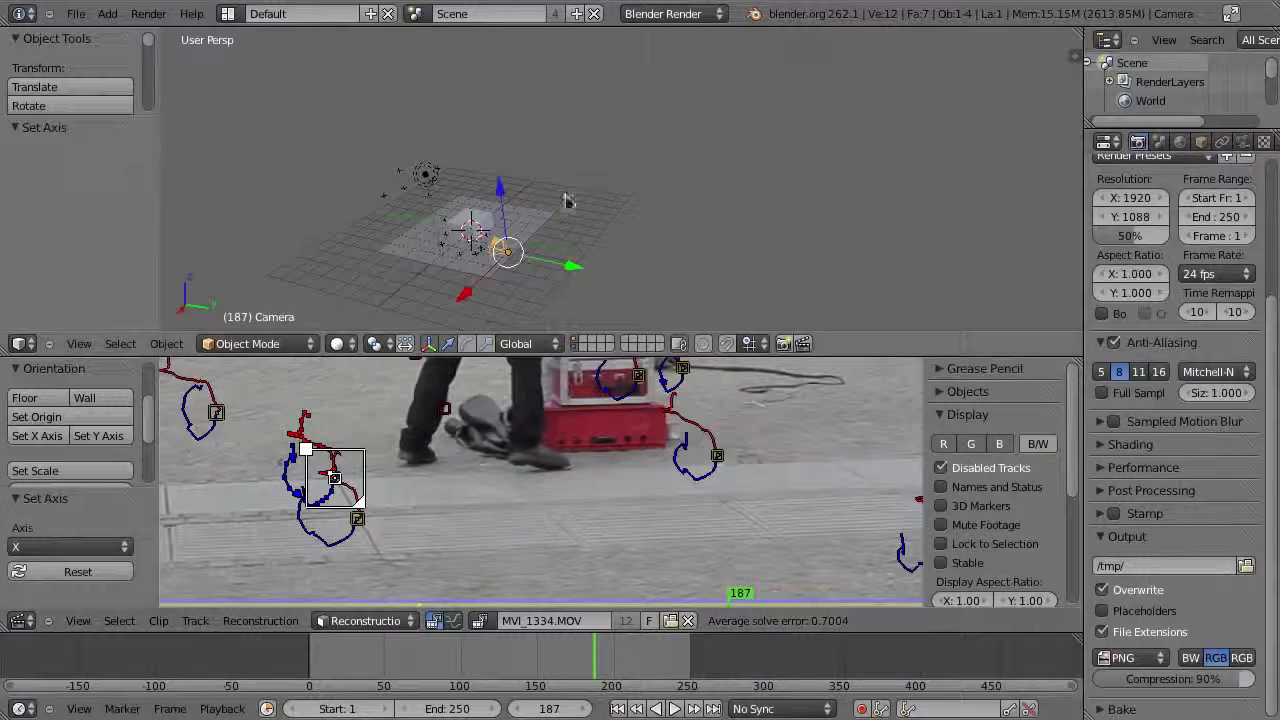
- Play the animation through the camera view to check the reconstructed camera motion against the footage
key(KP_0)
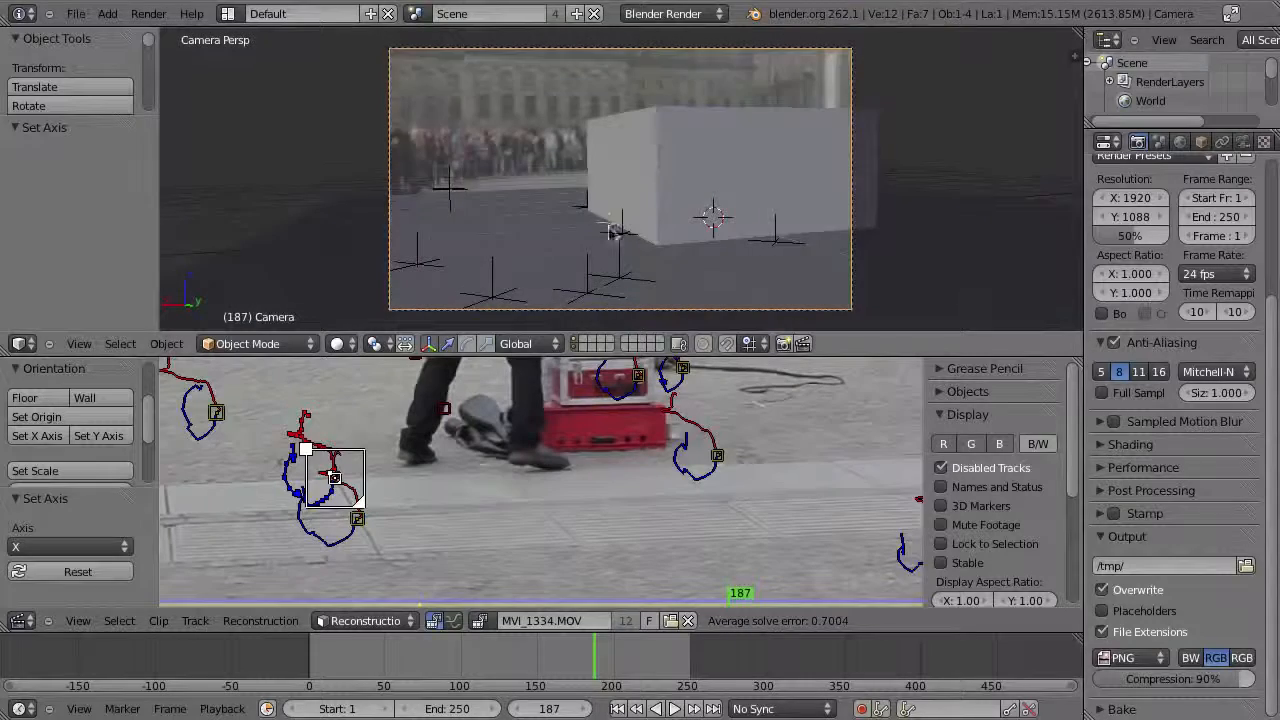
key(alt+a)
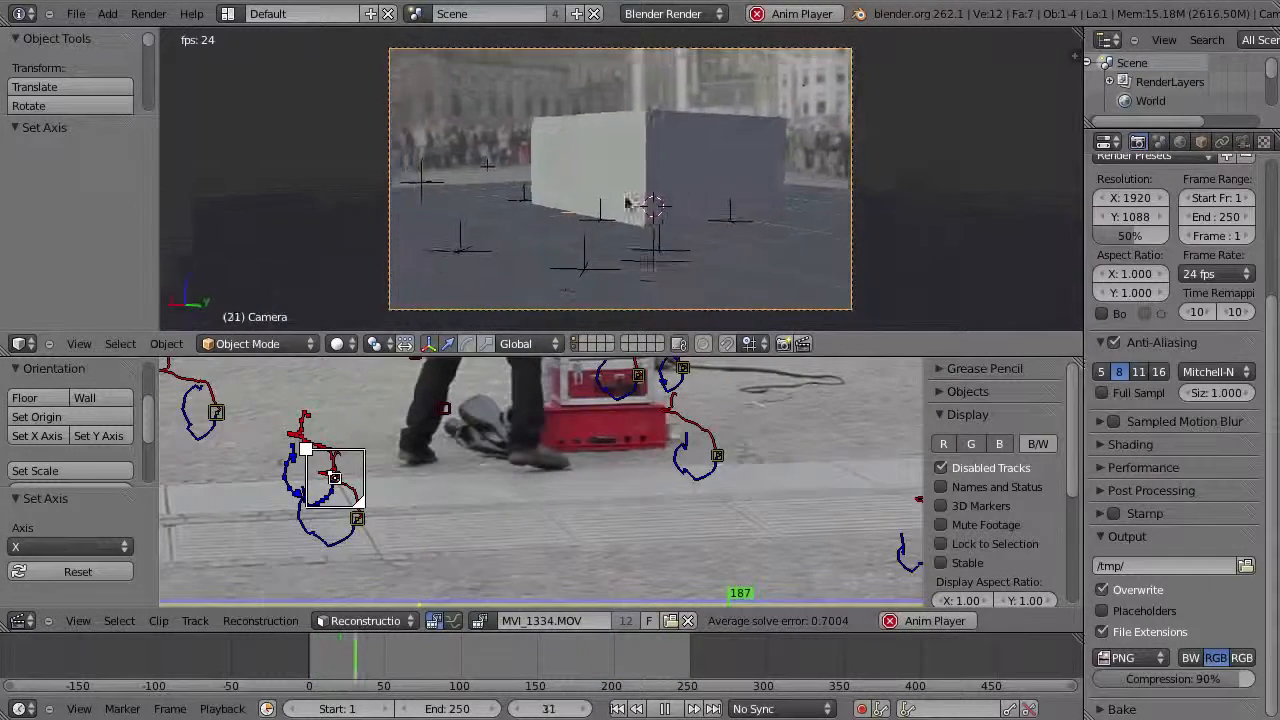
key(Escape)
key(KP_0)
- Select the three upper-window tracks on the building facade and look for their points in the 3D view
middle_drag(598, 186, 626, 240)
scroll(626, 240, down, 7)
scroll(626, 240, up, 5)
shift+middle_drag(606, 291, 640, 237)
key(shift+space)
middle_drag(630, 123, 648, 586)
click(631, 264)
shift+click(763, 268)
shift+click(904, 268)
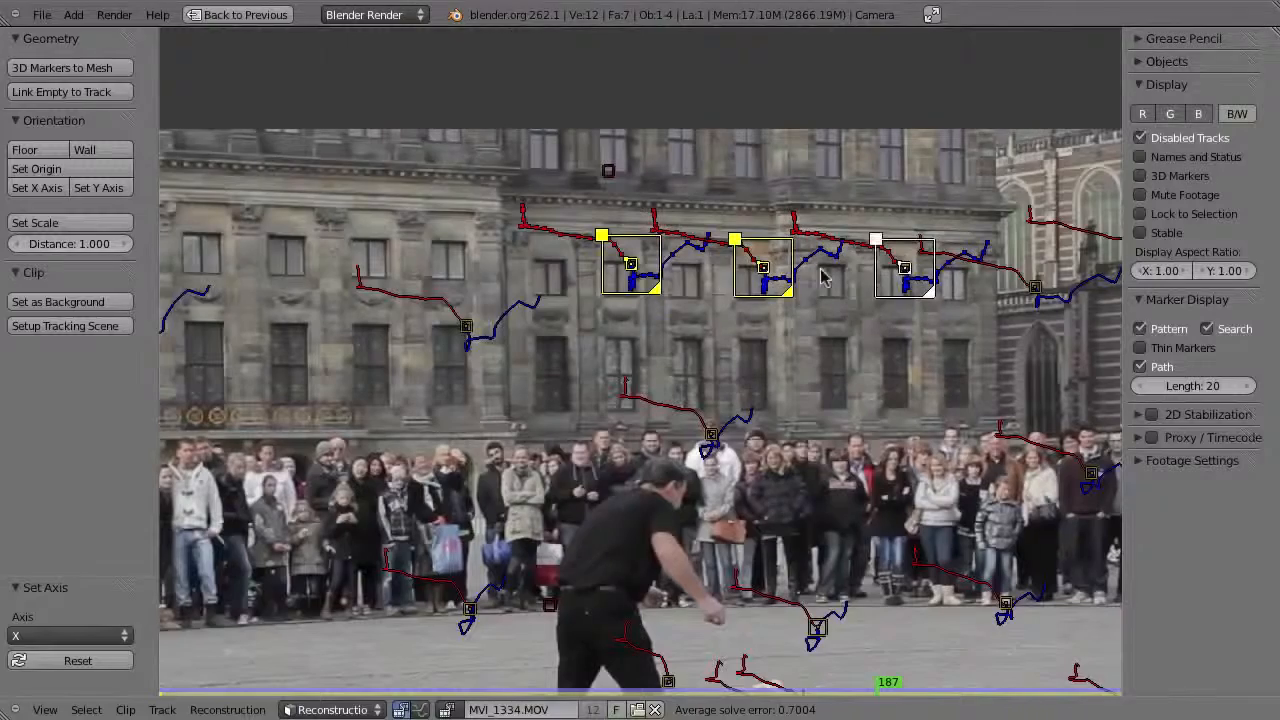
key(shift+space)
middle_drag(651, 183, 676, 205)
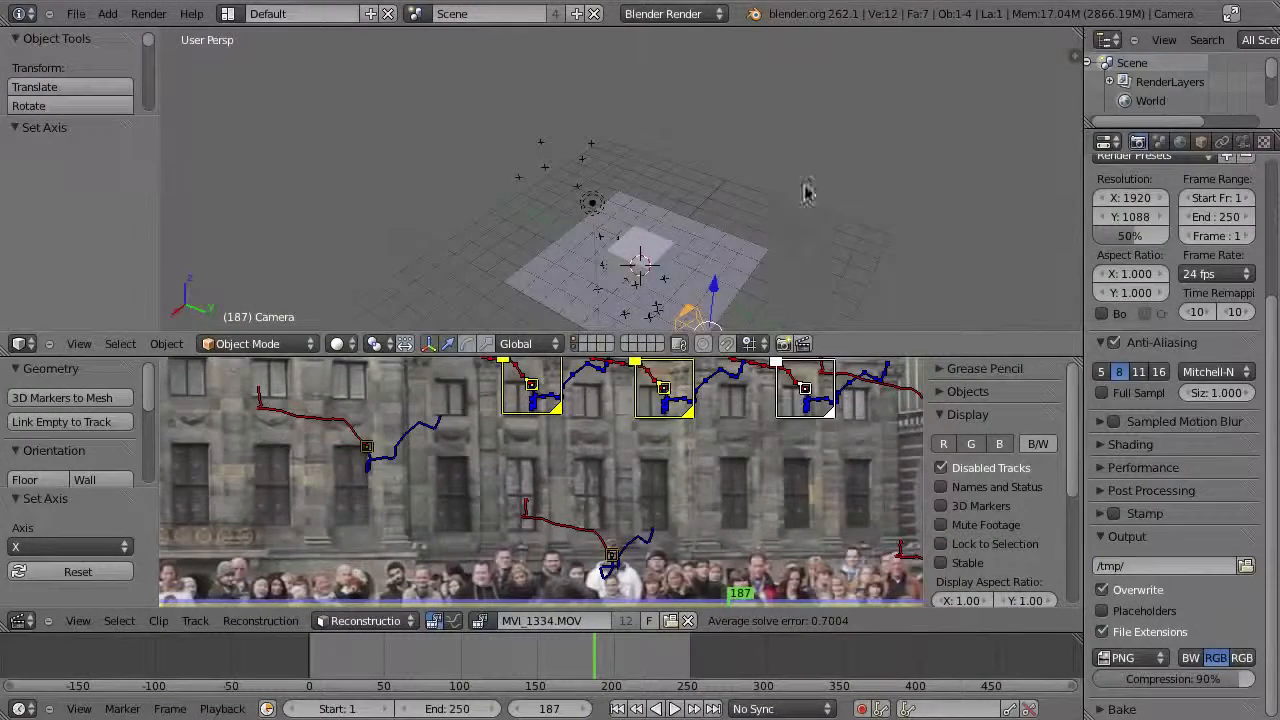
- Increase the display size of the motion tracking markers in the 3D view to 3.760
key(n)
scroll(960, 240, down, 6)
click(918, 277)
middle_drag(1014, 277, 1020, 160)
drag(985, 268, 1045, 268)
scroll(532, 263, down, 8)
- Select the distant cluster of reconstructed track points in the 3D view and orbit around them
mouse_move(531, 137)
middle_down()
mouse_move(557, 199)
mouse_move(531, 198)
mouse_move(546, 130)
middle_up()
middle_drag(510, 184, 545, 198)
scroll(552, 264, down, 3)
middle_drag(545, 250, 572, 232)
right_click(563, 227)
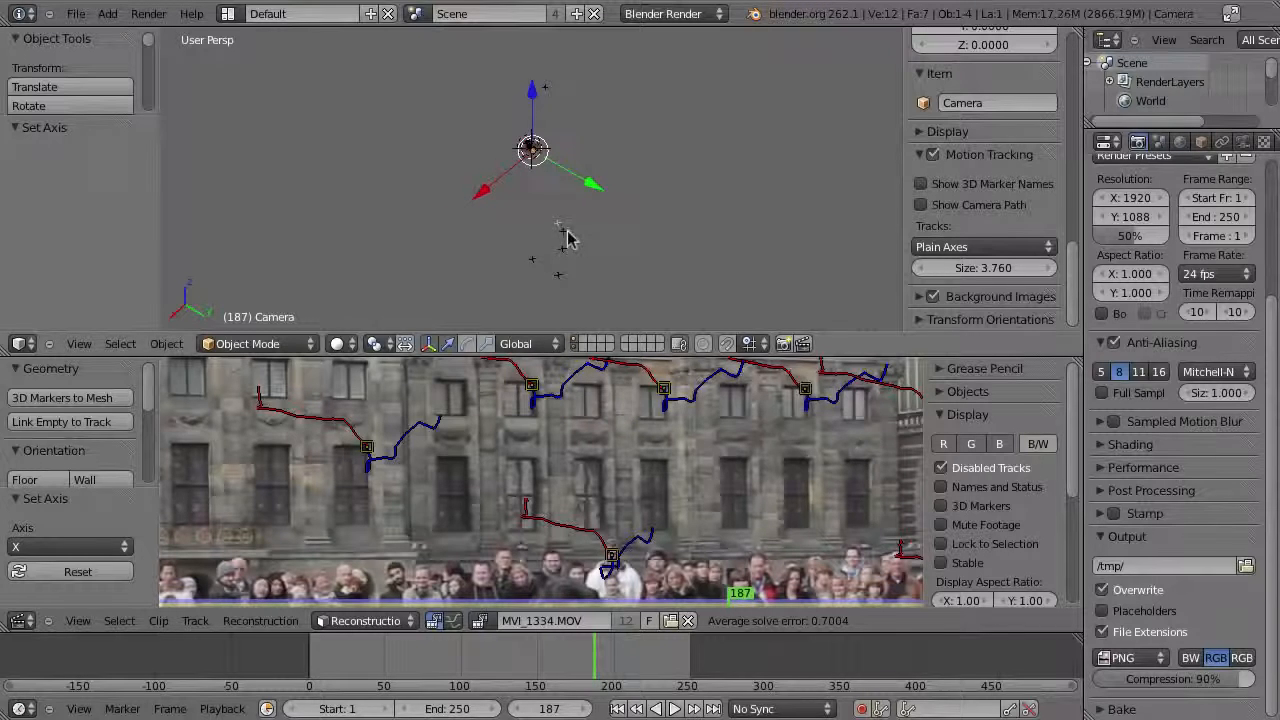
shift+right_click(562, 272)
middle_drag(587, 280, 567, 158)
- Examine where the selected tracks lie on the buildings in the footage at frames 118 and 207
drag(597, 665, 487, 680)
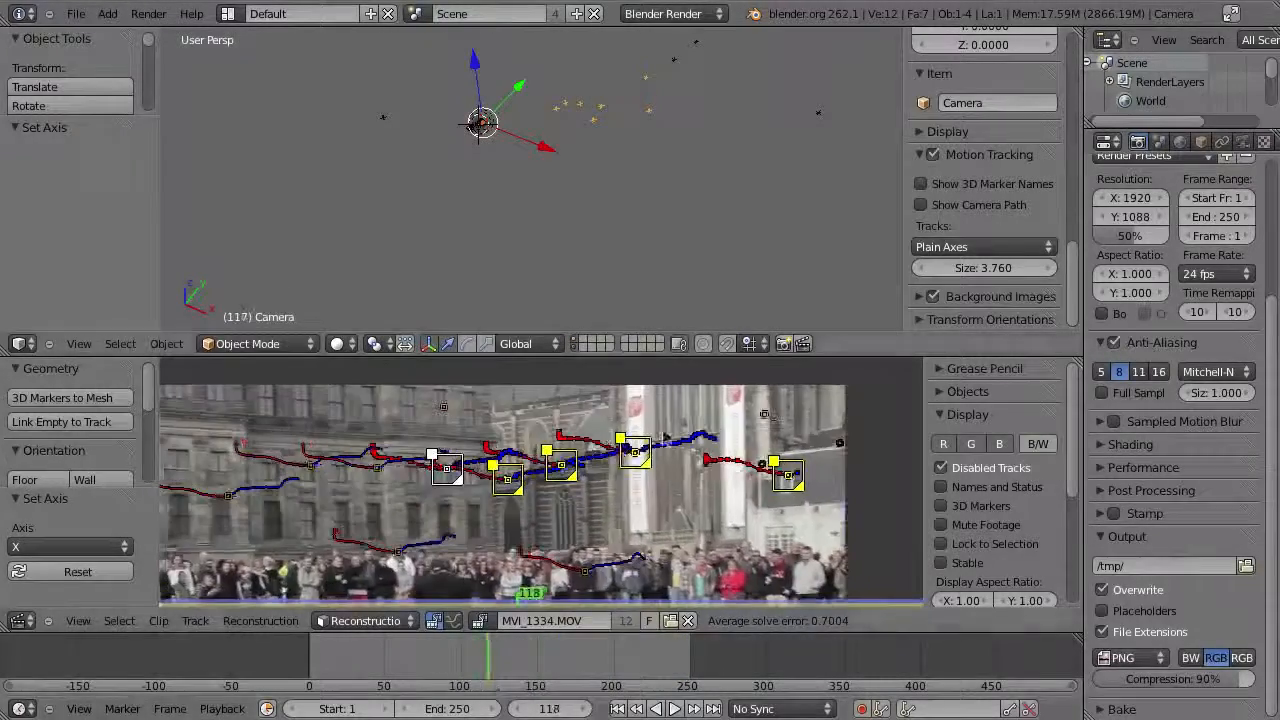
middle_drag(652, 480, 714, 452)
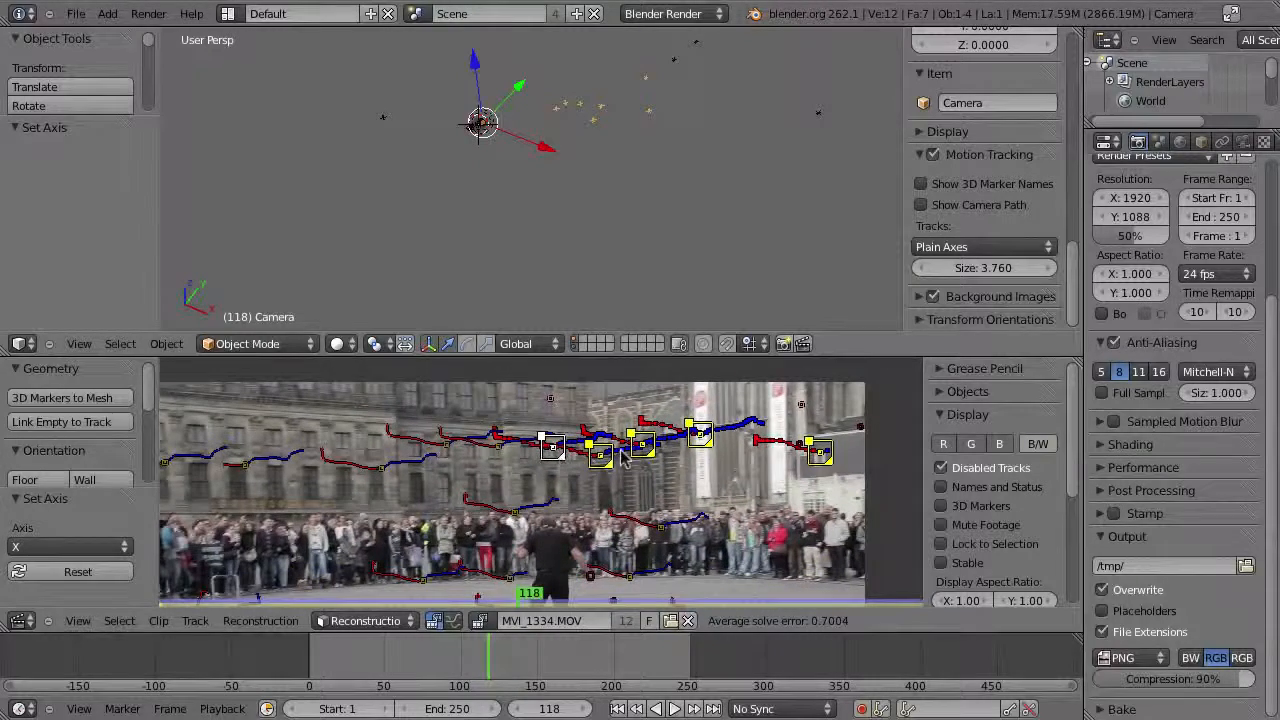
middle_drag(541, 437, 581, 416)
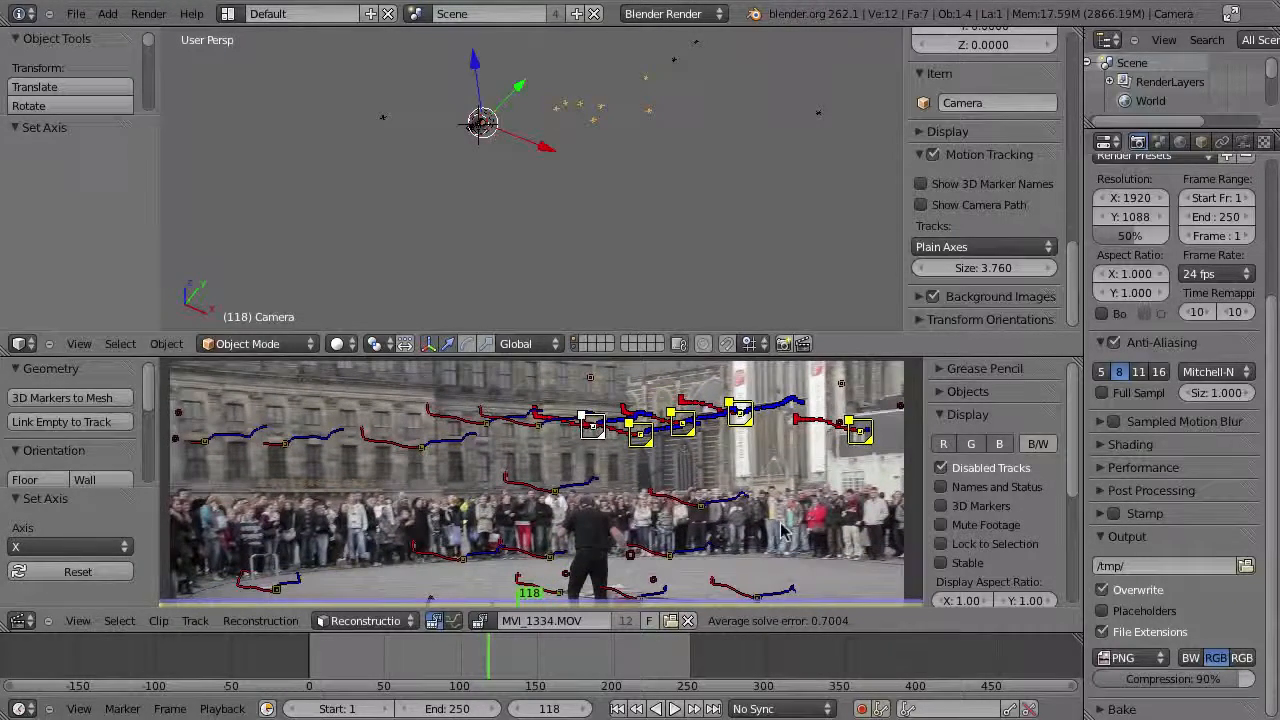
middle_drag(781, 530, 755, 523)
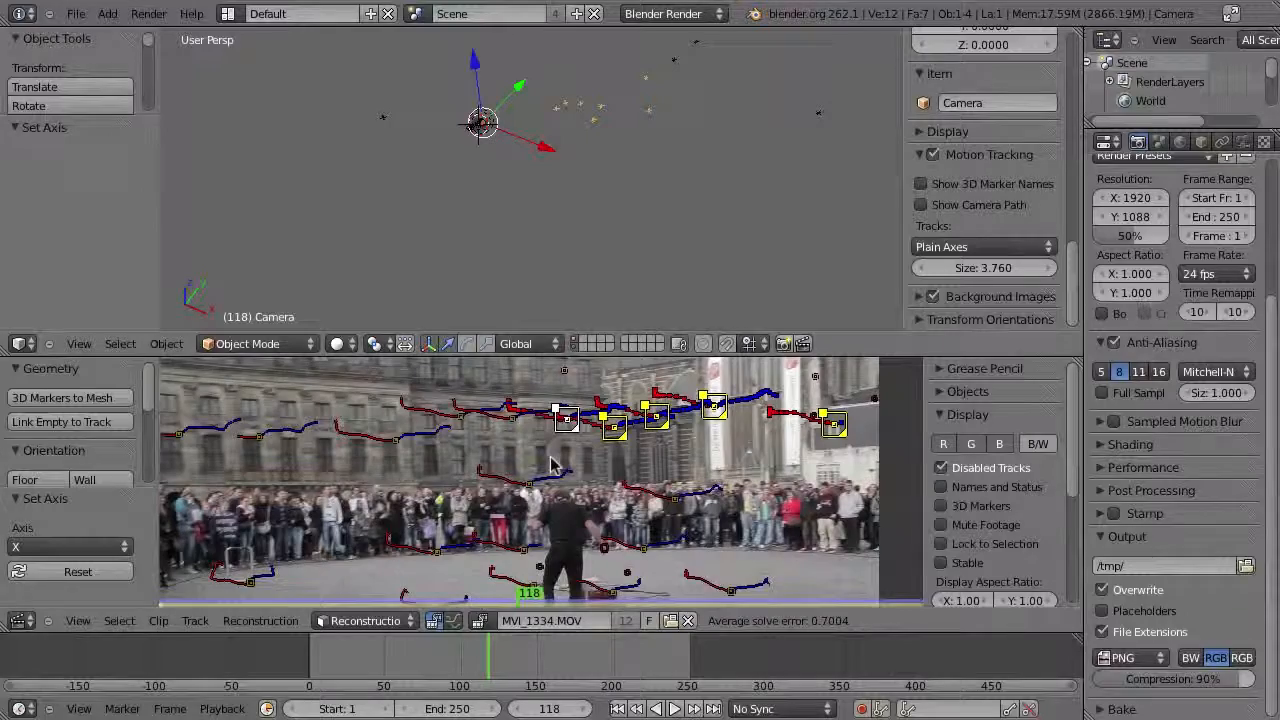
drag(497, 667, 624, 657)
- Set the lens distortion K1 to -0.1 and solve the camera motion again with Keyframe A at 105
key(ctrl+Tab)
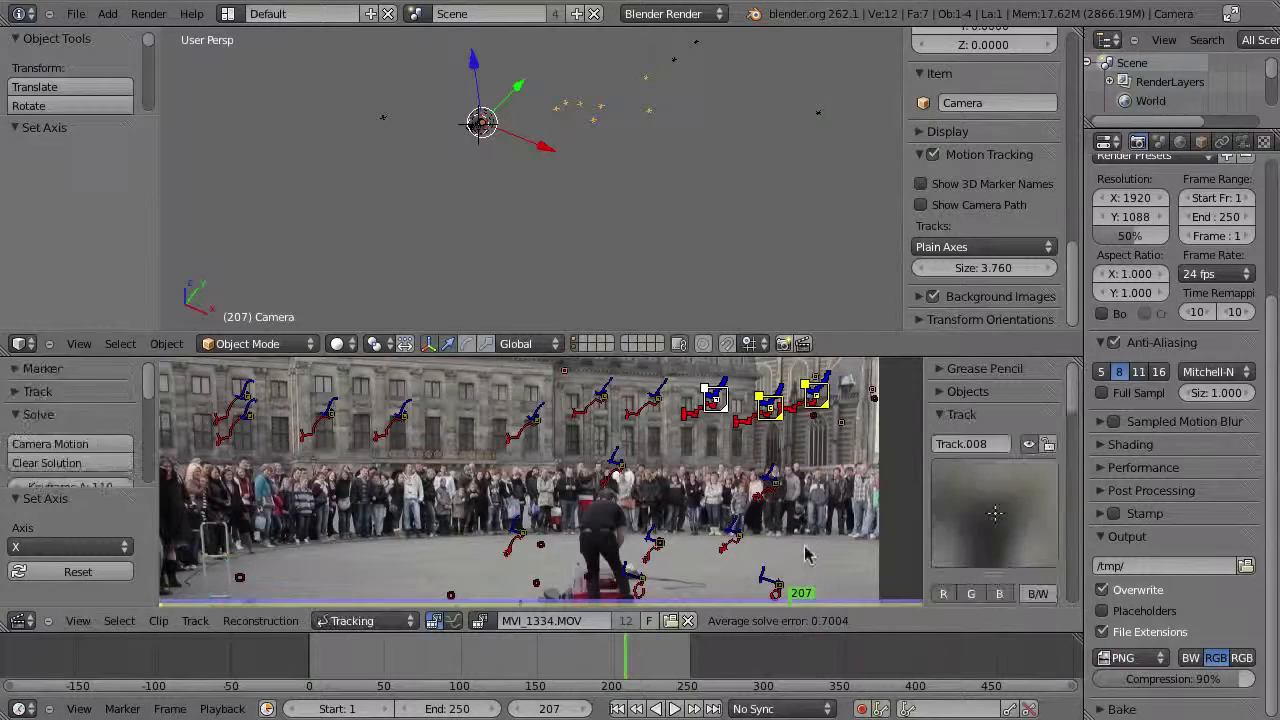
key(ctrl+Up)
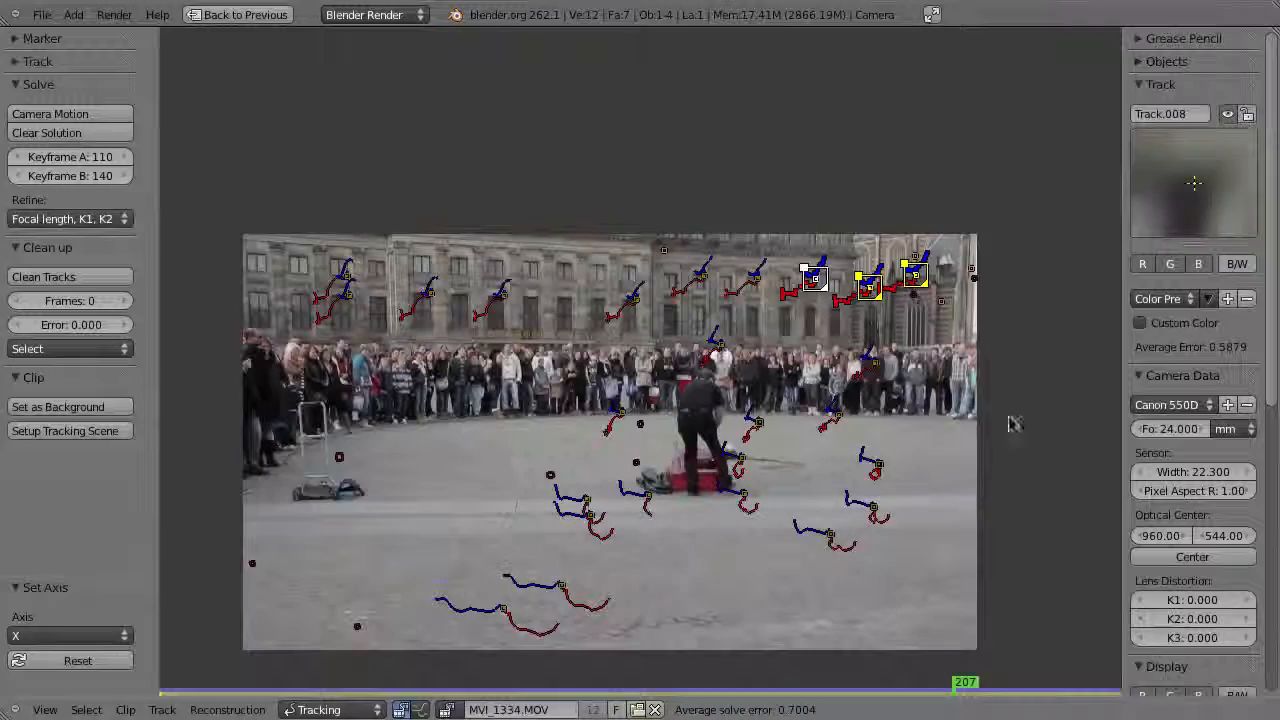
scroll(1200, 311, down, 5)
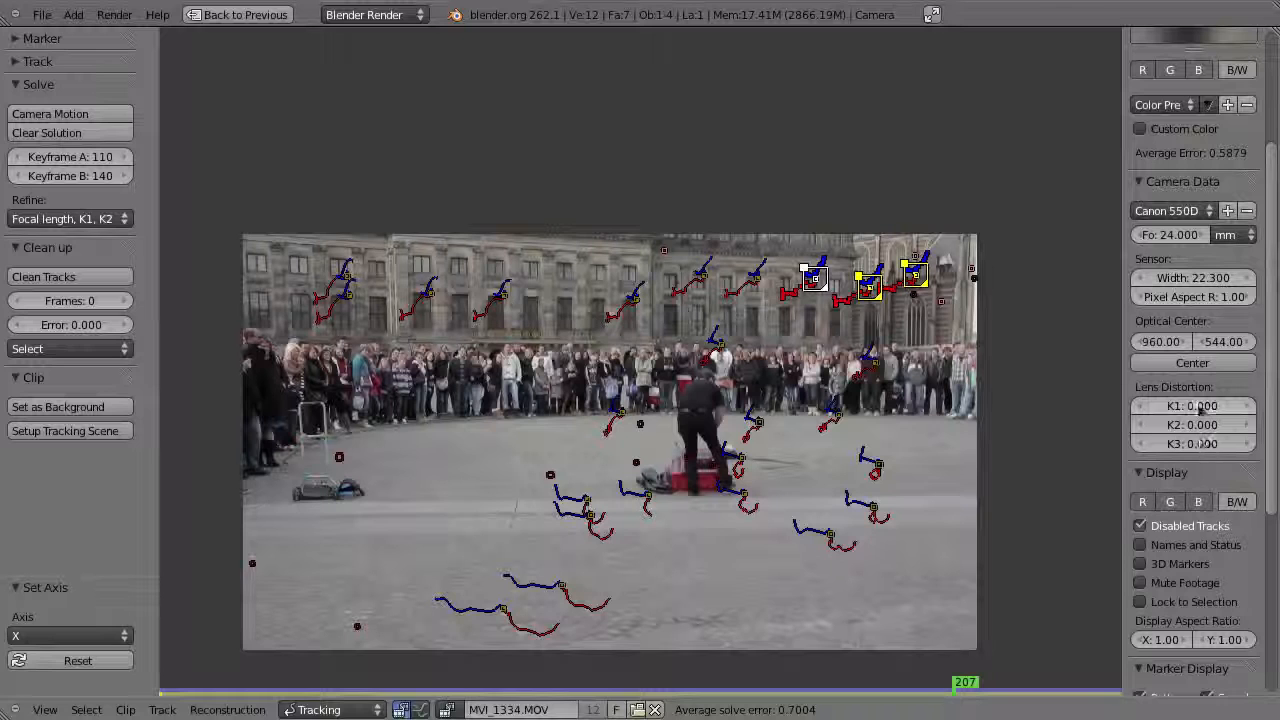
click(1200, 406)
key(BackSpace)
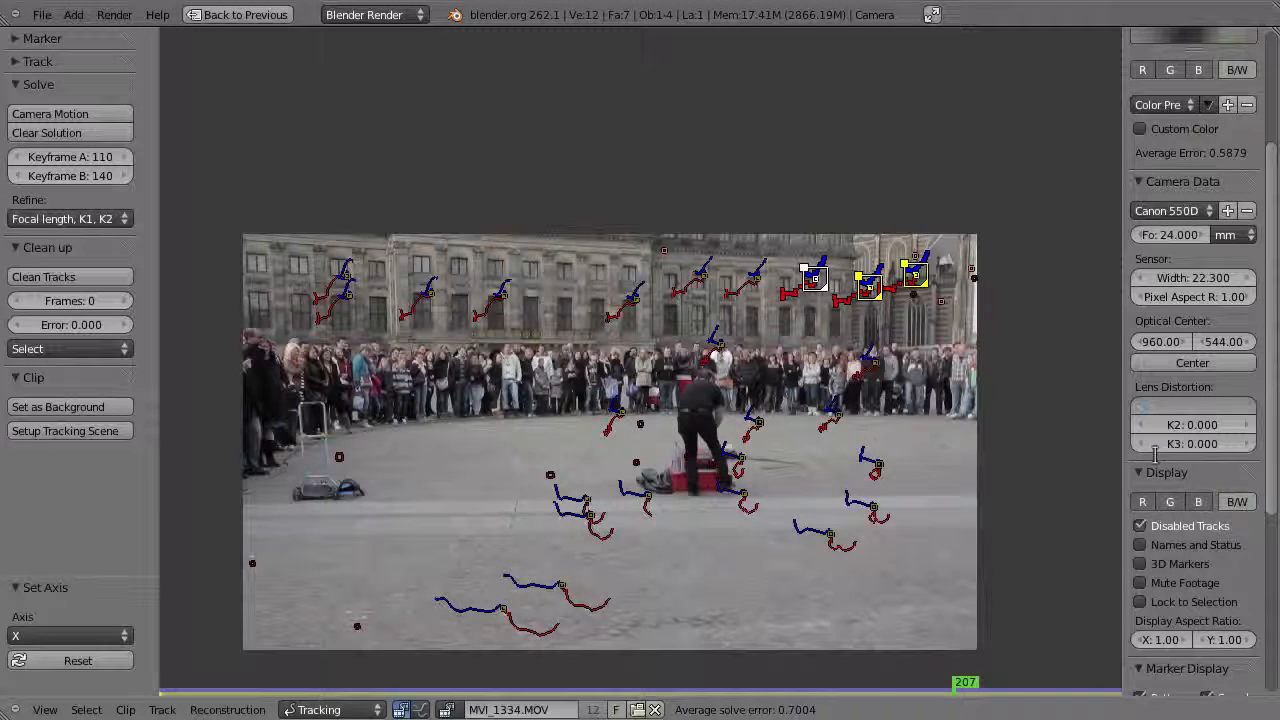
text(-0.1)
key(Return)
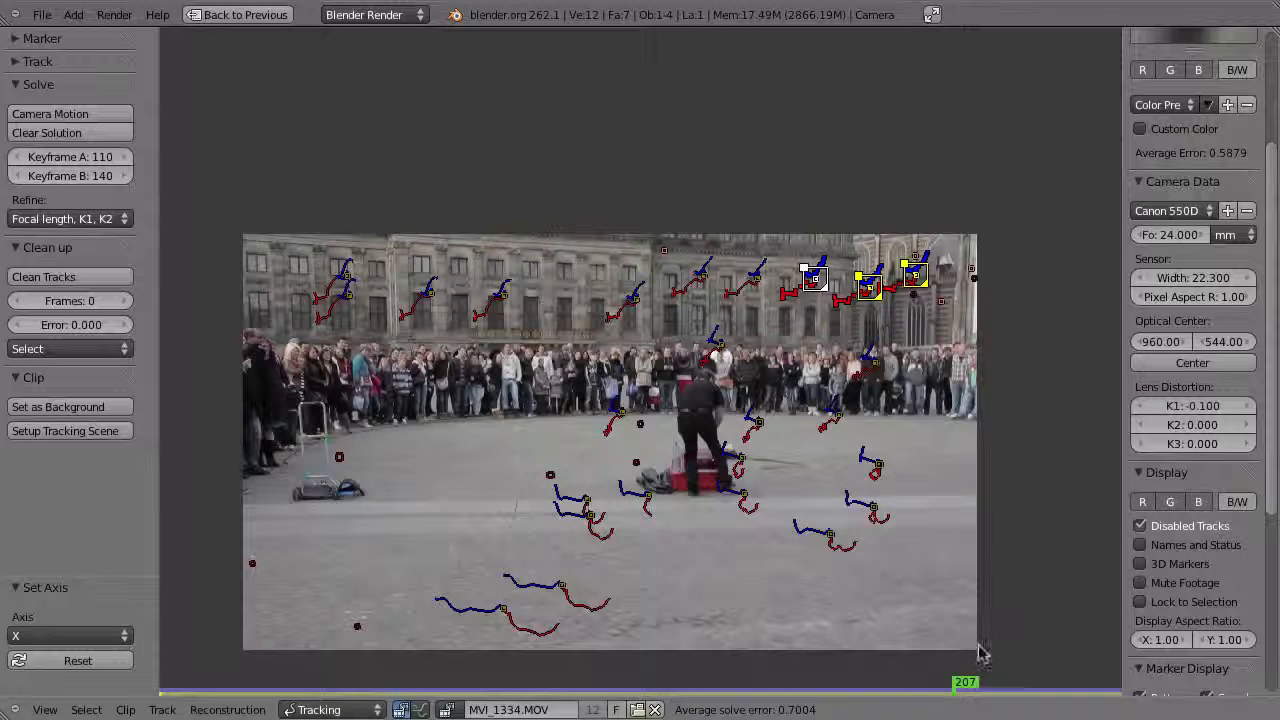
drag(22, 165, 14, 160)
key(shift+s)
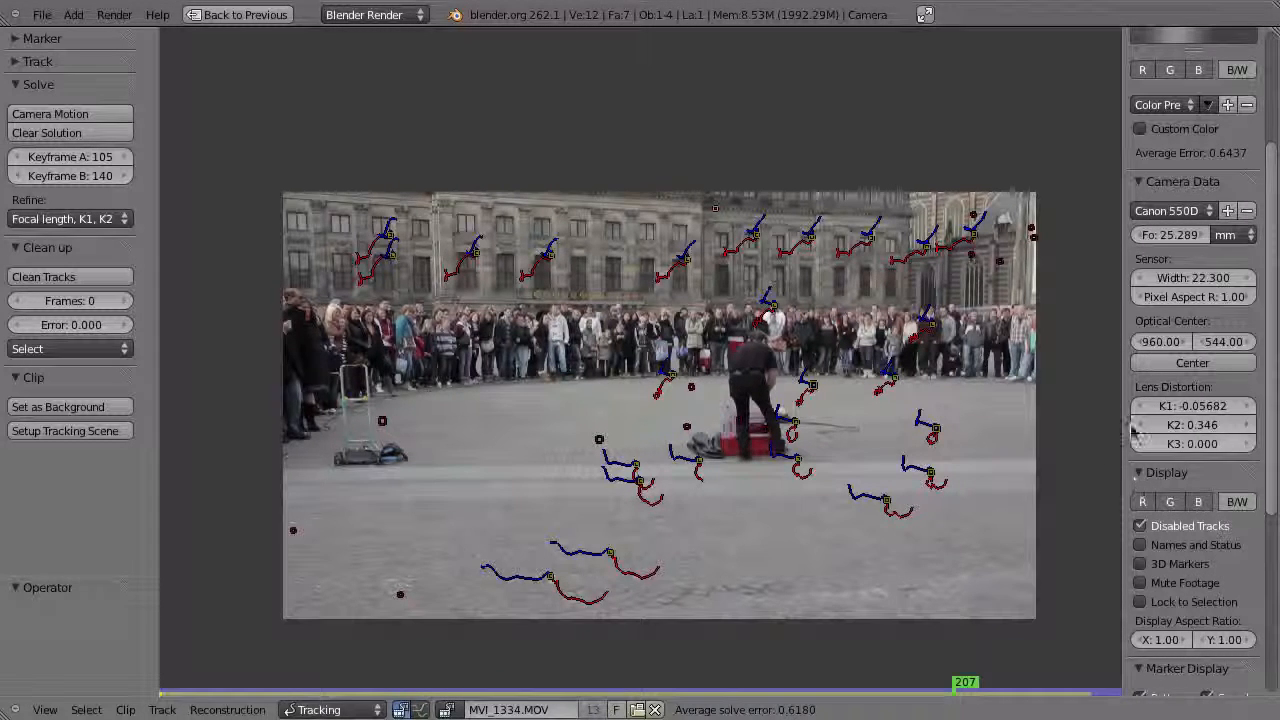
- Enable undistorted rendering of the footage in the proxy settings, toggling it to compare the distorted and undistorted image
scroll(1140, 420, down, 8)
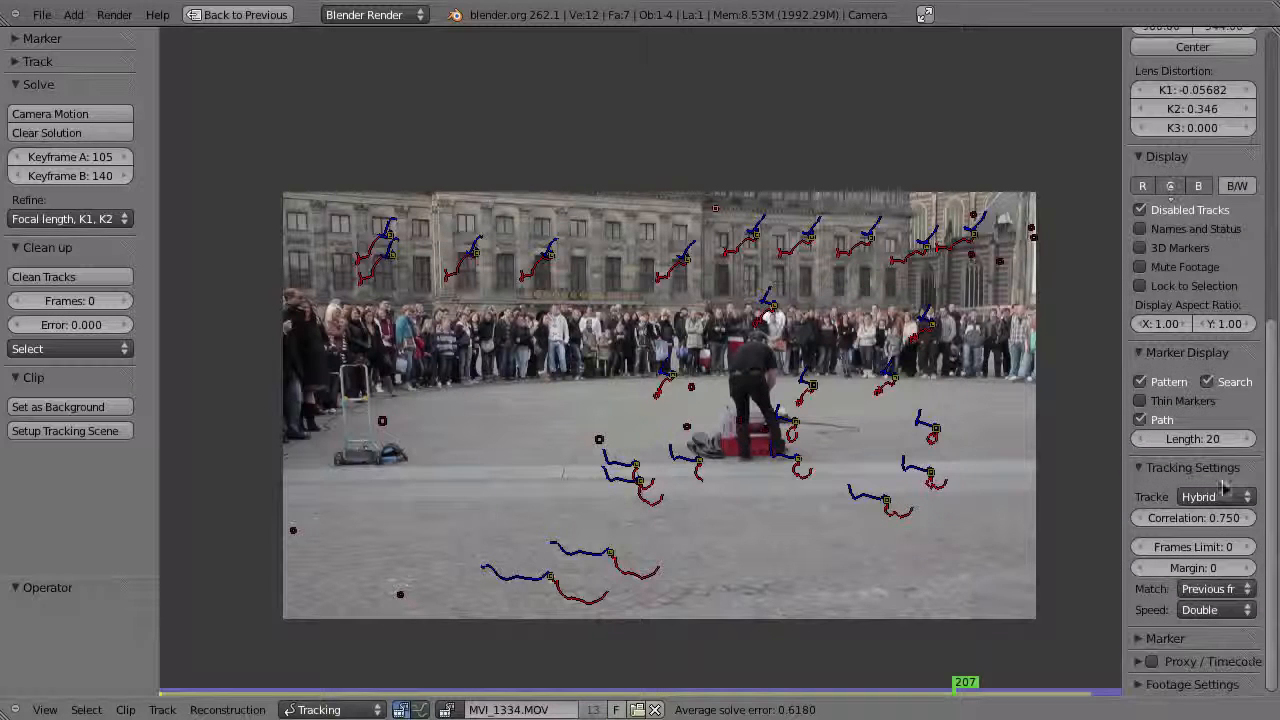
click(1136, 662)
scroll(1140, 390, down, 5)
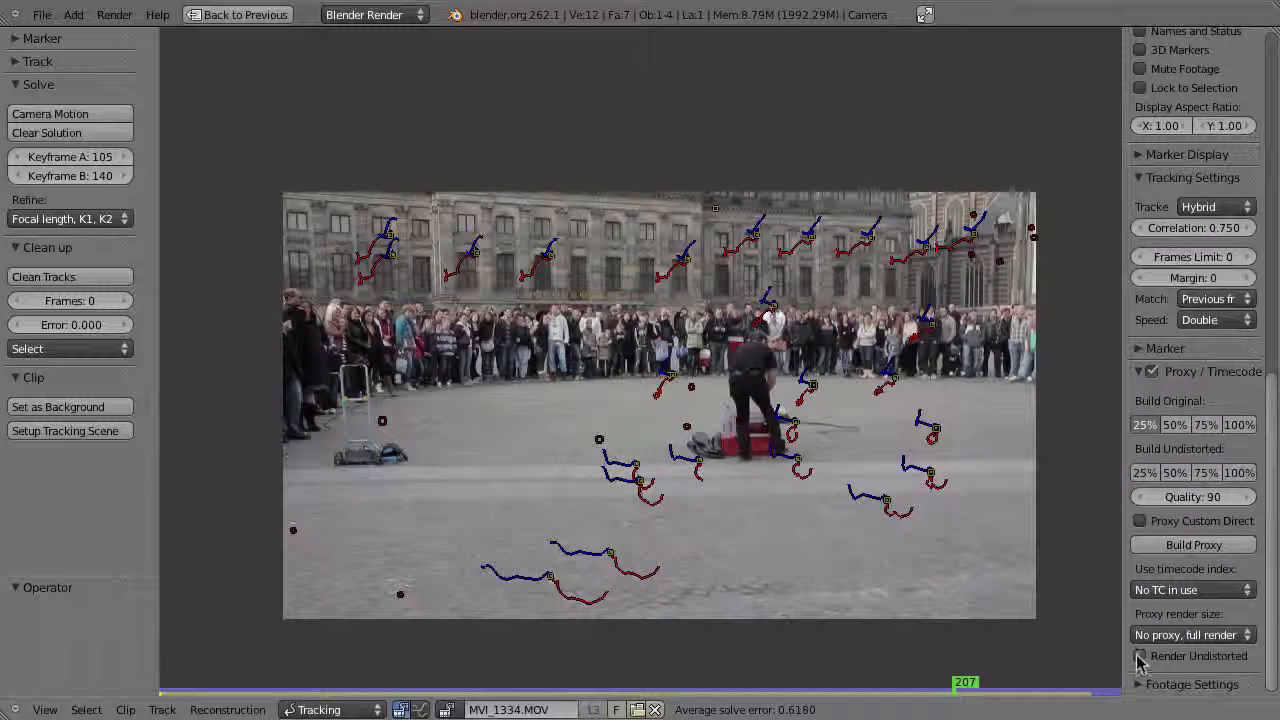
click(1140, 657)
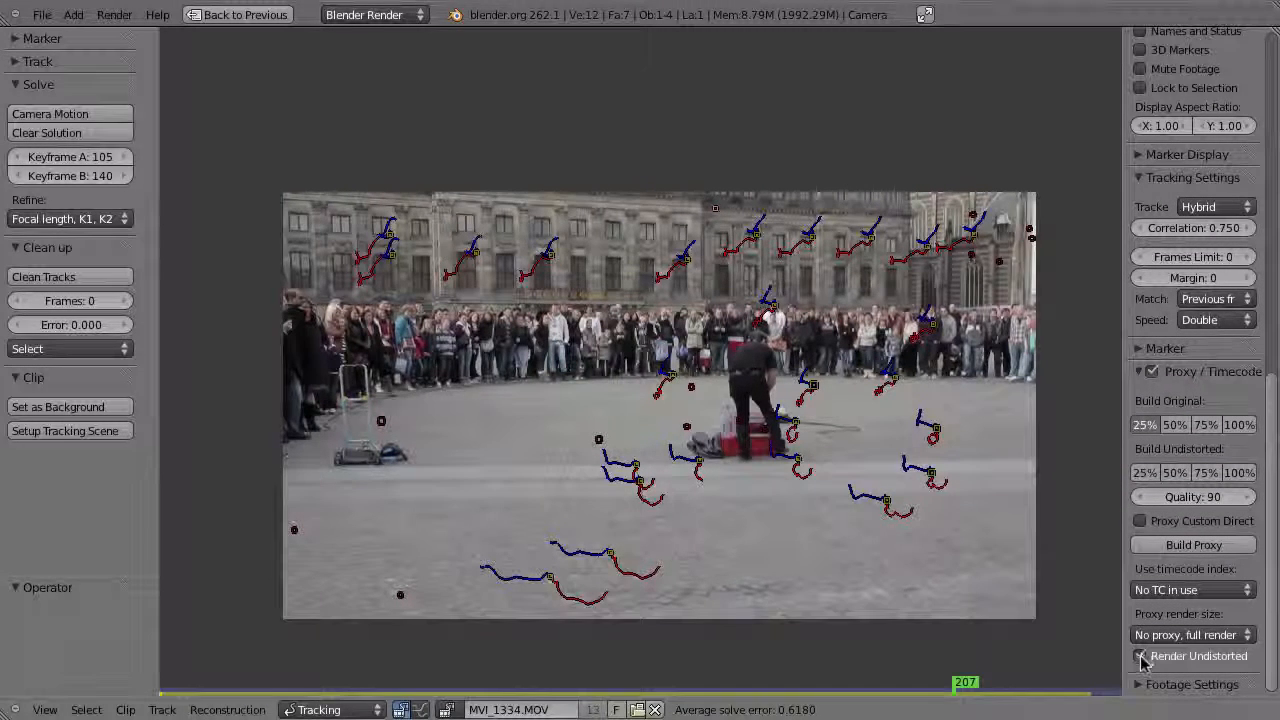
click(1139, 655)
click(1141, 658)
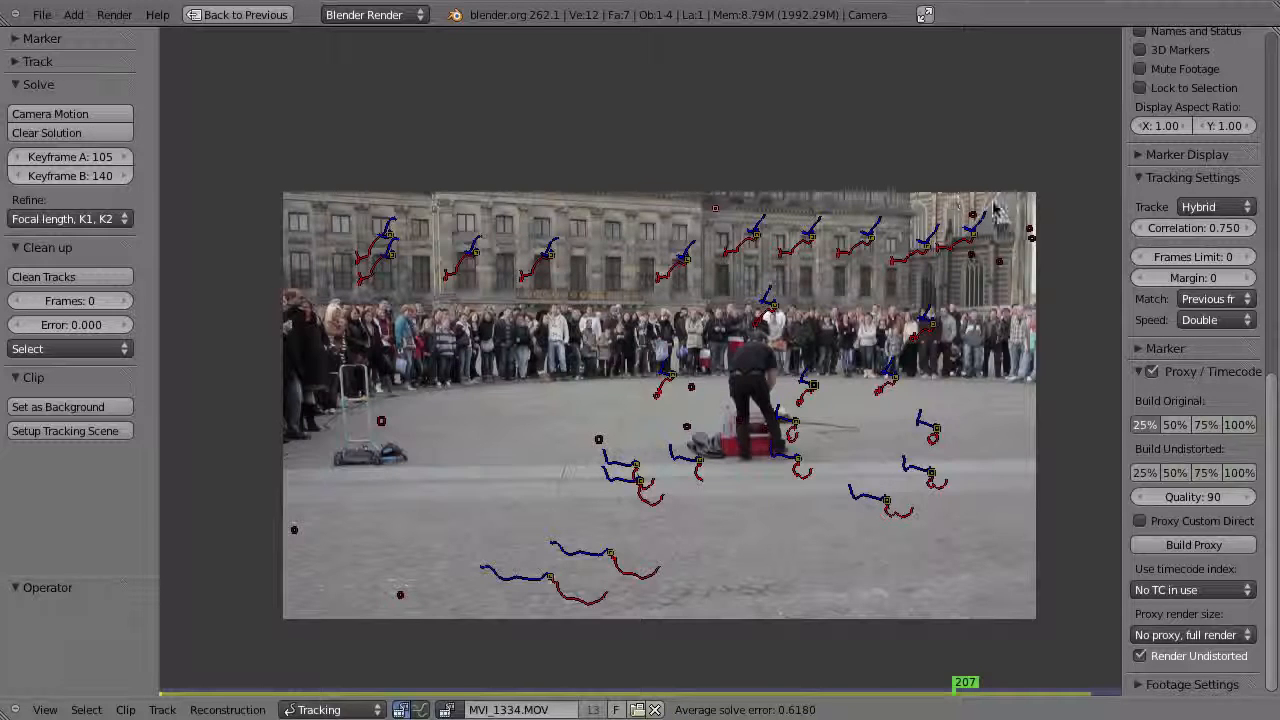
- Try a K2 lens distortion of 0.311 and undo the change
scroll(1277, 462, up, 12)
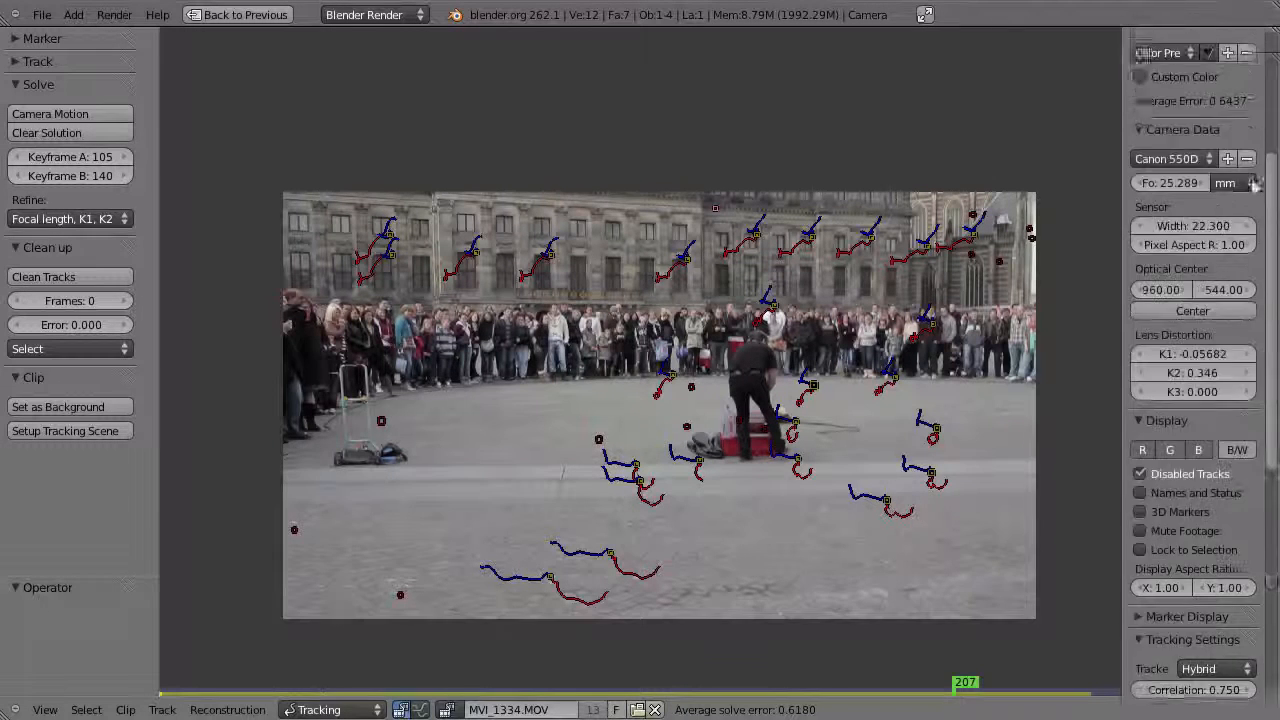
mouse_move(1203, 510)
mouse_down()
mouse_move(943, 518)
mouse_move(1279, 507)
mouse_move(1207, 512)
mouse_move(1228, 510)
mouse_up()
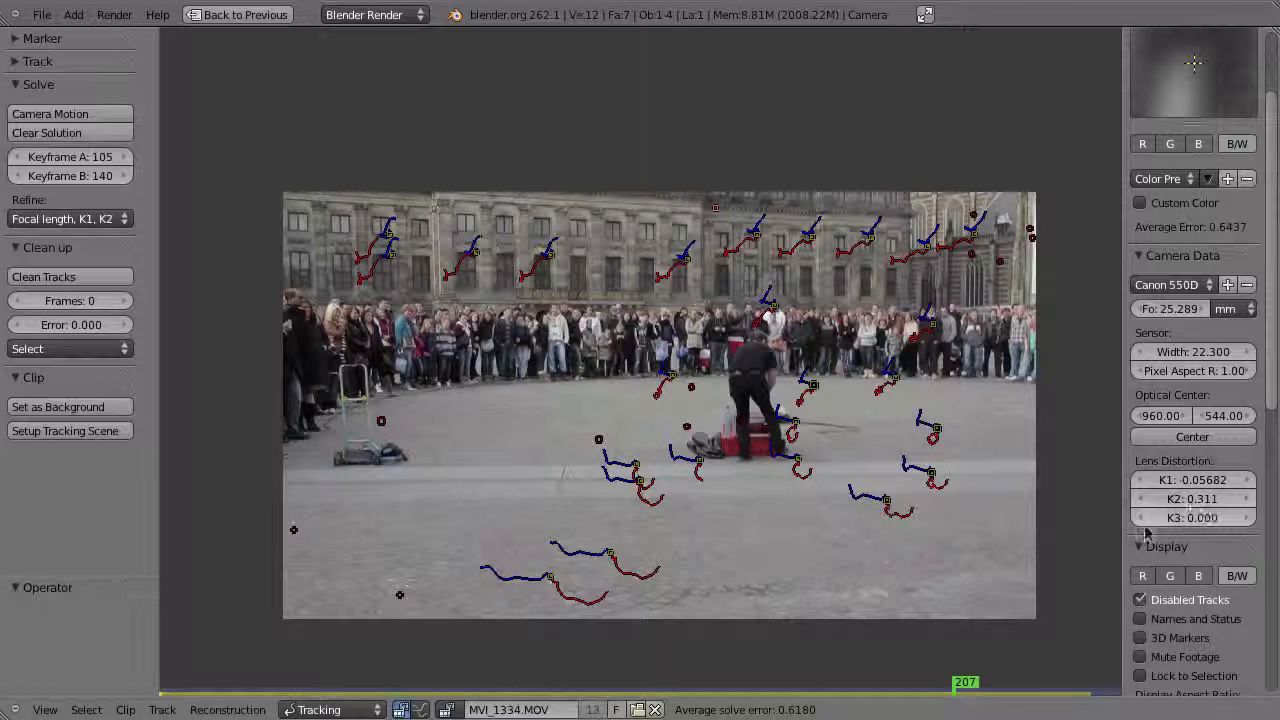
key(ctrl+z)
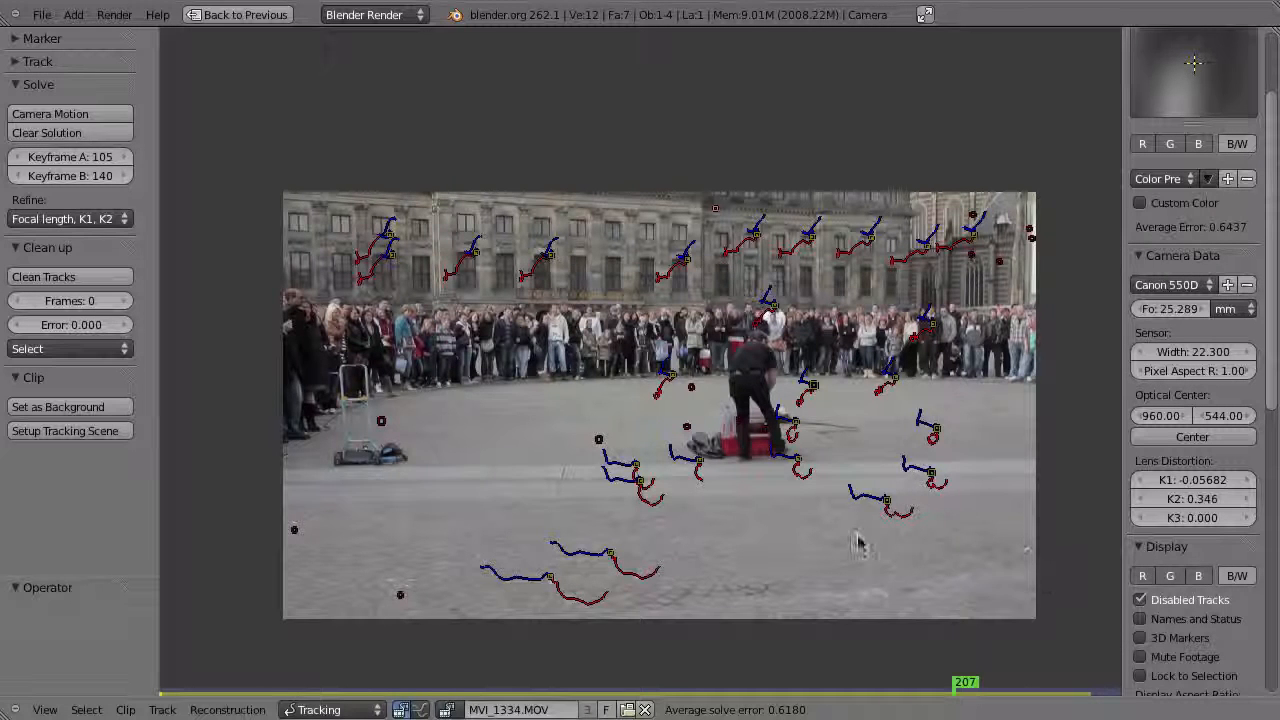
- Select the window tracks on the building facade and examine their reconstructed points from several angles in the 3D view
middle_drag(851, 520, 823, 483)
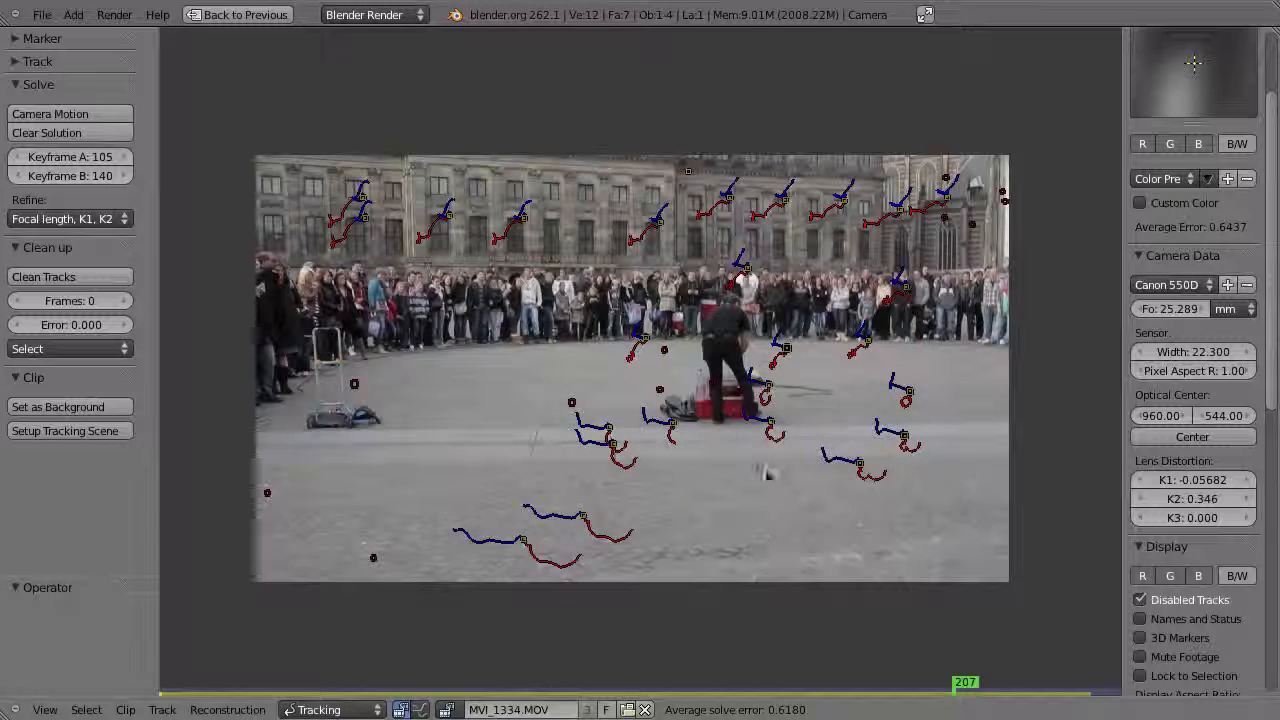
key(a)
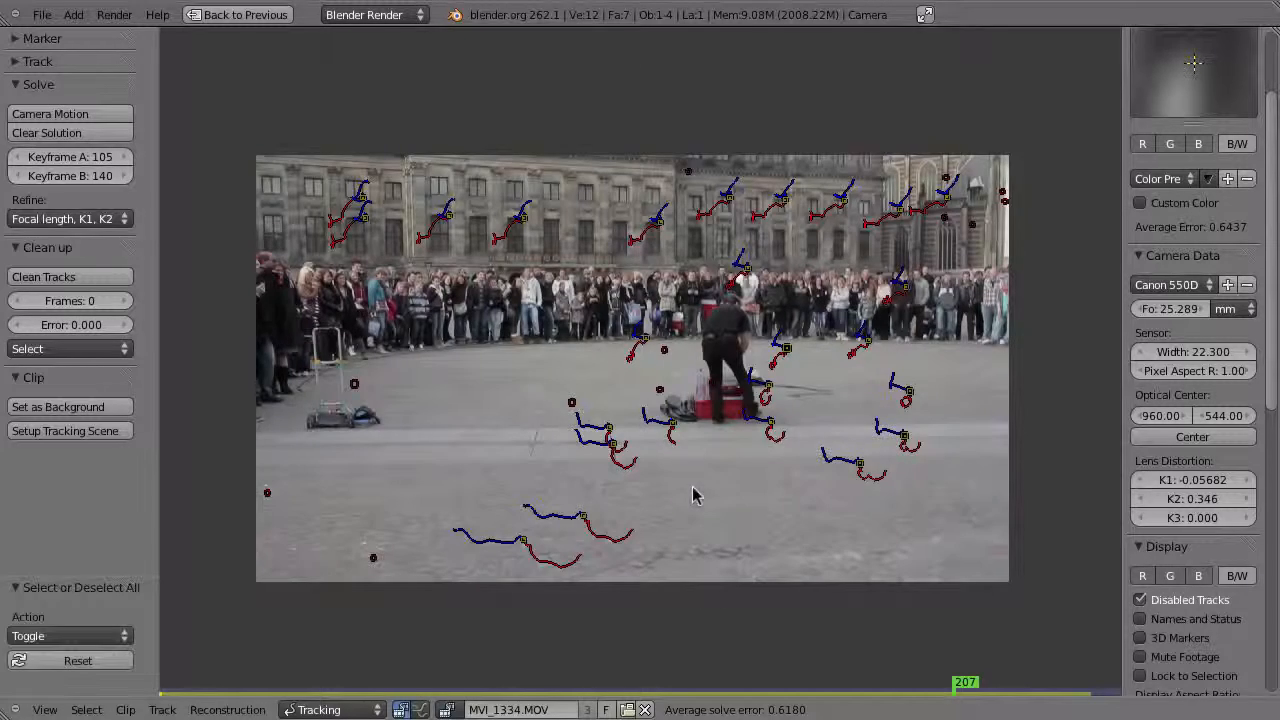
key(a)
key(ctrl+Up)
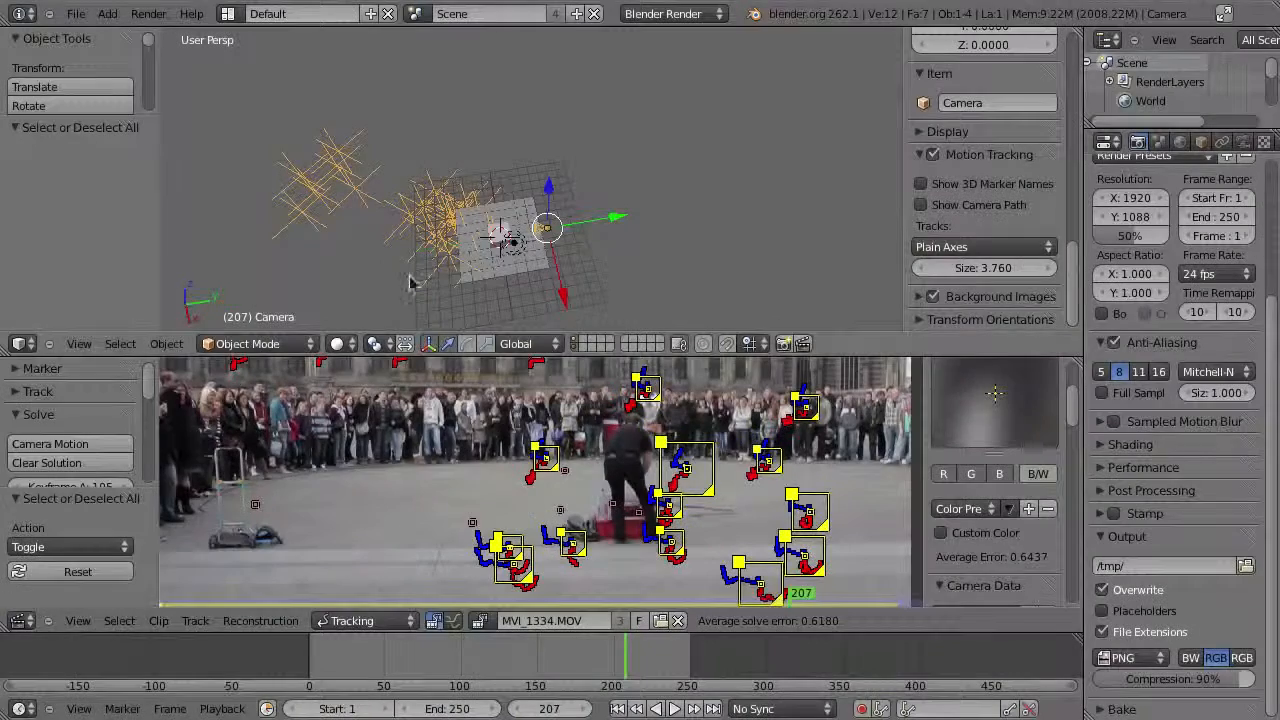
key(ctrl+Up)
middle_drag(534, 267, 550, 393)
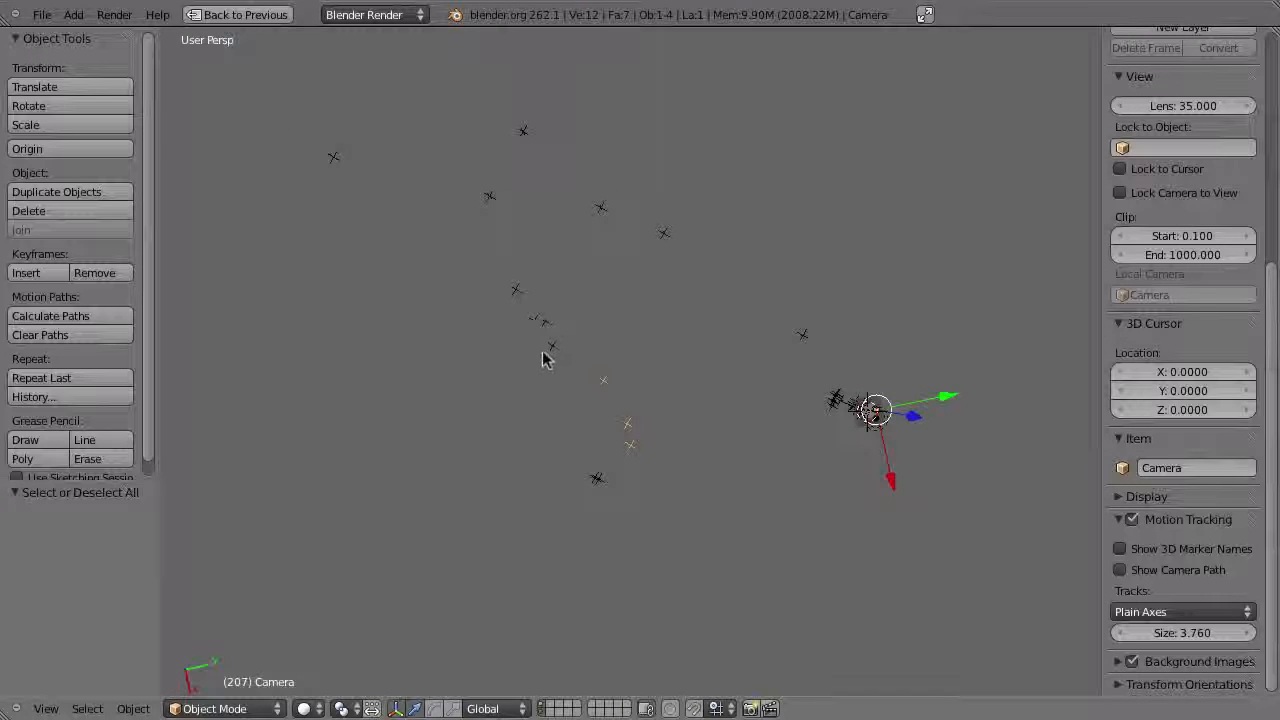
middle_drag(612, 294, 617, 337)
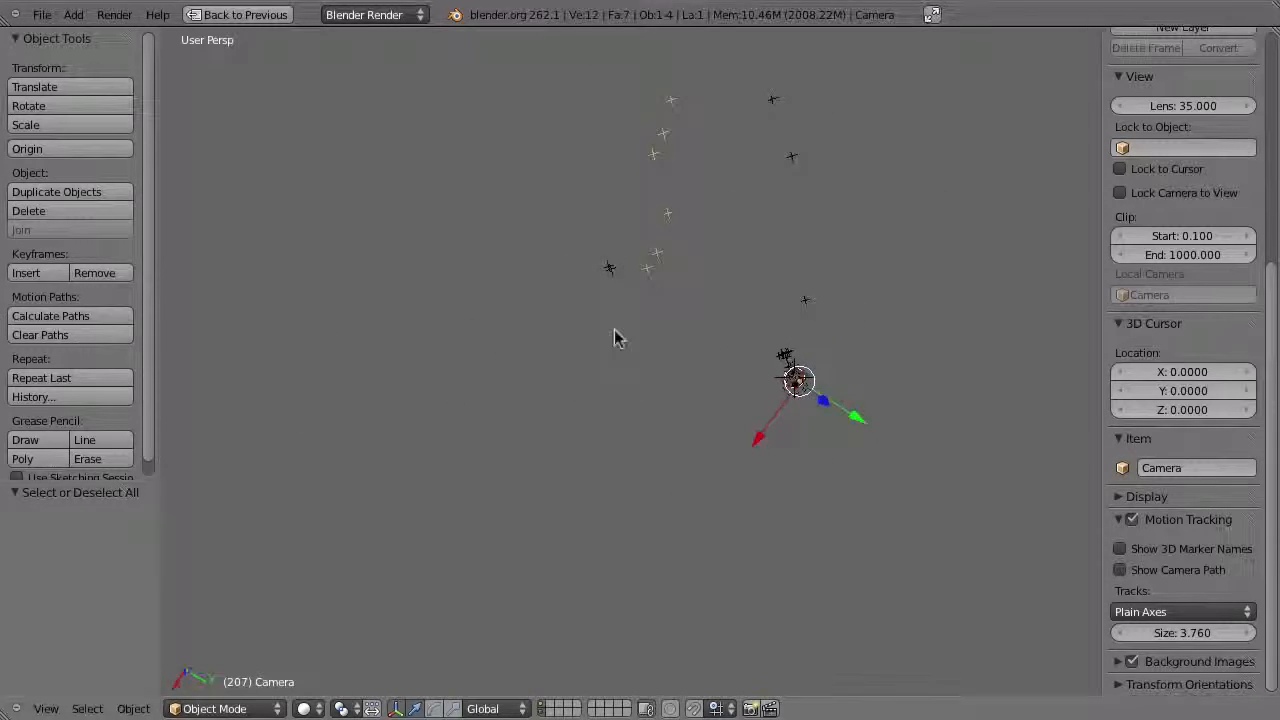
key(ctrl+Up)
scroll(678, 495, down, 3)
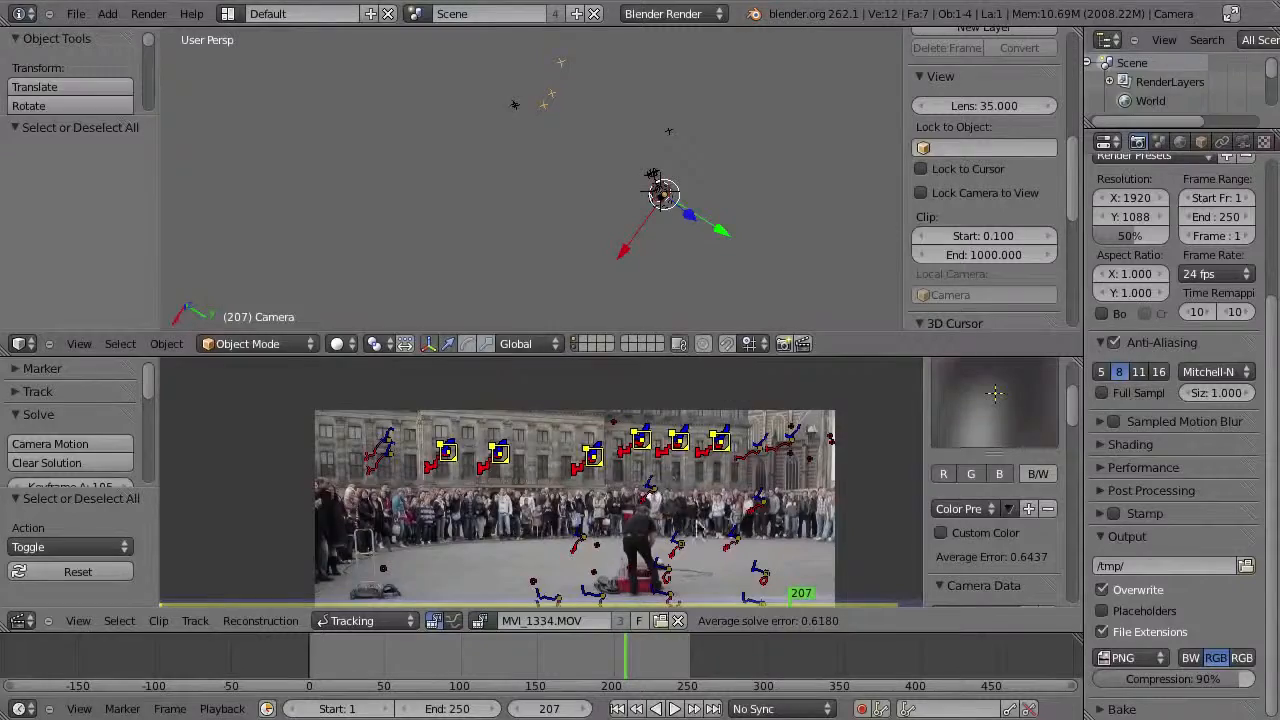
- Set the scene origin on the ground track at the performer's foot and the X axis on the ground track beside the dark bag
key(ctrl+Up)
scroll(810, 479, up, 2)
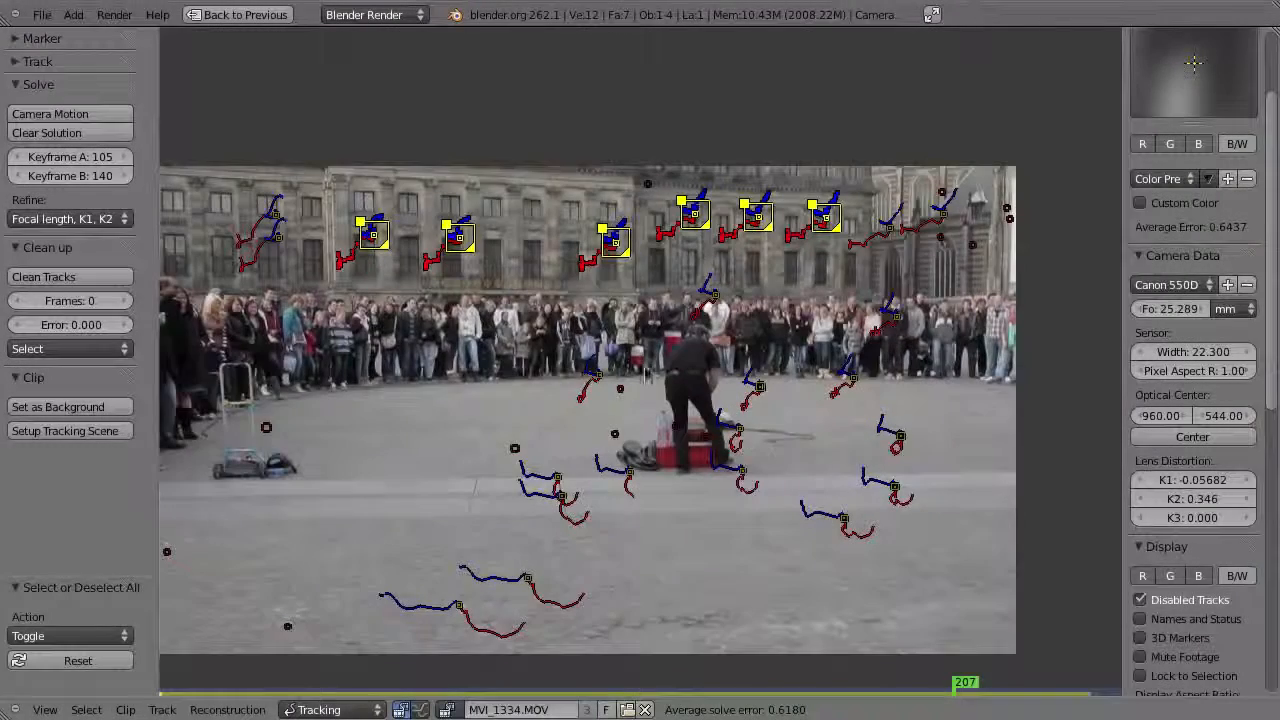
scroll(718, 497, up, 2)
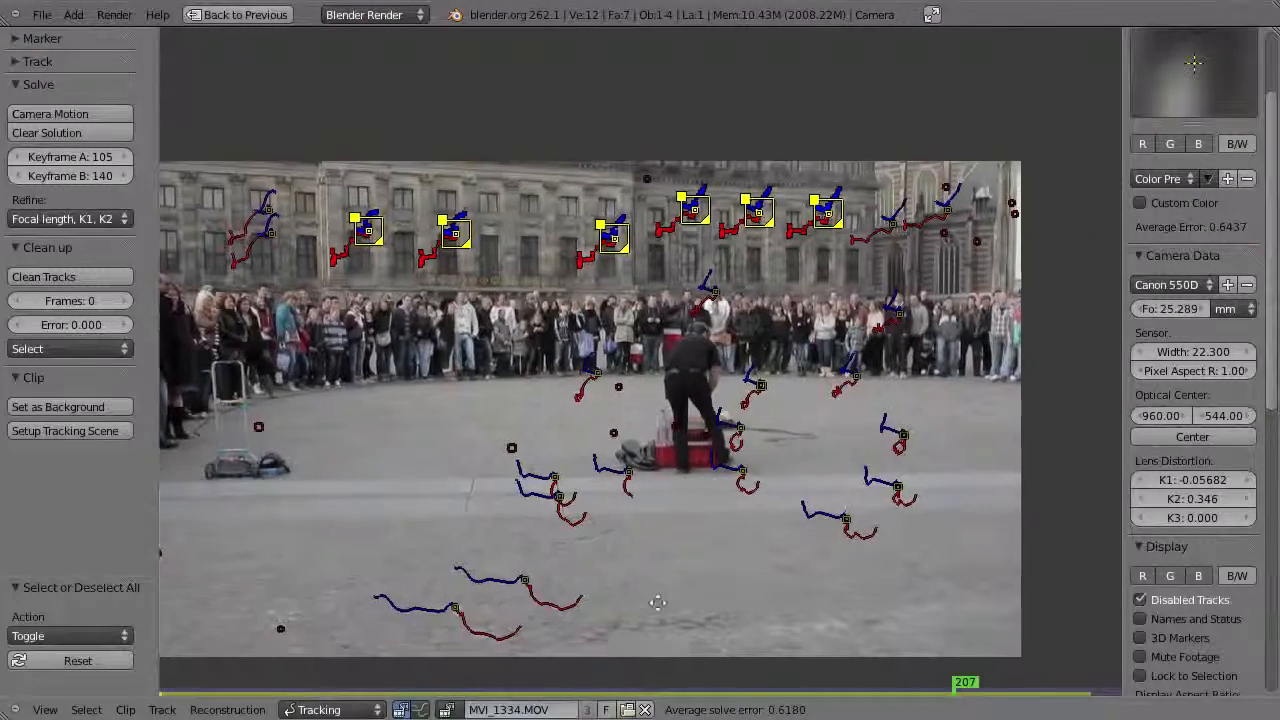
click(767, 467)
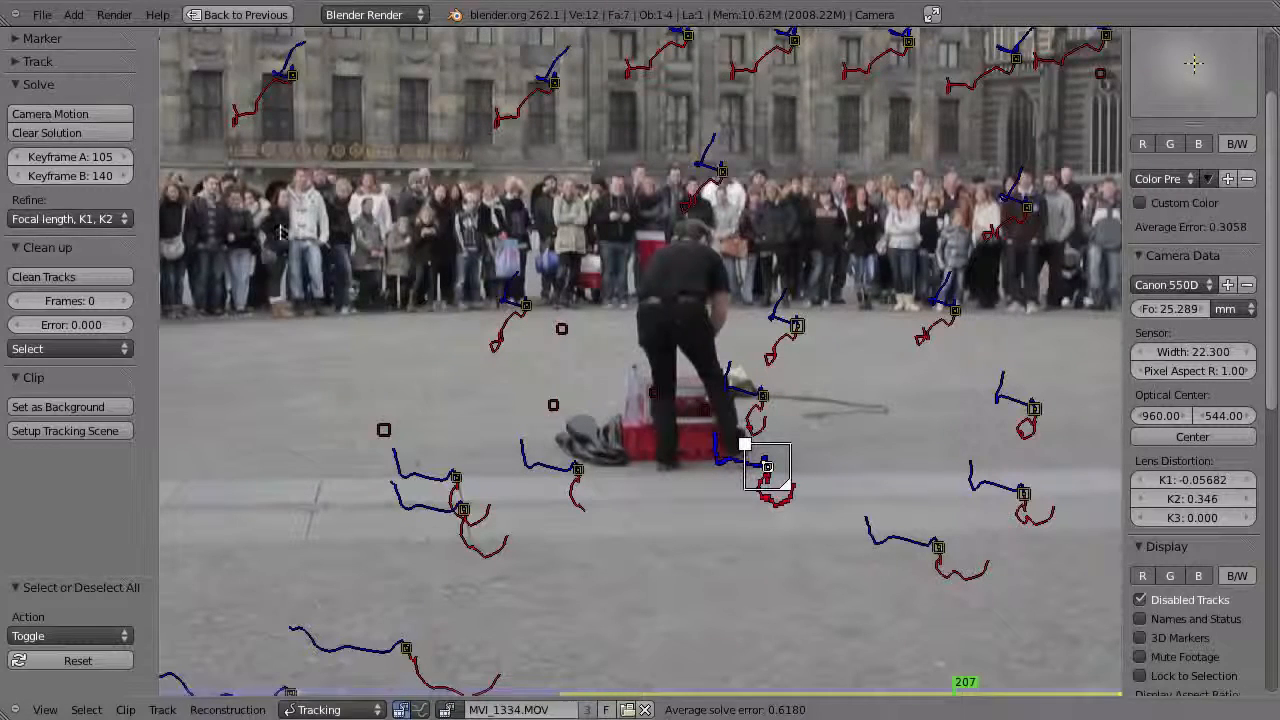
key(Tab)
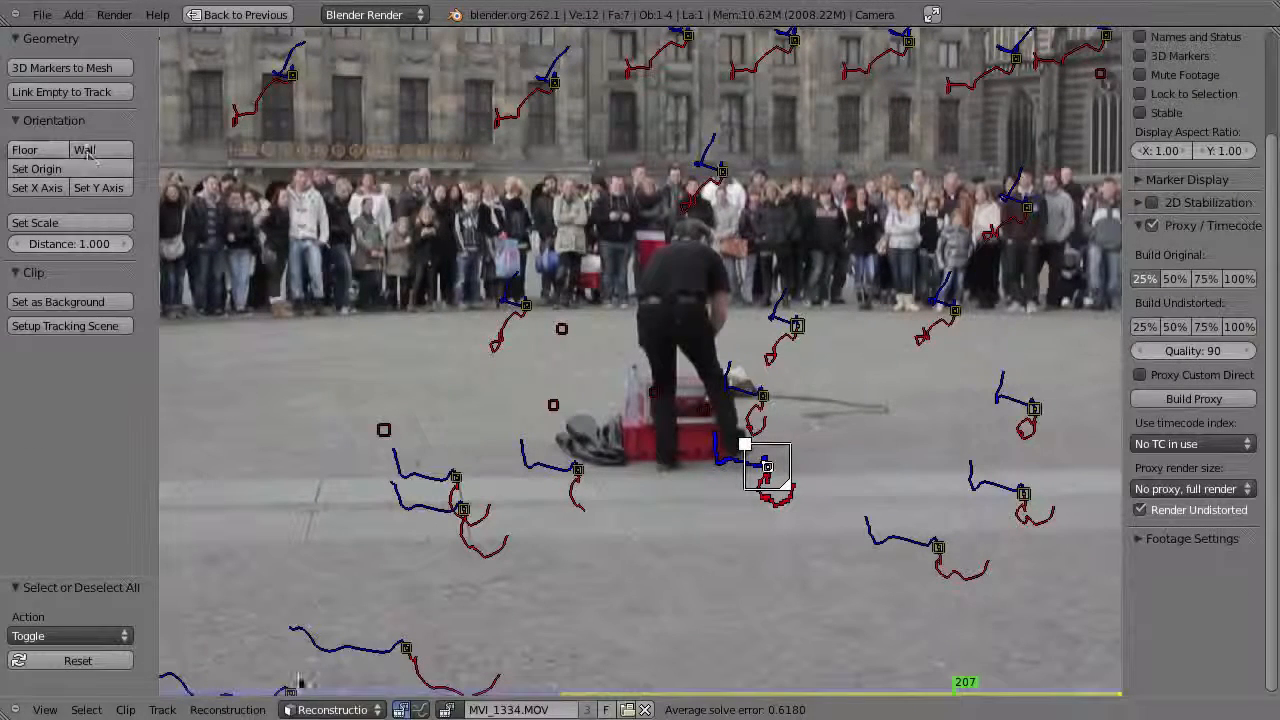
click(36, 168)
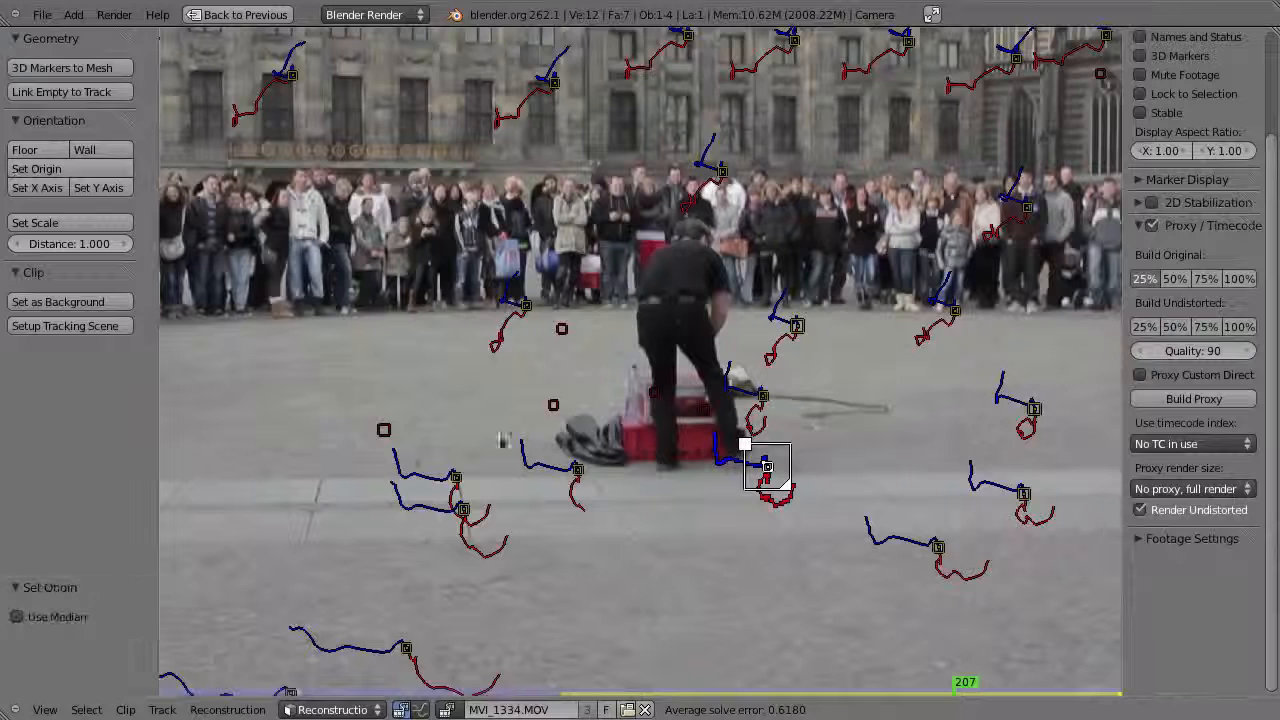
click(577, 467)
click(36, 188)
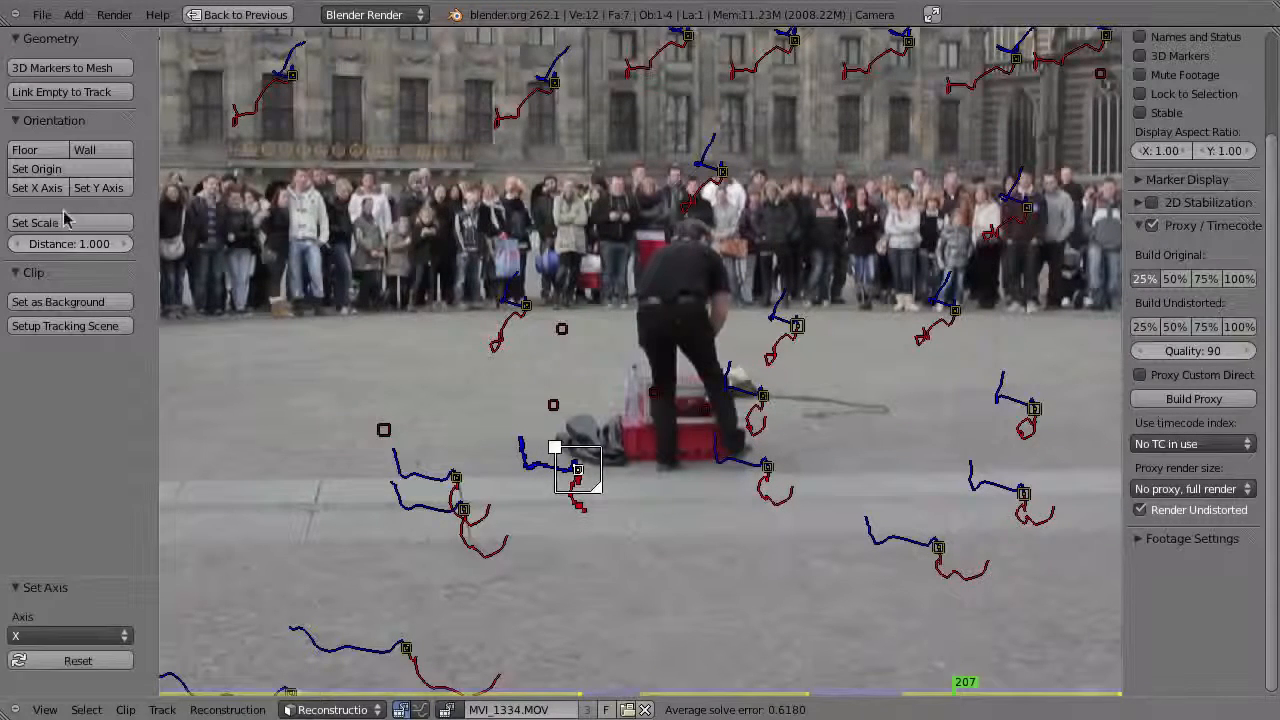
- Set the scale between those two ground tracks to a distance of 1.000 and define the floor by adding the ground track behind the performer
shift+click(767, 480)
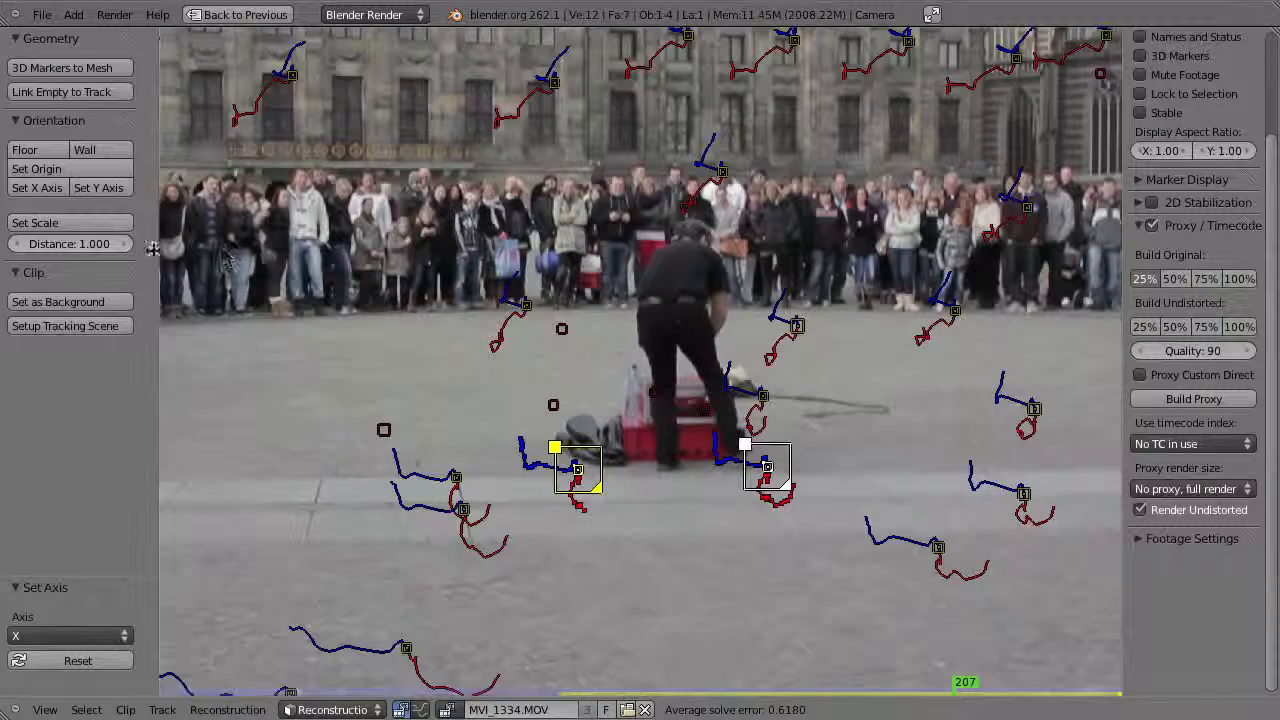
click(40, 223)
key(ctrl+Up)
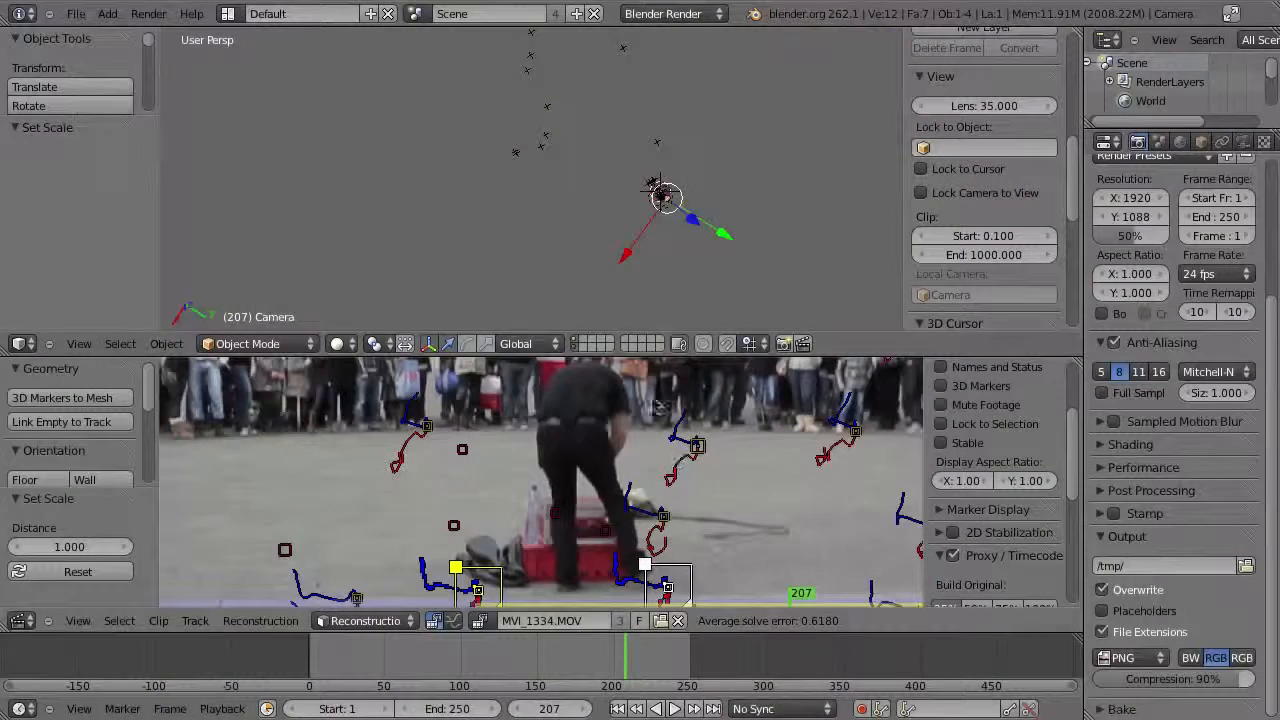
middle_drag(624, 512, 572, 431)
shift+right_click(644, 368)
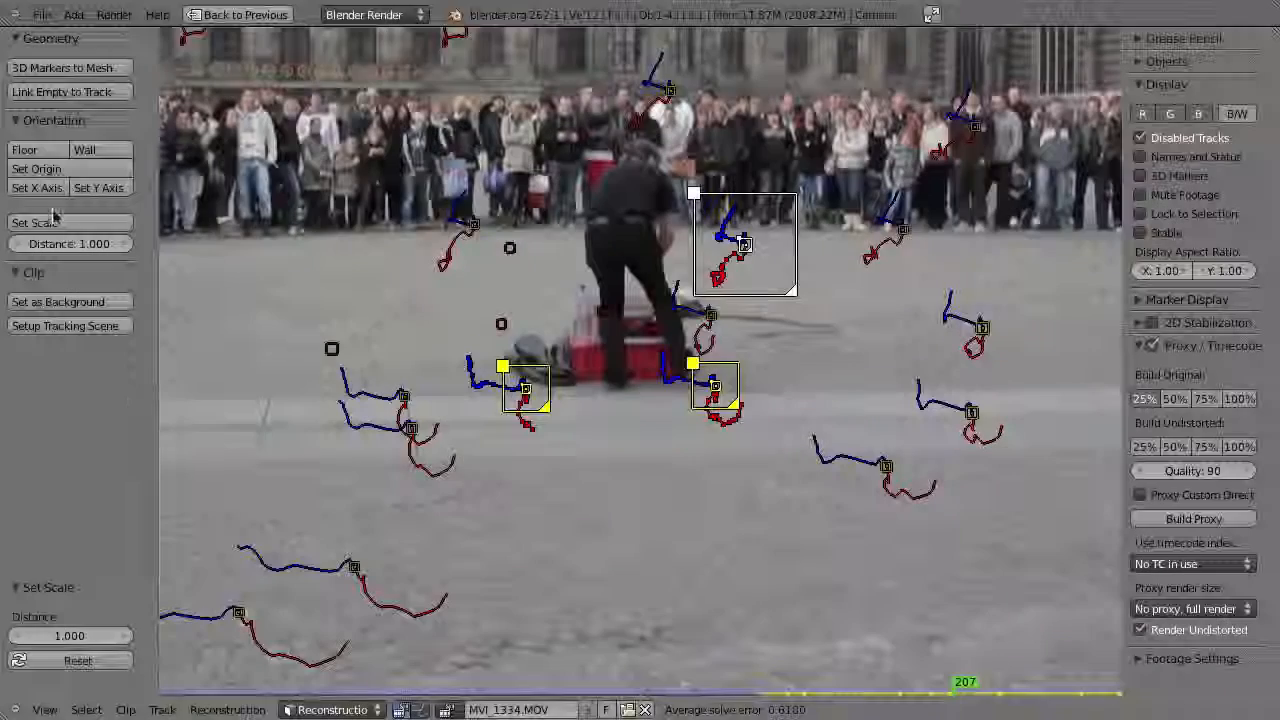
click(24, 479)
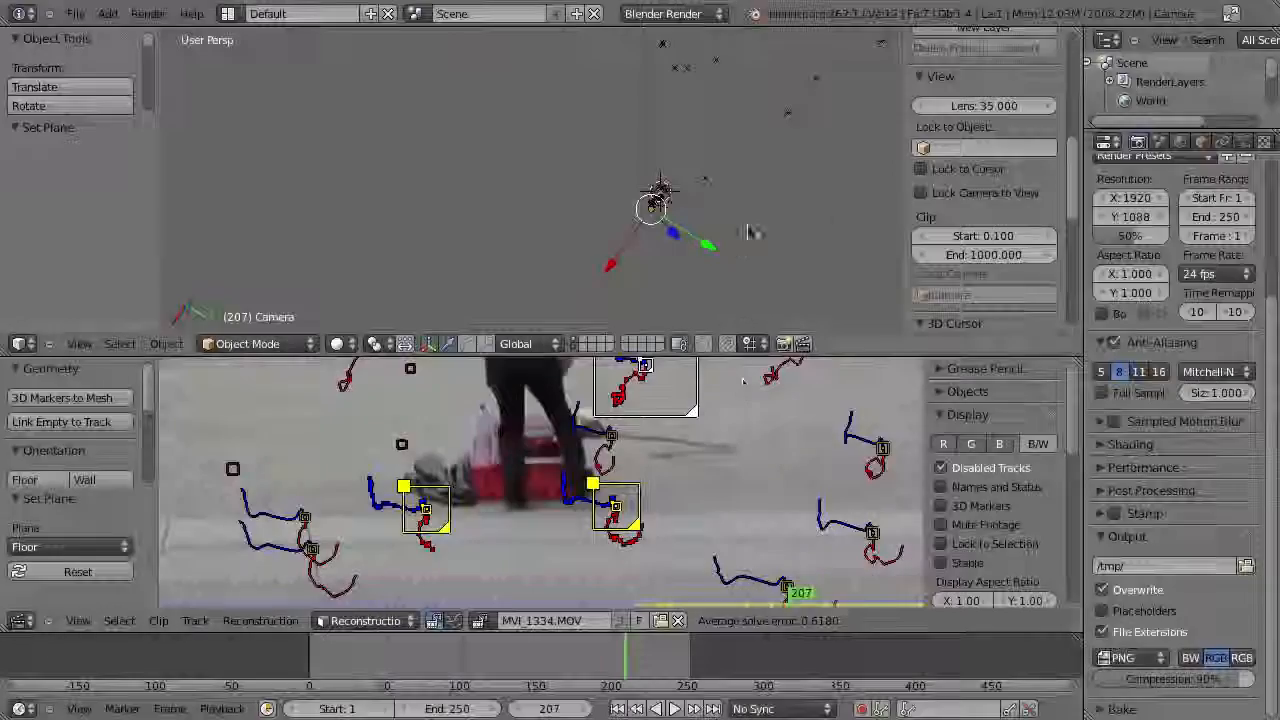
- Check the floor alignment in the 3D view, and reapply the origin at the performer's foot track and the X axis at the bag track
key(ctrl+Up)
mouse_move(689, 320)
middle_down()
mouse_move(826, 352)
mouse_move(863, 440)
mouse_move(1135, 256)
mouse_move(820, 353)
mouse_move(780, 424)
mouse_move(697, 389)
mouse_move(740, 346)
mouse_move(770, 440)
mouse_move(686, 614)
mouse_move(734, 537)
mouse_move(789, 563)
mouse_move(786, 591)
mouse_move(774, 526)
mouse_move(802, 422)
mouse_move(820, 243)
mouse_move(706, 451)
mouse_move(740, 424)
middle_up()
key(KP_1)
key(KP_Decimal)
key(ctrl+Up)
key(ctrl+Up)
key(a)
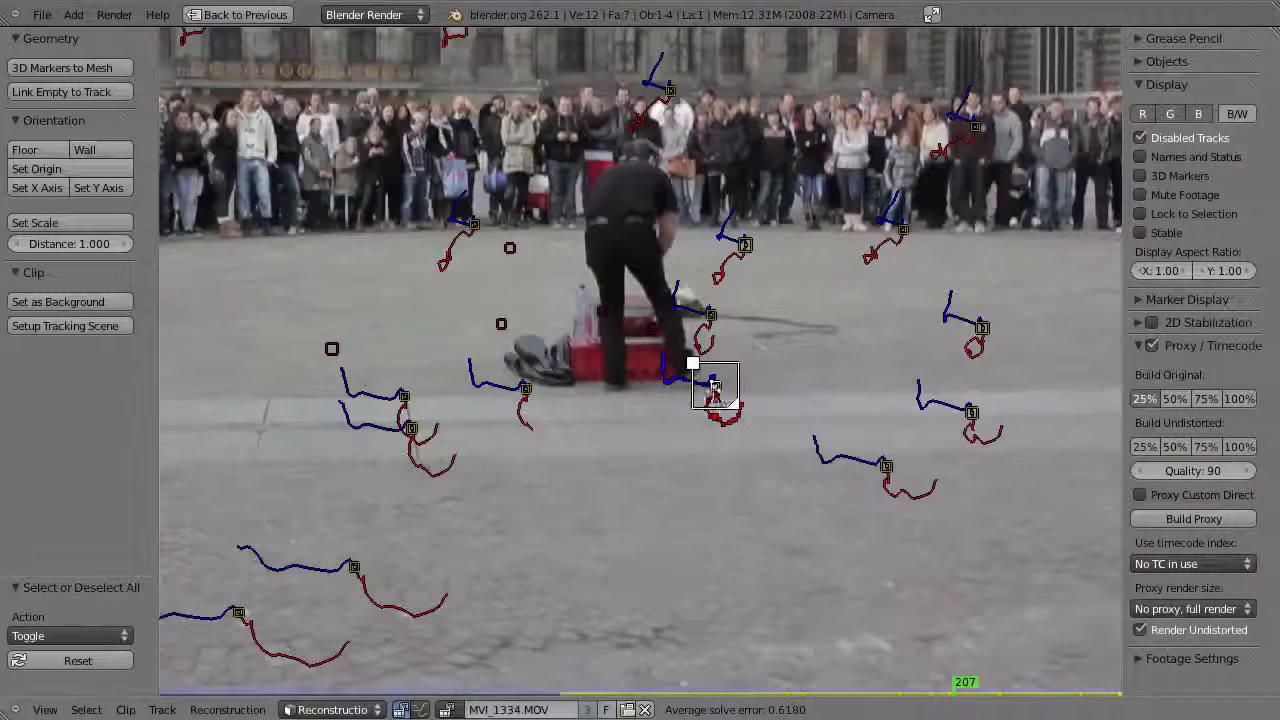
click(73, 172)
key(ctrl+Up)
mouse_move(588, 190)
middle_down()
mouse_move(657, 245)
mouse_move(473, 567)
middle_up()
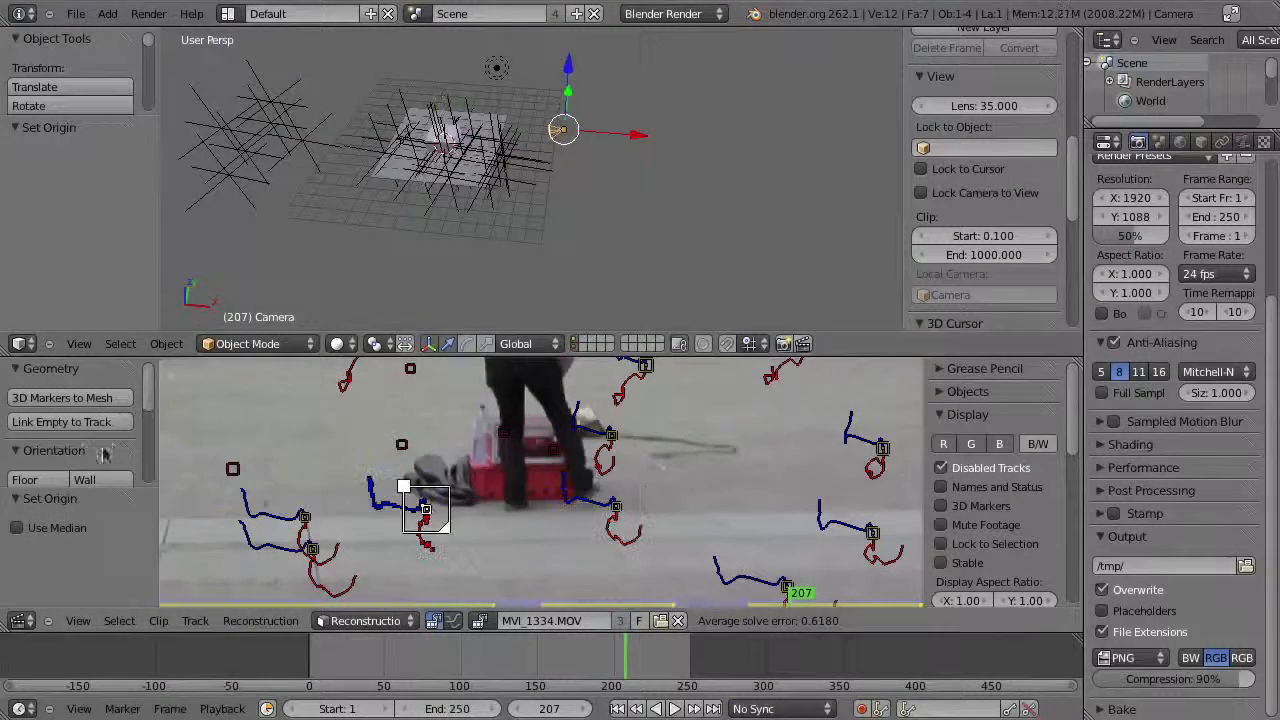
key(ctrl+Up)
click(38, 188)
- Show the tracking scene through the camera in wireframe over the background footage
key(ctrl+Up)
middle_drag(600, 230, 590, 65)
key(KP_0)
key(ctrl+Up)
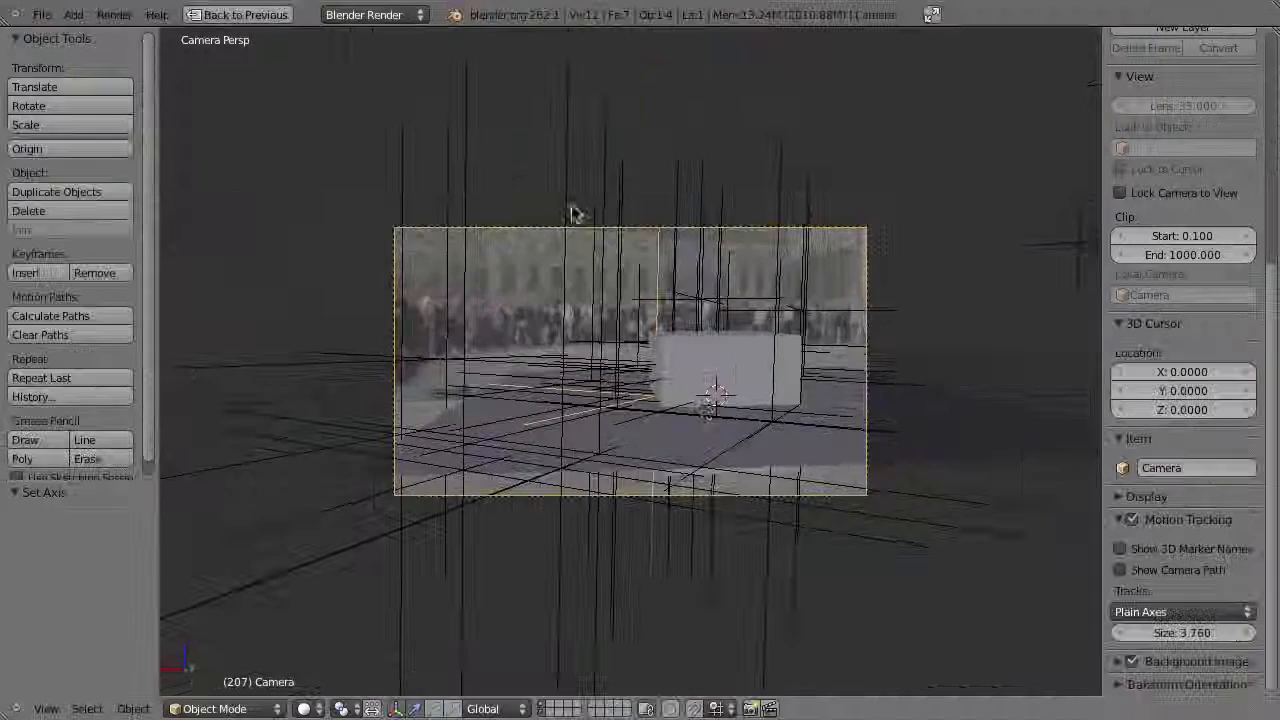
key(z)
shift+middle_drag(802, 430, 748, 404)
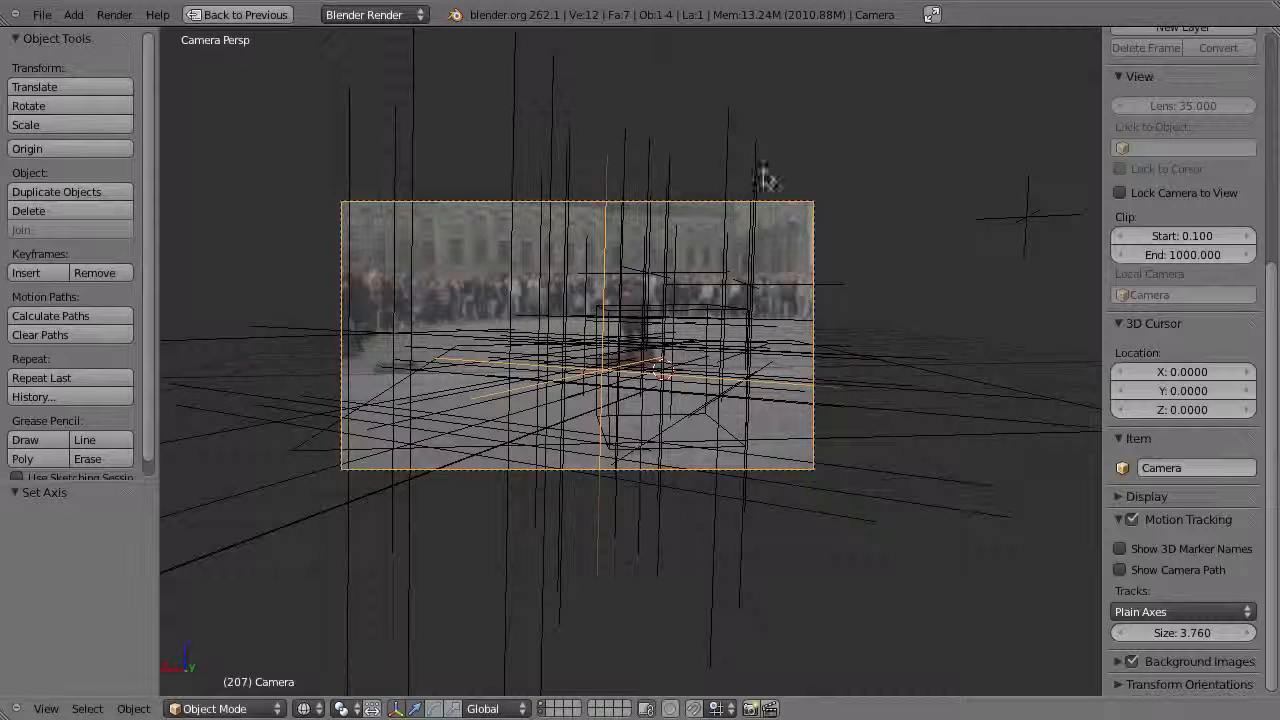
- Reduce the display size of the motion tracking markers to 0.236 and play the animation through the camera
mouse_move(1190, 631)
mouse_down()
mouse_move(1169, 634)
mouse_move(1238, 643)
mouse_up()
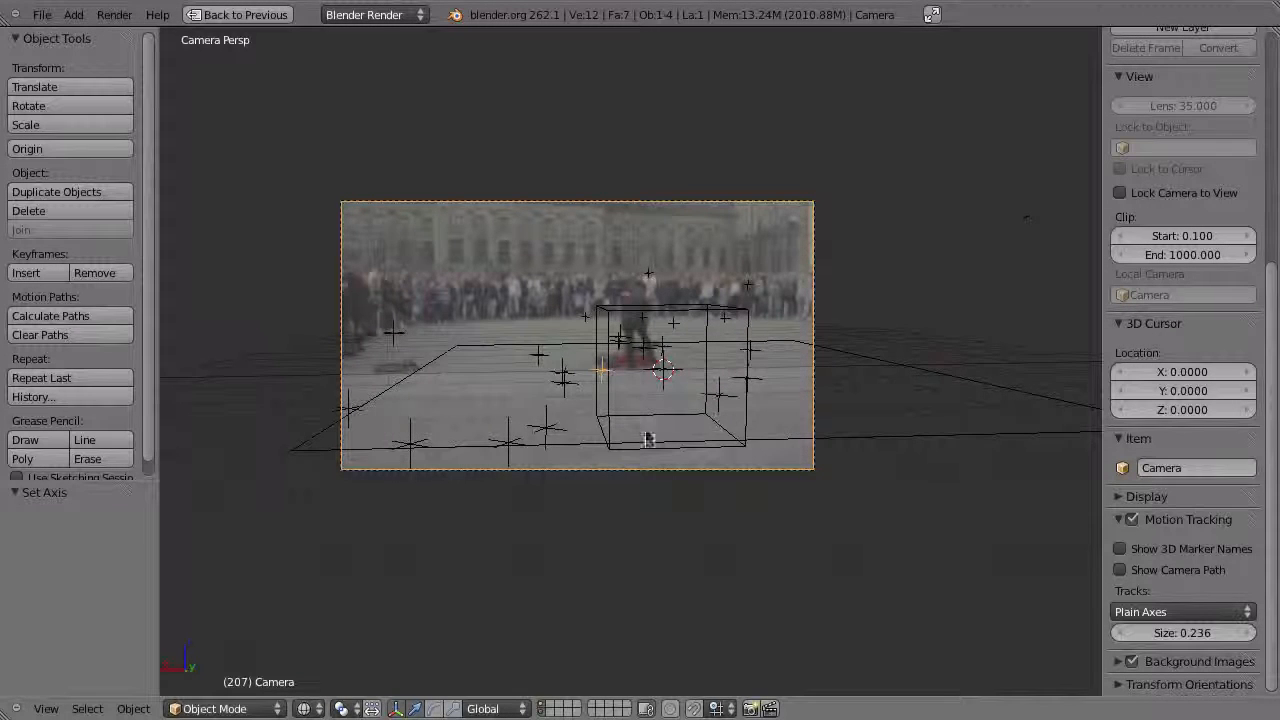
scroll(645, 460, up, 2)
scroll(645, 480, up, 1)
key(alt+a)
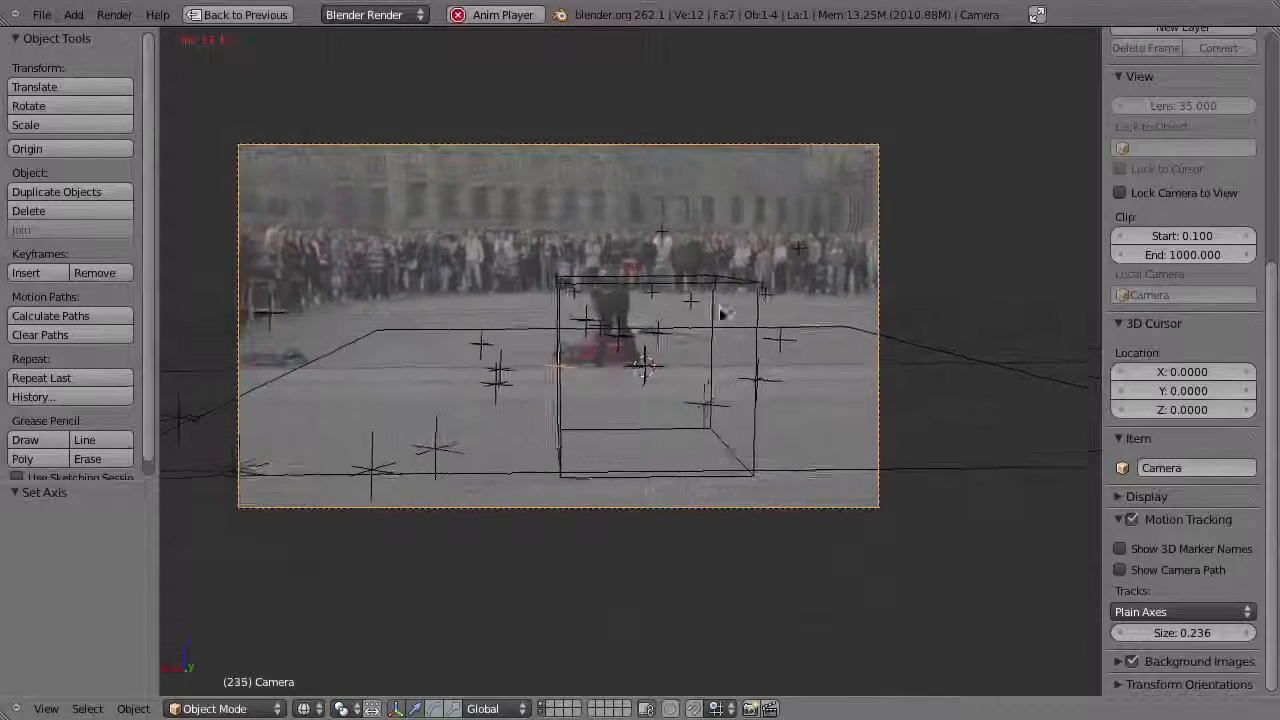
- Raise the test cube's mesh along the Z axis in Edit Mode so that its base rests on the floor
scroll(600, 430, up, 2)
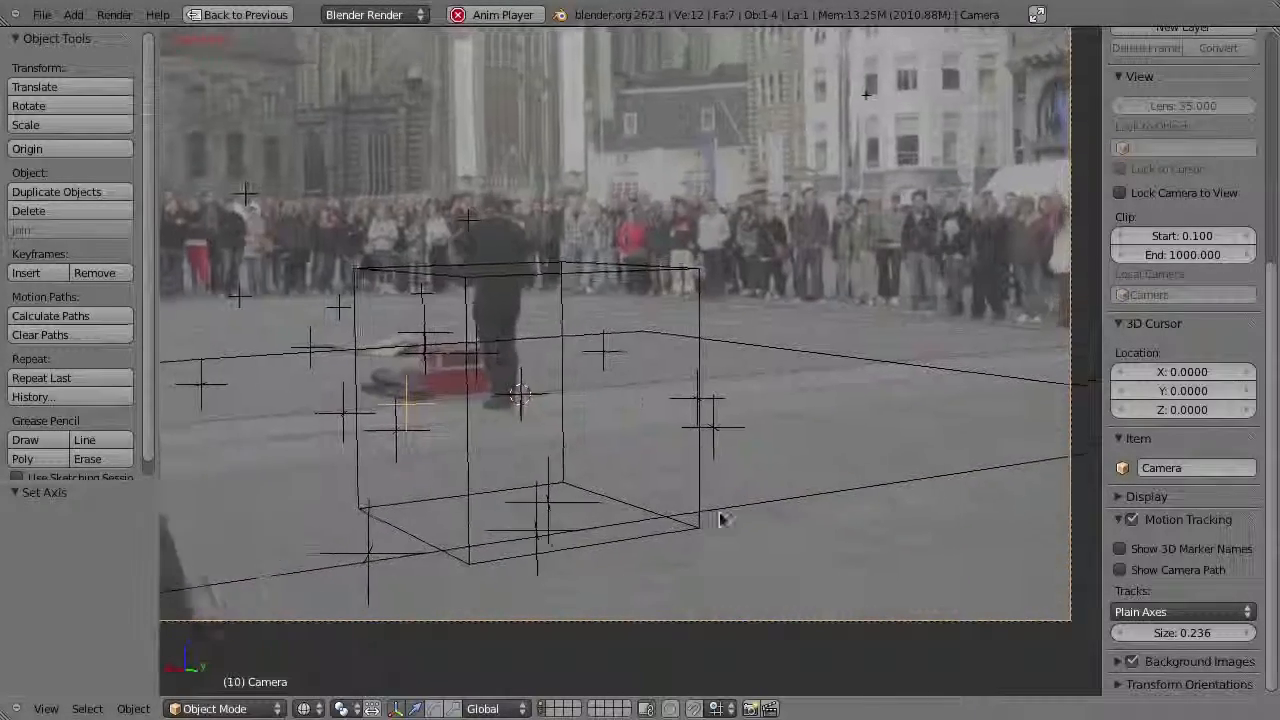
right_click(716, 515)
key(Tab)
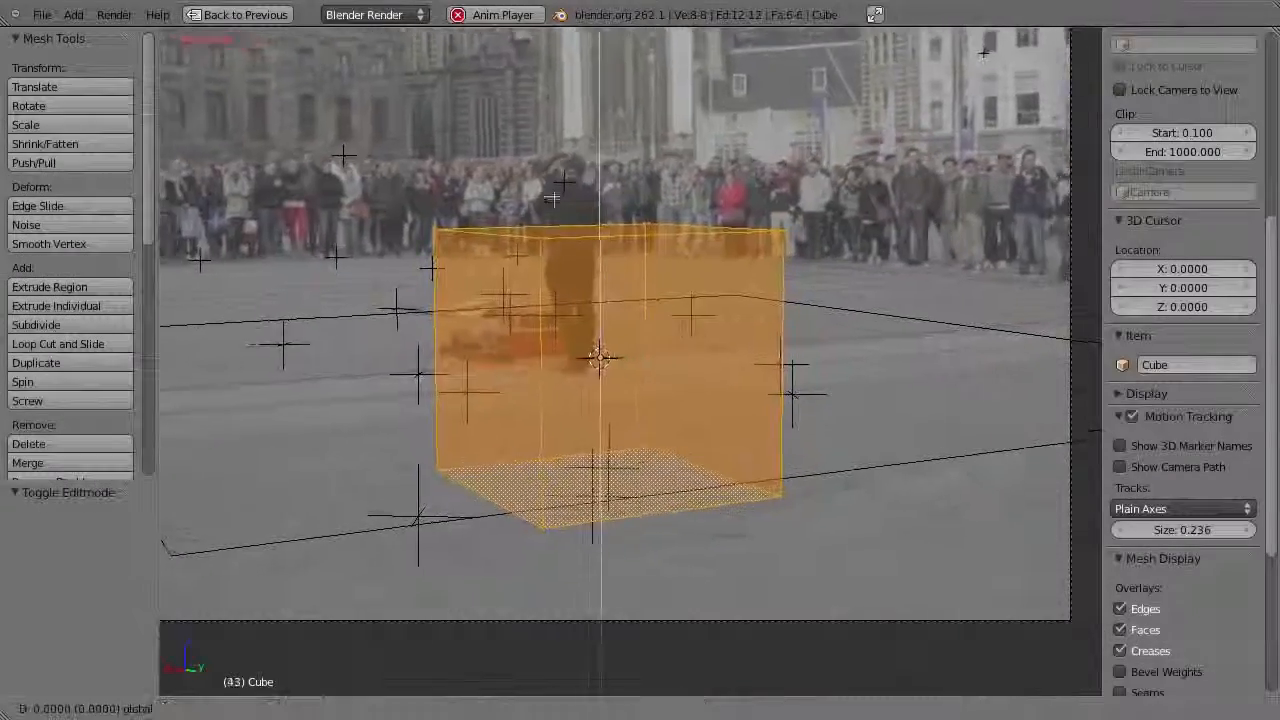
key(Tab)
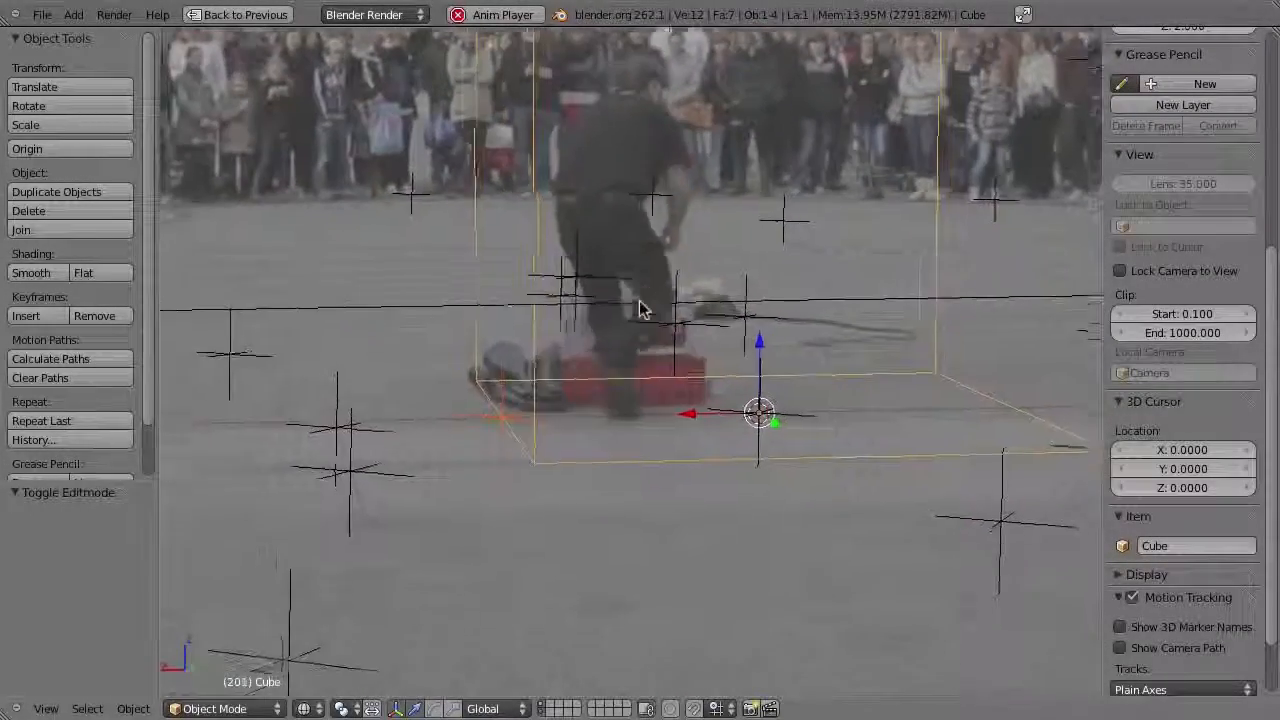
- Stop the playback and examine the cube, floor plane and track markers from several angles outside the camera view
key(alt+a)
scroll(640, 443, down, 4)
mouse_move(748, 316)
shift+middle_down()
mouse_move(726, 371)
mouse_move(732, 328)
shift+middle_up()
middle_drag(692, 447, 723, 508)
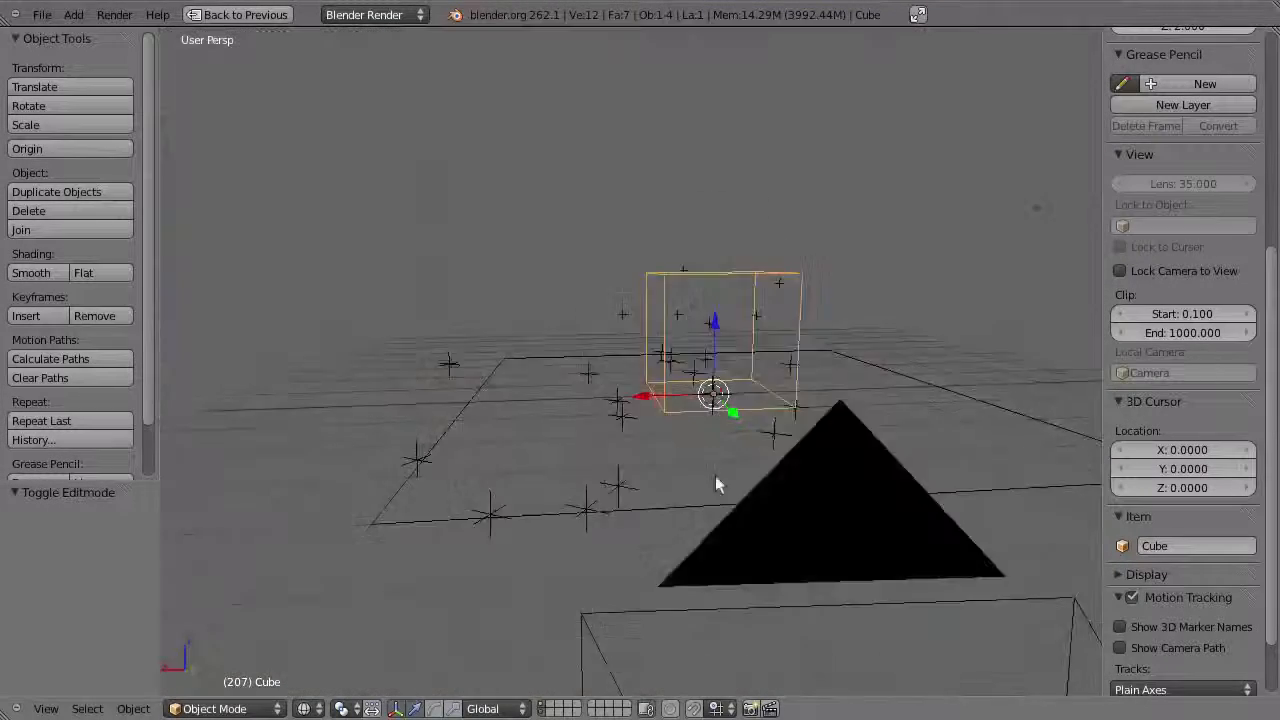
scroll(712, 470, down, 10)
middle_drag(694, 403, 766, 446)
scroll(765, 508, up, 8)
middle_drag(723, 568, 729, 537)
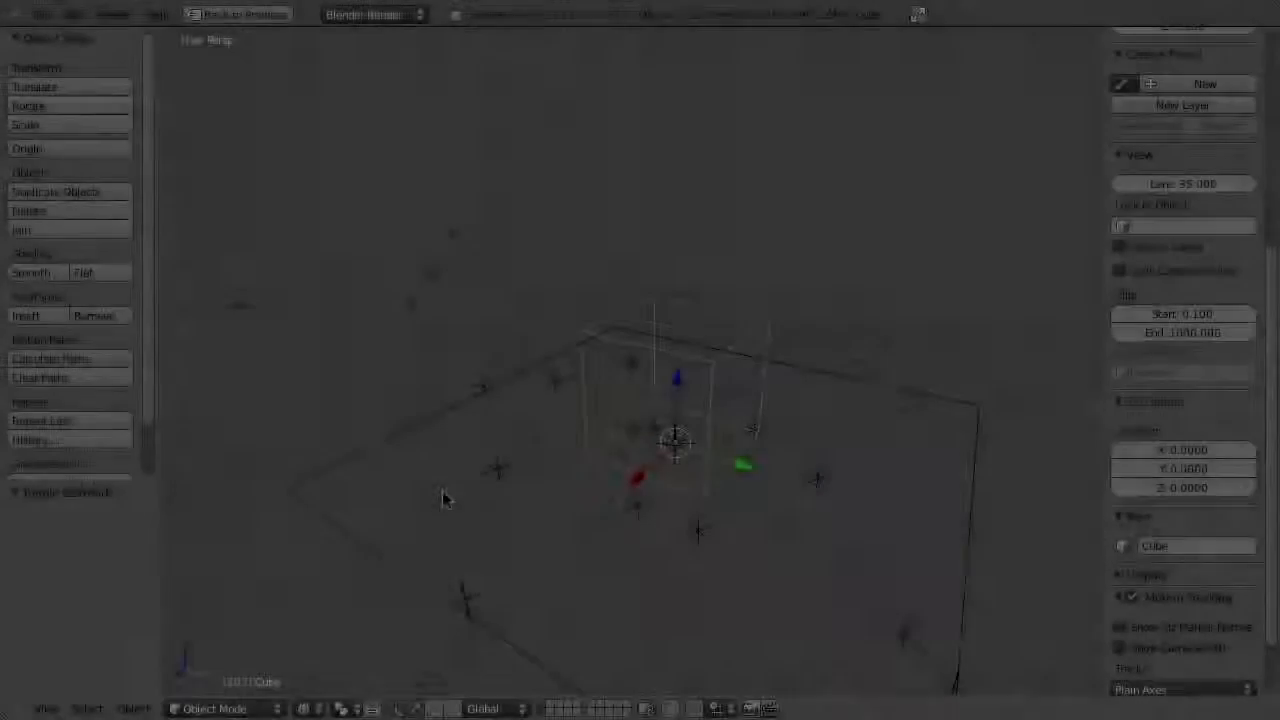
- Play the animation through the camera and move the cube toward the performer's bag to test how it sticks to the ground
key(alt+a)
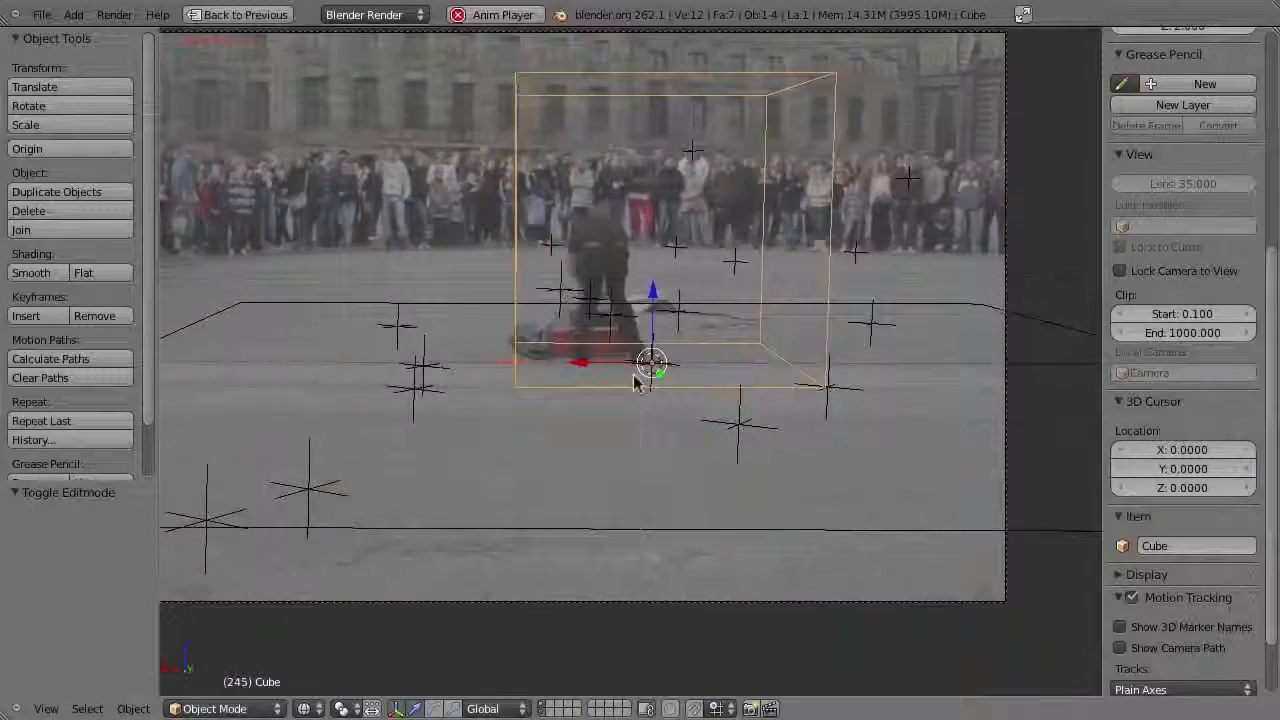
click(462, 412)
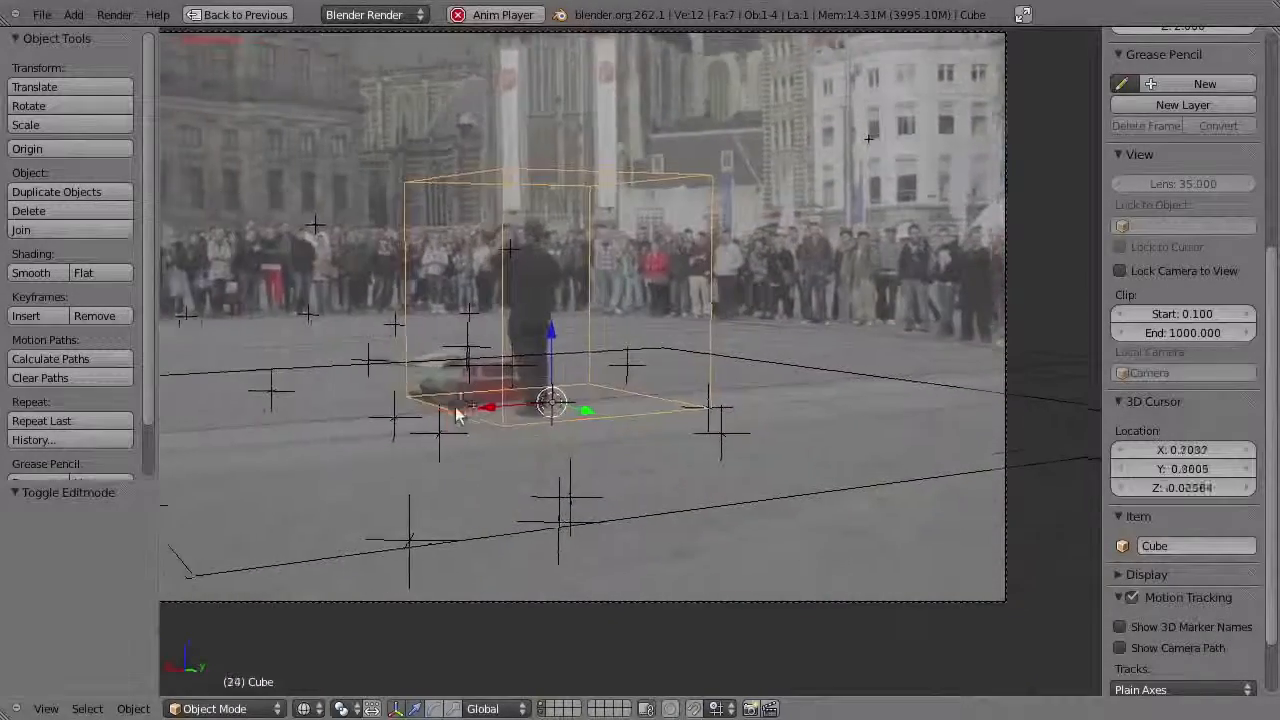
mouse_move(500, 385)
mouse_down()
mouse_move(457, 386)
mouse_move(451, 372)
mouse_up()
drag(621, 382, 602, 368)
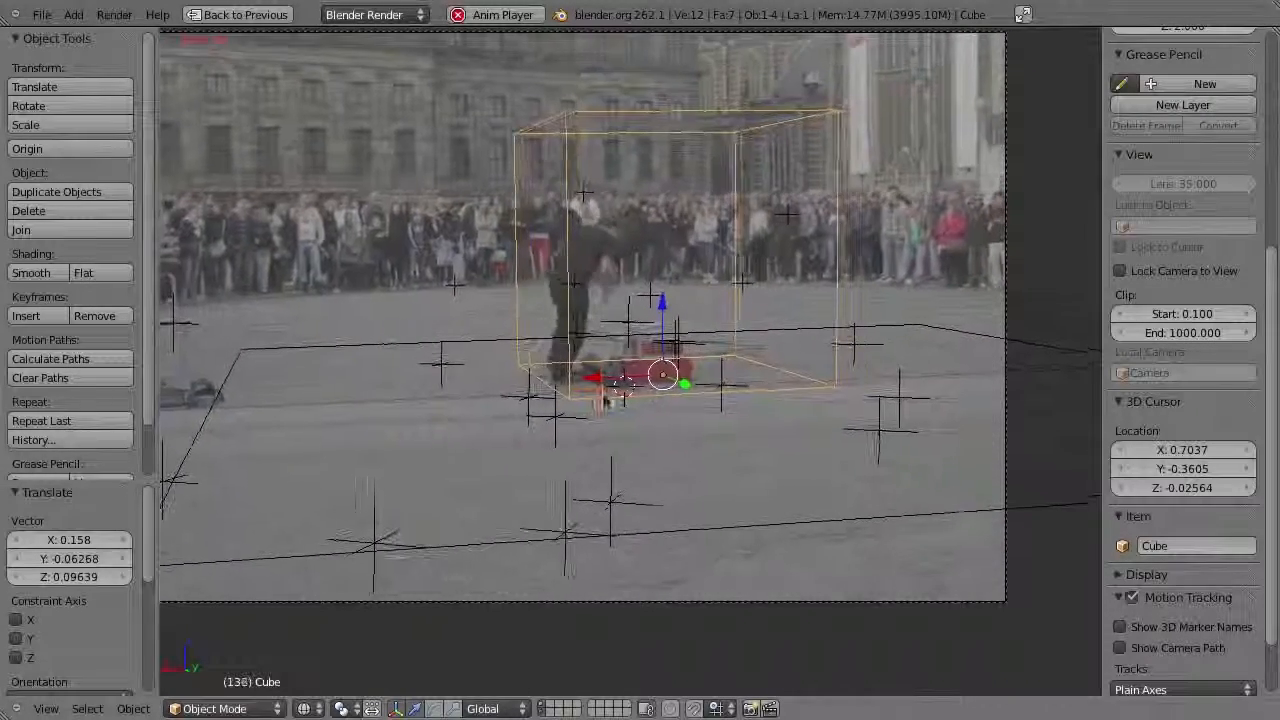
key(Escape)
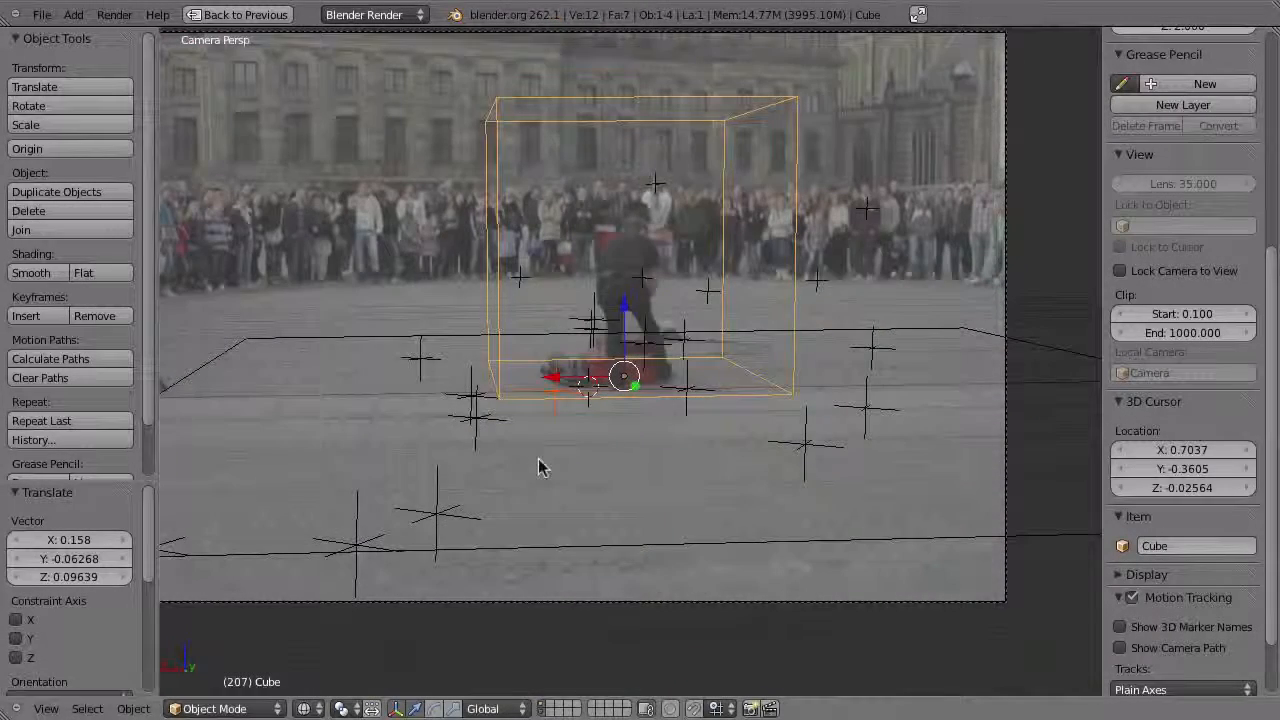
- Delete the test cube from the tracking scene
shift+middle_drag(492, 433, 506, 431)
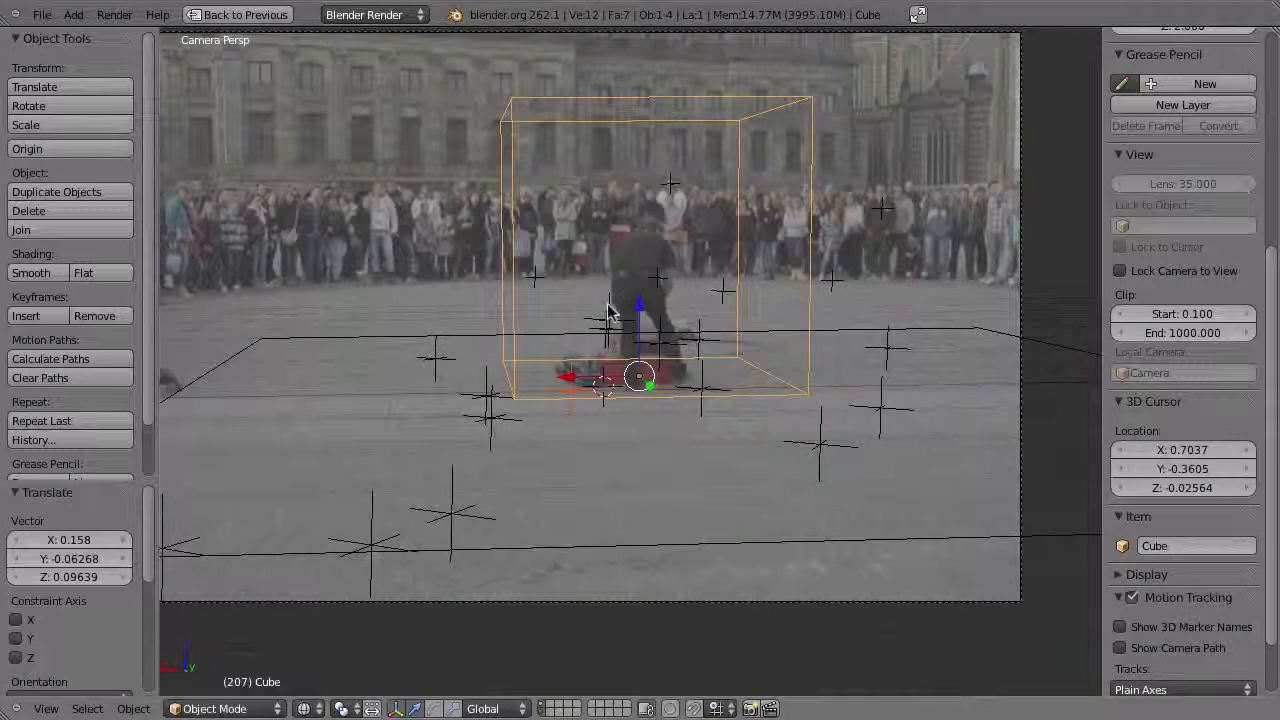
shift+middle_drag(598, 368, 588, 391)
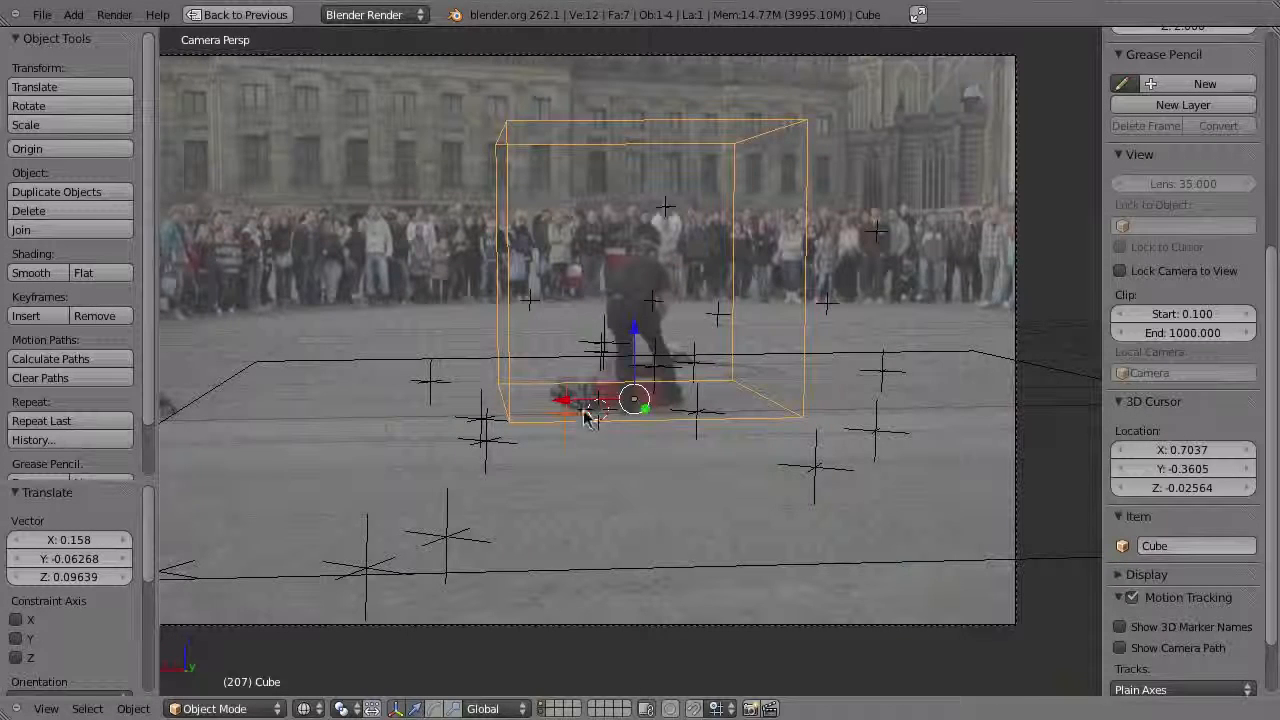
key(x)
click(568, 414)
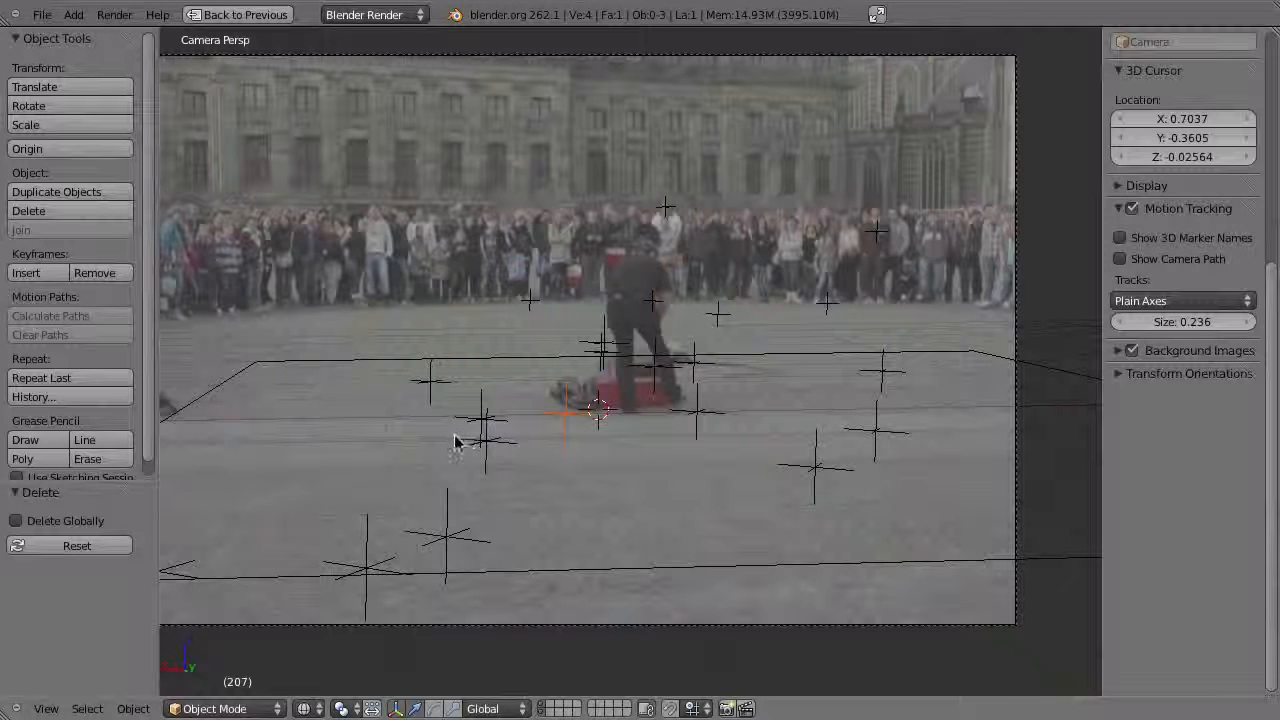
- Link the Rabbit group from lib/rabbit_rope_skipping__grouped.blend into the scene
click(42, 14)
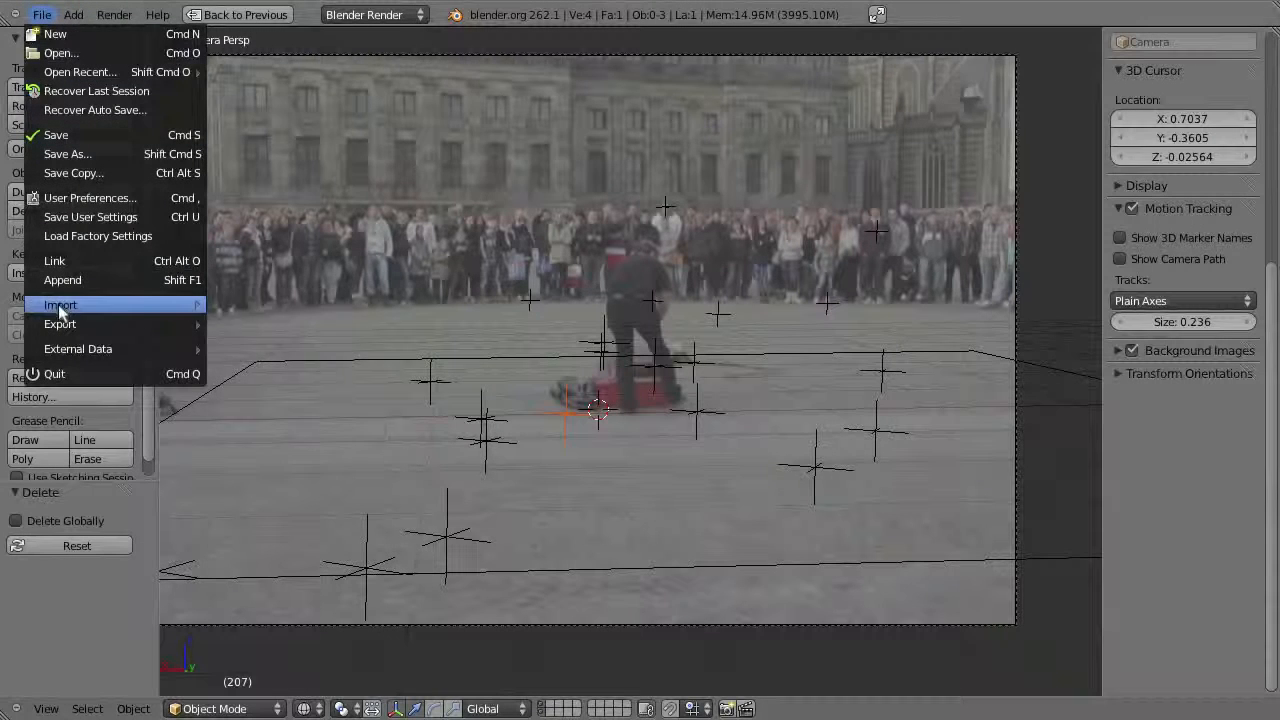
mouse_move(70, 310)
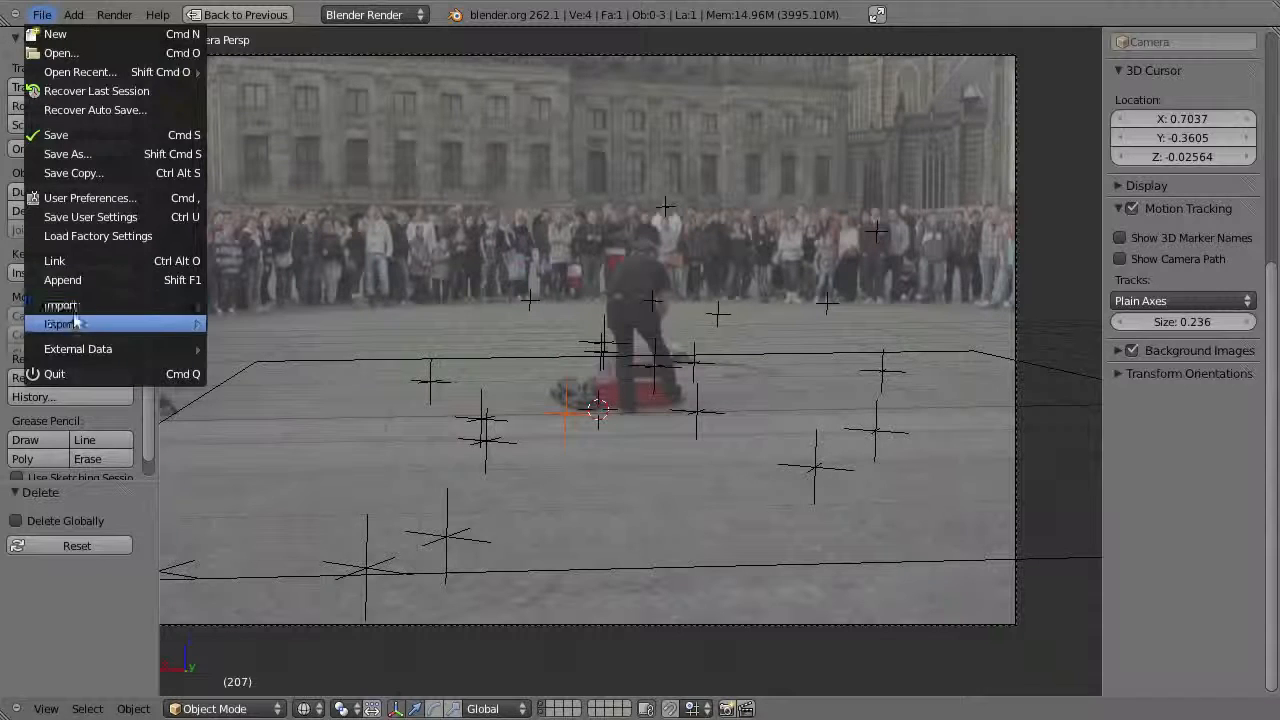
click(86, 268)
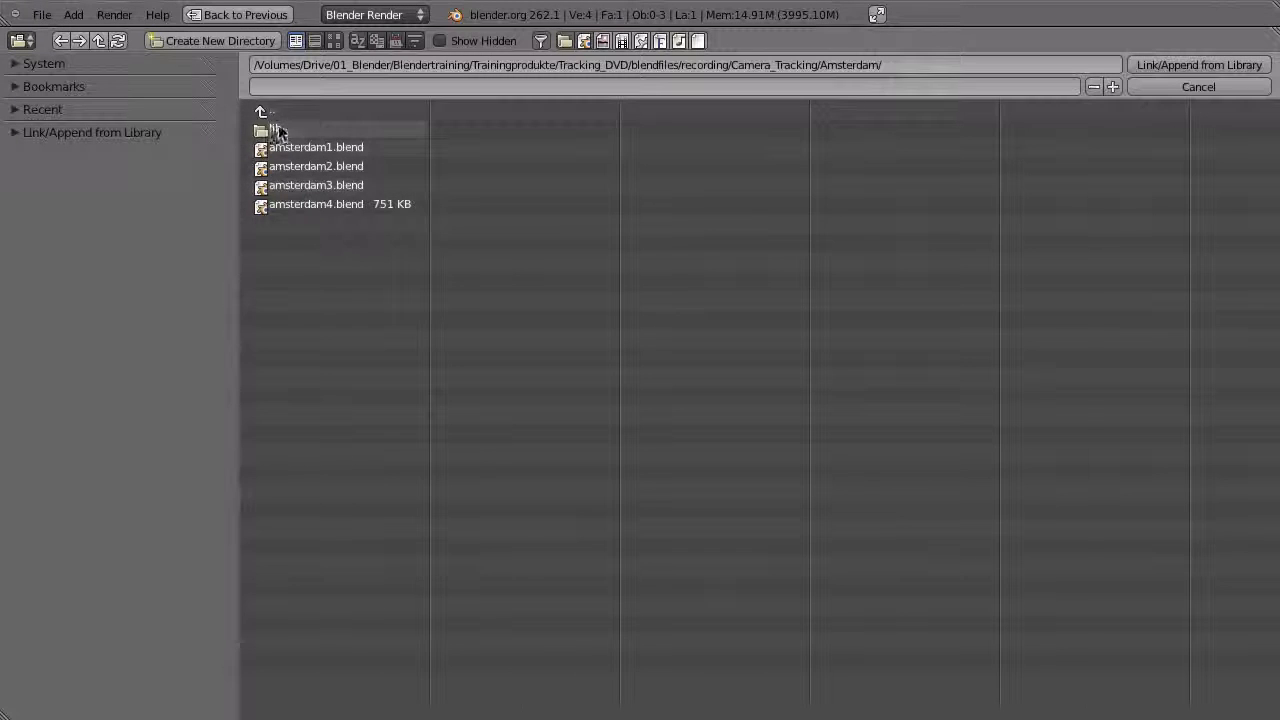
click(280, 132)
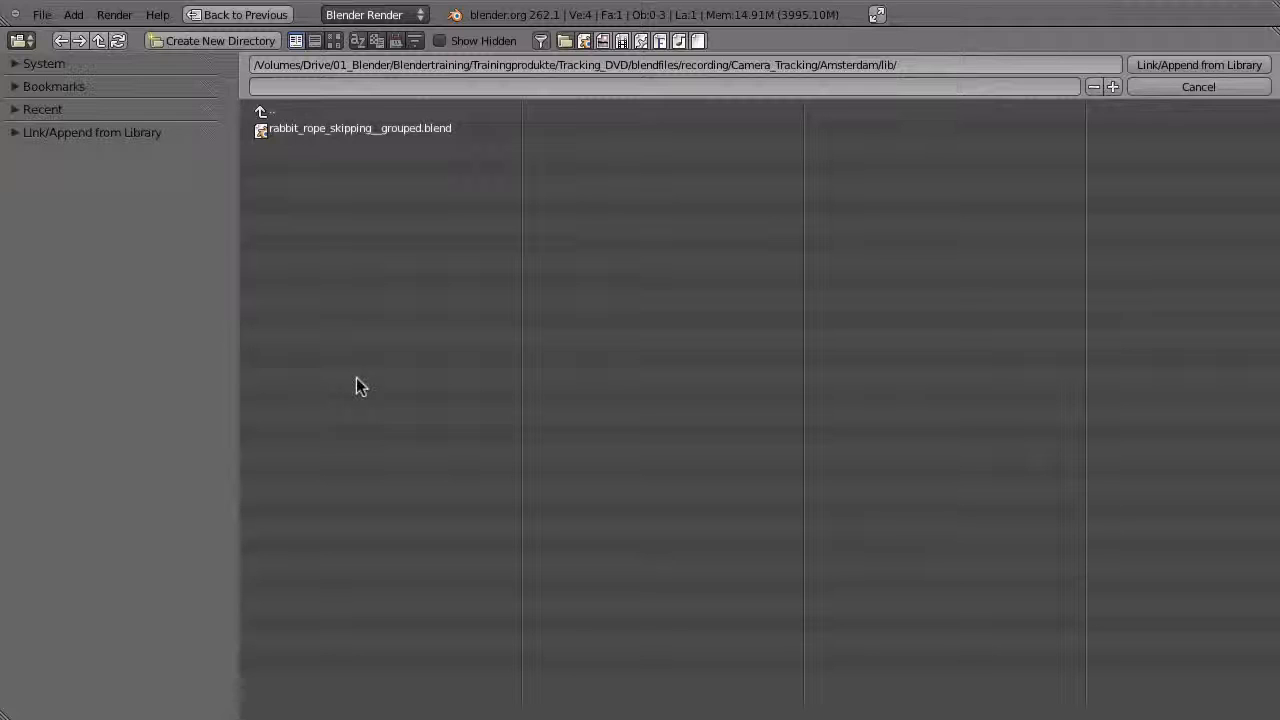
click(312, 133)
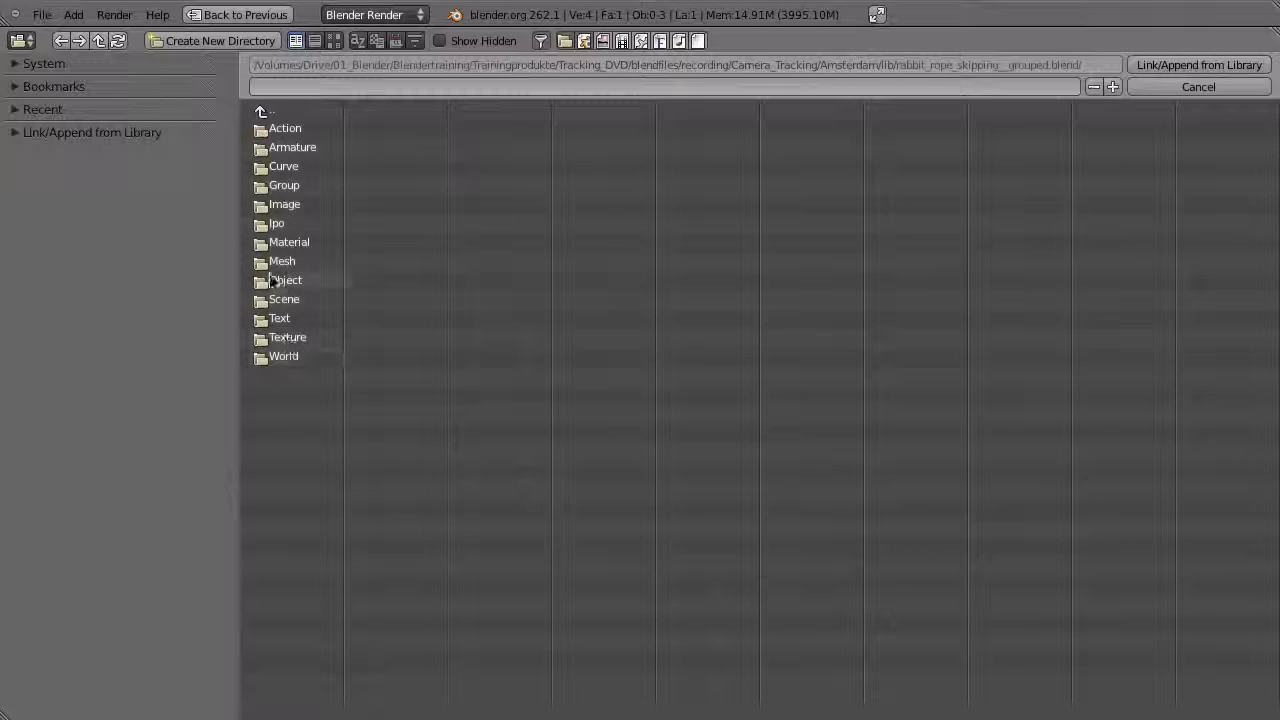
click(278, 188)
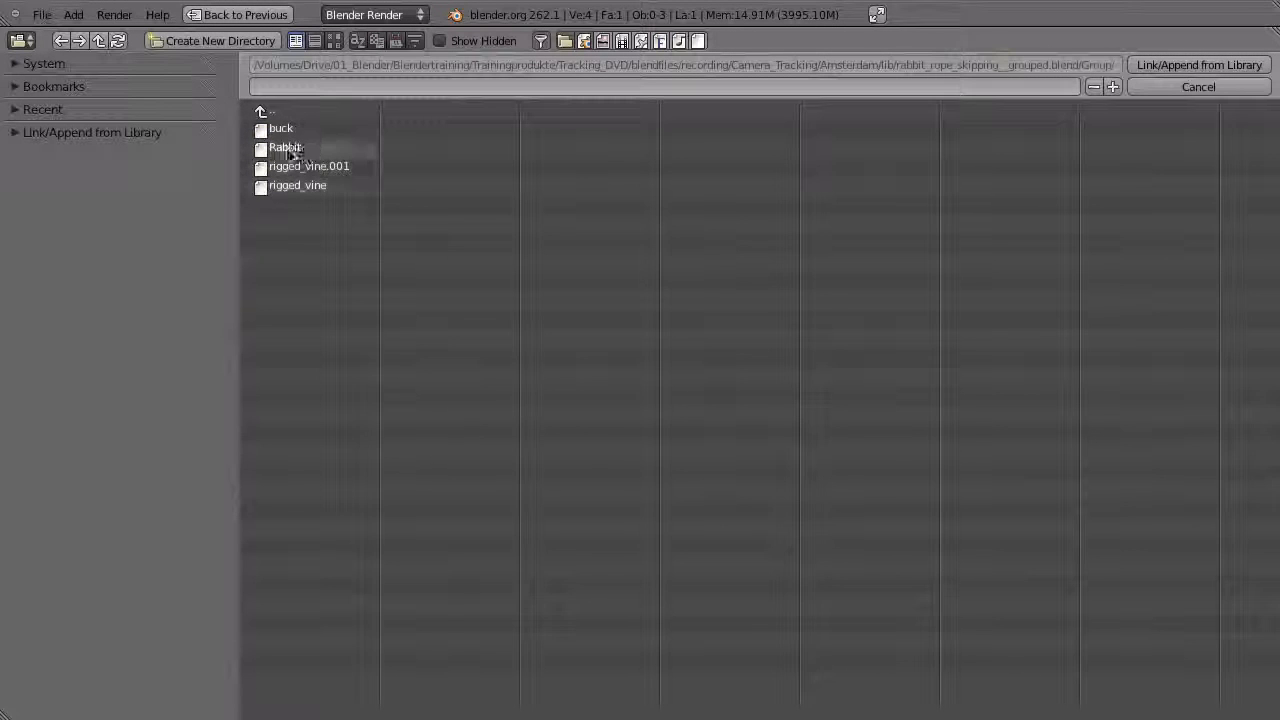
click(287, 150)
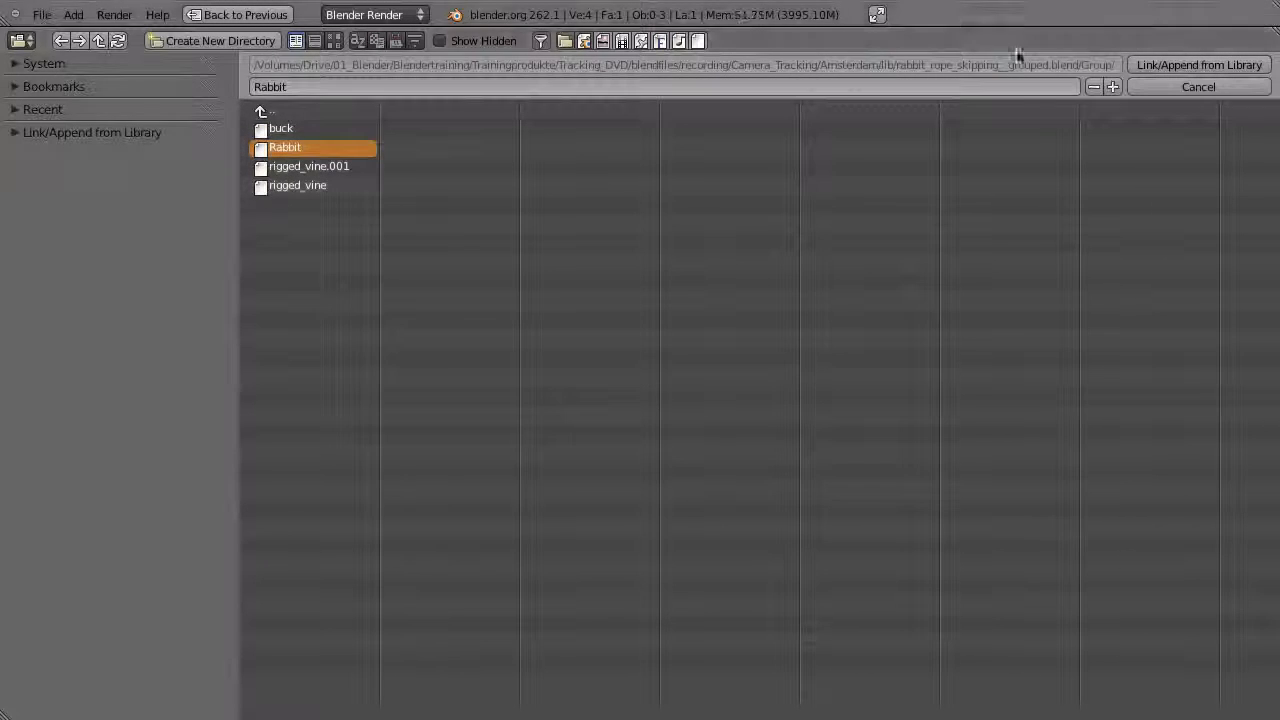
click(1205, 66)
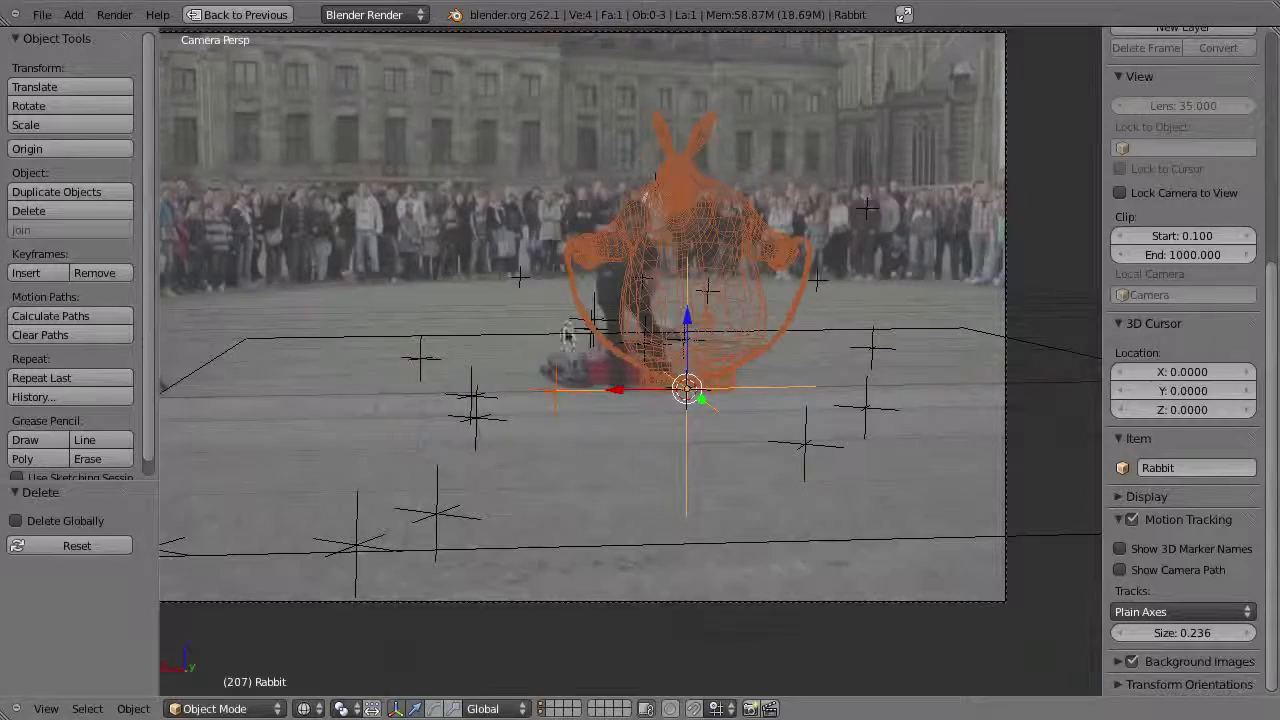
- Play the linked rabbit's animation over the footage and display the scene in solid shading
key(alt+a)
key(Escape)
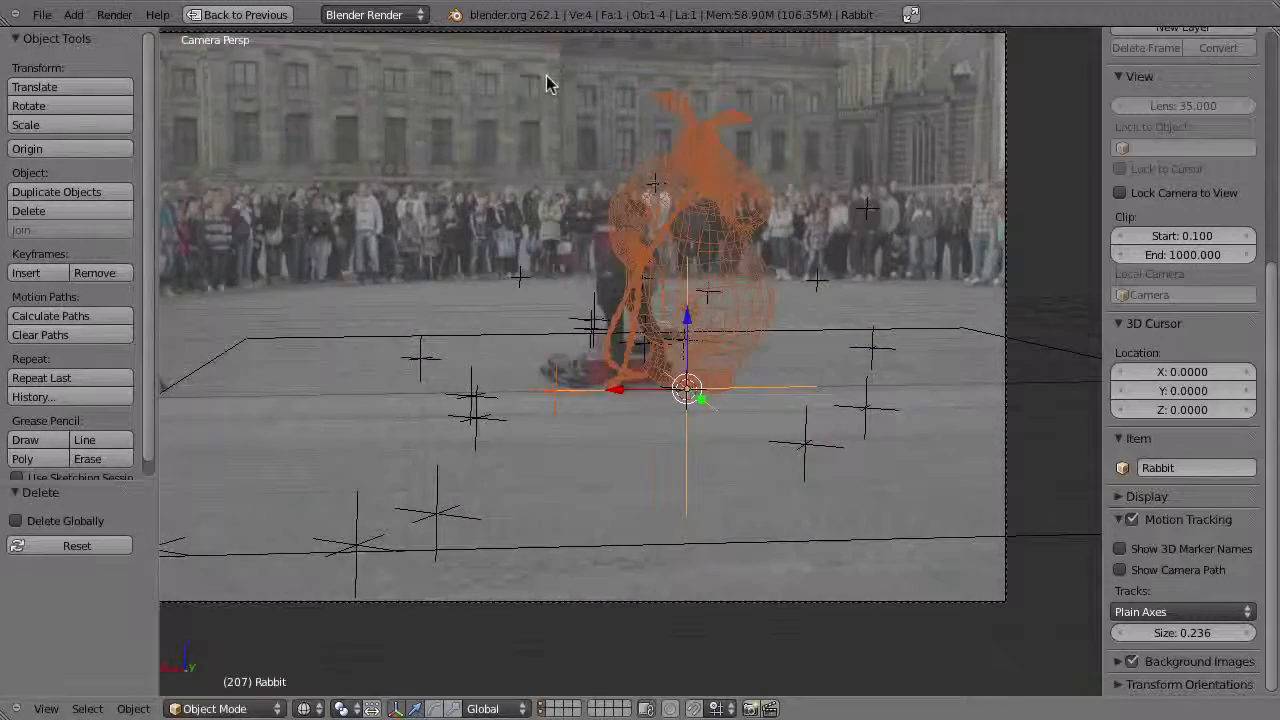
key(alt+a)
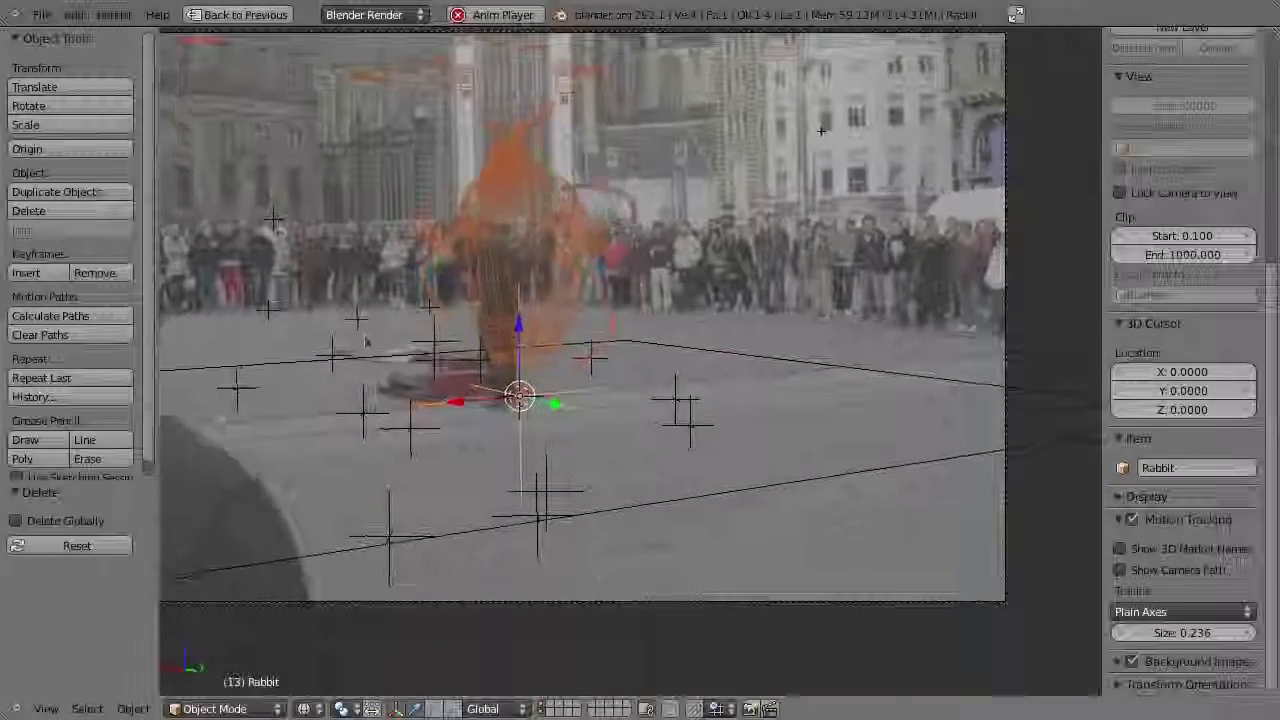
key(Escape)
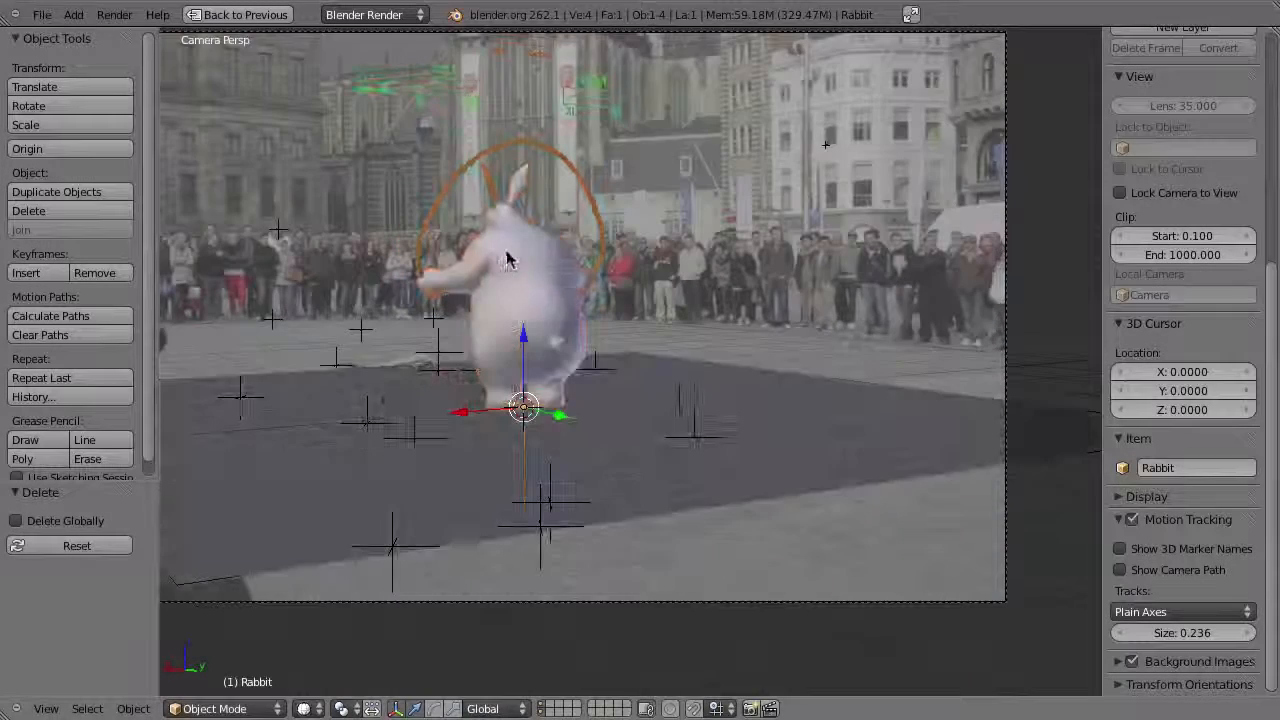
- Rotate the rabbit -201.509° about the global Z axis so it faces the camera, and play the animation to check it
shift+middle_drag(547, 271, 575, 275)
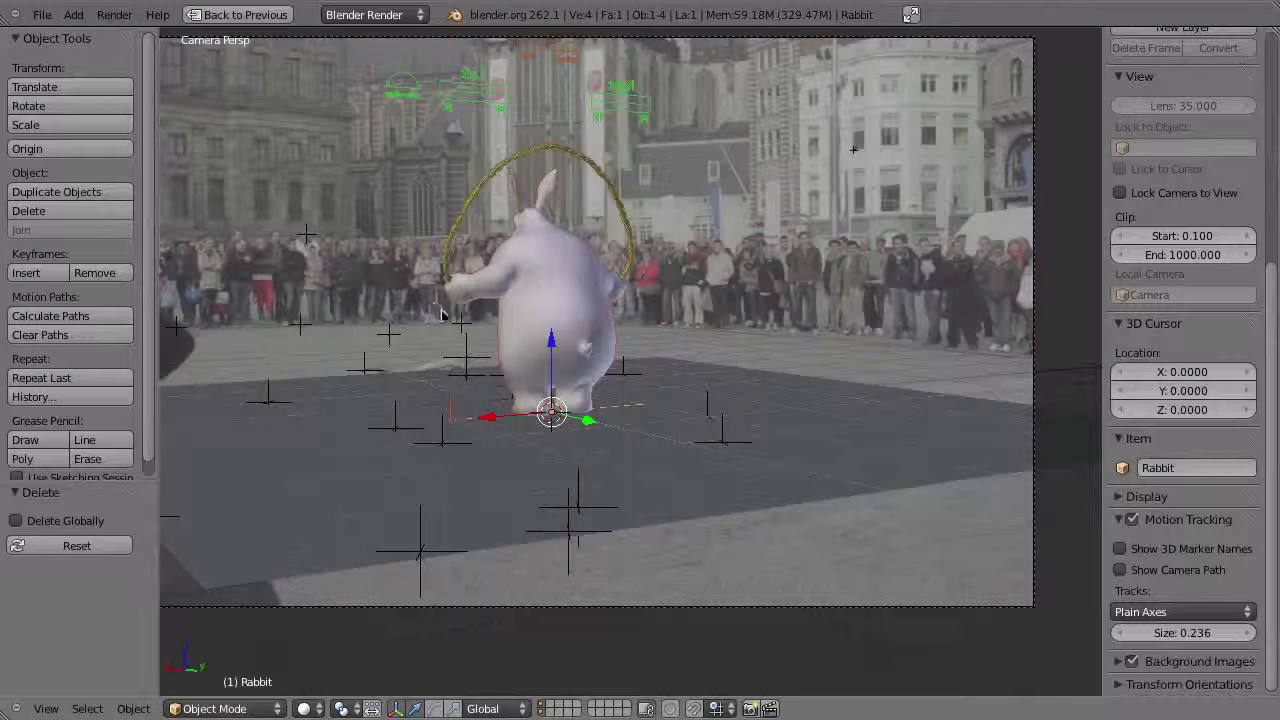
key(r)
key(z)
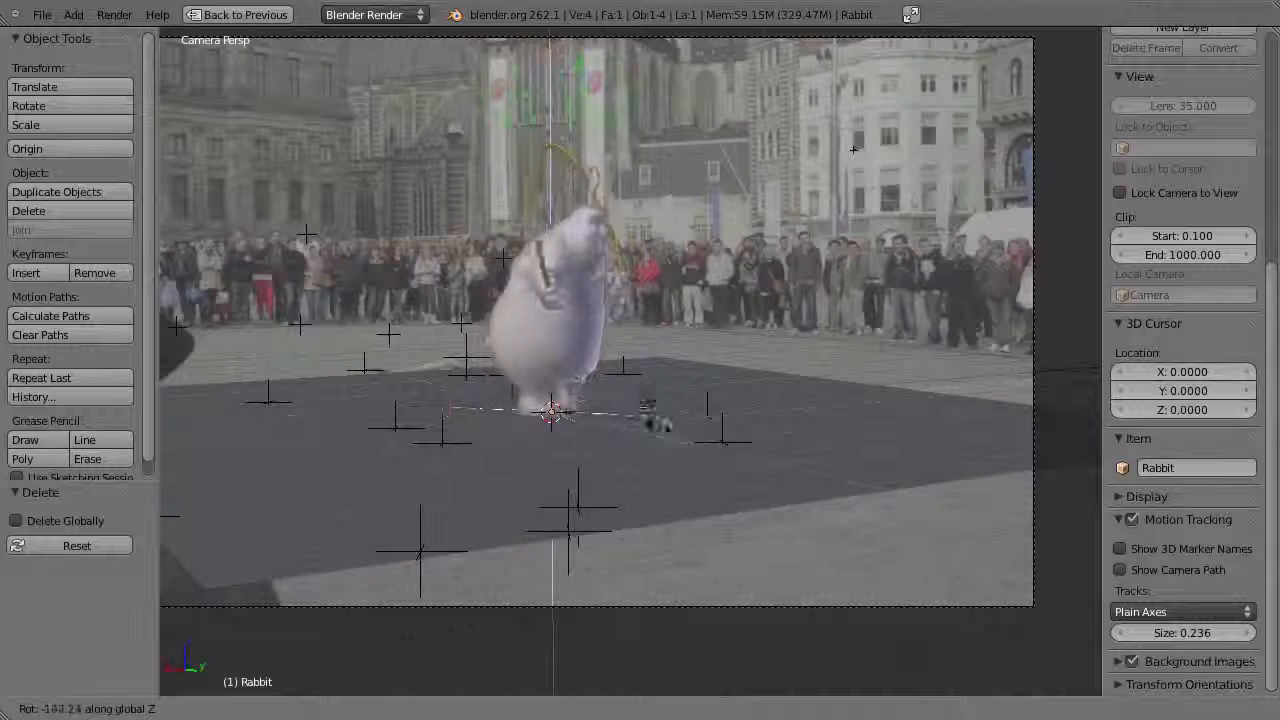
click(612, 490)
key(alt+a)
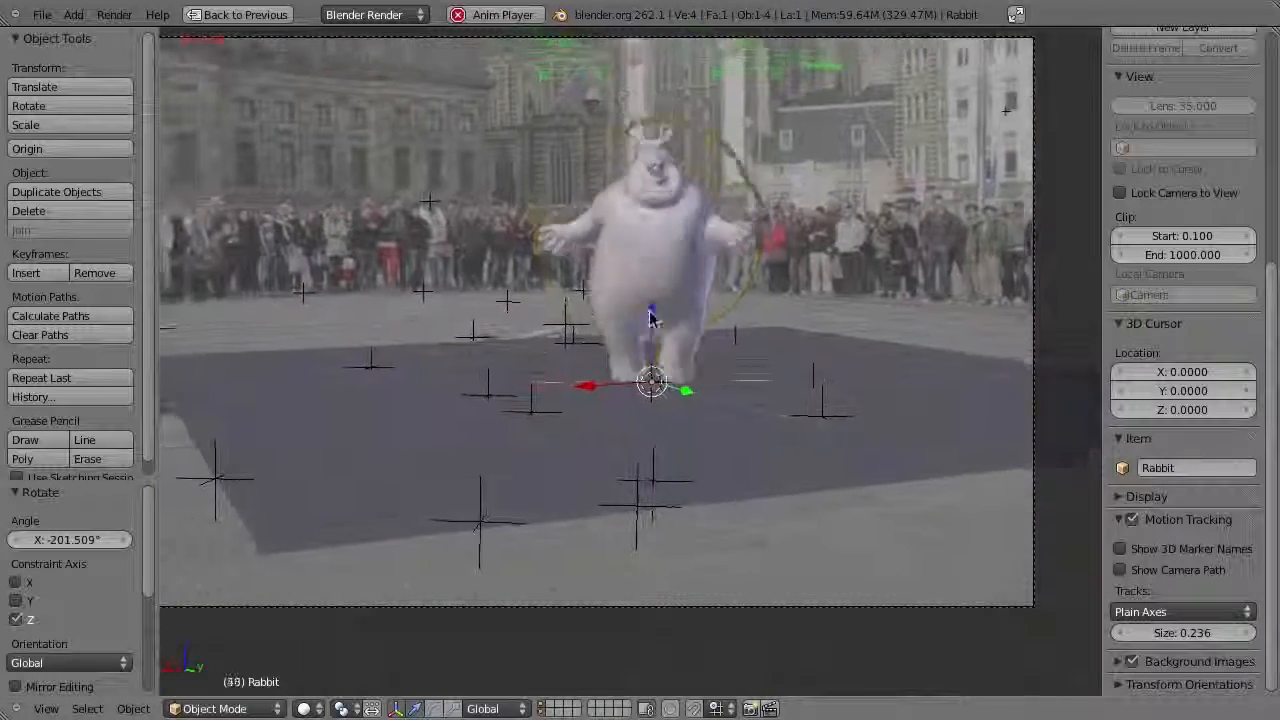
key(Escape)
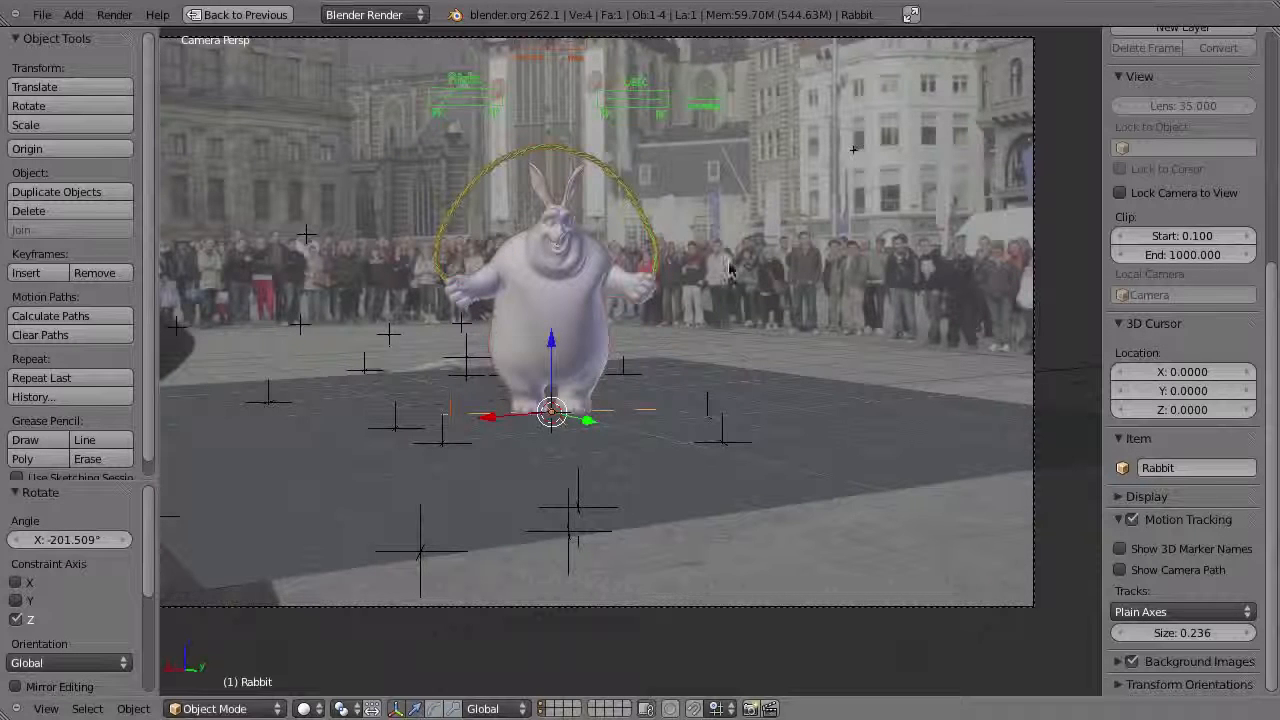
- Frame the rabbit outside the camera view and play its rope-skipping animation up close
click(547, 375)
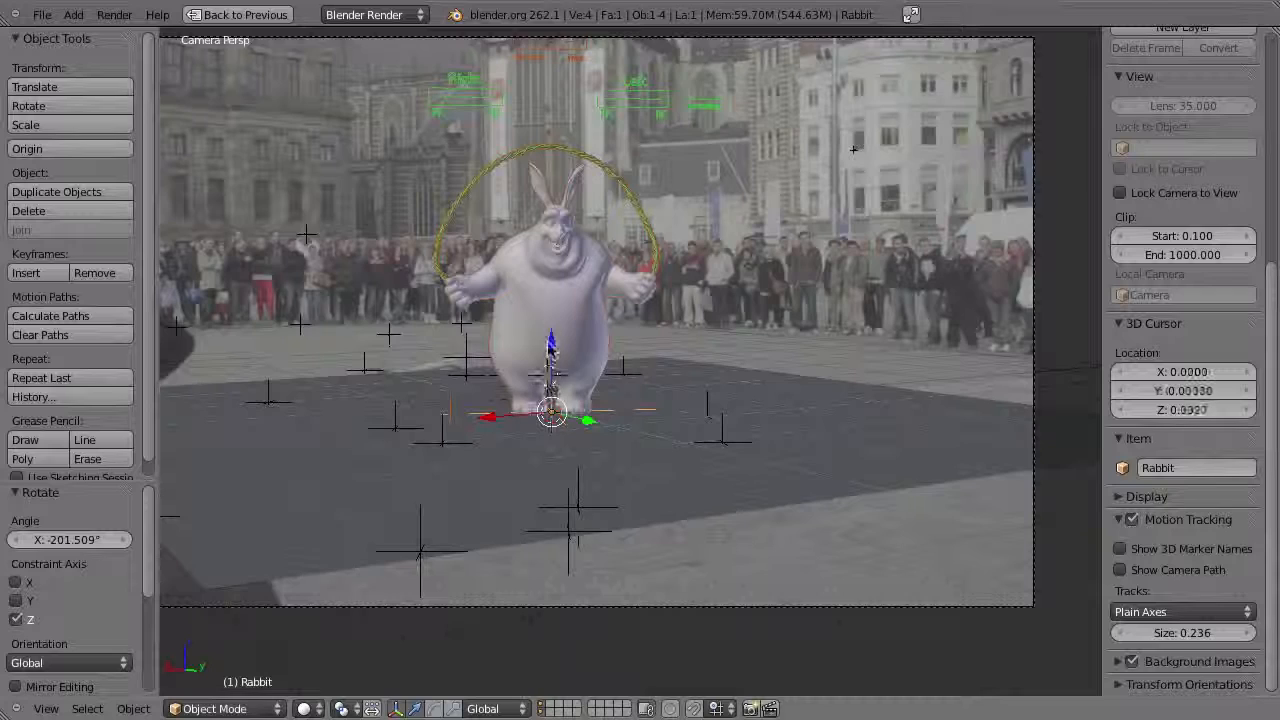
middle_drag(574, 309, 611, 332)
key(KP_Decimal)
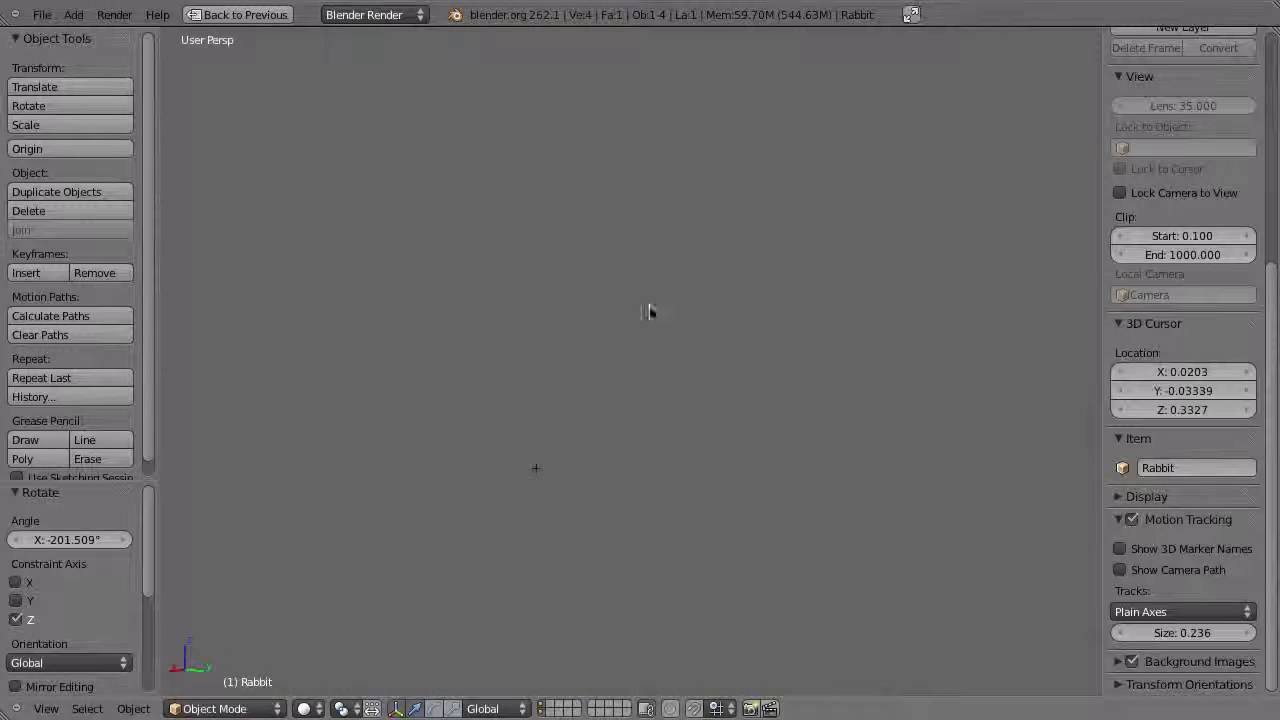
key(alt+a)
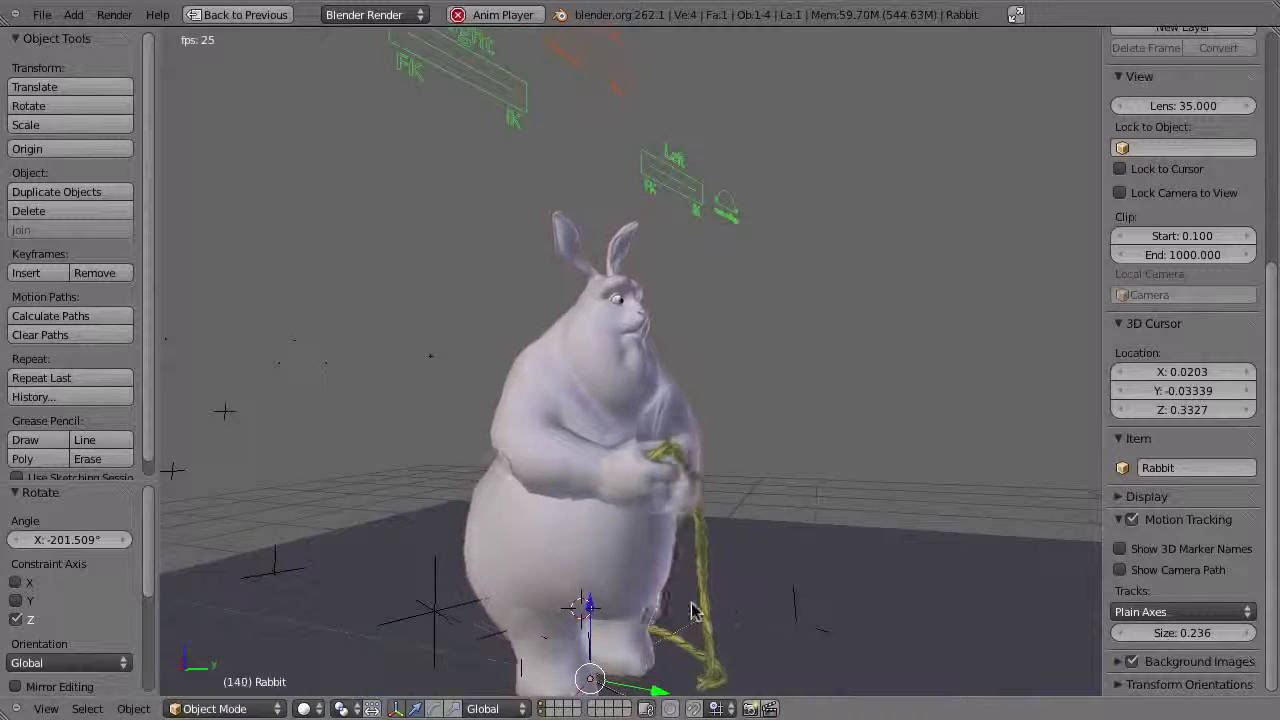
key(Escape)
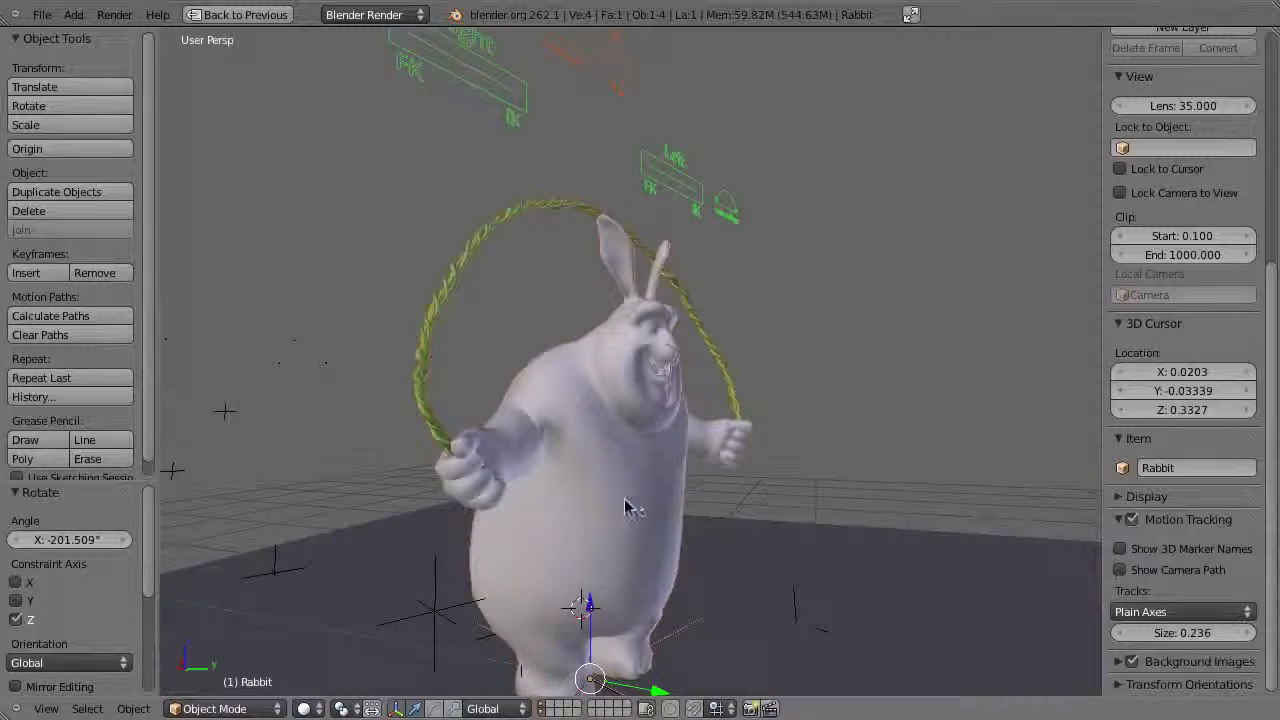
- Return to the camera view, replay the rabbit's animation over the footage, and show the scene in wireframe
key(KP_0)
key(alt+a)
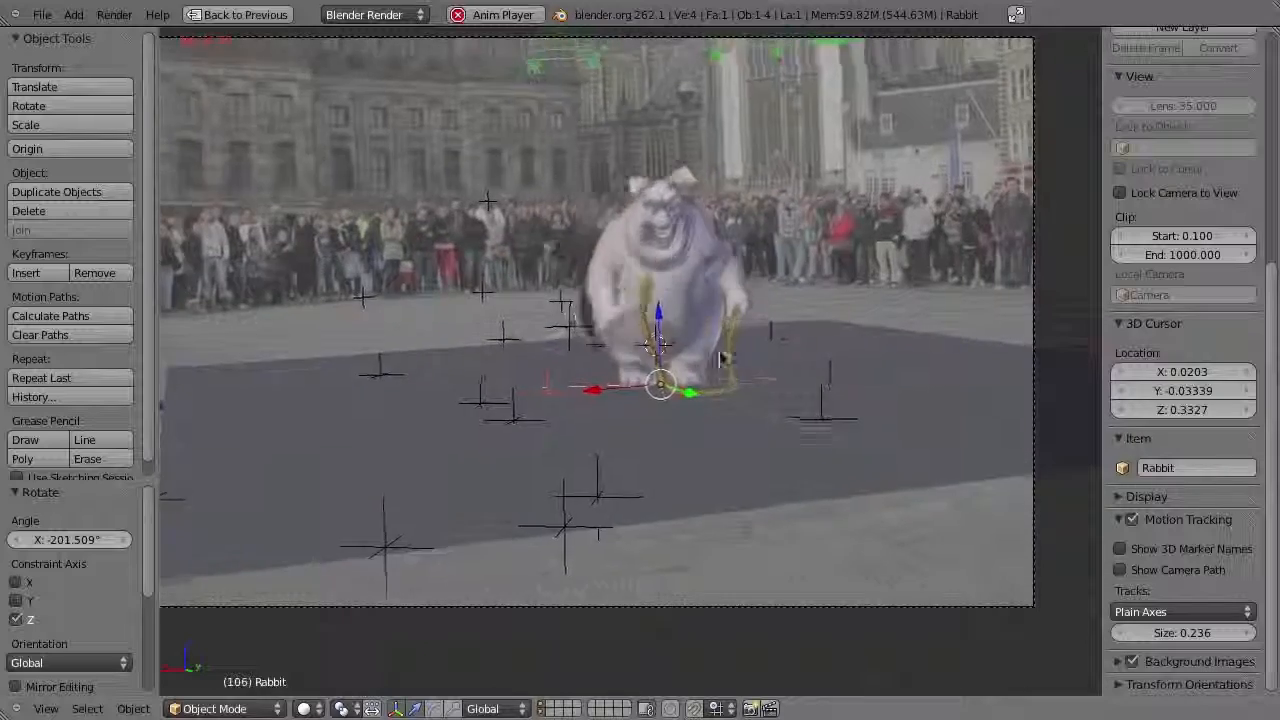
key(Escape)
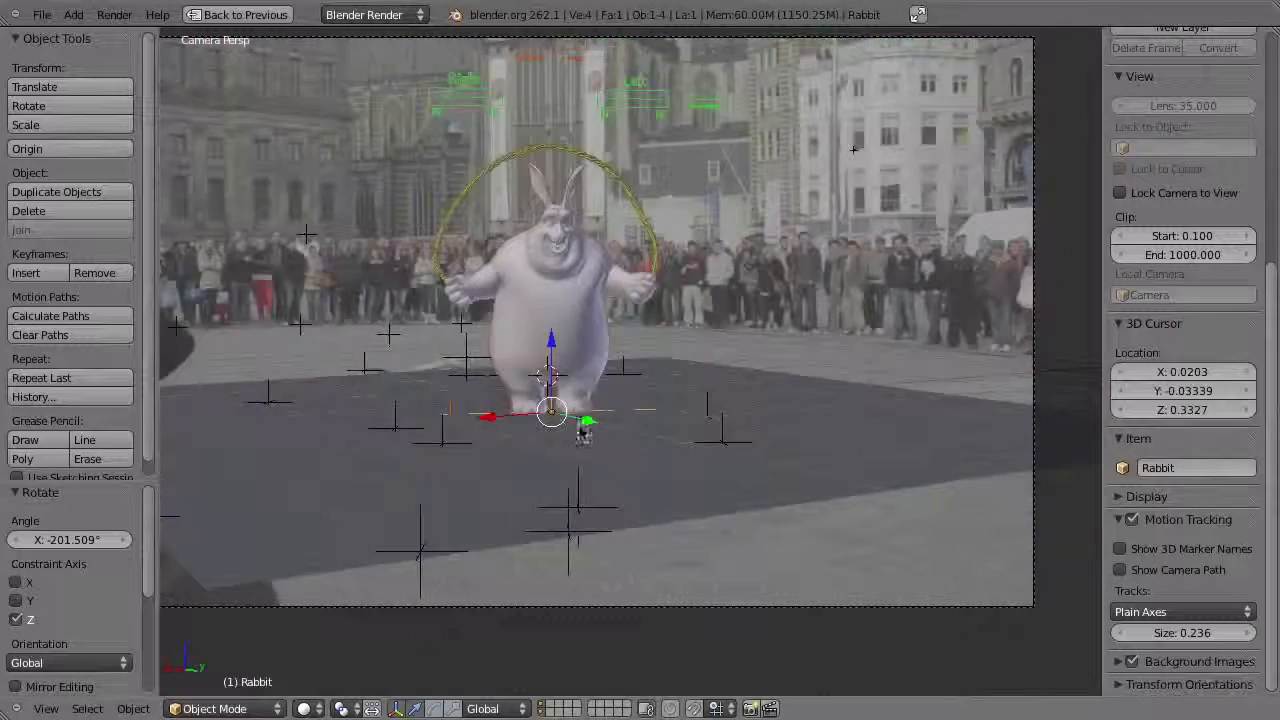
key(alt+a)
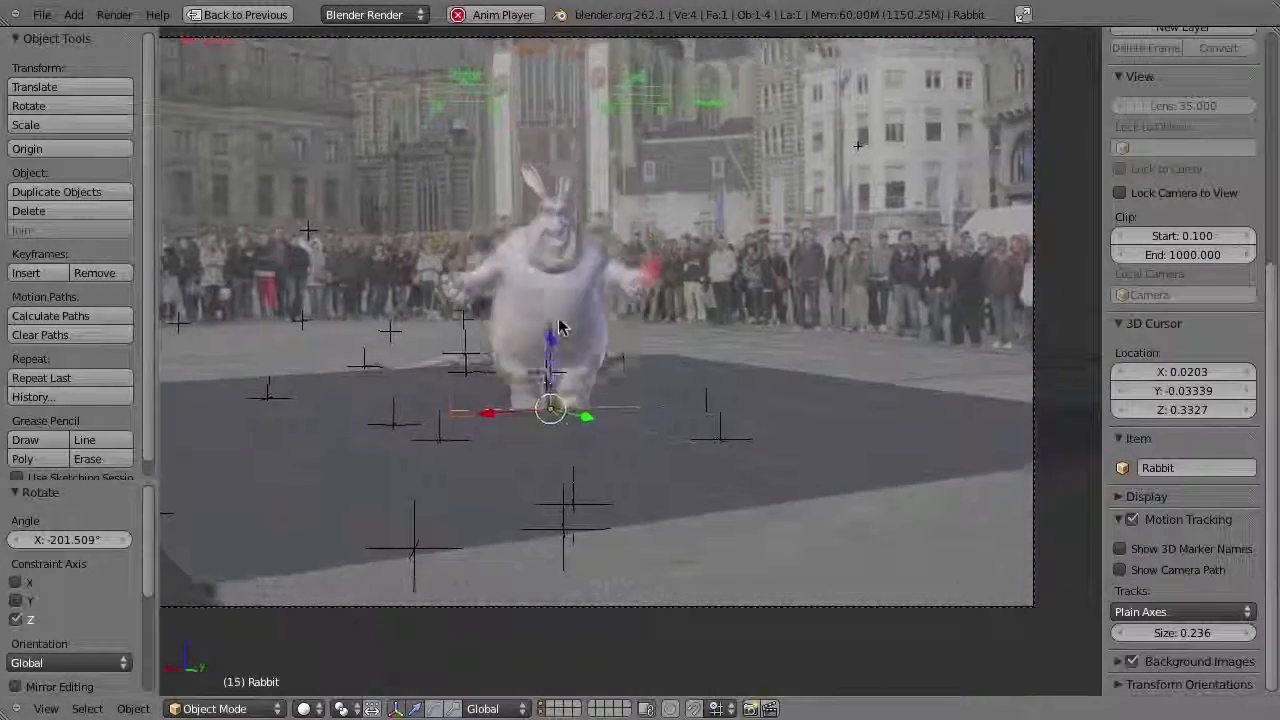
key(Escape)
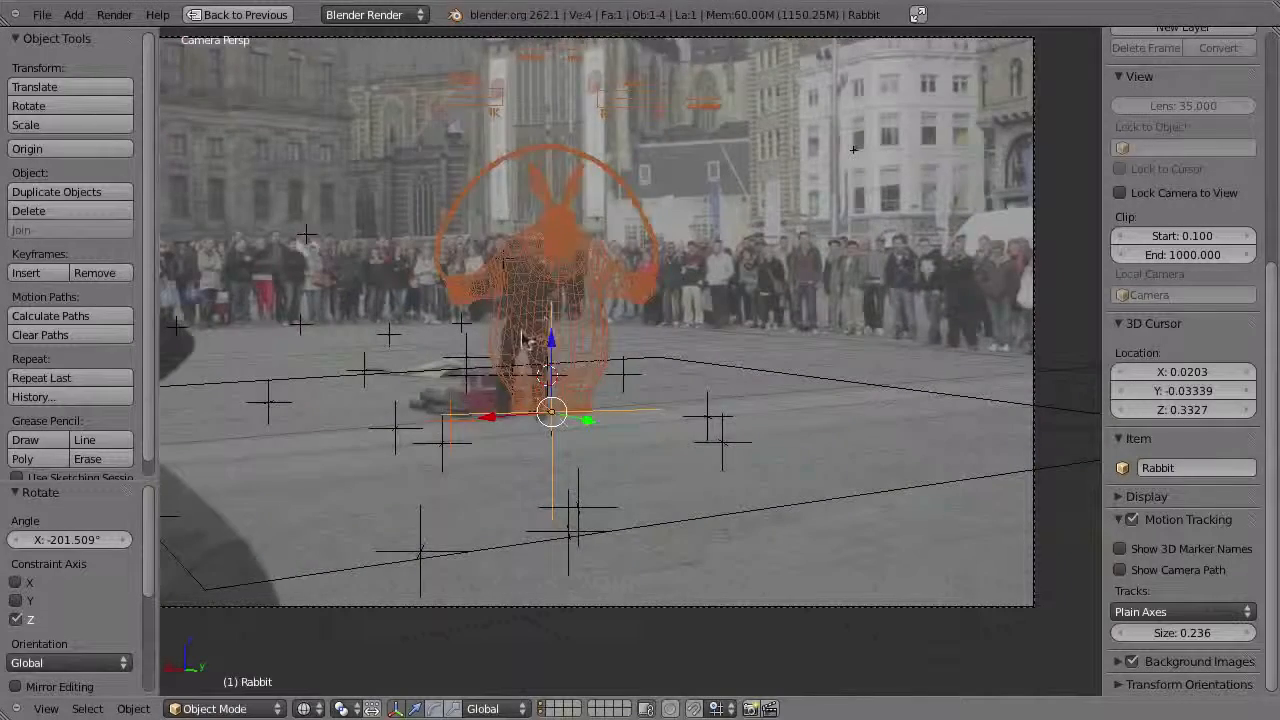
- Shift the linked rabbit along the ground to the performer's position and play the animation to check its placement
key(alt+a)
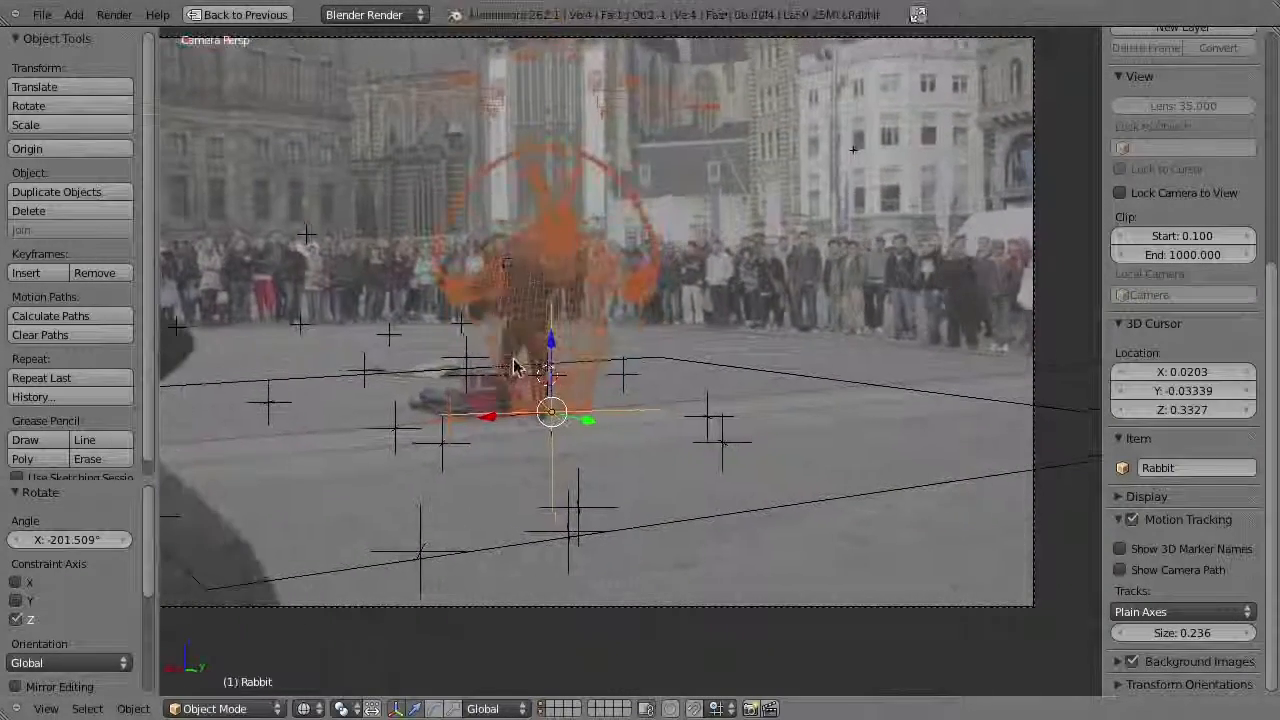
drag(490, 424, 458, 431)
drag(553, 427, 565, 431)
drag(477, 425, 453, 434)
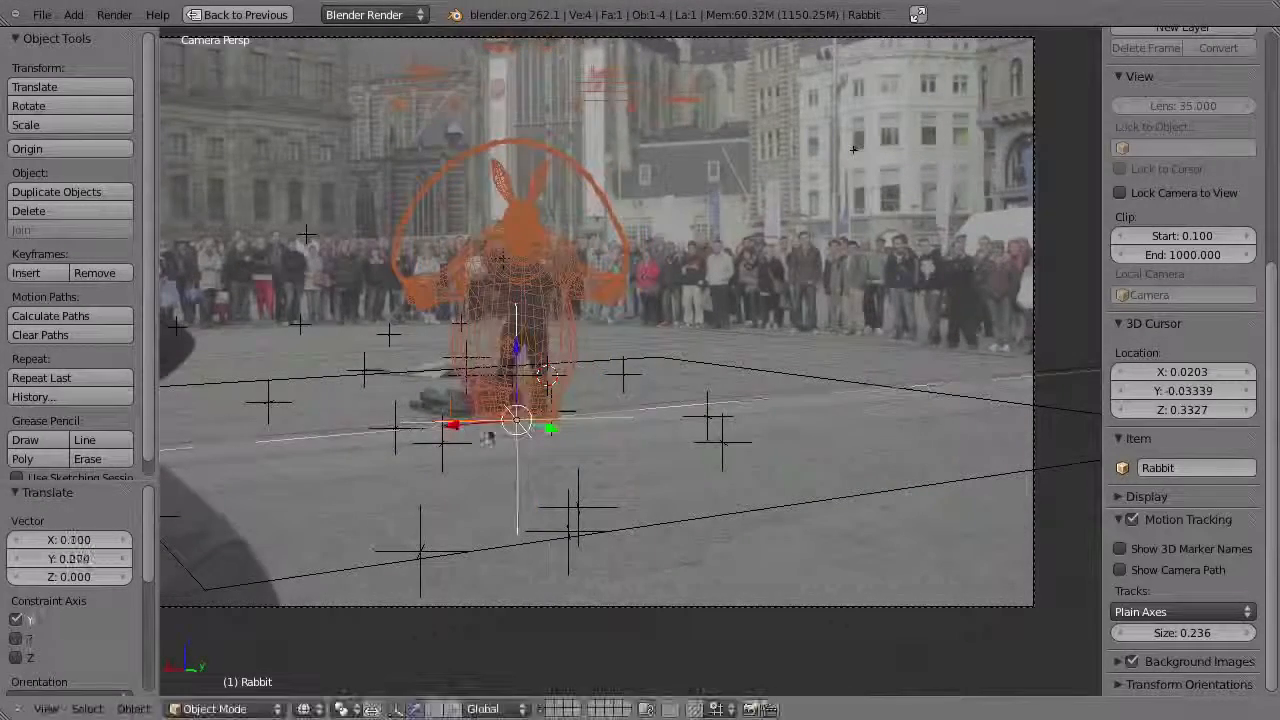
key(alt+a)
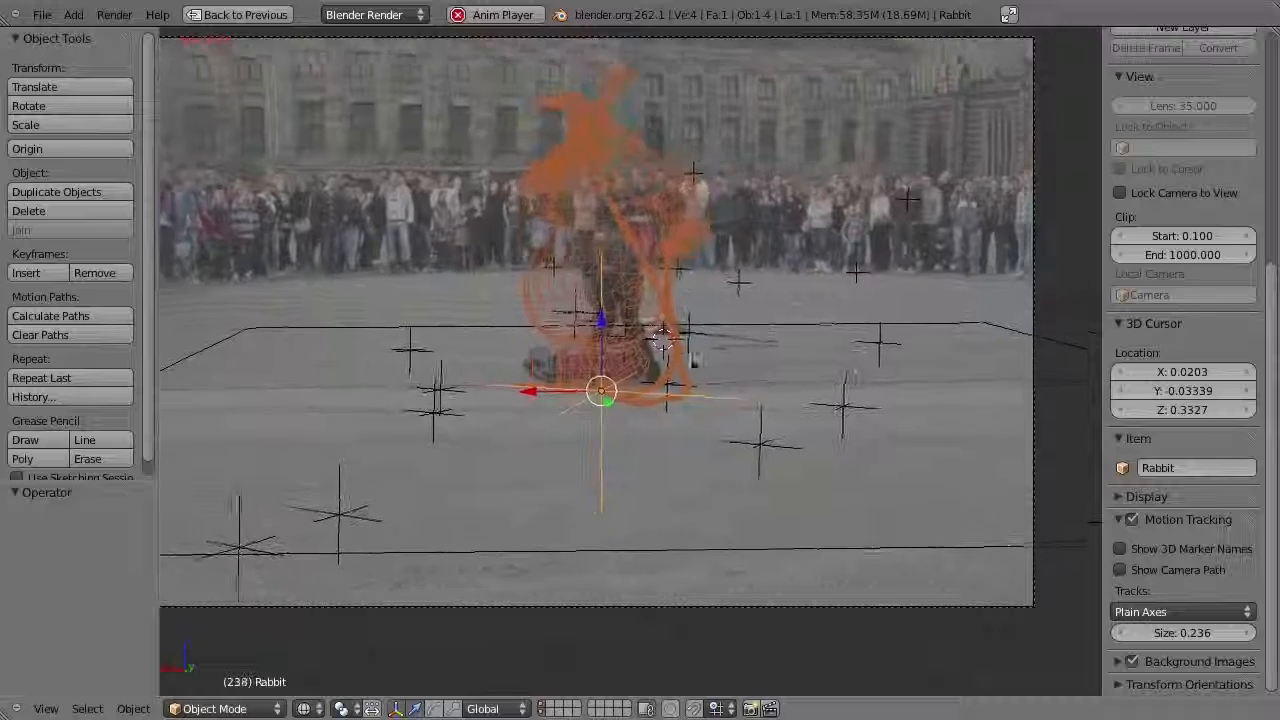
key(Escape)
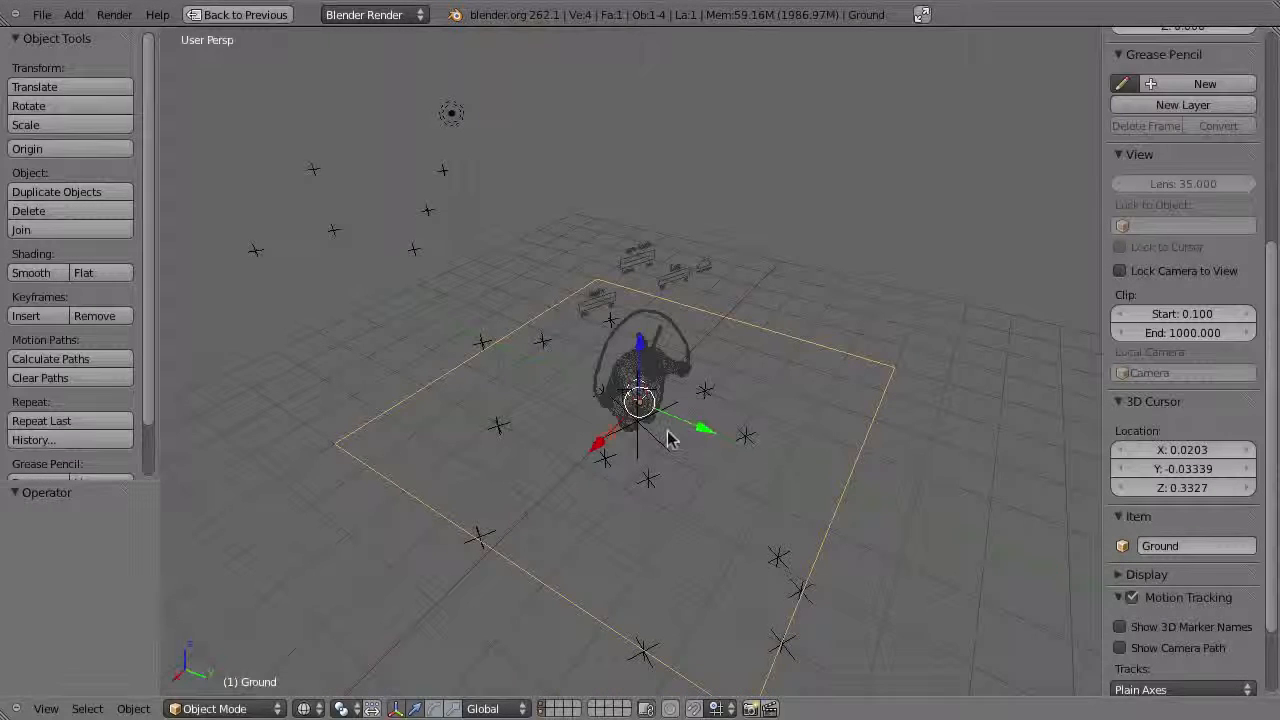
- In the camera view, move the Ground plane -3.035 along the global Y axis
key(KP_0)
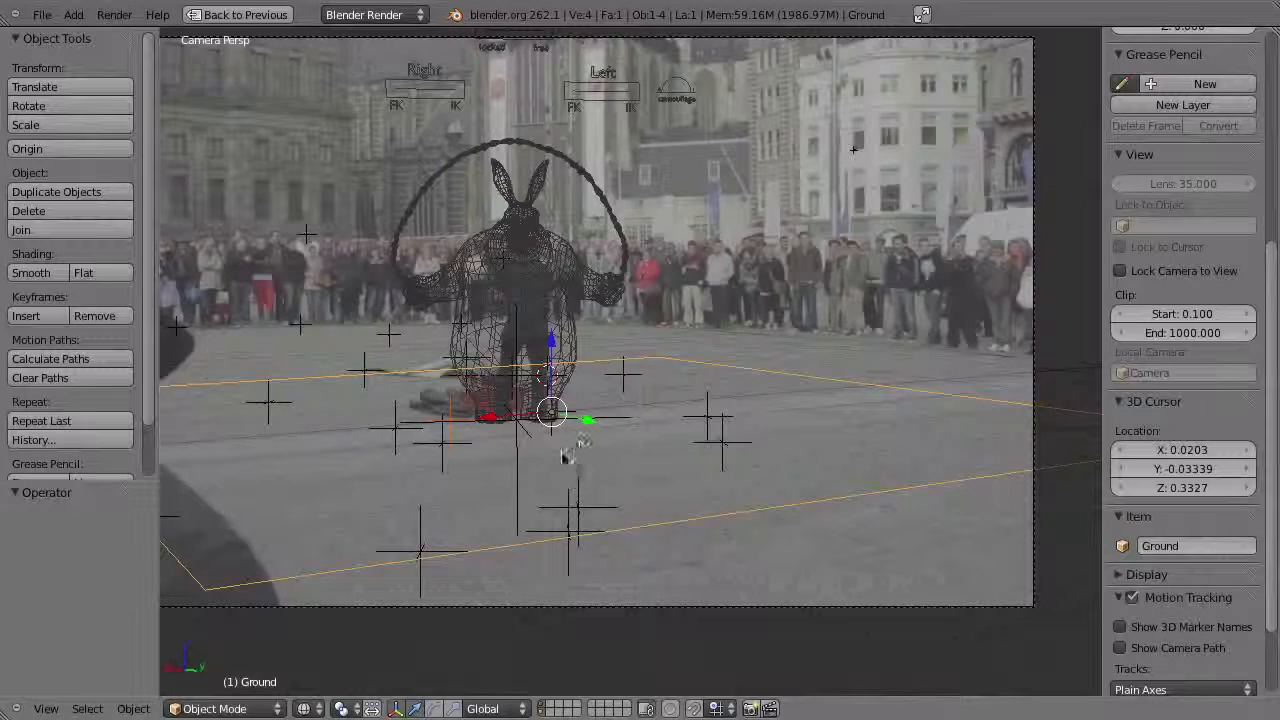
key(g)
key(z)
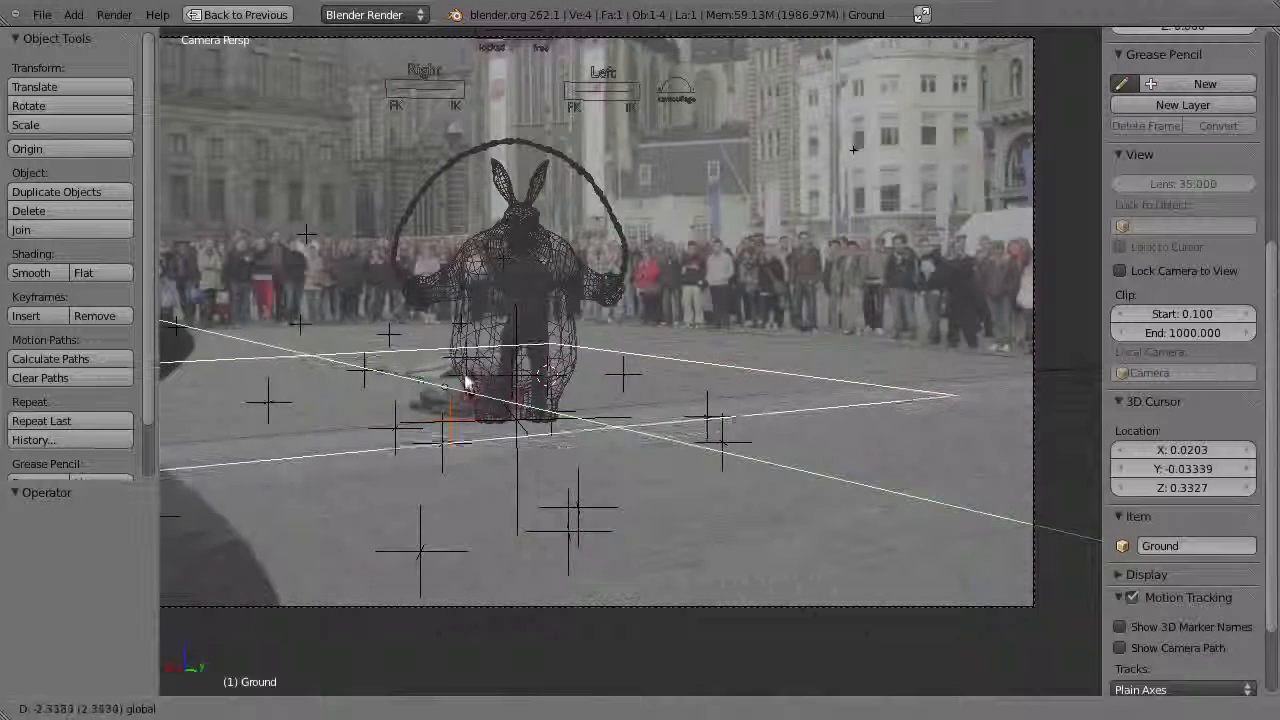
click(570, 522)
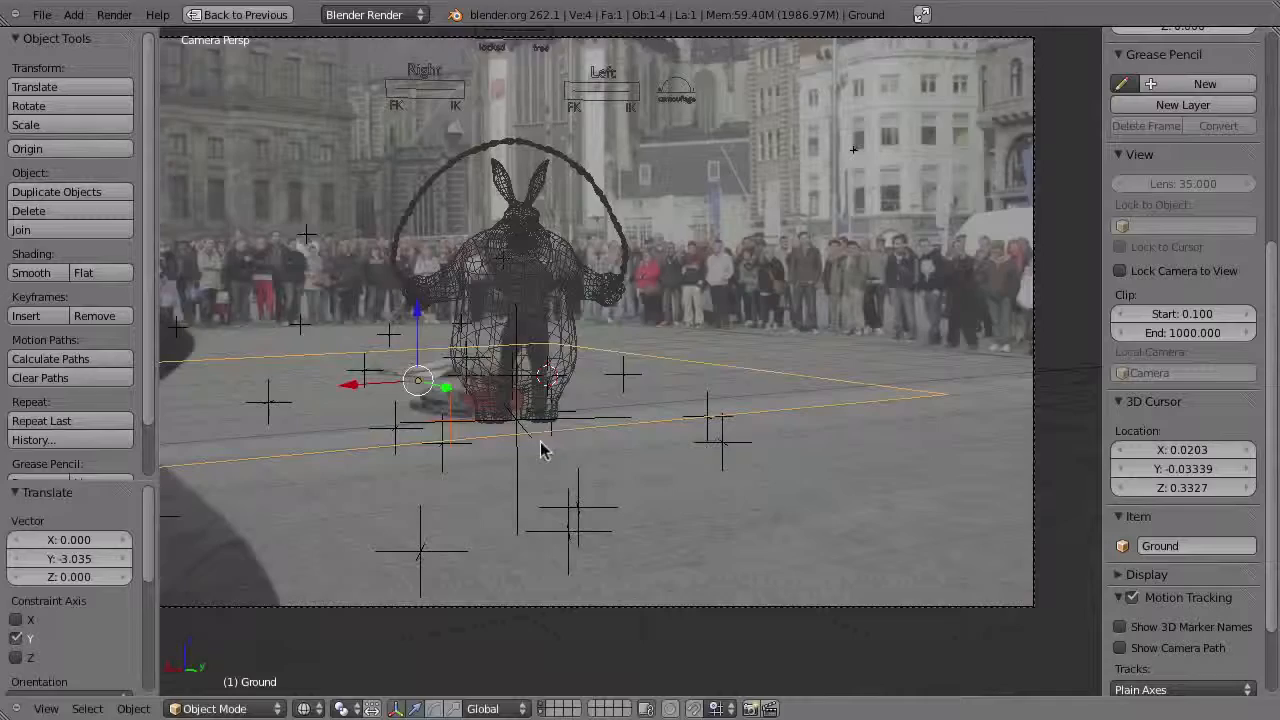
- Play the footage up close and nudge the Ground plane twice, by -0.067 and -0.055 in Z, to match the pavement
scroll(553, 416, up, 4)
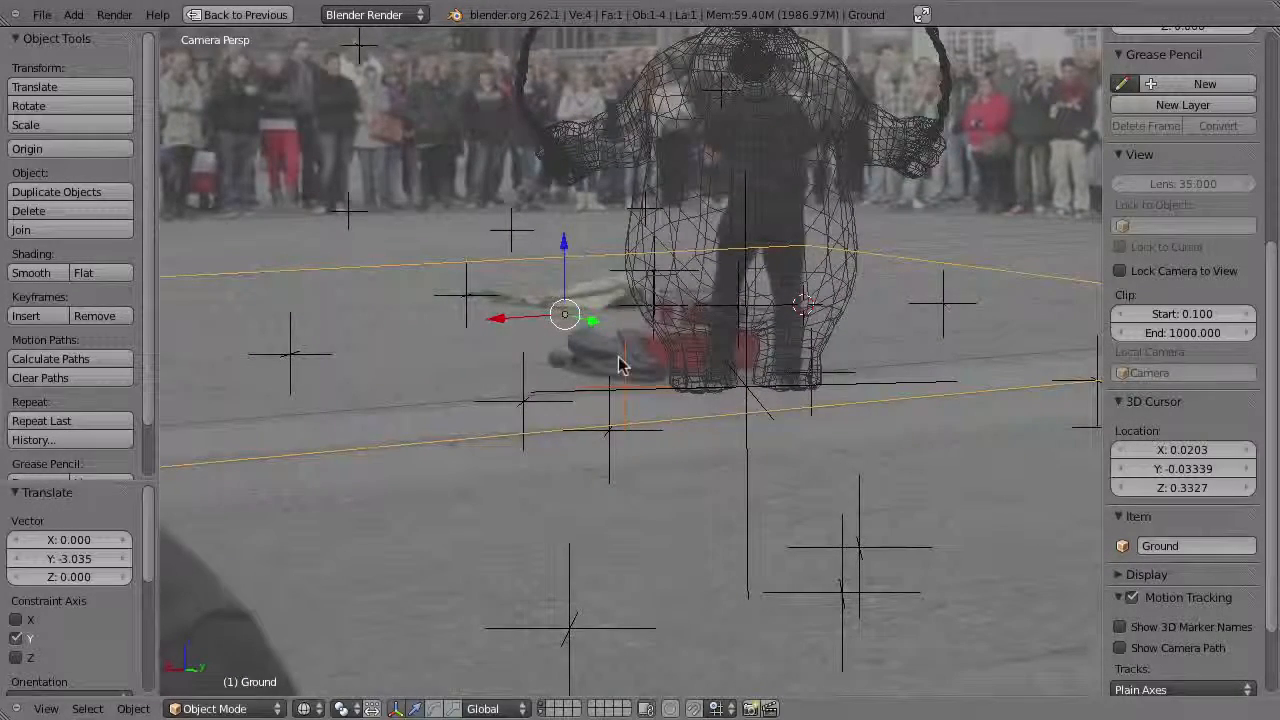
key(alt+a)
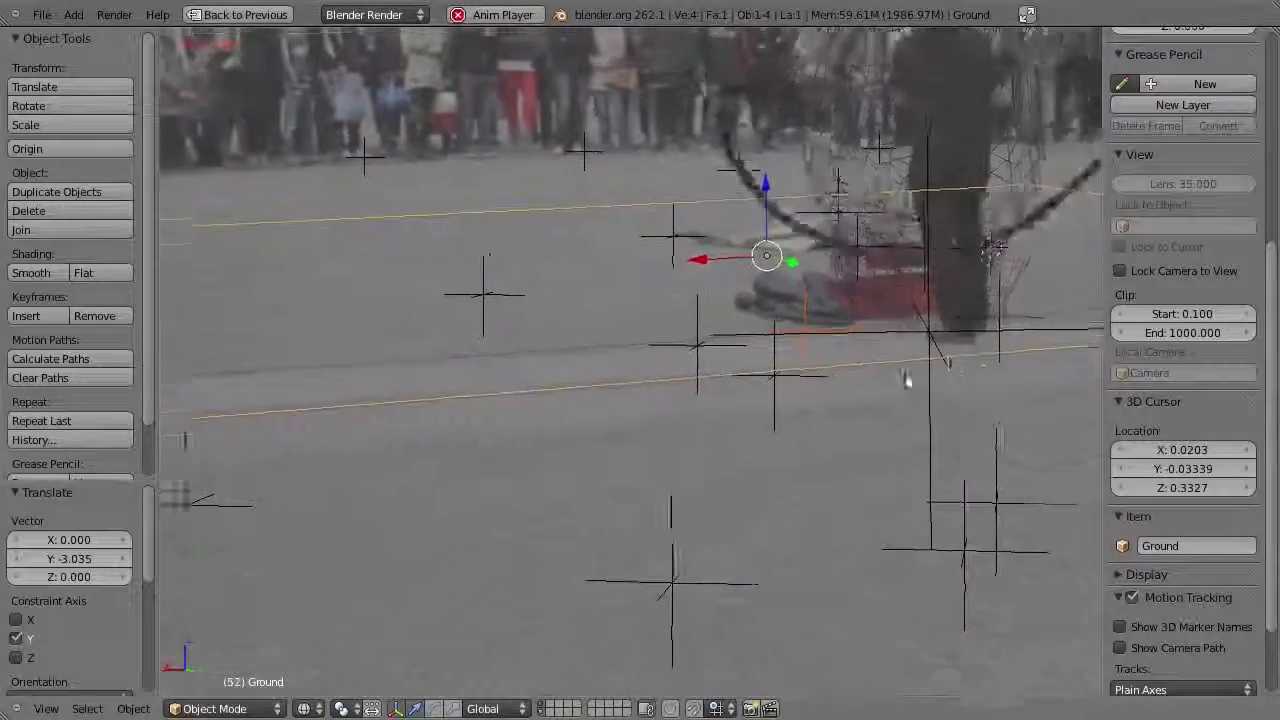
key(g)
click(748, 304)
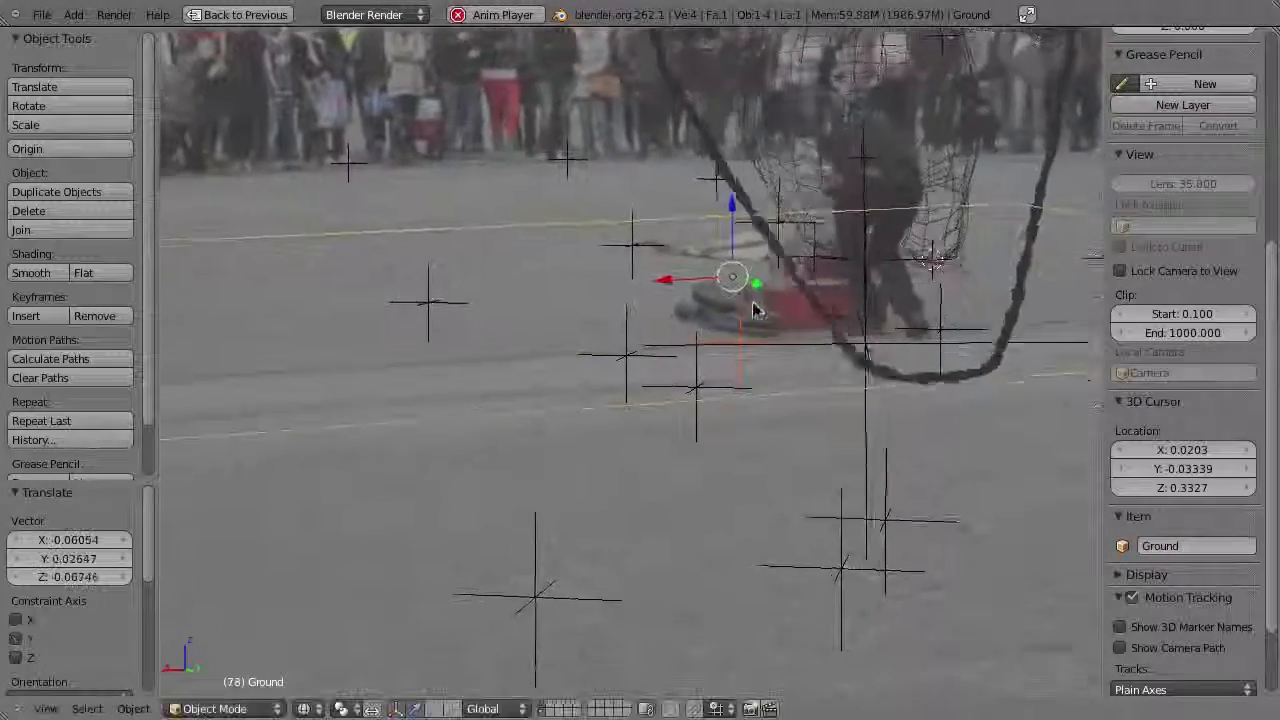
key(g)
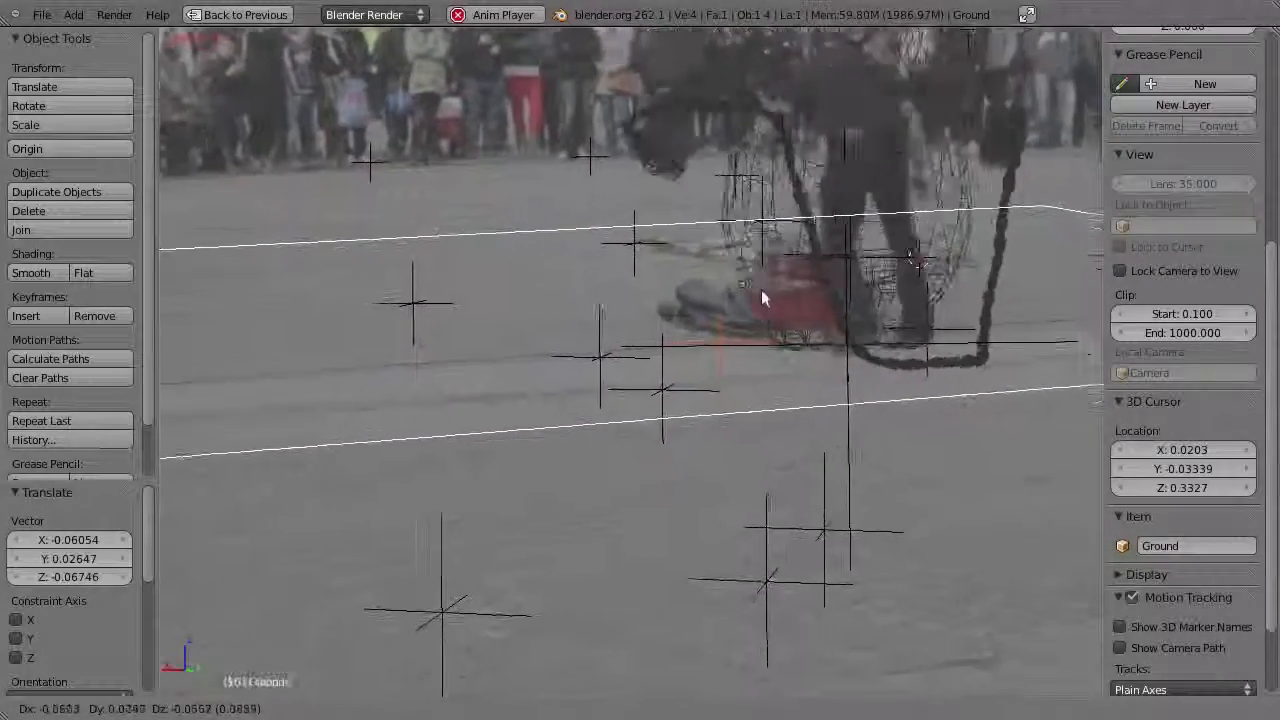
click(761, 289)
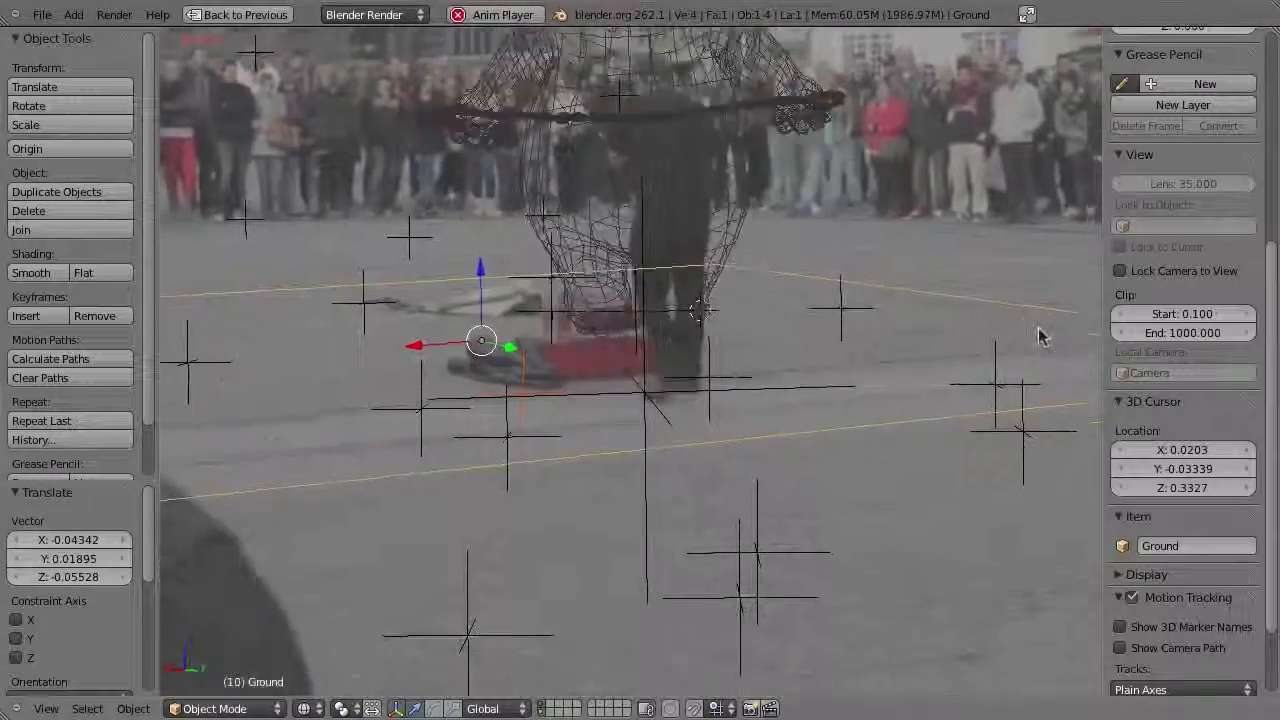
key(Escape)
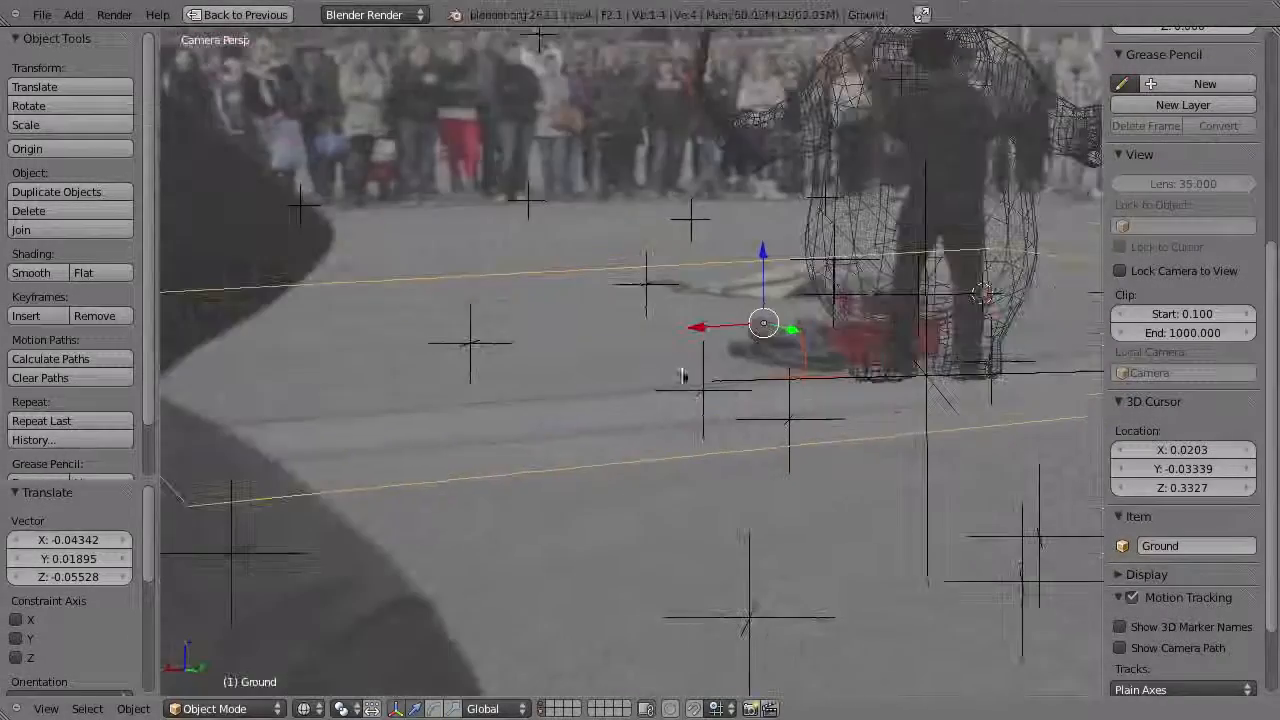
- In Edit Mode, move the two vertices of the Ground plane's camera-left edge -2.458 along the global X axis
key(Tab)
shift+middle_drag(335, 408, 446, 402)
right_click(402, 491)
shift+right_click(229, 278)
drag(260, 361, 648, 306)
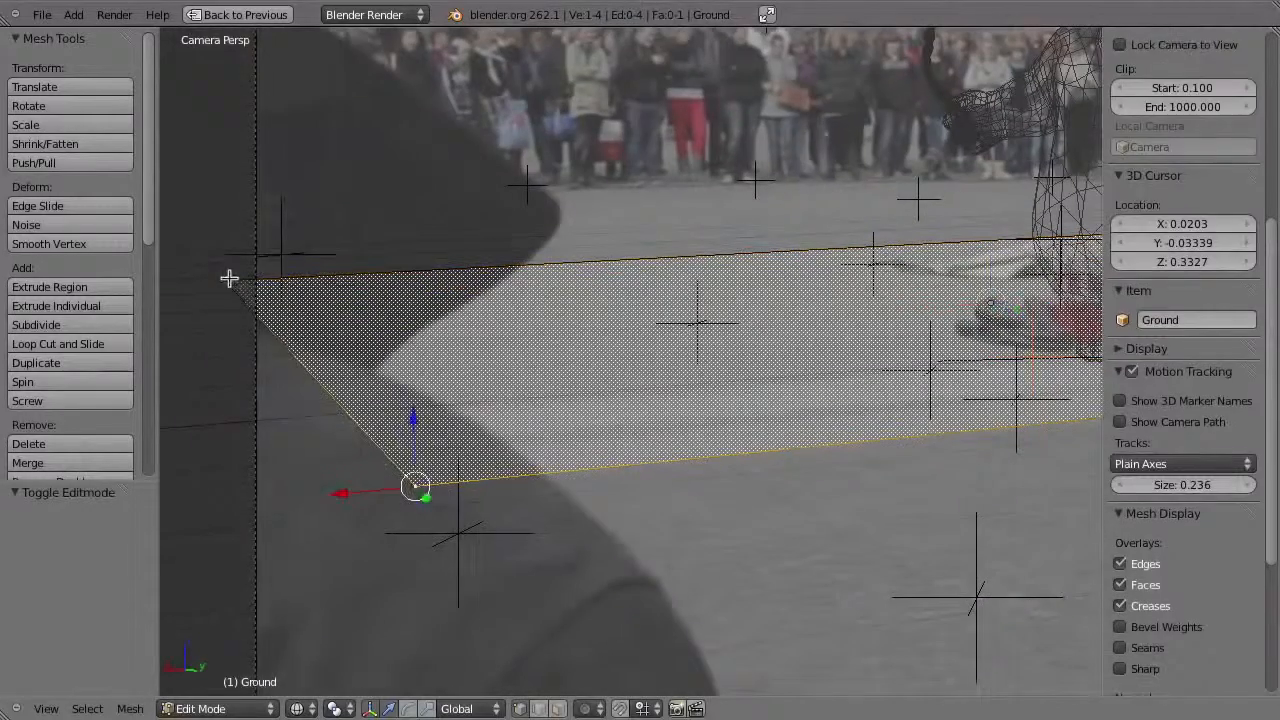
drag(738, 281, 757, 263)
shift+middle_drag(761, 260, 531, 274)
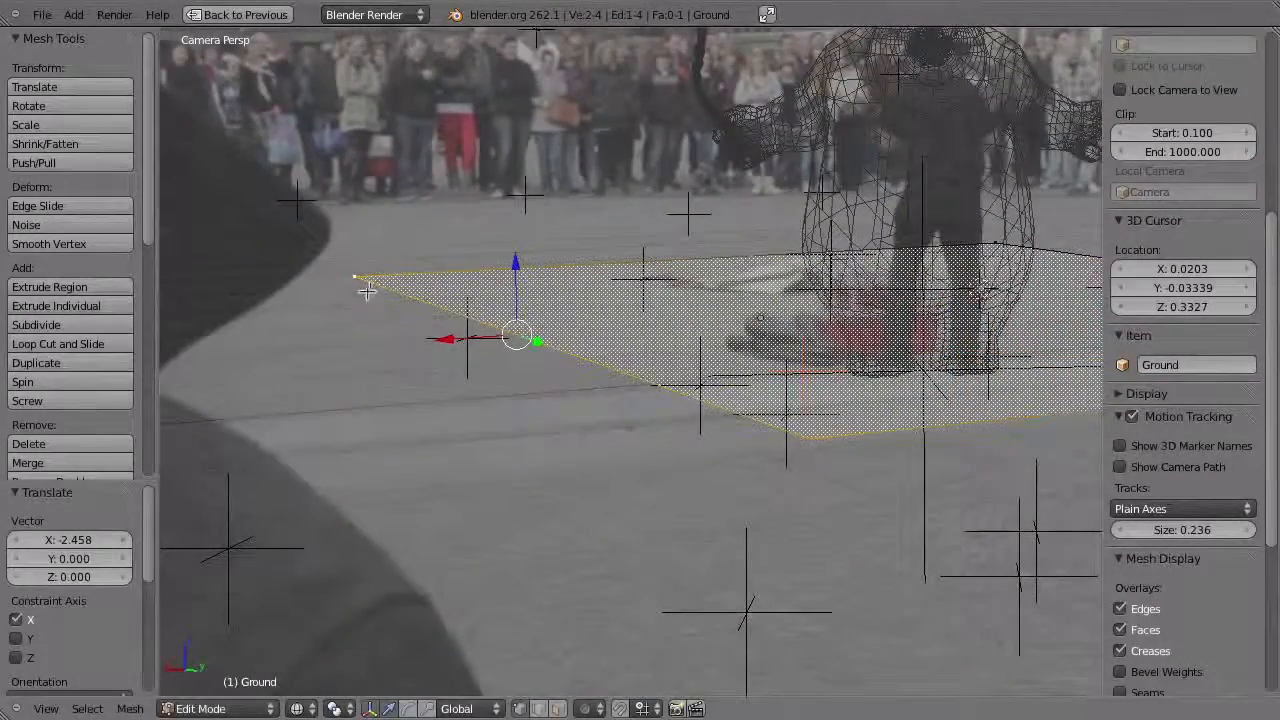
- Move the two vertices of the Ground plane's rear edge -8.897 along the global Y axis towards the crowd
right_click(364, 287)
shift+right_click(985, 243)
drag(727, 263, 702, 250)
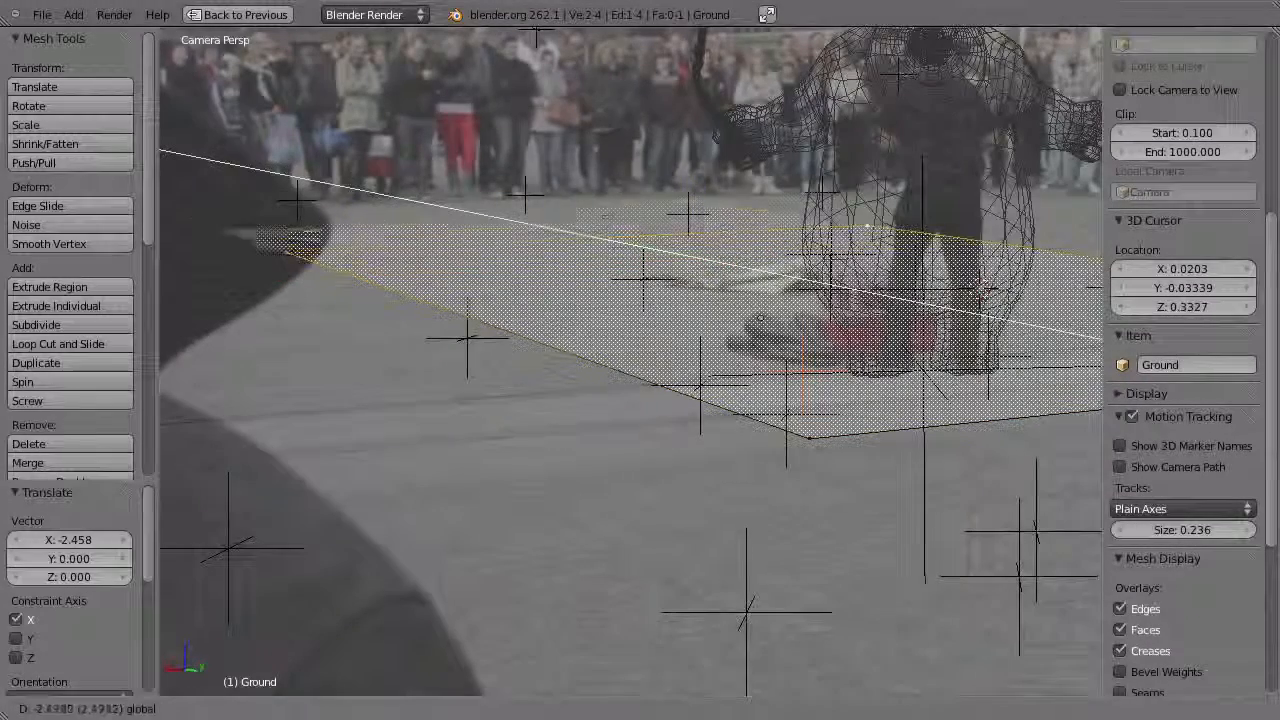
drag(456, 146, 456, 146)
shift+middle_drag(510, 218, 647, 280)
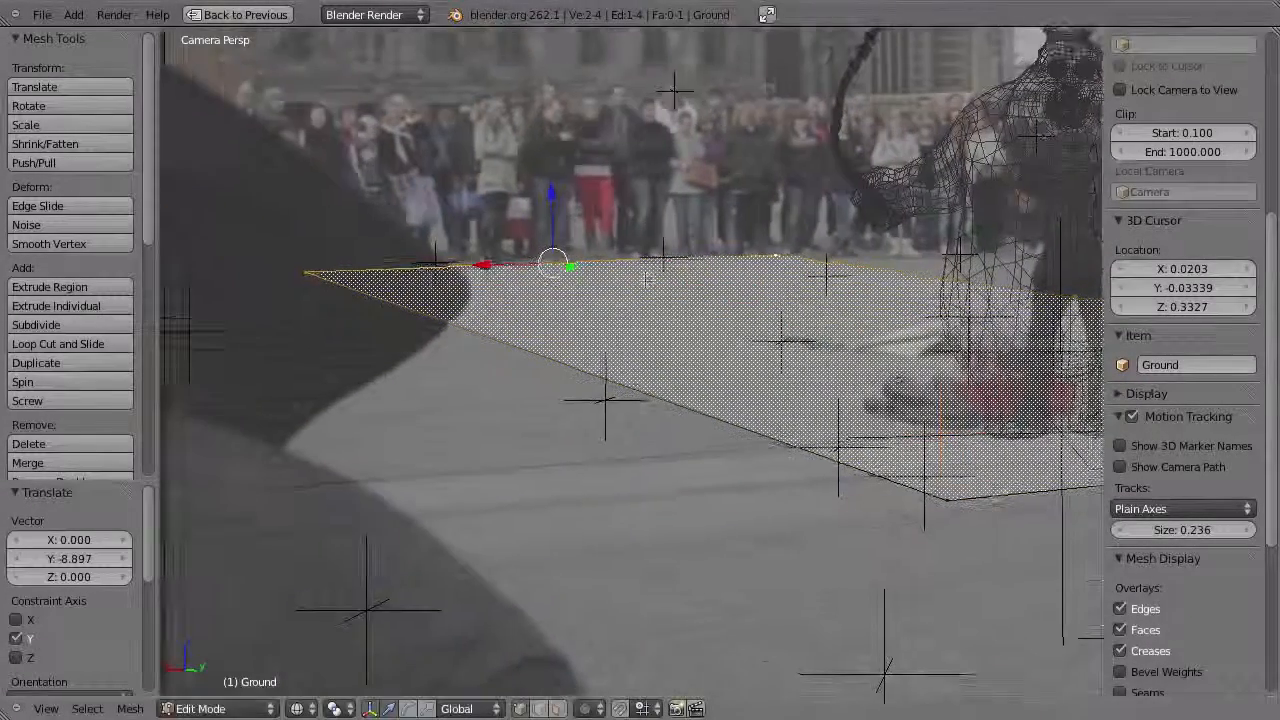
right_click(305, 272)
drag(240, 277, 366, 263)
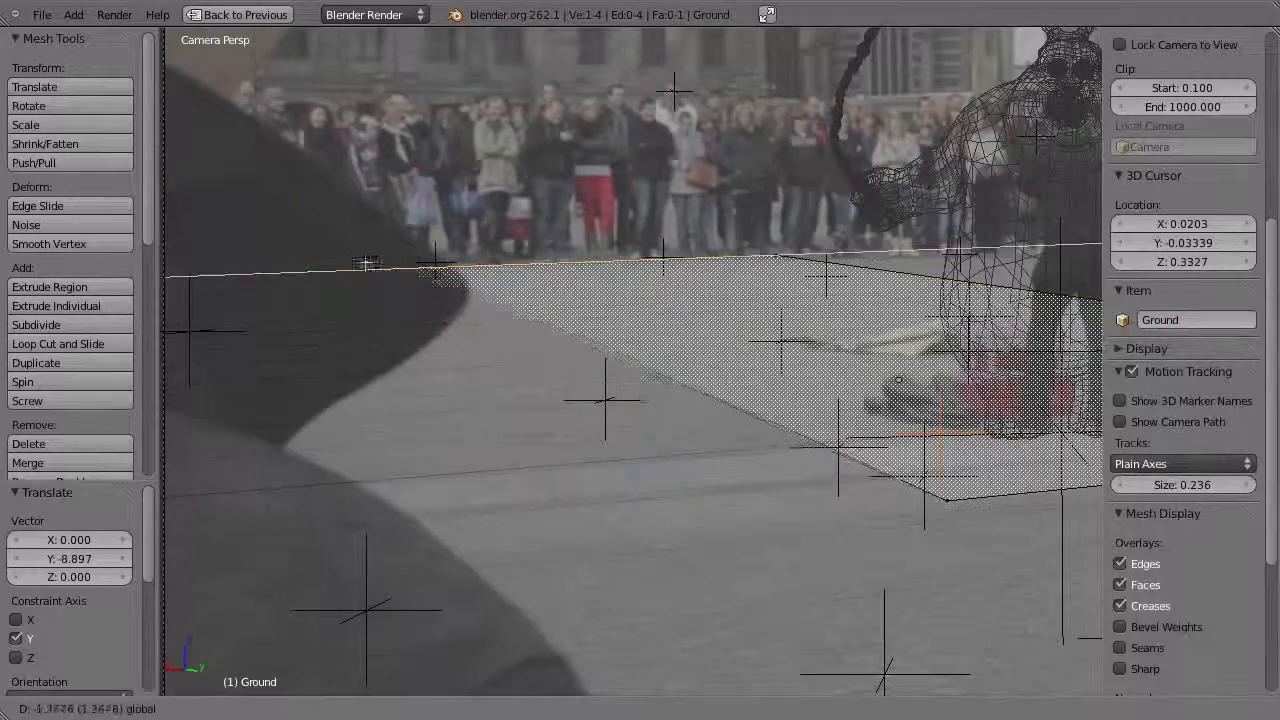
click(297, 287)
- Move the Ground plane's front-left corner vertex 0.604 along the global X axis and check its fit during playback
key(alt+a)
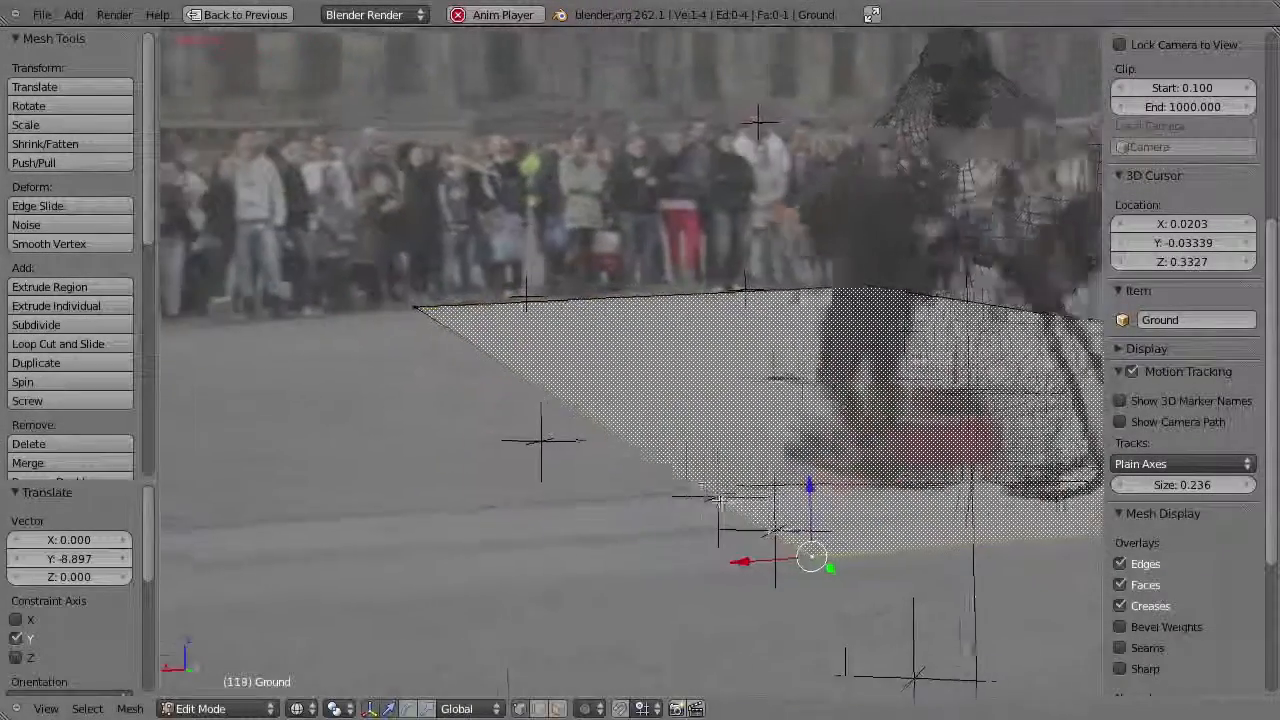
key(g)
key(y)
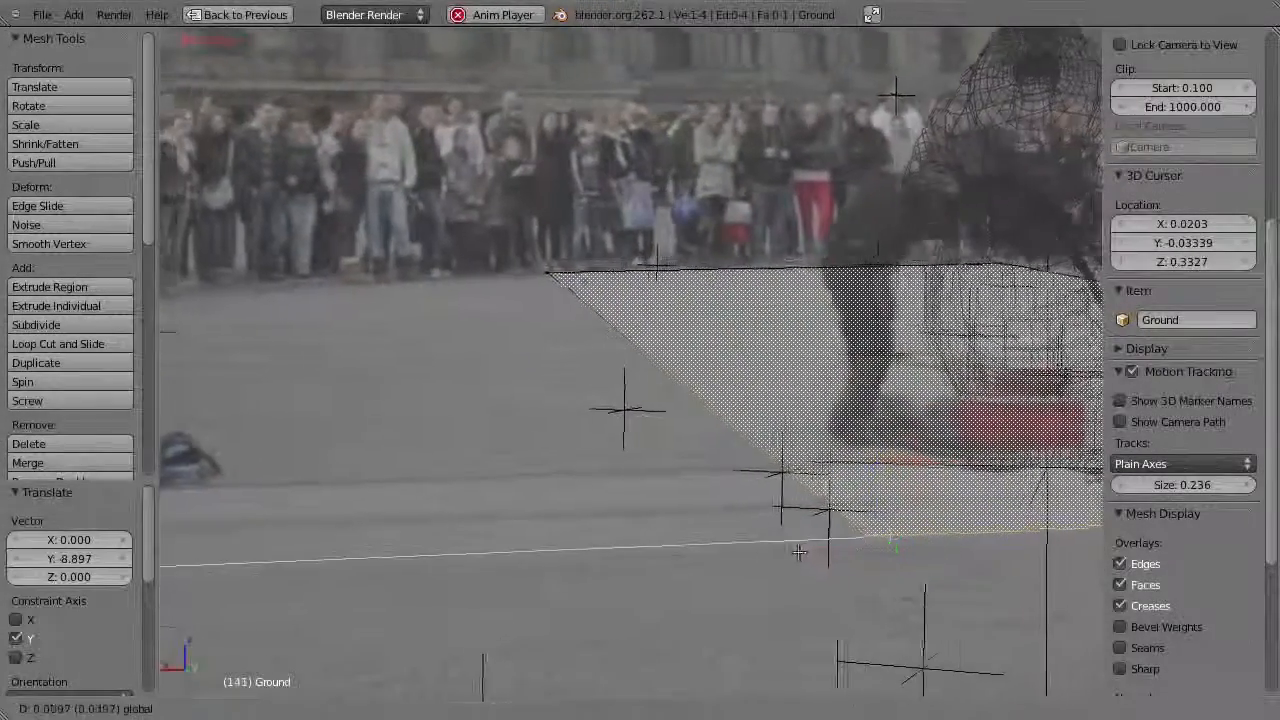
drag(665, 551, 631, 553)
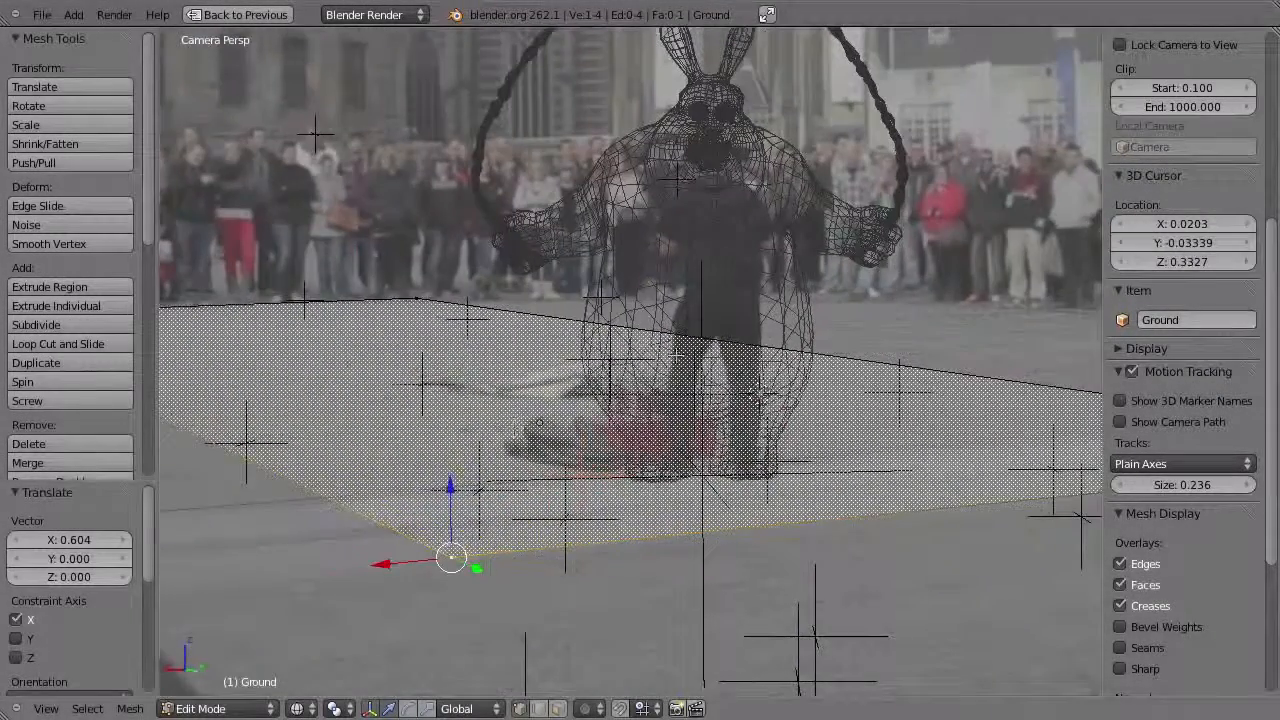
shift+middle_drag(678, 356, 447, 364)
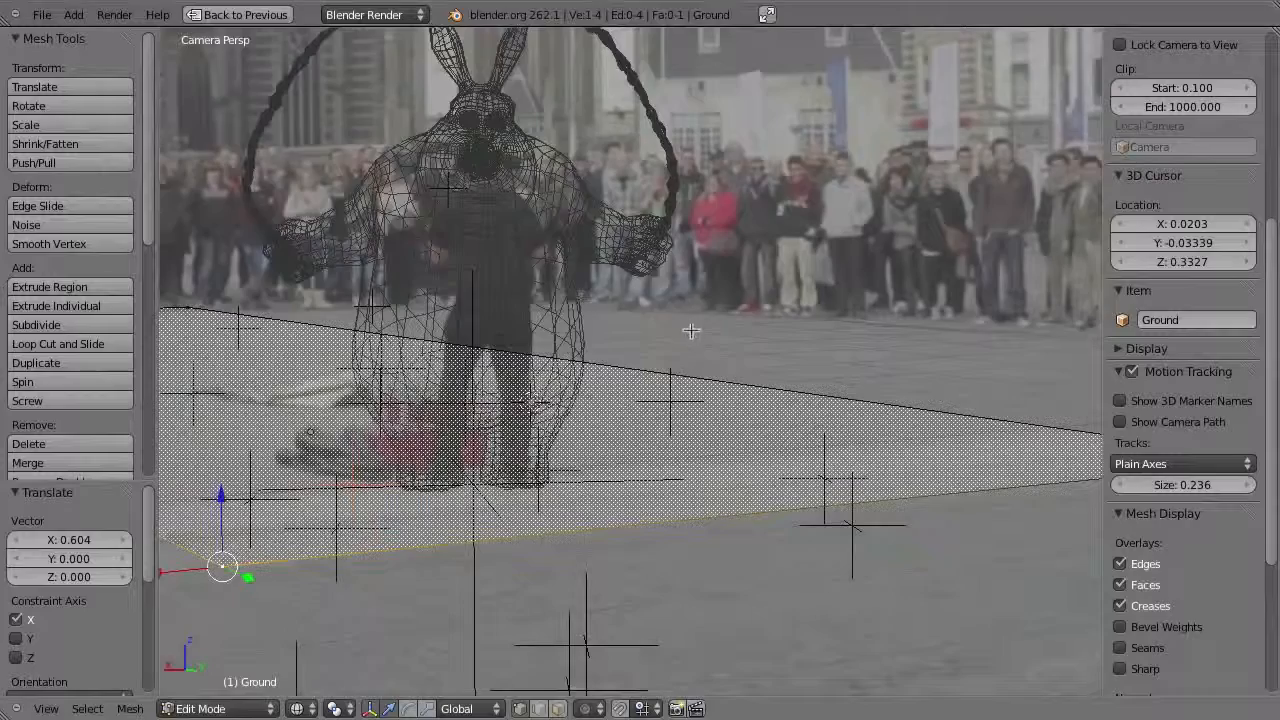
key(alt+a)
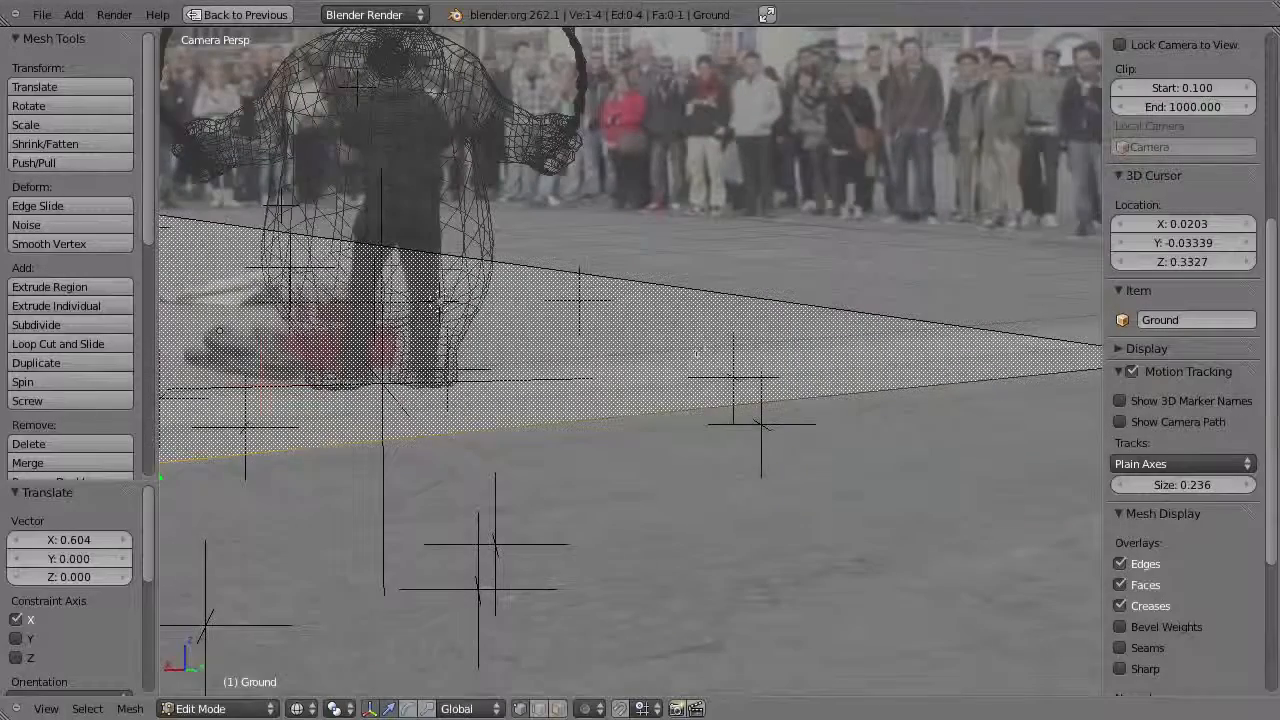
- Restore the full editor layout at frame 76 and cut the Ground plane with two crossing edge loops
key(ctrl+Up)
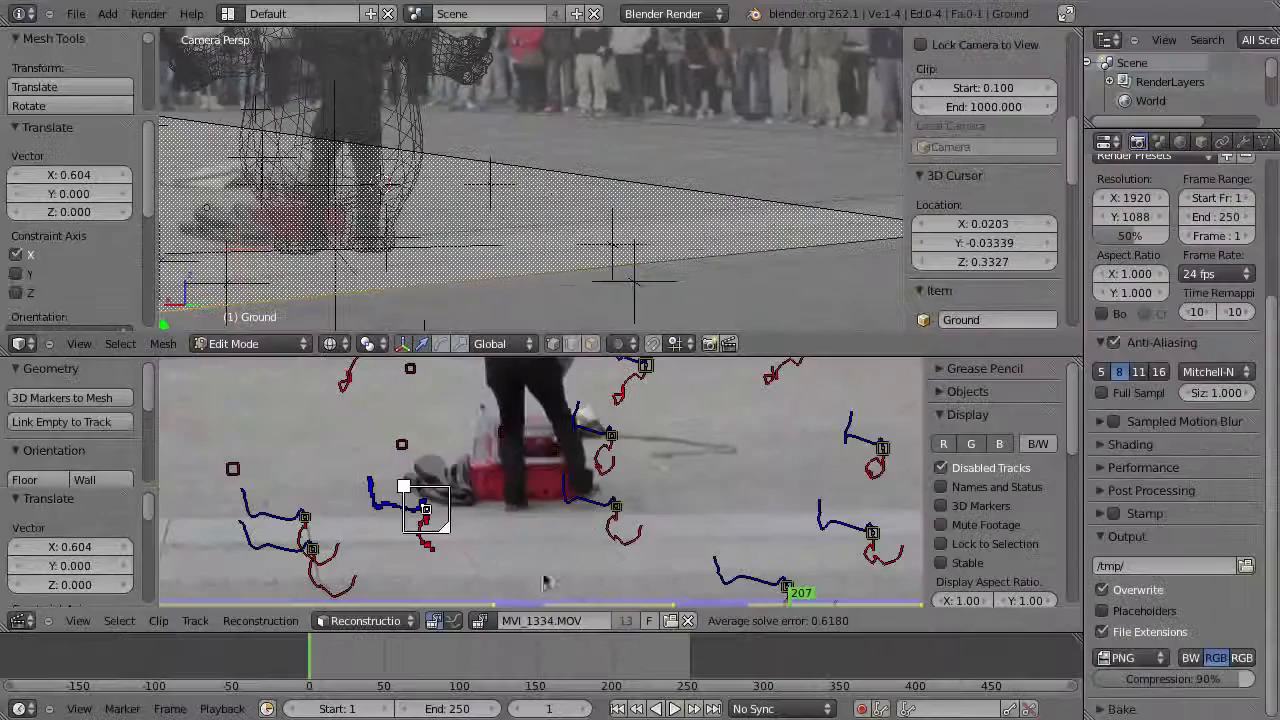
drag(325, 658, 424, 520)
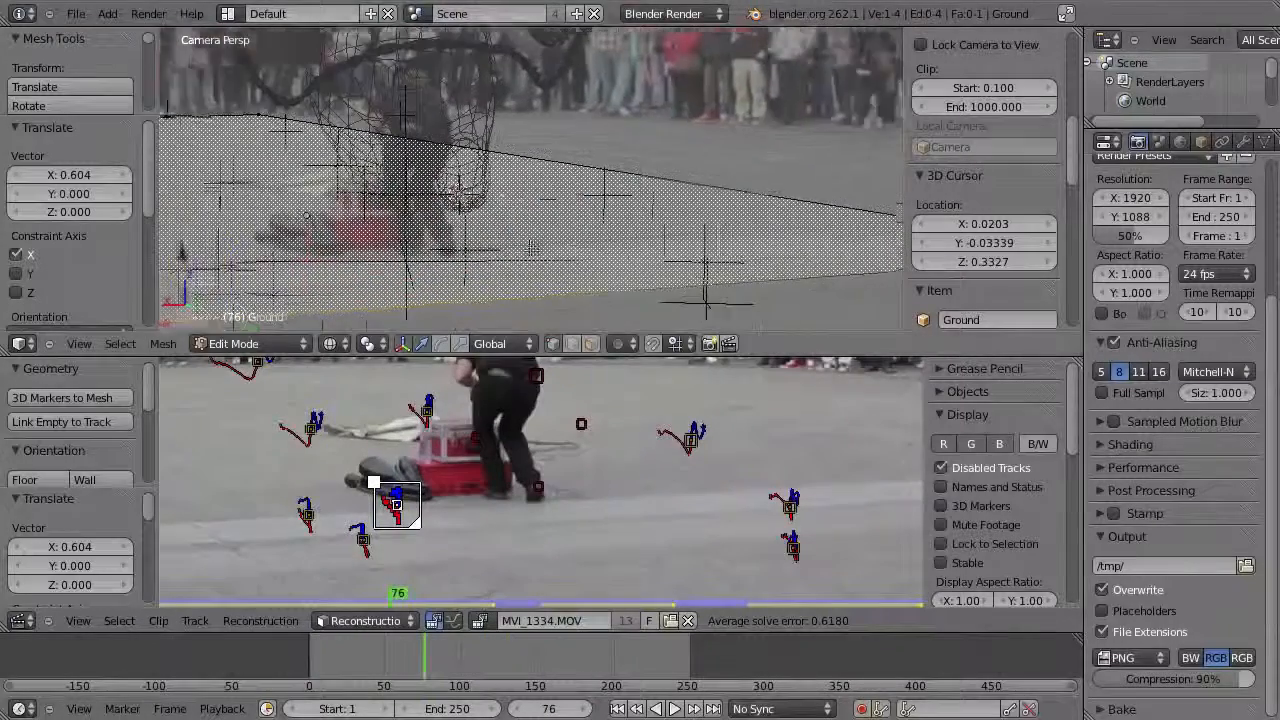
key(a)
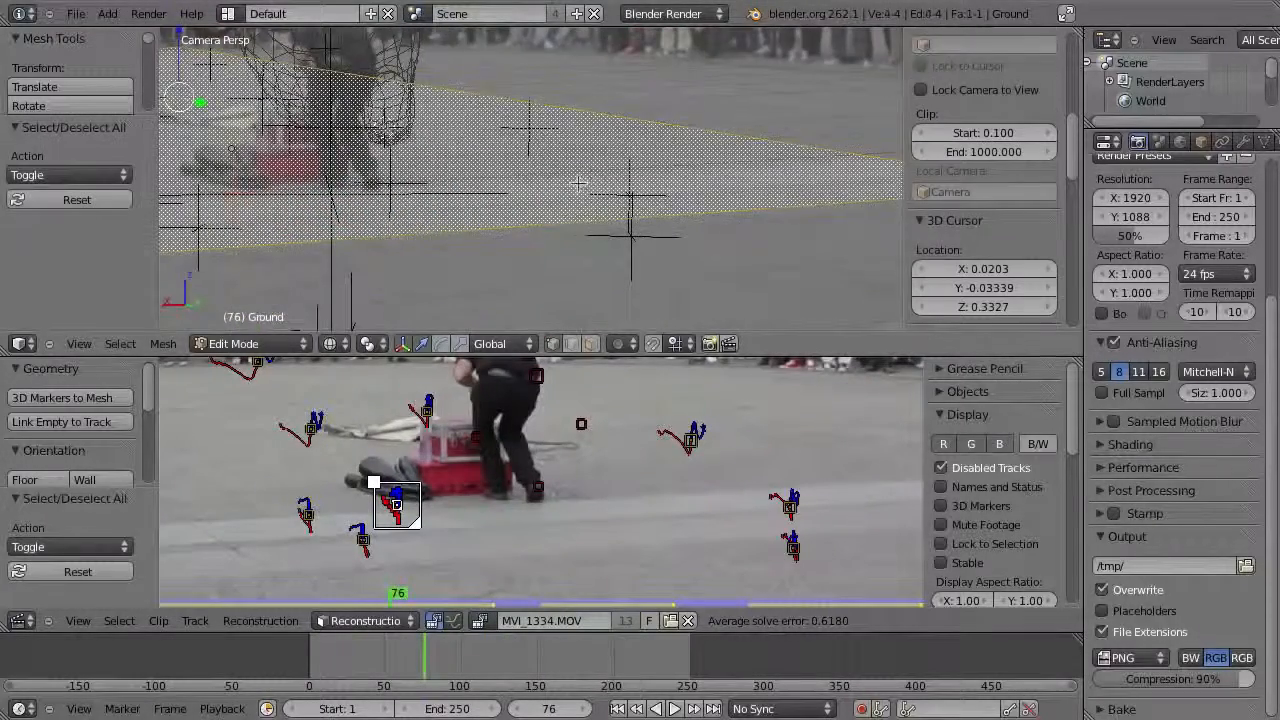
shift+middle_drag(504, 312, 490, 300)
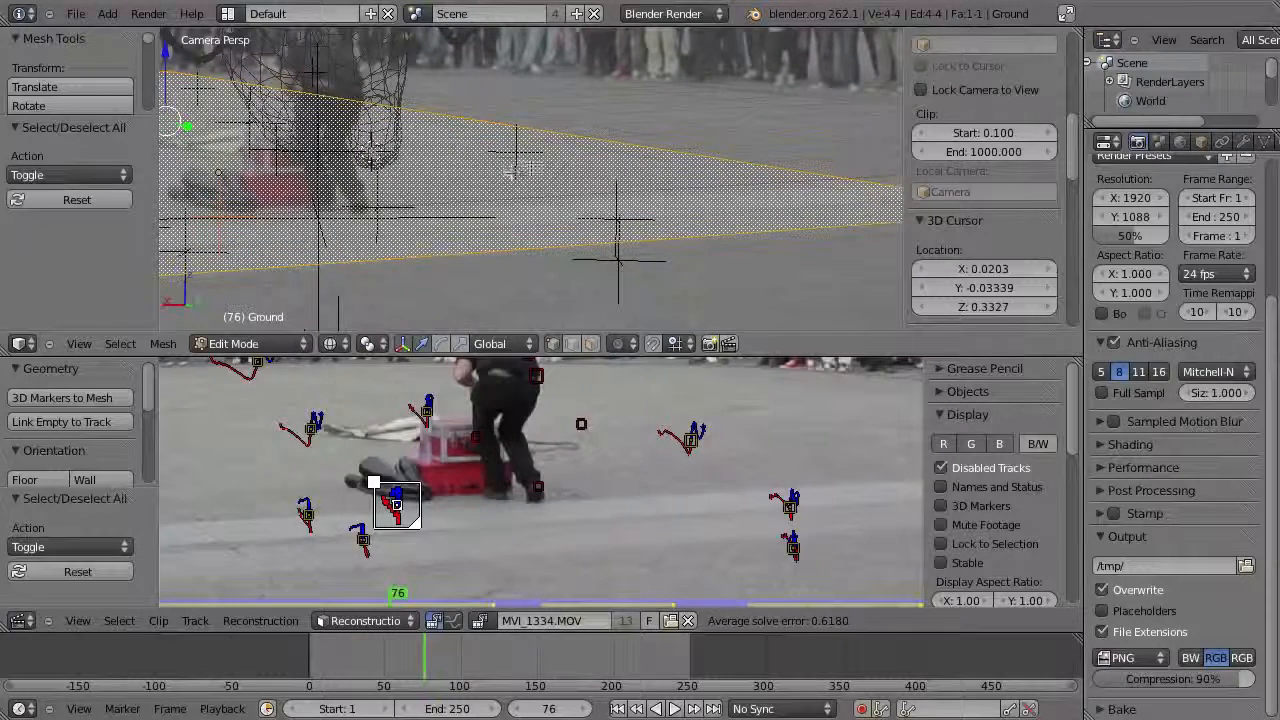
key(ctrl+r)
click(536, 248)
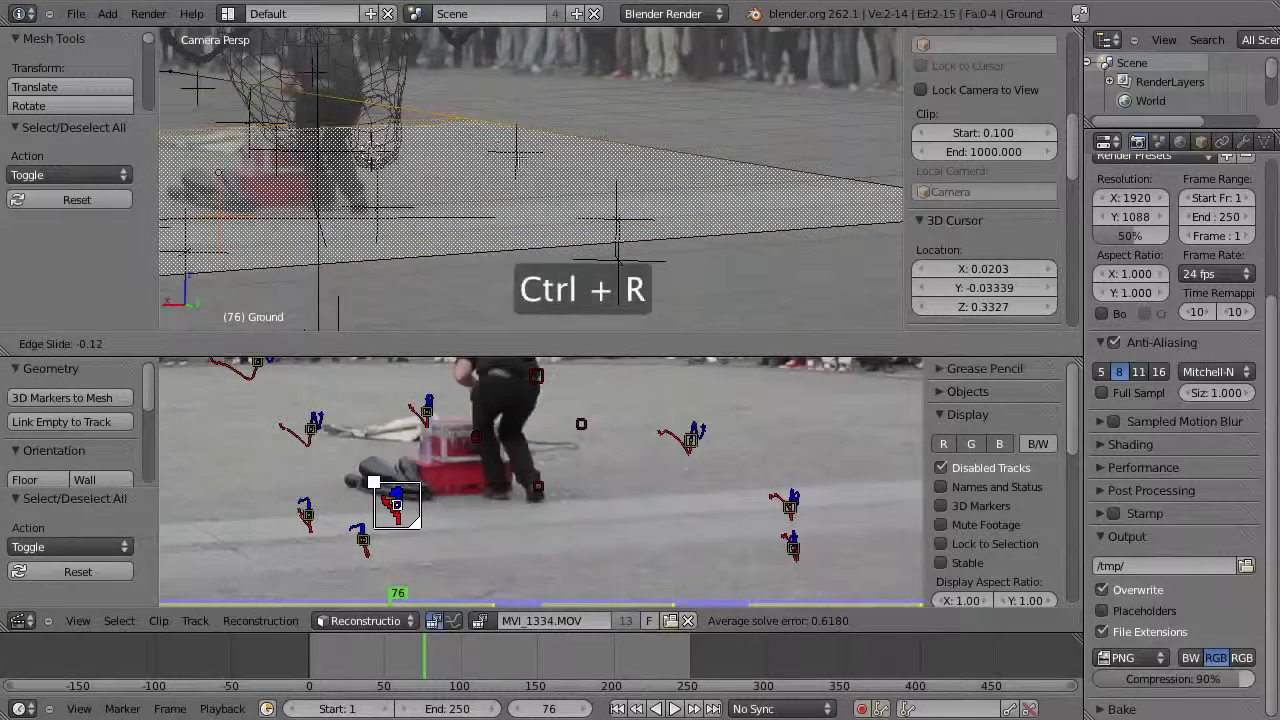
click(536, 248)
key(ctrl+r)
scroll(385, 246, down, 1)
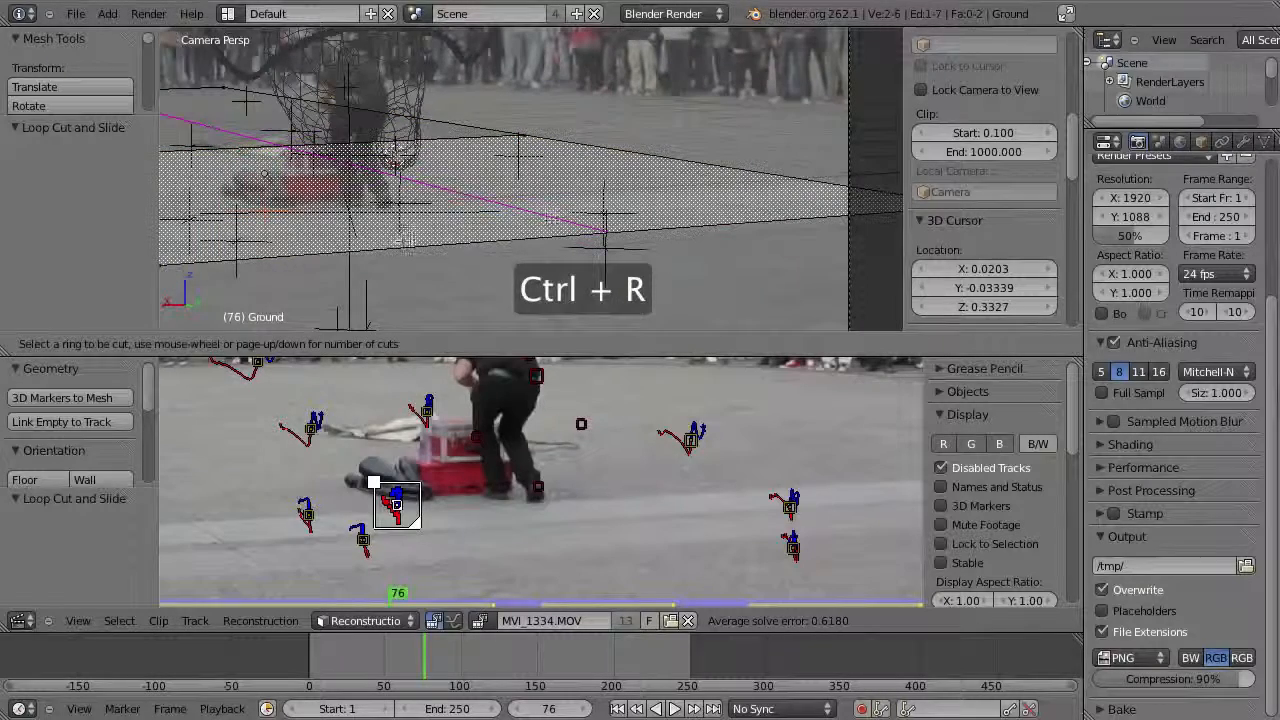
click(504, 211)
click(440, 207)
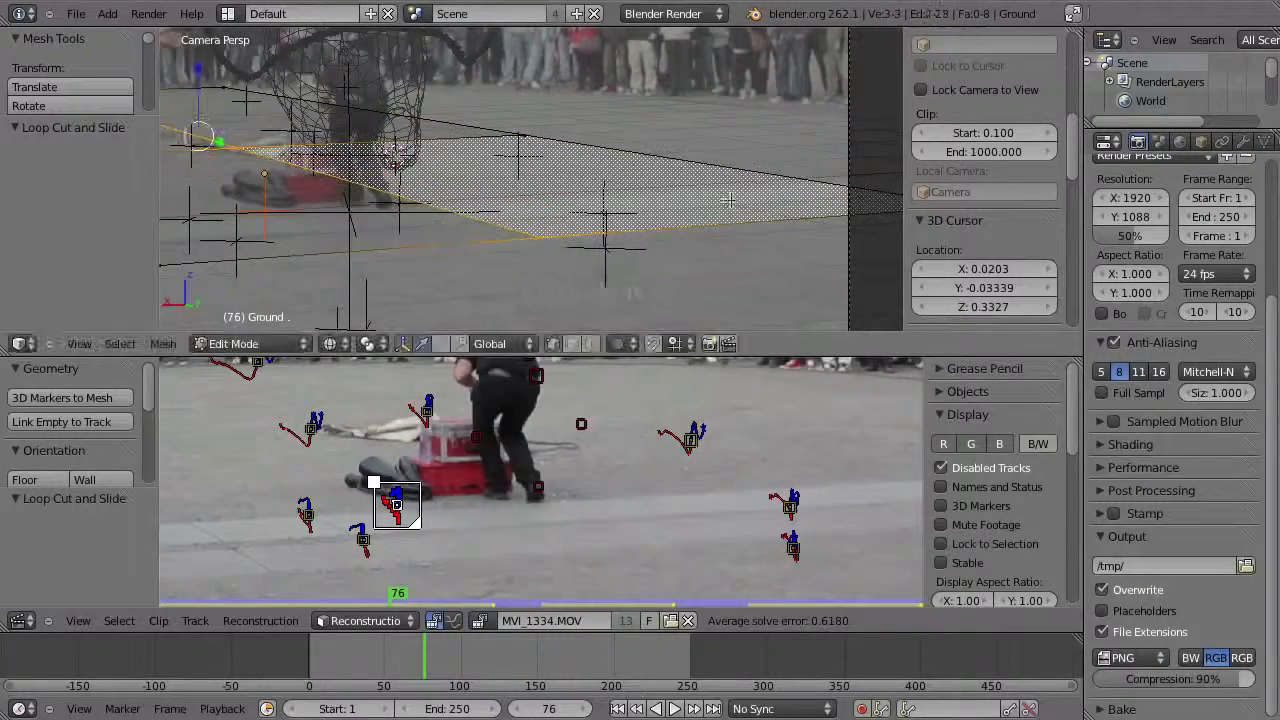
- Pull the Ground plane's far right corner vertex inward to round off that end and check the edited mesh
shift+middle_drag(728, 198, 628, 197)
right_click(866, 193)
shift+middle_drag(850, 212, 600, 249)
drag(729, 231, 226, 223)
shift+middle_drag(314, 196, 705, 196)
key(Tab)
shift+middle_drag(490, 264, 667, 260)
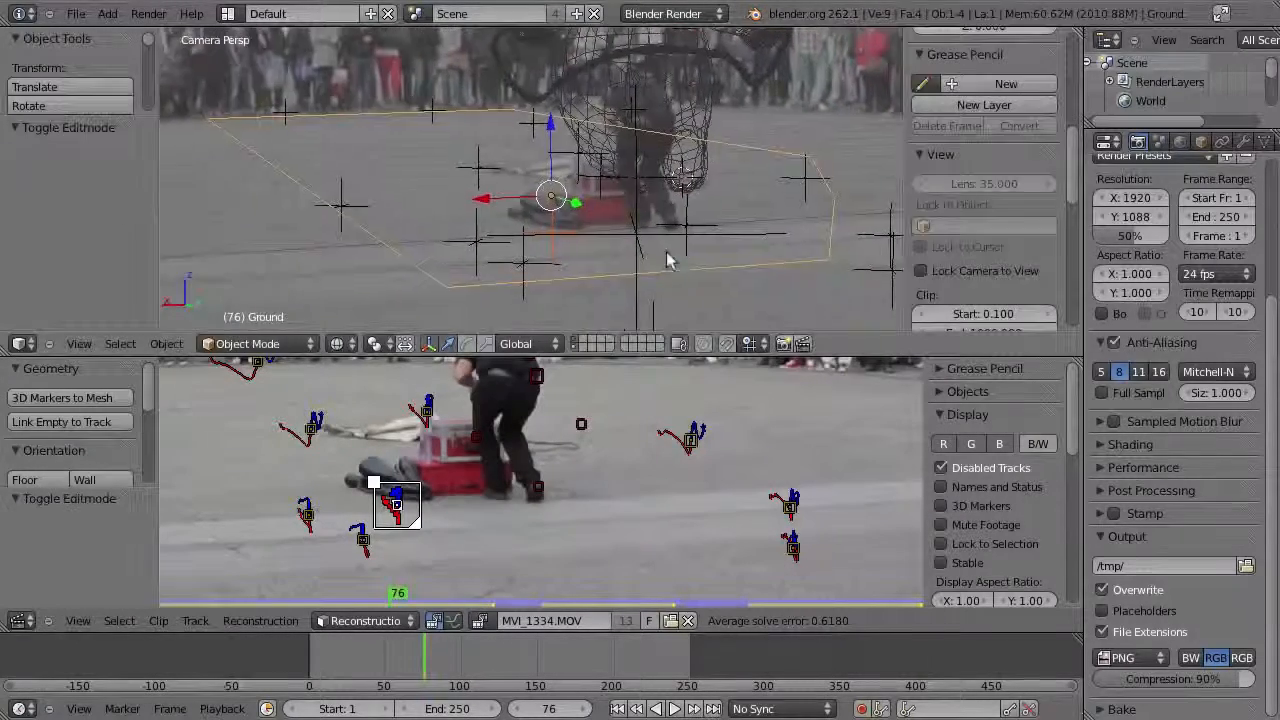
key(Tab)
shift+middle_drag(600, 180, 583, 202)
key(a)
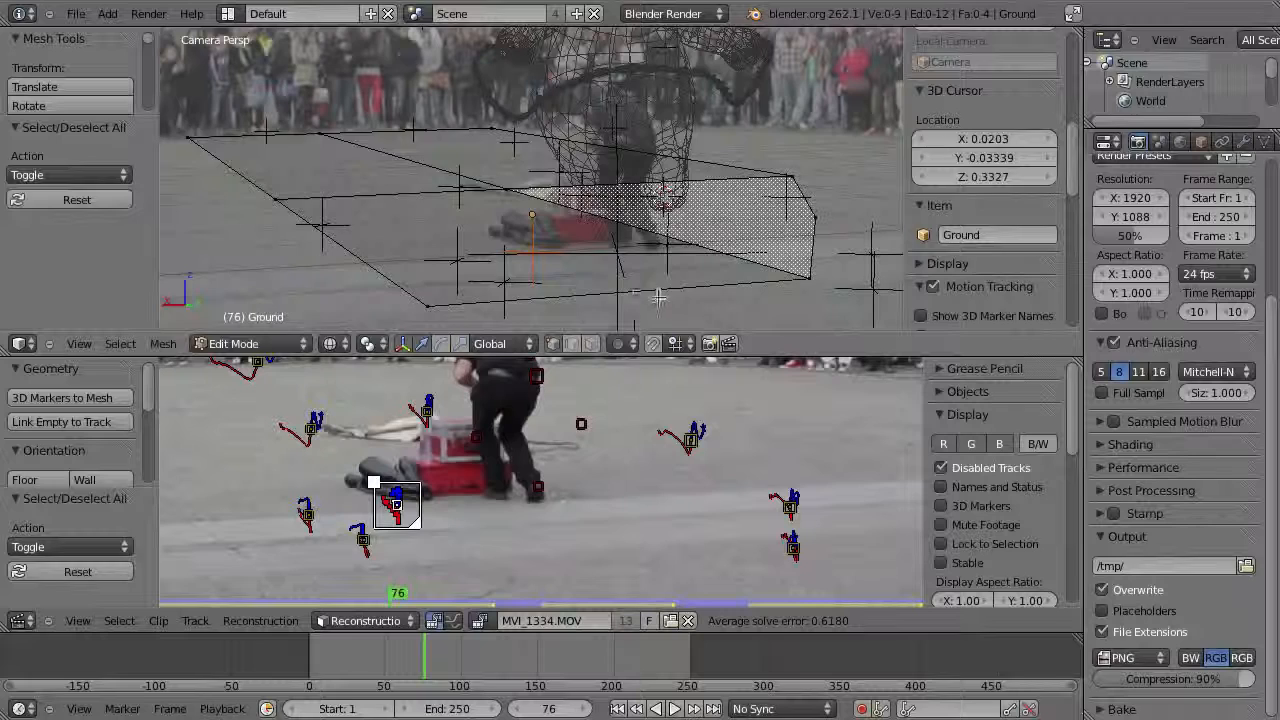
key(Tab)
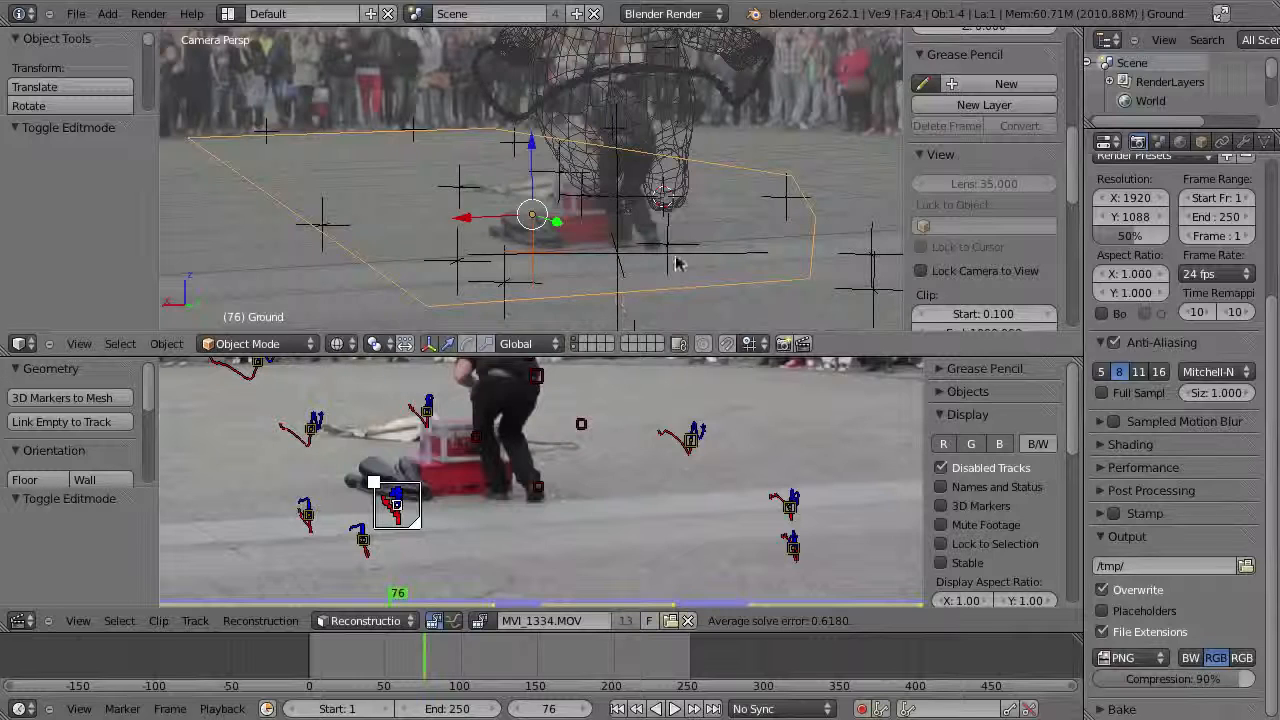
- In the front orthographic view, raise the Ground plane 0.125 along the global Z axis towards the row of track markers
key(KP_1)
key(KP_5)
scroll(558, 228, down, 6)
shift+middle_drag(489, 240, 697, 72)
shift+middle_drag(614, 248, 678, 198)
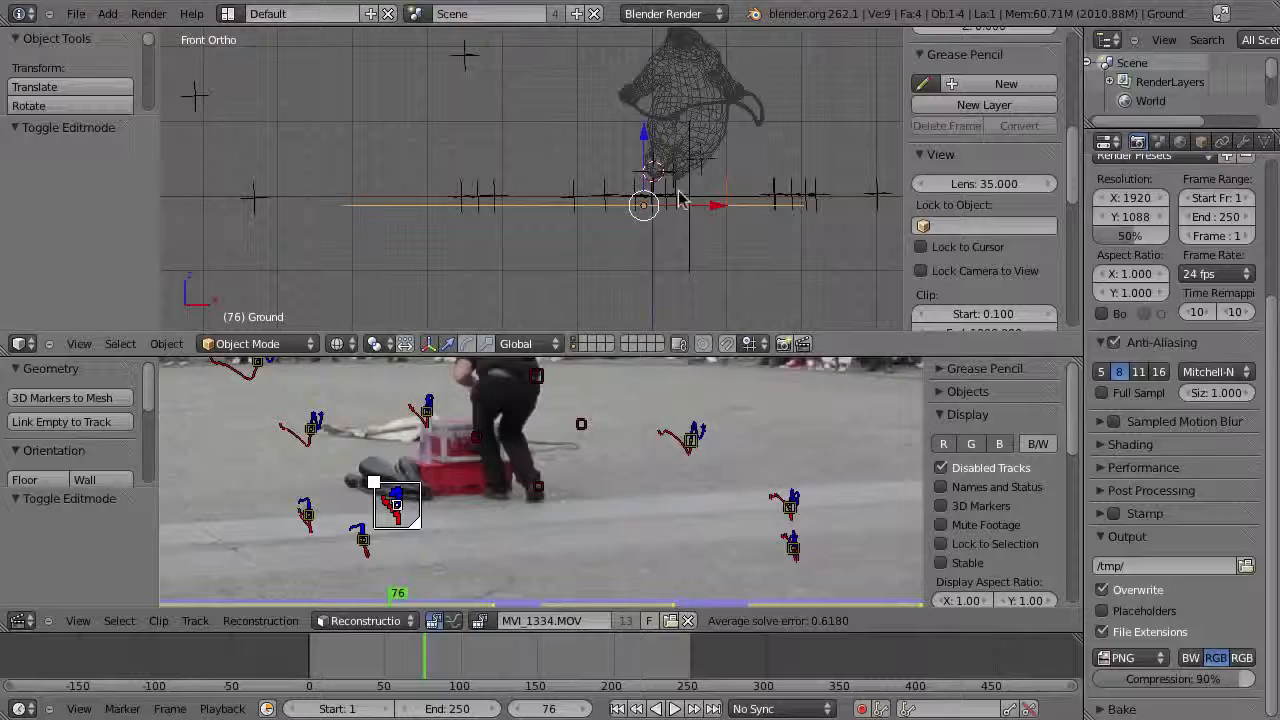
scroll(652, 168, up, 5)
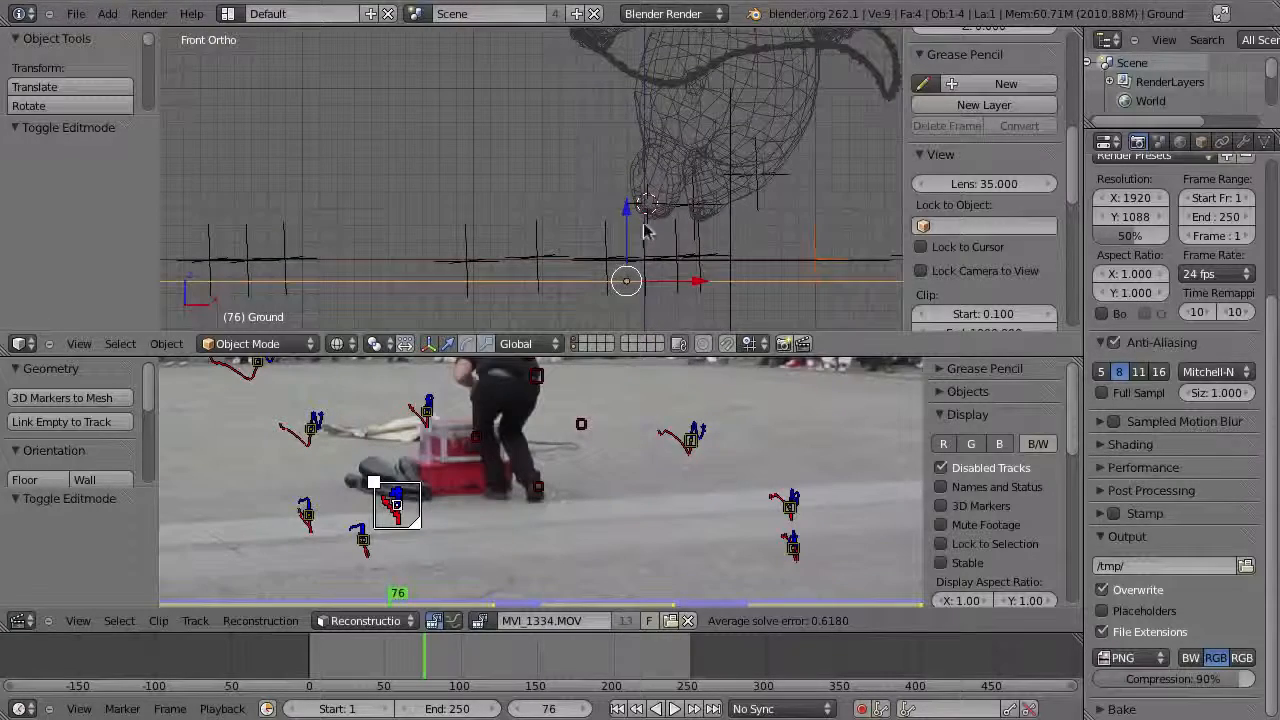
key(g)
key(z)
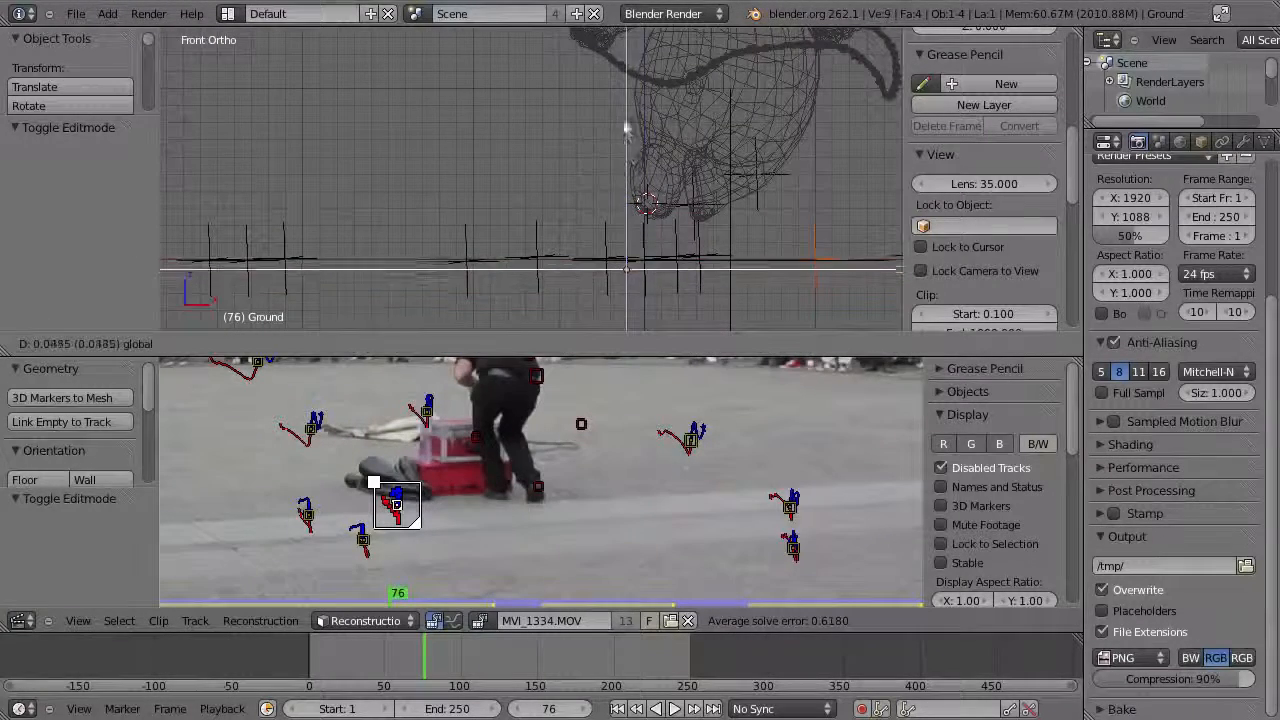
click(636, 60)
scroll(590, 200, down, 3)
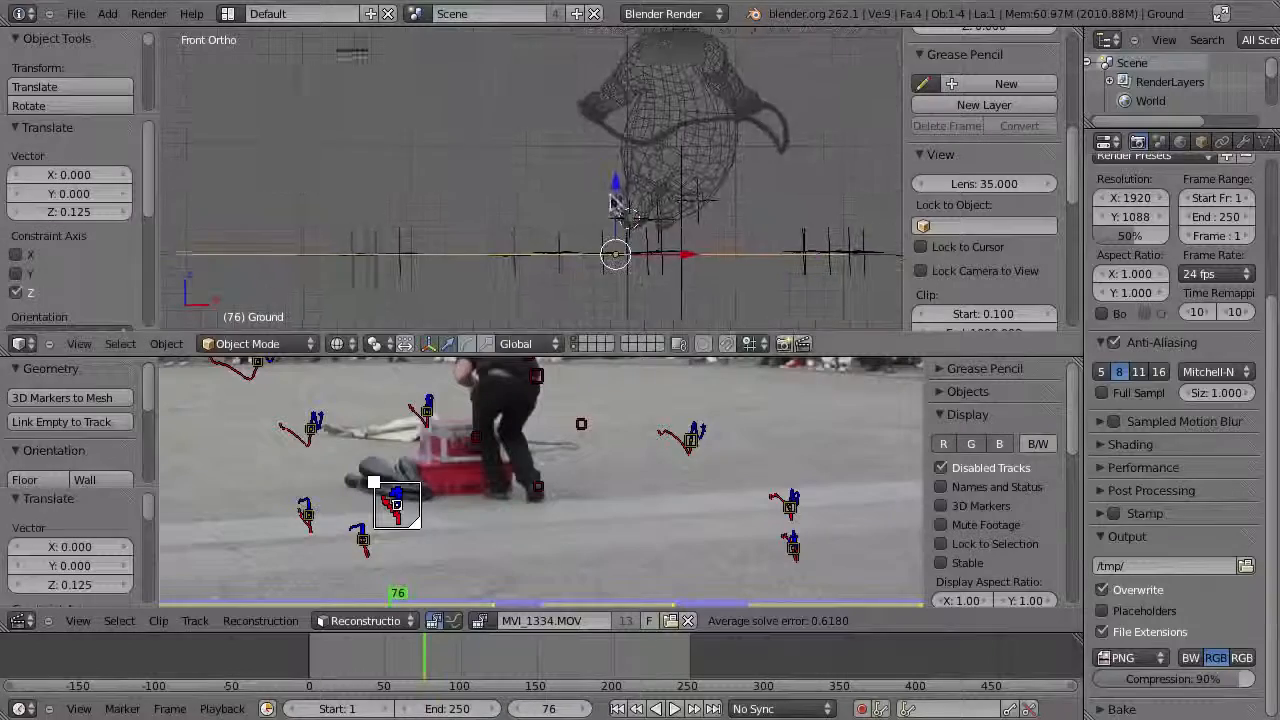
- Fine-tune the Ground plane's height by 0.009948 along the global Z axis and check its fit through the camera during playback
scroll(558, 218, up, 4)
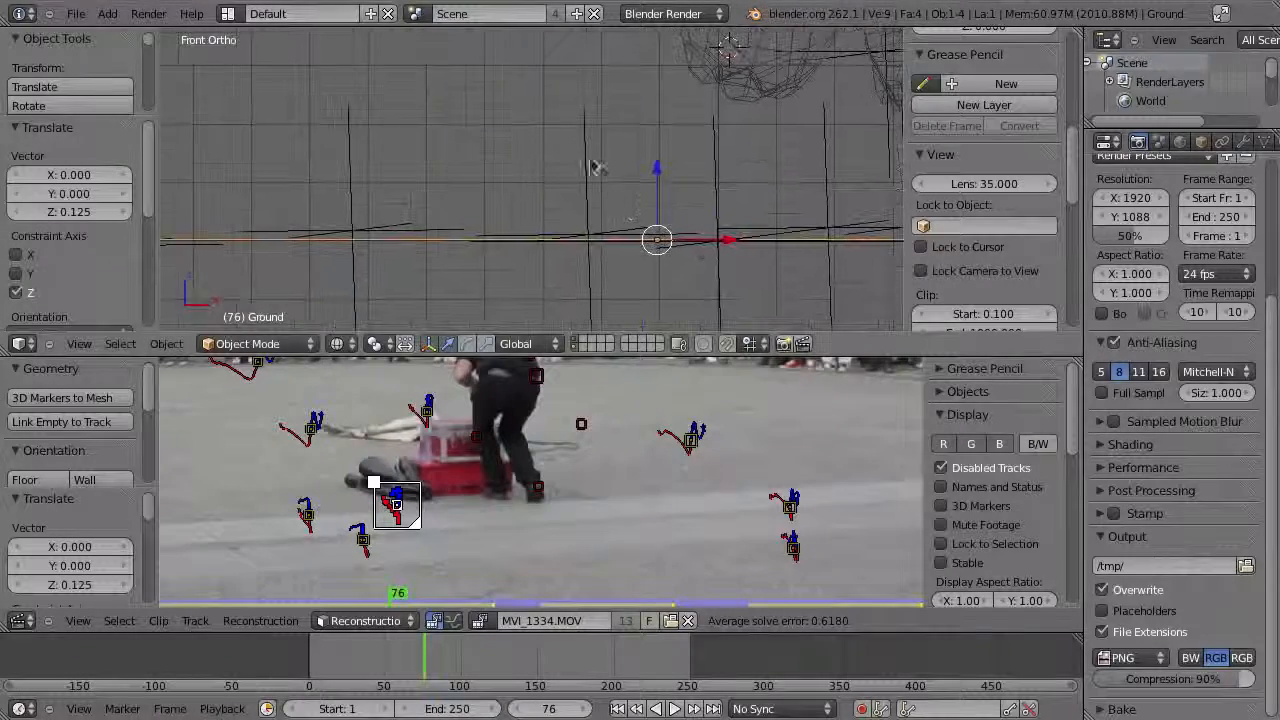
key(g)
key(z)
click(668, 131)
scroll(668, 131, down, 2)
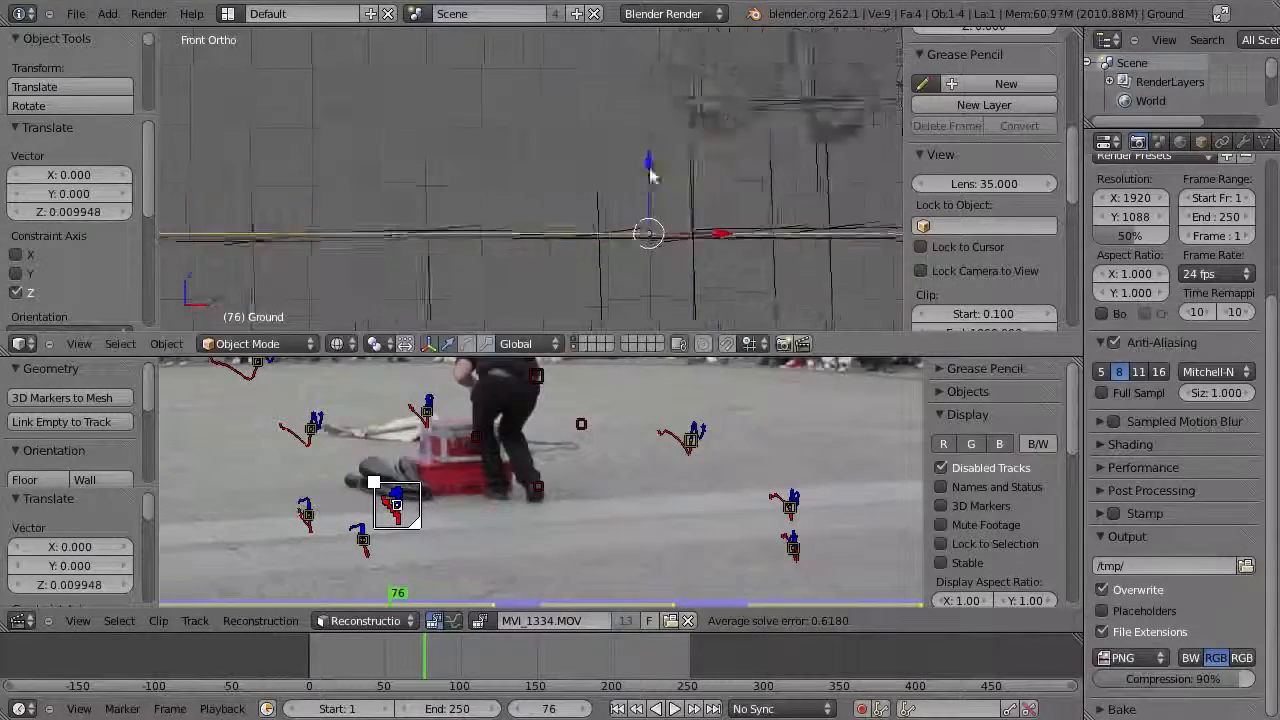
key(KP_0)
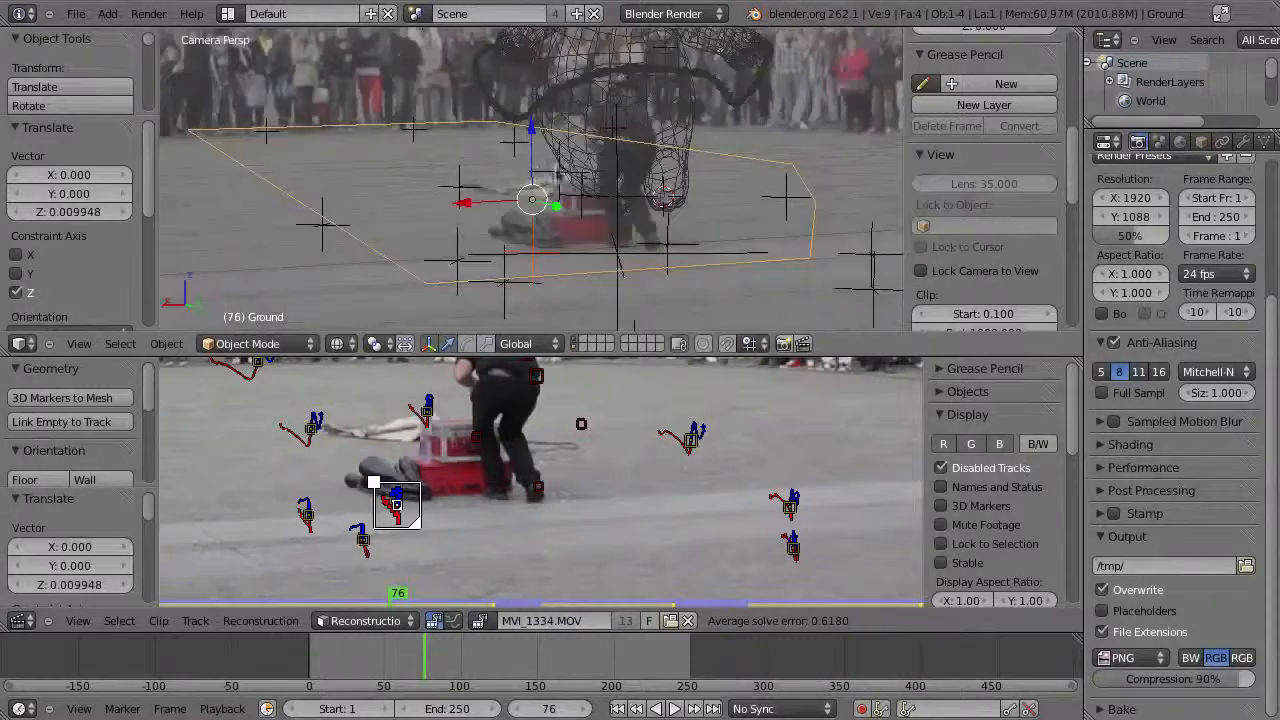
key(alt+a)
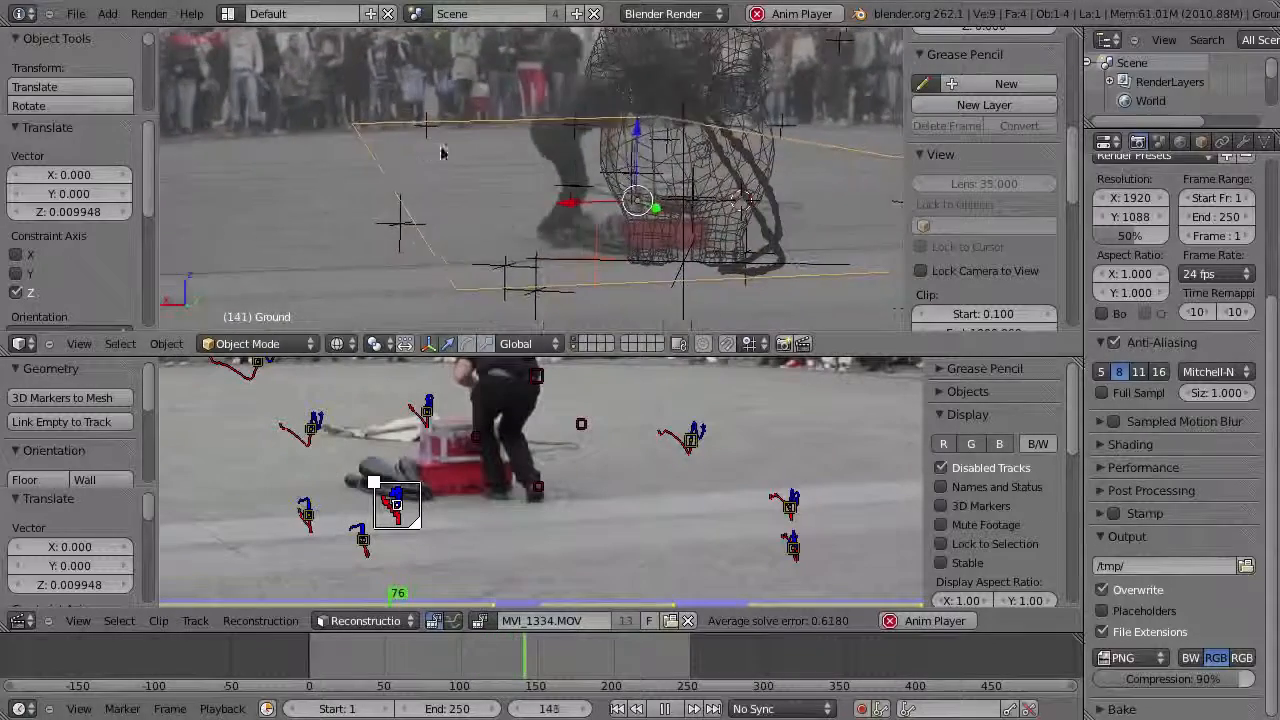
key(Escape)
- Shift the three vertices of the Ground plane's rear edge slightly towards the camera and check the fit during playback
key(Tab)
right_click(192, 129)
shift+right_click(320, 126)
shift+right_click(468, 104)
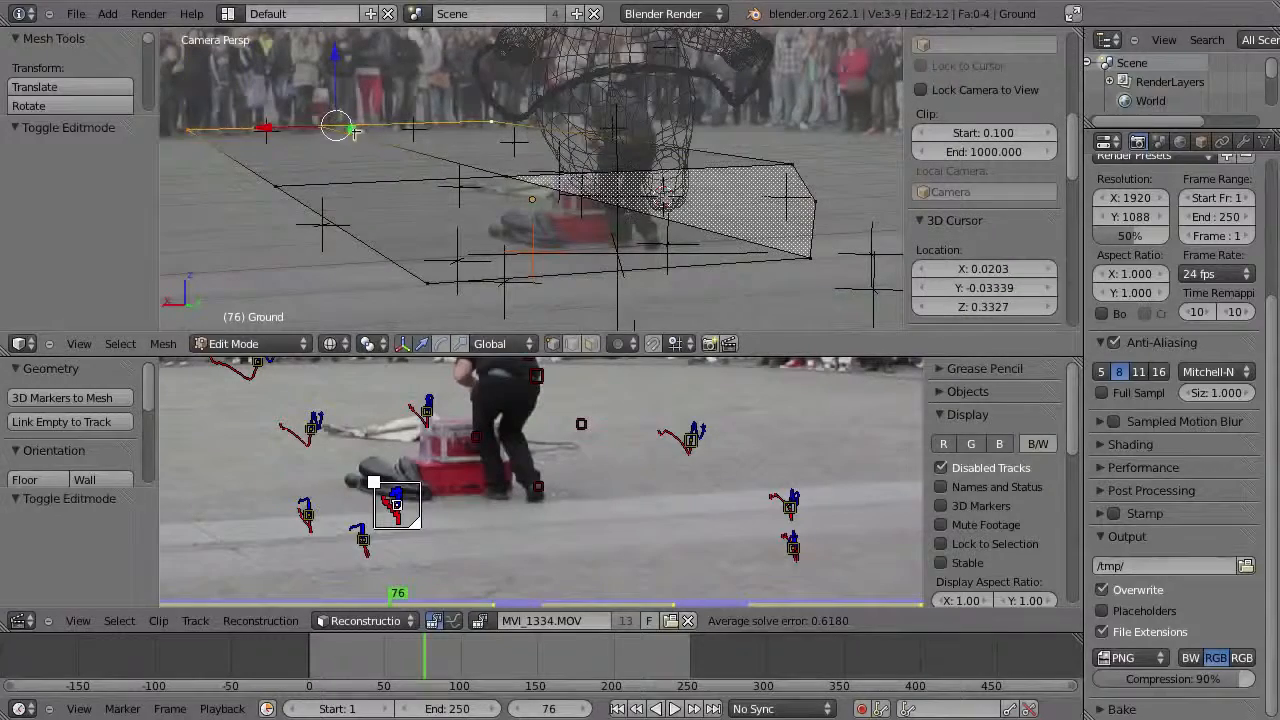
key(g)
click(363, 138)
key(Tab)
key(alt+a)
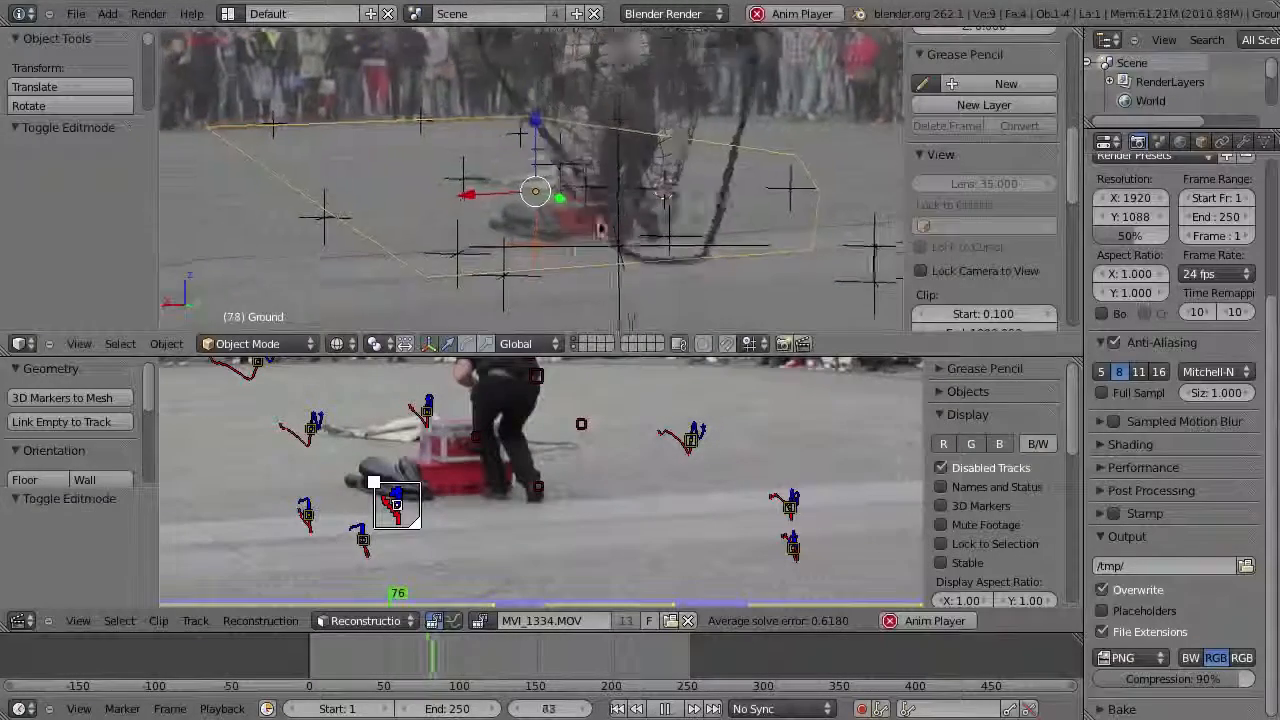
key(Escape)
- Move the Ground plane's rear-edge vertex nearest the rabbit 1.791 along the global Y axis, check it in playback and clear the selection
key(Tab)
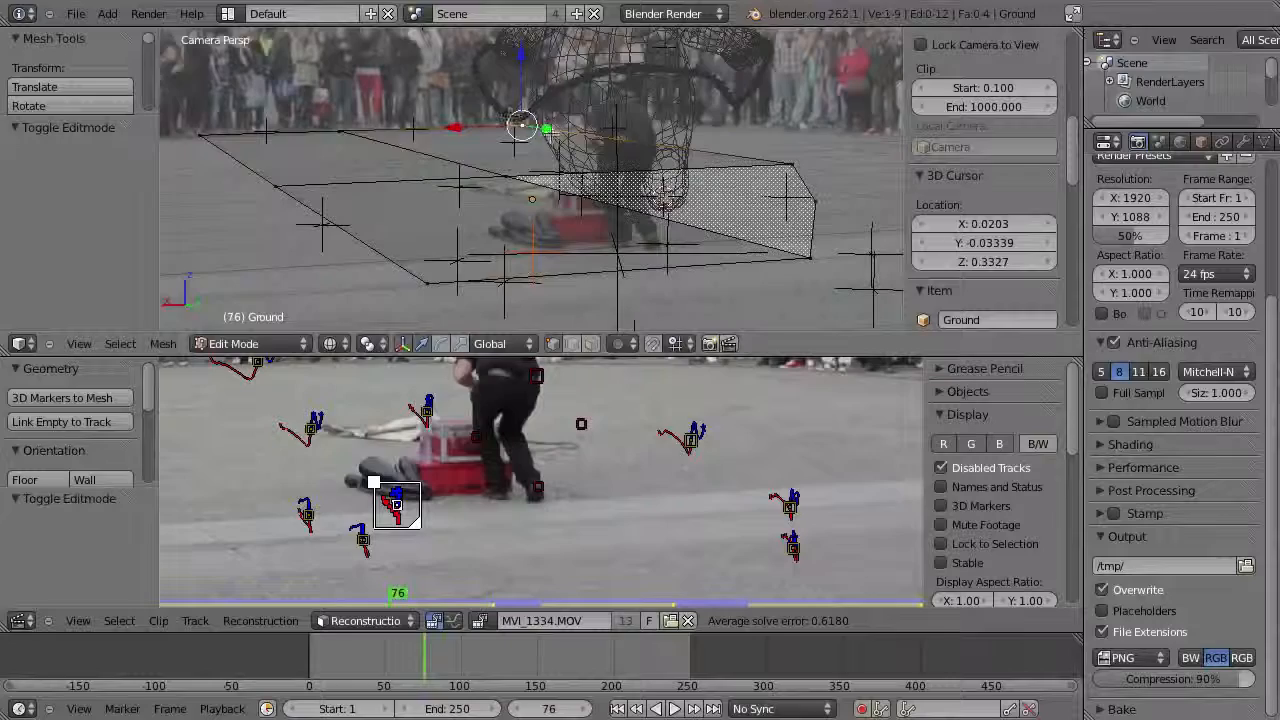
key(g)
click(578, 150)
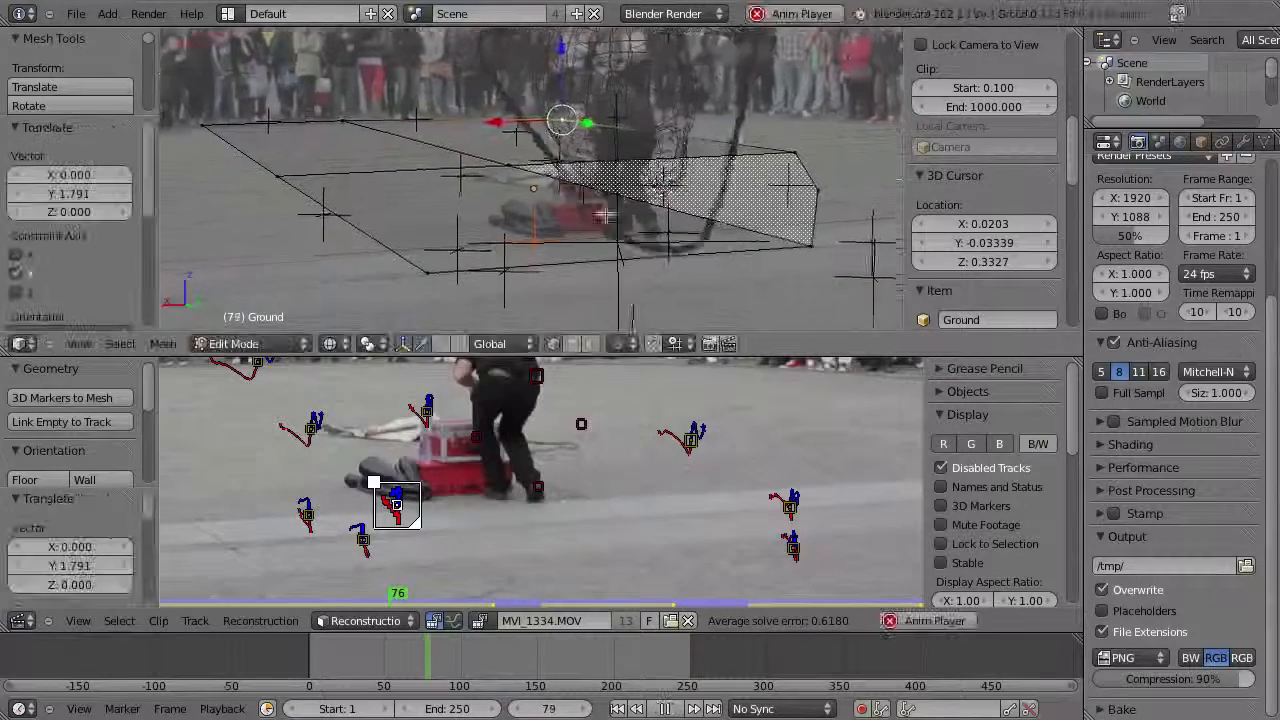
key(a)
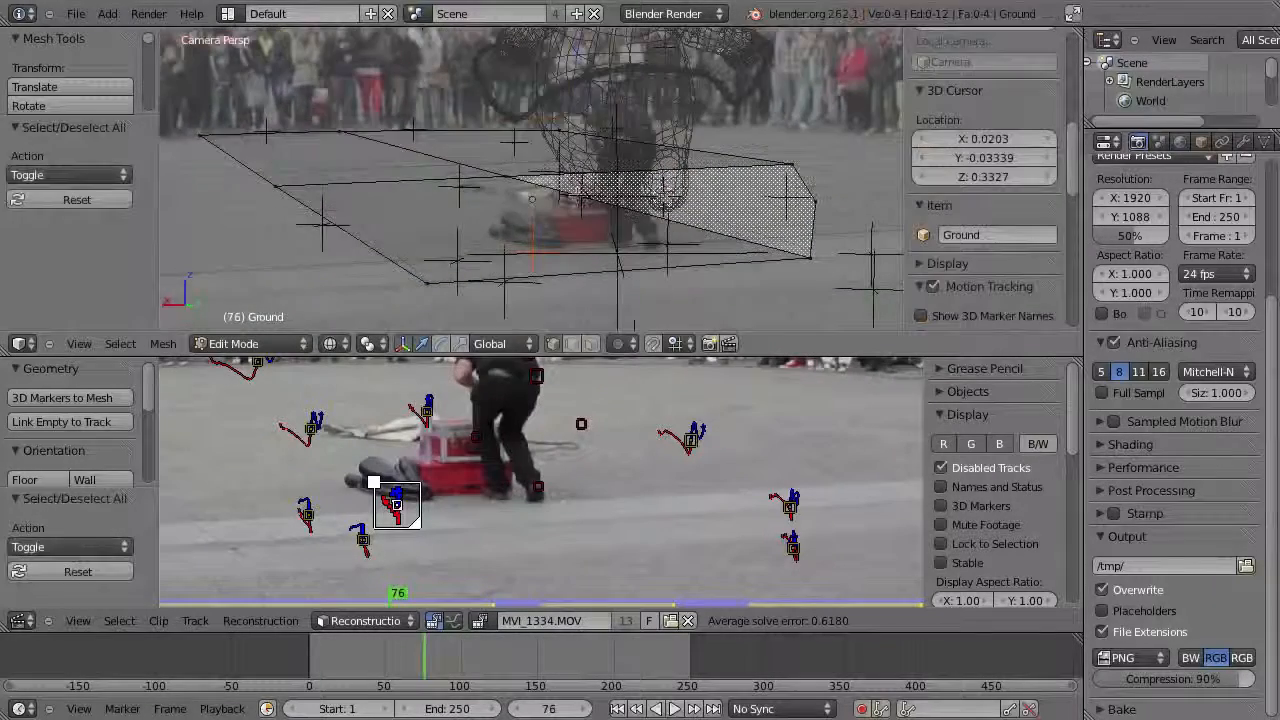
- Change the movie clip area into a UV/Image Editor
shift+middle_drag(613, 165, 585, 154)
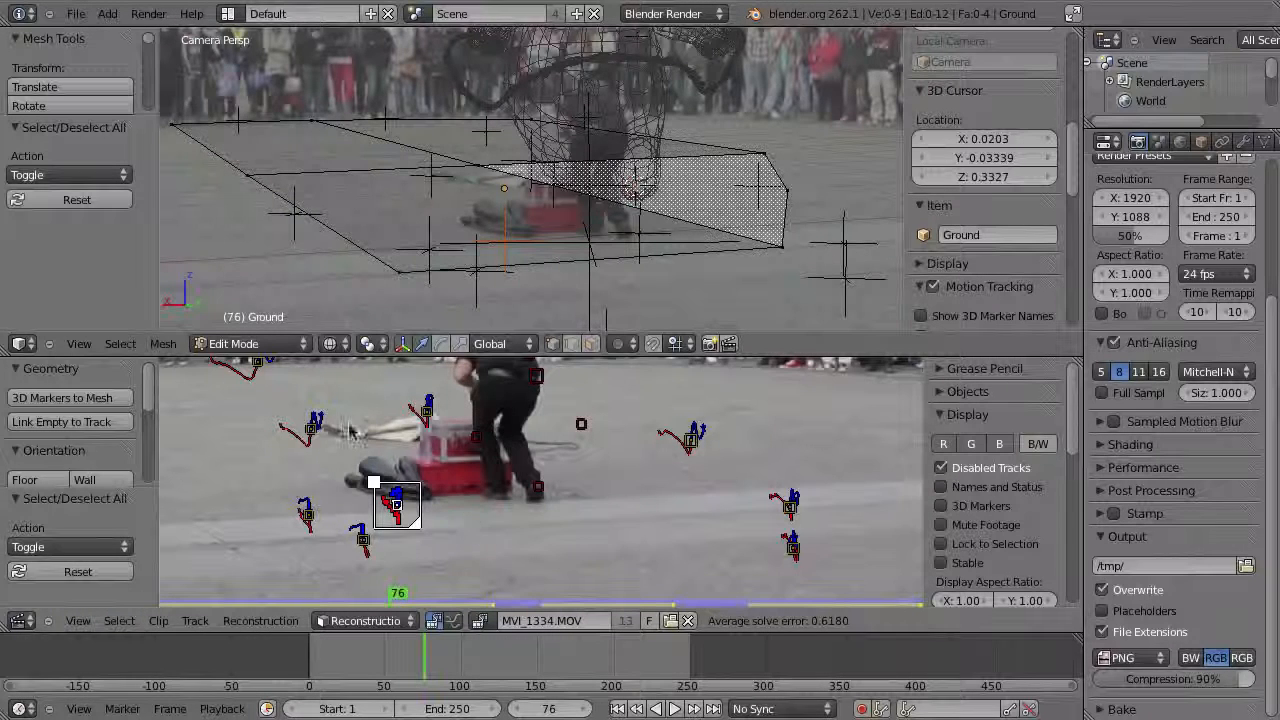
click(18, 620)
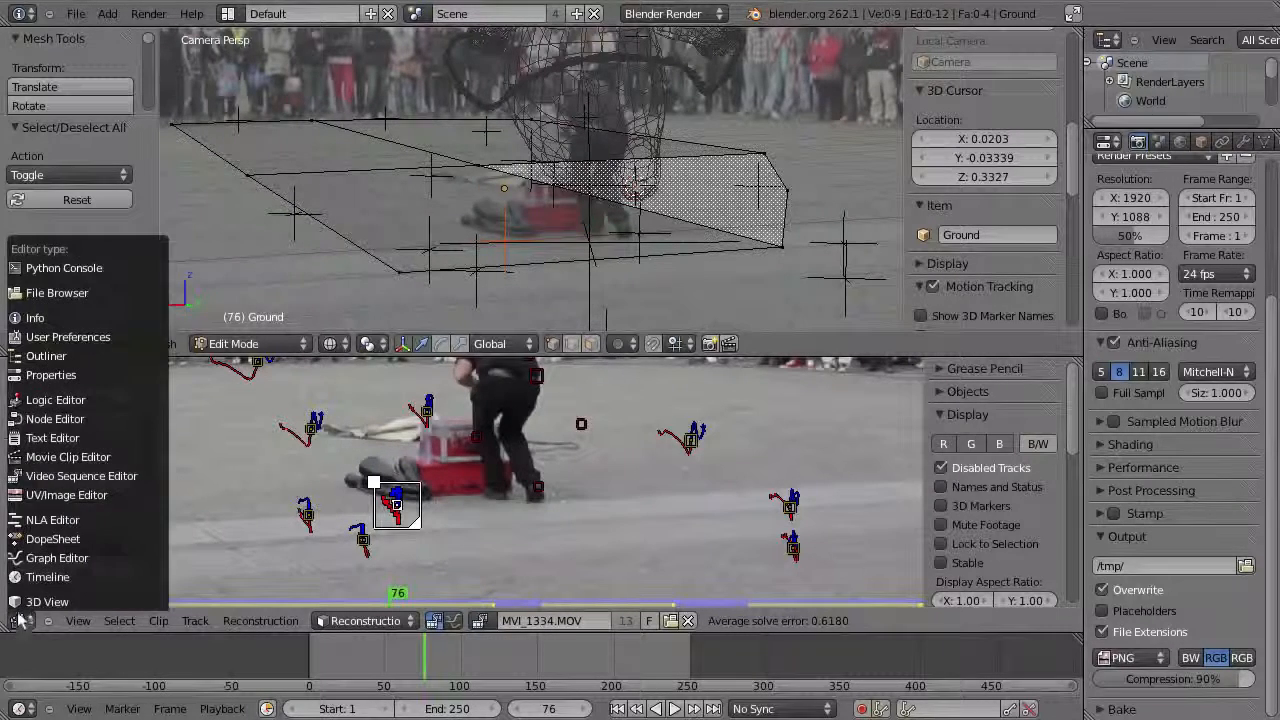
click(54, 495)
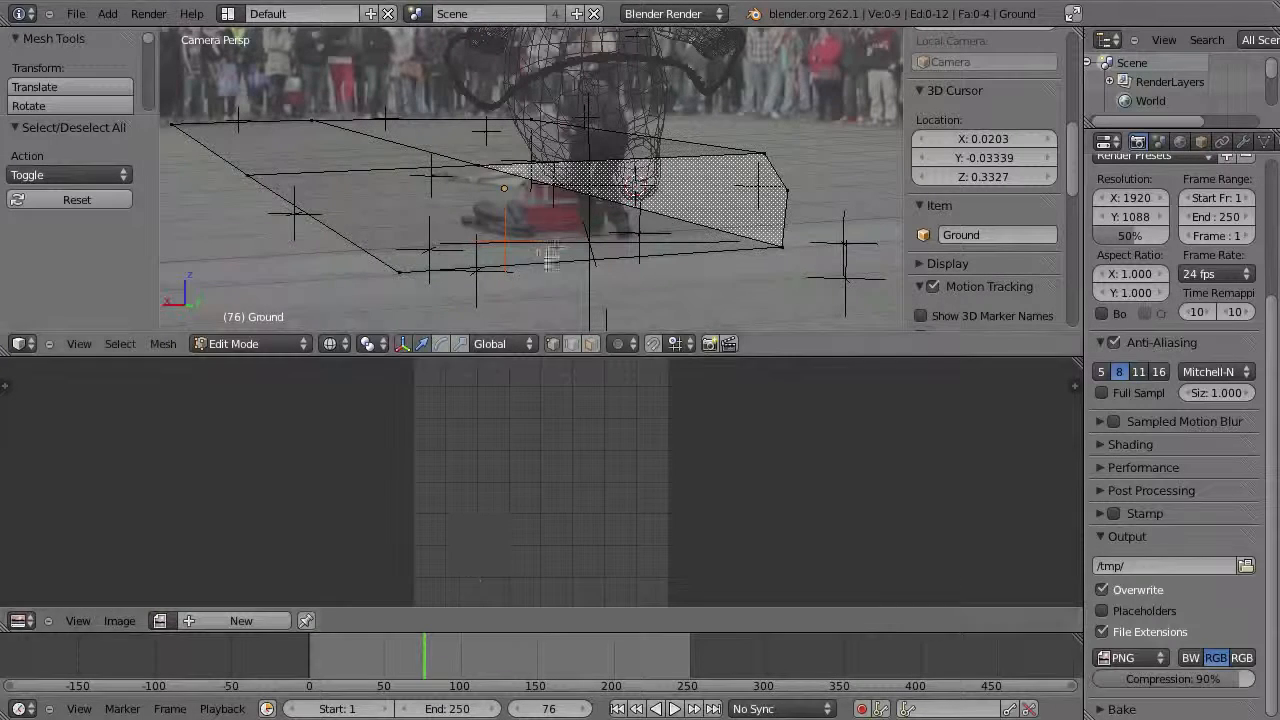
- Unwrap all faces of the Ground mesh using Smart UV Project with an angle limit of 66.00 and zero island margin
key(a)
shift+middle_drag(551, 227, 549, 255)
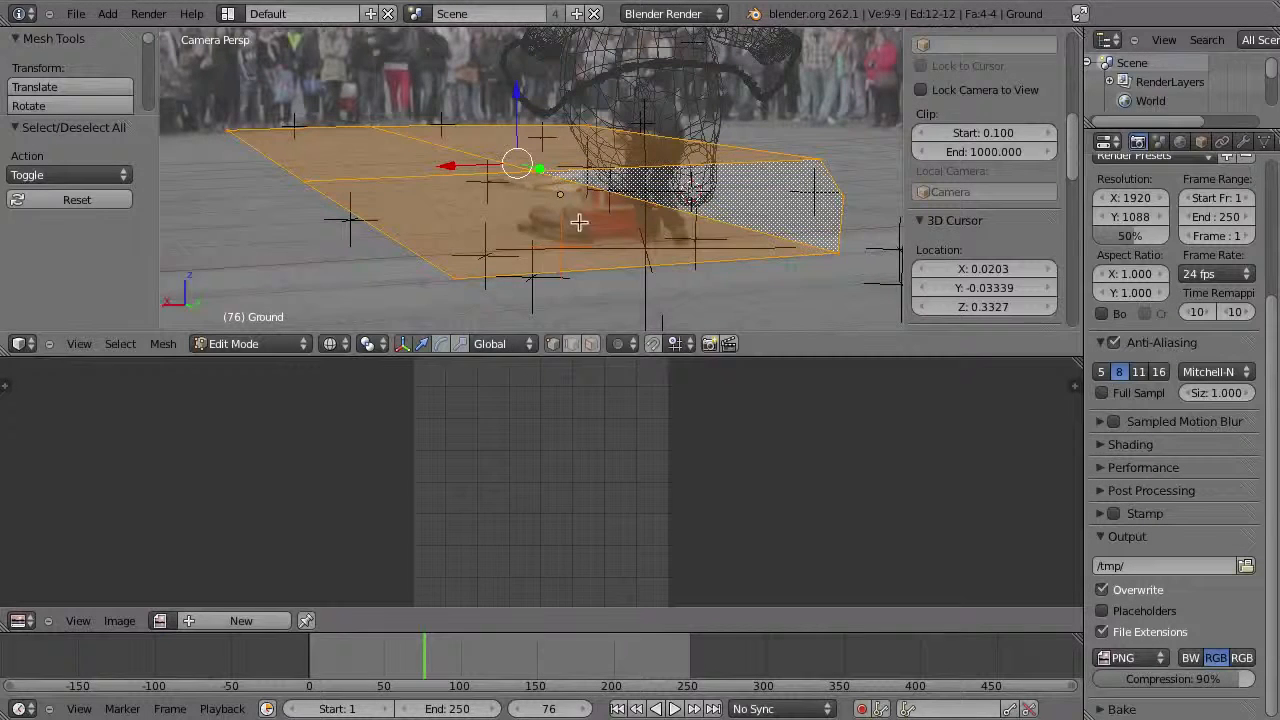
key(u)
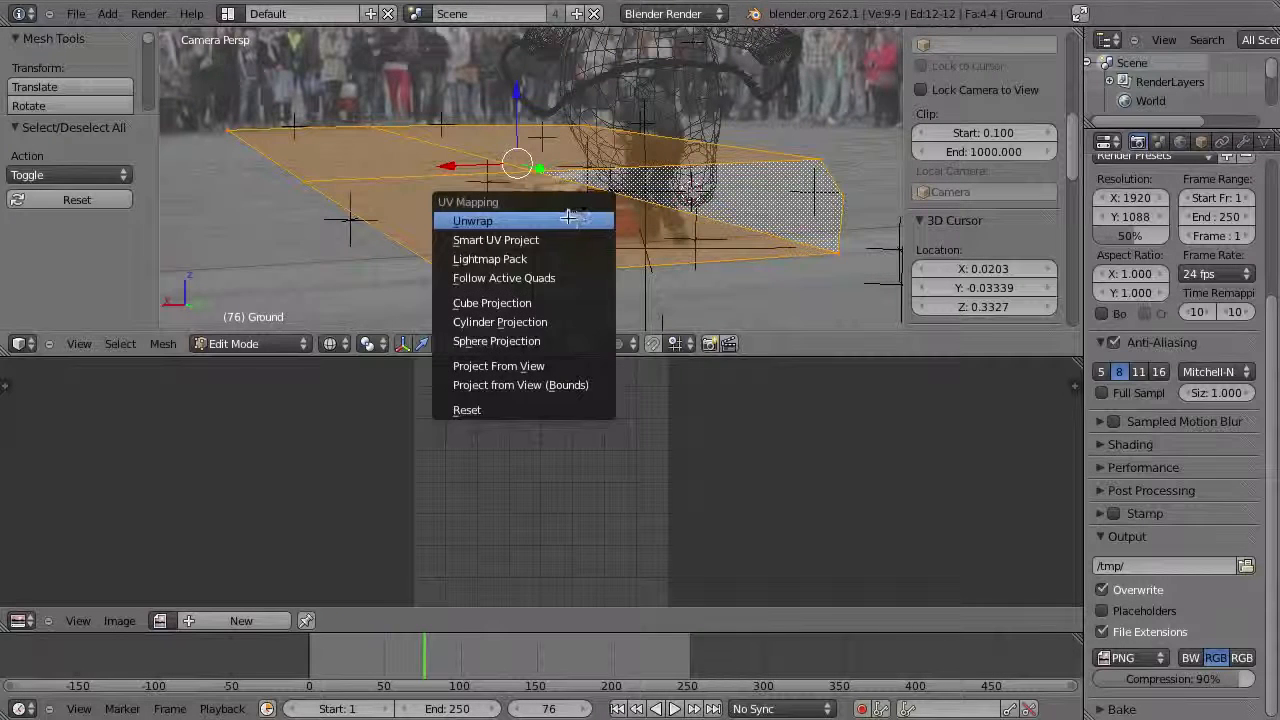
click(495, 241)
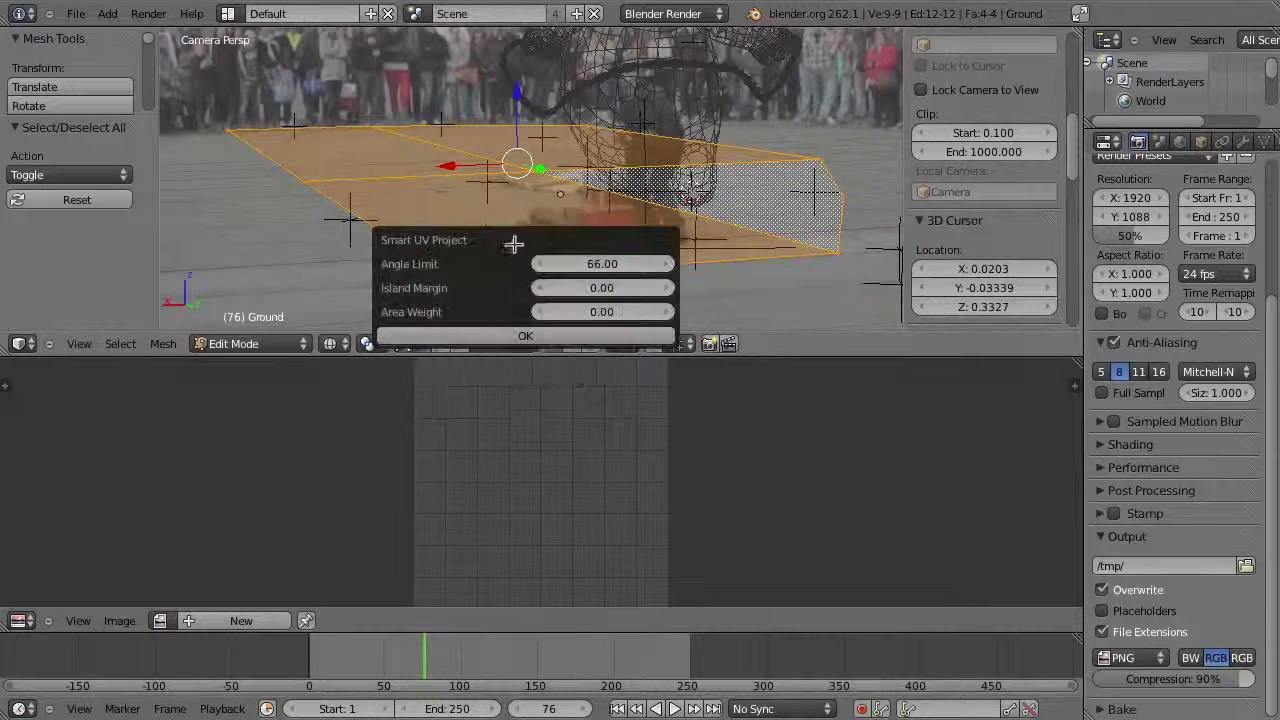
click(524, 336)
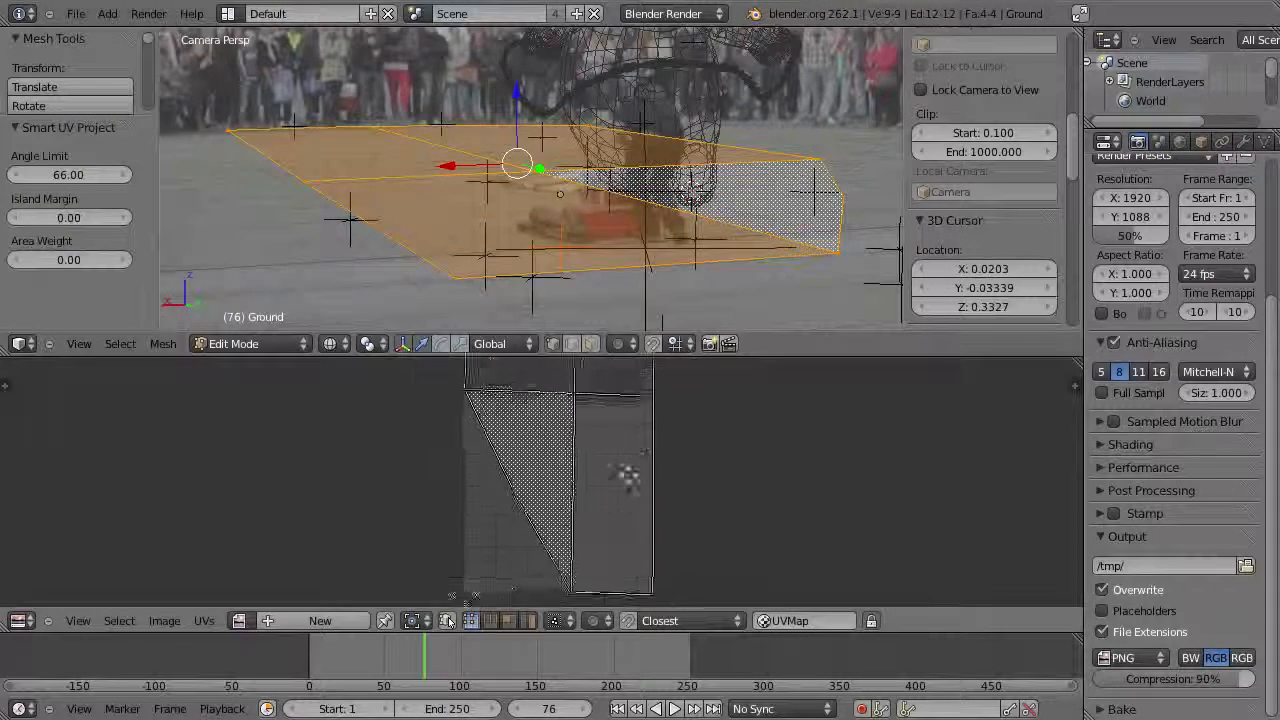
- Scale down the Ground mesh's entire UV layout and move it down so it lies inside the UV square
middle_drag(638, 434, 582, 466)
scroll(574, 450, down, 1)
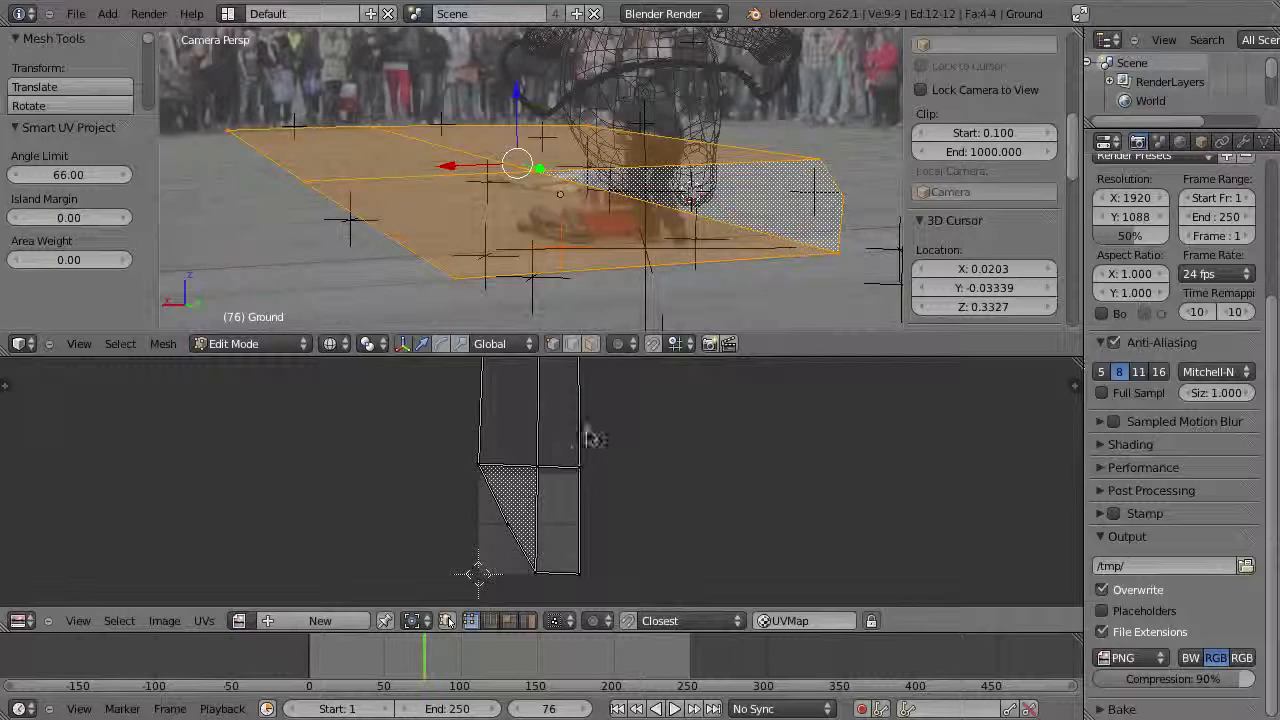
key(a)
key(s)
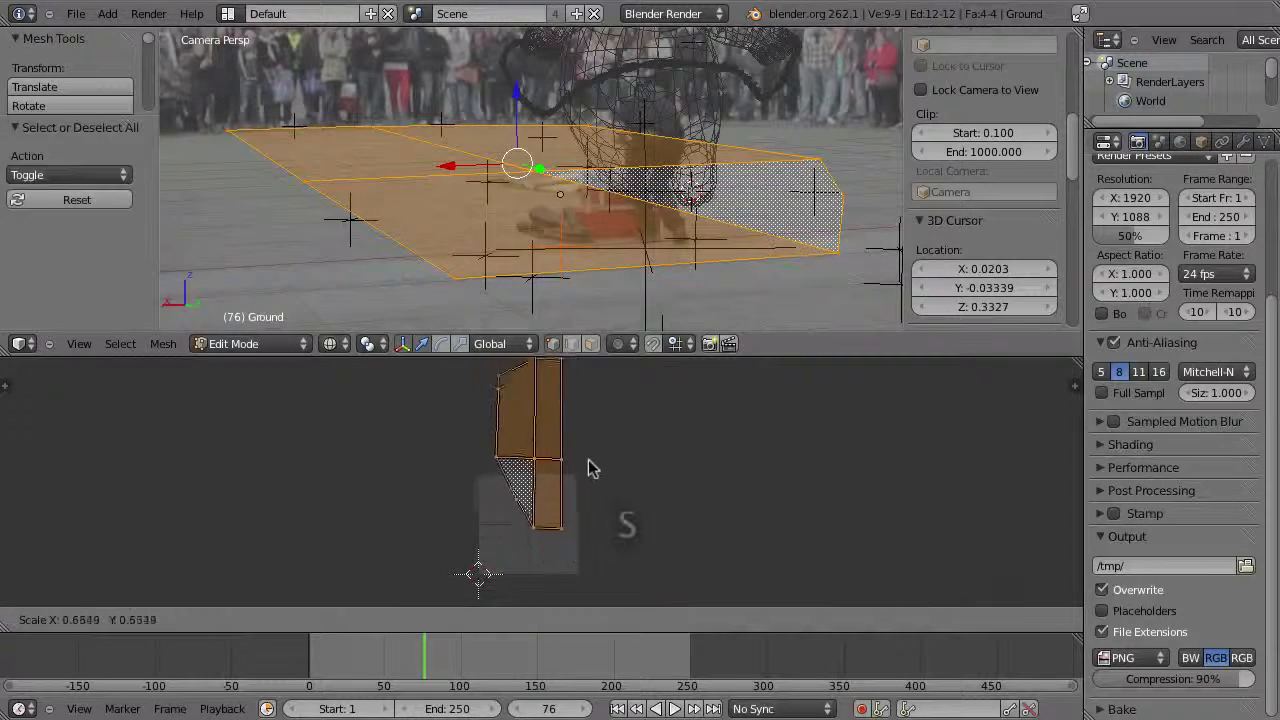
click(556, 462)
key(g)
click(556, 519)
middle_drag(567, 480, 587, 421)
scroll(585, 475, up, 2)
key(g)
click(567, 497)
middle_drag(567, 497, 571, 443)
- Stretch the UV layout by a factor of 2.654 along X and recentre it within the UV square
key(s)
key(x)
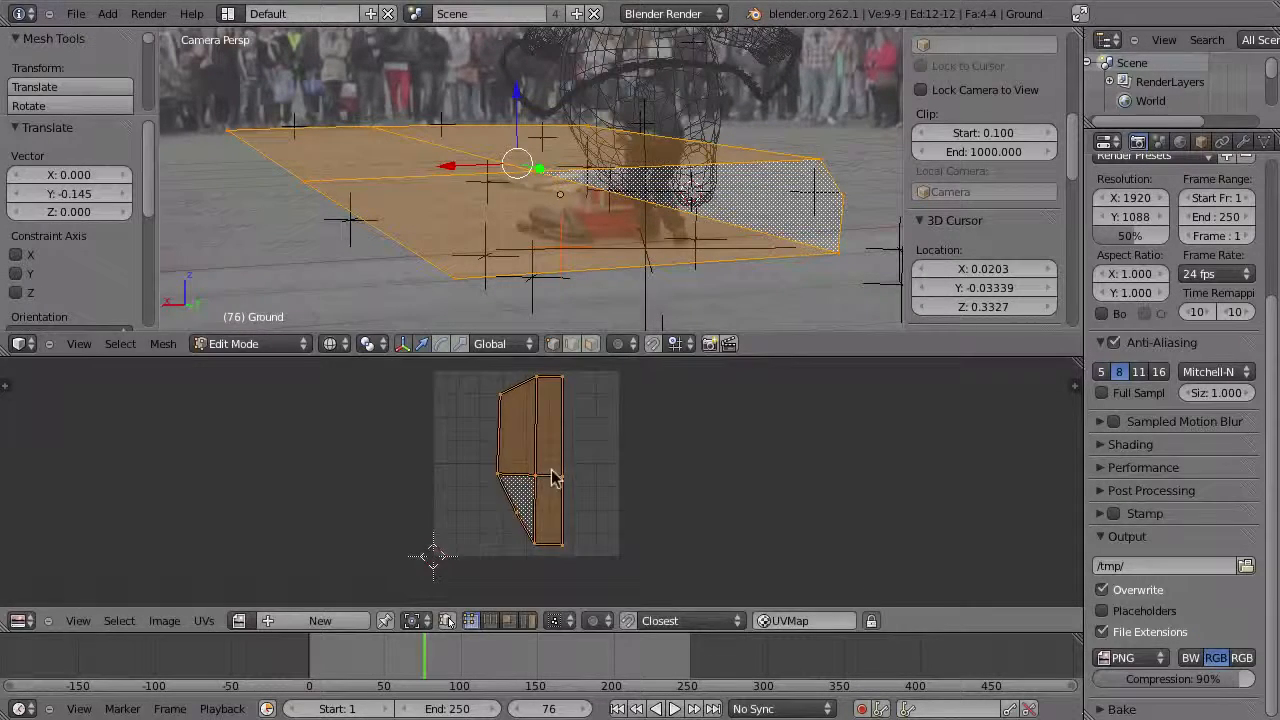
click(592, 478)
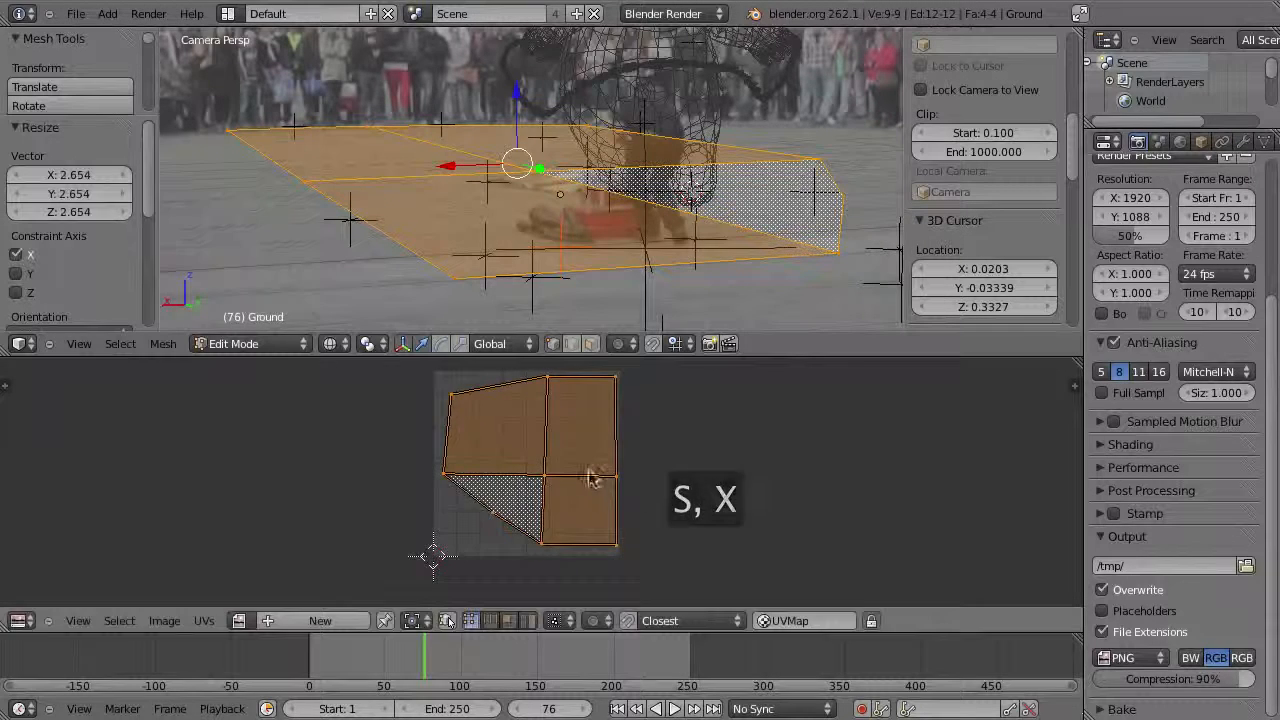
key(g)
click(553, 467)
- Rescale the UV layout so it nearly fills the UV square, finishing with a factor of 0.959
ctrl+middle_drag(555, 504, 584, 470)
middle_drag(569, 479, 565, 512)
key(s)
click(577, 493)
key(s)
click(623, 506)
middle_drag(591, 541, 597, 509)
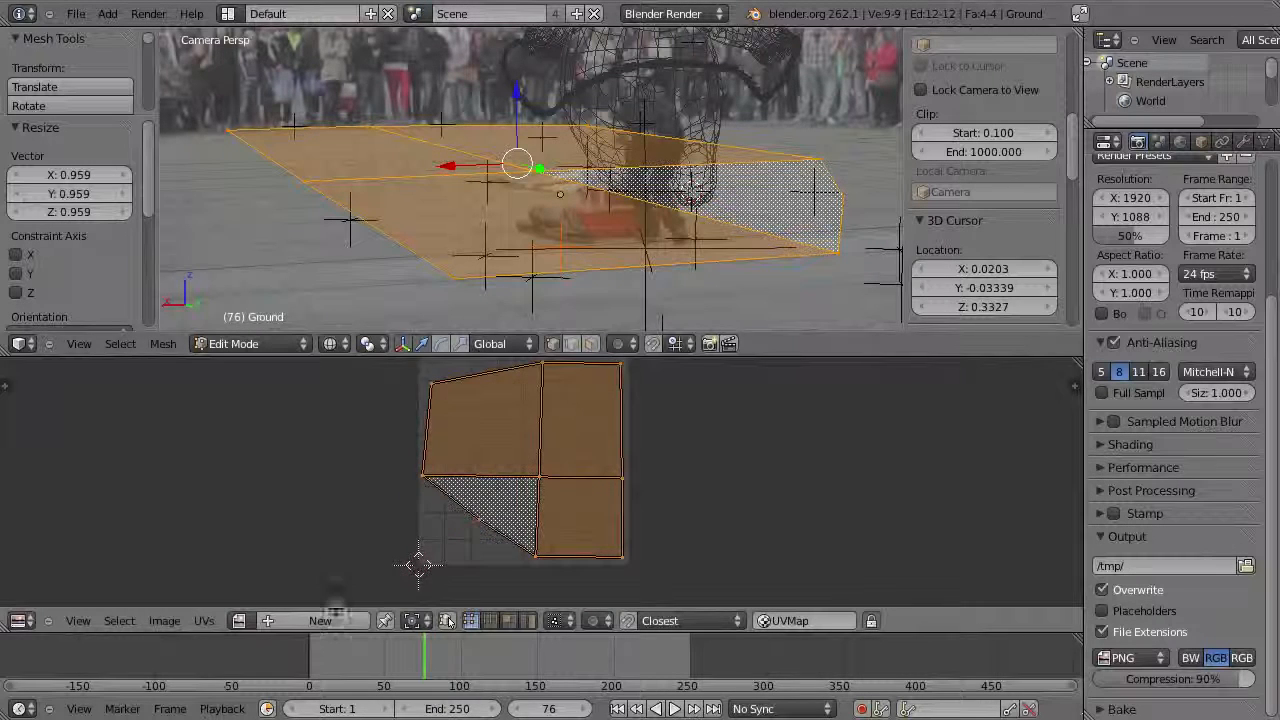
- Create a new black image named map, 2048 by 2048 pixels with alpha, for the unwrapped Ground mesh
click(316, 622)
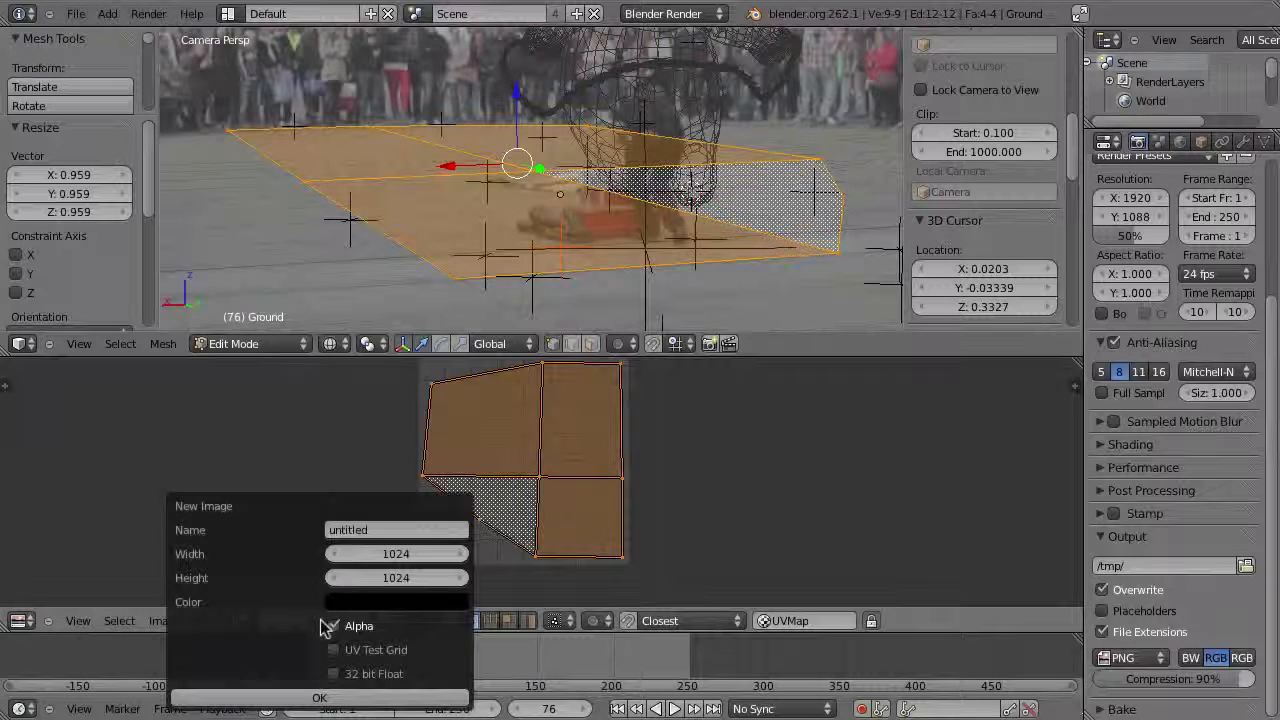
click(337, 531)
text(map)
key(Return)
click(371, 555)
text(2048)
click(381, 578)
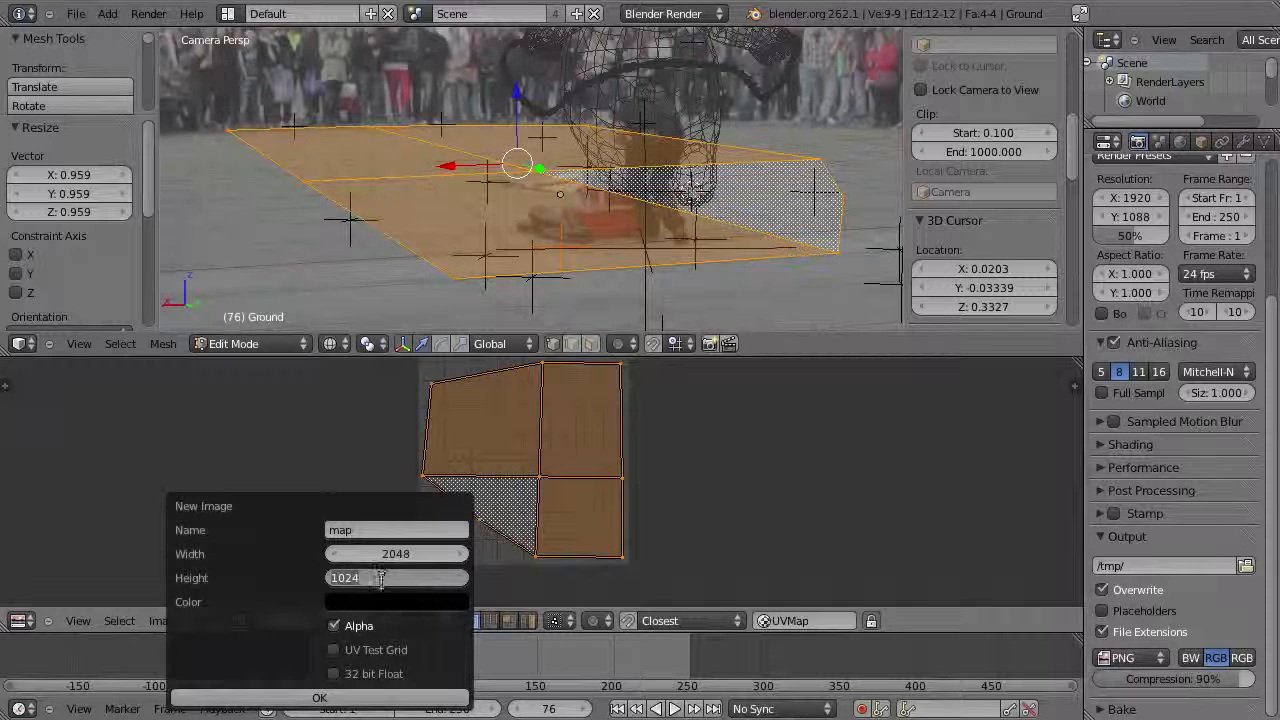
text(2048)
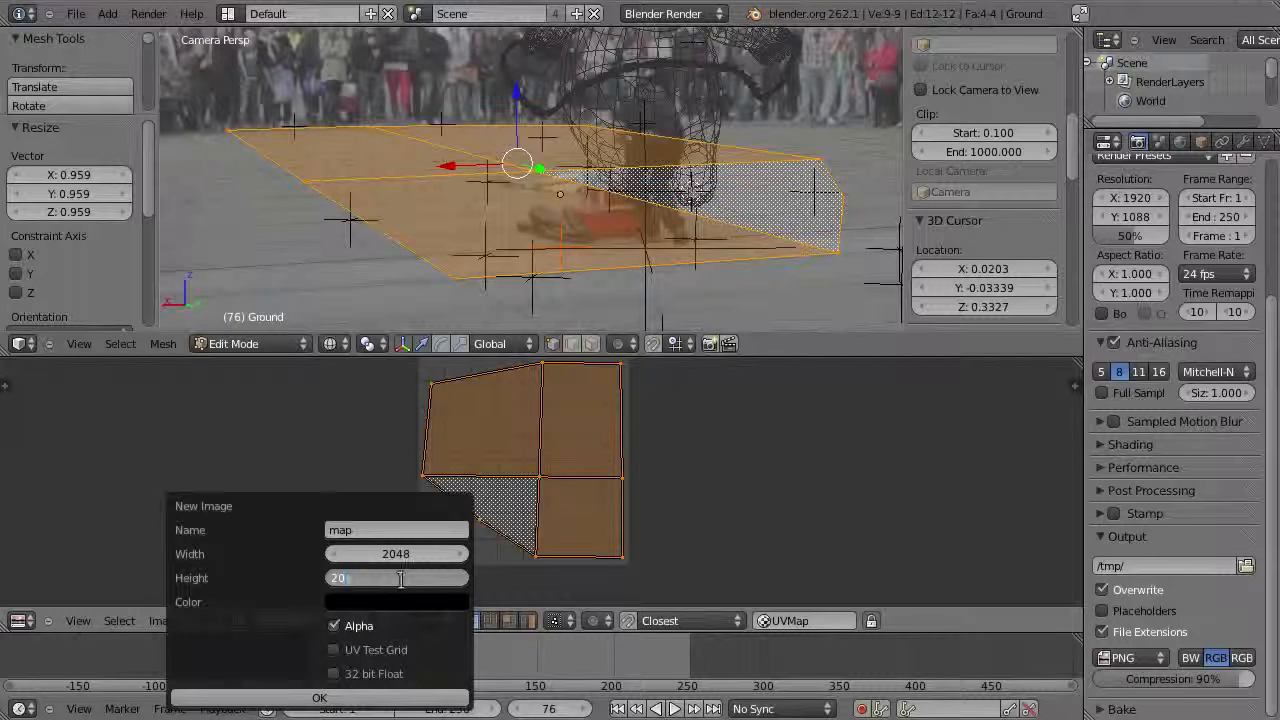
click(335, 698)
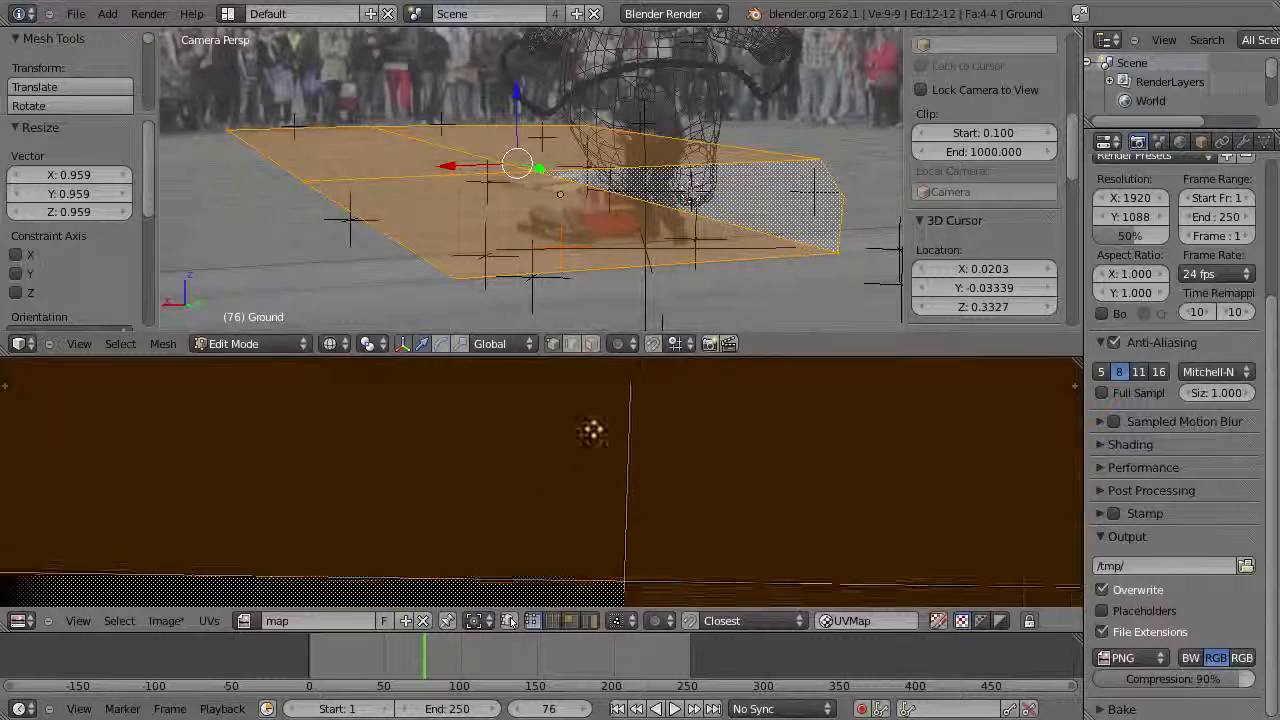
scroll(591, 429, down, 4)
- Return to Object Mode, widen the properties editor and rename the Ground mesh's UV map as map
key(Tab)
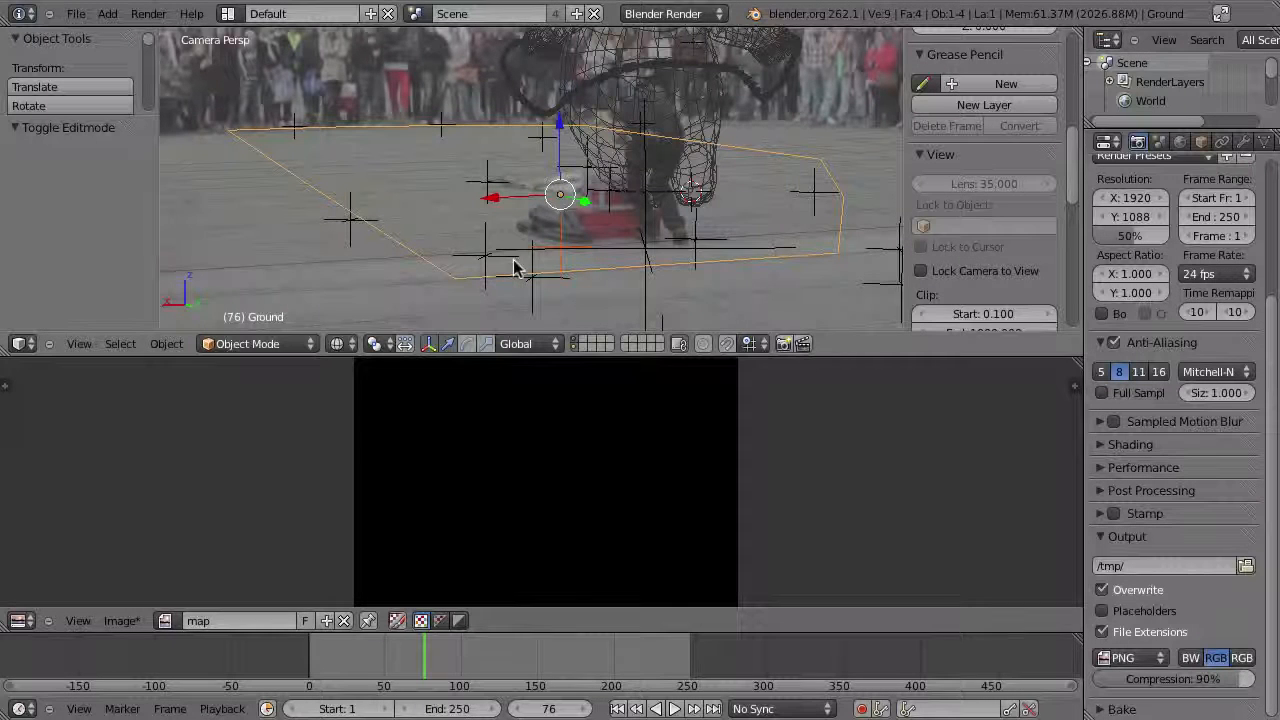
drag(1084, 332, 916, 332)
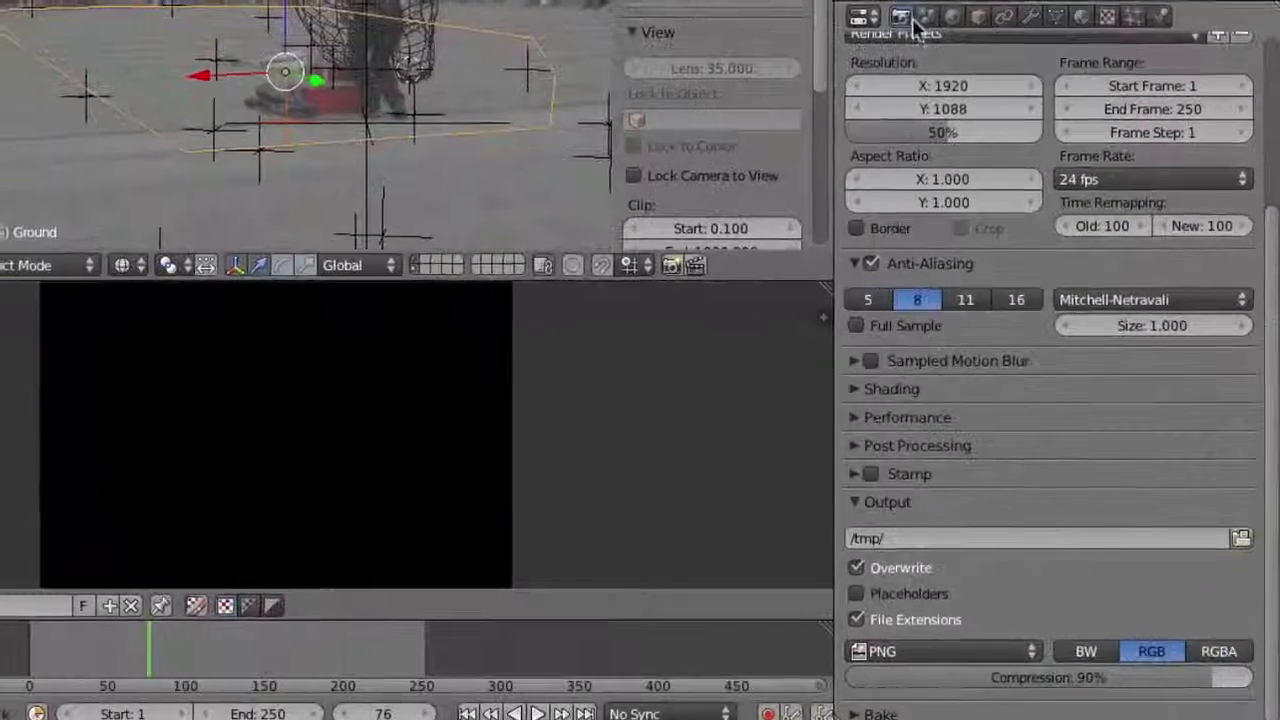
click(1056, 15)
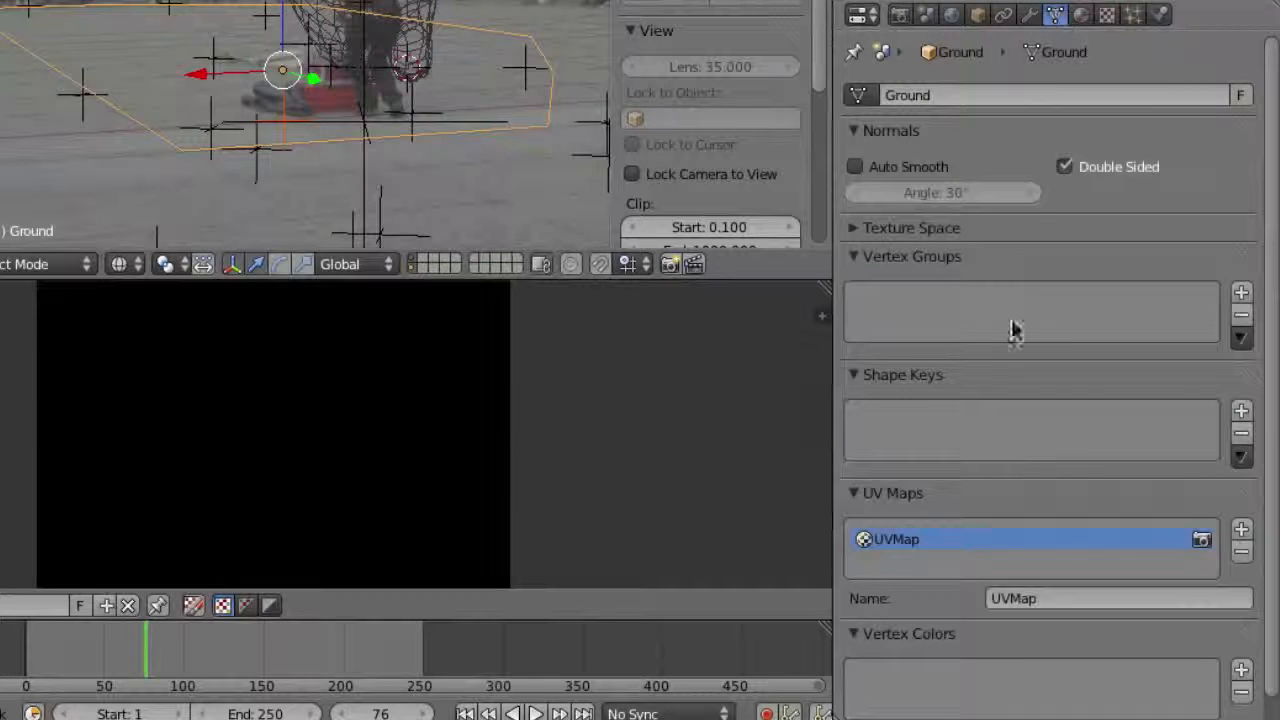
click(1053, 598)
text(map)
key(Return)
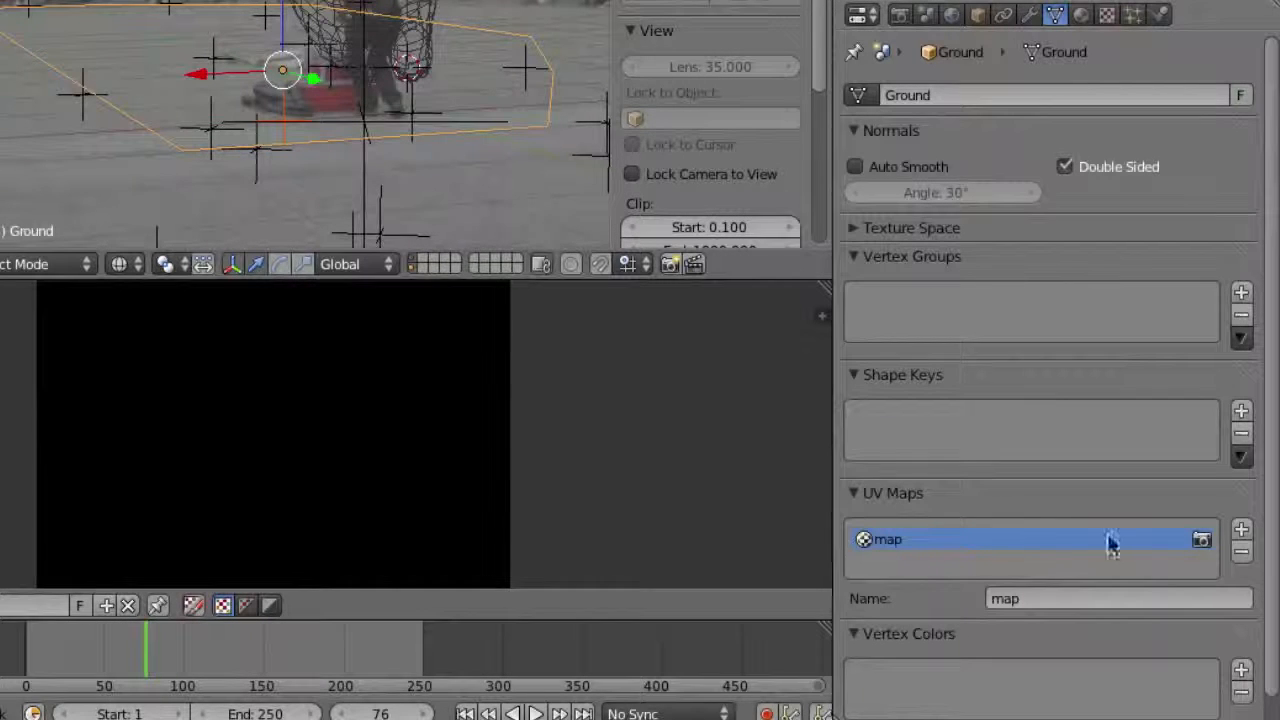
- Add a second UV map to the Ground mesh and name it project
click(1241, 530)
click(1061, 598)
text(pr)
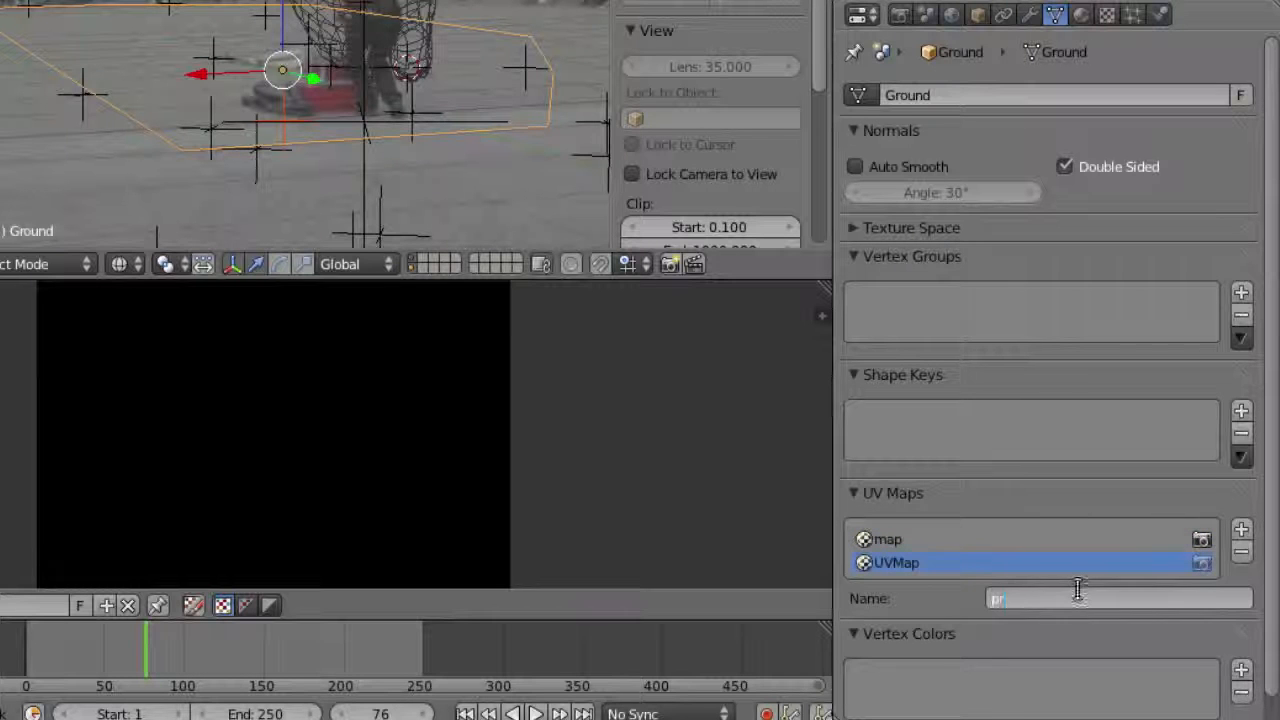
text(ojecz)
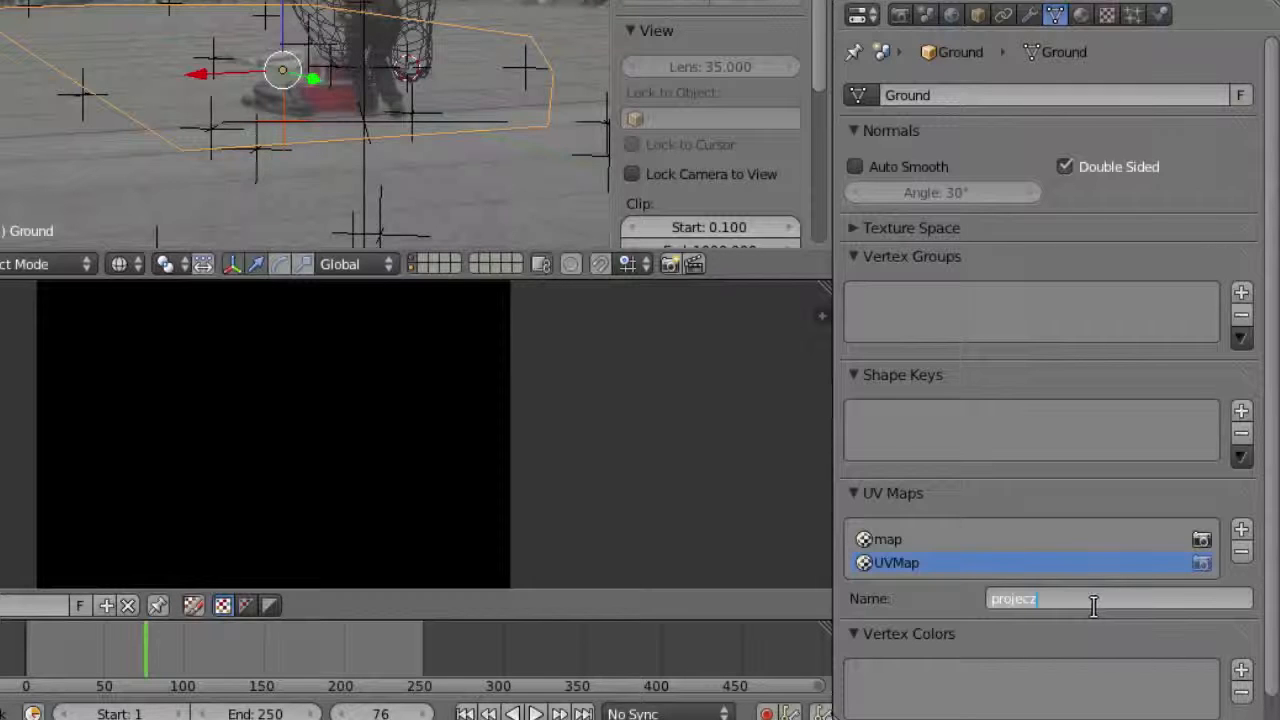
key(BackSpace)
text(t)
key(Return)
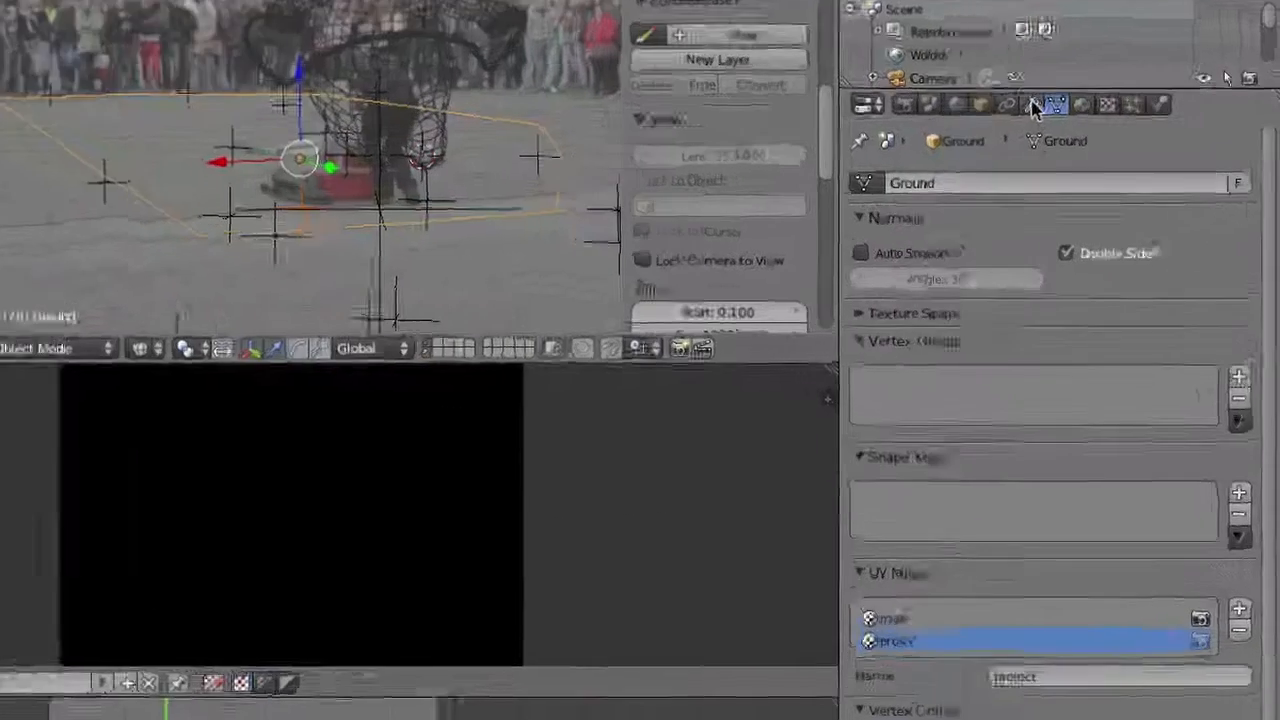
- Add a UV Project modifier to the Ground object
click(1077, 142)
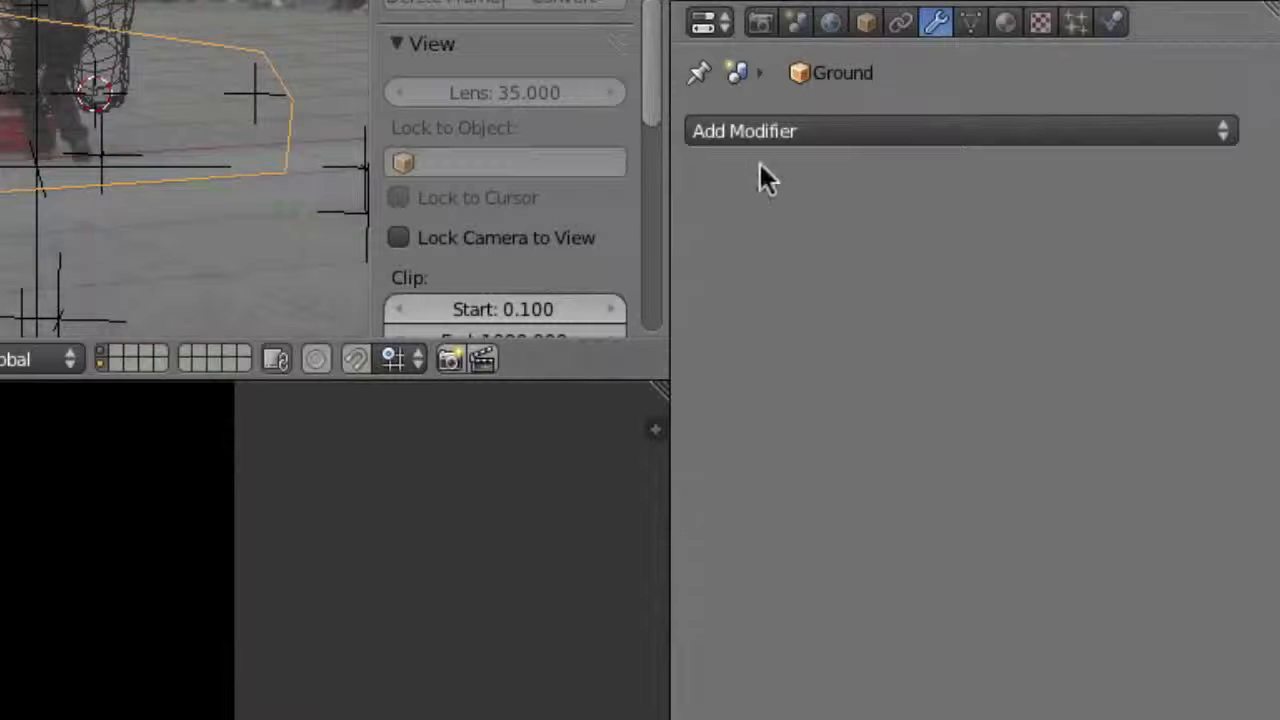
click(789, 130)
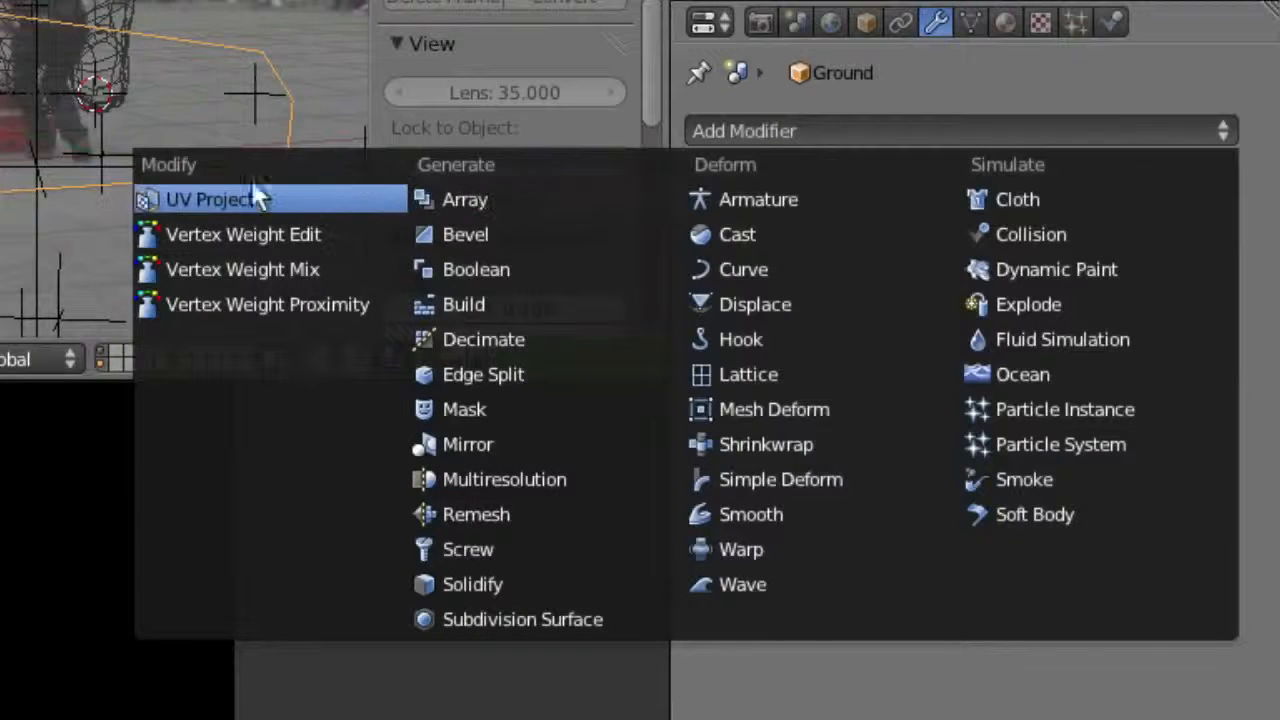
click(194, 197)
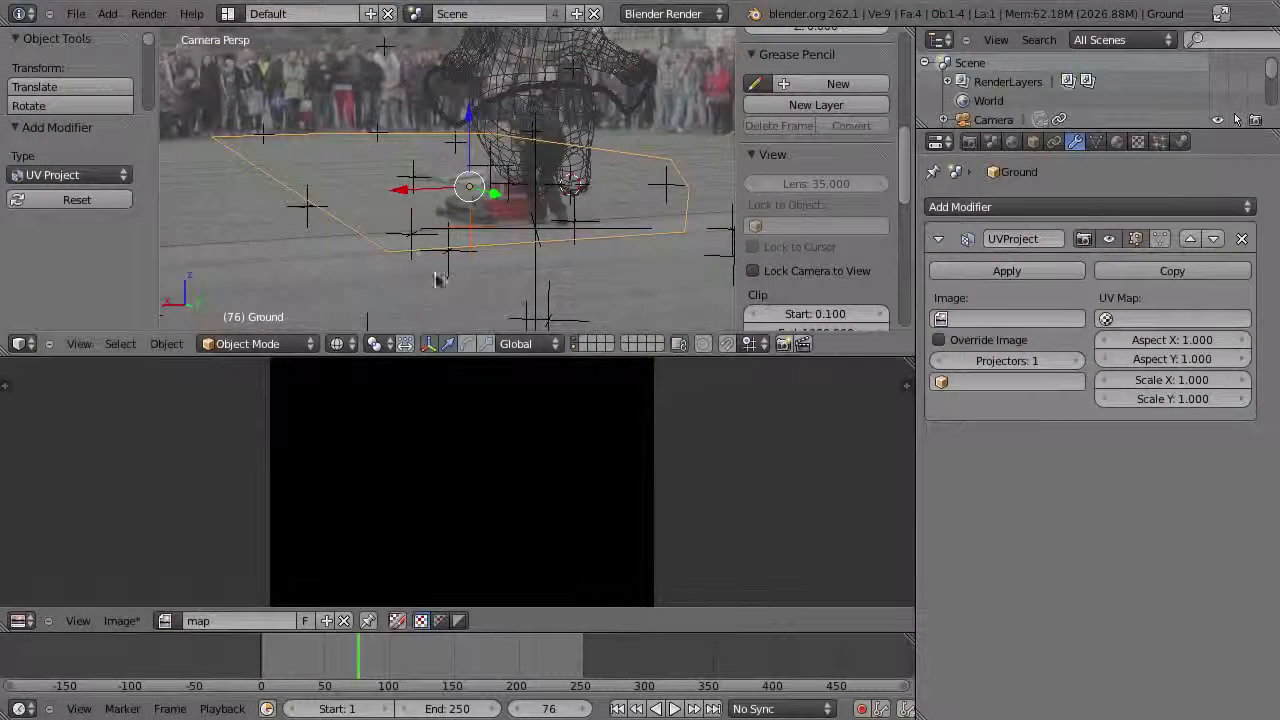
- Set the UV Project modifier's projector object to Camera and its UV map to project
scroll(447, 277, down, 3)
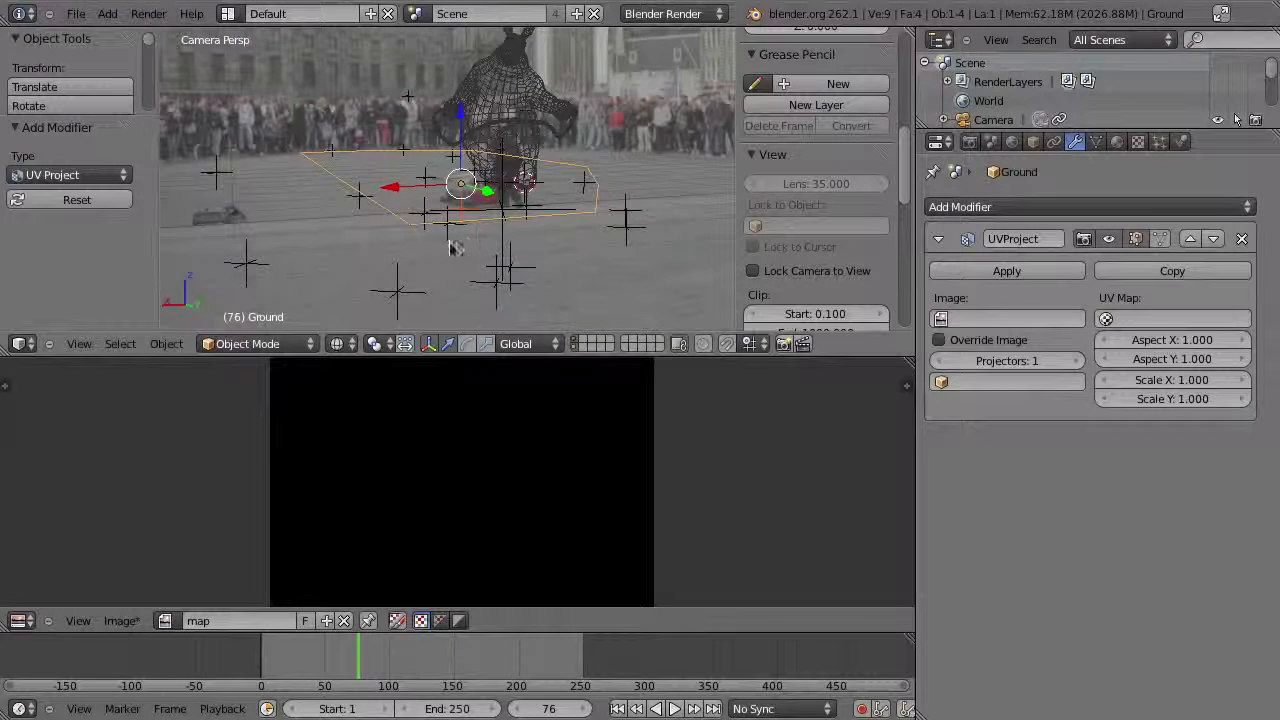
scroll(452, 245, down, 2)
scroll(460, 240, up, 1)
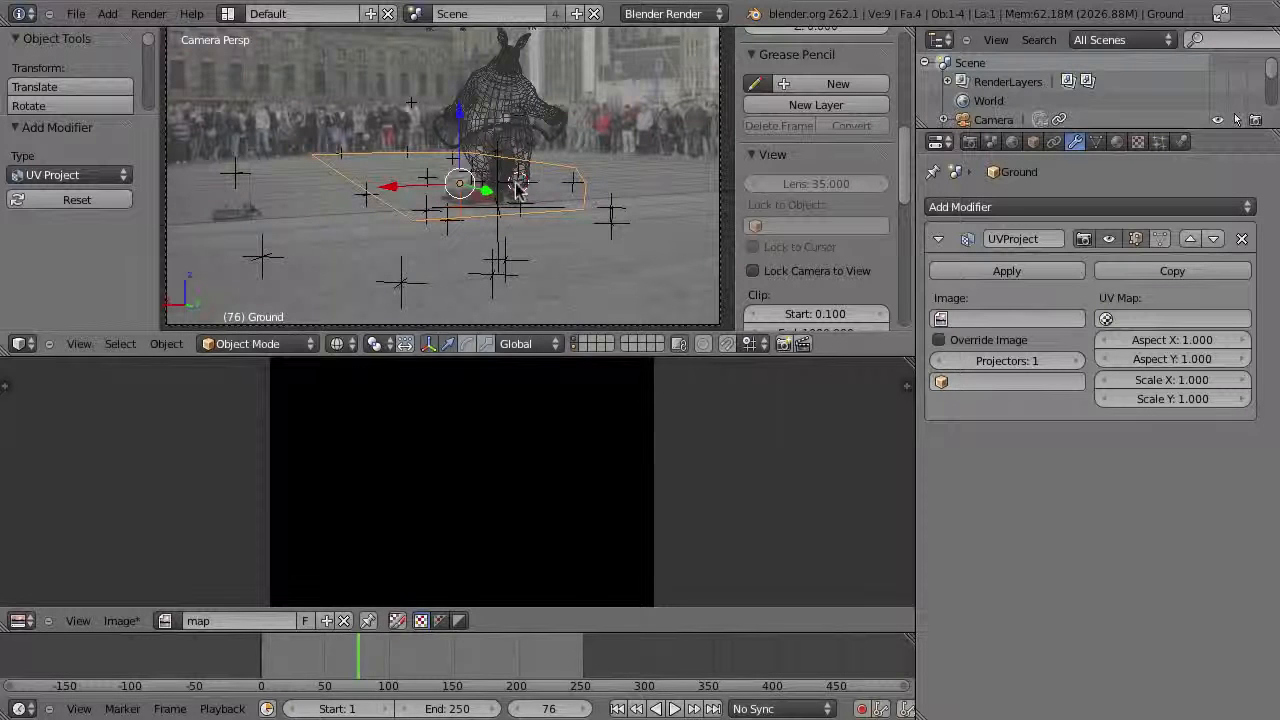
click(975, 382)
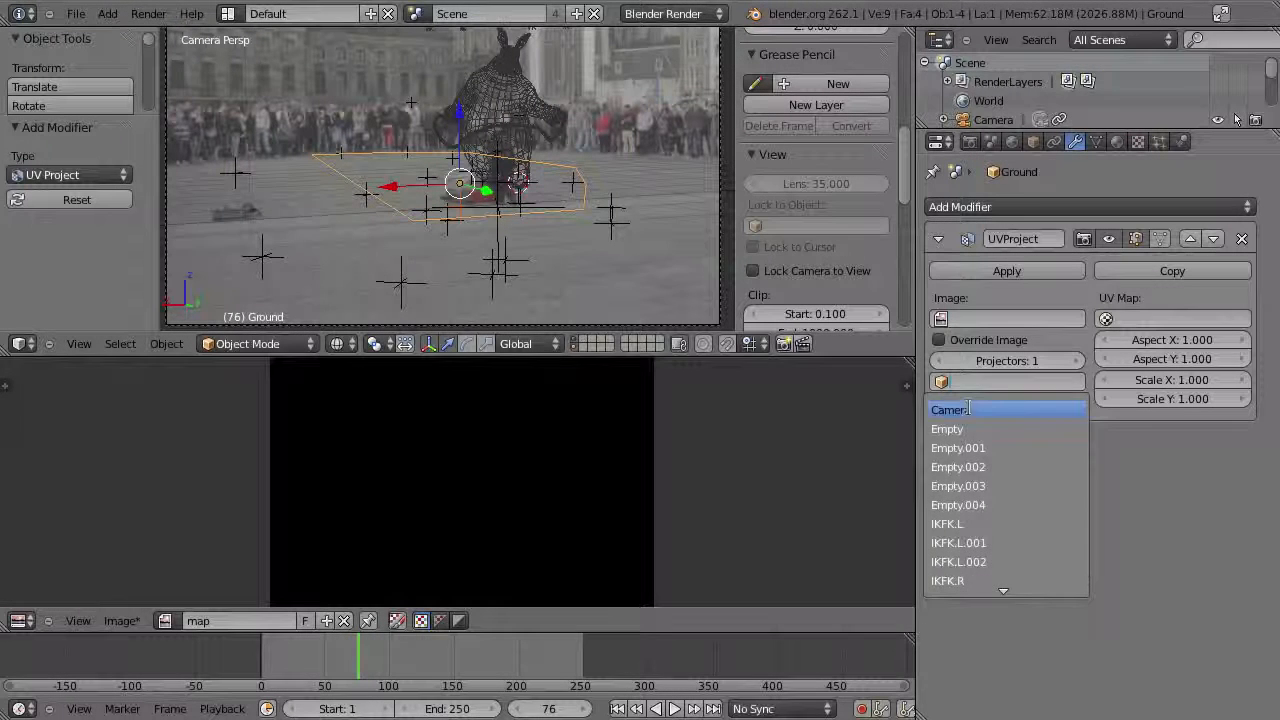
click(968, 409)
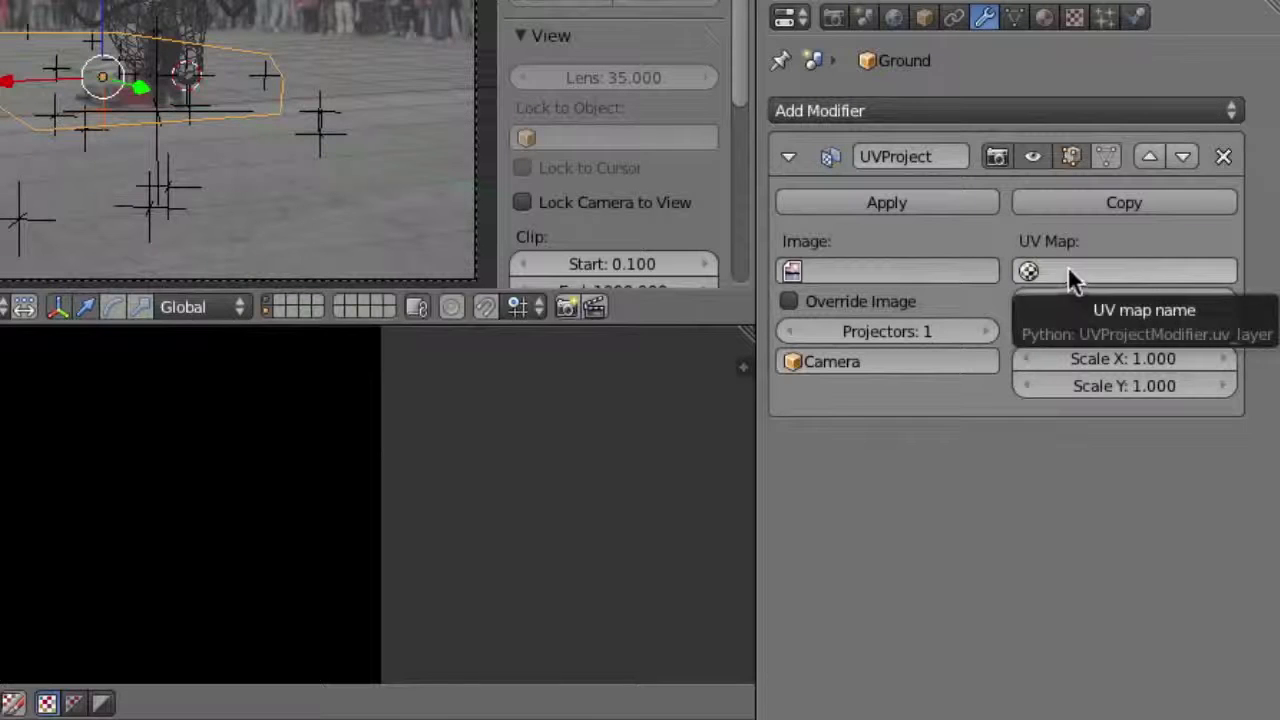
click(1067, 268)
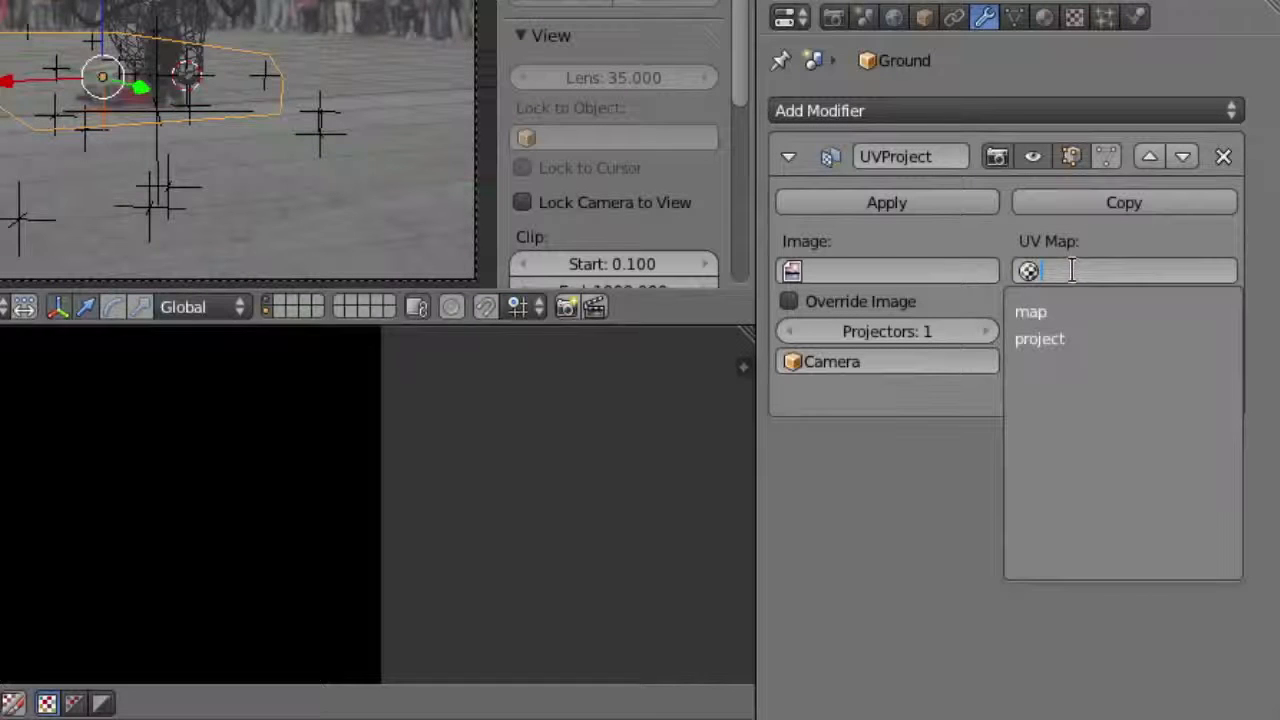
click(1080, 338)
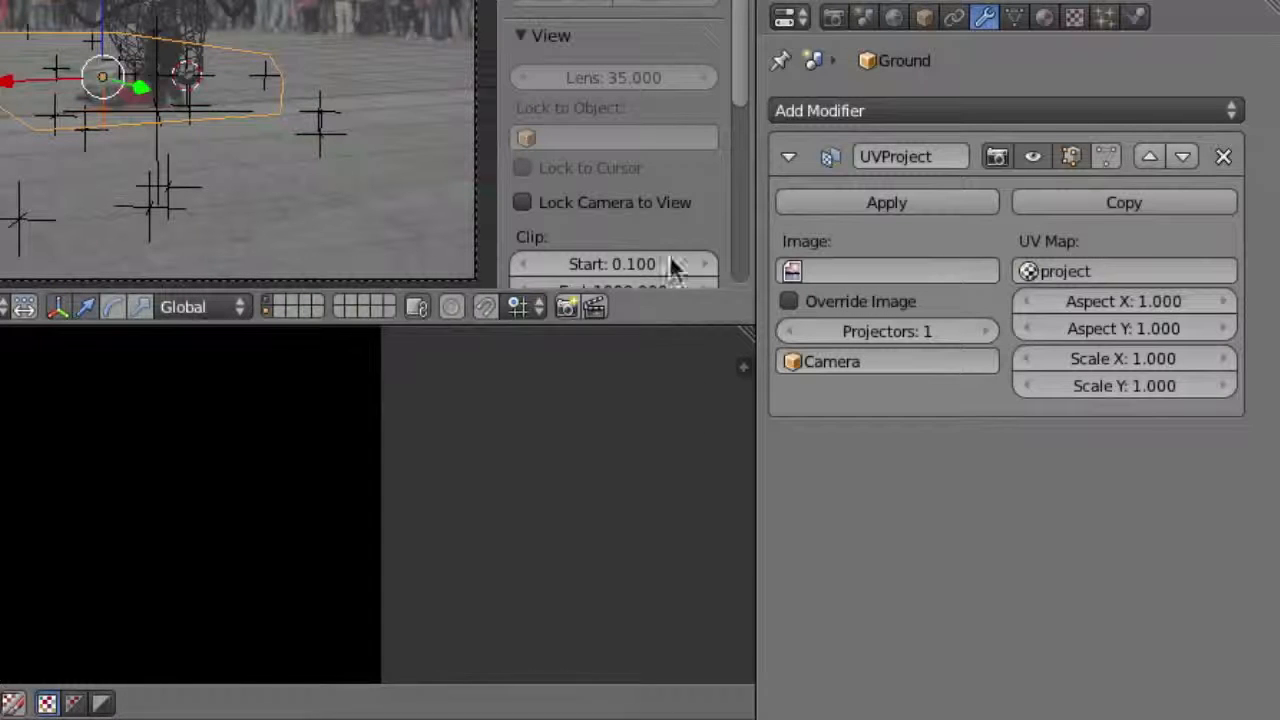
click(1013, 18)
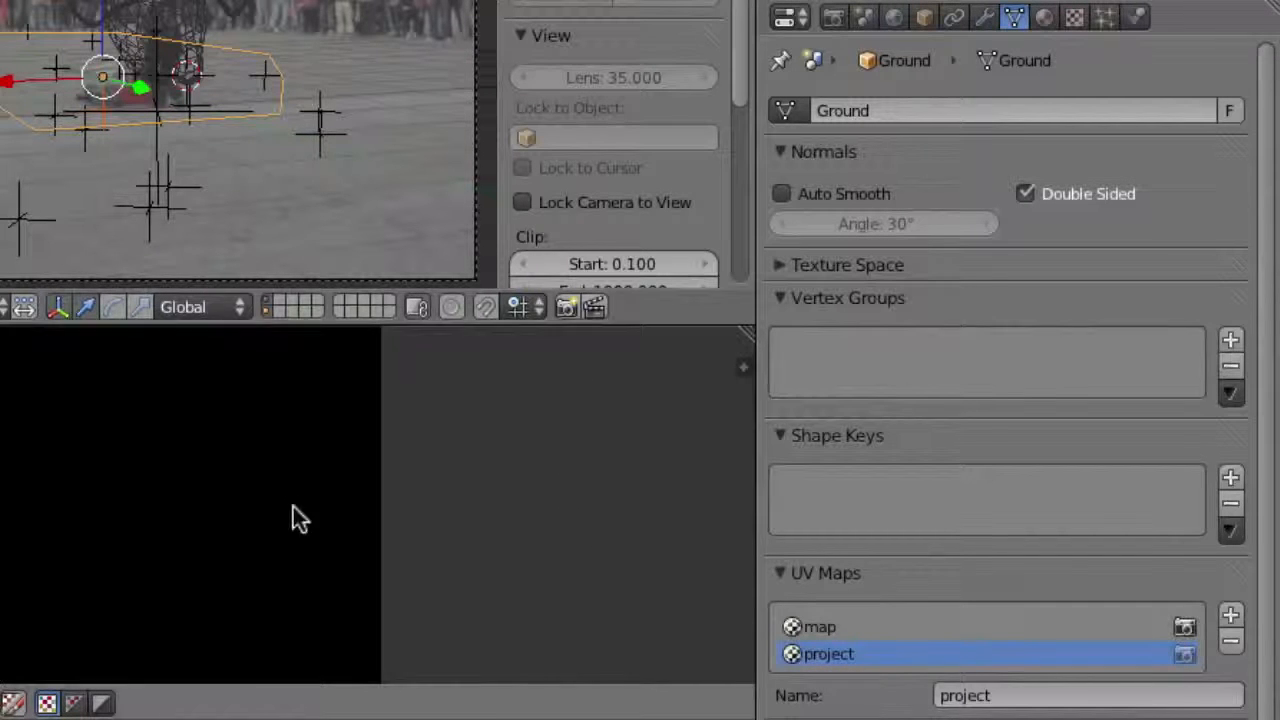
click(1045, 17)
click(1010, 20)
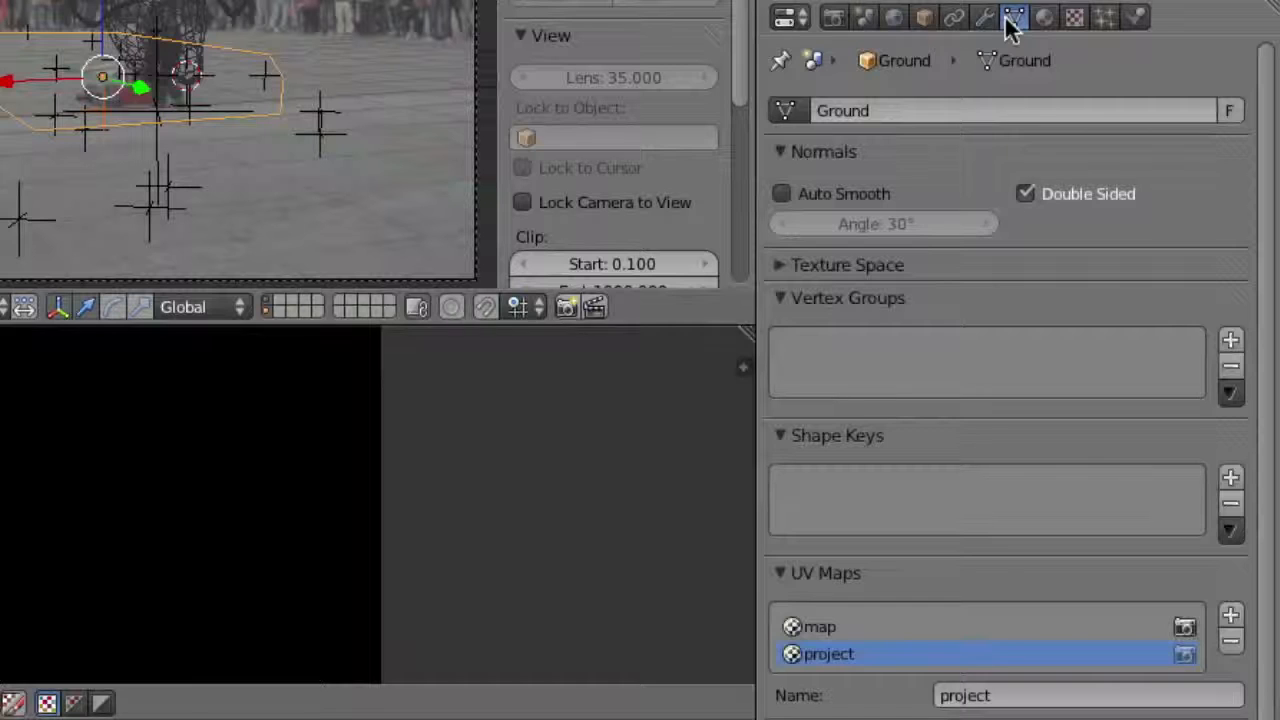
click(985, 19)
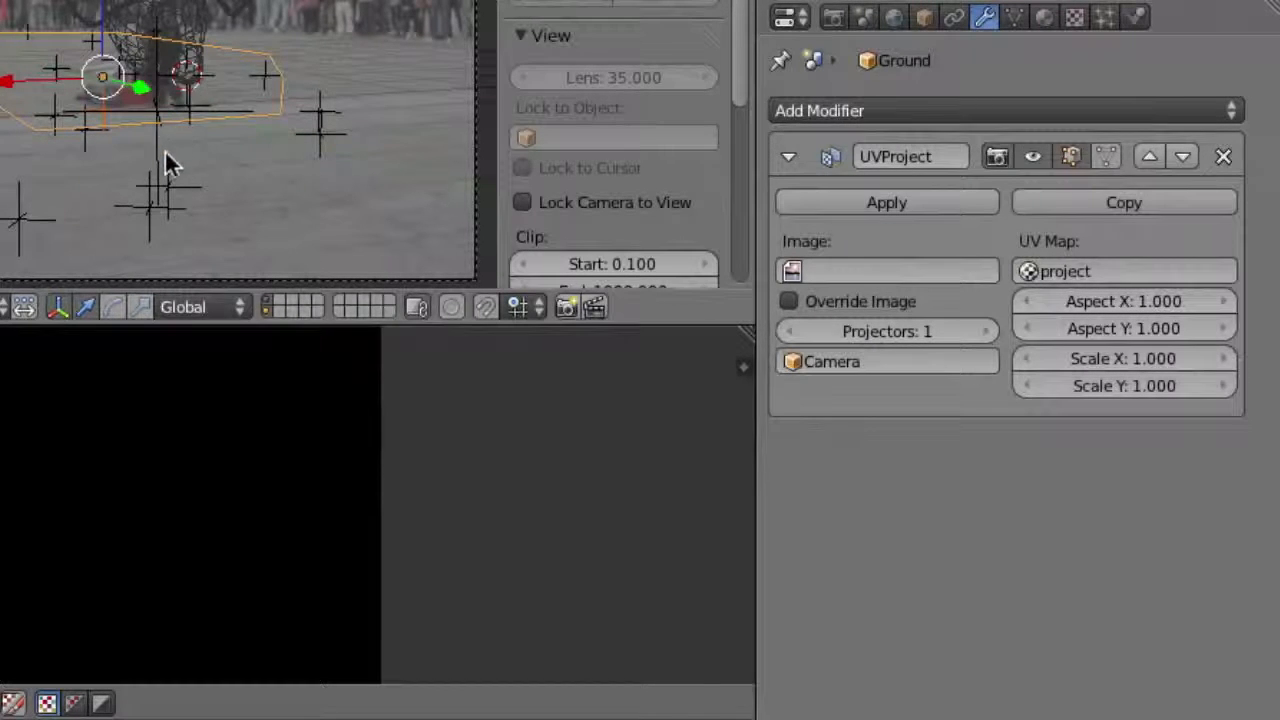
- Set the UV Project modifier's Aspect X to 1920/1088
click(1138, 298)
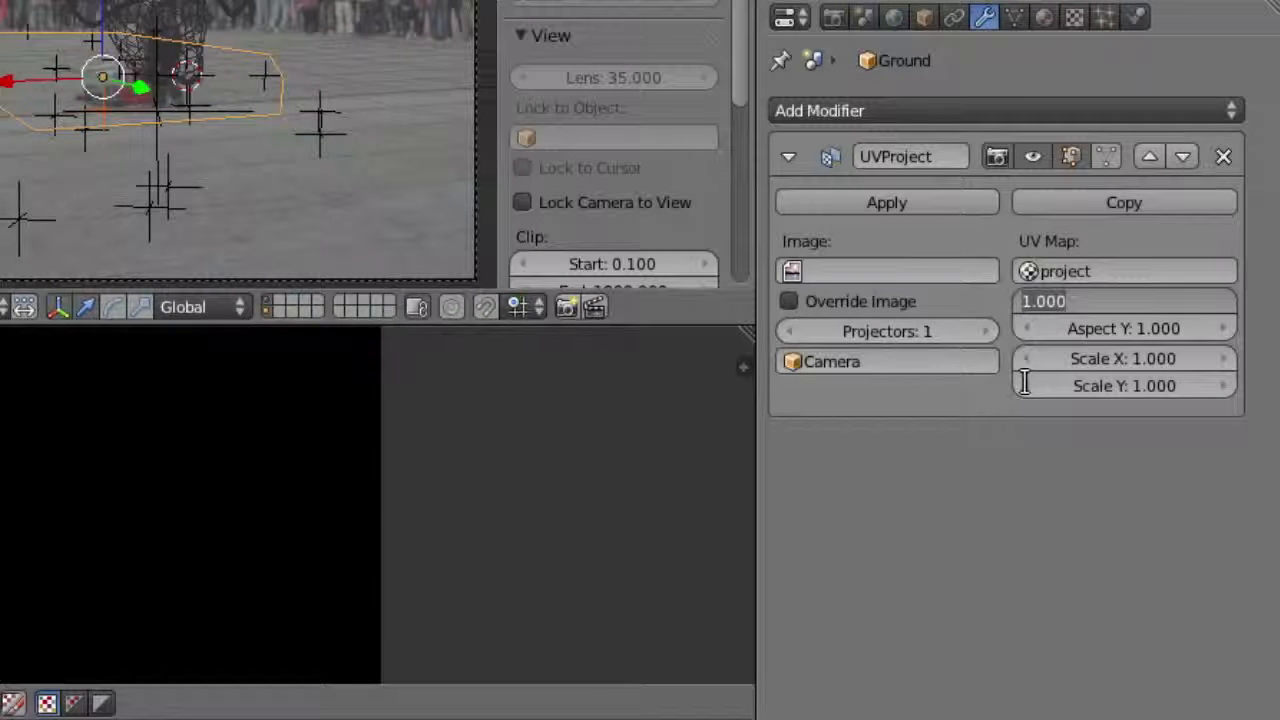
text(1088)
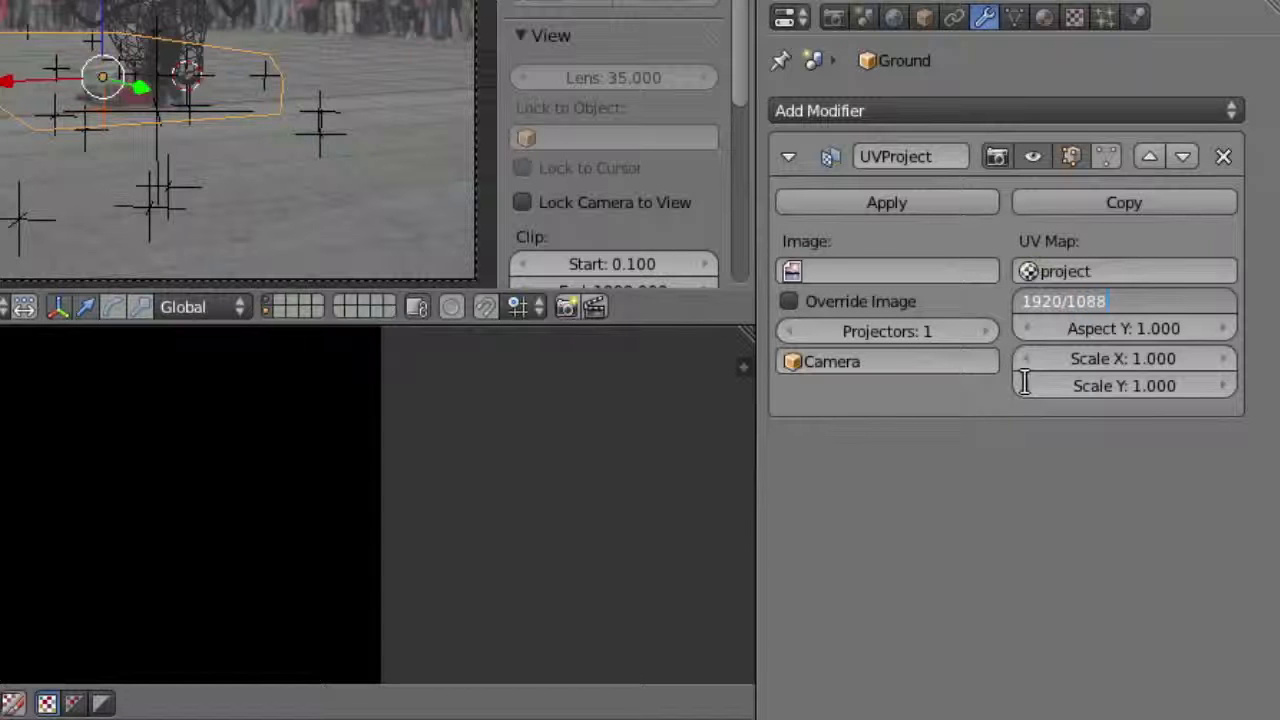
key(Return)
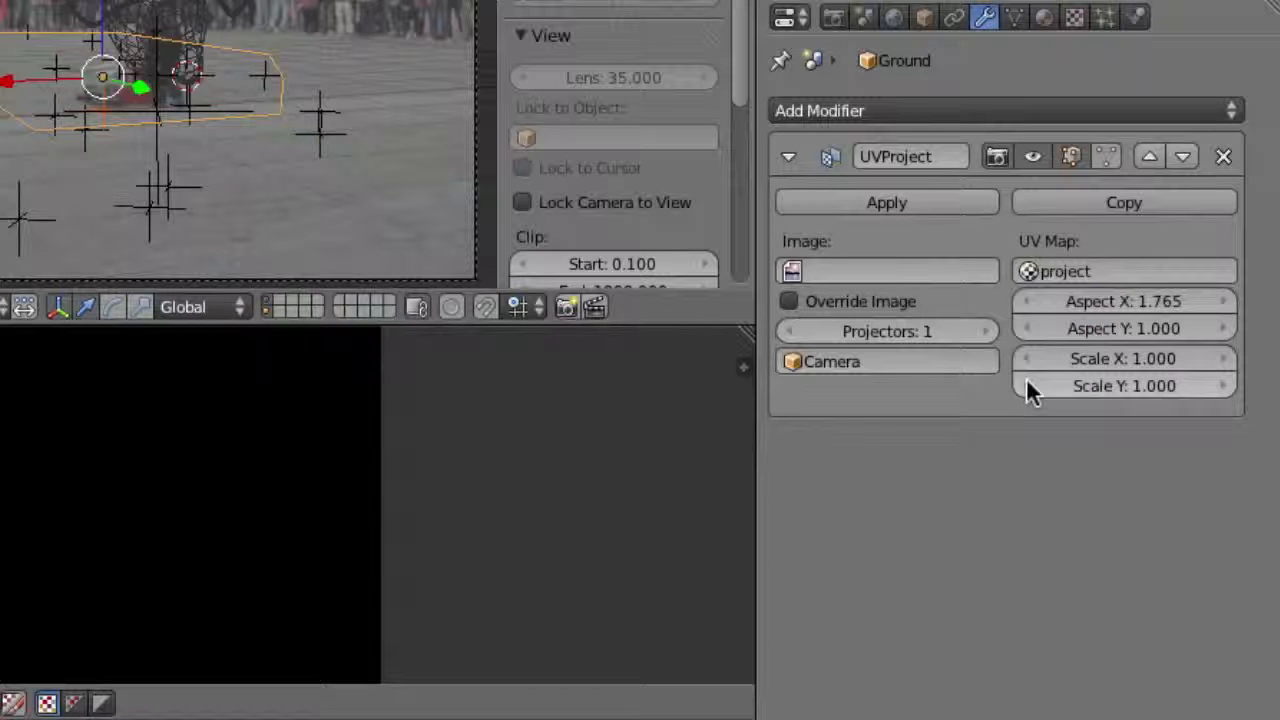
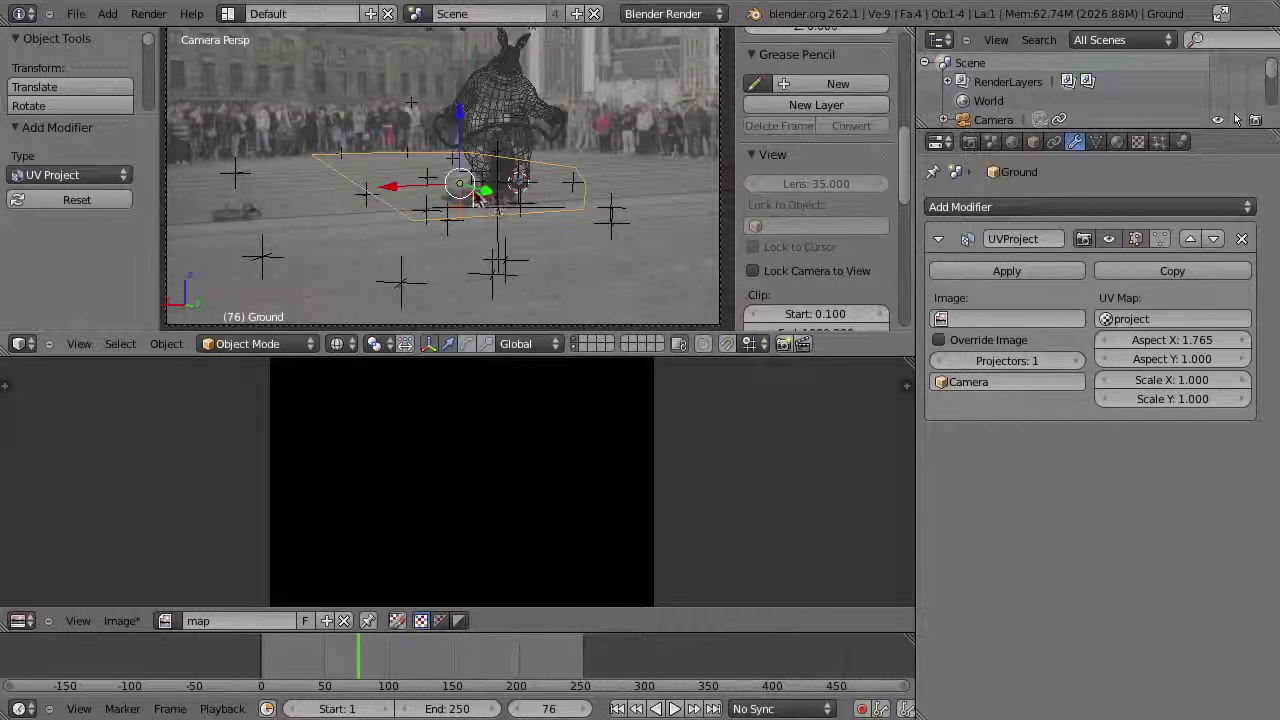
- Enter Edit Mode on the Ground mesh and open MVI_1334.MOV from the Amsterdam folder as the image for the project UV map
key(Tab)
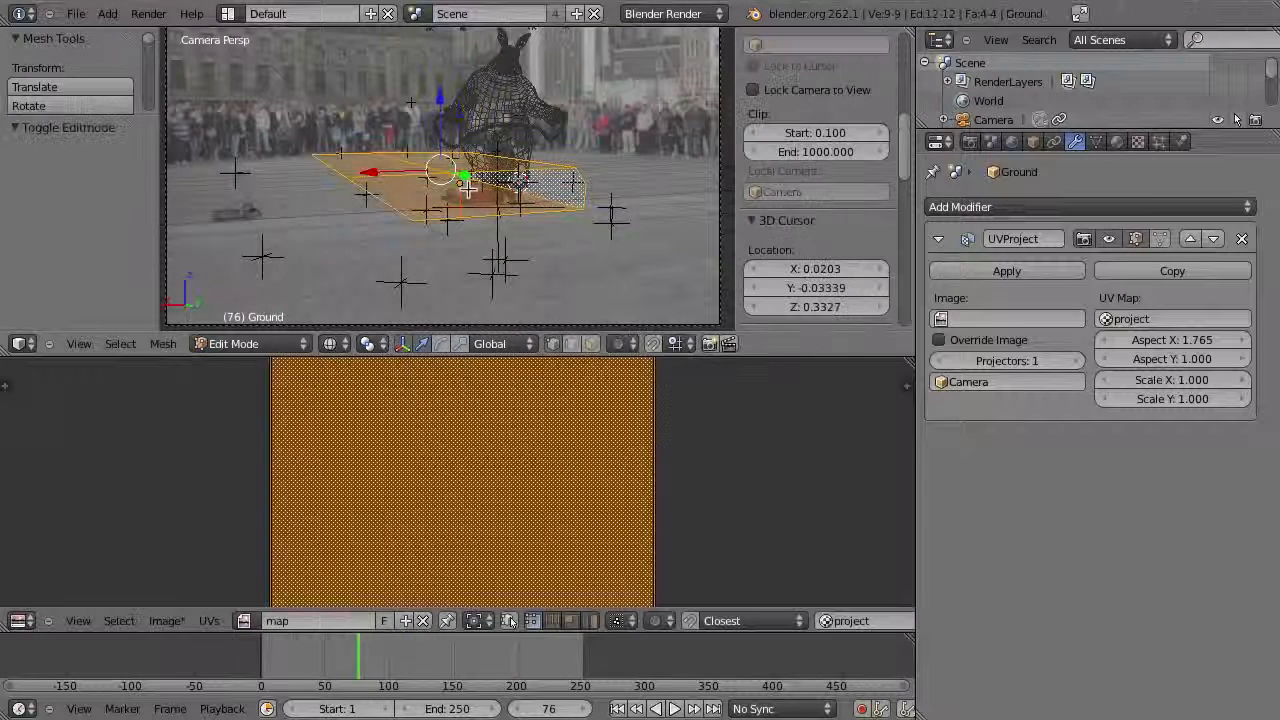
click(1096, 141)
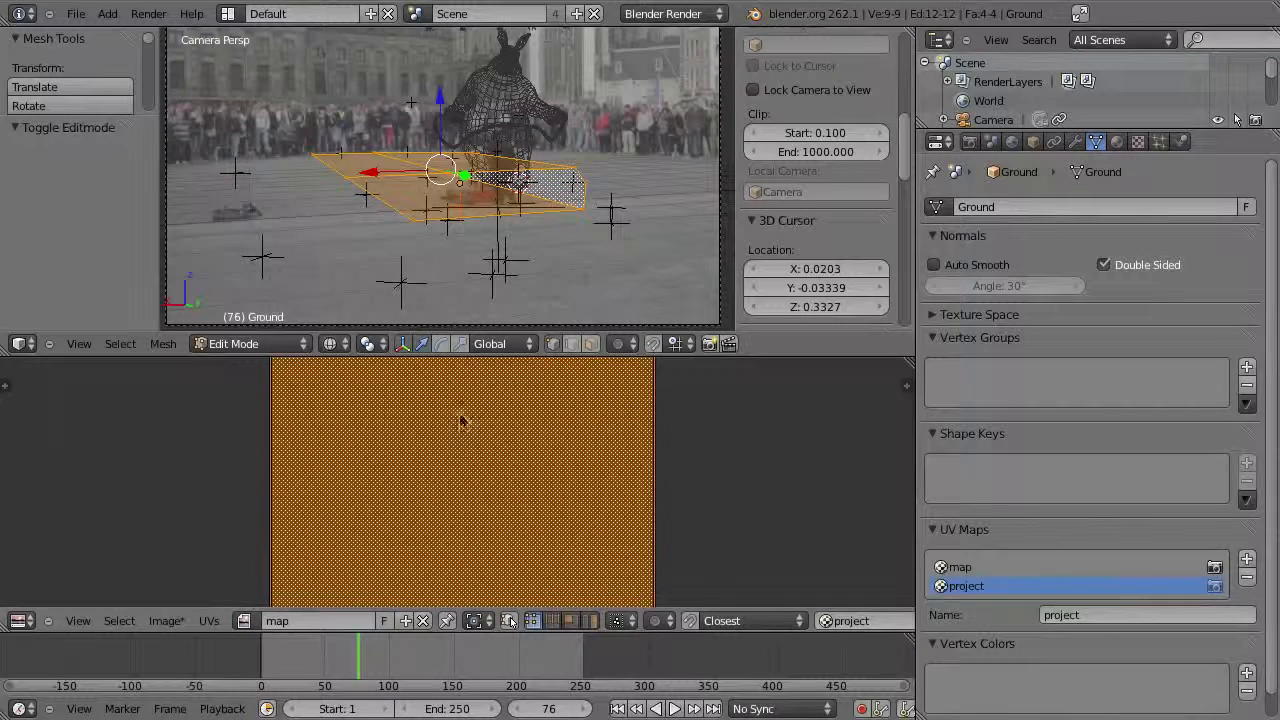
click(166, 621)
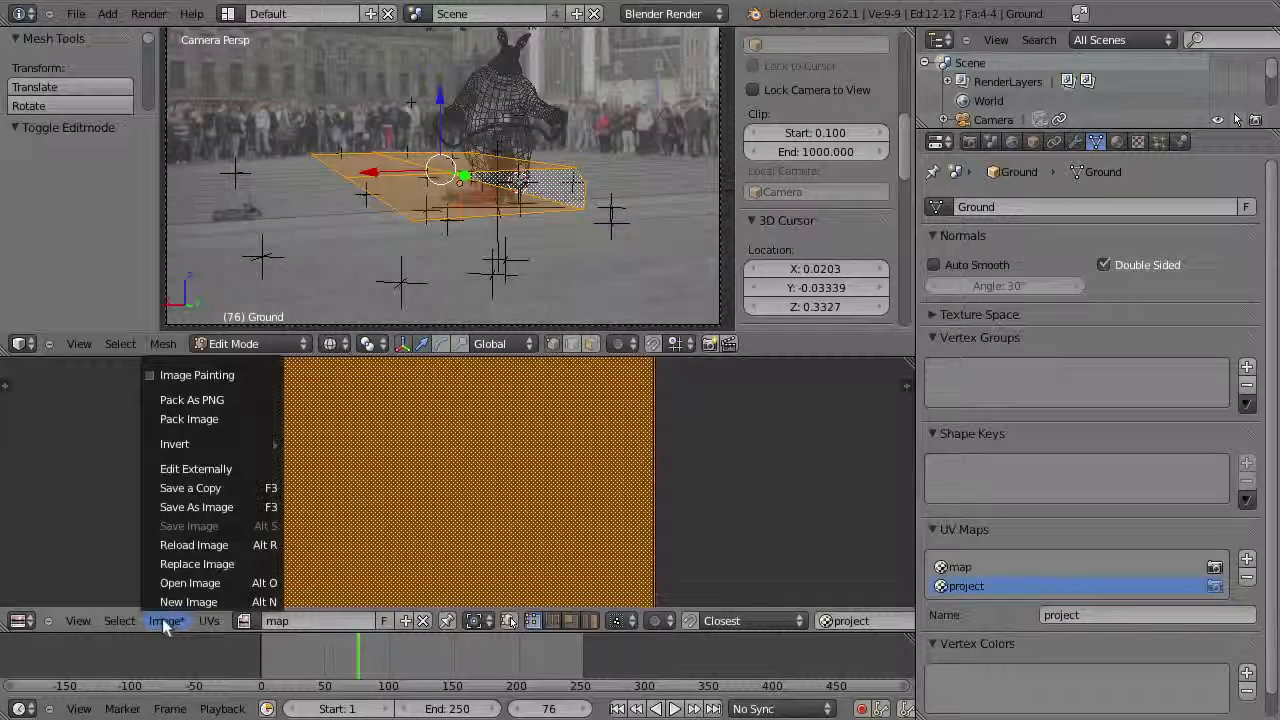
click(202, 580)
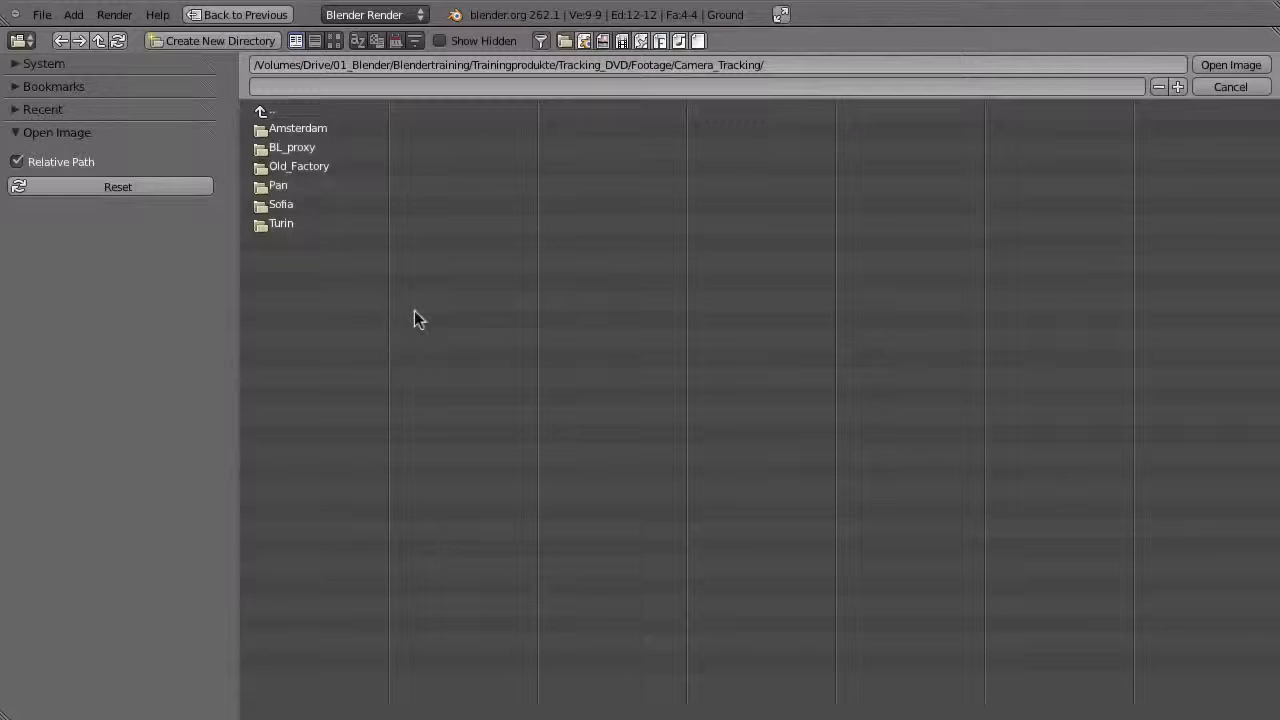
click(309, 132)
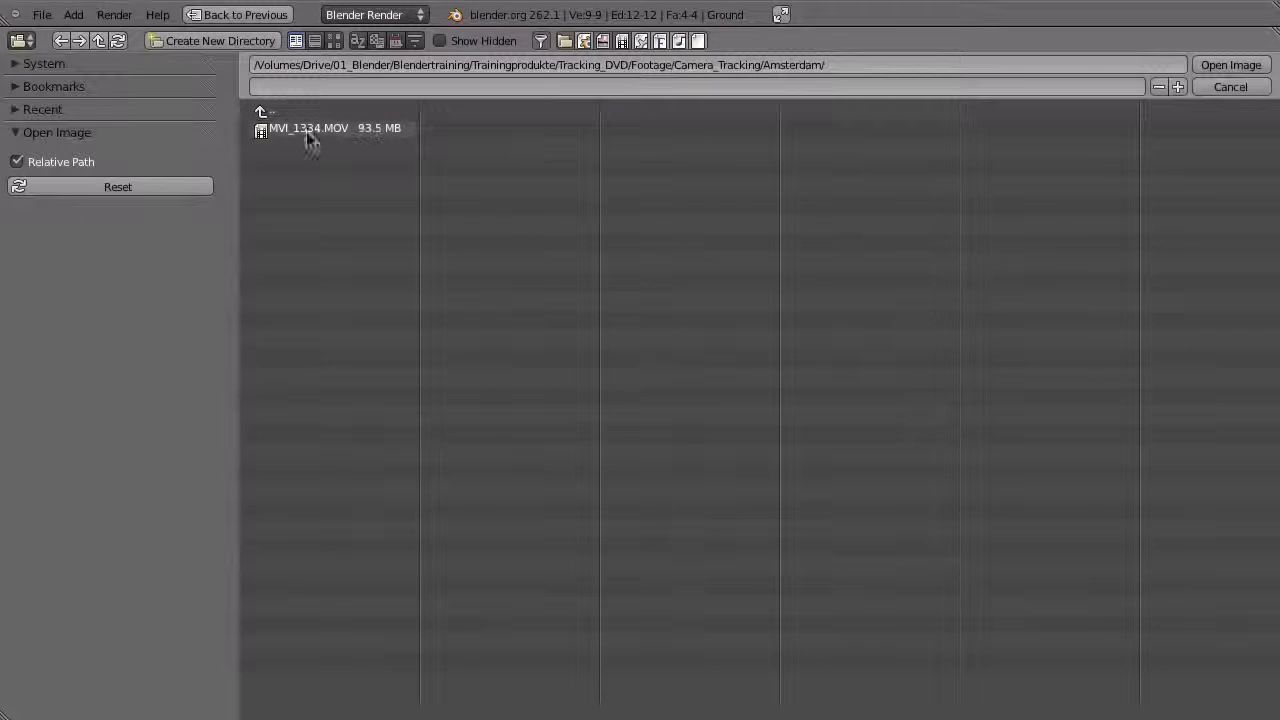
click(290, 128)
click(1240, 65)
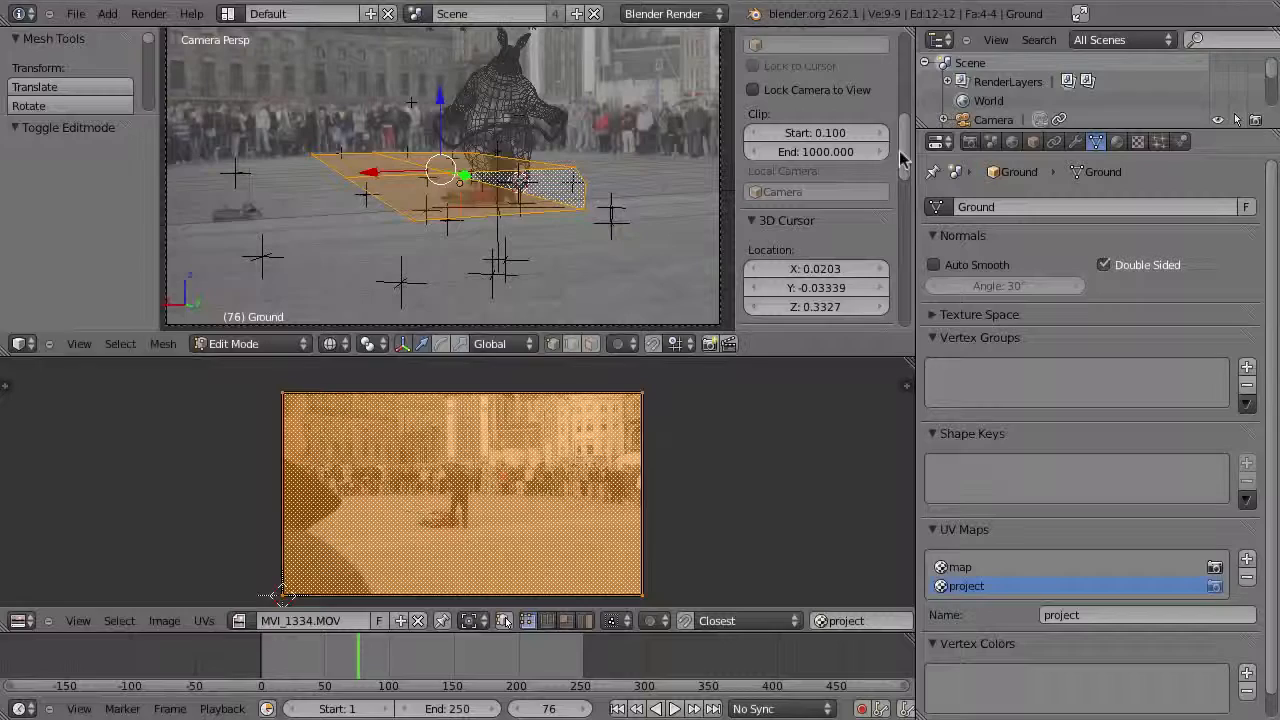
- Show the UV editor's image properties for the movie and collapse the Grease Pencil settings
key(n)
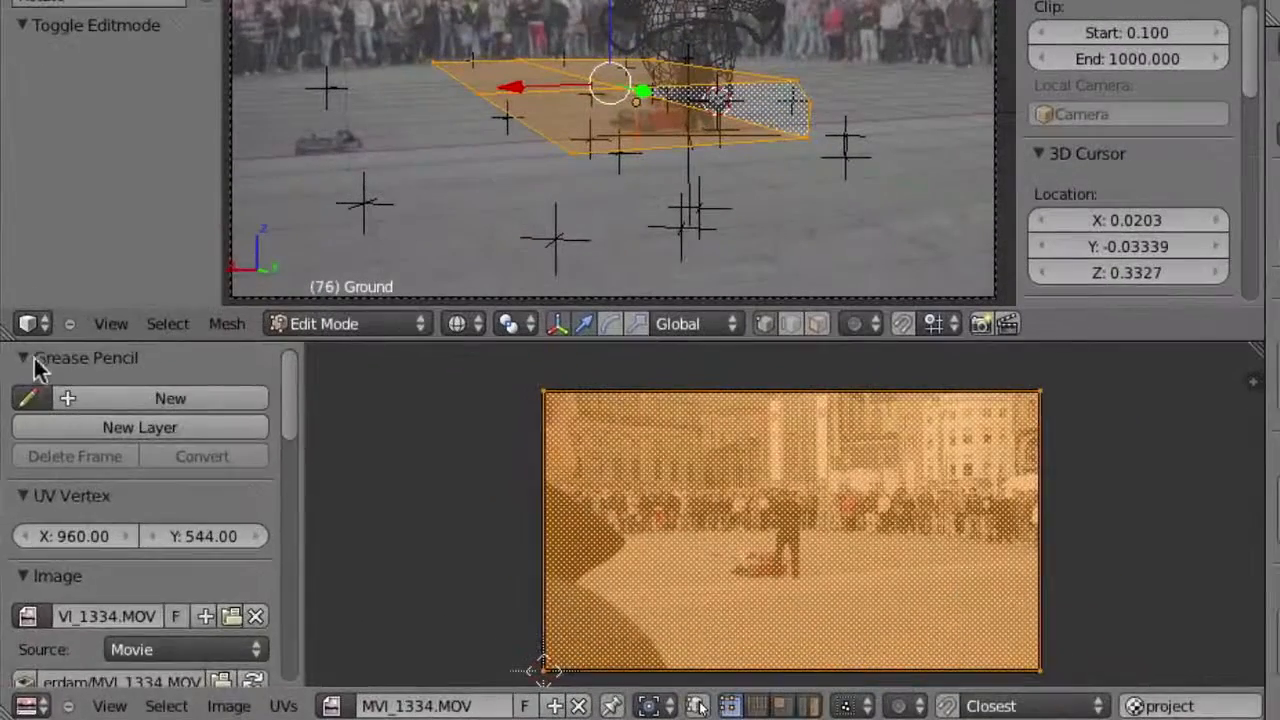
click(18, 363)
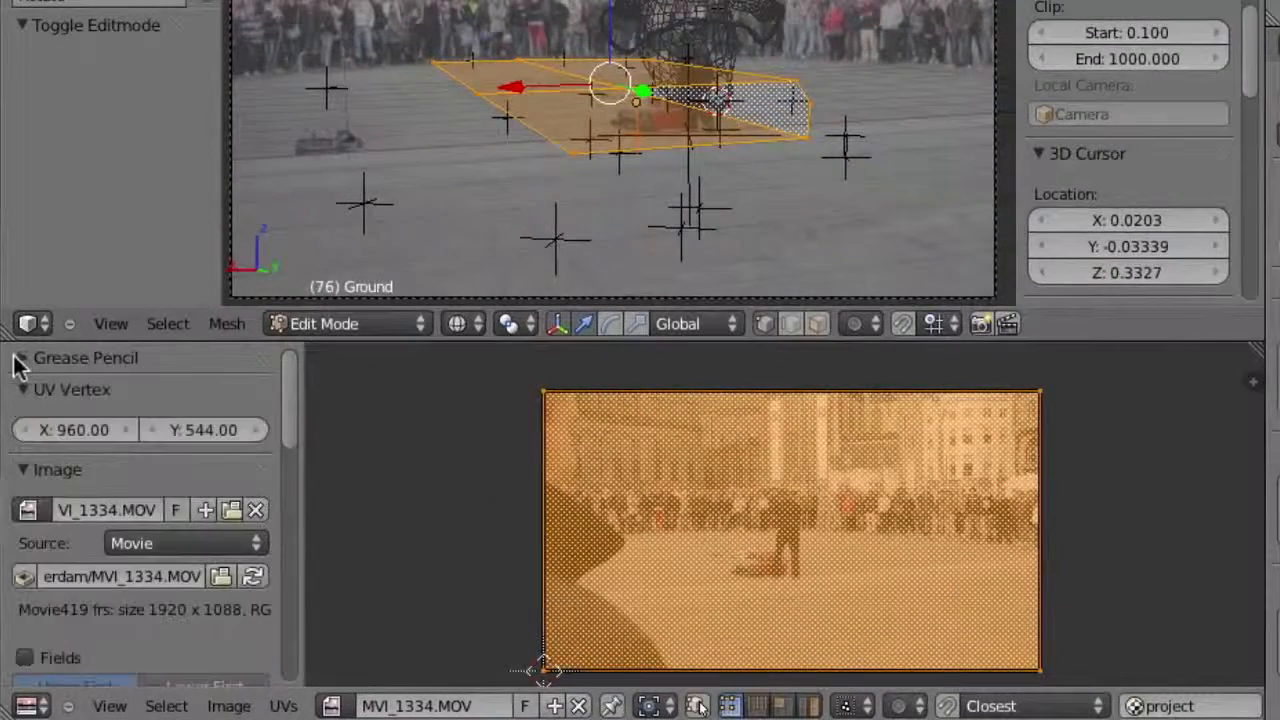
- Match the MVI_1334.MOV texture's frame count to the movie length and enable Auto Refresh
click(23, 391)
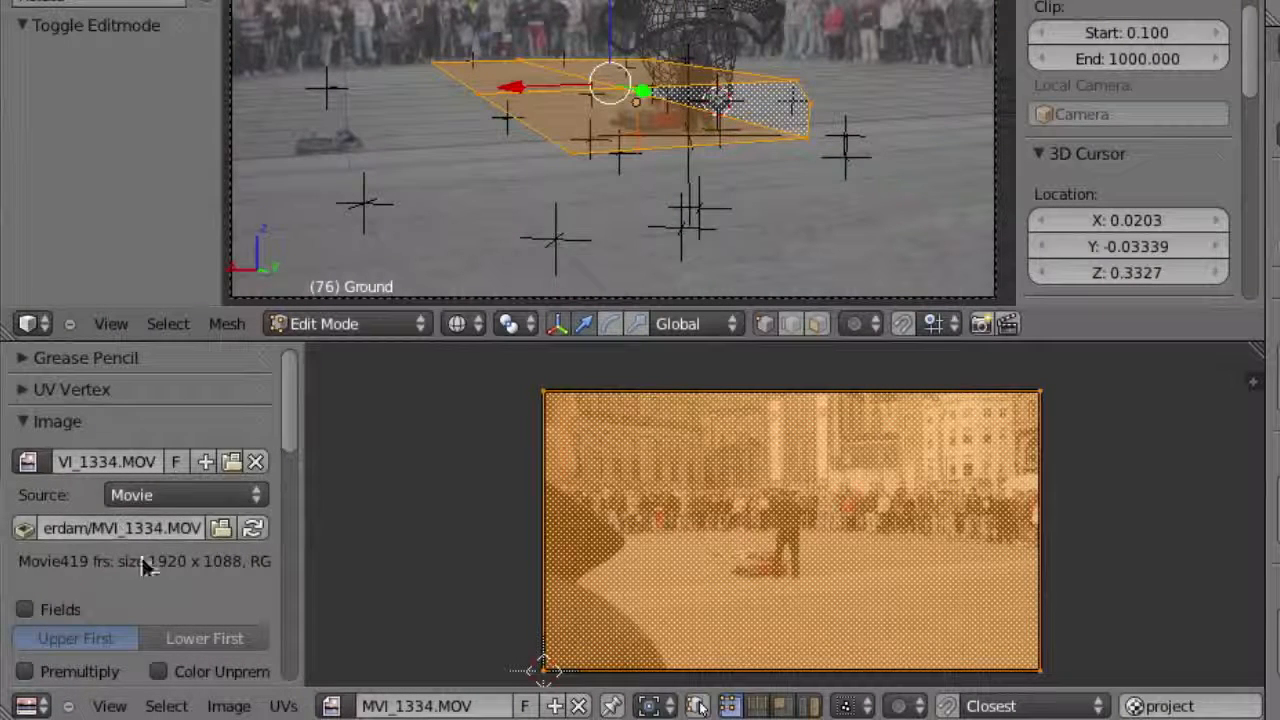
scroll(141, 554, down, 3)
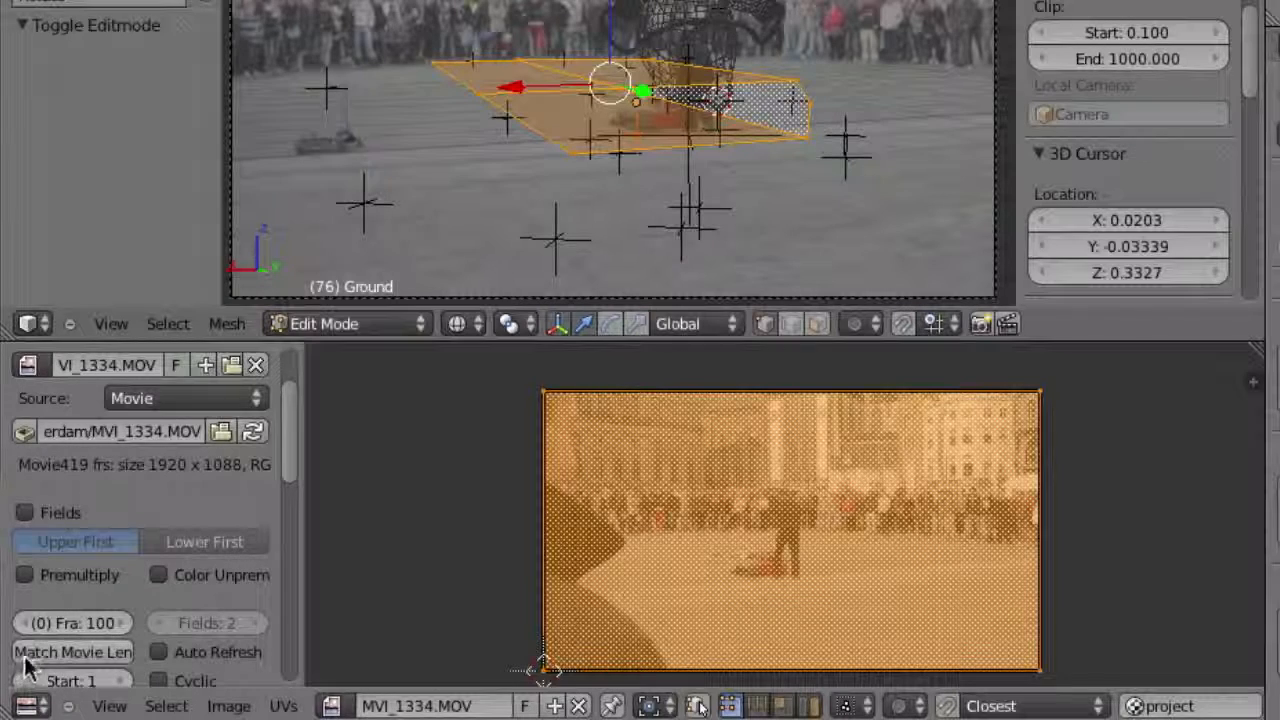
click(79, 653)
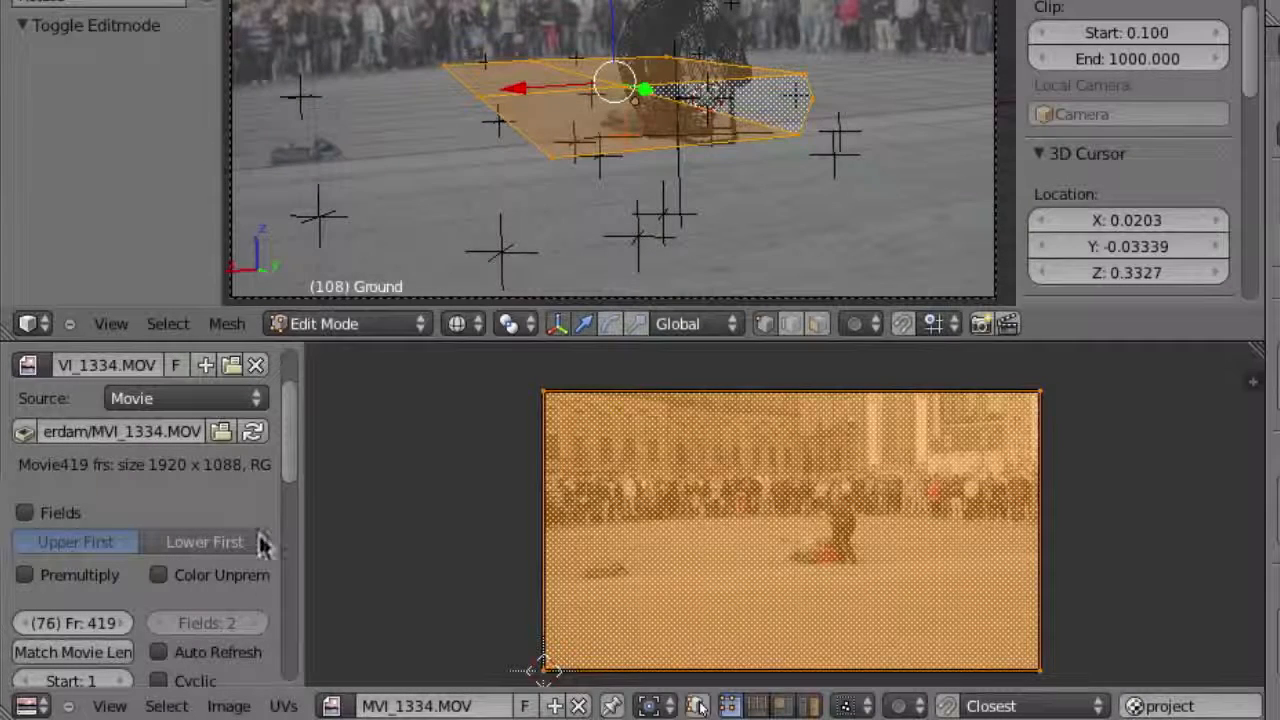
click(160, 651)
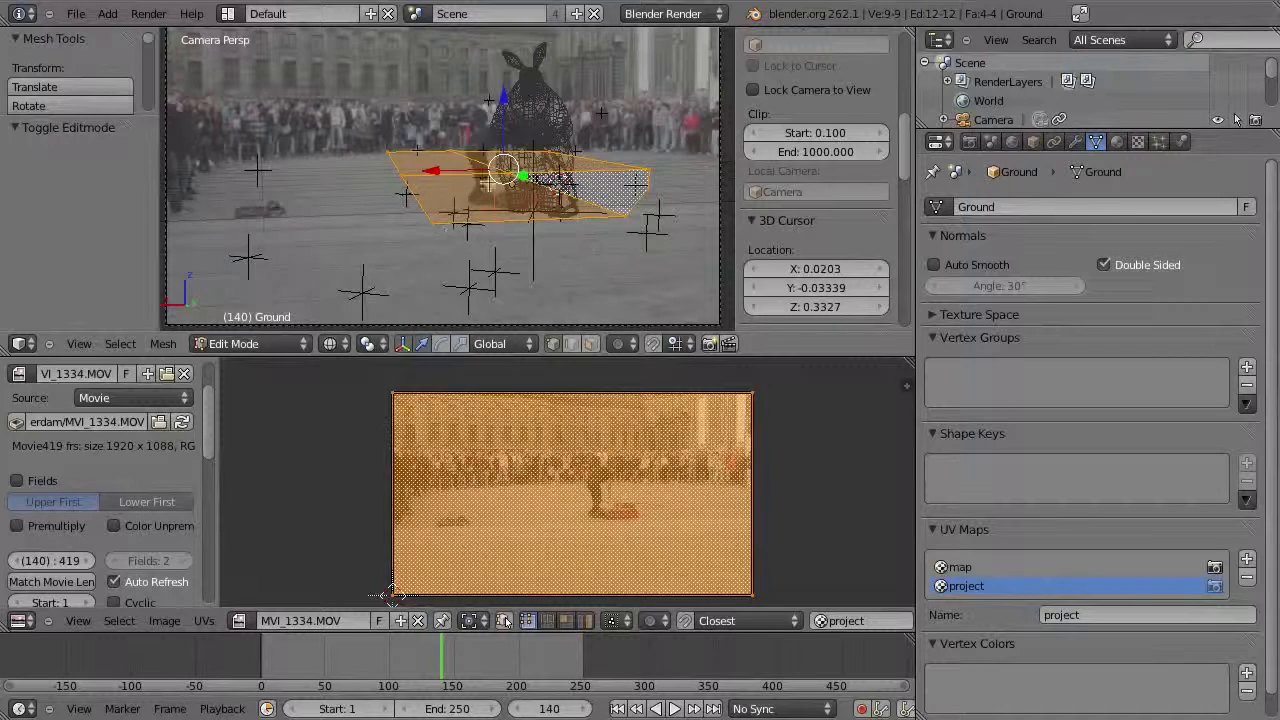
- Set the 3D view's viewport shading to Texture to show the movie on the Ground mesh
drag(909, 130, 912, 260)
scroll(908, 210, down, 5)
click(337, 346)
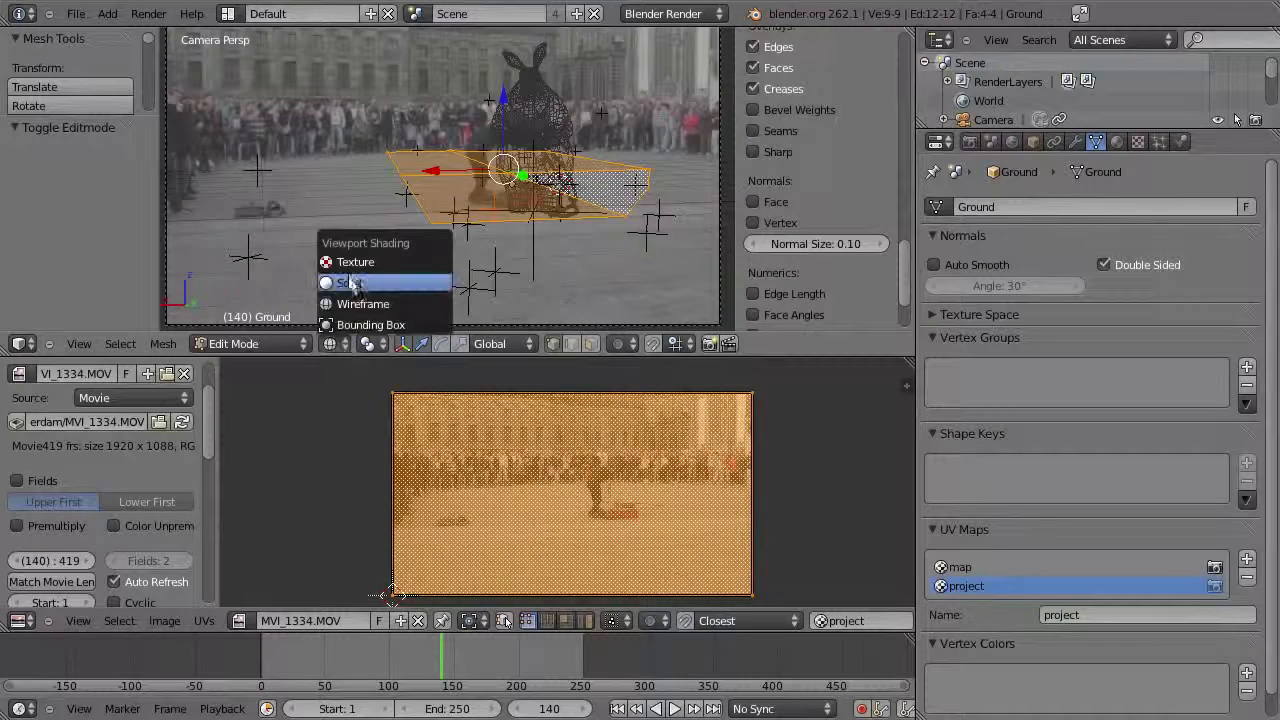
click(352, 261)
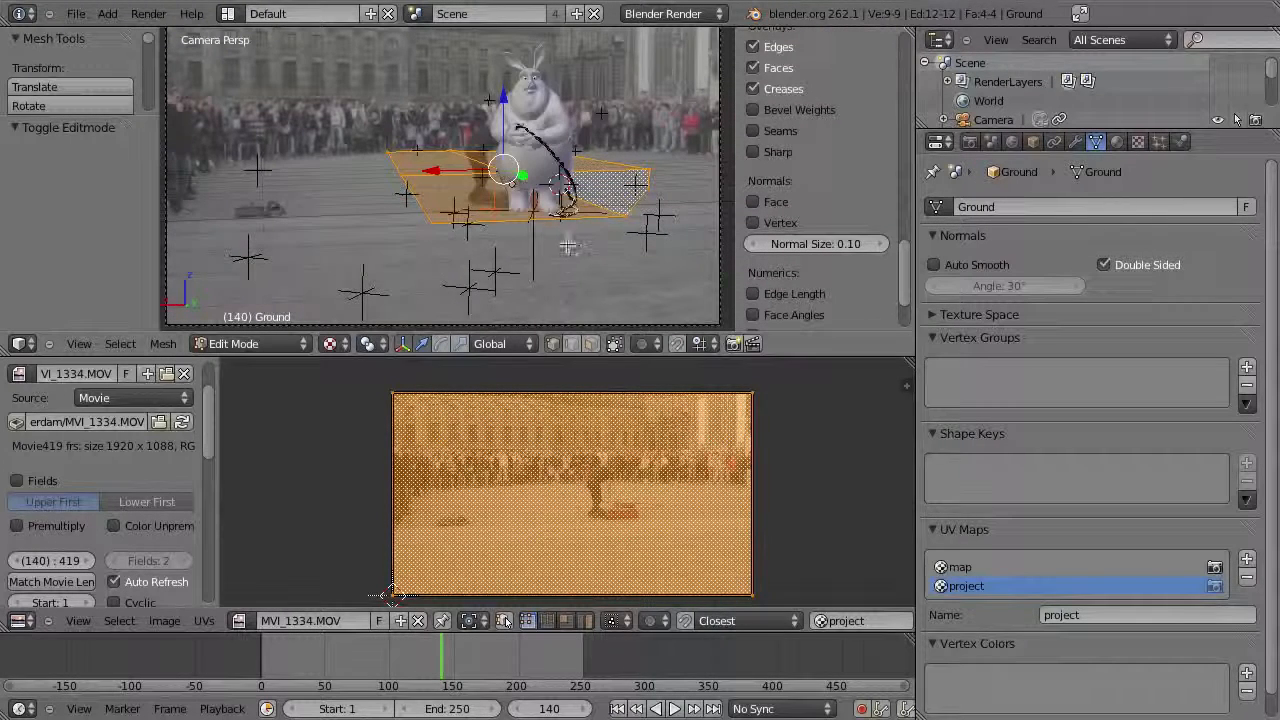
- Return the Ground object to Object Mode, hide the background images and leave the camera view
key(Tab)
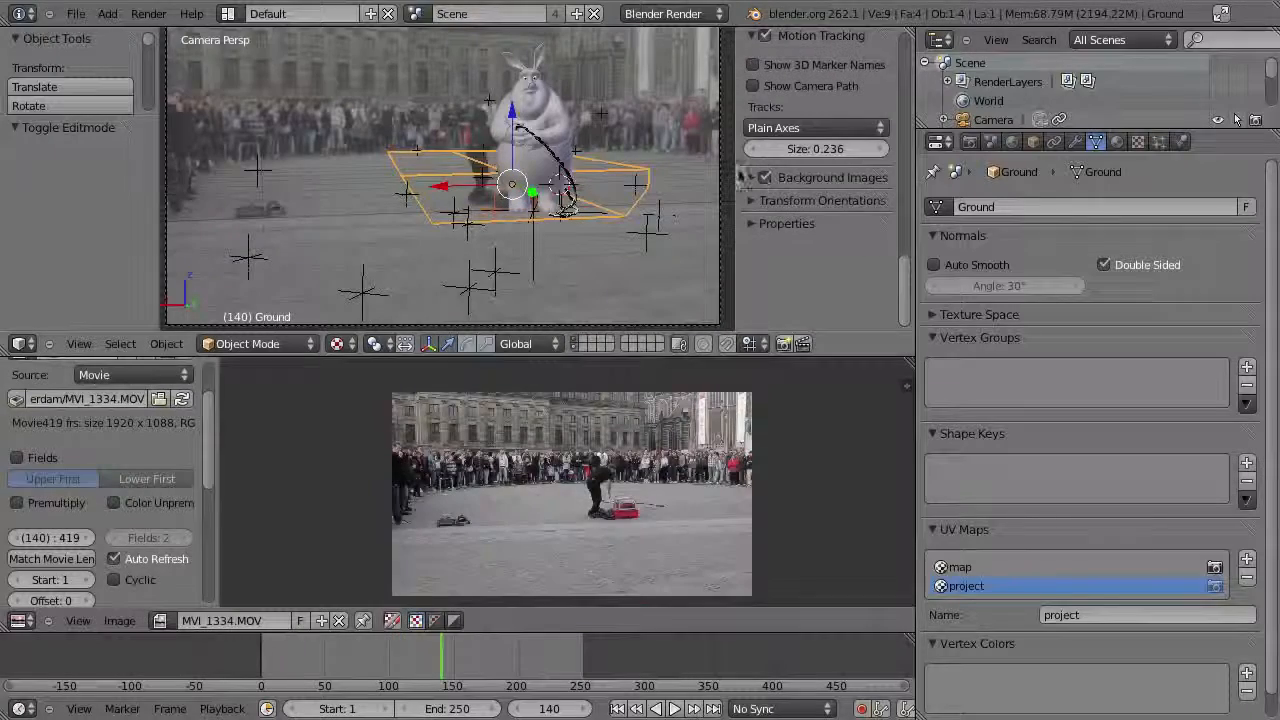
click(765, 178)
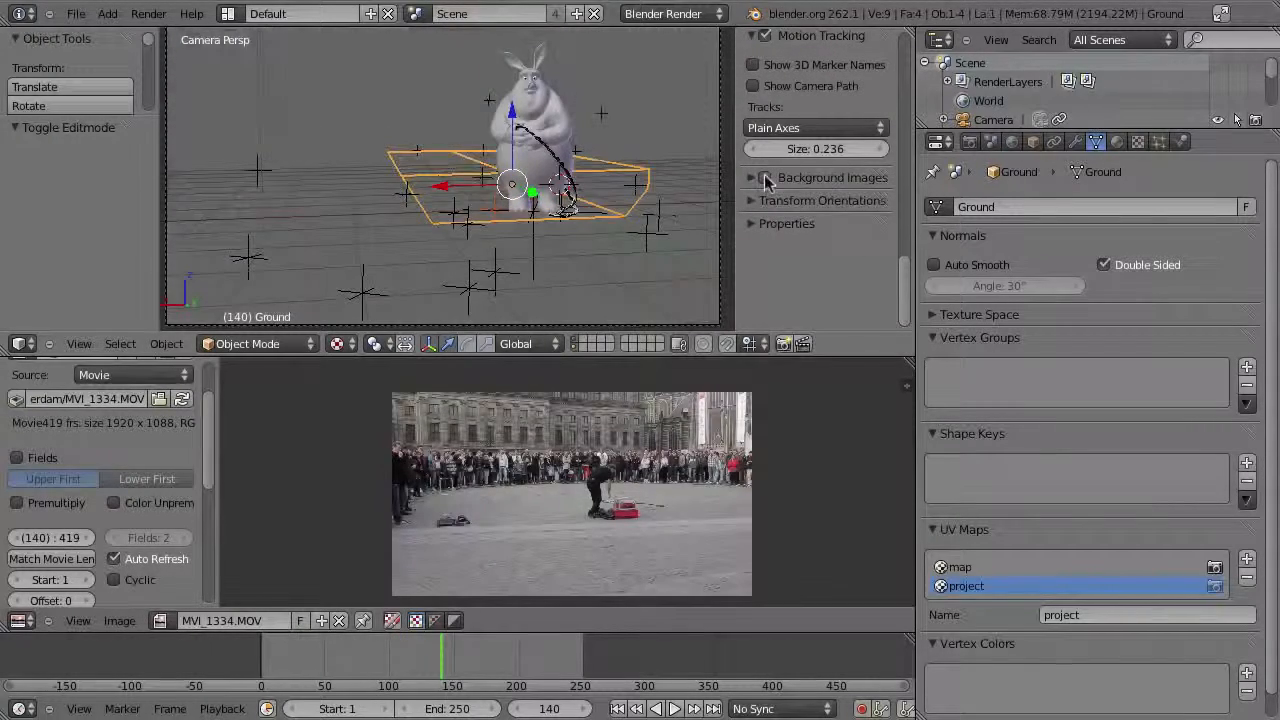
key(KP_0)
- Flip the normals of the whole Ground mesh and inspect its textured surface from above
key(Tab)
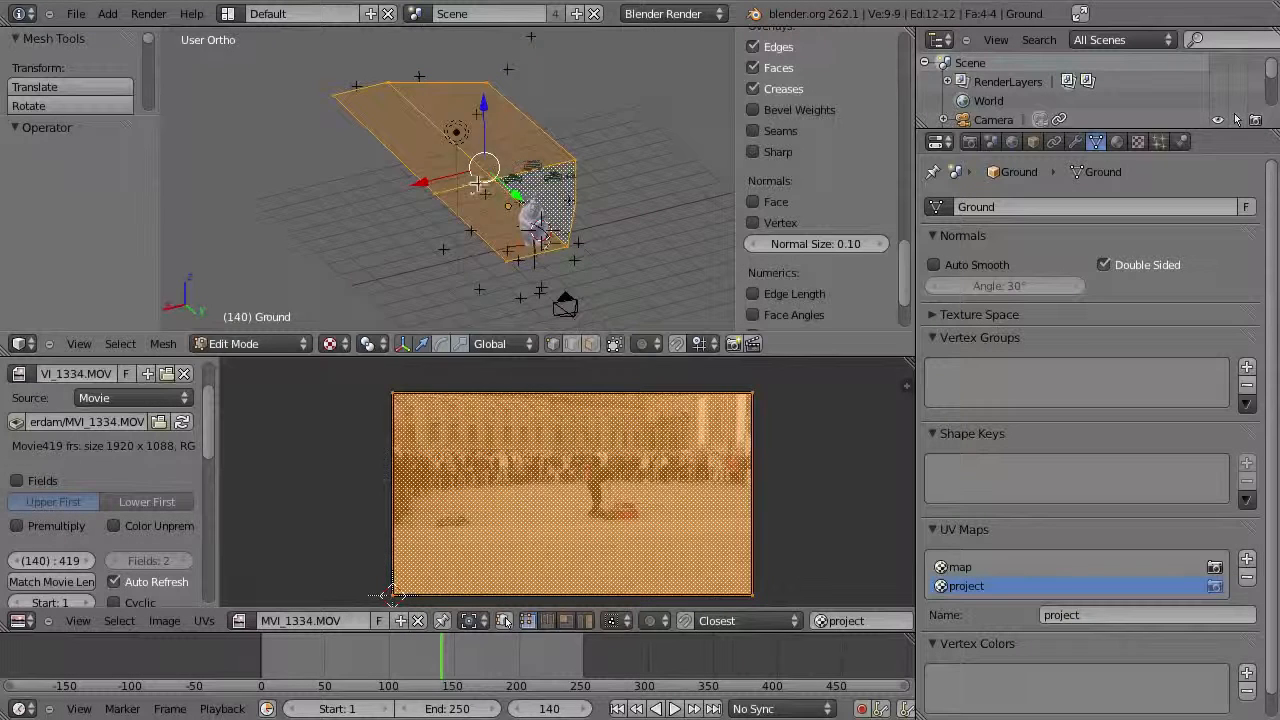
key(w)
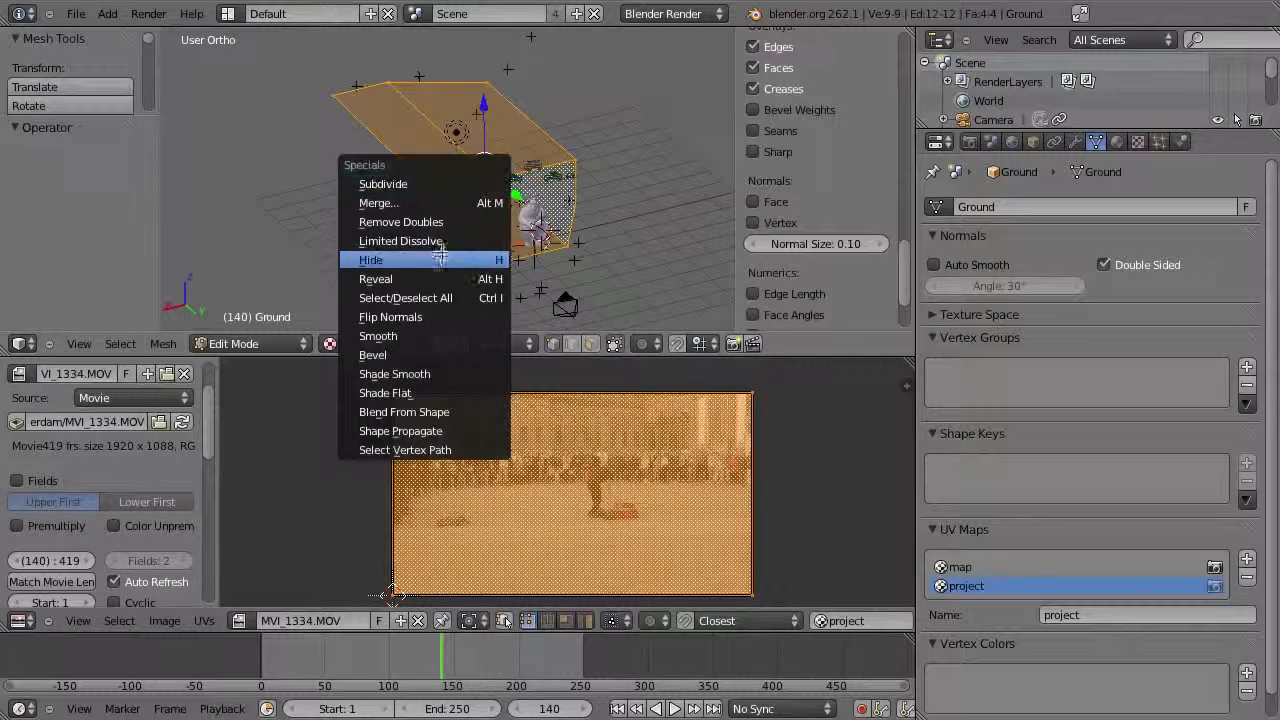
click(410, 317)
middle_drag(537, 221, 682, 207)
scroll(511, 259, up, 4)
middle_drag(605, 283, 497, 185)
scroll(614, 197, up, 2)
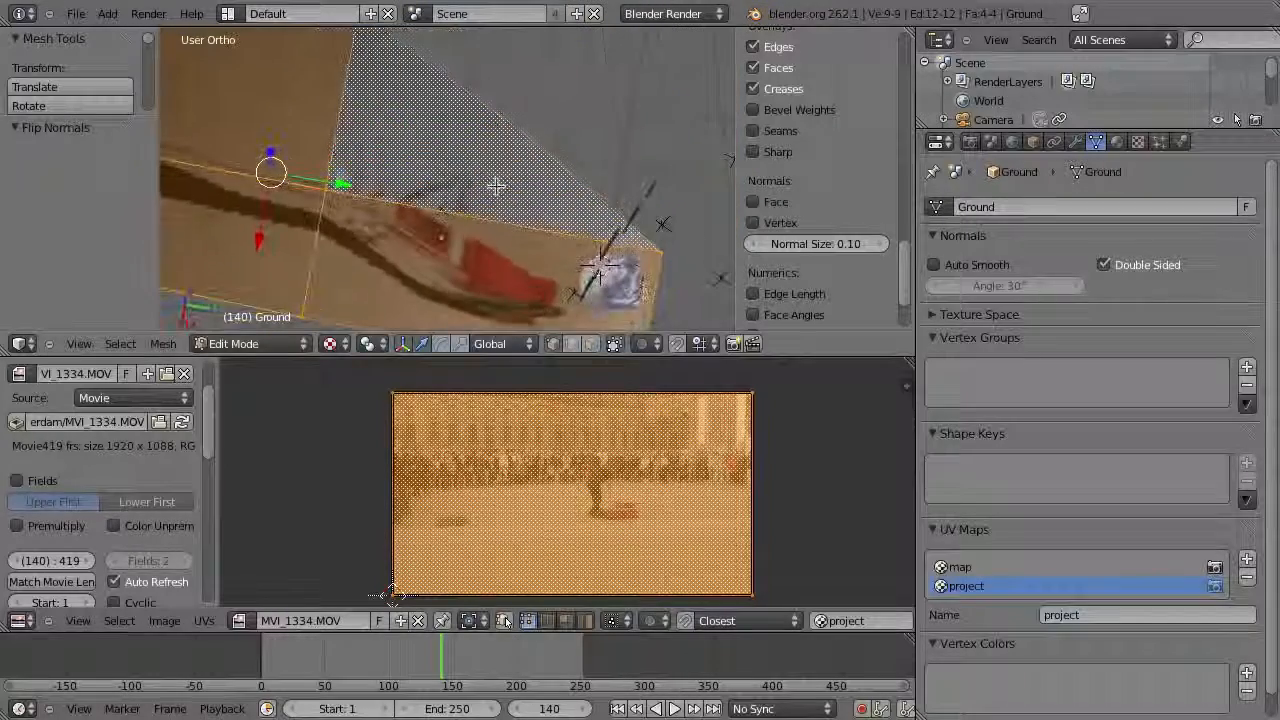
- Maximize the 3D view in camera perspective, return to Object Mode and show the background images
key(KP_0)
key(ctrl+Up)
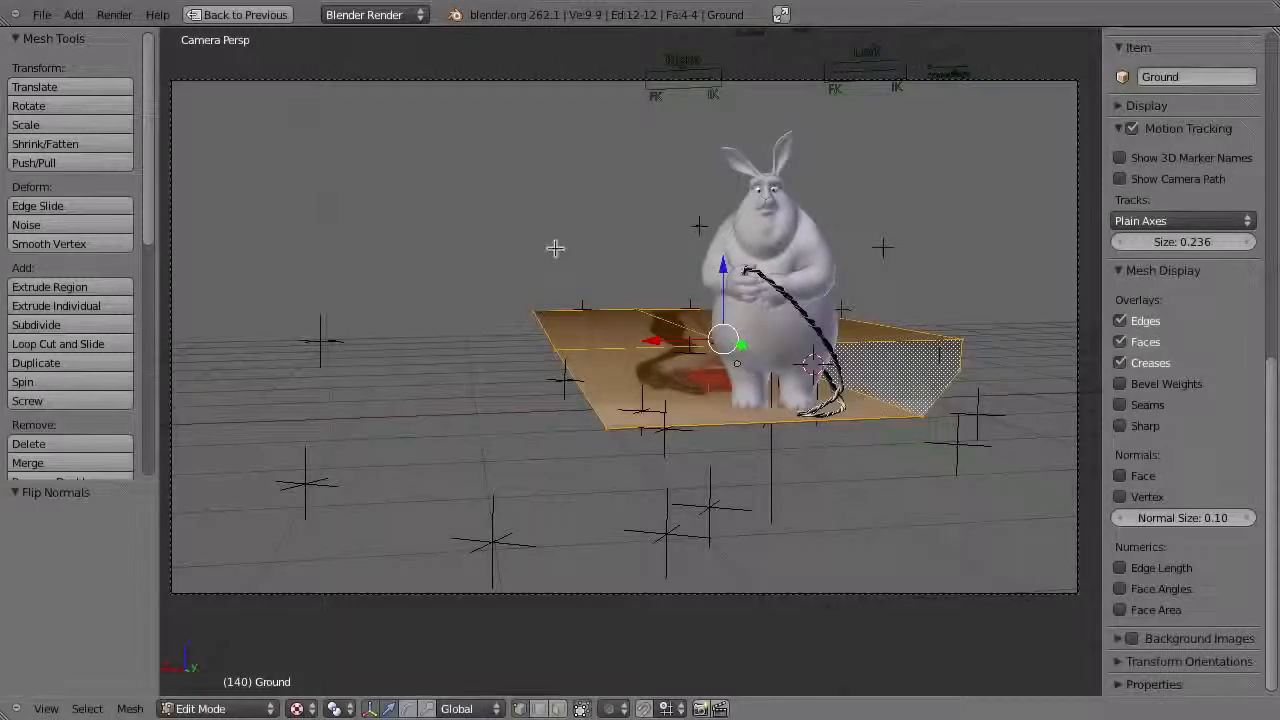
key(Tab)
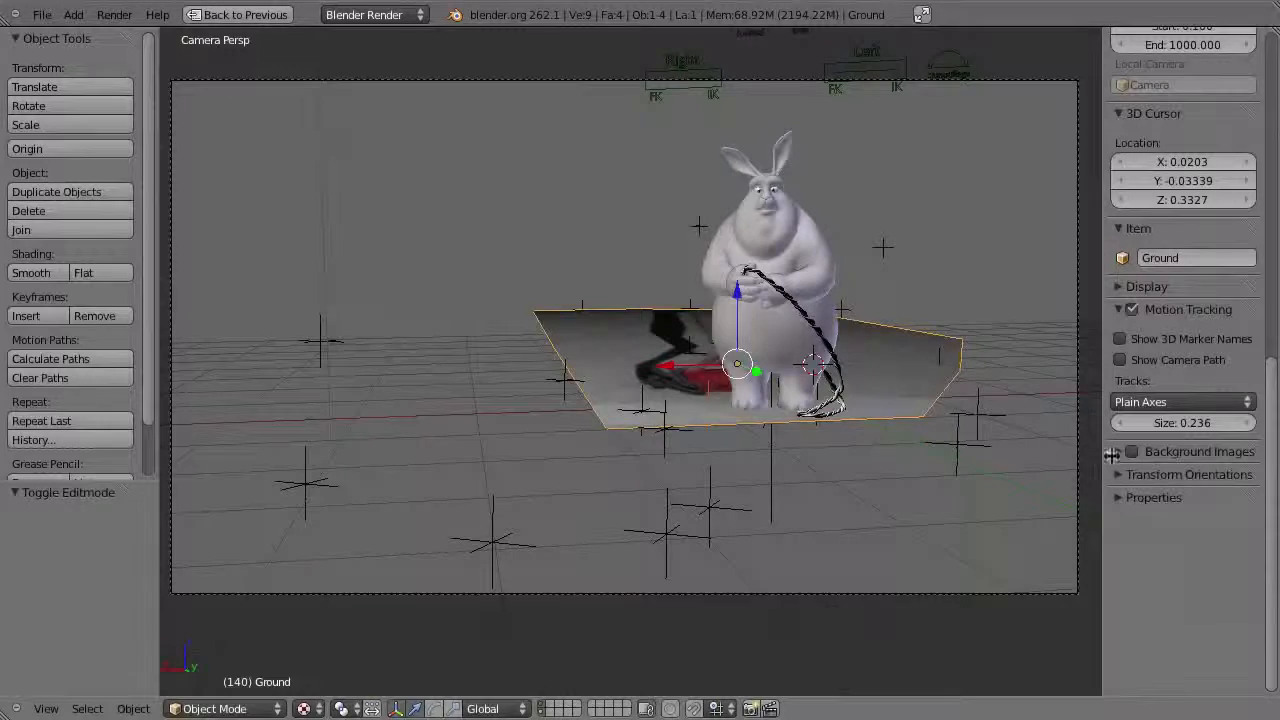
click(1133, 452)
scroll(564, 320, up, 4)
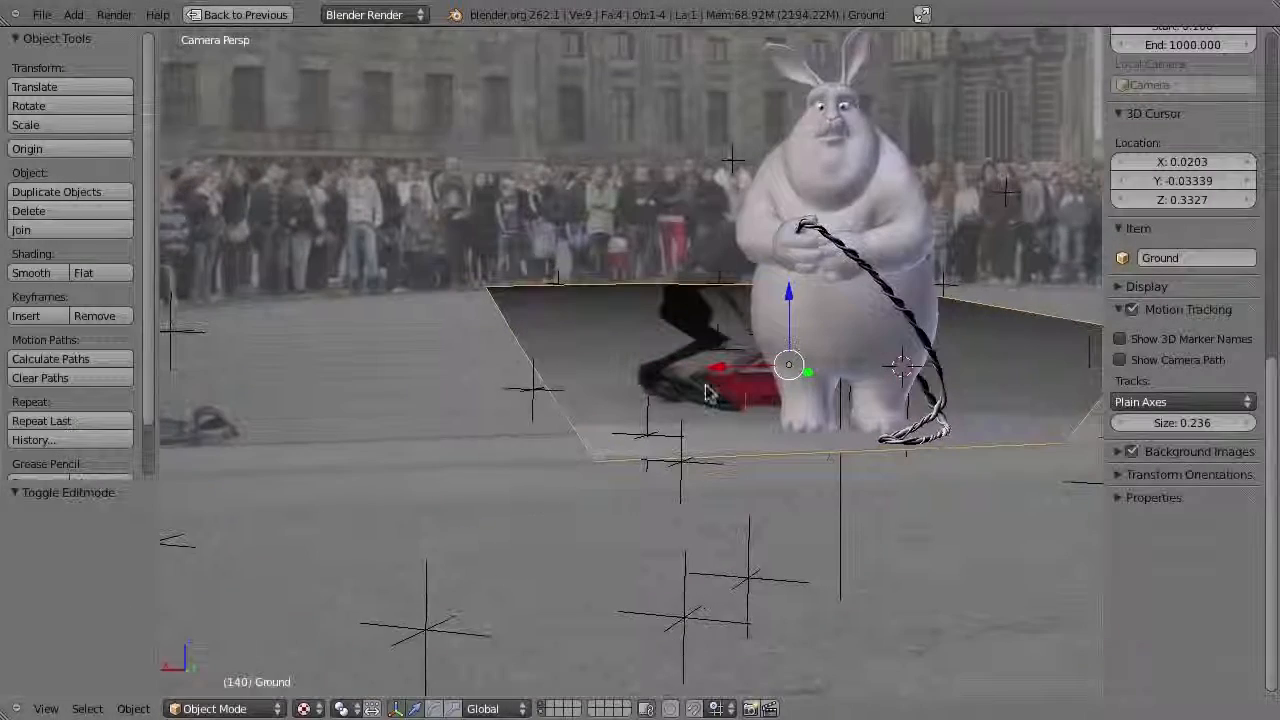
- Step back and forth through neighbouring frames to compare the Ground's projected texture with the background footage
key(Right)
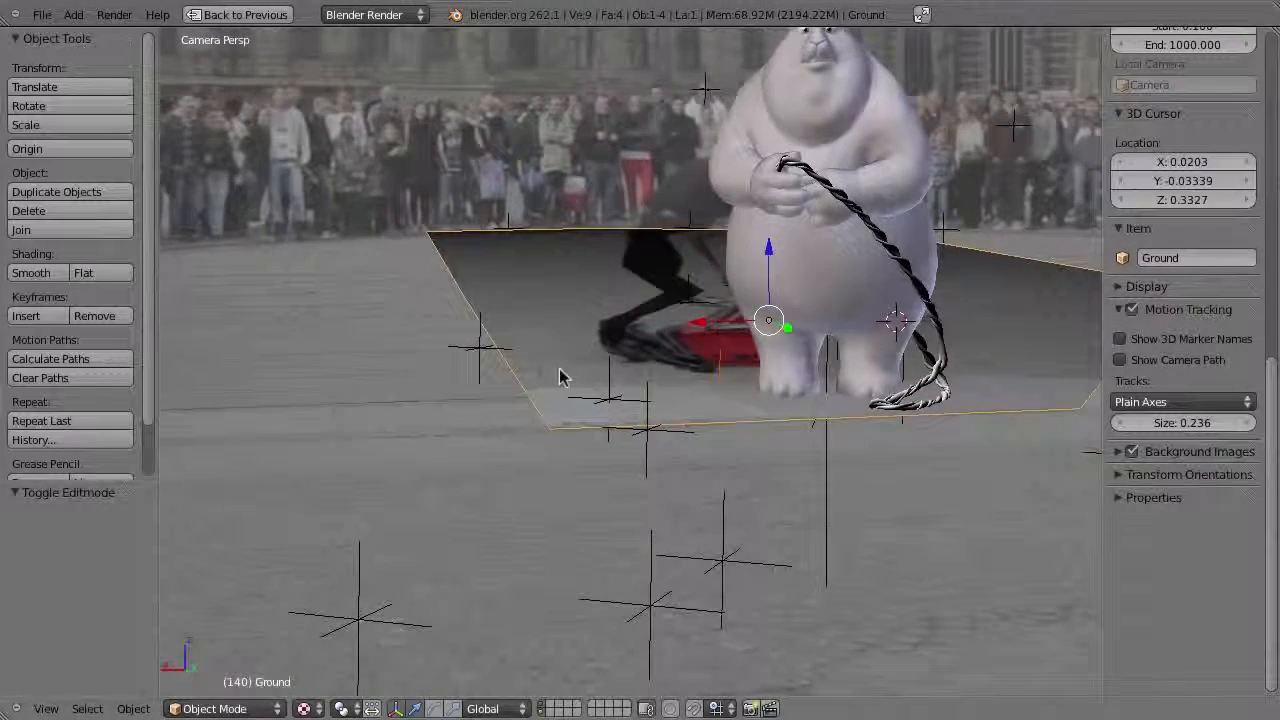
key(Right)
key(Right)
key(Right)
key(Left)
key(Left)
key(Left)
key(Left)
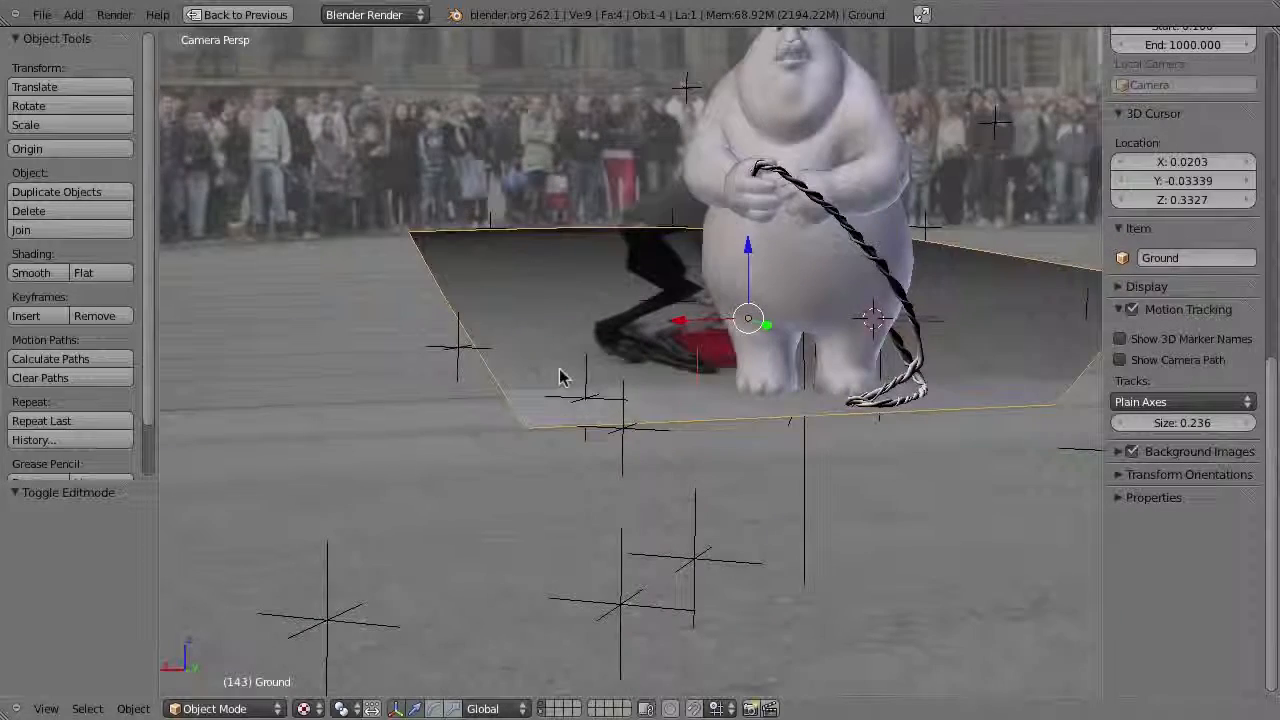
key(Right)
key(Right)
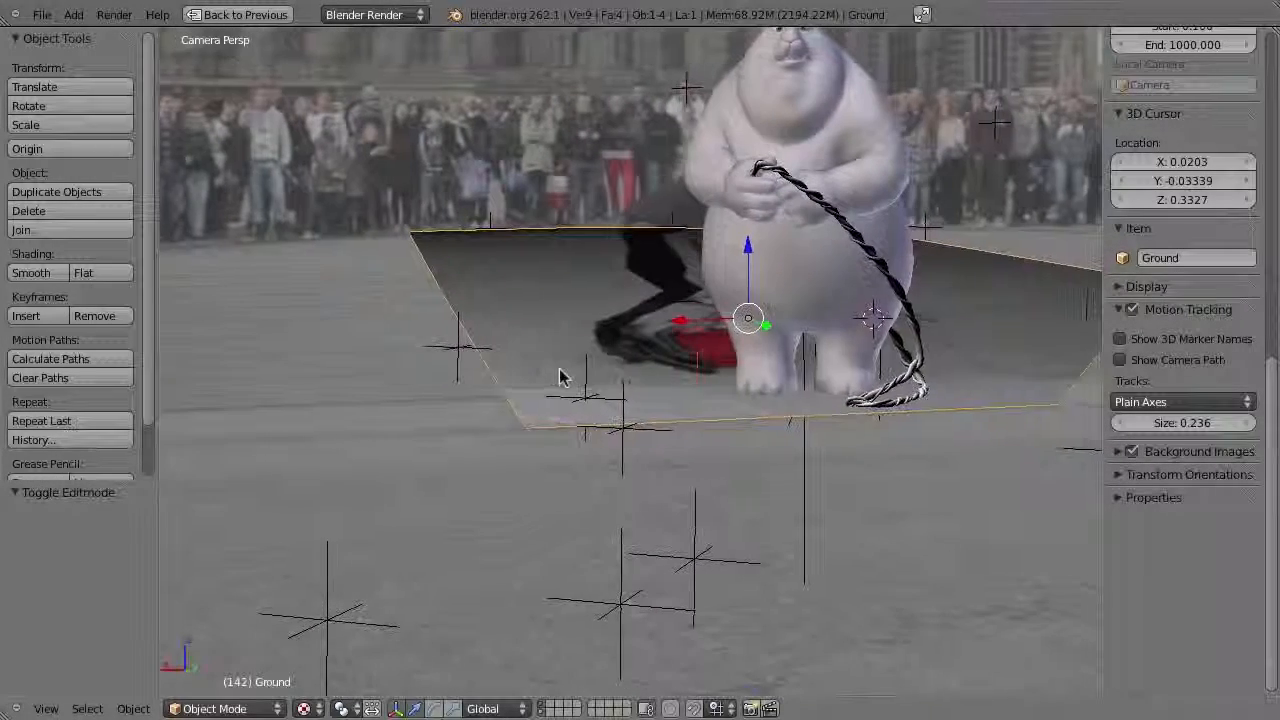
key(Right)
key(Left)
key(Left)
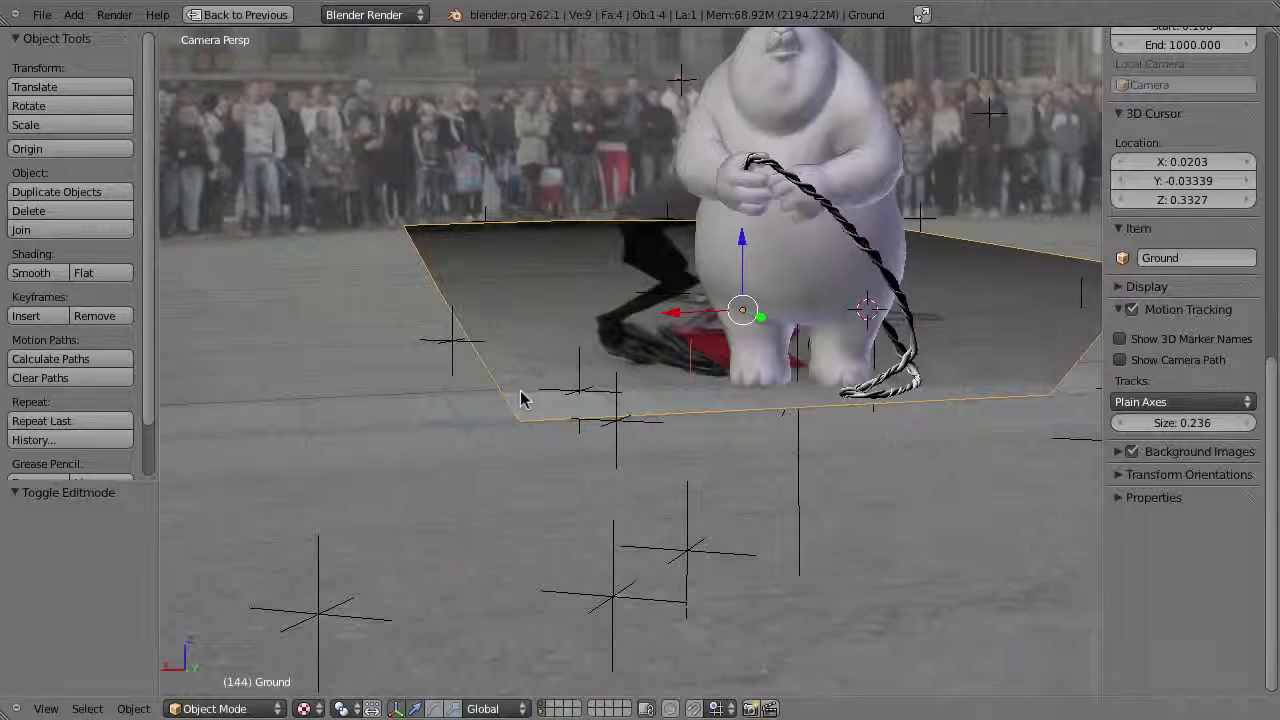
- Add a centred loop cut across the far half of the Ground mesh in Edit Mode
key(Tab)
middle_drag(600, 451, 571, 451)
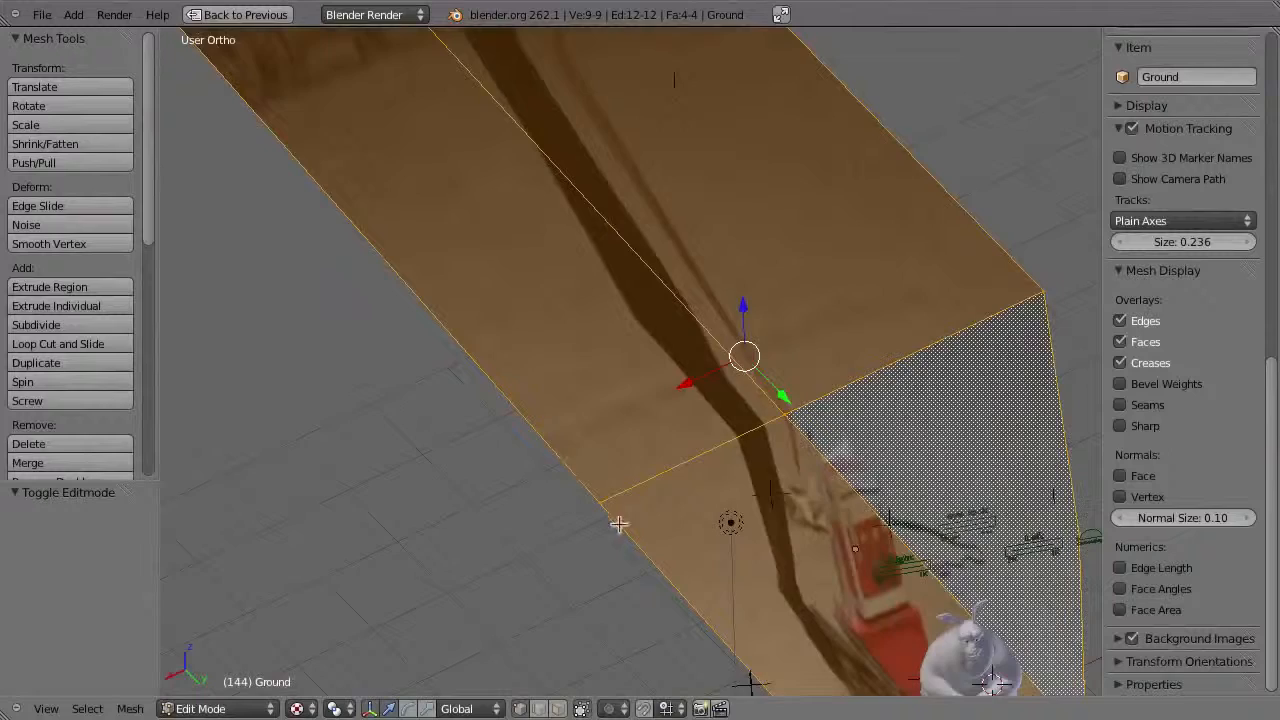
scroll(620, 526, down, 3)
shift+middle_drag(657, 427, 643, 395)
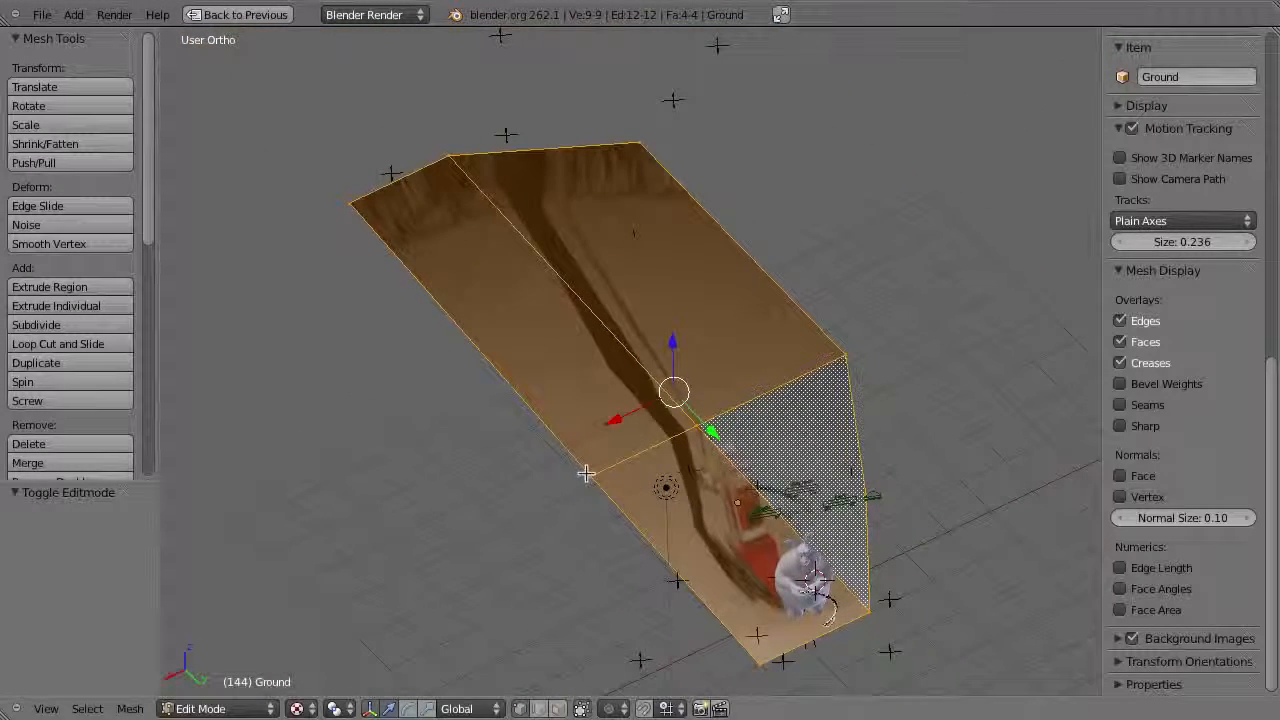
key(KP_0)
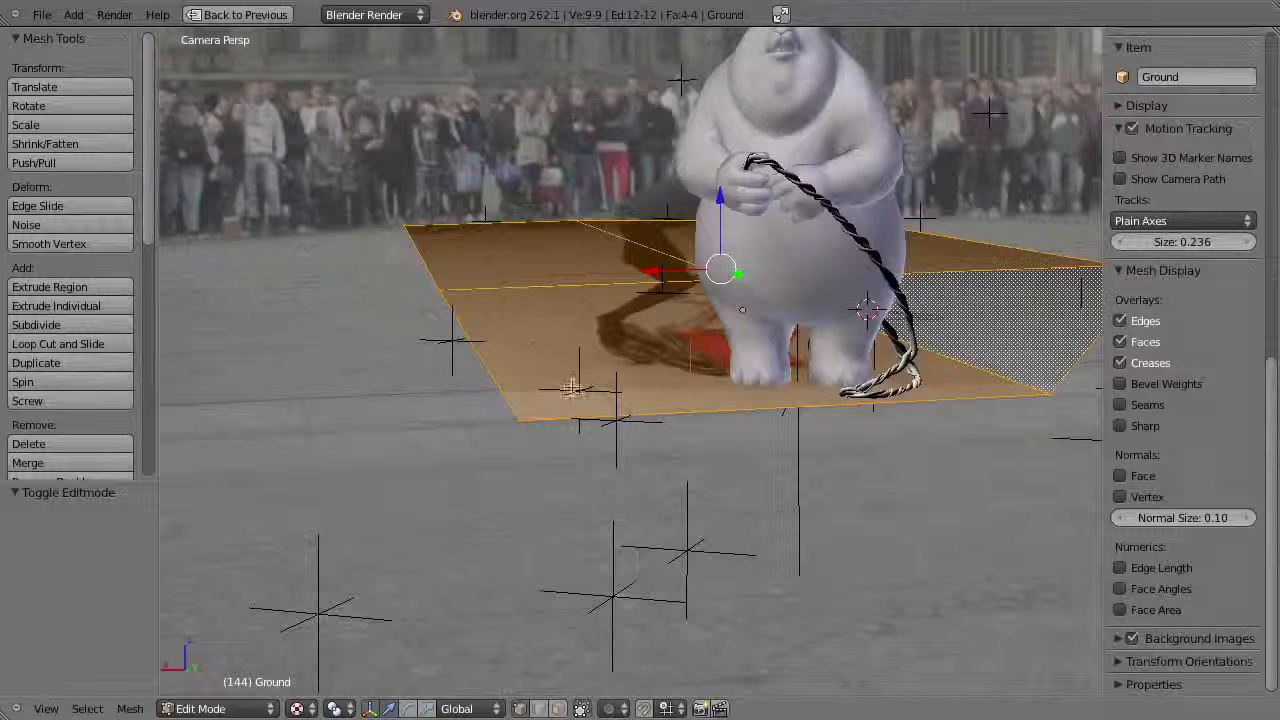
middle_drag(541, 312, 653, 424)
middle_drag(535, 448, 567, 449)
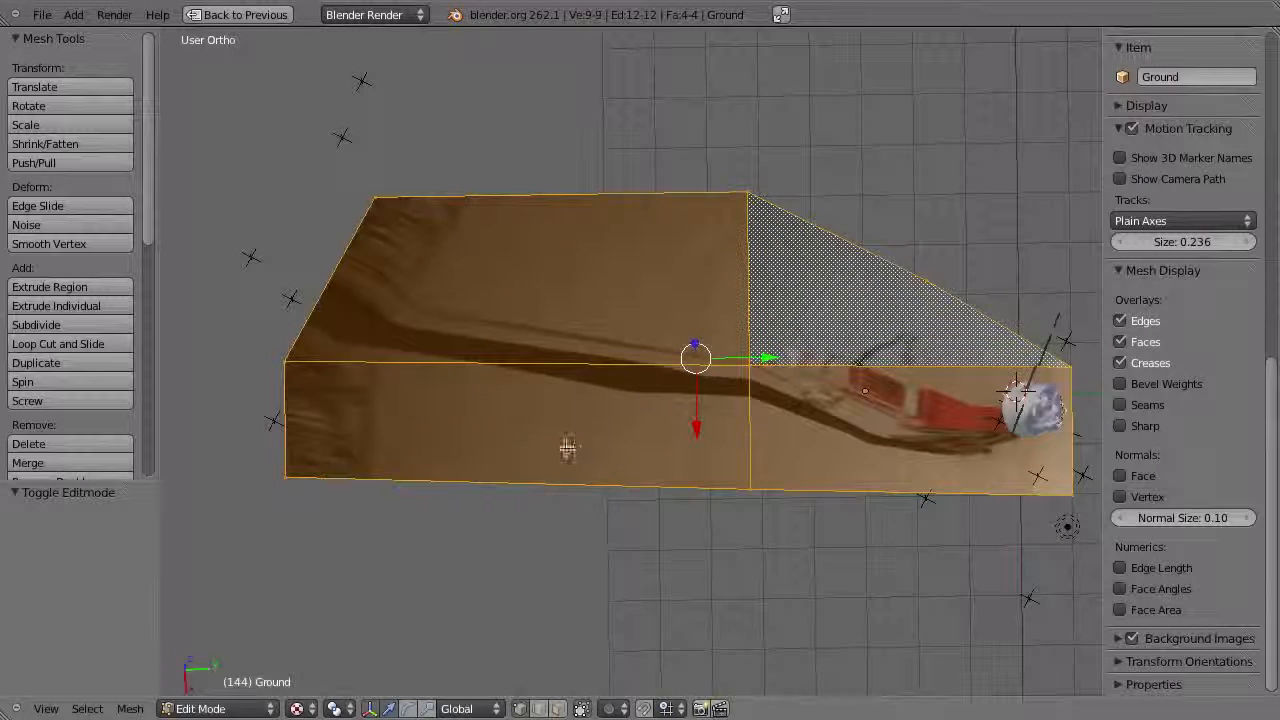
key(ctrl+r)
double_click(552, 220)
- Select the entire Ground mesh and subdivide it with 9 cuts
key(a)
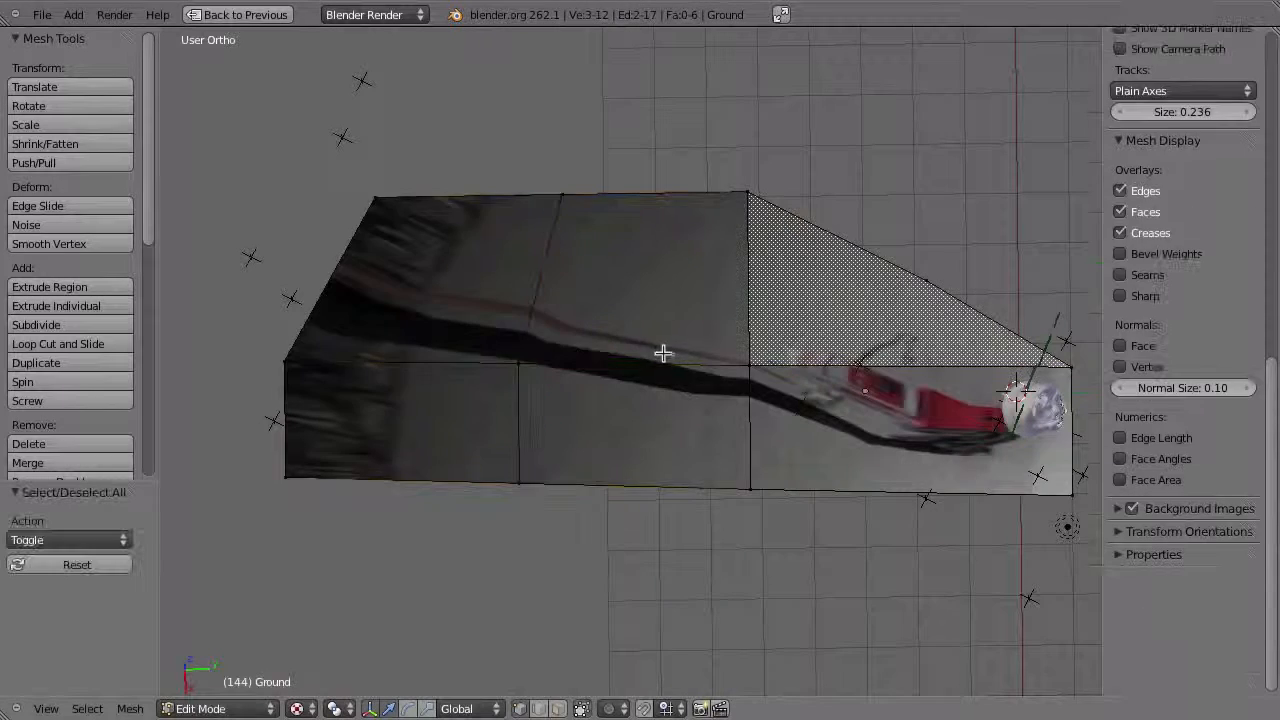
key(a)
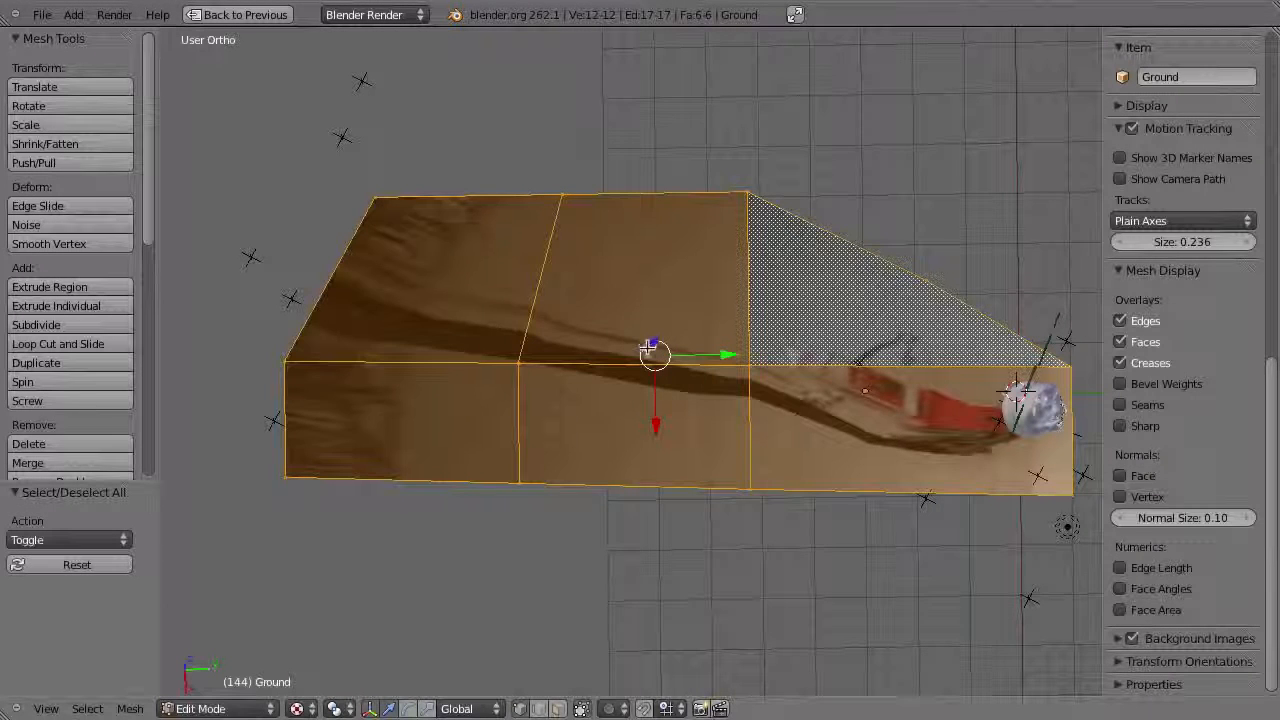
key(w)
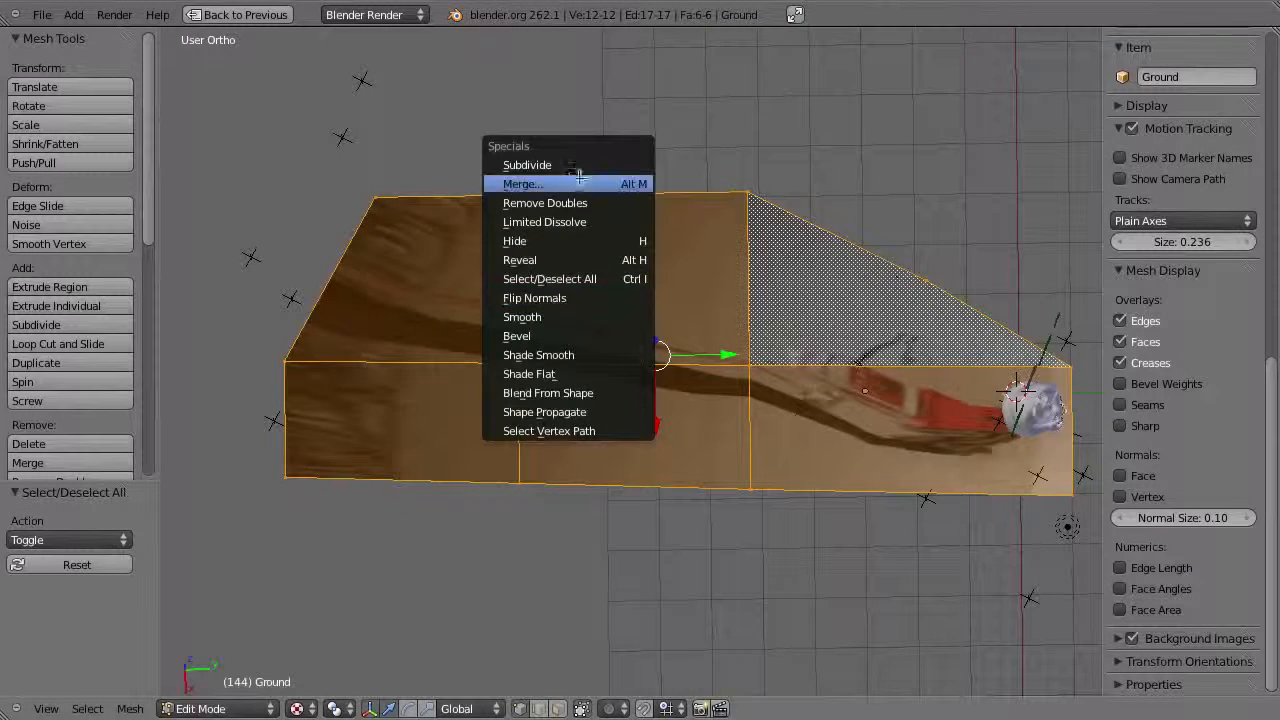
click(540, 166)
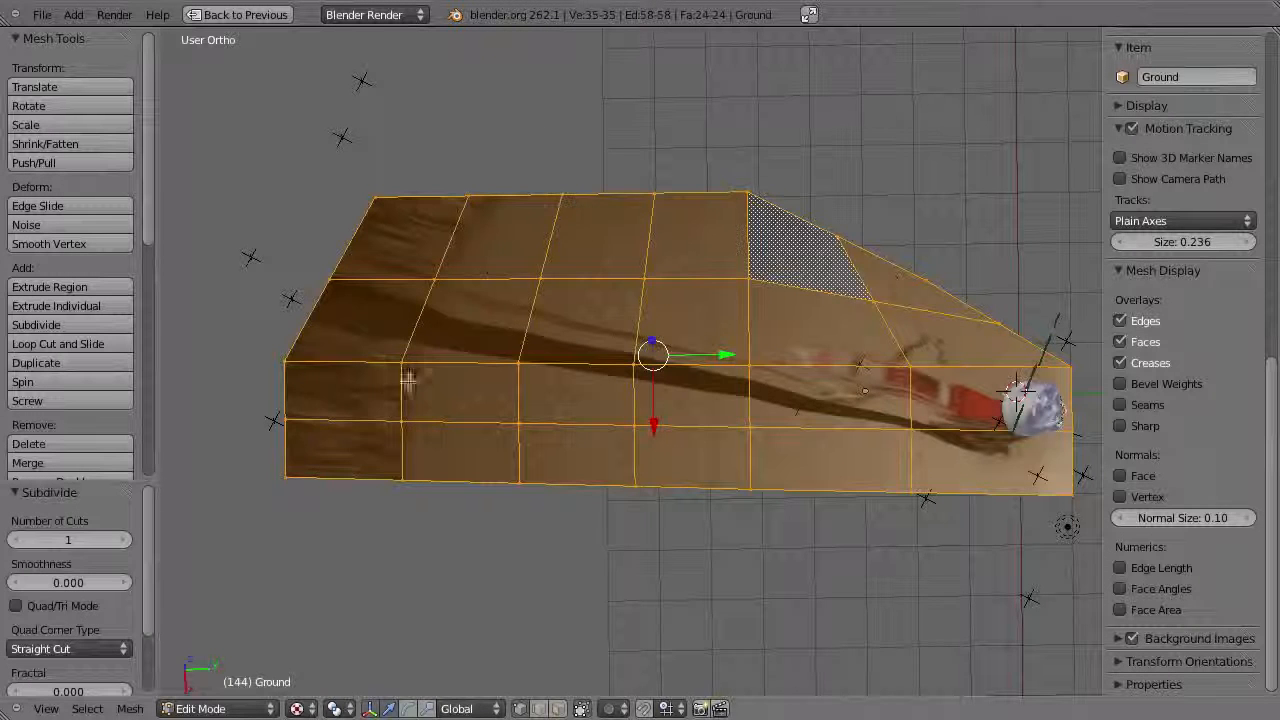
click(122, 542)
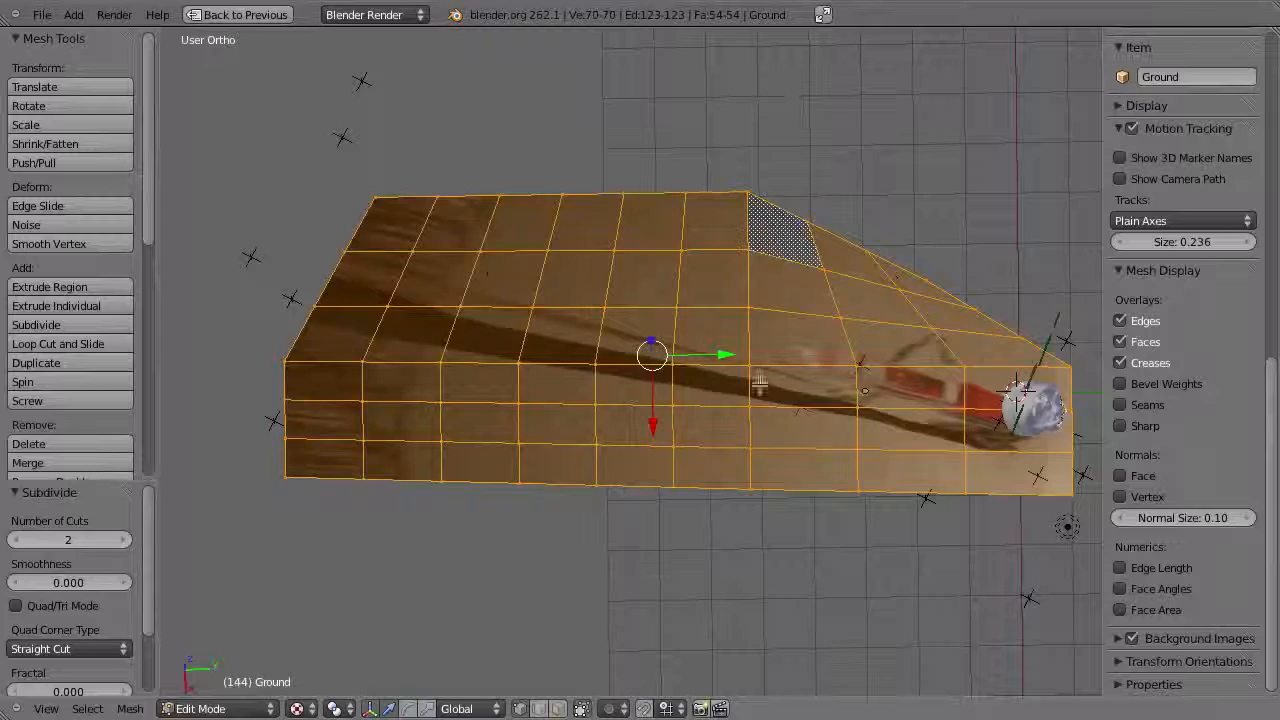
scroll(571, 317, up, 4)
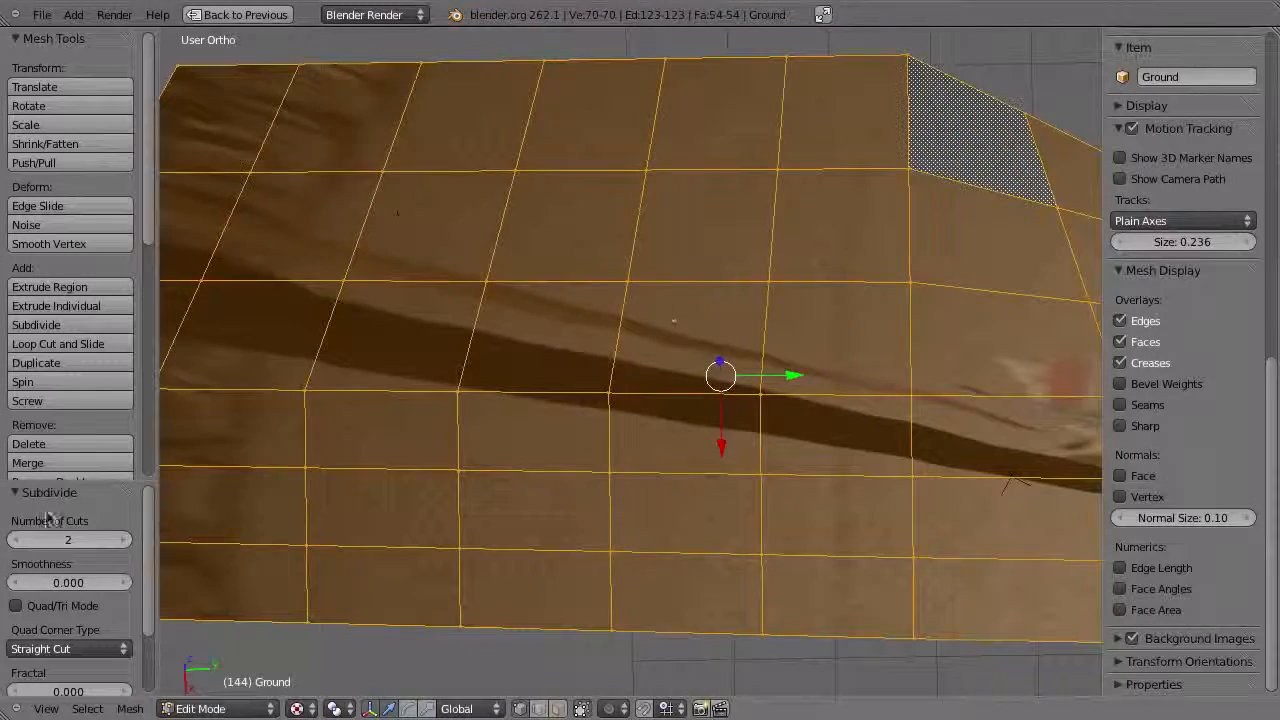
click(116, 540)
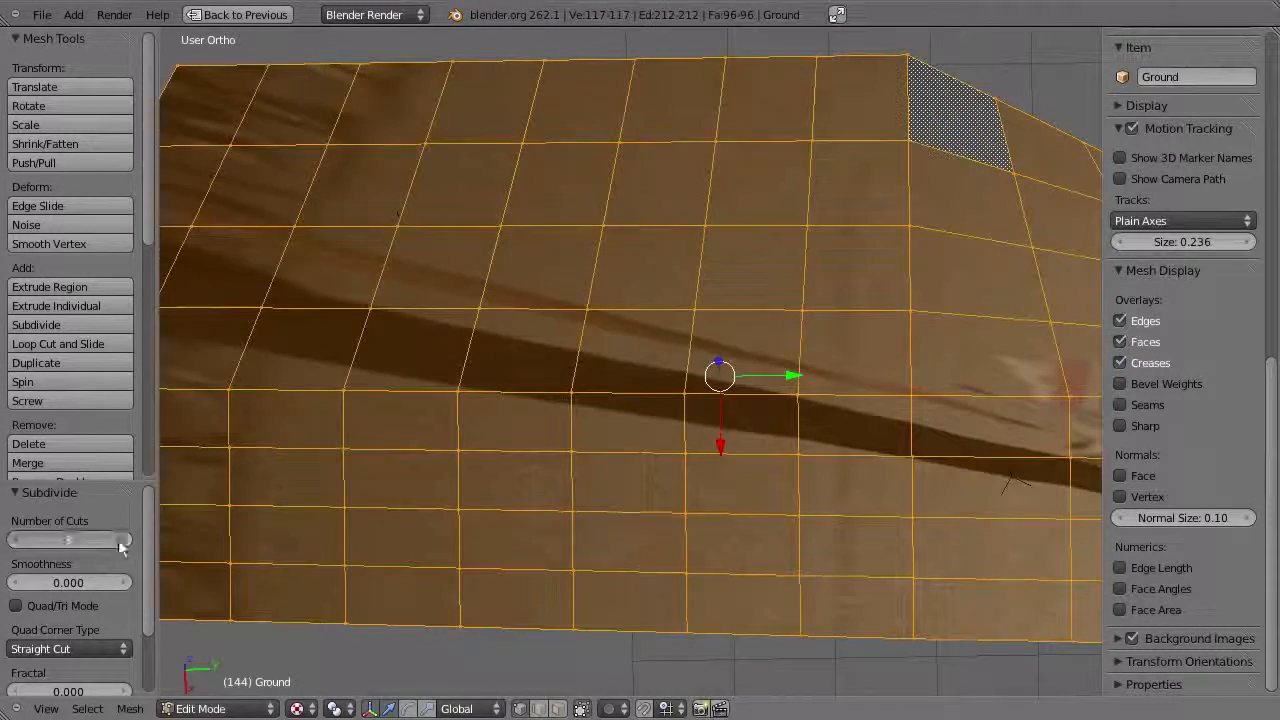
click(118, 541)
click(118, 541)
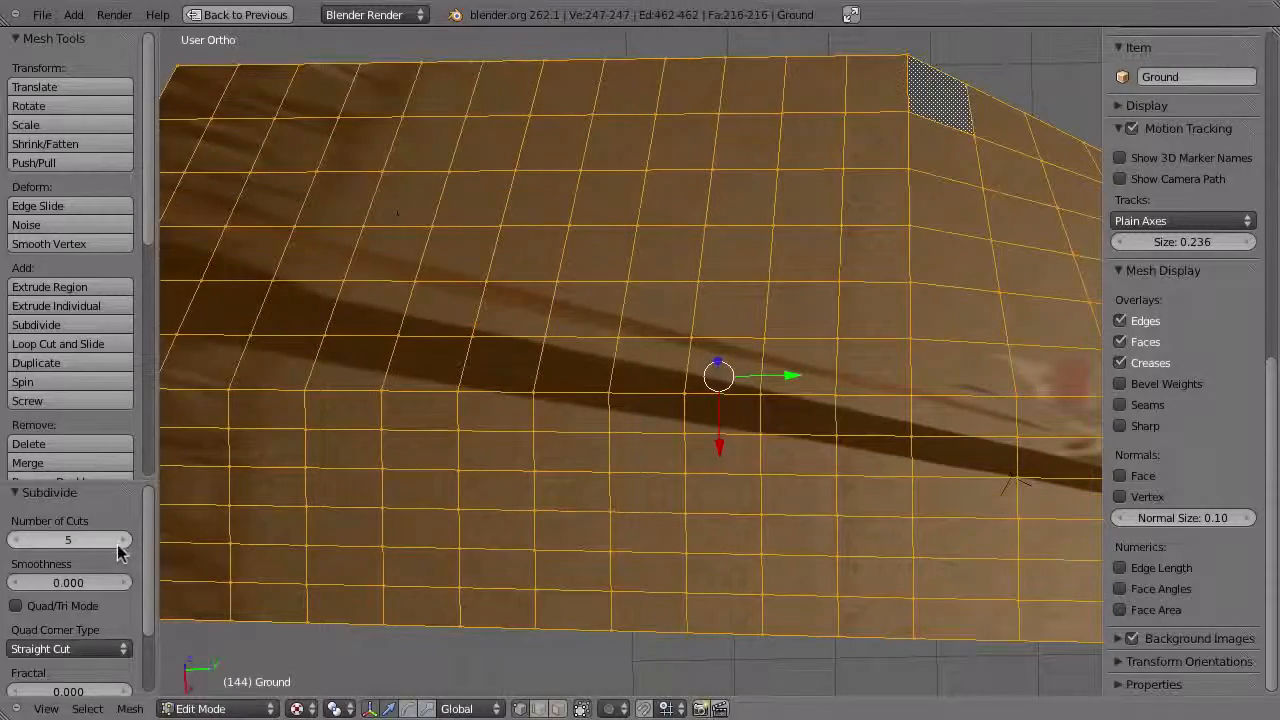
click(118, 541)
click(118, 541)
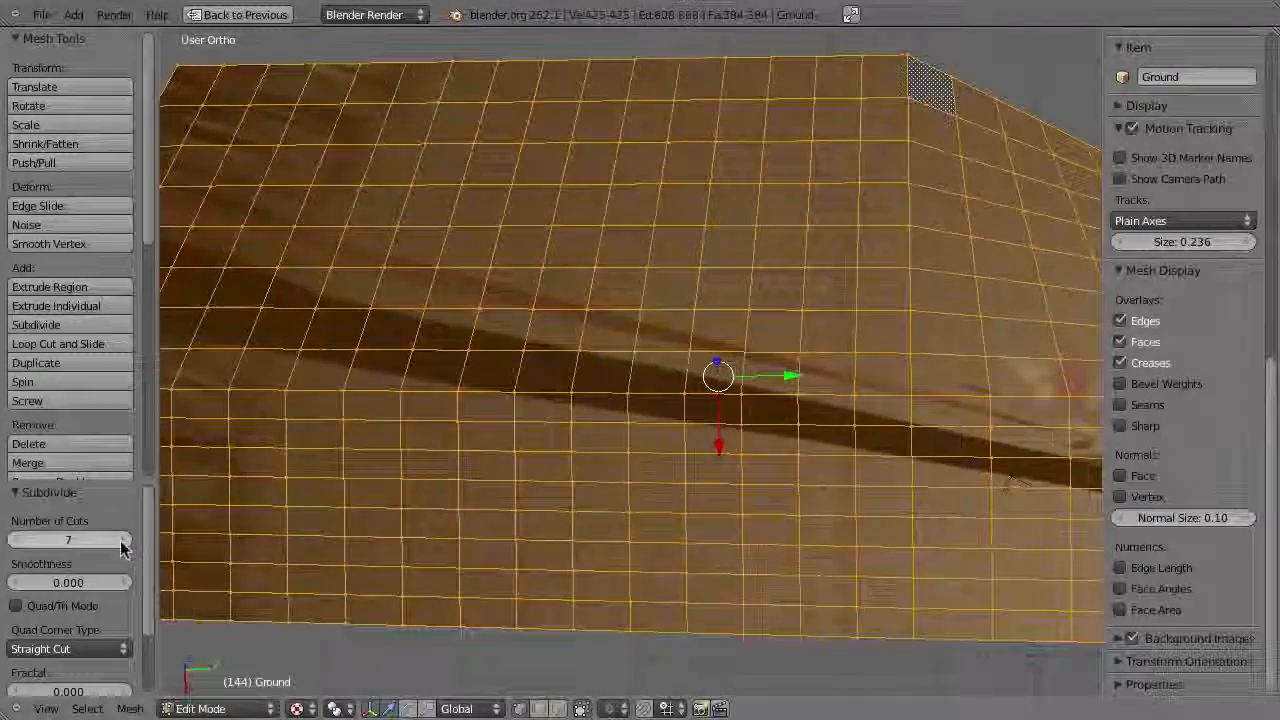
click(118, 541)
click(118, 541)
- Leave Edit Mode and examine the texture projection on the subdivided Ground from above and through the camera
key(Tab)
scroll(560, 350, down, 5)
middle_drag(565, 345, 608, 338)
scroll(585, 395, up, 4)
scroll(545, 437, down, 5)
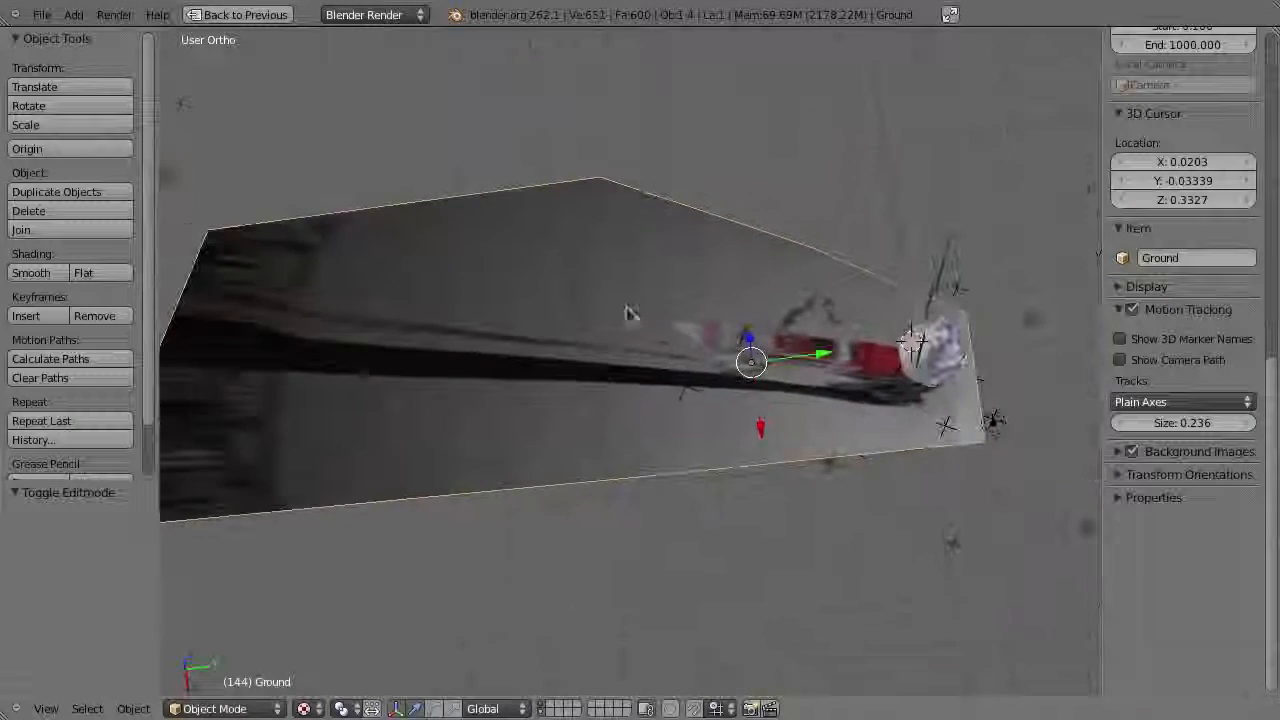
middle_drag(597, 337, 603, 69)
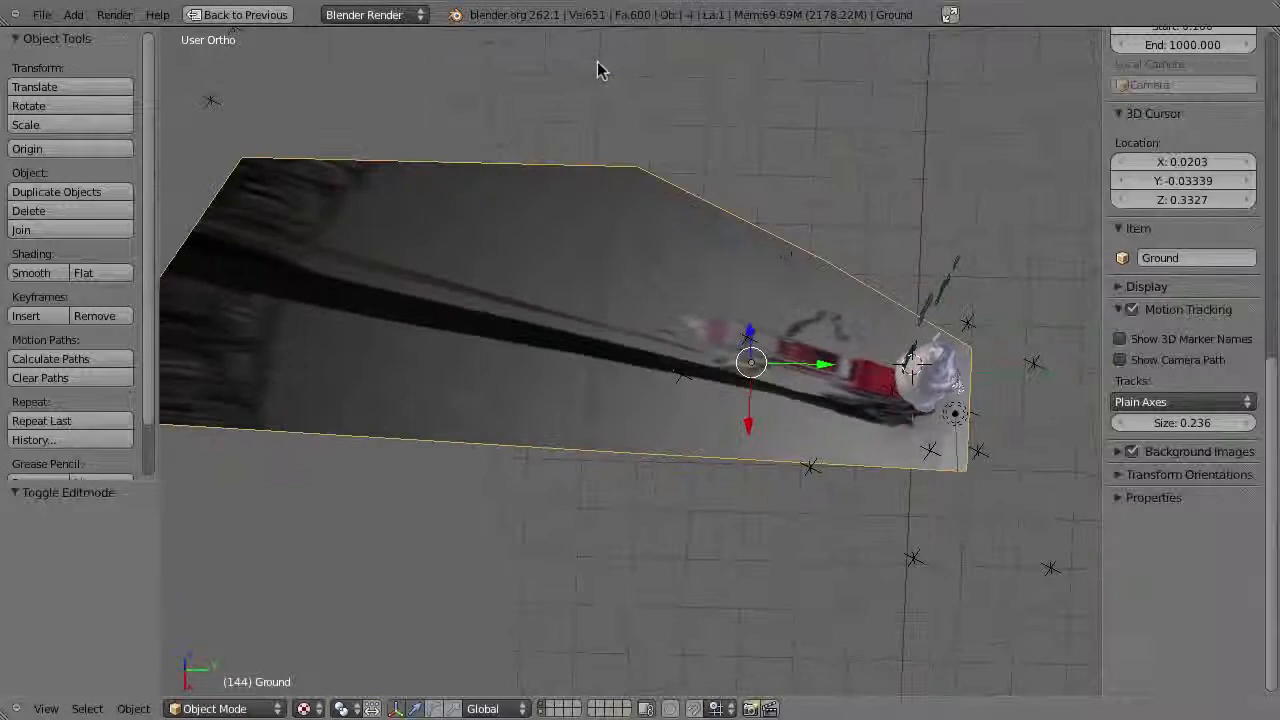
key(KP_0)
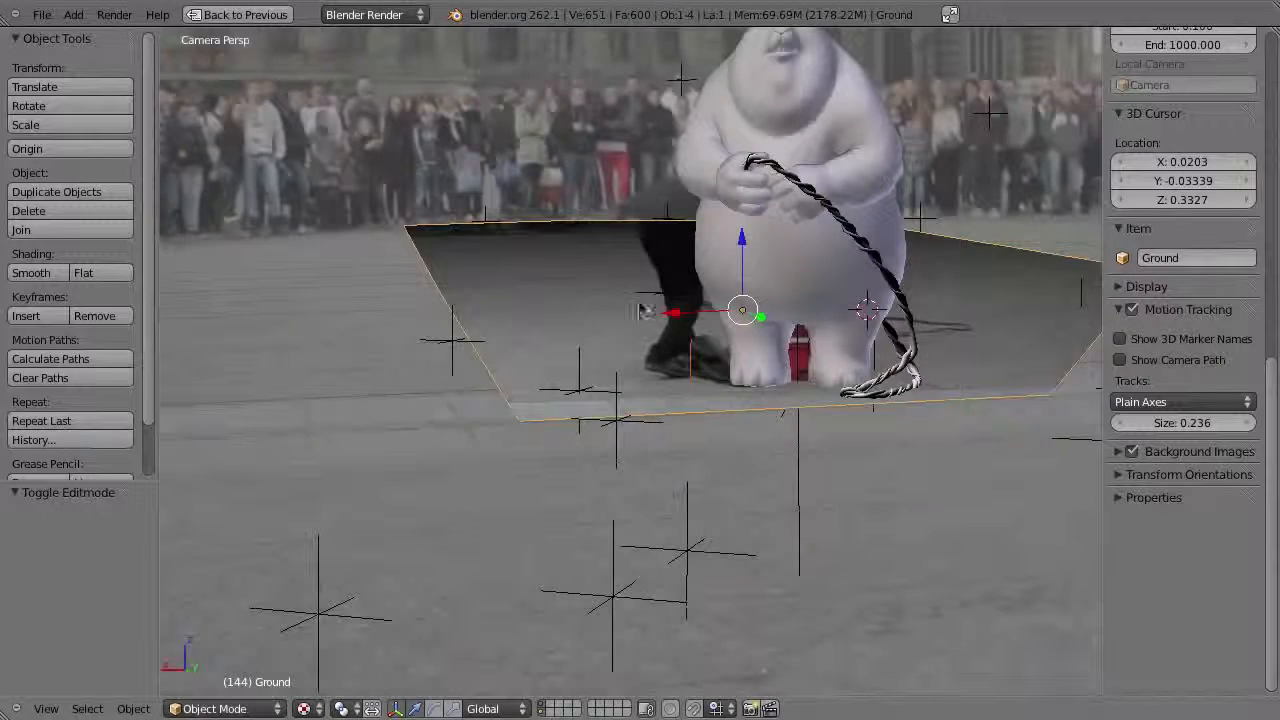
shift+middle_drag(732, 373, 740, 424)
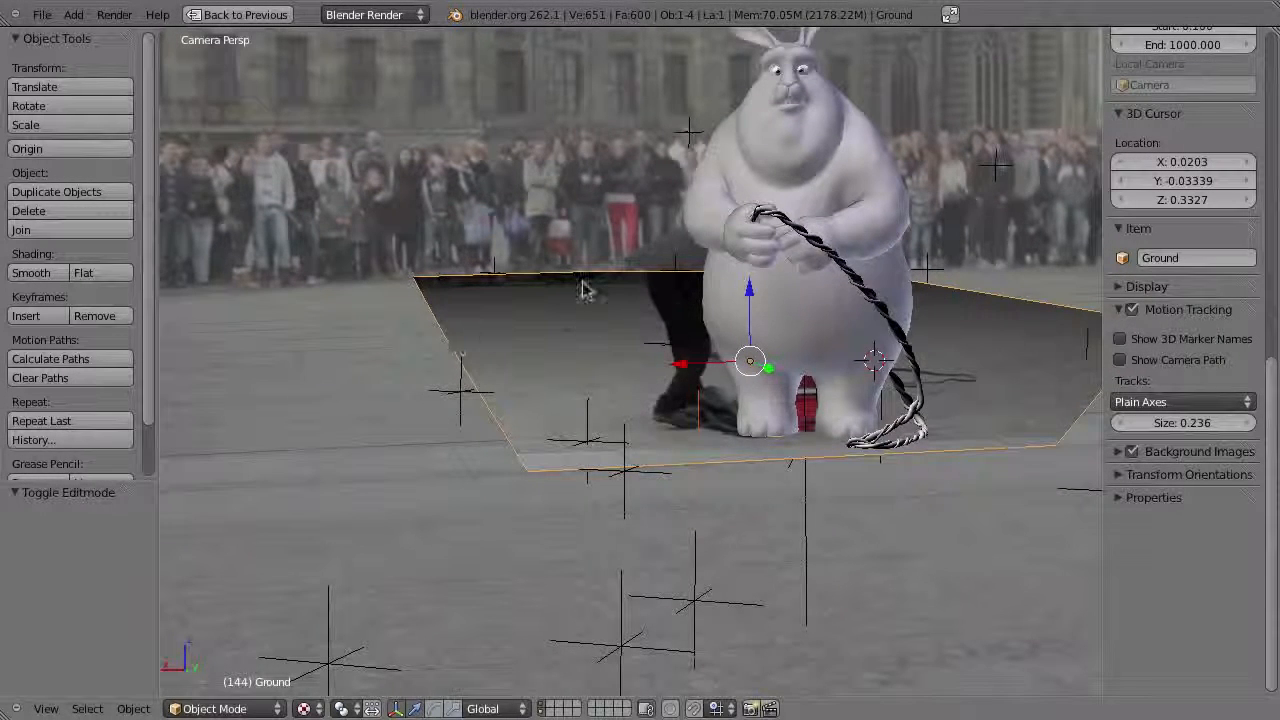
- Give the Ground a new shadeless material and deselect everything
key(ctrl+Up)
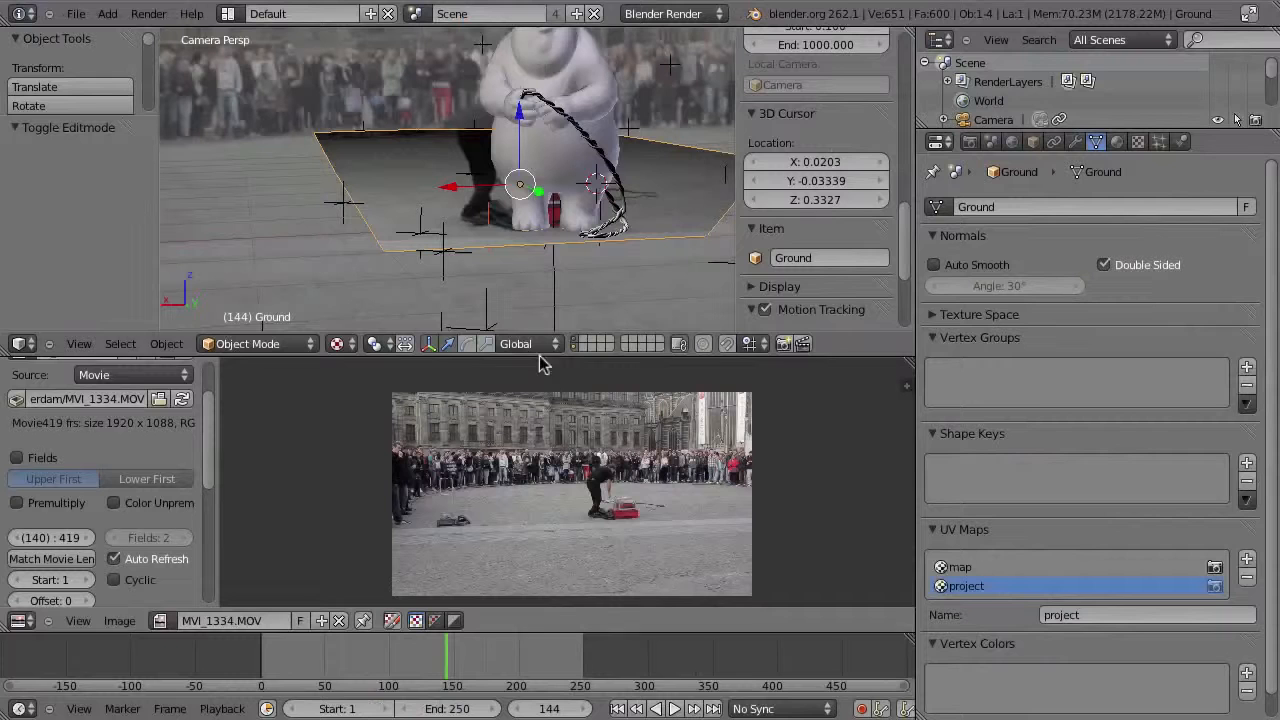
click(1117, 141)
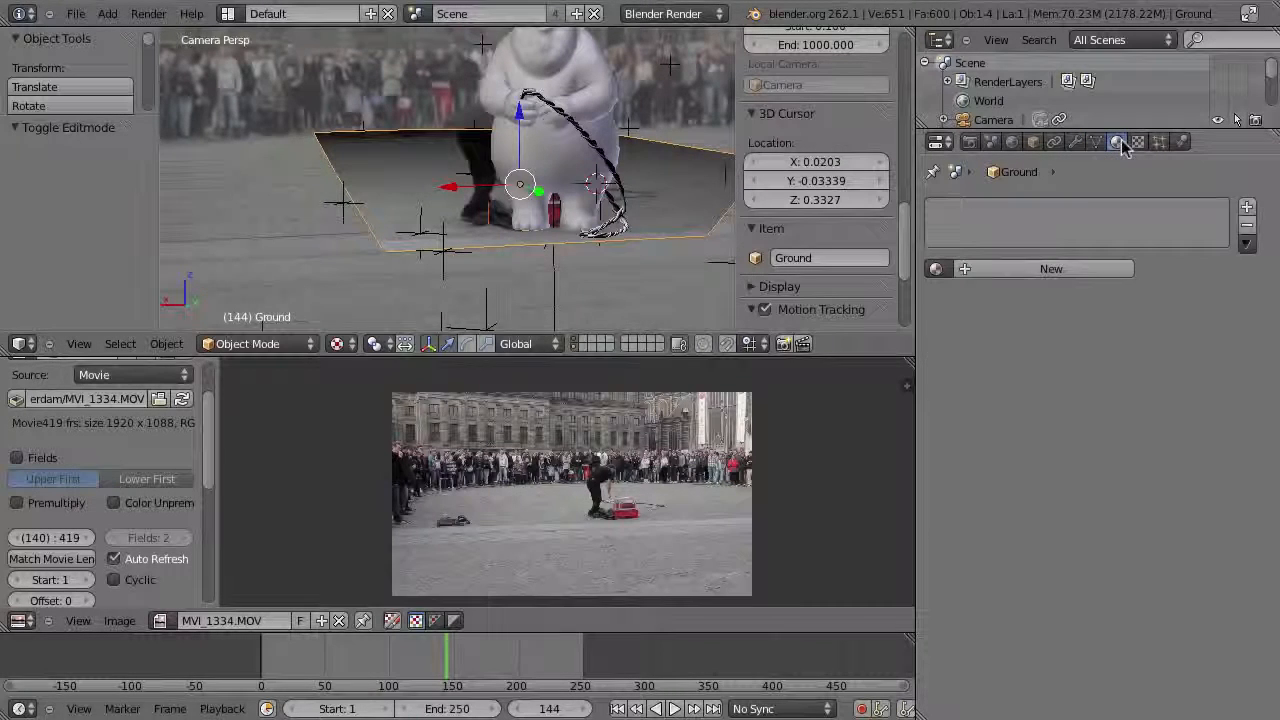
click(1003, 273)
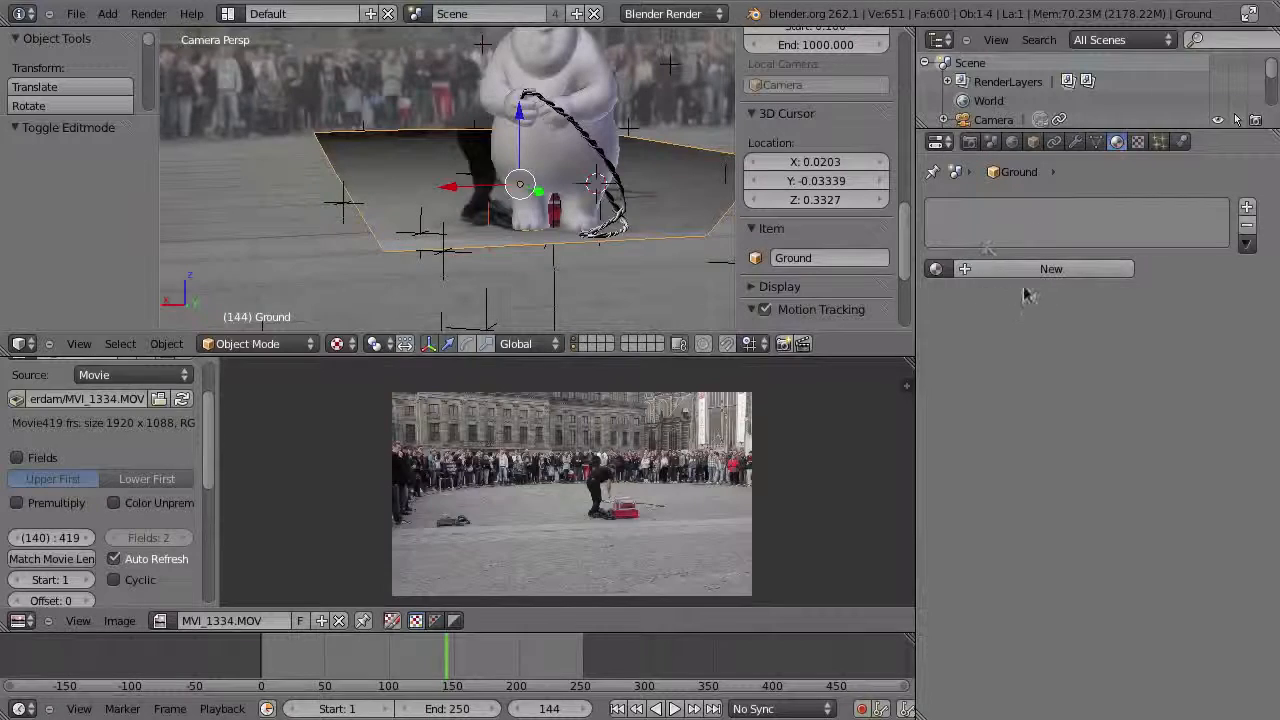
click(1030, 474)
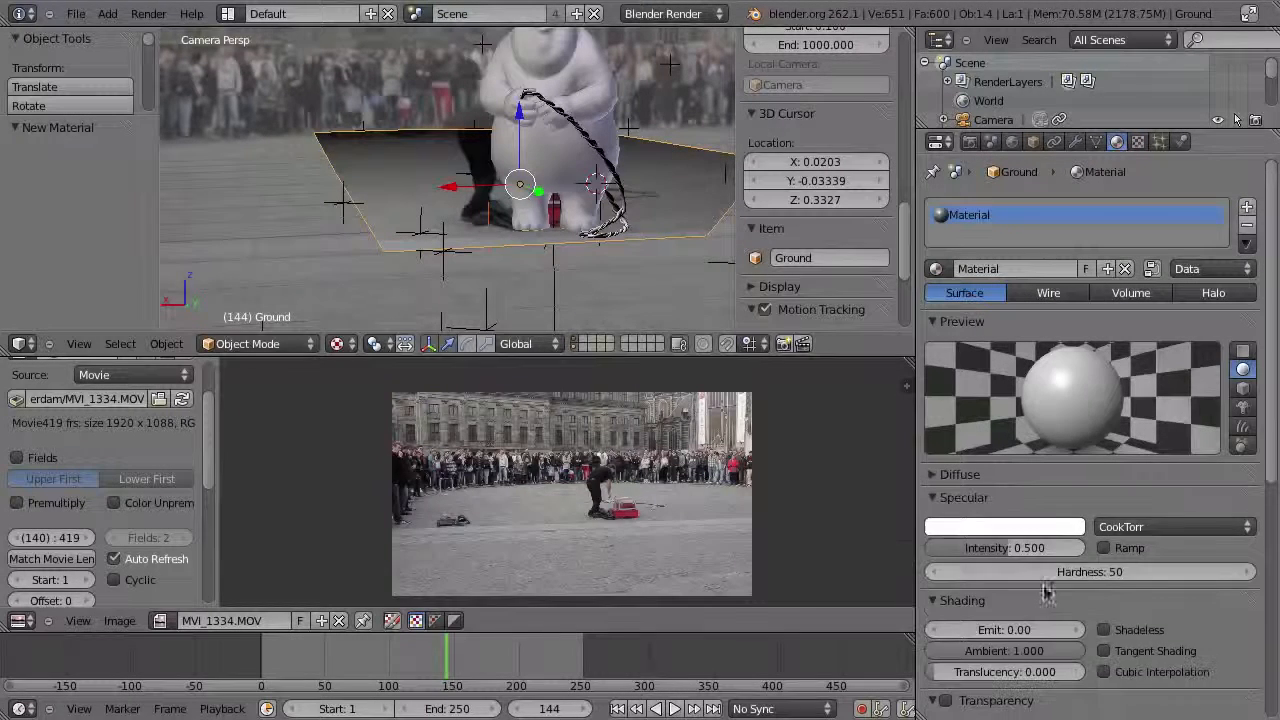
click(1104, 630)
key(a)
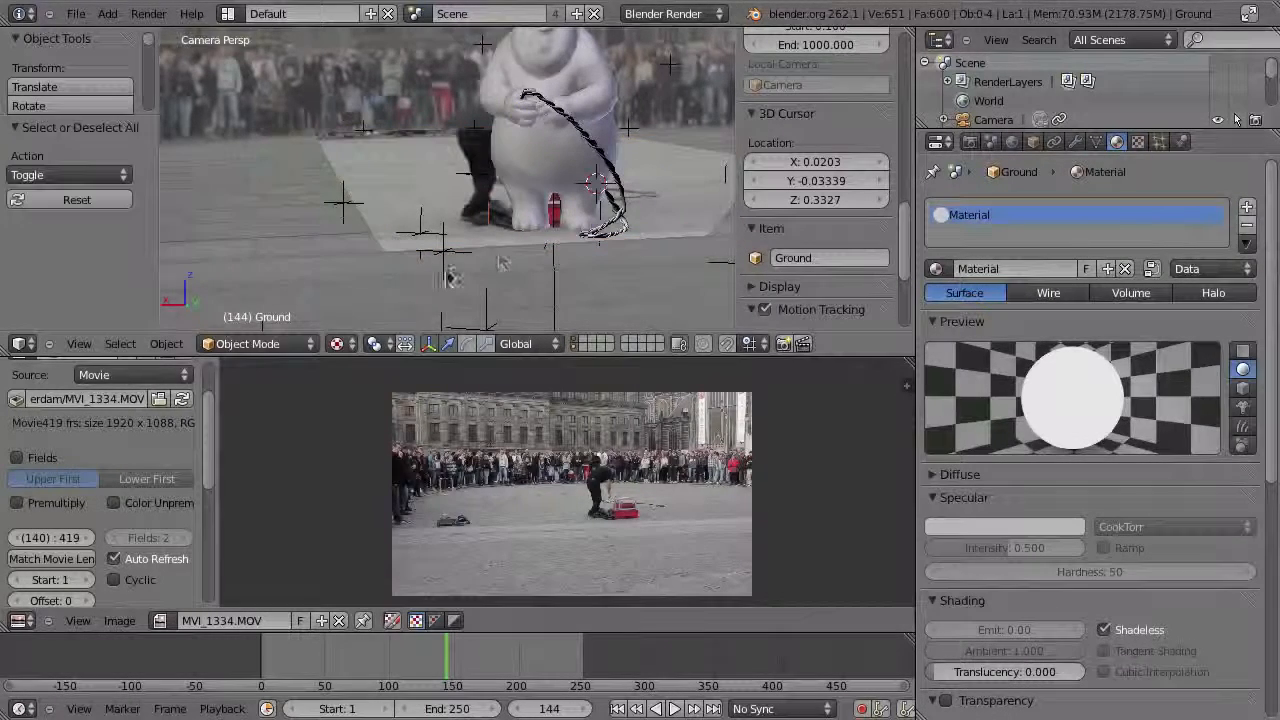
- Go to frame 74 and examine the near edge of the Ground's projected texture against the footage through the camera
middle_drag(437, 265, 451, 238)
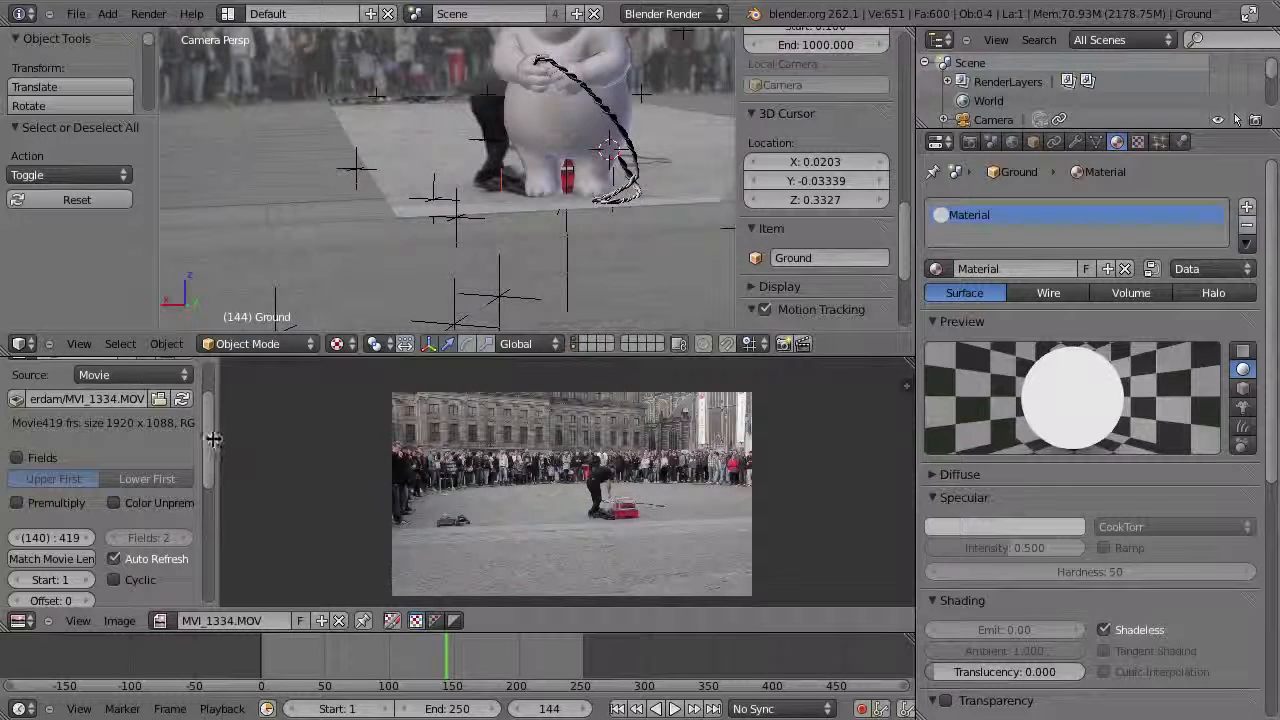
scroll(209, 456, down, 4)
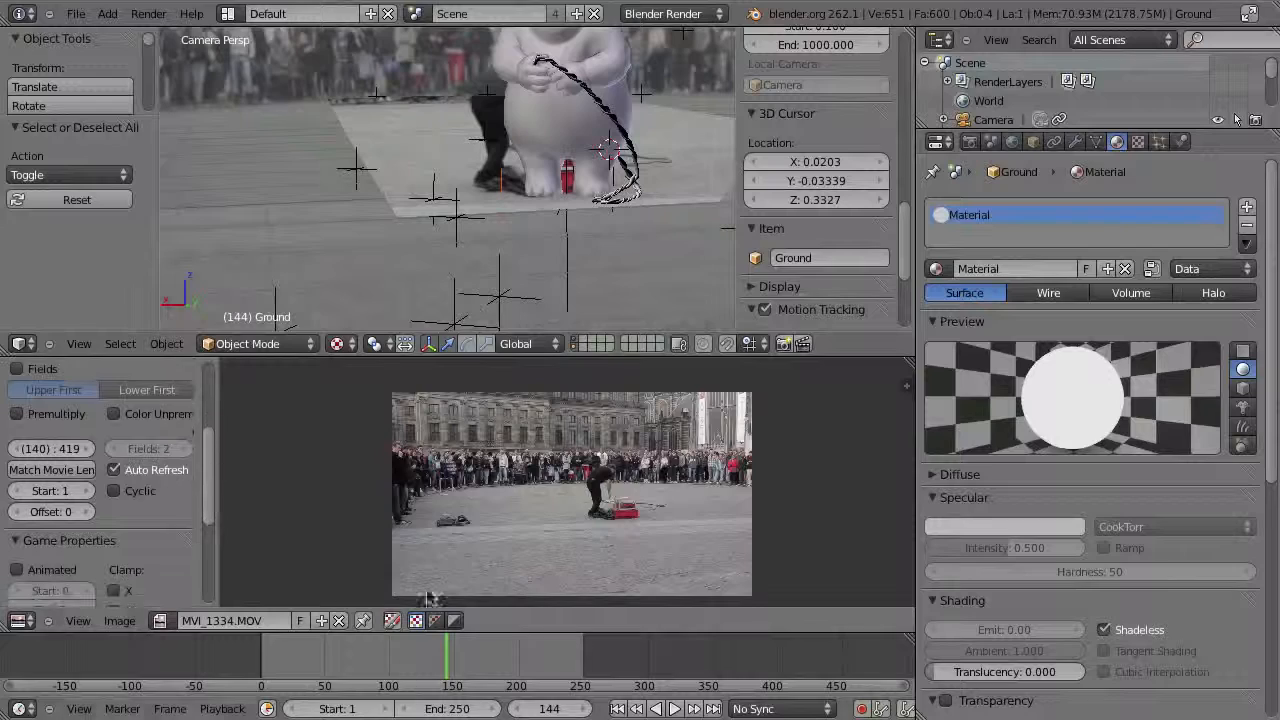
drag(420, 663, 355, 657)
ctrl+middle_drag(422, 198, 262, 475)
shift+middle_drag(411, 237, 390, 212)
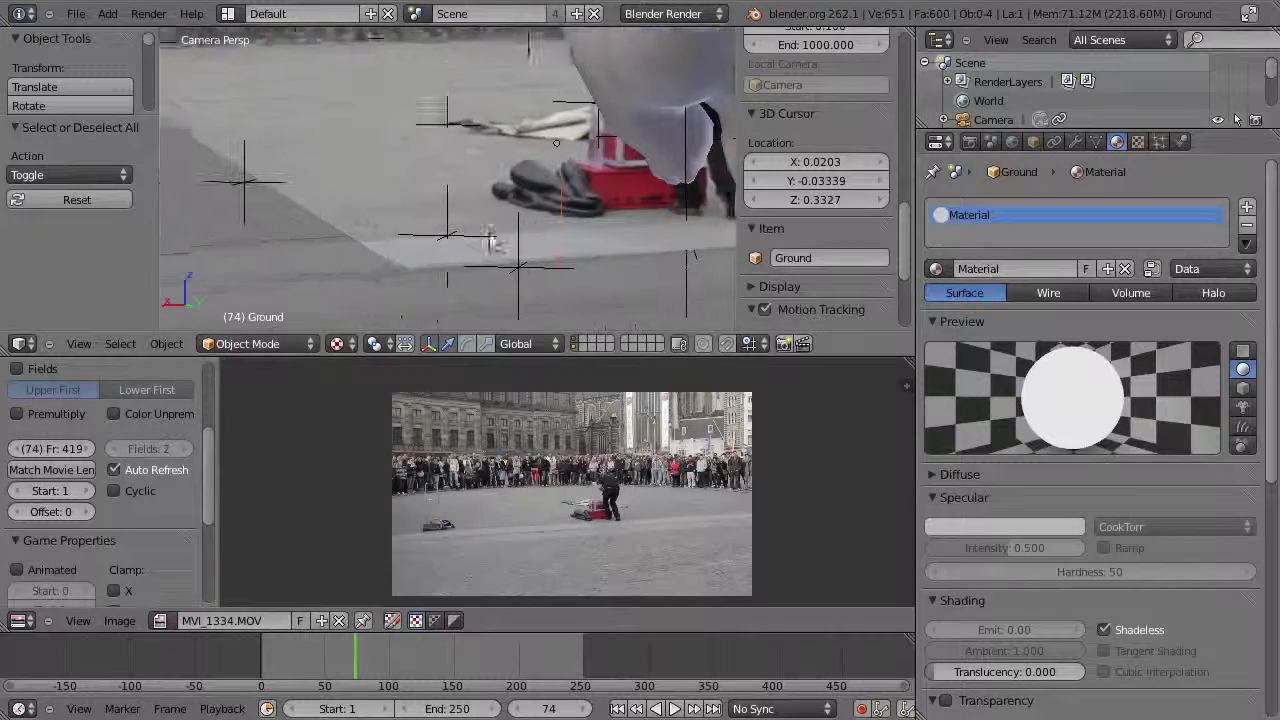
shift+middle_drag(390, 212, 528, 207)
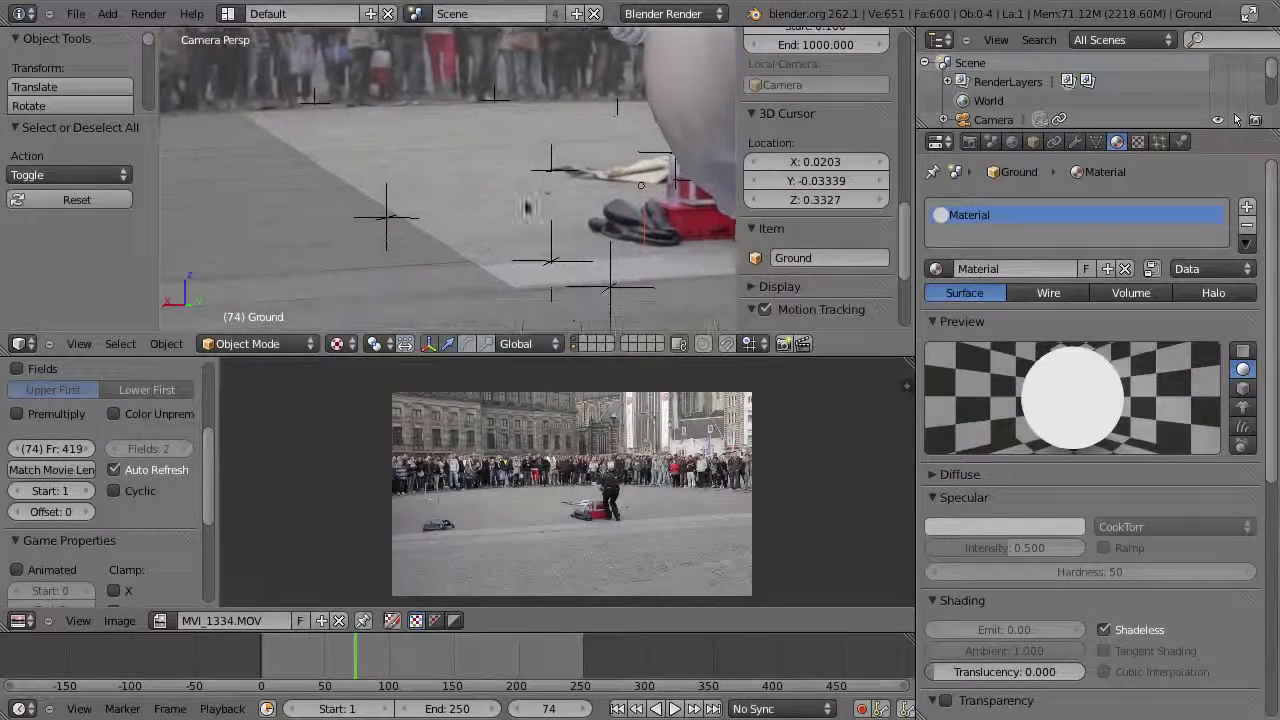
- Go to frame 19 and set the opacity of the MVI_1334.MOV background clip to 1.000
click(855, 310)
scroll(800, 295, down, 3)
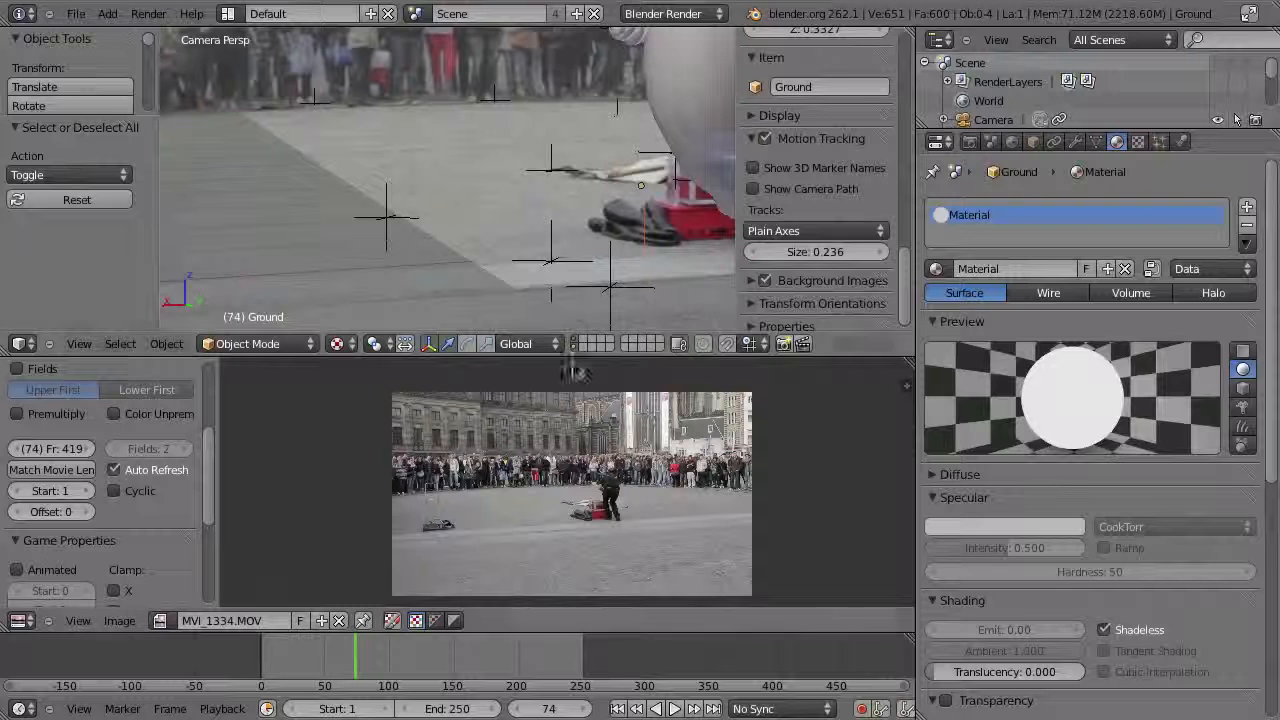
scroll(775, 280, down, 1)
click(790, 275)
scroll(800, 290, down, 5)
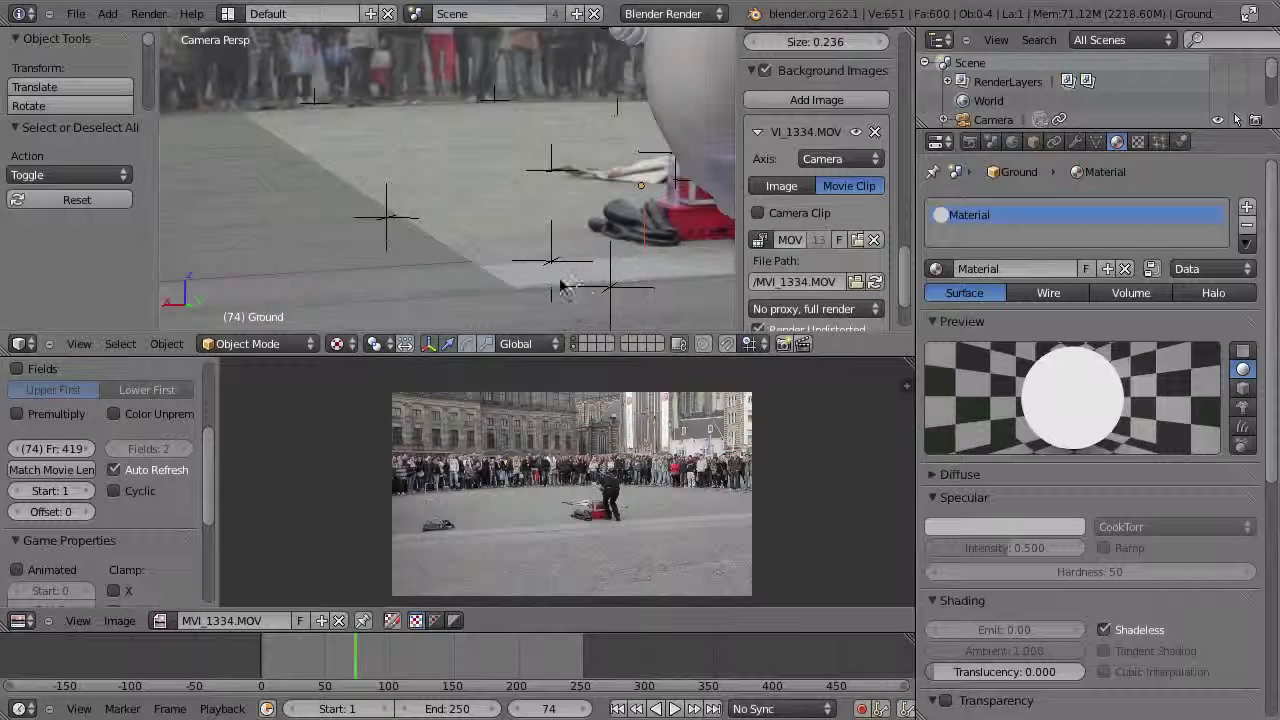
middle_drag(615, 481, 593, 497)
scroll(593, 497, up, 1)
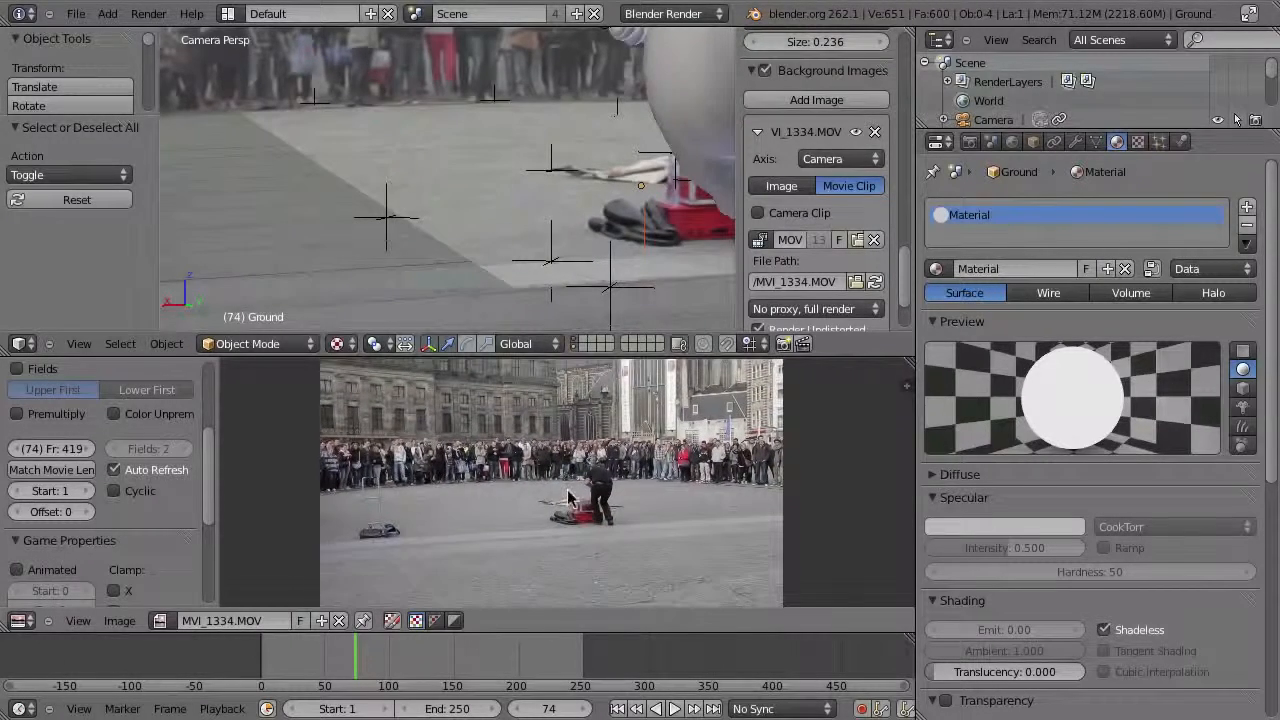
click(321, 672)
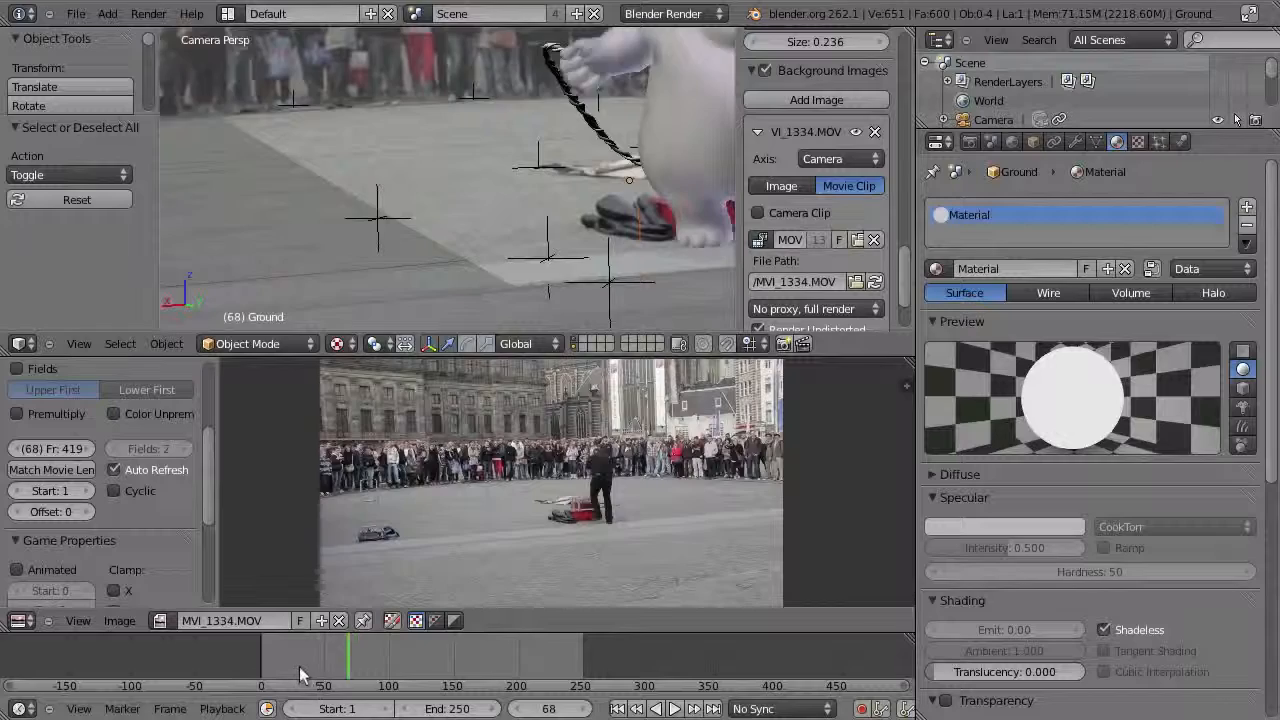
click(285, 678)
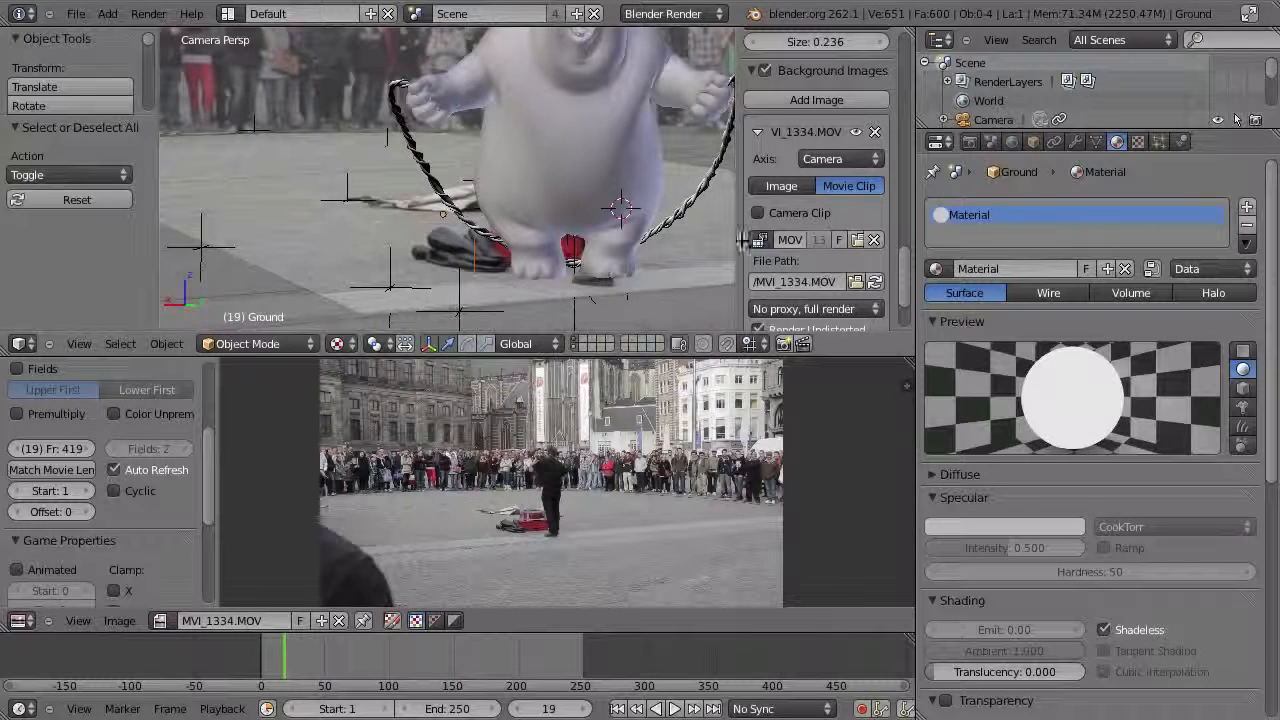
scroll(810, 278, down, 2)
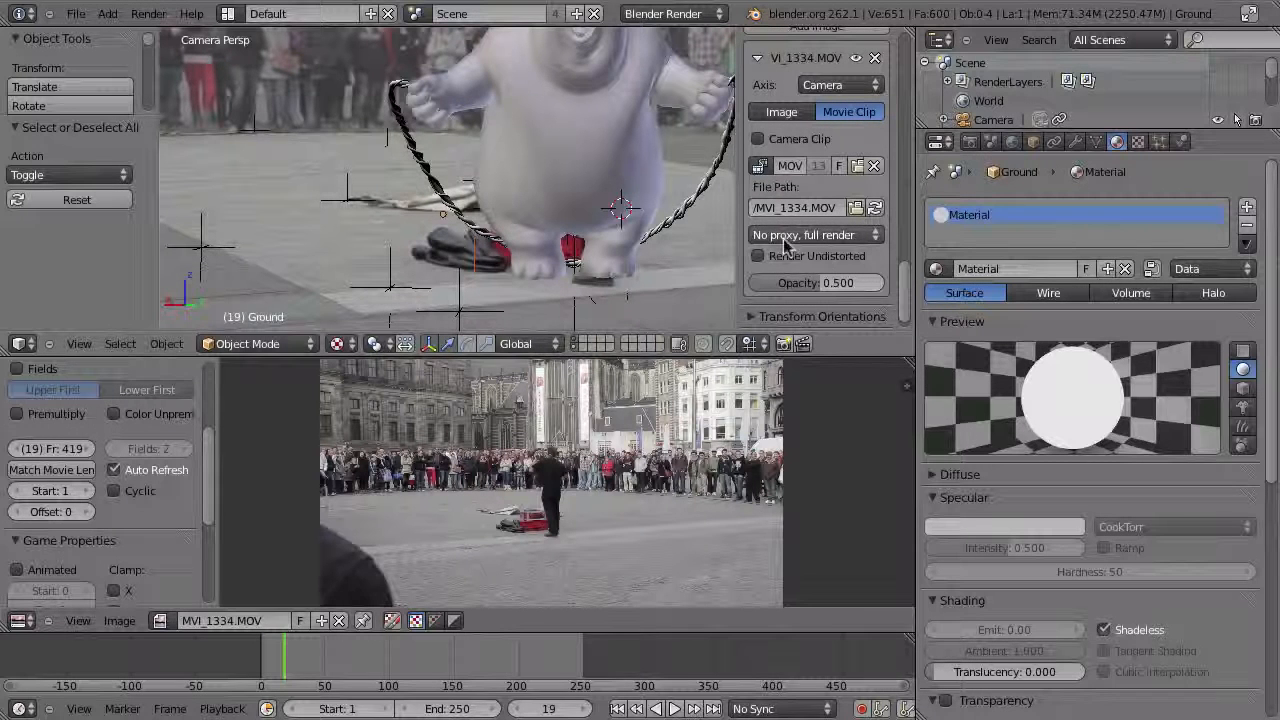
scroll(790, 244, down, 1)
mouse_move(835, 264)
mouse_down()
mouse_move(818, 263)
mouse_move(830, 264)
mouse_up()
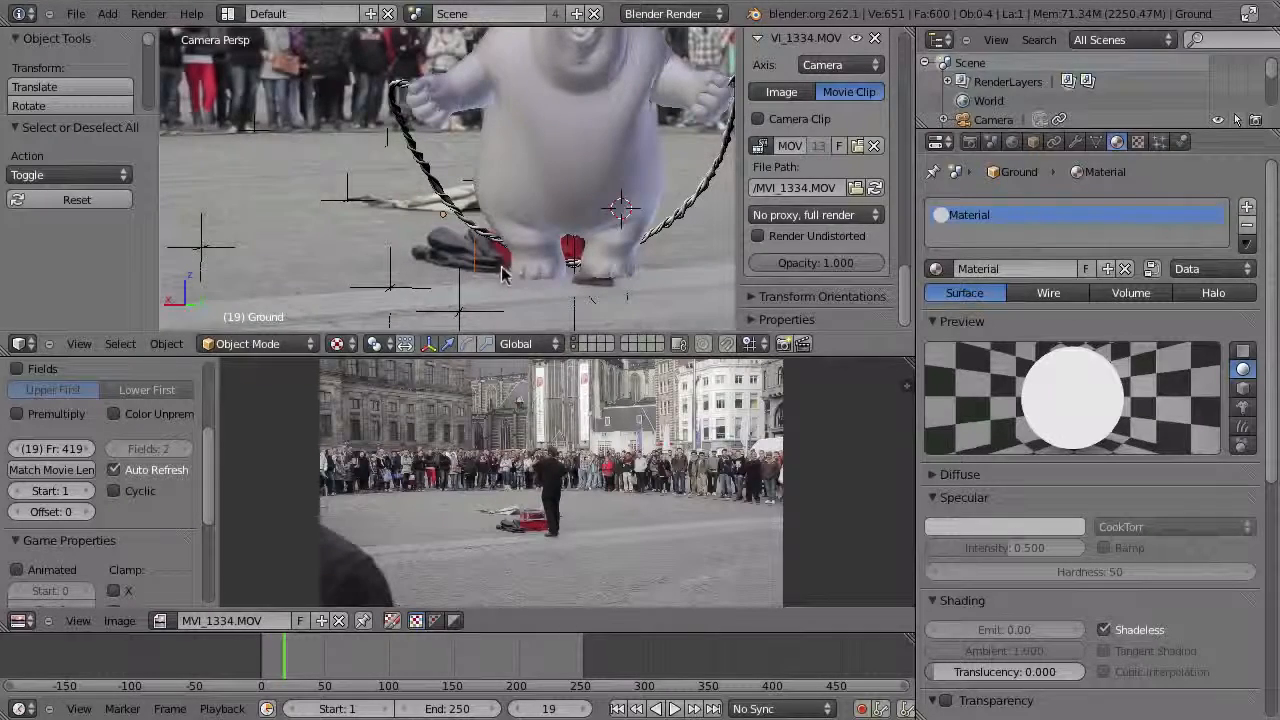
- Maximize the 3D view and step back and forth around frame 19 to compare the Ground's texture with the opaque background
key(ctrl+Up)
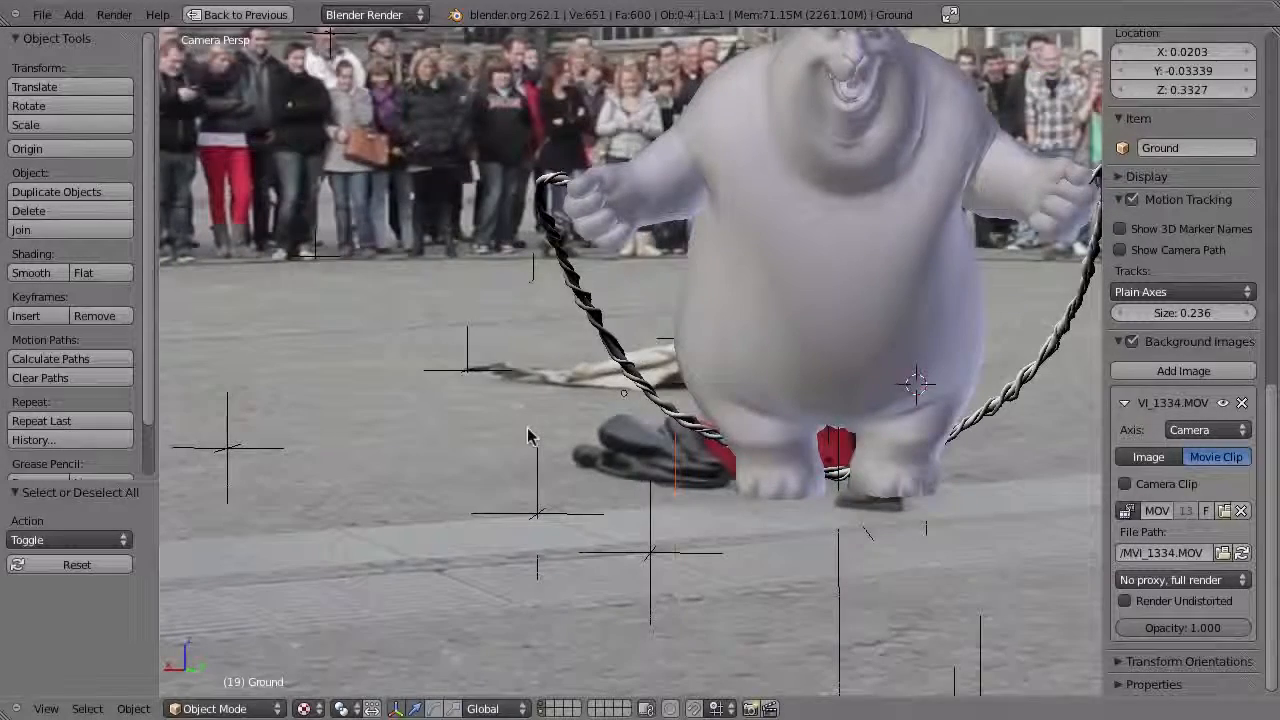
key(Right)
key(Right)
key(Right)
key(Left)
key(Left)
key(Left)
key(Left)
key(Right)
key(Left)
key(Right)
key(Right)
key(Right)
key(Right)
key(Right)
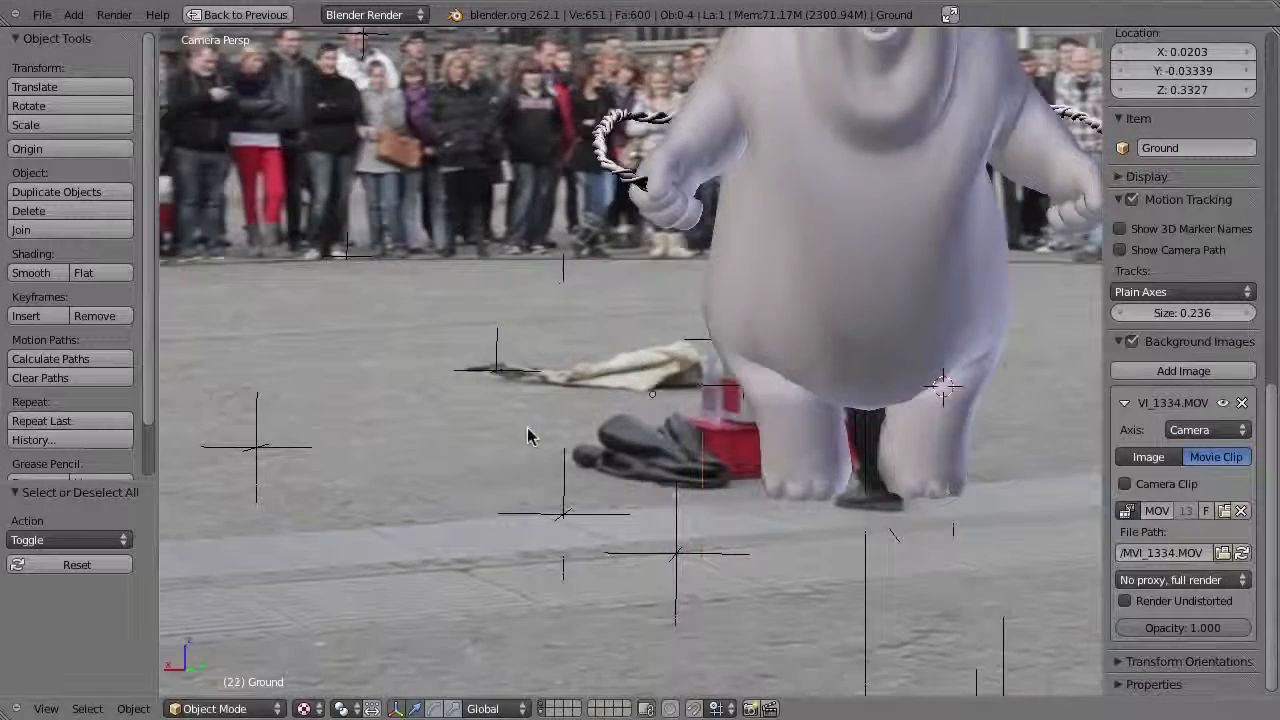
- Restore the layout, enlarge the 3D view, and step back to frame 13 while checking the area around the Ground's near corner
key(ctrl+Up)
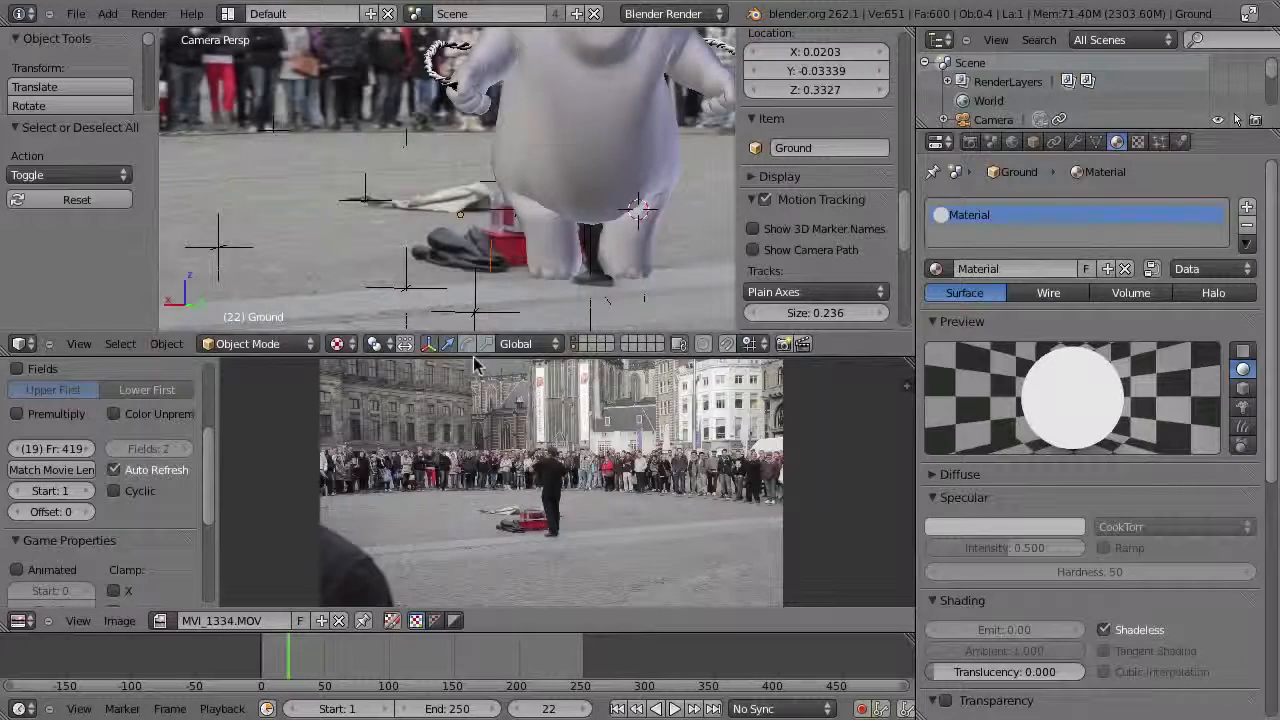
drag(474, 356, 362, 595)
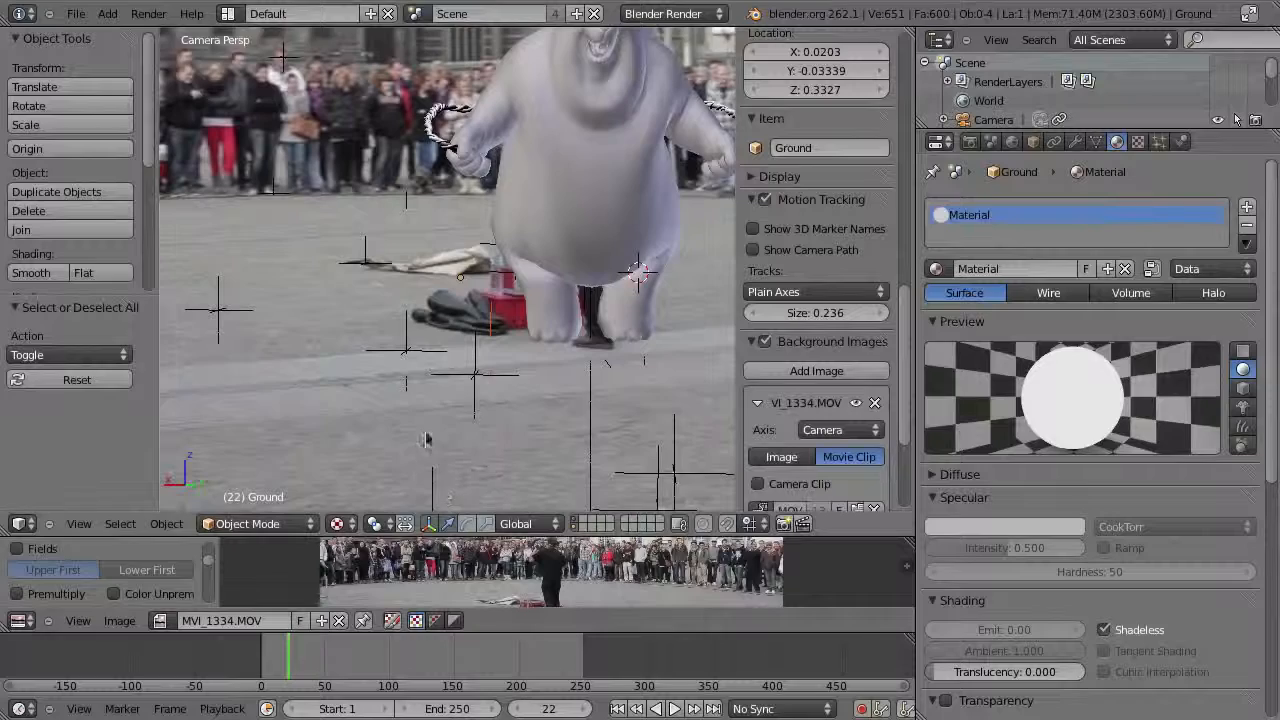
shift+middle_drag(363, 332, 380, 318)
key(Left)
shift+middle_drag(264, 410, 443, 409)
key(Left)
key(Left)
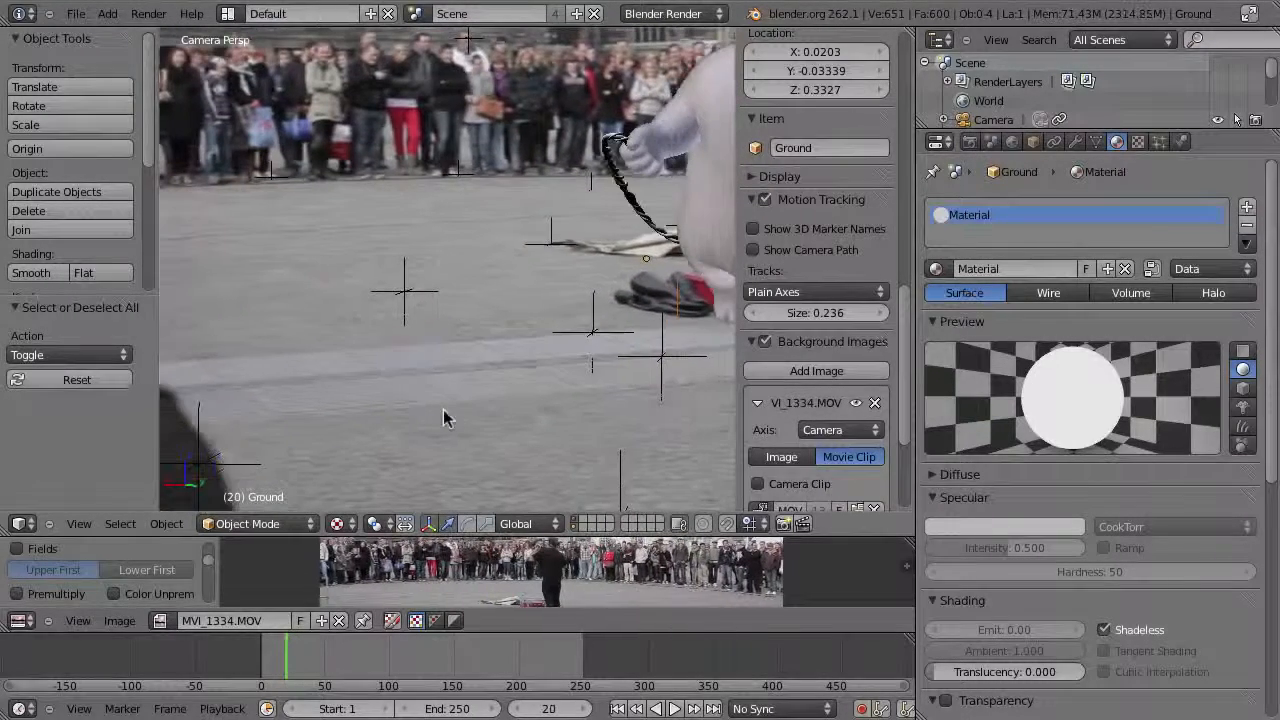
key(Left)
key(Left)
key(Left)
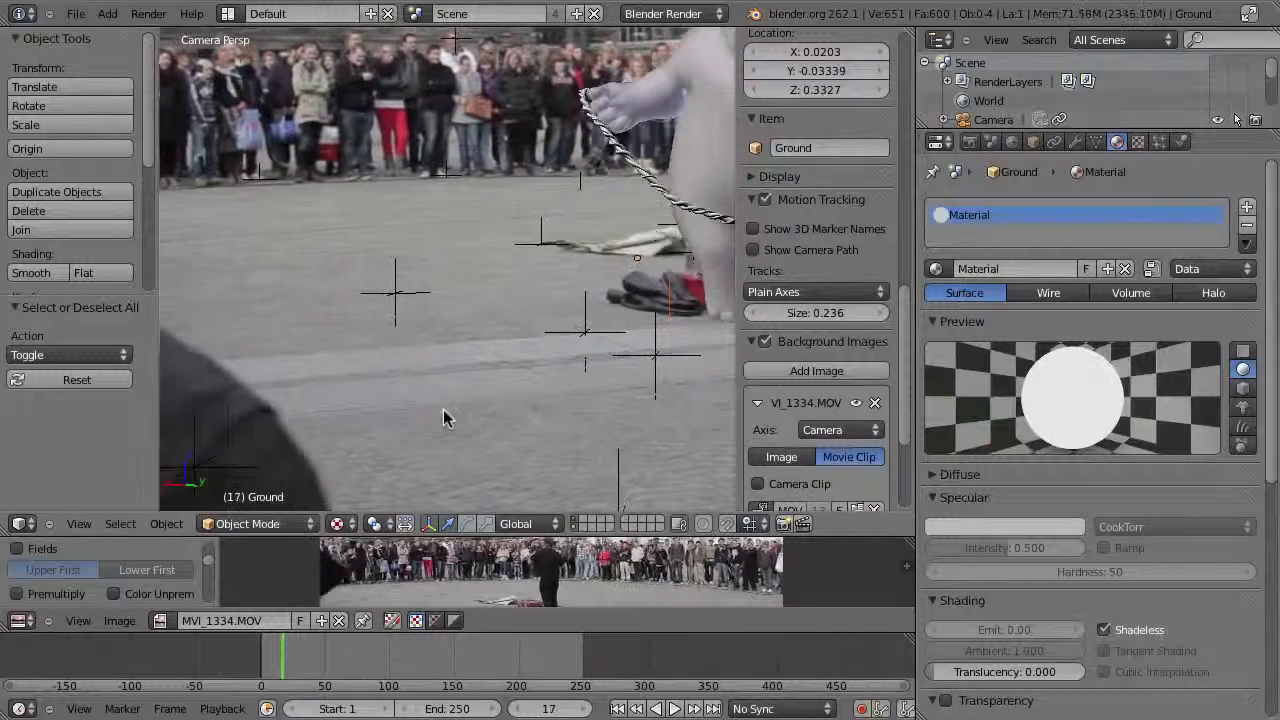
key(Left)
key(Left)
key(Left)
- Examine the projected Ground from outside the camera, then return to the camera view and inspect the area near the character's feet
middle_drag(443, 409, 455, 335)
scroll(346, 271, up, 3)
middle_drag(346, 271, 450, 328)
middle_drag(453, 183, 428, 285)
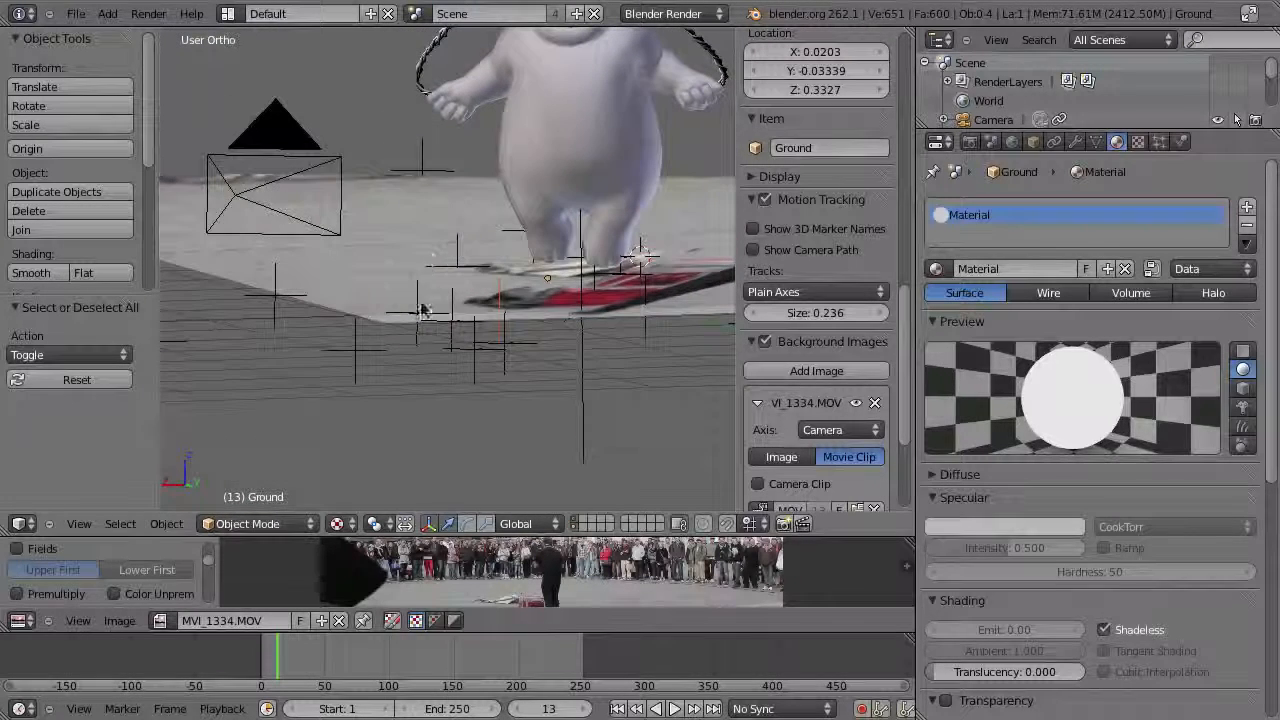
key(KP_0)
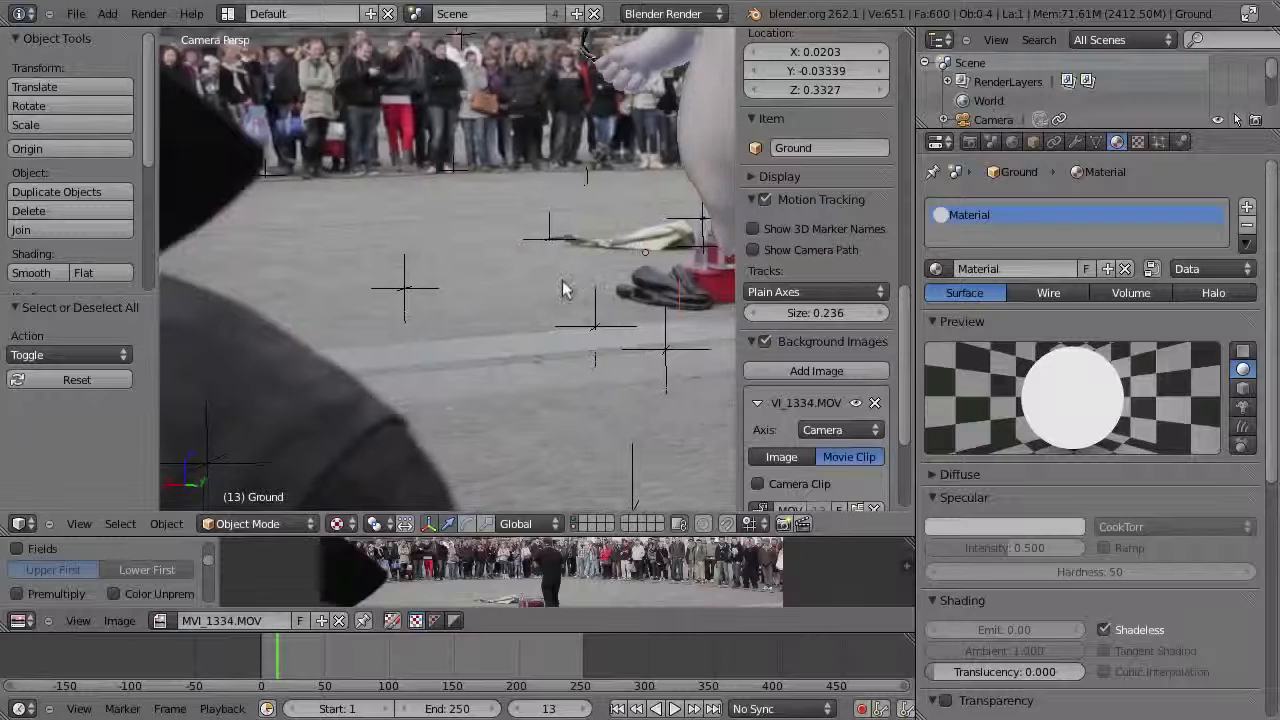
shift+middle_drag(534, 292, 503, 270)
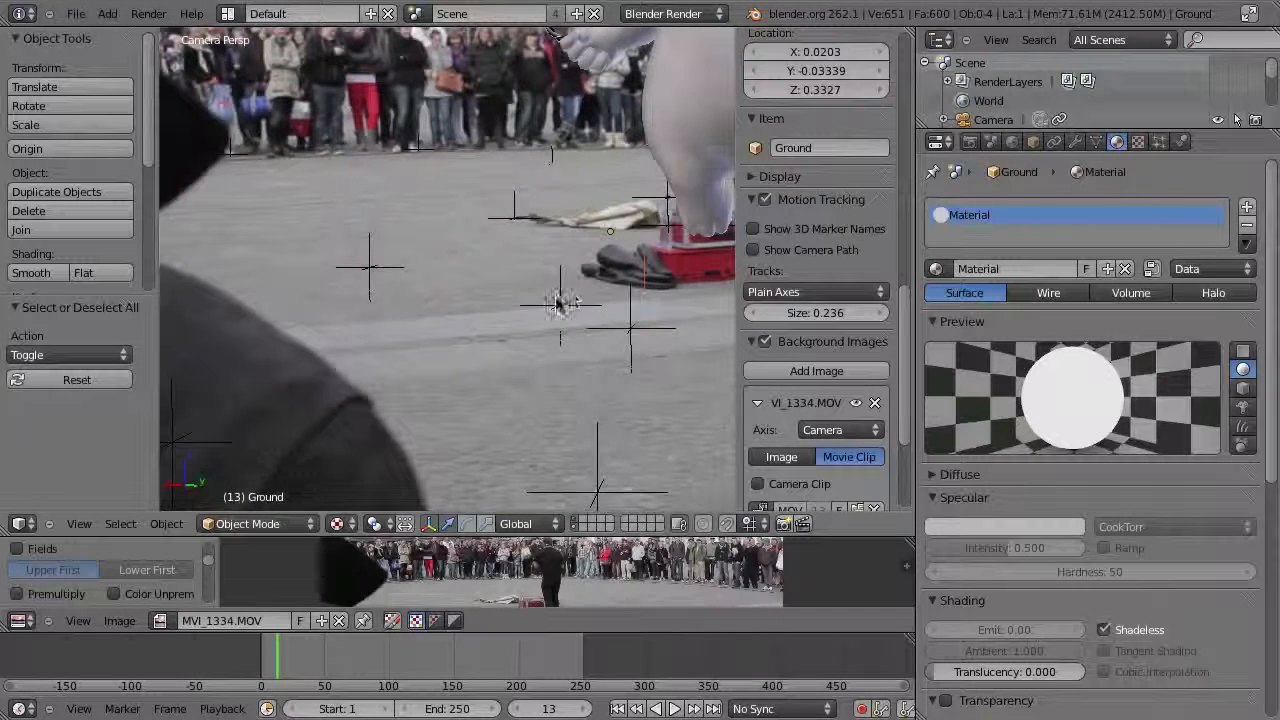
shift+middle_drag(636, 306, 463, 294)
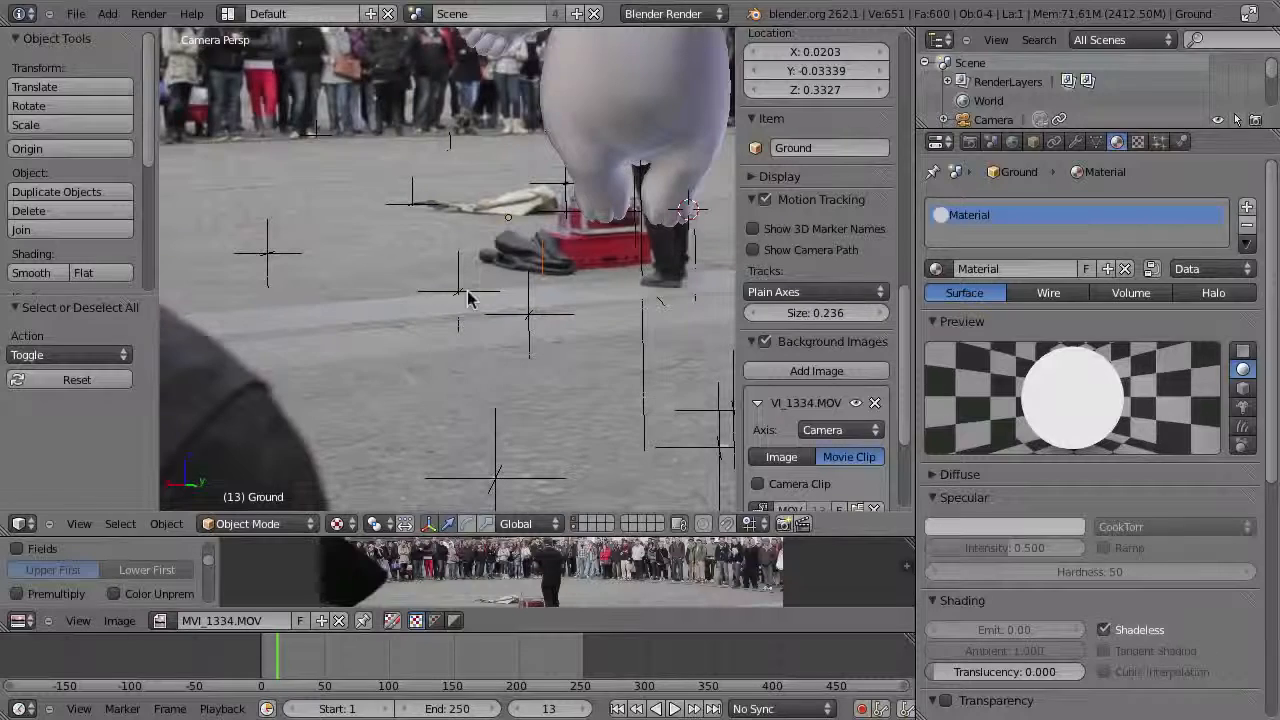
- Advance frame by frame to frame 18 to find where the passer-by clears the Ground
key(Right)
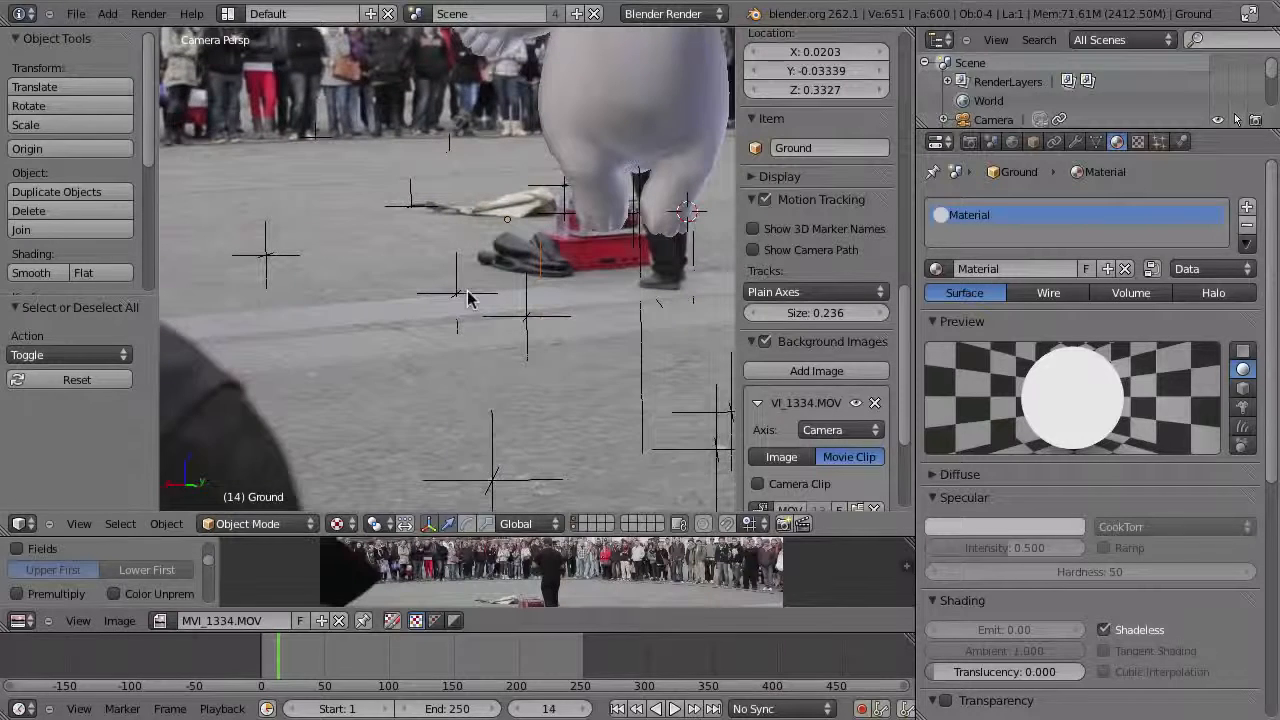
key(Right)
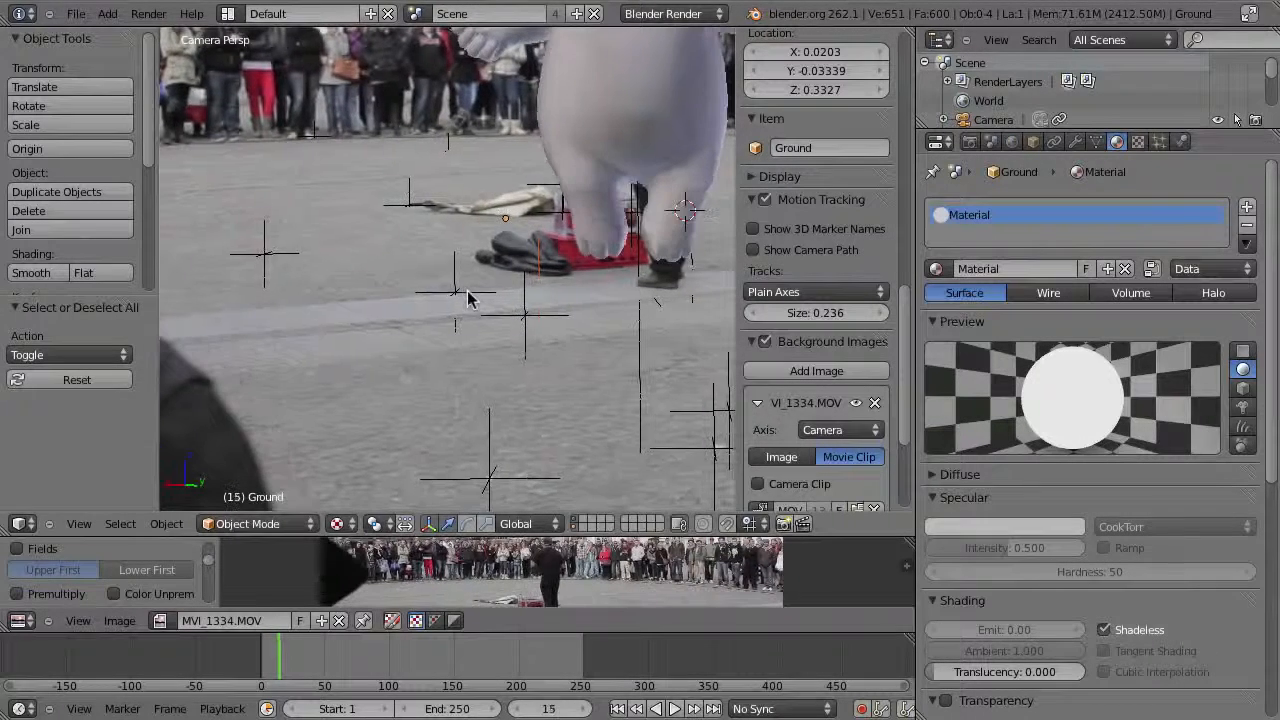
key(Right)
key(Right)
key(Right)
key(Right)
key(Right)
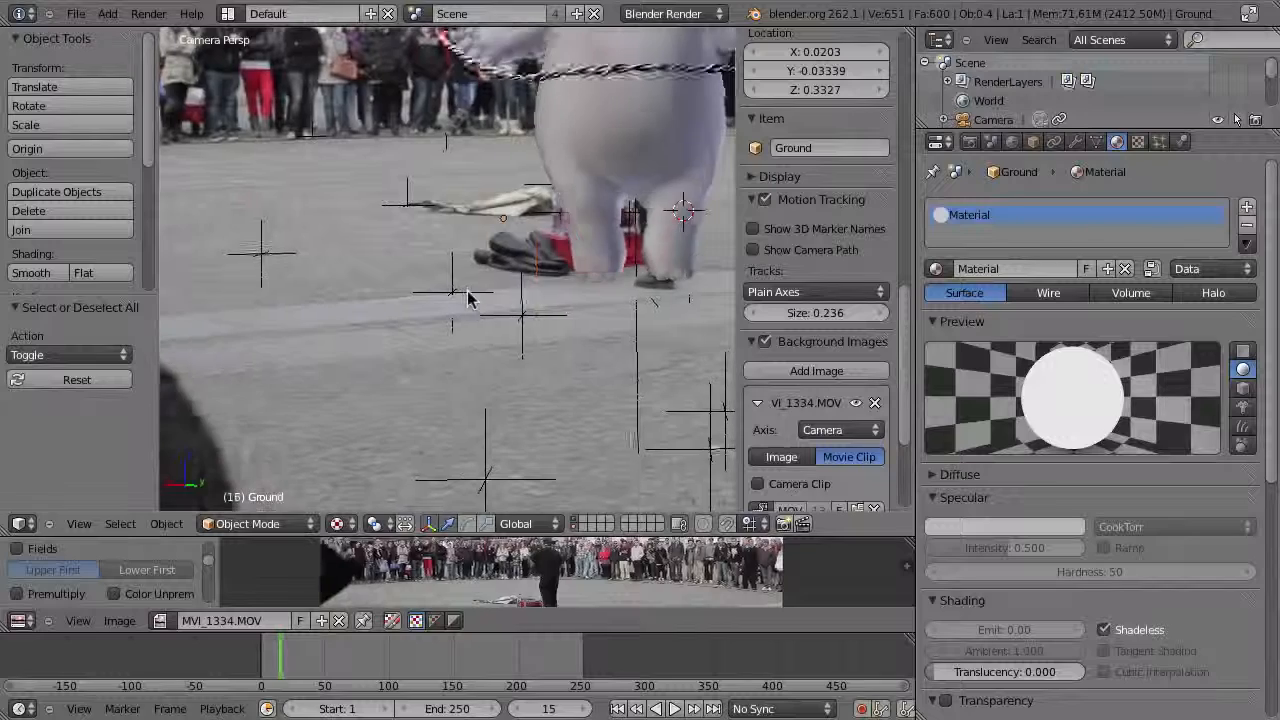
key(Left)
key(Left)
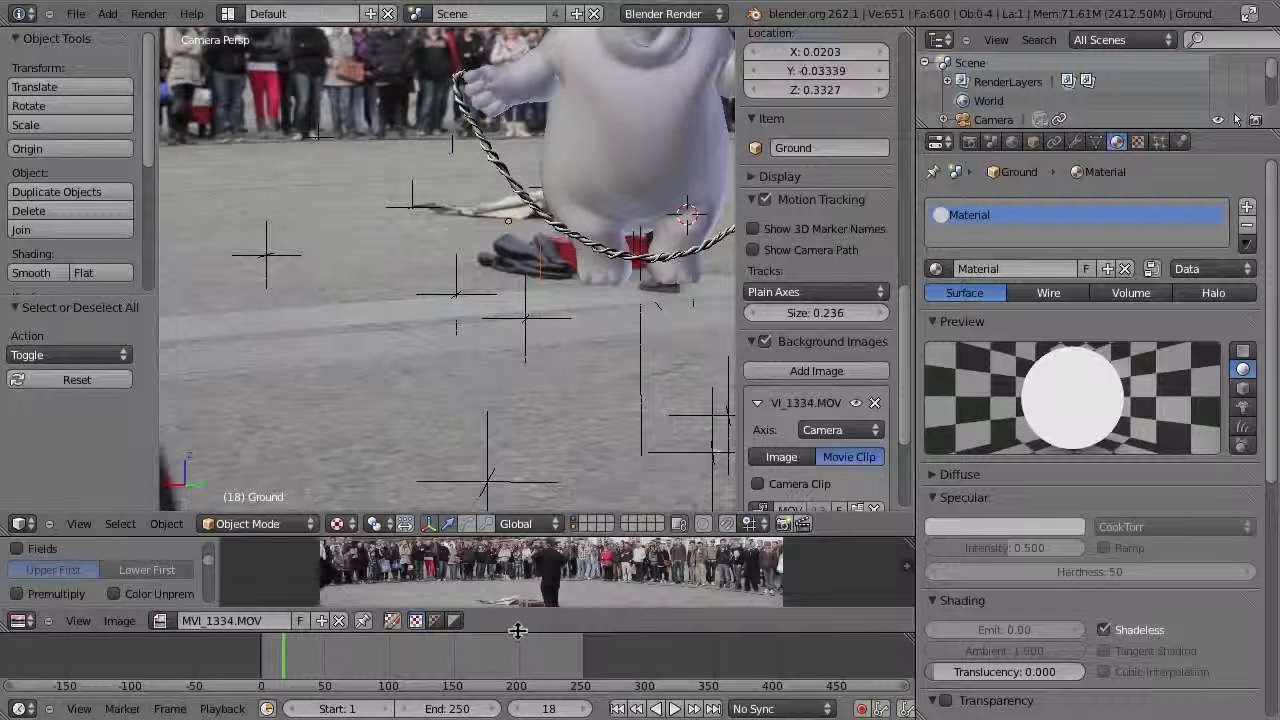
- Make map the Ground's active UV map and show its layout in Edit Mode with the image editor maximized
drag(513, 632, 511, 672)
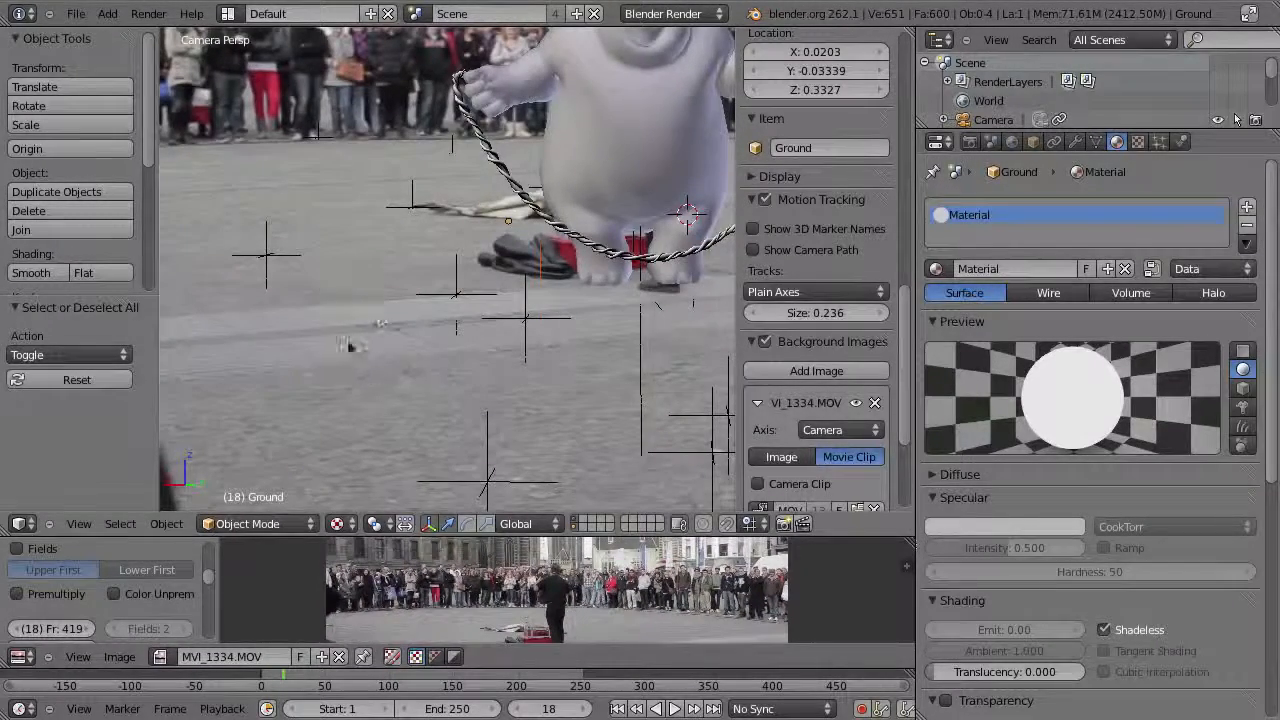
key(Tab)
key(Tab)
click(1096, 142)
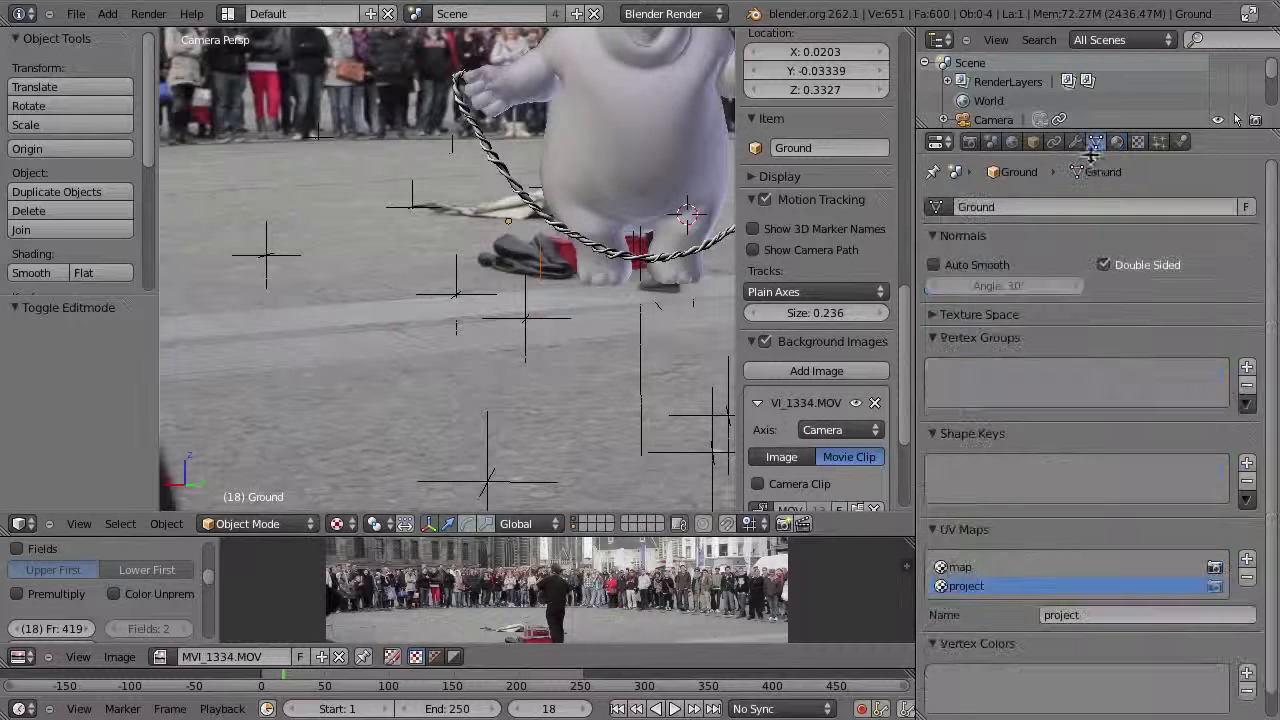
click(962, 567)
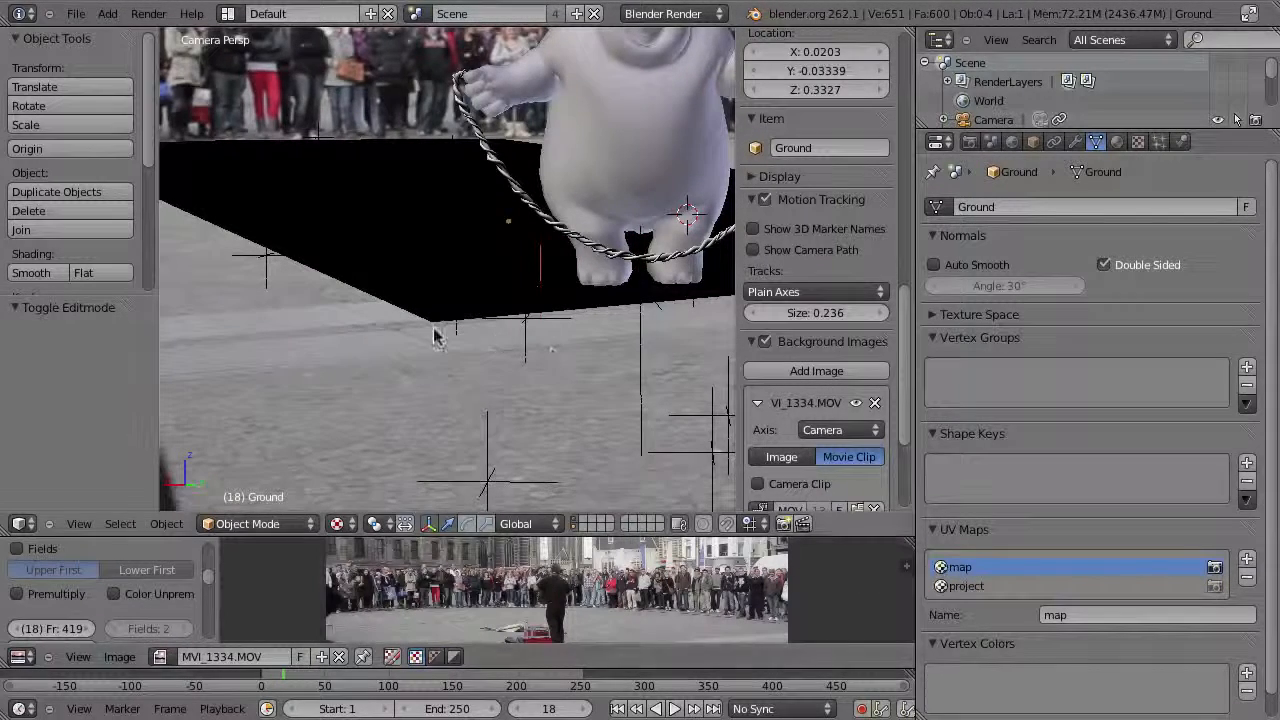
key(Tab)
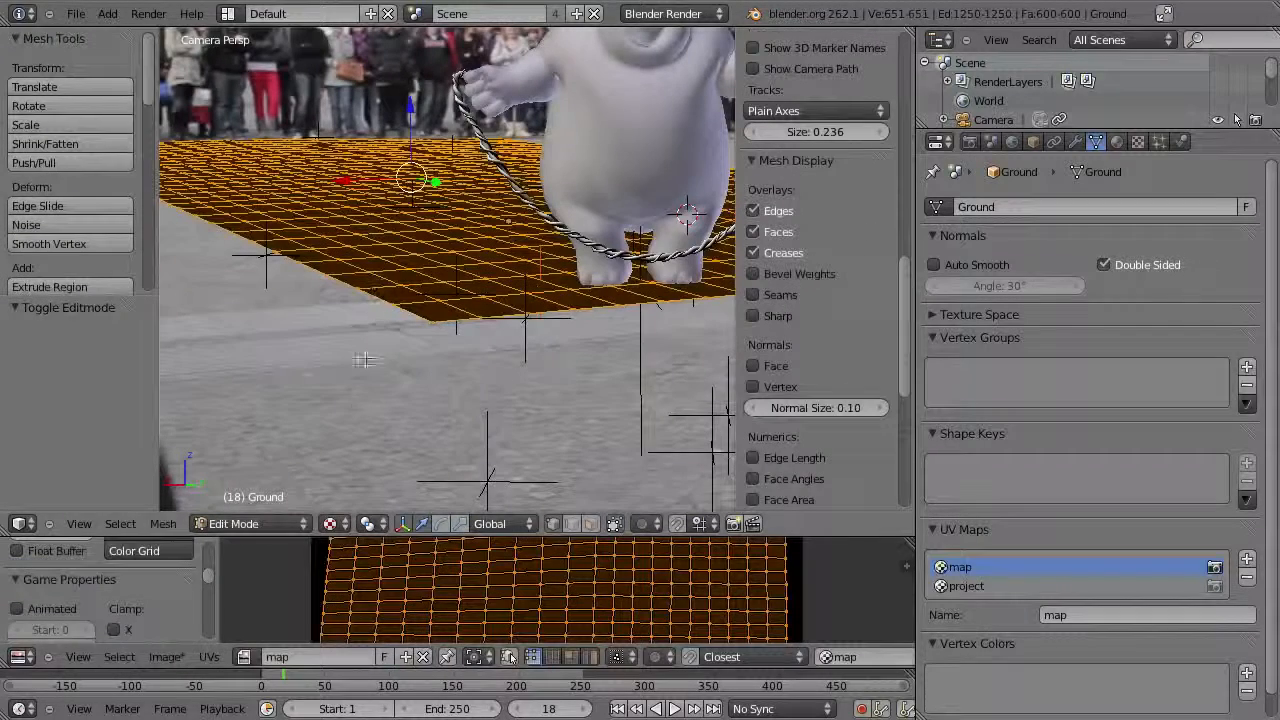
key(ctrl+Up)
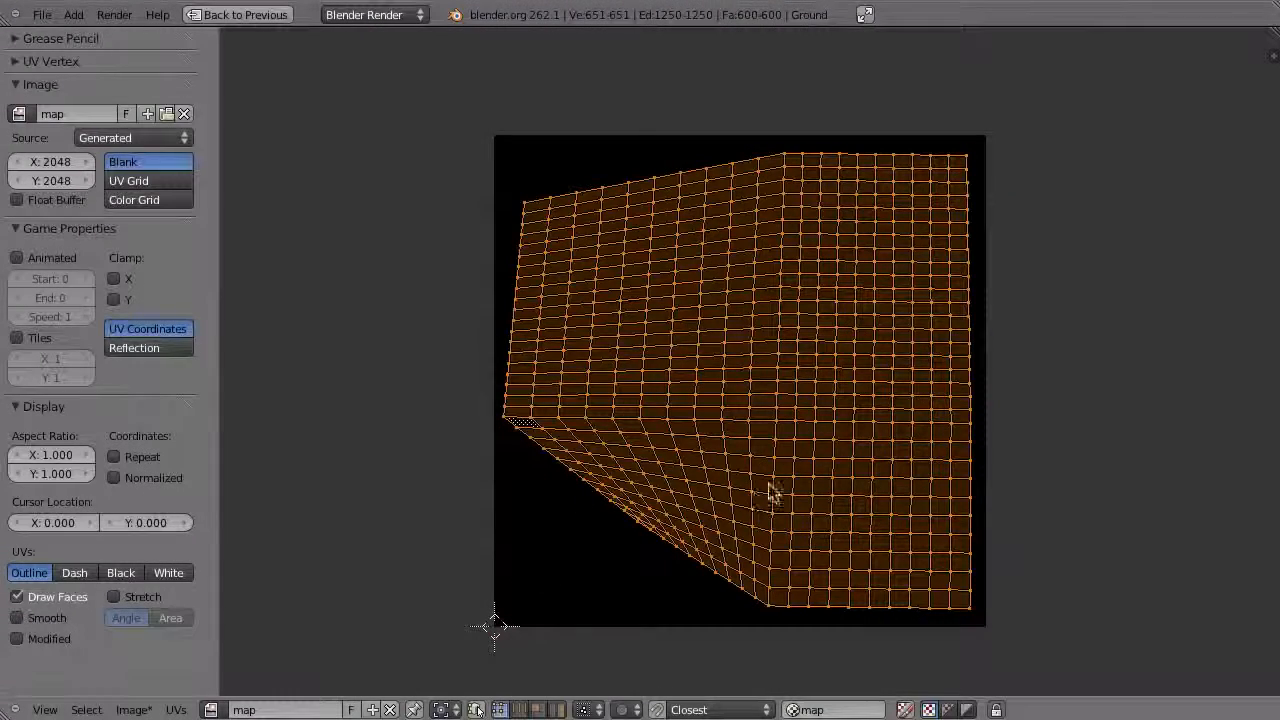
- Leave Edit Mode, restore the full layout, and switch the Ground to Texture Paint mode, undoing a white test stroke
key(Tab)
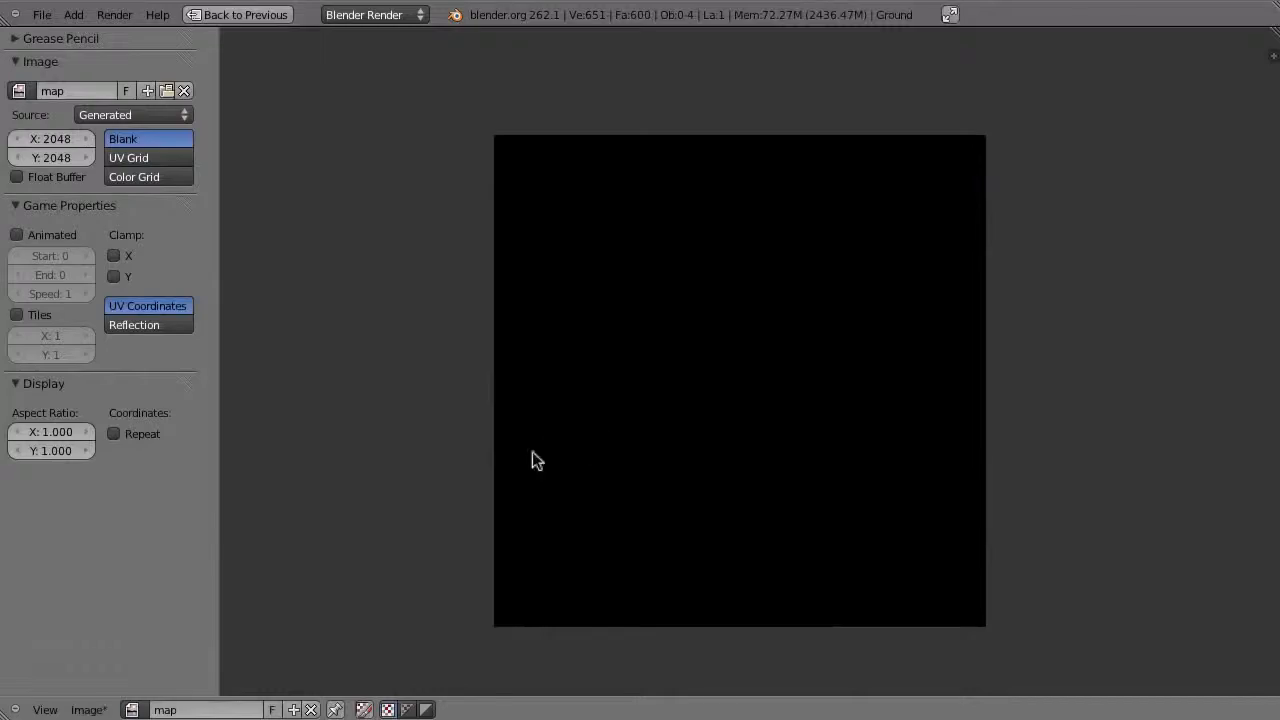
key(ctrl+Up)
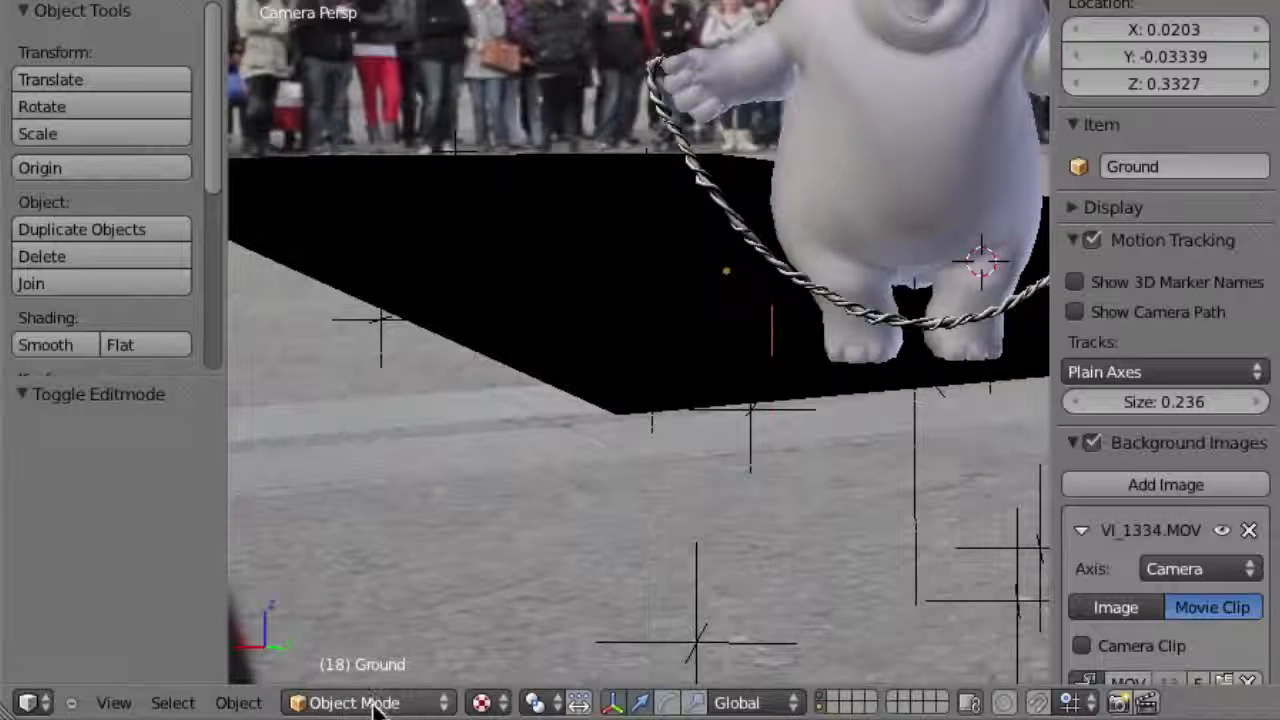
click(409, 702)
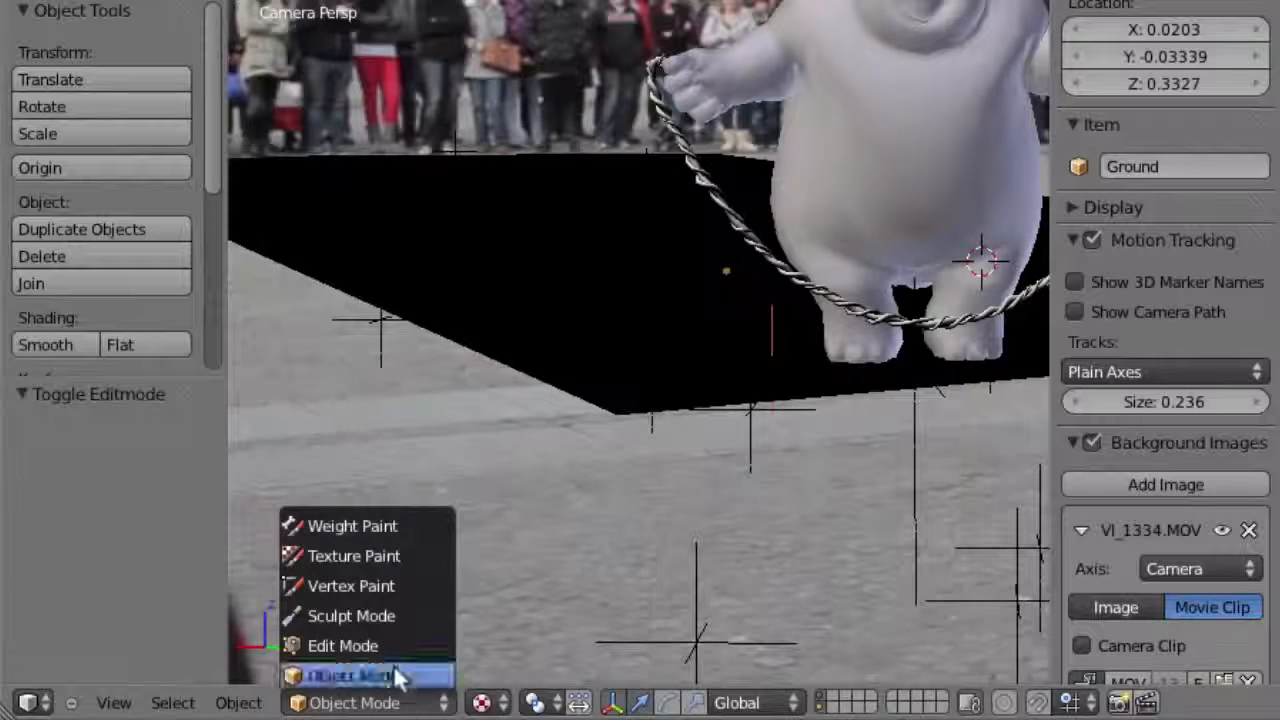
click(330, 557)
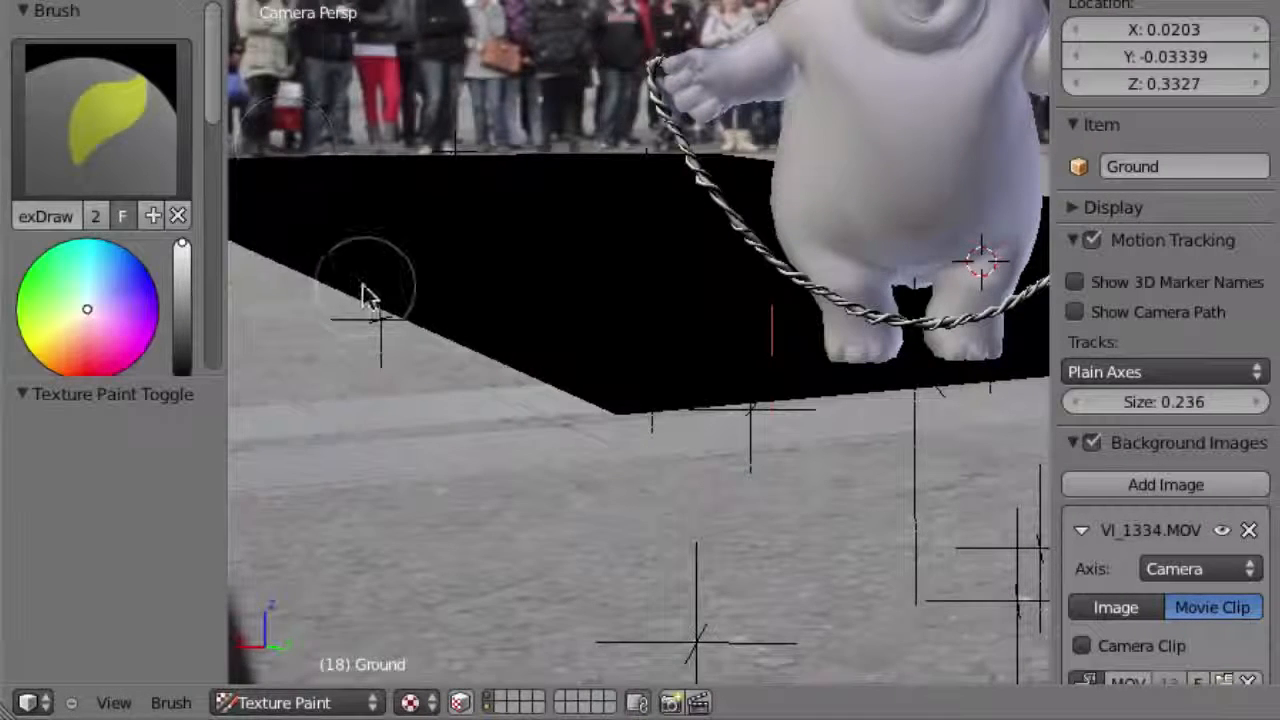
mouse_move(443, 343)
mouse_down()
mouse_move(551, 240)
mouse_move(585, 325)
mouse_move(551, 251)
mouse_move(555, 320)
mouse_up()
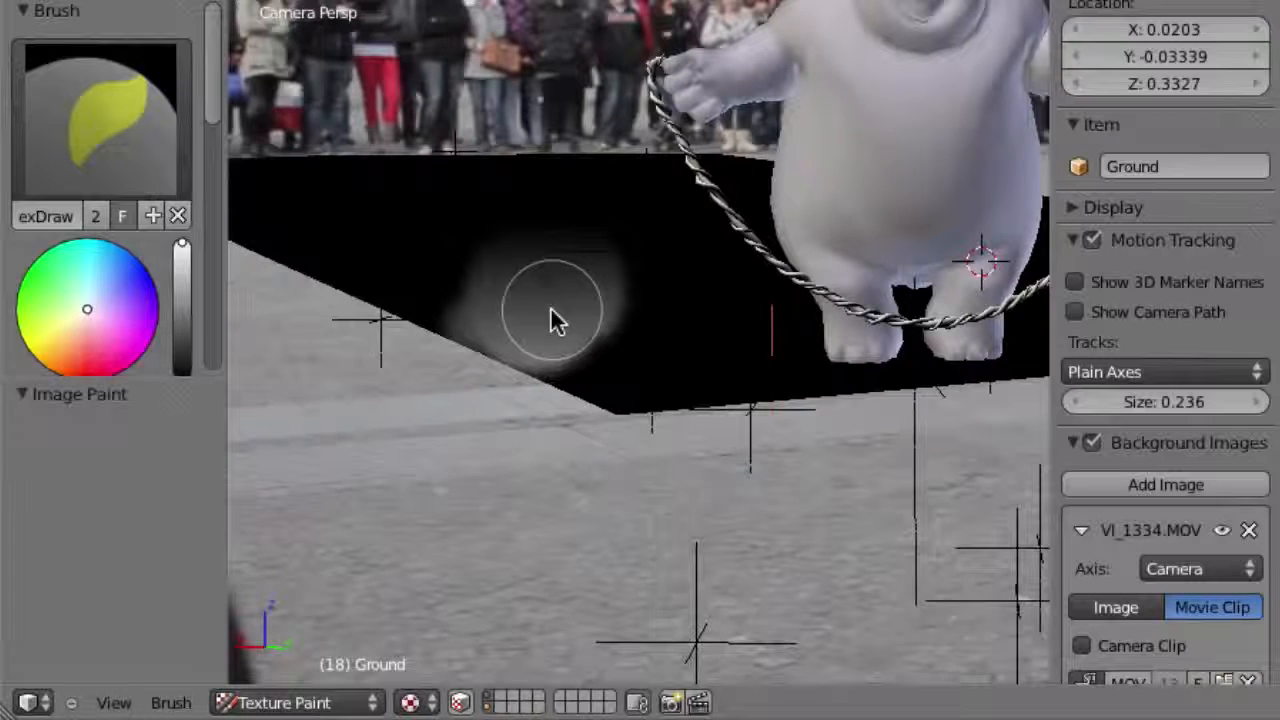
key(ctrl+z)
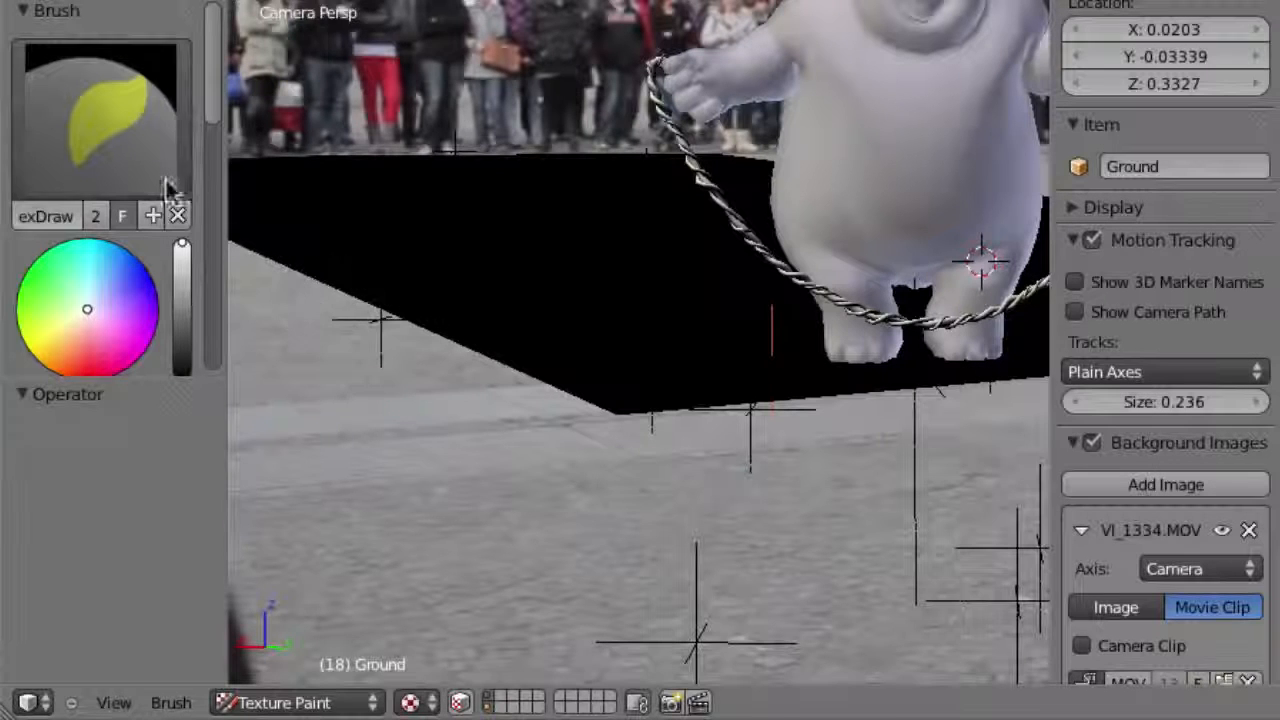
- Choose the Clone brush for painting and set its strength to 1.000
click(85, 112)
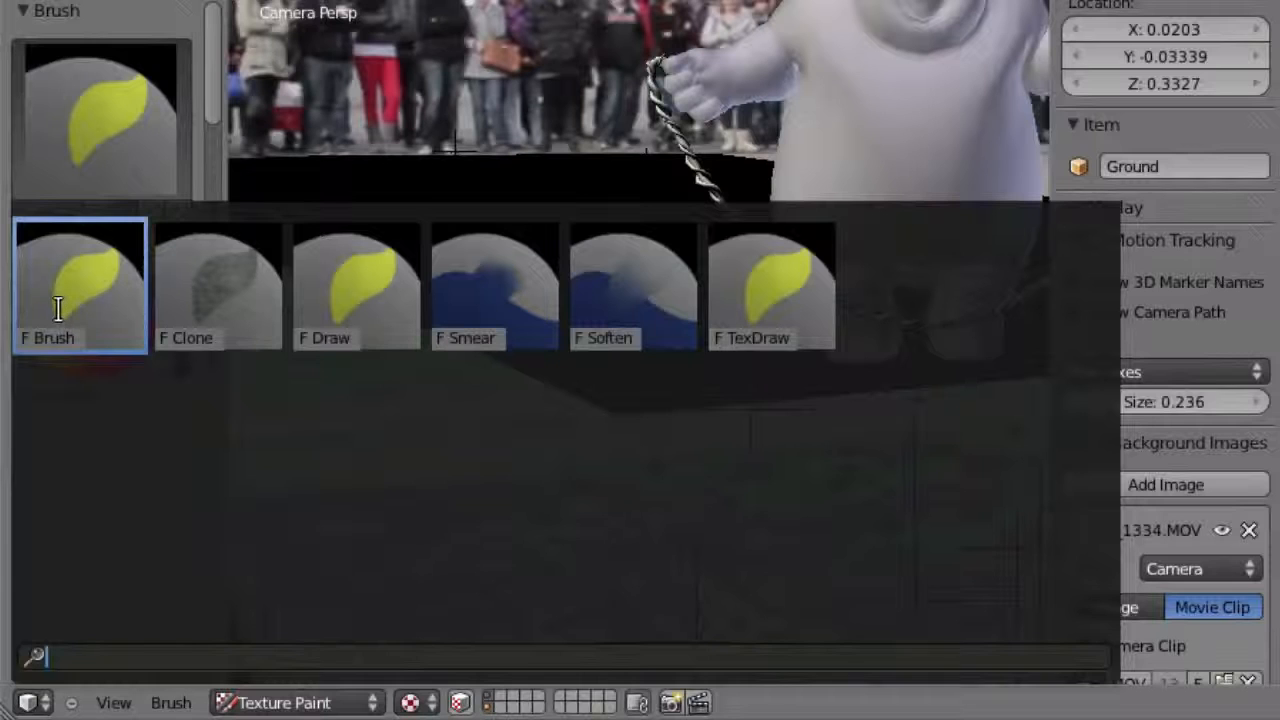
click(228, 284)
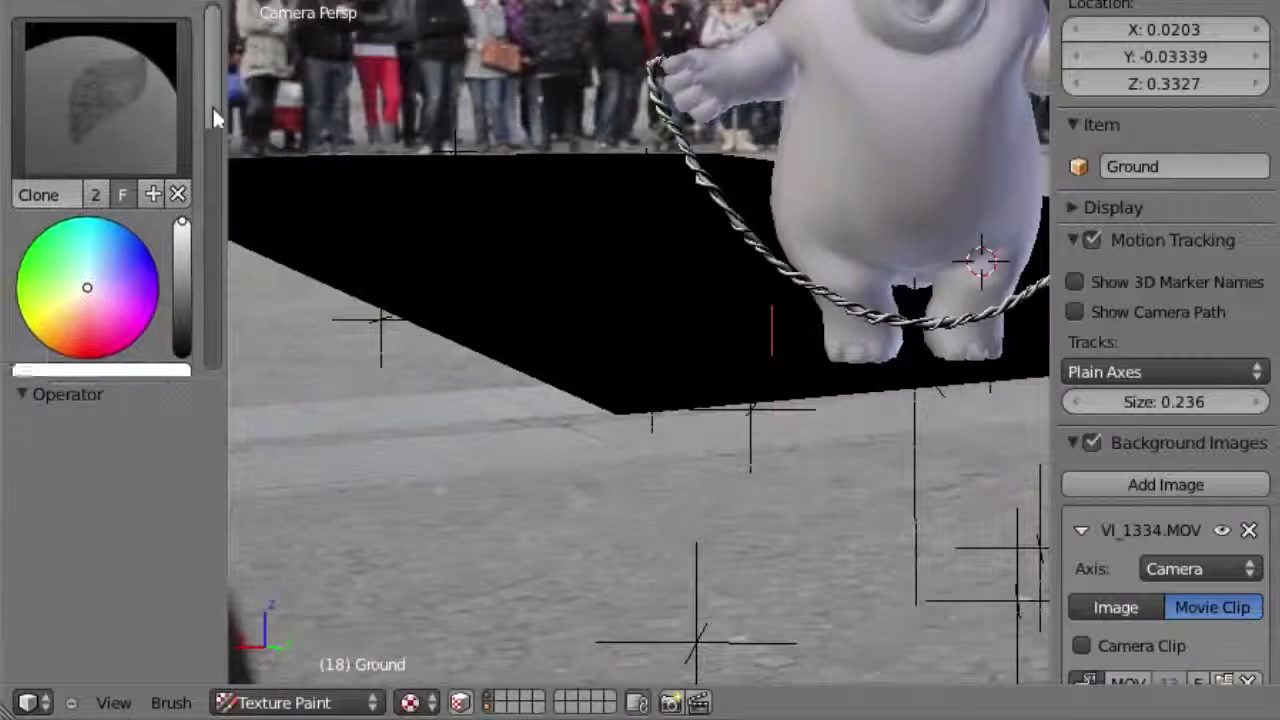
scroll(214, 120, down, 2)
drag(94, 382, 110, 588)
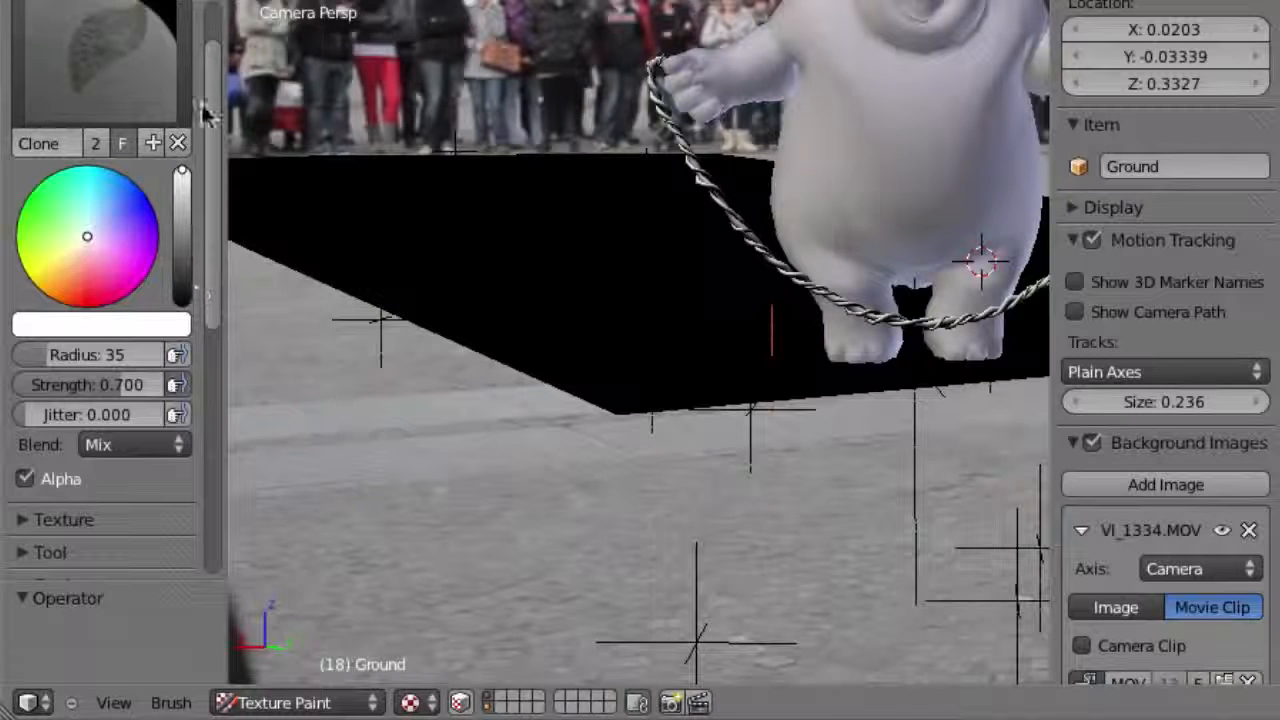
drag(215, 81, 215, 183)
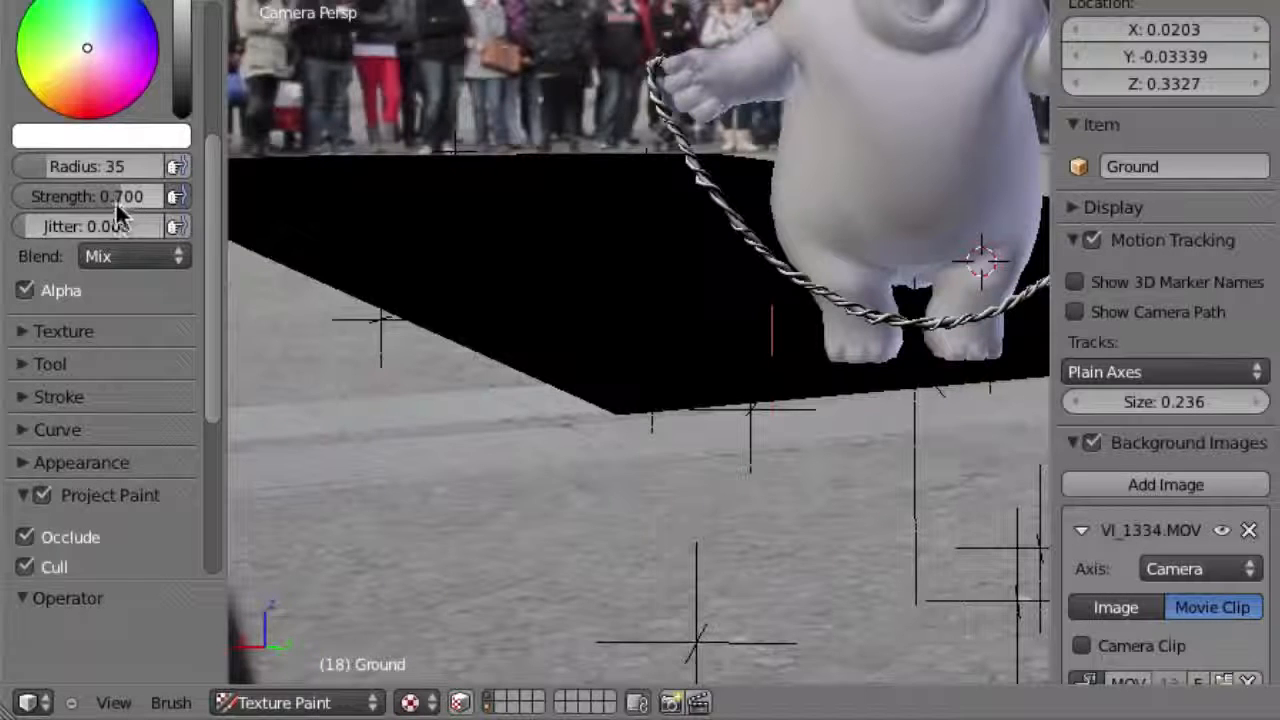
drag(115, 195, 301, 173)
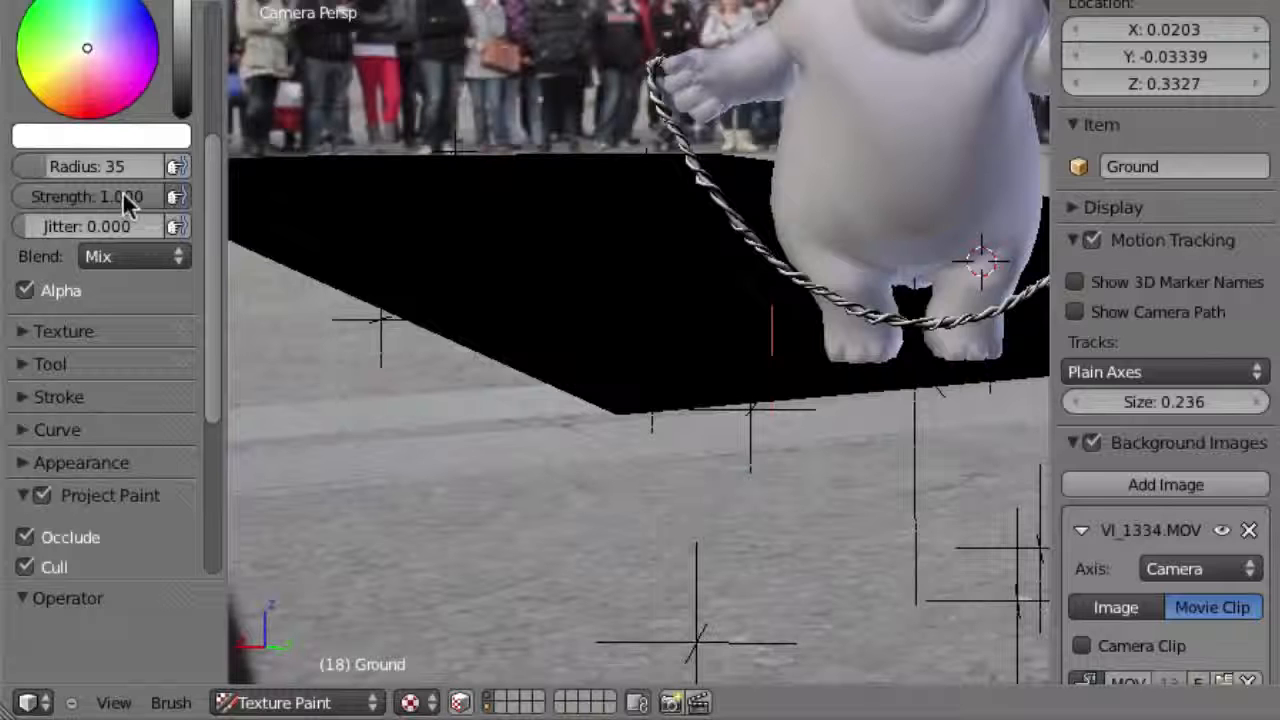
- Enable Clone in the Project Paint settings and use the project UV layer as its source
drag(211, 215, 208, 420)
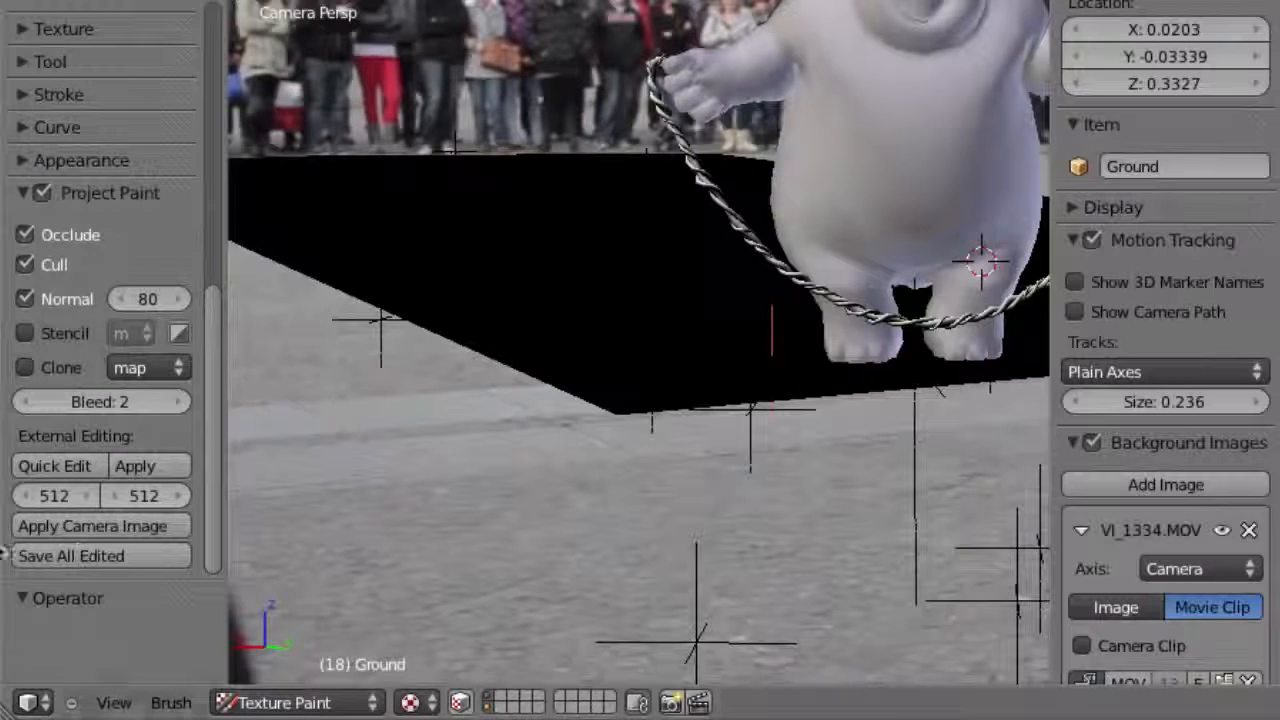
click(25, 369)
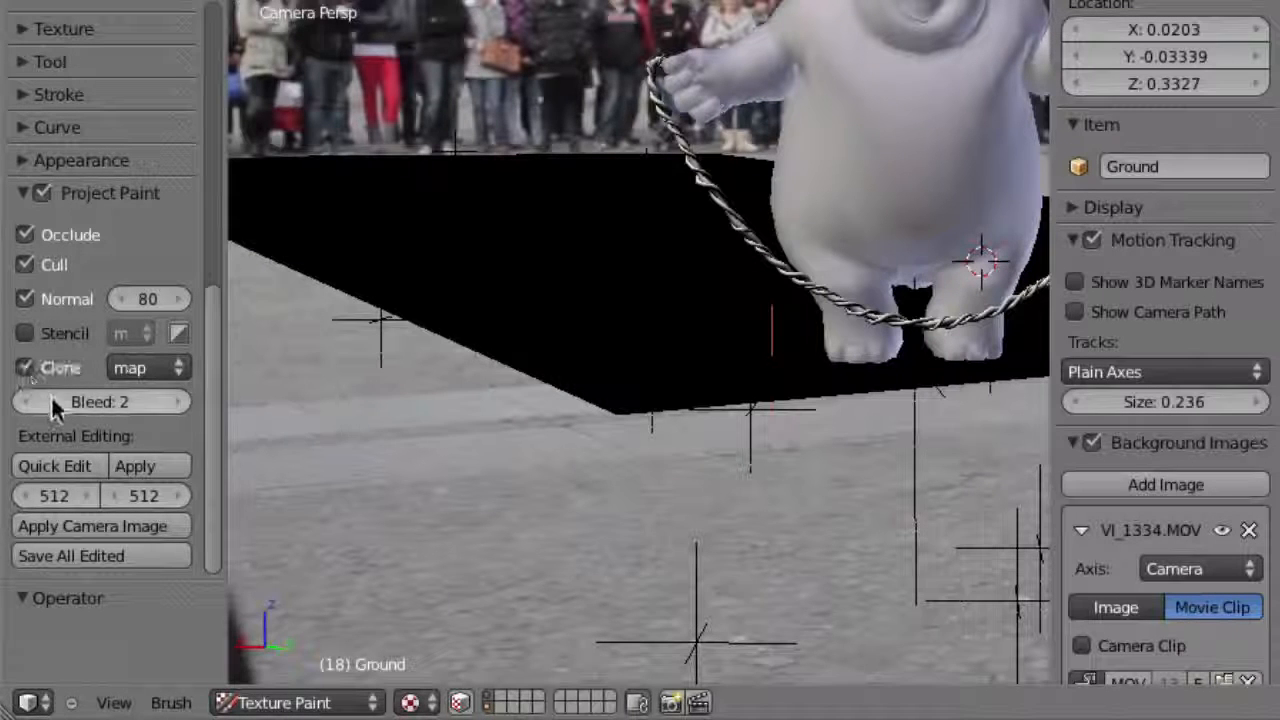
click(148, 368)
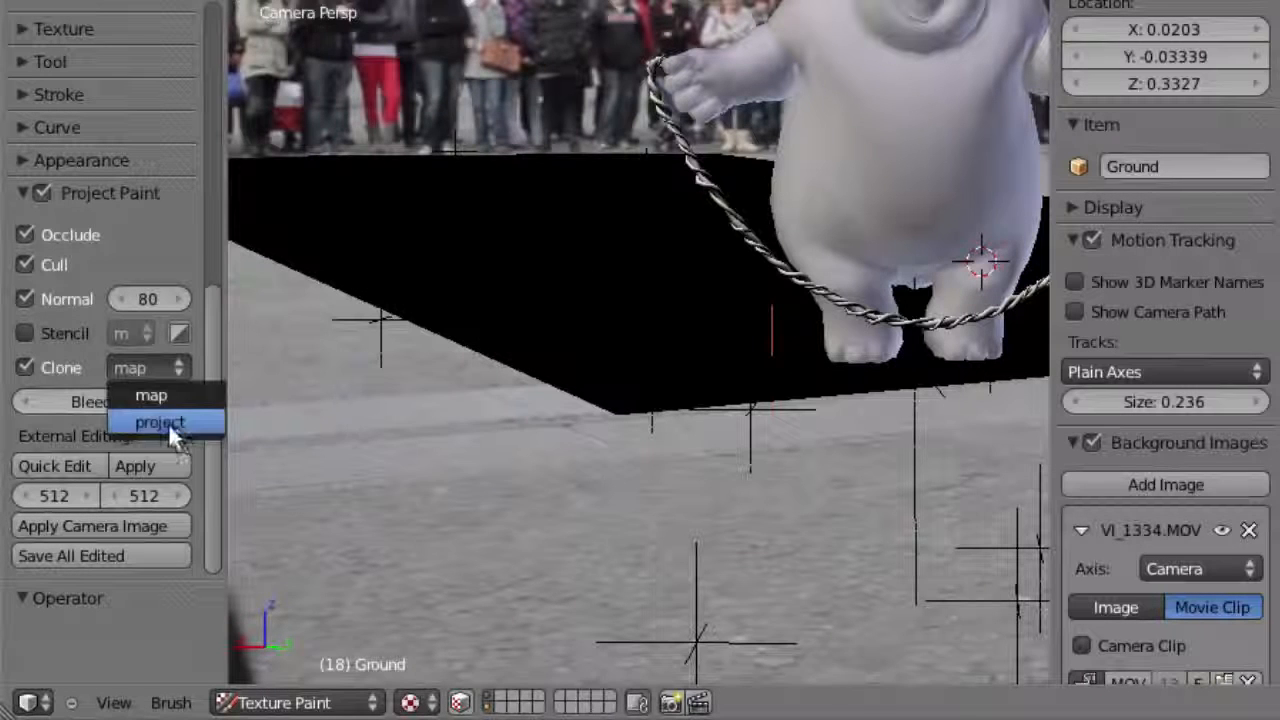
click(168, 423)
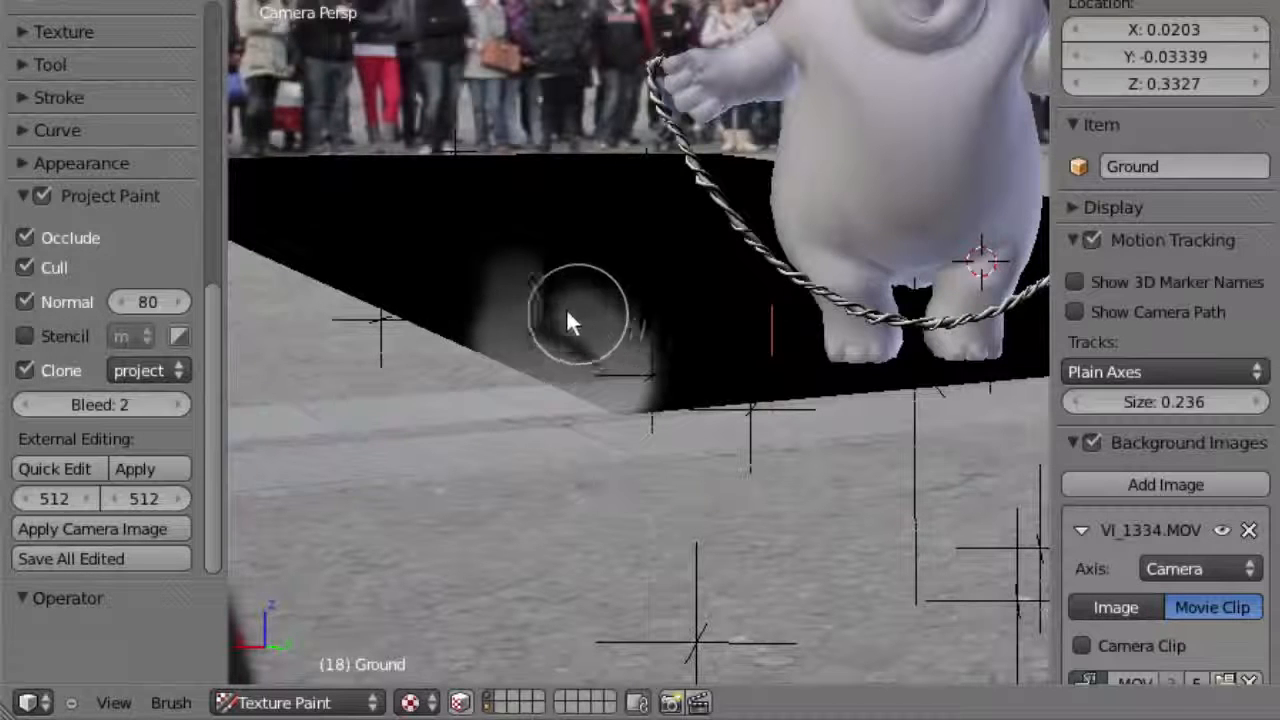
- Clone the projected footage over the Ground from its near corner, turning off the Normal limit to cover the far areas
drag(631, 362, 560, 385)
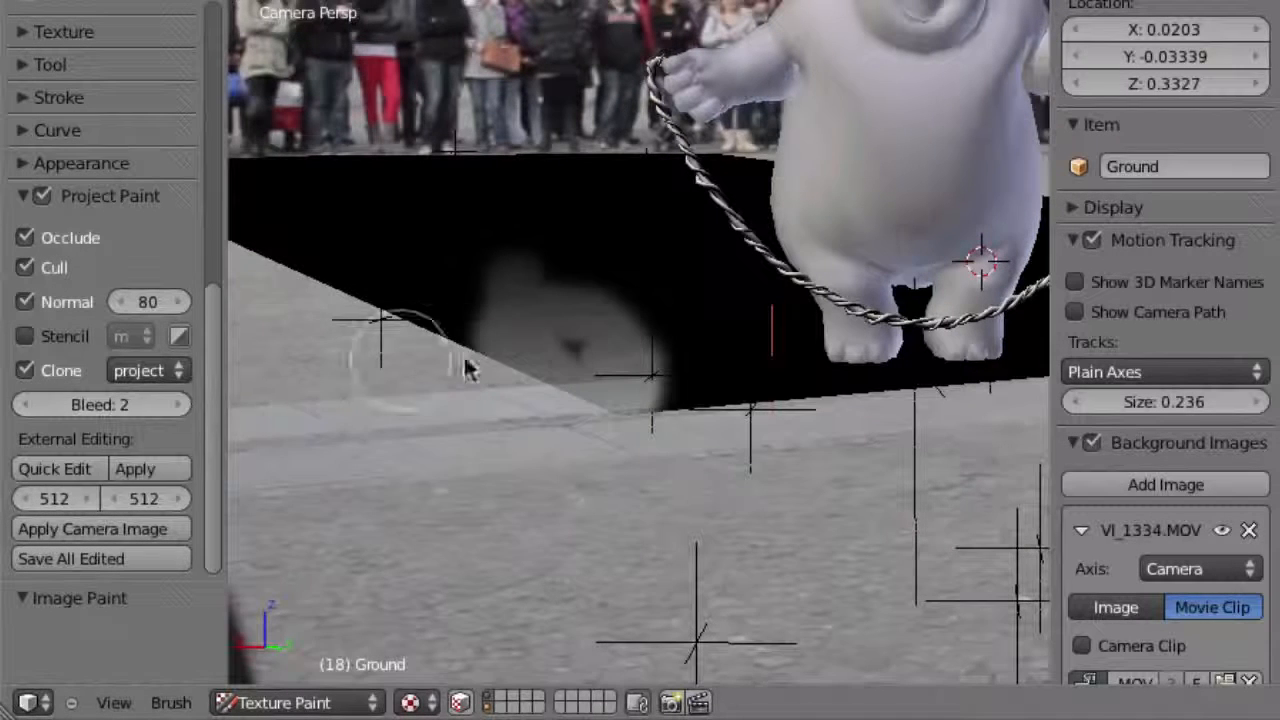
mouse_move(638, 392)
mouse_down()
mouse_move(492, 292)
mouse_move(502, 350)
mouse_move(526, 283)
mouse_move(473, 290)
mouse_move(604, 277)
mouse_move(518, 297)
mouse_move(541, 209)
mouse_up()
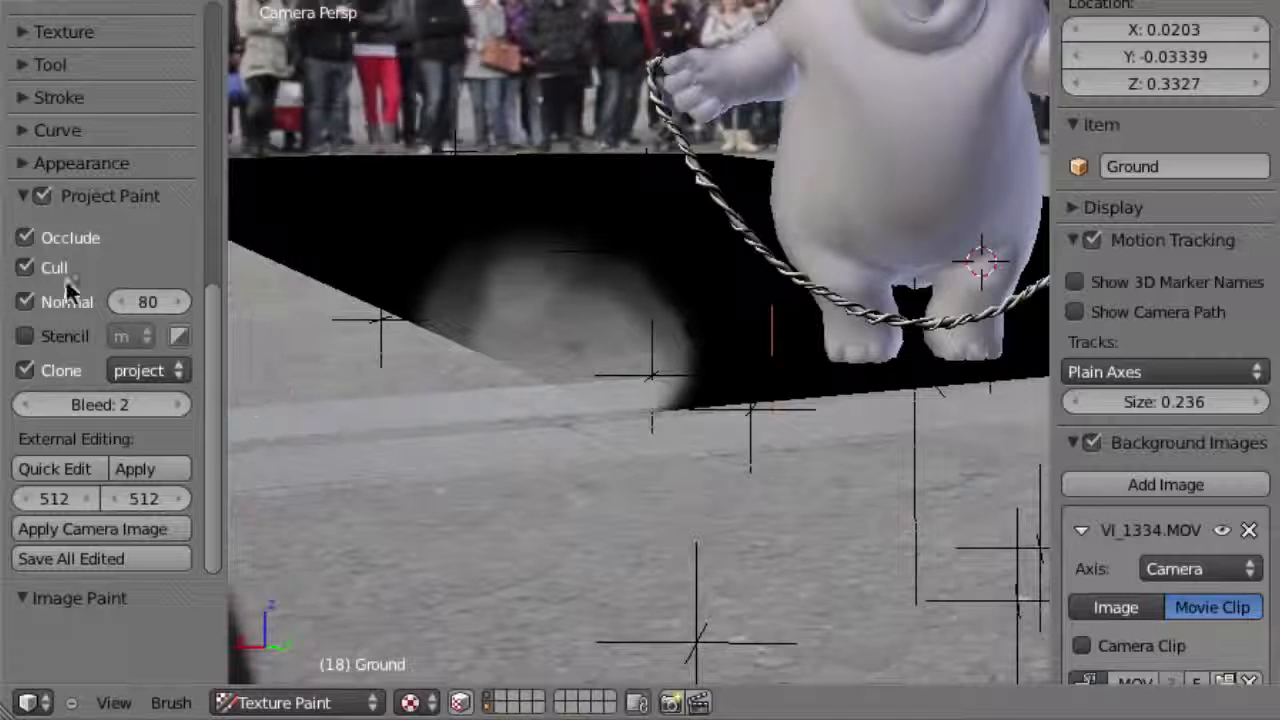
click(25, 302)
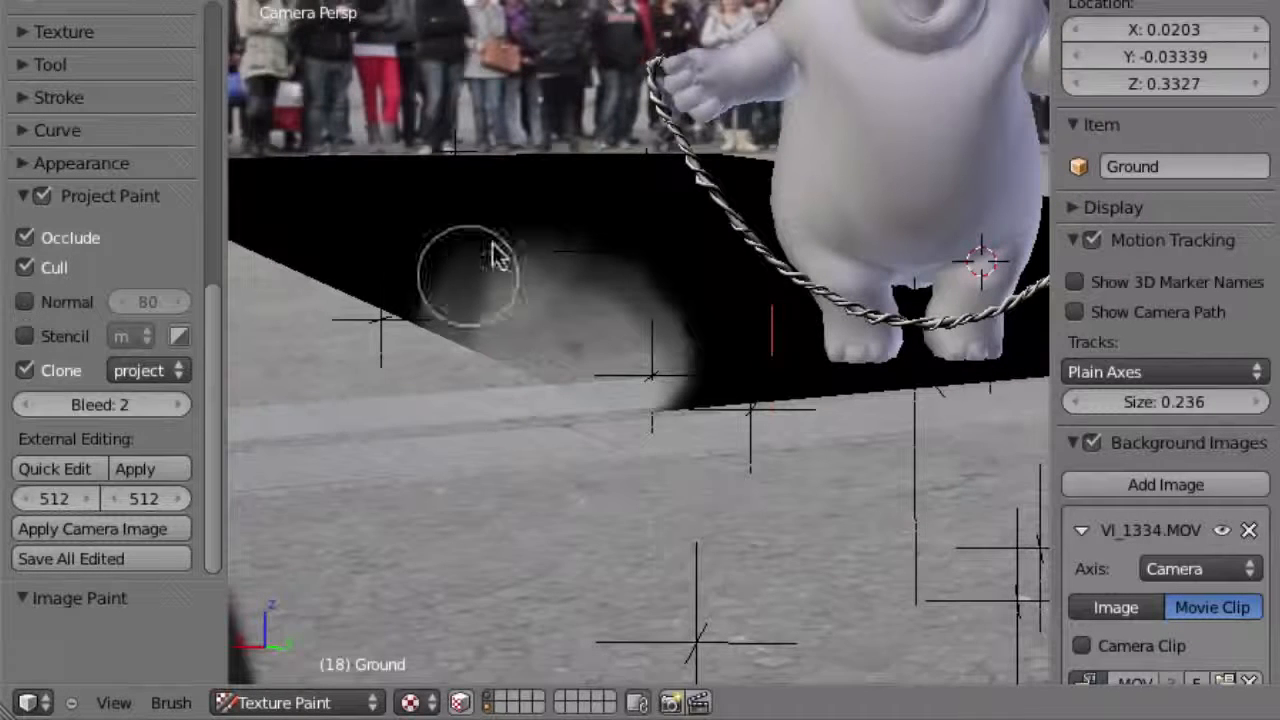
mouse_move(600, 190)
mouse_down()
mouse_move(436, 252)
mouse_move(403, 286)
mouse_move(586, 211)
mouse_move(518, 383)
mouse_move(634, 393)
mouse_move(681, 374)
mouse_move(657, 391)
mouse_move(611, 228)
mouse_move(312, 243)
mouse_move(455, 220)
mouse_up()
shift+middle_drag(490, 296, 626, 332)
mouse_move(438, 222)
mouse_down()
mouse_move(246, 204)
mouse_move(458, 147)
mouse_move(420, 190)
mouse_up()
scroll(583, 196, down, 1)
- Clone-paint the remaining black areas of the Ground from outside the camera, then return to the camera view
mouse_move(583, 196)
middle_down()
mouse_move(591, 429)
mouse_move(531, 114)
middle_up()
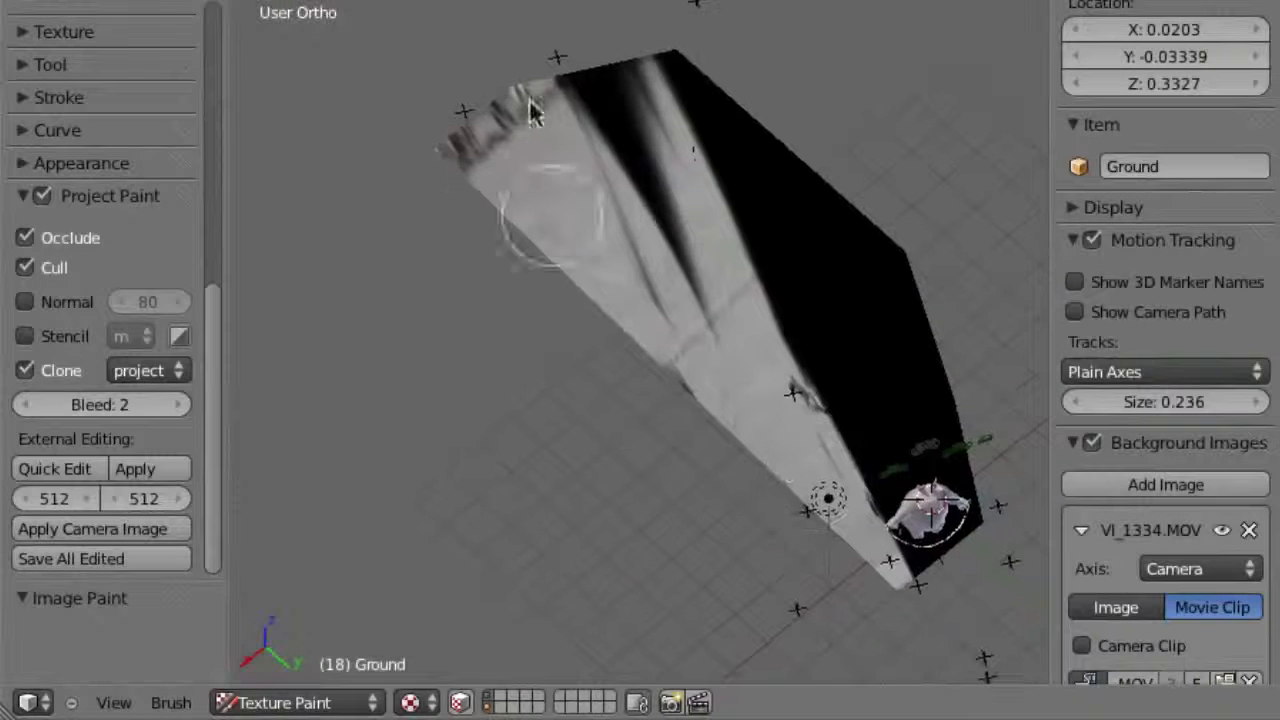
mouse_move(427, 210)
mouse_down()
mouse_move(709, 120)
mouse_move(557, 120)
mouse_move(771, 177)
mouse_move(645, 307)
mouse_move(877, 152)
mouse_move(706, 386)
mouse_up()
shift+middle_drag(733, 348, 650, 218)
drag(682, 95, 668, 52)
shift+middle_drag(646, 231, 668, 344)
middle_drag(731, 433, 708, 335)
mouse_move(708, 335)
mouse_down()
mouse_move(791, 329)
mouse_move(726, 271)
mouse_move(857, 400)
mouse_move(800, 315)
mouse_move(909, 400)
mouse_move(766, 371)
mouse_move(614, 397)
mouse_move(414, 334)
mouse_move(294, 320)
mouse_move(236, 352)
mouse_up()
key(KP_0)
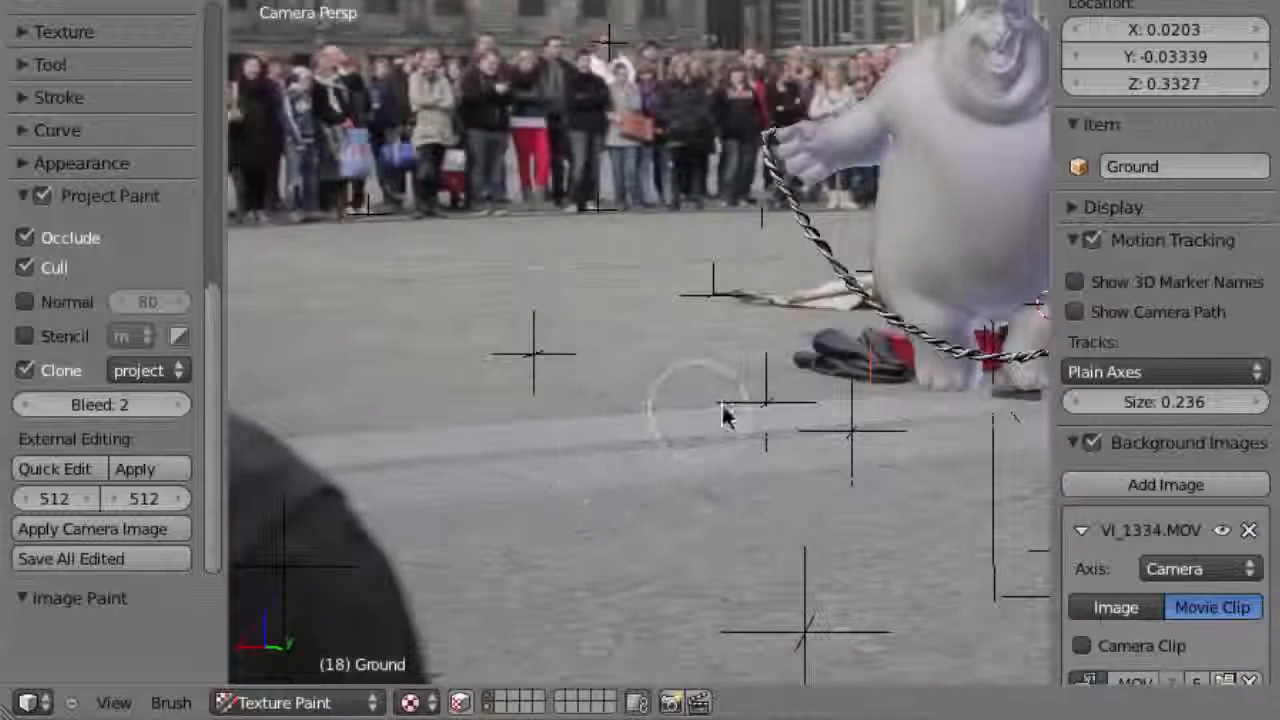
- Compare the painted Ground with the footage by briefly hiding the background images around the character's feet
scroll(726, 414, up, 4)
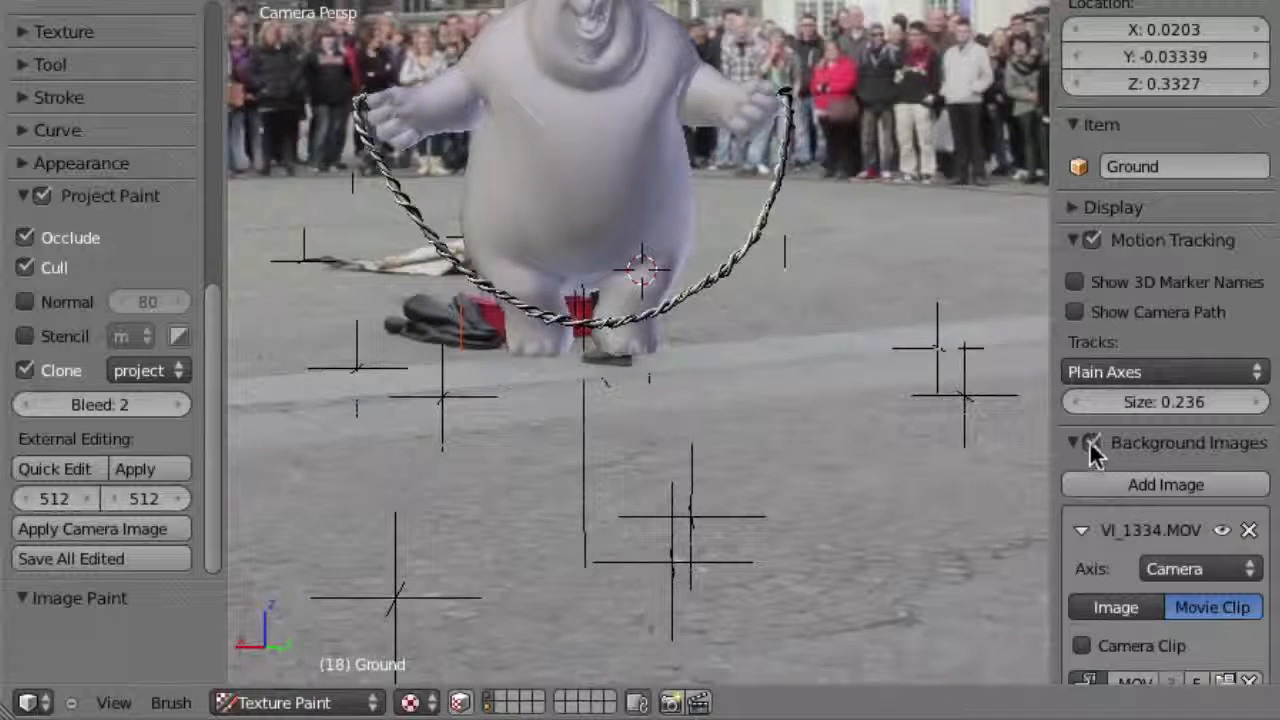
click(1091, 443)
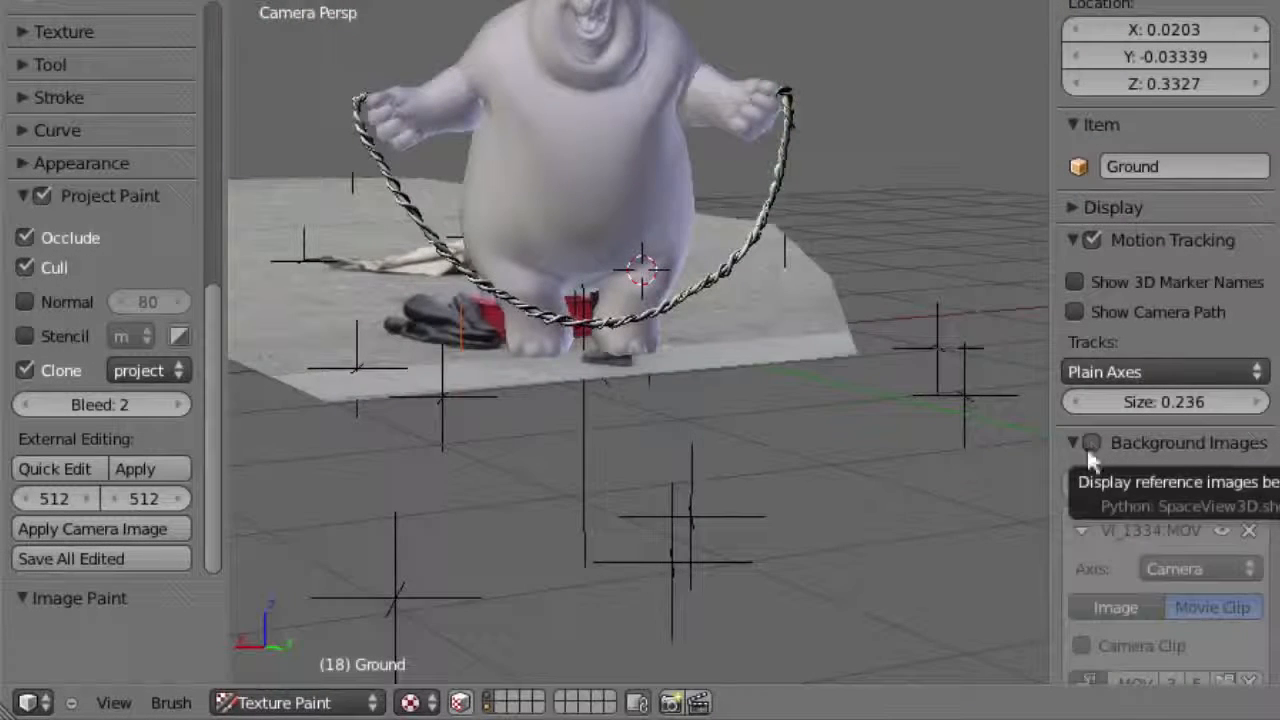
click(1091, 443)
shift+middle_drag(654, 389, 814, 412)
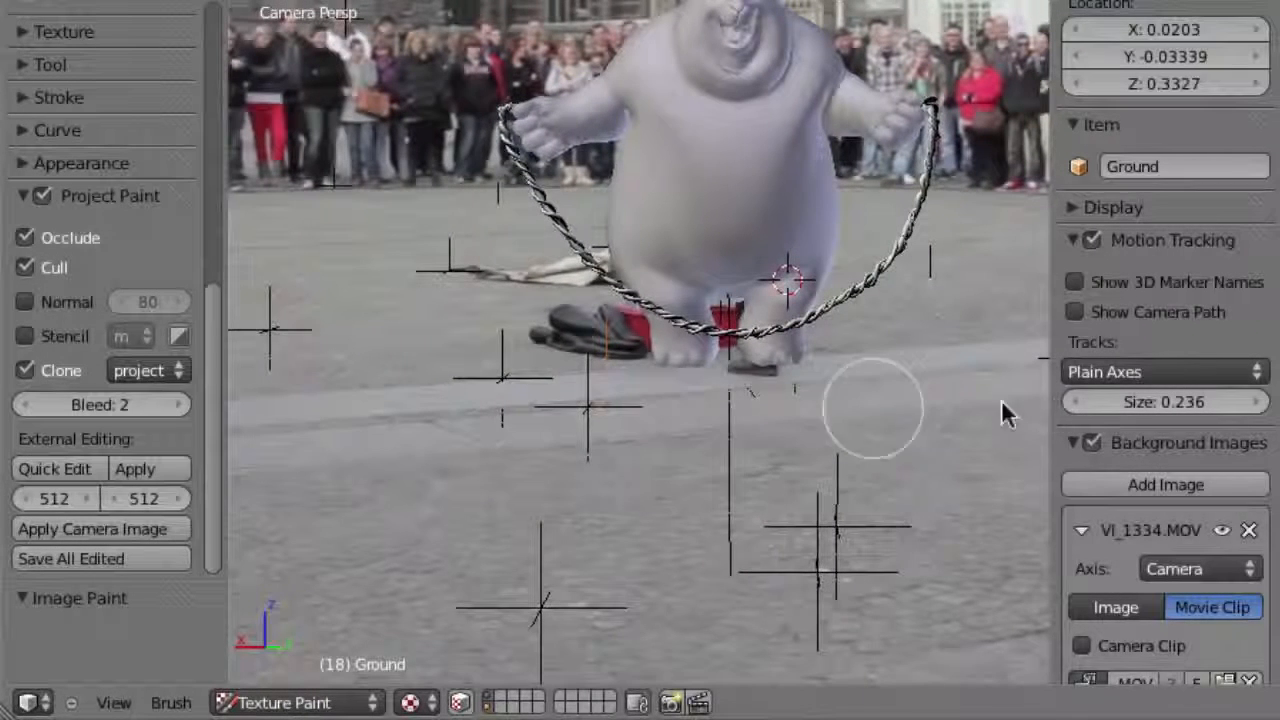
- Advance frame by frame to frame 34 to check how the painted Ground matches the moving footage
key(Right)
key(Right)
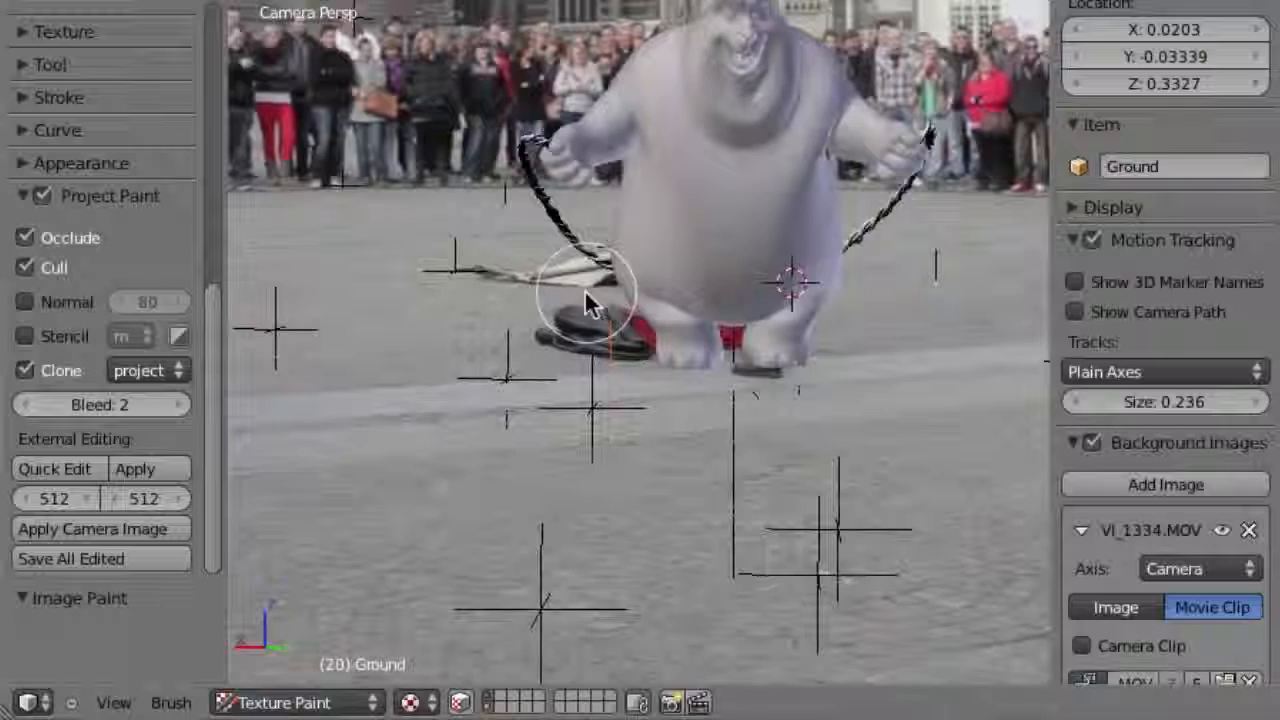
key(Right)
key(Right)
key(Right)
key(Right)
key(Right)
key(Right)
key(Right)
key(Right)
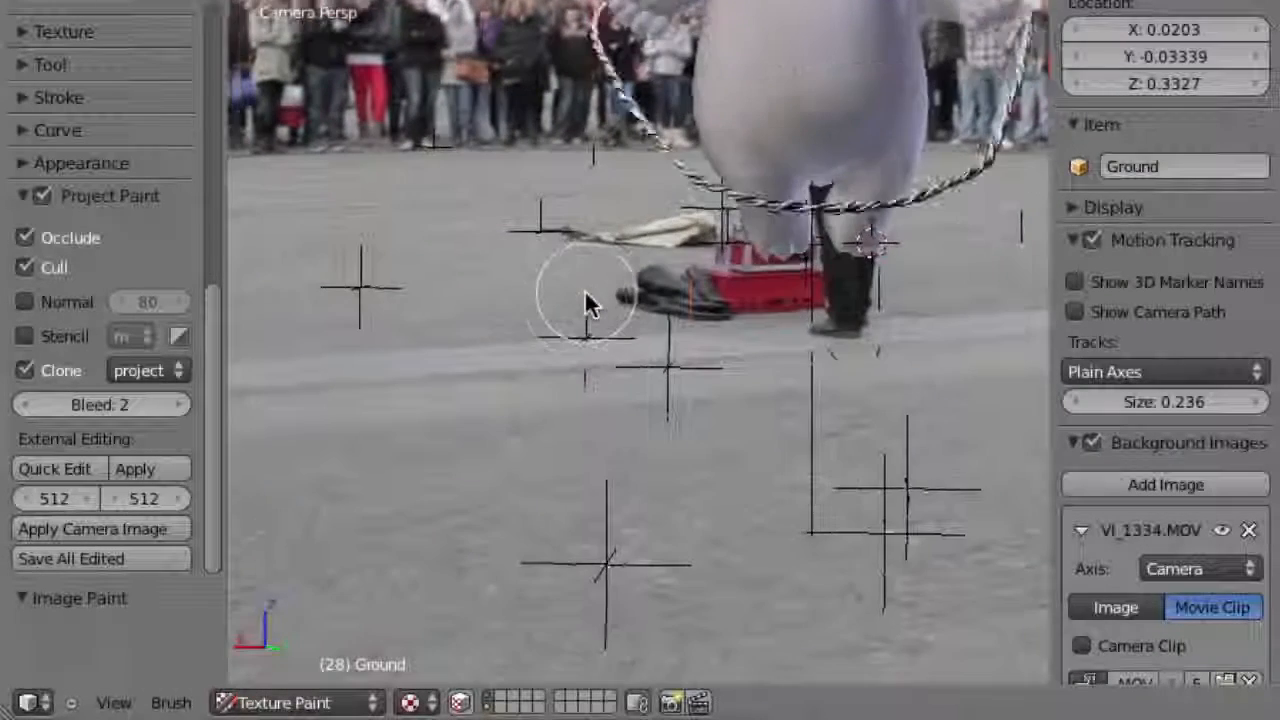
key(Right)
key(Right)
key(Right)
key(Right)
key(Right)
key(Right)
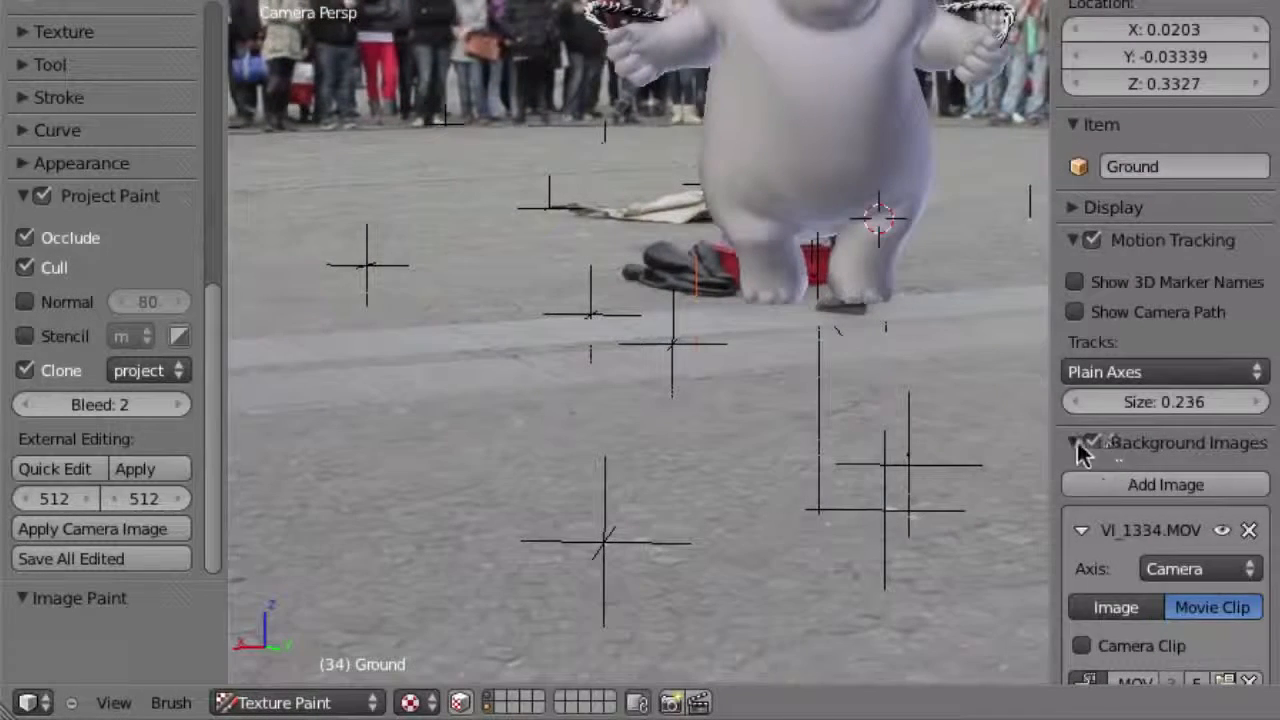
- Hide the background images and advance to frame 60 to examine the painted Ground on its own
click(1078, 447)
click(1080, 443)
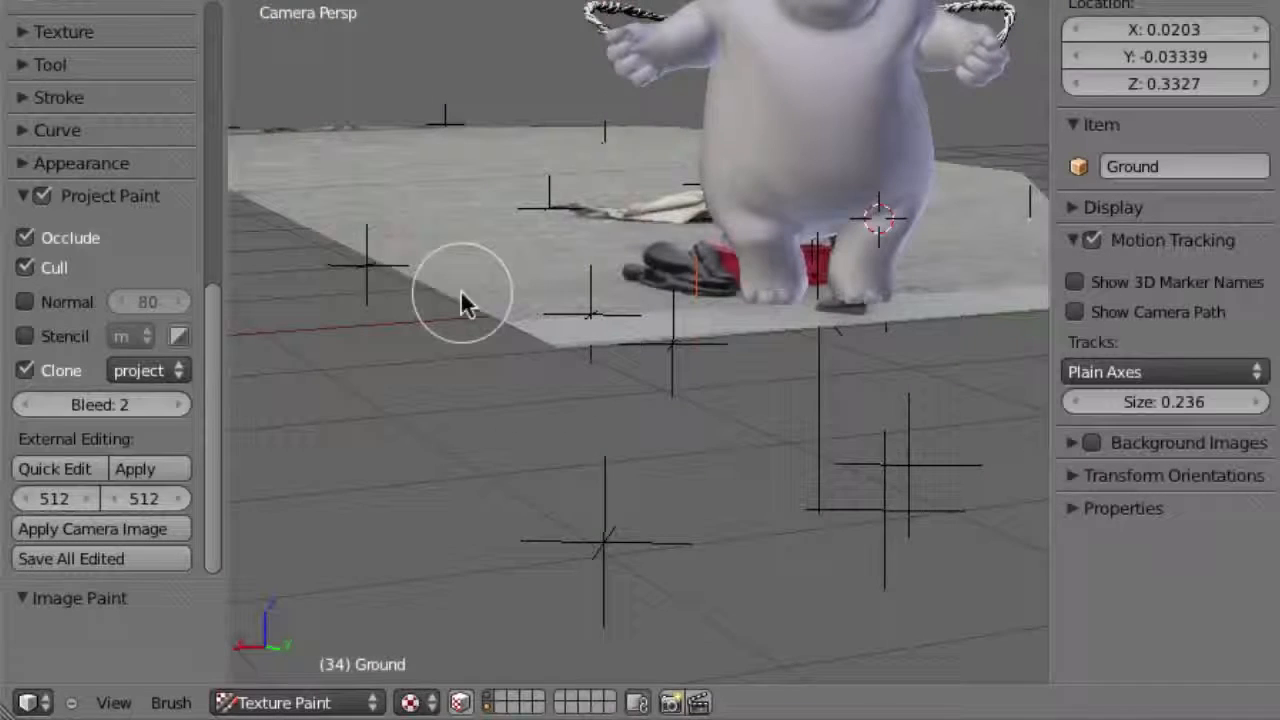
key(Right)
key(Right)
key(Right)
key(Right)
key(Right)
key(Right)
key(Right)
key(Right)
key(Right)
key(Right)
key(Right)
key(Right)
key(Right)
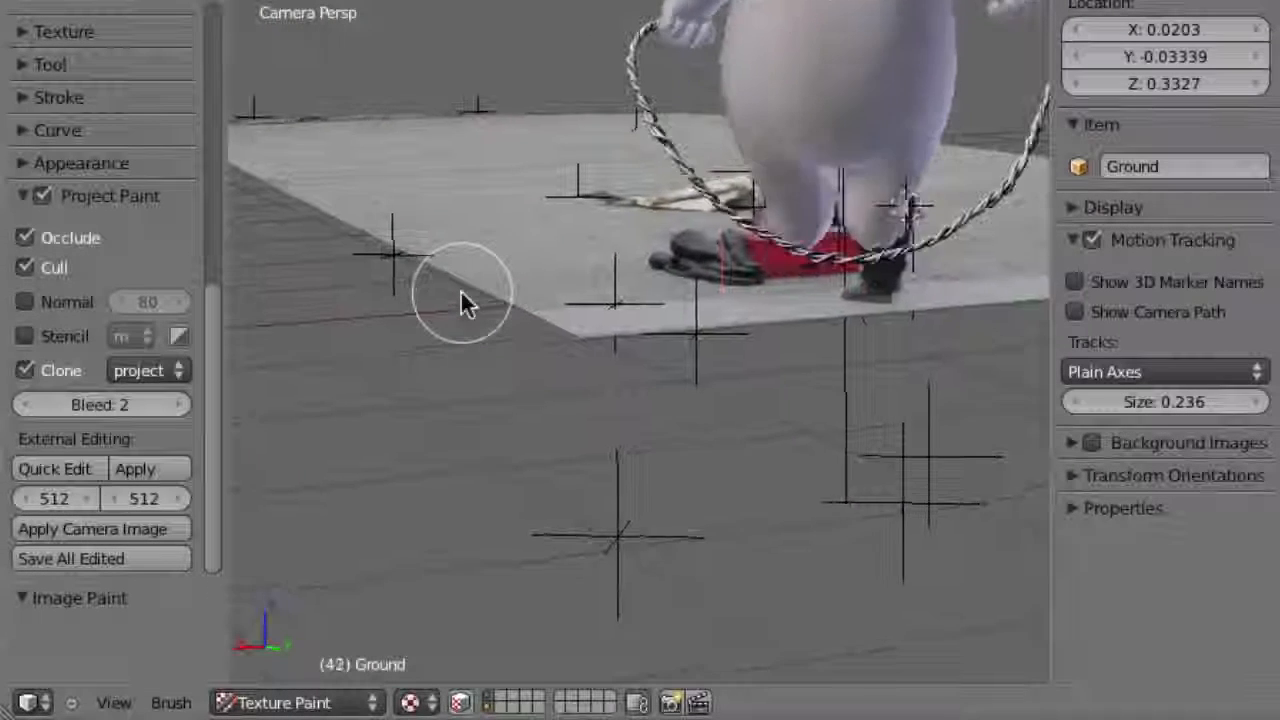
key(Right)
key(Right)
key(Right)
key(Right)
key(Right)
key(Right)
key(Right)
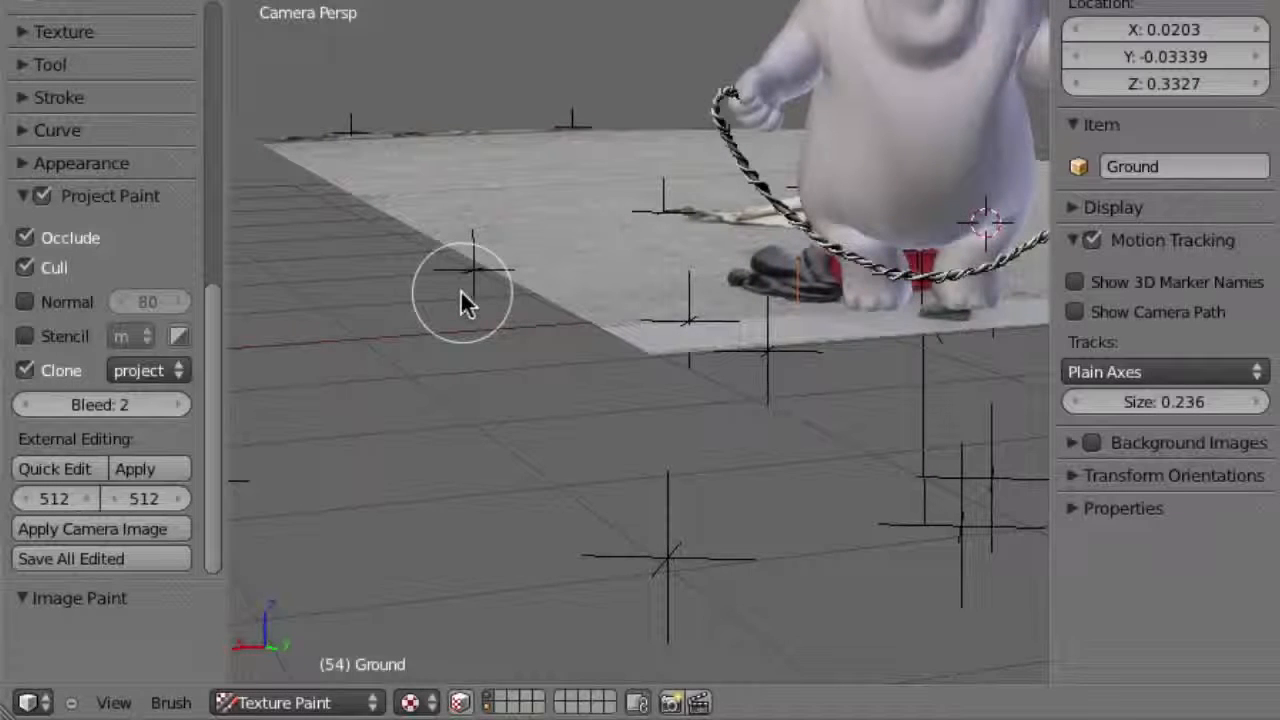
key(Right)
key(Right)
key(Right)
key(Right)
key(Right)
key(Right)
key(Right)
key(Right)
key(Right)
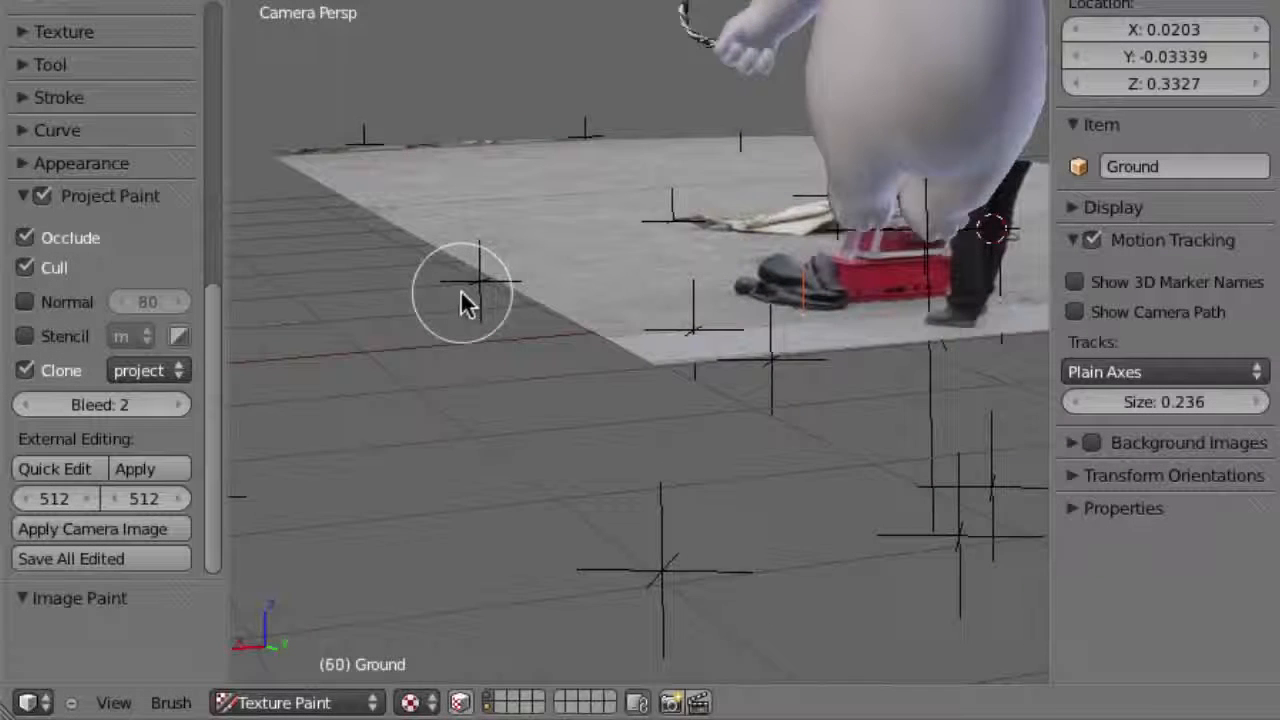
- Step back through the frames to frame 37, examining how the painted Ground follows the camera motion
key(Left)
key(Left)
key(Left)
key(Left)
key(Left)
key(Left)
key(Left)
key(Left)
key(Left)
key(Left)
key(Left)
key(Left)
key(Left)
key(Left)
key(Left)
key(Left)
key(Left)
key(Left)
key(Left)
key(Left)
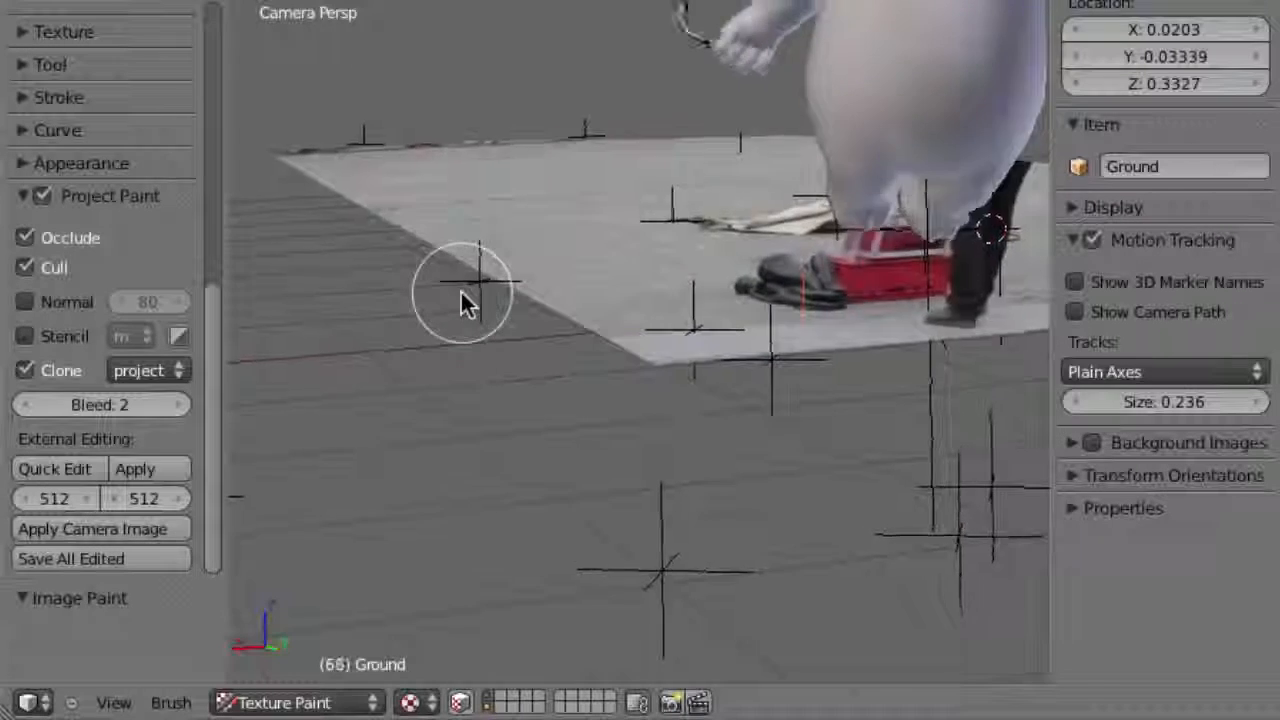
key(Left)
key(Left)
key(Left)
key(Left)
key(Left)
key(Left)
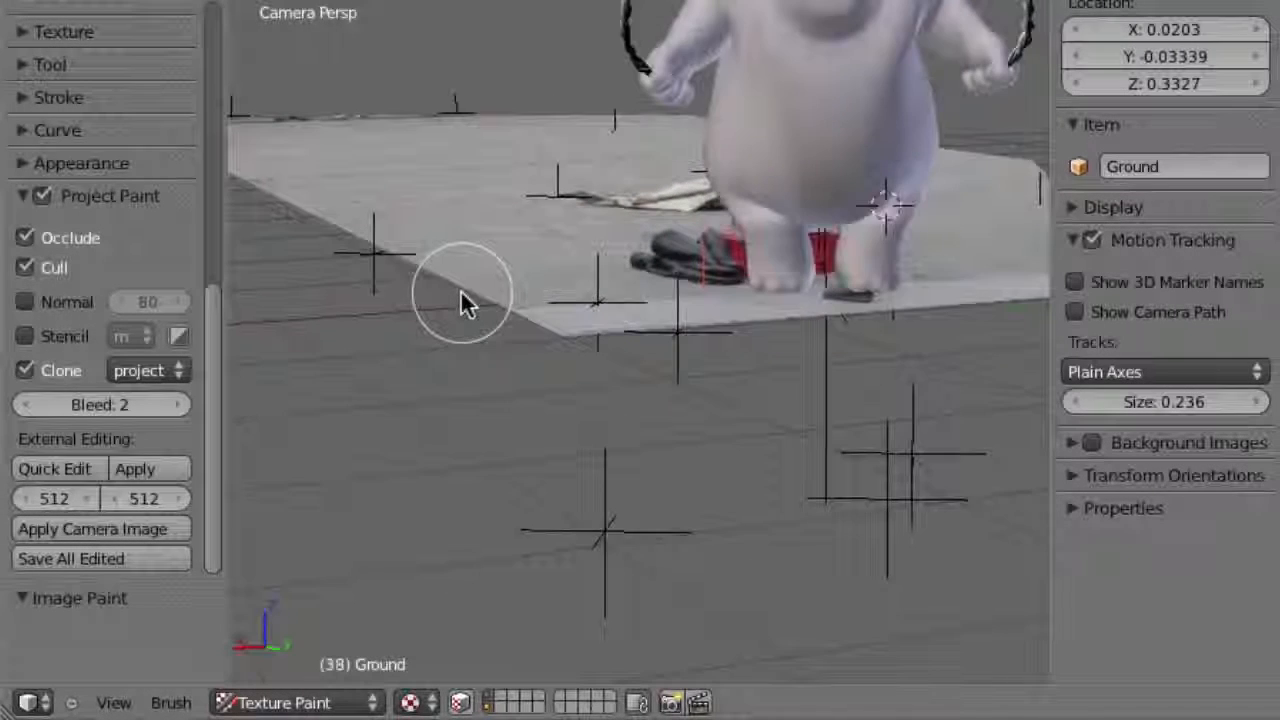
- Show the background images again and play the animation through to frame 167 to check the Ground against the footage
click(1091, 443)
shift+middle_drag(802, 385, 722, 345)
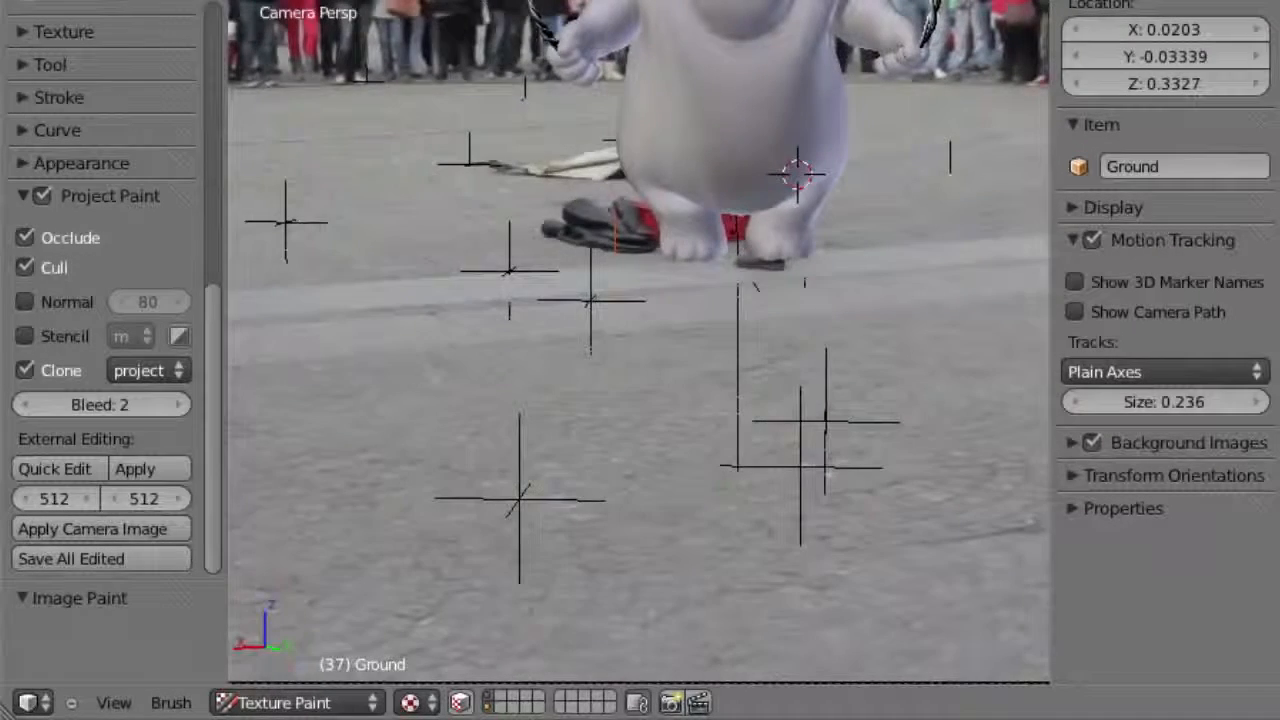
key(alt+a)
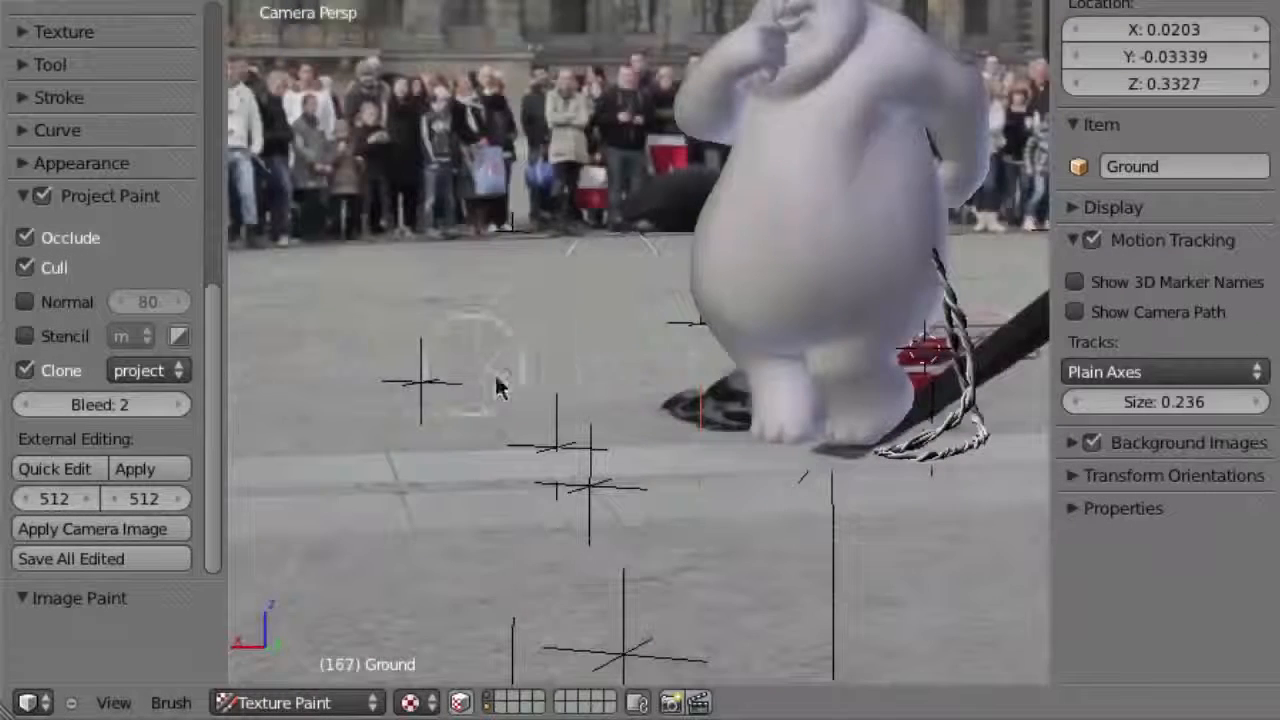
shift+middle_drag(585, 288, 619, 282)
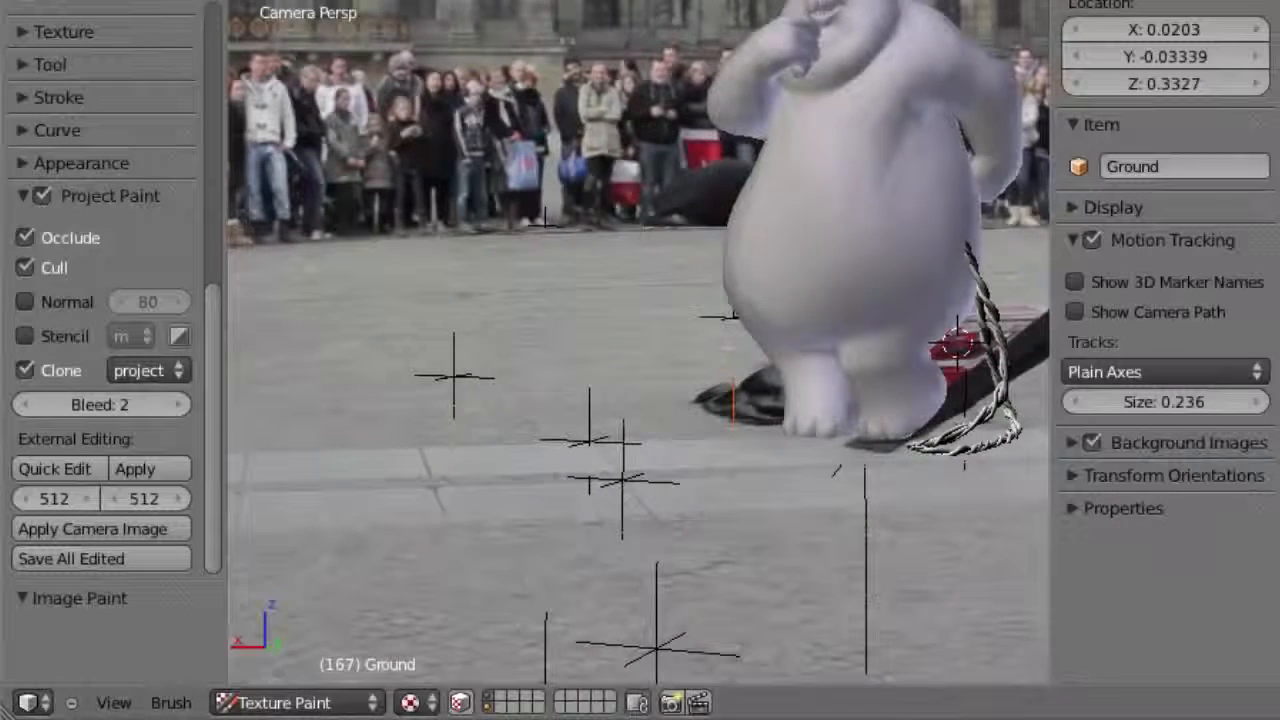
- Move between frames 140 and 166 and inspect how the painted Ground lines up with the footage near the Rabbit
drag(640, 719, 560, 719)
mouse_move(448, 680)
mouse_down()
mouse_move(420, 680)
mouse_move(441, 680)
mouse_up()
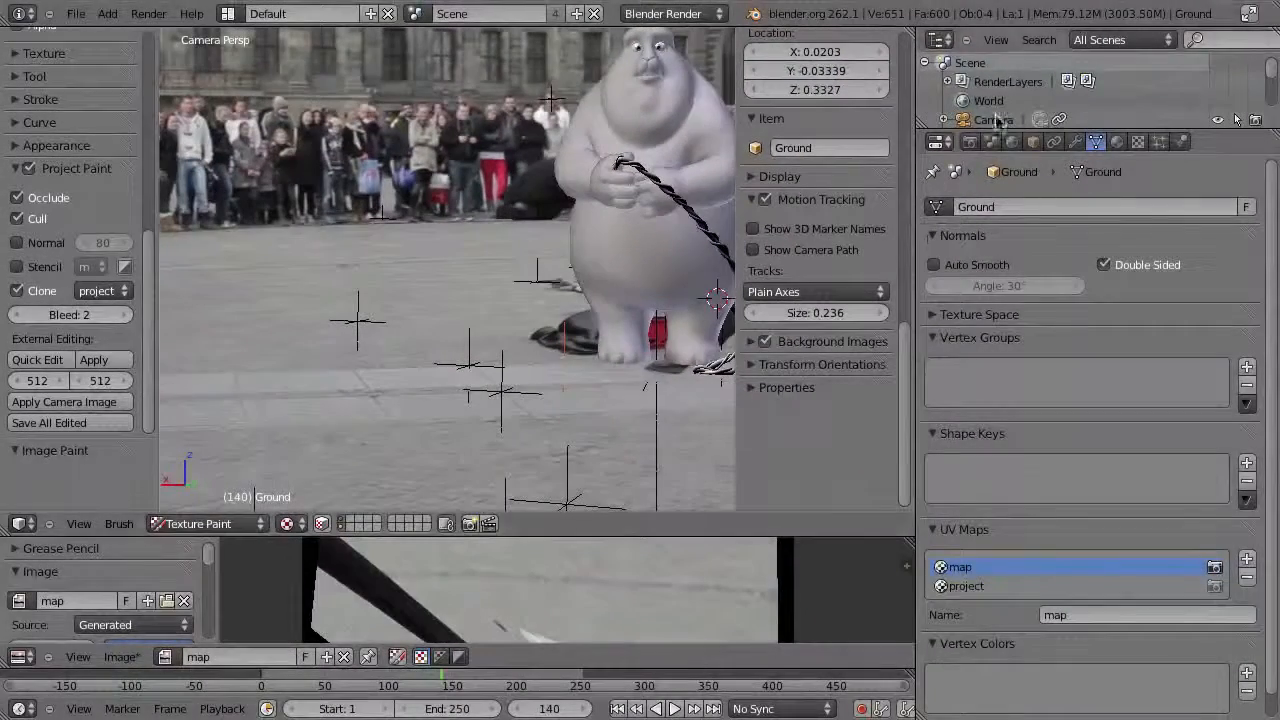
drag(1198, 128, 1198, 297)
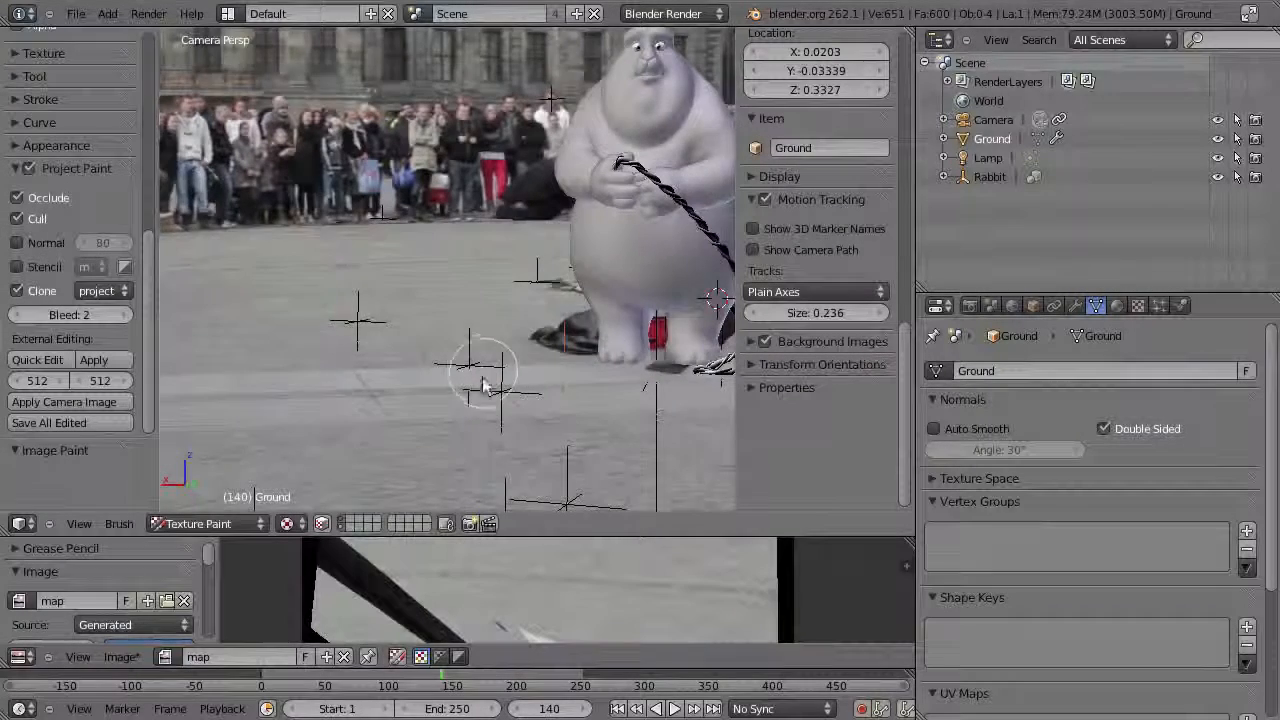
scroll(490, 390, up, 2)
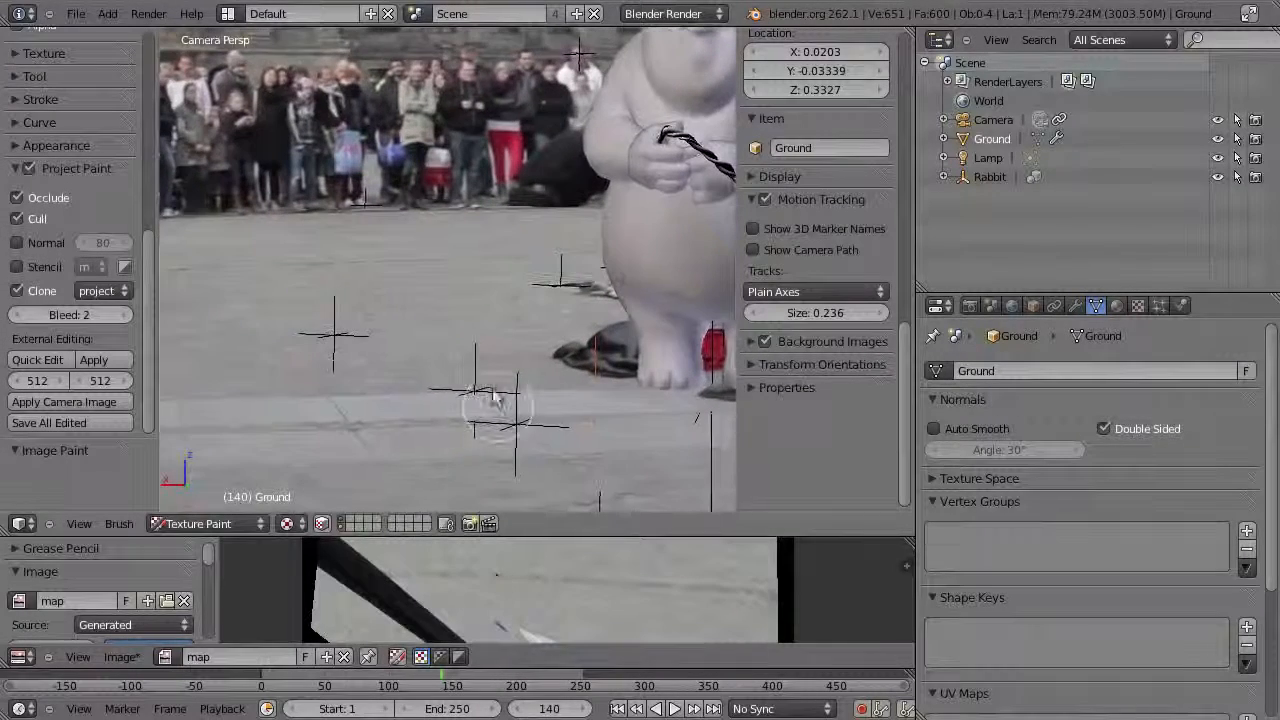
shift+middle_drag(493, 397, 467, 333)
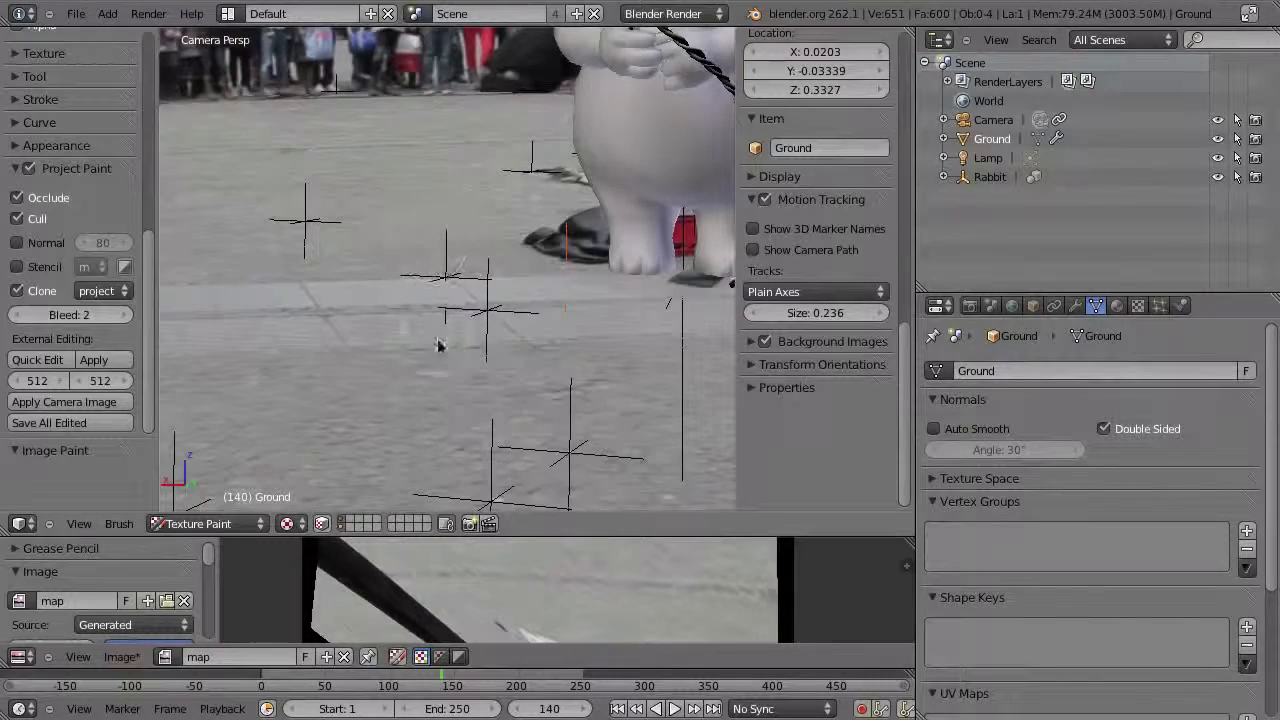
drag(425, 686, 475, 598)
shift+middle_drag(326, 177, 457, 233)
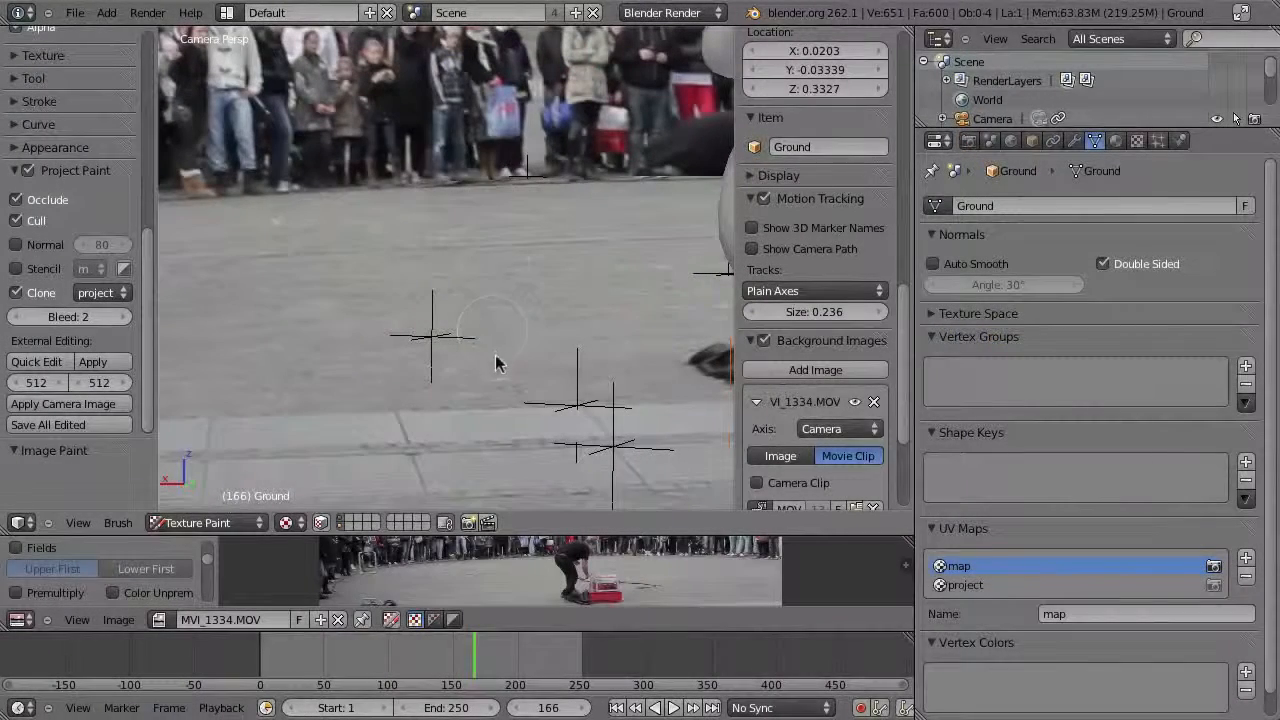
- Set the Clone brush strength to 0.500 and blend the footage at frame 26 onto the Ground
scroll(147, 263, up, 8)
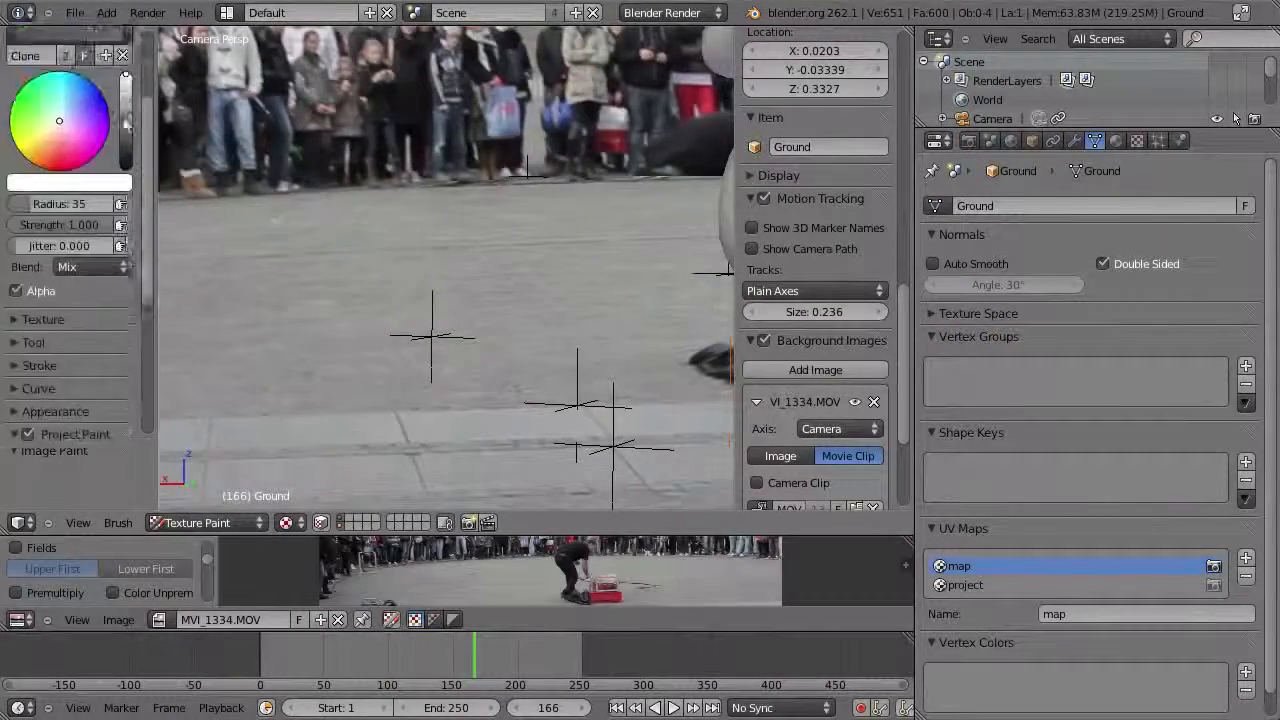
drag(96, 316, 25, 326)
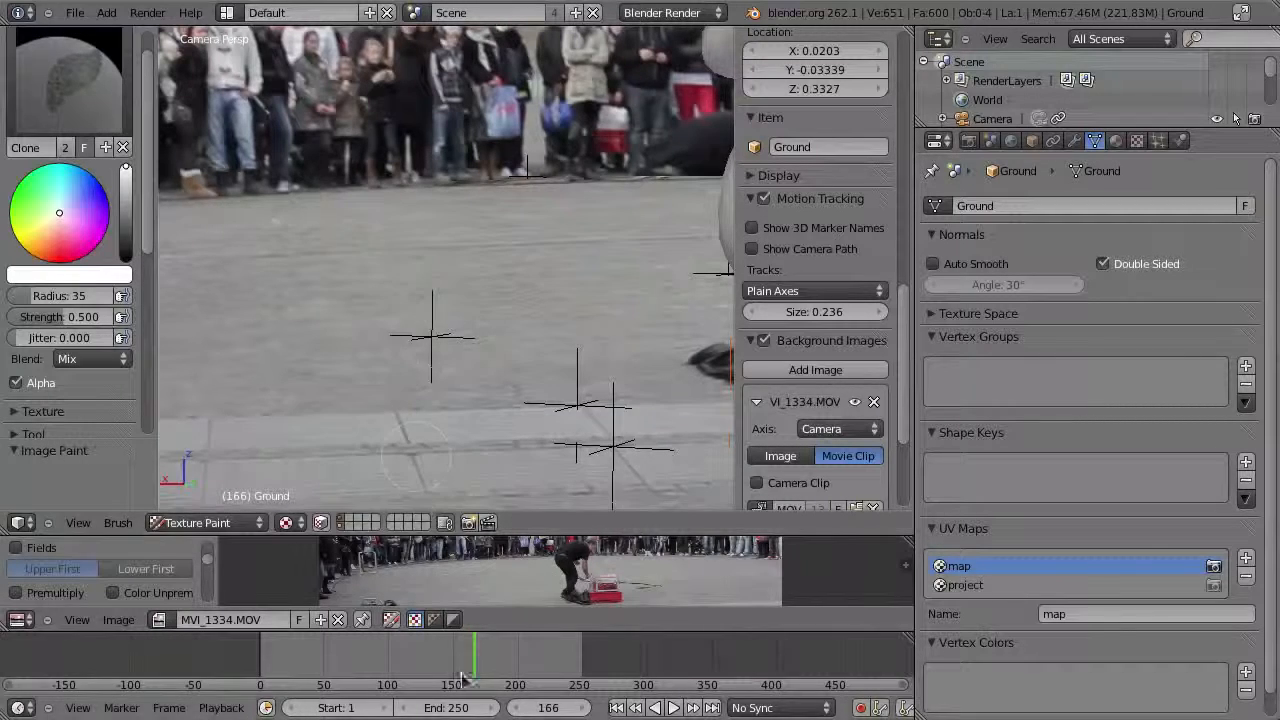
drag(430, 668, 288, 668)
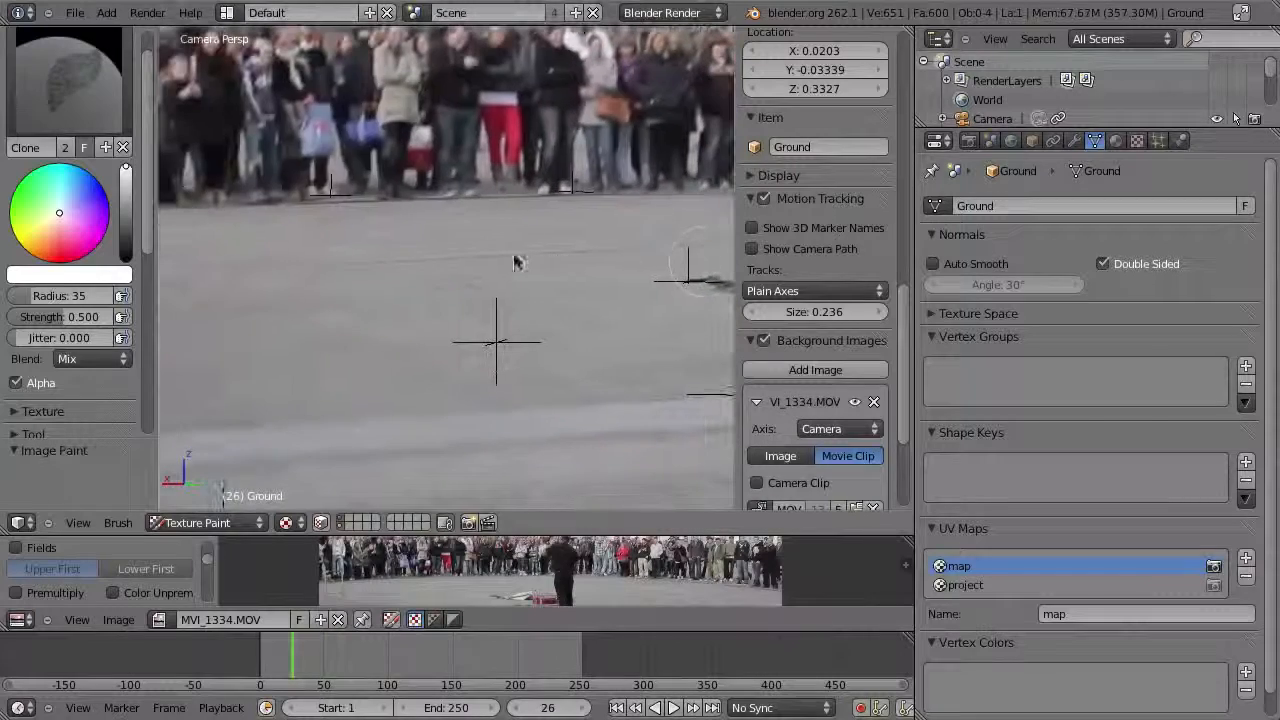
scroll(416, 304, down, 1)
shift+middle_drag(420, 296, 550, 278)
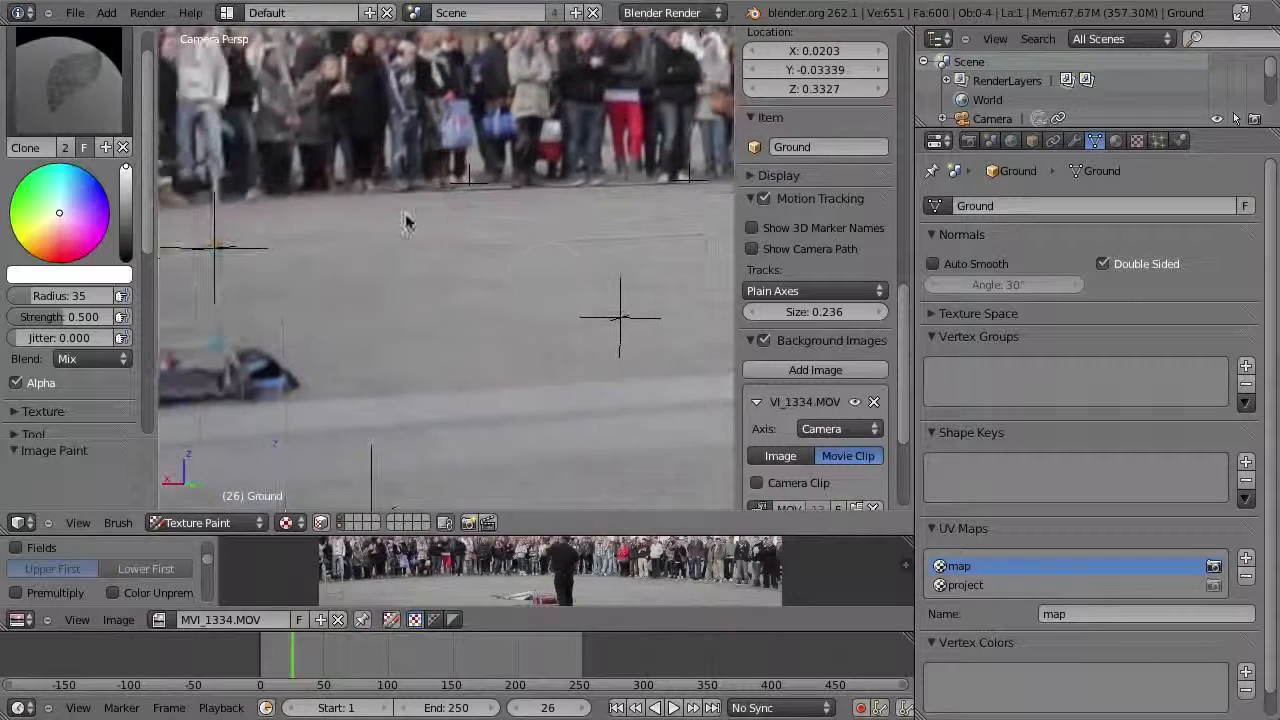
- Blend the footage from frames 35 and 164 onto the Ground with the half-strength Clone brush
mouse_move(303, 668)
mouse_down()
mouse_move(370, 658)
mouse_move(304, 655)
mouse_up()
shift+middle_drag(600, 267, 524, 307)
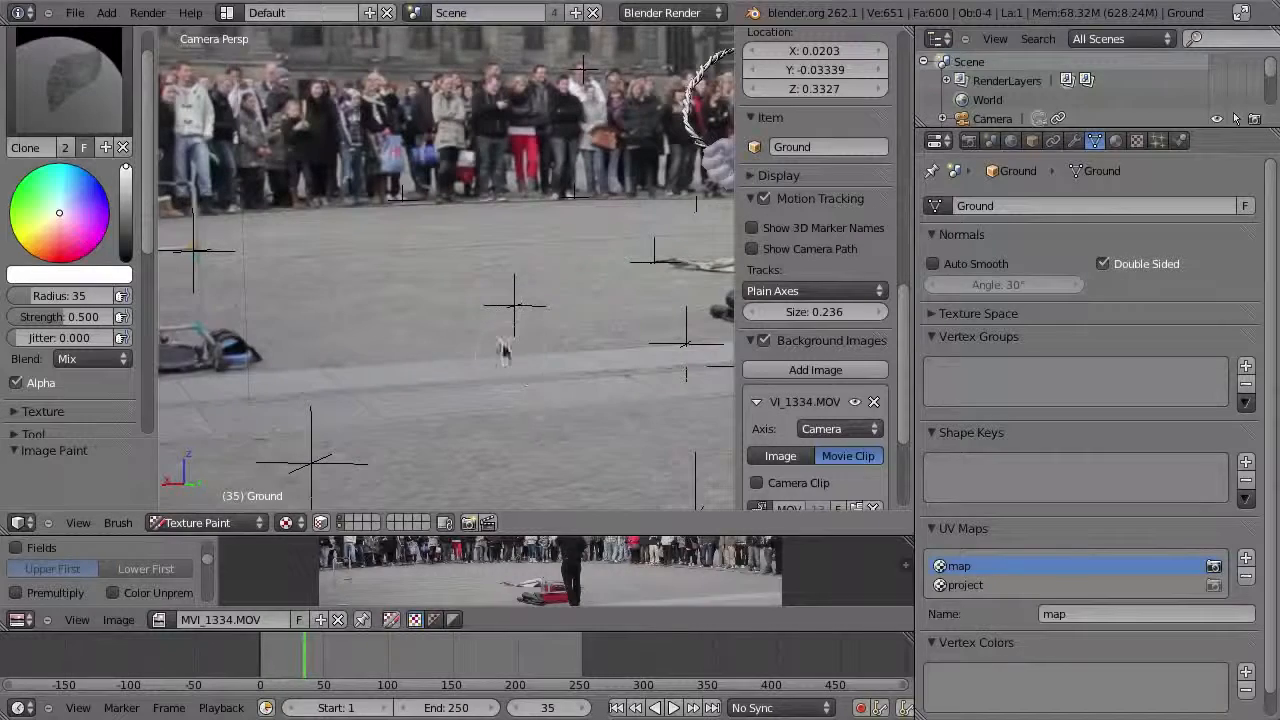
shift+middle_drag(610, 314, 548, 284)
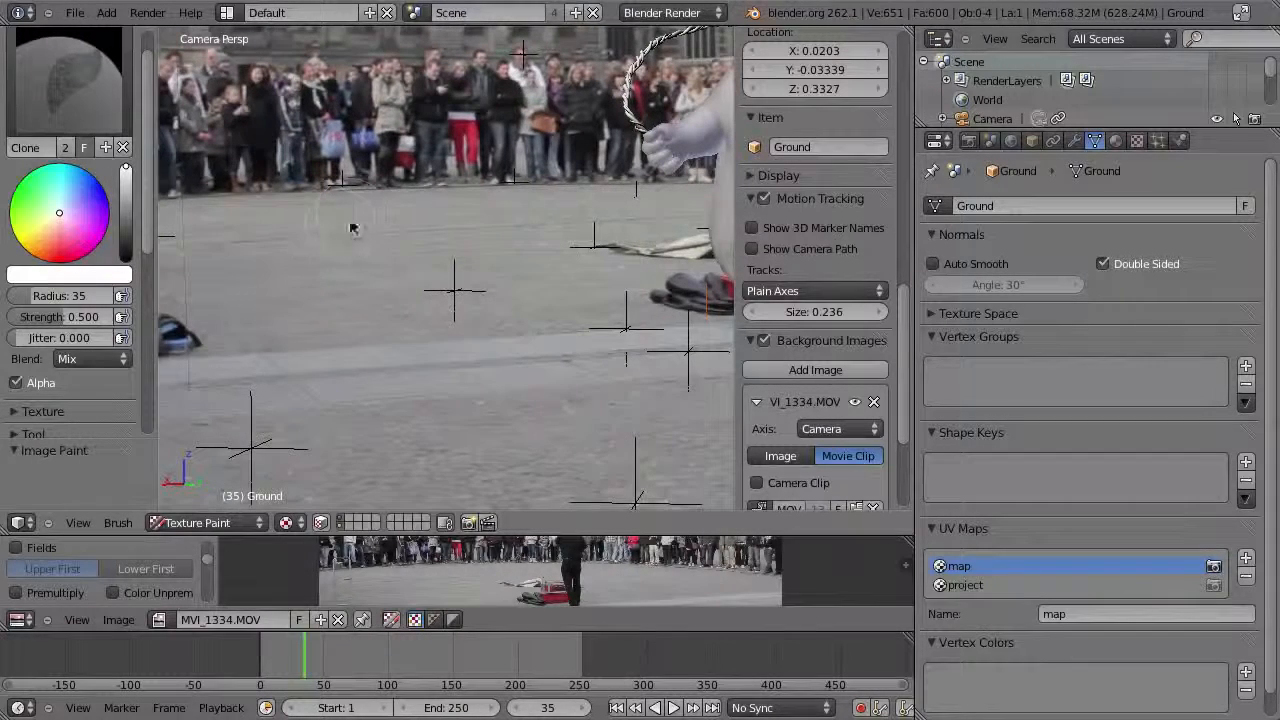
drag(320, 676, 471, 618)
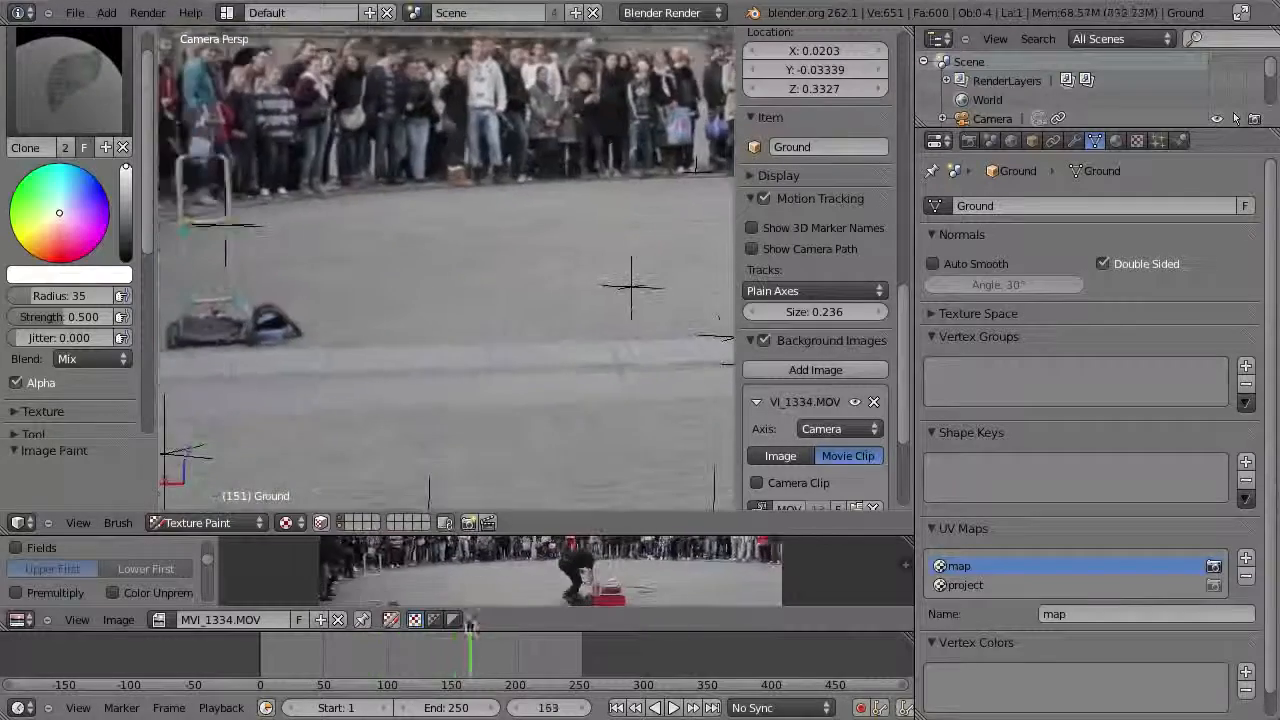
shift+middle_drag(568, 308, 277, 305)
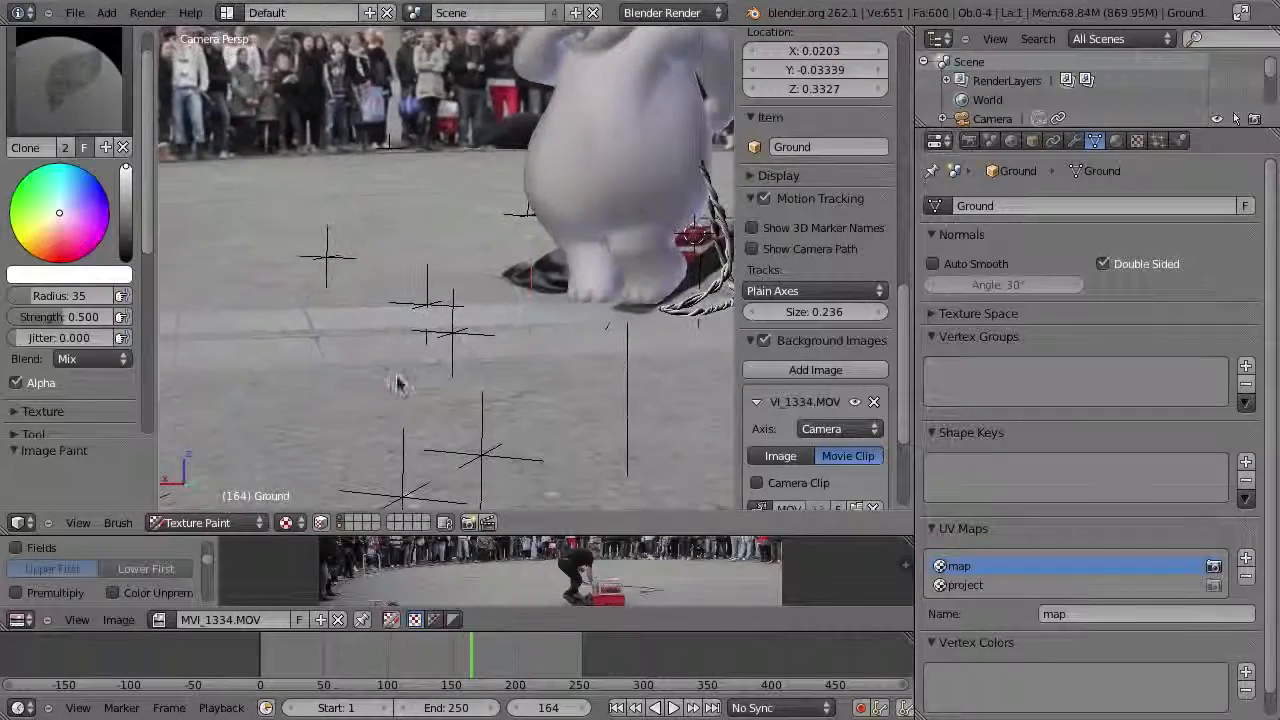
- Go to frame 192 and clone its footage onto the ground around the Rabbit and the black streak
drag(470, 656, 509, 650)
shift+middle_drag(591, 303, 574, 258)
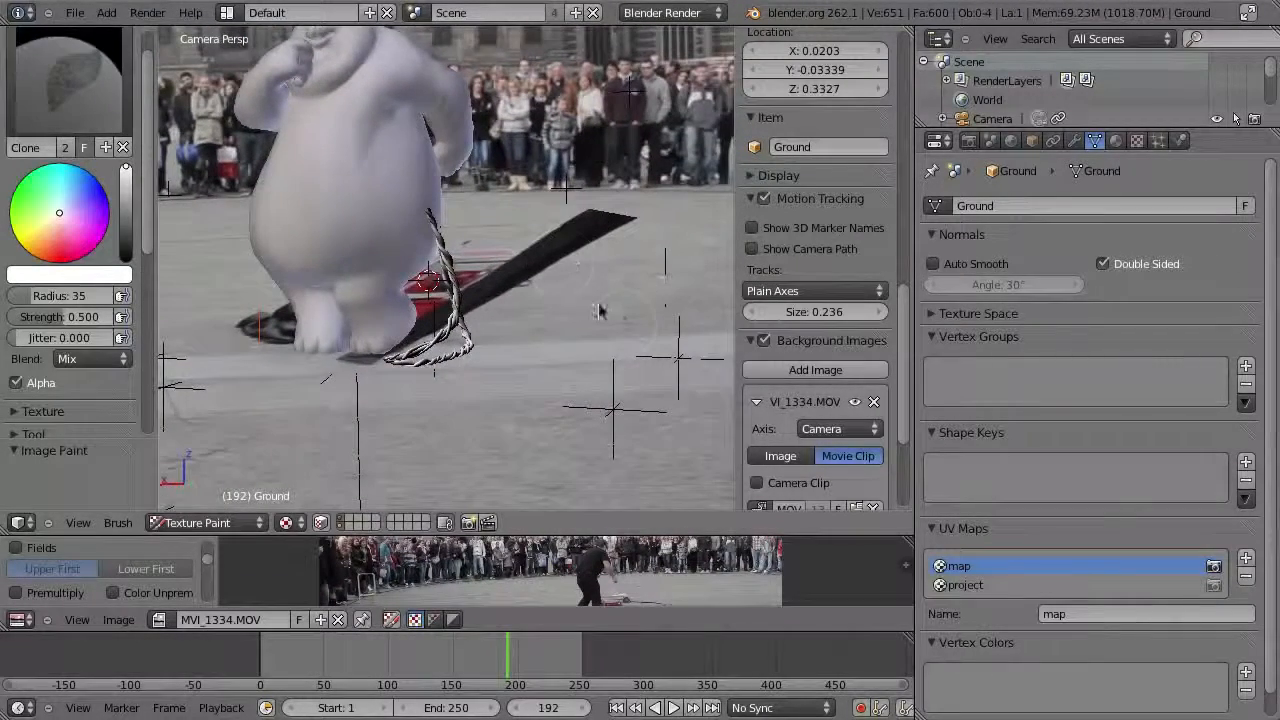
shift+middle_drag(598, 311, 603, 282)
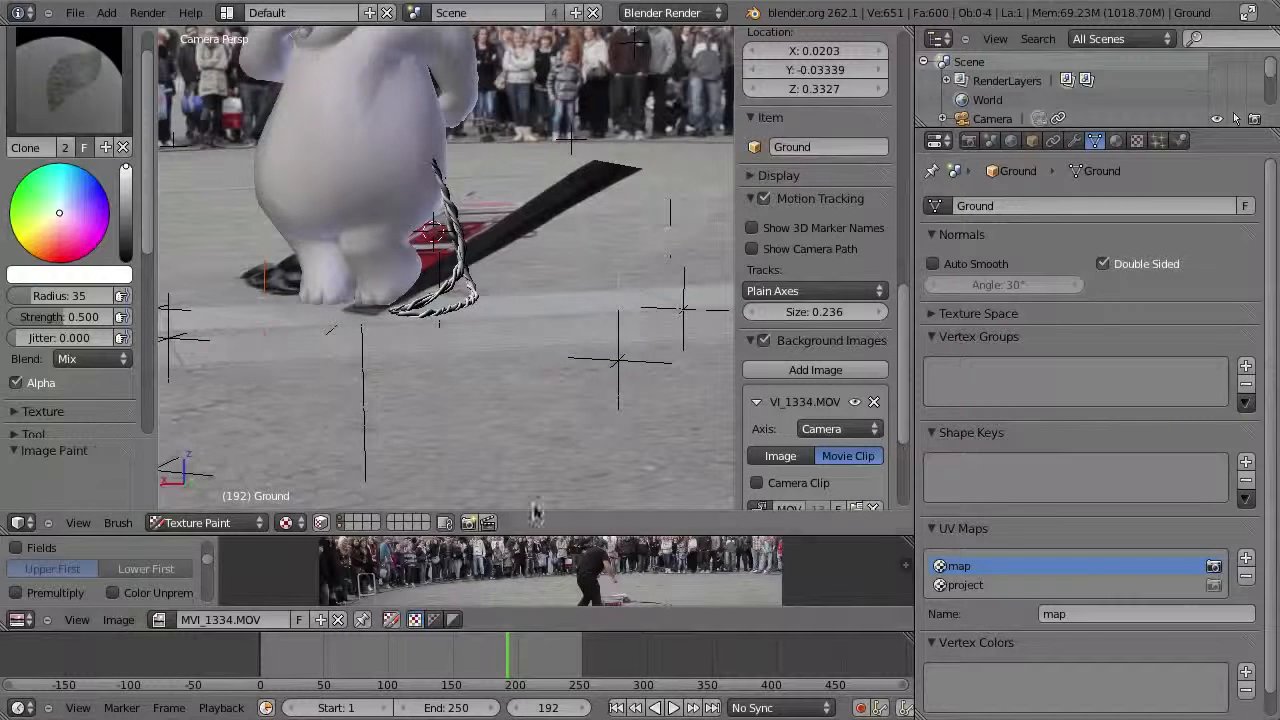
shift+middle_drag(566, 324, 540, 484)
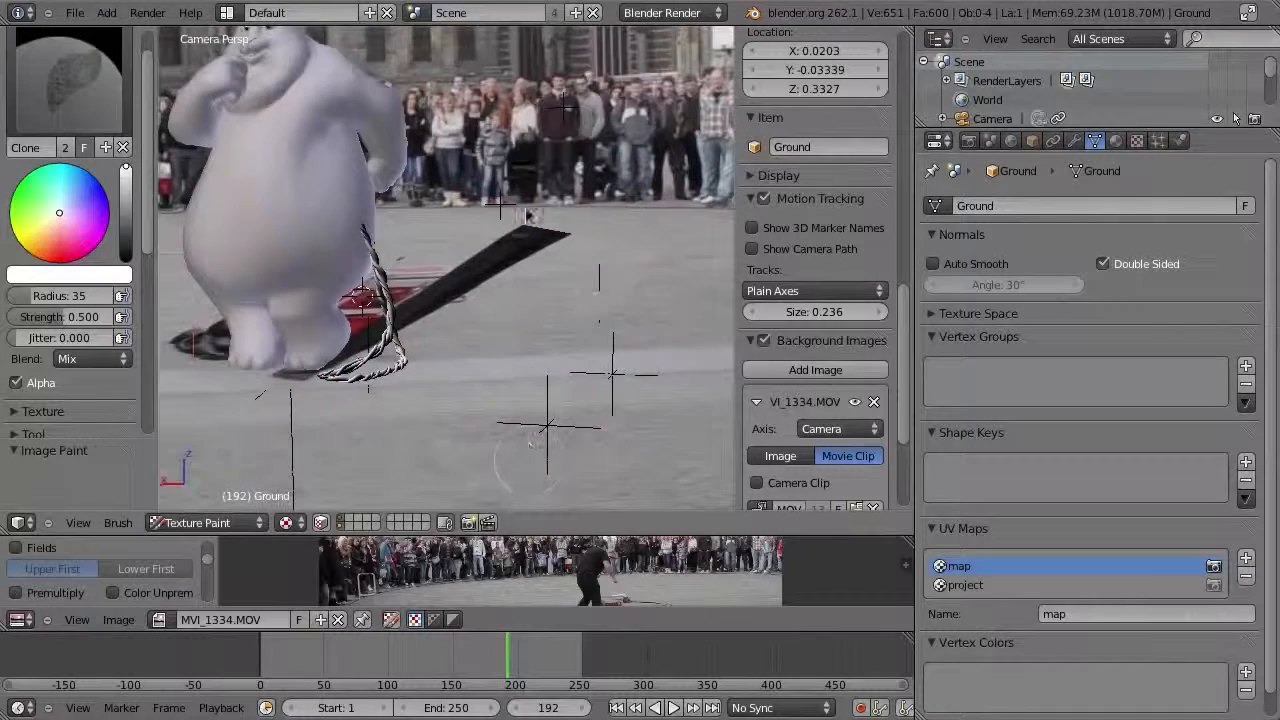
shift+middle_drag(525, 379, 624, 362)
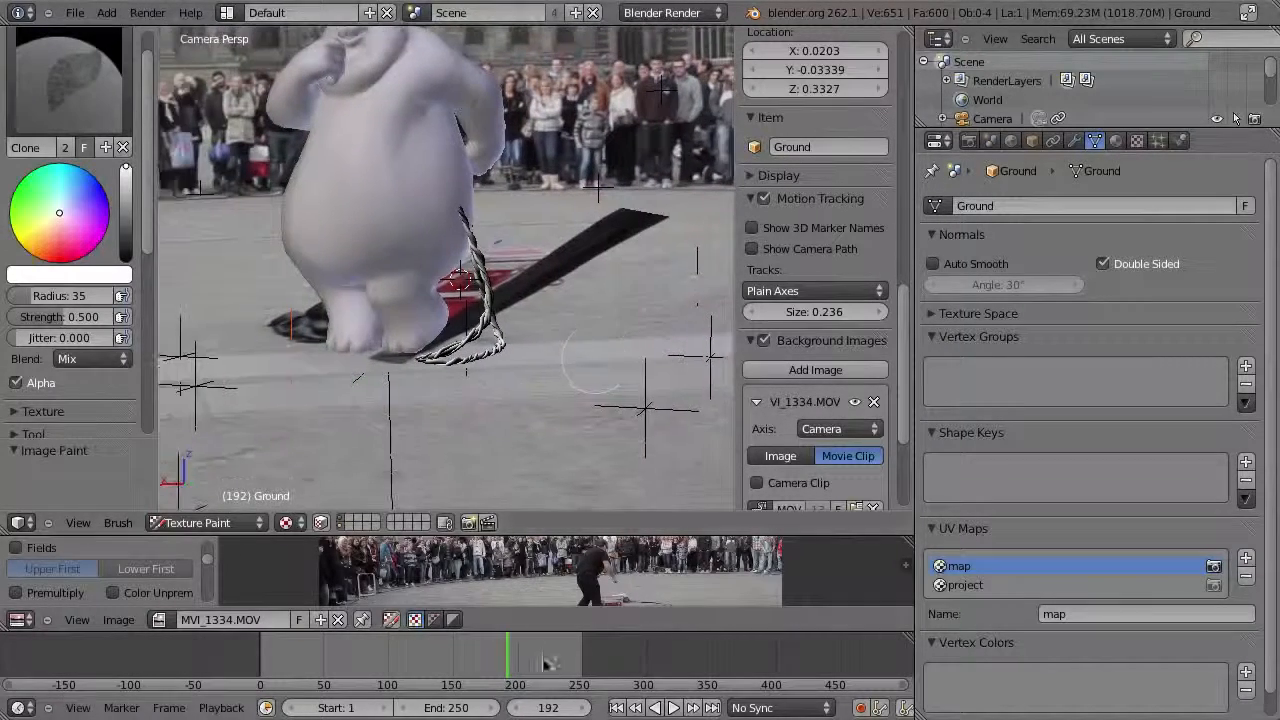
- Go to frame 203 and paint its footage over the far end of the black streak beside the Rabbit
drag(509, 665, 521, 662)
mouse_move(608, 589)
middle_down()
mouse_move(581, 563)
mouse_move(592, 596)
middle_up()
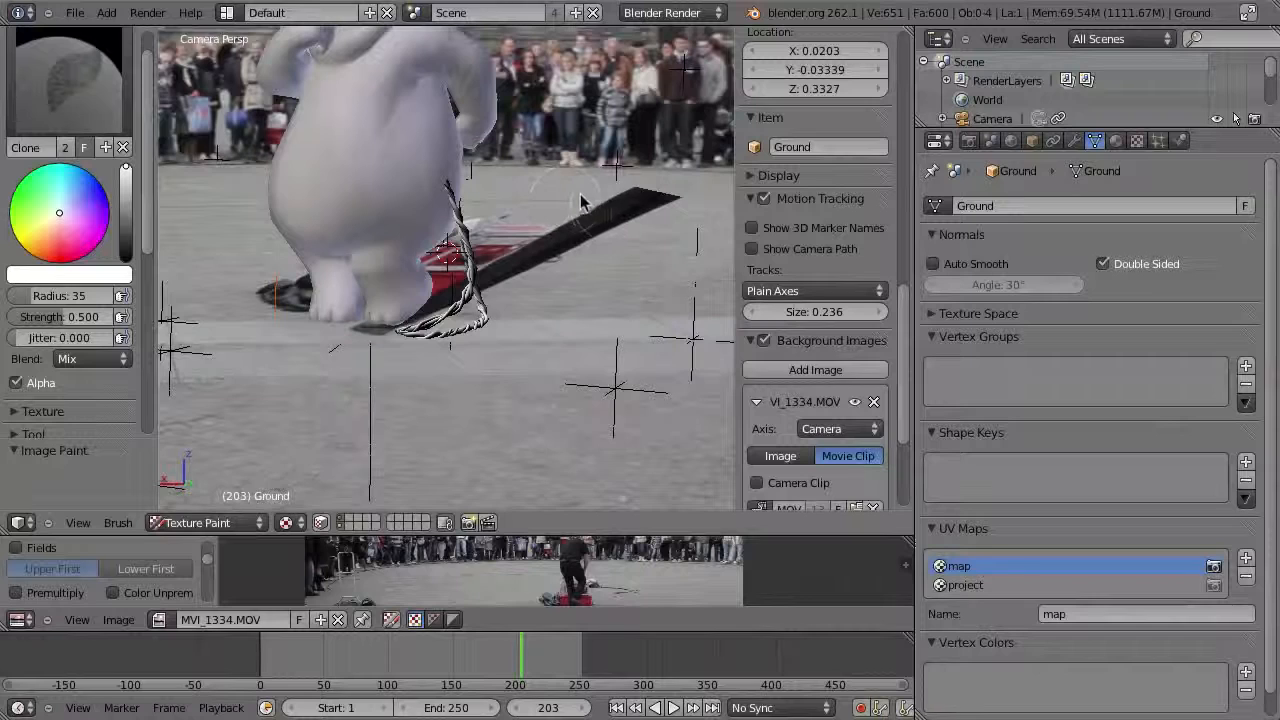
shift+middle_drag(615, 272, 549, 278)
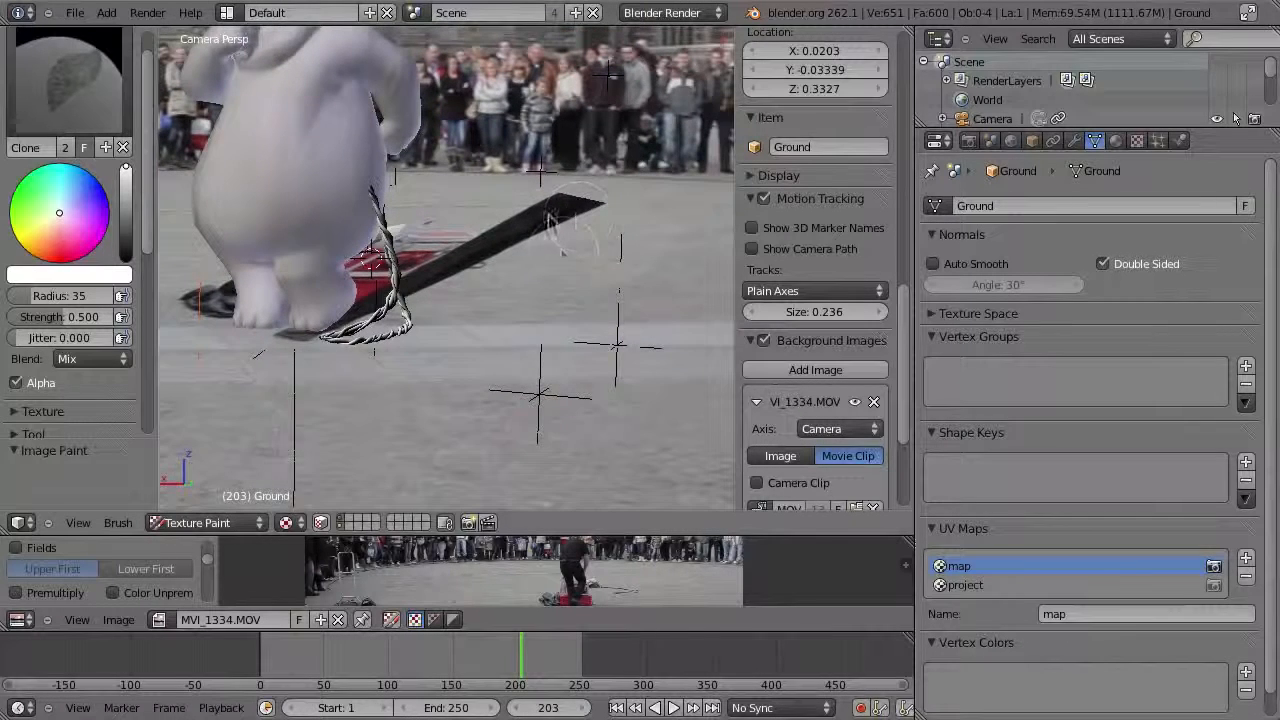
shift+middle_drag(575, 225, 545, 211)
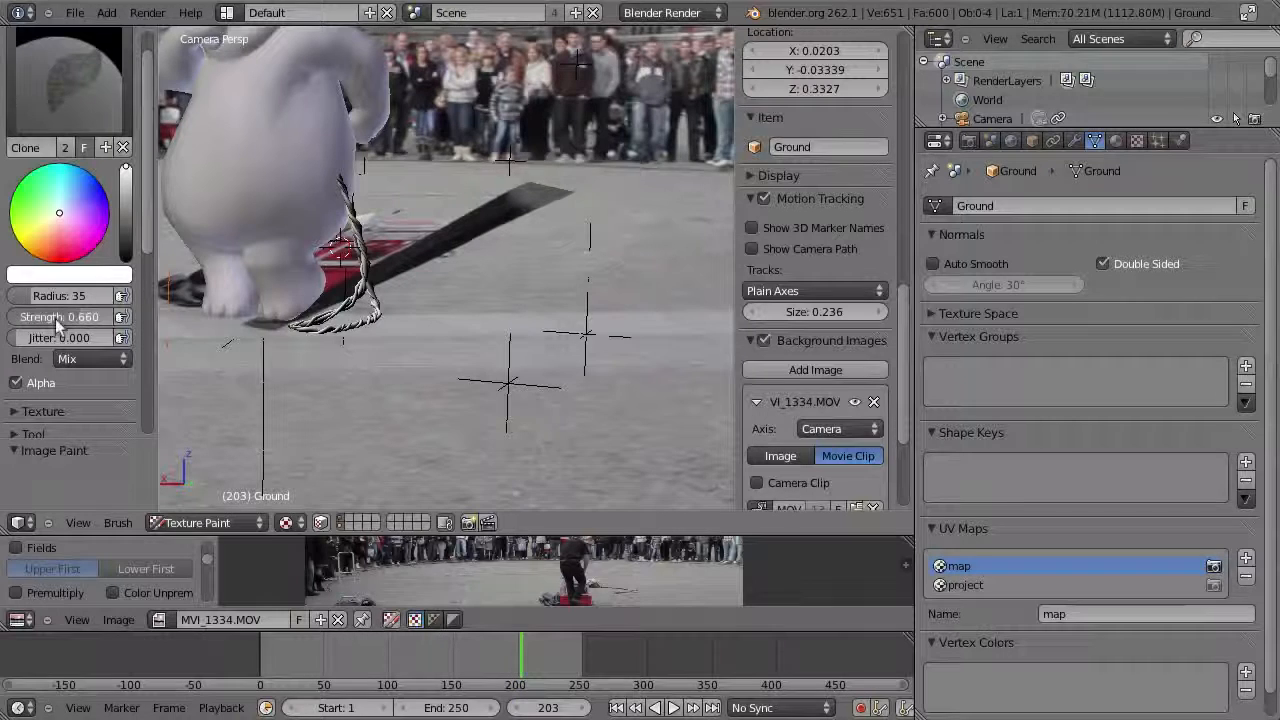
- Raise the Clone brush strength to 1.000 and paint out the black streak beside the Rabbit's rope
drag(87, 319, 145, 322)
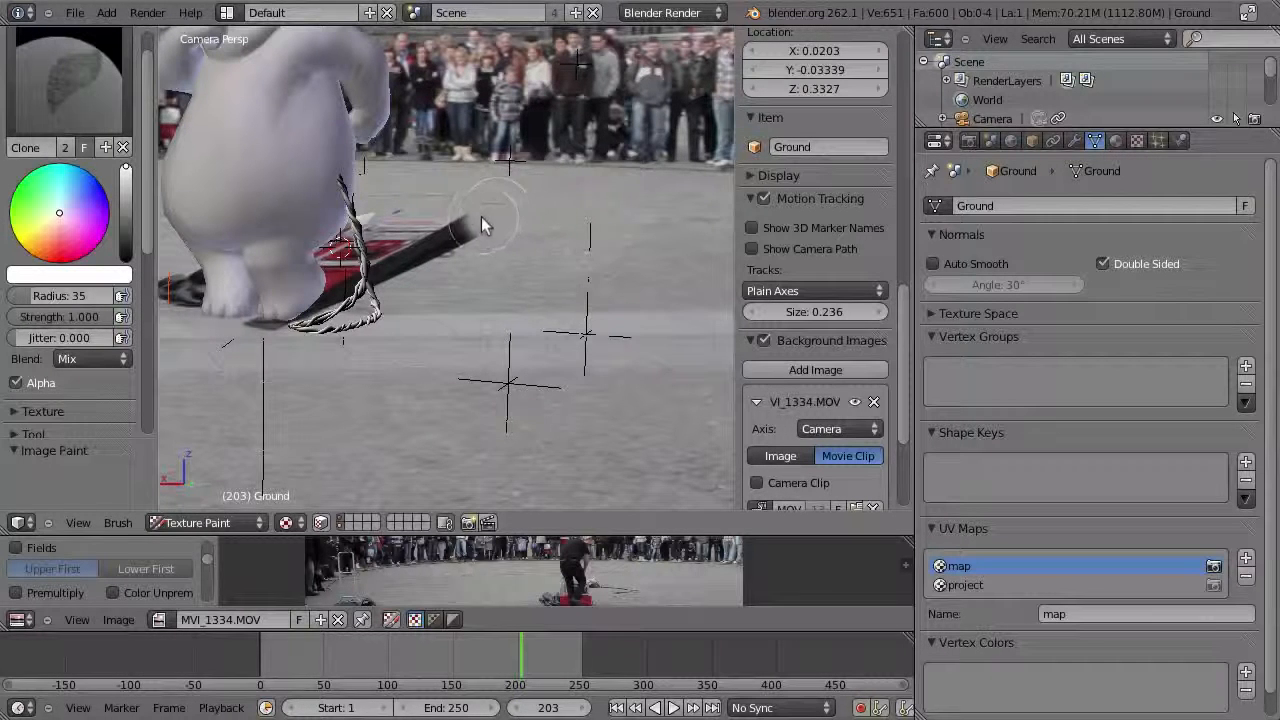
mouse_move(470, 234)
mouse_down()
mouse_move(454, 216)
mouse_move(436, 237)
mouse_up()
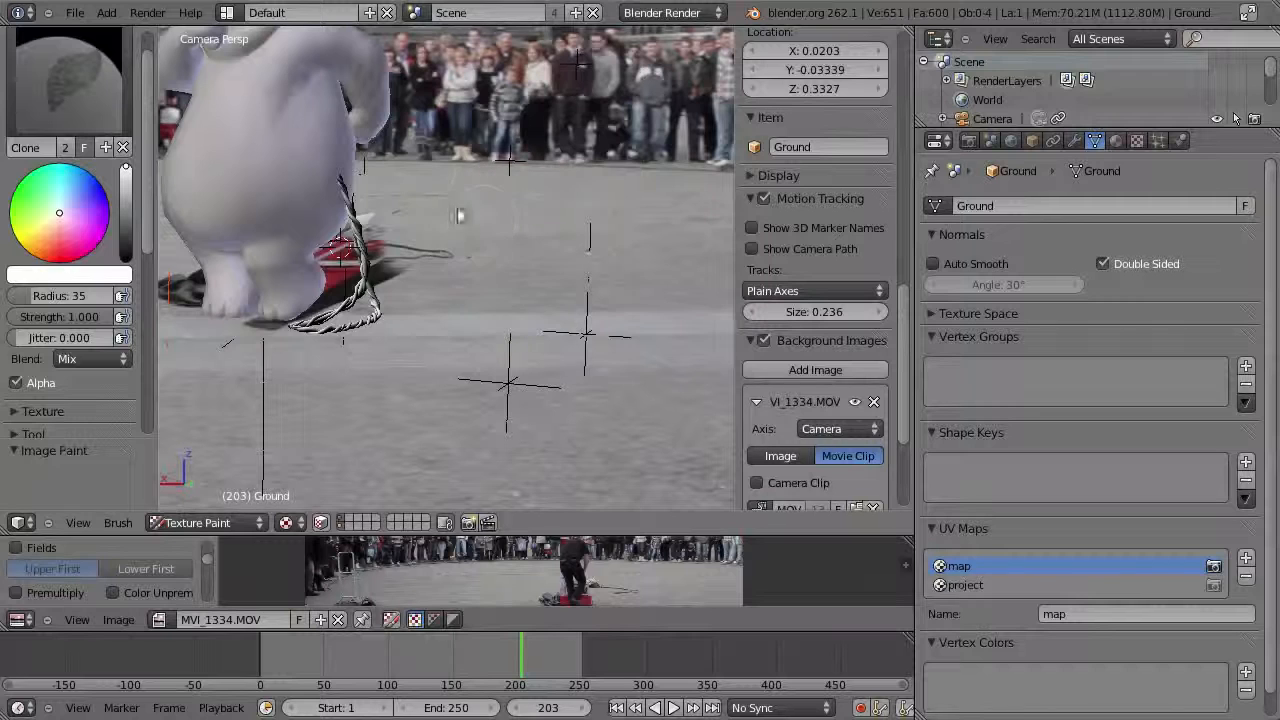
shift+middle_drag(491, 320, 643, 304)
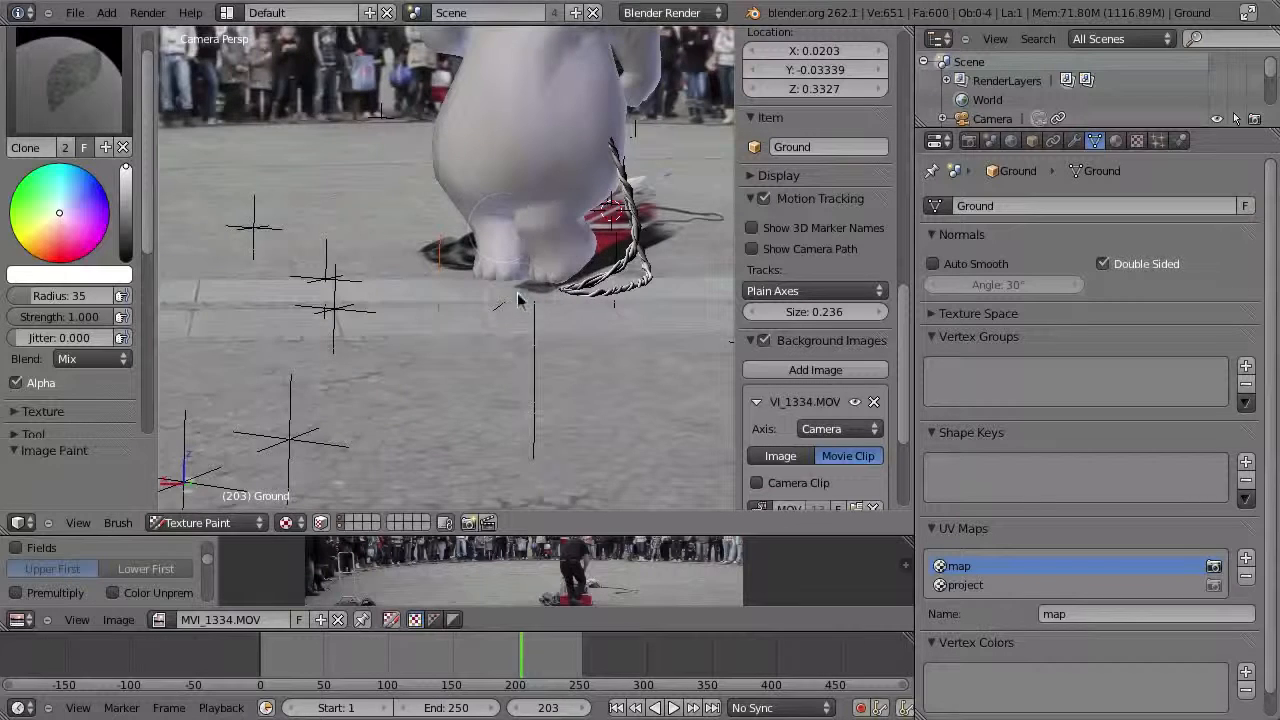
- View the Ground from above and turn off cloning from the "project" UV layer in Project Paint
middle_drag(463, 313, 534, 369)
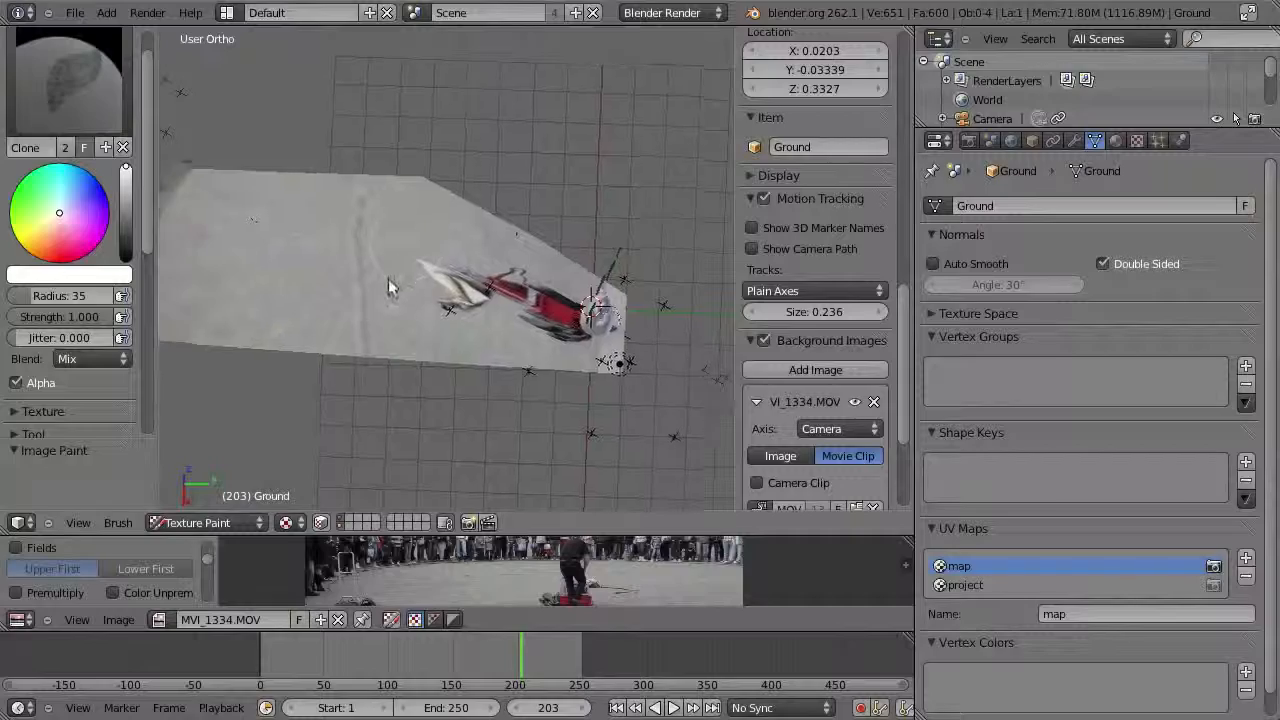
scroll(389, 277, up, 3)
shift+middle_drag(641, 376, 525, 278)
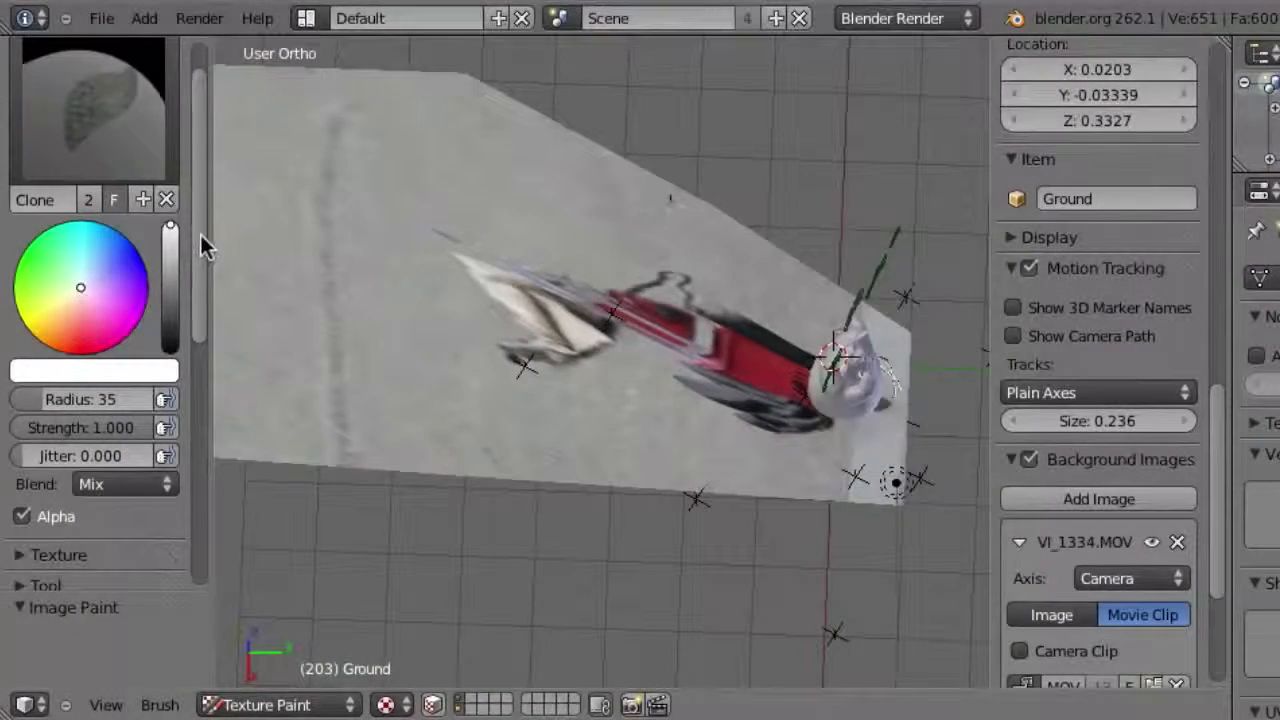
drag(200, 137, 196, 425)
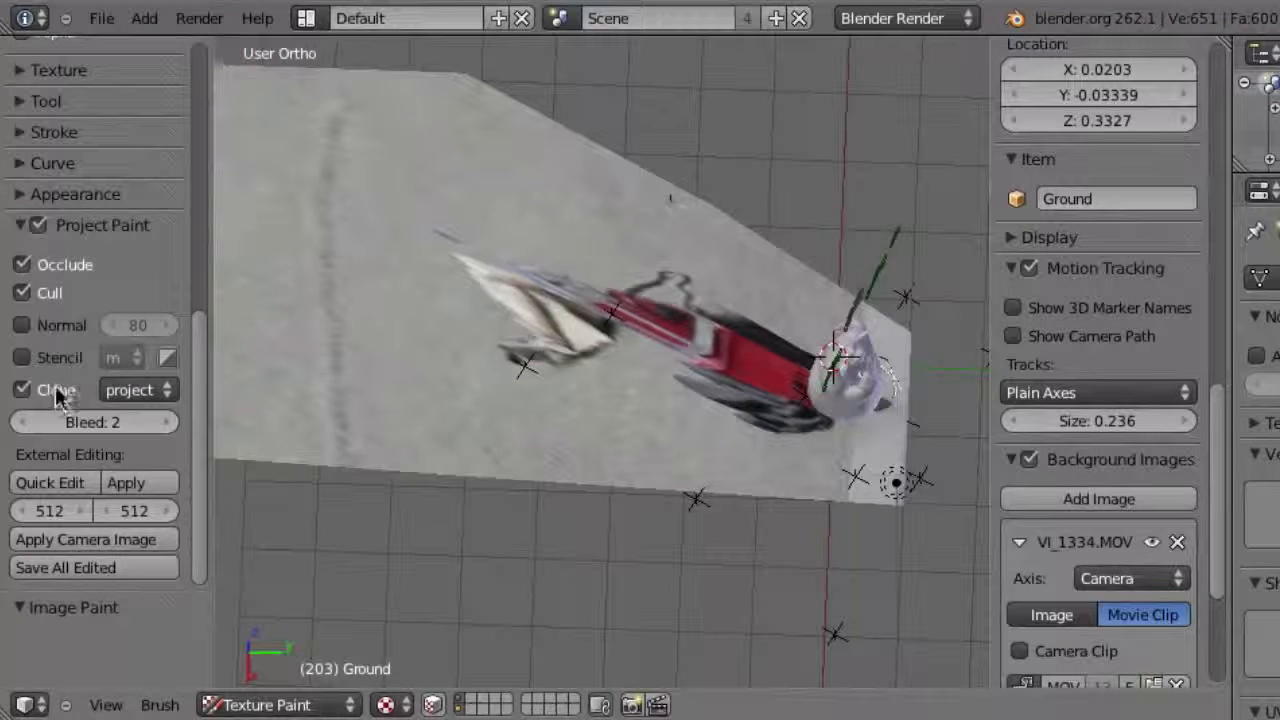
click(22, 392)
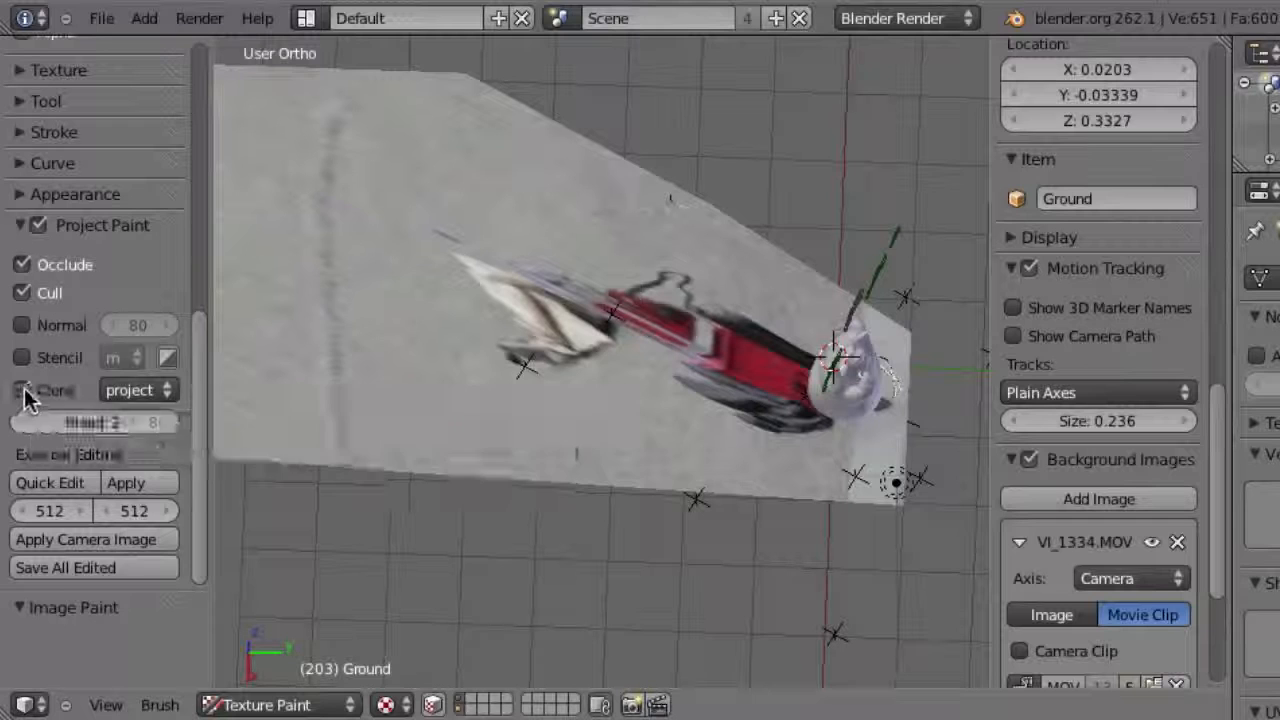
- Set the clone source on clean pavement beside the white cloth and clone it over the cloth's pointed end
shift+middle_drag(434, 305, 524, 337)
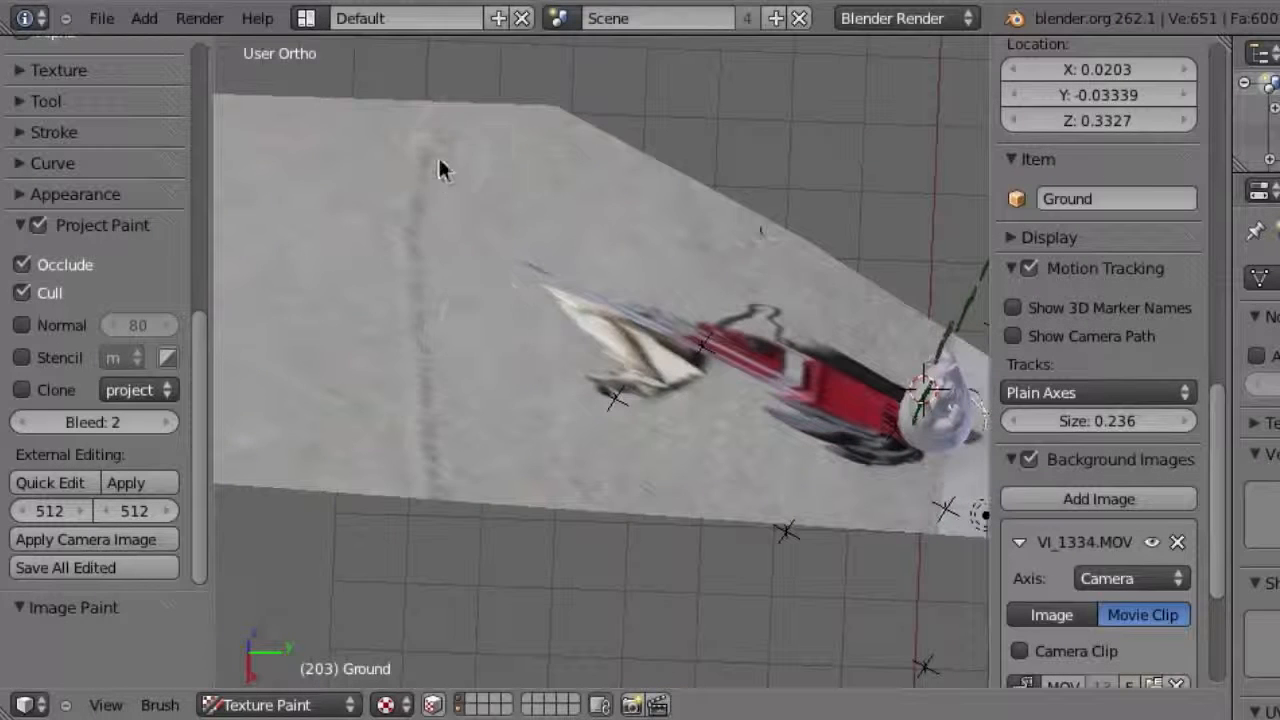
ctrl+click(484, 198)
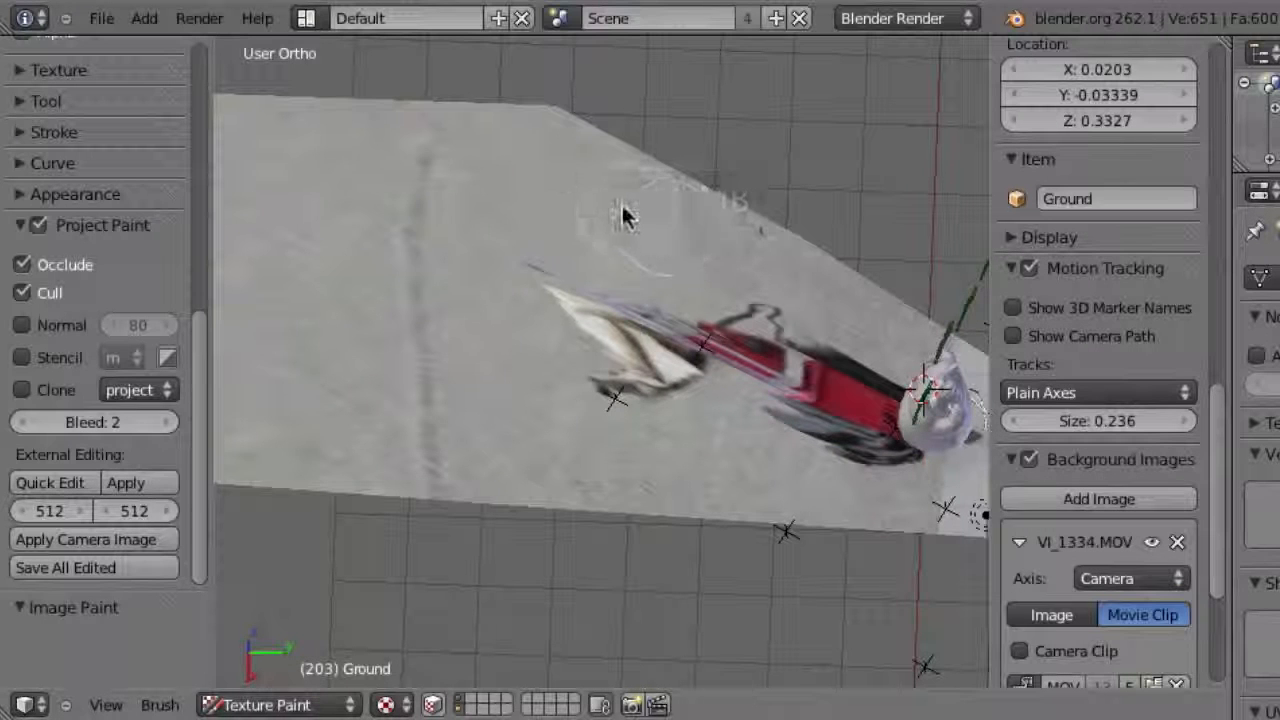
ctrl+click(606, 205)
scroll(600, 400, up, 4)
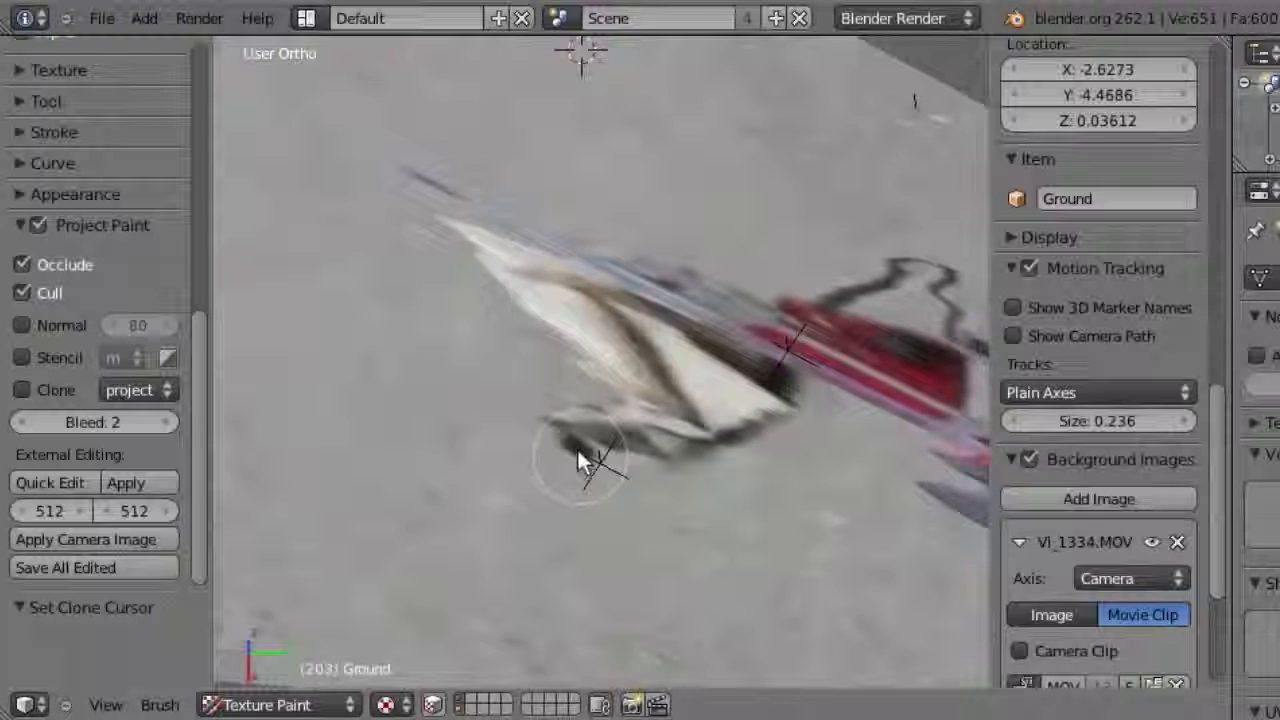
scroll(560, 380, down, 1)
drag(464, 231, 474, 256)
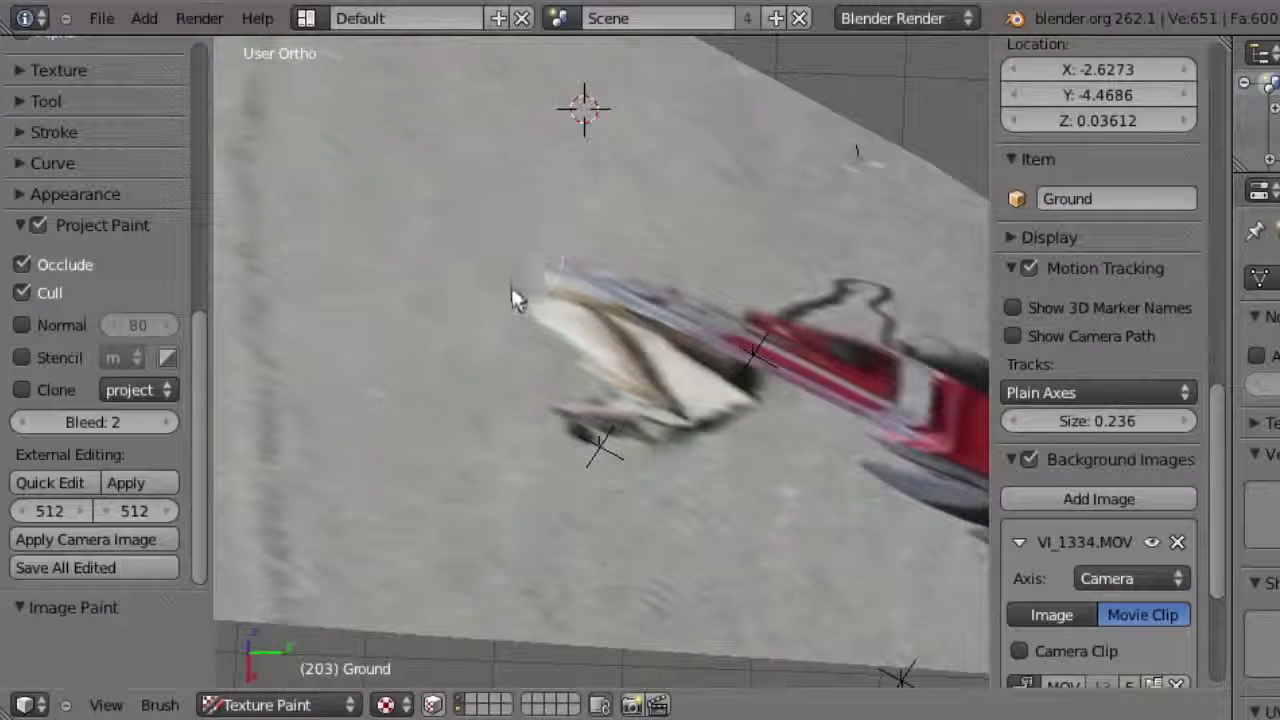
drag(580, 310, 590, 337)
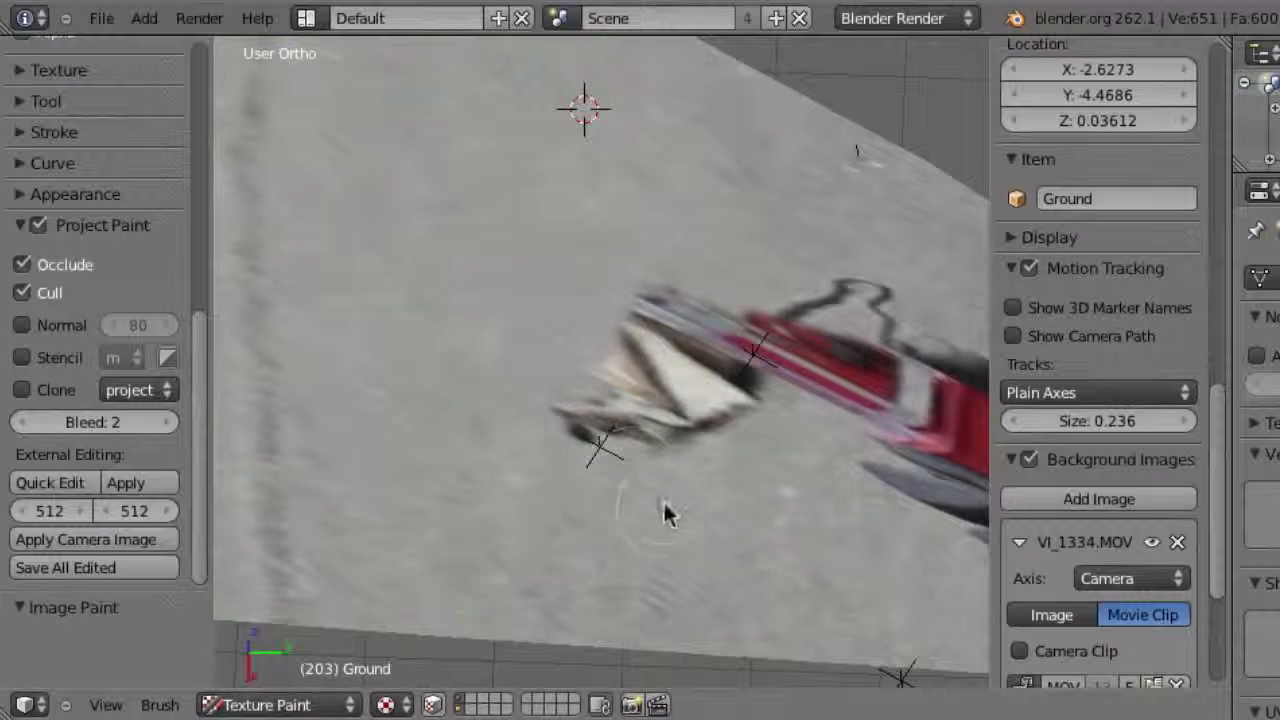
- Sample clean pavement on the opposite side of the white cloth and clone it over the cloth's remaining part
ctrl+click(673, 557)
mouse_move(690, 556)
middle_down()
mouse_move(678, 574)
mouse_move(690, 481)
mouse_move(684, 396)
mouse_move(658, 358)
mouse_move(686, 430)
mouse_move(676, 438)
mouse_move(666, 174)
mouse_move(669, 531)
mouse_move(706, 560)
mouse_move(290, 512)
middle_up()
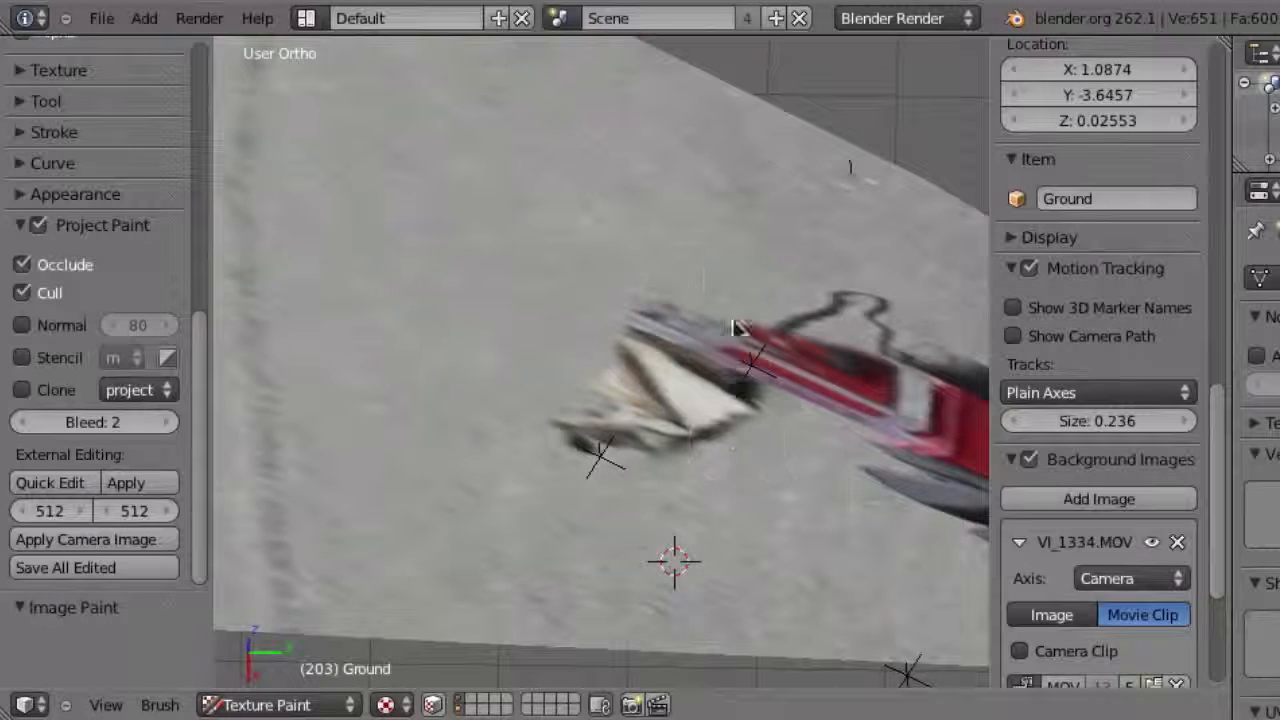
shift+middle_drag(580, 502, 575, 486)
middle_drag(774, 536, 729, 477)
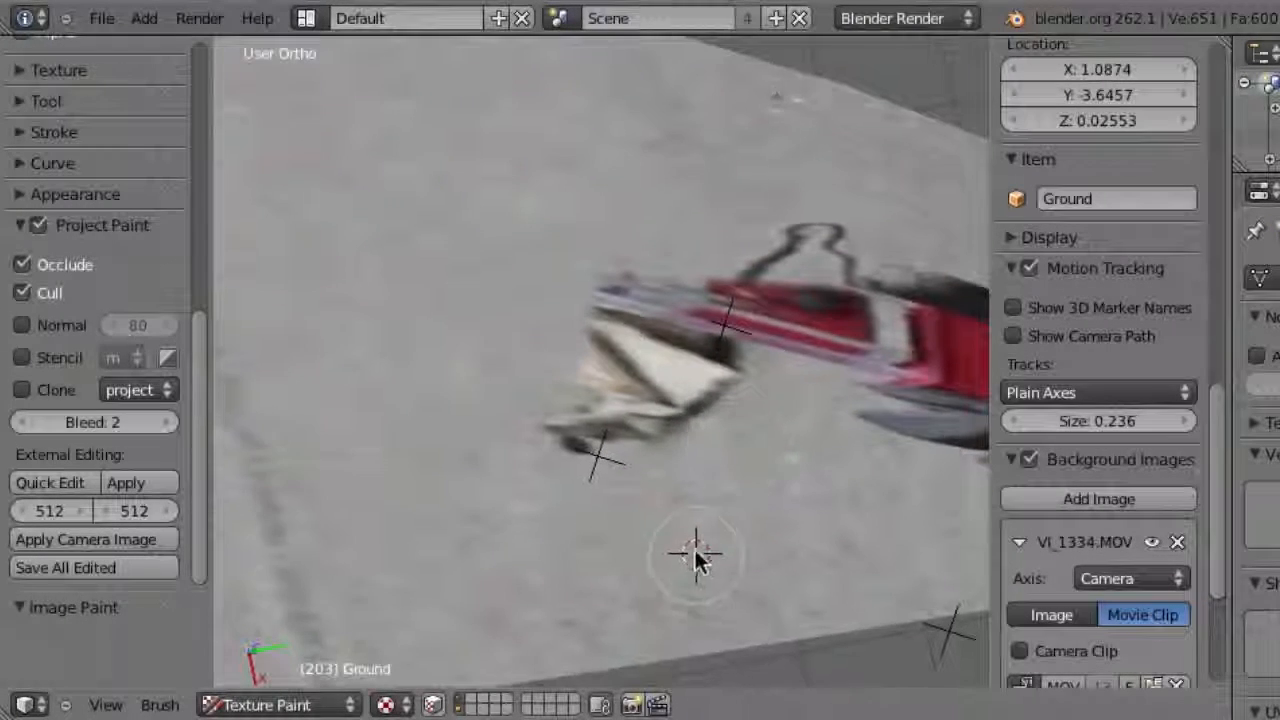
middle_drag(718, 530, 674, 331)
mouse_move(622, 384)
mouse_down()
mouse_move(523, 310)
mouse_move(537, 237)
mouse_move(595, 215)
mouse_up()
- Take fresh clone sources from nearby bare ground and paint over the area where the cloth meets the red object
ctrl+click(819, 440)
mouse_move(806, 323)
mouse_down()
mouse_move(766, 286)
mouse_move(686, 320)
mouse_move(590, 296)
mouse_move(636, 286)
mouse_move(614, 175)
mouse_move(552, 166)
mouse_up()
shift+middle_drag(671, 387, 757, 469)
ctrl+click(514, 321)
drag(640, 254, 512, 450)
- Sample the pavement next to the red object and clone it over the dark wire loop along its edge
shift+middle_drag(621, 406, 612, 340)
shift+middle_drag(758, 323, 577, 417)
shift+middle_drag(682, 367, 467, 403)
ctrl+middle_drag(467, 403, 467, 339)
ctrl+click(669, 240)
mouse_move(668, 302)
mouse_down()
mouse_move(677, 349)
mouse_move(530, 185)
mouse_up()
- Reset the clone source twice on bare pavement and clean up the remaining dark marks beside the red object
ctrl+click(570, 140)
mouse_move(571, 234)
mouse_down()
mouse_move(604, 270)
mouse_move(526, 250)
mouse_move(577, 300)
mouse_up()
shift+middle_drag(660, 551, 597, 375)
shift+middle_drag(694, 127, 683, 189)
ctrl+click(729, 161)
drag(675, 241, 682, 244)
- Sample bare pavement beside the red object twice and clone it over the object's upper edge and narrow section
shift+middle_drag(684, 242, 662, 195)
ctrl+click(745, 117)
drag(614, 189, 590, 160)
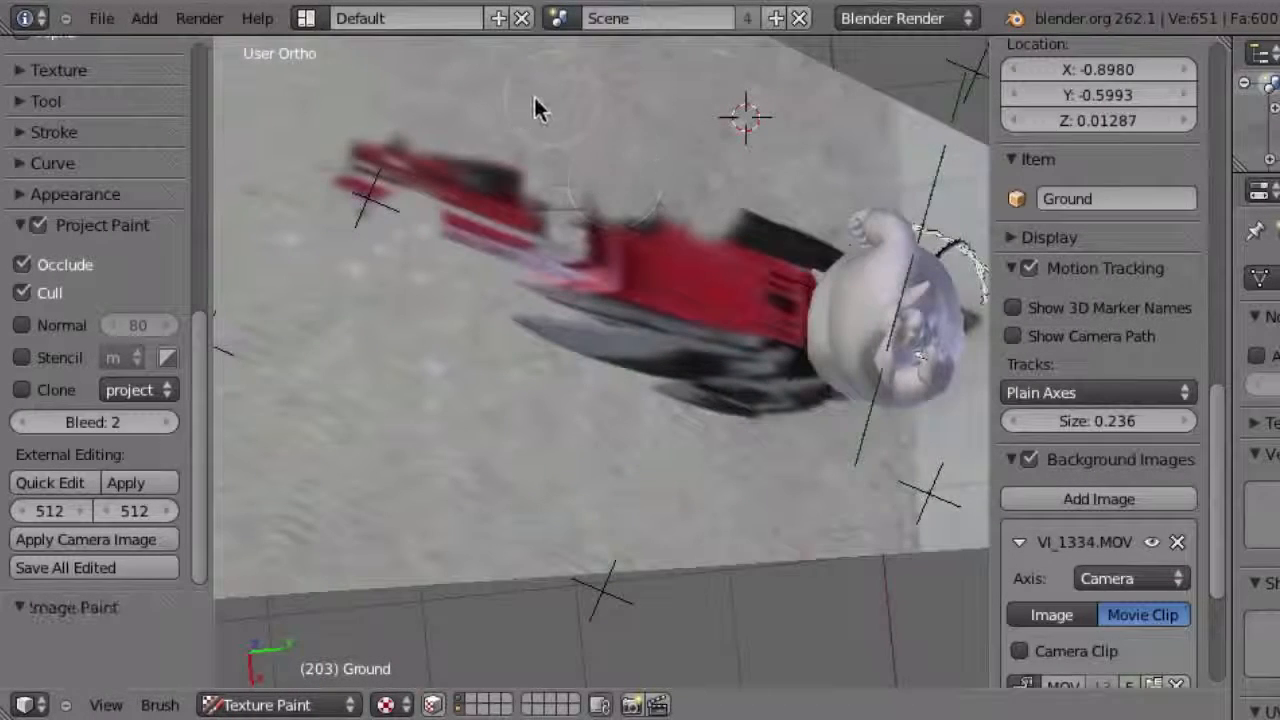
shift+middle_drag(537, 109, 614, 194)
ctrl+click(595, 110)
drag(574, 191, 516, 262)
- Sample clean ground on both sides of the red object's narrow end and clone it over that end
mouse_move(564, 234)
shift+middle_down()
mouse_move(644, 323)
mouse_move(681, 315)
shift+middle_up()
ctrl+click(584, 174)
mouse_move(580, 259)
mouse_down()
mouse_move(557, 335)
mouse_move(588, 335)
mouse_up()
shift+middle_drag(645, 266, 667, 190)
ctrl+click(641, 447)
mouse_move(652, 326)
mouse_down()
mouse_move(563, 289)
mouse_move(629, 192)
mouse_up()
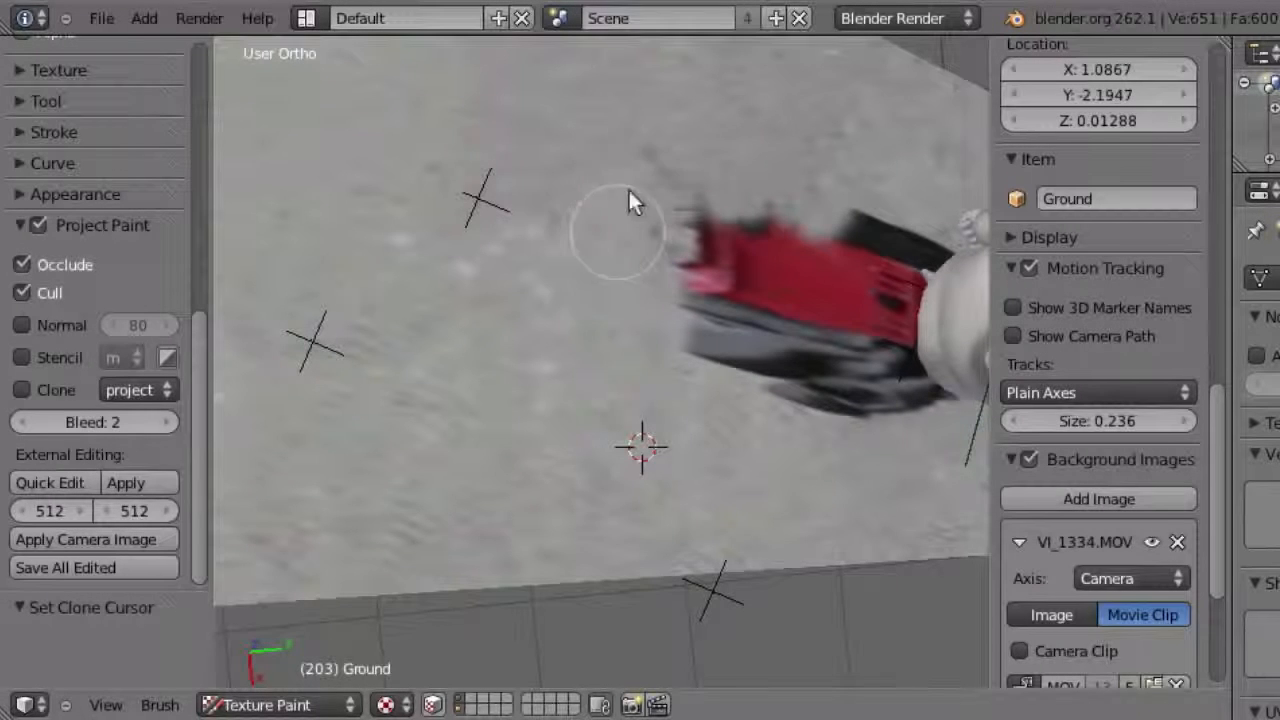
- Take clone sources from bare ground below and above the remaining red block and paint over its exposed end
ctrl+click(762, 482)
drag(730, 352, 672, 185)
shift+middle_drag(541, 100, 479, 204)
ctrl+click(509, 206)
mouse_move(603, 300)
mouse_down()
mouse_move(617, 285)
mouse_move(656, 295)
mouse_move(690, 323)
mouse_up()
- Sample the pavement beneath the dark underside of the red object and clone it over the dark area's lower edge
mouse_move(783, 425)
shift+middle_down()
mouse_move(762, 425)
mouse_move(608, 254)
mouse_move(681, 270)
mouse_move(725, 367)
shift+middle_up()
scroll(725, 367, up, 5)
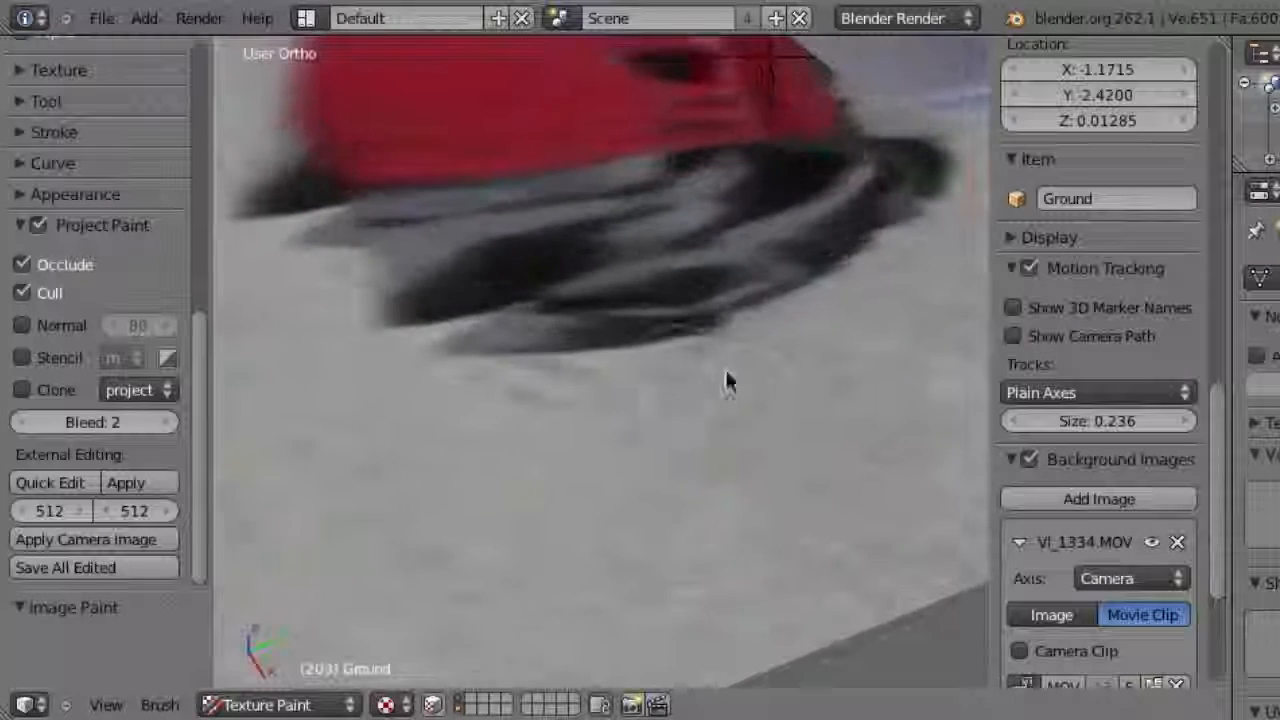
ctrl+click(759, 409)
mouse_move(655, 326)
mouse_down()
mouse_move(564, 287)
mouse_move(734, 329)
mouse_move(689, 306)
mouse_move(480, 337)
mouse_move(570, 292)
mouse_up()
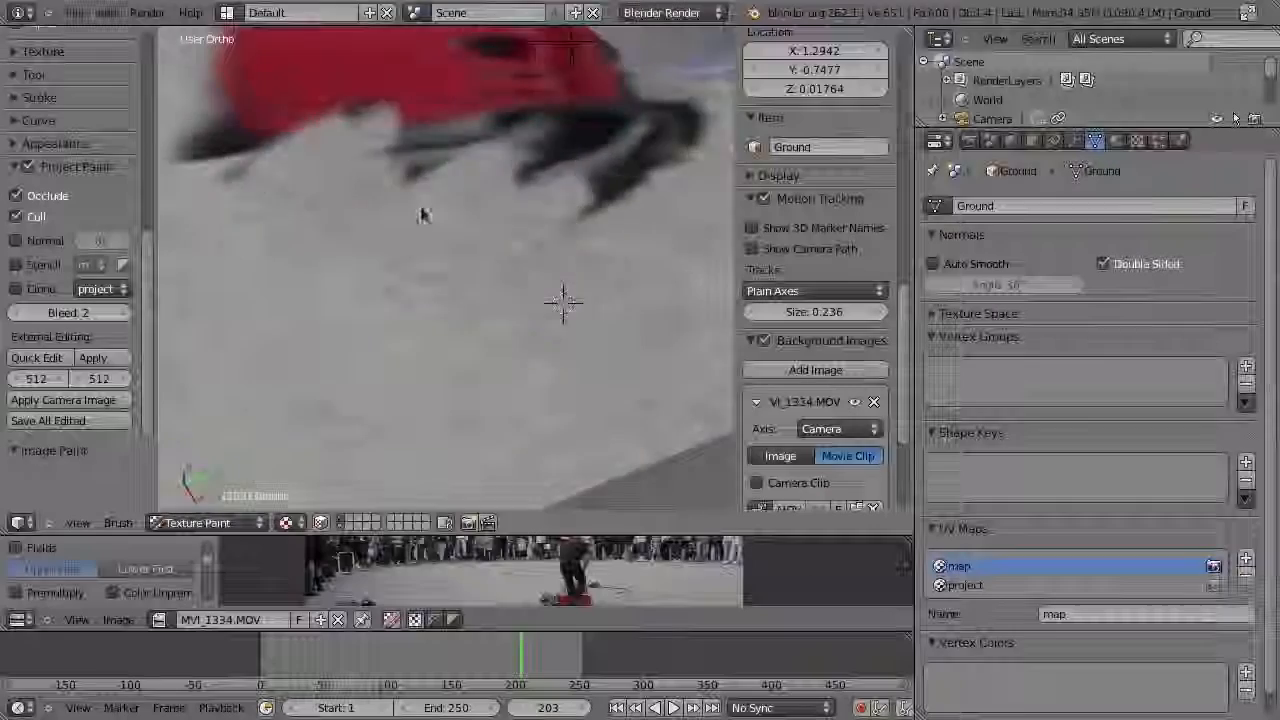
- Resample bare ground around the remaining body of the red object and clone it over the leftover red and dark parts
shift+middle_drag(424, 215, 455, 369)
scroll(469, 211, down, 6)
ctrl+click(429, 126)
drag(430, 220, 460, 245)
mouse_move(460, 245)
middle_down()
mouse_move(415, 210)
mouse_move(430, 260)
middle_up()
ctrl+click(234, 97)
ctrl+click(450, 310)
drag(424, 225, 462, 232)
- Set fresh clone sources on clean pavement up close and paint over the remnants of the prop
ctrl+click(514, 284)
scroll(531, 277, up, 3)
mouse_move(531, 277)
middle_down()
mouse_move(463, 294)
mouse_move(440, 350)
mouse_move(555, 330)
mouse_move(643, 354)
mouse_move(520, 229)
middle_up()
ctrl+click(437, 377)
scroll(555, 330, up, 2)
scroll(520, 229, up, 3)
ctrl+click(583, 143)
mouse_move(312, 372)
mouse_down()
mouse_move(352, 346)
mouse_move(283, 309)
mouse_up()
- Sample nearby clean ground and clone it over the leftover marks in two more strokes from different angles
shift+middle_drag(283, 309, 403, 212)
ctrl+click(315, 284)
drag(398, 214, 441, 262)
middle_drag(441, 262, 529, 143)
drag(440, 187, 478, 231)
ctrl+click(651, 125)
- Reset the clone source on the pavement around the rabbit while retouching the ground there
mouse_move(600, 170)
middle_down()
mouse_move(560, 125)
mouse_move(450, 240)
middle_up()
scroll(450, 240, up, 2)
ctrl+click(380, 291)
mouse_move(412, 311)
middle_down()
mouse_move(503, 217)
mouse_move(440, 120)
middle_up()
ctrl+click(440, 120)
mouse_move(363, 34)
middle_down()
mouse_move(440, 200)
mouse_move(440, 260)
middle_up()
ctrl+click(431, 240)
- Go to frame 78, sample the light pavement strip beneath the rabbit and clone it over the dark smudge at its edge
scroll(440, 260, down, 3)
drag(508, 667, 360, 667)
middle_drag(580, 325, 545, 270)
scroll(545, 270, up, 4)
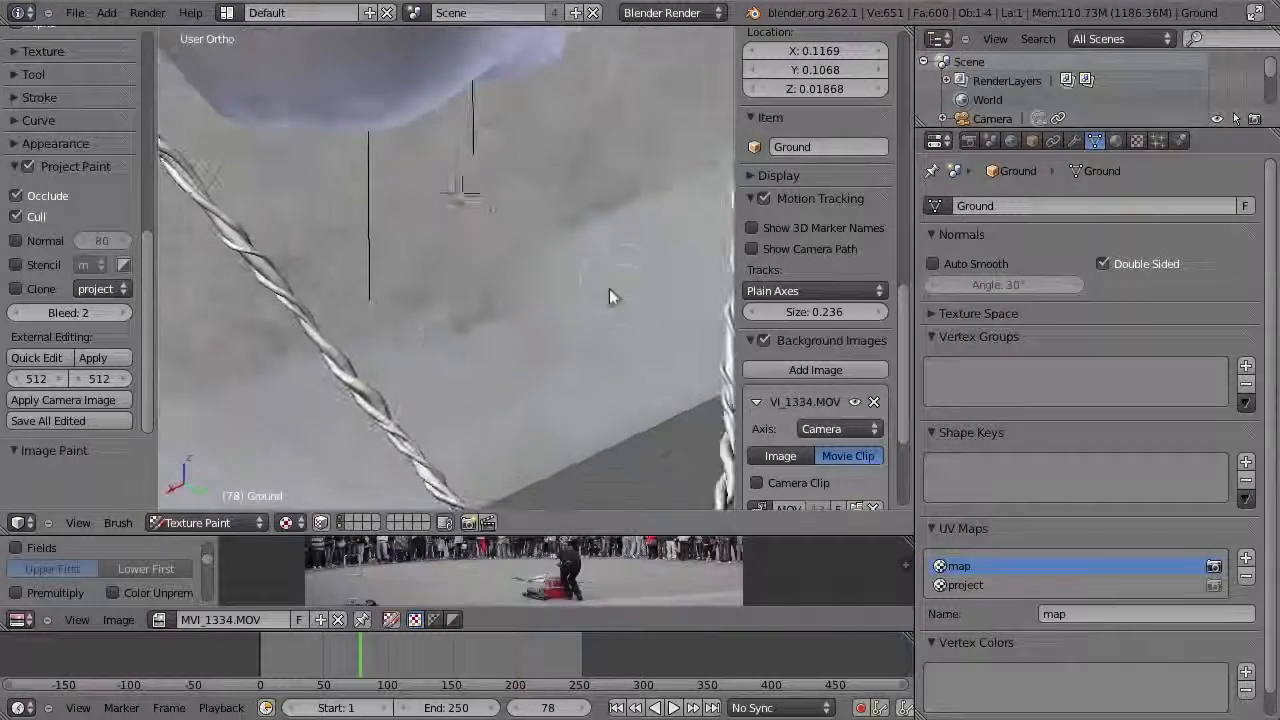
ctrl+click(631, 269)
drag(440, 335, 530, 285)
- Play the animation through the camera to check the retouched ground, and inspect the whole Ground plane from outside
middle_drag(583, 283, 500, 310)
scroll(500, 310, down, 2)
key(KP_0)
key(alt+a)
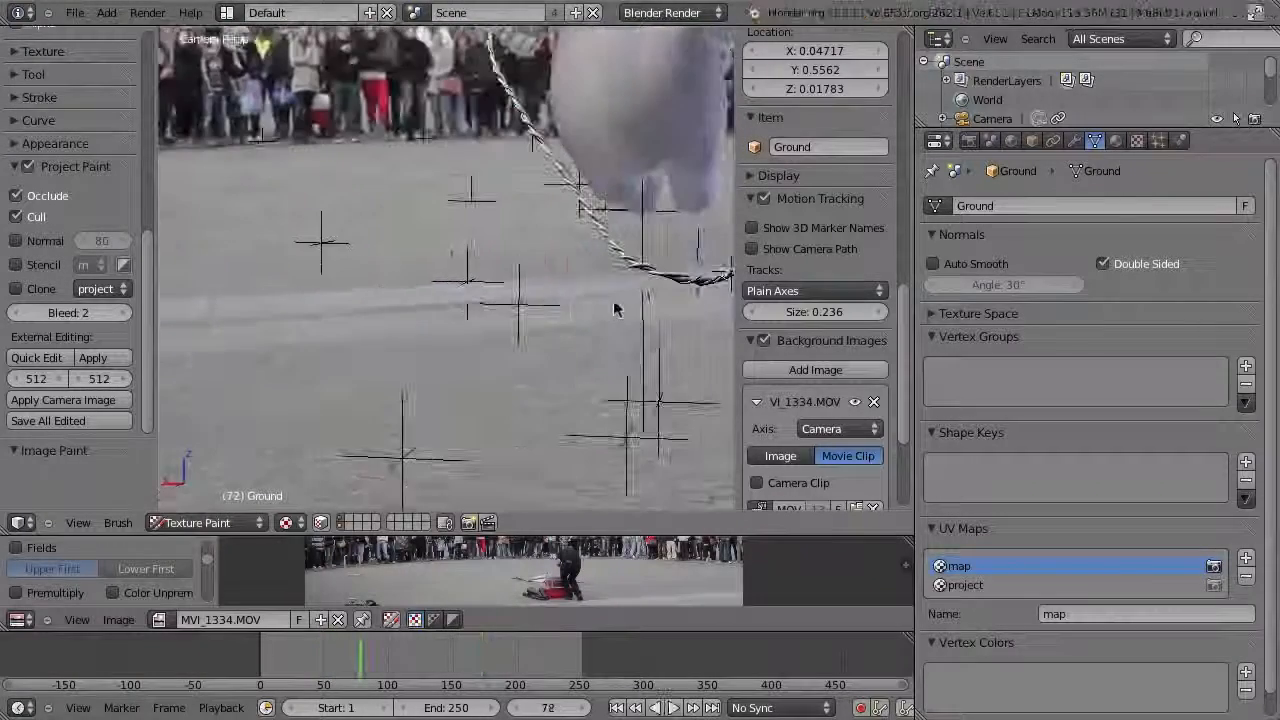
key(alt+a)
middle_drag(517, 264, 540, 340)
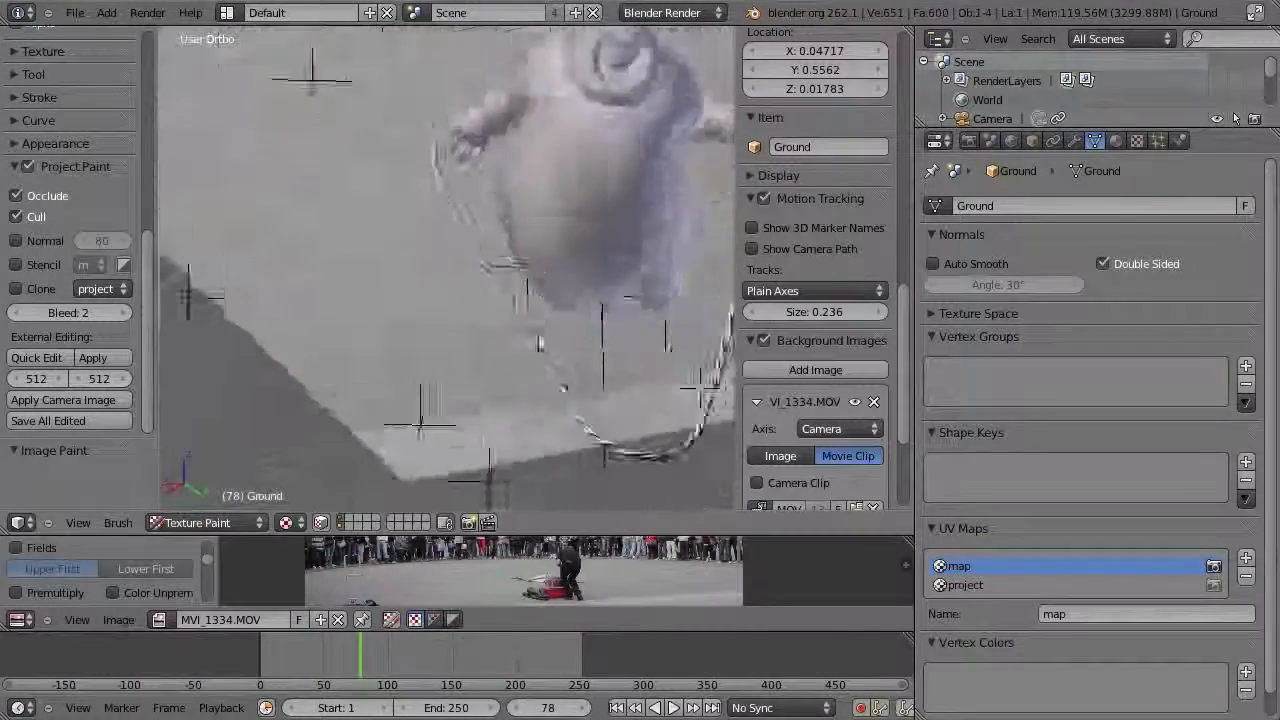
scroll(540, 340, down, 5)
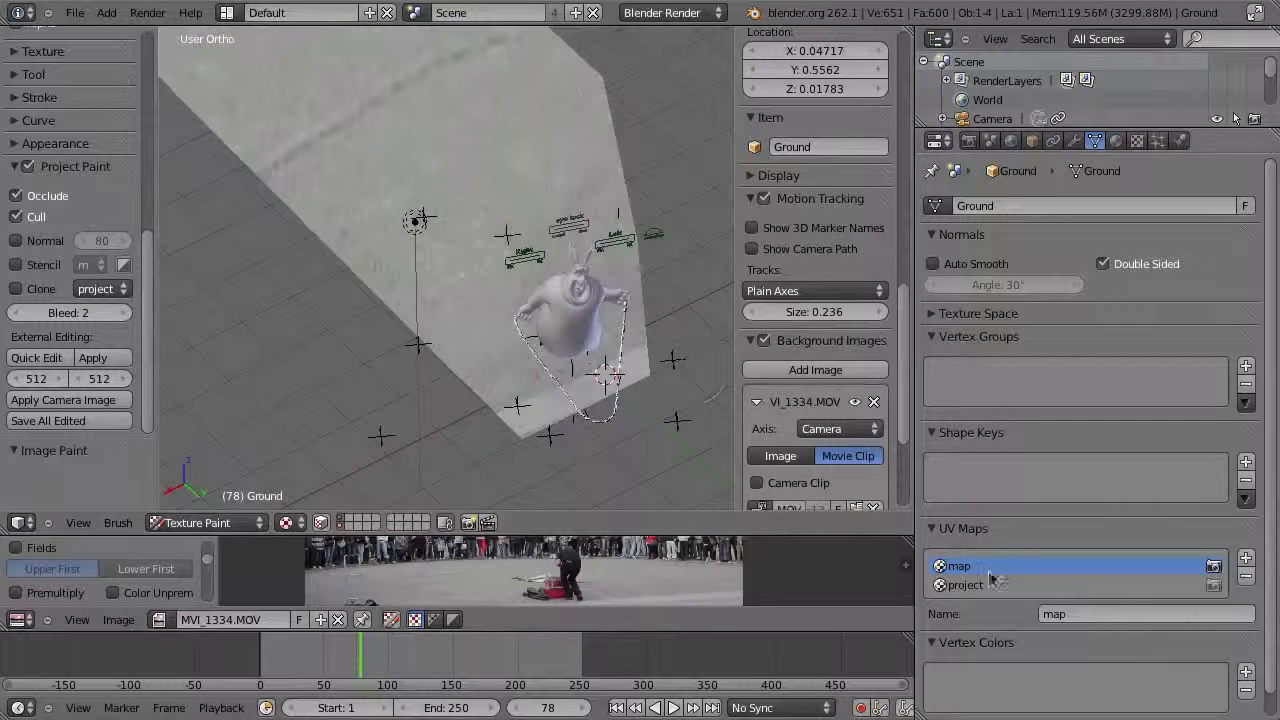
- Show the Ground's UV layout over the "map" image in a maximized image editor and start saving the image as a file
key(Tab)
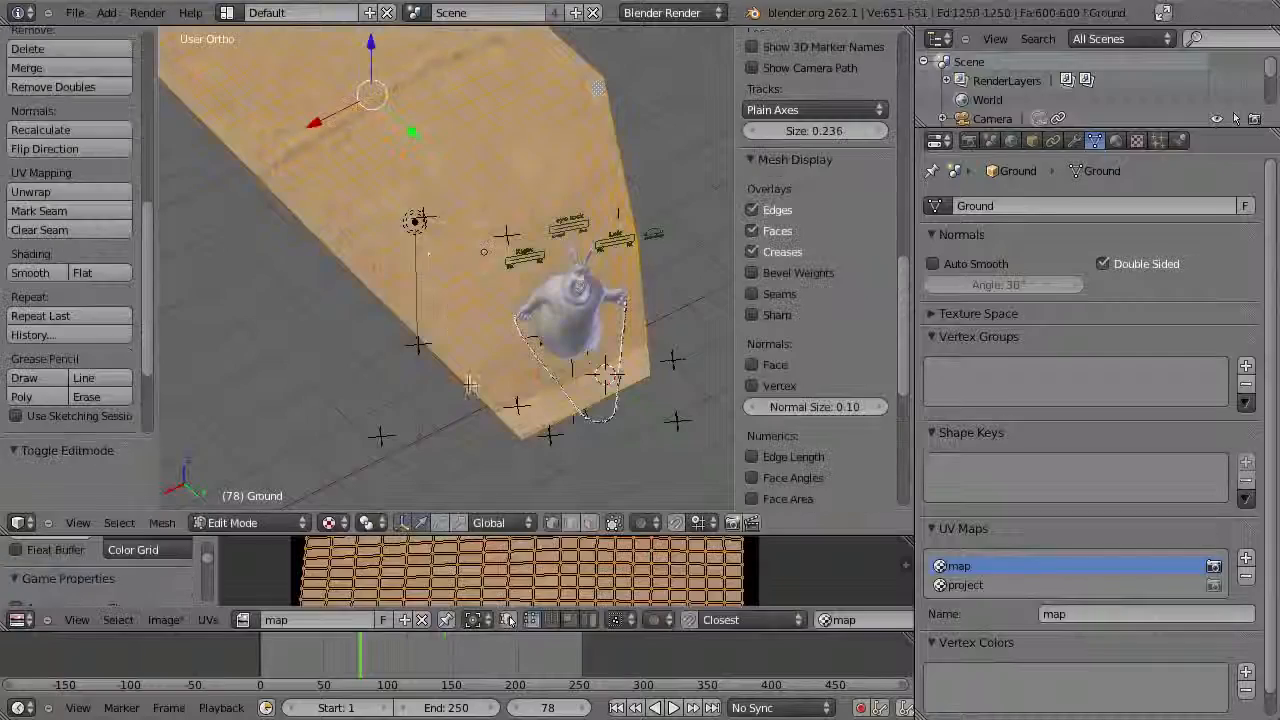
key(ctrl+Up)
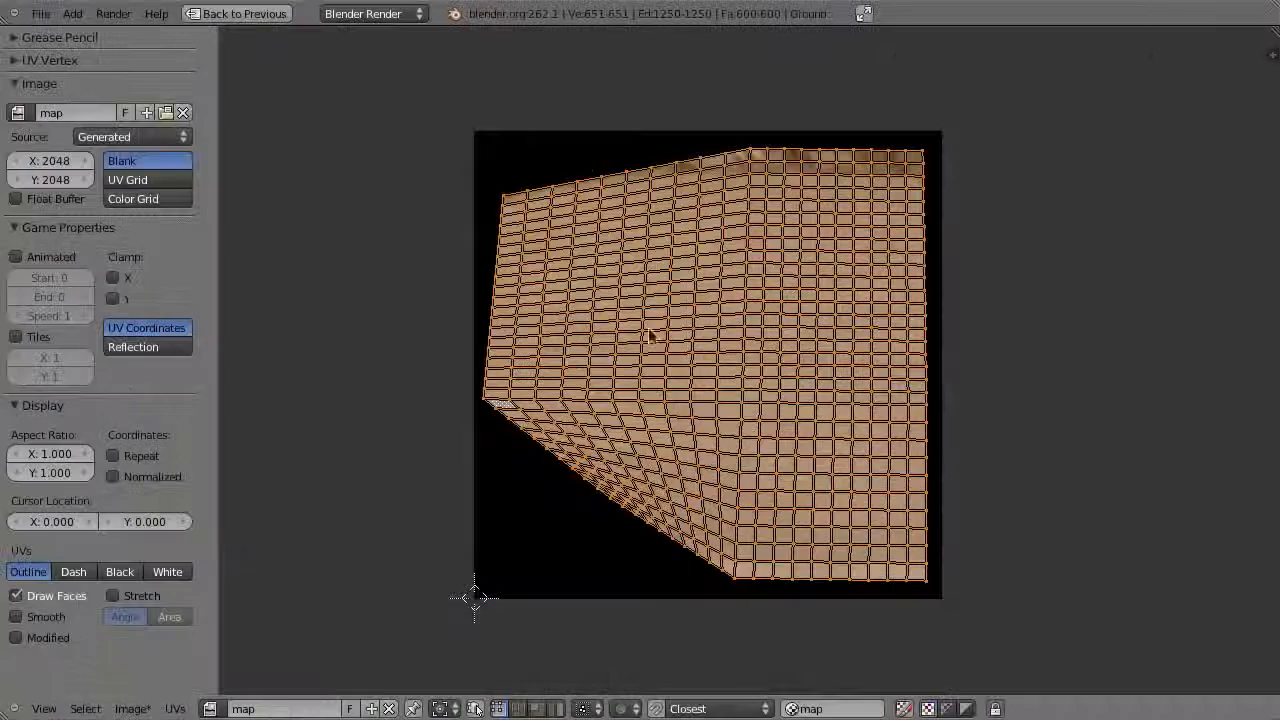
ctrl+middle_drag(733, 230, 689, 309)
middle_drag(651, 464, 647, 399)
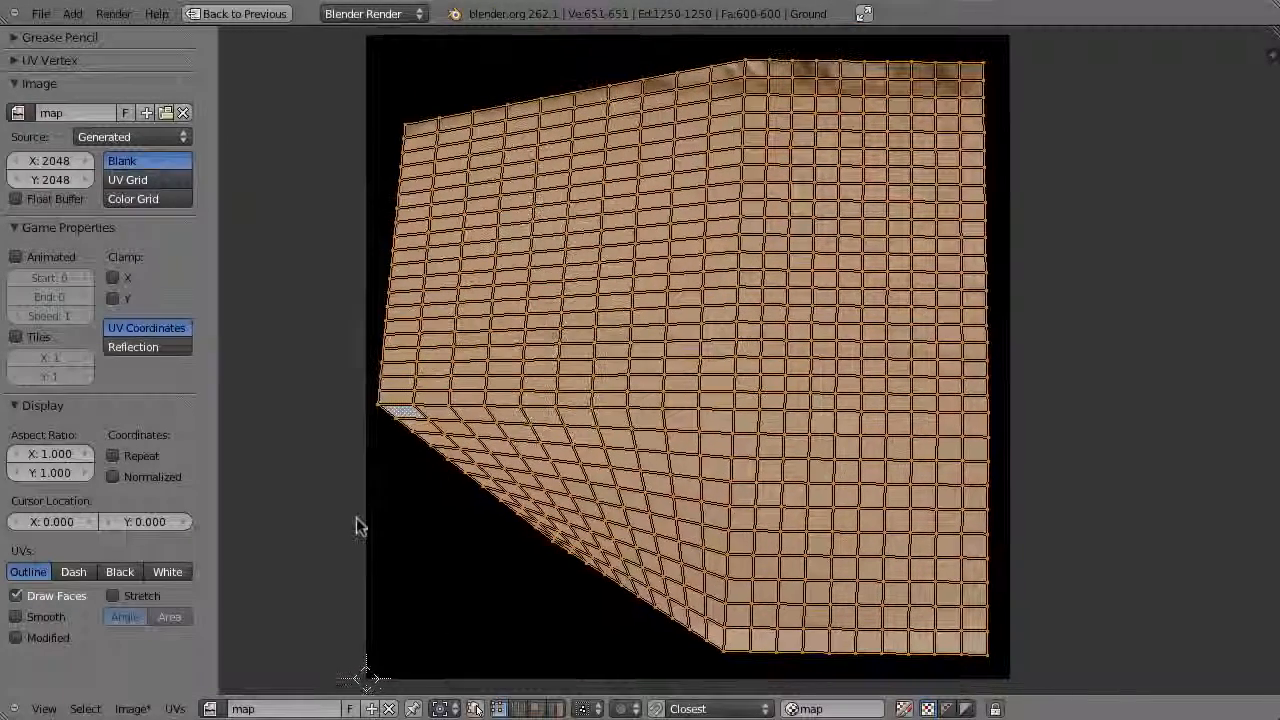
click(135, 708)
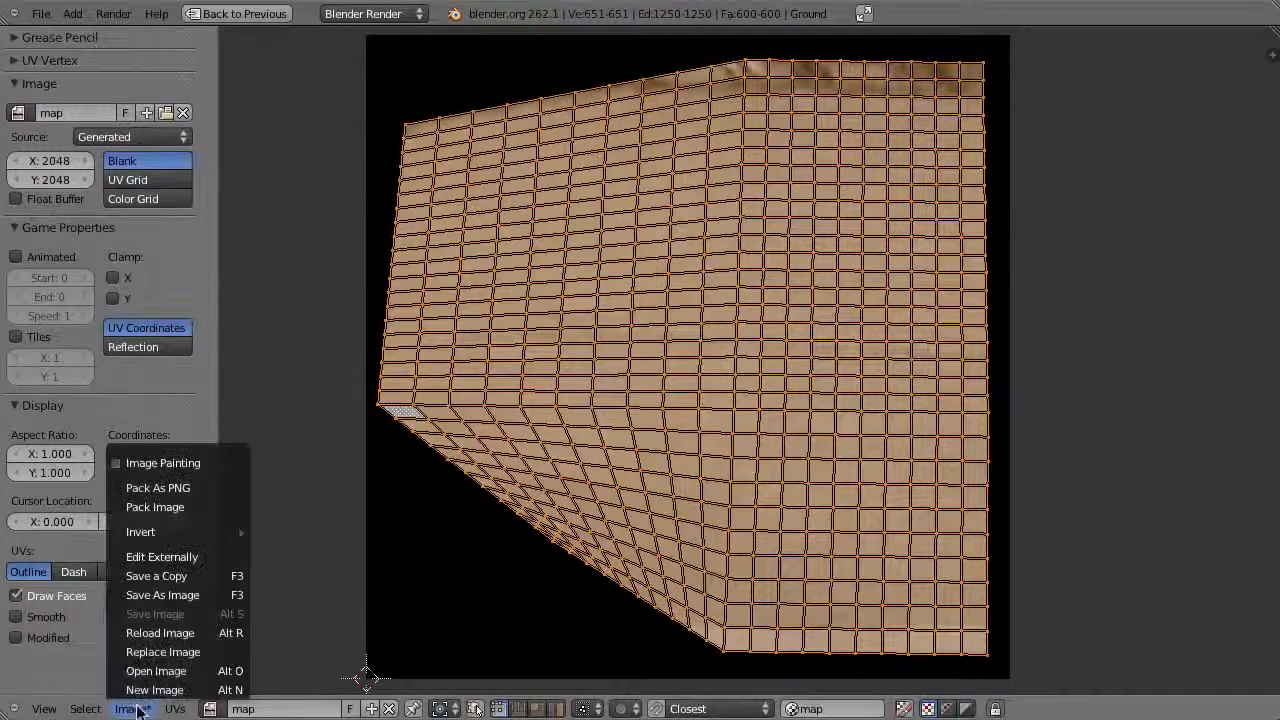
click(162, 595)
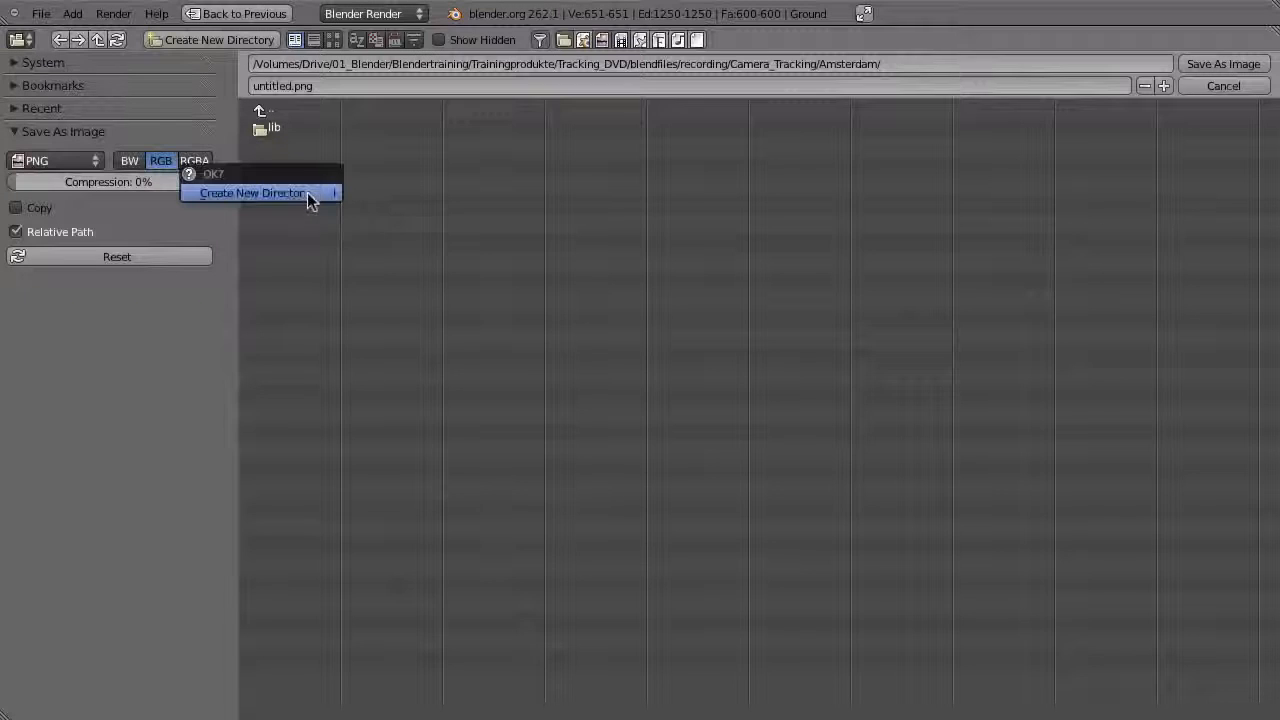
- Create a "tex" folder in the Amsterdam project directory and save the image in it as floor.png
click(280, 194)
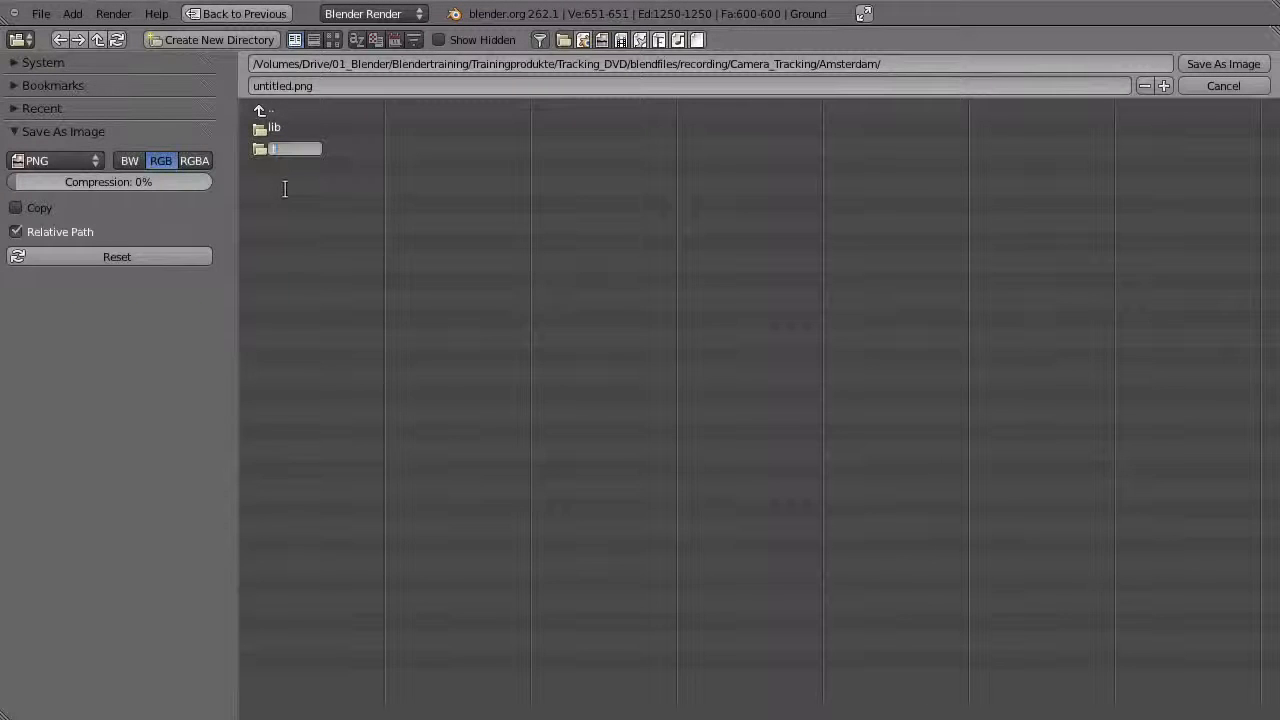
text(tex)
key(Return)
click(276, 150)
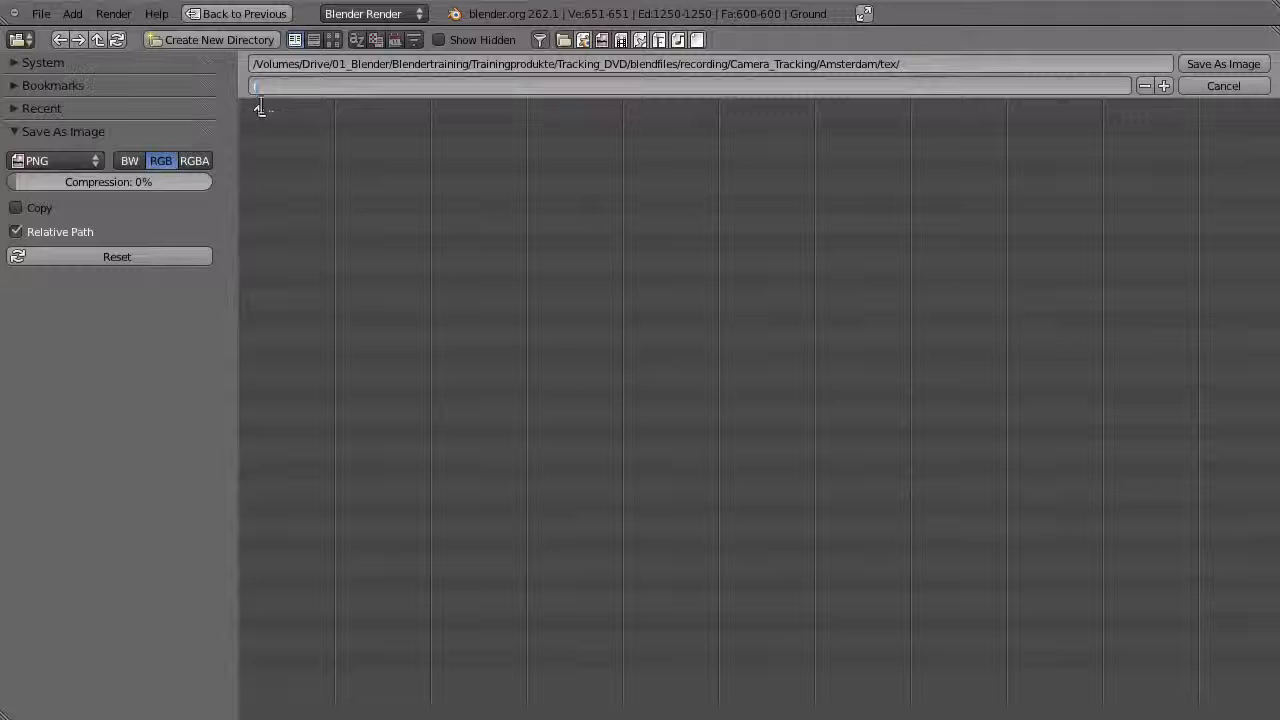
text(floor)
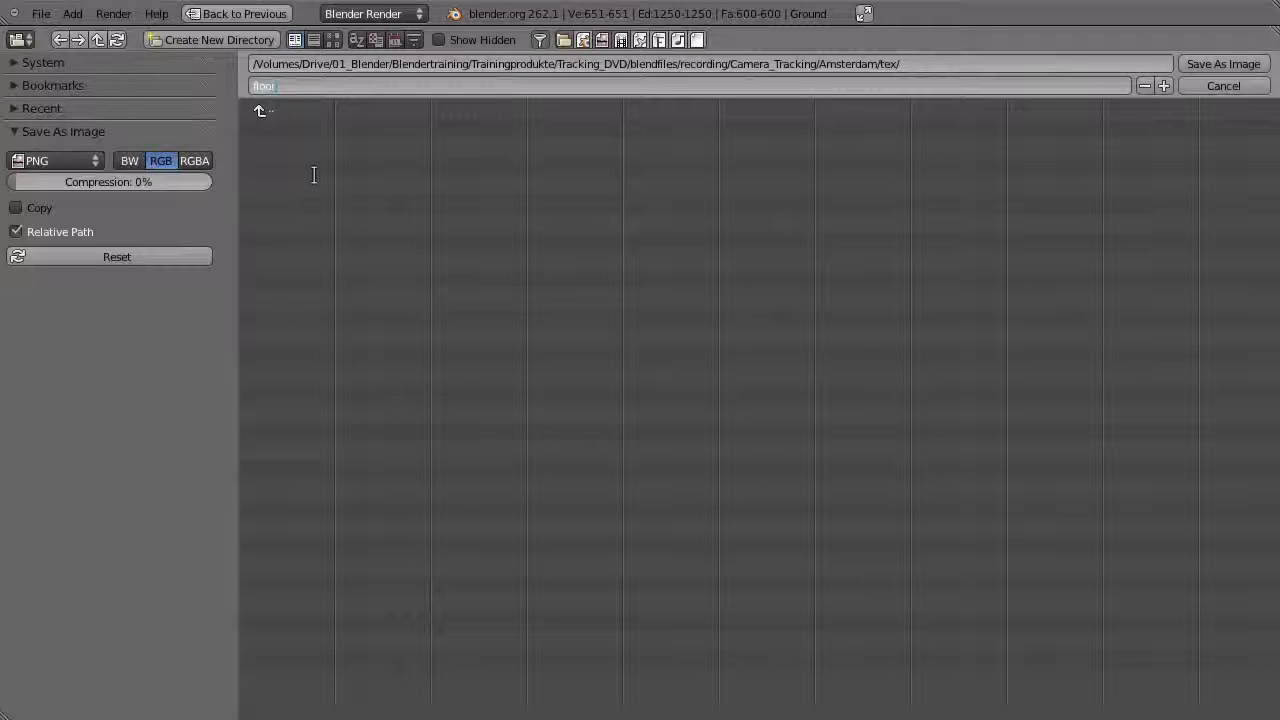
key(Return)
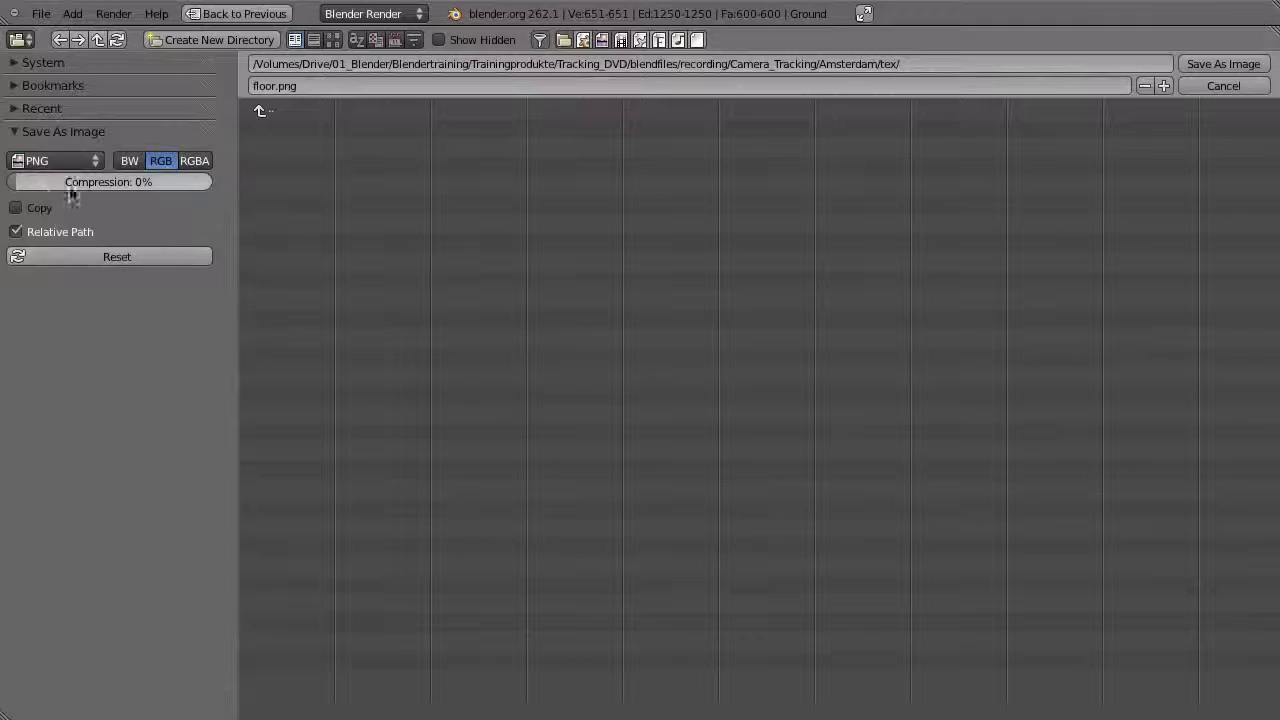
click(1222, 63)
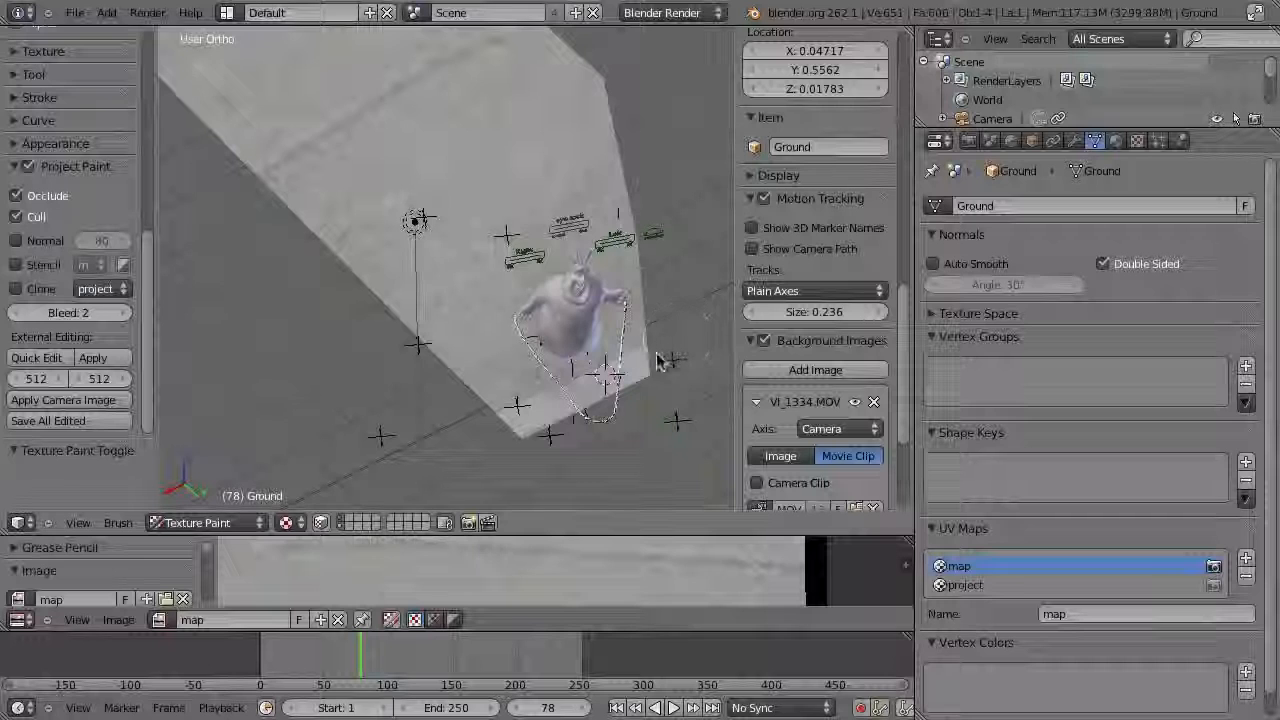
- Add a new Image or Movie texture to the Ground's material and assign the "map" image to it
scroll(542, 357, up, 2)
middle_drag(545, 318, 582, 345)
shift+middle_drag(517, 302, 453, 266)
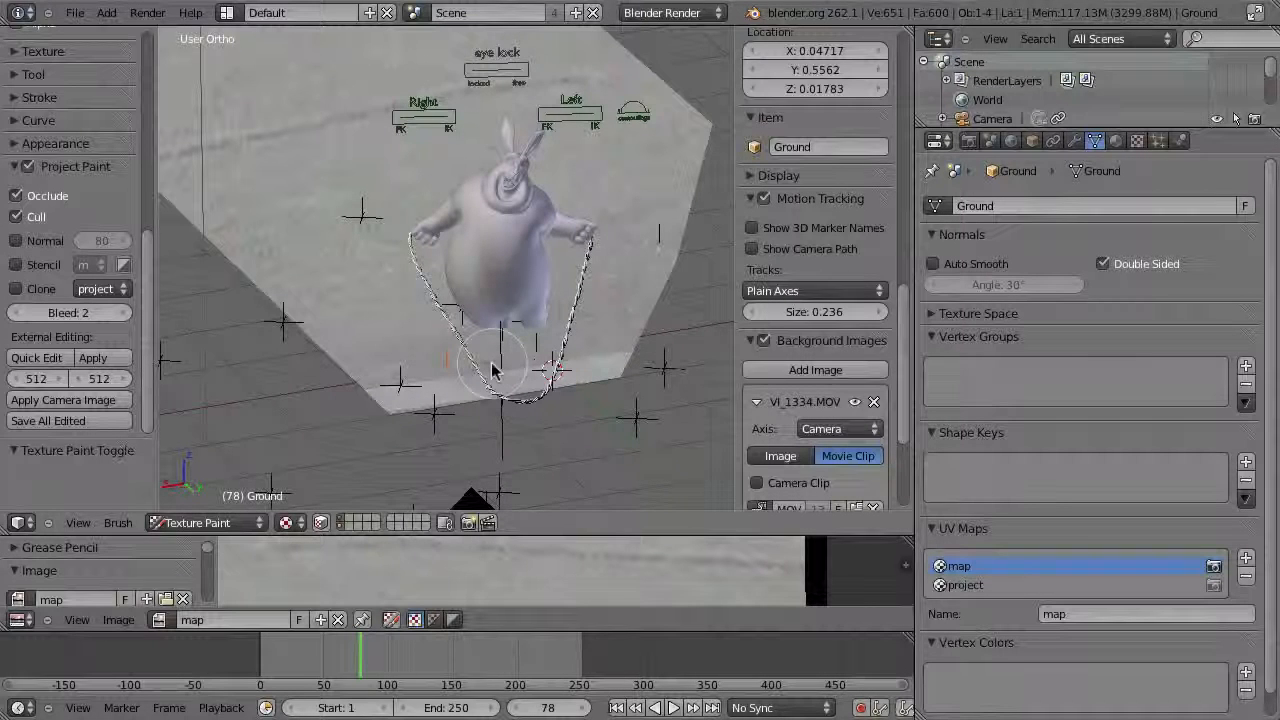
click(1116, 141)
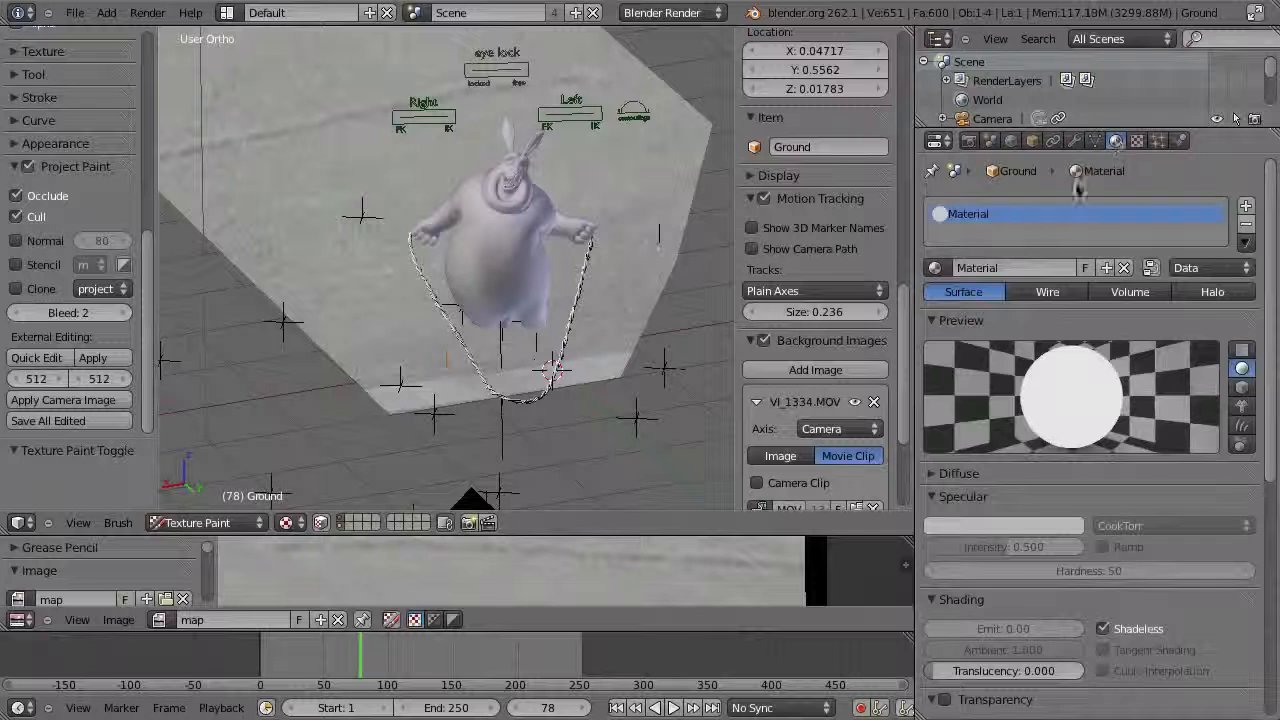
click(1136, 141)
click(1030, 344)
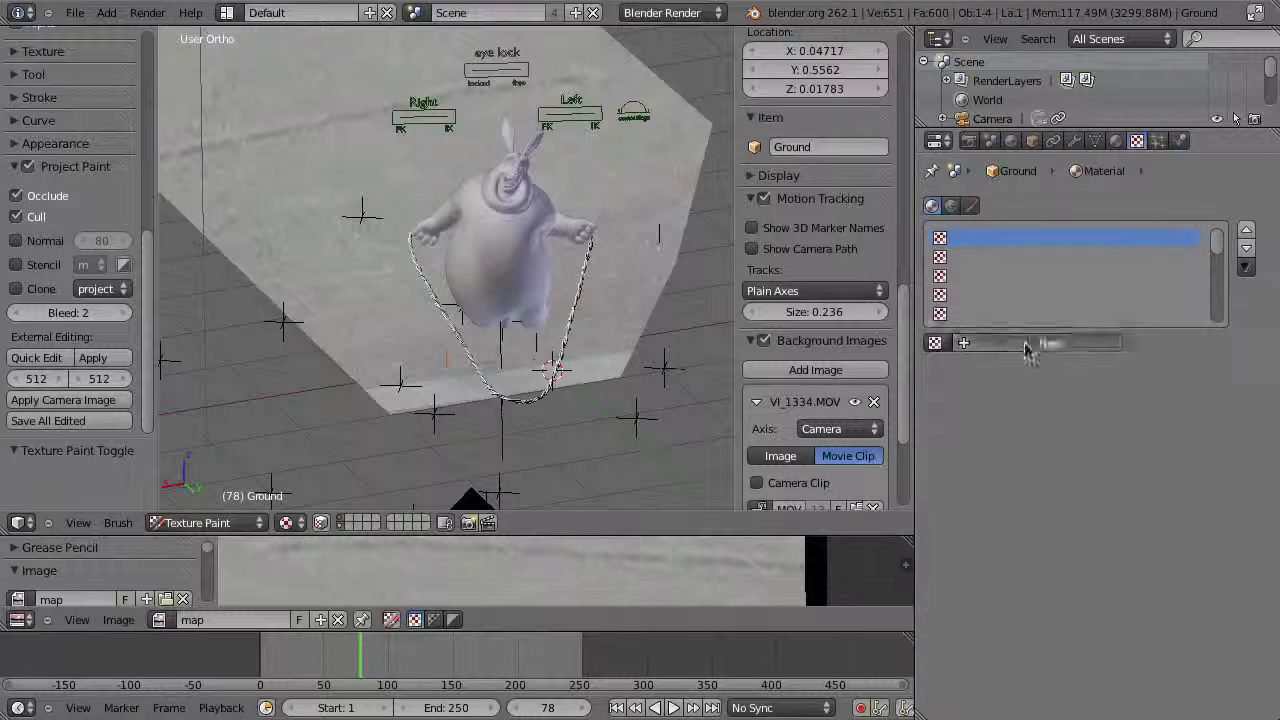
click(1050, 366)
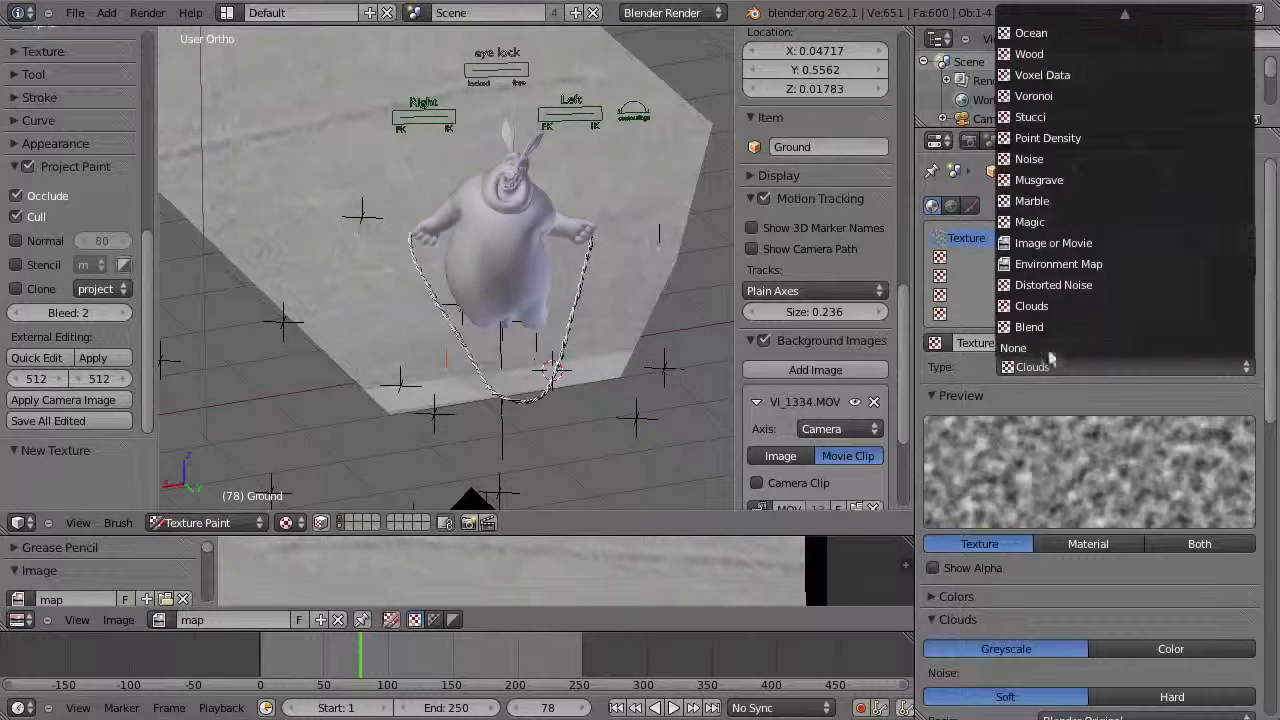
click(1052, 243)
click(936, 649)
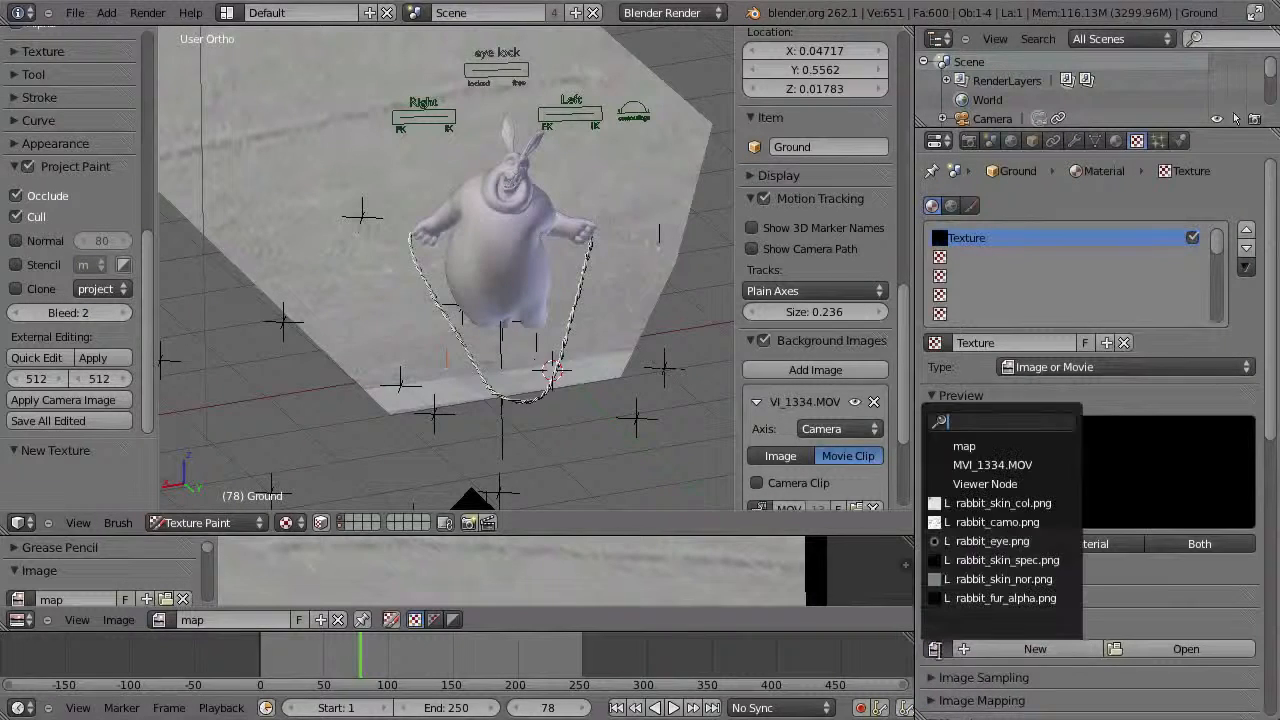
click(960, 446)
- Set the texture's mapping coordinates to UV and choose the "map" UV layer
scroll(1000, 430, down, 8)
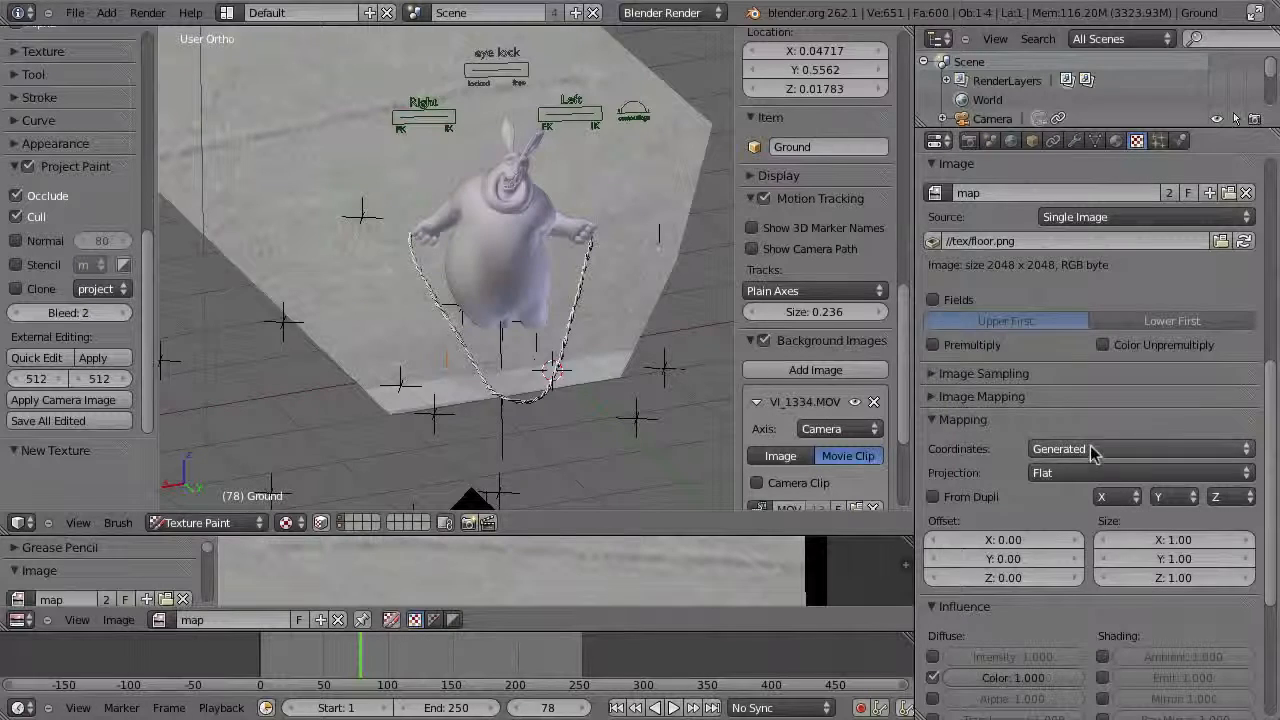
click(1068, 456)
click(1080, 389)
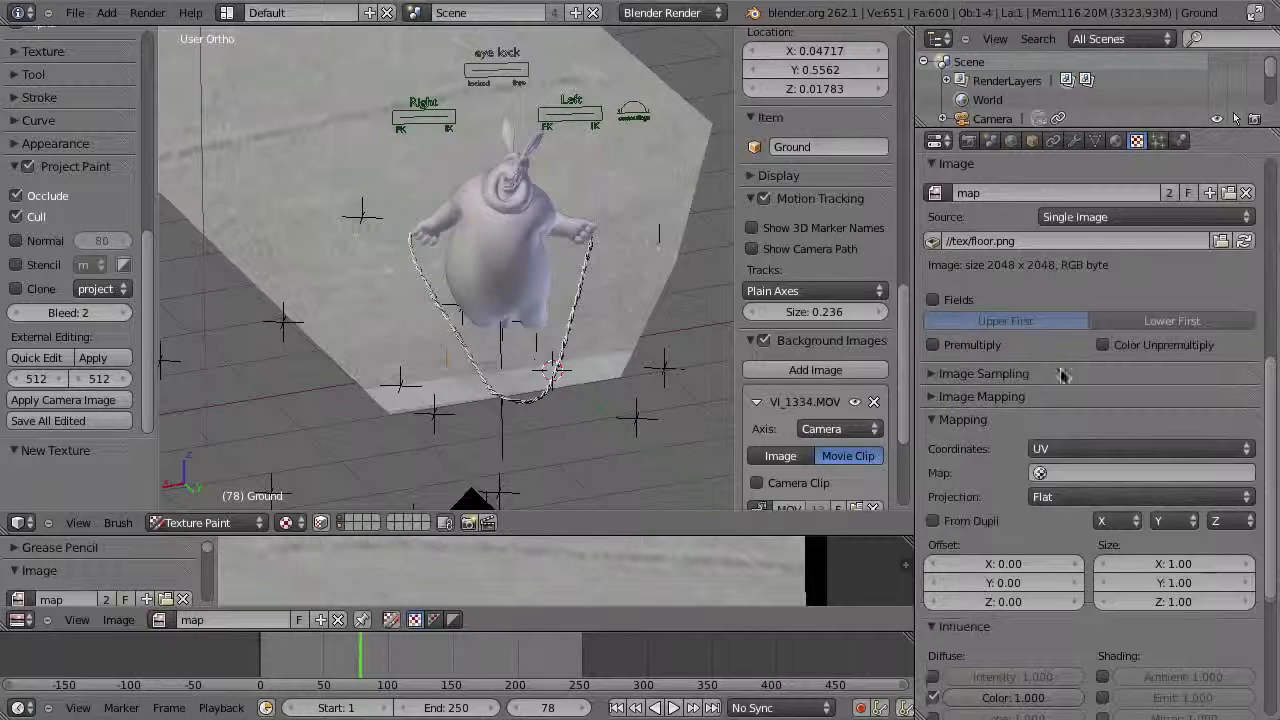
click(1060, 473)
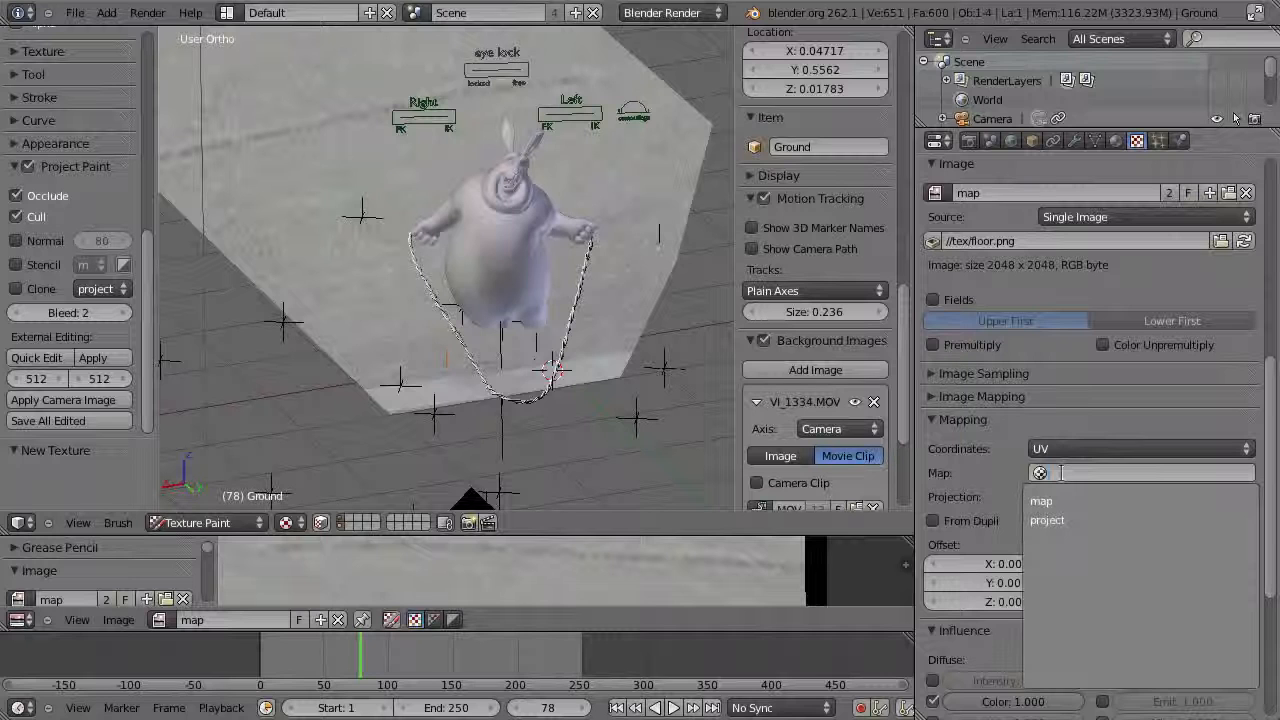
click(1035, 501)
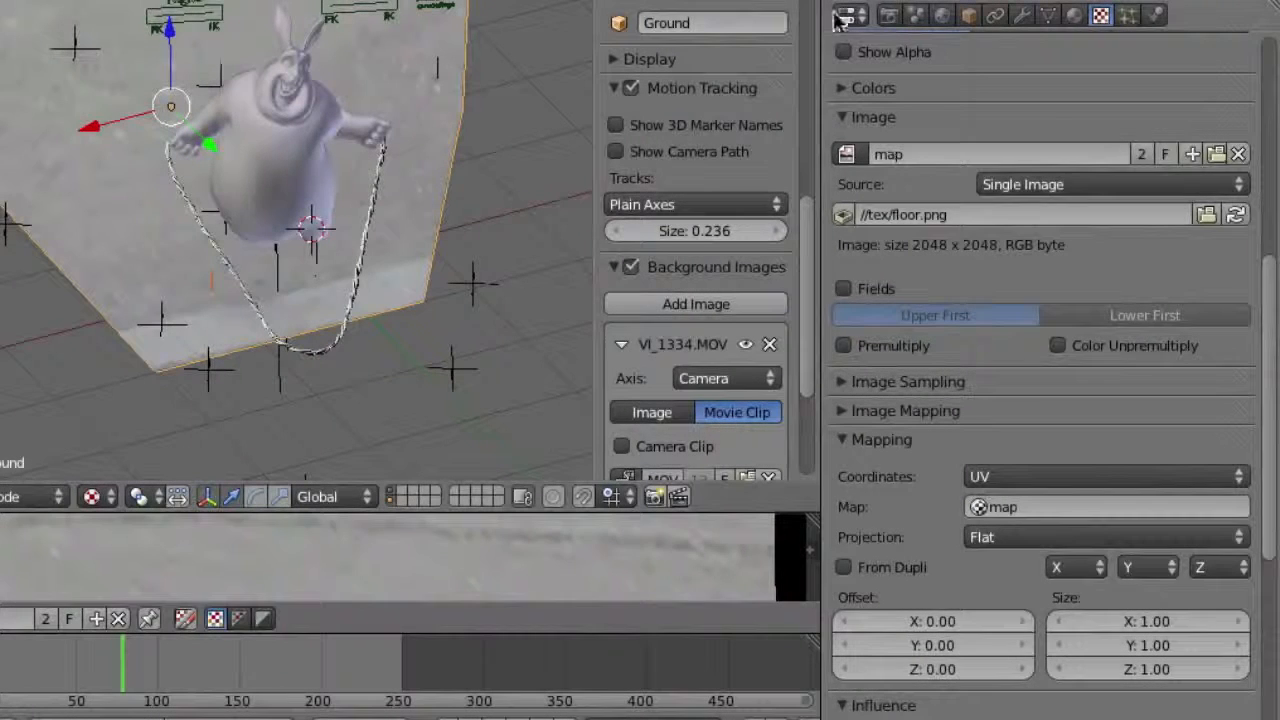
- Review the layer, include and pass settings of the Foreground and Background render layers
click(889, 15)
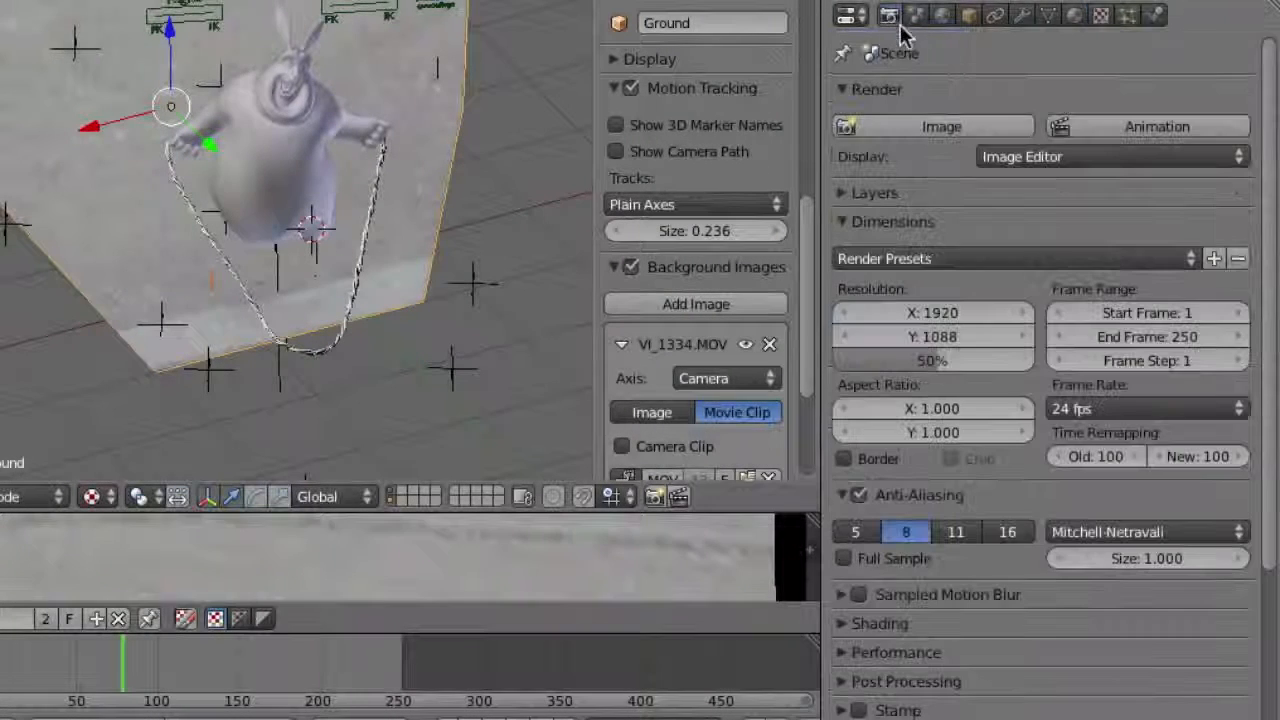
click(848, 193)
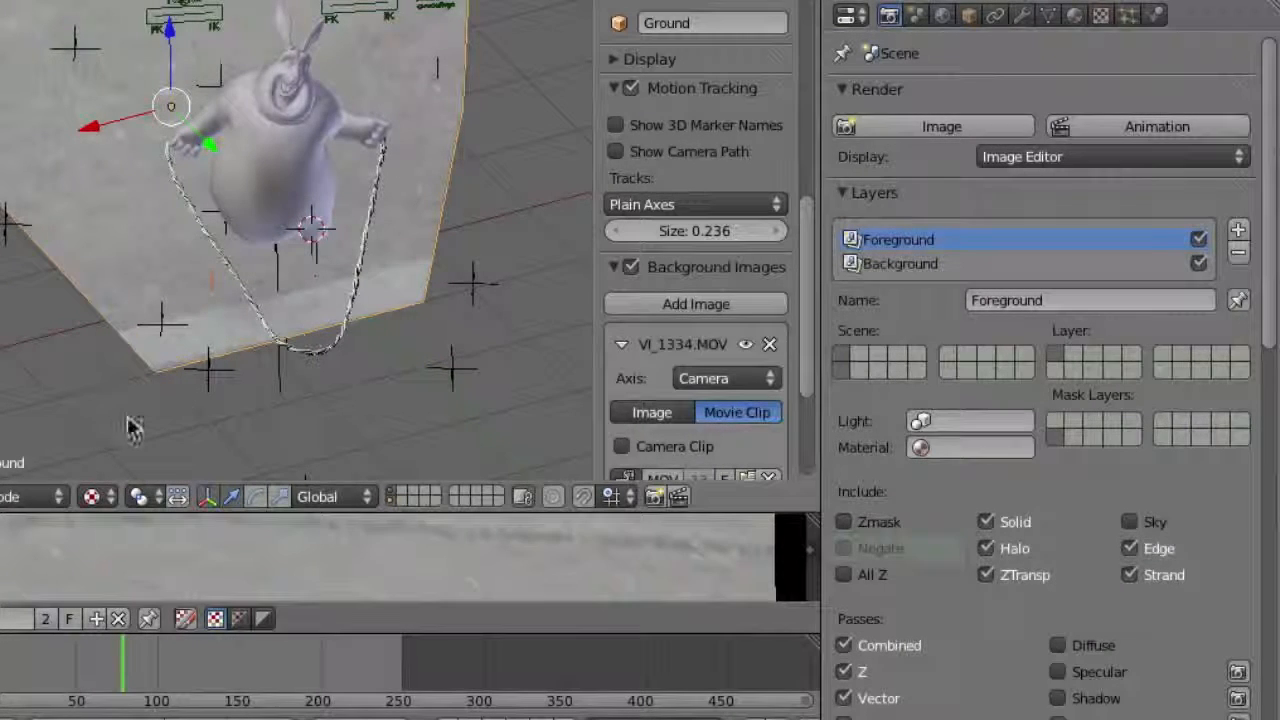
click(900, 263)
scroll(900, 263, down, 3)
click(898, 102)
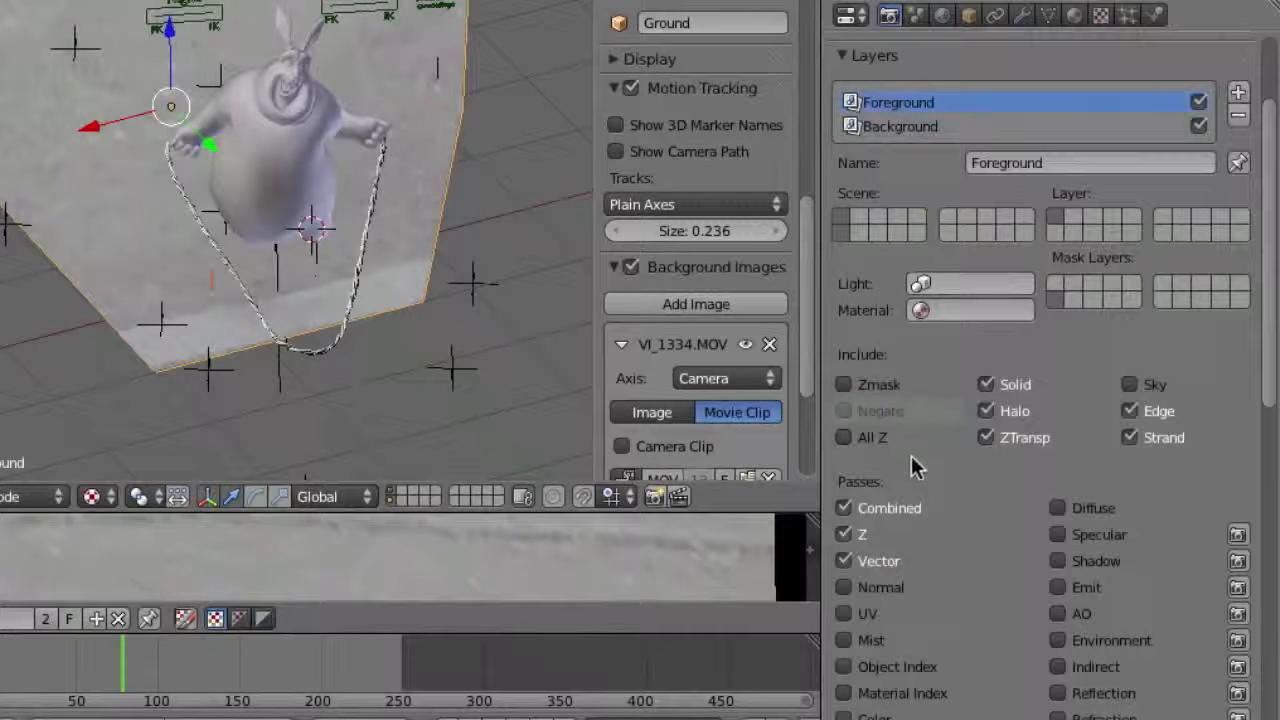
click(905, 127)
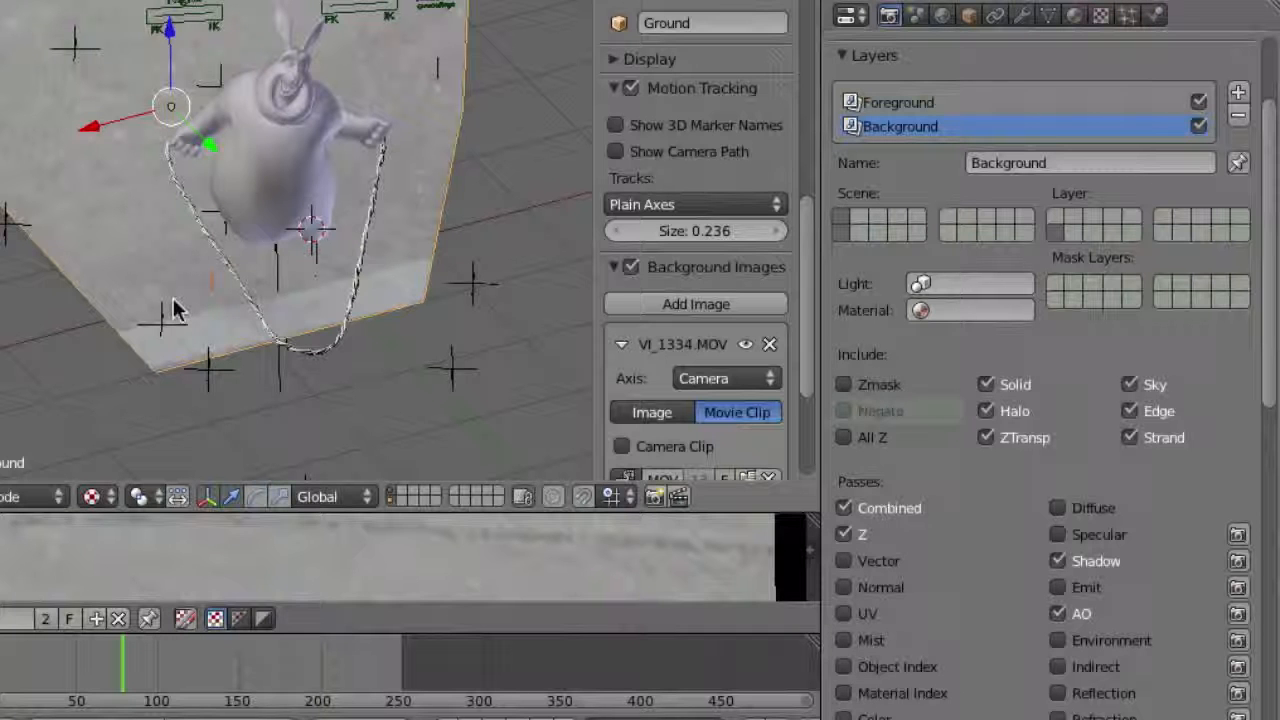
middle_drag(83, 210, 32, 224)
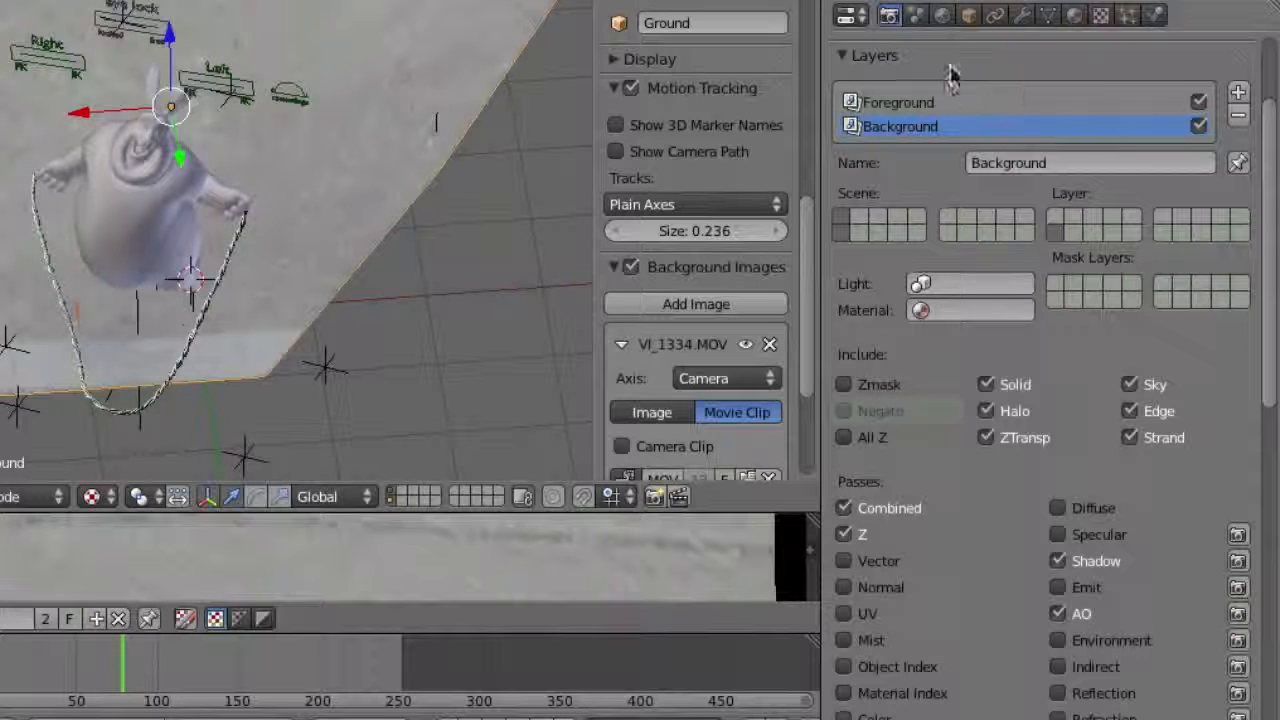
- Add a new render layer and name it "projection"
click(1238, 95)
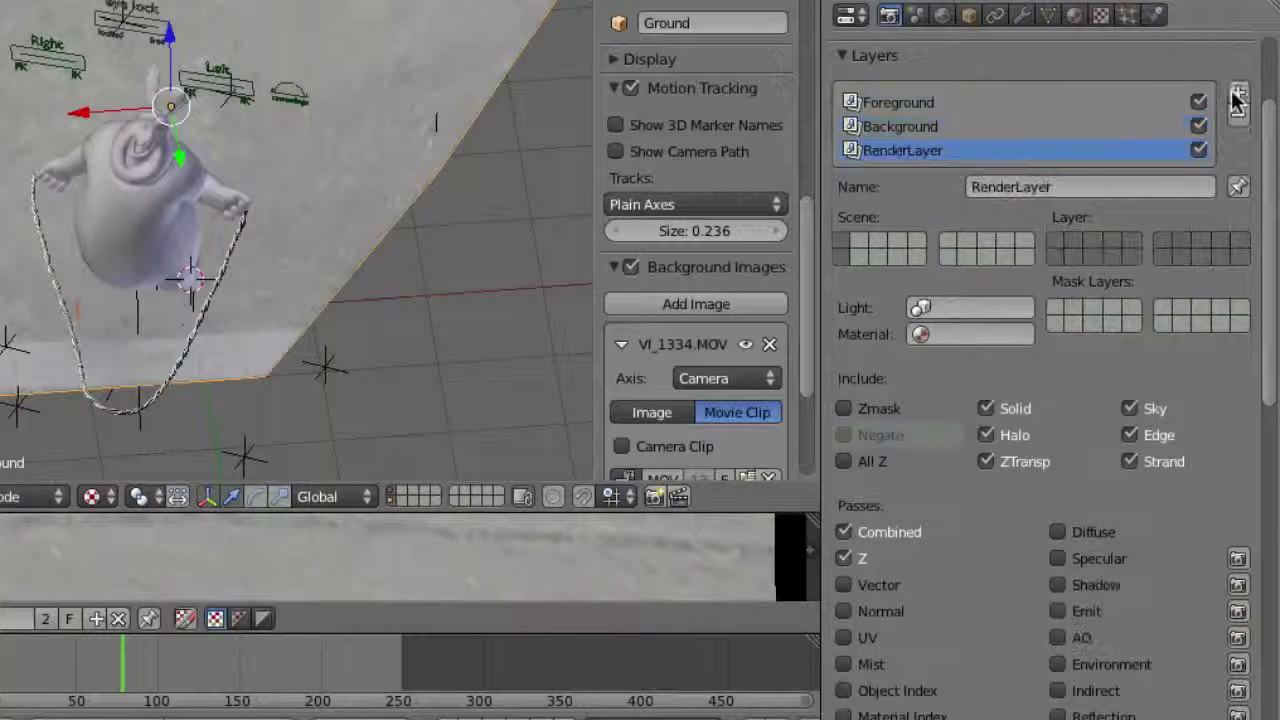
click(1040, 190)
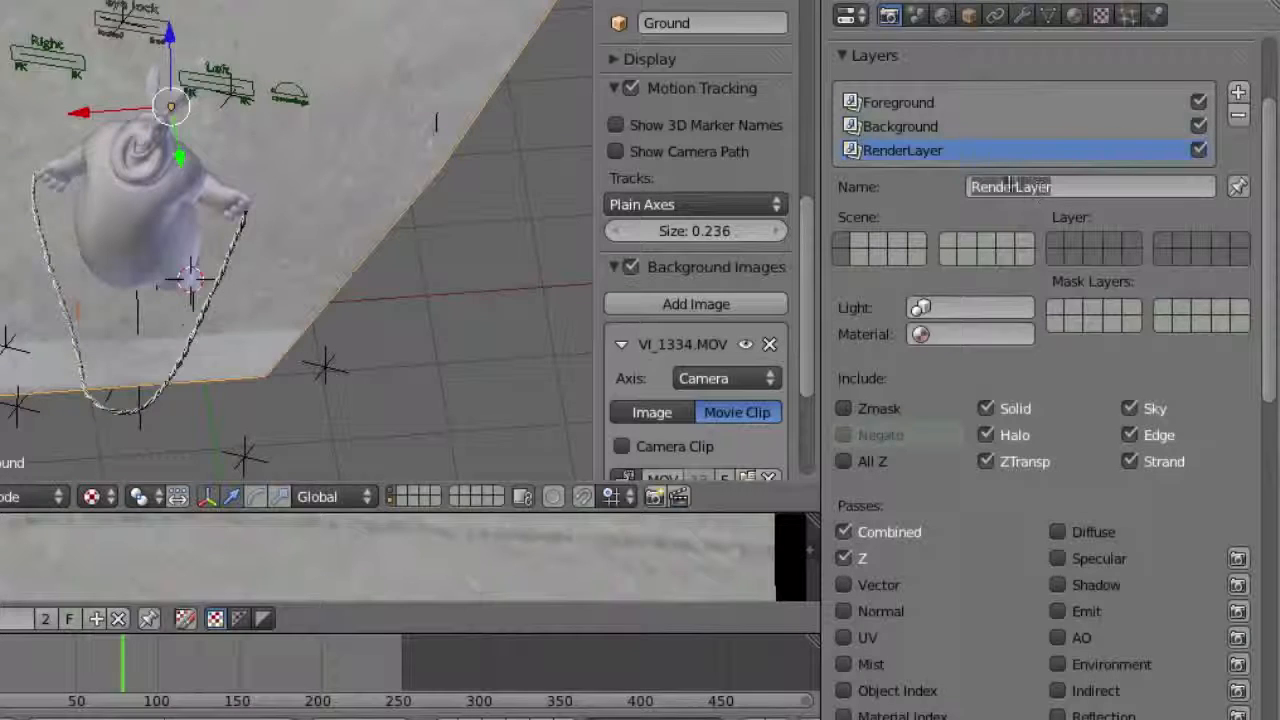
text(projection)
key(Return)
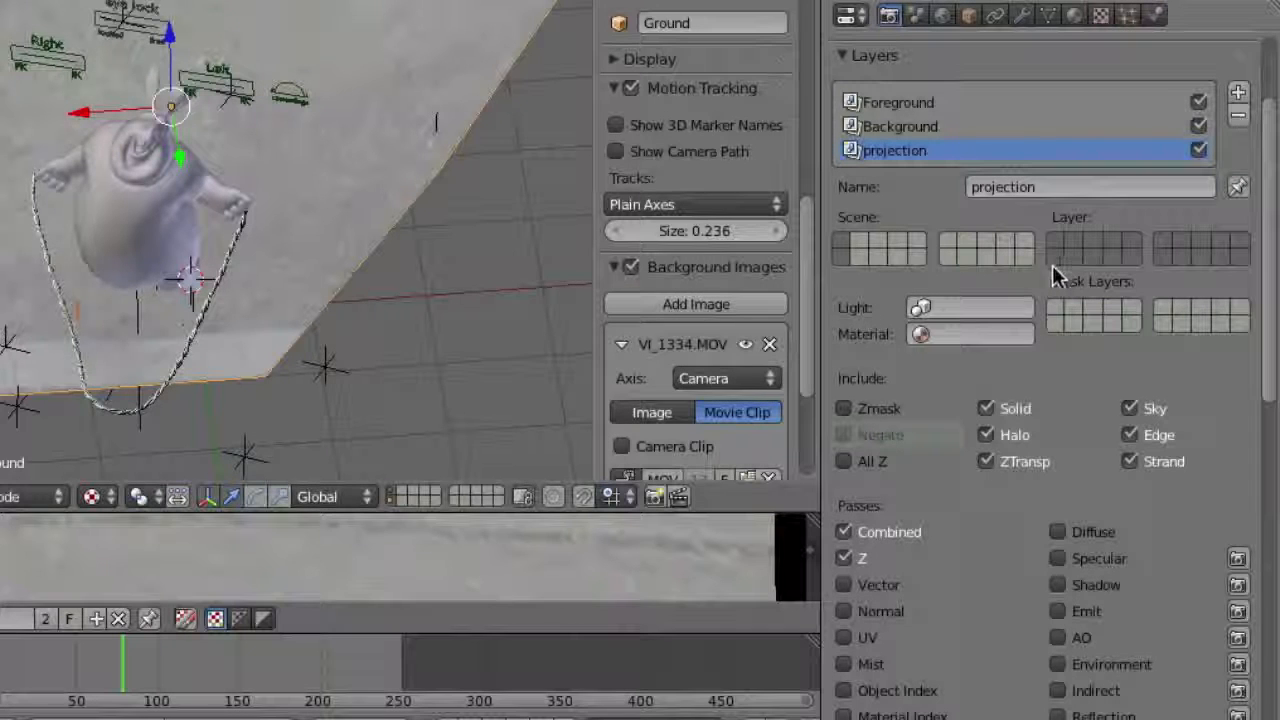
- Restrict the projection render layer to the scene layer that holds the ground
click(1053, 260)
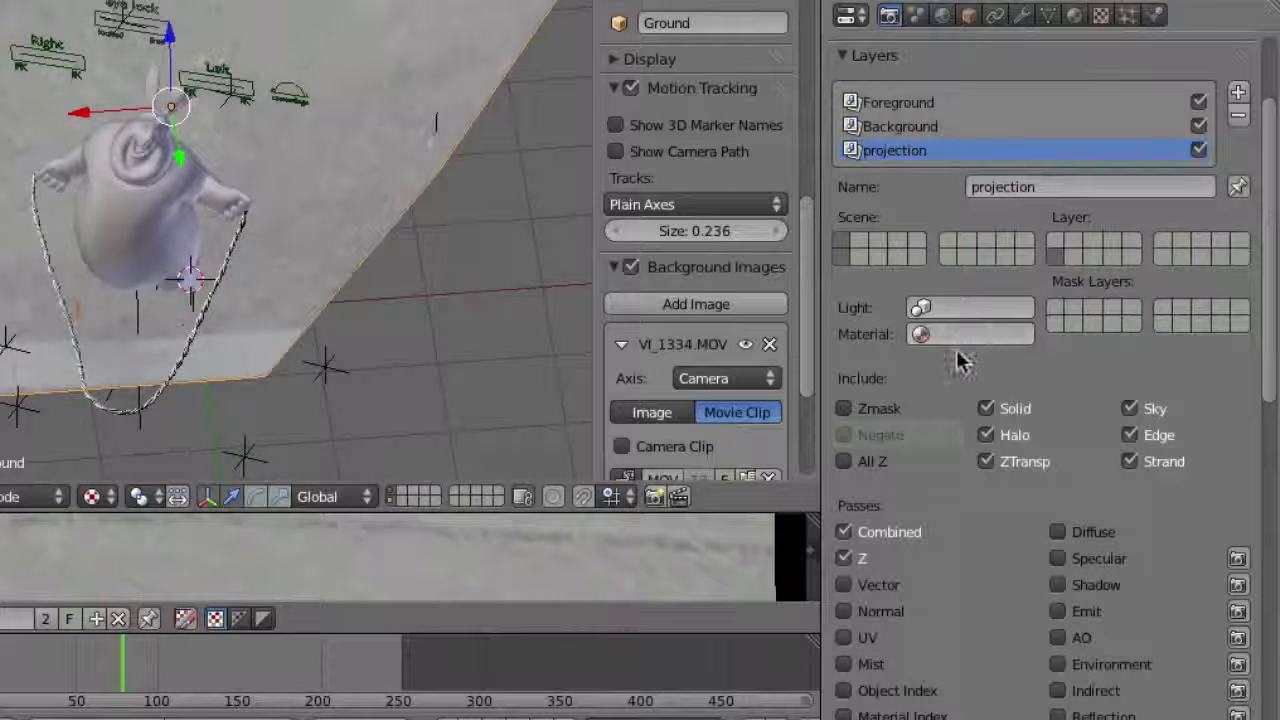
click(1074, 15)
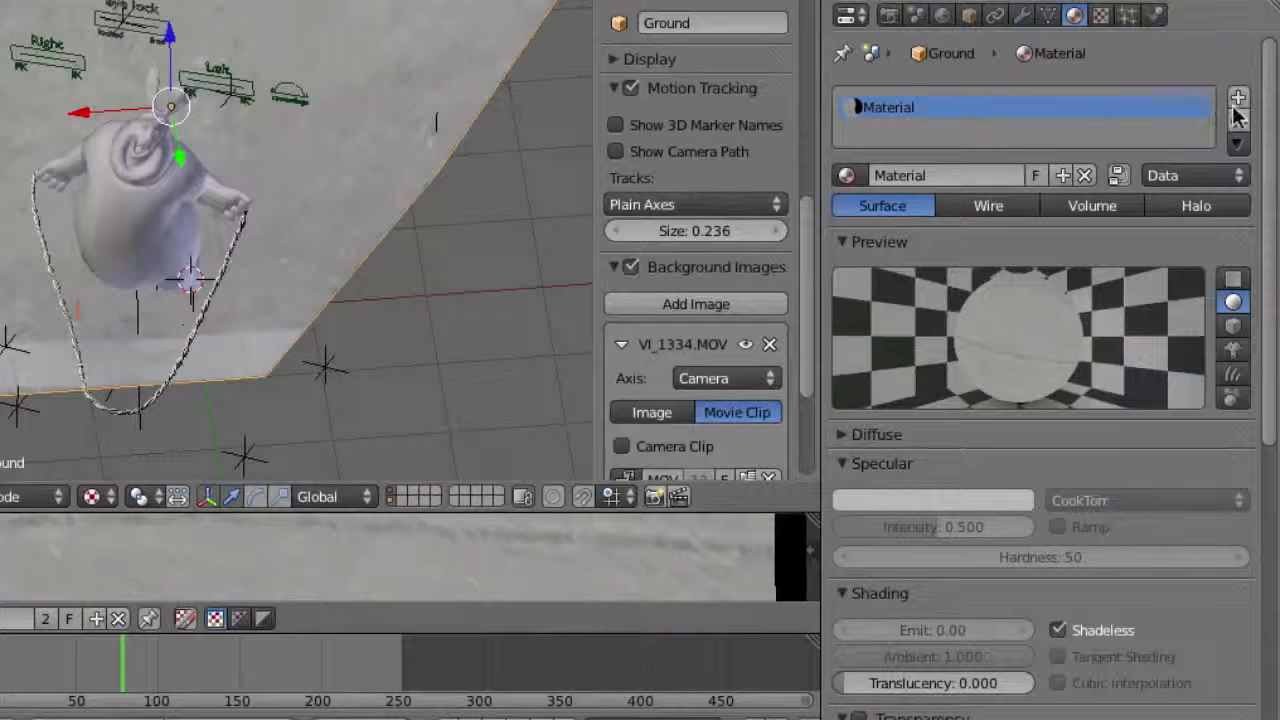
click(890, 16)
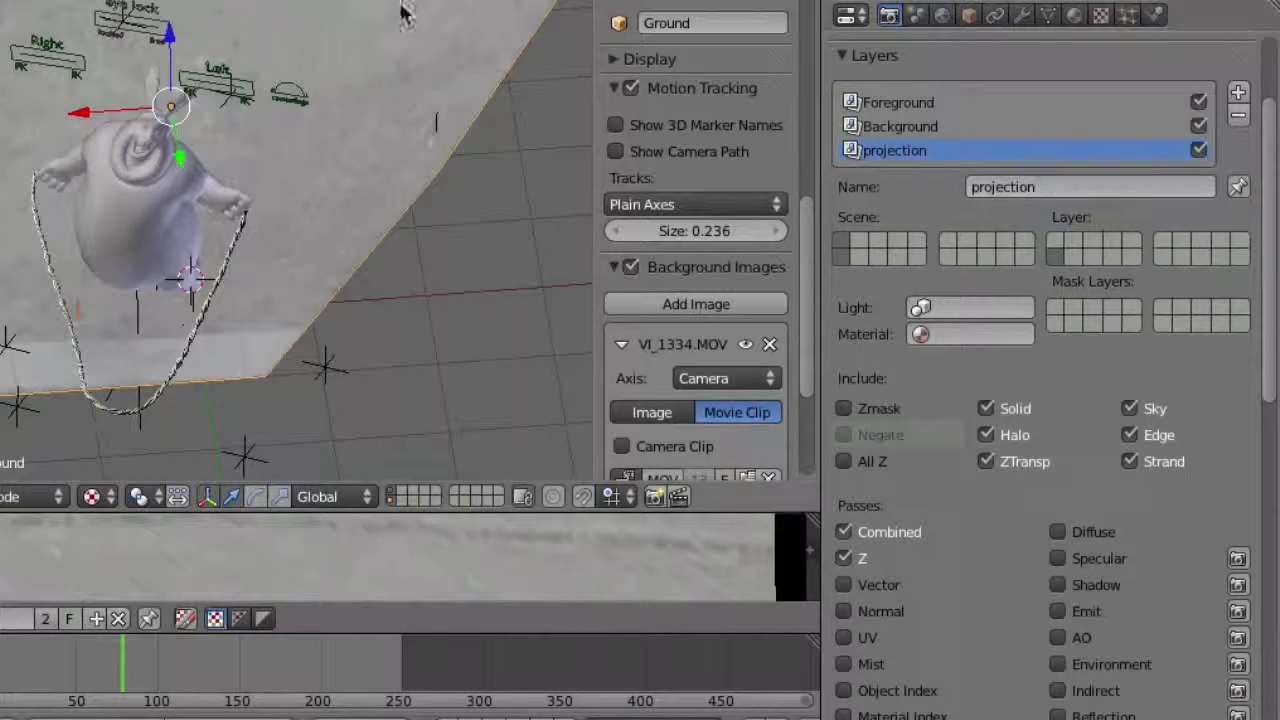
- Add a second material to the Ground object and name it "shadow"
click(1073, 16)
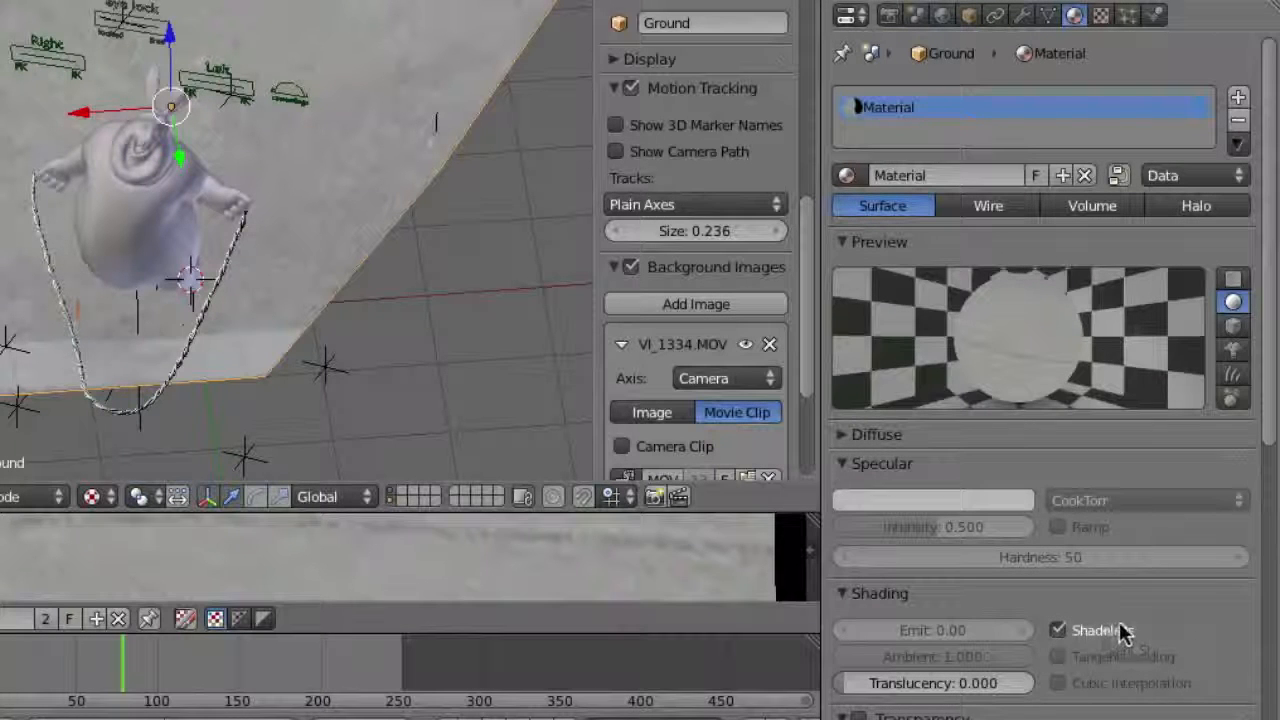
click(1237, 97)
click(943, 176)
click(916, 177)
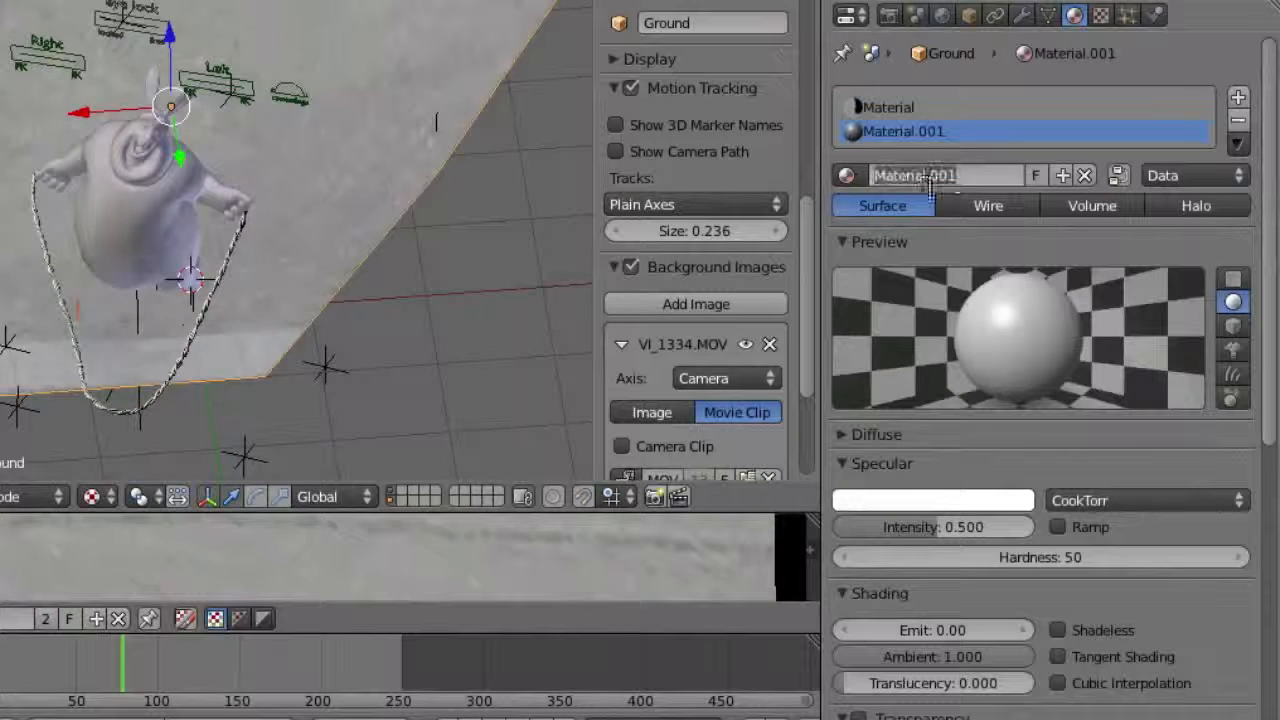
text(shadow)
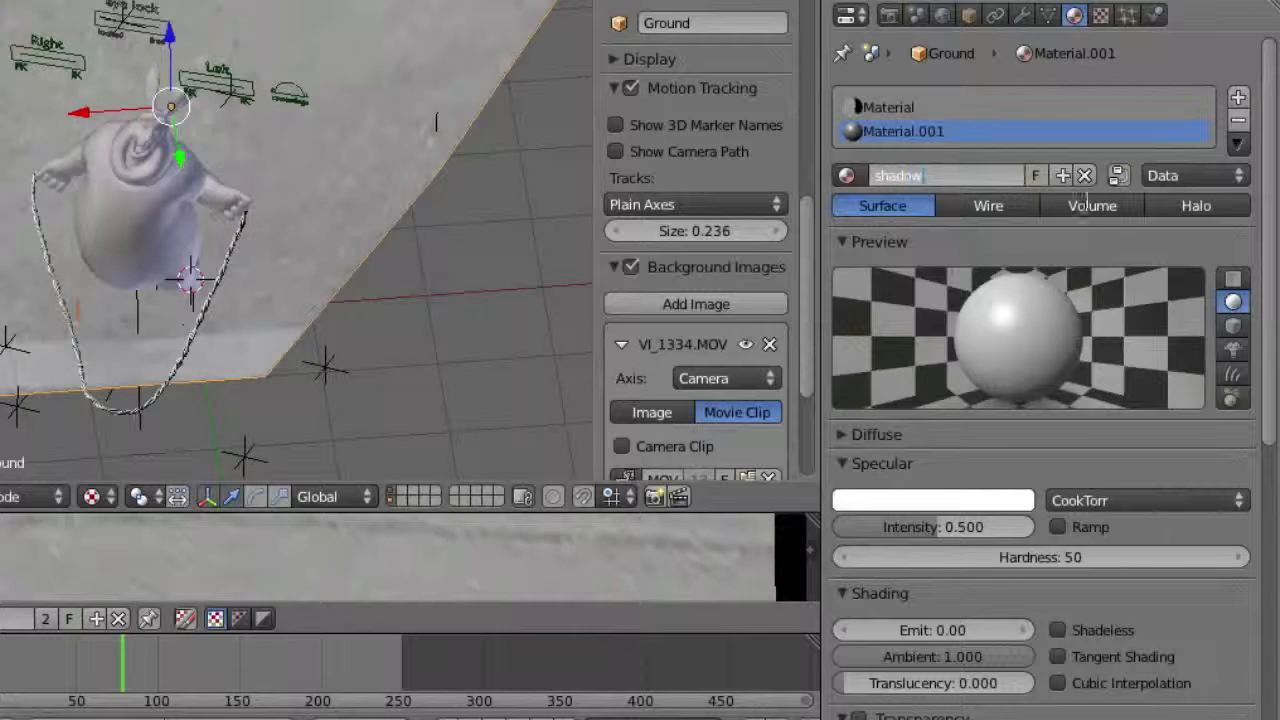
key(Return)
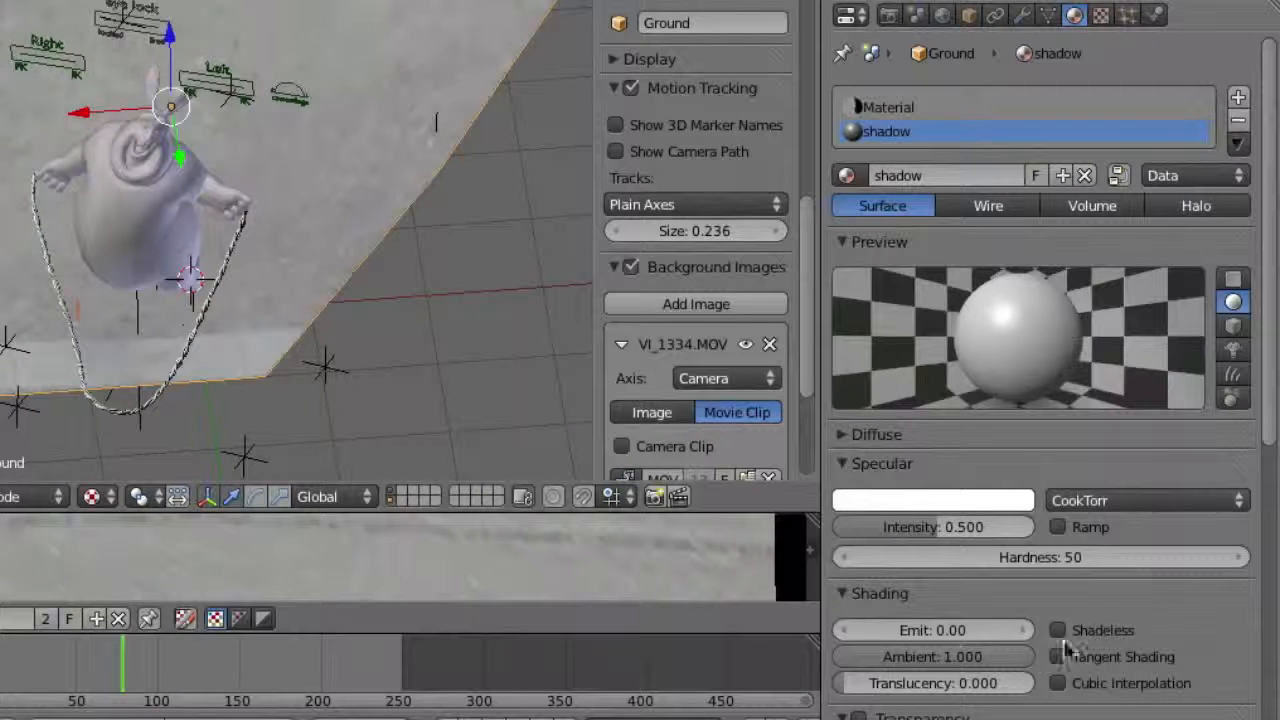
- Set the Background render layer's material override to "shadow"
click(890, 17)
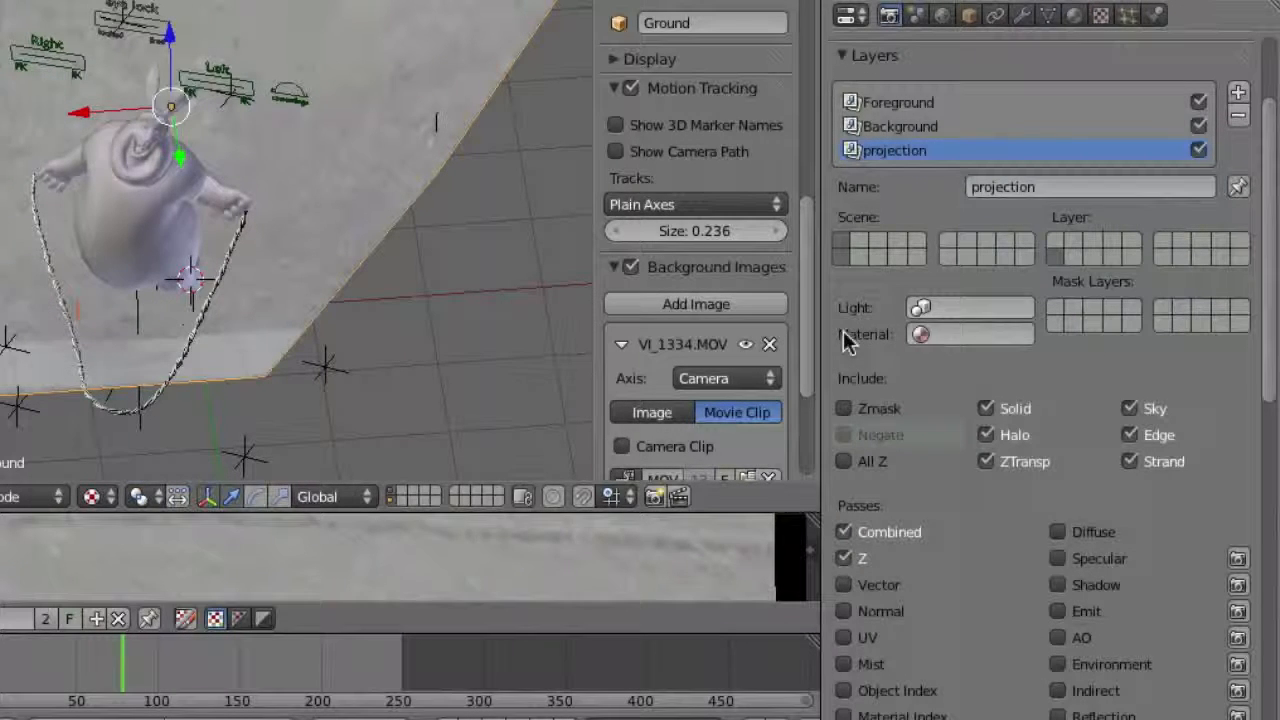
click(895, 130)
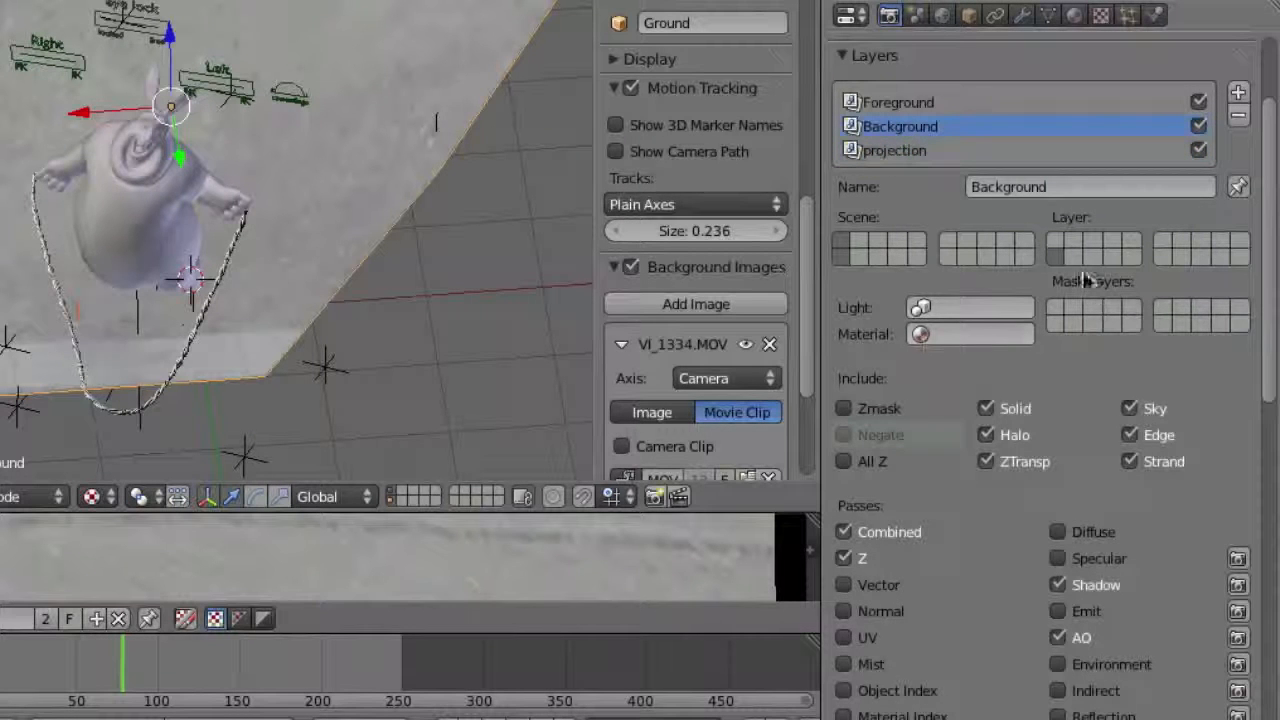
click(956, 339)
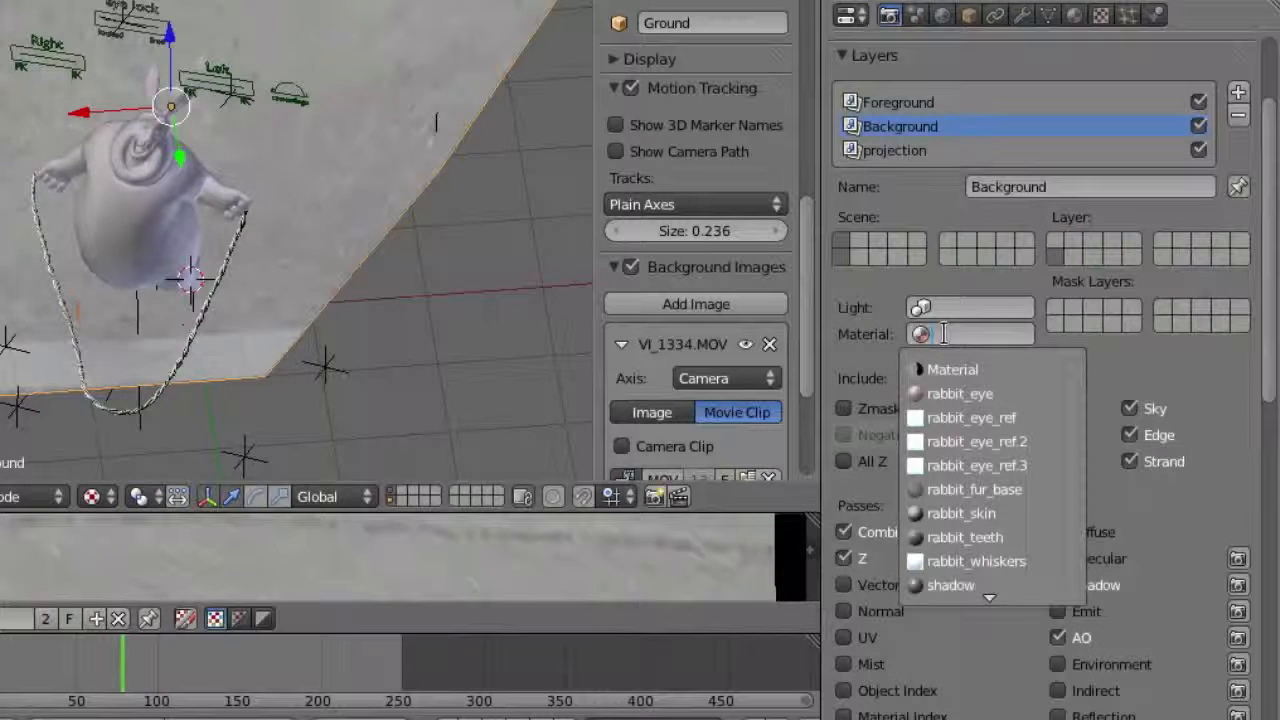
text(sh)
click(958, 371)
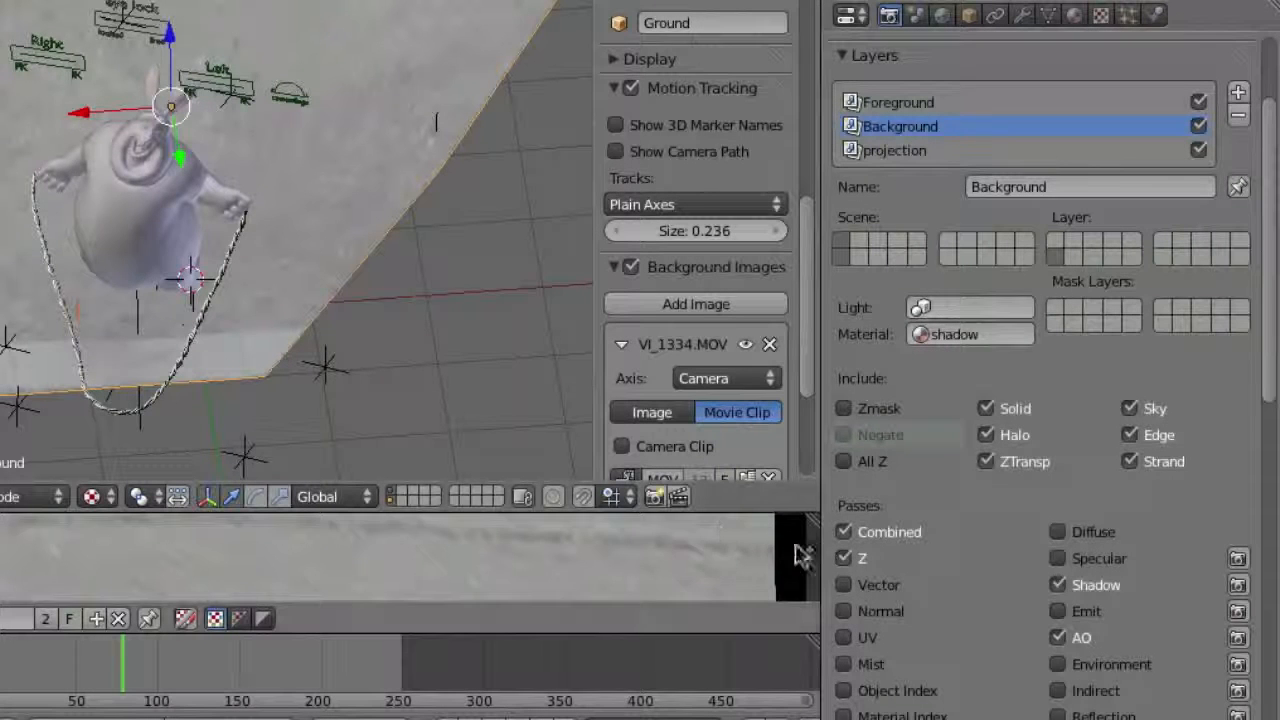
- Enable the Vector pass for the projection render layer and render the image
click(918, 150)
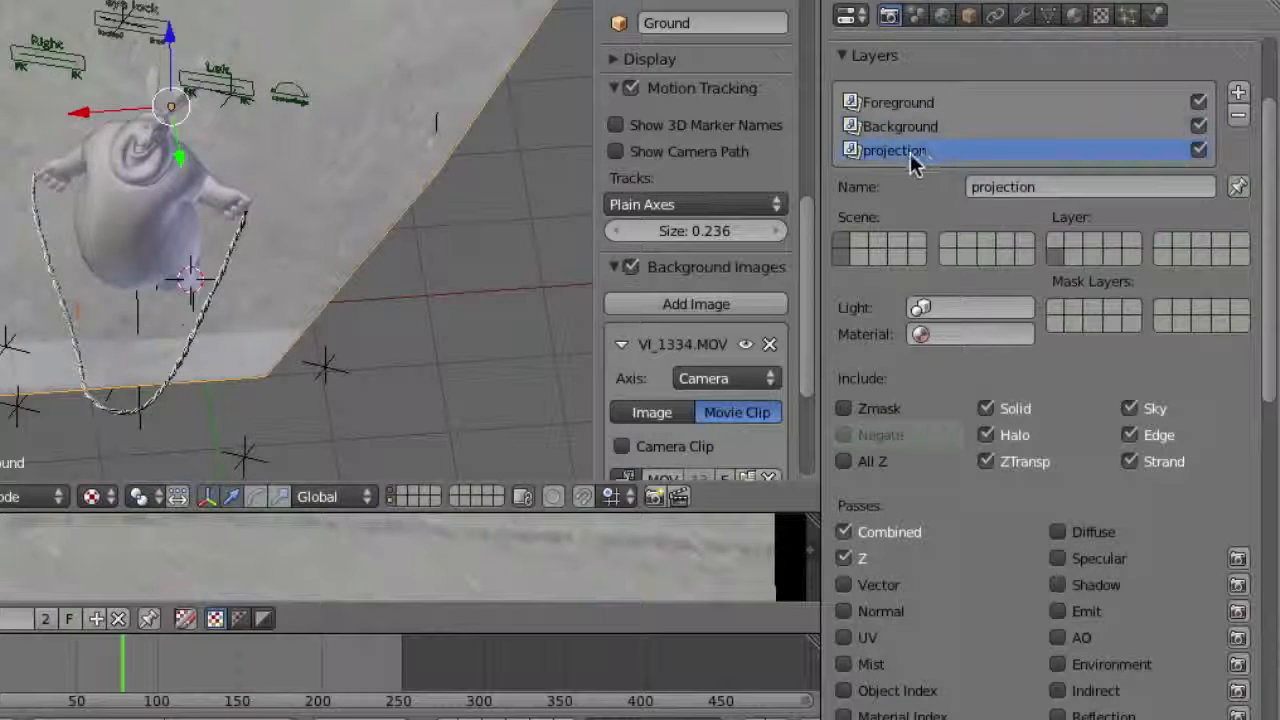
click(843, 585)
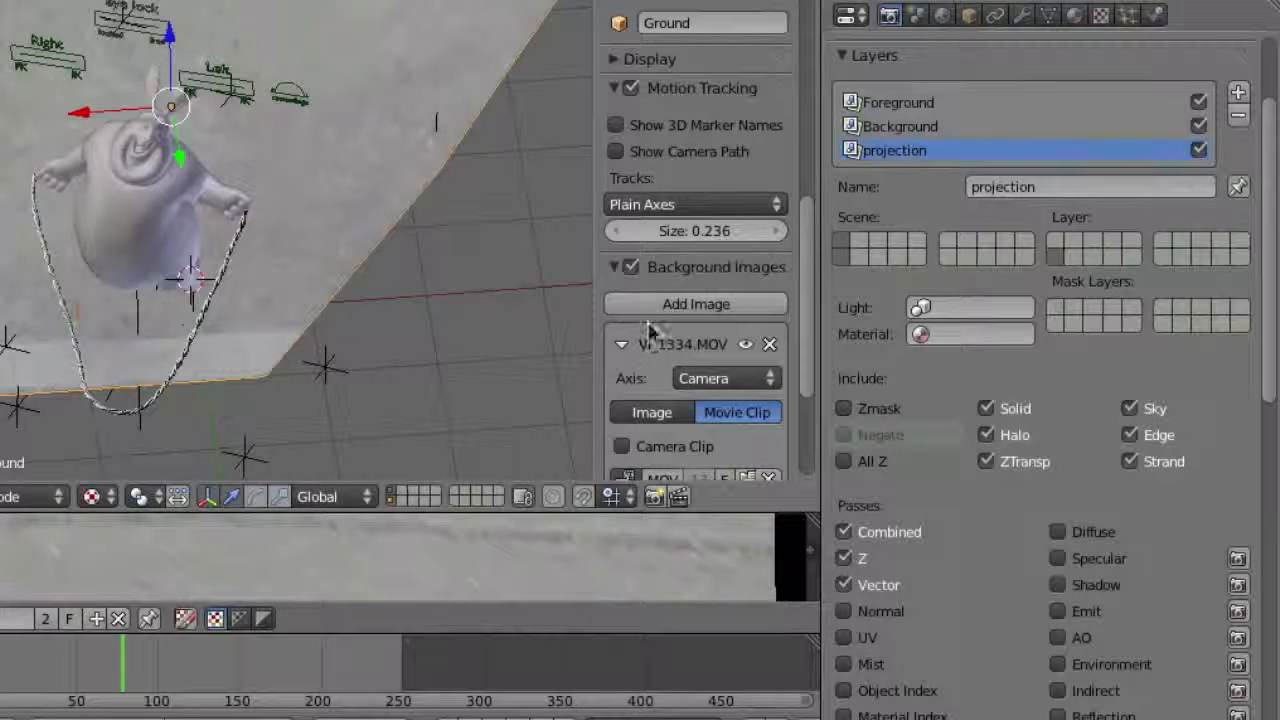
scroll(868, 196, up, 3)
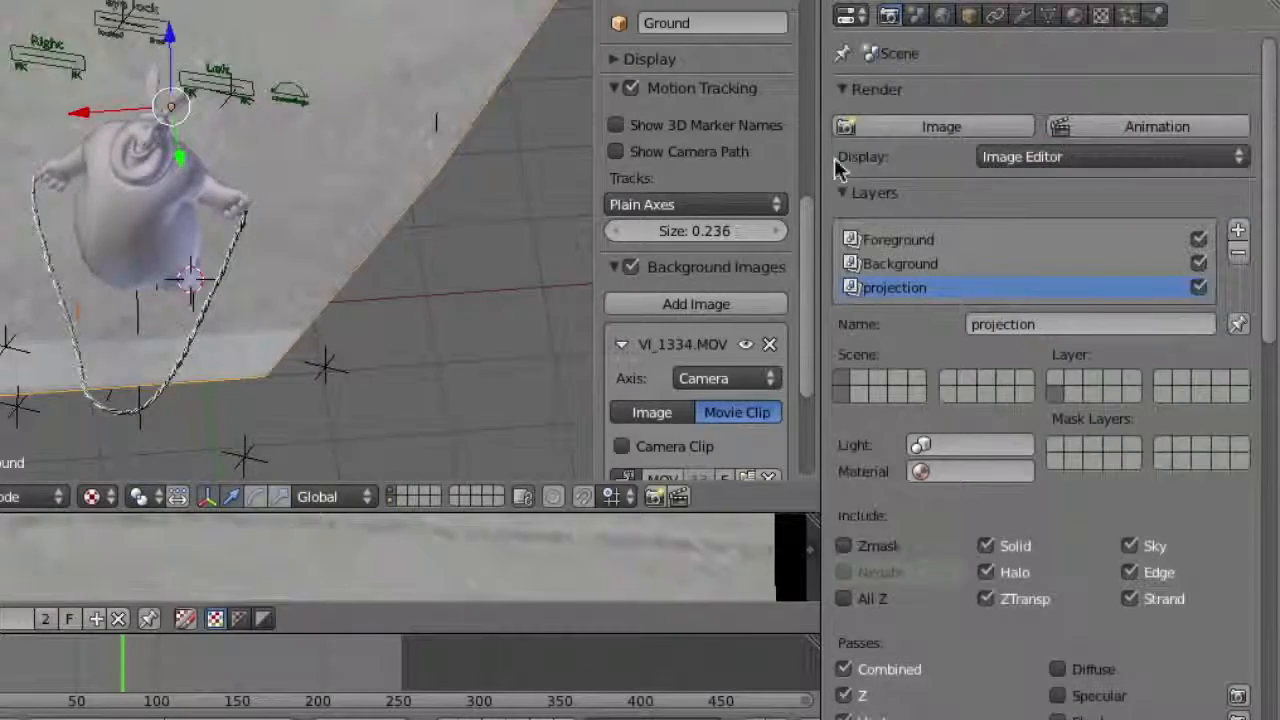
click(886, 130)
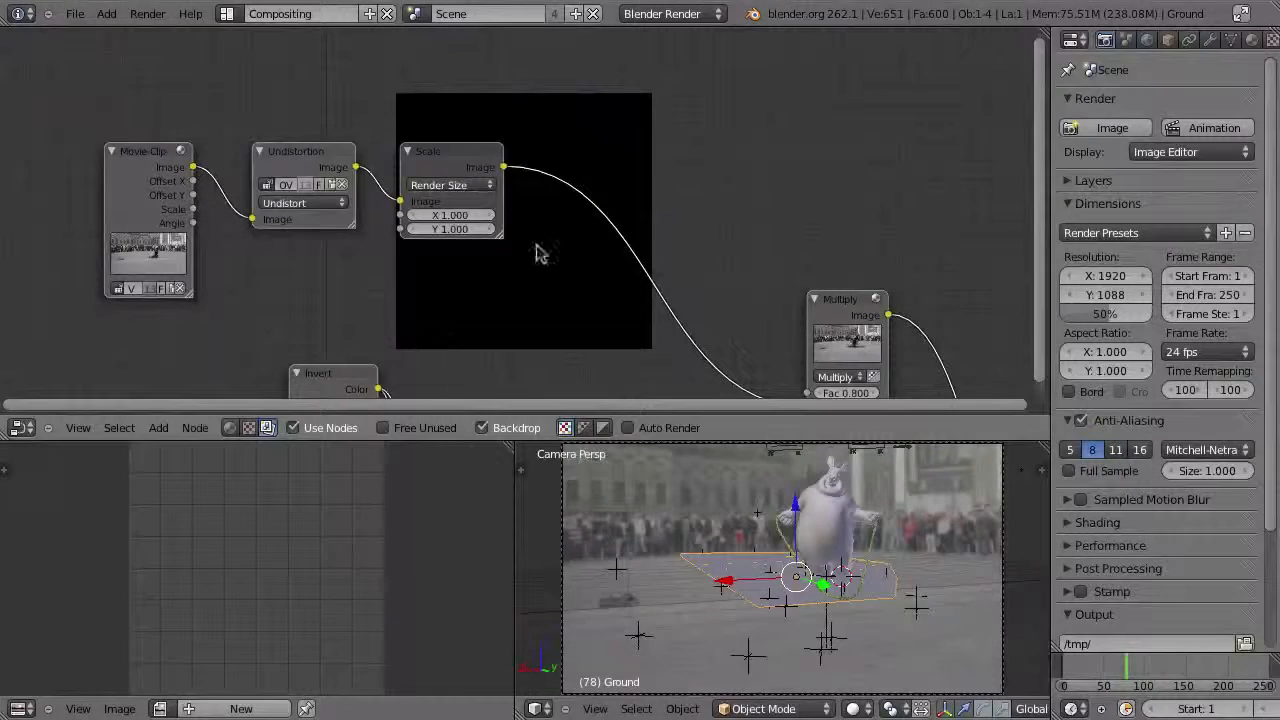
- Enlarge the node editor and preview the Scale and shadow Multiply node outputs over the backdrop
key(ctrl+Up)
ctrl+middle_drag(696, 397, 580, 333)
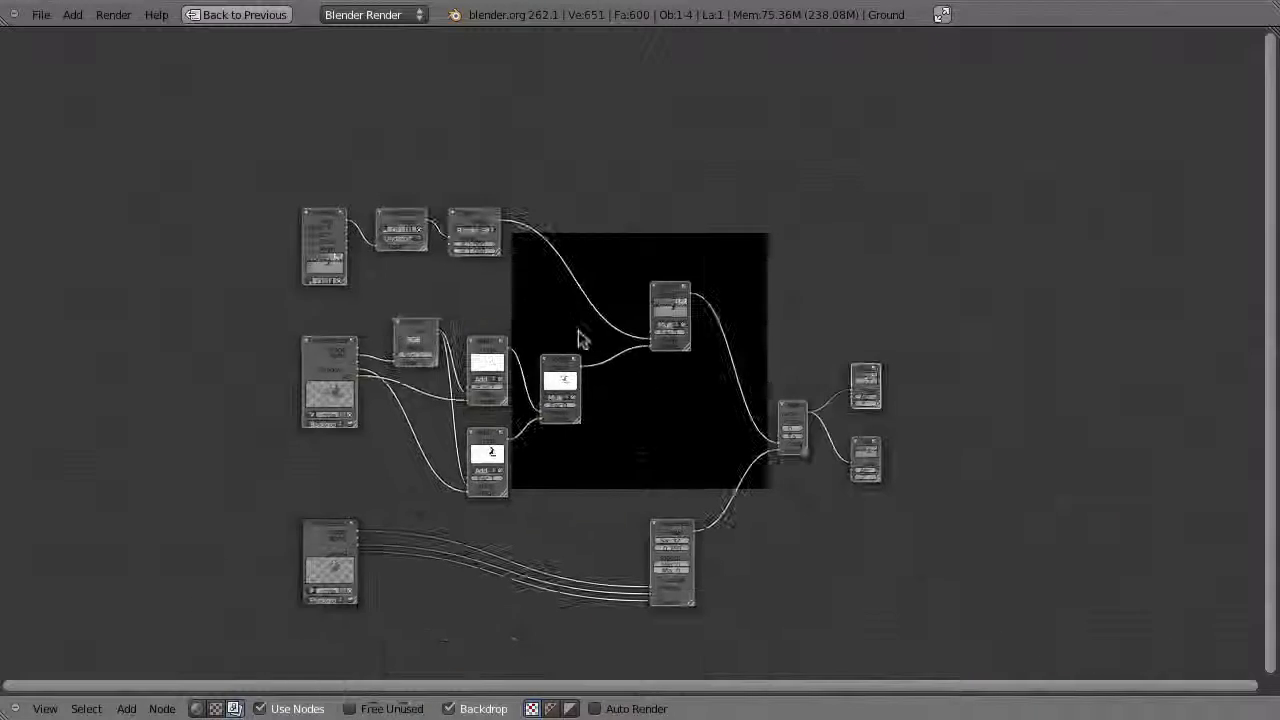
scroll(580, 333, up, 2)
middle_drag(408, 316, 473, 398)
ctrl+shift+click(511, 279)
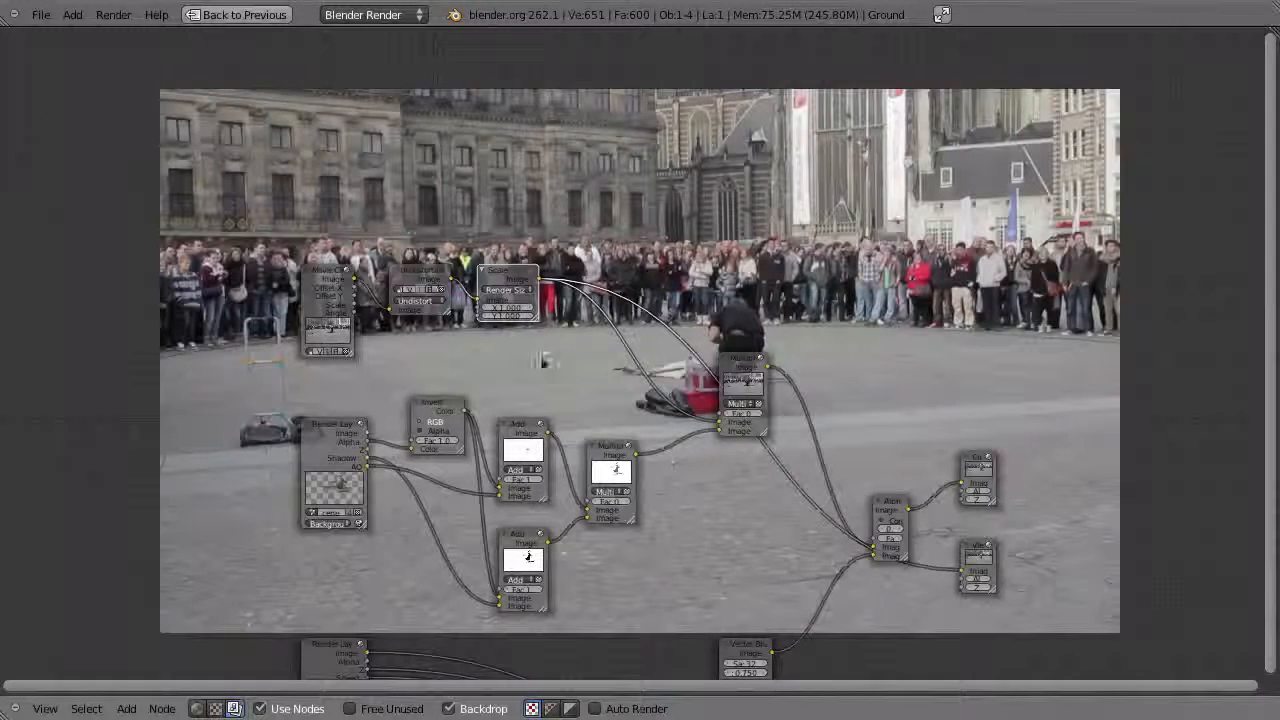
drag(354, 277, 364, 270)
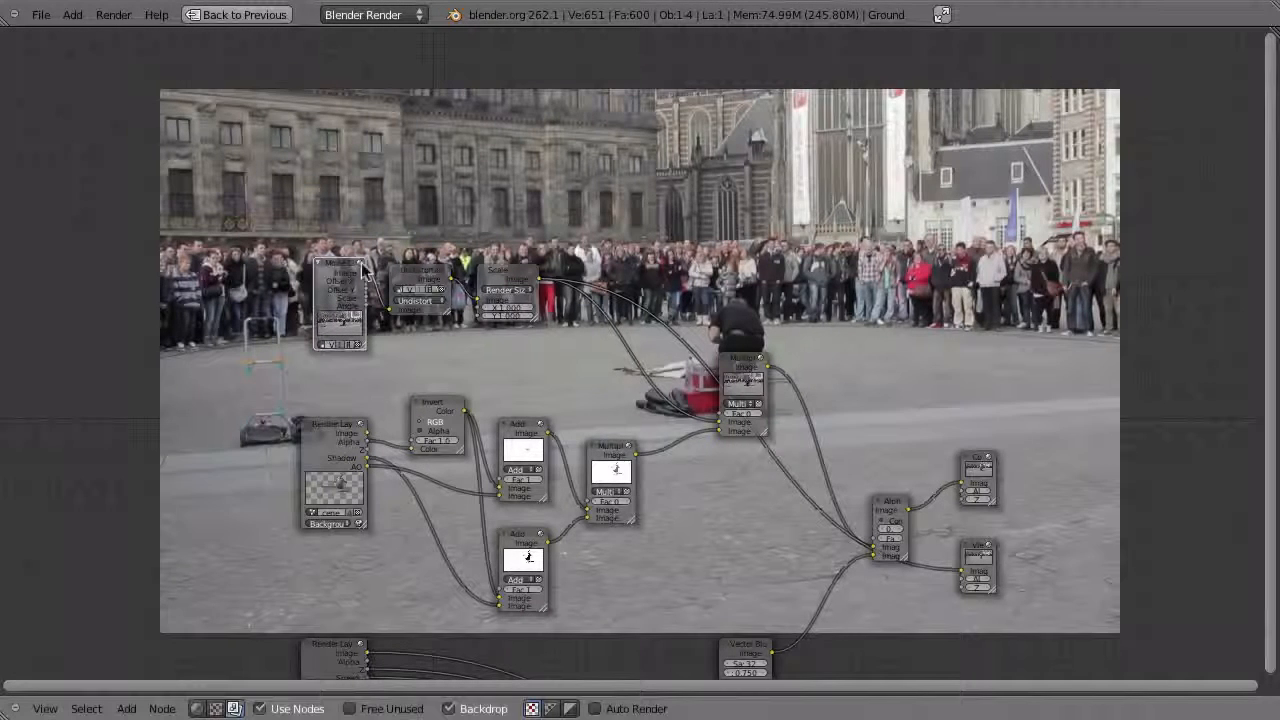
click(743, 363)
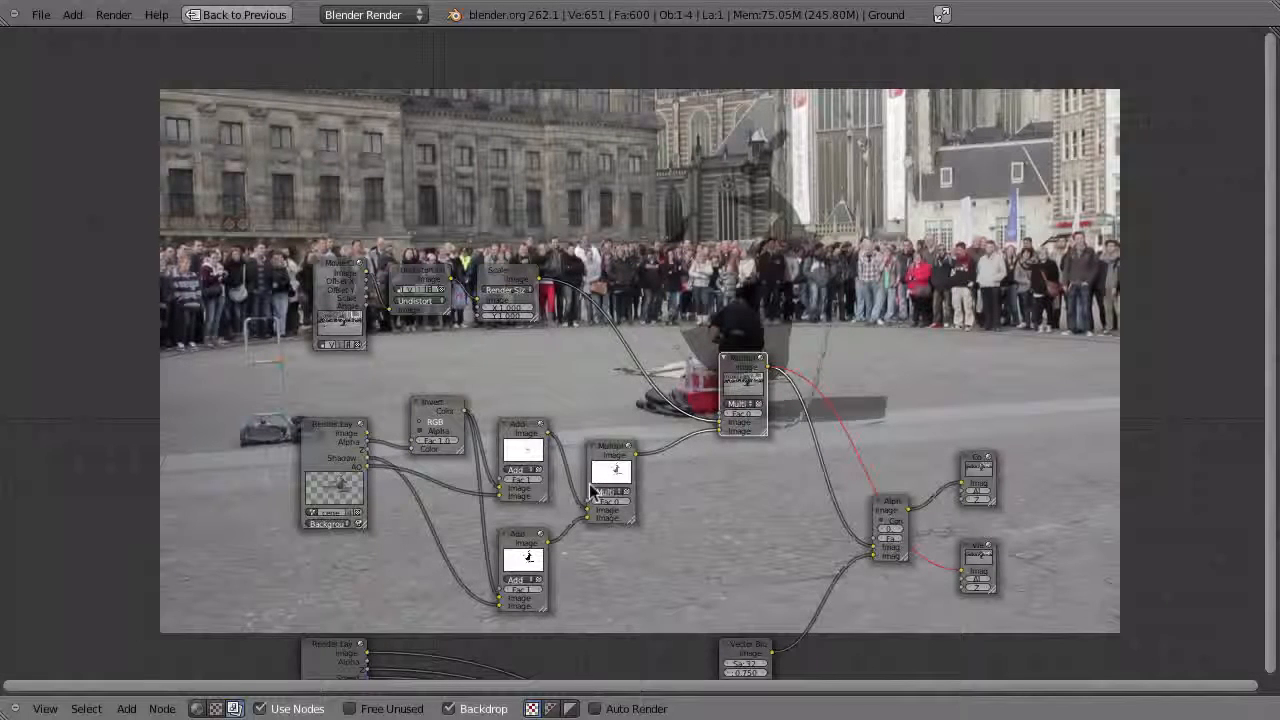
- Move the Movie Clip, Undistortion and Scale nodes up to free space above the Background render layer node
middle_drag(793, 366, 746, 498)
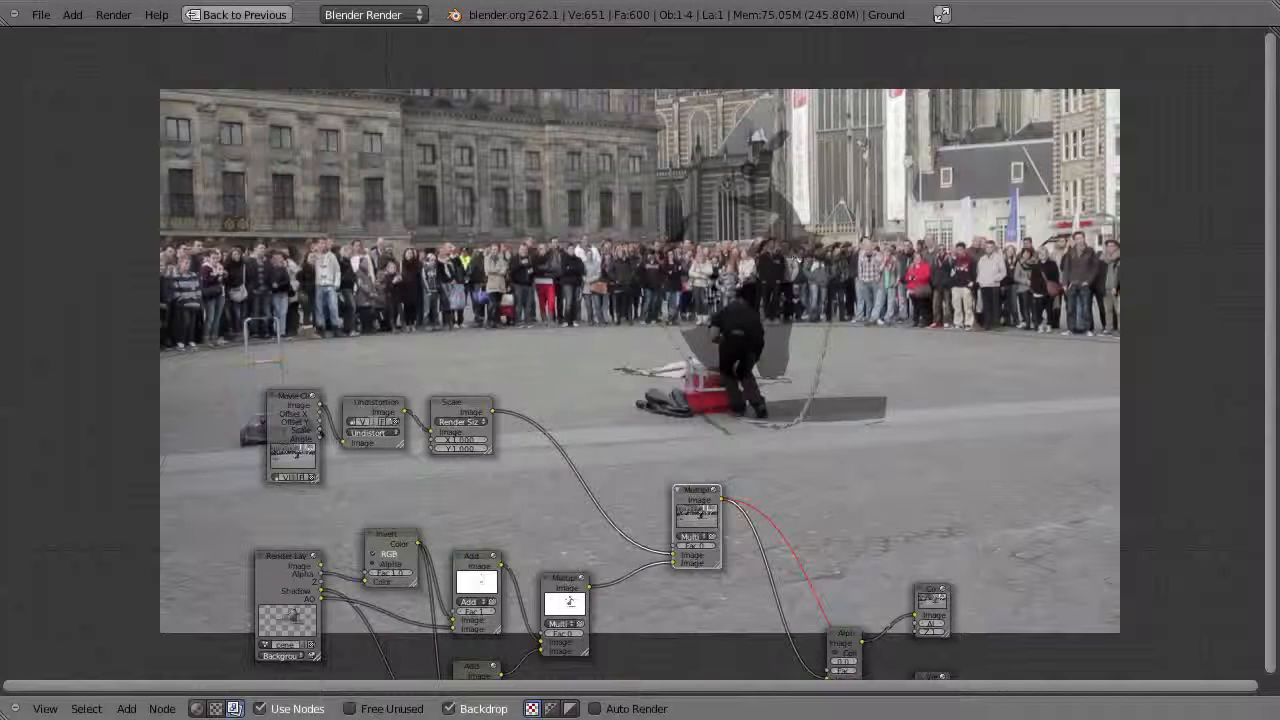
middle_drag(665, 337, 745, 247)
drag(318, 258, 633, 398)
key(g)
click(614, 263)
scroll(600, 271, up, 4)
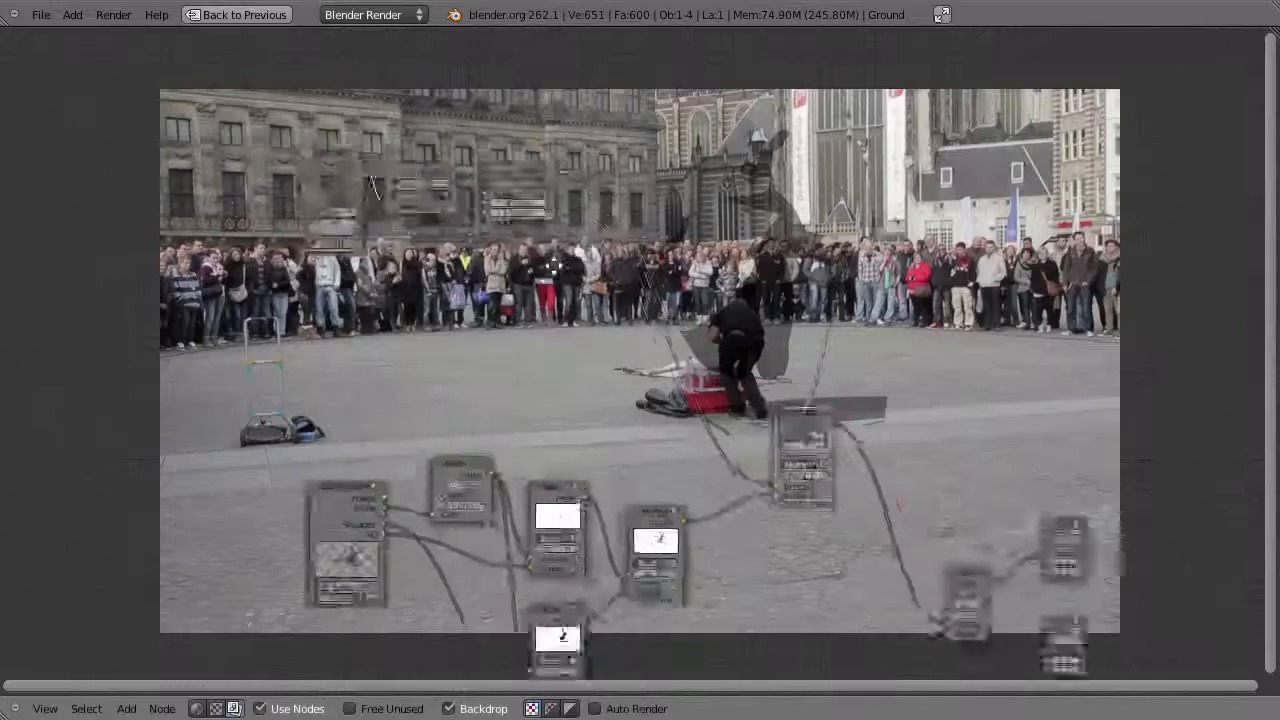
- Add a Render Layers node between the clip and Background nodes, set it to projection and preview its output
key(shift+a)
mouse_move(205, 365)
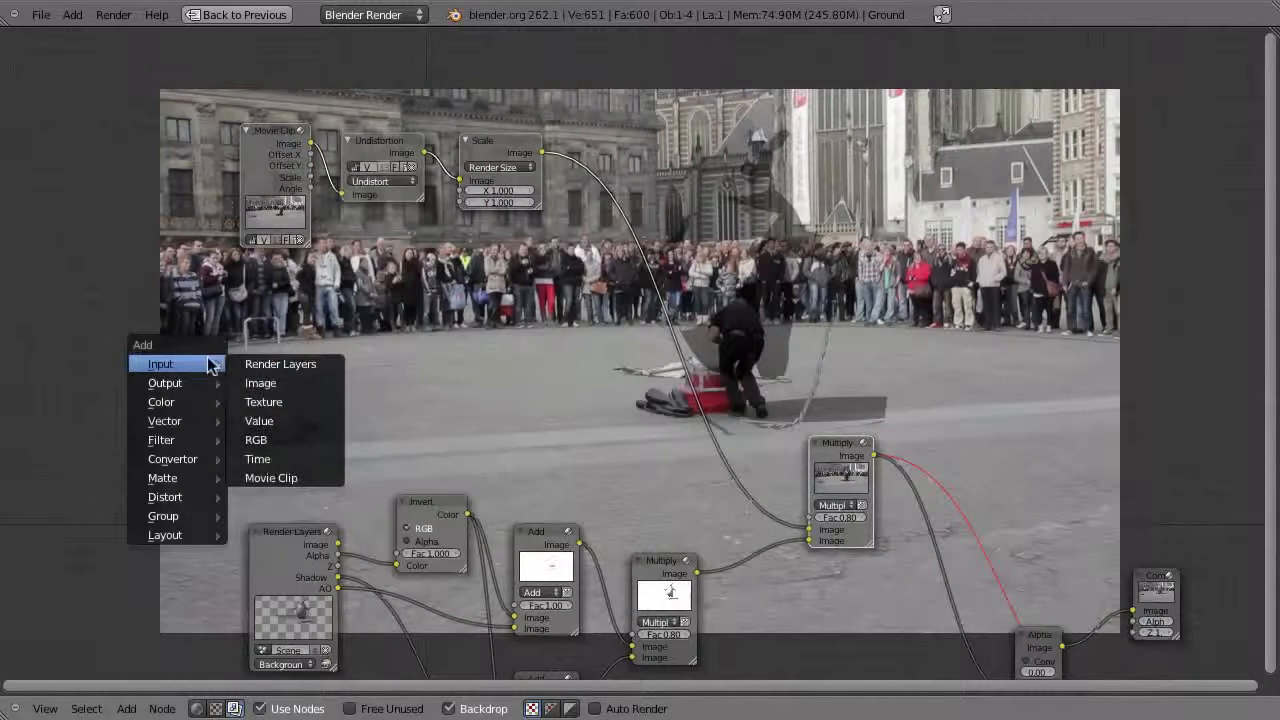
click(289, 363)
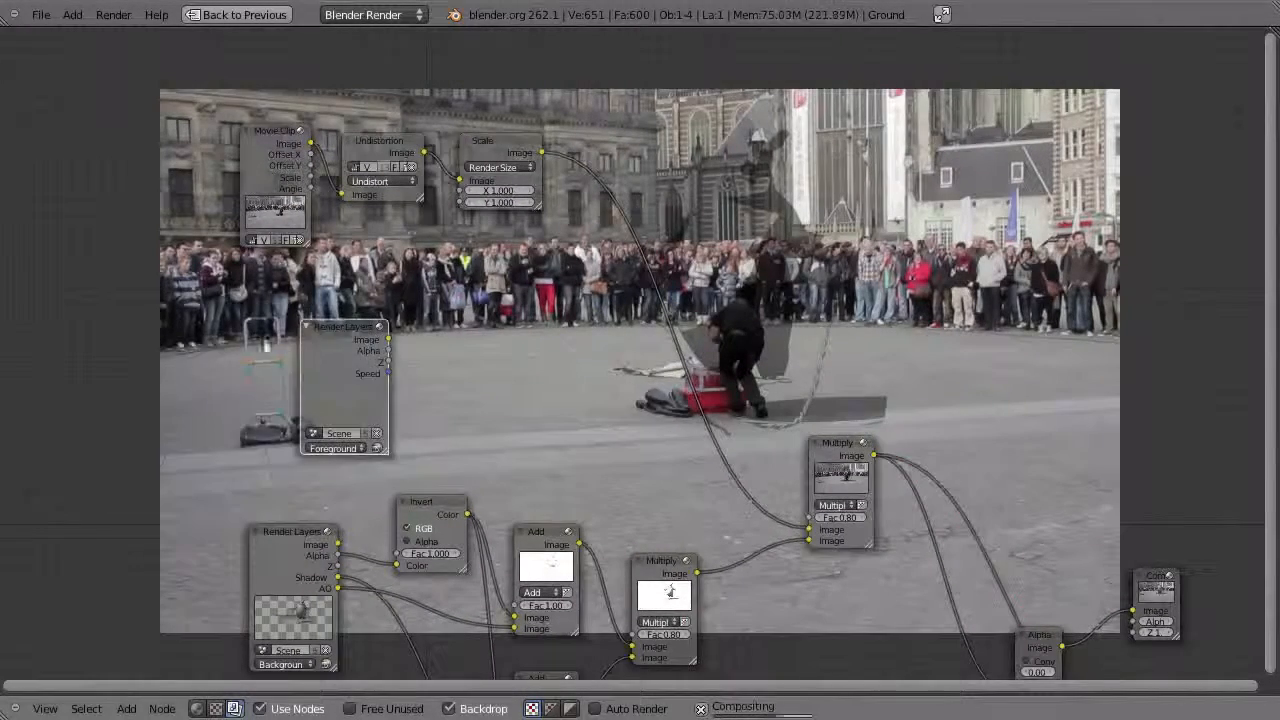
key(g)
click(112, 318)
click(199, 421)
click(191, 389)
ctrl+shift+click(205, 328)
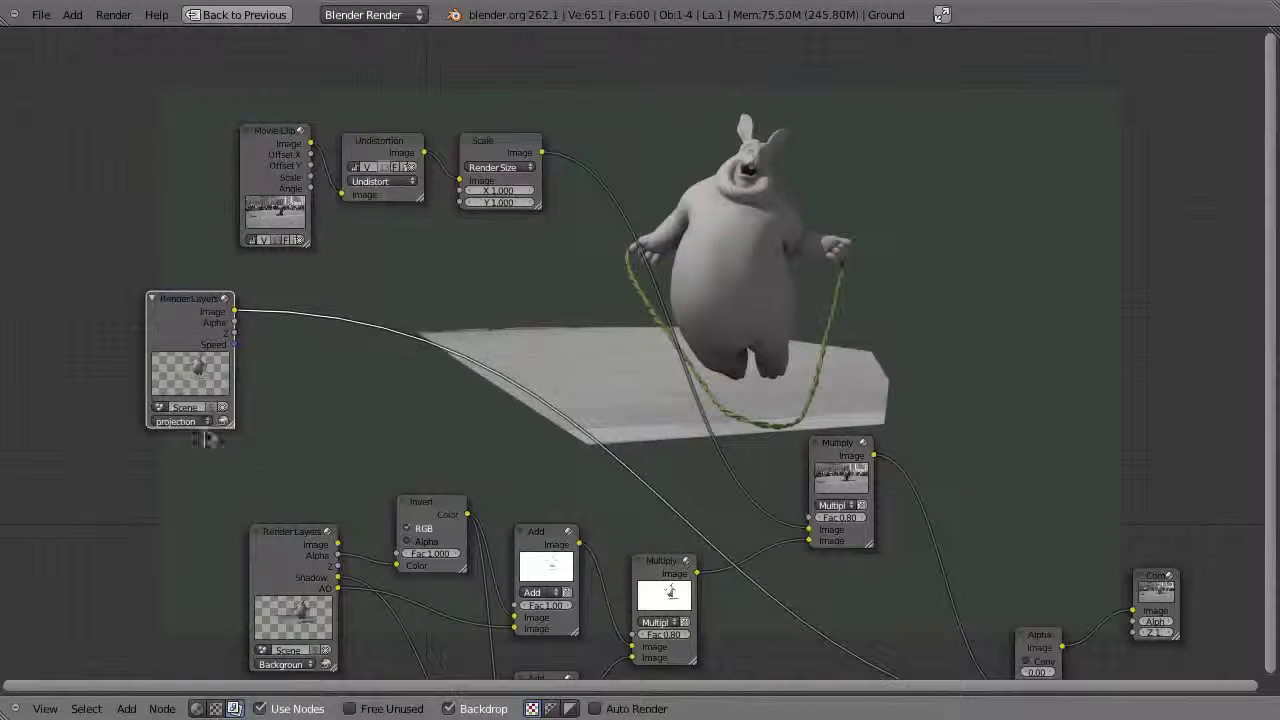
- Move the Rabbit object to a different scene layer from the ground and render the image again
key(ctrl+Up)
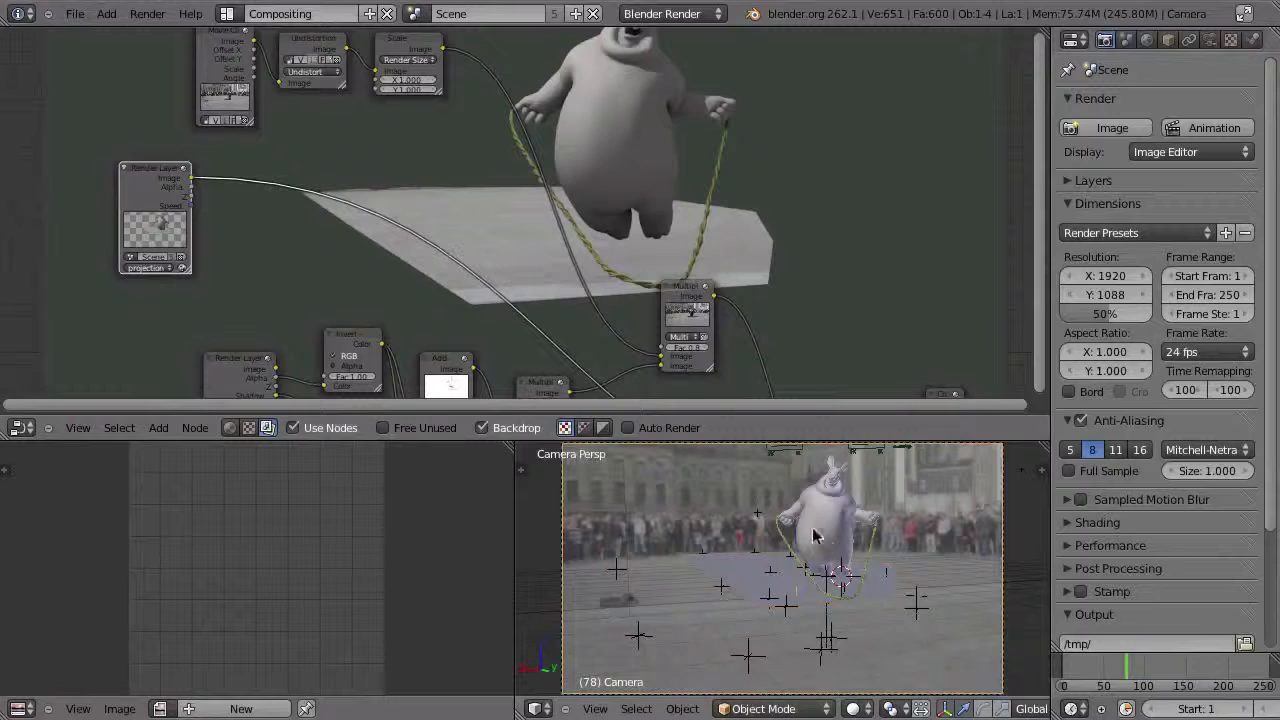
key(ctrl+Up)
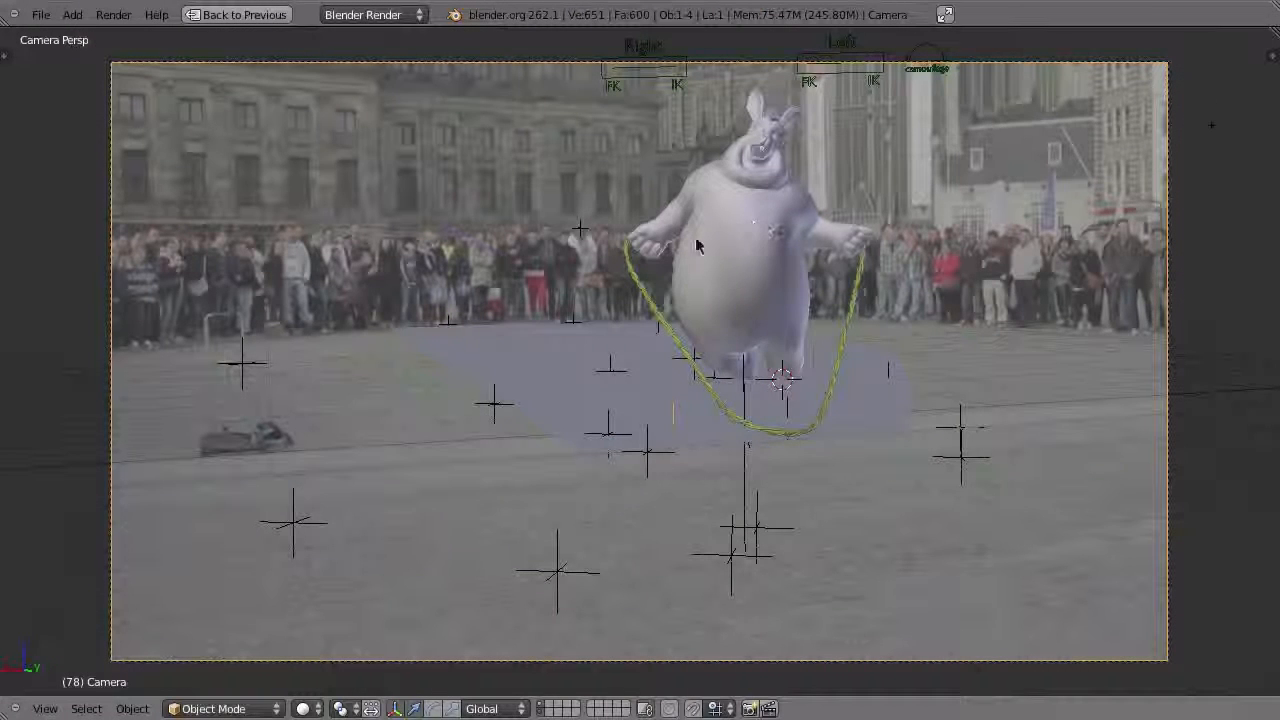
key(z)
right_click(765, 247)
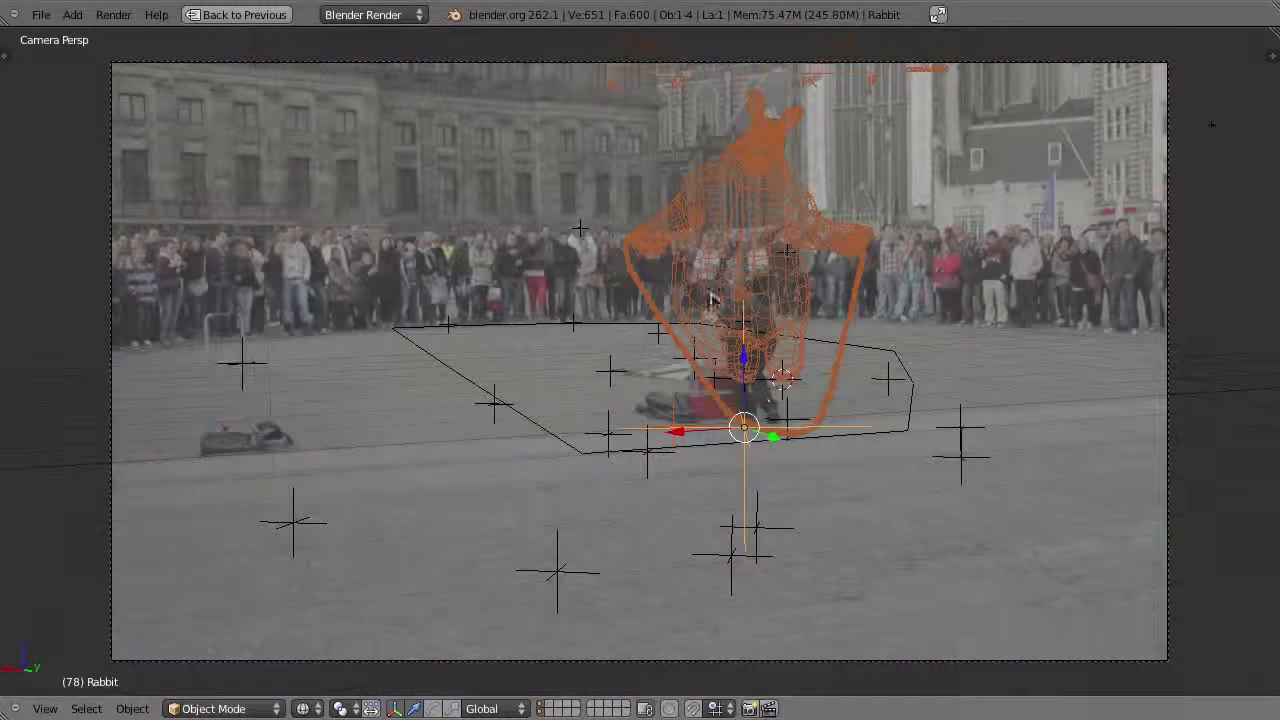
key(z)
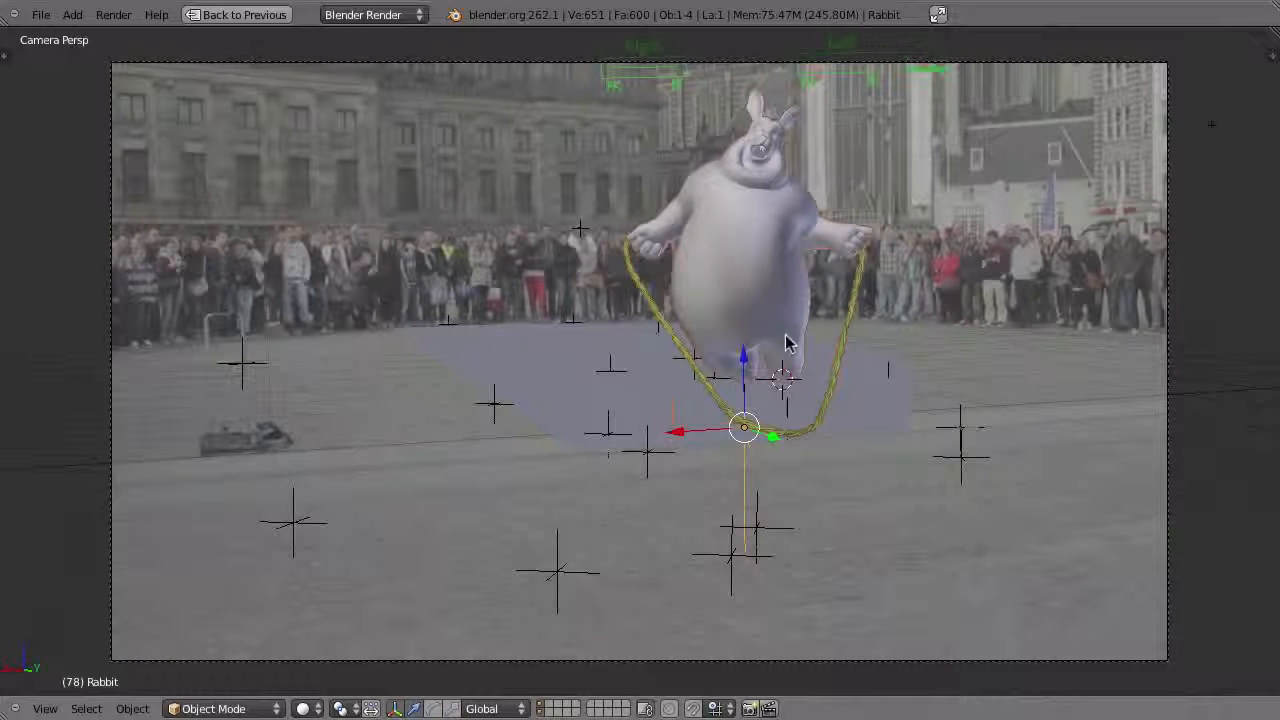
key(m)
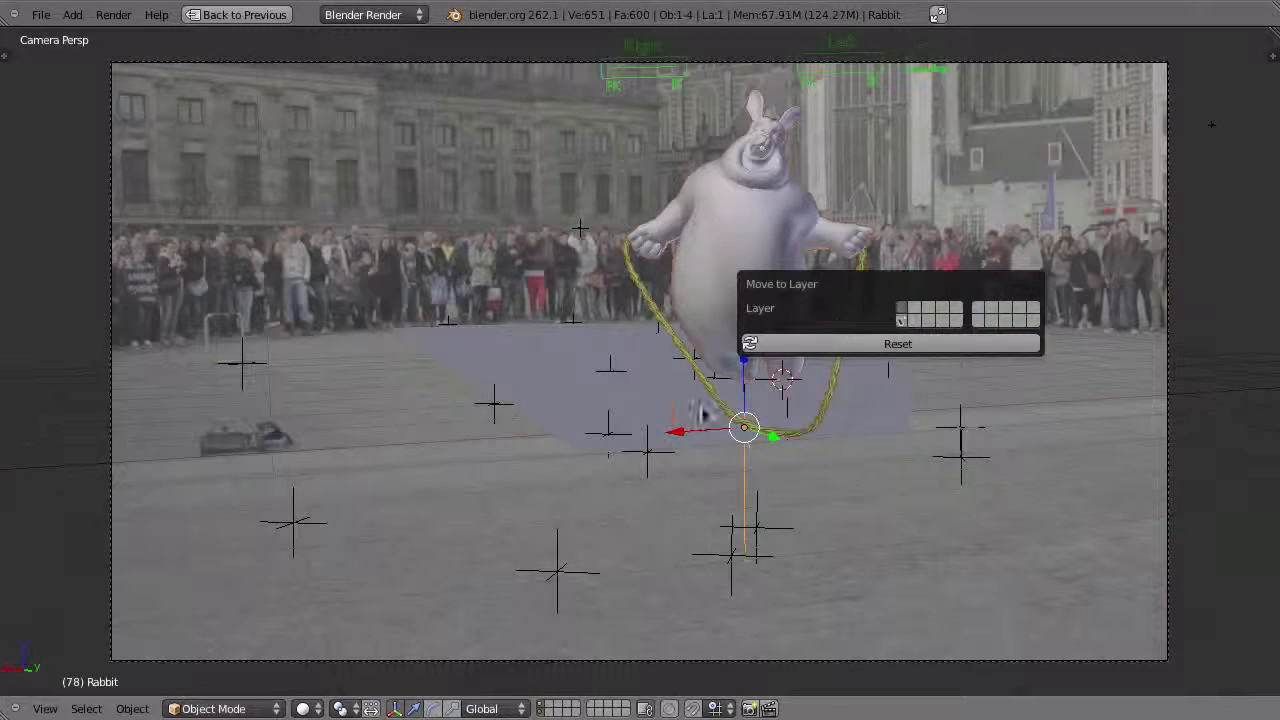
key(ctrl+Up)
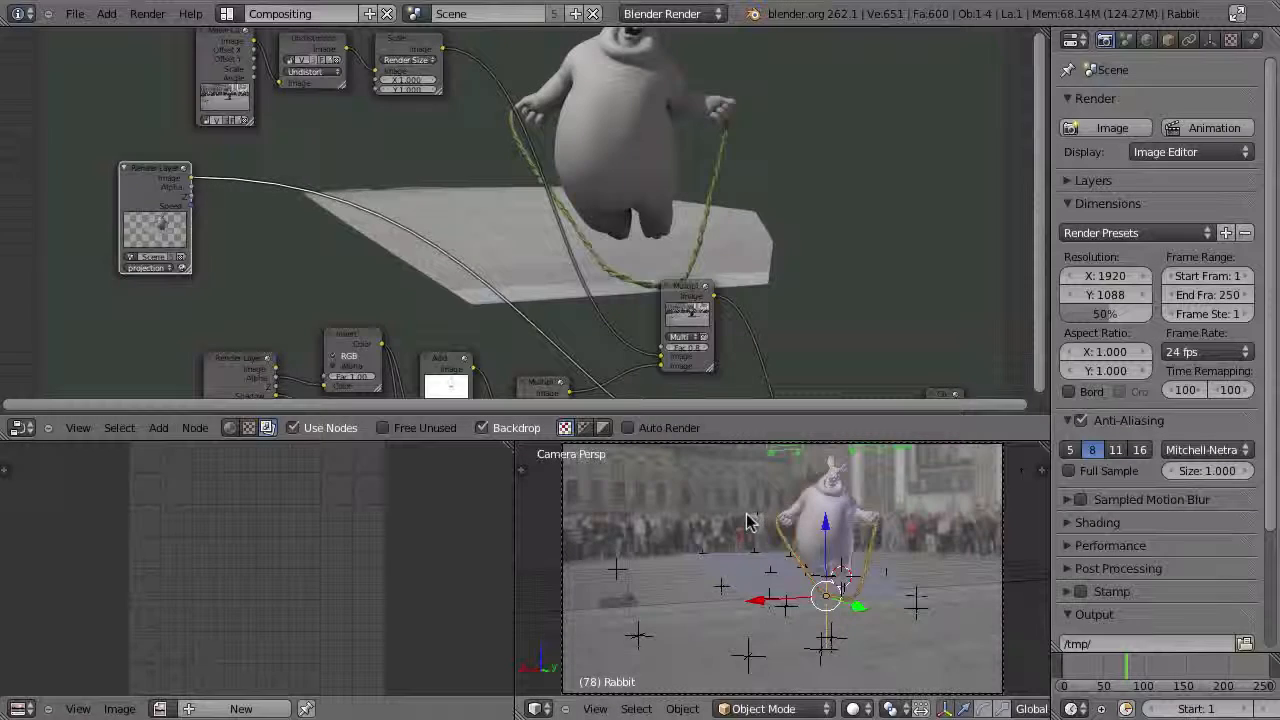
click(1112, 127)
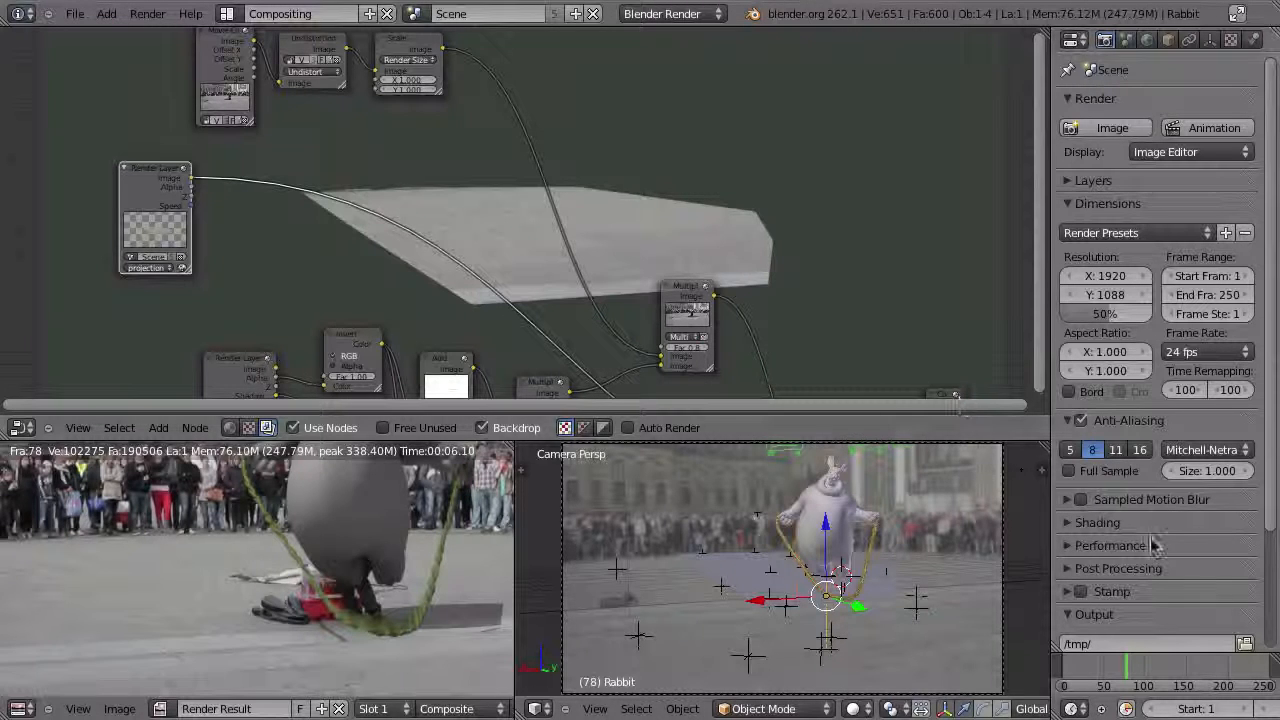
- Set the alpha mode in the render shading settings to Premultiplied
click(1066, 522)
scroll(1195, 500, down, 3)
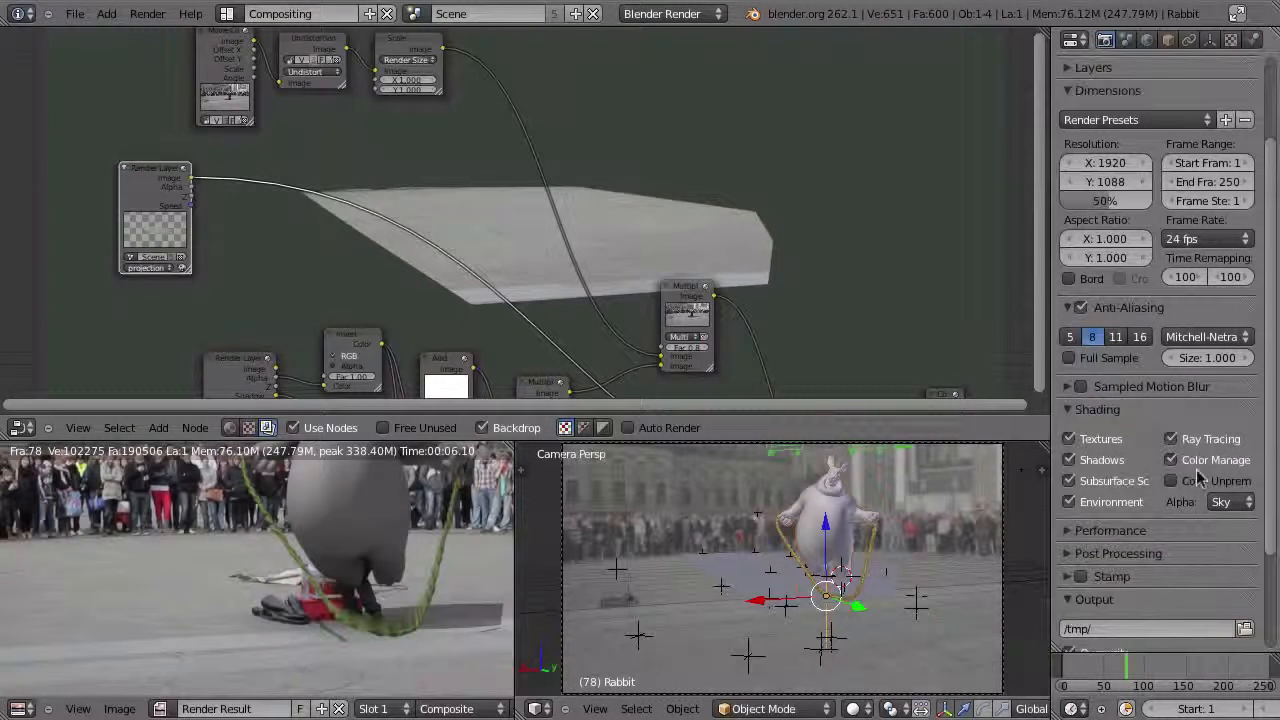
click(1215, 502)
click(1190, 462)
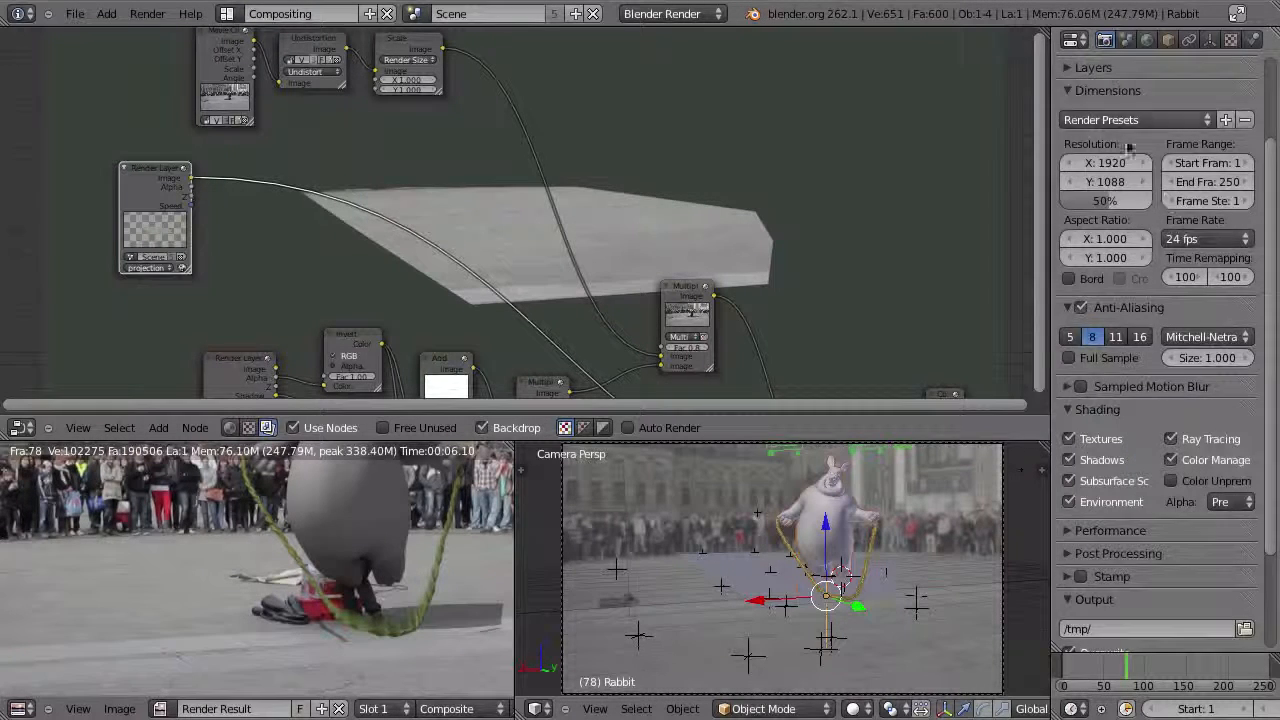
- Exclude Sky from the projection render layer, render again and enlarge the node editor to check the result
scroll(1068, 215, up, 3)
click(1070, 171)
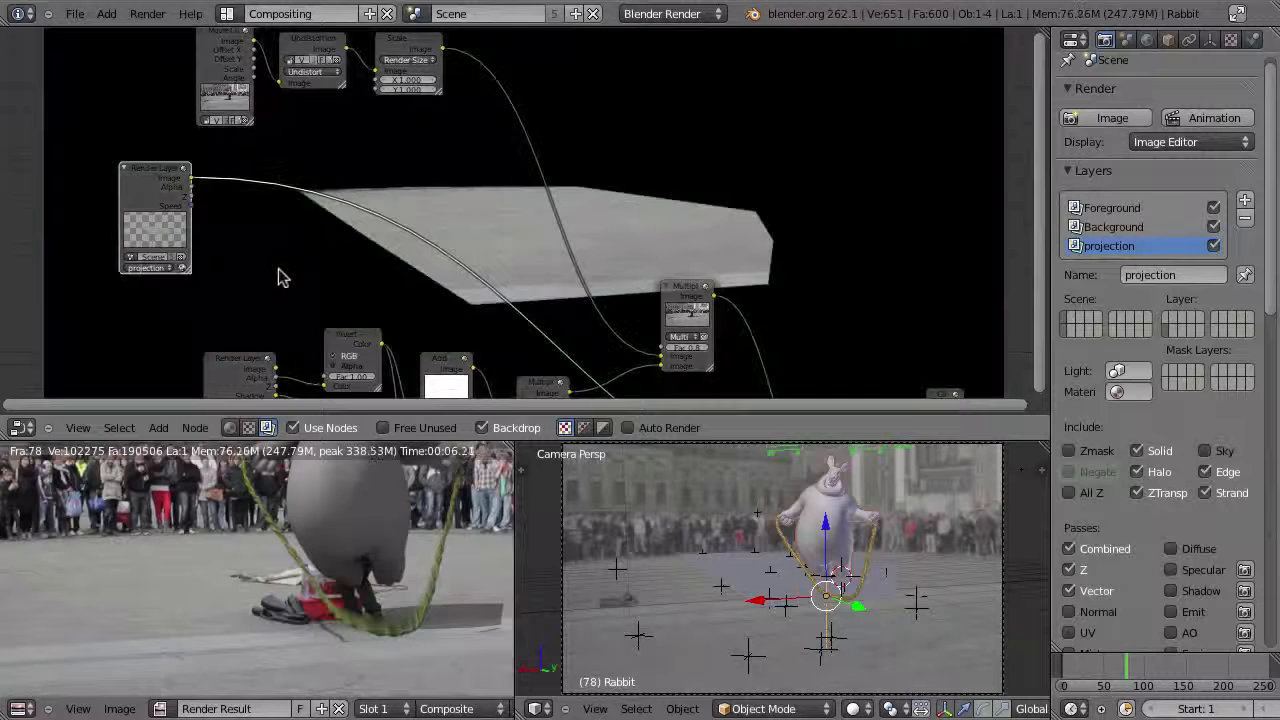
key(ctrl+Up)
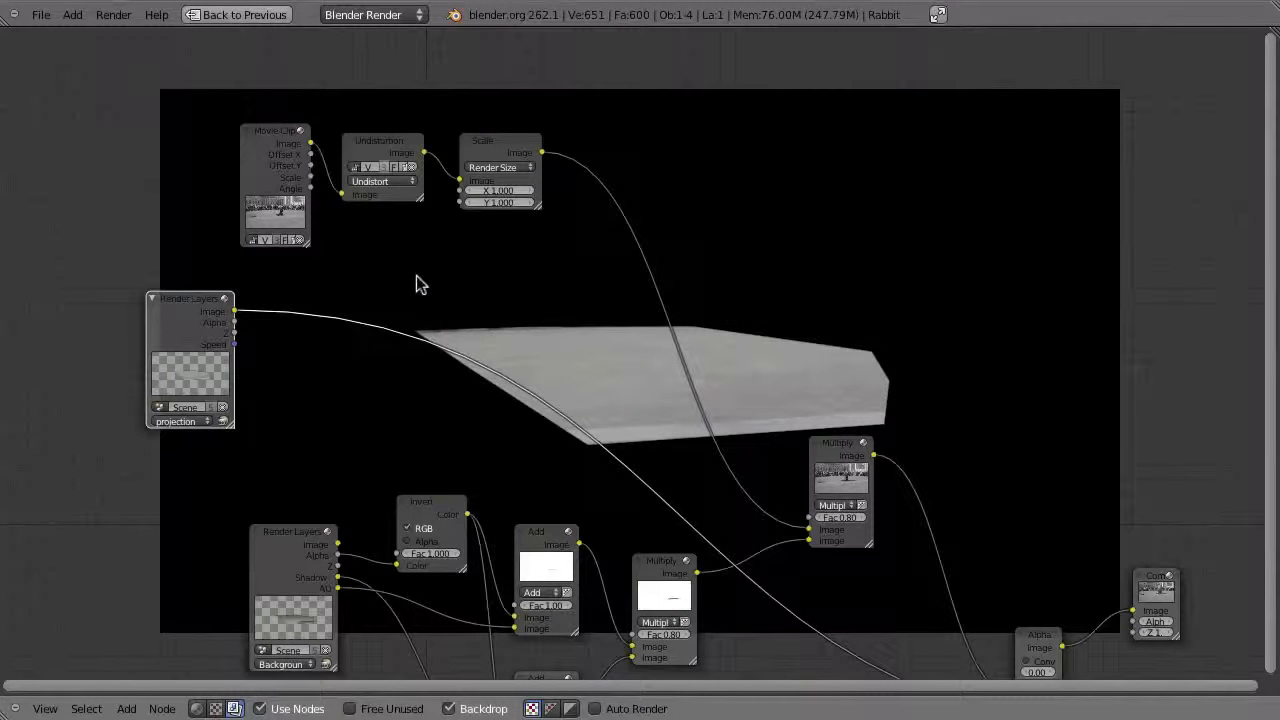
- Insert a Vector Blur node after the projection Render Layers node and connect the layer's Z and Speed passes to it
key(shift+a)
mouse_move(400, 355)
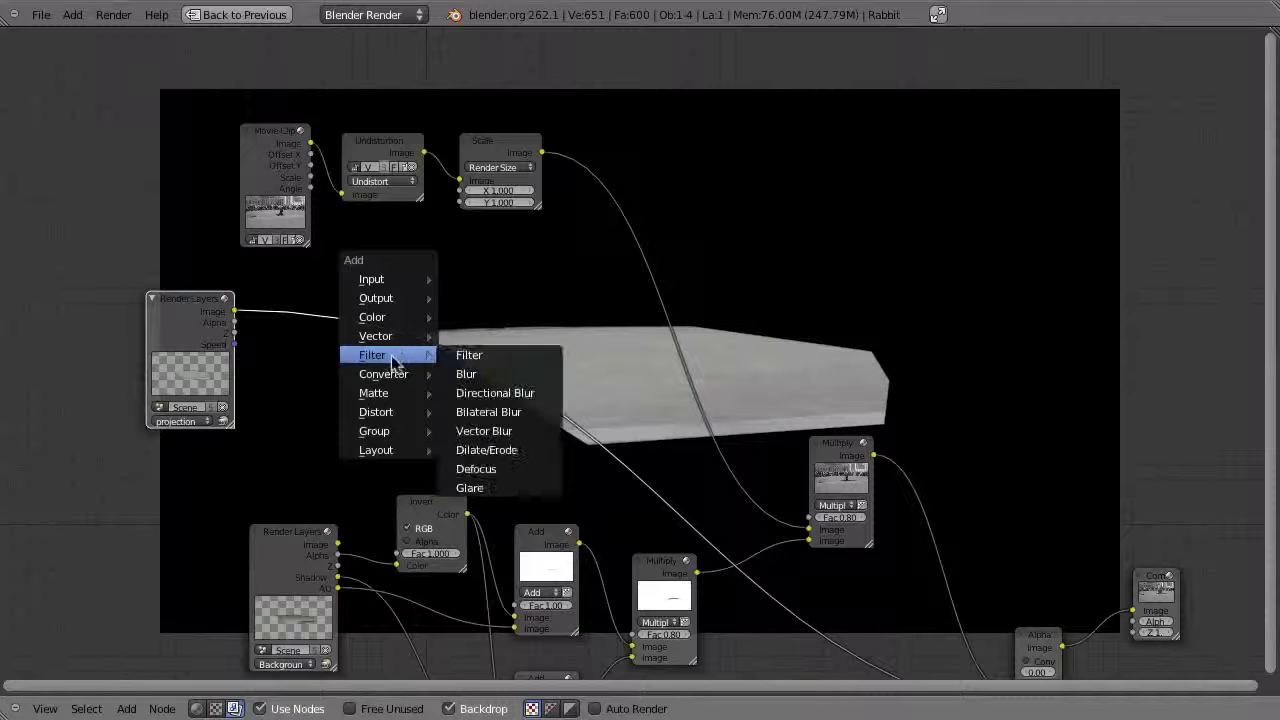
click(505, 432)
click(438, 378)
mouse_move(234, 333)
mouse_down()
mouse_move(366, 431)
mouse_move(404, 431)
mouse_move(235, 344)
mouse_up()
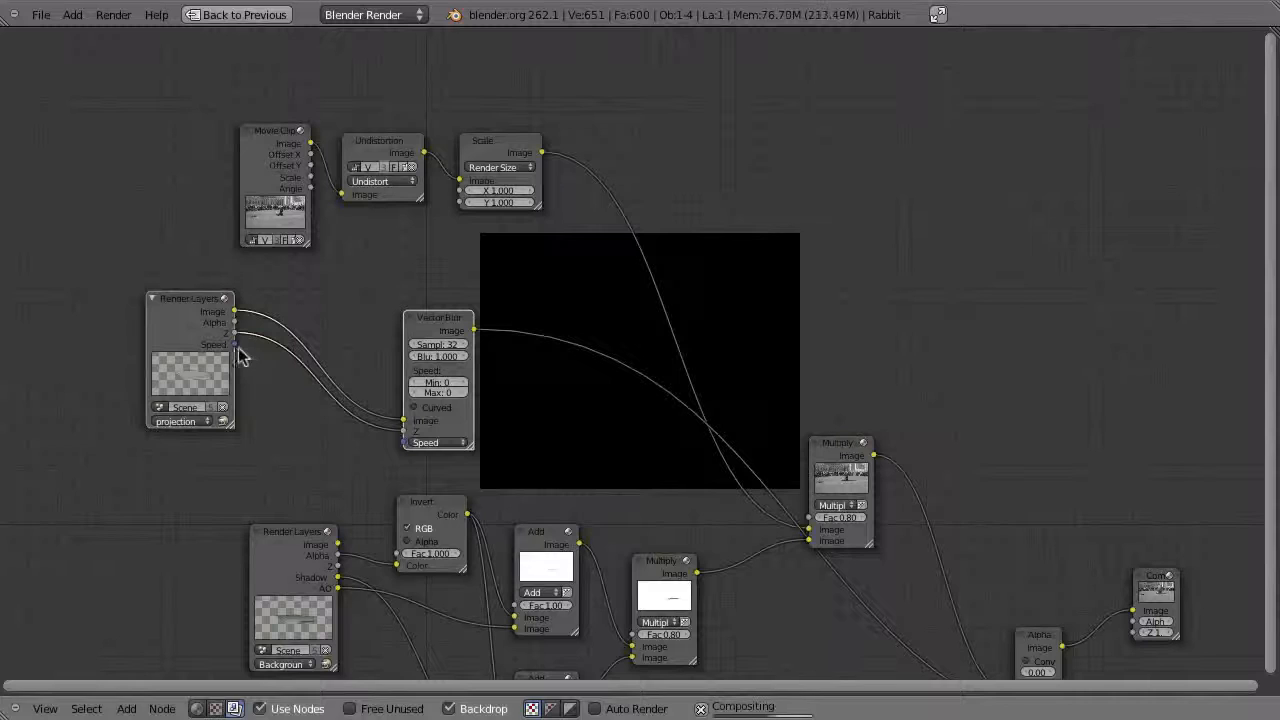
key(g)
click(251, 366)
drag(395, 453, 404, 442)
- Insert an AlphaOver node after the Scale node, feed the Vector Blur output into its second image and preview the result
middle_drag(551, 269, 491, 219)
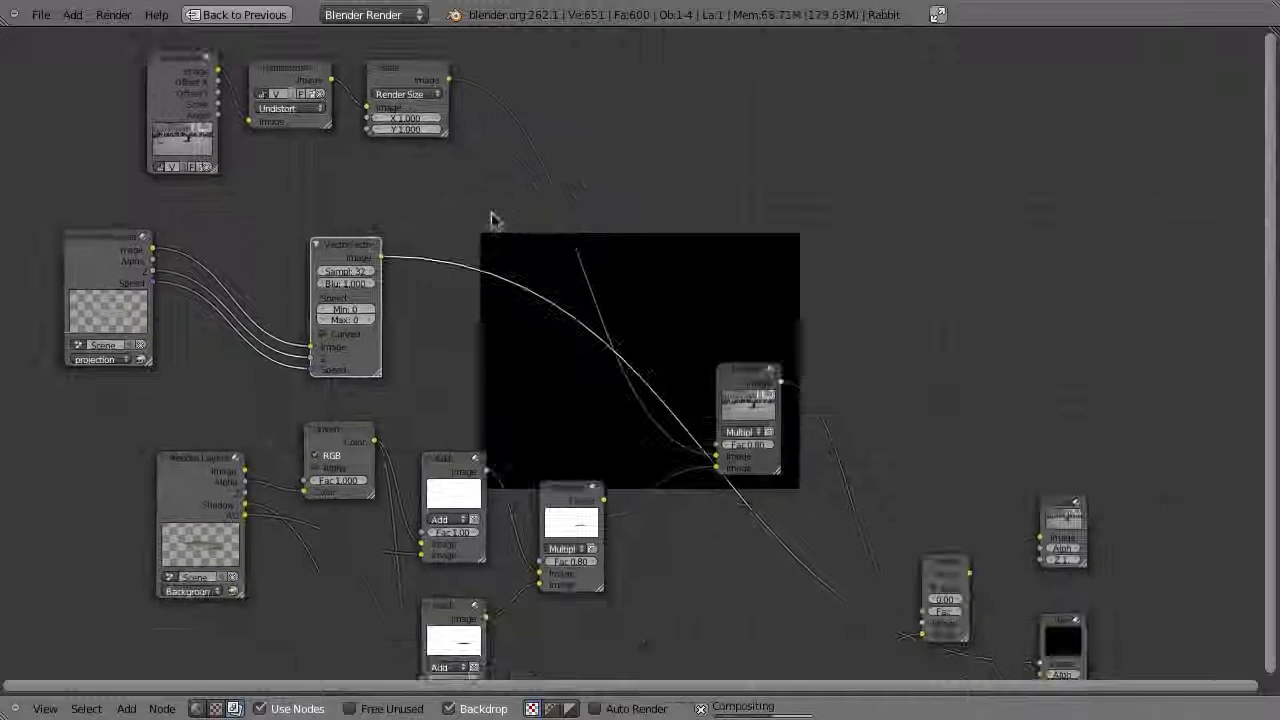
key(shift+a)
mouse_move(420, 160)
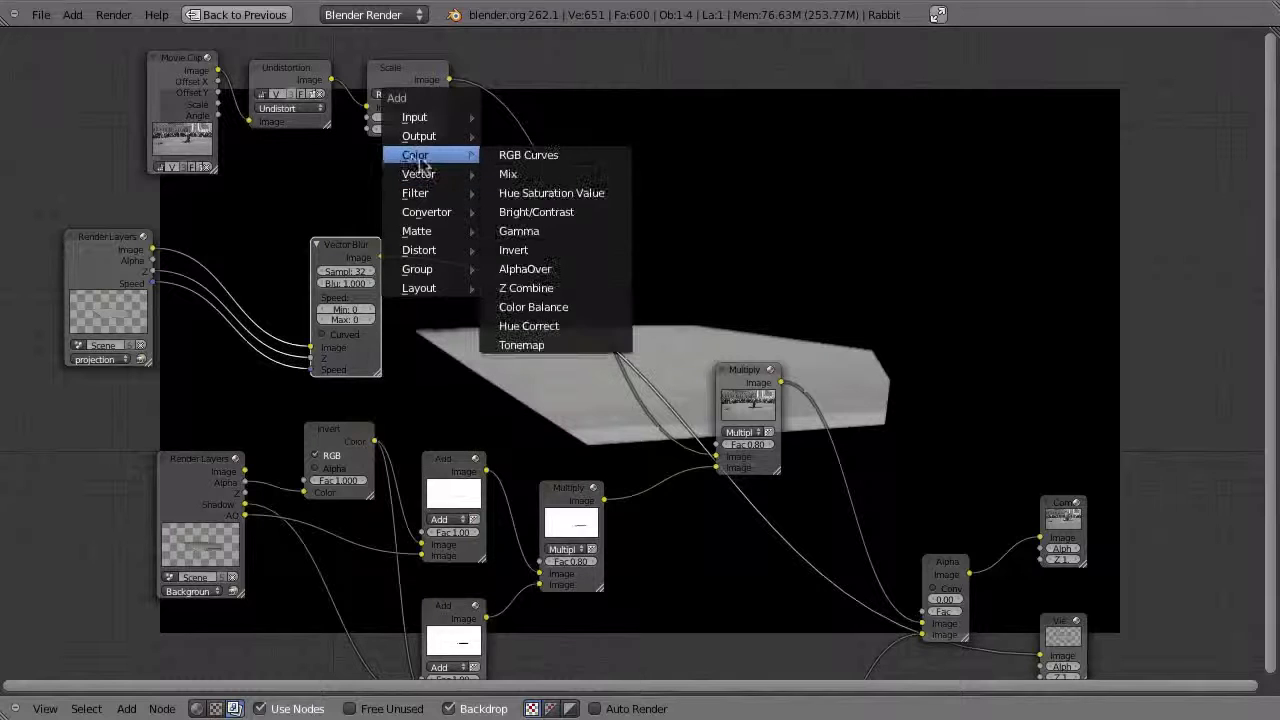
click(532, 275)
key(g)
click(540, 105)
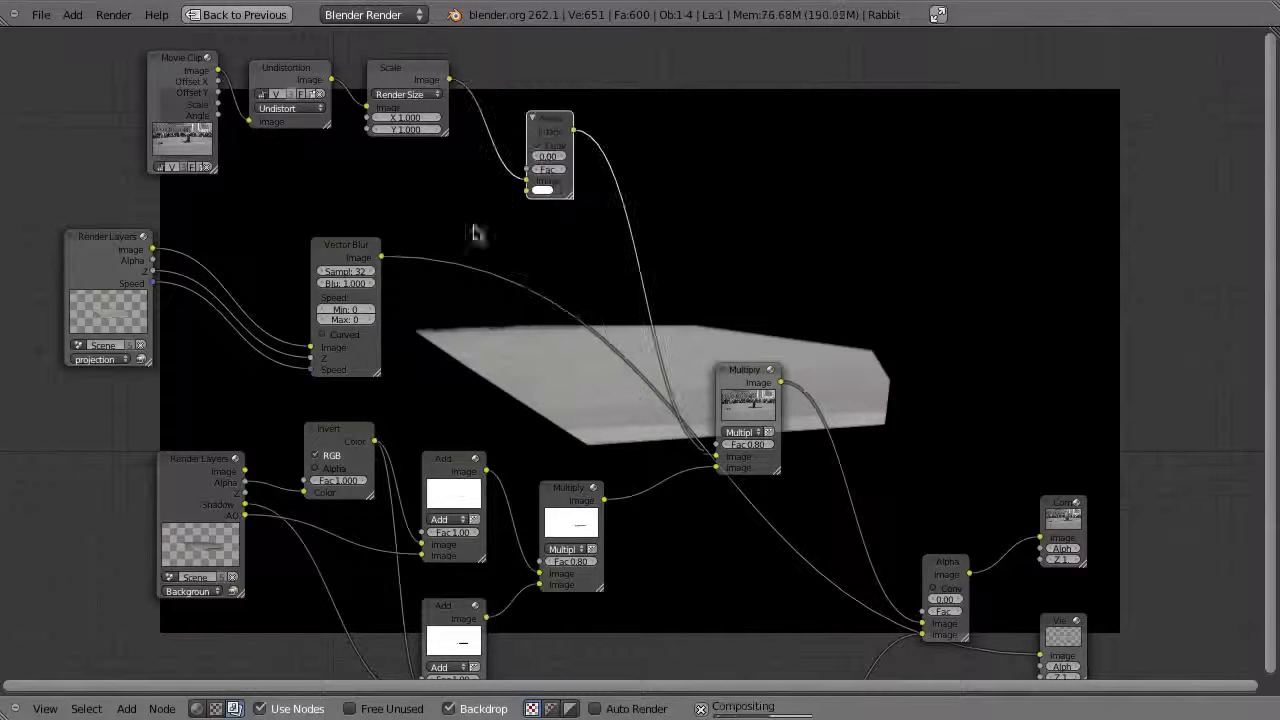
drag(380, 257, 528, 190)
ctrl+shift+click(562, 123)
- Move and collapse the Vector Blur node beside the projection Render Layers node, and preview that layer's alpha output
middle_drag(394, 343, 372, 358)
middle_drag(645, 305, 424, 425)
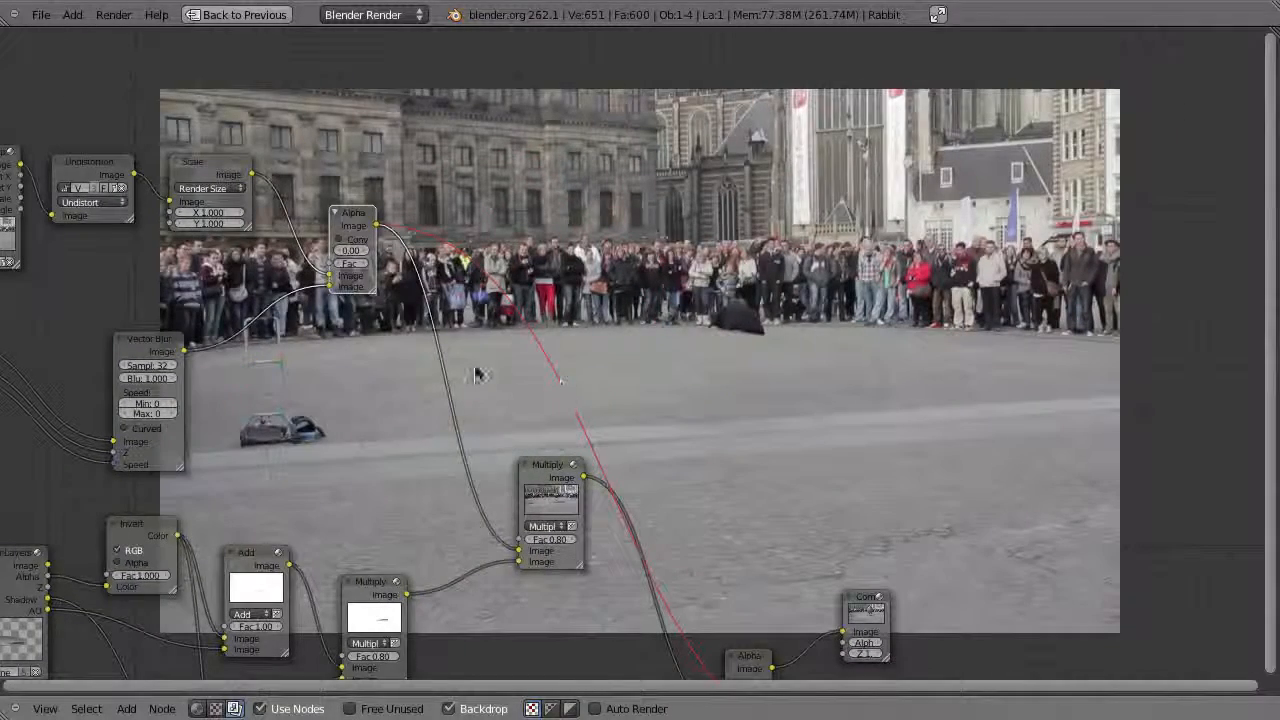
middle_drag(481, 375, 885, 383)
drag(531, 345, 454, 304)
middle_drag(758, 441, 584, 418)
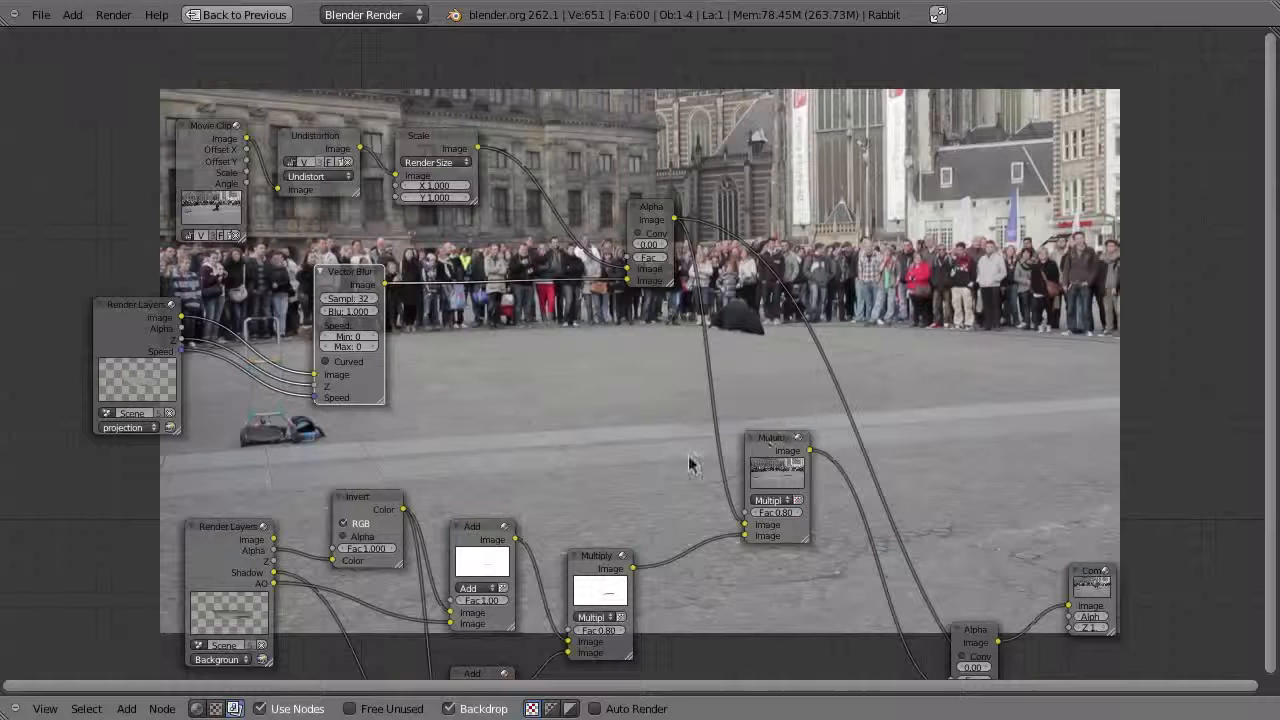
click(323, 277)
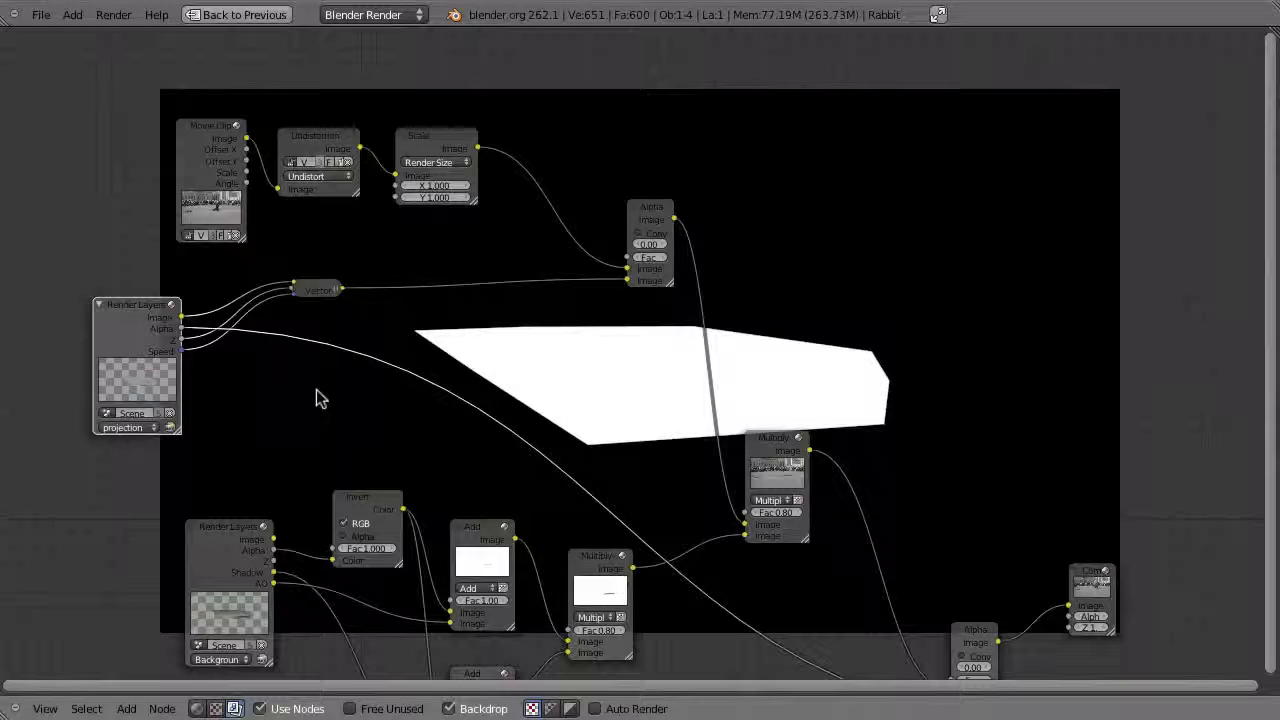
- Insert a Dilate/Erode node on the projection layer's alpha with a distance of -3 and place it below the Vector Blur node
key(shift+a)
mouse_move(293, 436)
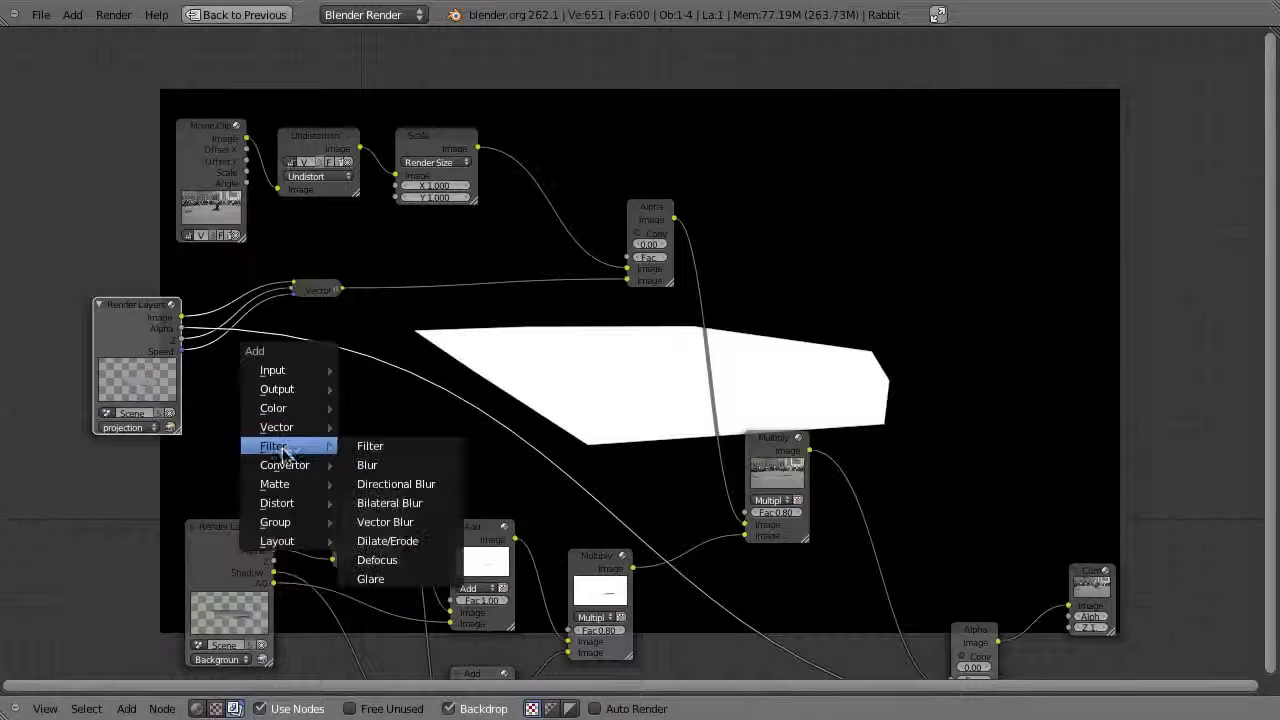
click(395, 543)
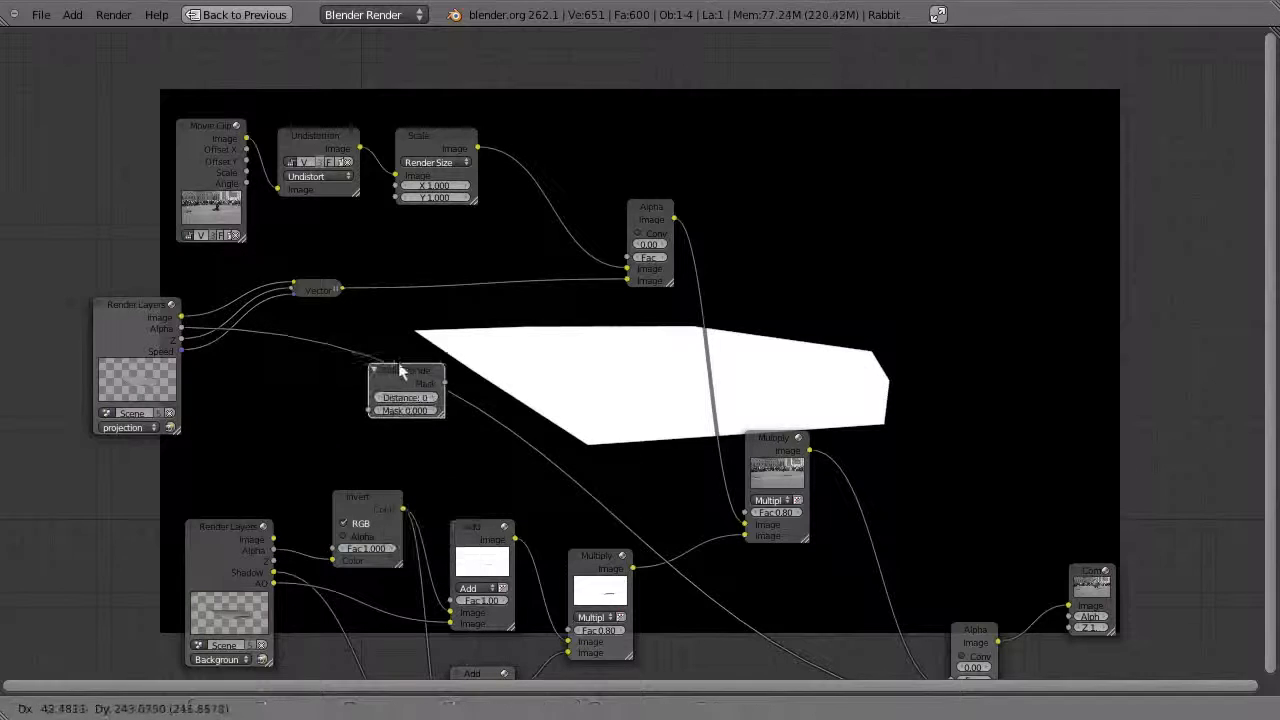
click(373, 378)
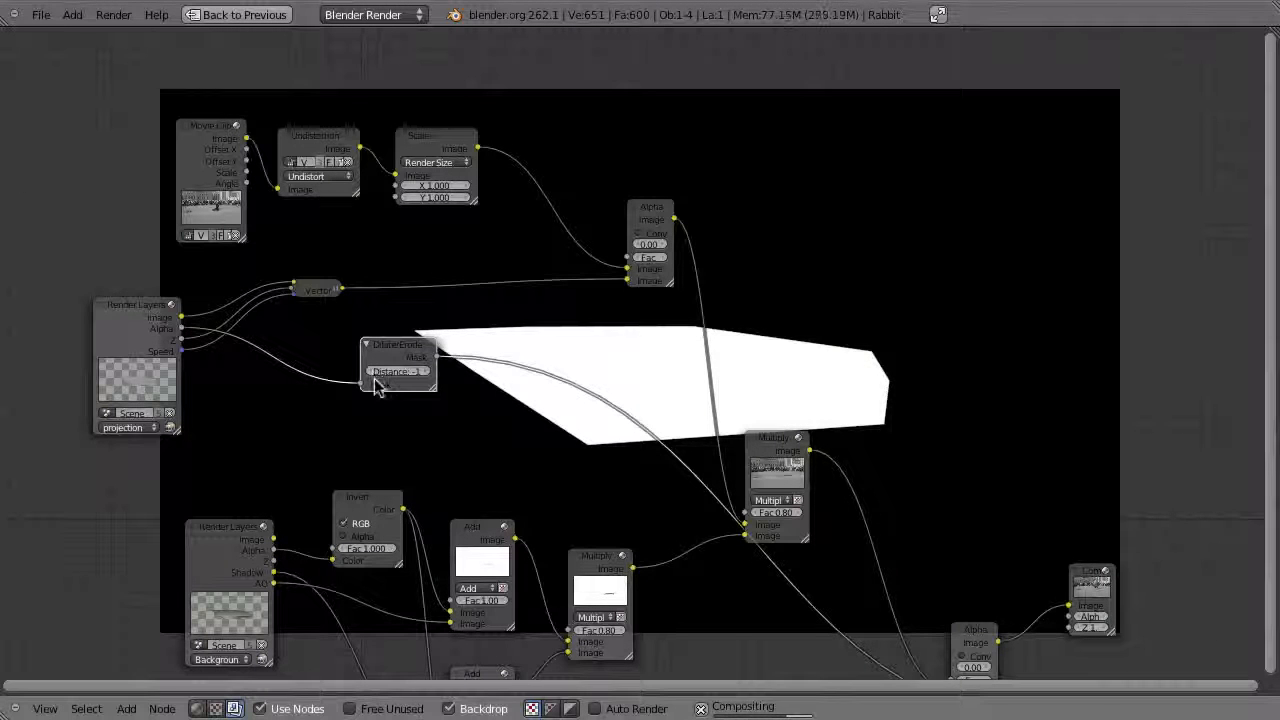
click(371, 374)
click(372, 373)
drag(402, 357, 289, 390)
- Add a Blur node after Dilate/Erode, set it to Fast Gaussian with X and Y at 3, and collapse it
key(shift+a)
mouse_move(357, 366)
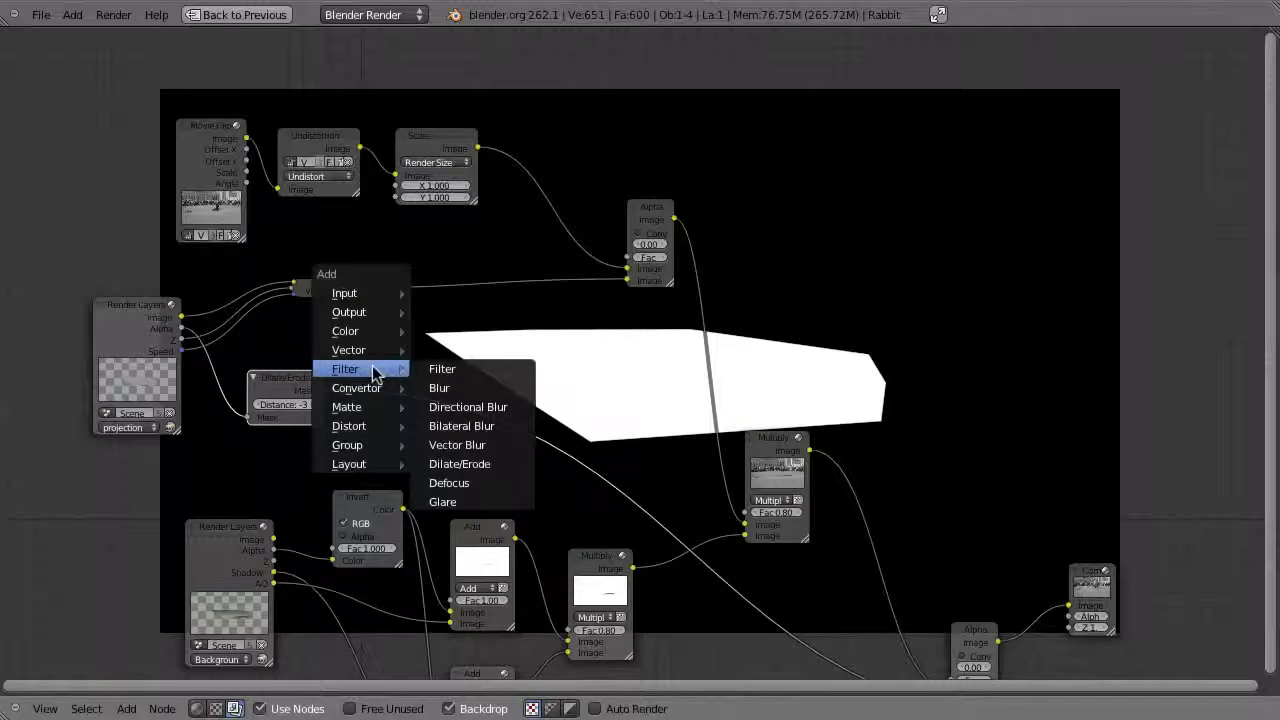
click(471, 389)
click(400, 330)
click(430, 386)
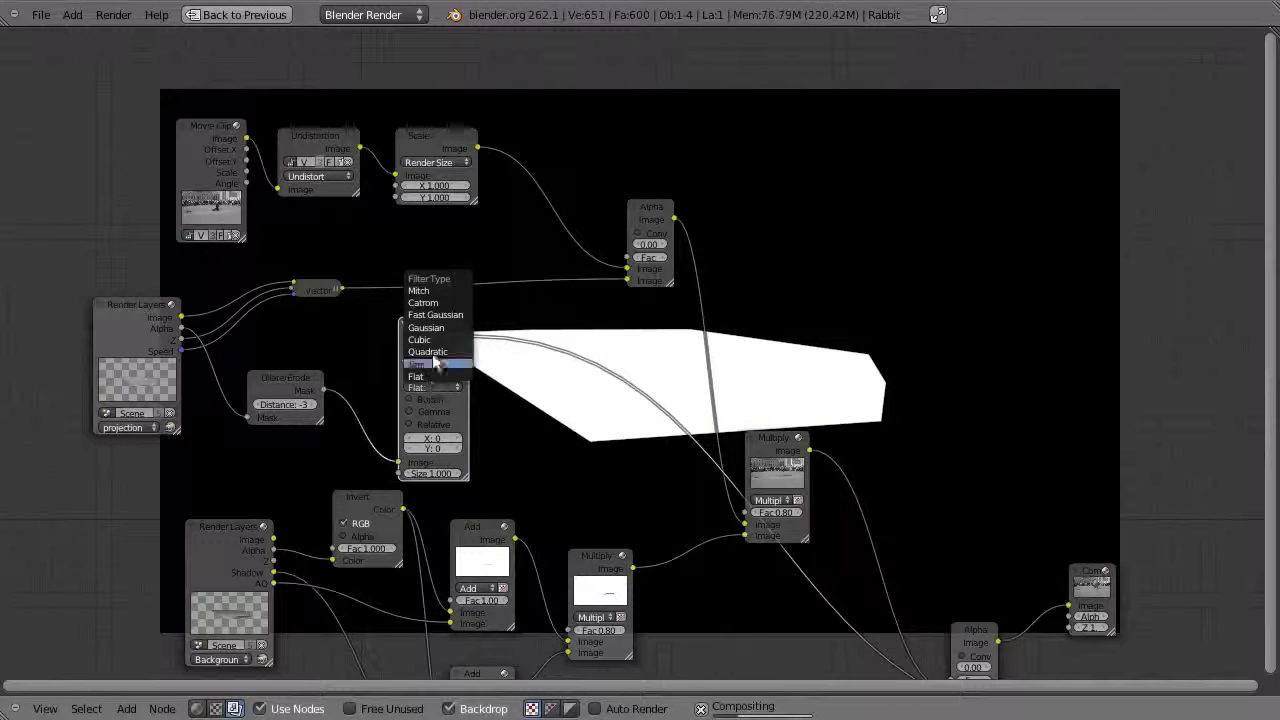
click(432, 314)
click(459, 417)
click(459, 417)
click(458, 427)
click(458, 427)
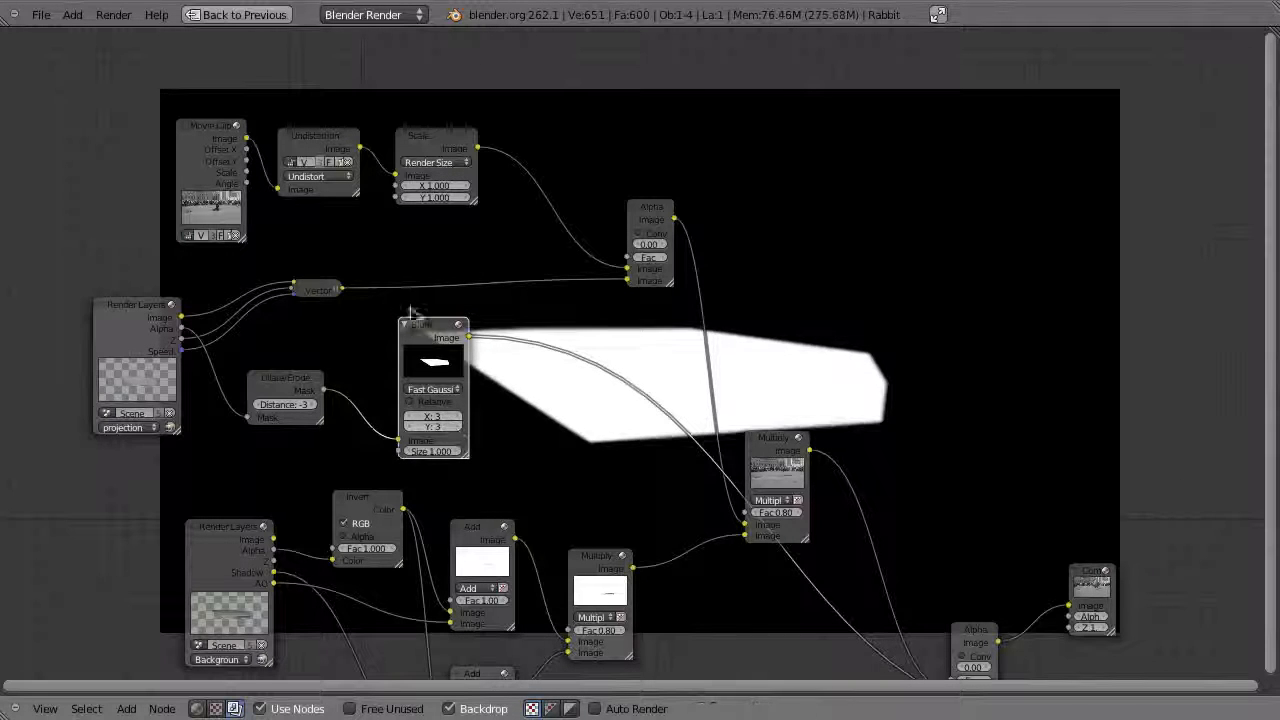
click(403, 324)
drag(405, 333, 405, 405)
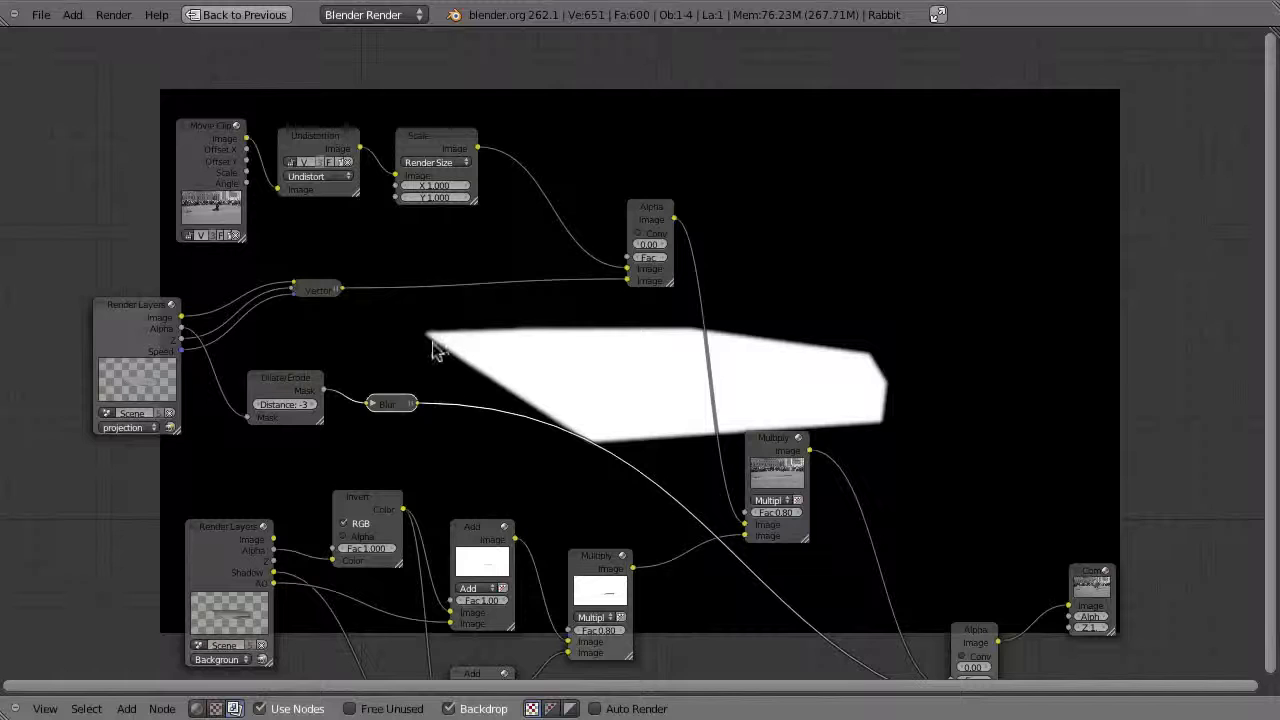
- Insert a Set Alpha node after Vector Blur with the blurred mask as its alpha, and enable Convert Premul on the AlphaOver node
key(shift+a)
mouse_move(393, 368)
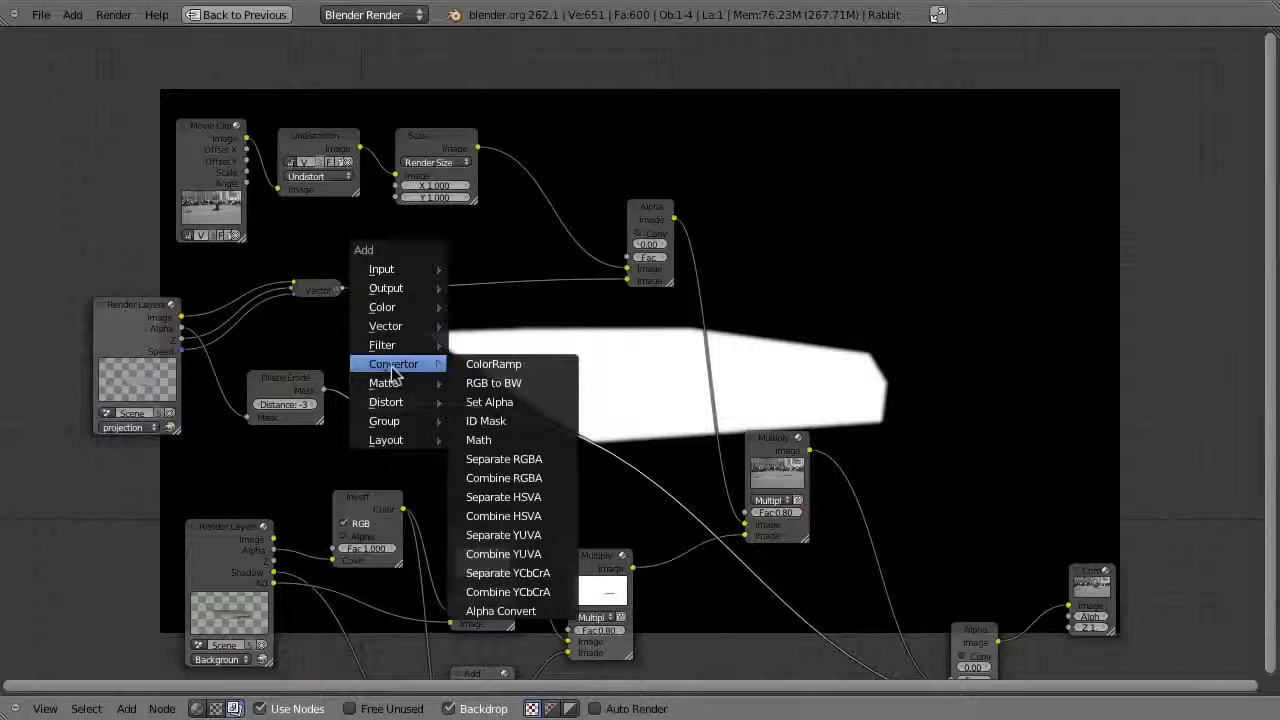
click(526, 402)
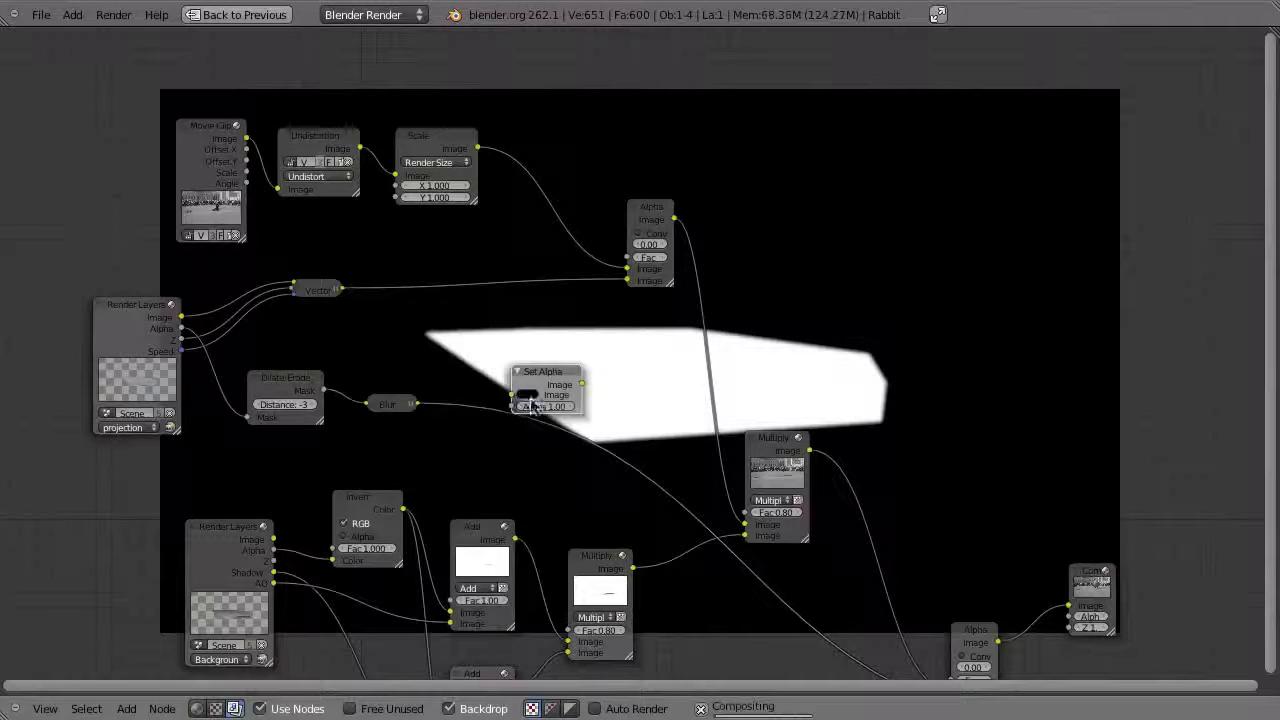
click(474, 311)
drag(416, 404, 455, 314)
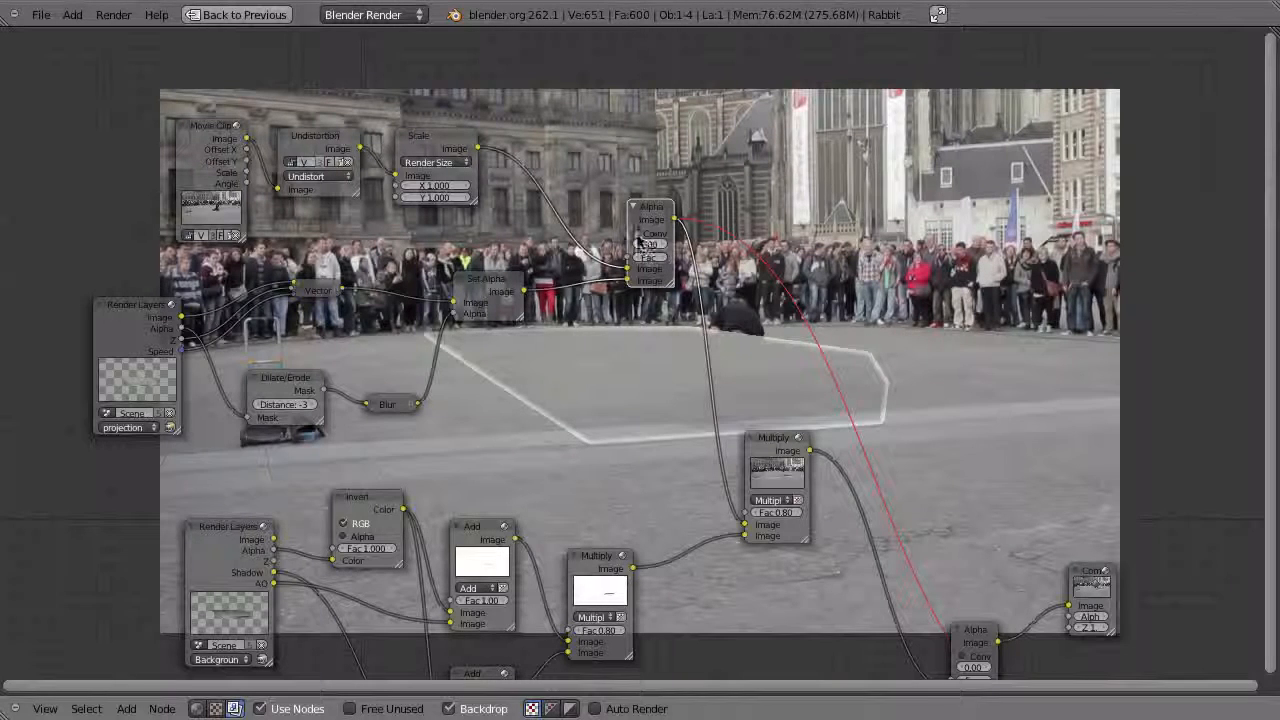
click(638, 233)
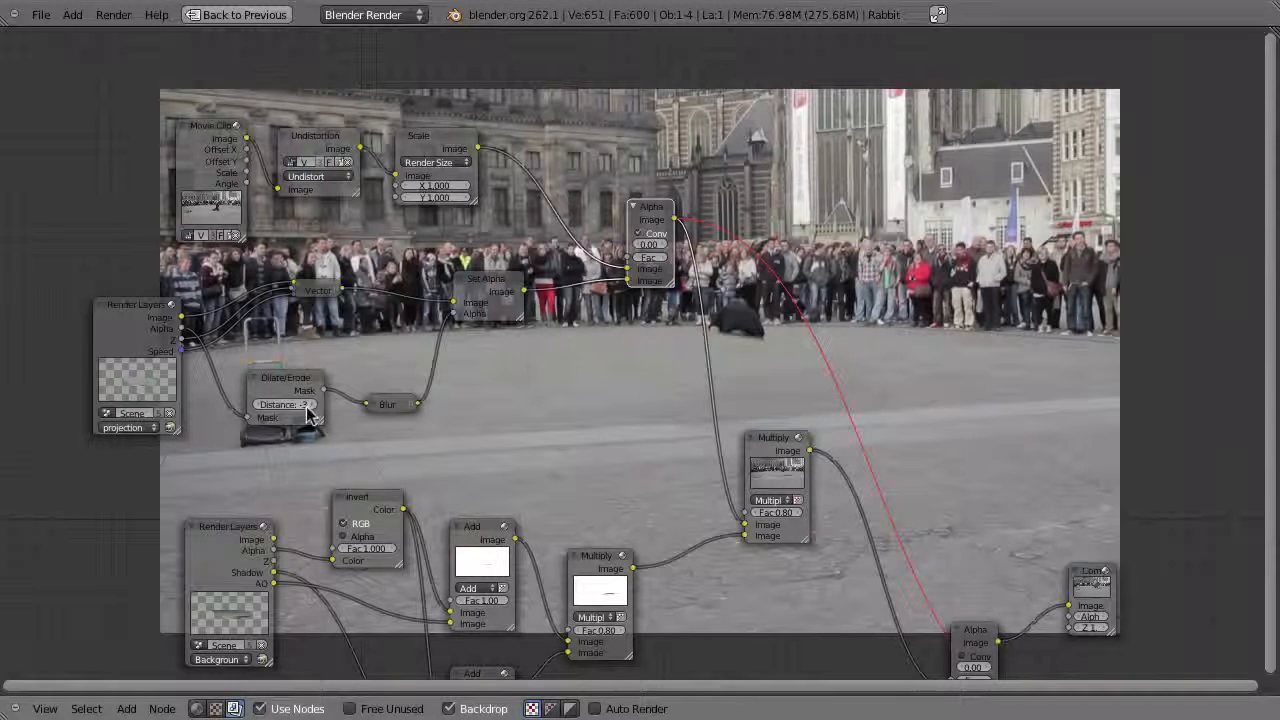
- Set the mask's Dilate/Erode distance to -4 and the Blur node's X size to 4, leaving the Blur node collapsed
drag(390, 404, 389, 395)
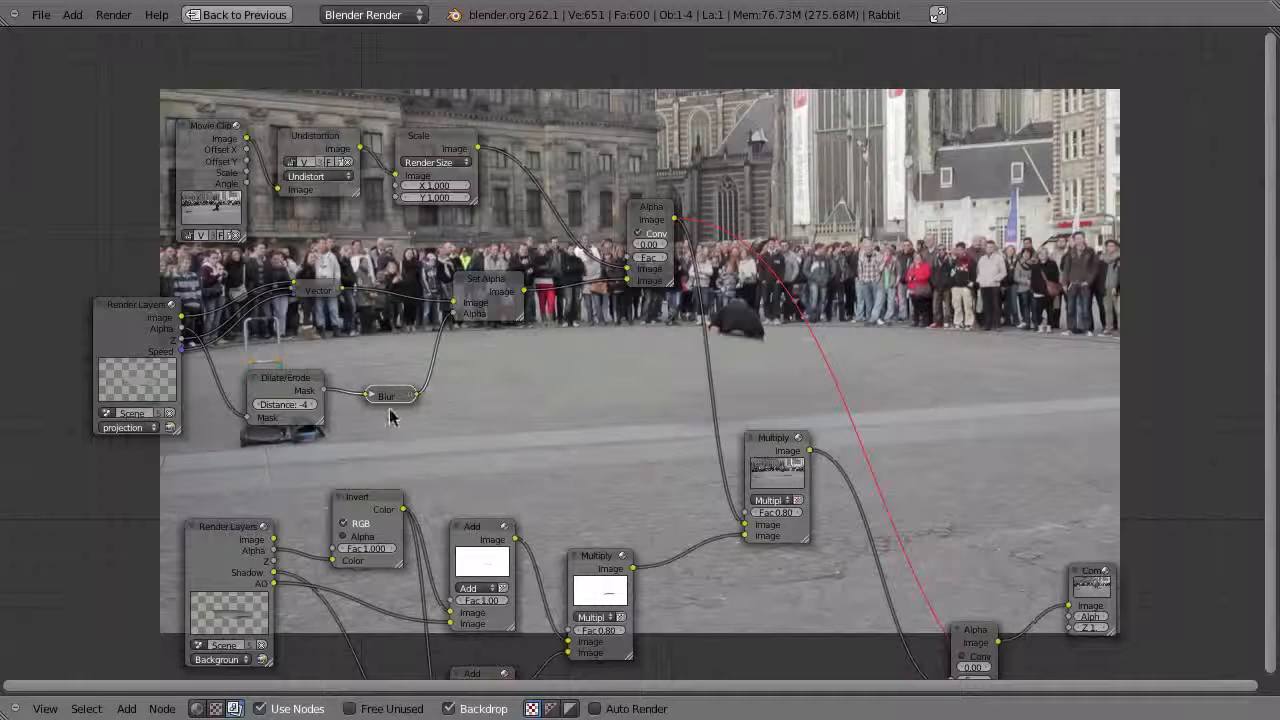
key(h)
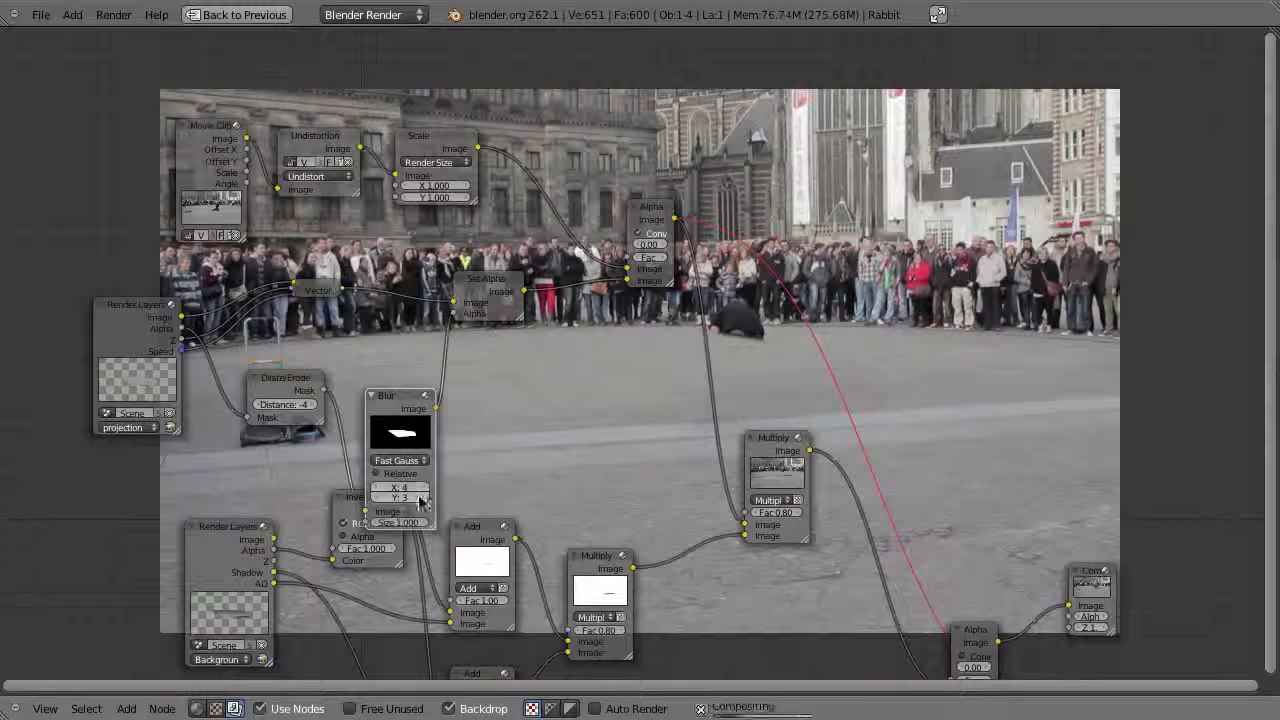
key(h)
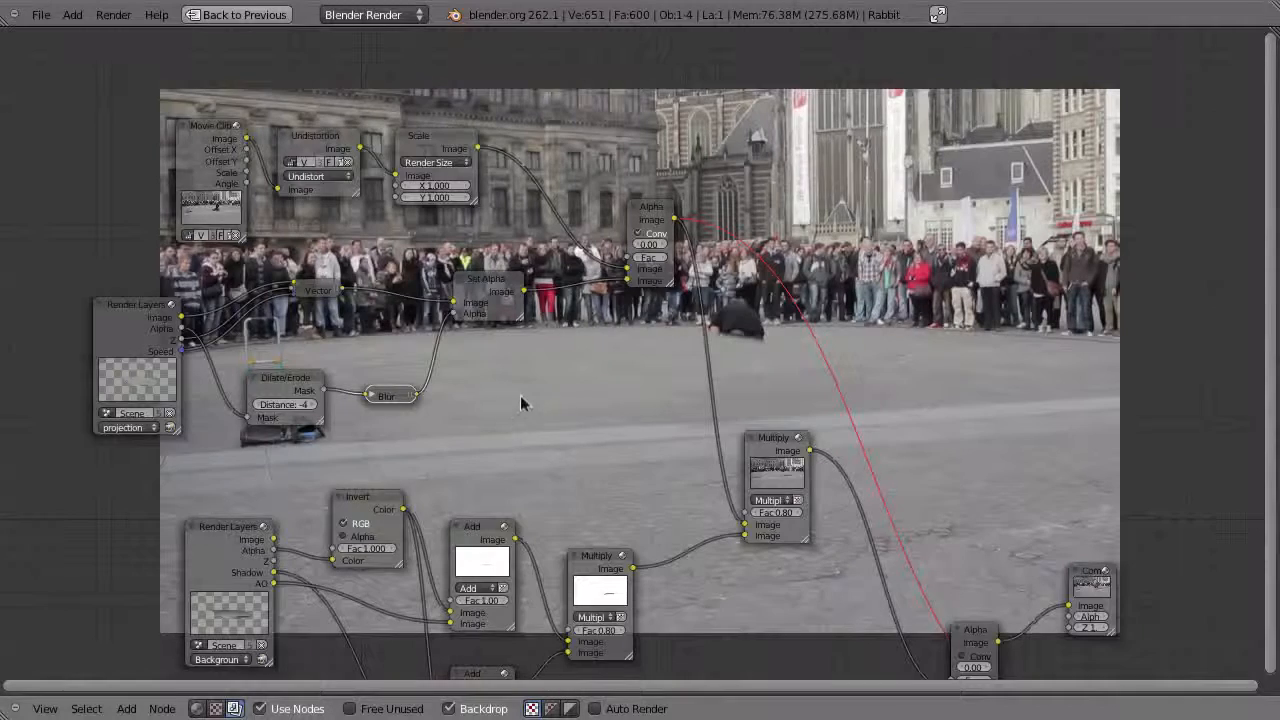
- Expand the Vector Blur node, move it clear of the Dilate/Erode node and set its blur factor to 0.7
middle_drag(624, 403, 598, 455)
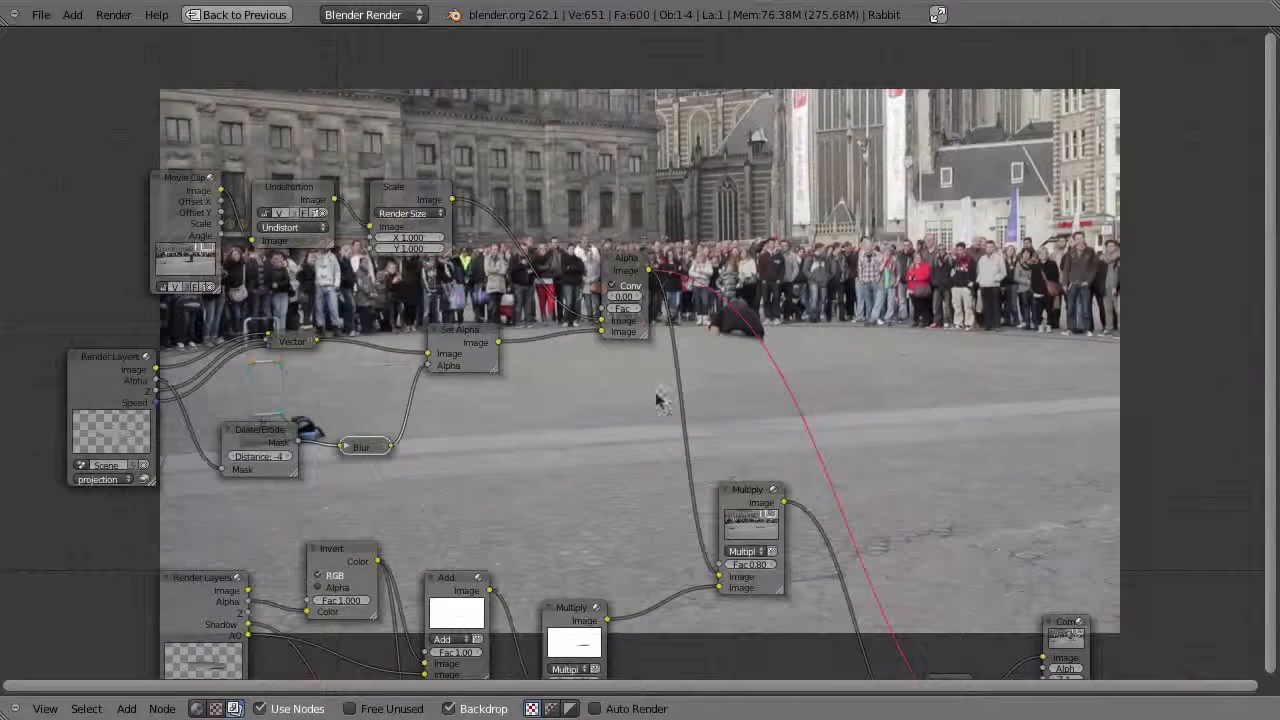
right_click(290, 342)
key(h)
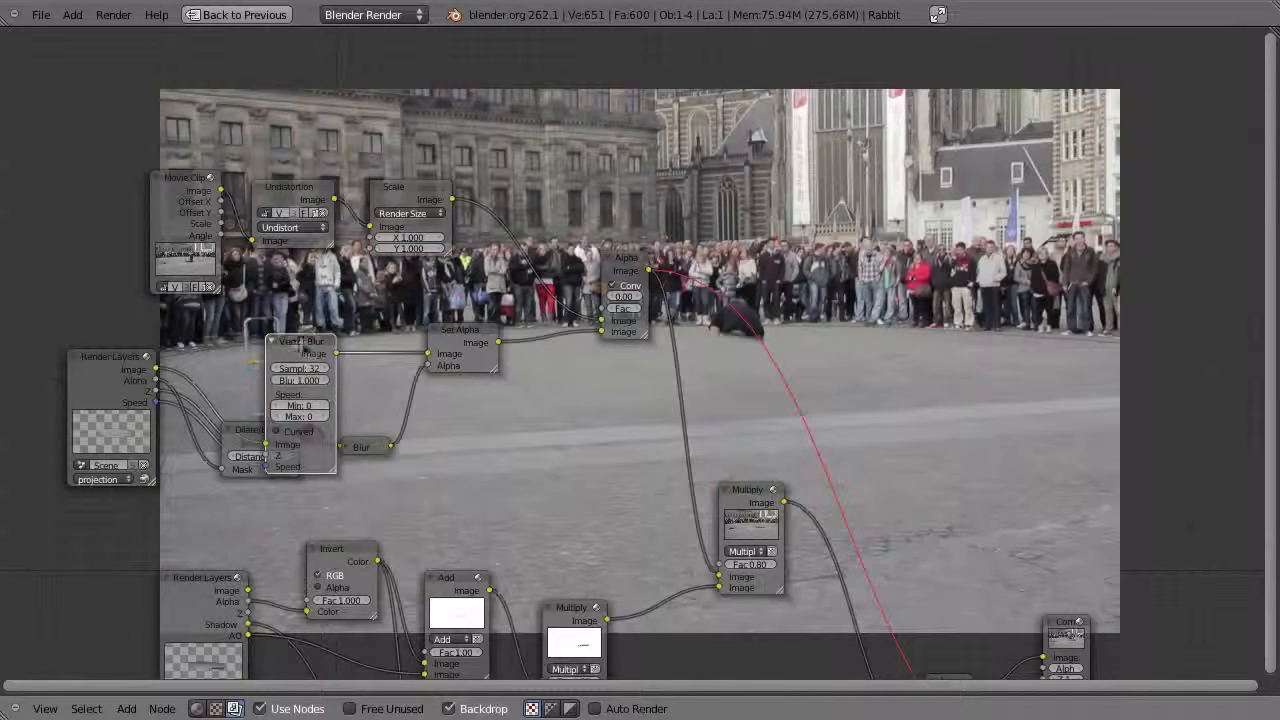
key(g)
click(308, 314)
scroll(312, 321, up, 6)
middle_drag(312, 321, 241, 321)
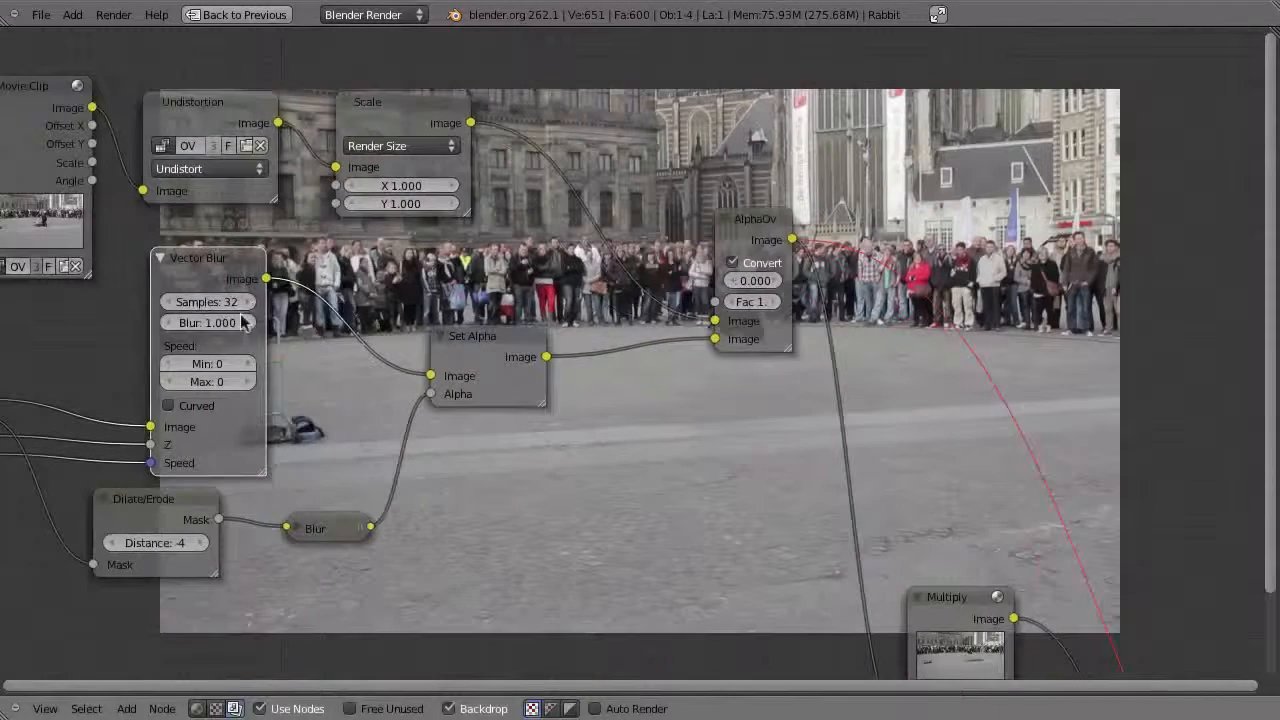
click(210, 325)
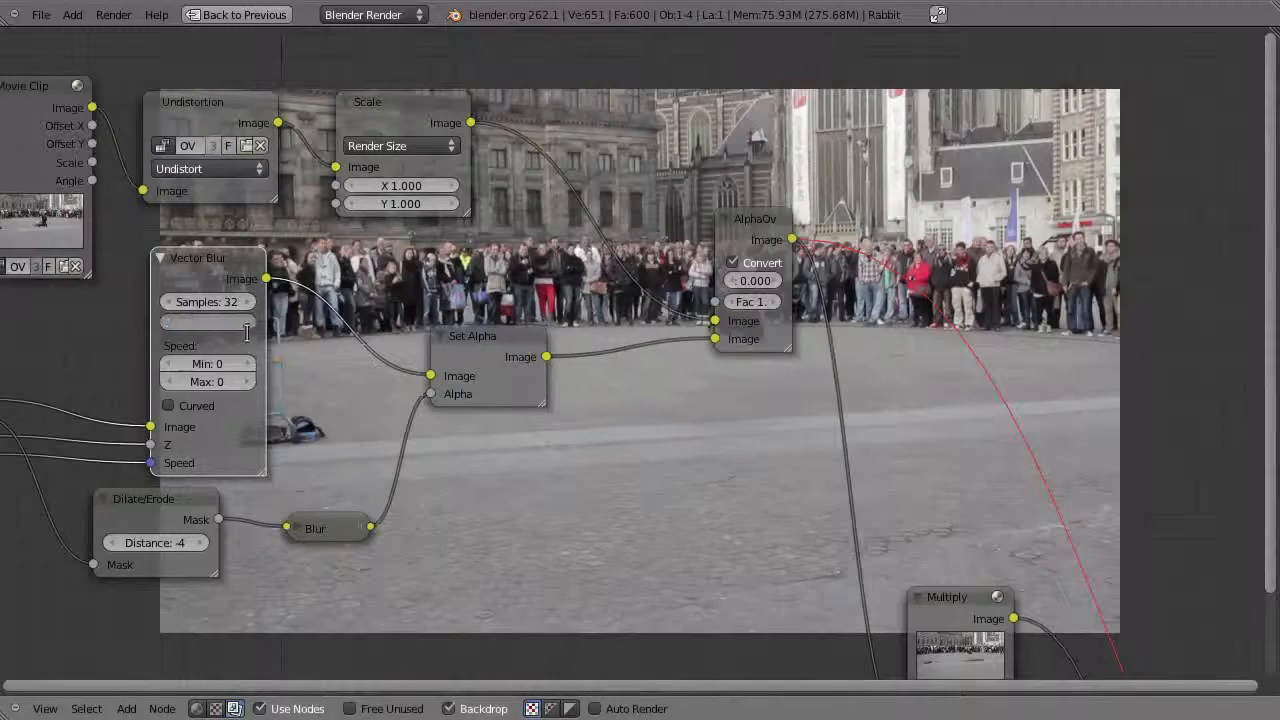
text(.7)
key(Return)
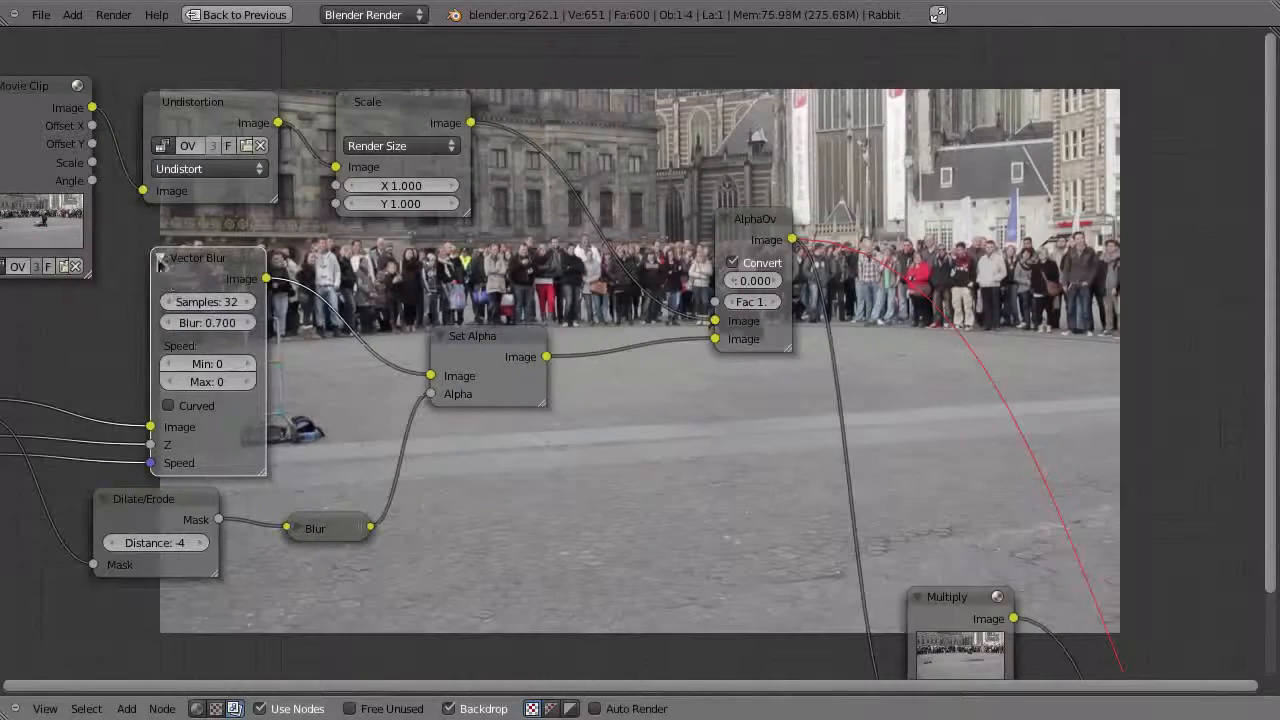
- Preview the shadow Multiply node and the Multiply node over the footage to examine the shadow on the cleaned ground
middle_drag(590, 410, 400, 660)
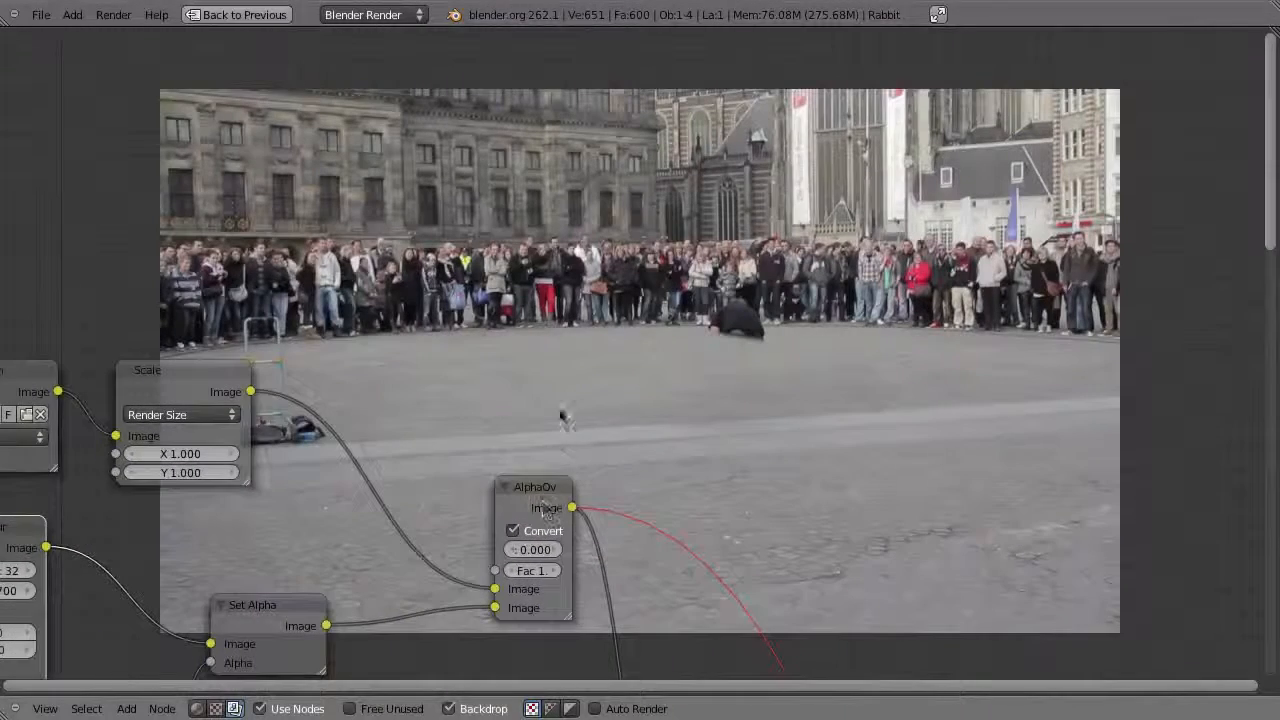
middle_drag(622, 392, 611, 205)
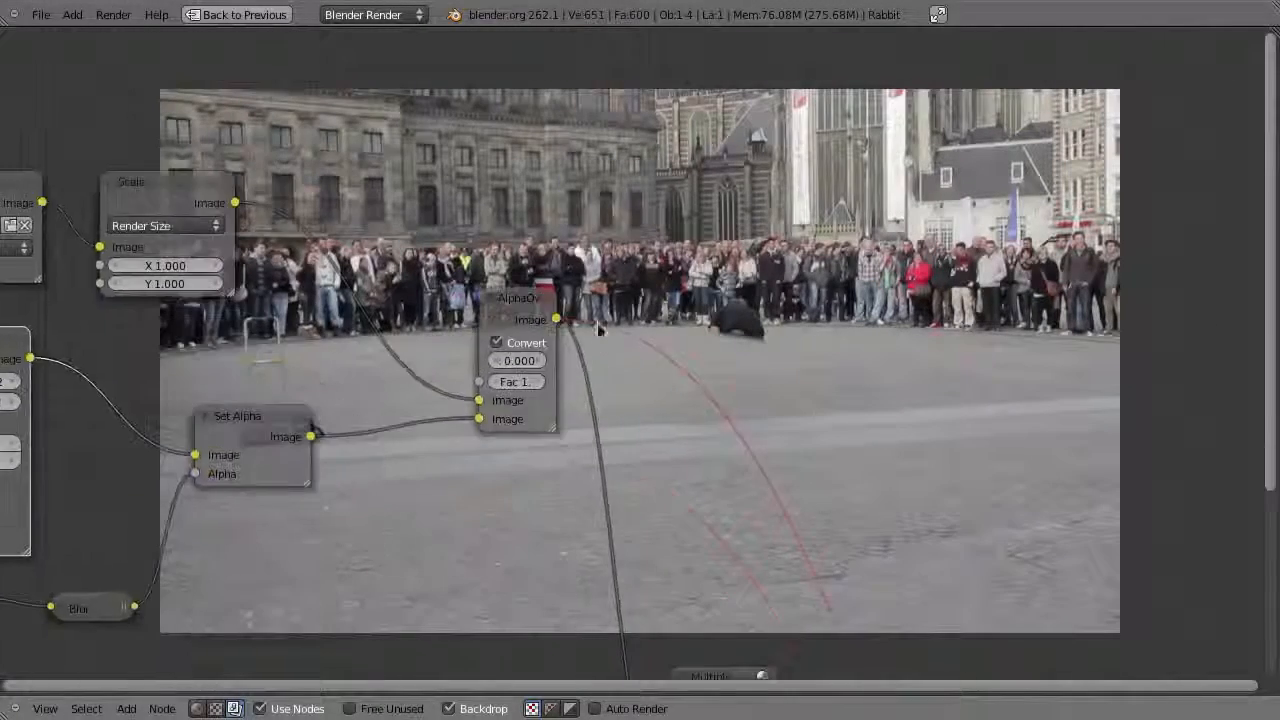
scroll(597, 332, down, 5)
middle_drag(592, 428, 587, 230)
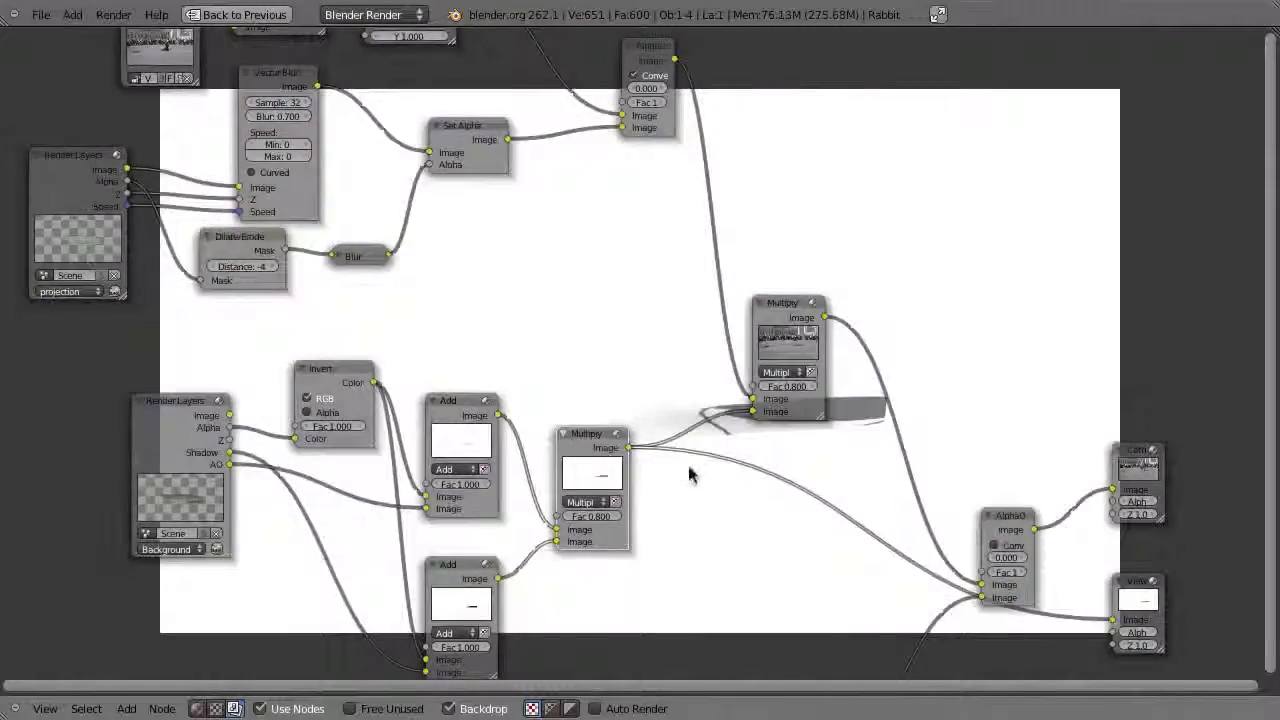
middle_drag(691, 471, 611, 599)
middle_drag(864, 434, 857, 440)
ctrl+shift+click(713, 438)
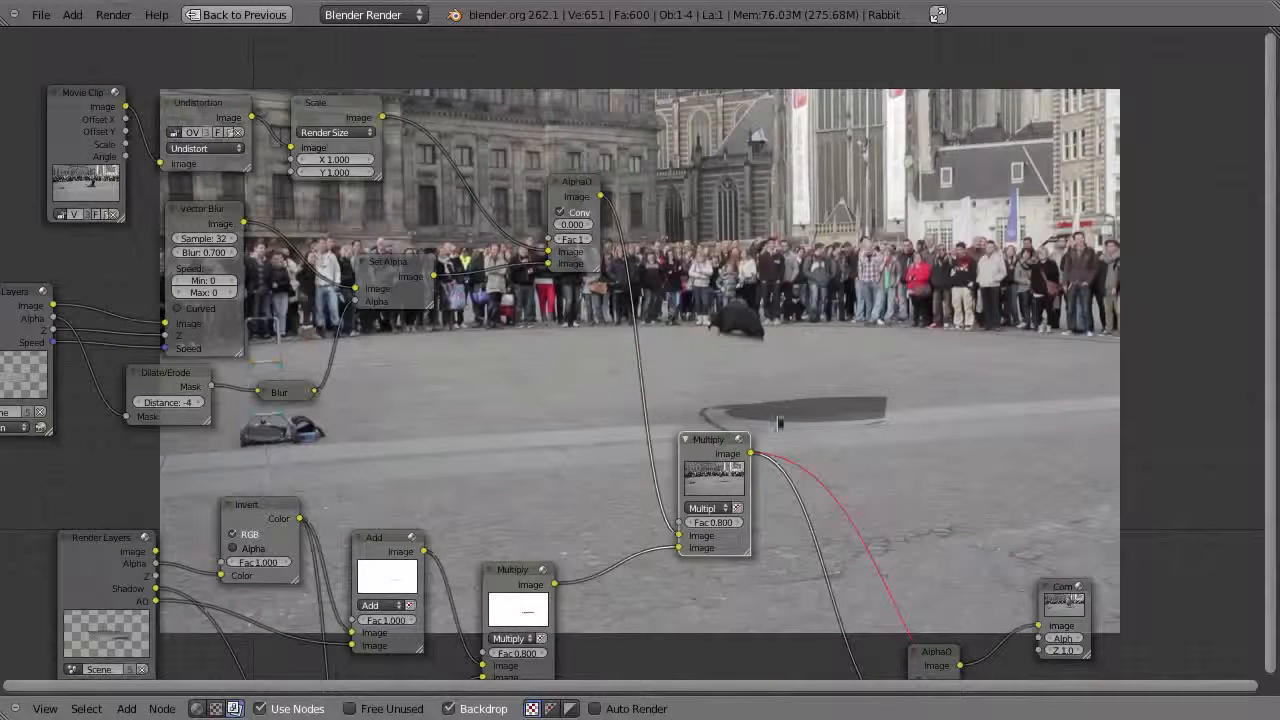
middle_drag(757, 340, 585, 402)
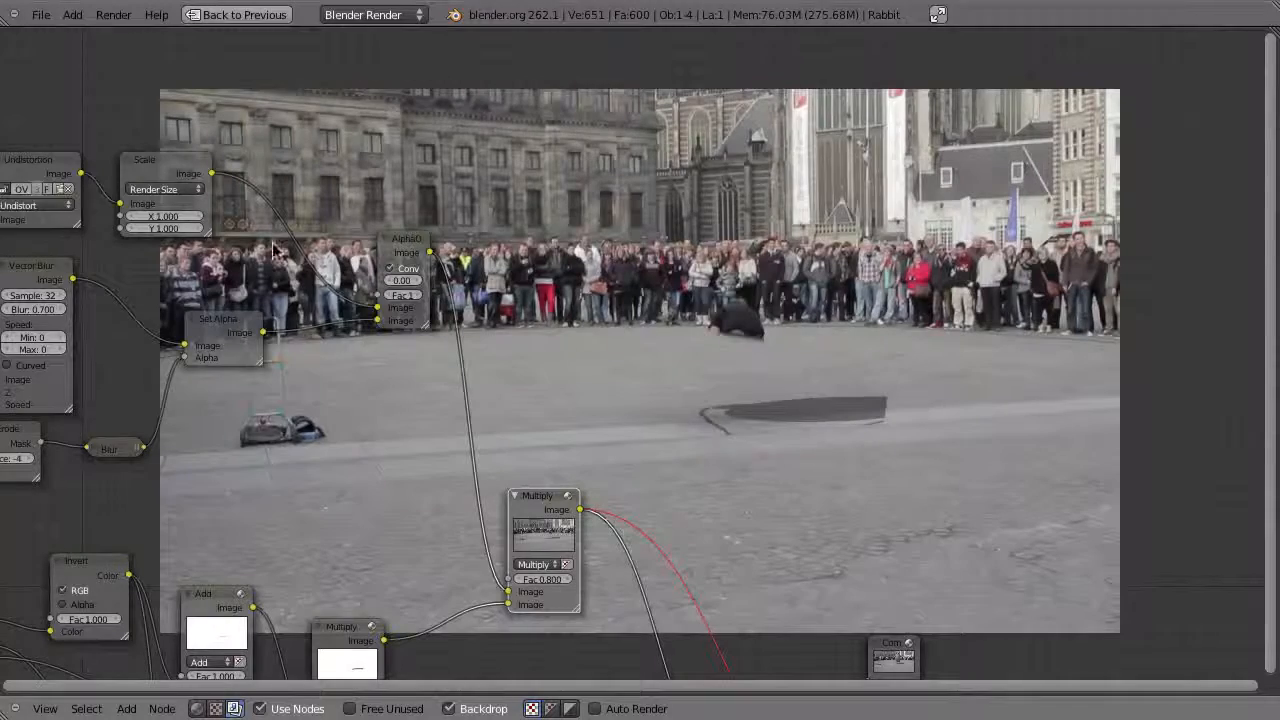
middle_drag(768, 458, 568, 429)
- Check the ground geometry on scene layer 1 outside the camera view, and enlarge the node editor again
key(ctrl+Up)
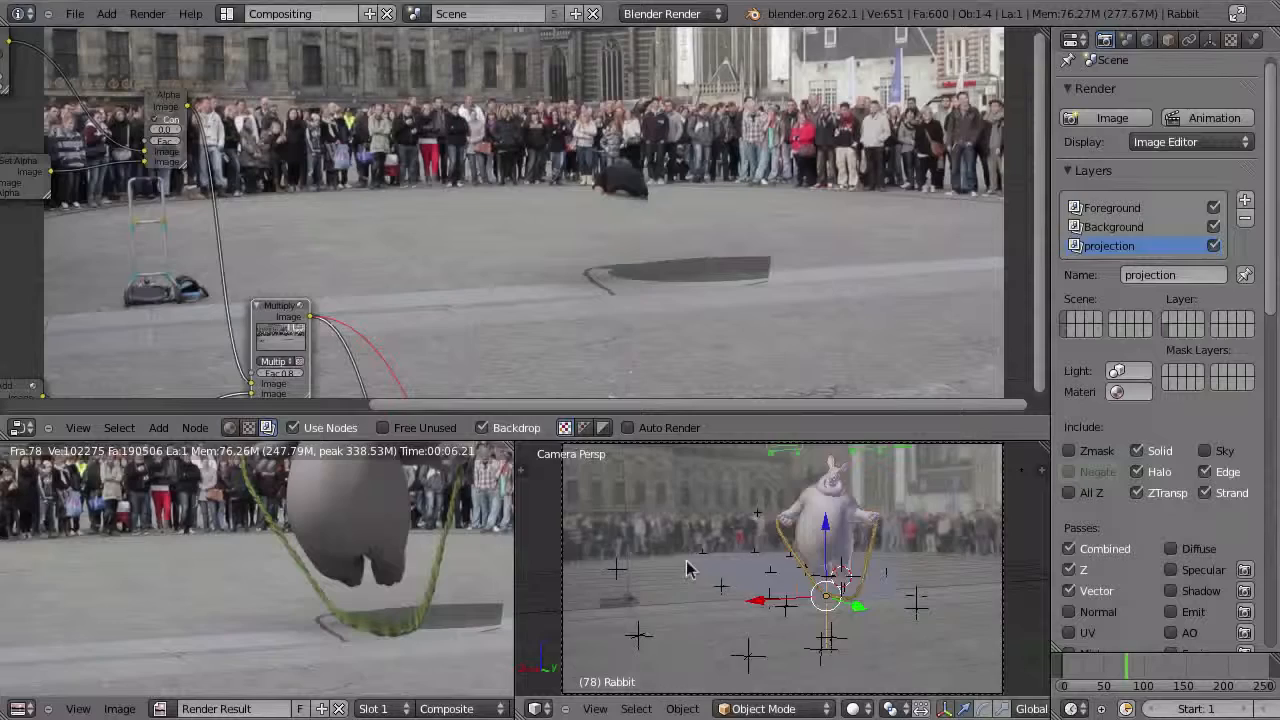
mouse_move(772, 562)
middle_down()
mouse_move(800, 555)
mouse_move(774, 600)
mouse_move(822, 560)
mouse_move(775, 550)
mouse_move(785, 545)
middle_up()
key(1)
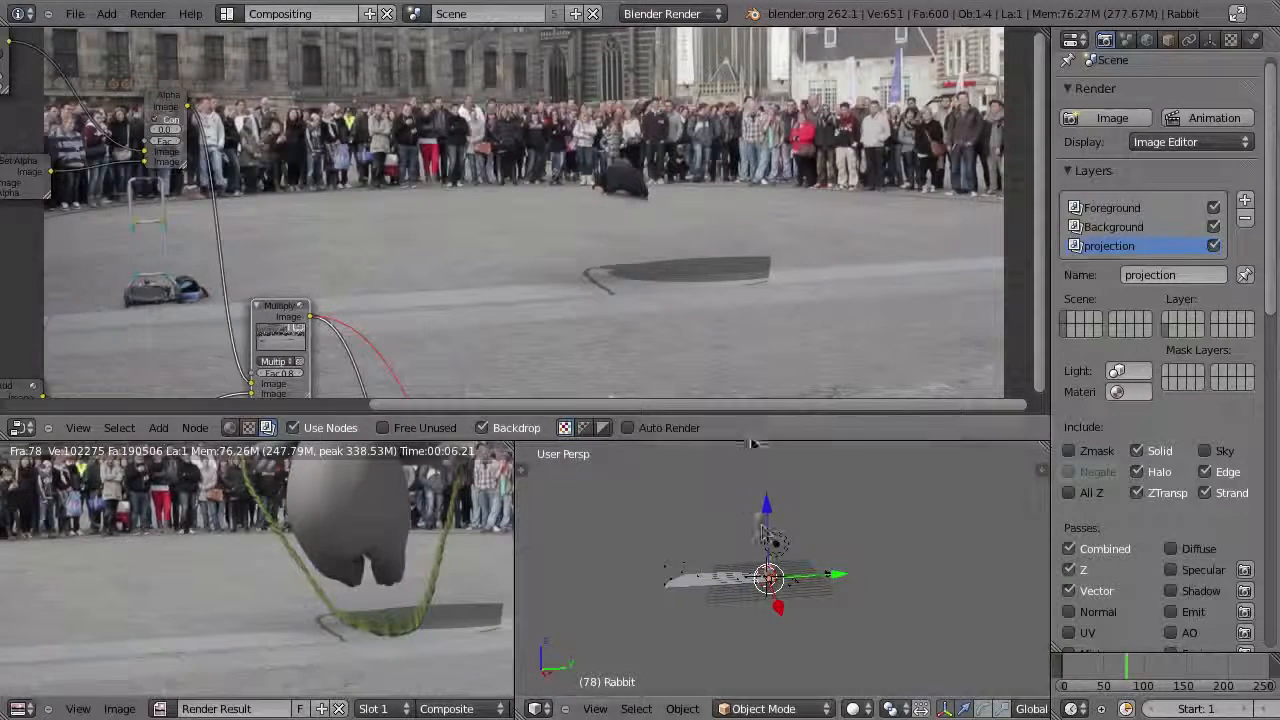
key(ctrl+Up)
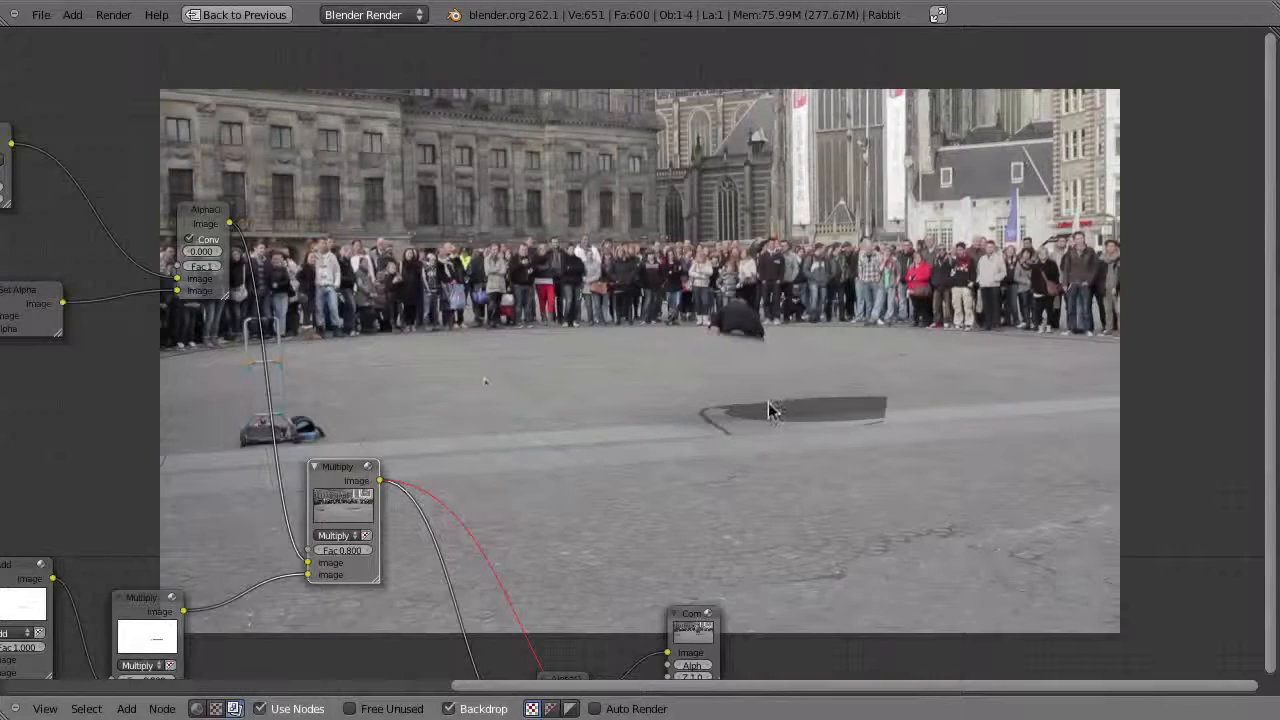
- Link the ambient occlusion Add node directly into the footage Multiply node, and delete the shadow pass's Multiply and Add nodes
middle_drag(482, 456, 750, 330)
middle_drag(502, 478, 666, 342)
mouse_move(444, 467)
mouse_down()
mouse_move(421, 459)
mouse_move(438, 471)
mouse_up()
drag(567, 353, 584, 344)
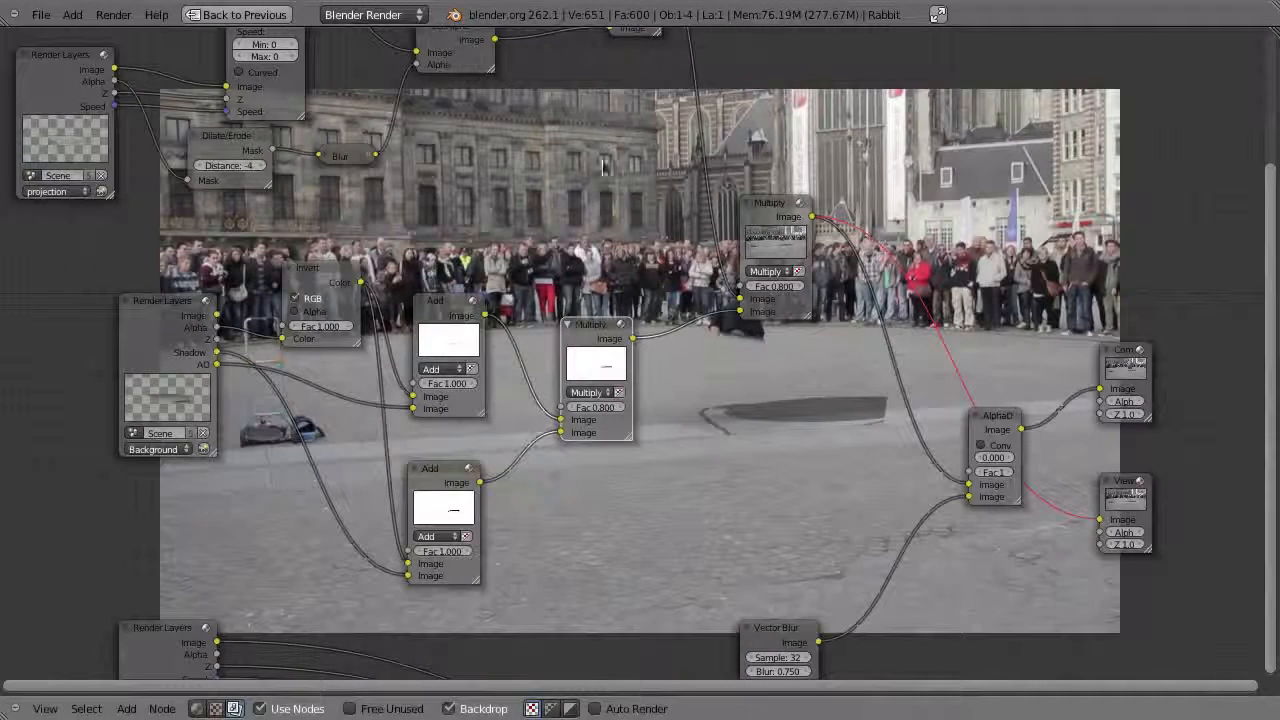
drag(485, 315, 740, 311)
drag(574, 344, 584, 386)
key(x)
click(455, 481)
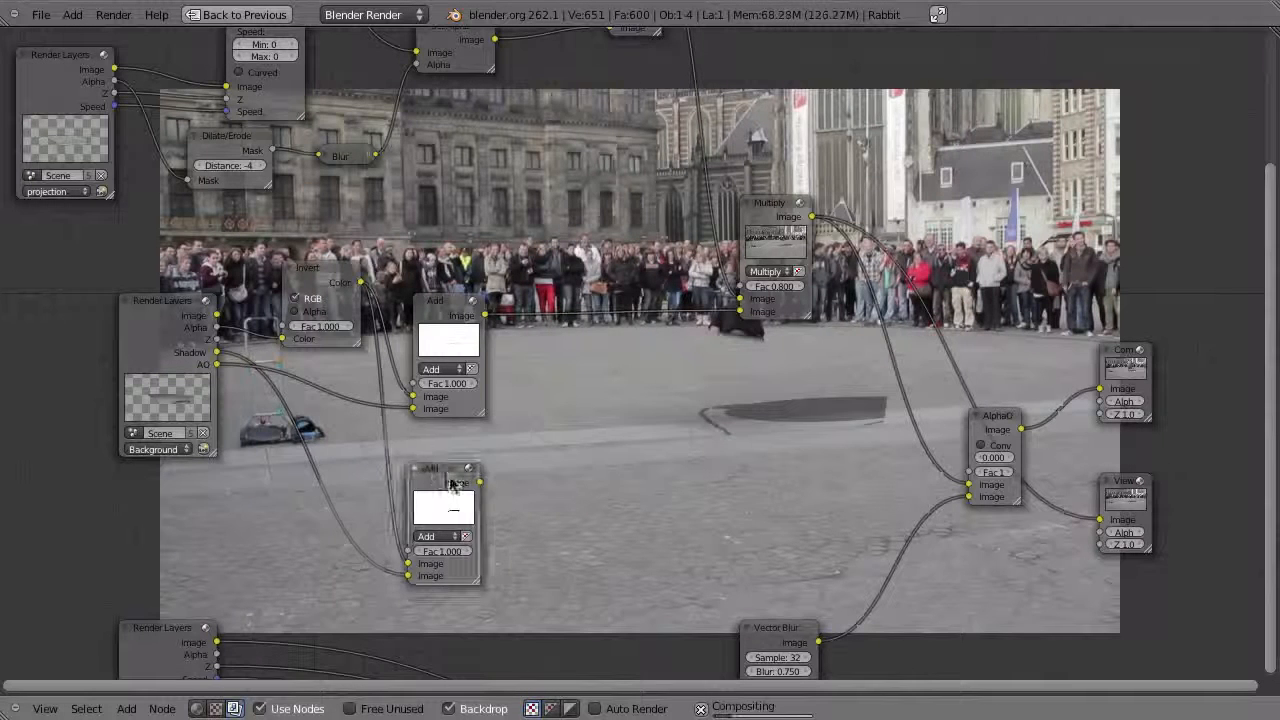
key(x)
click(481, 310)
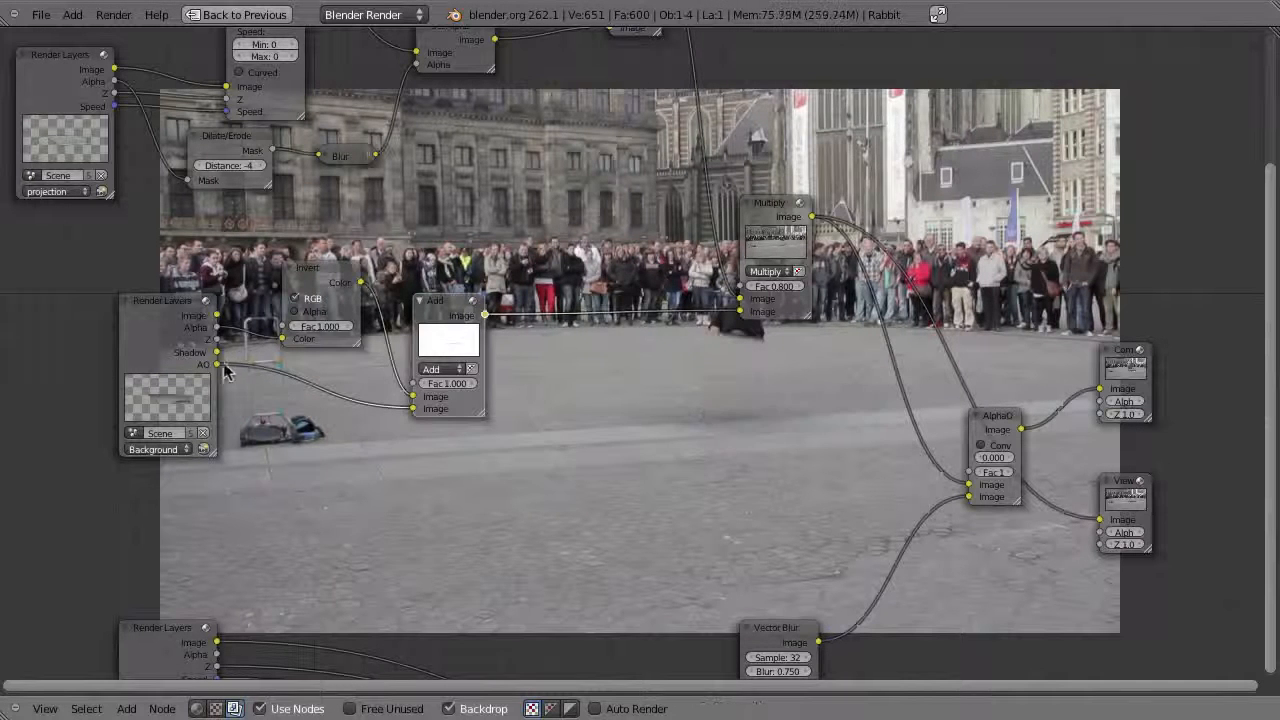
- Change the scene lamp's type to Sun and rotate the lamp to redirect its light
middle_drag(1012, 430, 331, 581)
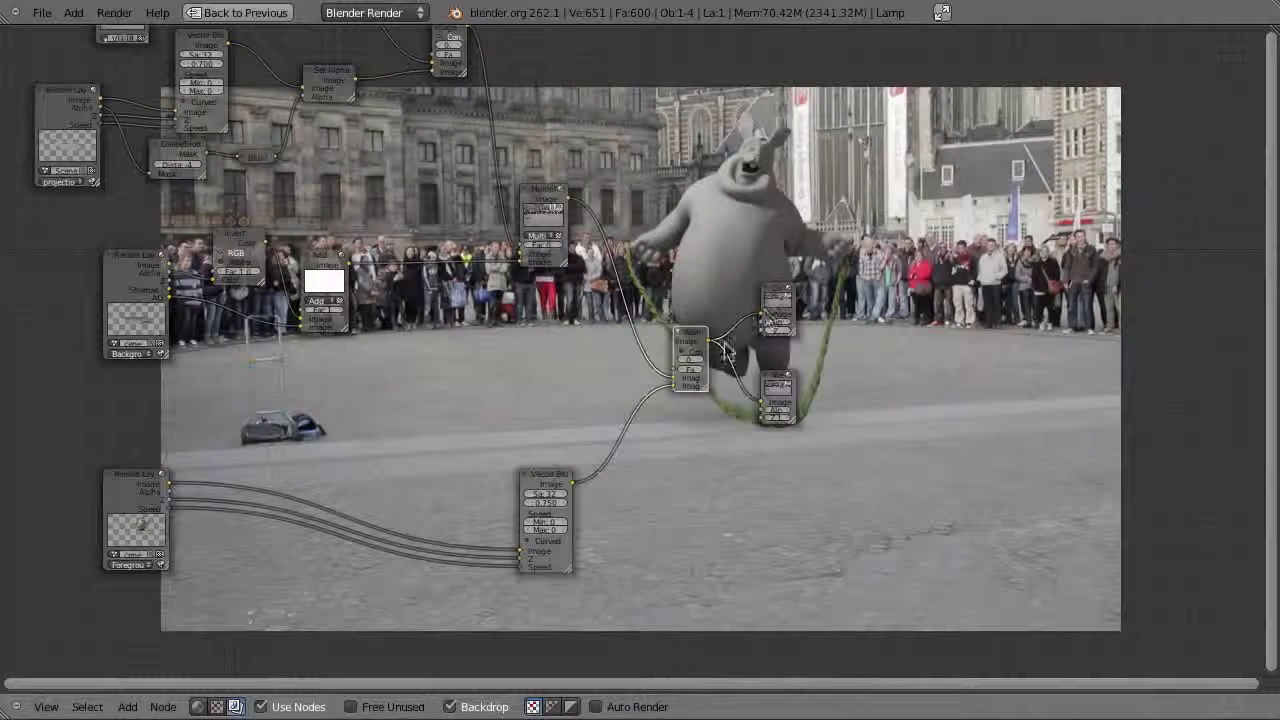
key(ctrl+Up)
key(ctrl+Up)
middle_drag(711, 449, 740, 310)
key(ctrl+Up)
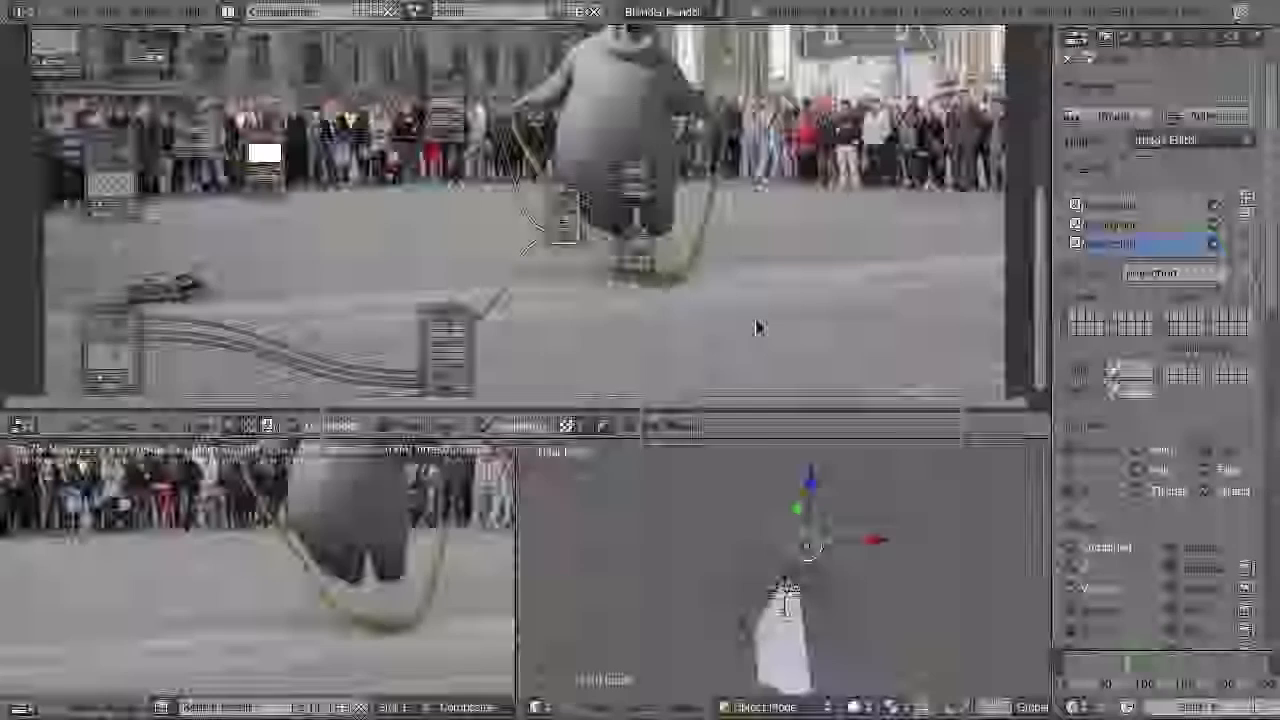
click(1211, 38)
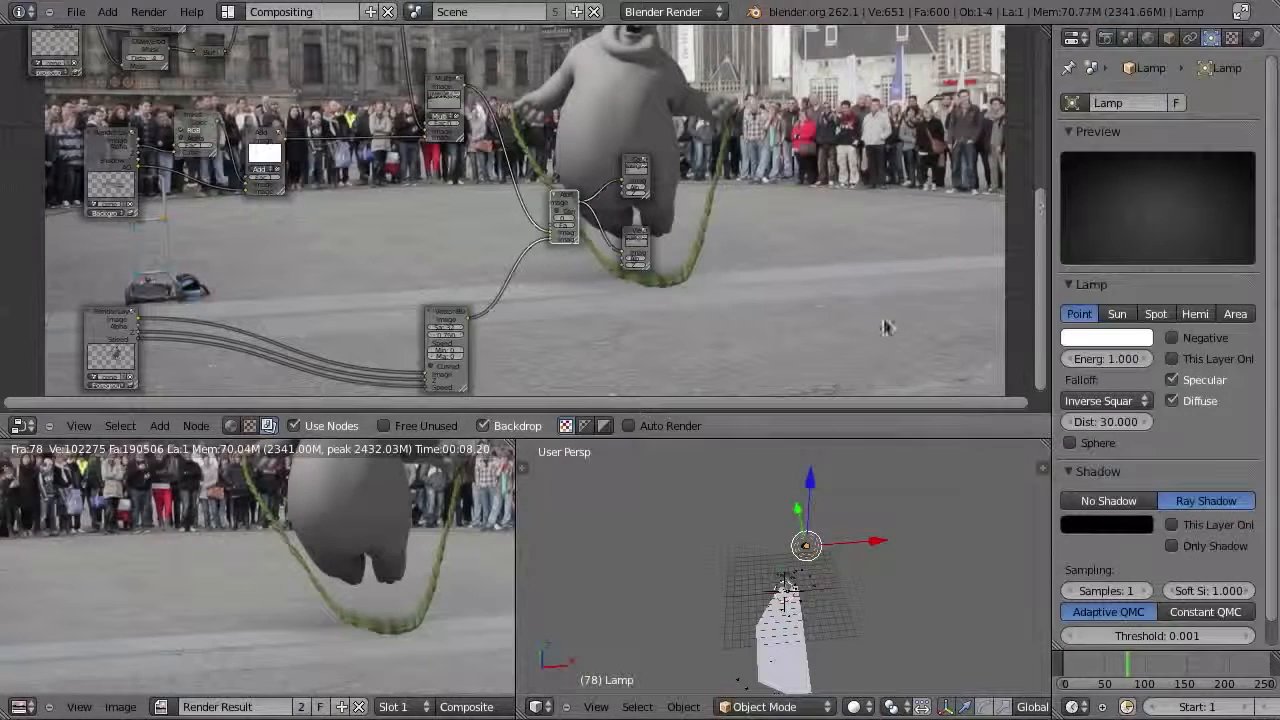
click(1117, 314)
middle_drag(745, 525, 862, 586)
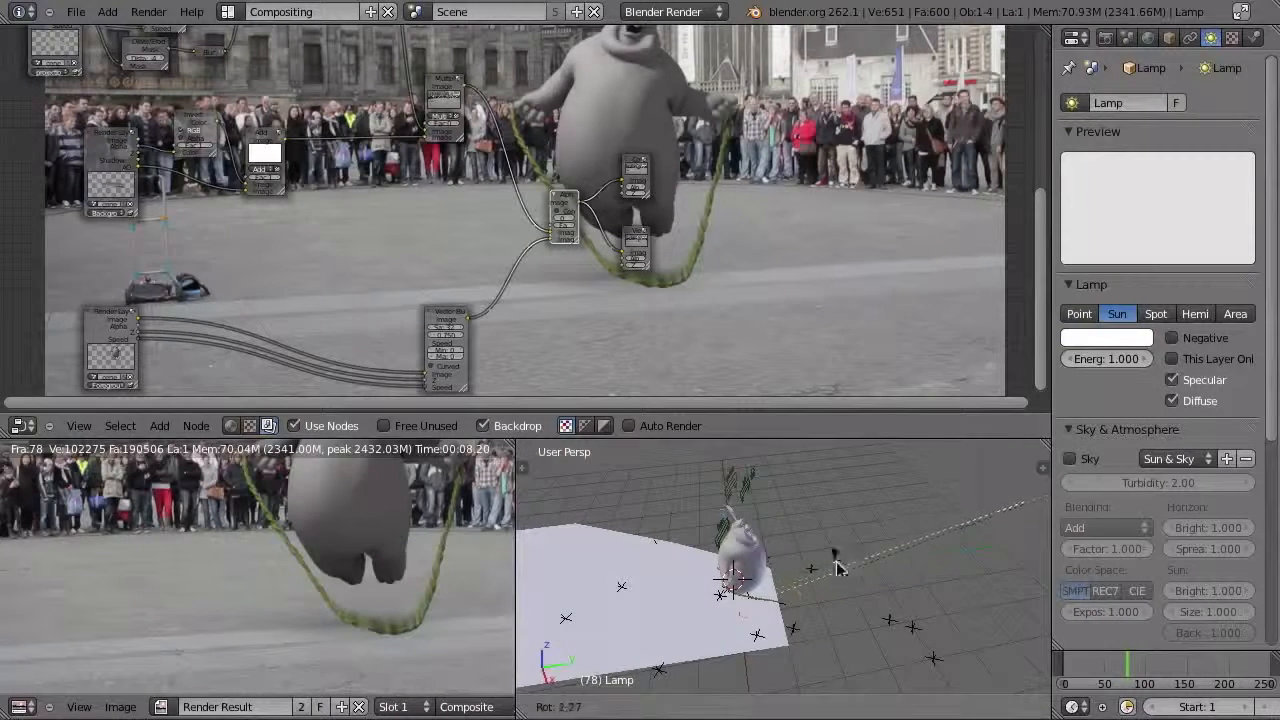
- Set the sun lamp to No Shadow and render the frame
scroll(1103, 487, down, 8)
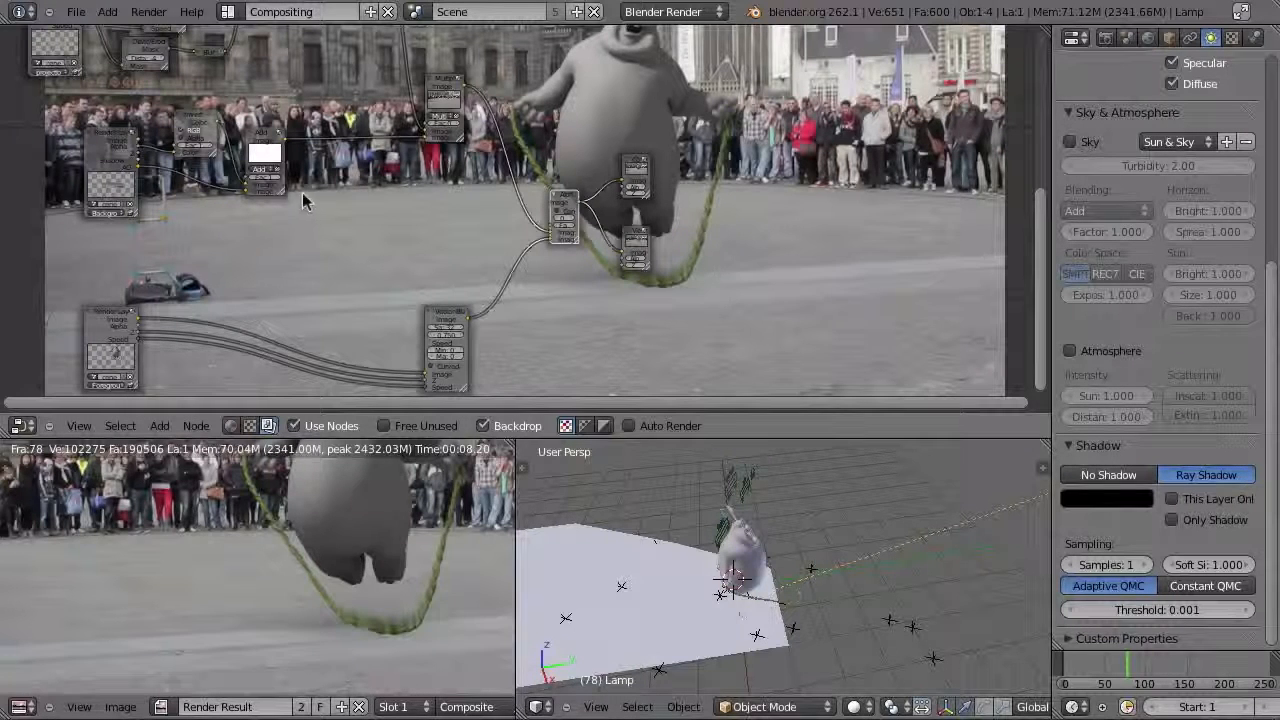
click(1123, 477)
middle_drag(832, 640, 911, 567)
scroll(1141, 165, up, 8)
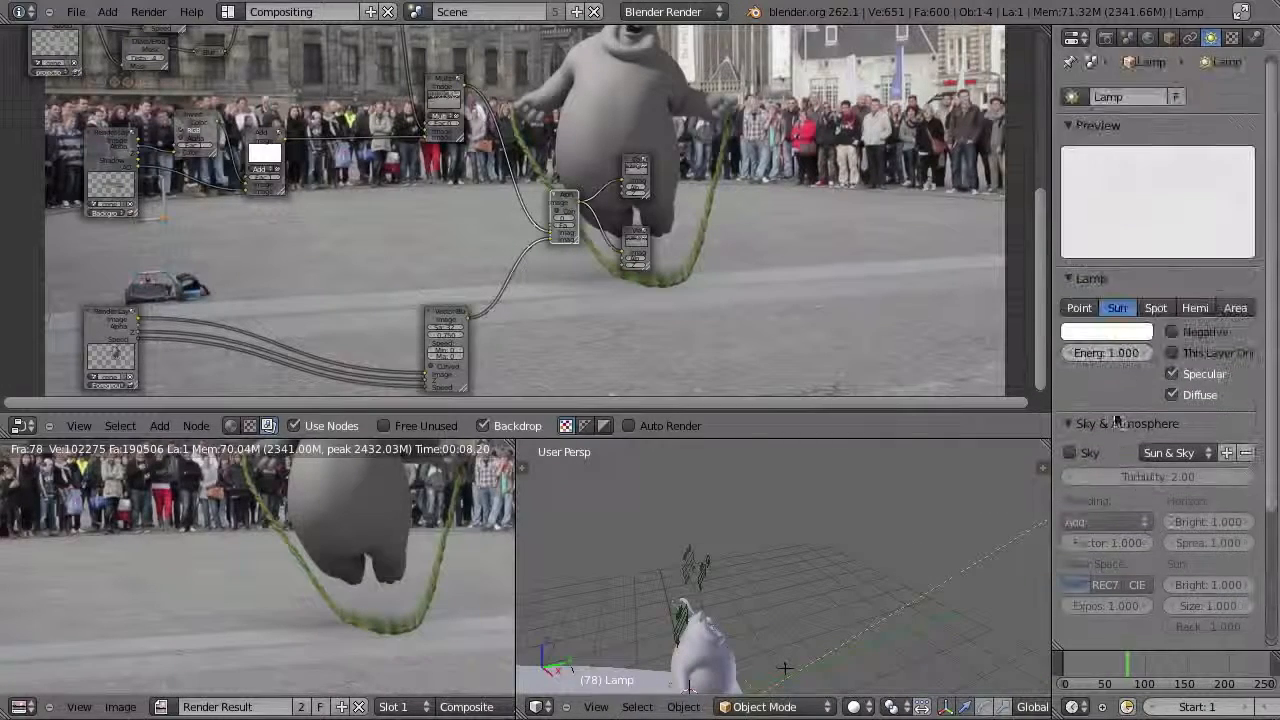
key(F12)
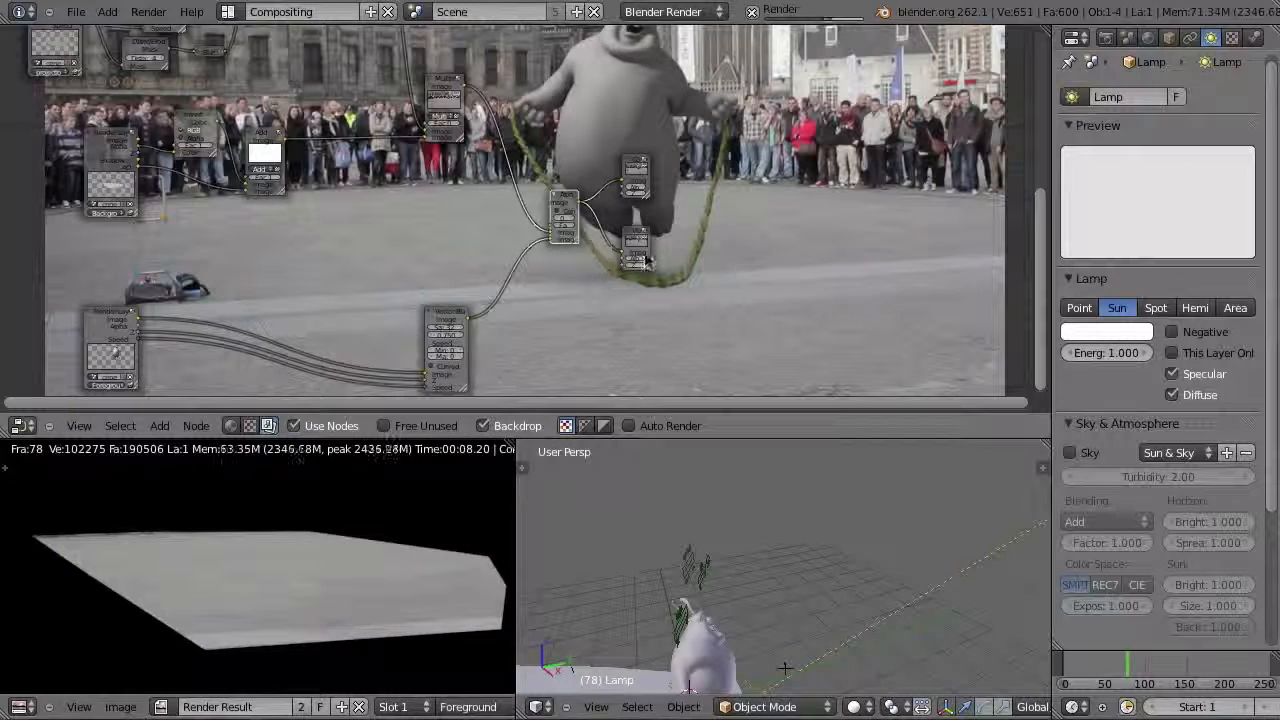
- Set the world's Environment Lighting energy to 0.3 and render the frame again
click(1095, 362)
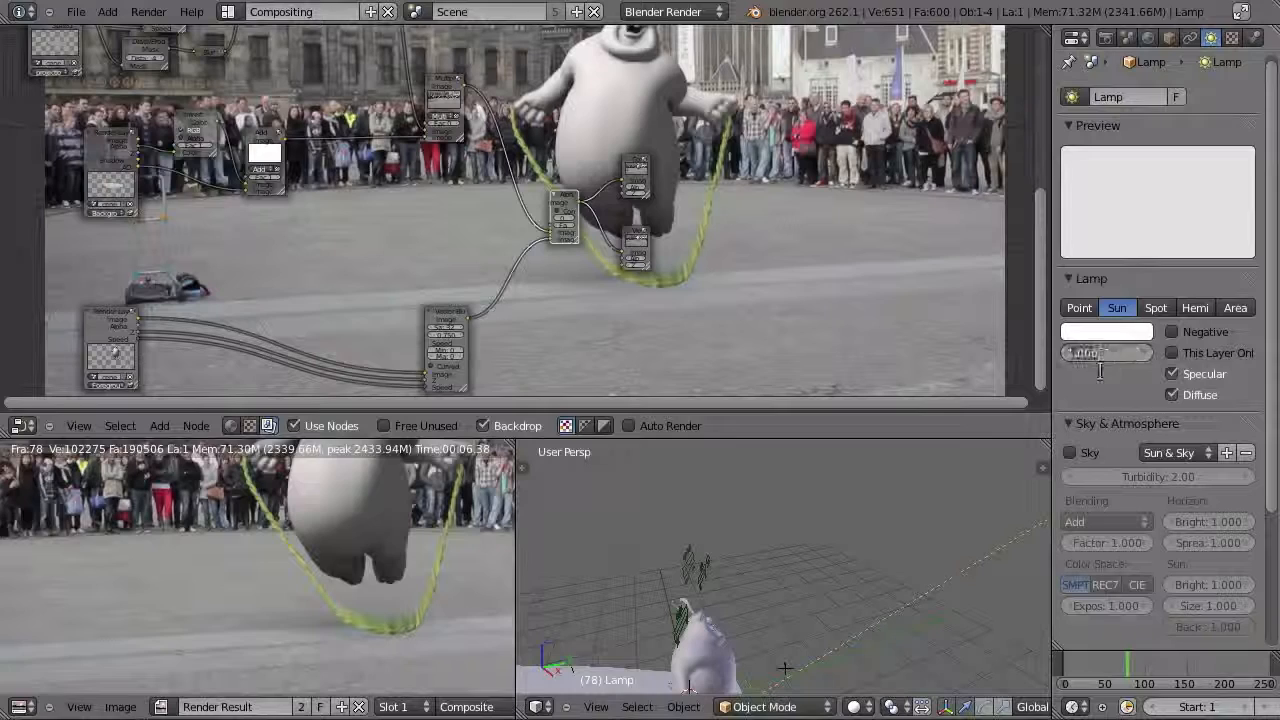
key(Escape)
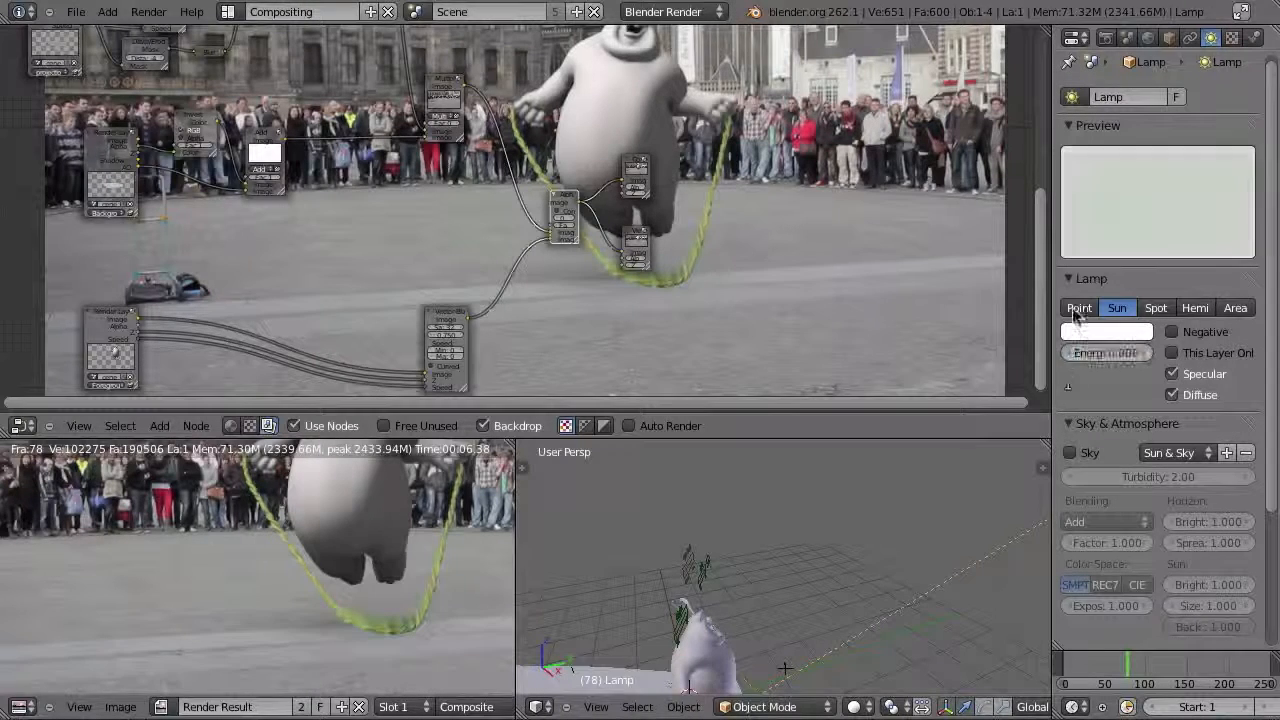
click(1147, 37)
click(1112, 503)
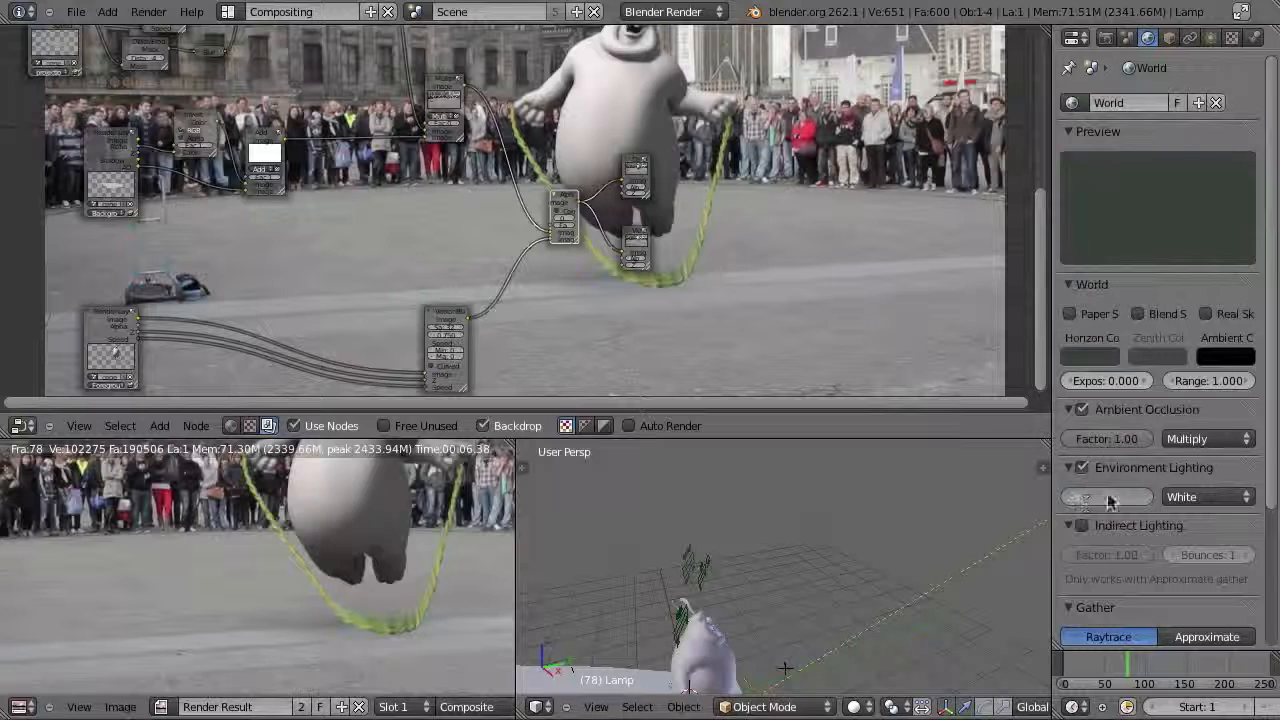
text(.3)
key(Return)
key(F12)
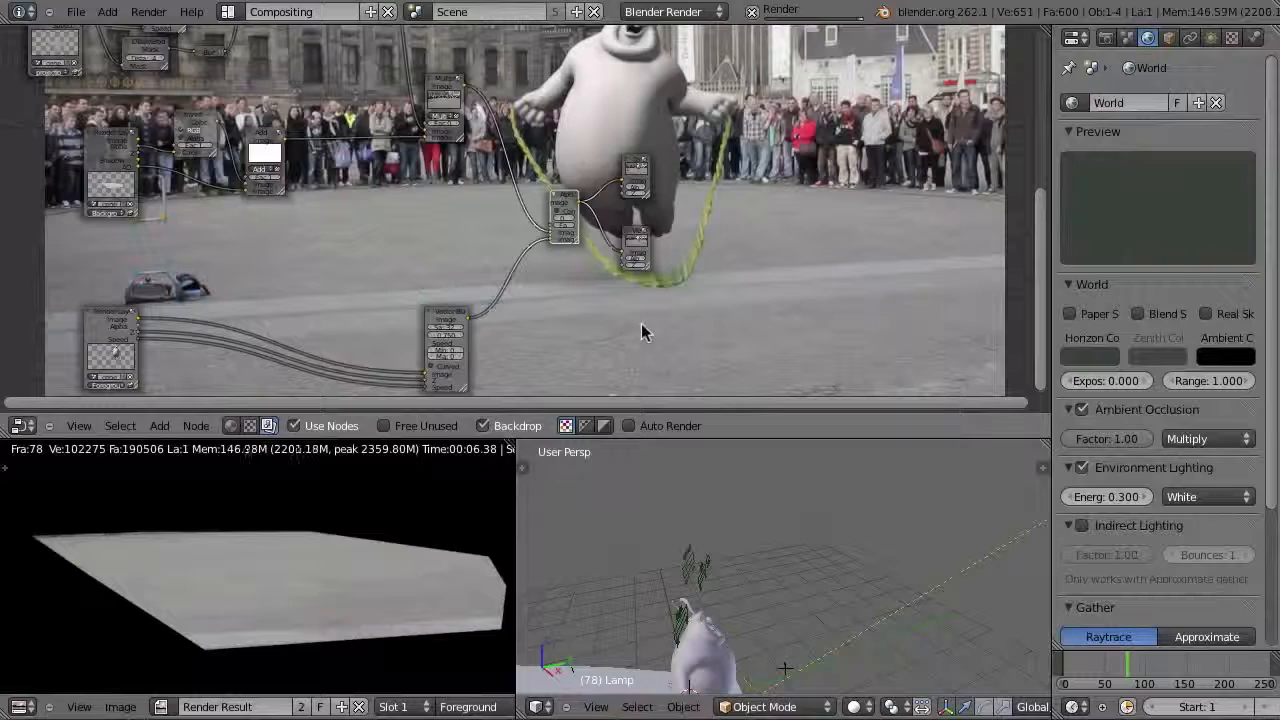
- Make room beside the foreground Vector Blur node and insert an RGB Curves node between it and the Alpha Over node
key(ctrl+Up)
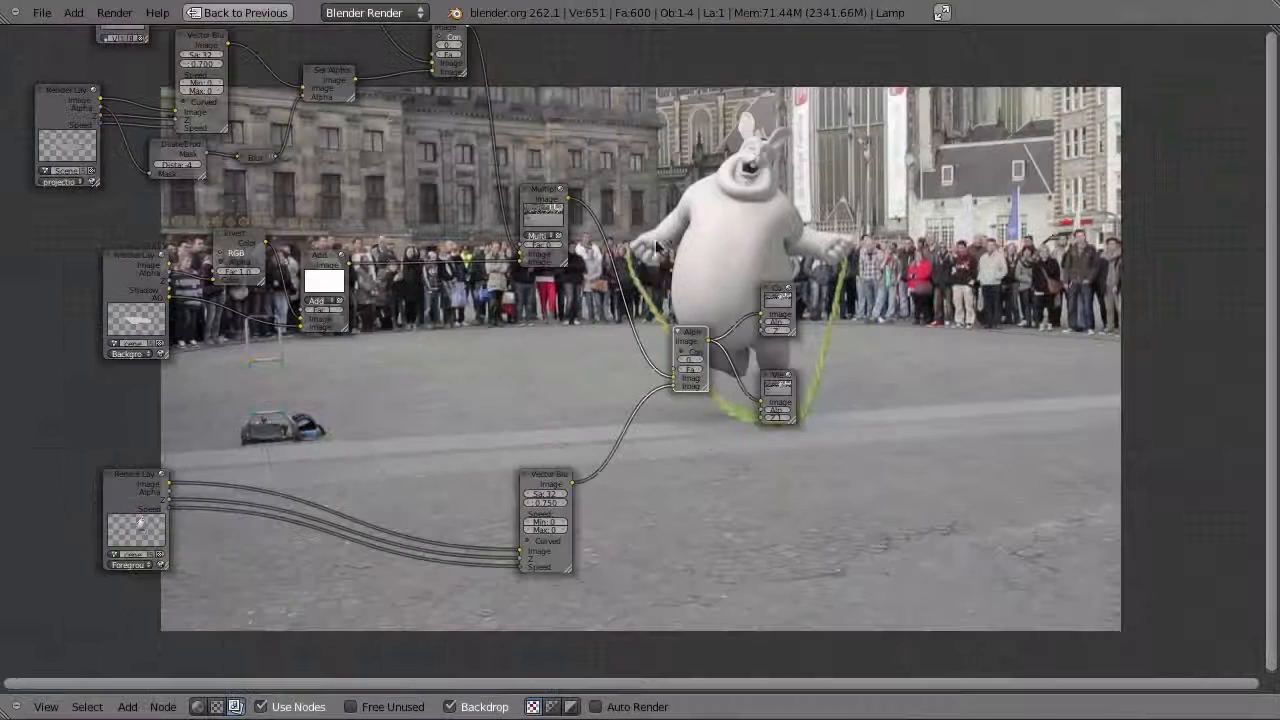
drag(534, 478, 331, 456)
key(shift+a)
mouse_move(468, 539)
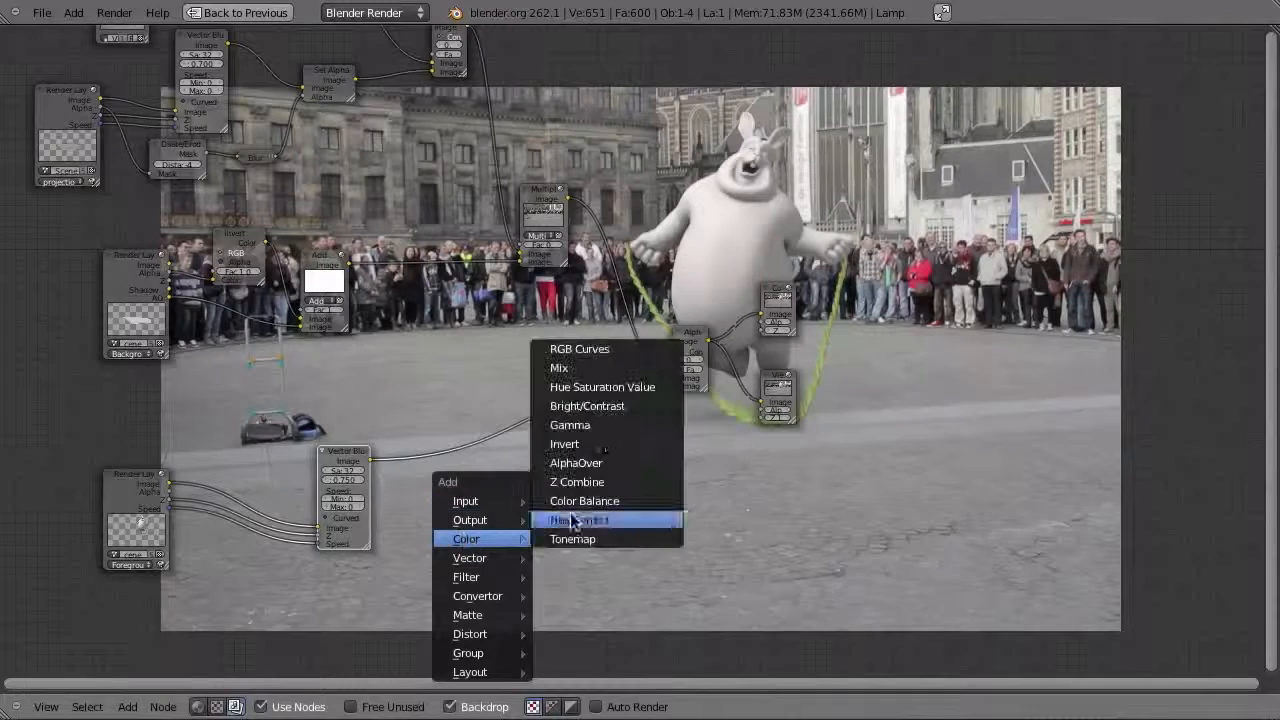
click(655, 343)
click(476, 406)
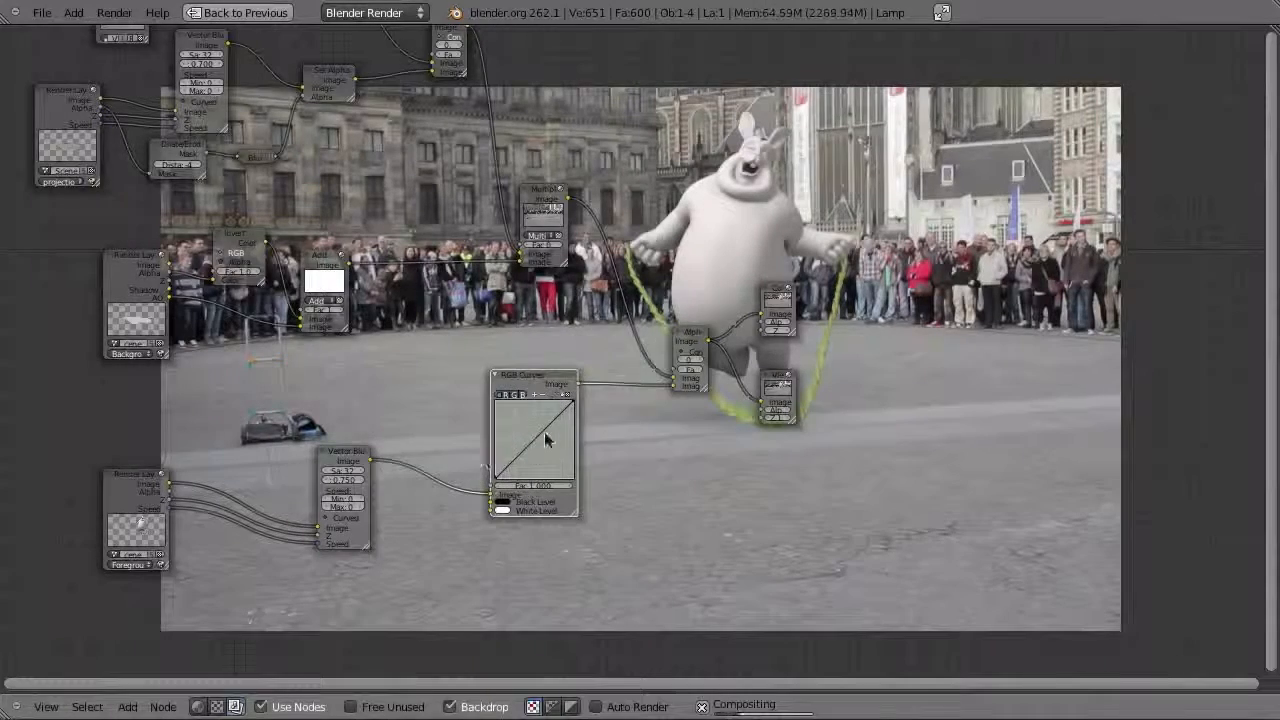
- Pull the middle of the combined RGB curve down to darken the rabbit's midtones
scroll(540, 444, up, 5)
middle_drag(584, 440, 584, 408)
drag(491, 441, 493, 453)
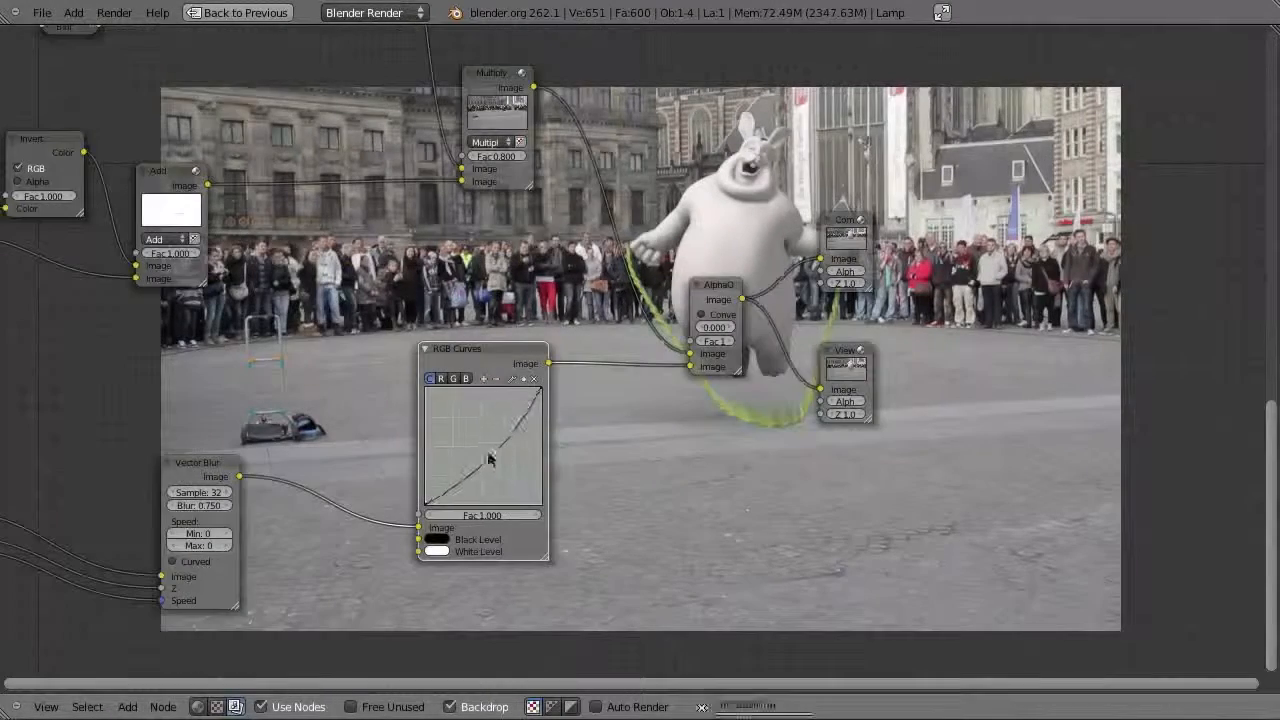
- Add a midpoint to the red channel's curve, return to the combined curve, and check the composite
middle_drag(589, 484, 709, 396)
click(562, 322)
click(605, 392)
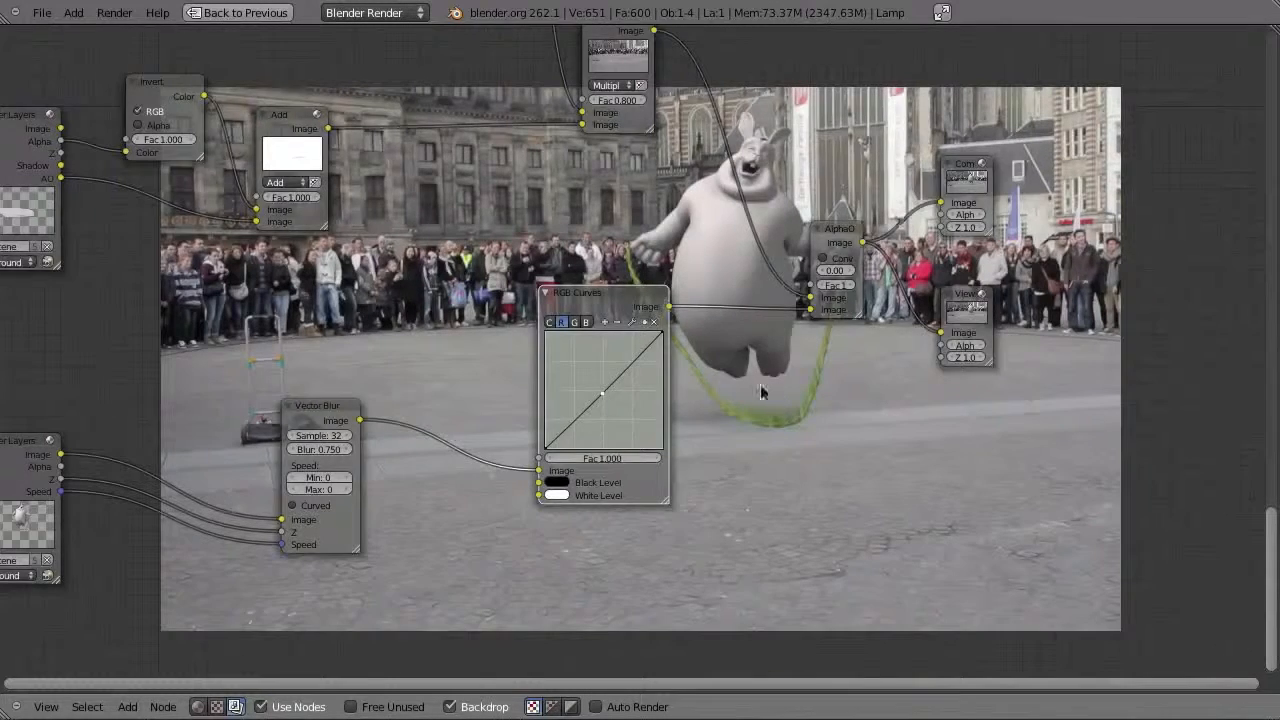
middle_drag(619, 343, 741, 401)
click(684, 381)
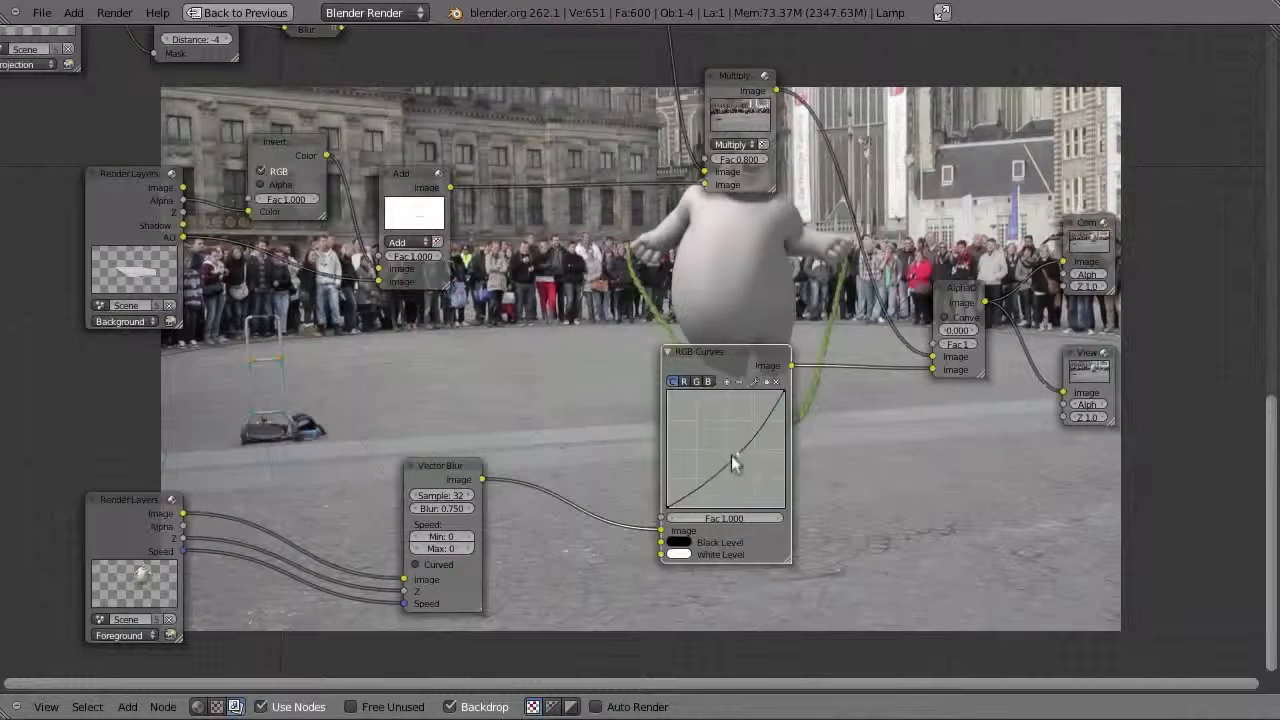
middle_drag(849, 434, 332, 695)
scroll(464, 571, down, 4)
middle_drag(475, 598, 295, 508)
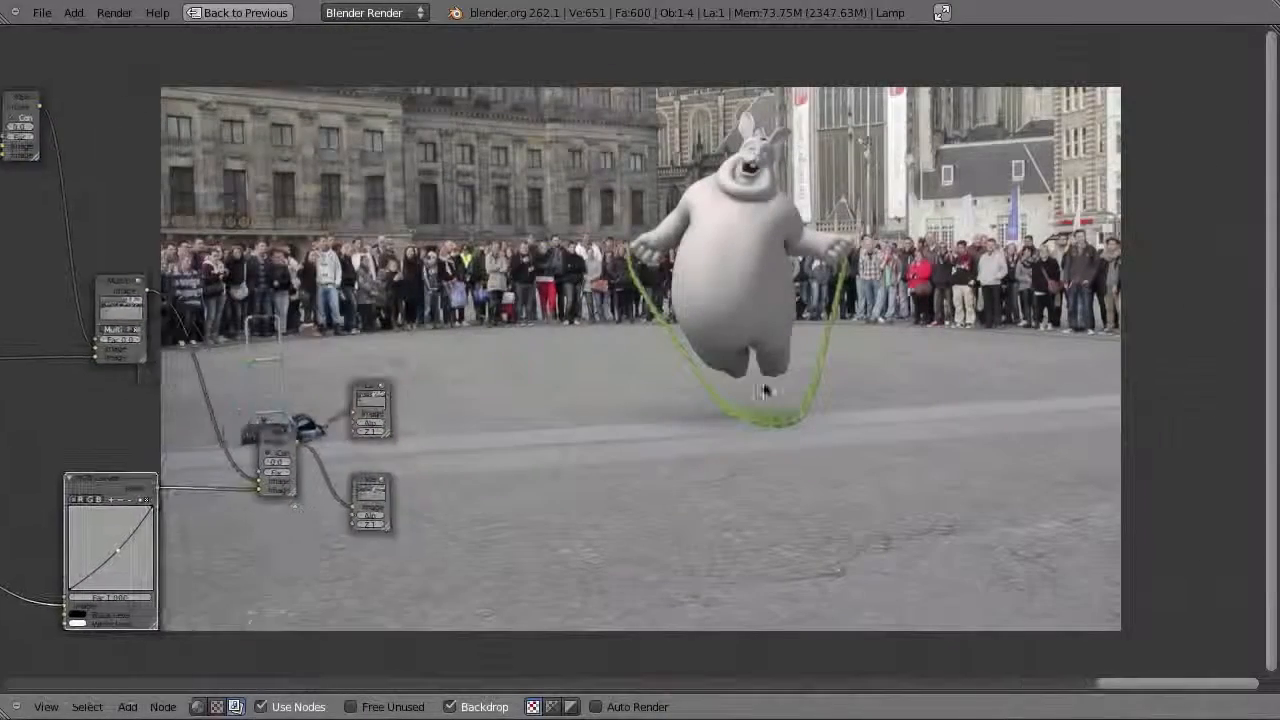
- Scrub through the animation in an enlarged camera view to examine the rabbit against the crowd and ground
key(ctrl+Up)
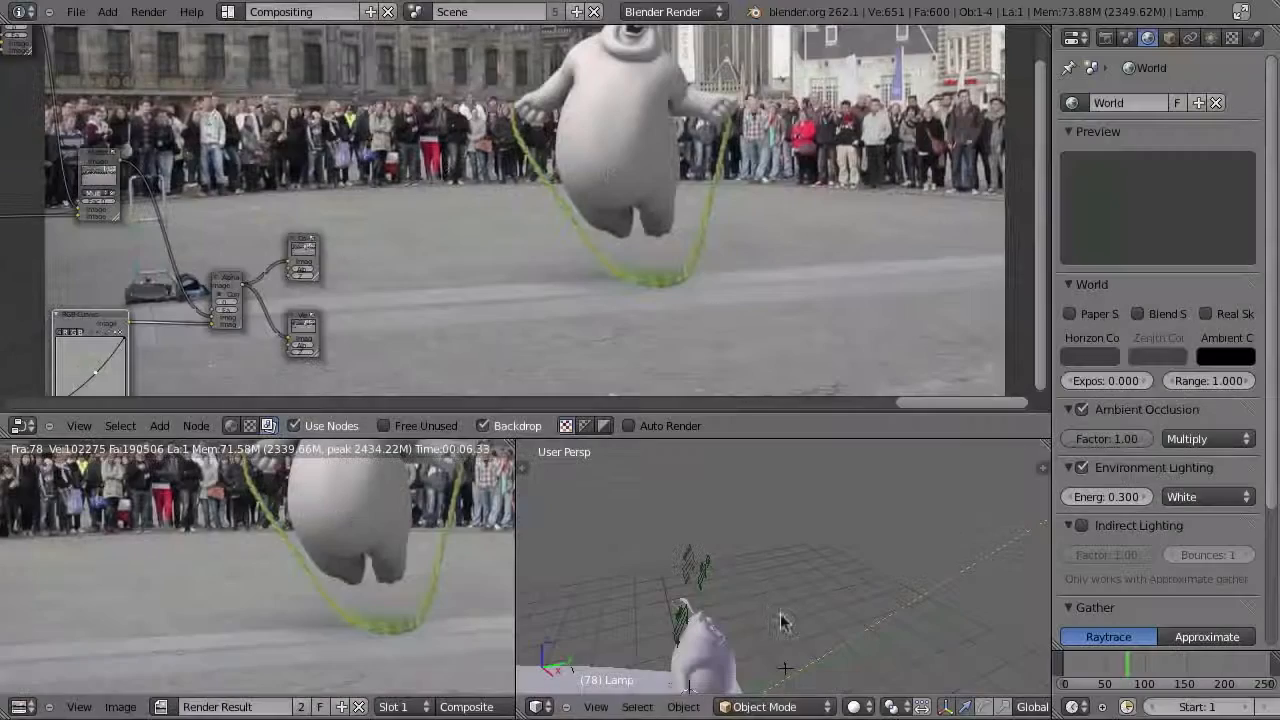
key(ctrl+Up)
key(KP_0)
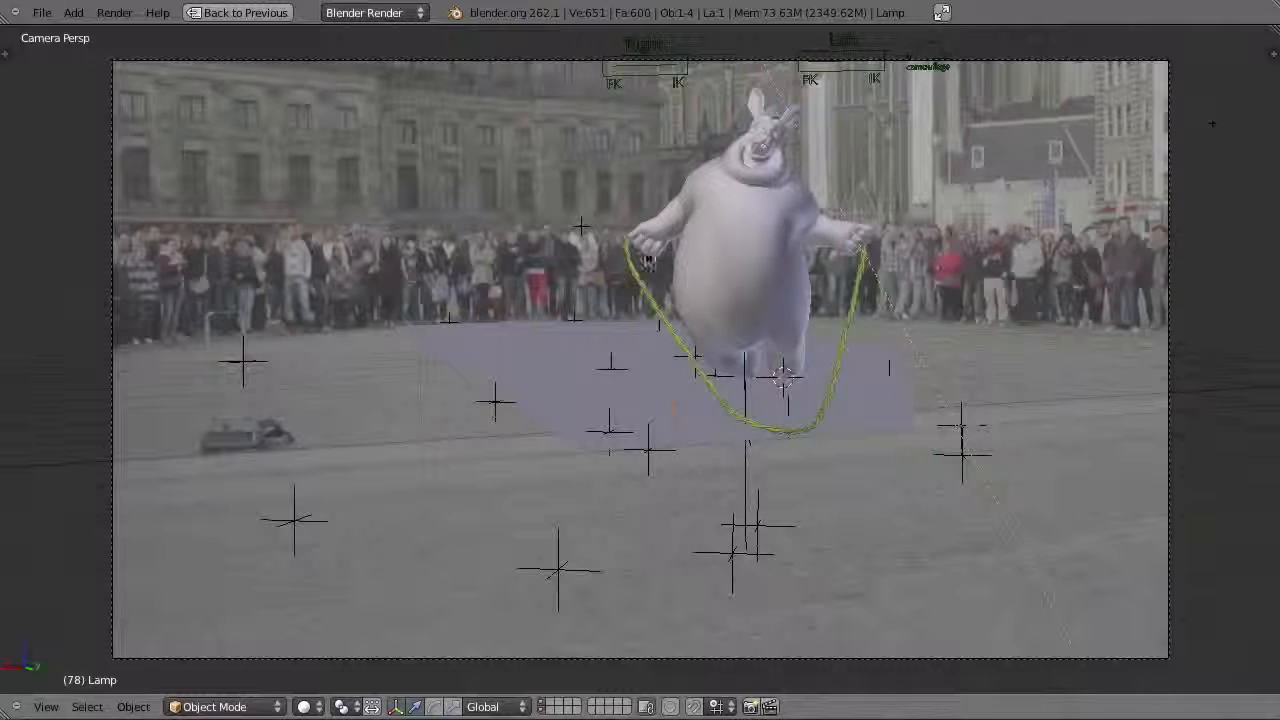
alt+scroll(787, 382, up, 14)
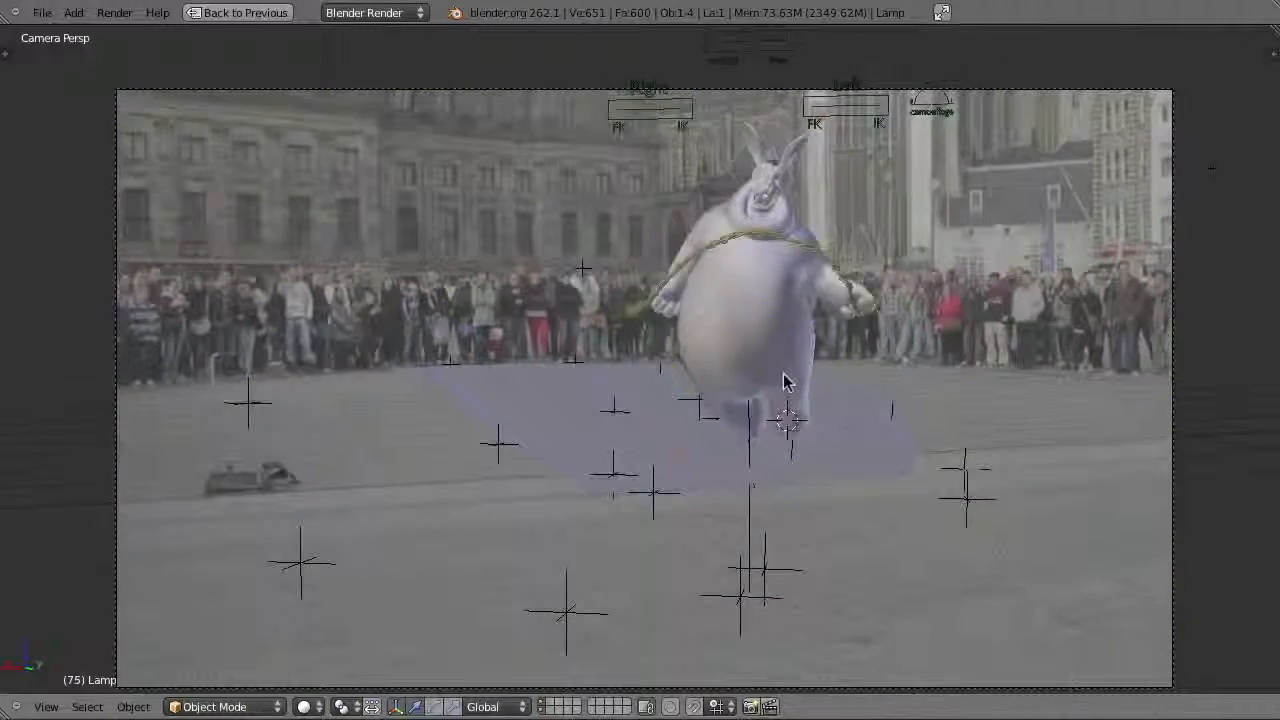
alt+scroll(787, 382, down, 17)
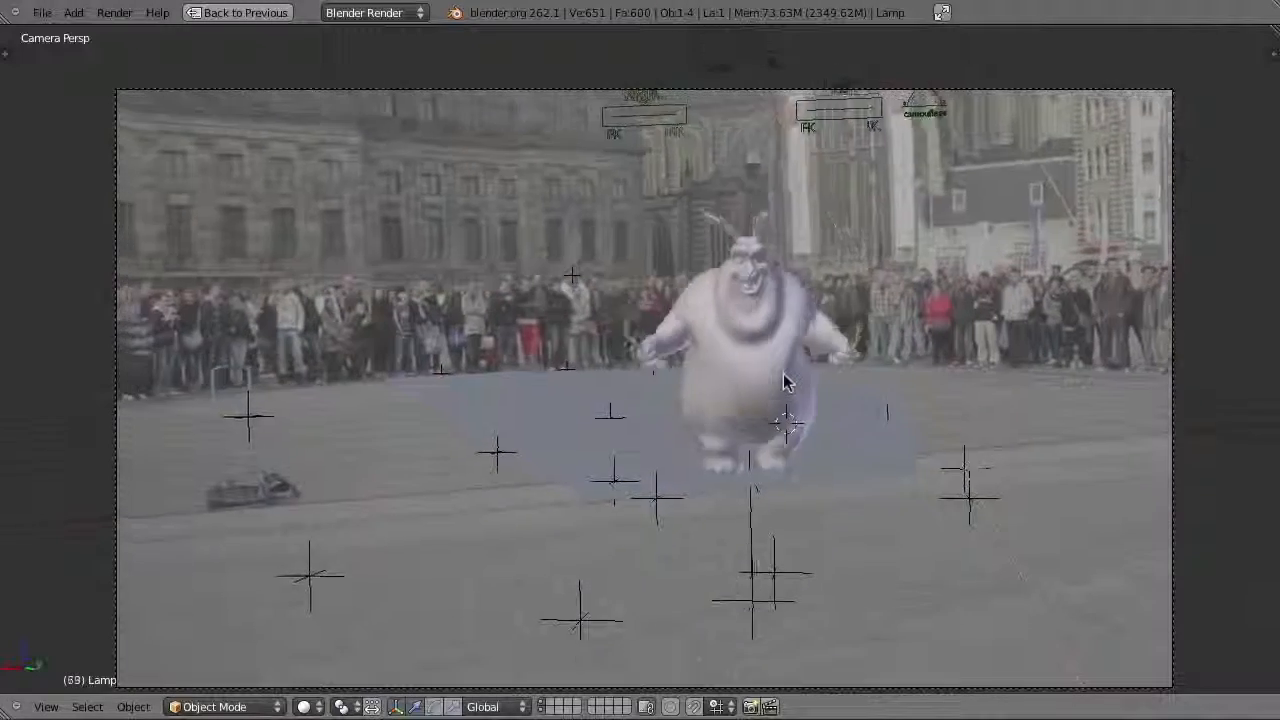
alt+scroll(785, 382, down, 20)
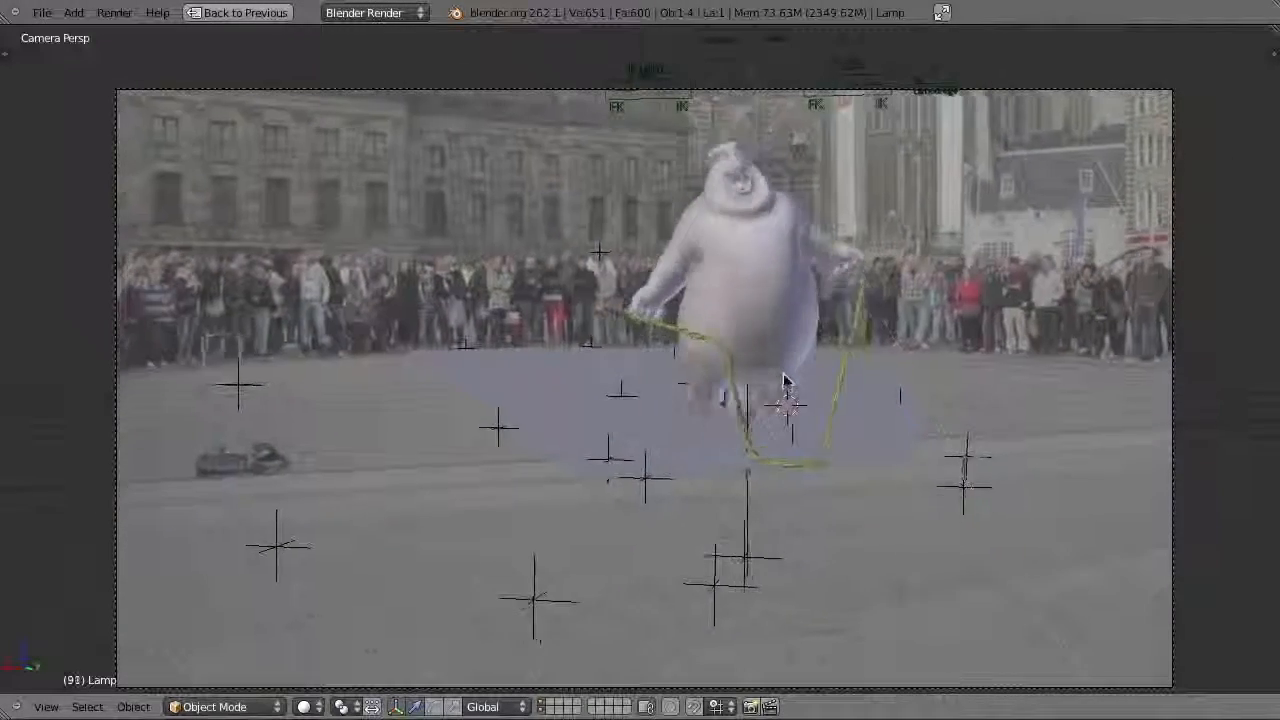
alt+scroll(785, 382, down, 17)
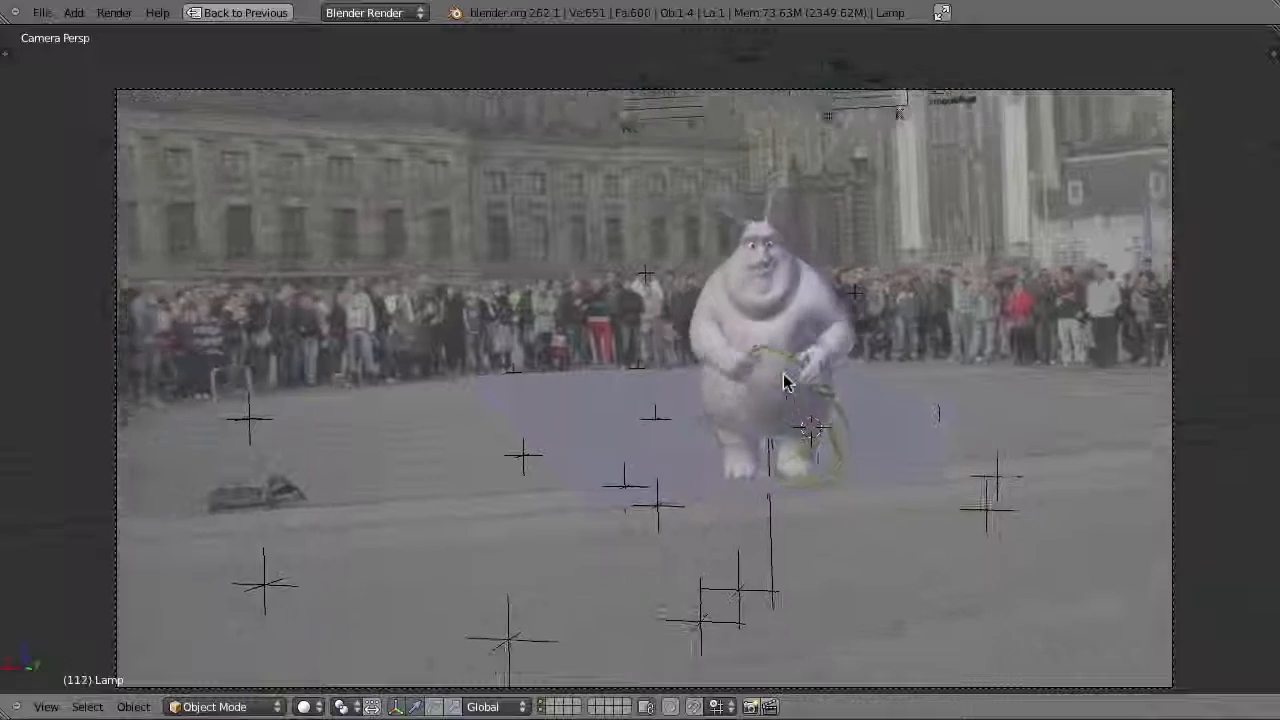
alt+scroll(784, 376, down, 7)
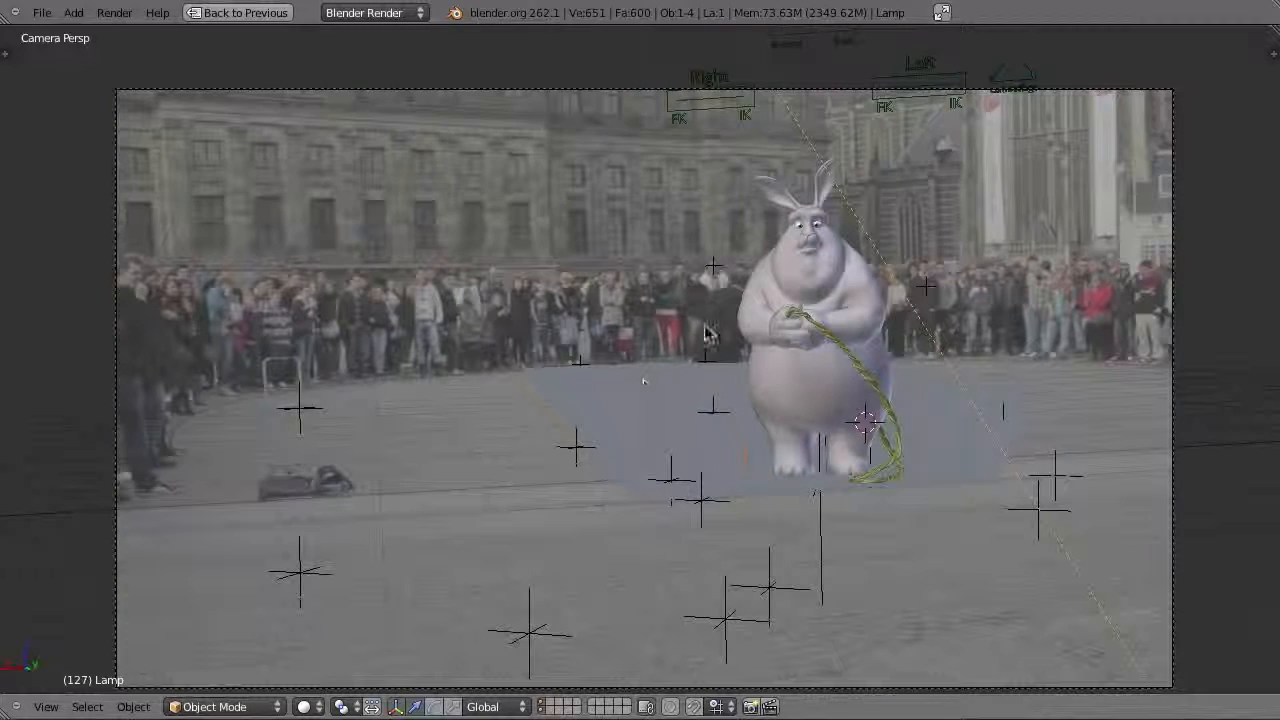
alt+scroll(651, 345, down, 17)
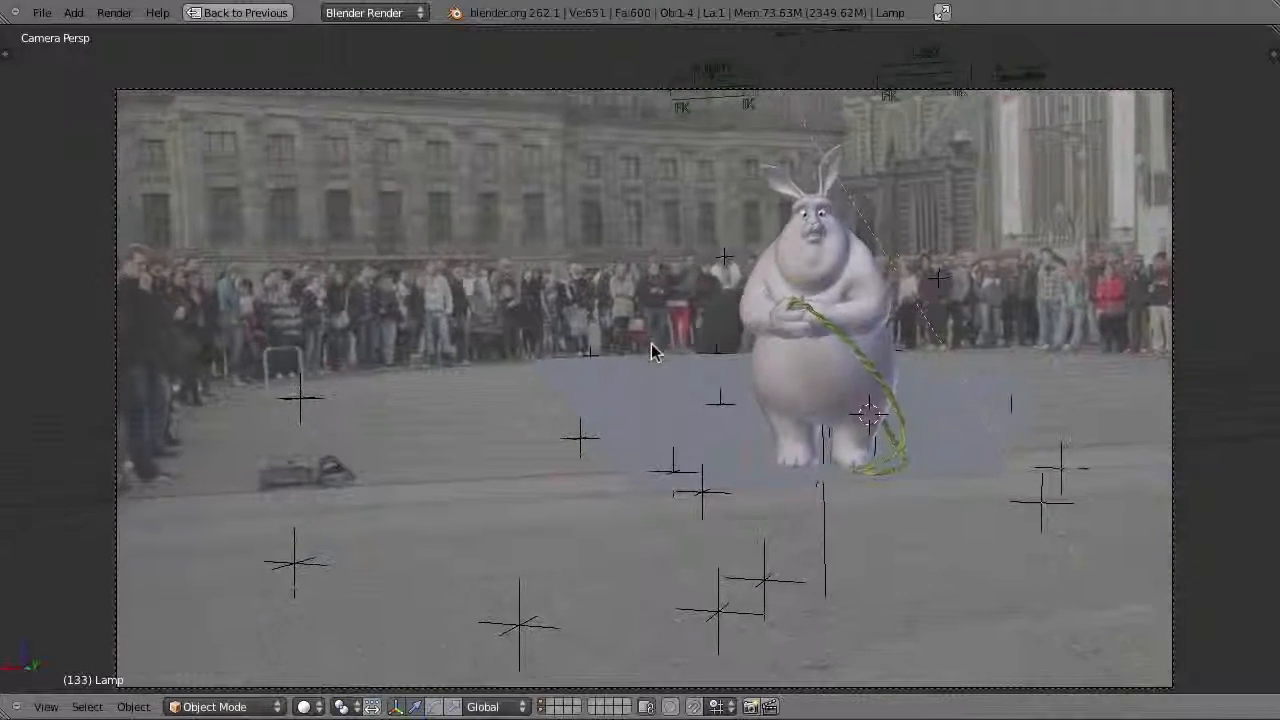
alt+scroll(651, 345, down, 20)
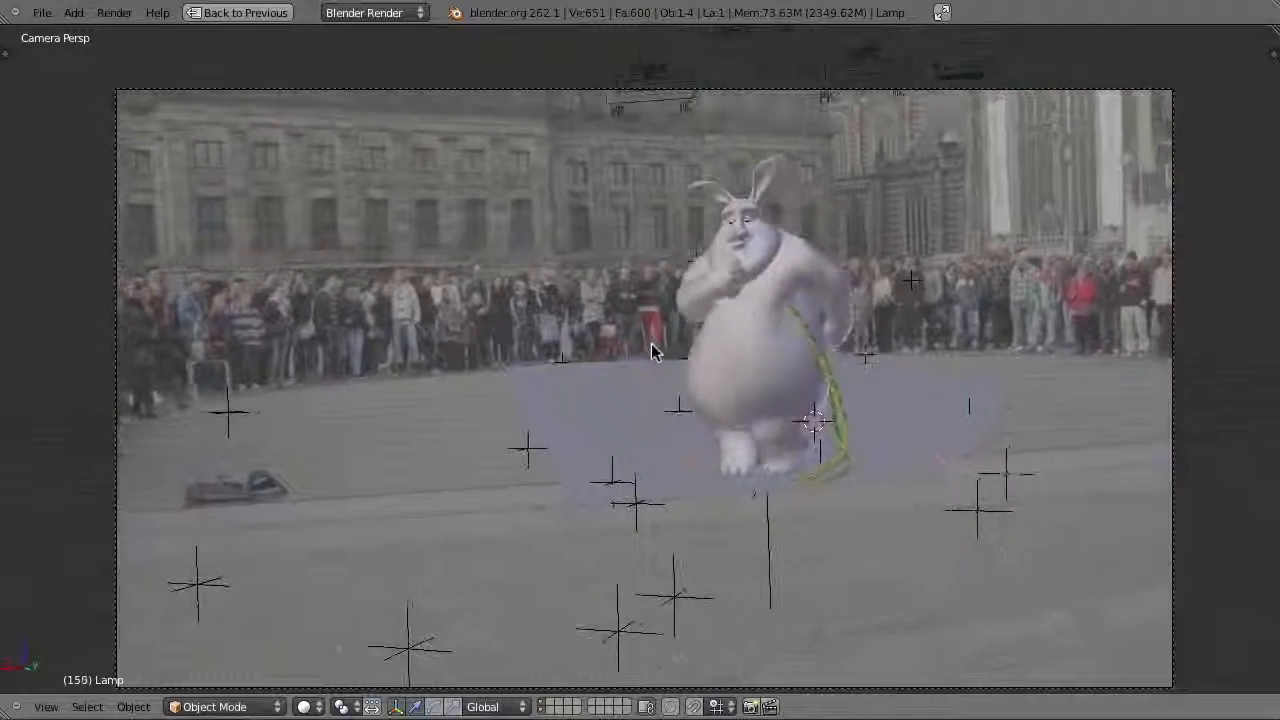
alt+scroll(651, 345, up, 15)
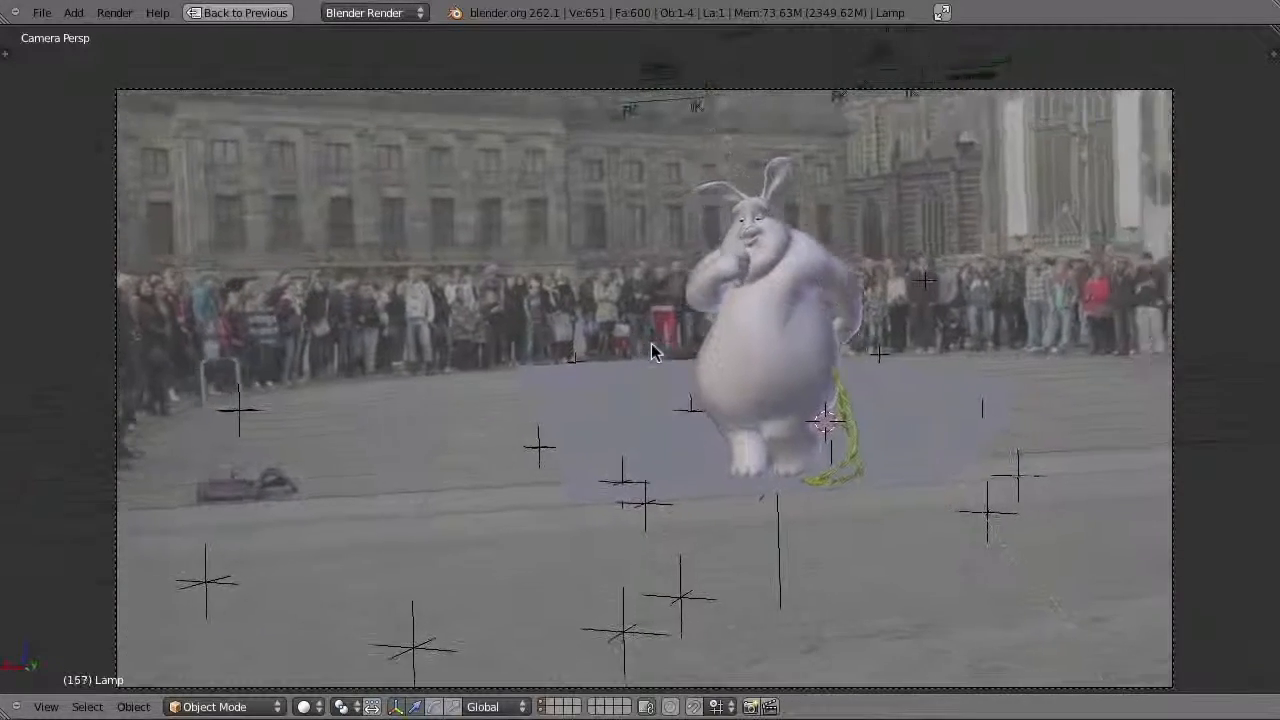
alt+scroll(651, 351, up, 8)
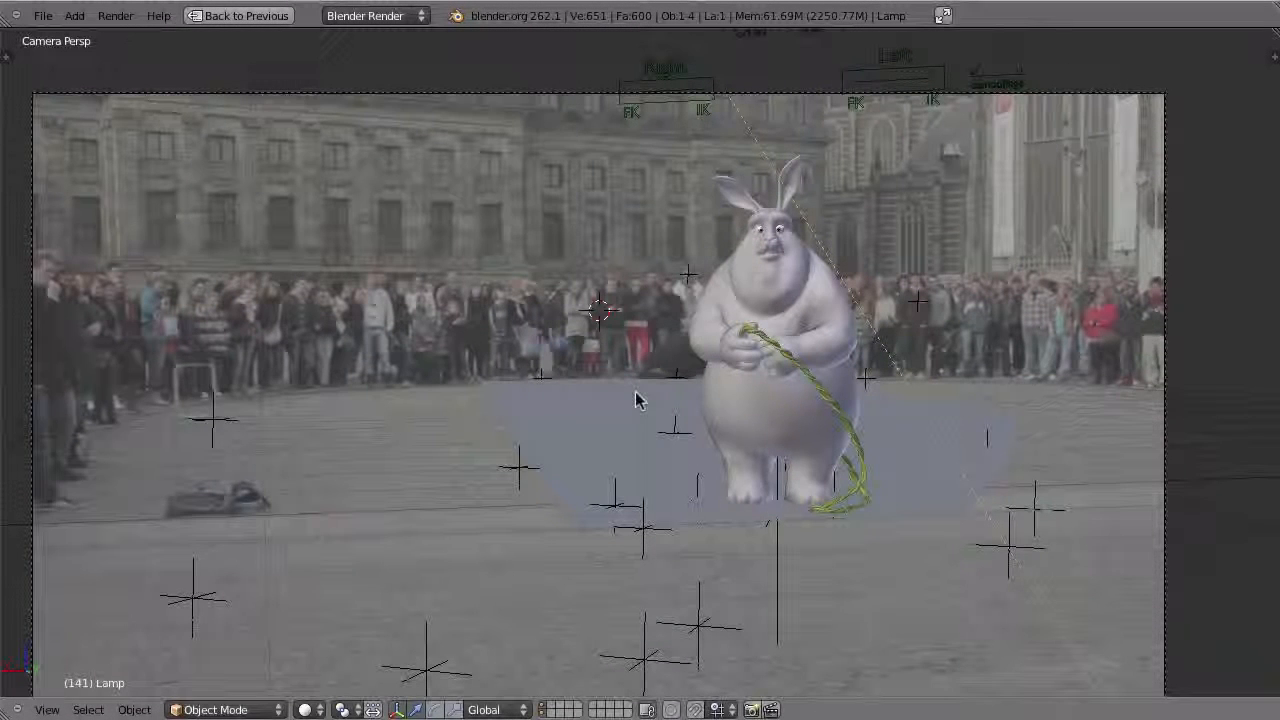
- Select the tracking marker over the crowd beside the rabbit and snap the 3D cursor to the selection
right_click(690, 280)
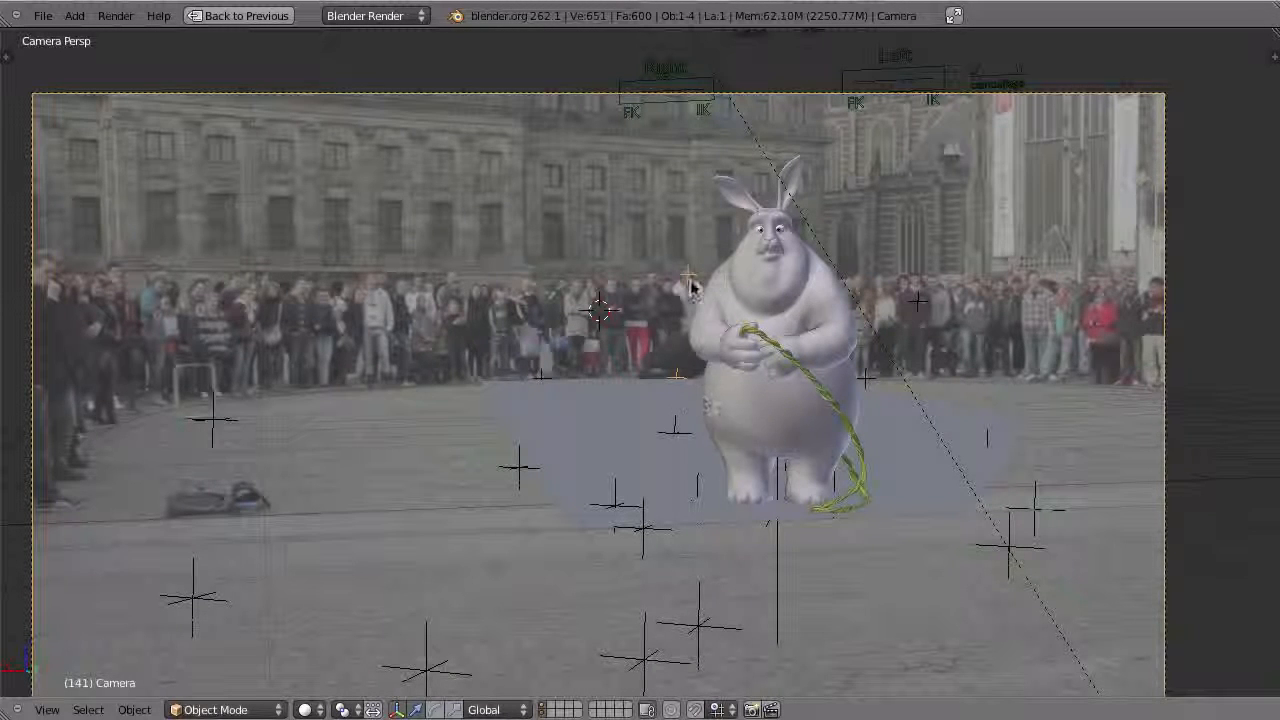
key(shift+s)
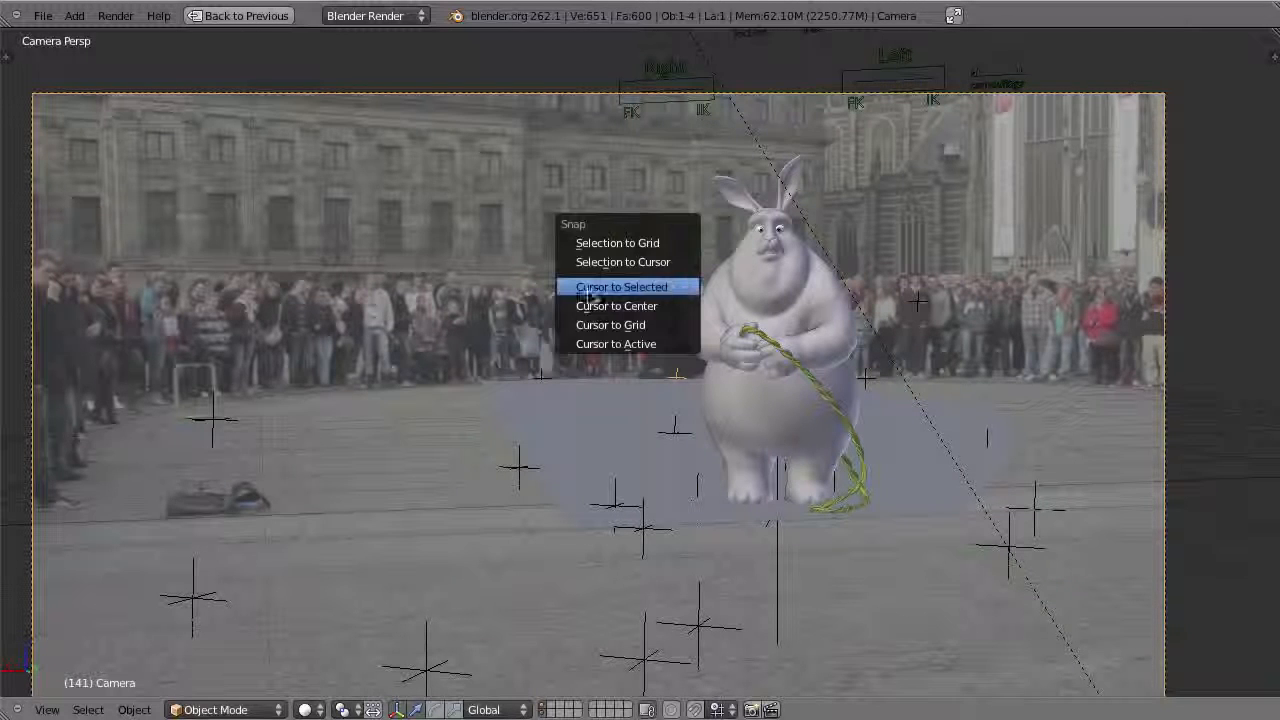
click(630, 287)
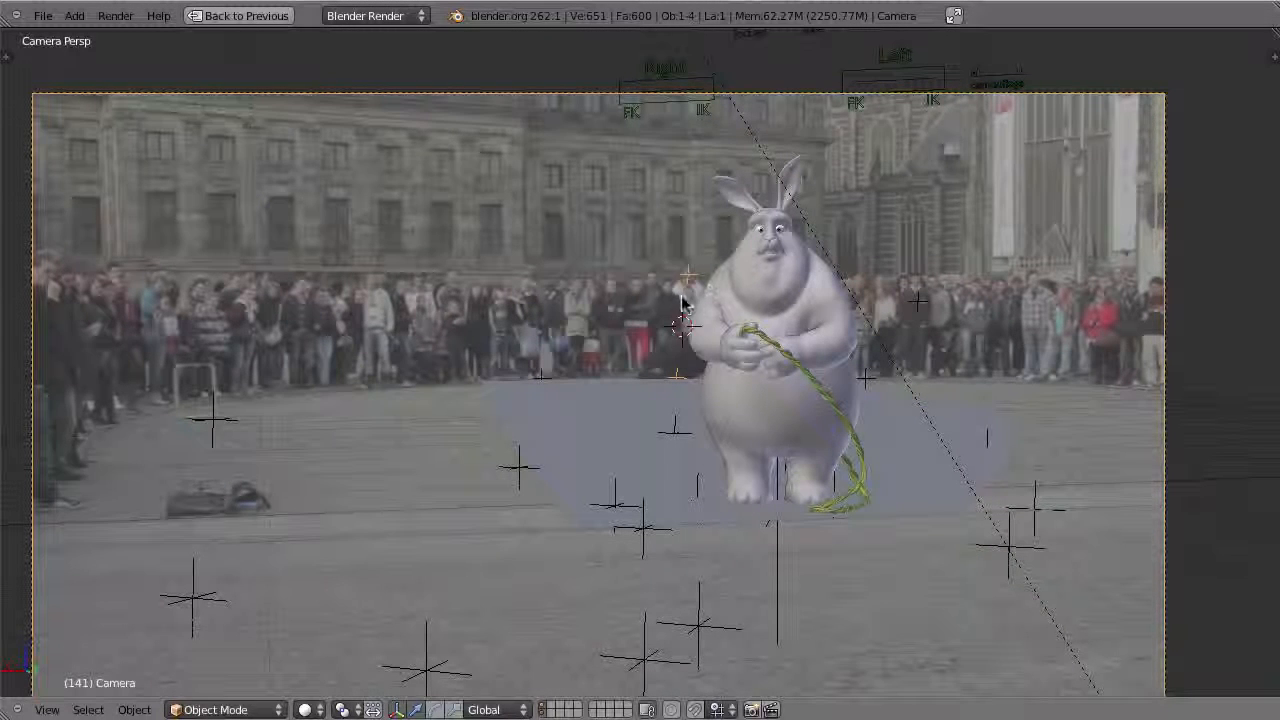
- Add a mesh plane at the 3D cursor and rotate it -90 degrees about the global X axis to stand upright
key(shift+a)
mouse_move(680, 294)
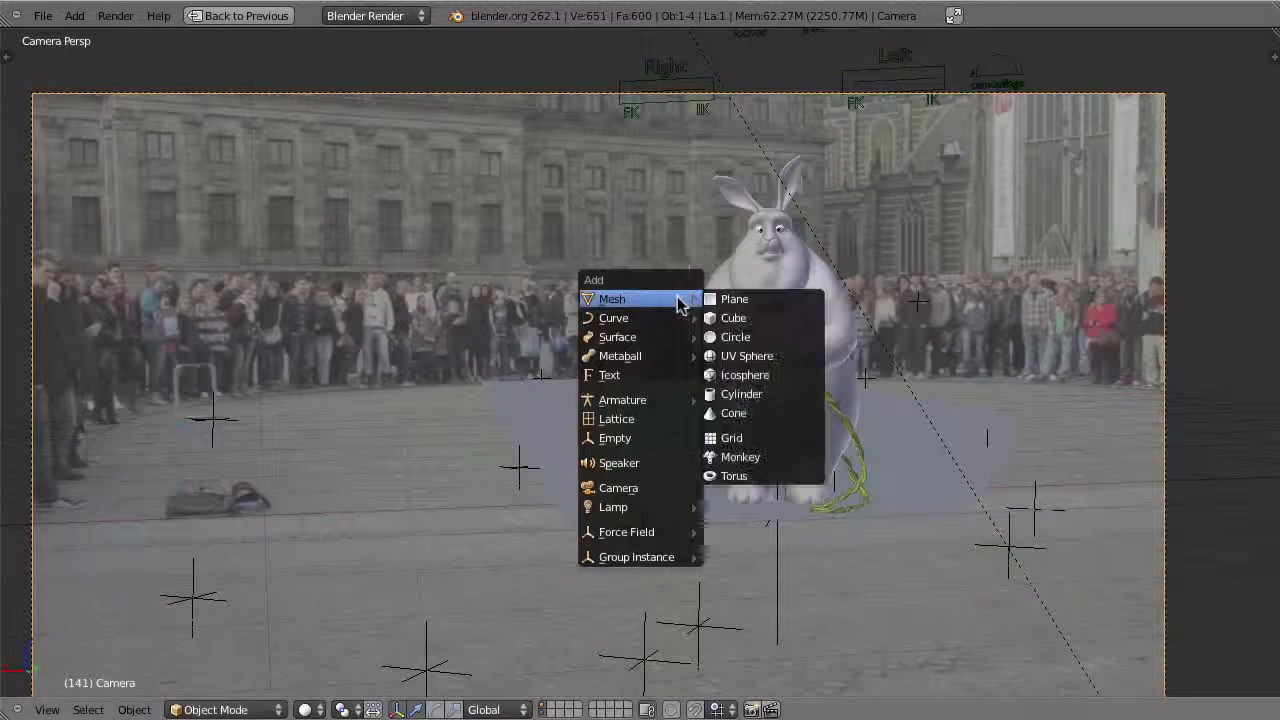
click(752, 297)
text(rx)
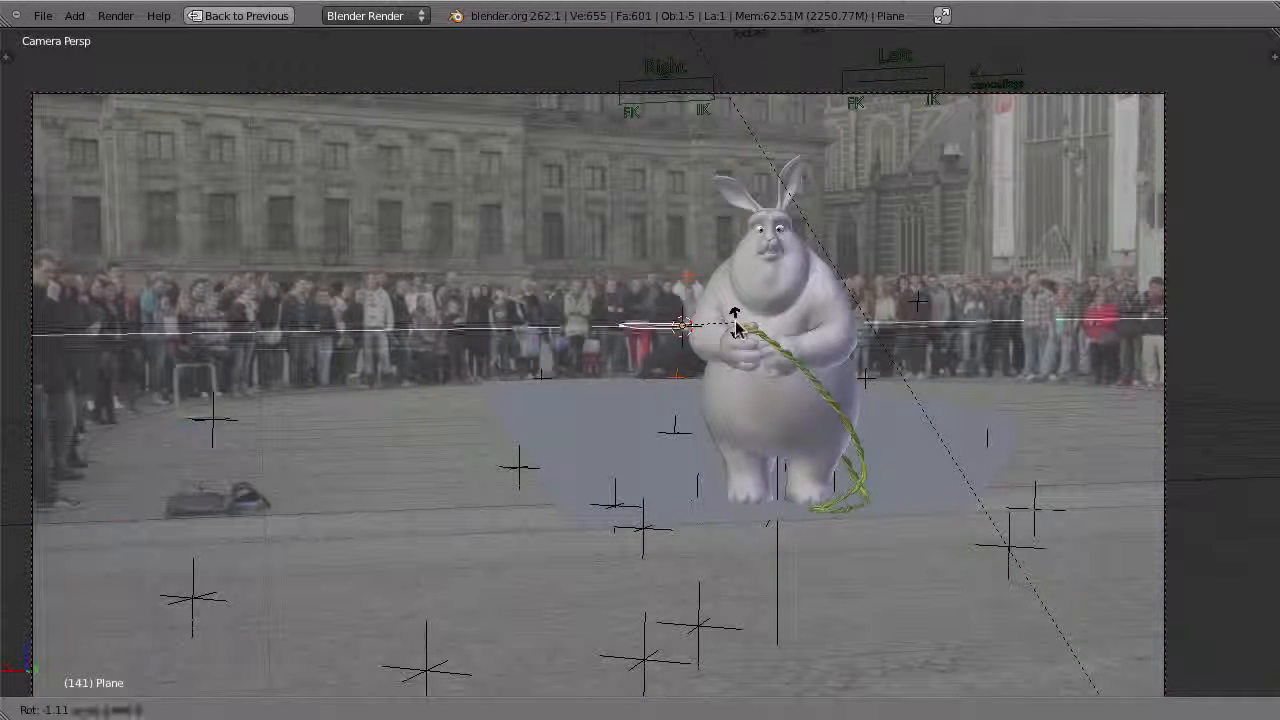
text(-90)
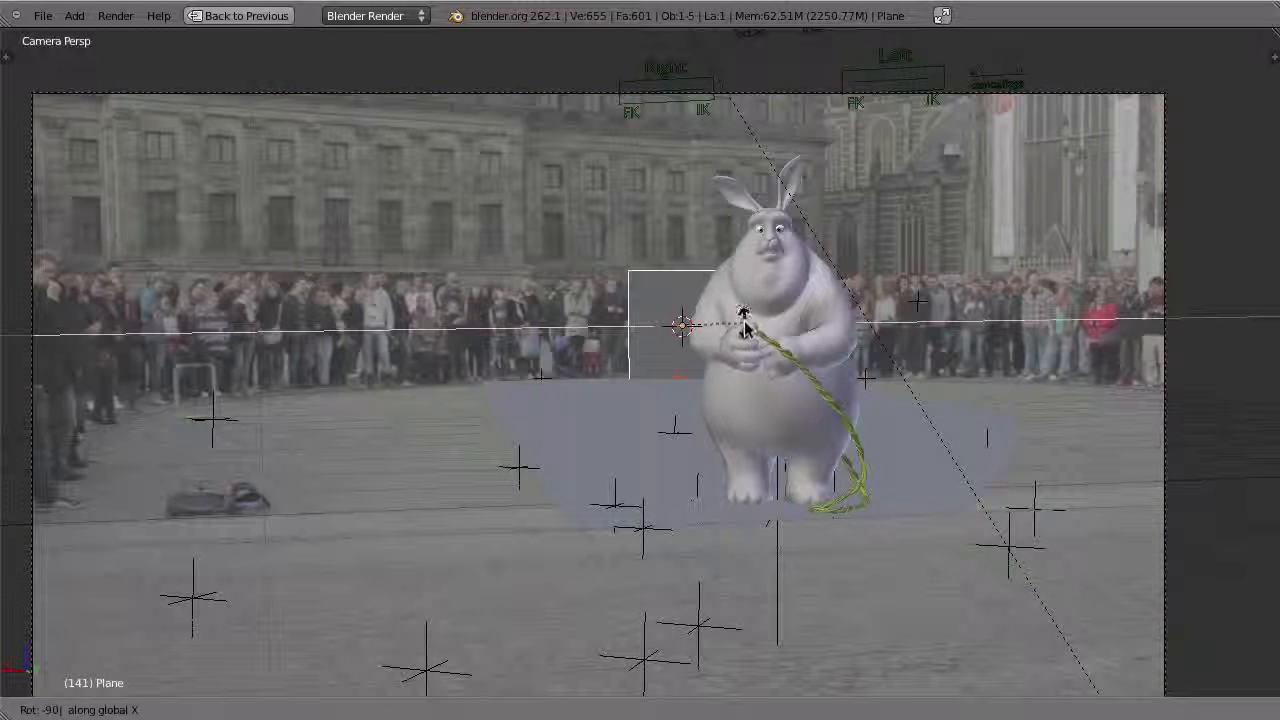
key(Return)
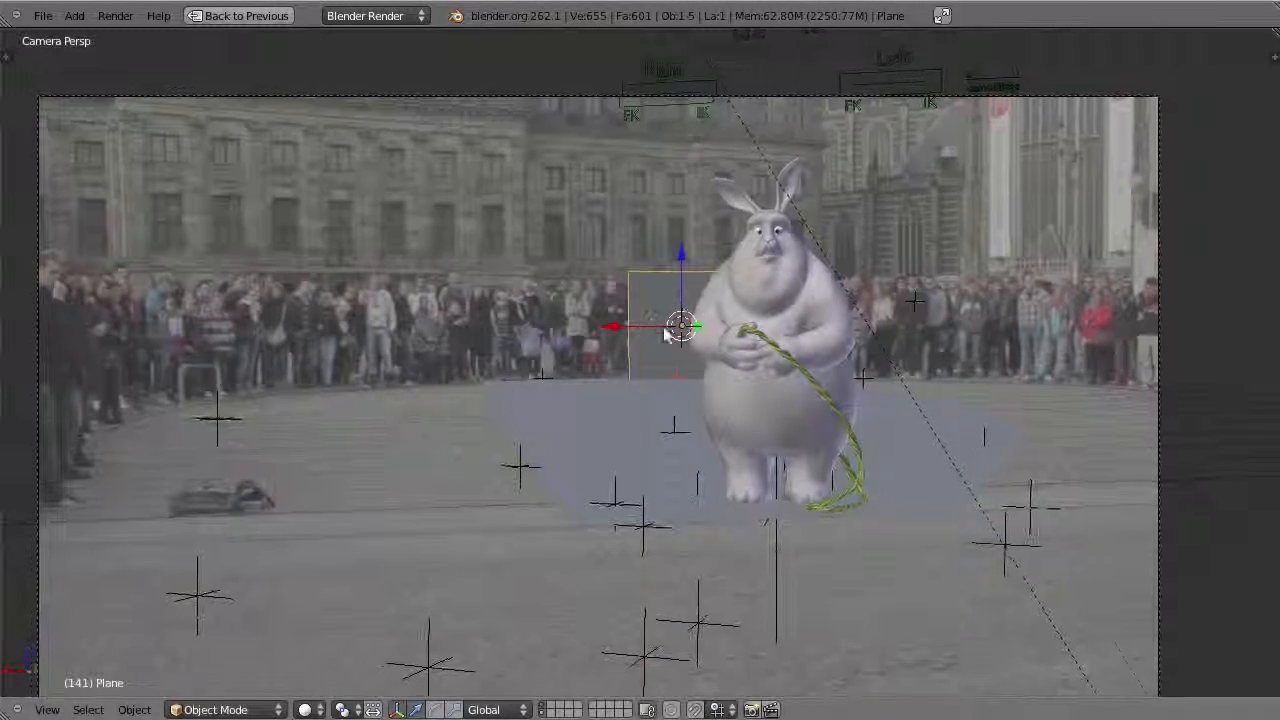
- In wireframe display, widen the upright plane over the crowd by moving its left edge outward along the global X axis
scroll(636, 346, up, 4)
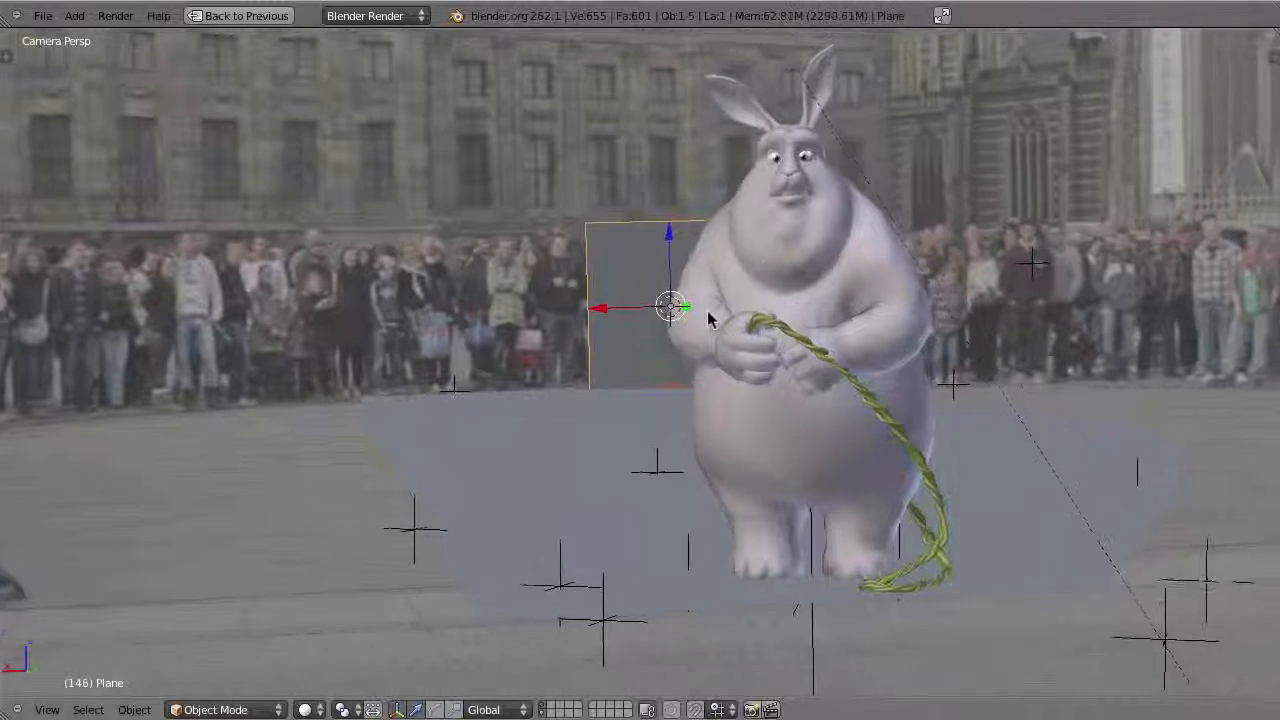
key(z)
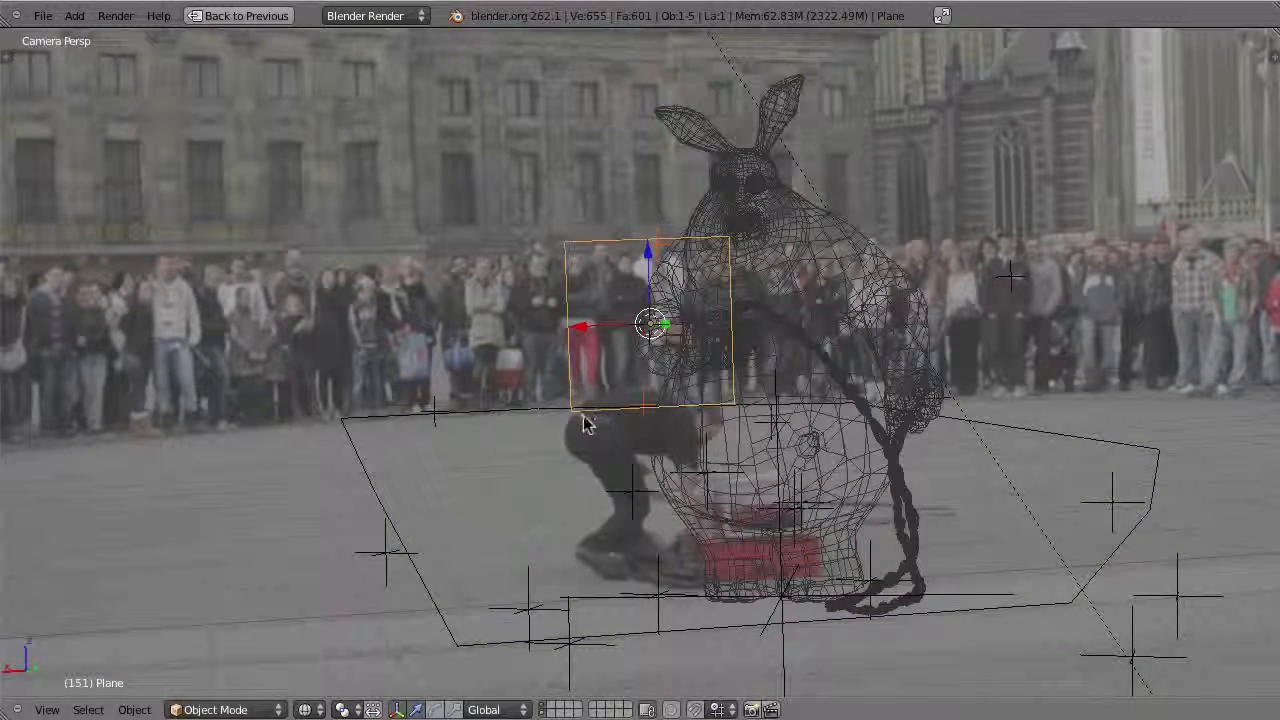
key(Tab)
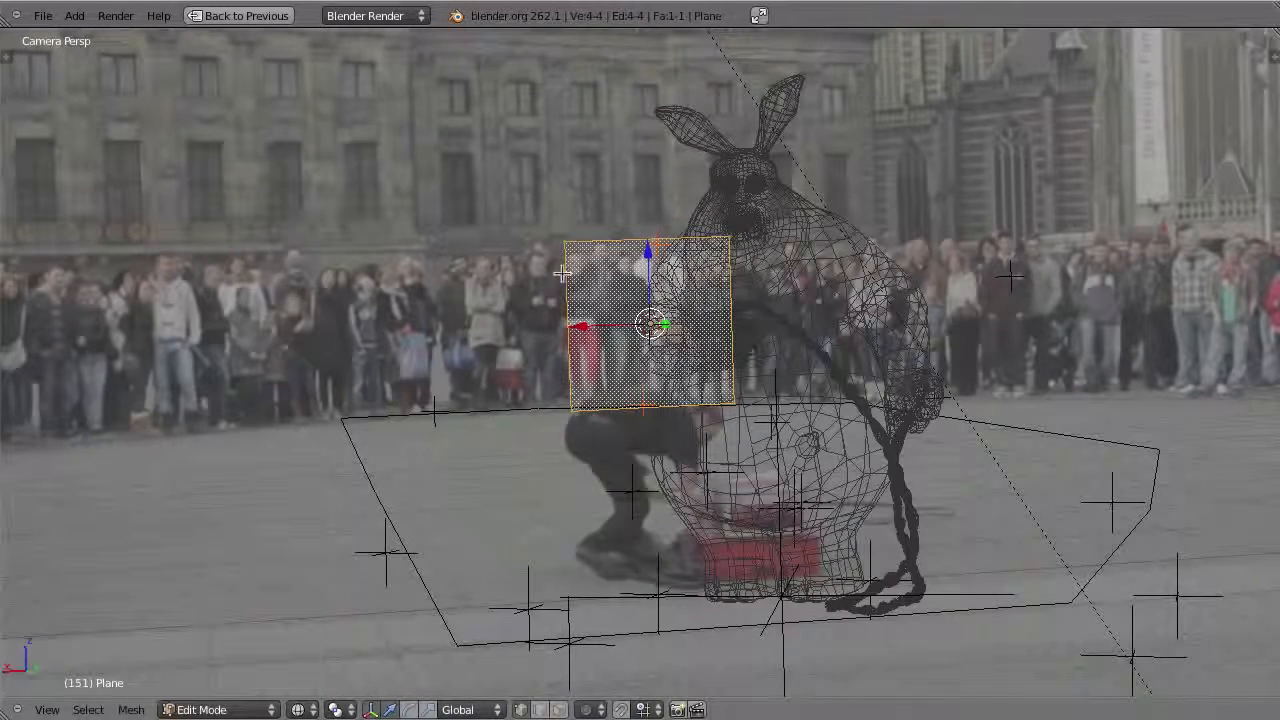
key(g)
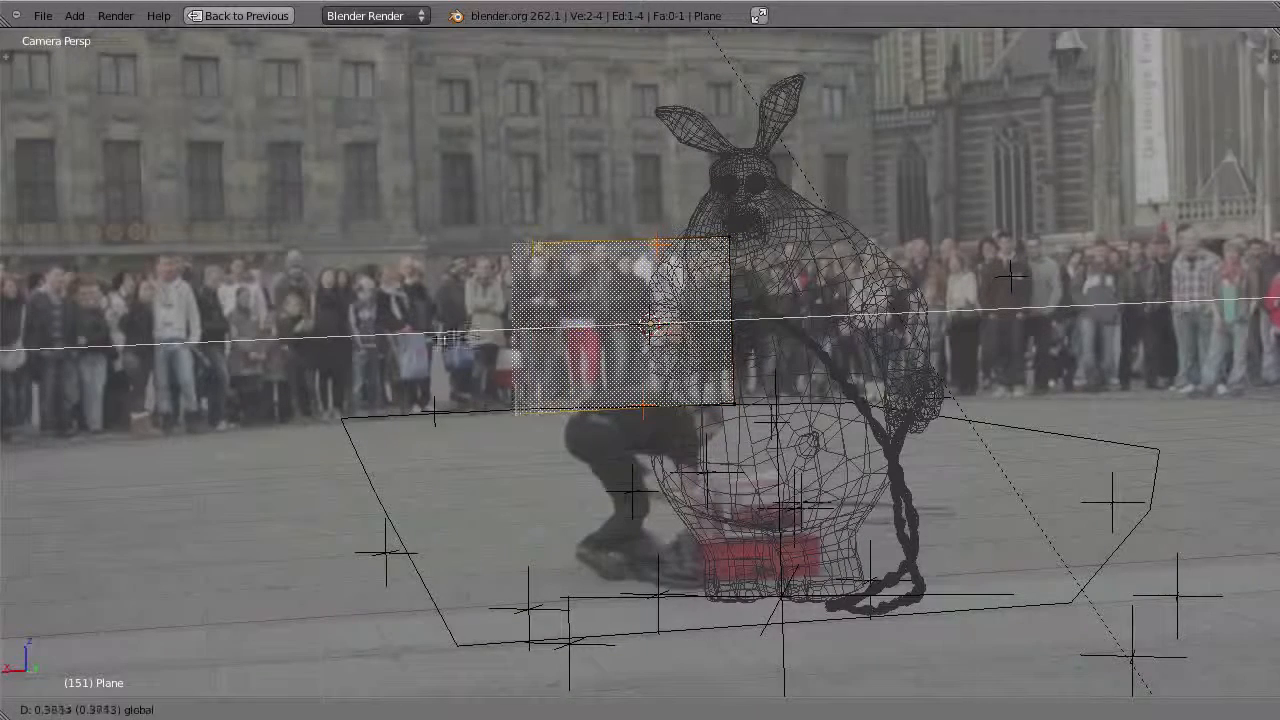
click(415, 348)
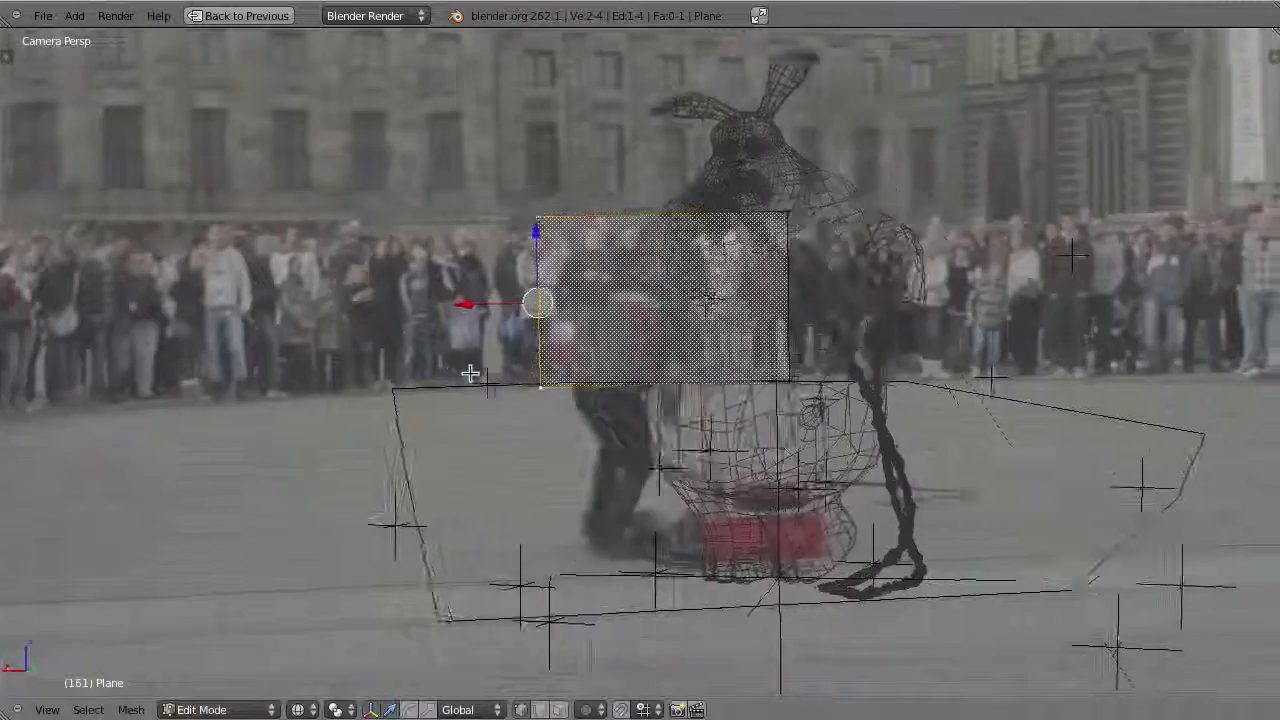
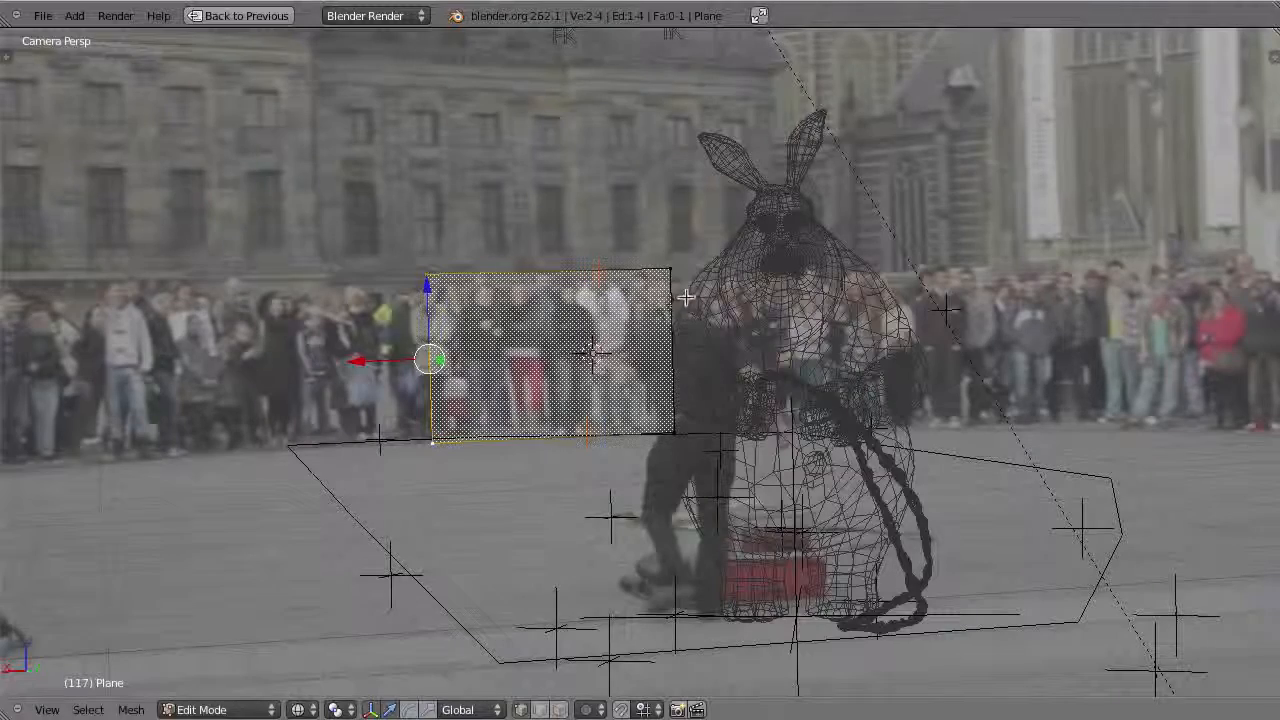
- Extend the crowd plane's right edge across the performer toward the rabbit, adjusting it at frames 117 and 110
scroll(712, 329, up, 2)
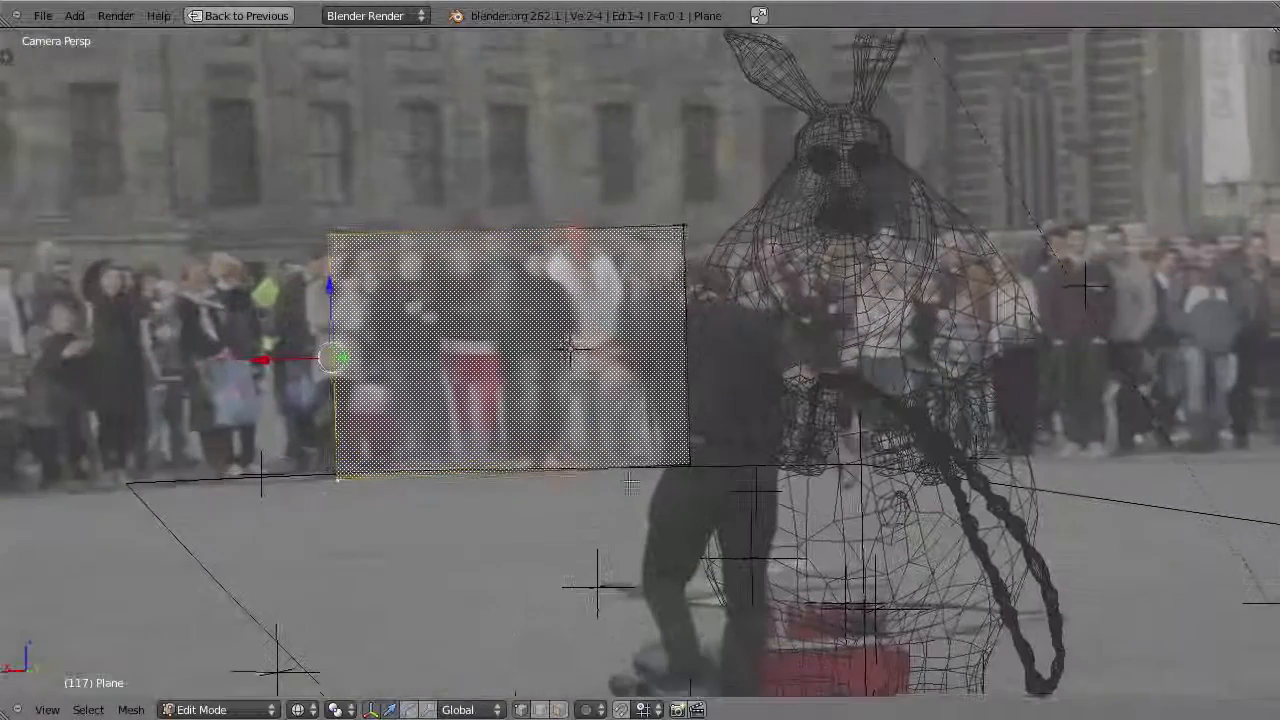
drag(622, 346, 686, 345)
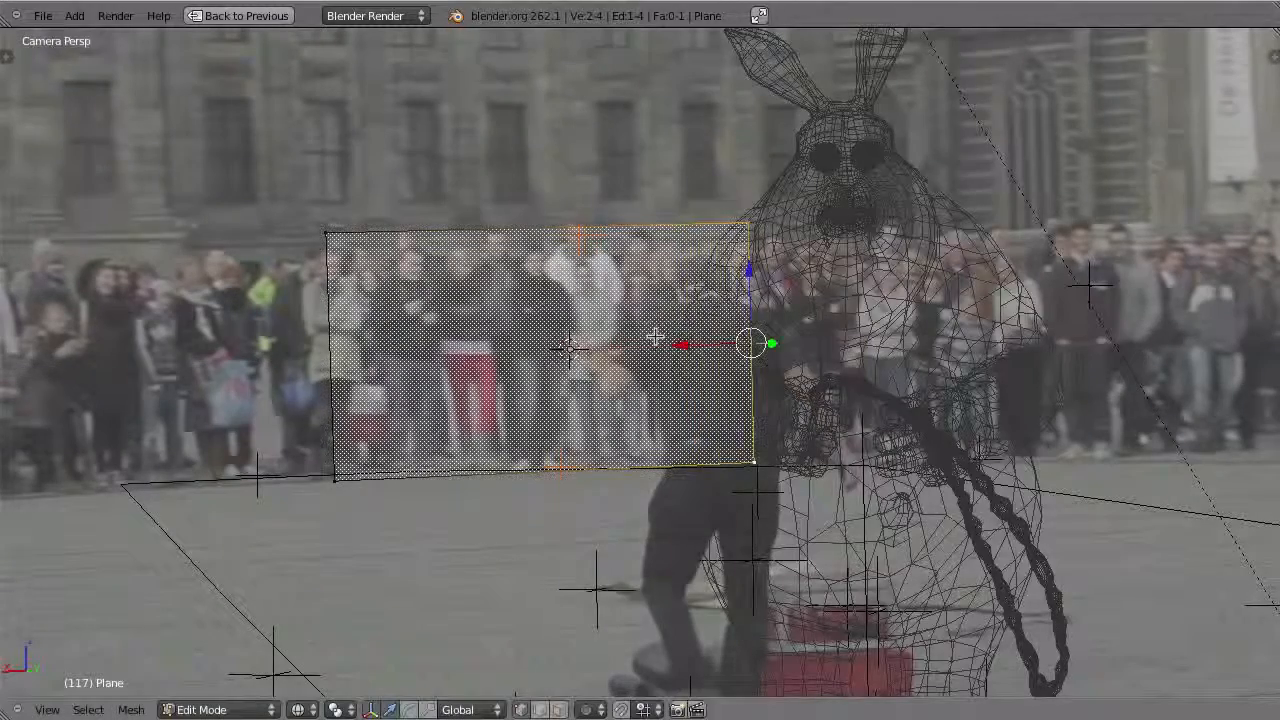
key(Left)
key(Left)
key(Left)
key(Left)
key(Left)
key(Left)
key(Left)
key(Left)
key(Left)
key(Right)
key(Right)
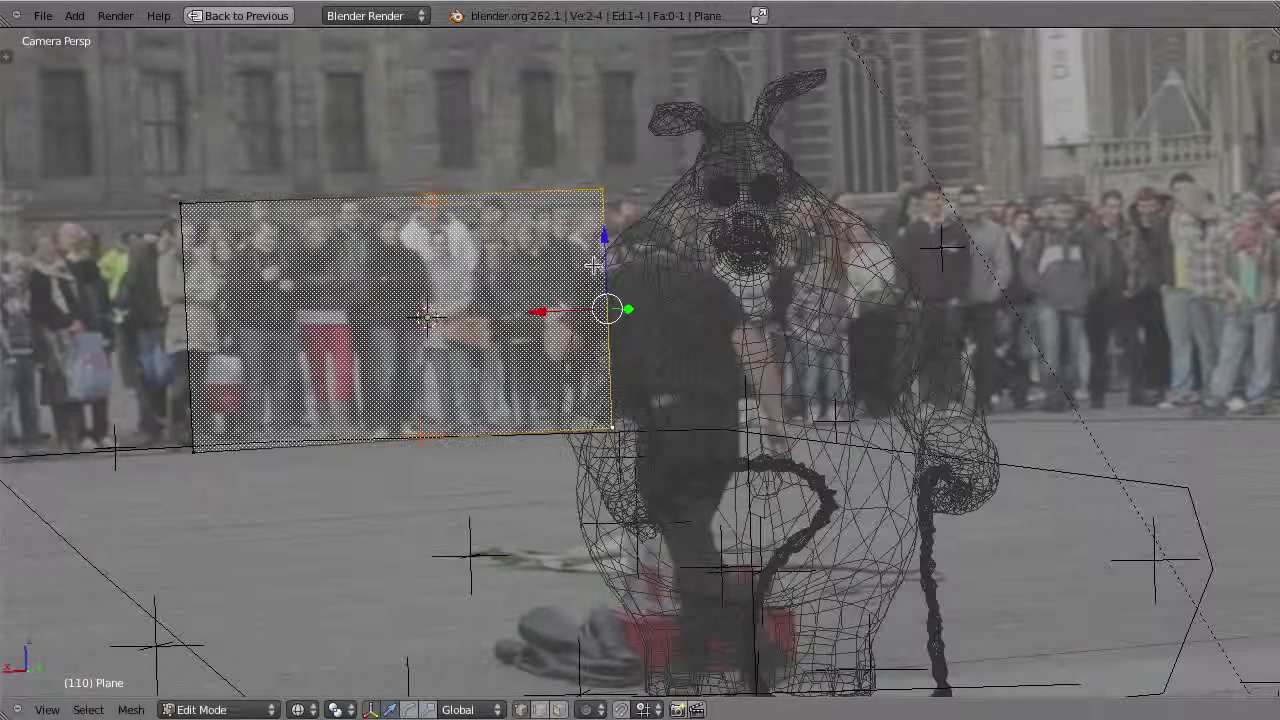
drag(538, 312, 621, 309)
- Step back through the footage to frame 80 and examine how the plane covers the performer's movement
key(Left)
key(Left)
key(Left)
key(Left)
key(Left)
key(Left)
key(Left)
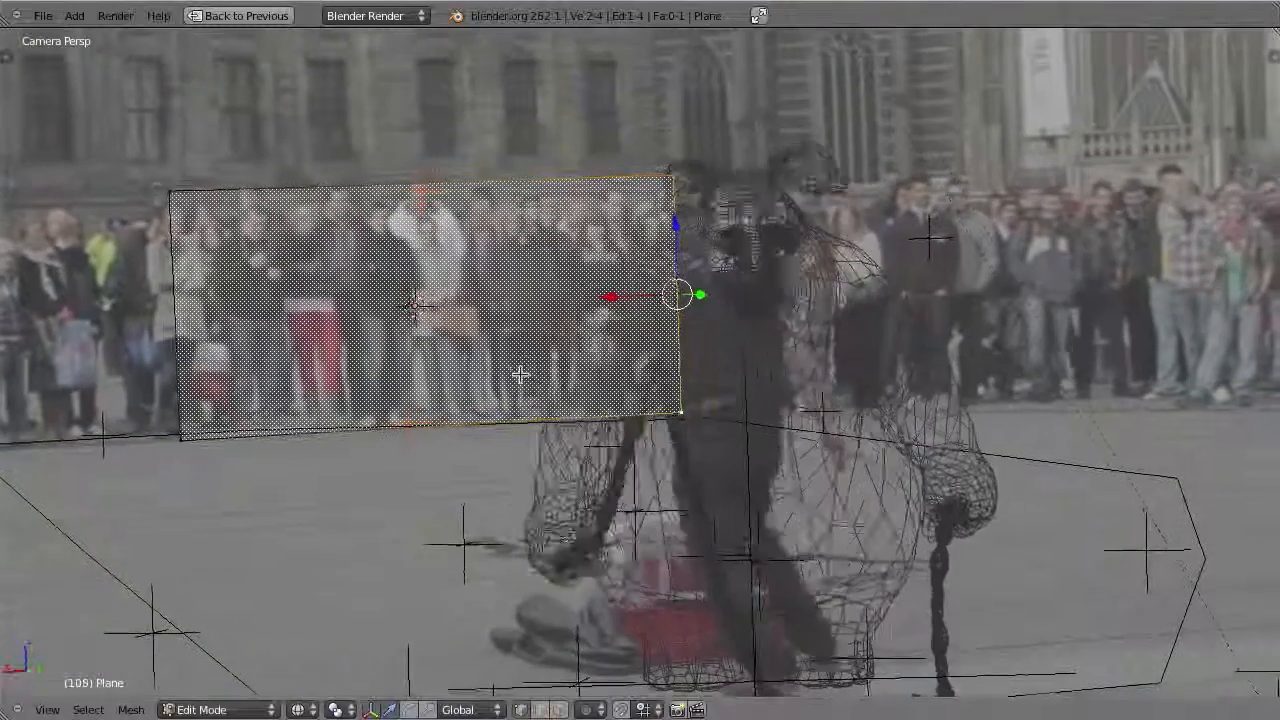
key(Left)
key(Left)
key(Left)
key(Left)
key(Left)
key(Left)
key(Left)
key(Left)
key(Left)
key(Left)
key(Left)
key(Left)
key(Left)
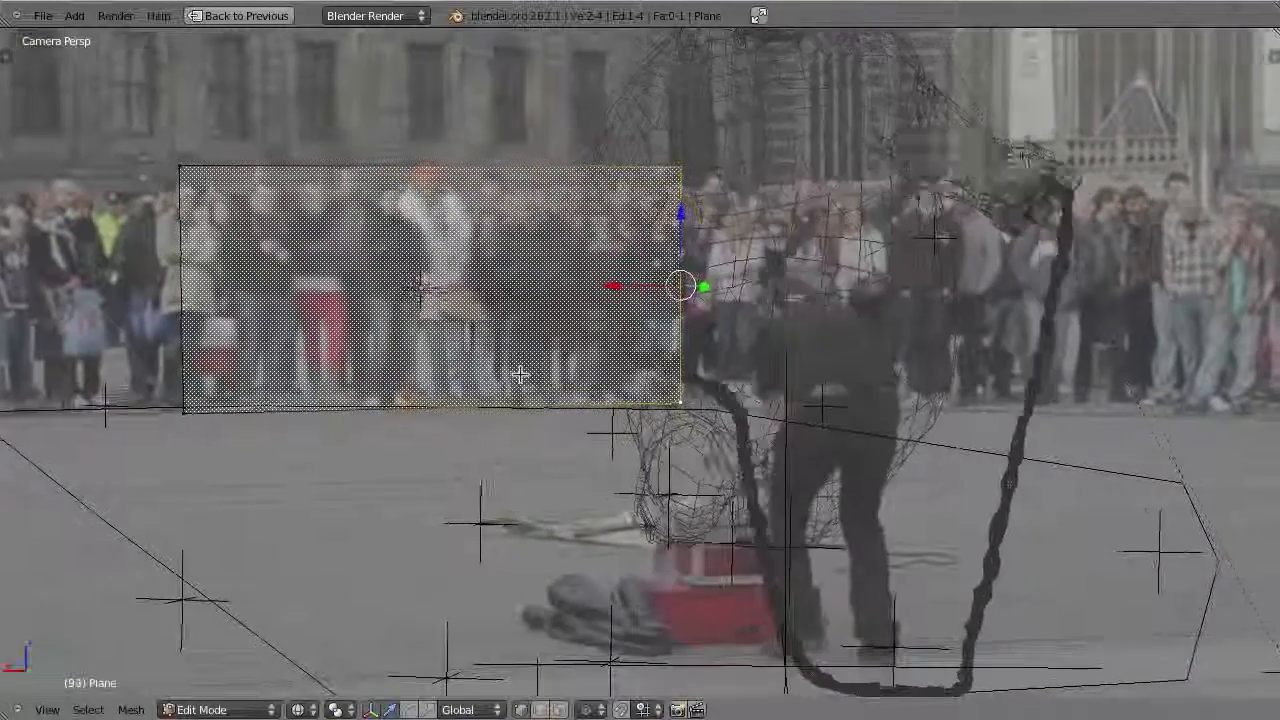
key(Left)
key(Left)
key(Left)
key(Left)
key(Left)
key(Left)
key(Left)
key(Left)
key(Left)
key(Left)
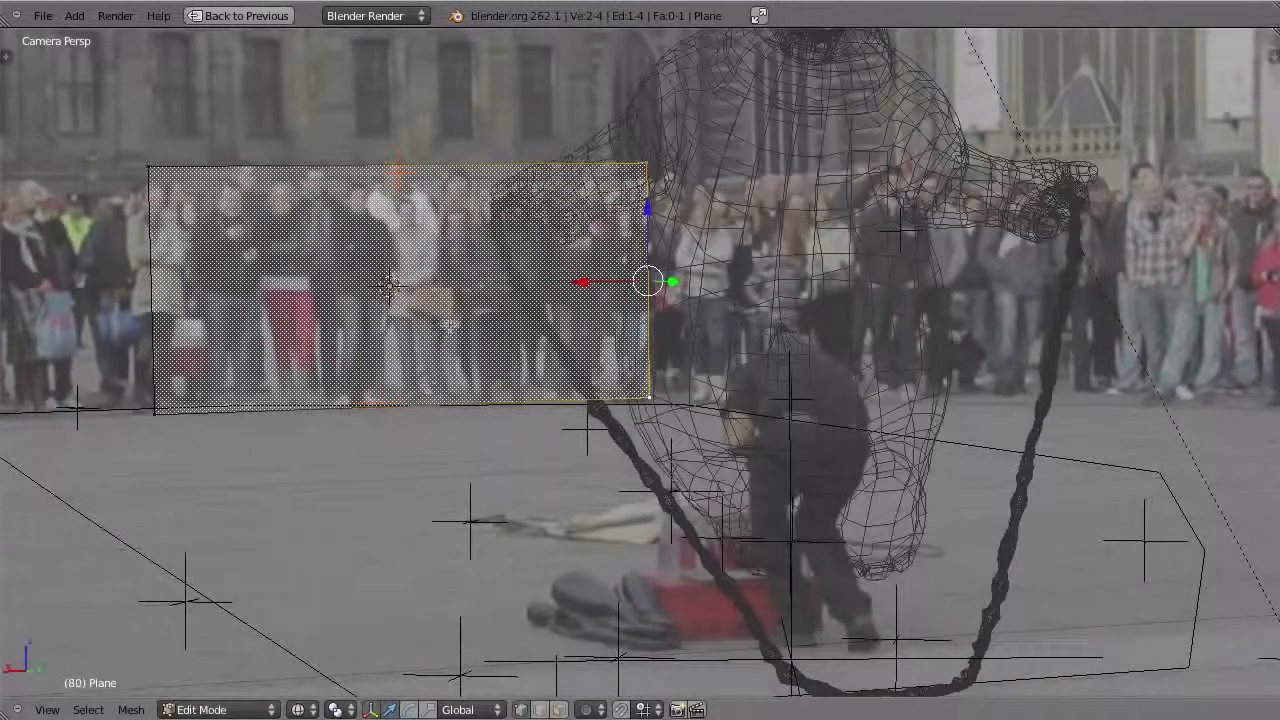
- Lower the plane's top edge slightly and play the footage to check its height against the performer
shift+middle_drag(450, 325, 525, 341)
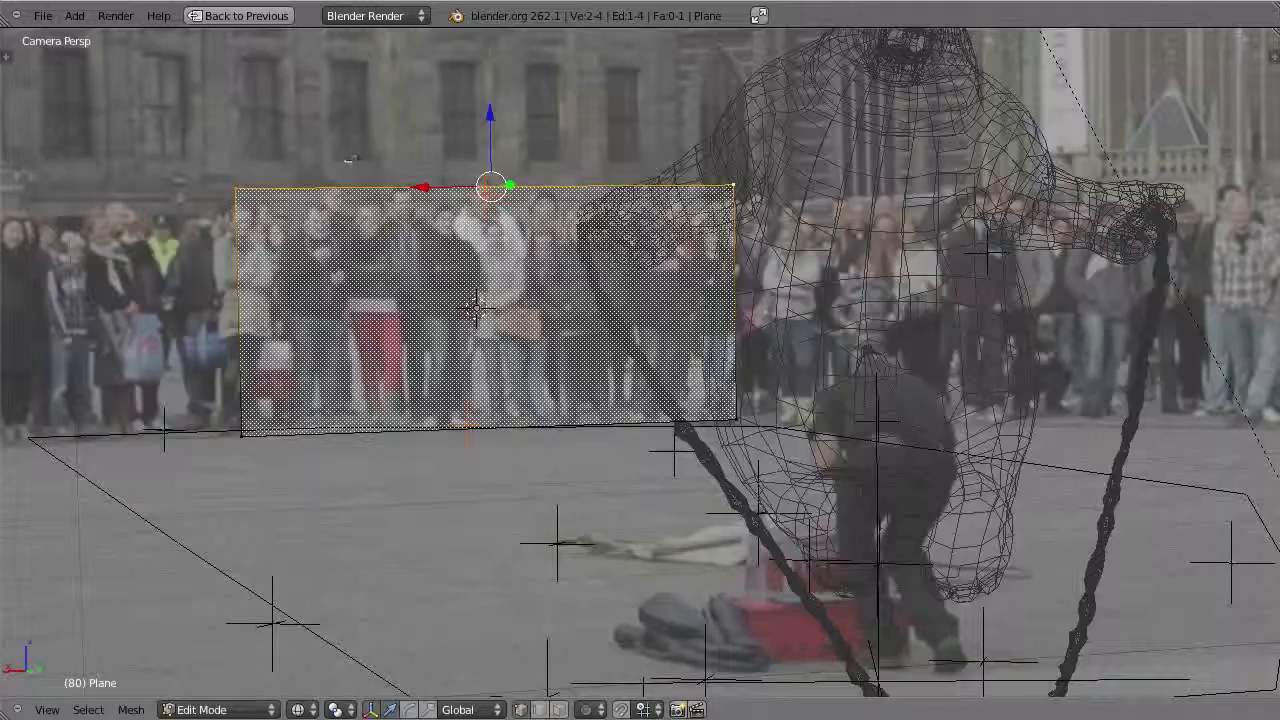
key(alt+a)
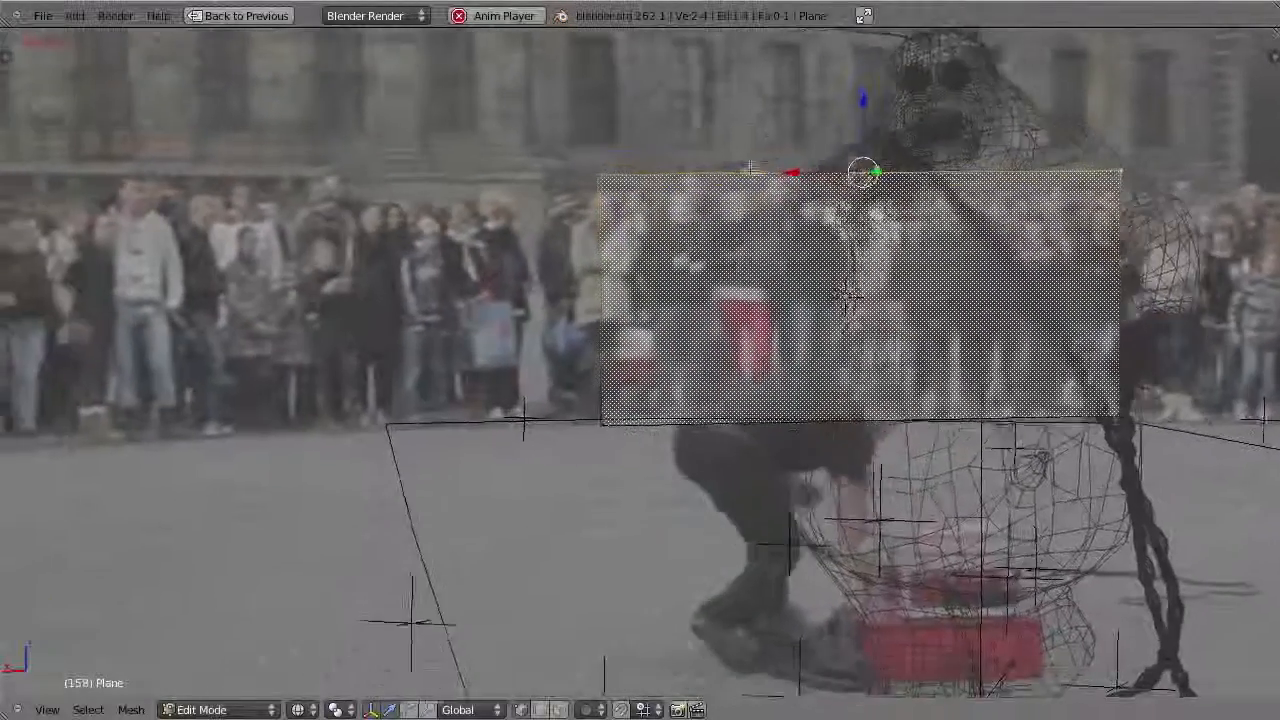
key(Escape)
drag(490, 123, 490, 137)
drag(485, 141, 483, 155)
key(alt+a)
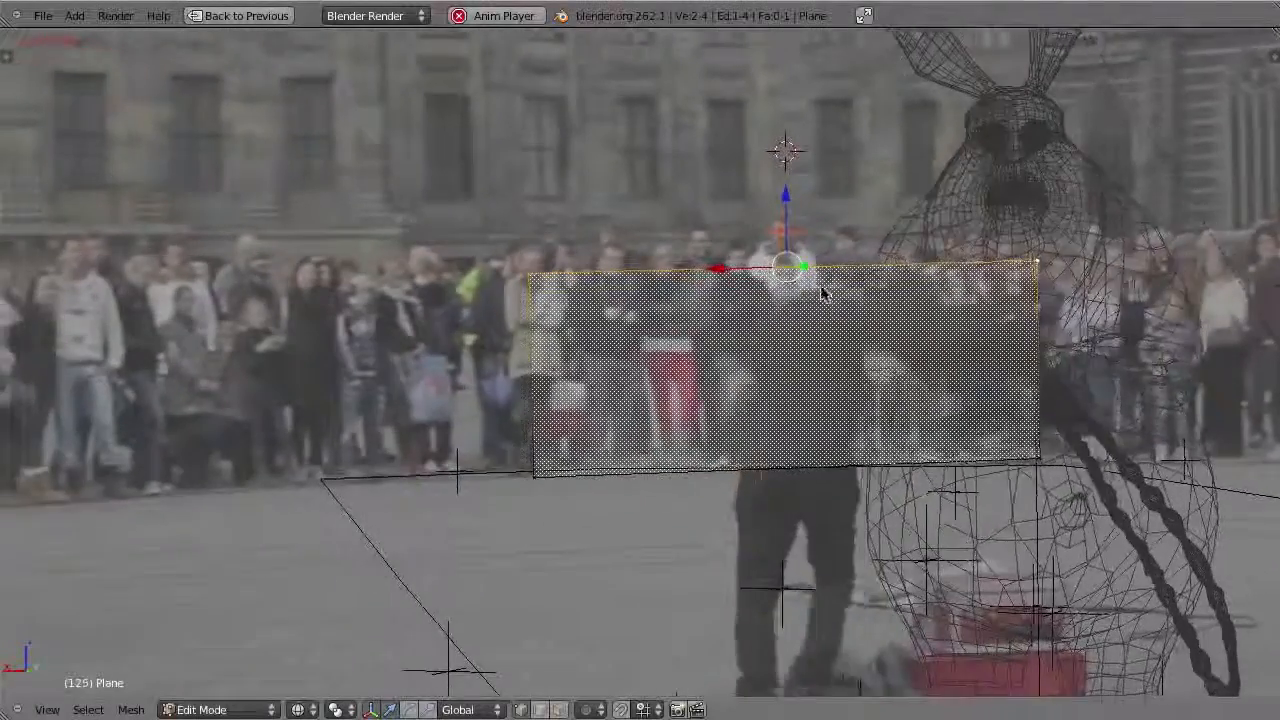
key(Escape)
- Add a vertical loop cut near the middle of the plane at frame 120
key(Down)
key(Down)
key(Down)
key(Up)
key(Up)
key(Up)
key(Up)
key(Up)
key(Up)
key(Up)
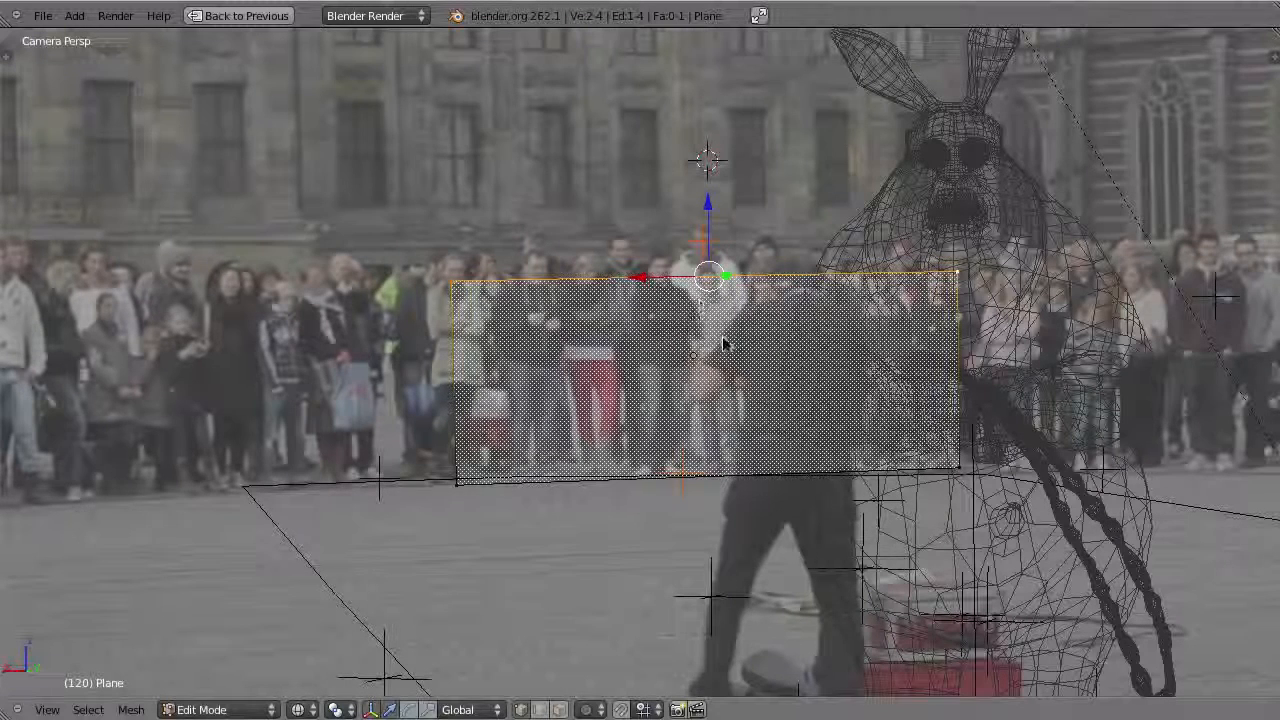
key(ctrl+r)
click(672, 340)
click(665, 313)
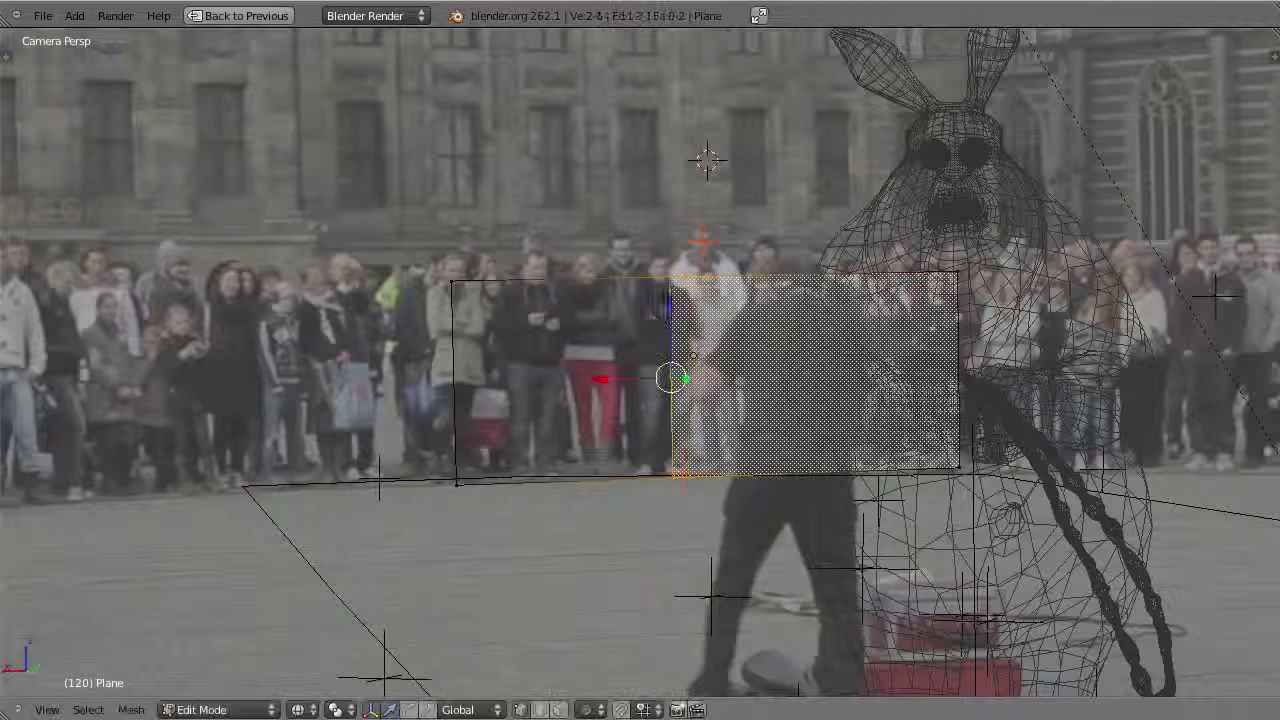
- Move the cut's top vertex up toward the rabbit to clear the performer's head, and play the footage to check
right_click(676, 280)
key(g)
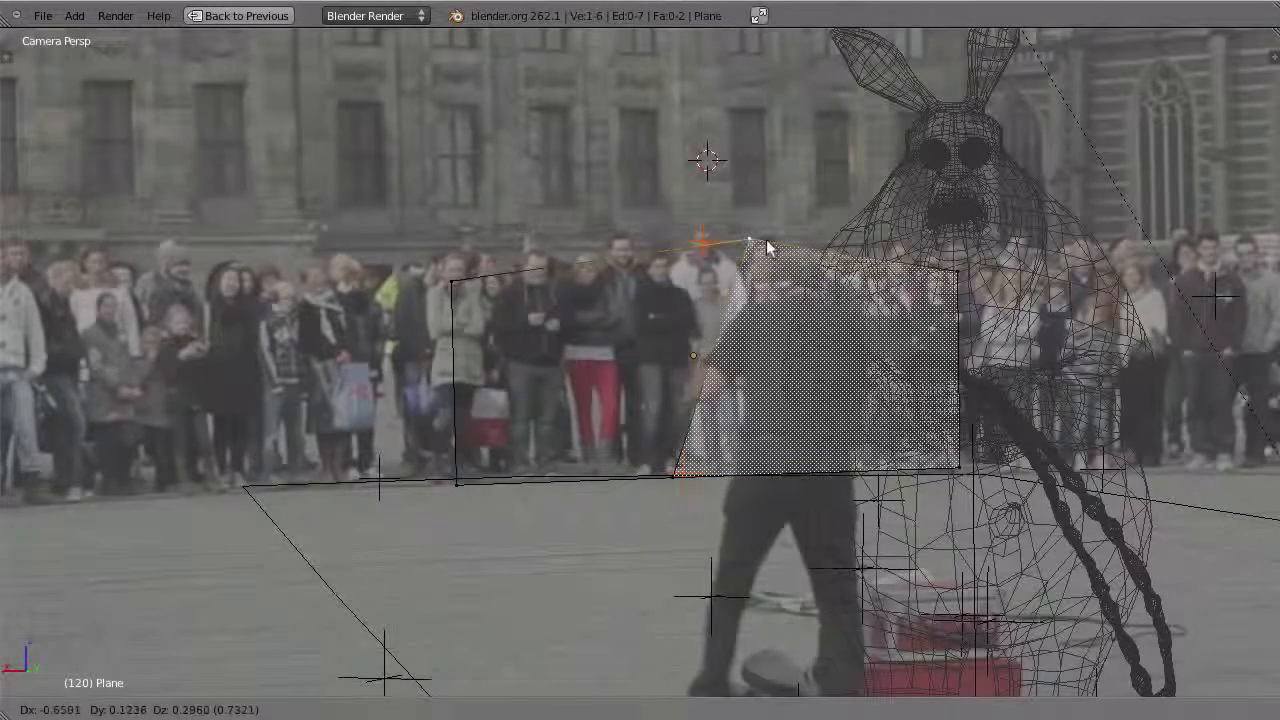
click(770, 245)
key(alt+a)
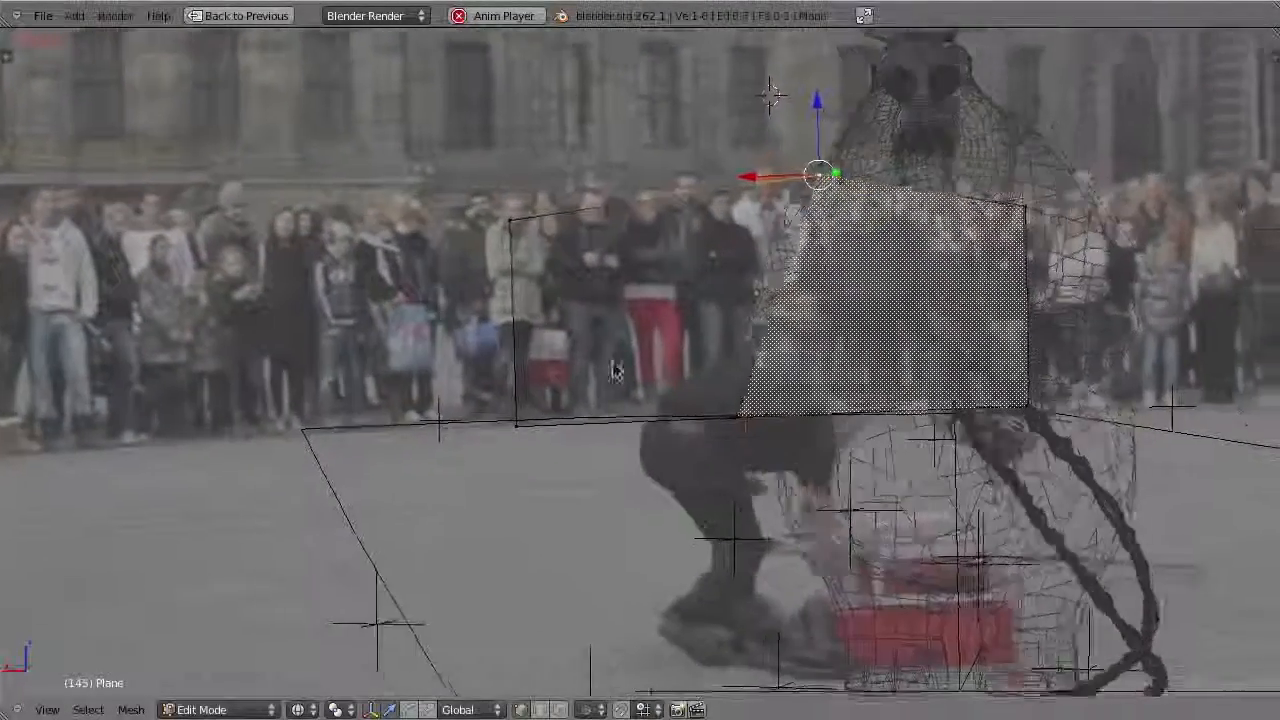
key(Escape)
- Move the plane's left edge inward toward the performer and check its coverage up to frame 150
right_click(459, 479)
shift+right_click(447, 300)
drag(401, 389, 501, 373)
key(Down)
key(Down)
key(Down)
key(Up)
key(Up)
key(Up)
key(Up)
key(Up)
key(Up)
key(Up)
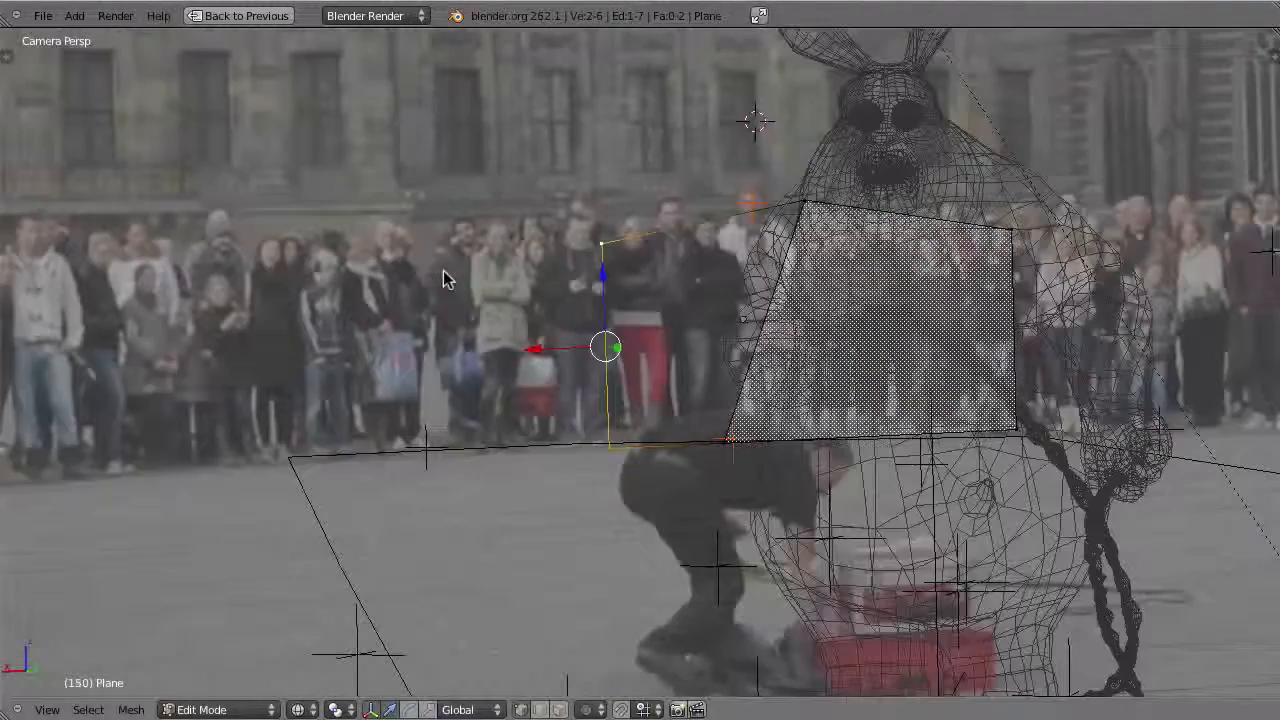
- Lower the plane's raised middle vertex slightly at frame 127 and play the footage to check
right_click(822, 229)
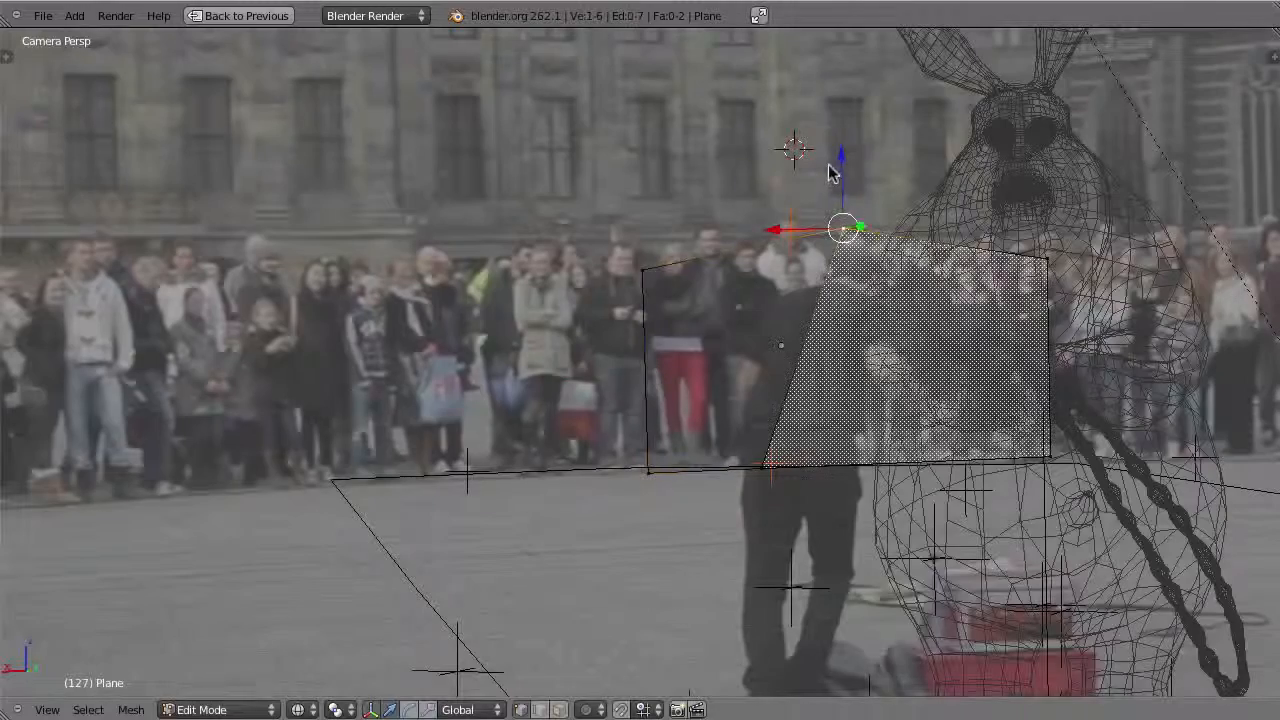
drag(836, 175, 840, 182)
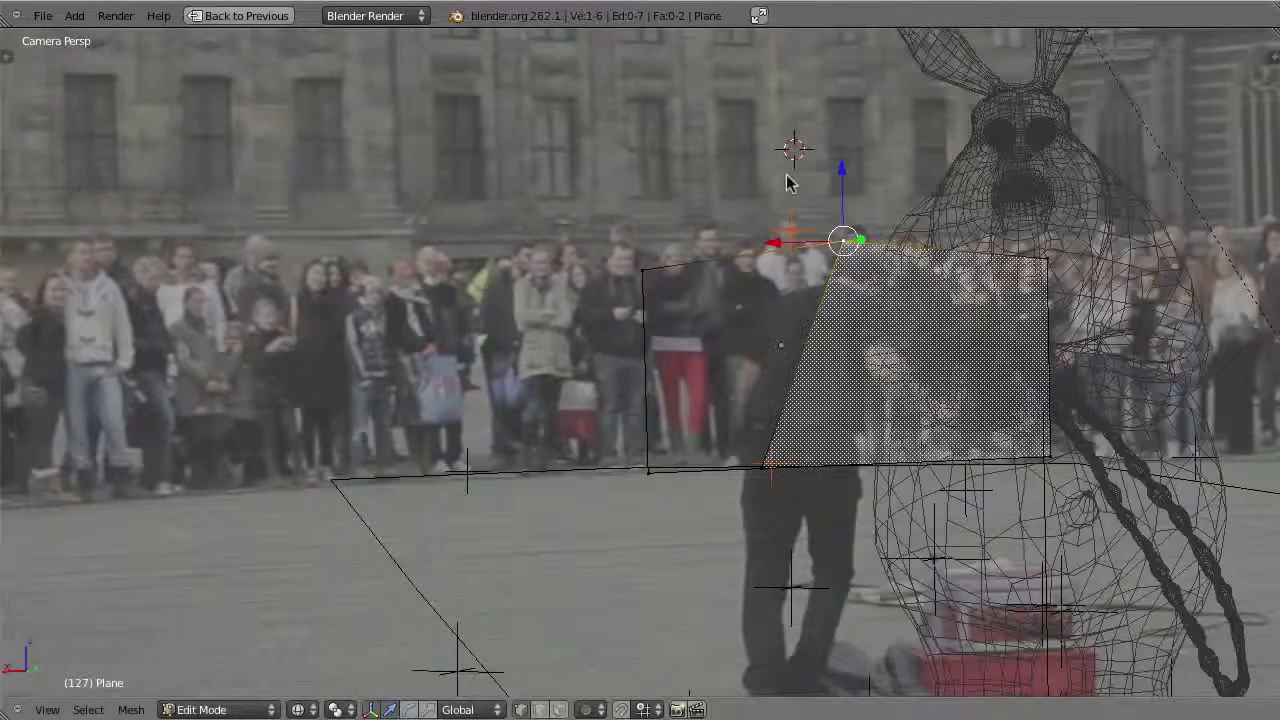
key(alt+a)
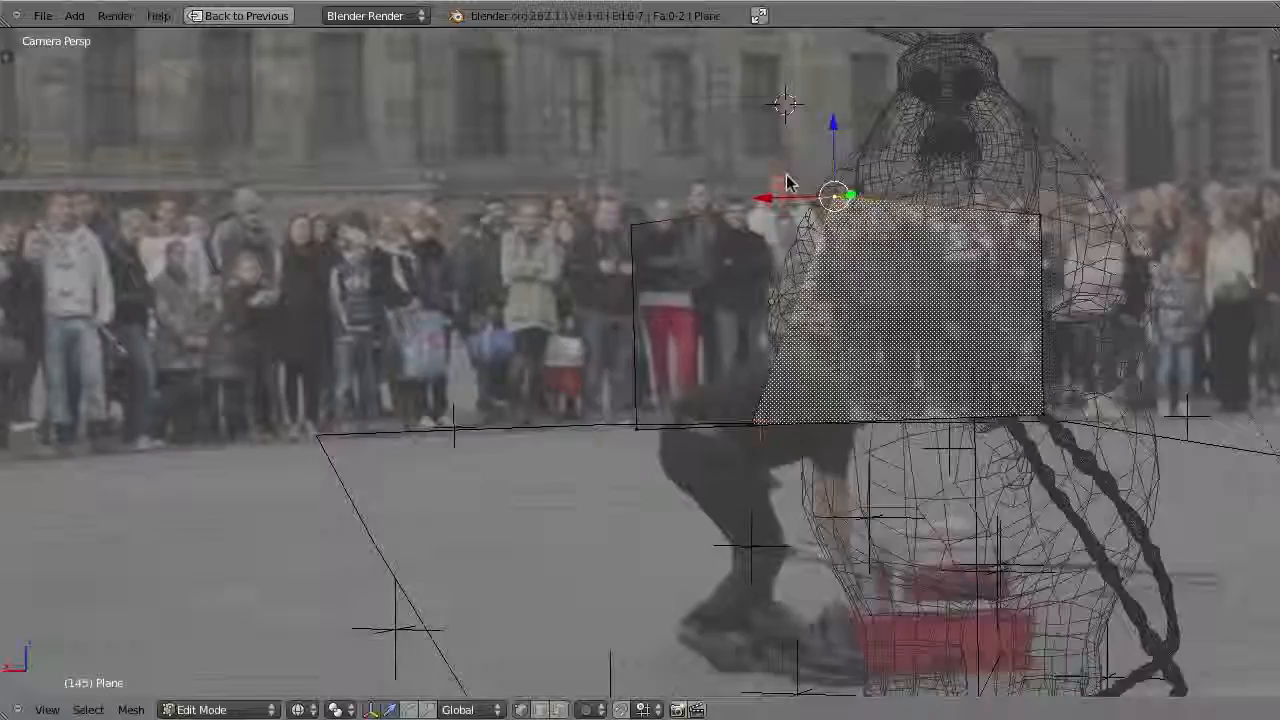
key(alt+a)
- Add one horizontal loop cut across the plane and one more vertical cut through its right part
key(a)
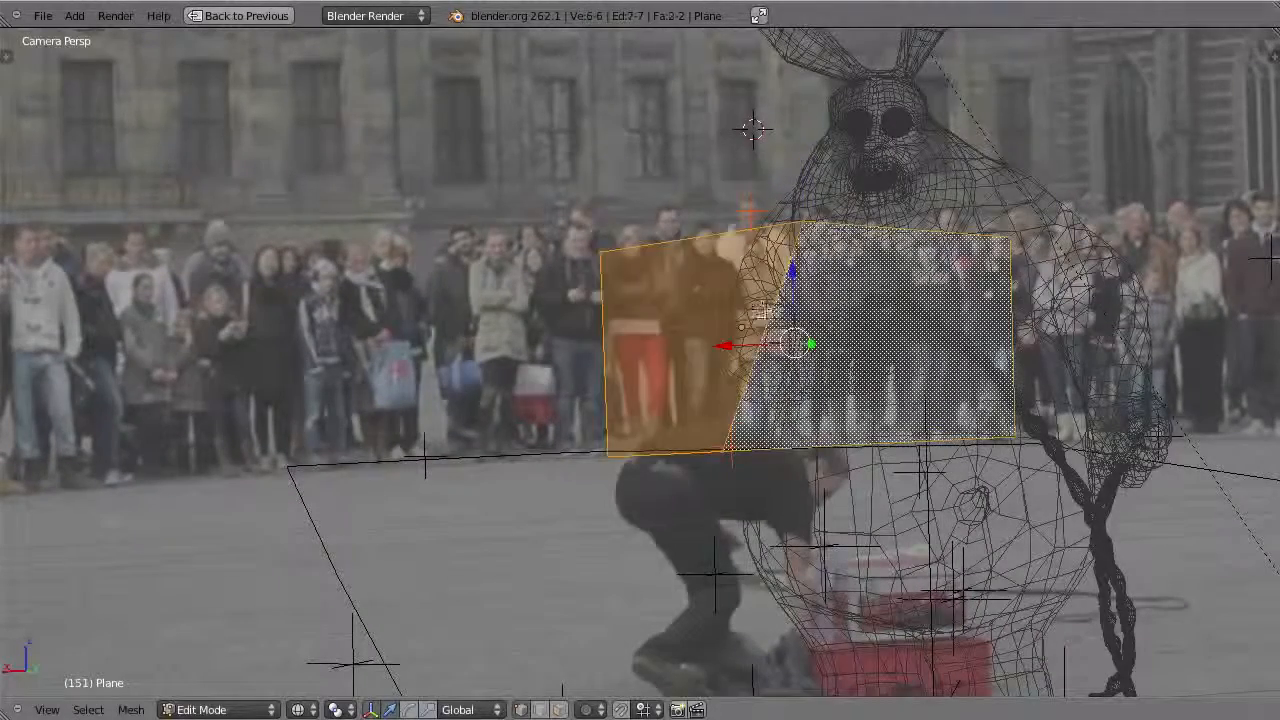
key(ctrl+r)
double_click(775, 335)
key(ctrl+r)
double_click(905, 256)
- Select the whole plane and subdivide it three times into a dense grid
key(a)
key(a)
key(a)
key(w)
click(755, 289)
key(w)
click(755, 289)
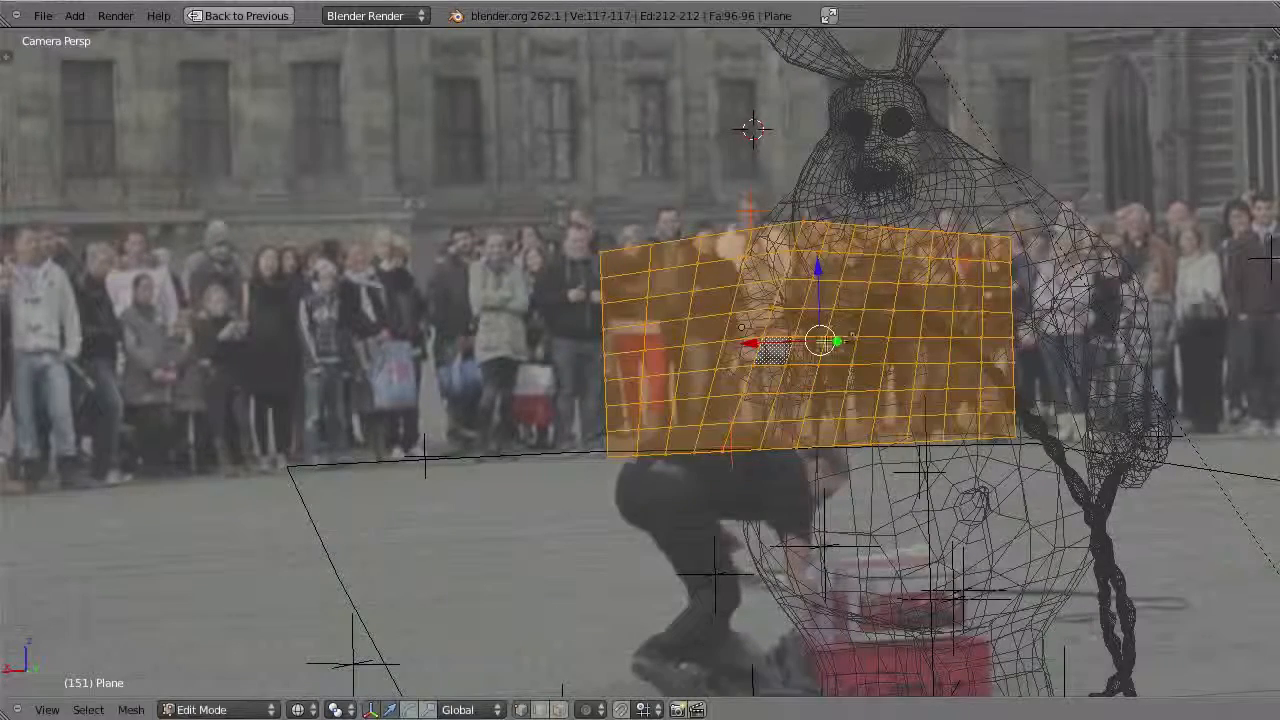
key(w)
click(780, 250)
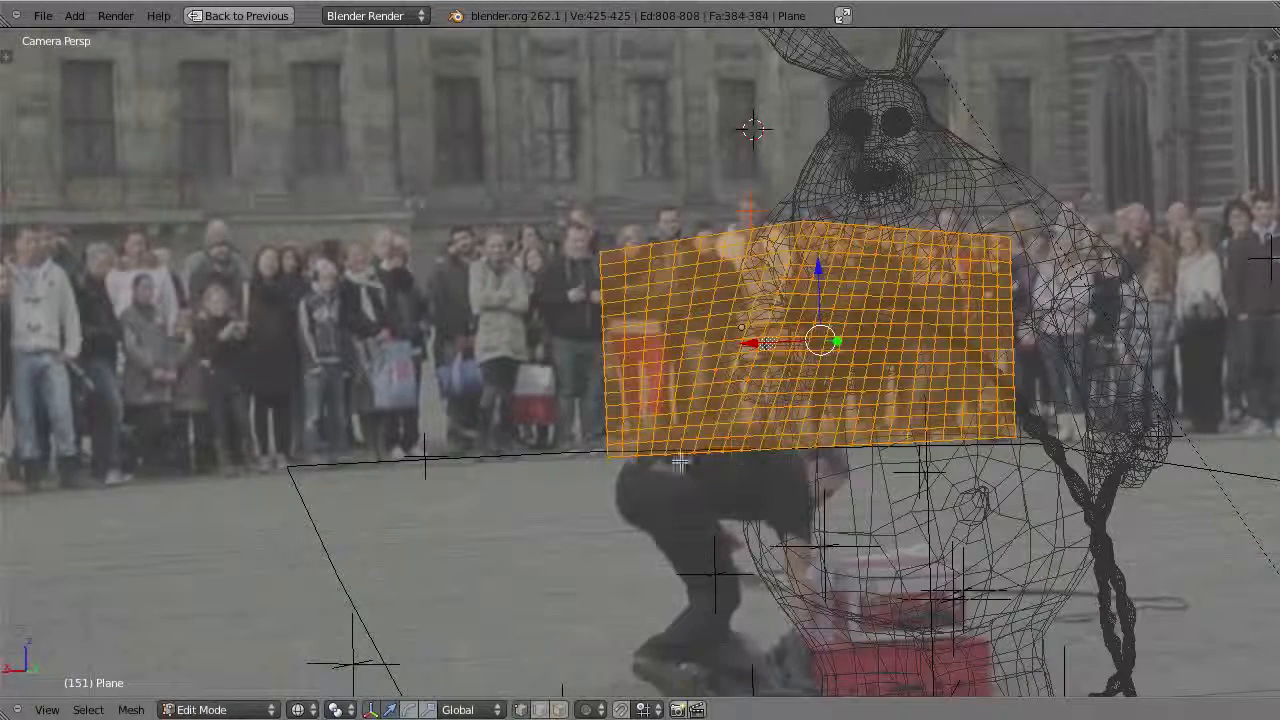
- Unlink the render result from the image editor and switch to the Default screen layout
key(ctrl+Up)
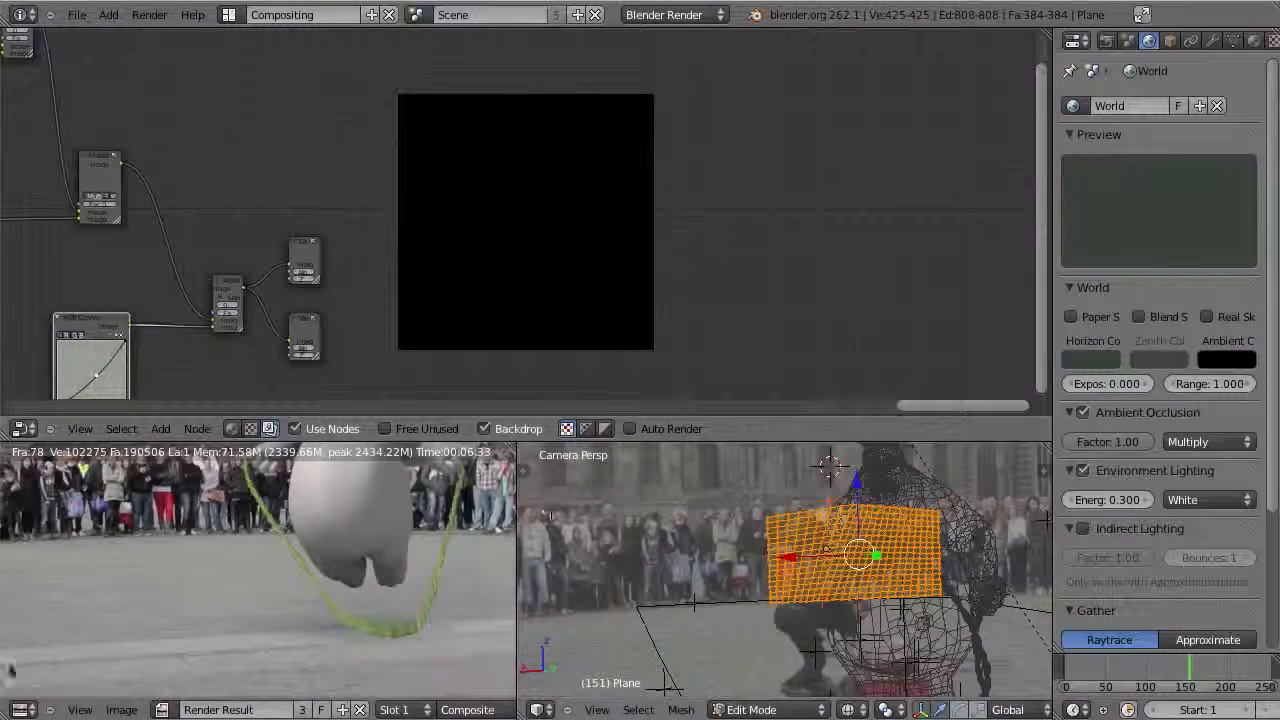
click(362, 709)
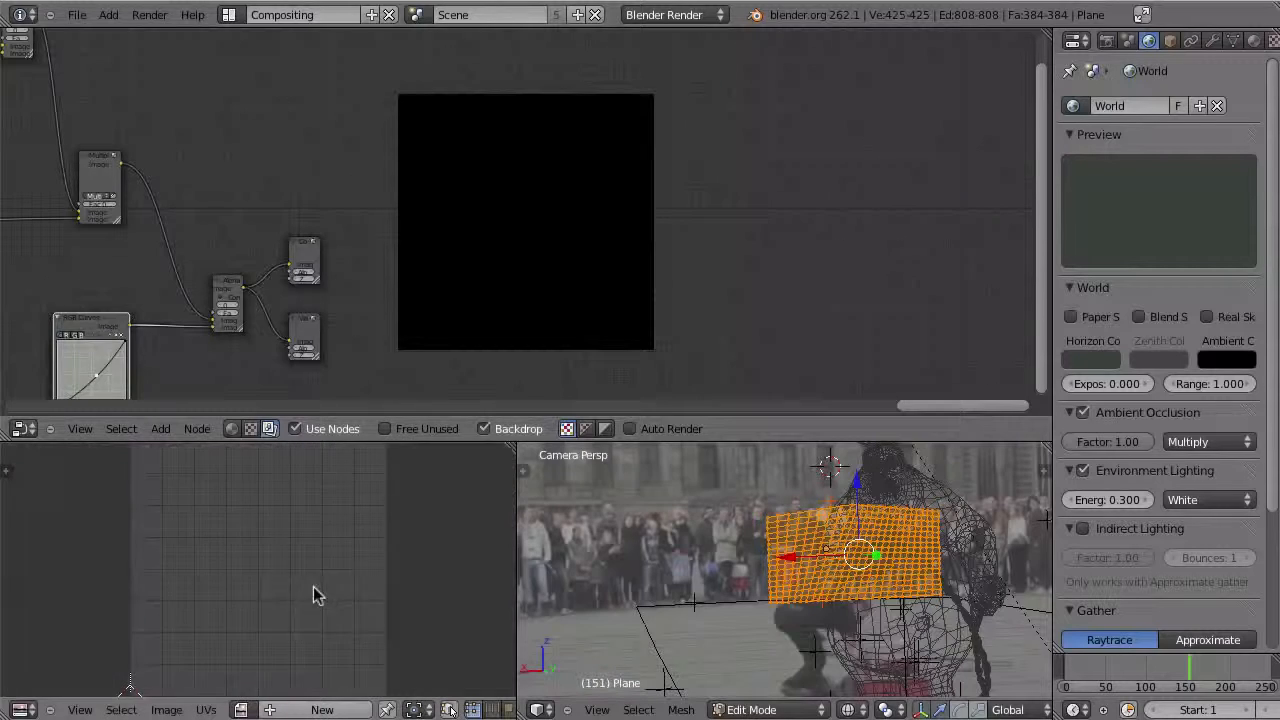
shift+middle_drag(809, 531, 713, 526)
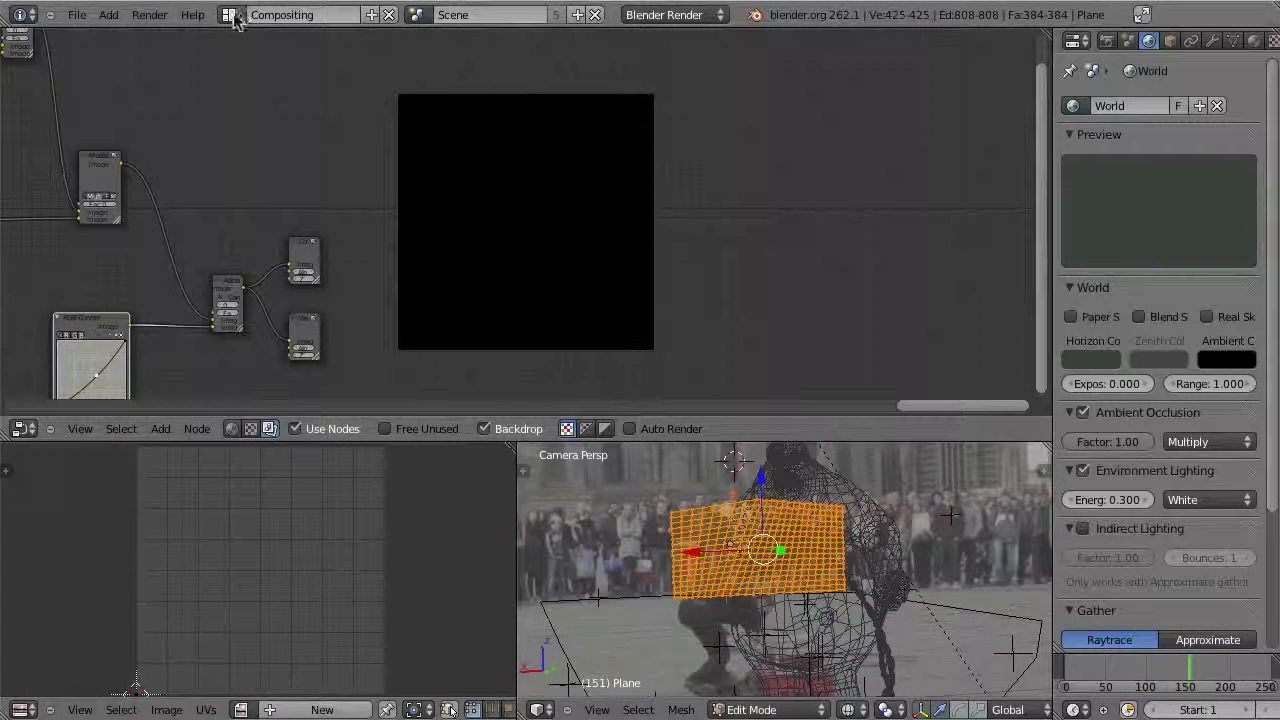
click(233, 18)
click(262, 97)
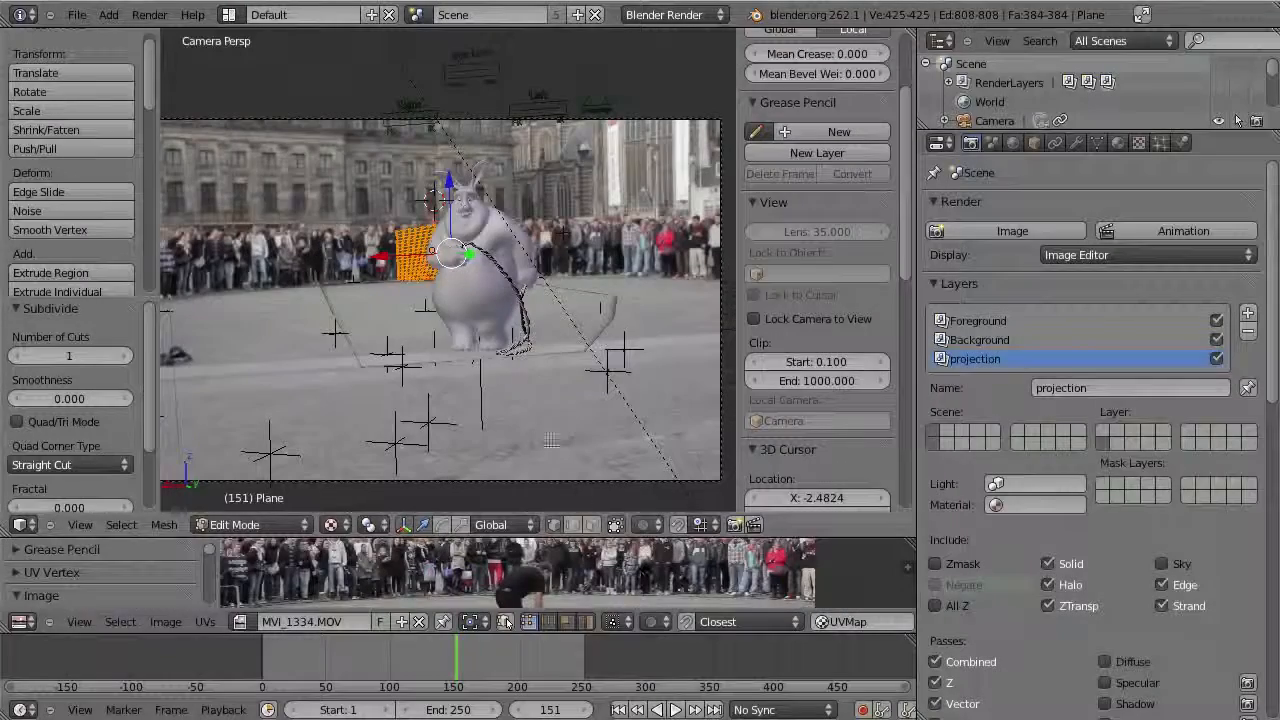
- Unwrap the subdivided plane with Smart UV Project using an angle limit of 66
scroll(457, 243, up, 5)
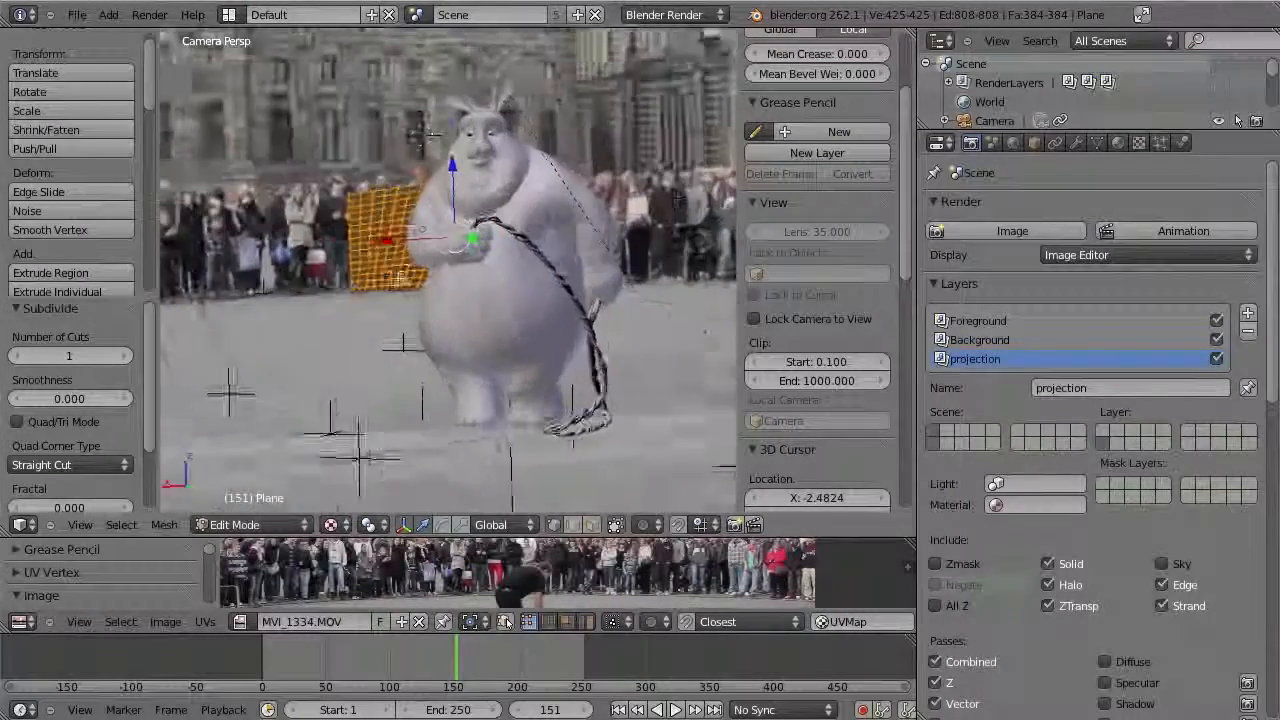
shift+middle_drag(492, 325, 450, 355)
key(u)
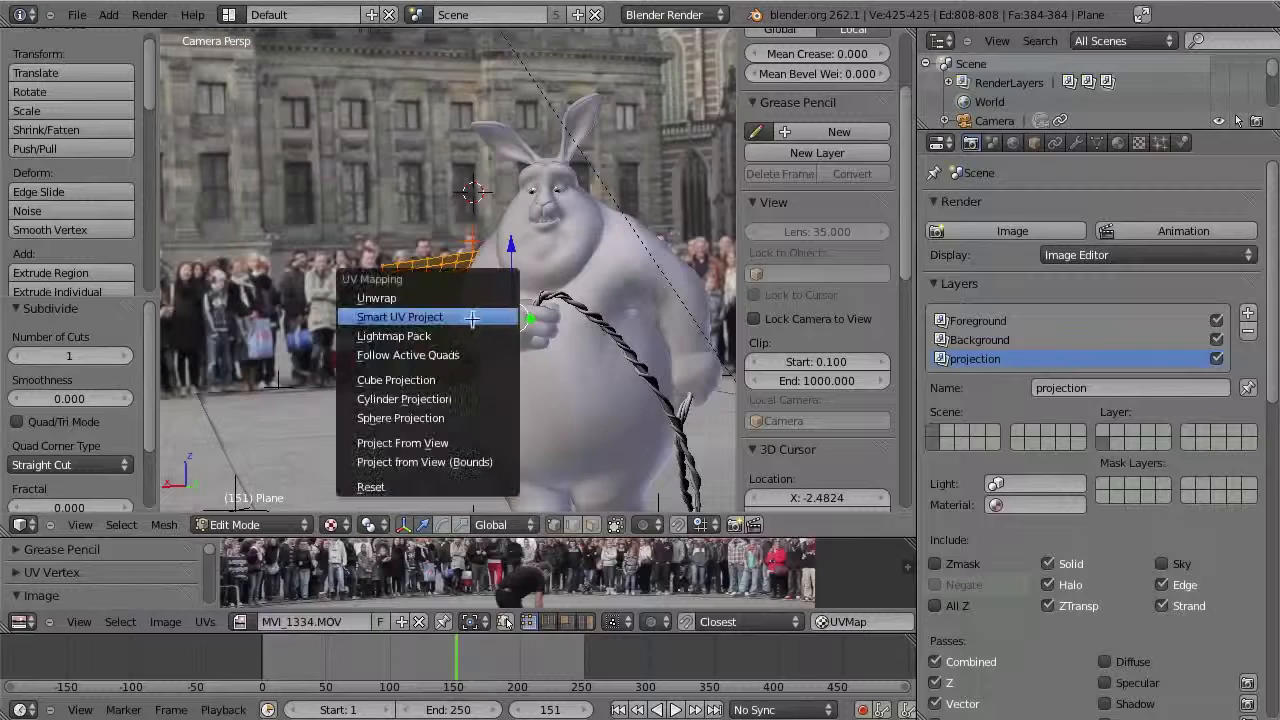
click(437, 318)
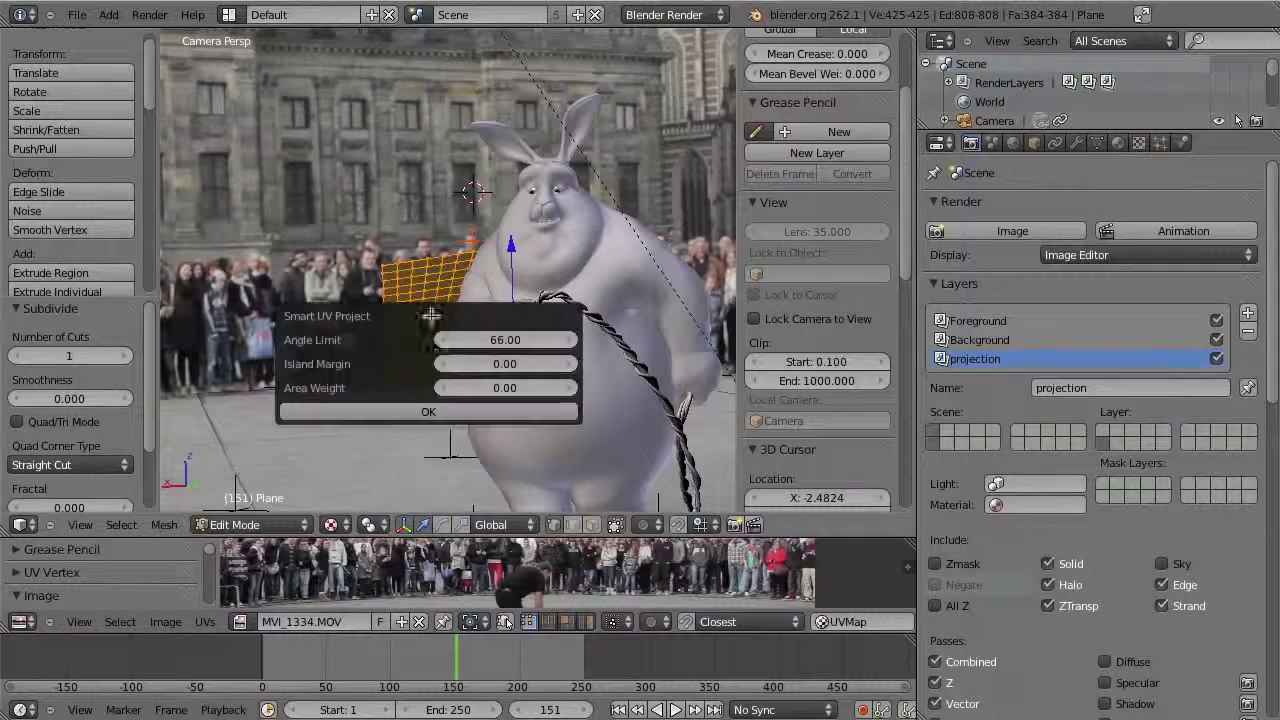
click(422, 418)
- In the maximized UV editor, scale down the plane's entire UV layout and move it onto the image square
key(ctrl+Up)
scroll(660, 480, up, 3)
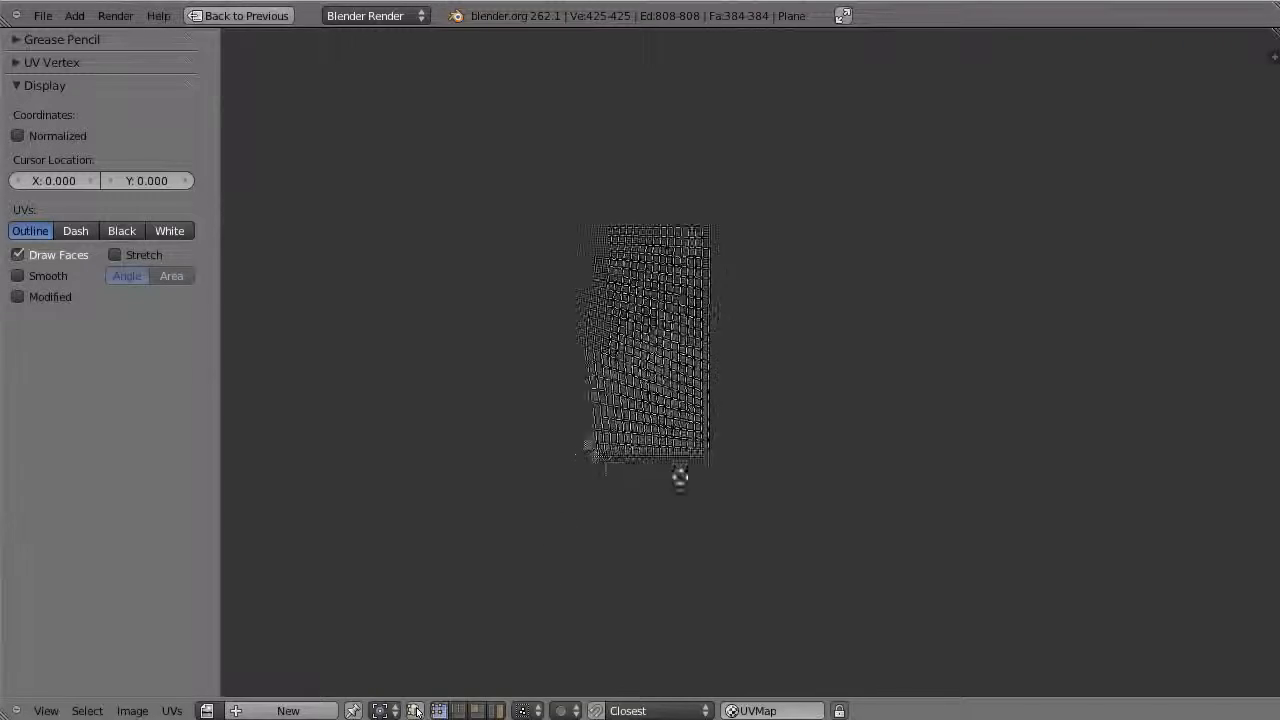
key(a)
key(s)
click(677, 337)
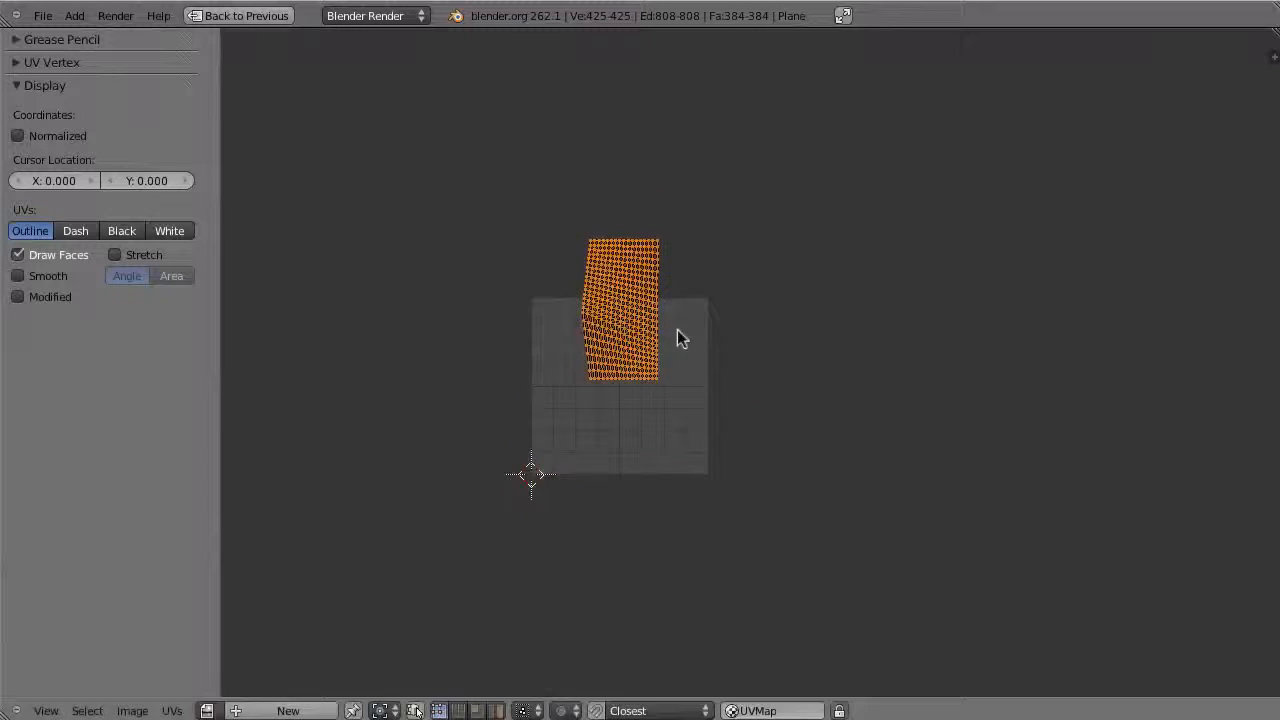
key(g)
click(668, 408)
- Stretch the UV layout along X and fit it inside the image square, finishing with a scale of 0.956
key(s)
key(x)
click(726, 420)
key(g)
click(716, 411)
key(s)
click(736, 430)
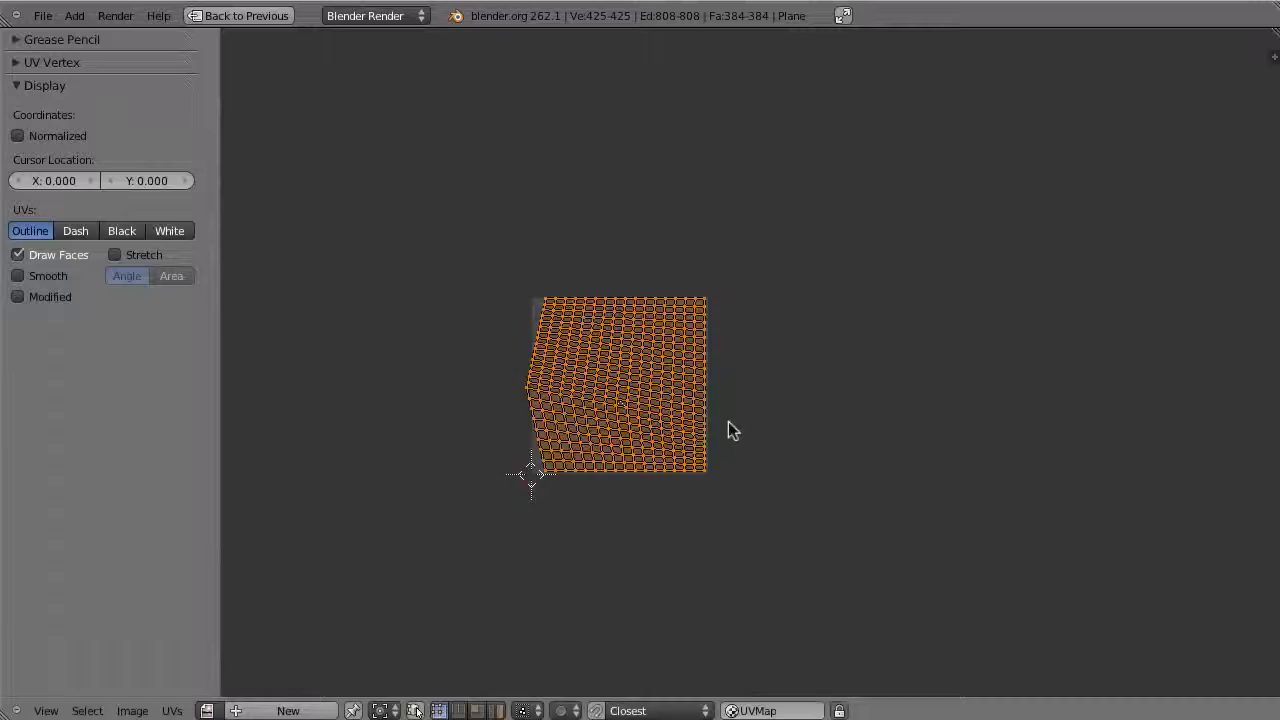
key(s)
click(722, 431)
key(ctrl+Up)
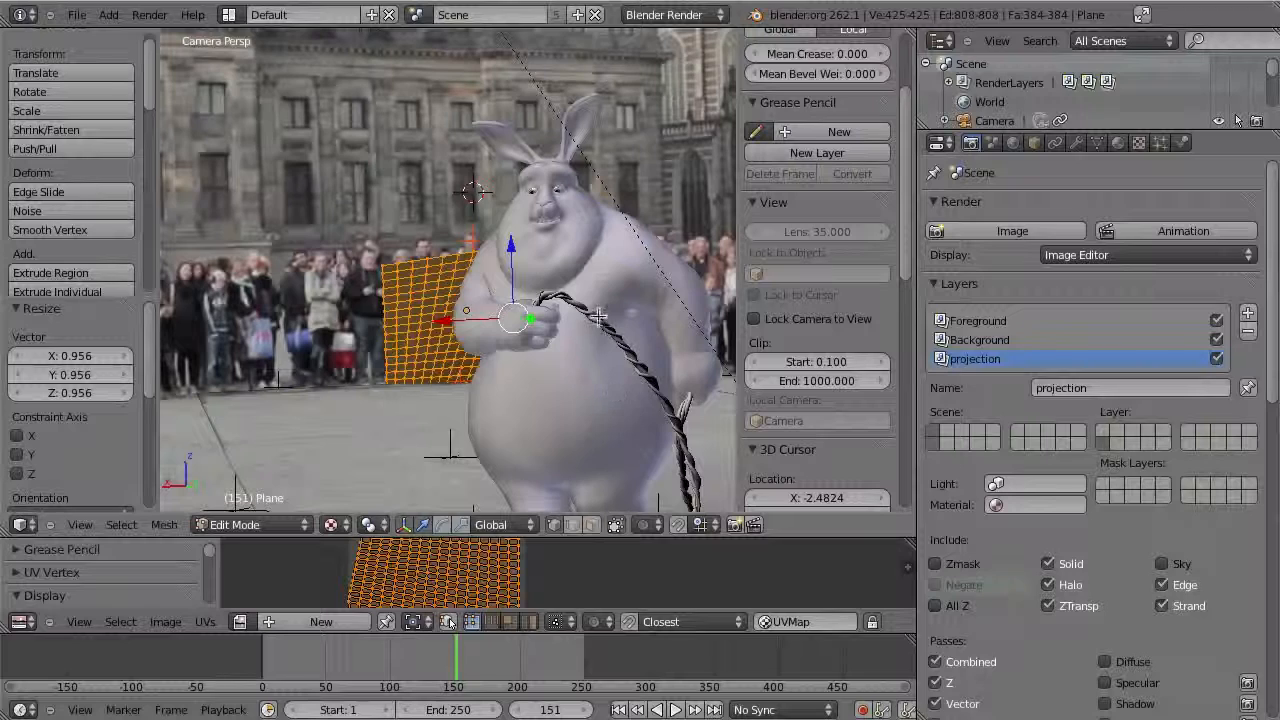
- Create a new black 1024 × 1024 image with alpha named peoplemask for the plane's UVs
key(ctrl+Up)
key(ctrl+Up)
key(ctrl+Up)
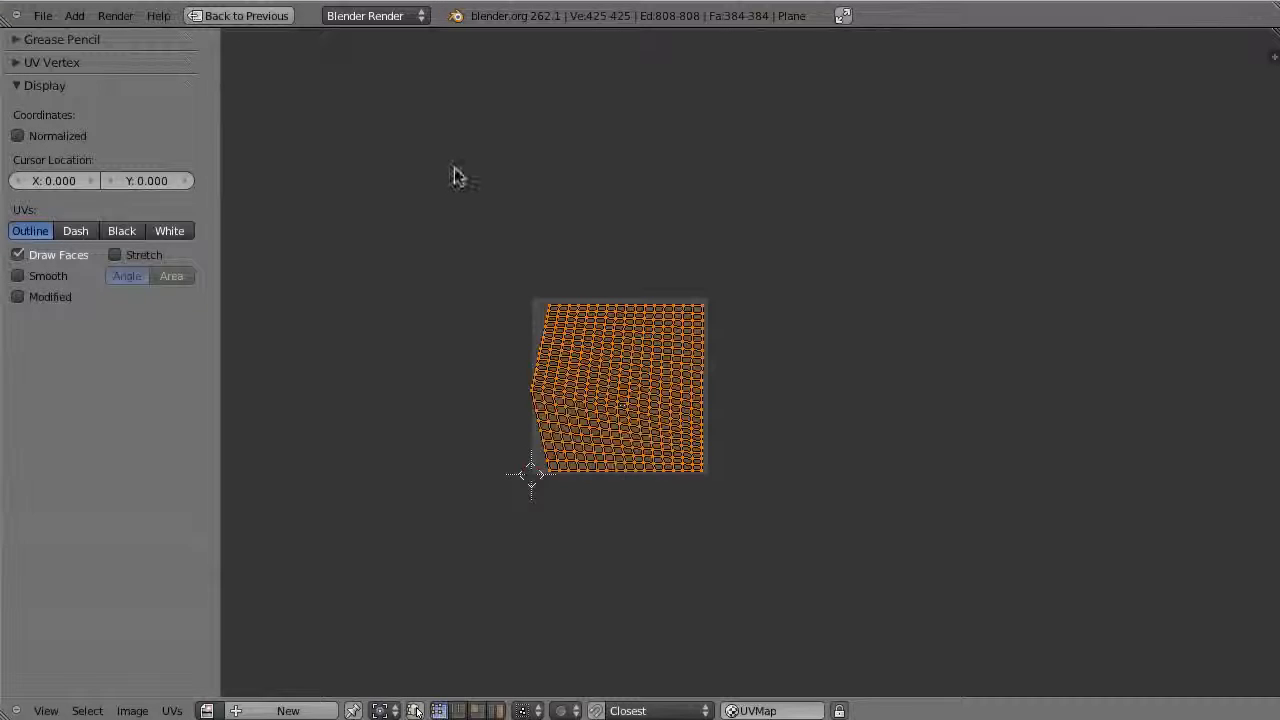
click(285, 708)
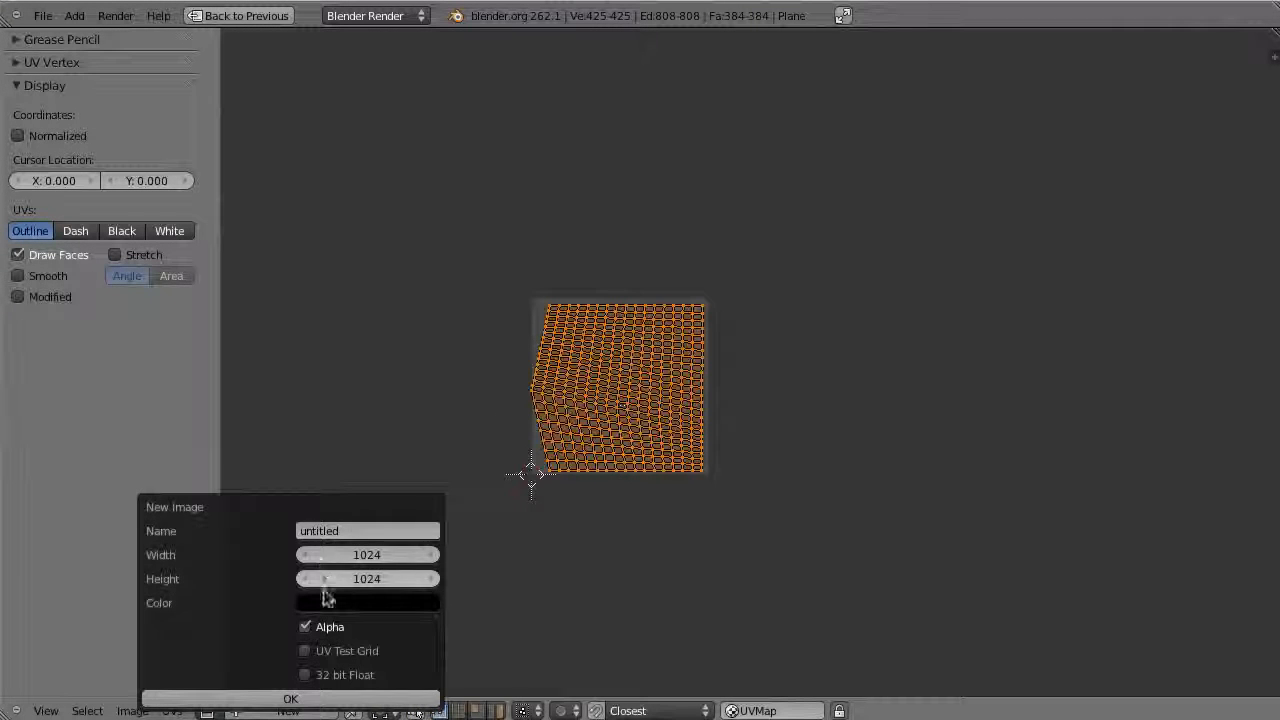
click(345, 532)
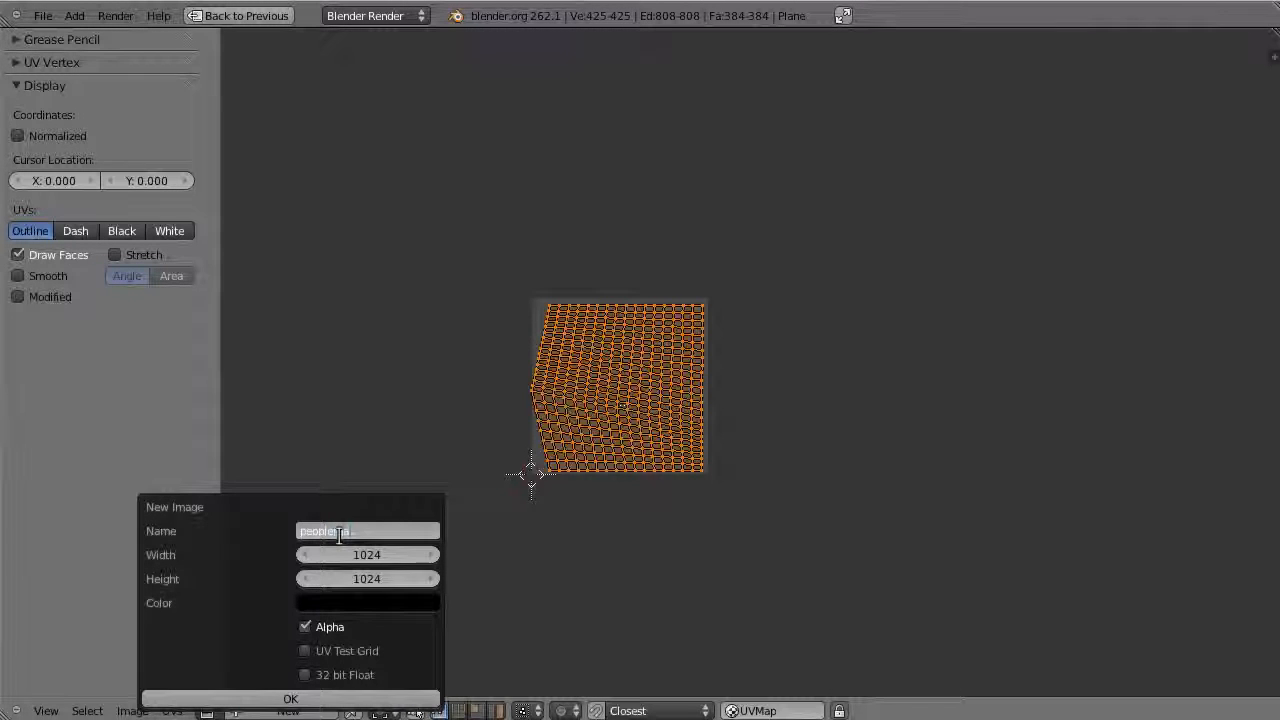
click(310, 699)
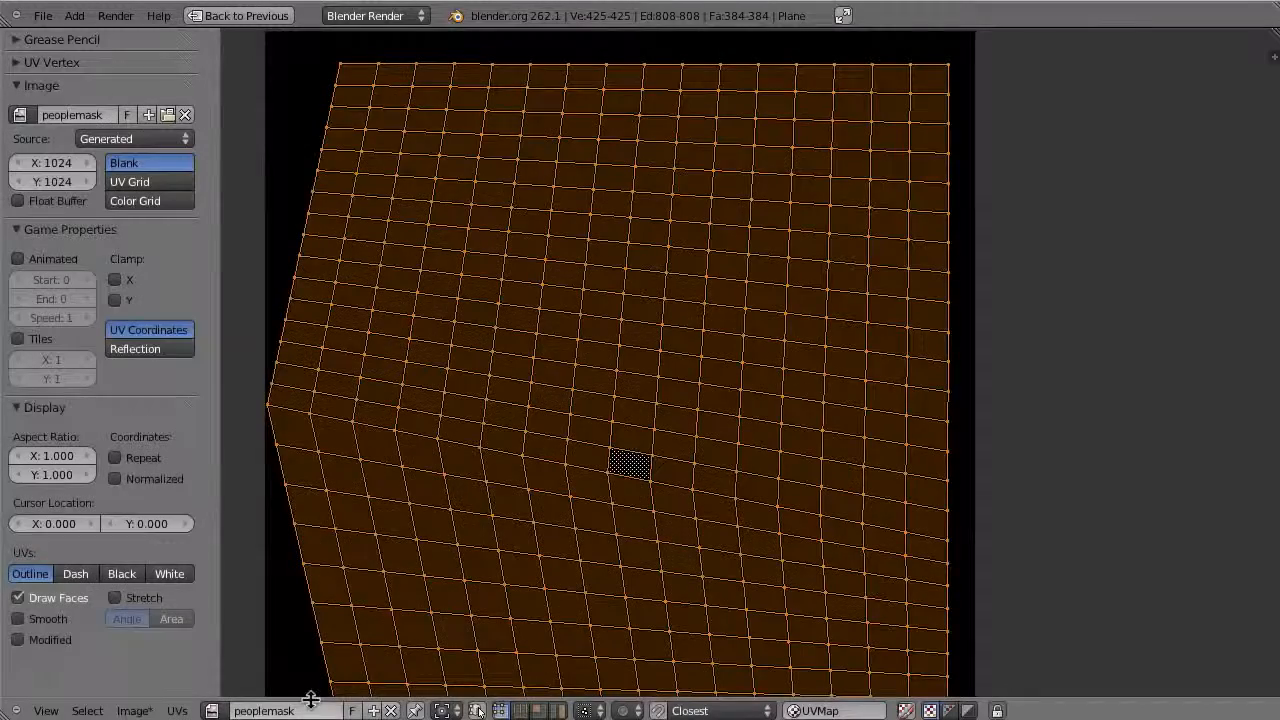
- Restore the full layout, leave mesh editing and add a second UV map named project to the plane
ctrl+middle_drag(690, 458, 690, 375)
key(Tab)
key(shift+space)
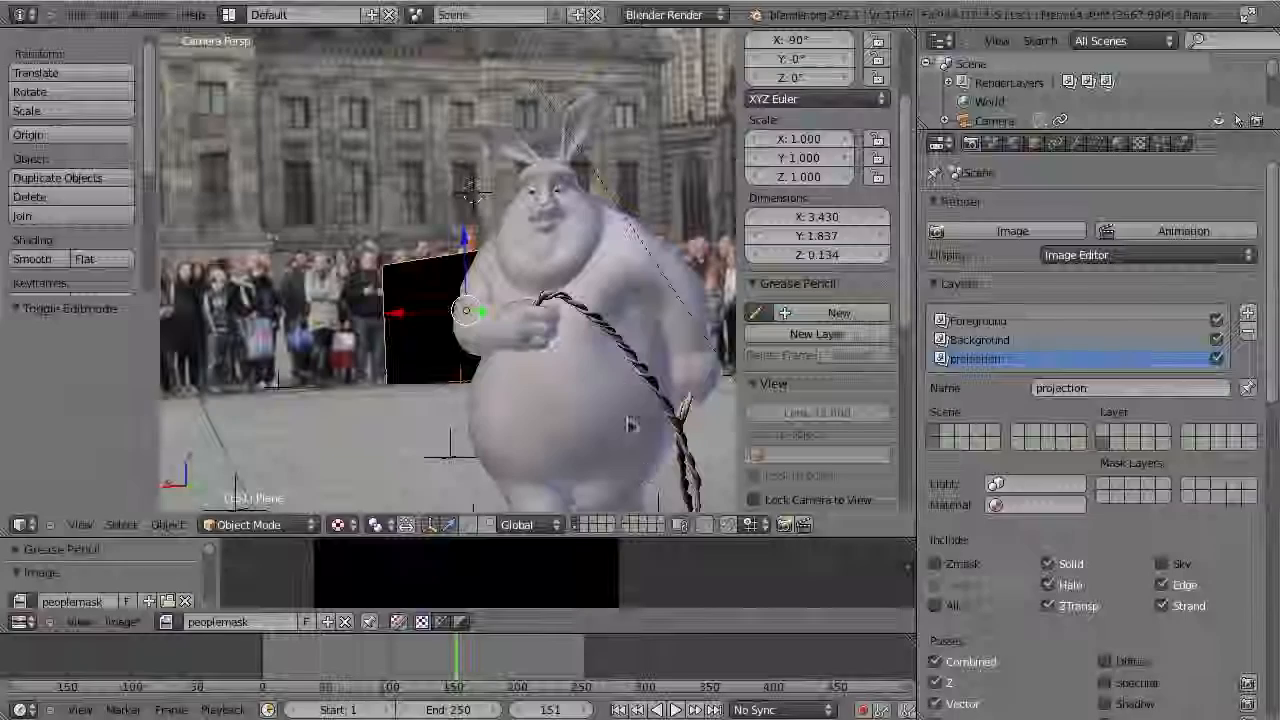
click(1097, 142)
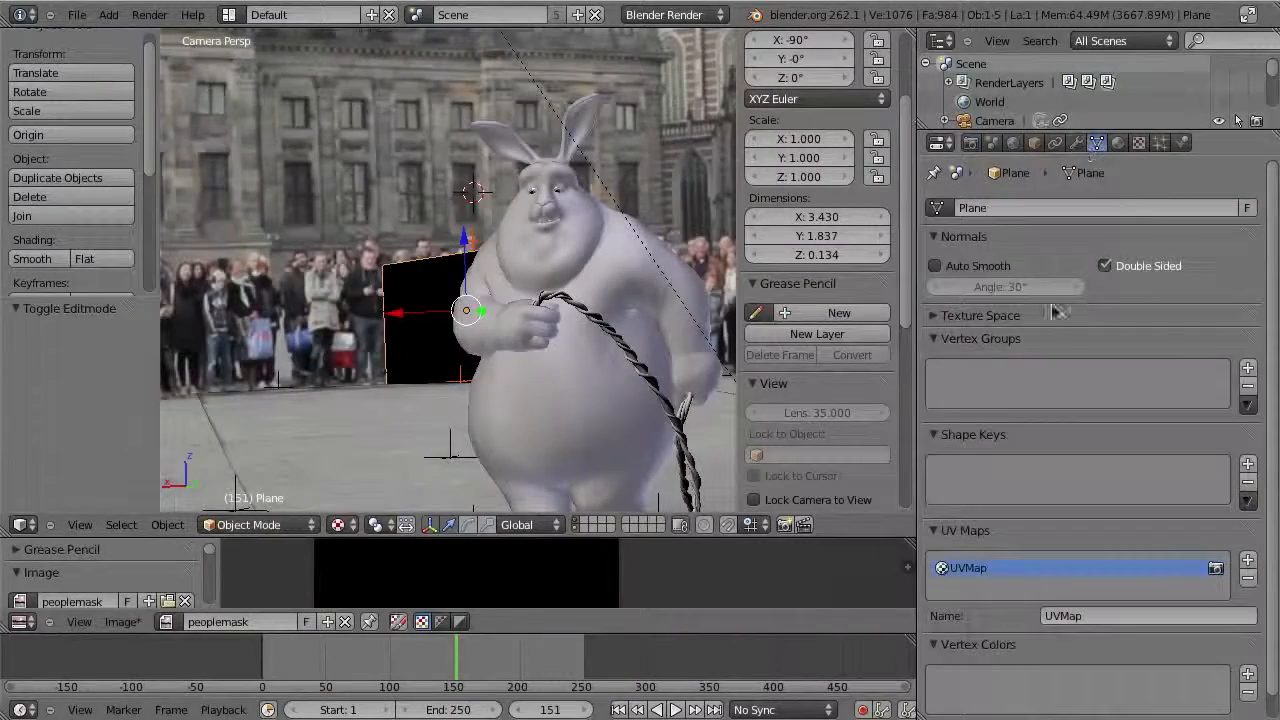
scroll(1067, 569, down, 1)
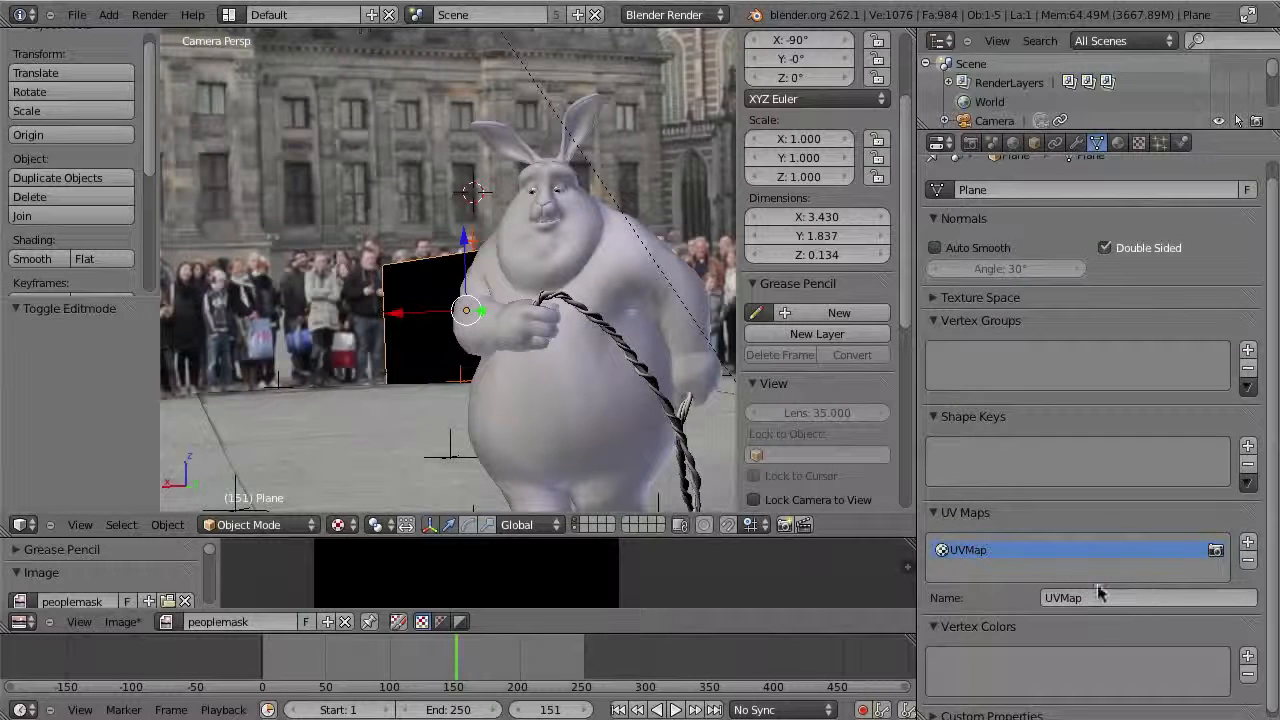
click(1248, 543)
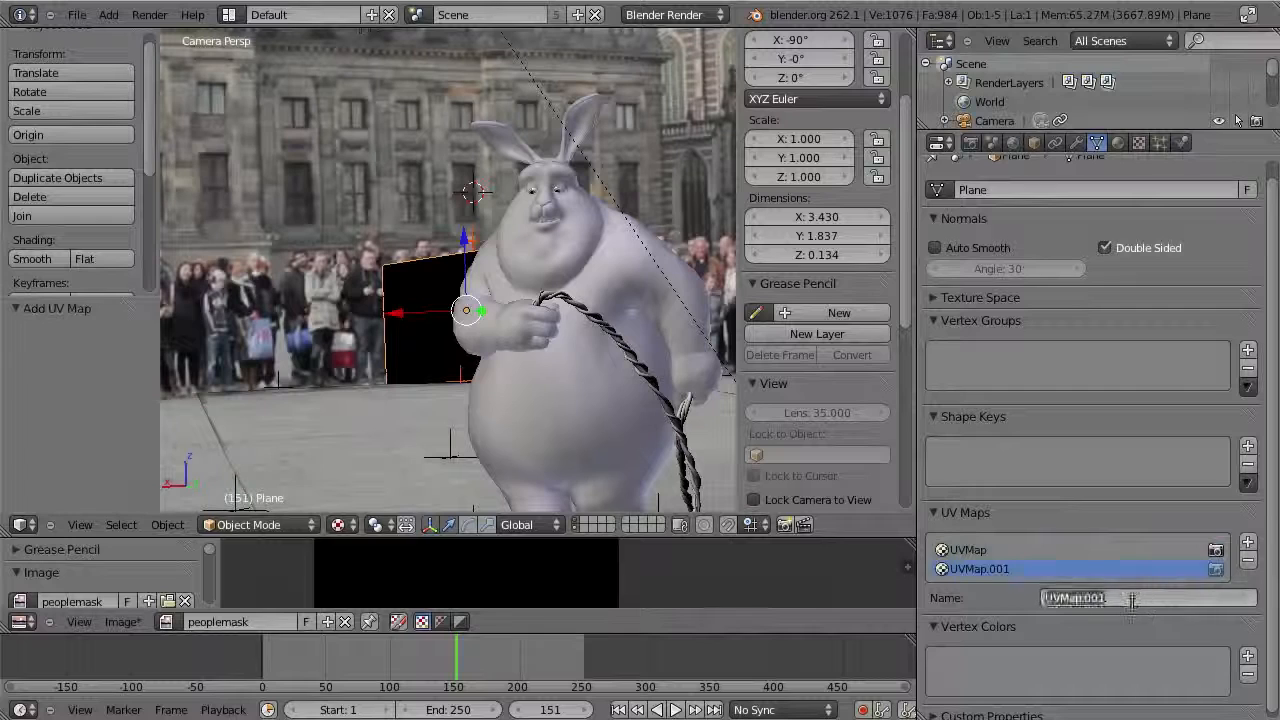
key(BackSpace)
text(project)
key(Return)
- Assign the MVI_1334.MOV footage to the plane's faces on the project UV map and go to frame 101
key(Tab)
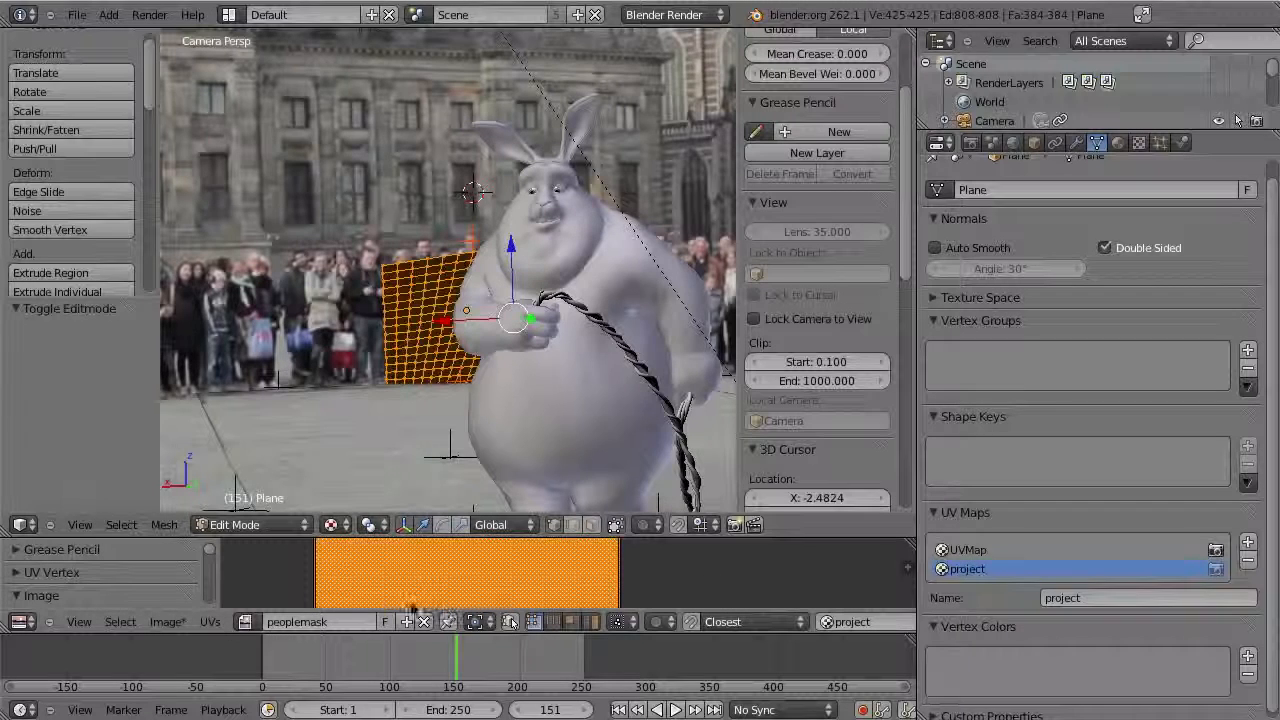
click(246, 622)
click(300, 437)
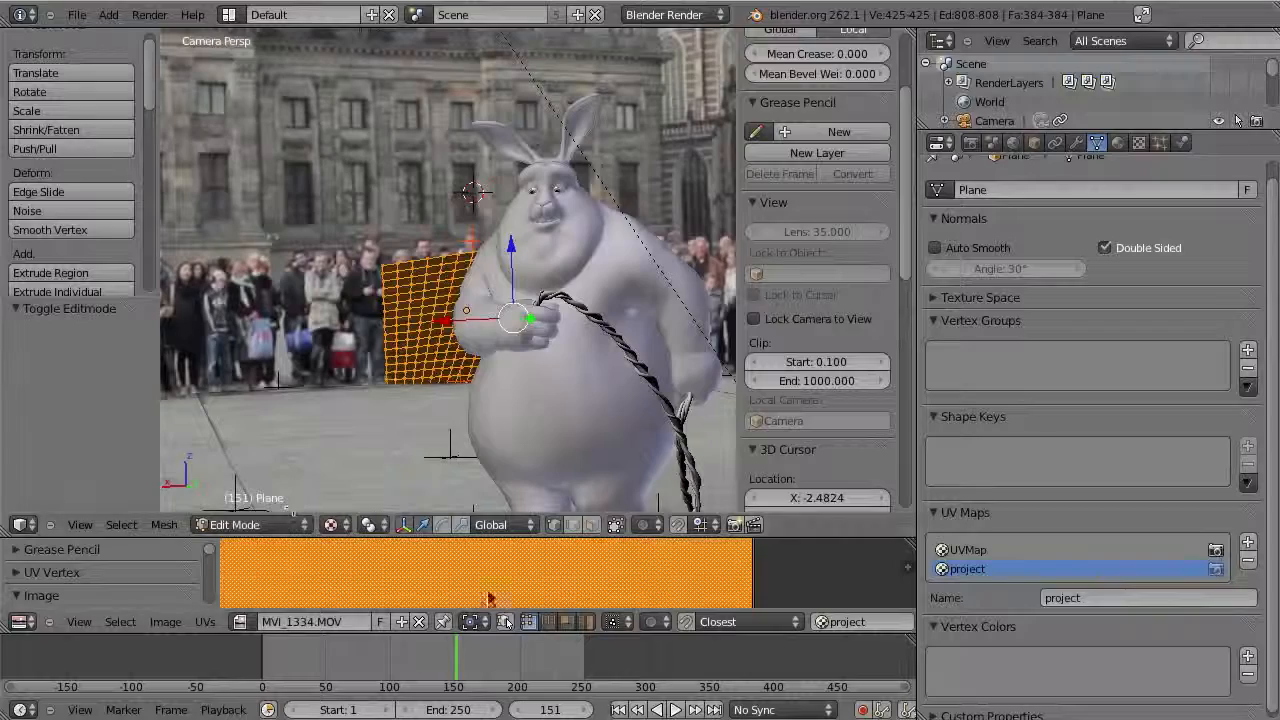
key(Tab)
drag(408, 664, 391, 510)
- Create a shadeless material named peoplemask on the plane
click(1118, 144)
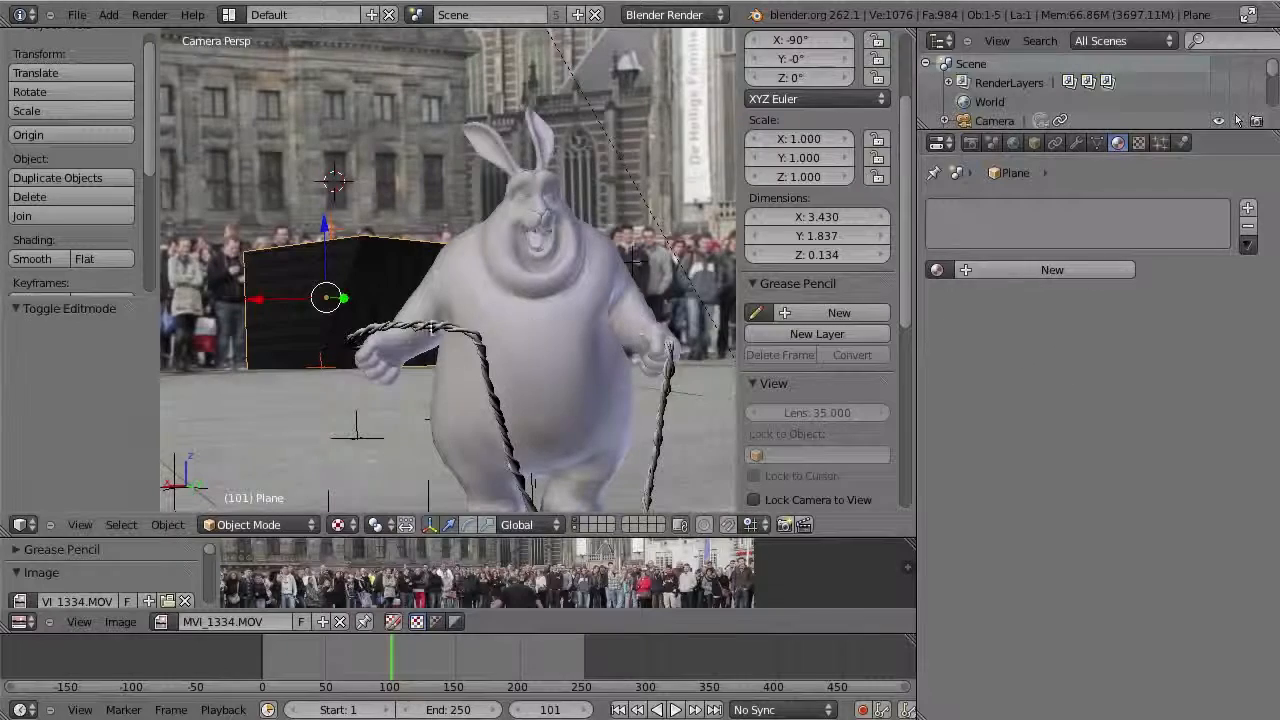
click(1014, 271)
click(992, 270)
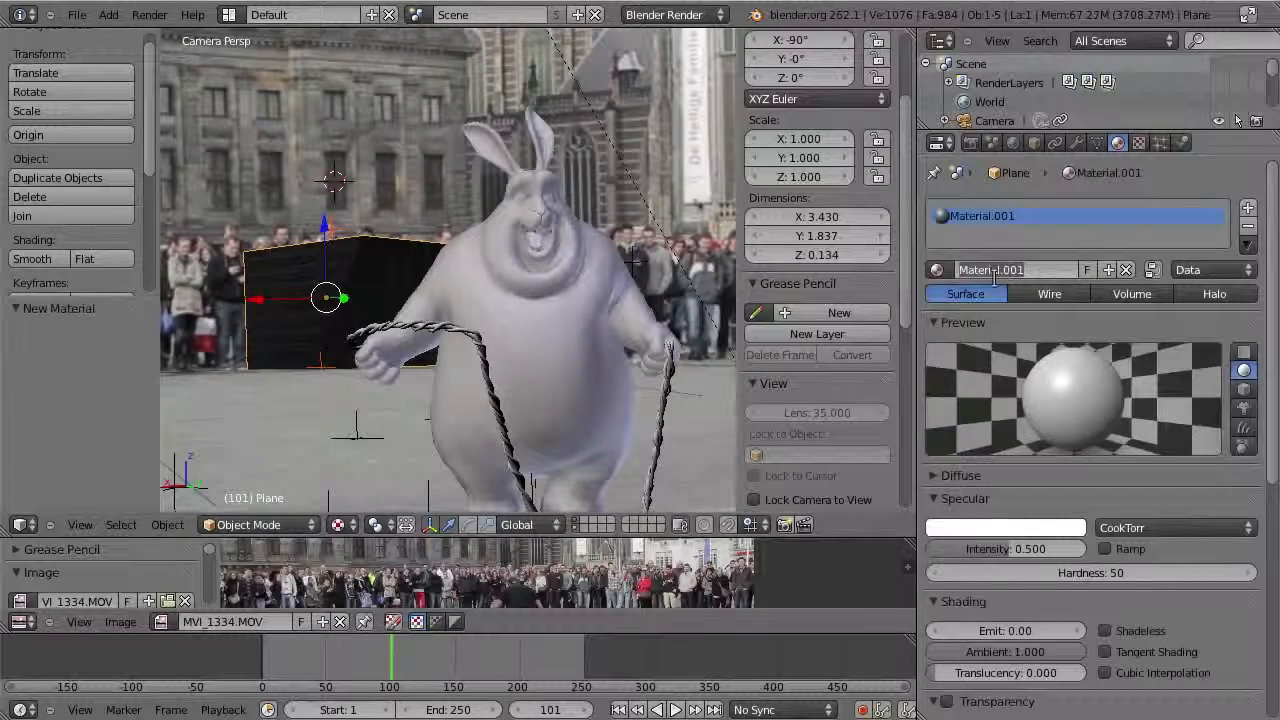
text(peop)
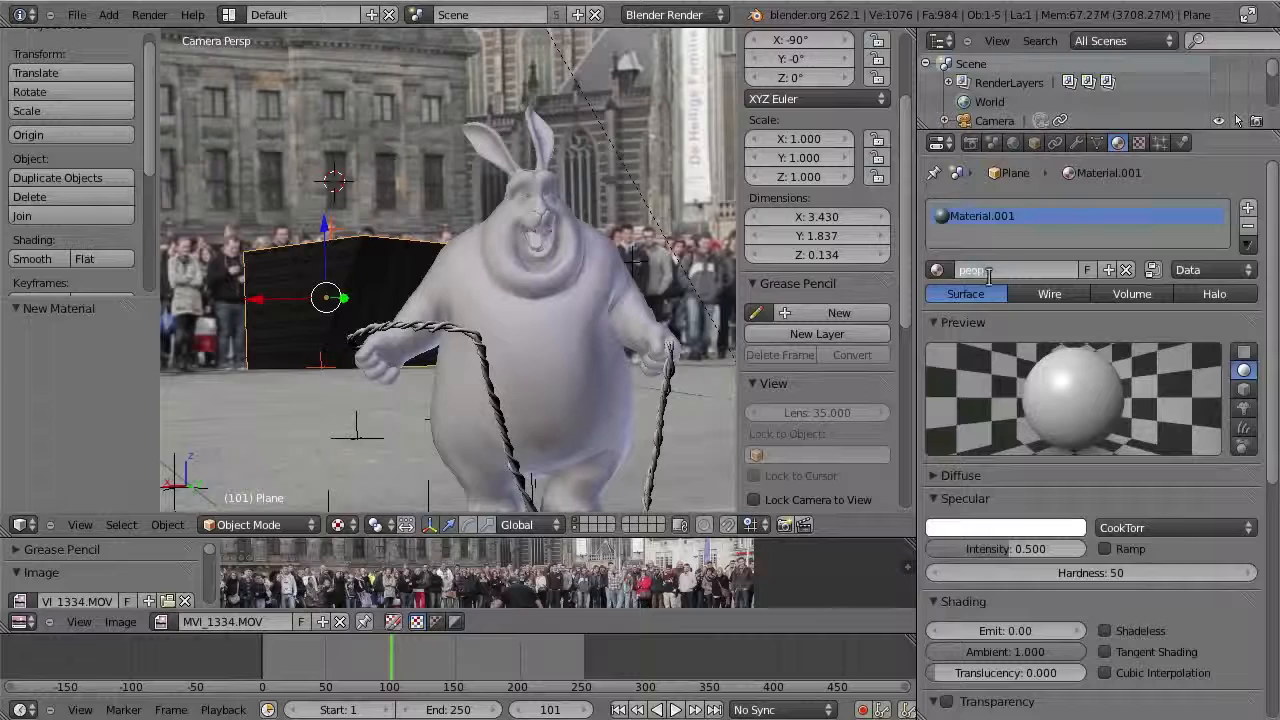
key(Return)
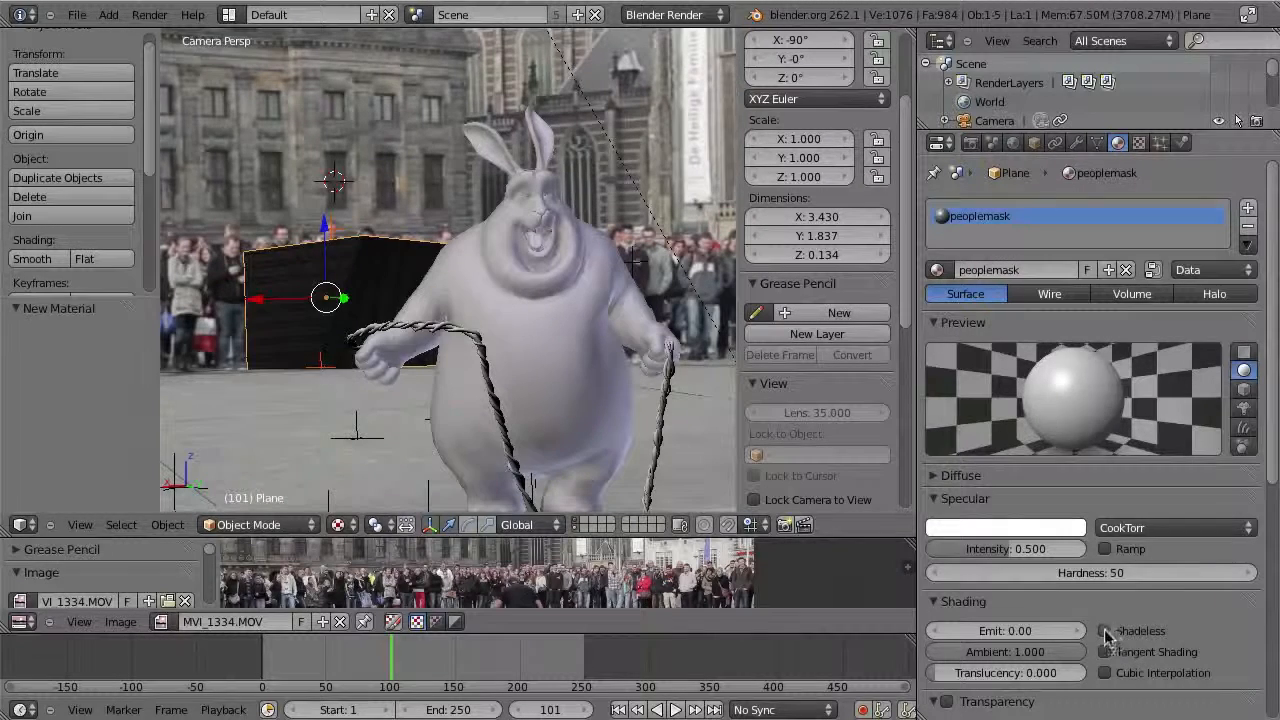
click(1105, 631)
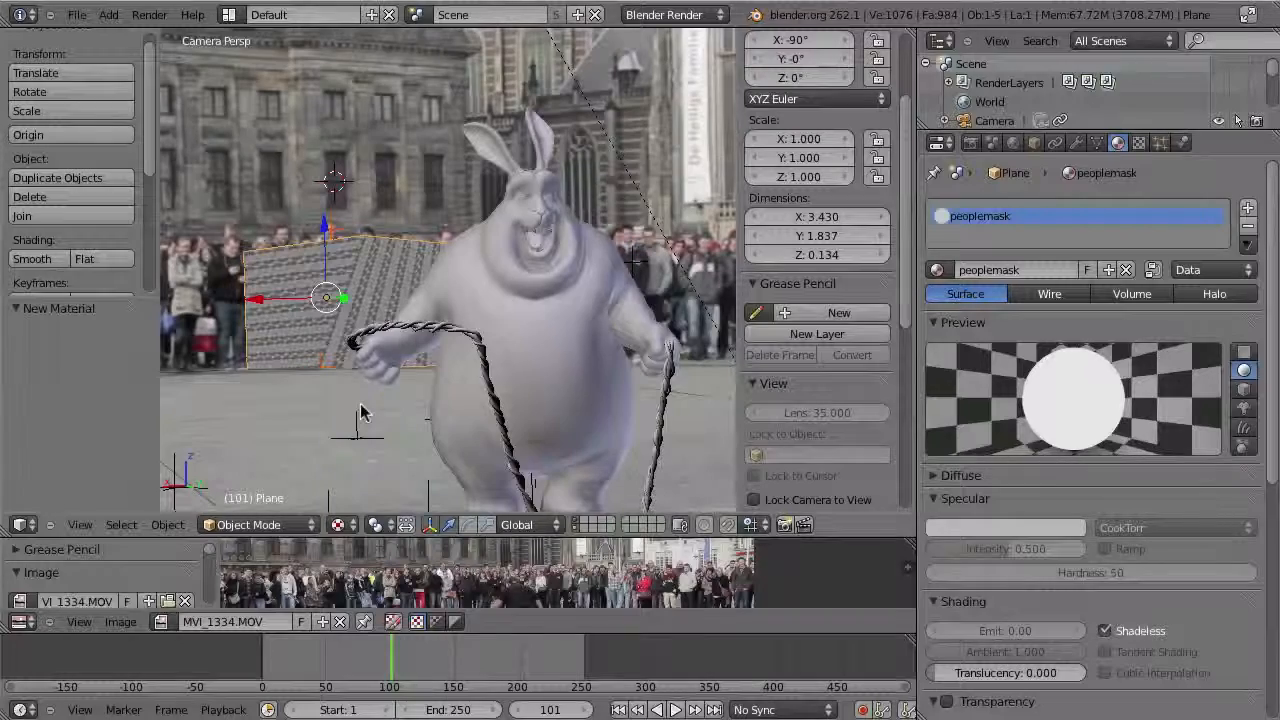
- Add a UV Project modifier to the plane with Camera as its projector and project as its UV map
scroll(282, 414, up, 2)
shift+middle_drag(390, 348, 500, 332)
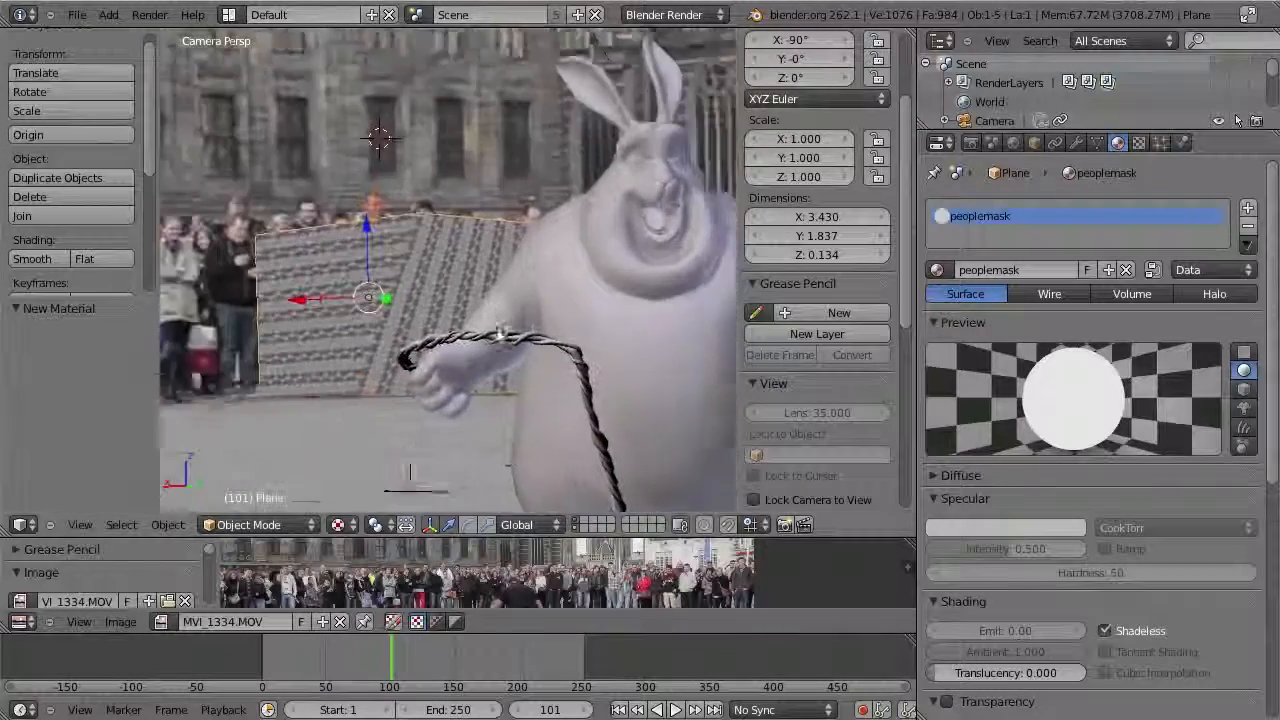
scroll(510, 322, up, 1)
shift+middle_drag(290, 415, 431, 386)
shift+middle_drag(541, 320, 404, 336)
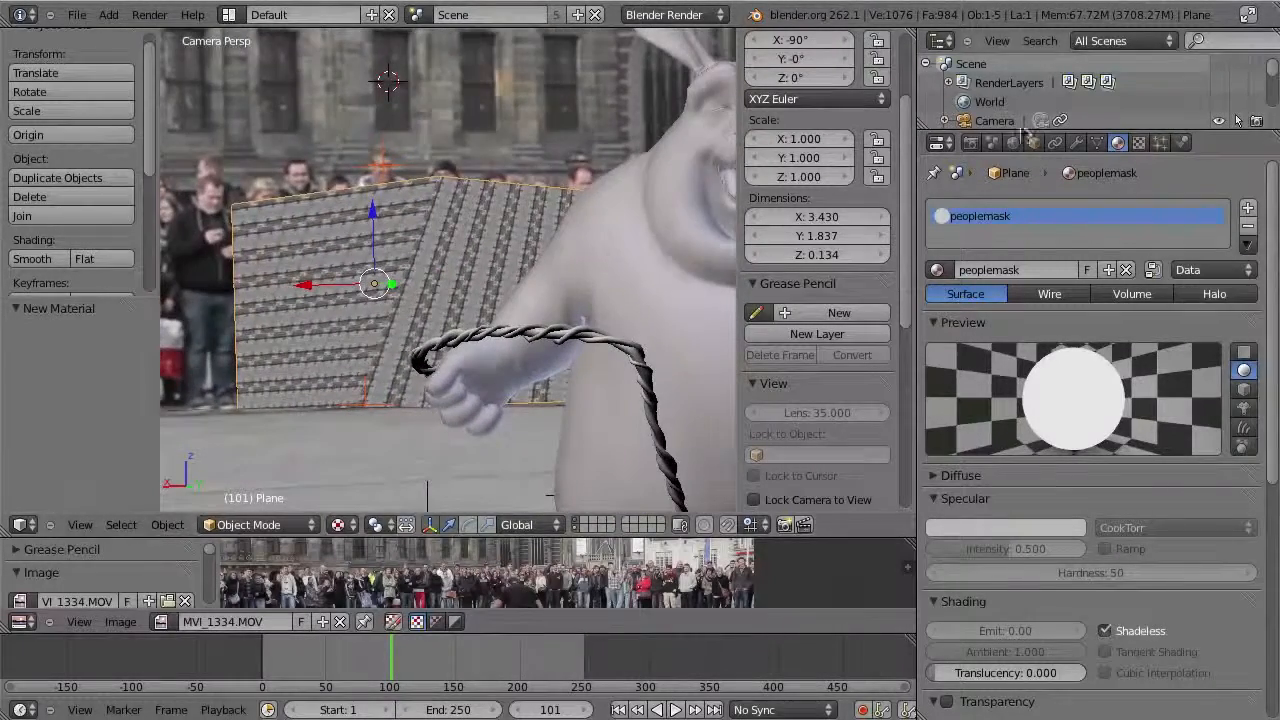
click(1076, 143)
click(984, 209)
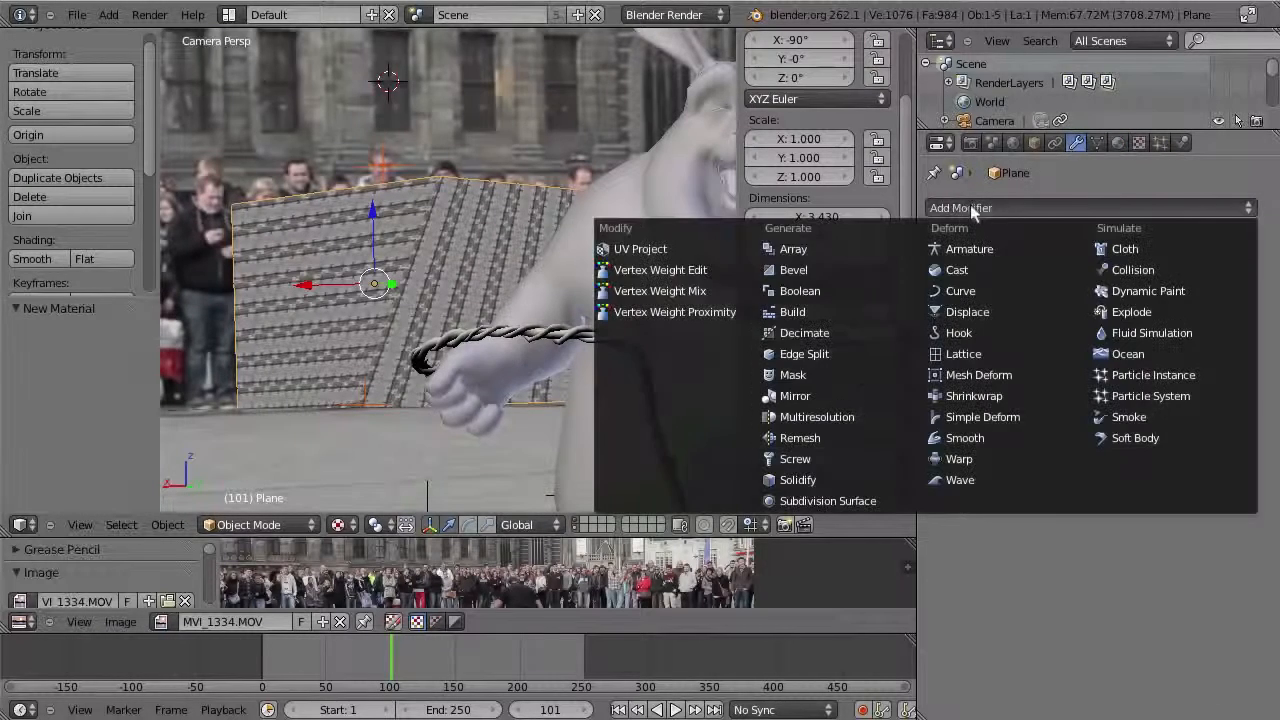
click(660, 253)
click(1010, 383)
click(960, 412)
click(1140, 320)
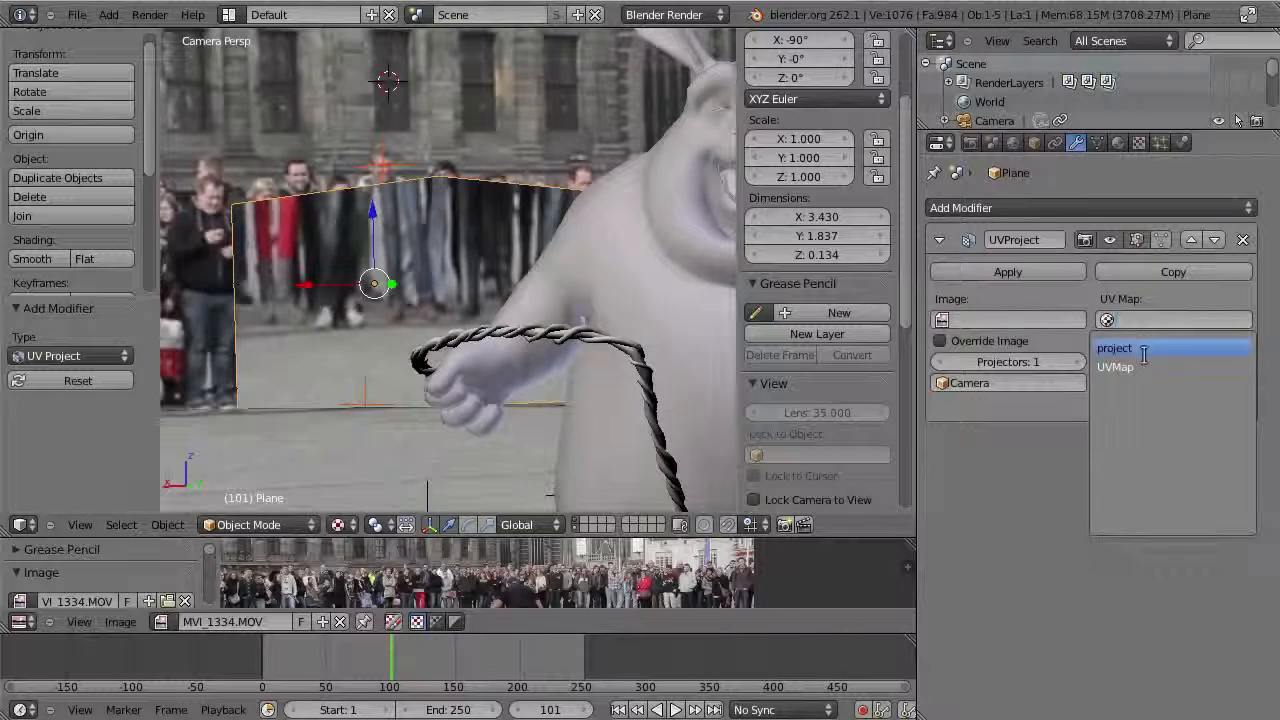
click(1137, 348)
- Set the UV Project modifier's horizontal aspect to 1920/1088 and refresh the plane's projection
click(1165, 341)
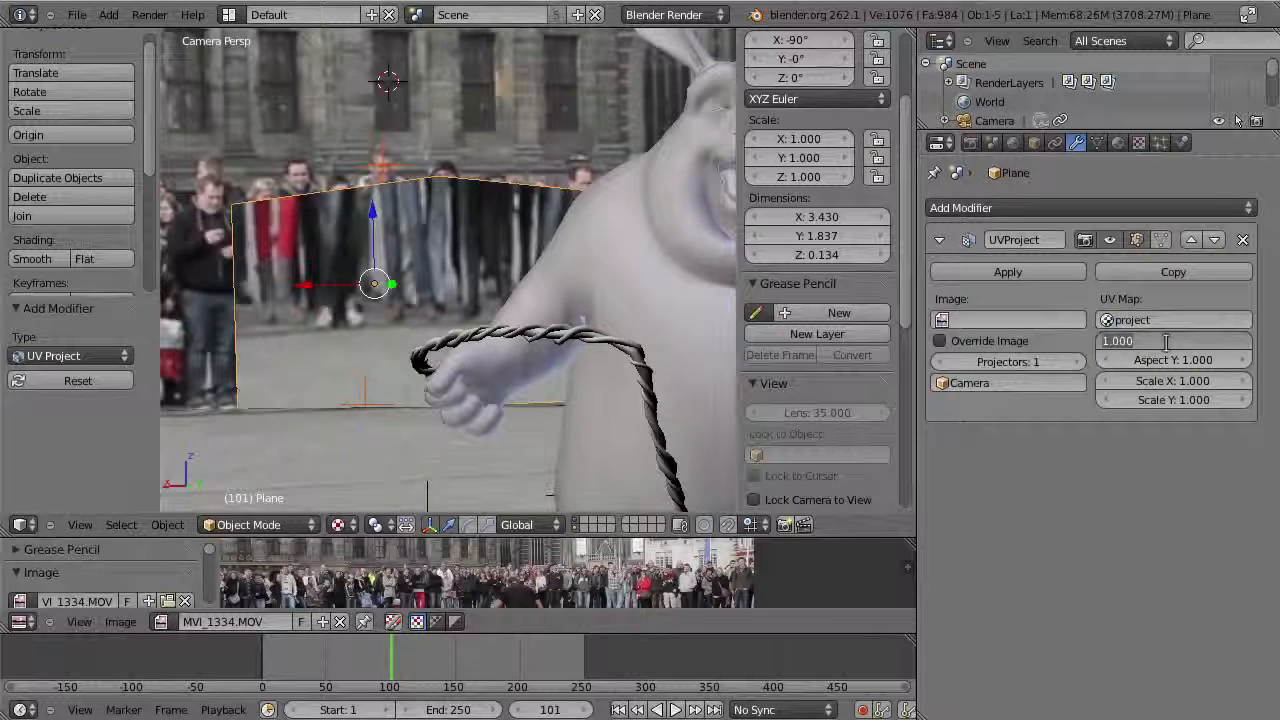
key(Escape)
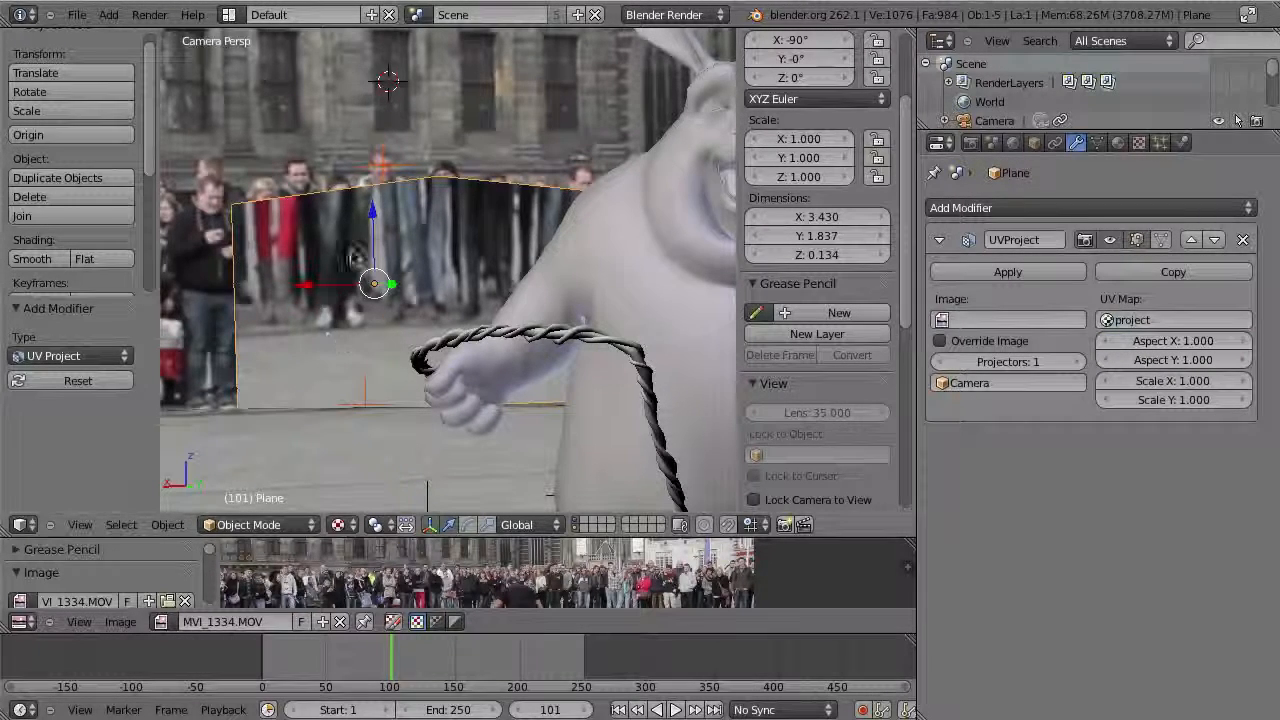
click(1160, 341)
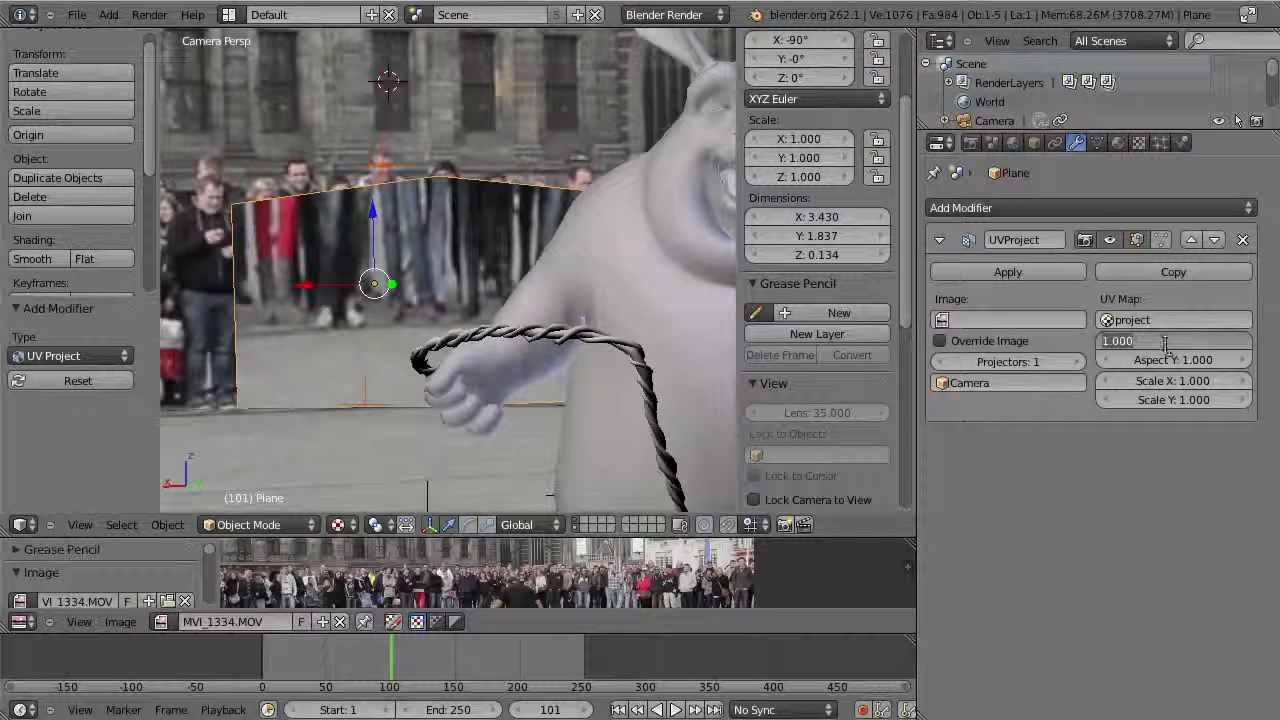
text(192)
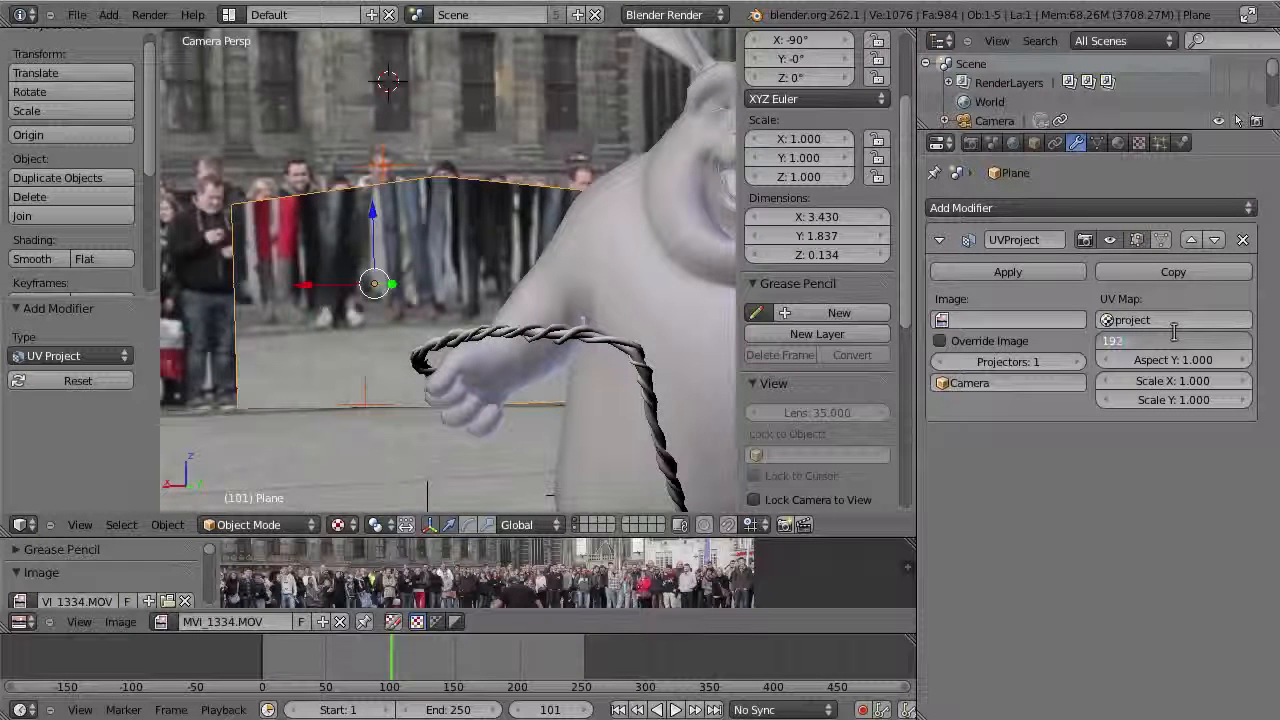
text(0/1088)
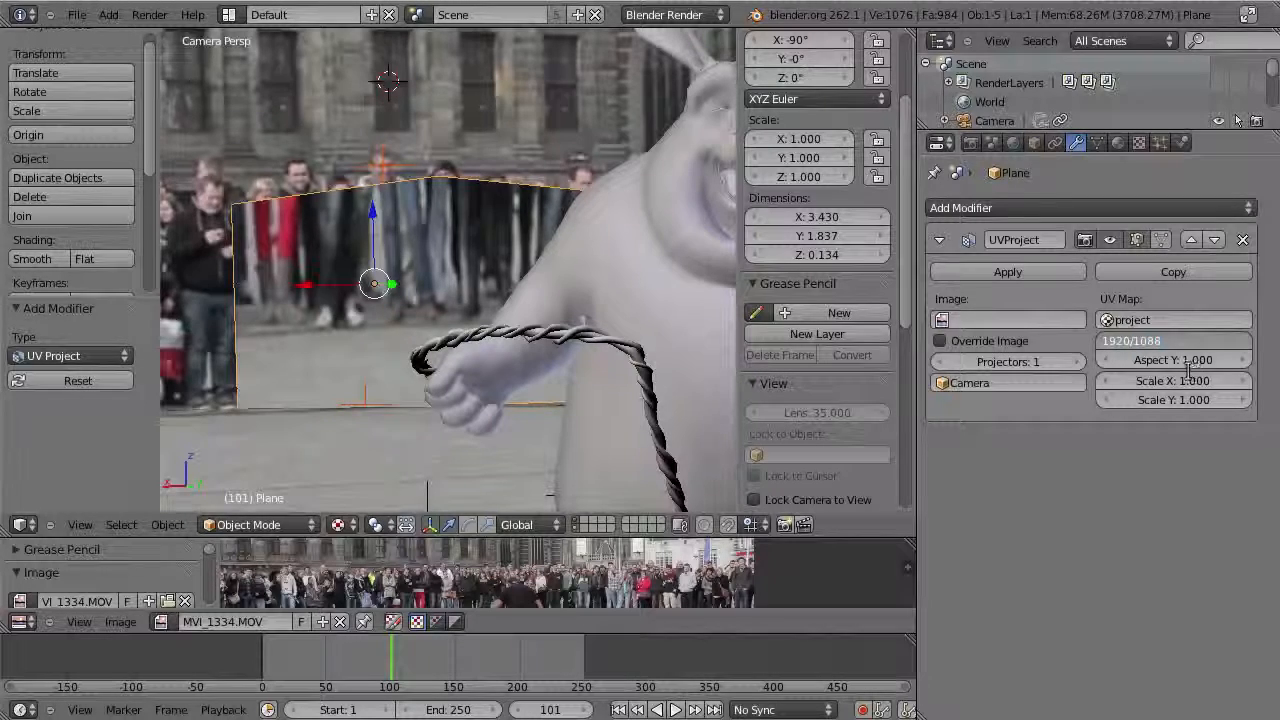
key(Return)
key(Tab)
key(Tab)
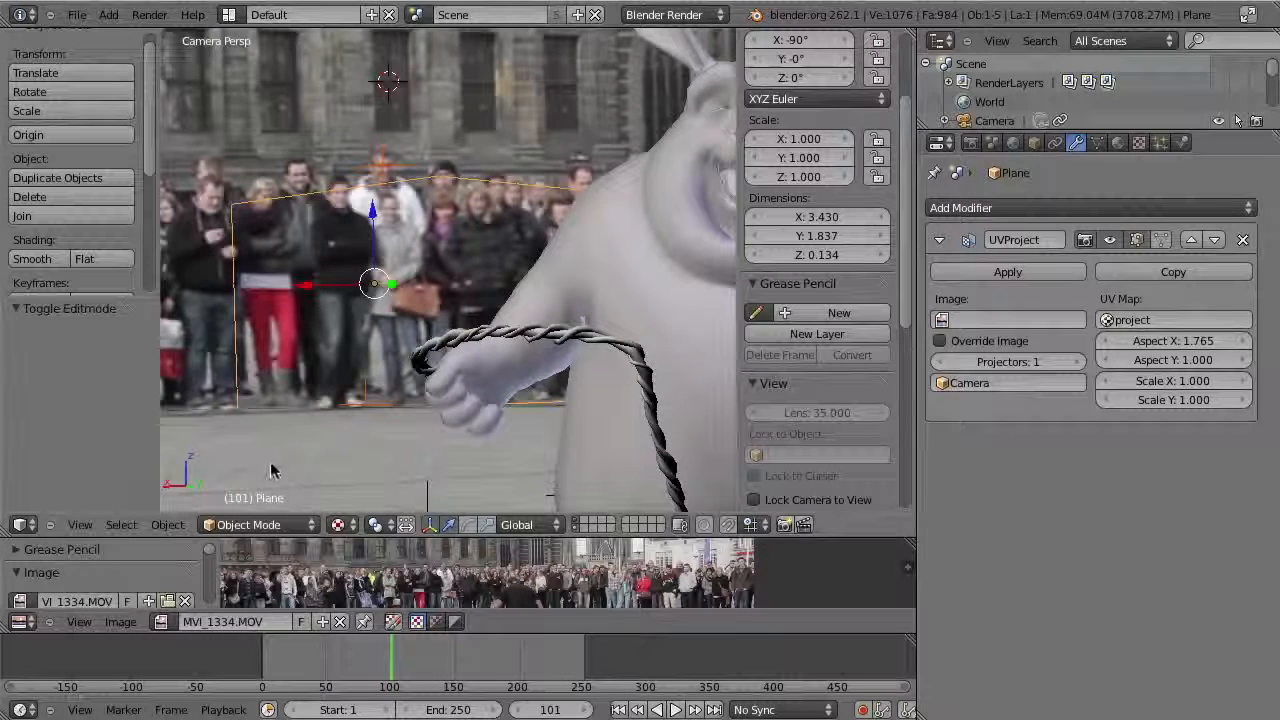
- Make UVMap the plane's active UV map and switch the plane to Texture Paint mode
click(1097, 143)
click(968, 550)
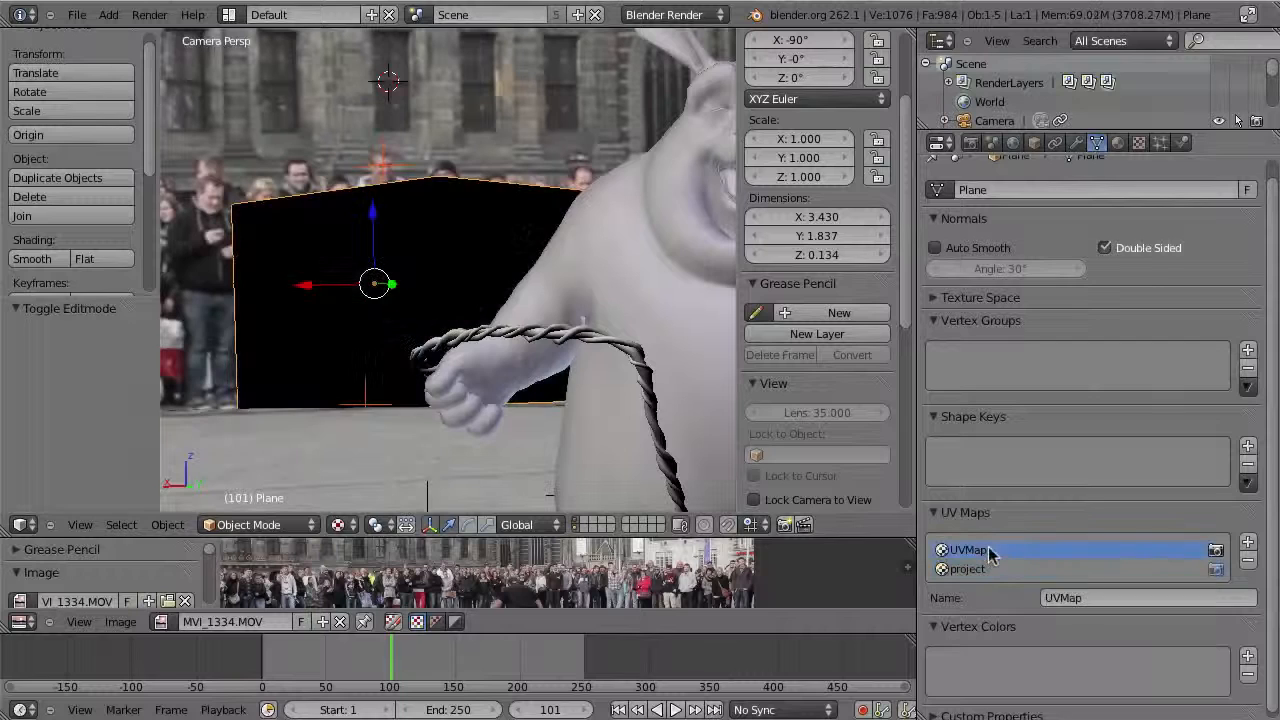
click(248, 524)
click(258, 421)
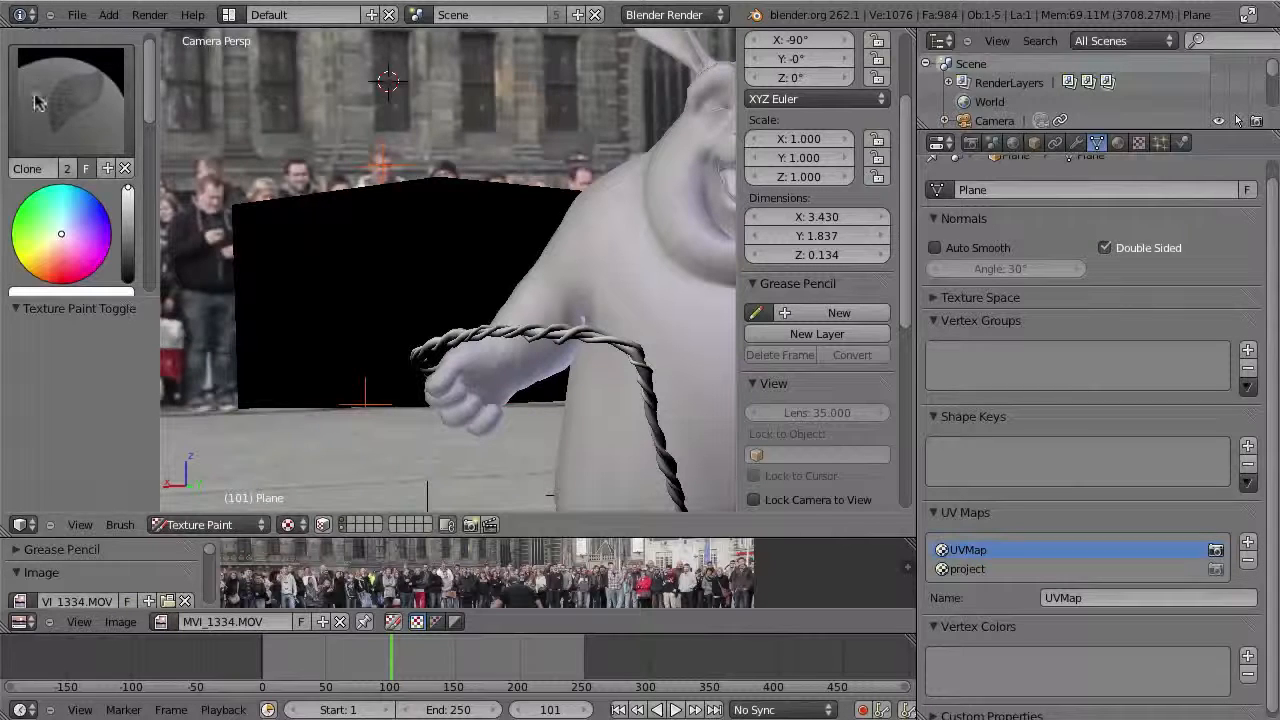
- Set the project paint clone source to the project UV map and clone the crowd footage onto the black plane
scroll(146, 110, down, 5)
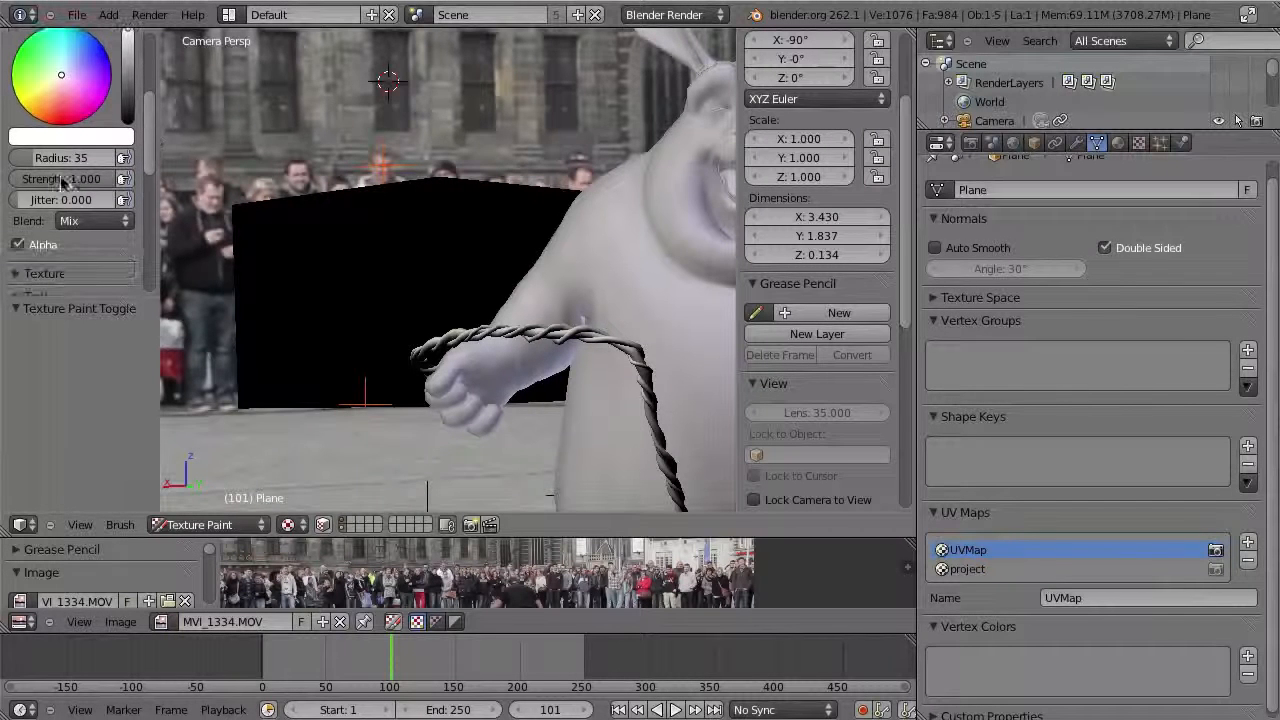
scroll(57, 118, down, 8)
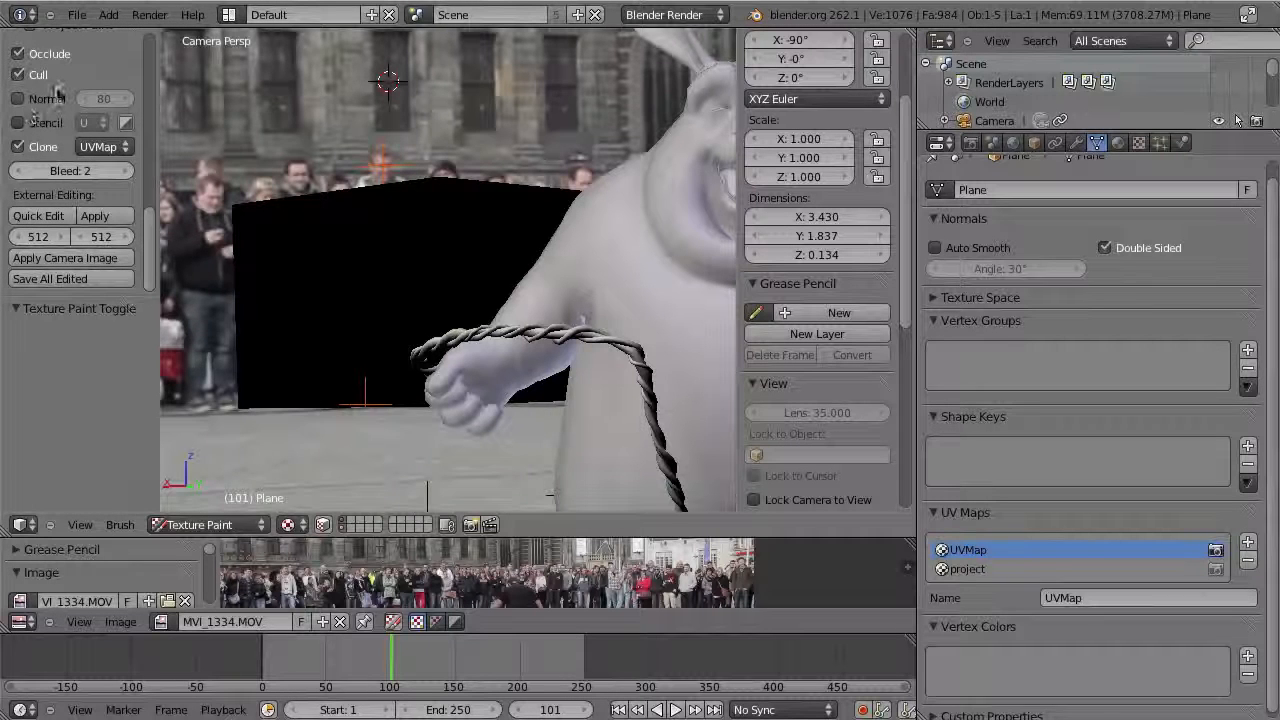
click(100, 147)
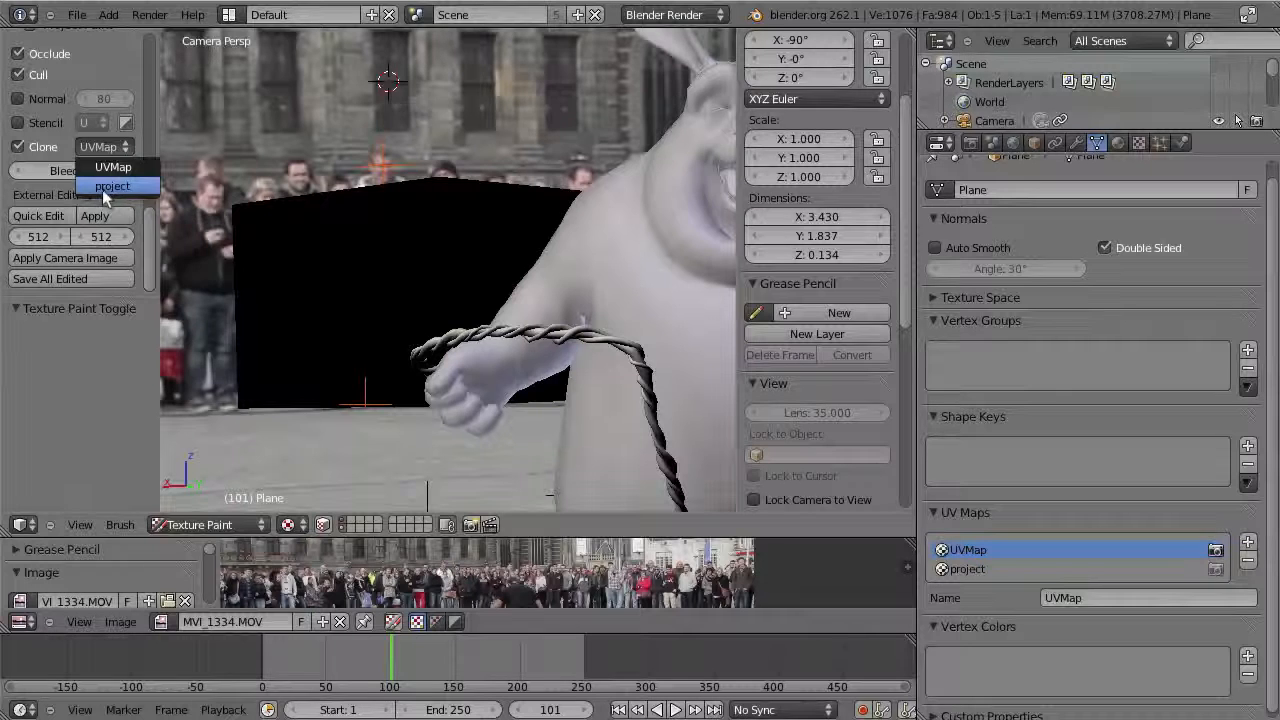
click(118, 187)
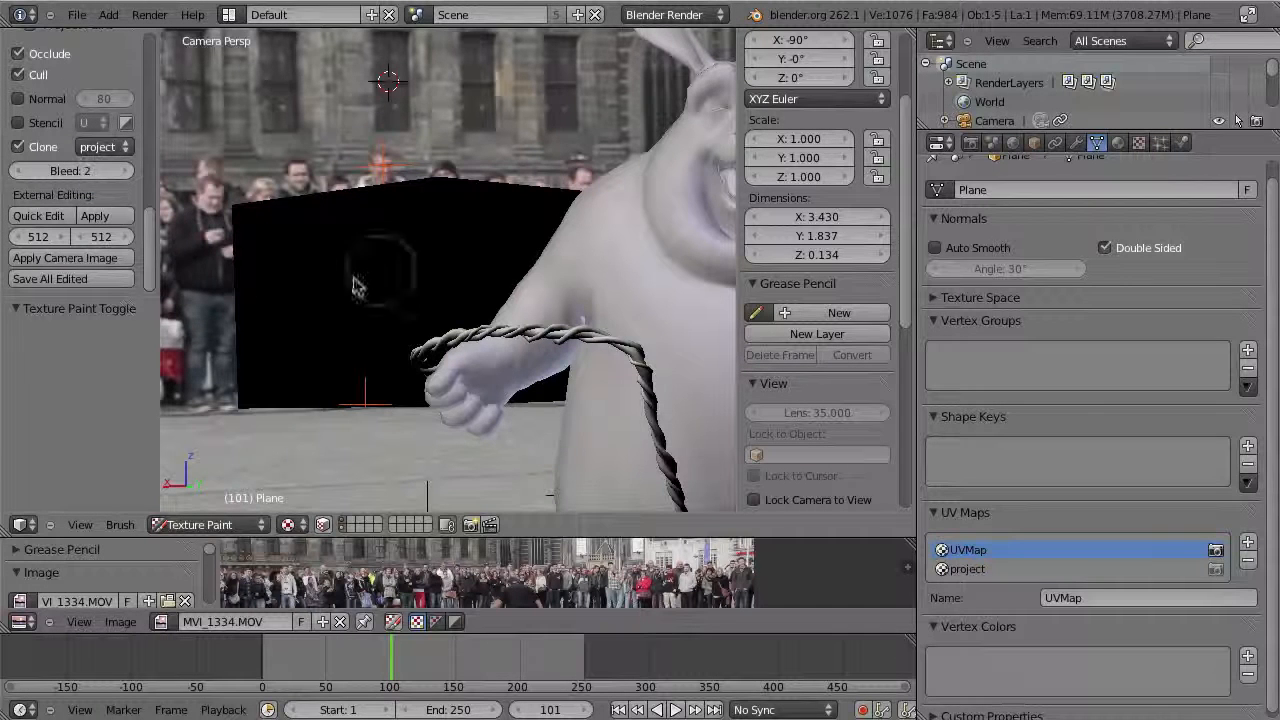
mouse_move(340, 335)
mouse_down()
mouse_move(268, 200)
mouse_move(360, 176)
mouse_move(260, 222)
mouse_move(347, 350)
mouse_move(500, 230)
mouse_move(322, 430)
mouse_move(430, 380)
mouse_move(472, 438)
mouse_move(420, 395)
mouse_move(250, 370)
mouse_move(280, 392)
mouse_up()
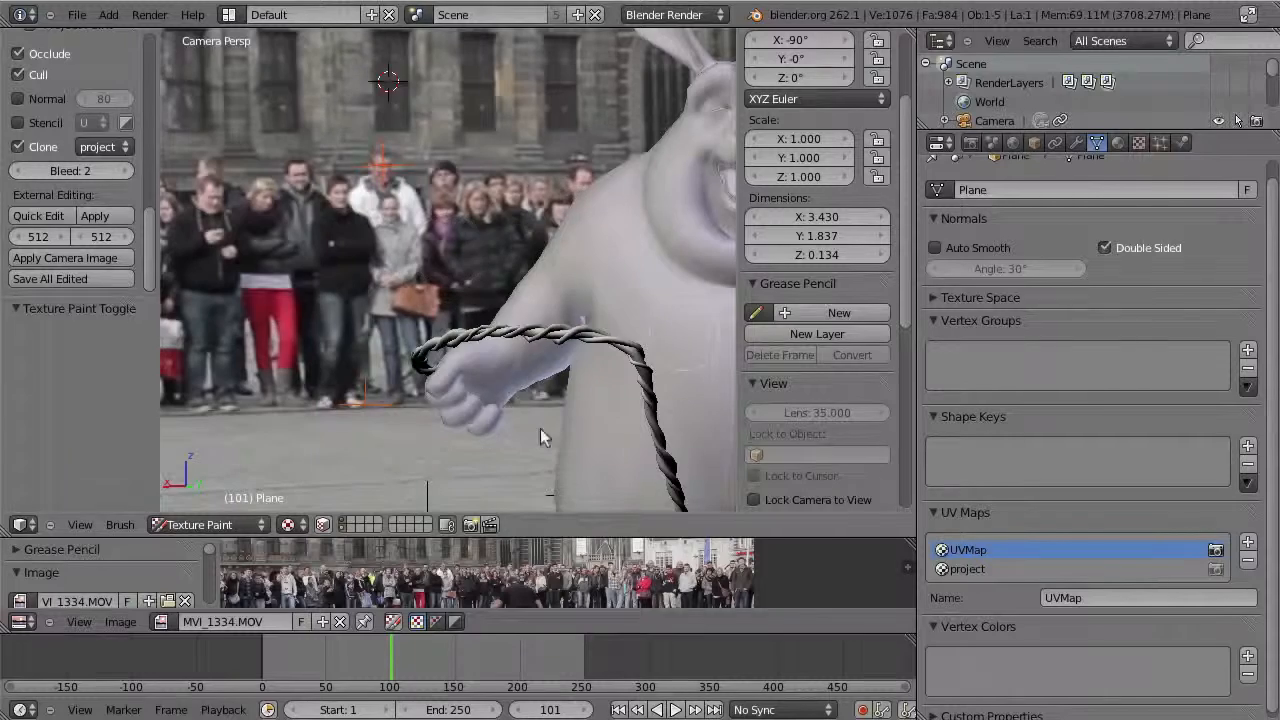
- Show only the first layer in the maximized 3D view and clone the footage over more of the plane
key(ctrl+Up)
scroll(700, 360, up, 3)
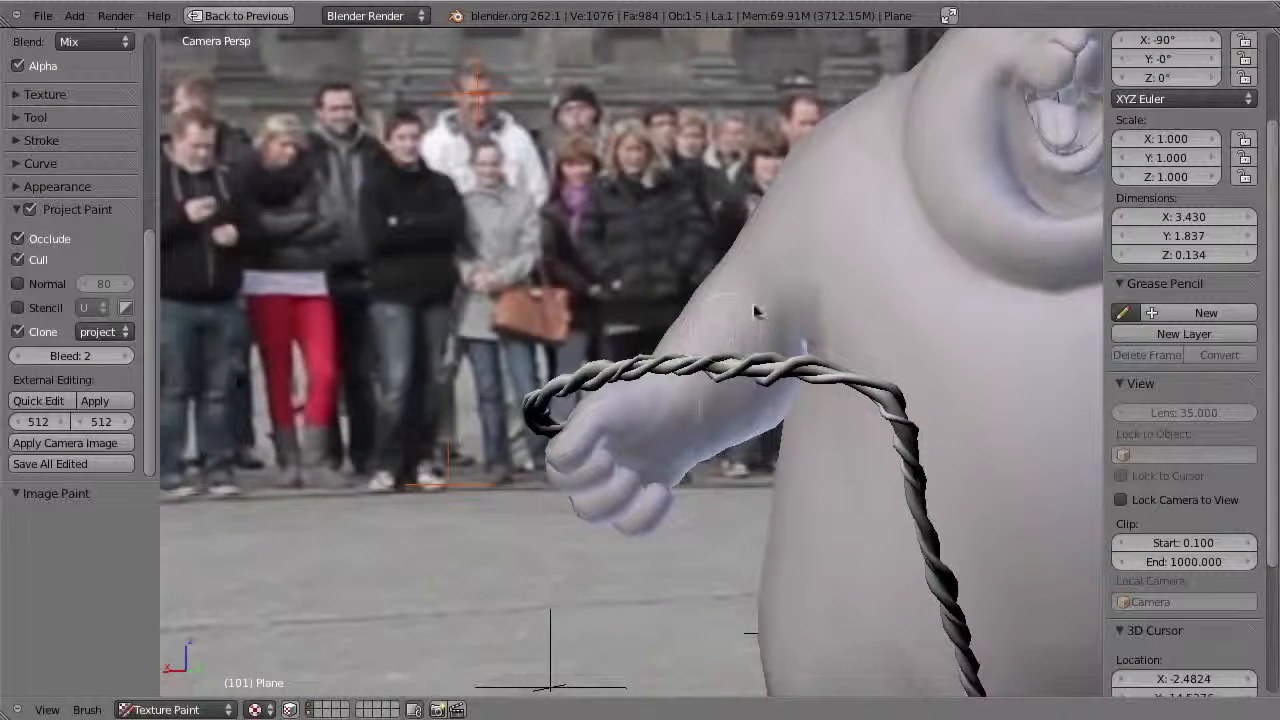
shift+middle_drag(727, 411, 737, 370)
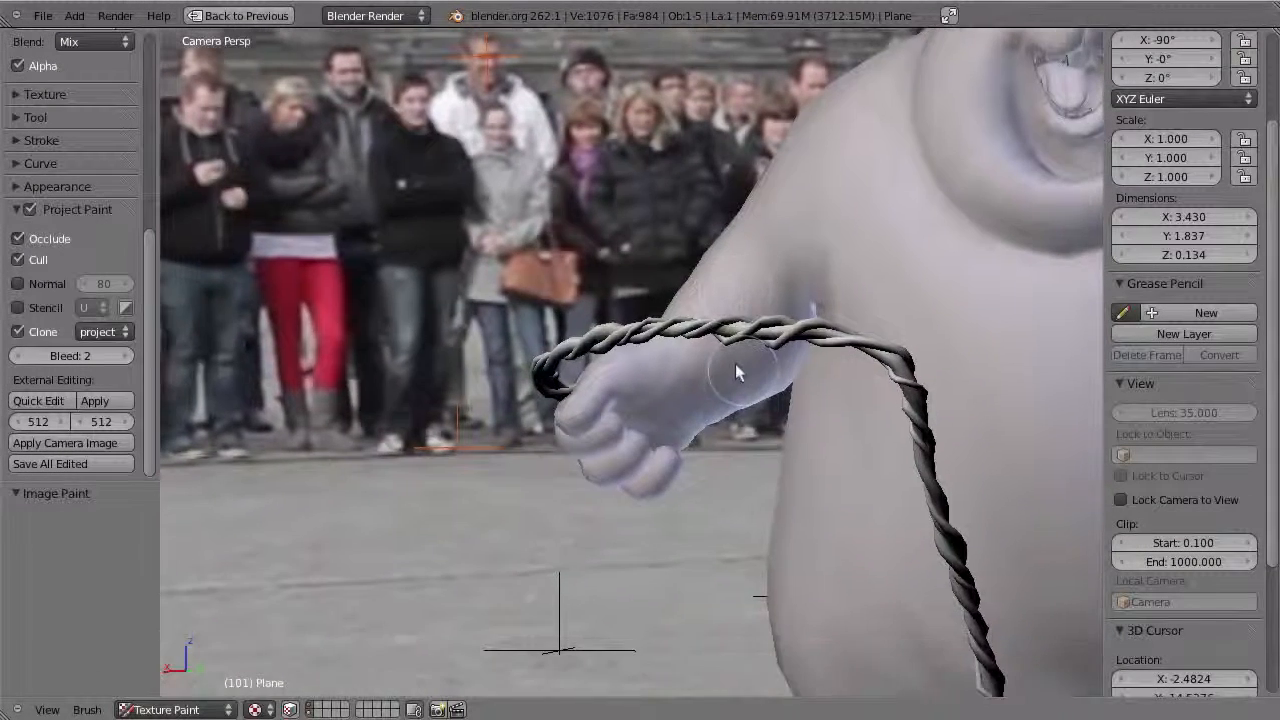
click(309, 710)
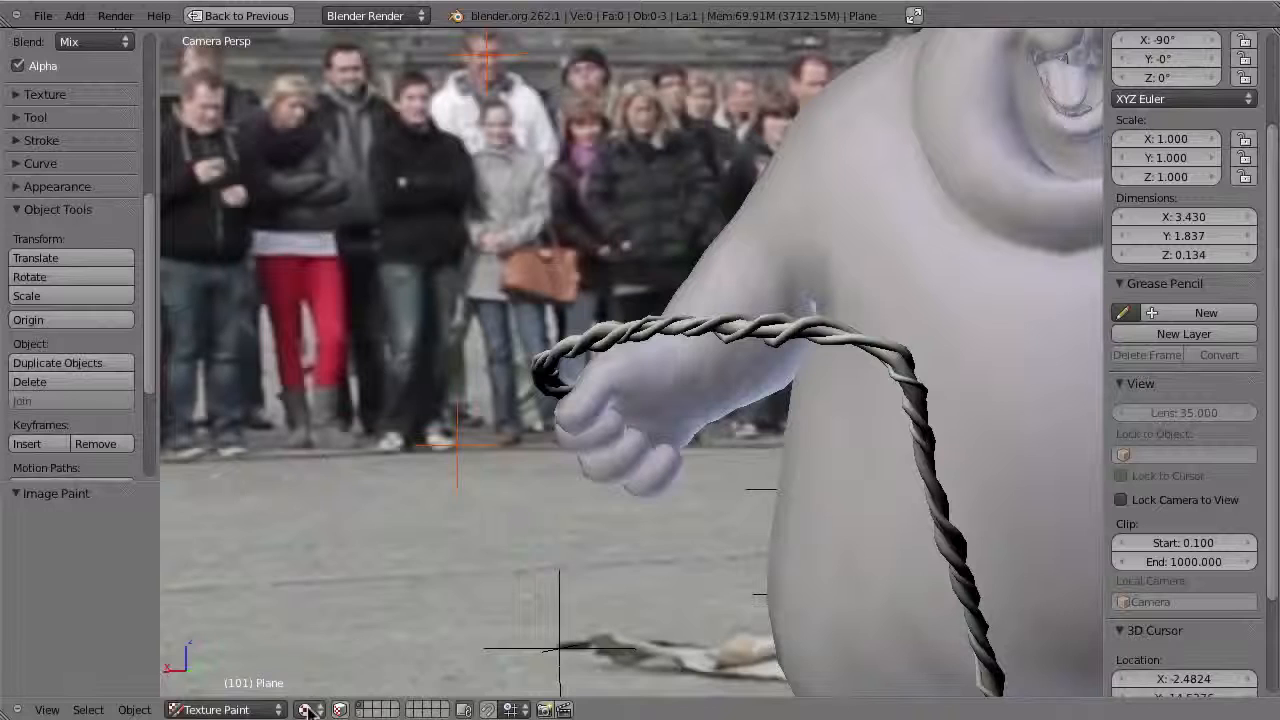
click(363, 706)
shift+middle_drag(657, 388, 608, 511)
mouse_move(765, 280)
mouse_down()
mouse_move(831, 252)
mouse_move(820, 357)
mouse_move(835, 430)
mouse_move(600, 497)
mouse_up()
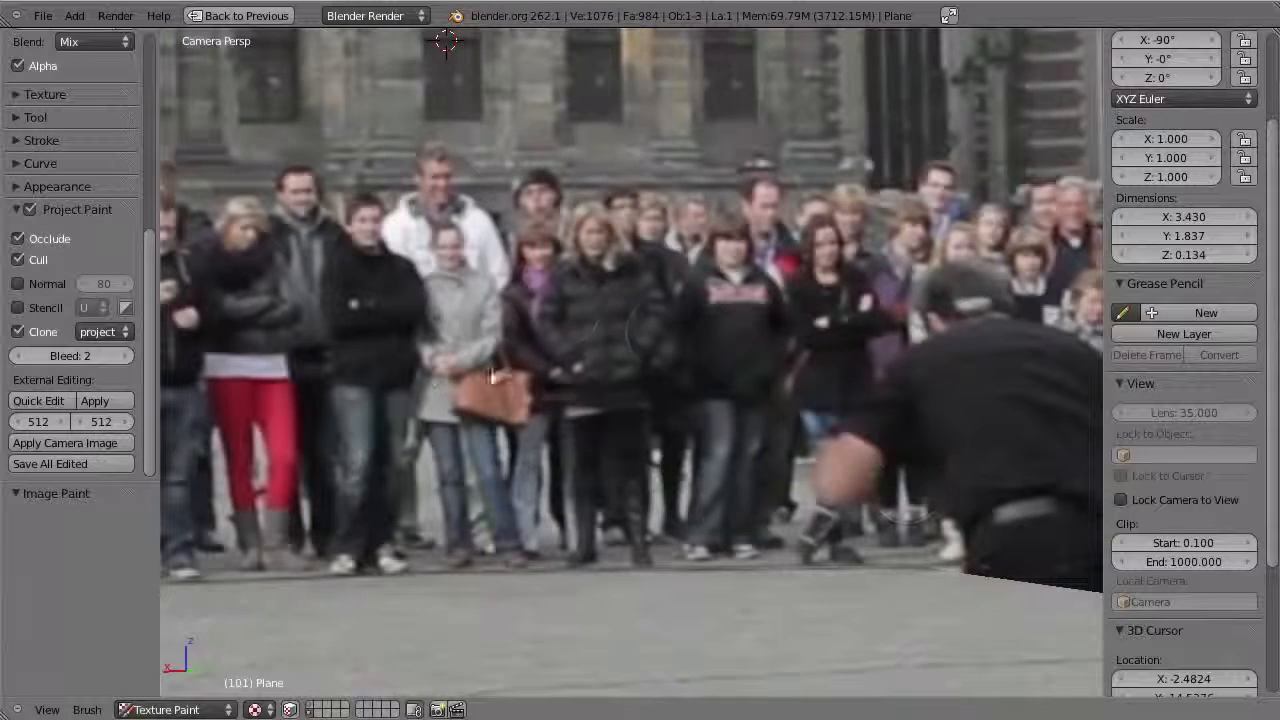
- Step the timeline back five frames to frame 96 with the painted crowd in view
shift+middle_drag(447, 474, 640, 412)
scroll(660, 322, down, 1)
shift+middle_drag(645, 352, 691, 400)
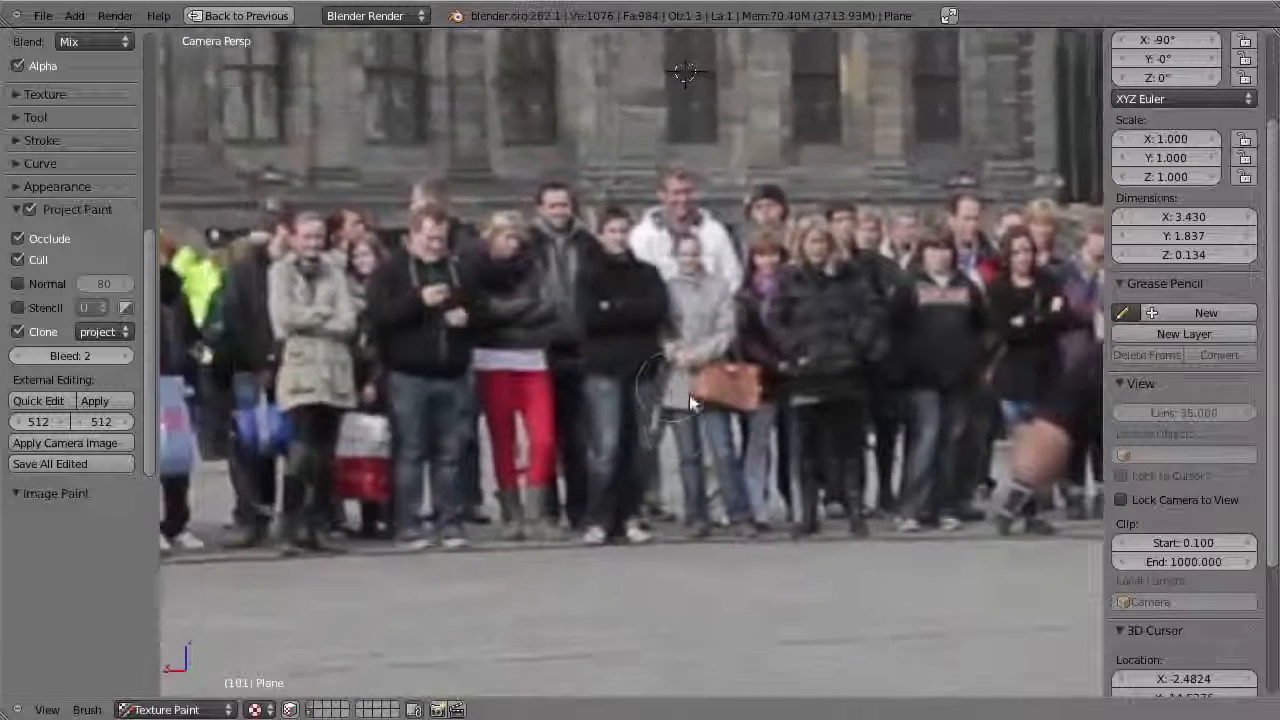
scroll(689, 400, down, 1)
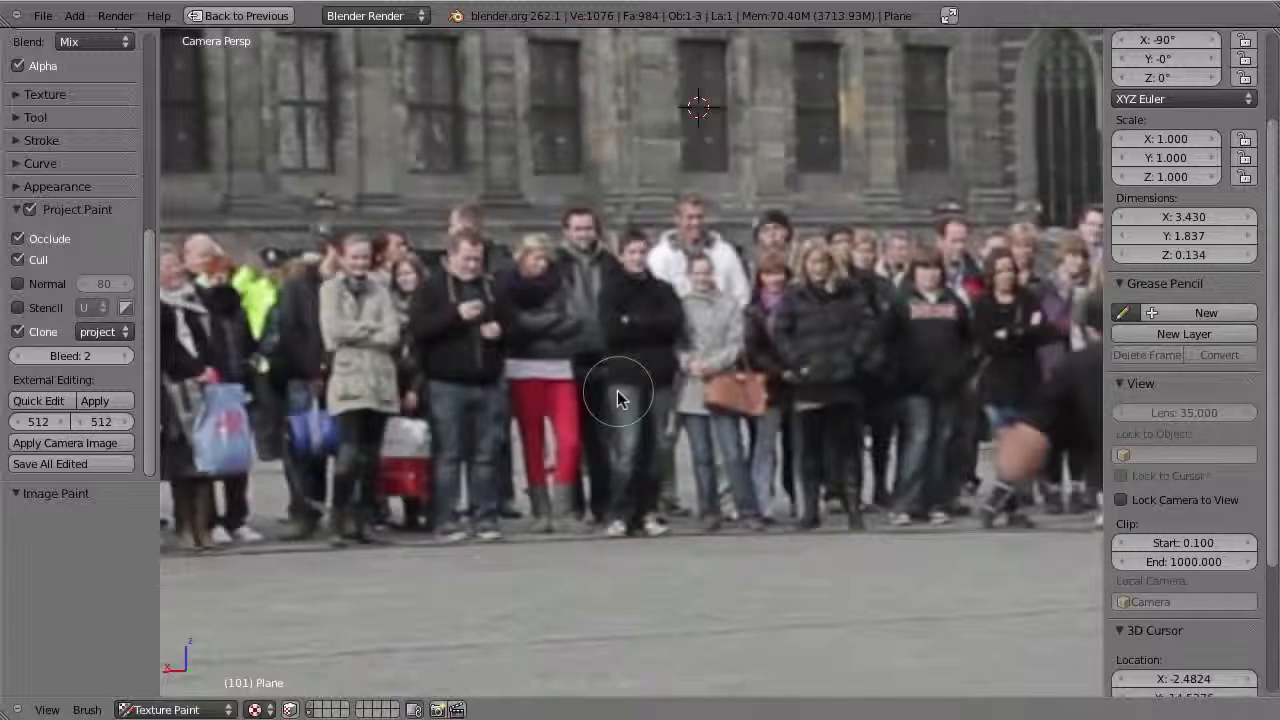
key(Left)
key(Left)
key(Left)
key(Left)
key(Left)
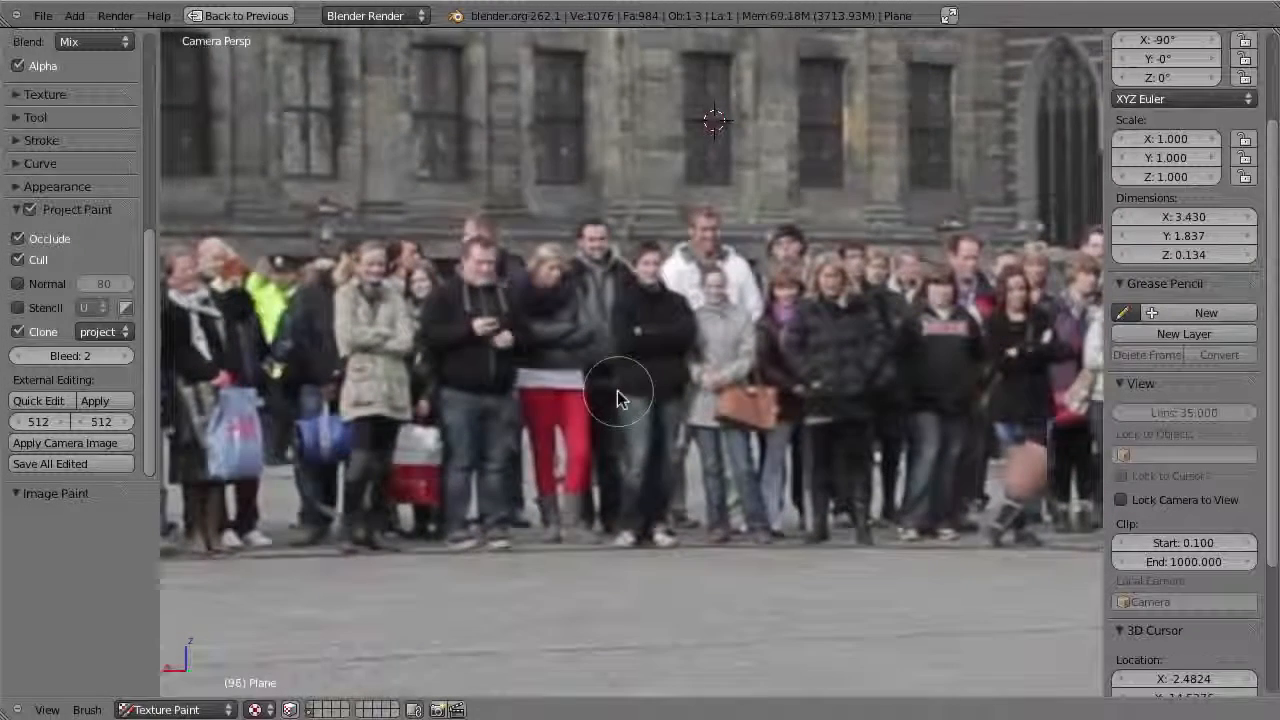
- Step the timeline back from frame 96 to frame 63 to examine how the painted crowd matches the footage
key(Left)
key(Left)
key(Left)
key(Left)
key(Left)
key(Left)
key(Left)
key(Left)
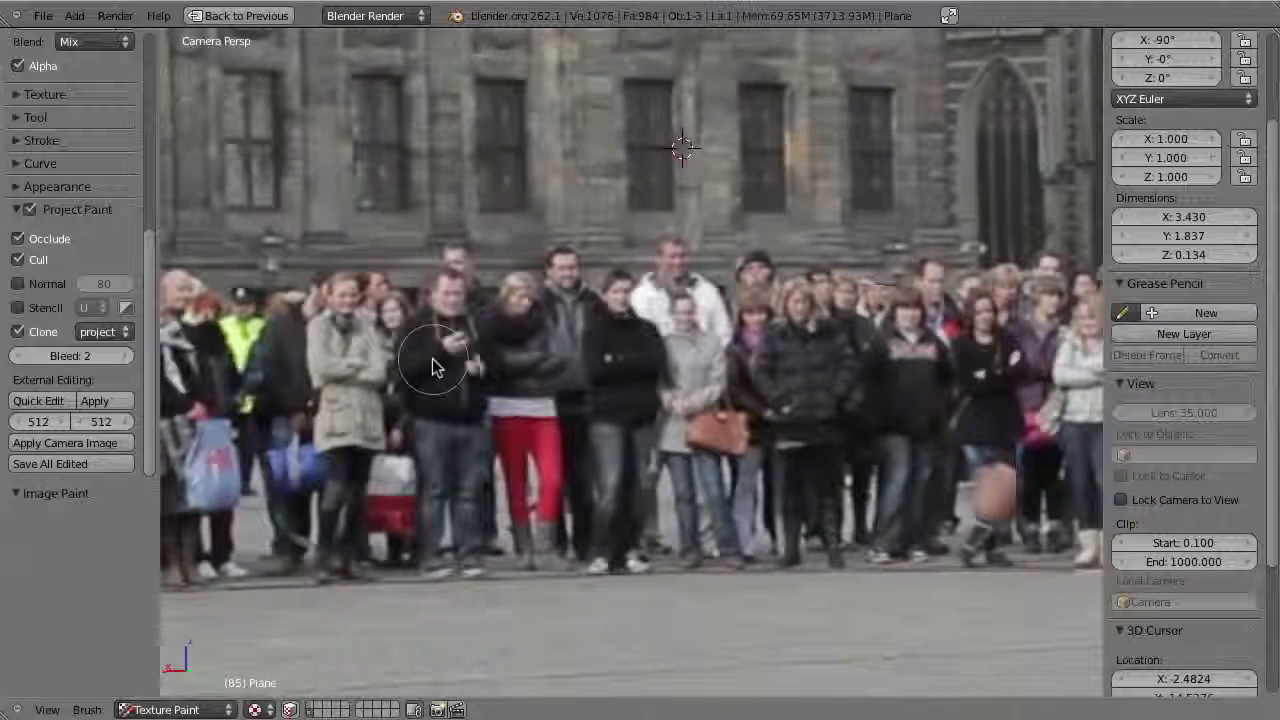
key(Left)
key(Left)
key(Left)
key(Left)
key(Left)
key(Left)
key(Left)
key(Left)
key(Left)
key(Left)
key(Left)
key(Left)
key(Left)
key(Left)
key(Left)
key(Left)
key(Left)
key(Left)
key(Left)
key(Left)
key(Left)
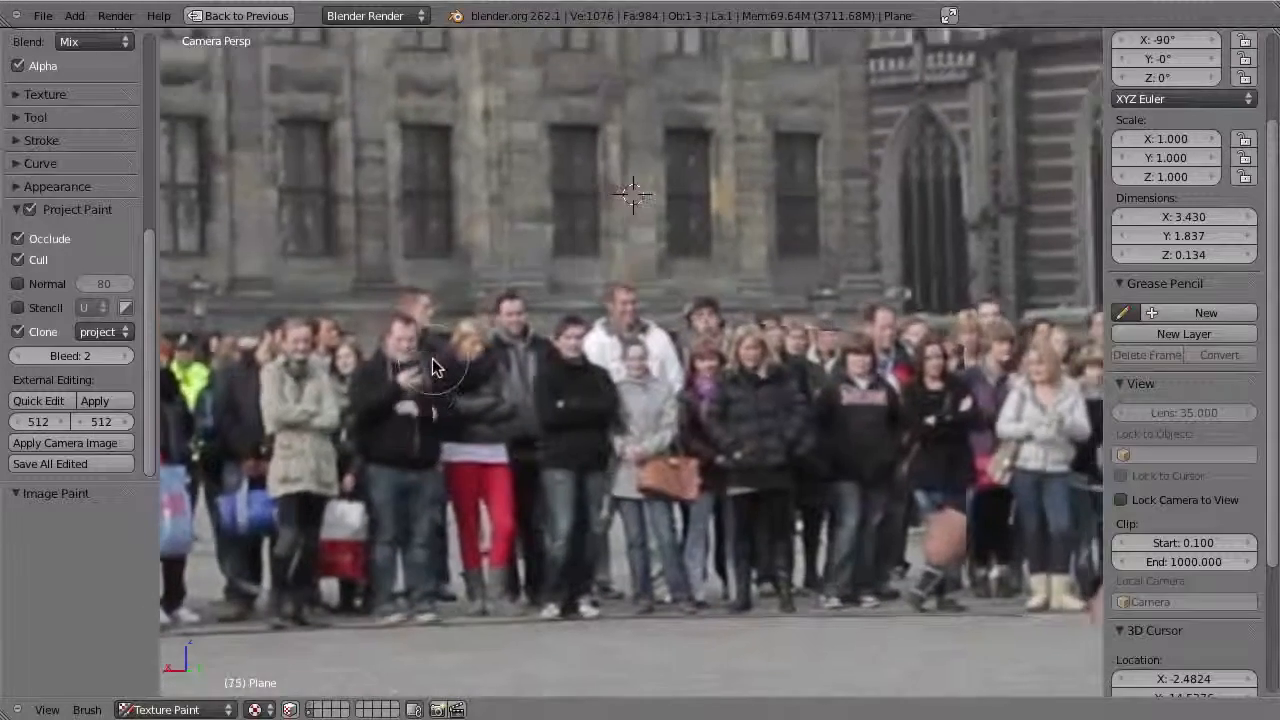
key(Left)
key(Left)
key(Left)
key(Left)
key(Left)
key(Left)
key(Left)
key(Left)
key(Left)
key(Left)
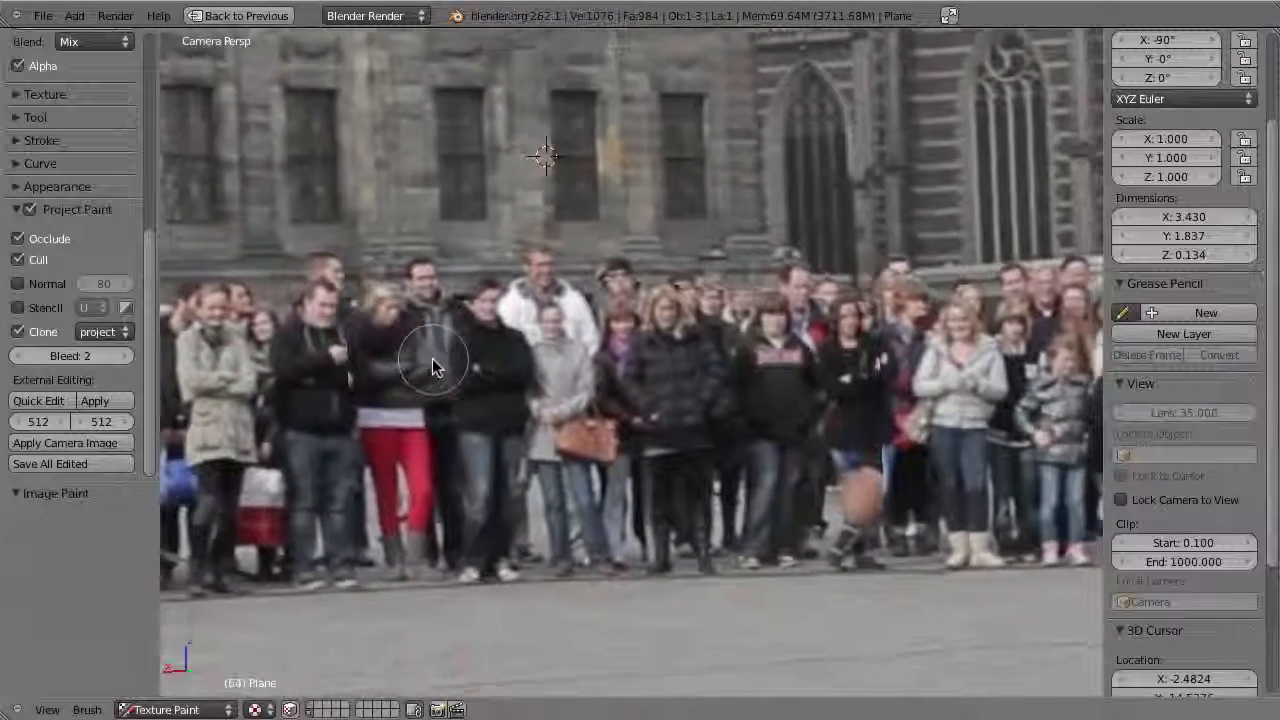
key(Left)
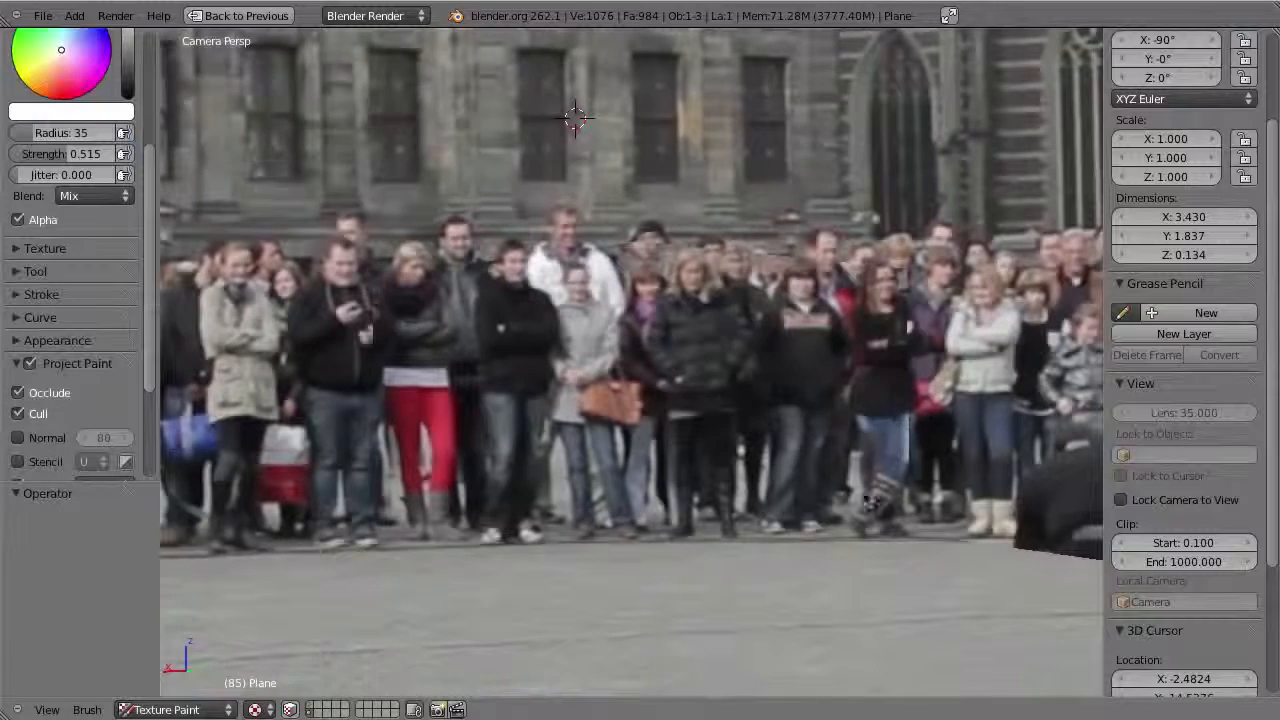
- Load the plane's painted peoplemask image in a maximized image editor and leave Edit Mode
shift+middle_drag(591, 481, 729, 446)
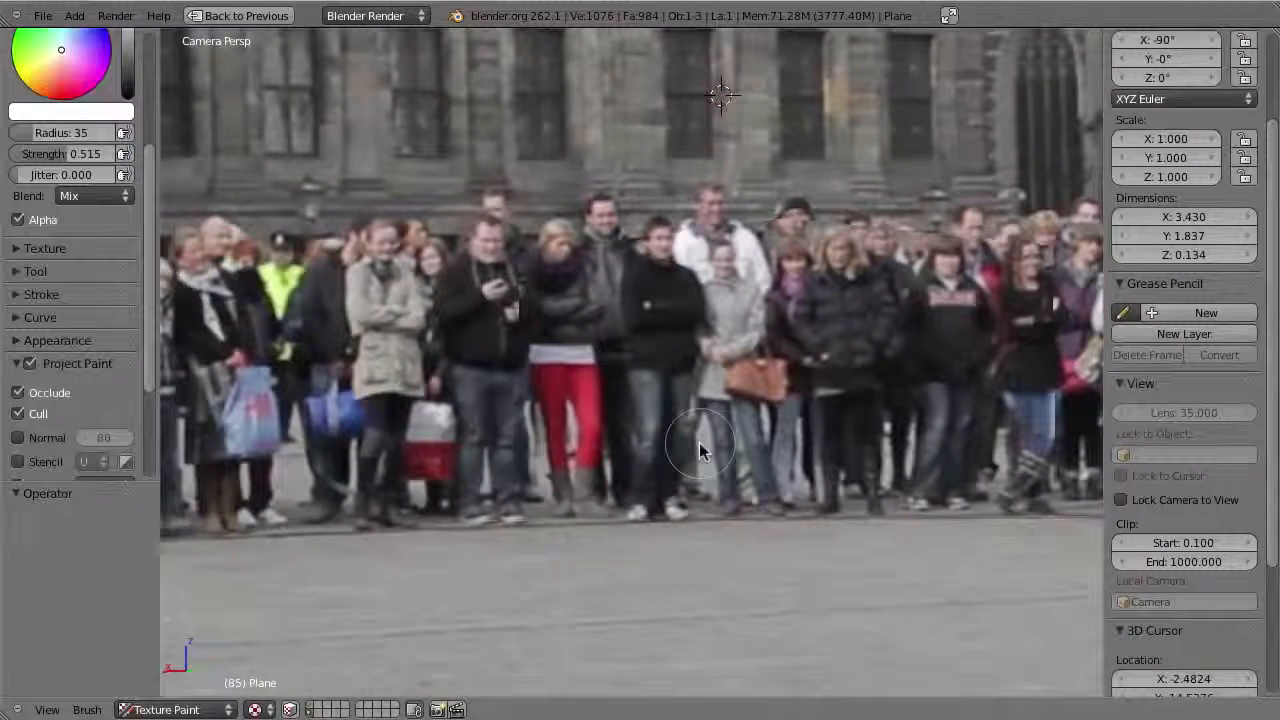
key(ctrl+Up)
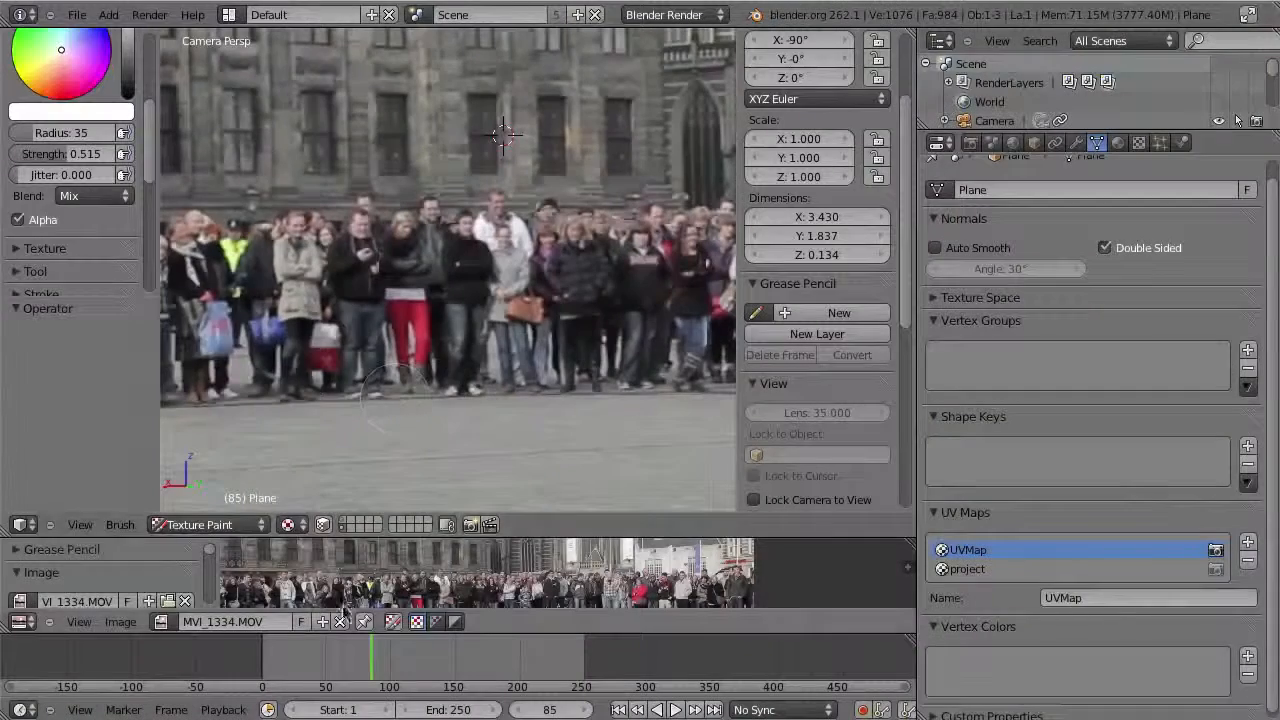
key(Tab)
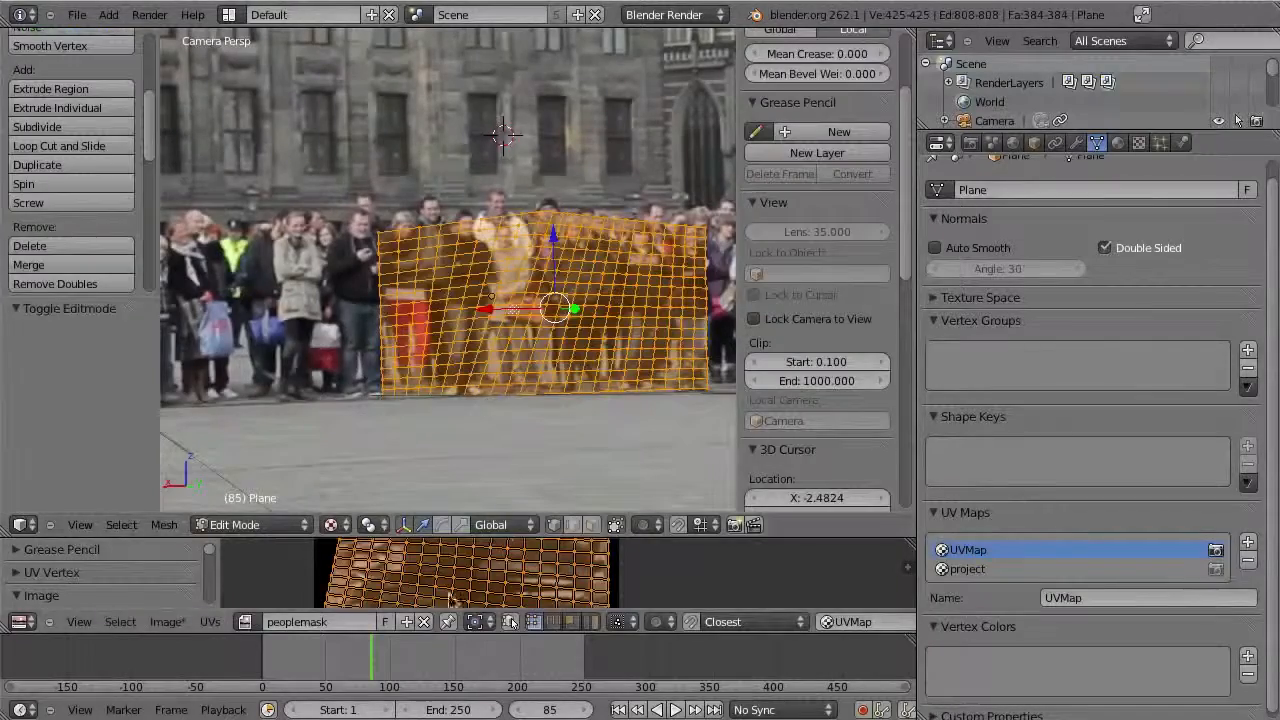
key(ctrl+Up)
key(a)
key(Tab)
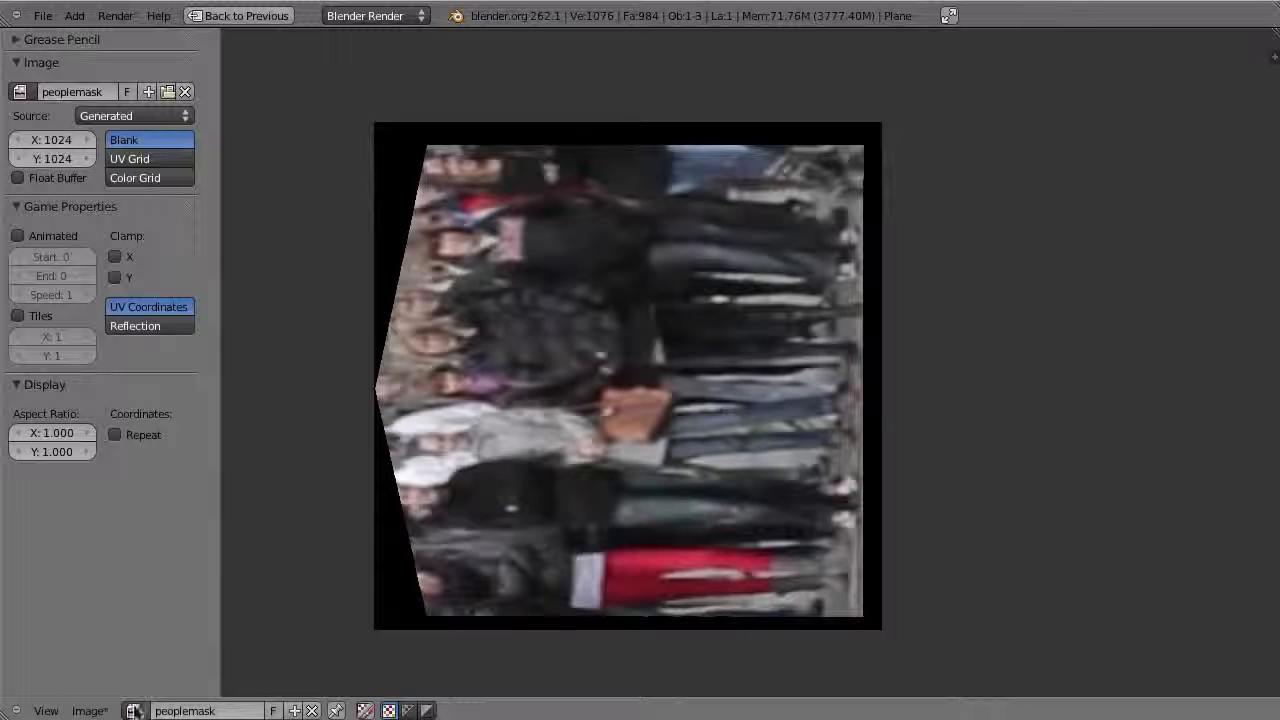
- Save the painted peoplemask image as people.png in the project's tex folder
click(89, 710)
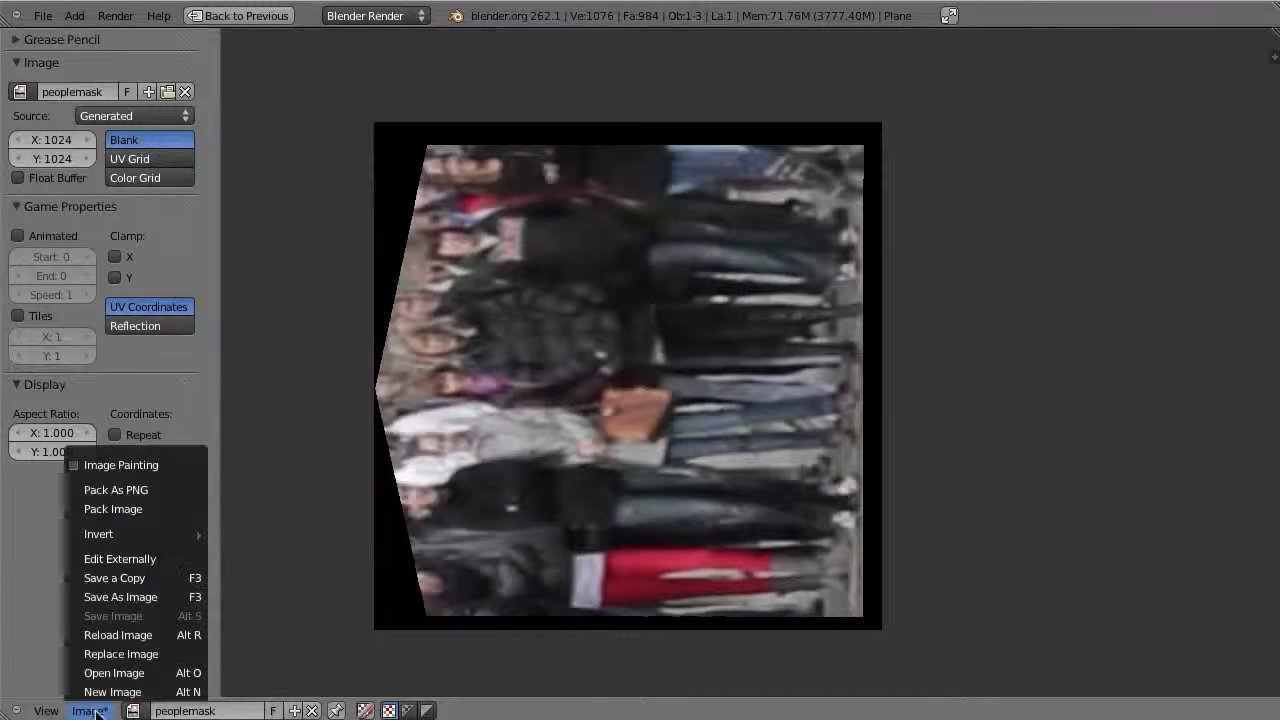
click(138, 605)
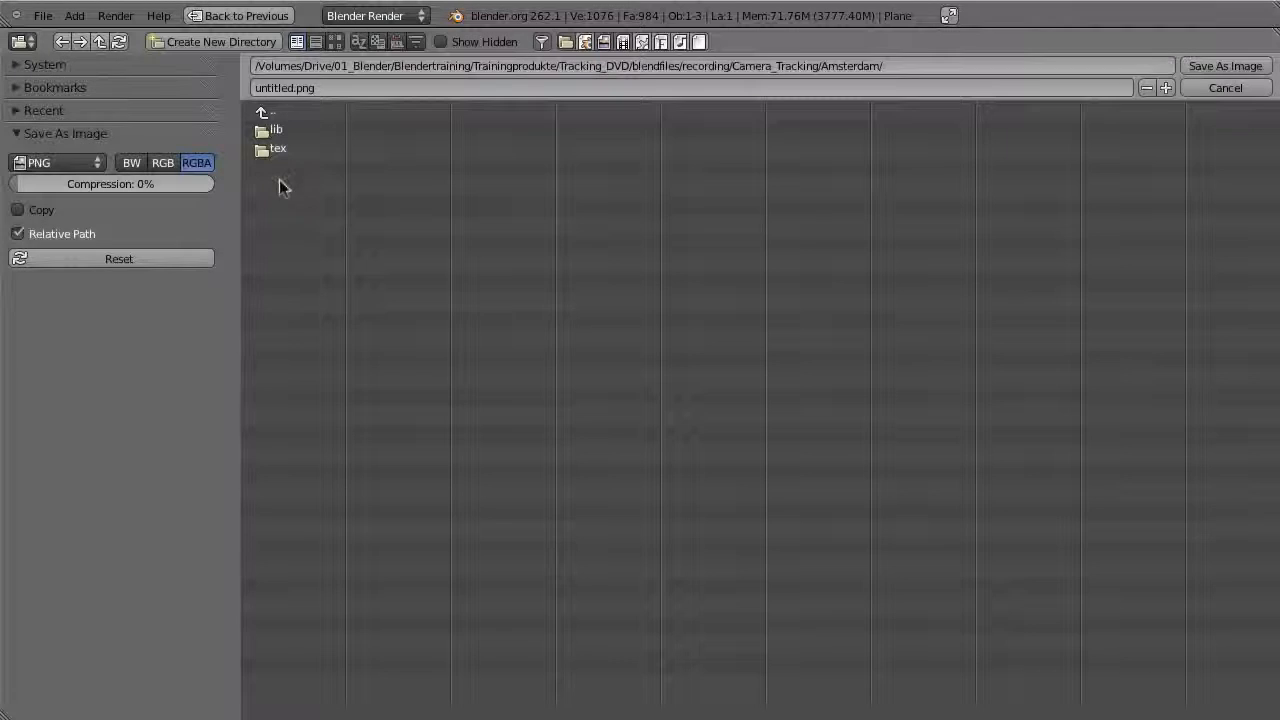
click(278, 149)
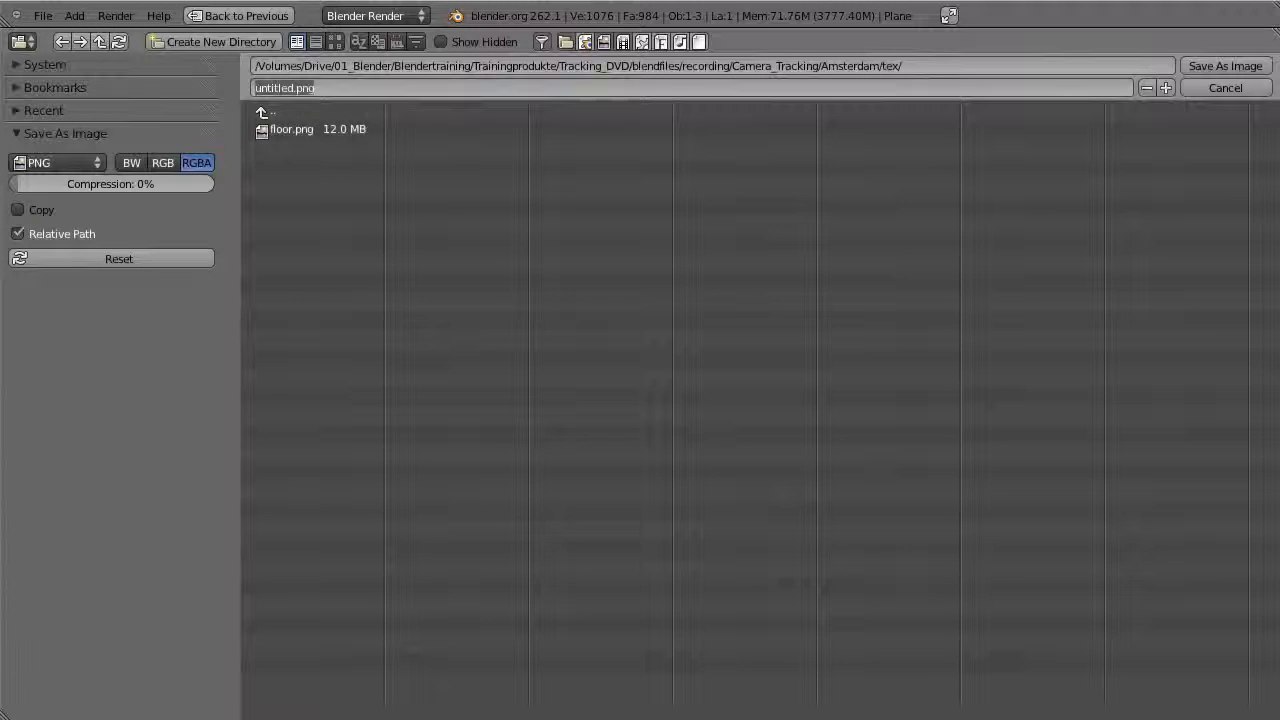
text(peoplemask)
key(Return)
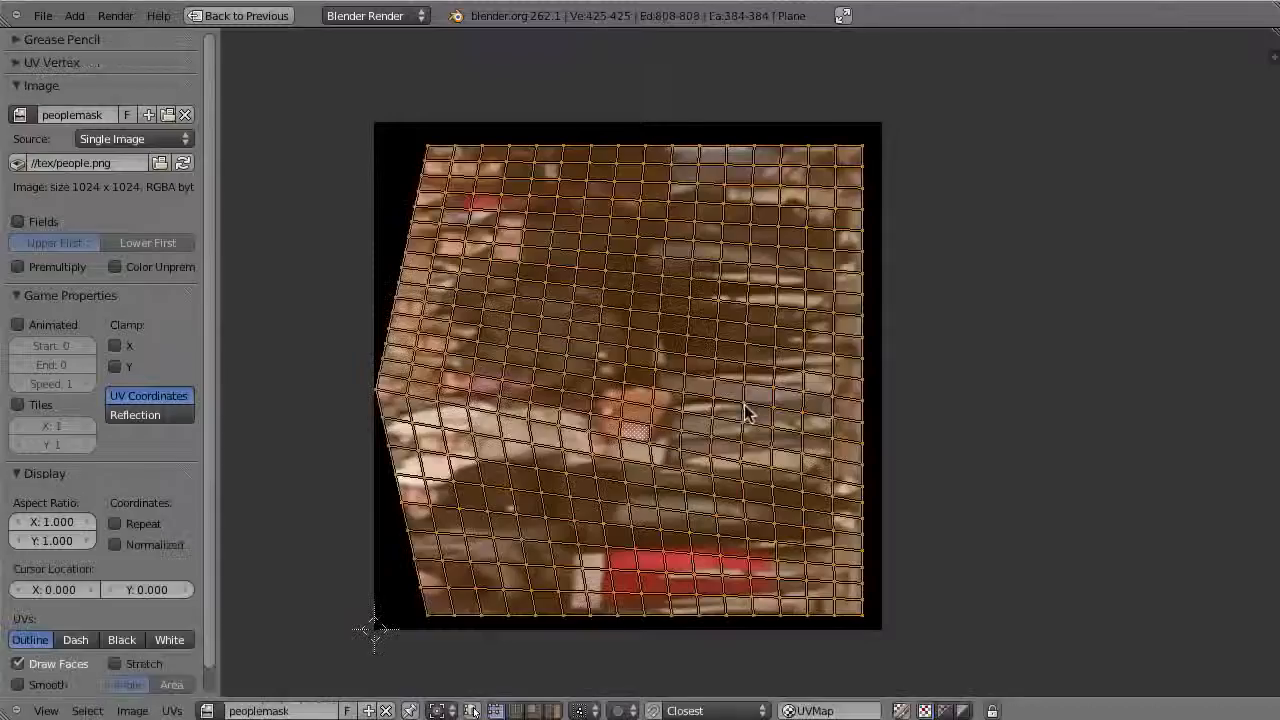
- Restore the full layout and give the peoplemask material a new Image or Movie texture using the peoplemask image
key(ctrl+Up)
key(Tab)
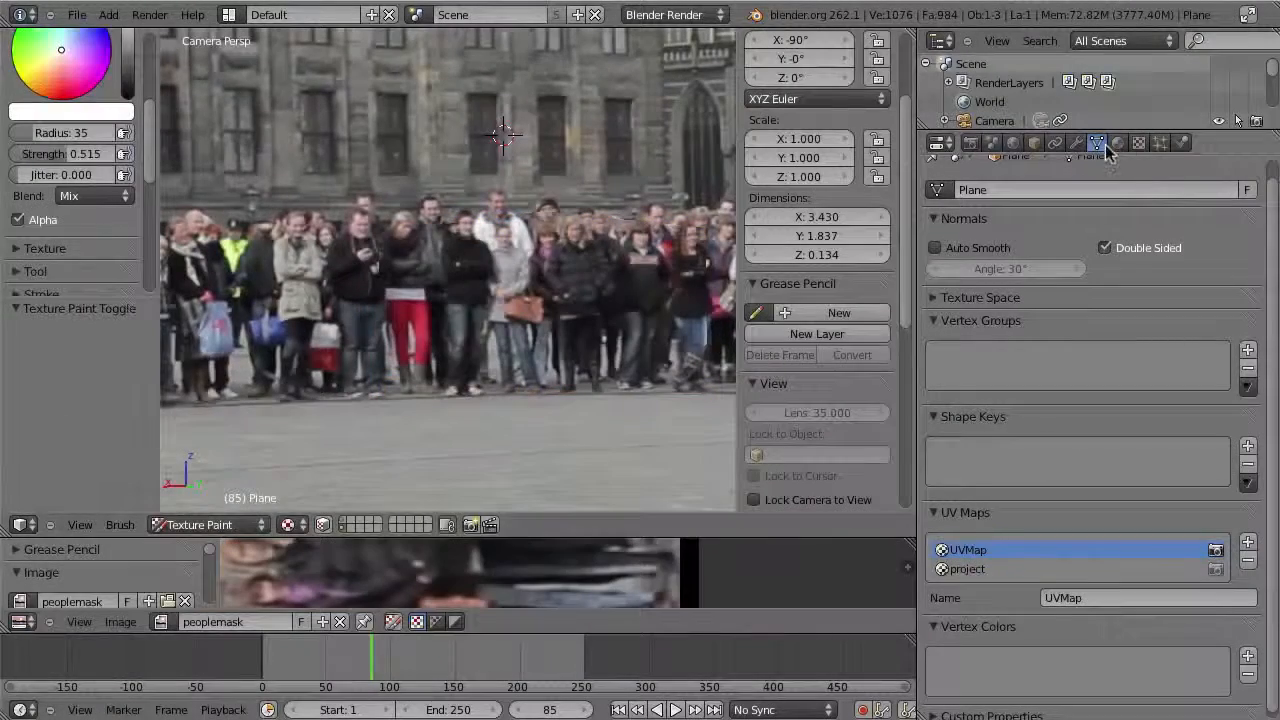
click(1118, 142)
click(1139, 142)
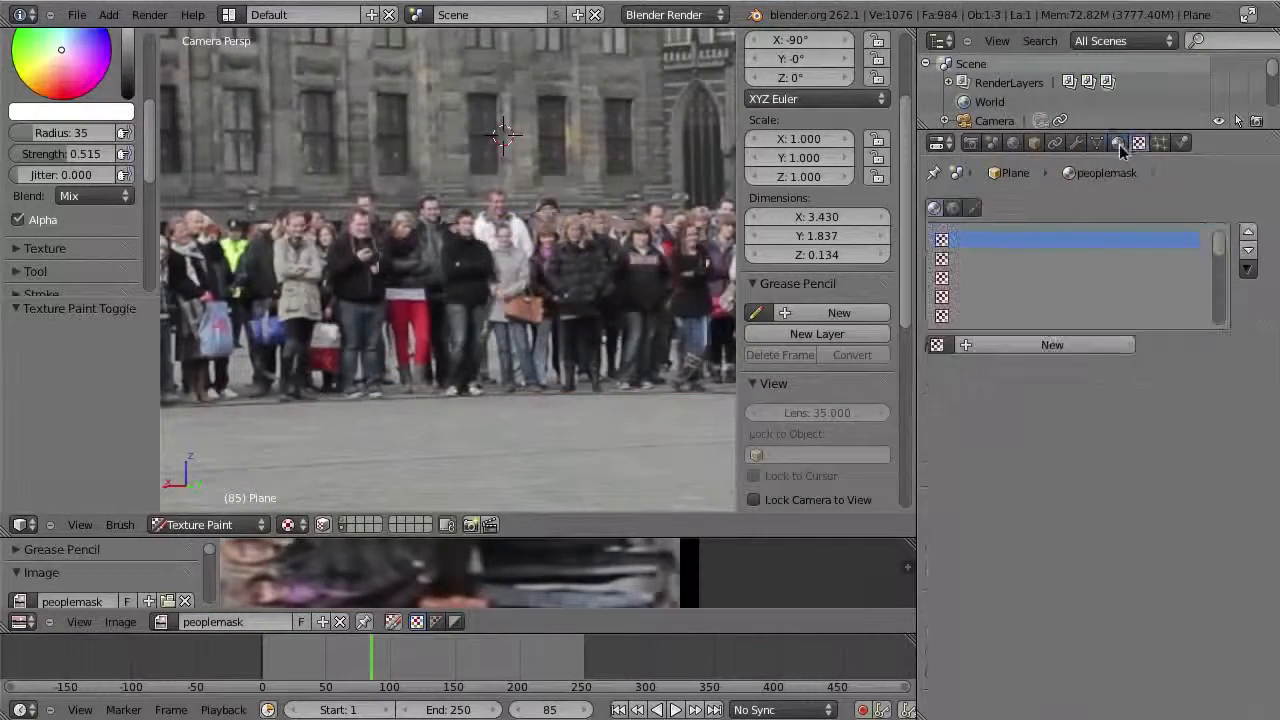
click(1035, 344)
click(1032, 370)
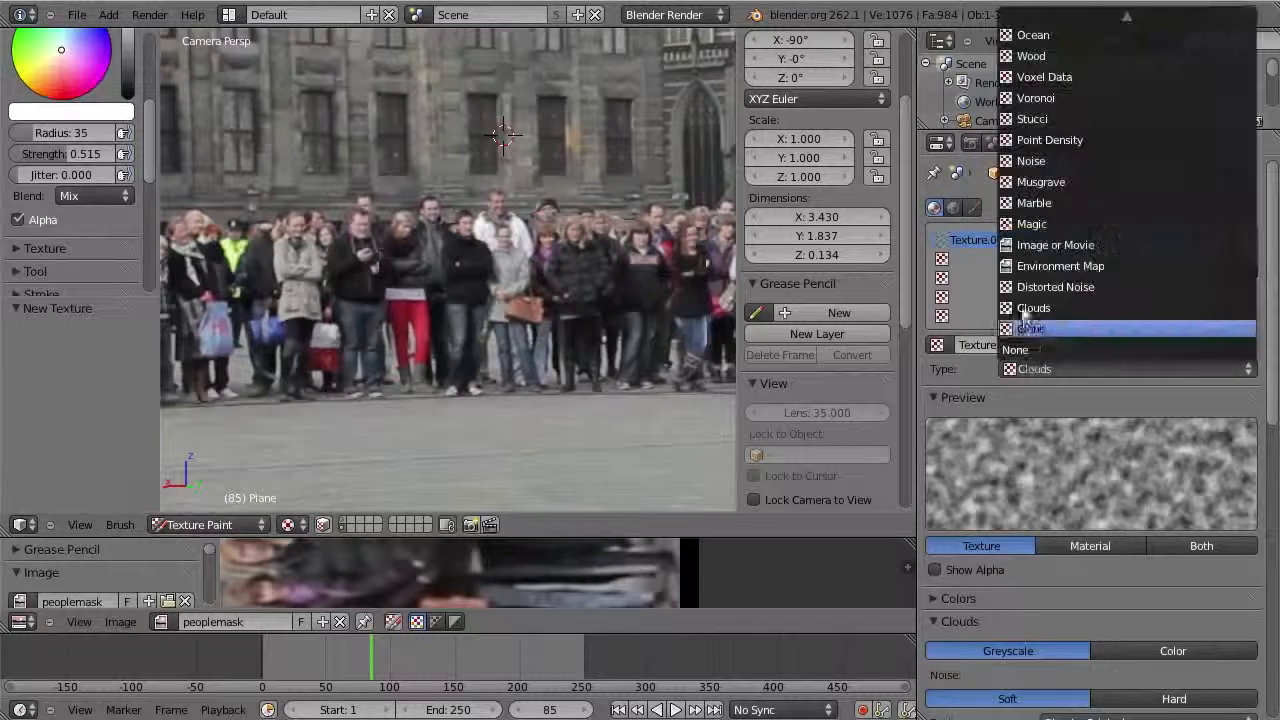
click(1055, 245)
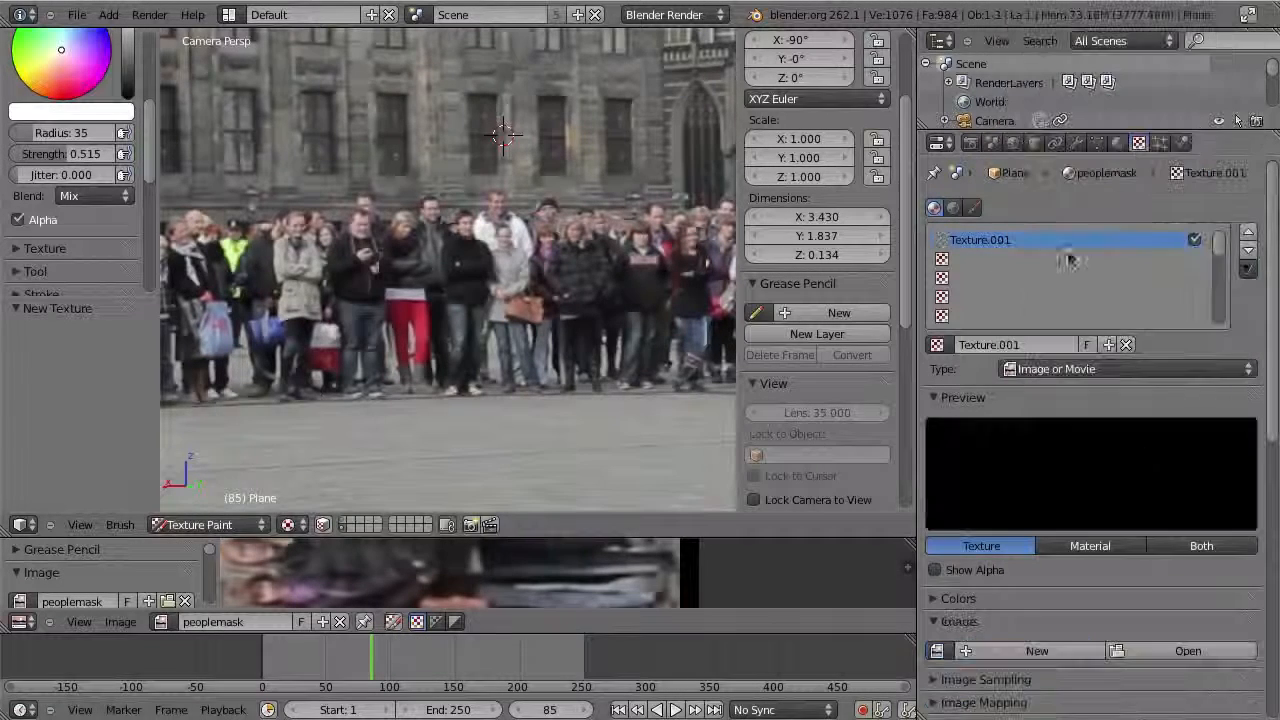
click(937, 651)
click(963, 503)
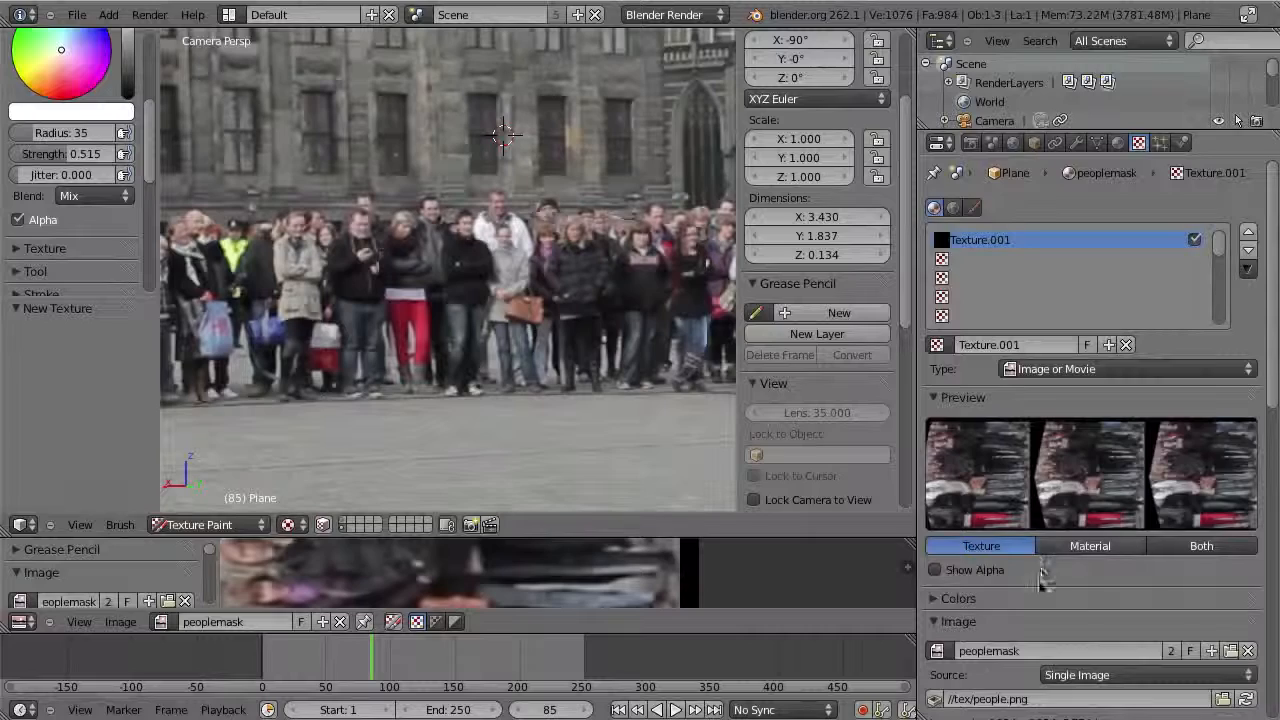
- Set the texture's mapping coordinates to UV with UVMap as its map
scroll(1040, 563, down, 7)
click(1077, 459)
click(1080, 388)
click(1066, 486)
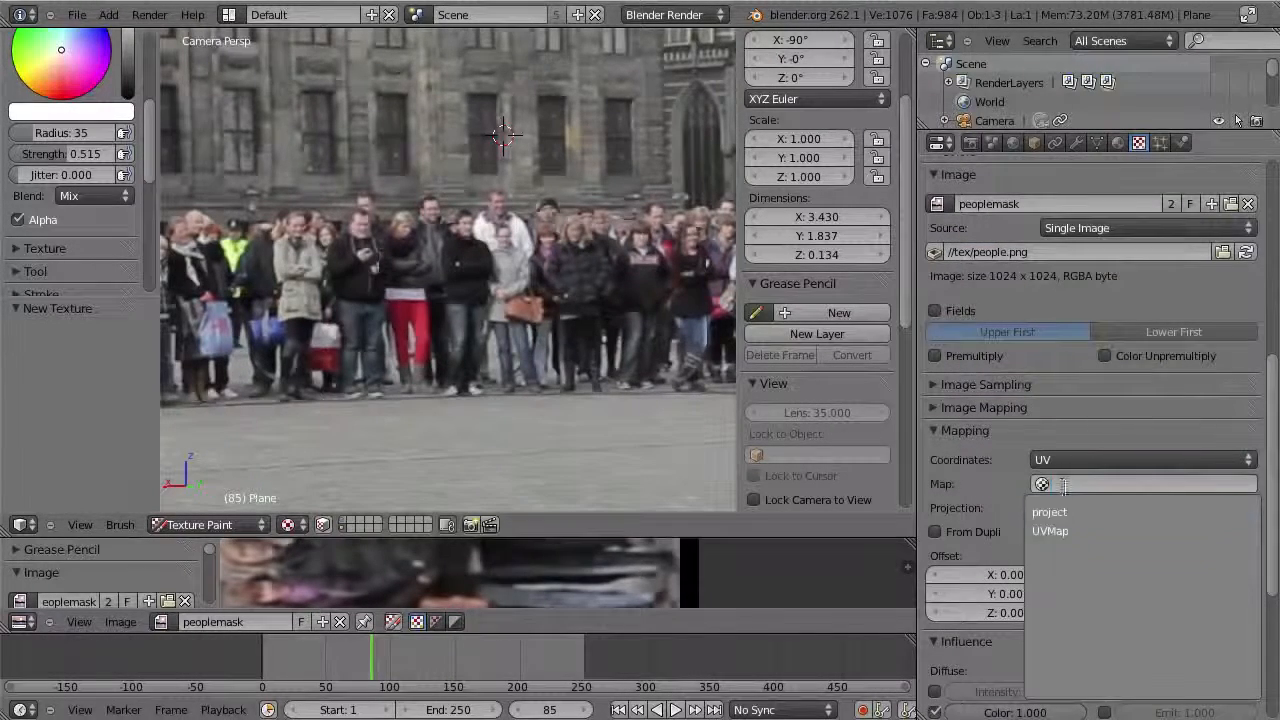
click(1100, 526)
scroll(1090, 600, down, 7)
scroll(1090, 450, up, 8)
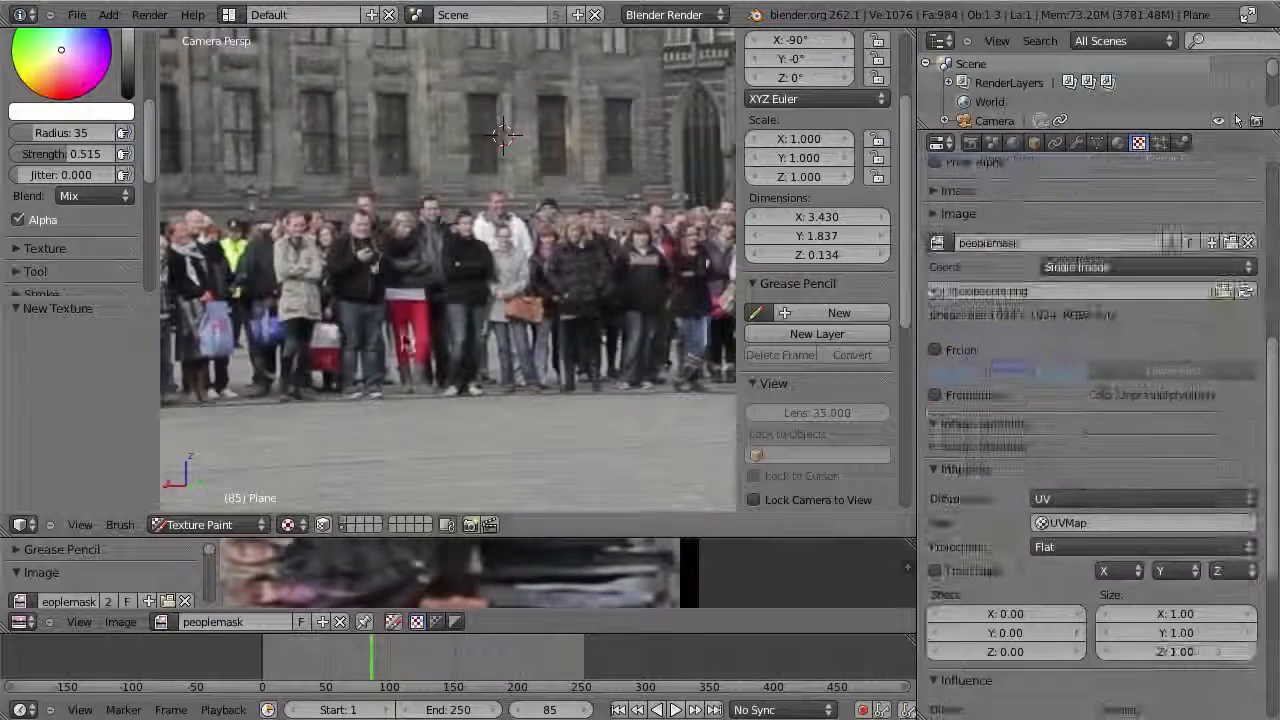
- Return the plane to Object Mode, move it to layer 13 and make that layer visible as well
click(207, 525)
click(197, 505)
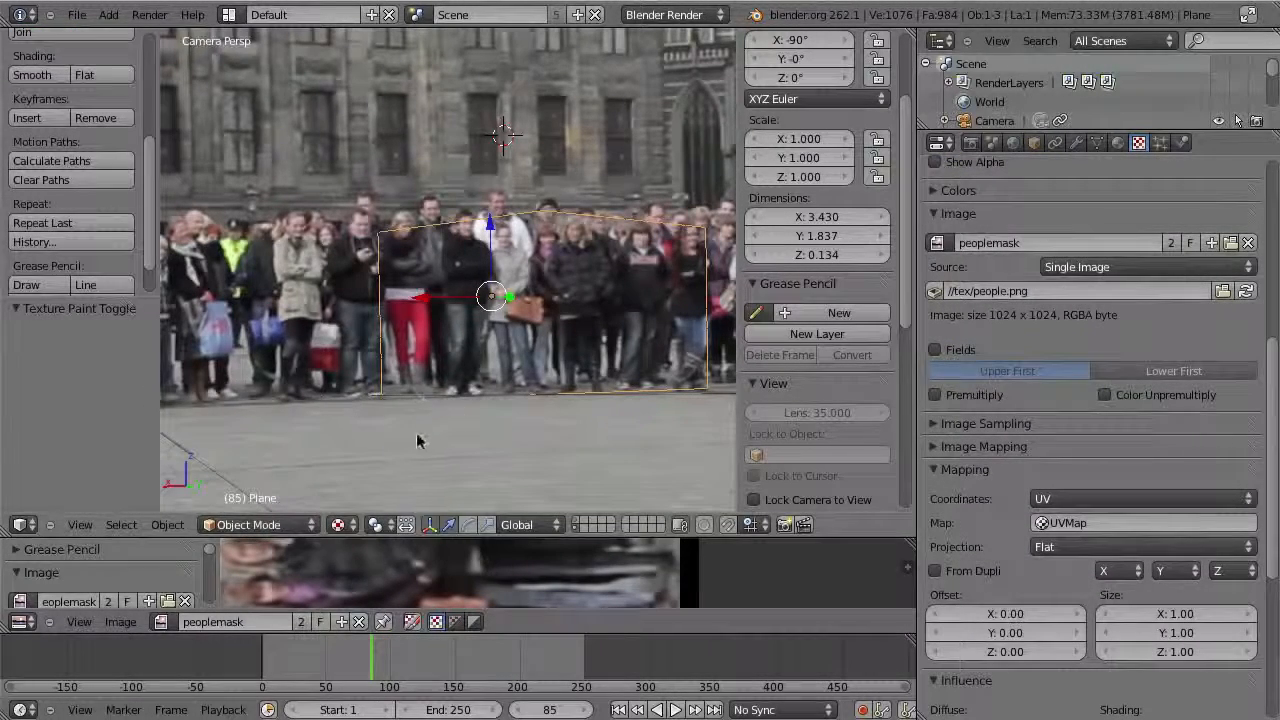
key(m)
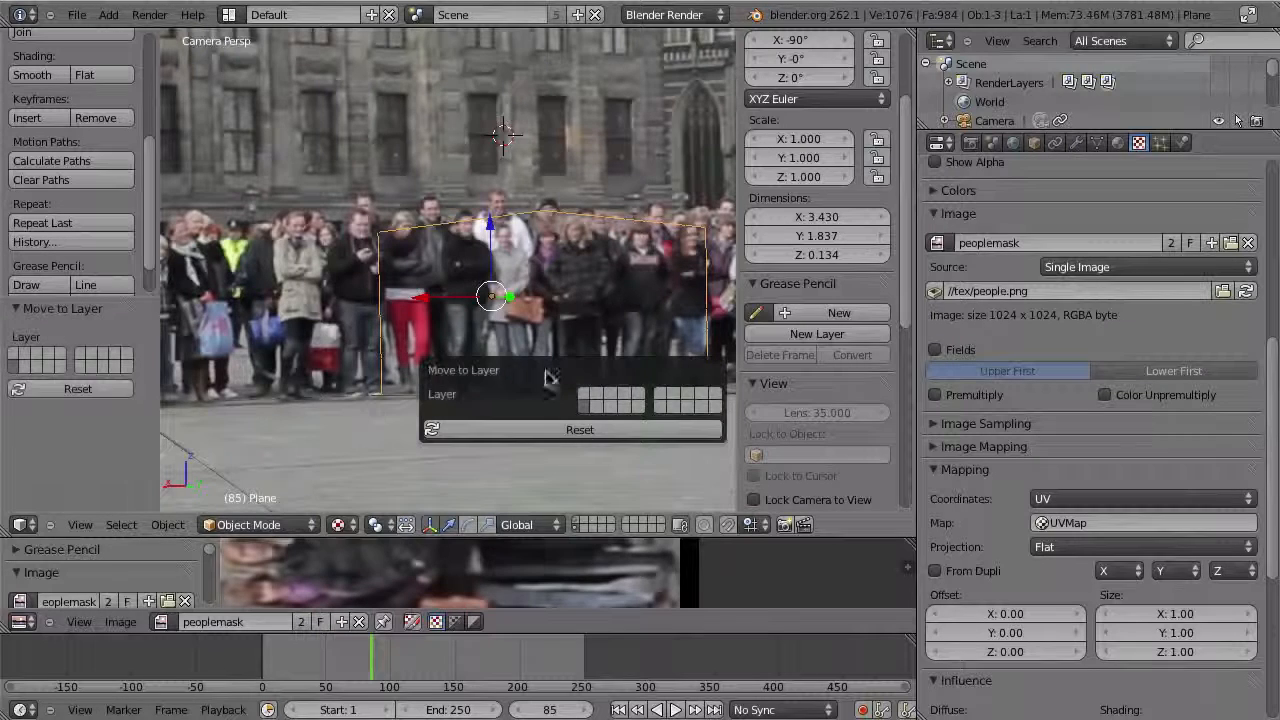
click(612, 404)
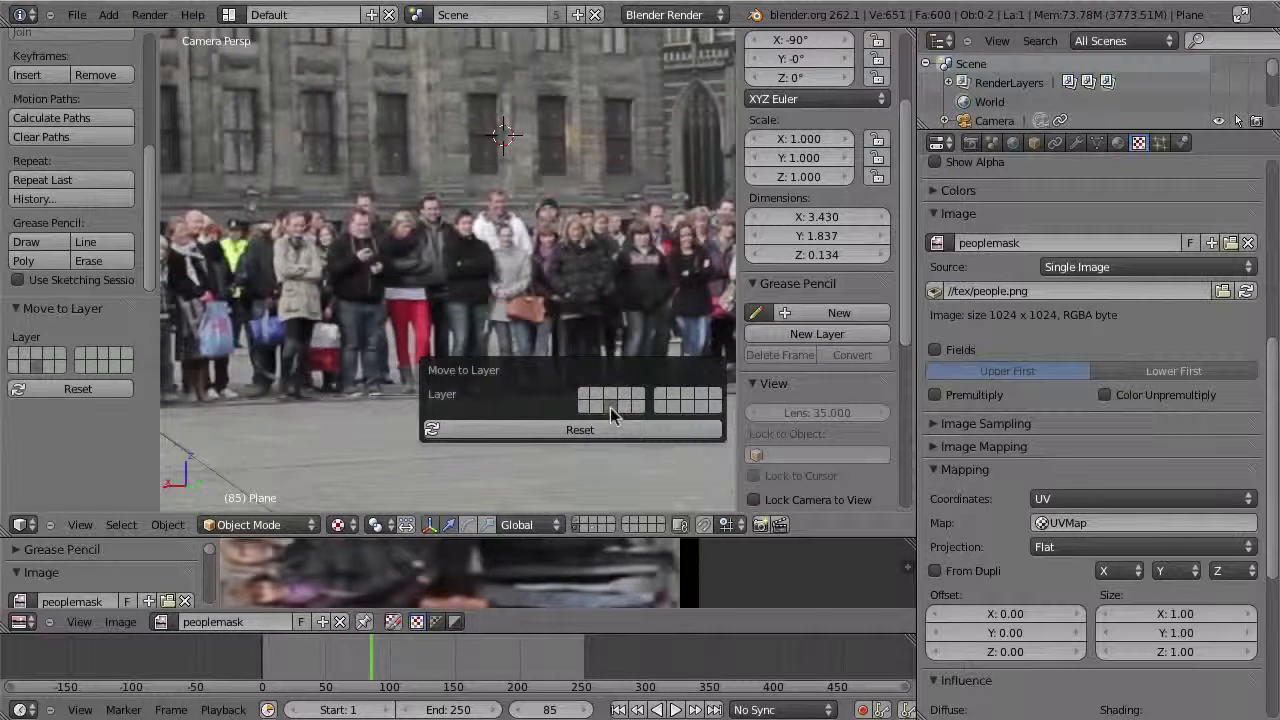
click(592, 523)
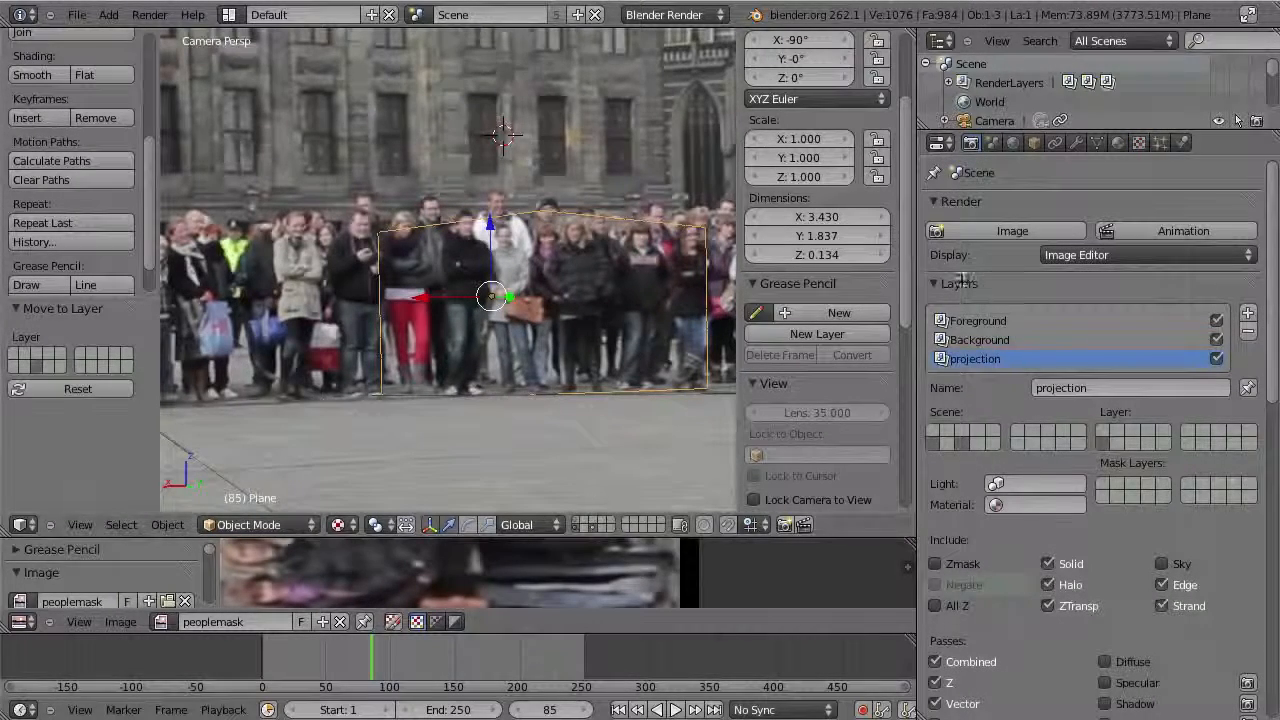
- Add a render layer named people and restrict it to layer 13
click(1247, 313)
click(1097, 407)
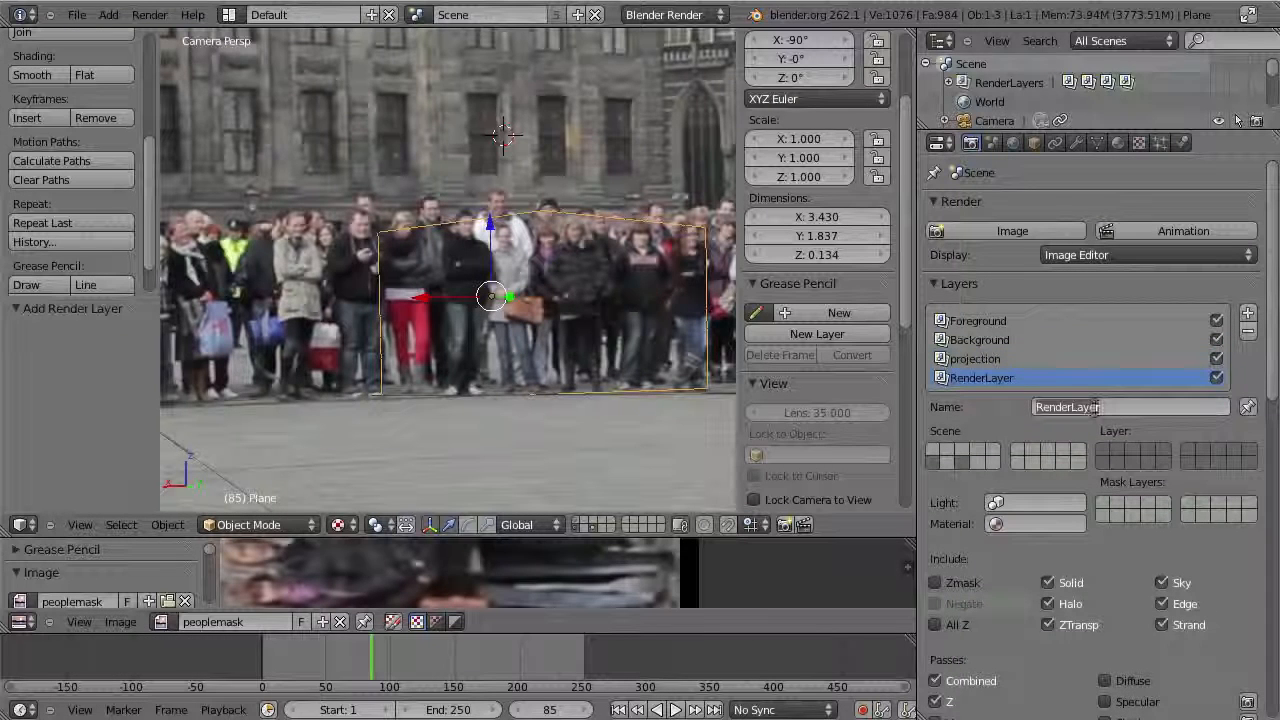
text(peop)
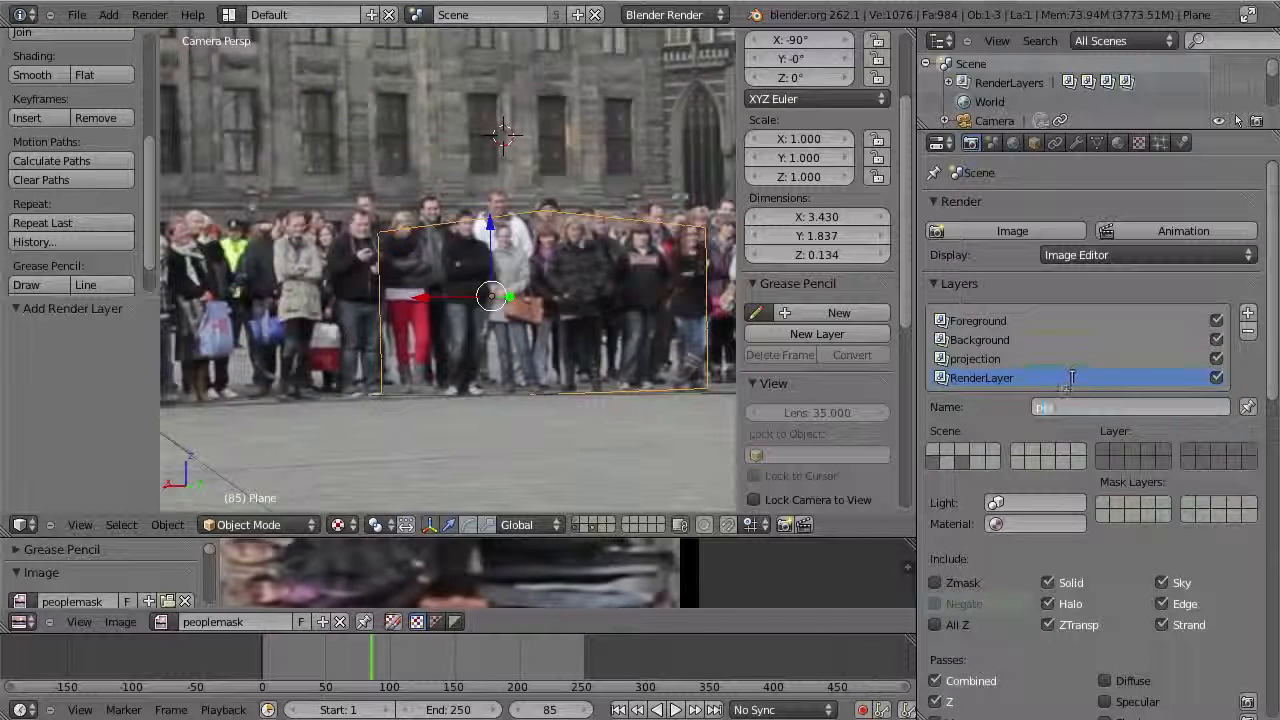
text(le)
key(Return)
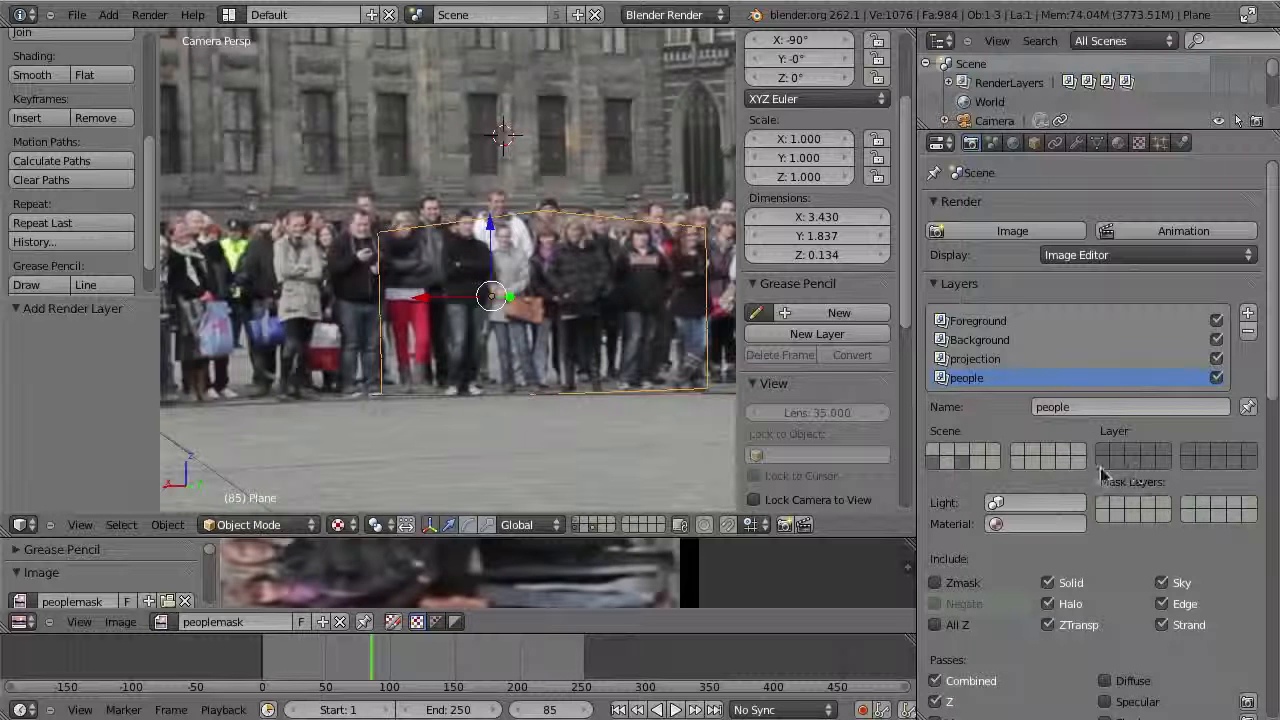
click(1133, 464)
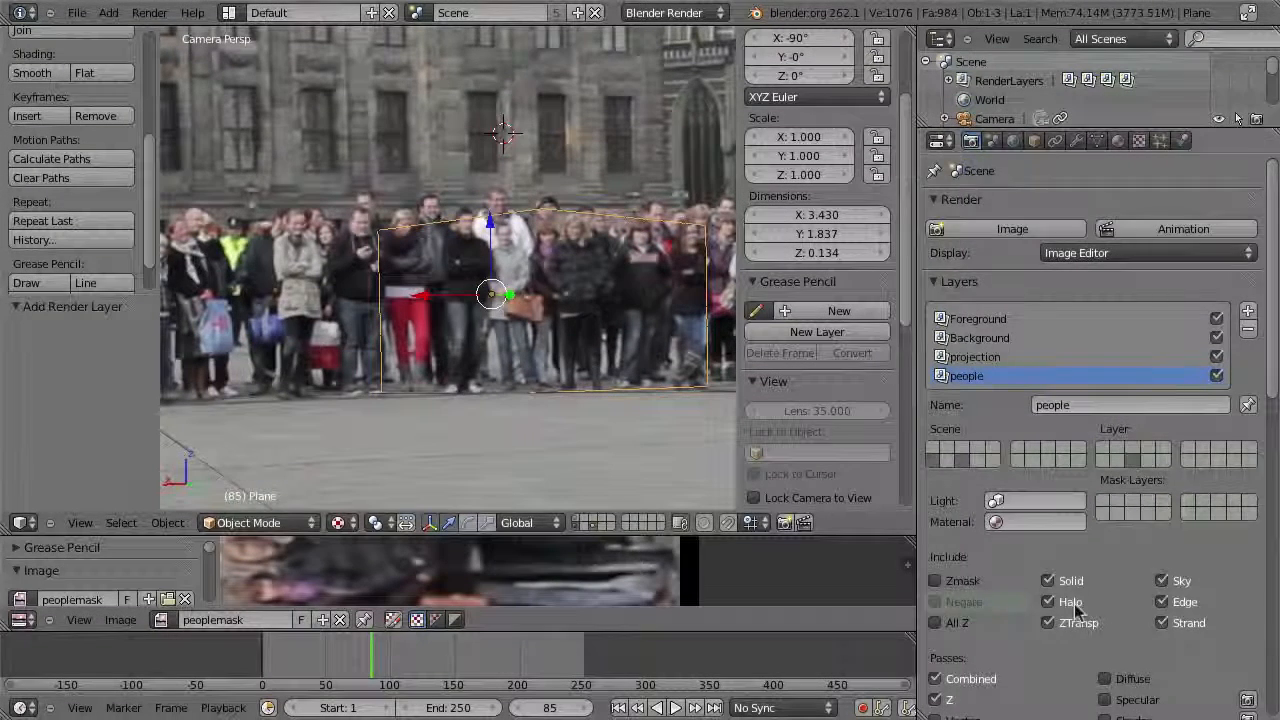
- Expand the render shading settings and exclude Sky from the people render layer
scroll(1077, 610, down, 5)
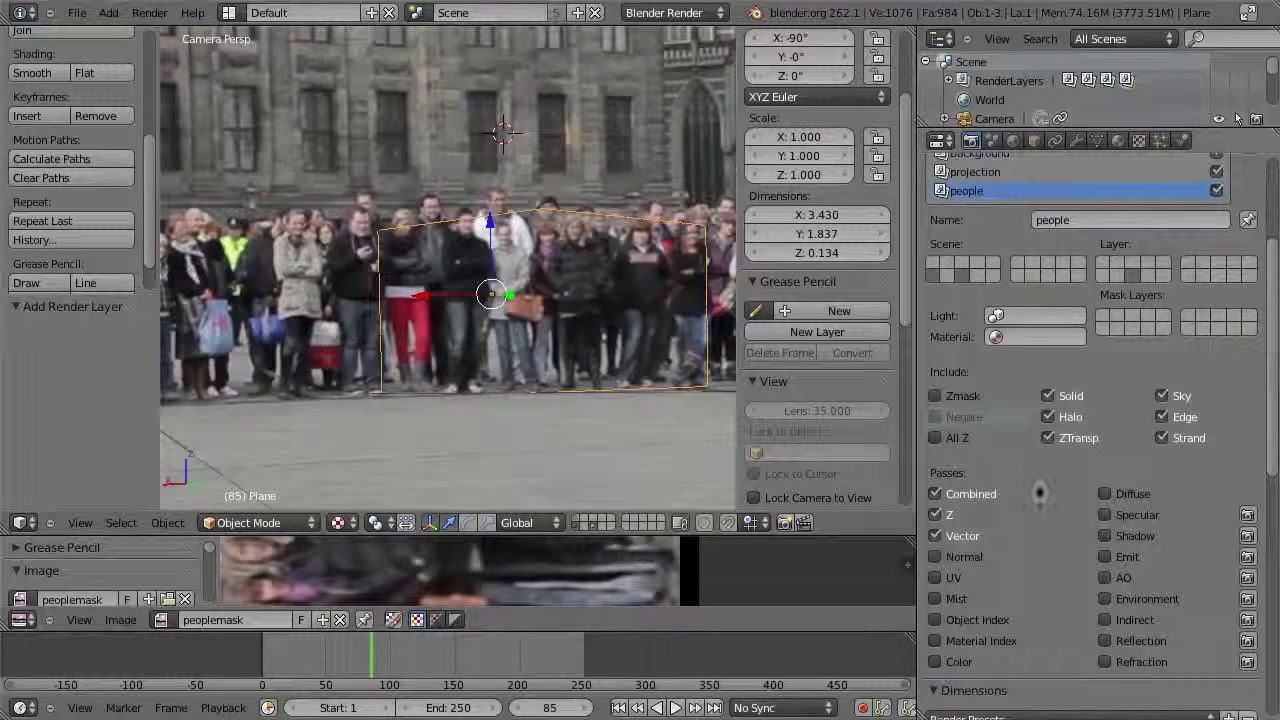
scroll(1030, 545, down, 15)
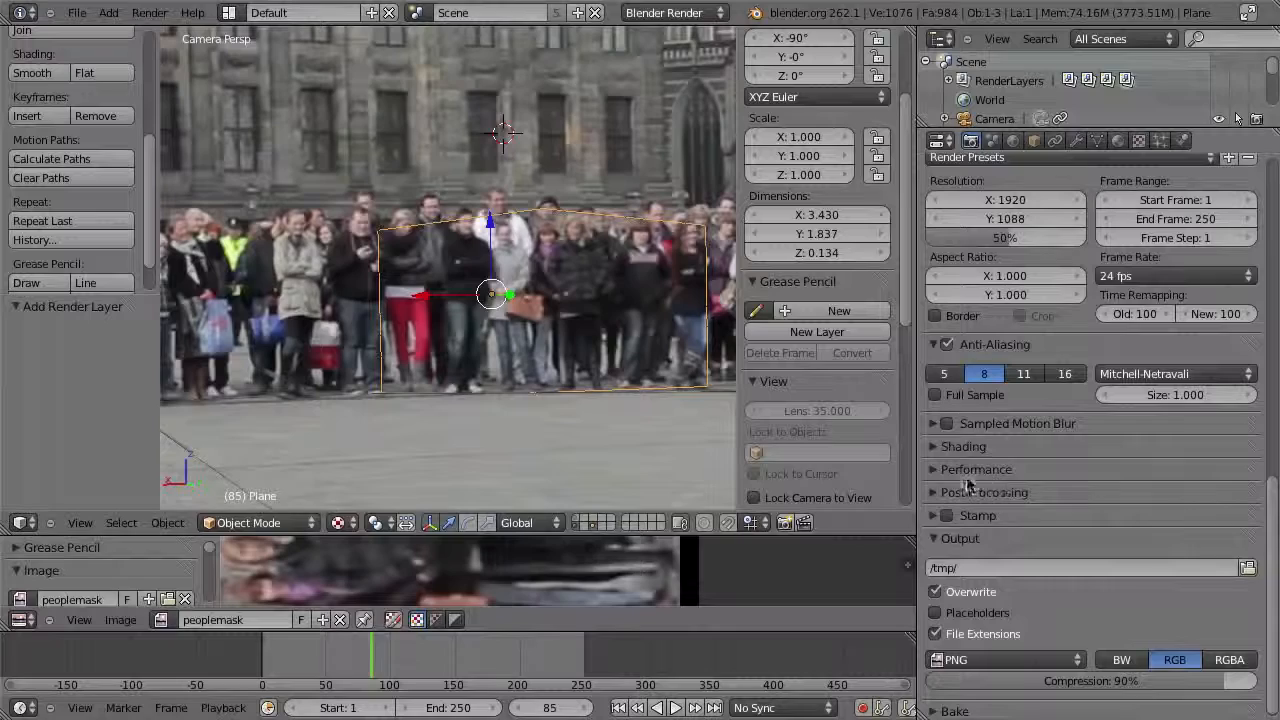
click(1012, 450)
scroll(1098, 540, up, 12)
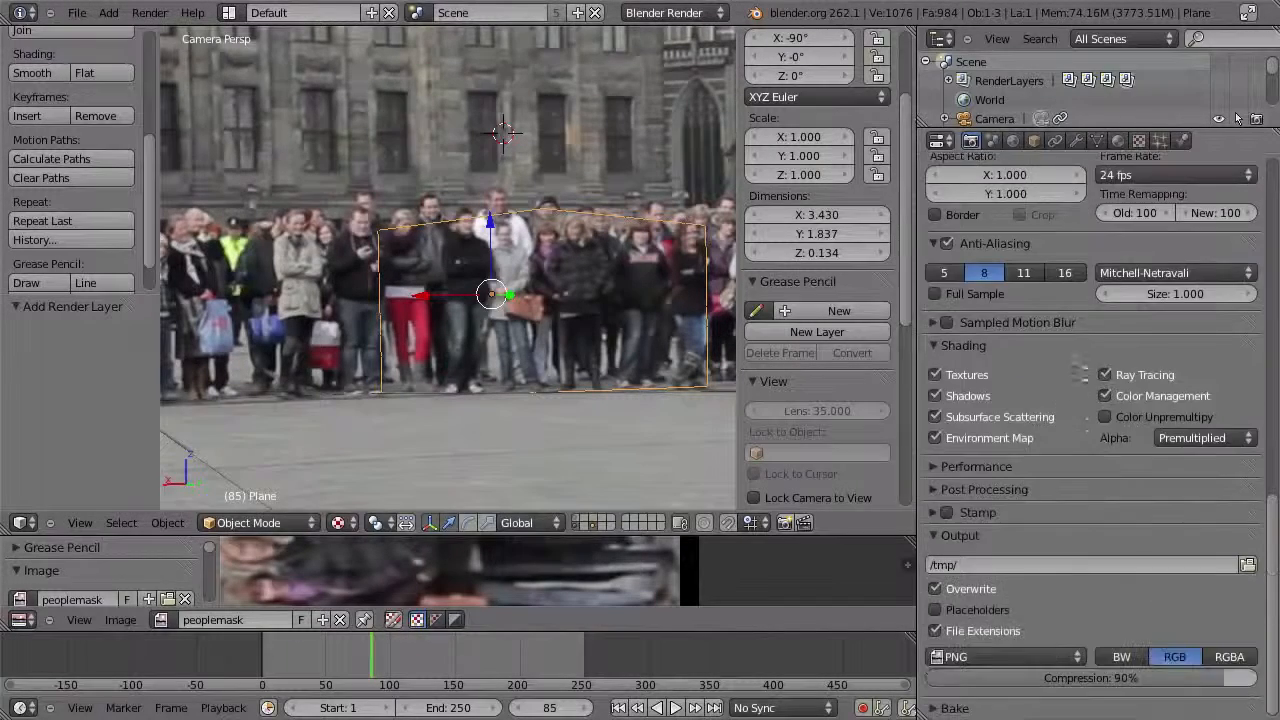
scroll(1076, 631, up, 6)
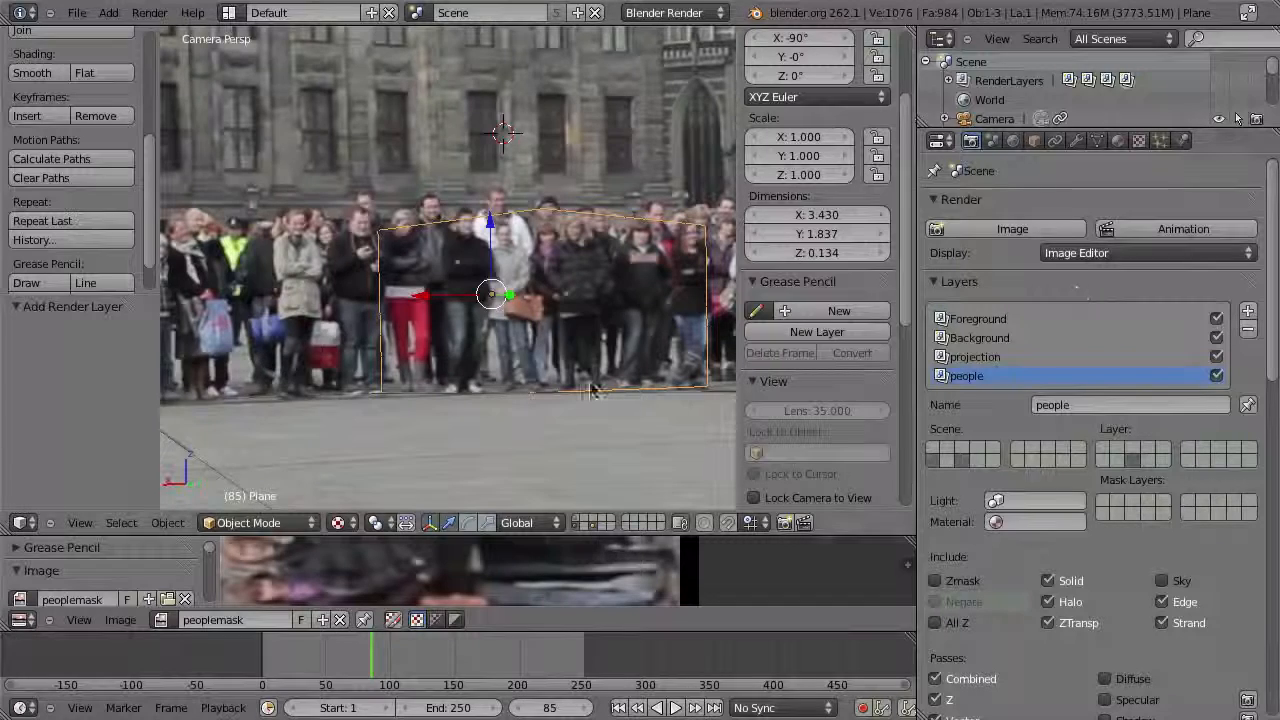
- Render the scene at frame 85 to check the result, and return to the 3D view
click(995, 232)
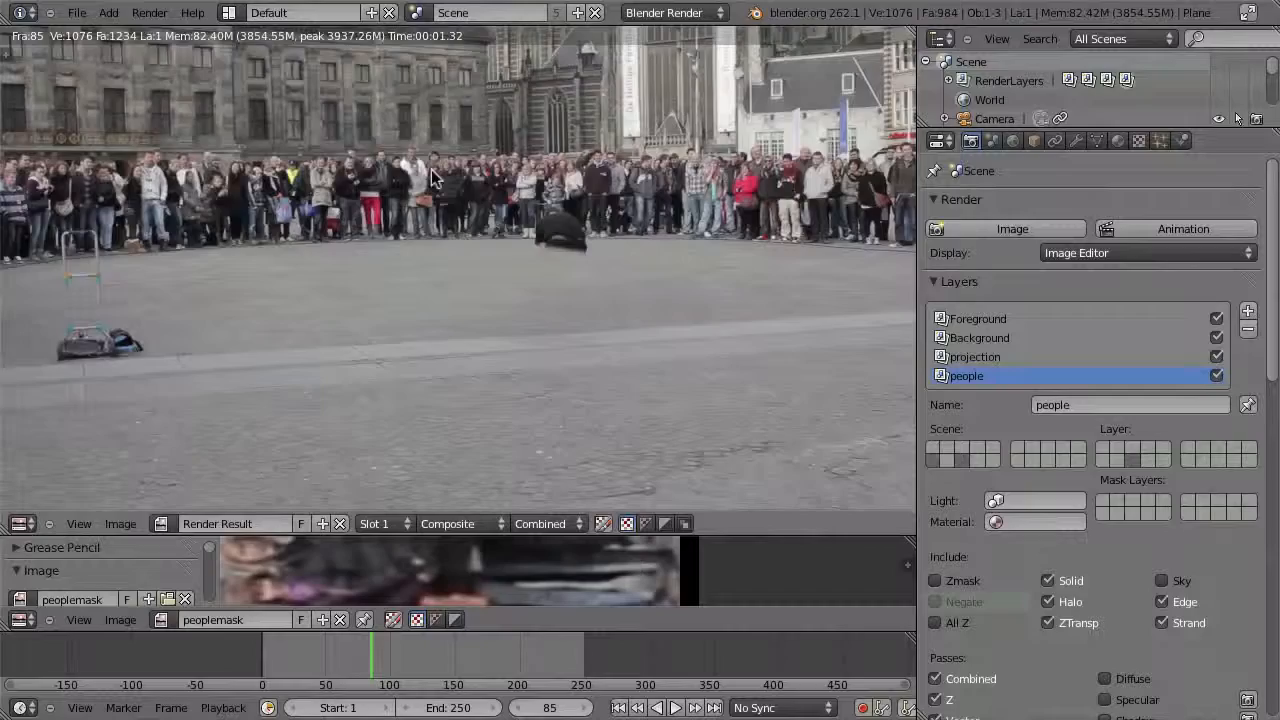
key(Escape)
key(ctrl+Up)
key(ctrl+Up)
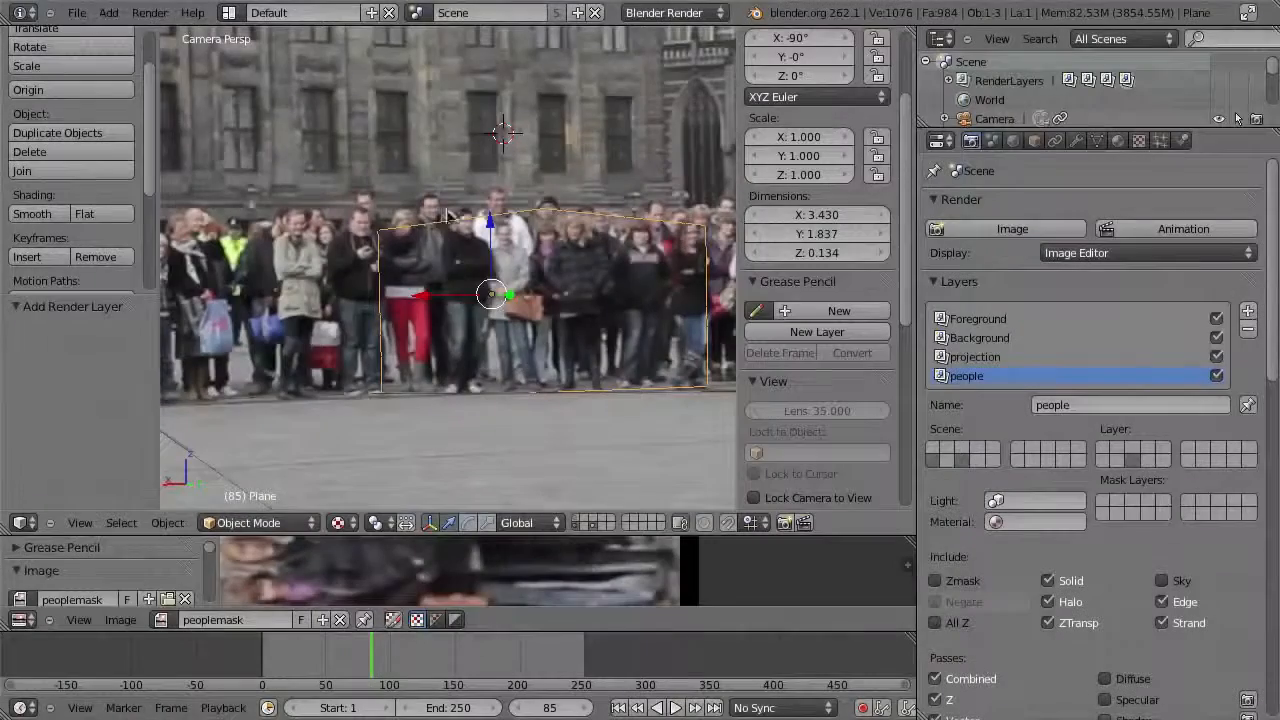
- Switch the screen layout to Compositing
scroll(488, 240, up, 2)
scroll(505, 200, down, 1)
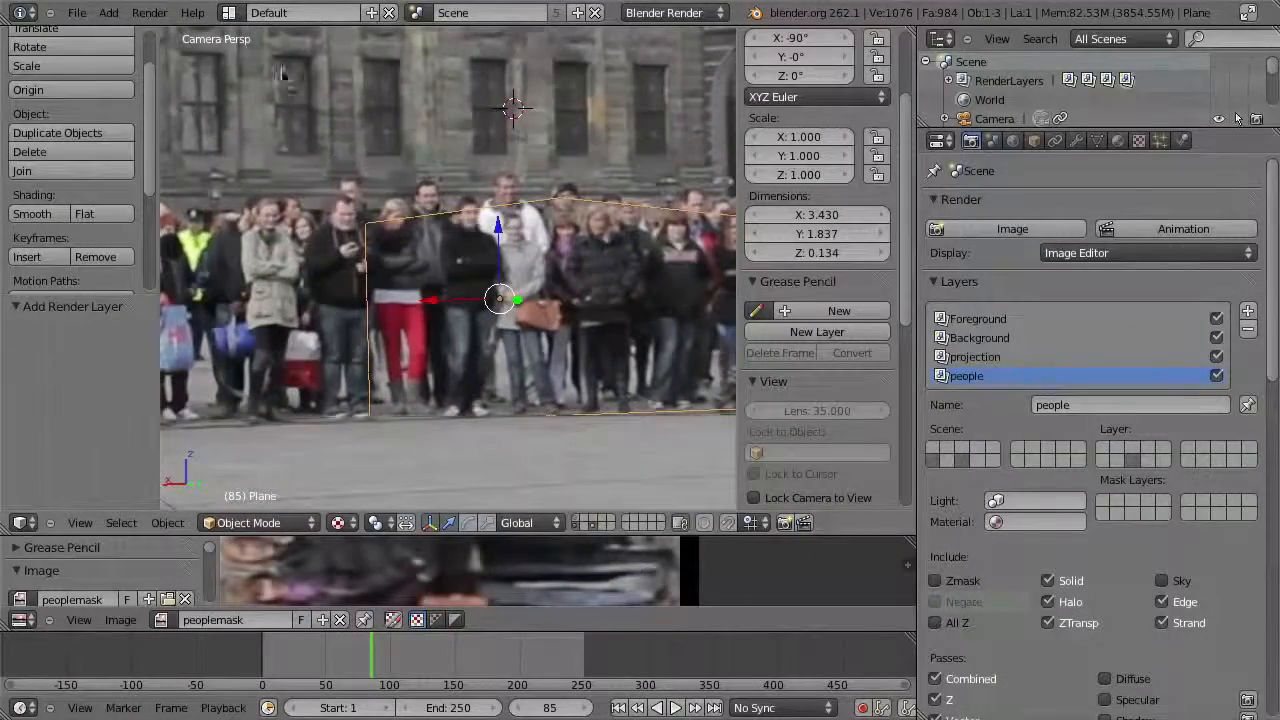
click(228, 12)
click(265, 58)
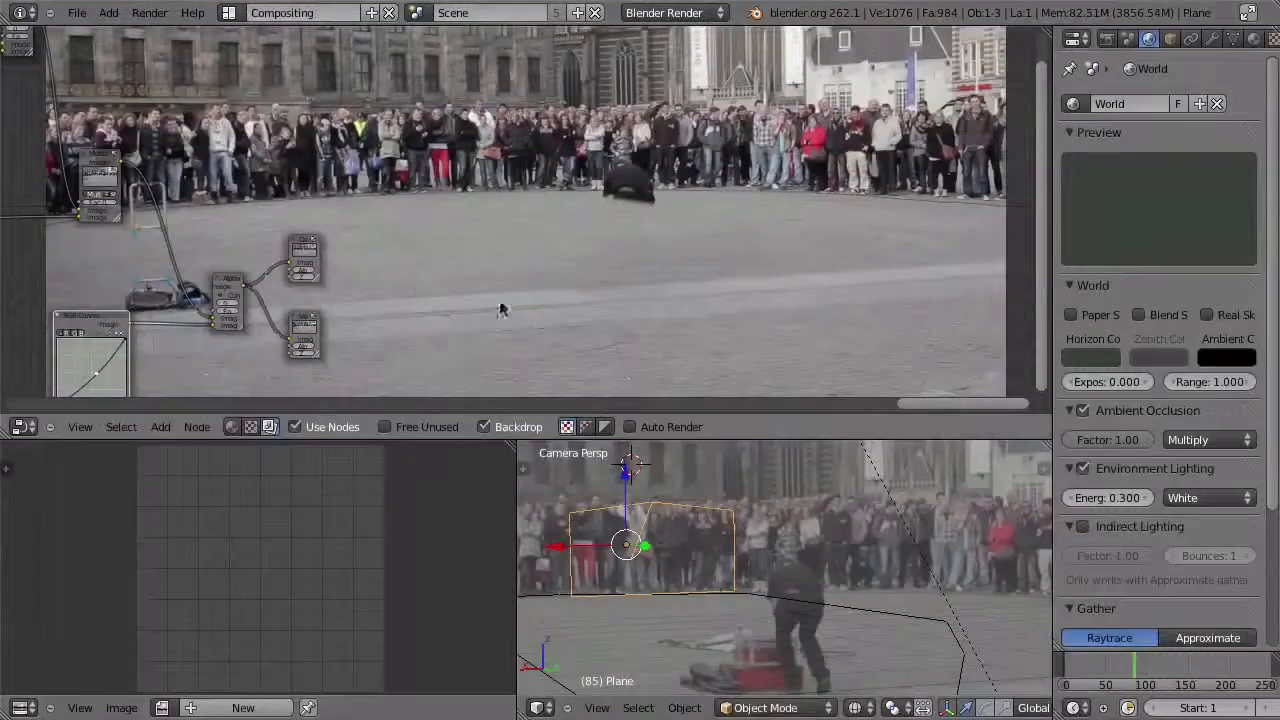
- Maximize the node editor and move the Movie Clip, Undistortion and Scale nodes up, away from the projection layer's nodes
key(ctrl+Up)
middle_drag(368, 408, 842, 371)
middle_drag(346, 146, 534, 404)
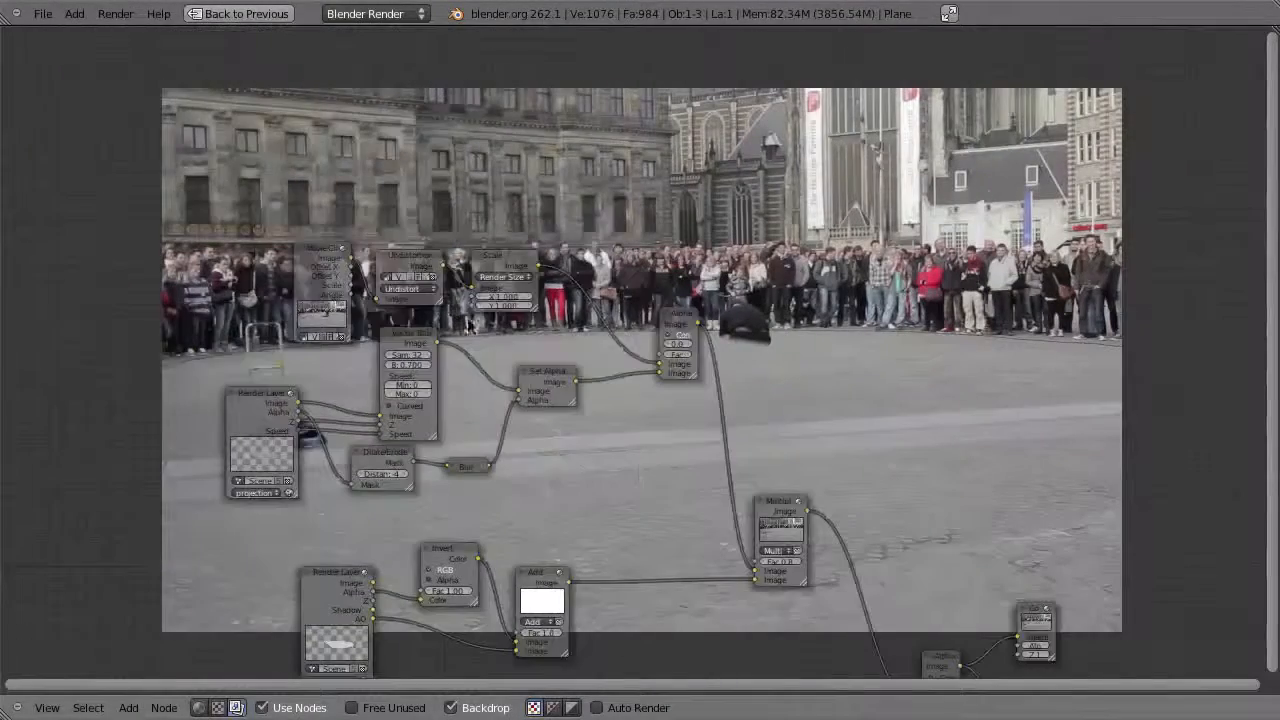
key(b)
drag(230, 184, 592, 308)
key(g)
click(514, 163)
middle_drag(505, 214, 597, 329)
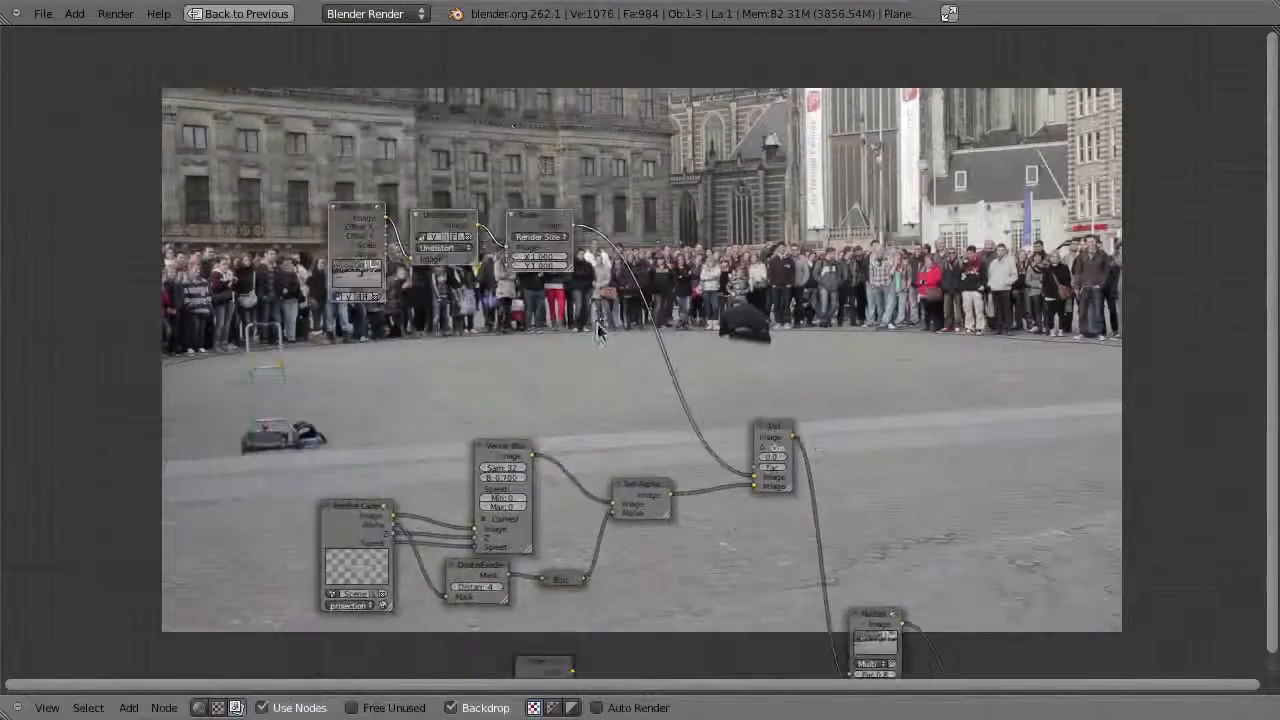
- Reposition the Alpha Over node and nudge the Dilate/Erode and Set Alpha nodes of the projection group
scroll(700, 350, up, 8)
middle_drag(896, 524, 857, 349)
drag(857, 351, 883, 379)
middle_drag(699, 258, 771, 143)
scroll(770, 568, down, 2)
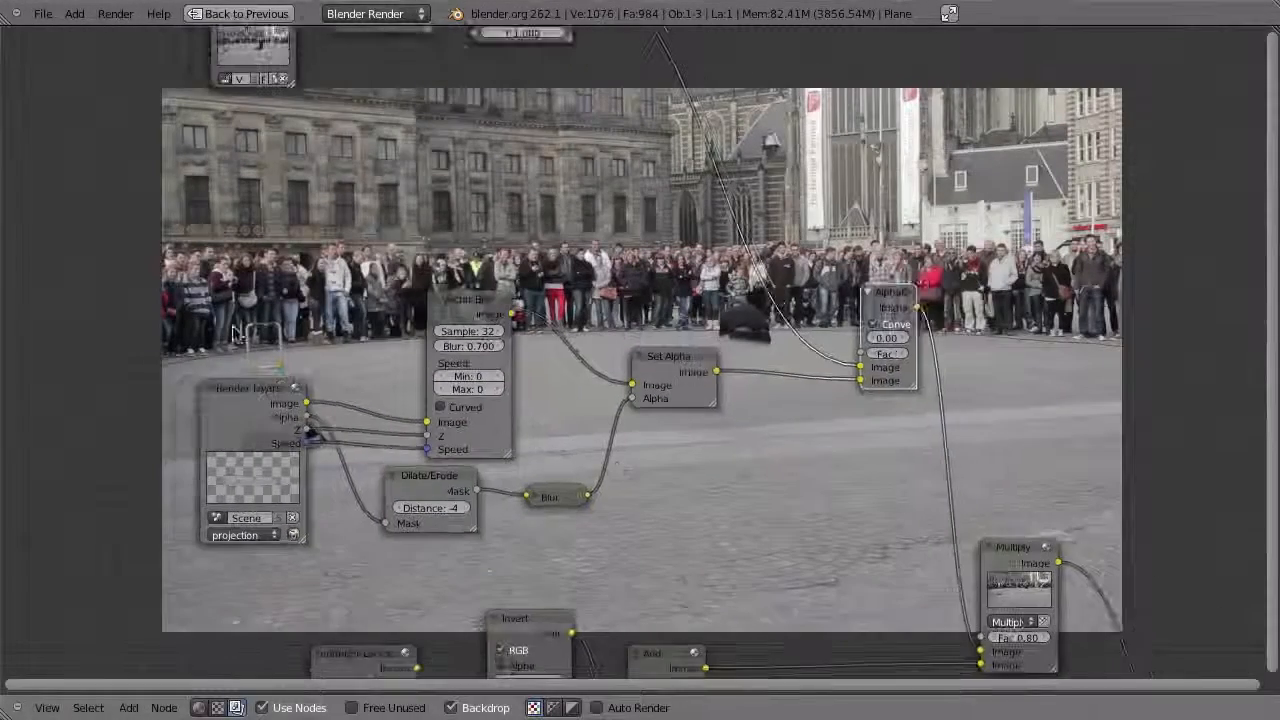
middle_drag(658, 499, 686, 589)
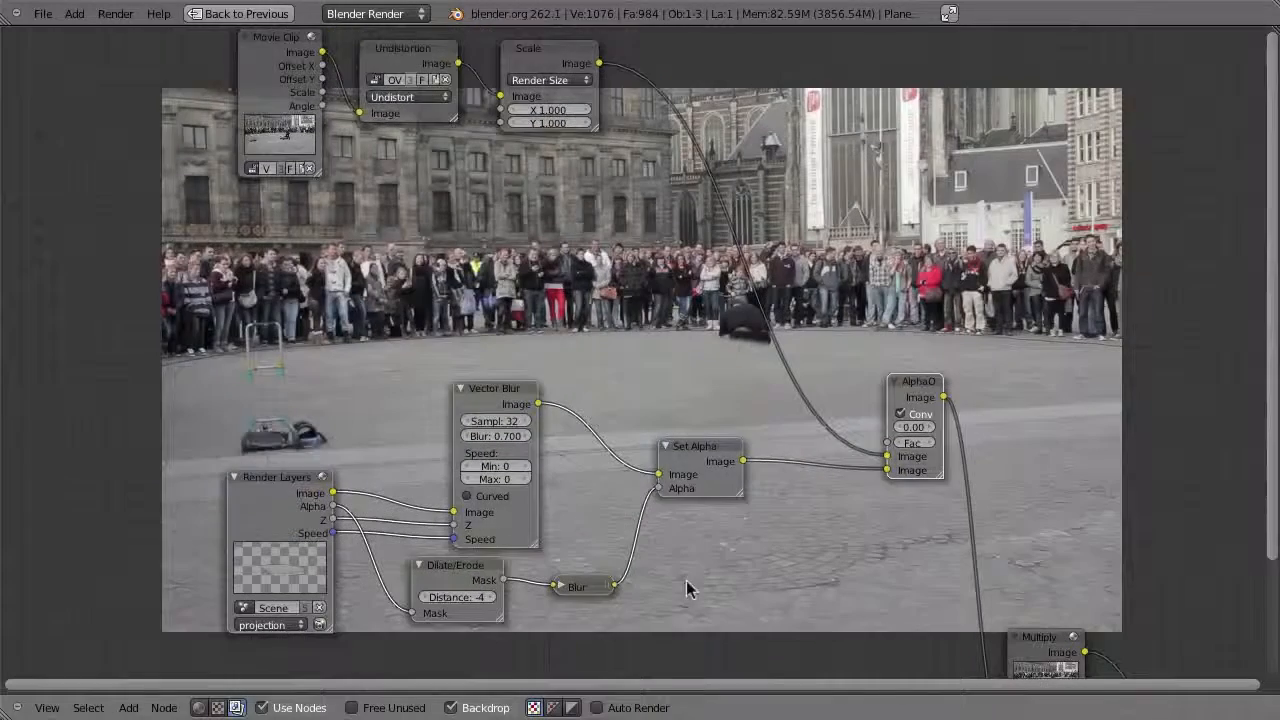
middle_drag(648, 530, 629, 493)
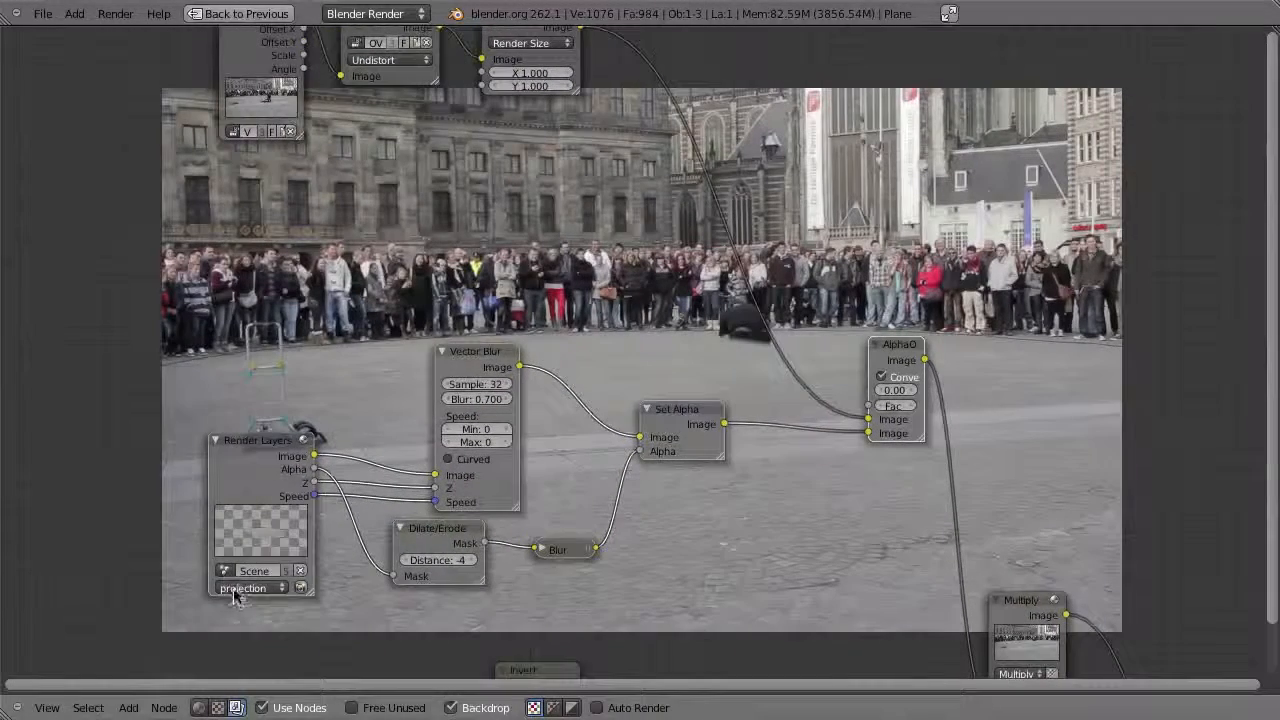
drag(450, 545, 445, 552)
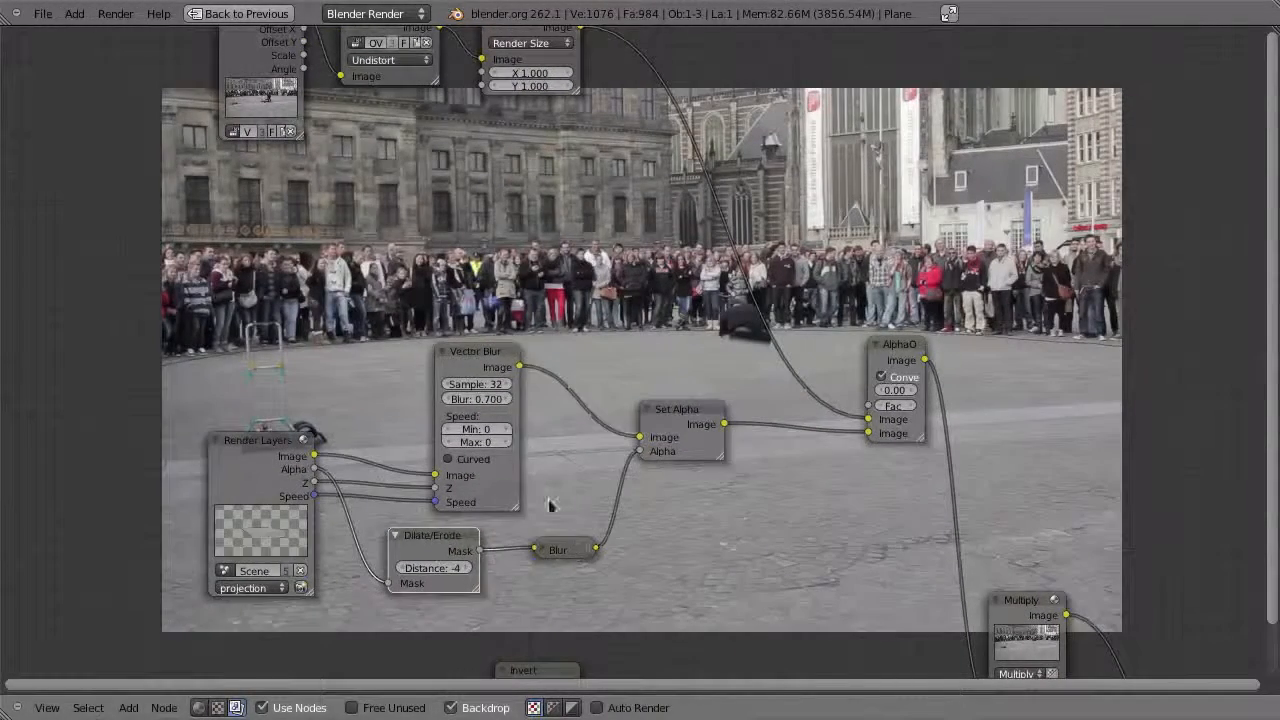
drag(690, 412, 697, 427)
- Duplicate the projection layer's node group above the original and set the copy's render layer to people
middle_drag(717, 516, 715, 548)
key(b)
drag(134, 356, 751, 580)
mouse_move(707, 548)
middle_down()
mouse_move(703, 471)
mouse_move(722, 536)
middle_up()
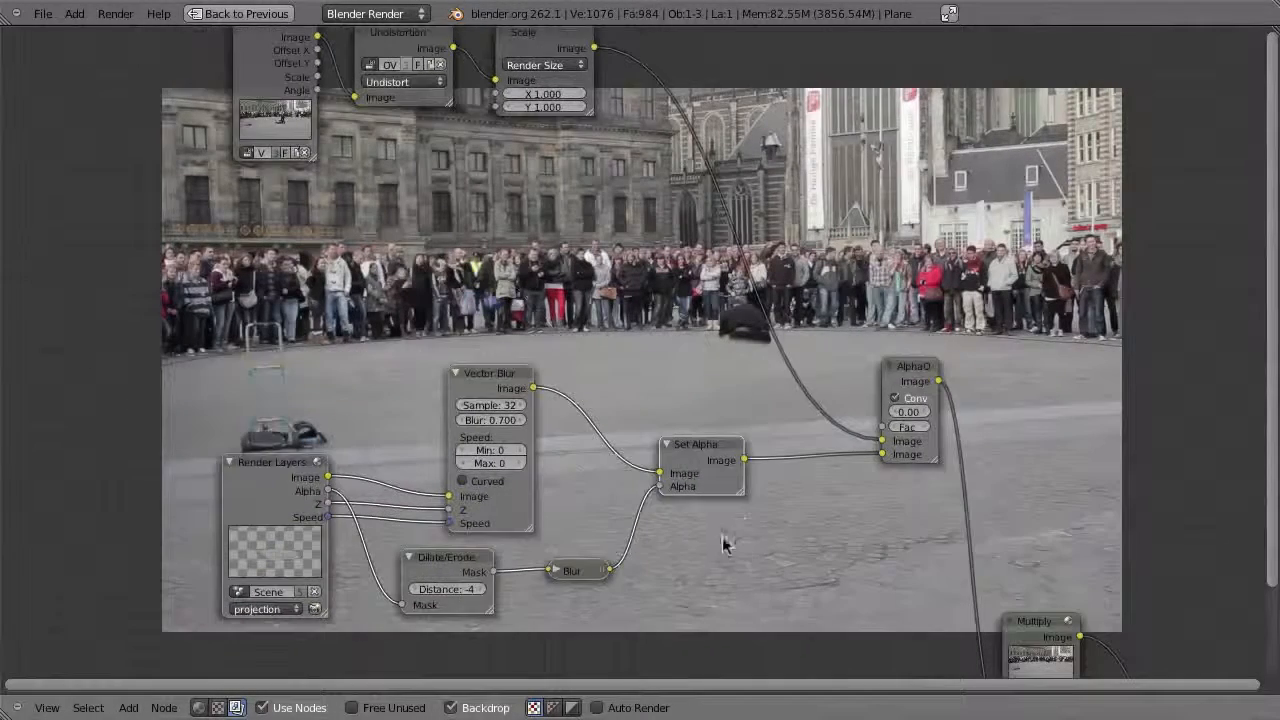
key(shift+d)
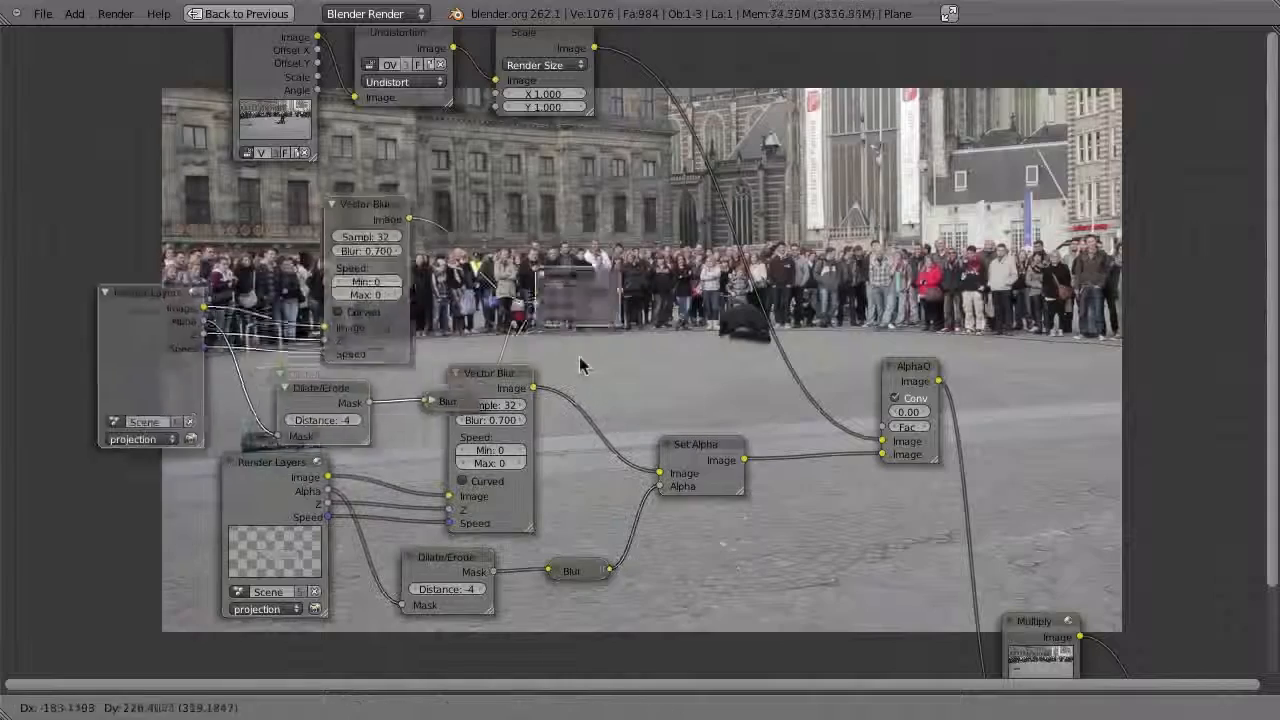
click(302, 378)
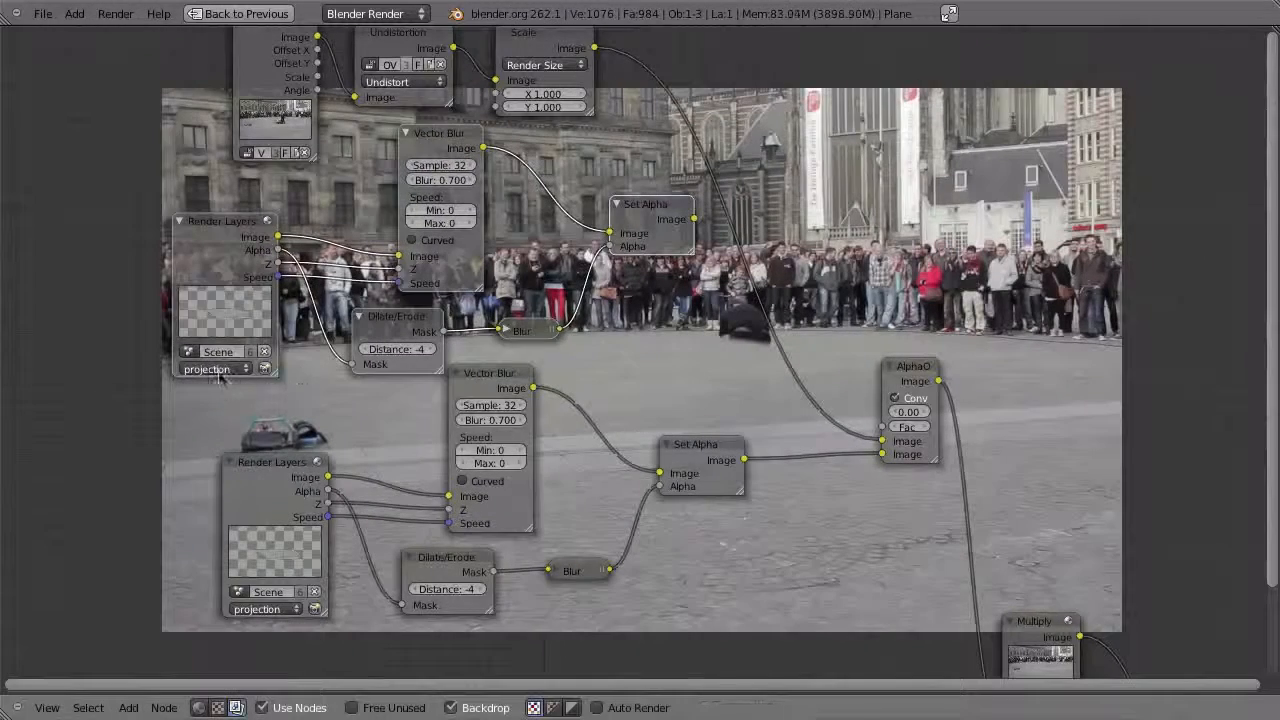
click(226, 370)
click(213, 312)
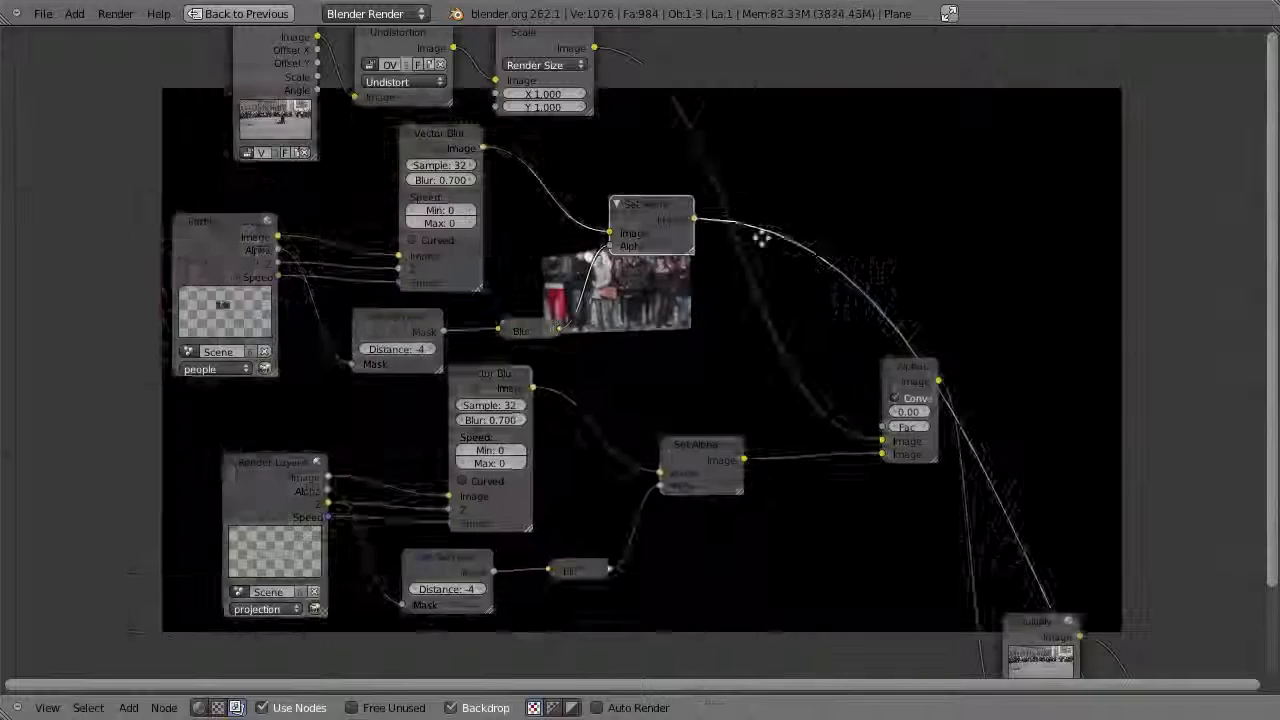
- Duplicate the Alpha Over node for the people layer and connect the people Set Alpha output to the copy
mouse_move(763, 234)
middle_down()
mouse_move(581, 505)
mouse_move(754, 217)
mouse_move(750, 230)
middle_up()
click(856, 352)
key(shift+d)
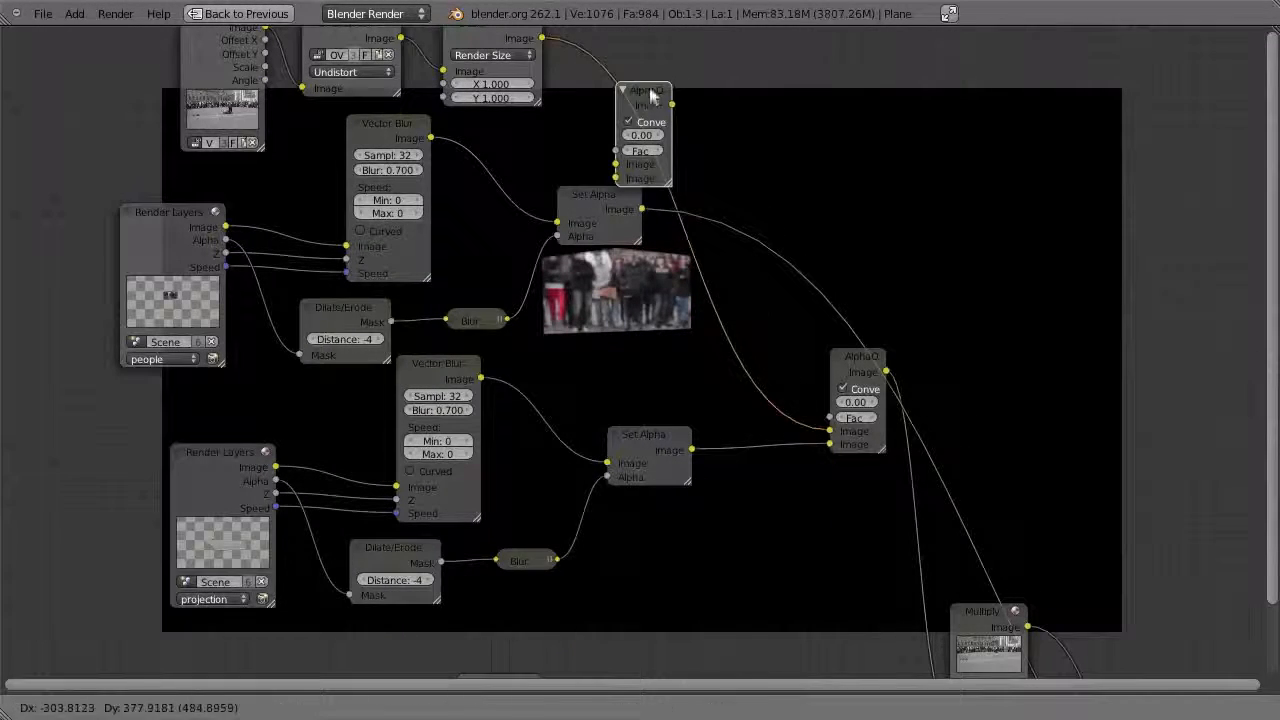
click(771, 110)
drag(642, 208, 755, 197)
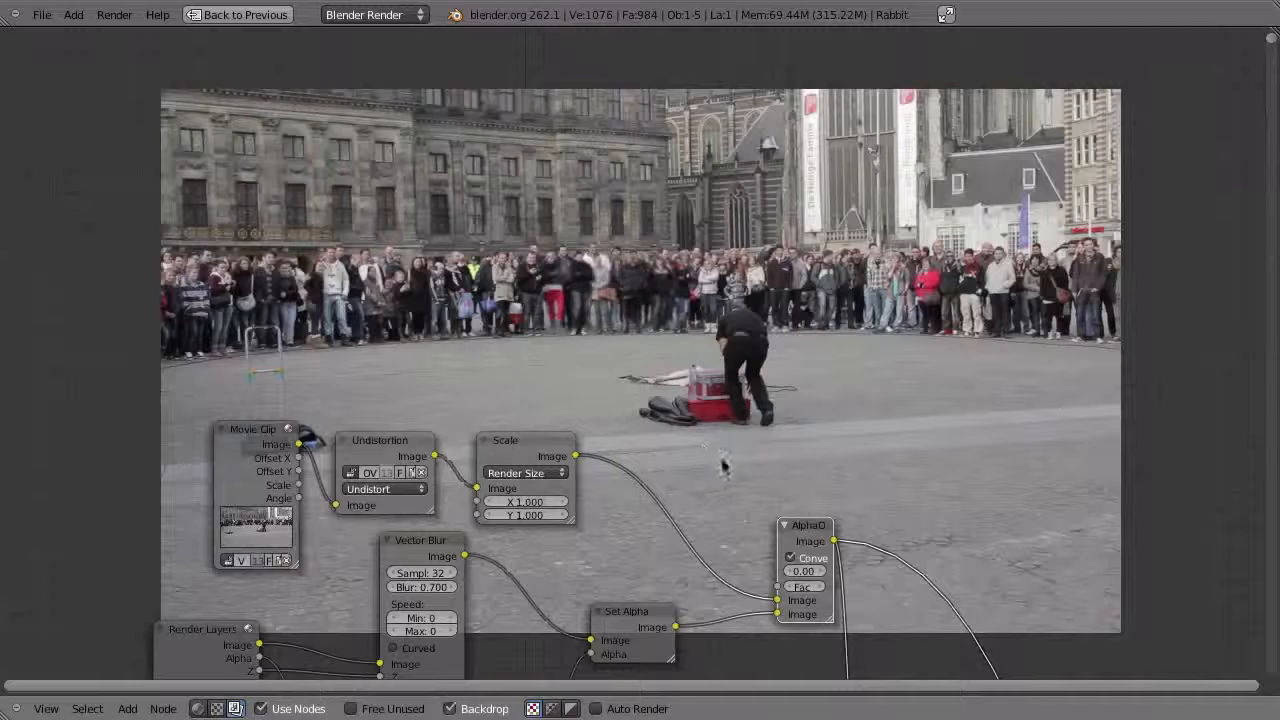
- Preview the final Alpha Over node of the composite in the backdrop
middle_drag(830, 529, 747, 424)
middle_drag(828, 617, 654, 302)
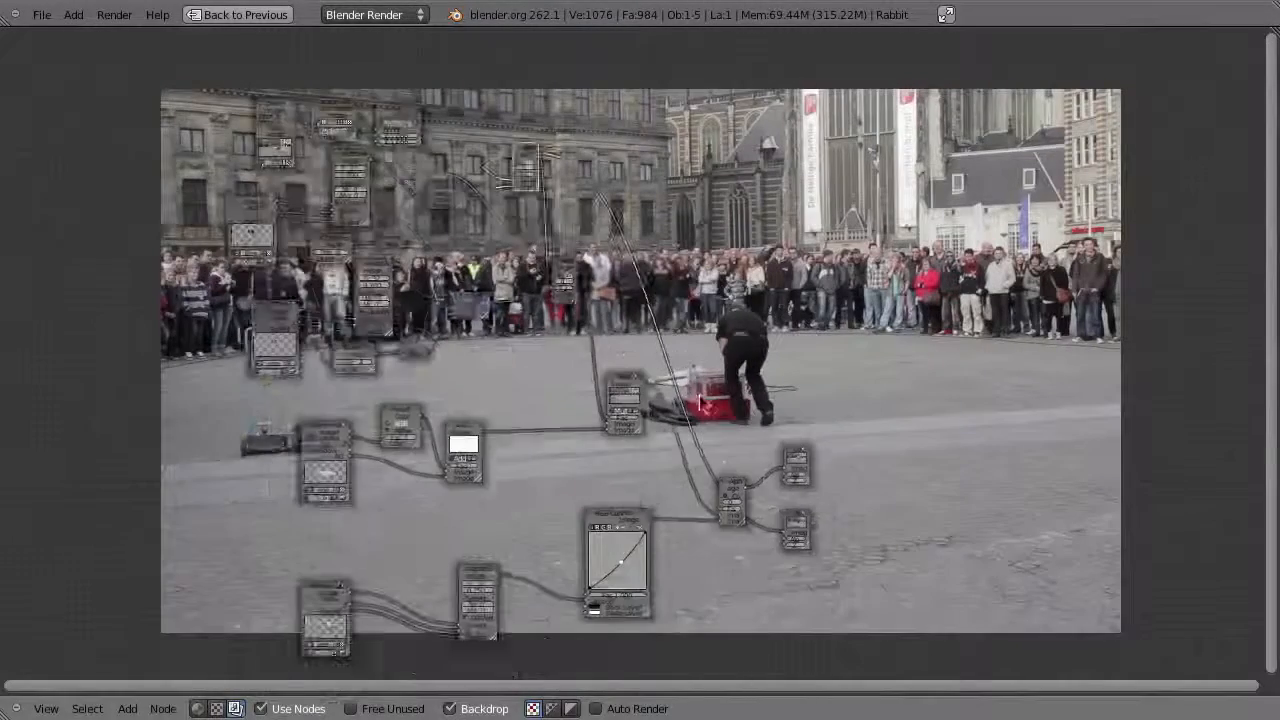
ctrl+shift+click(731, 500)
middle_drag(654, 467, 600, 429)
middle_drag(616, 217, 604, 331)
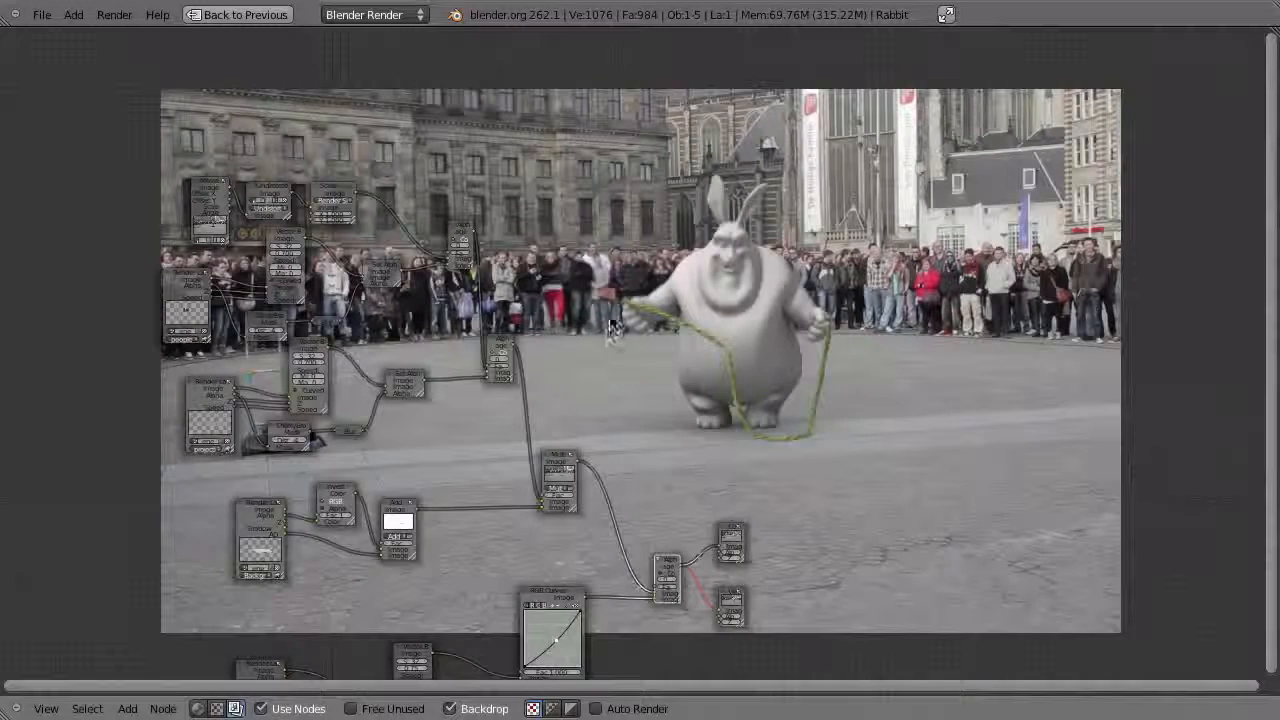
- Play the animation through the camera in a maximized 3D view, and render a frame to check the composite
key(ctrl+Up)
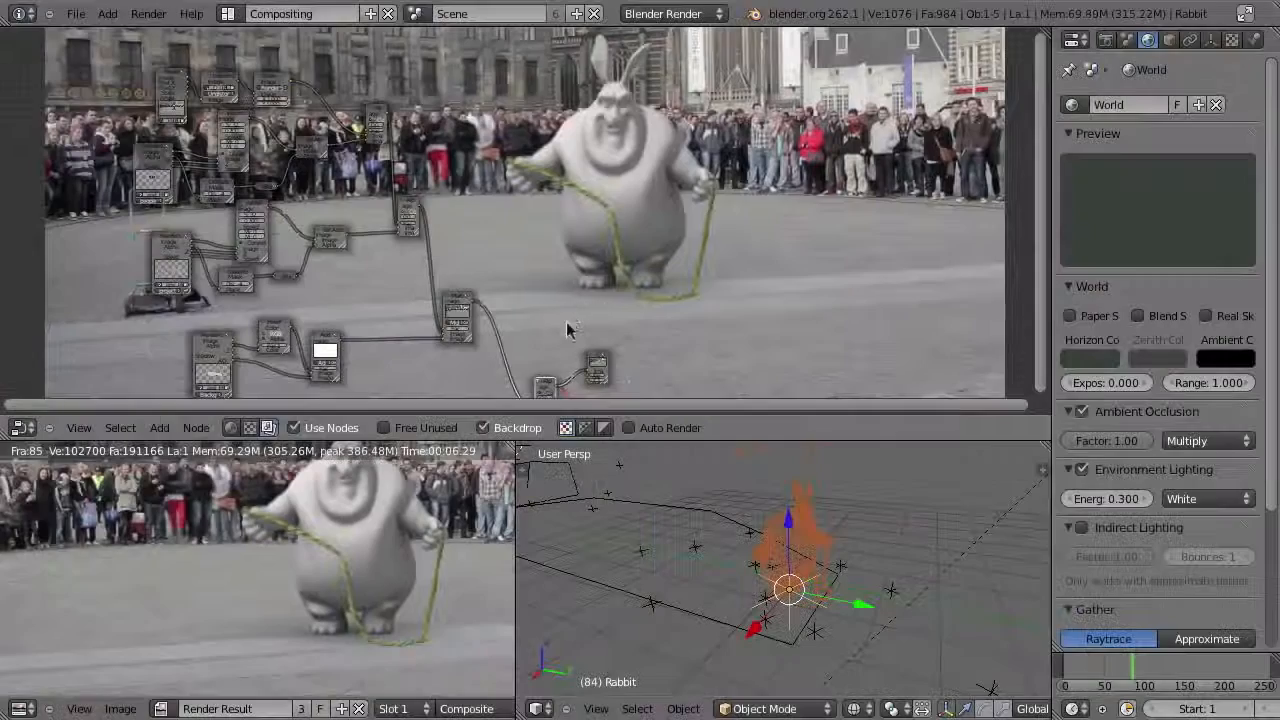
key(KP_0)
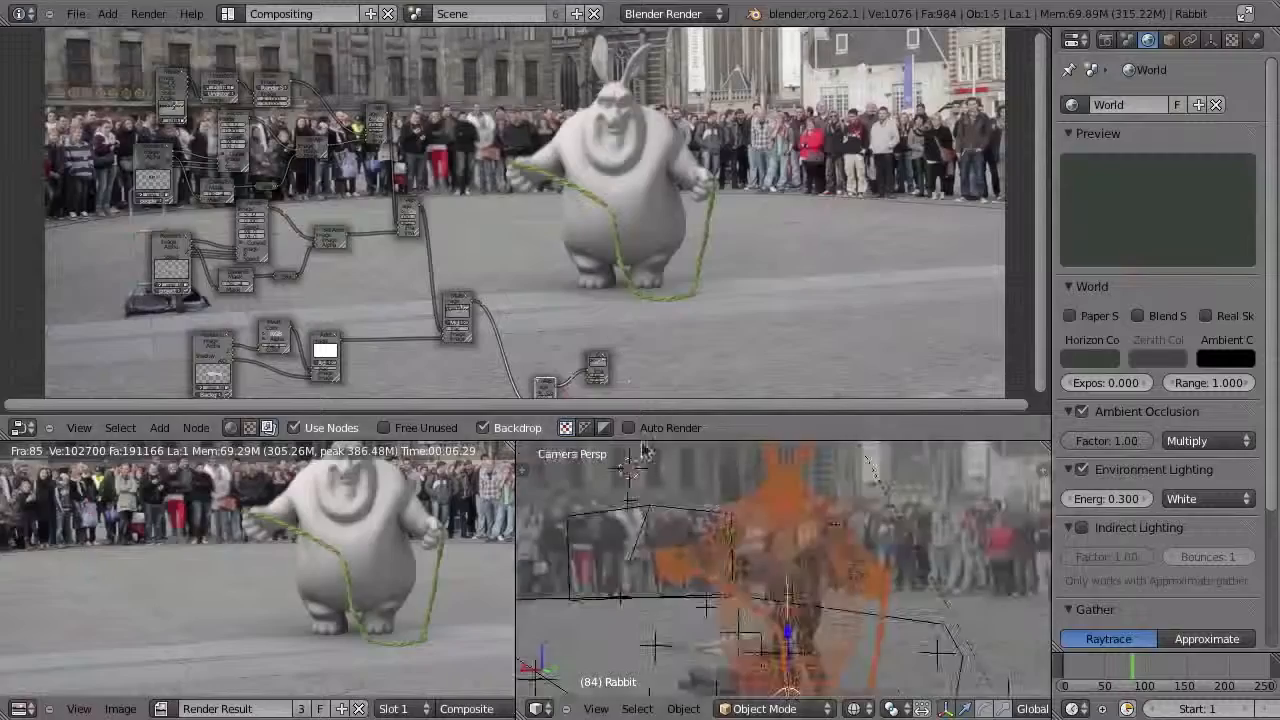
key(ctrl+Up)
key(alt+a)
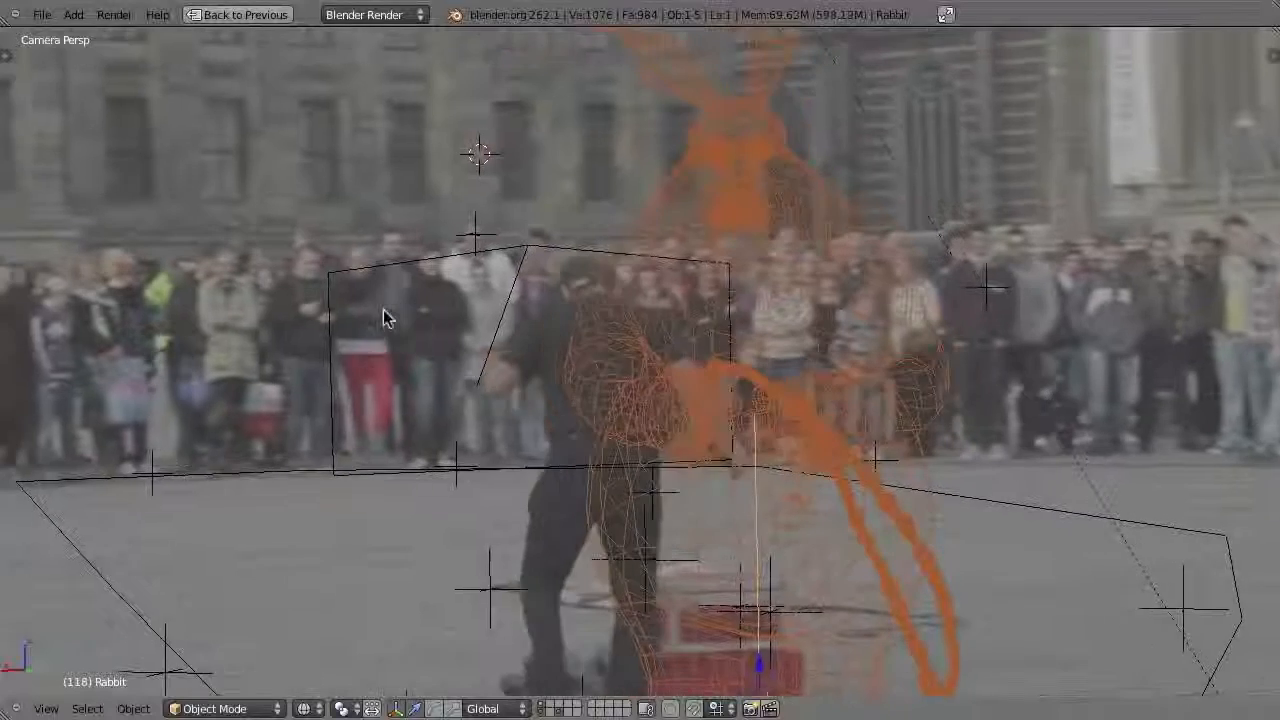
key(F12)
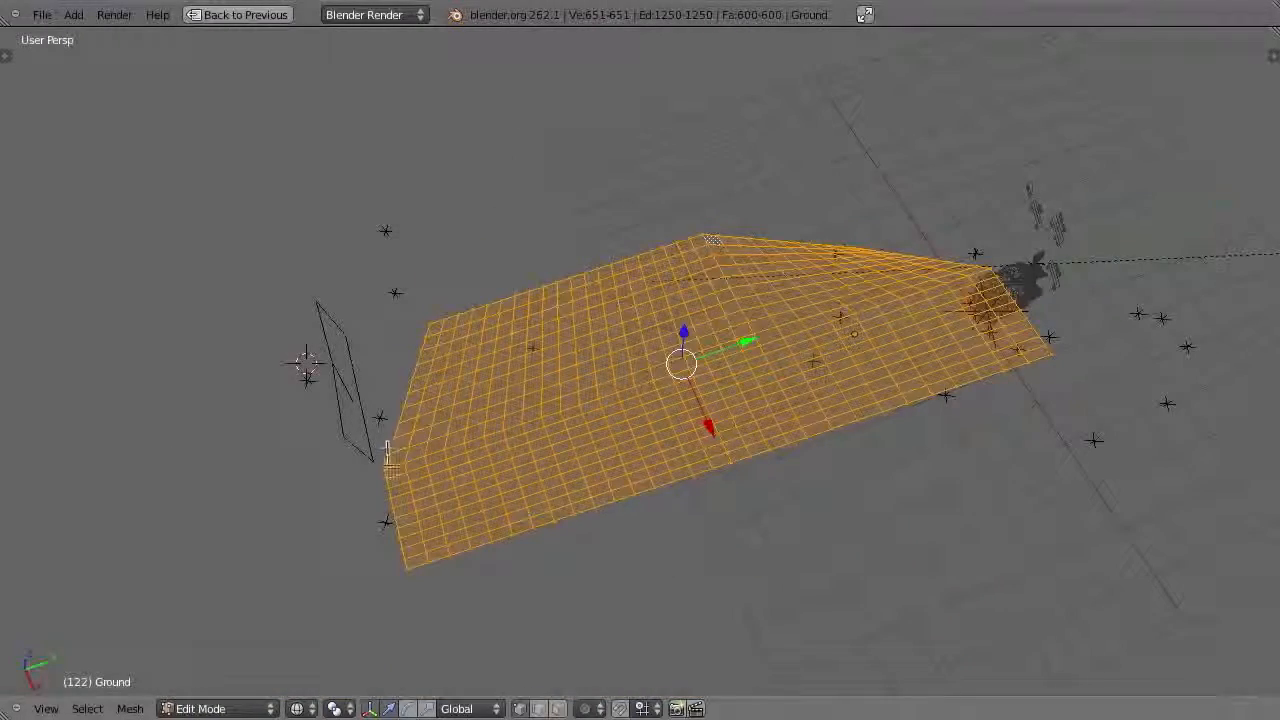
- Select the ground mesh's outer edge loop beside the crowd plane, move it outward and scale it along global Y
alt+right_click(402, 460)
alt+right_click(405, 502)
drag(487, 426, 448, 440)
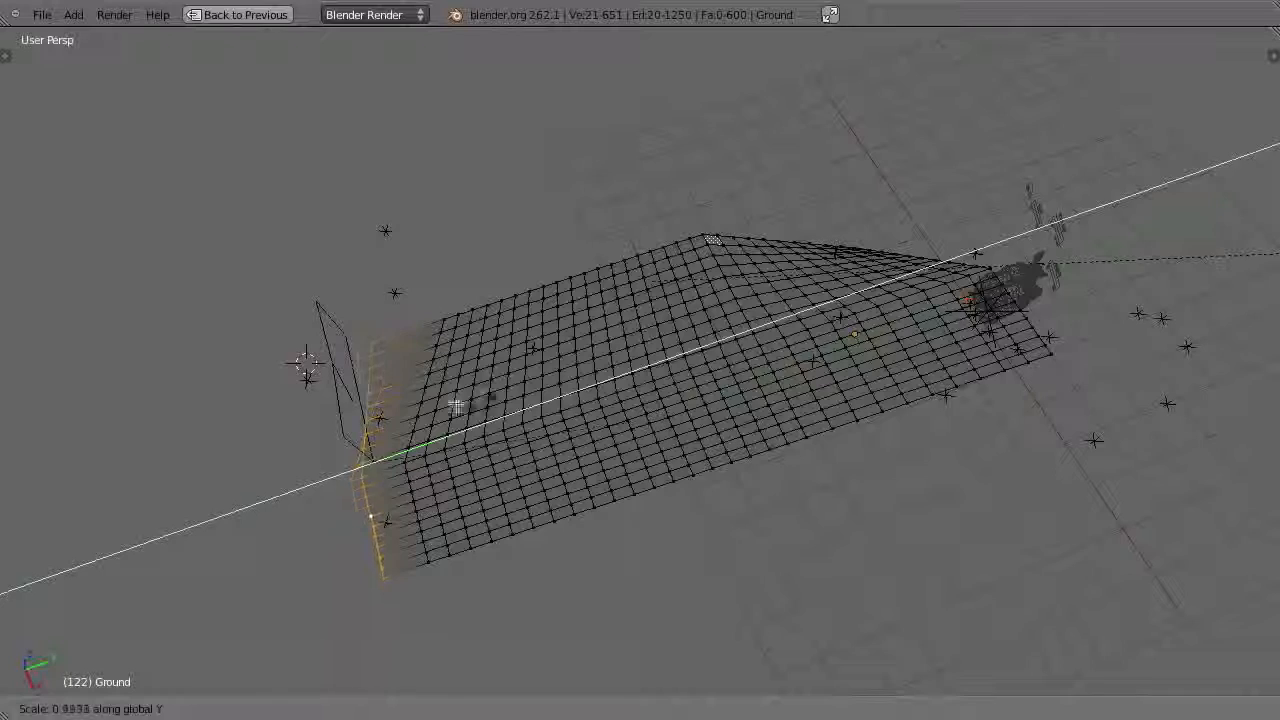
click(430, 415)
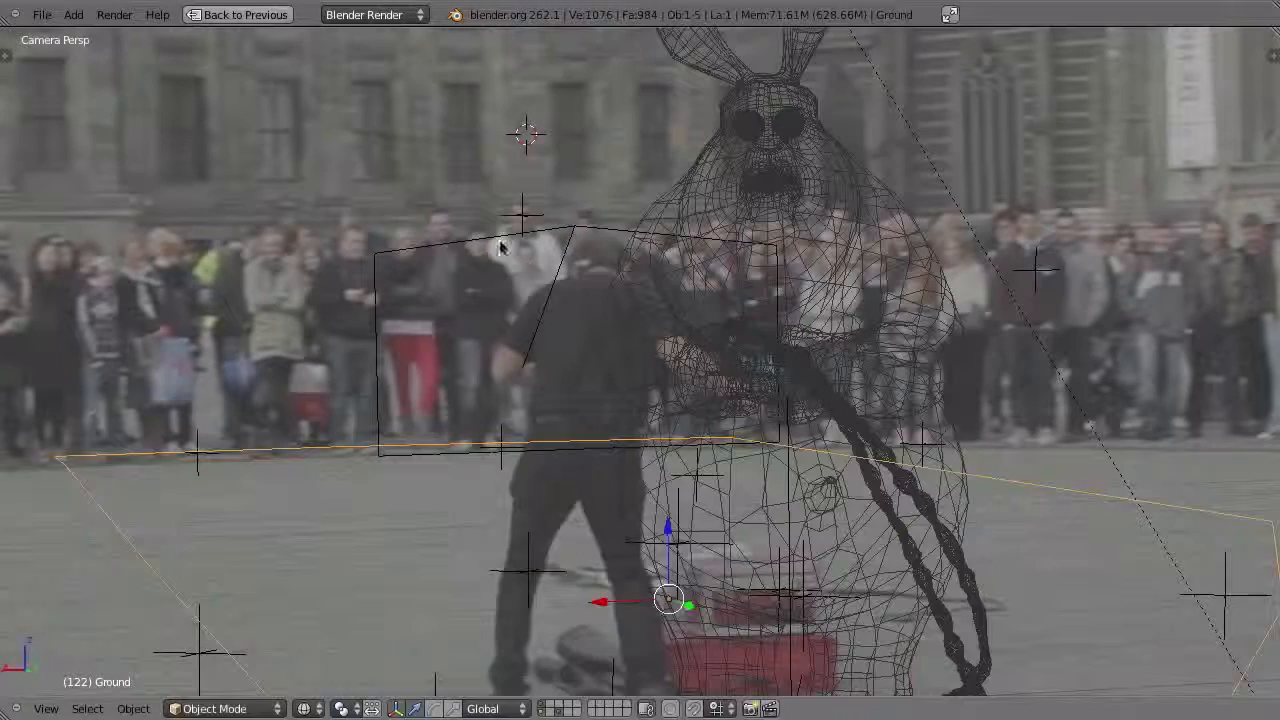
- Lower the bottom edge of the crowd plane's mesh slightly and render frame 122 to check it
right_click(510, 246)
key(Tab)
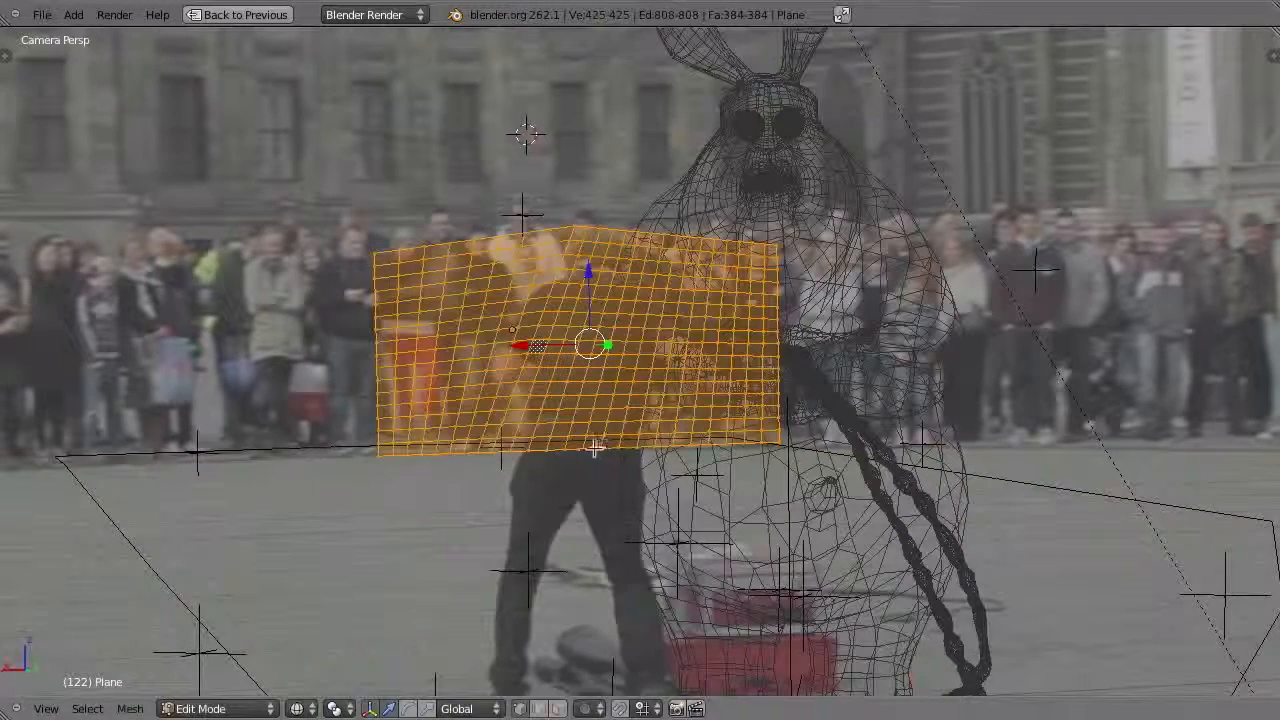
alt+right_click(597, 452)
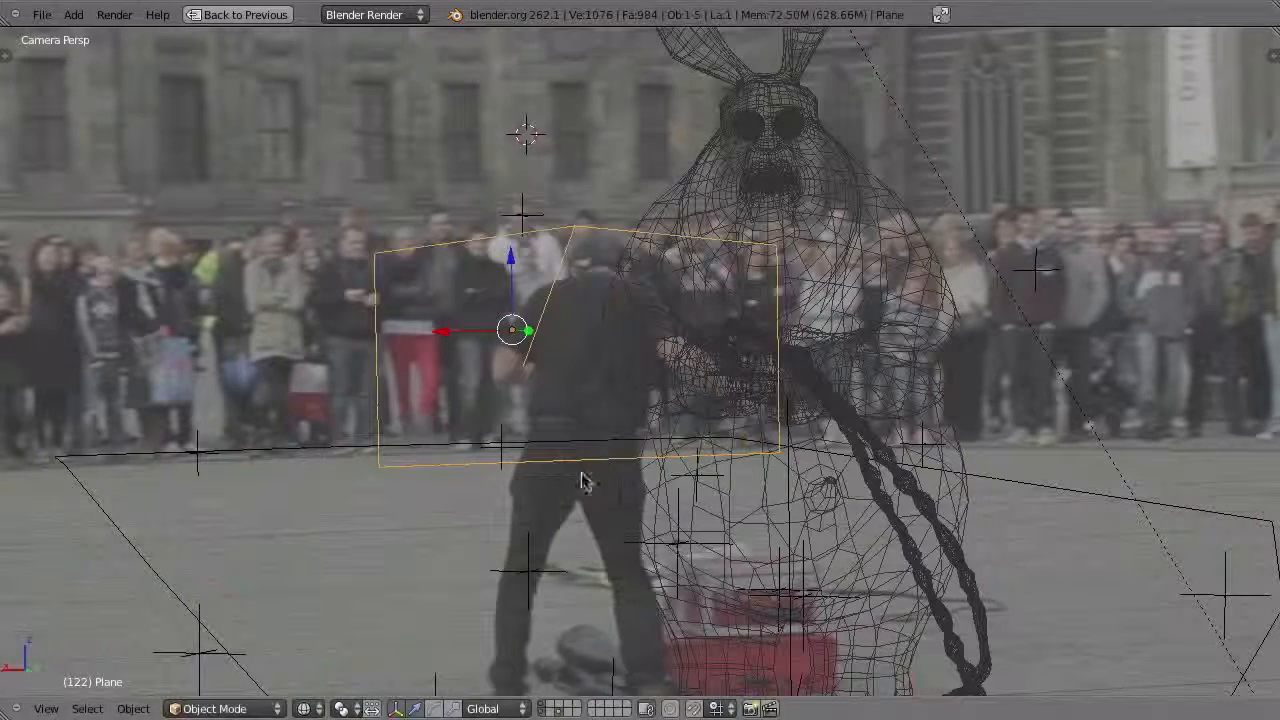
key(F12)
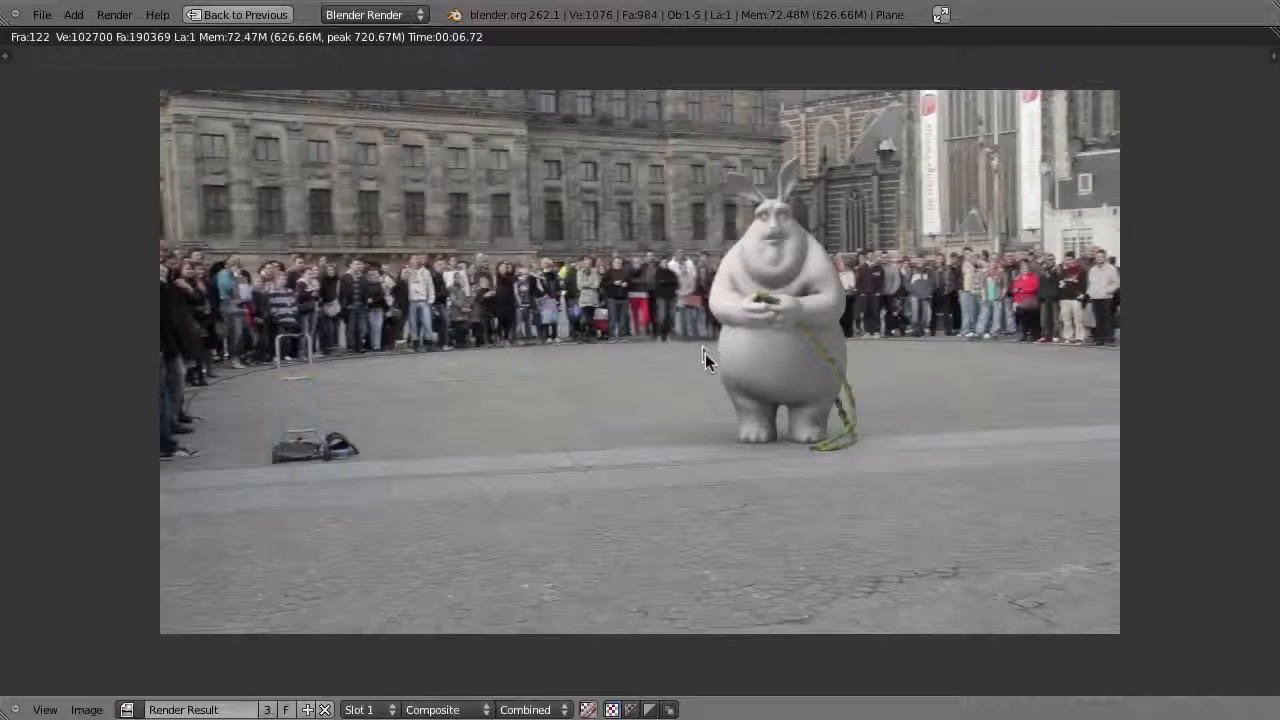
key(Escape)
- Preview the Scale node and the people layer's Alpha Over node in the backdrop to compare the footage with the overlay
key(ctrl+Up)
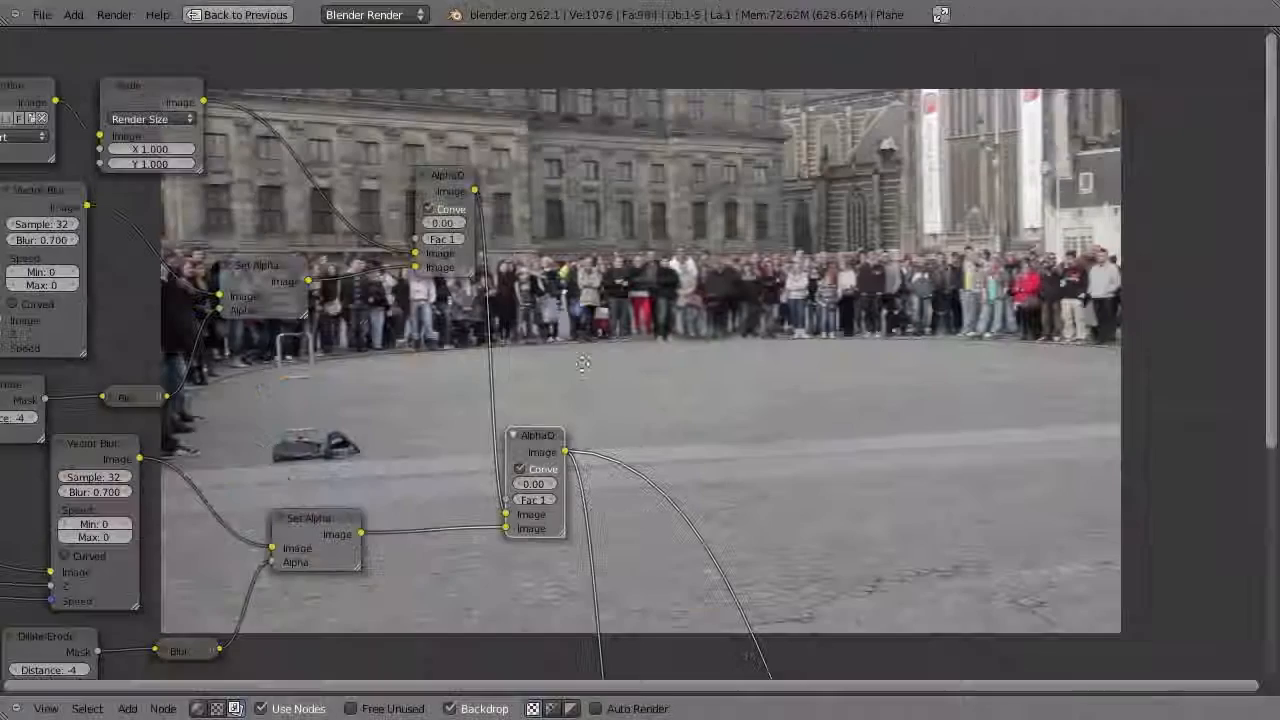
middle_drag(583, 364, 599, 457)
middle_drag(309, 392, 408, 414)
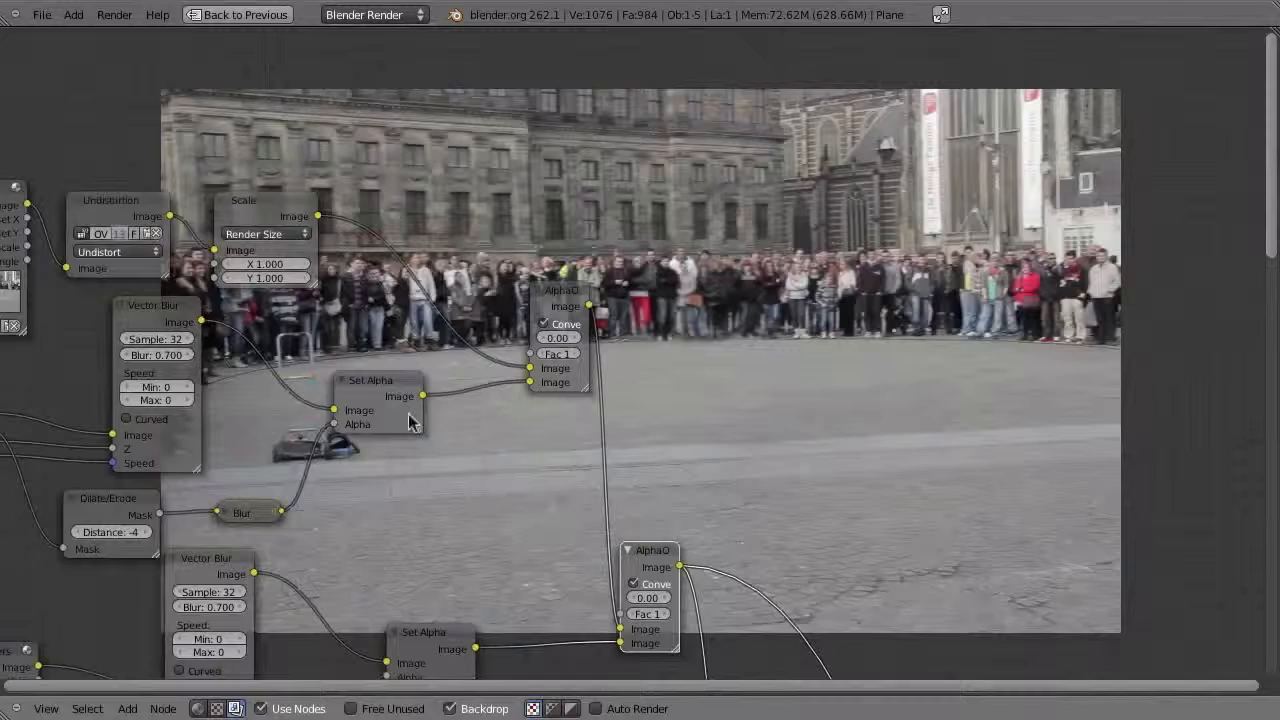
ctrl+shift+click(265, 199)
ctrl+shift+click(555, 292)
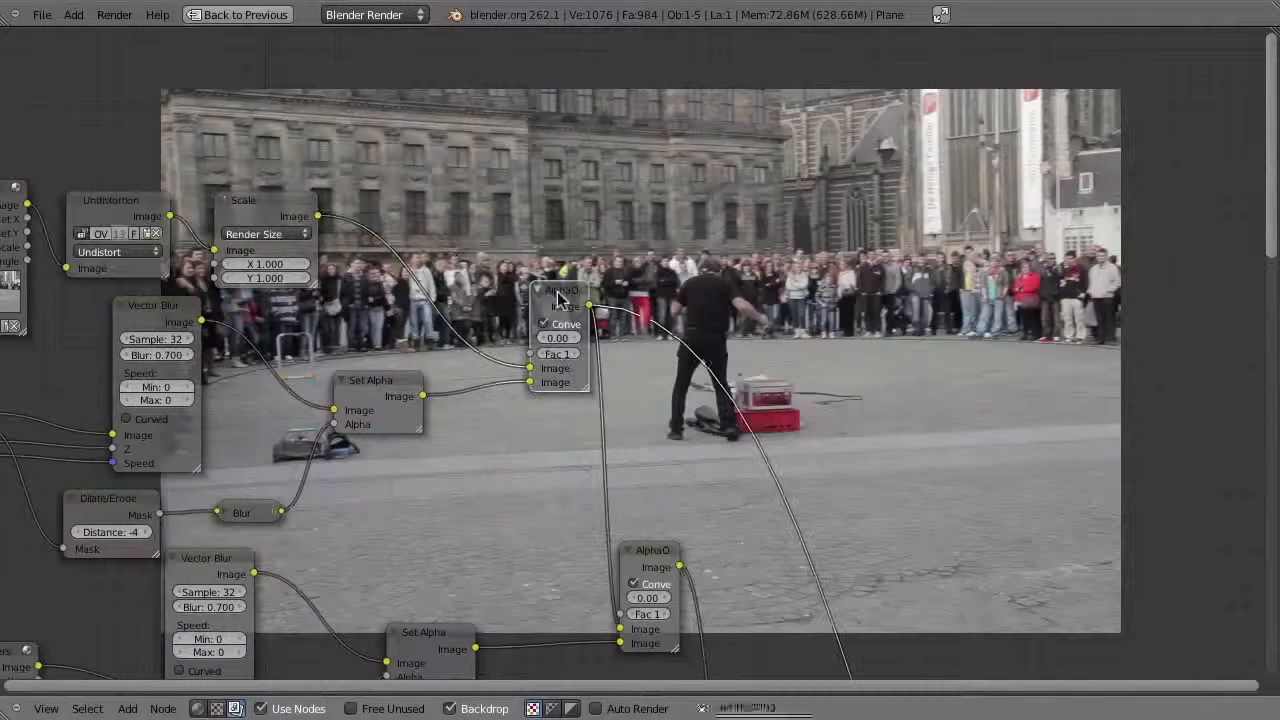
middle_drag(431, 325, 678, 240)
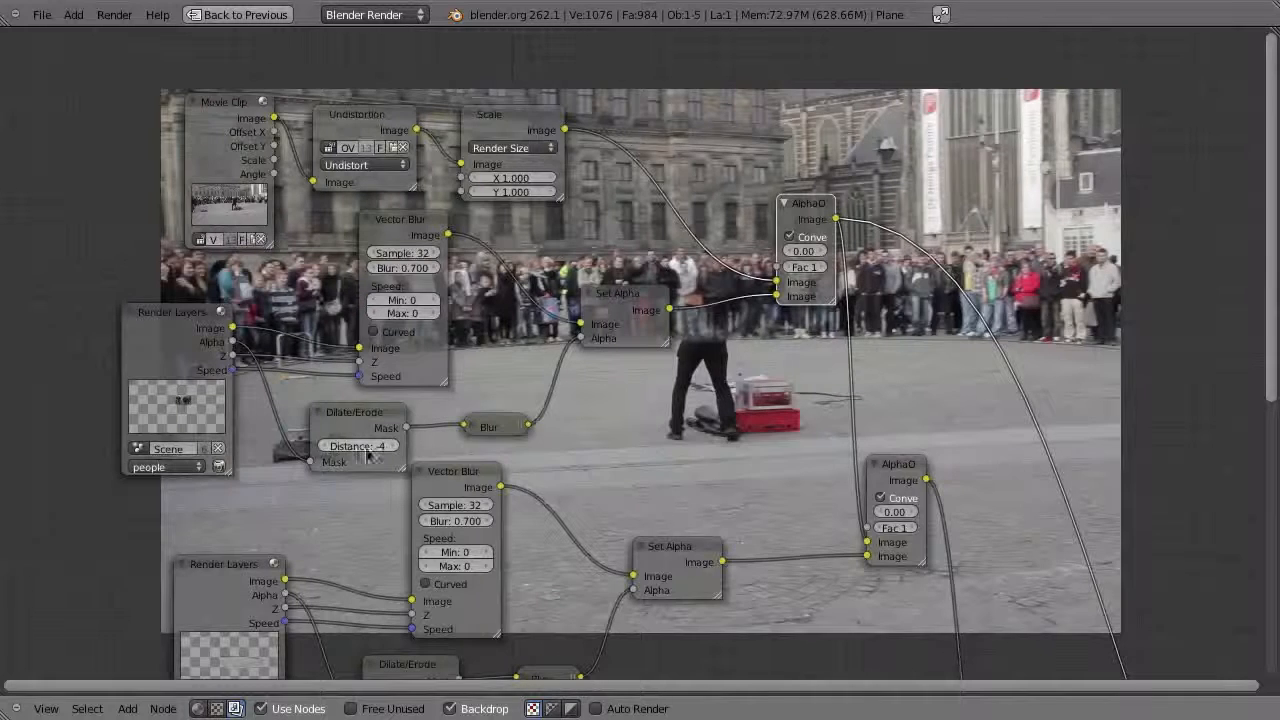
- Set the people mask's Dilate/Erode distance to -2, check the Blur node's settings, and collapse the Dilate/Erode node
click(394, 449)
click(471, 433)
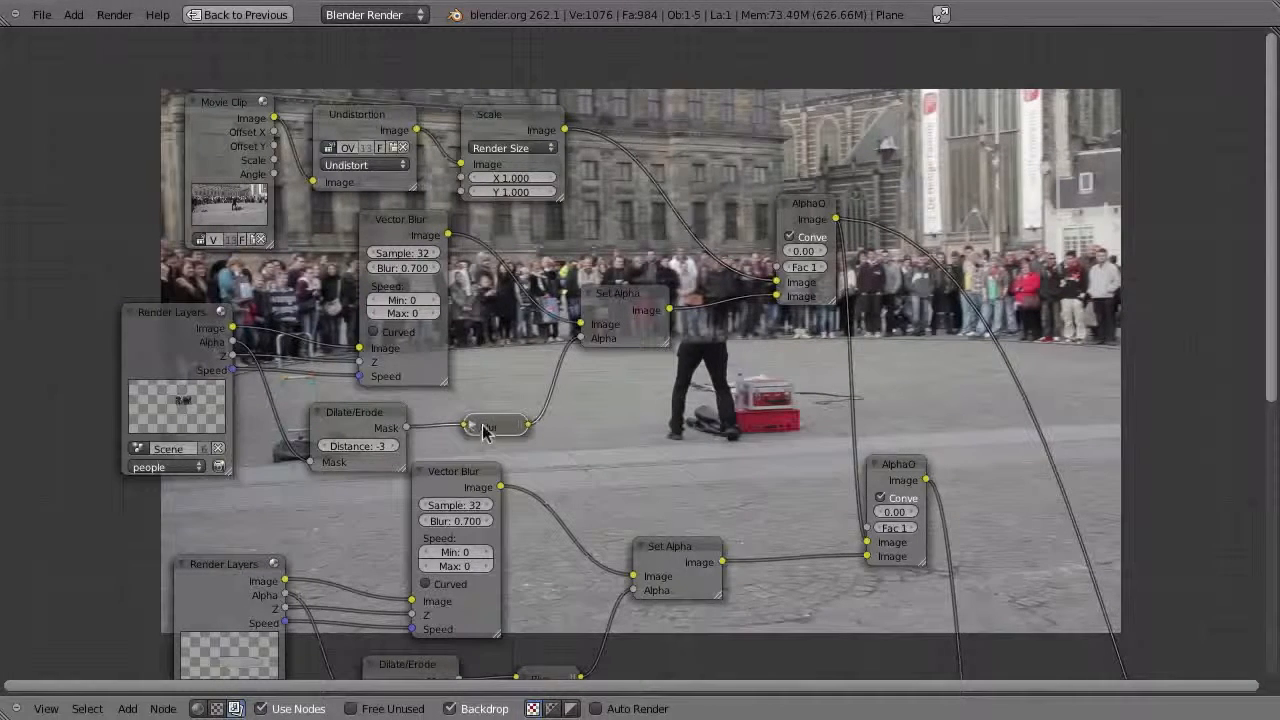
key(h)
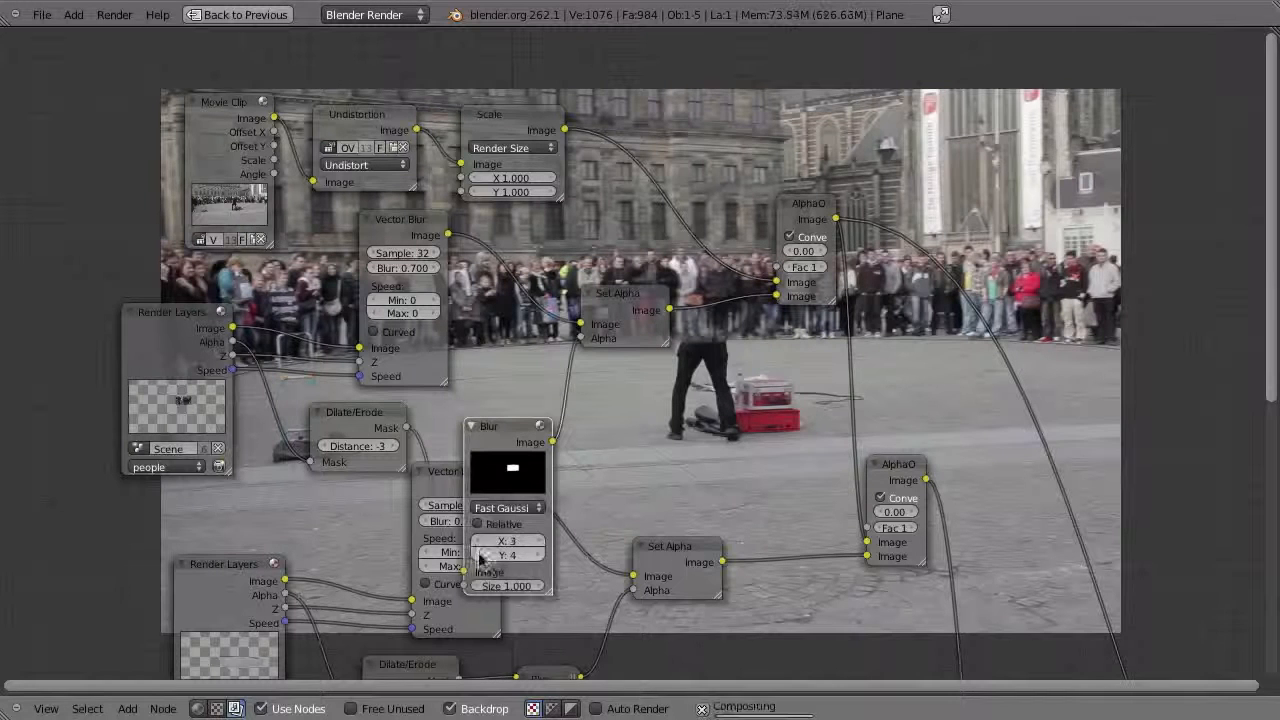
key(h)
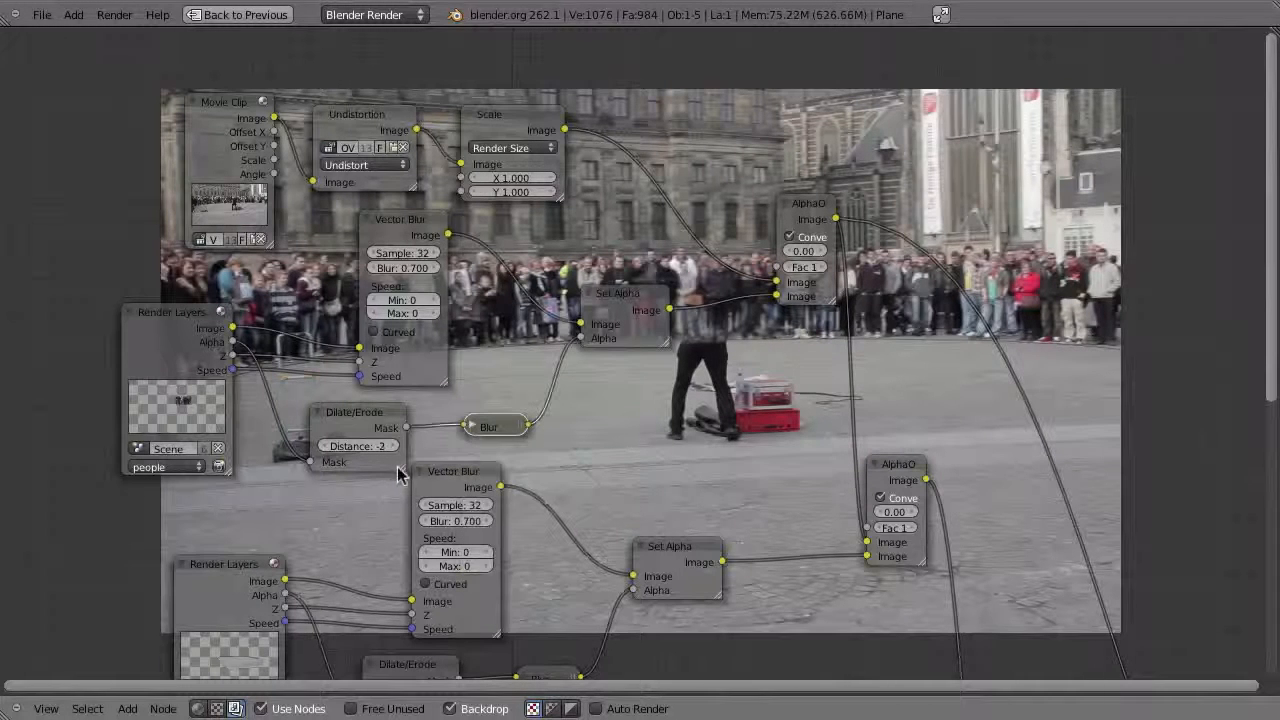
click(317, 412)
drag(355, 414, 400, 427)
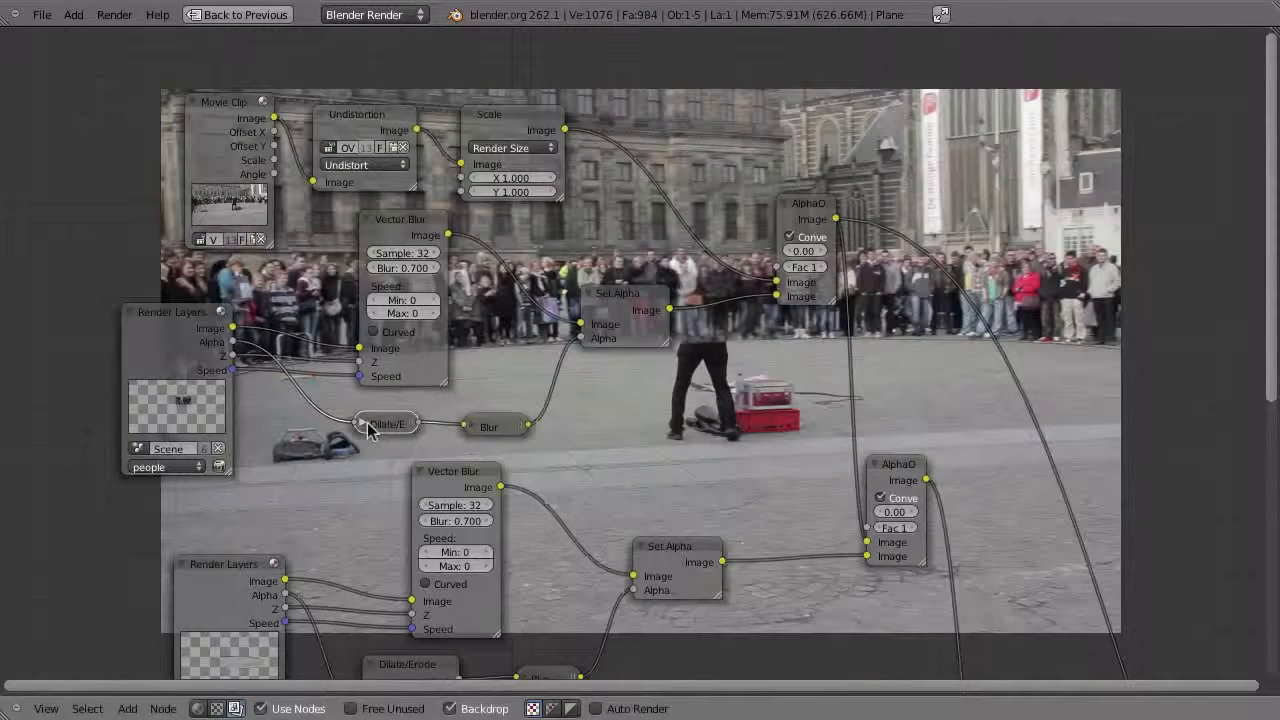
- Preview the projection layer's Alpha Over node and the final composite with the rabbit, and return to the 3D view
middle_drag(532, 424, 353, 410)
ctrl+shift+click(722, 466)
middle_drag(778, 492, 480, 500)
middle_drag(502, 452, 420, 547)
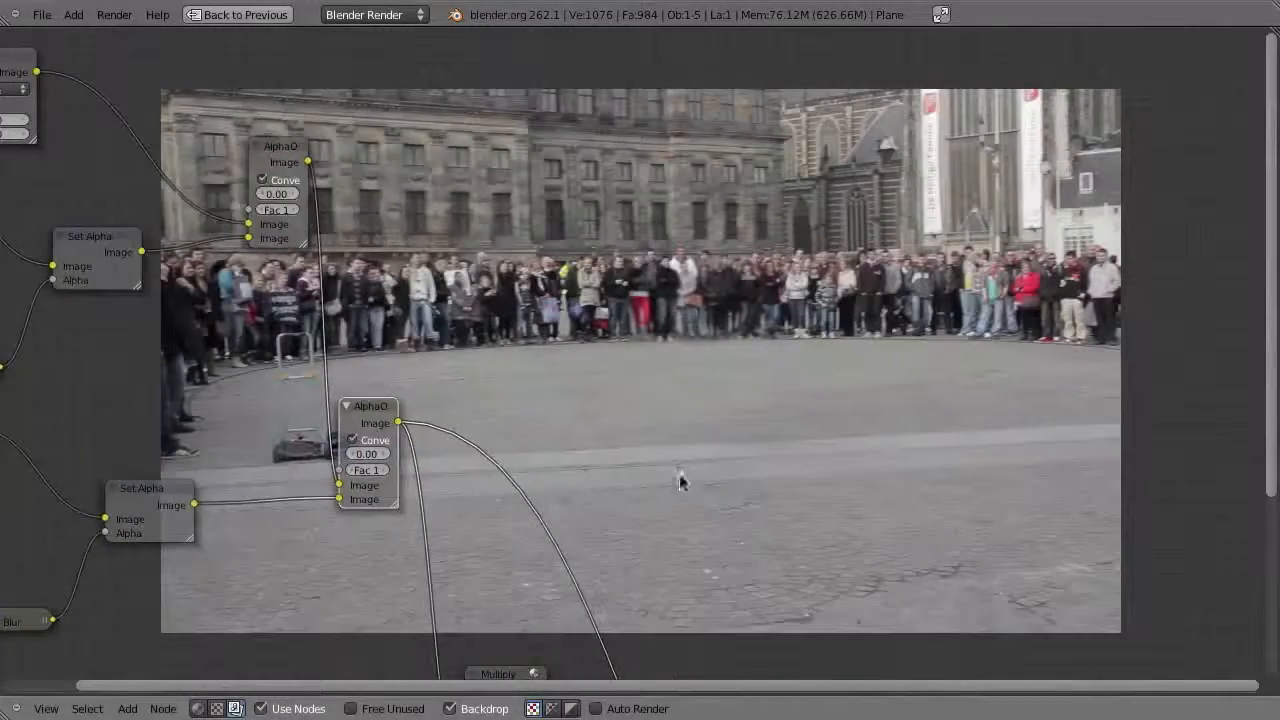
middle_drag(662, 506, 674, 322)
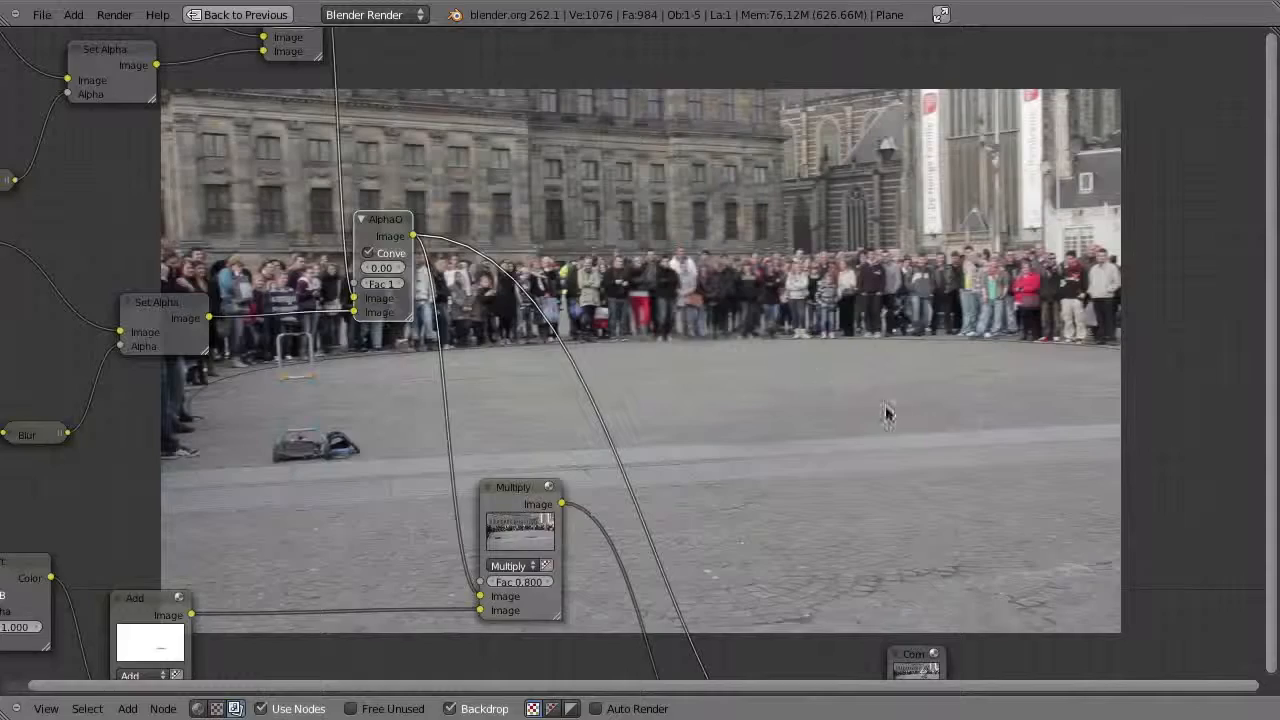
middle_drag(662, 413, 740, 226)
middle_drag(856, 468, 611, 366)
ctrl+shift+click(651, 366)
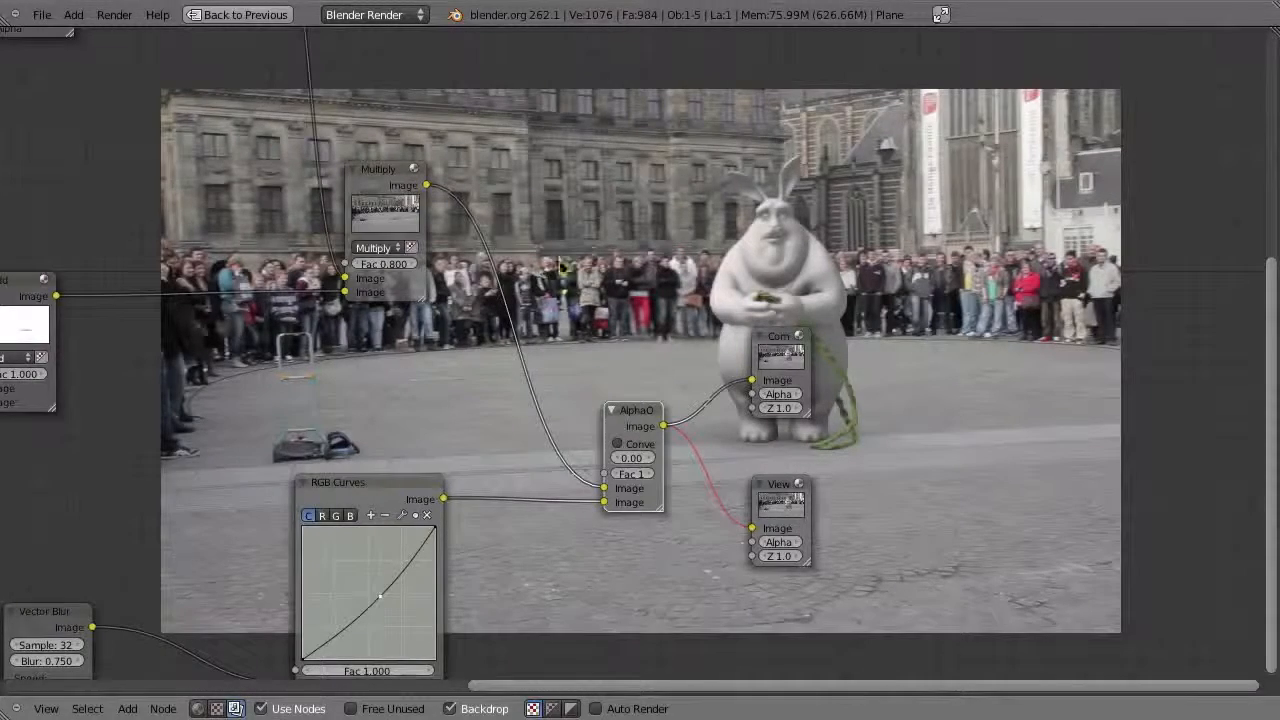
key(ctrl+Up)
key(ctrl+Up)
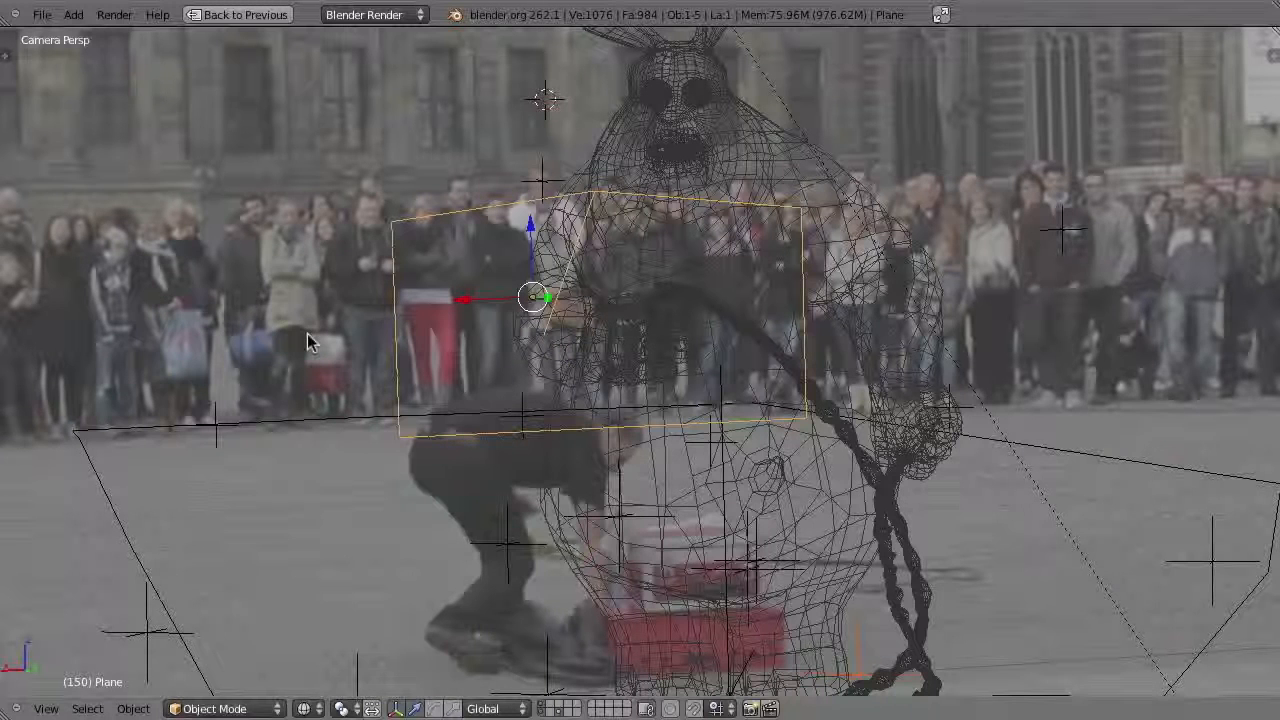
- Place the 3D cursor in front of the crowd plane near the rabbit's holding hand and add a Bezier circle there
middle_drag(456, 373, 600, 377)
click(577, 411)
middle_drag(563, 426, 803, 337)
key(KP_0)
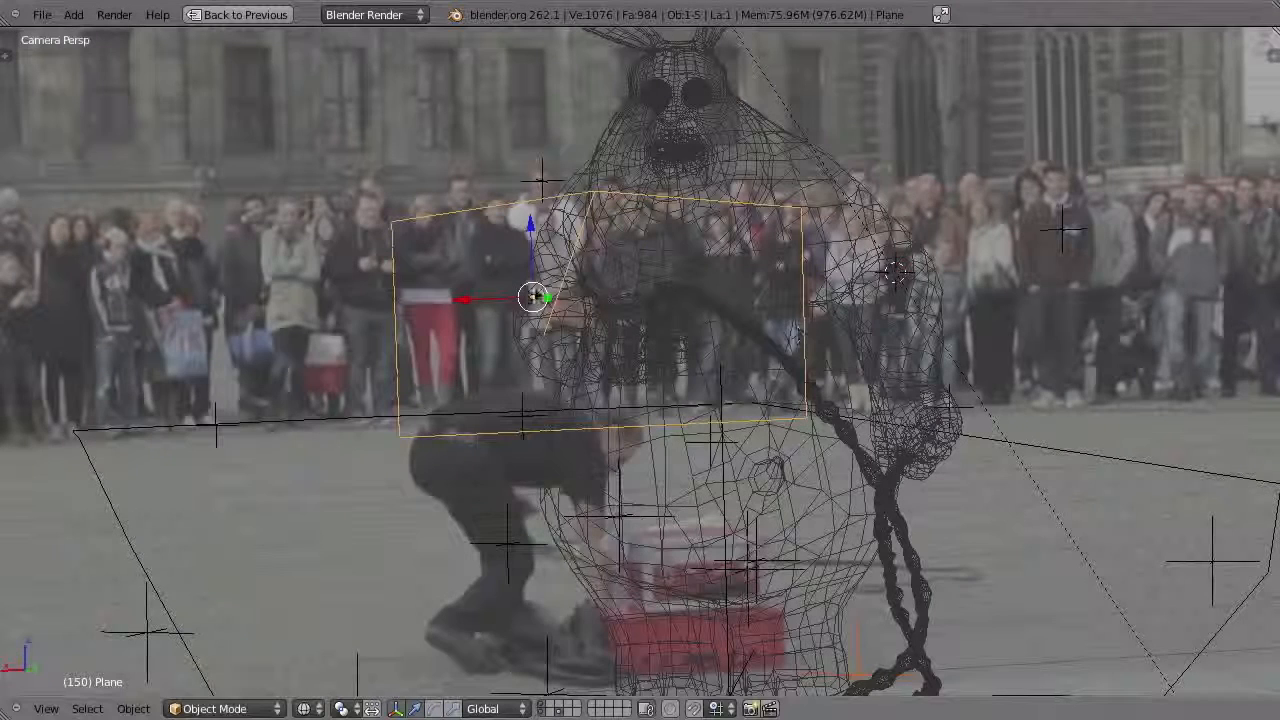
click(544, 332)
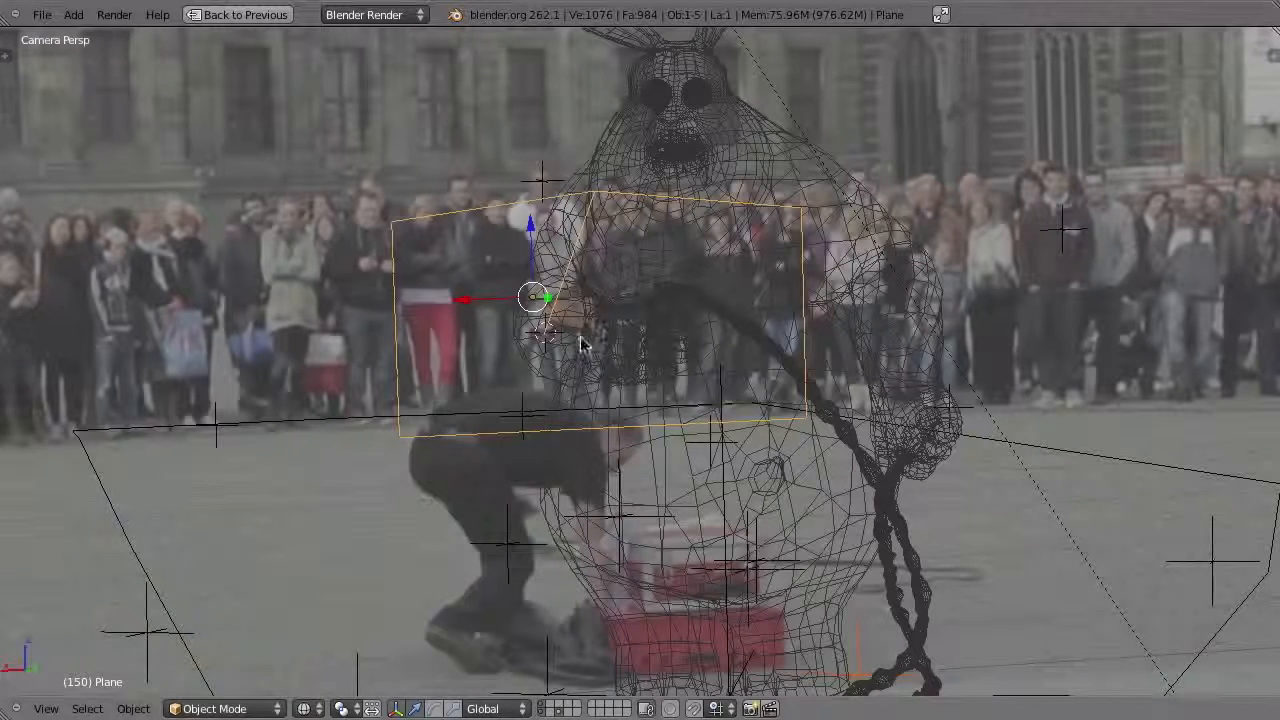
key(shift+a)
mouse_move(537, 342)
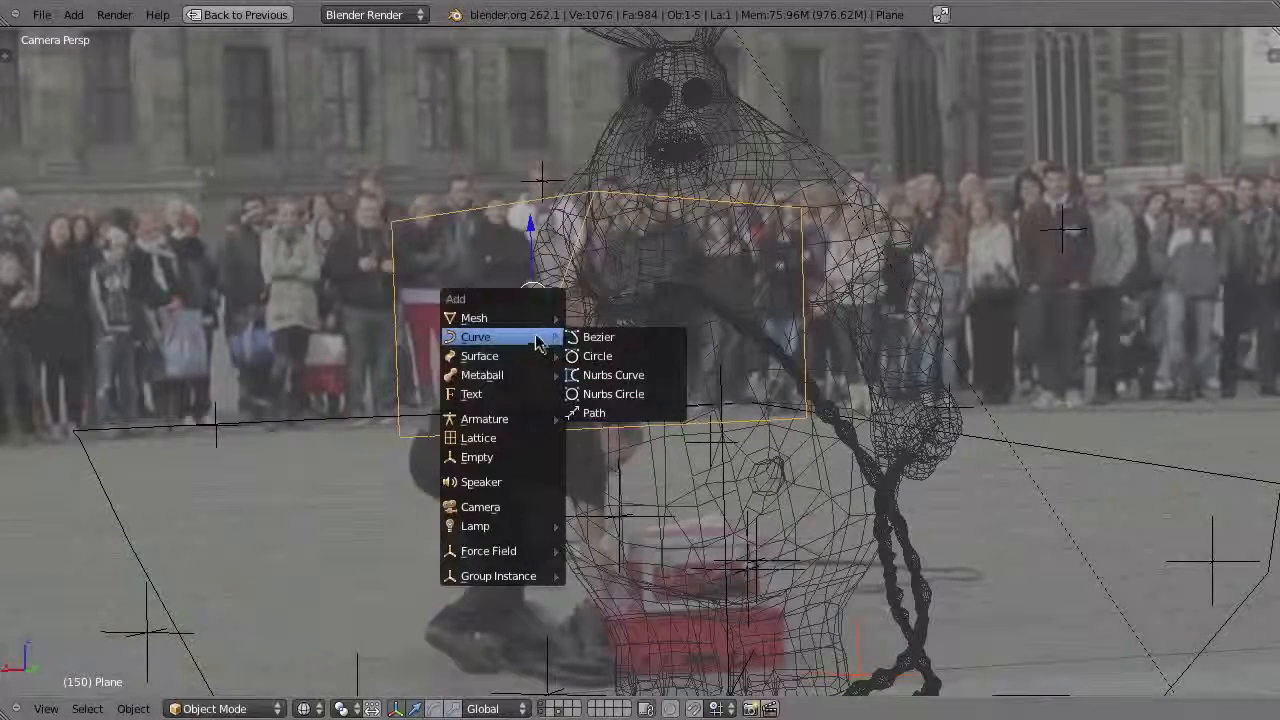
click(595, 358)
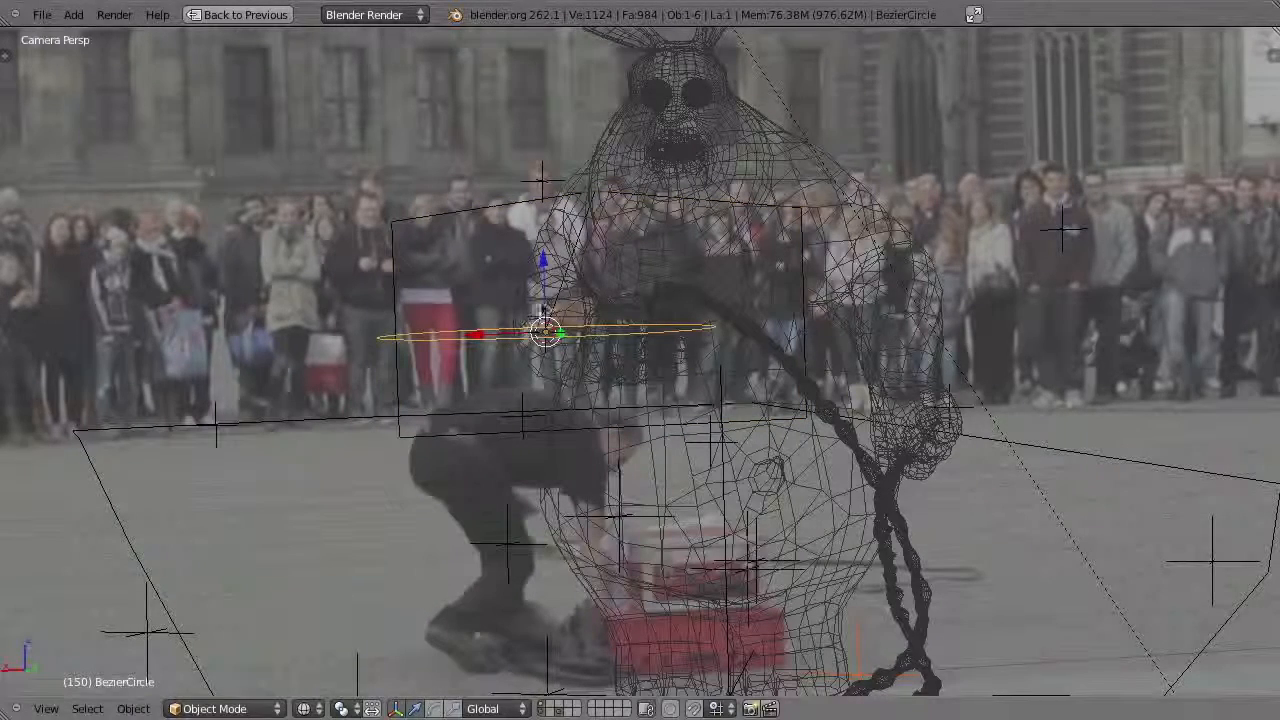
- Freely rotate the Bezier circle until it faces the camera and switch the viewport to solid shading
key(r)
key(r)
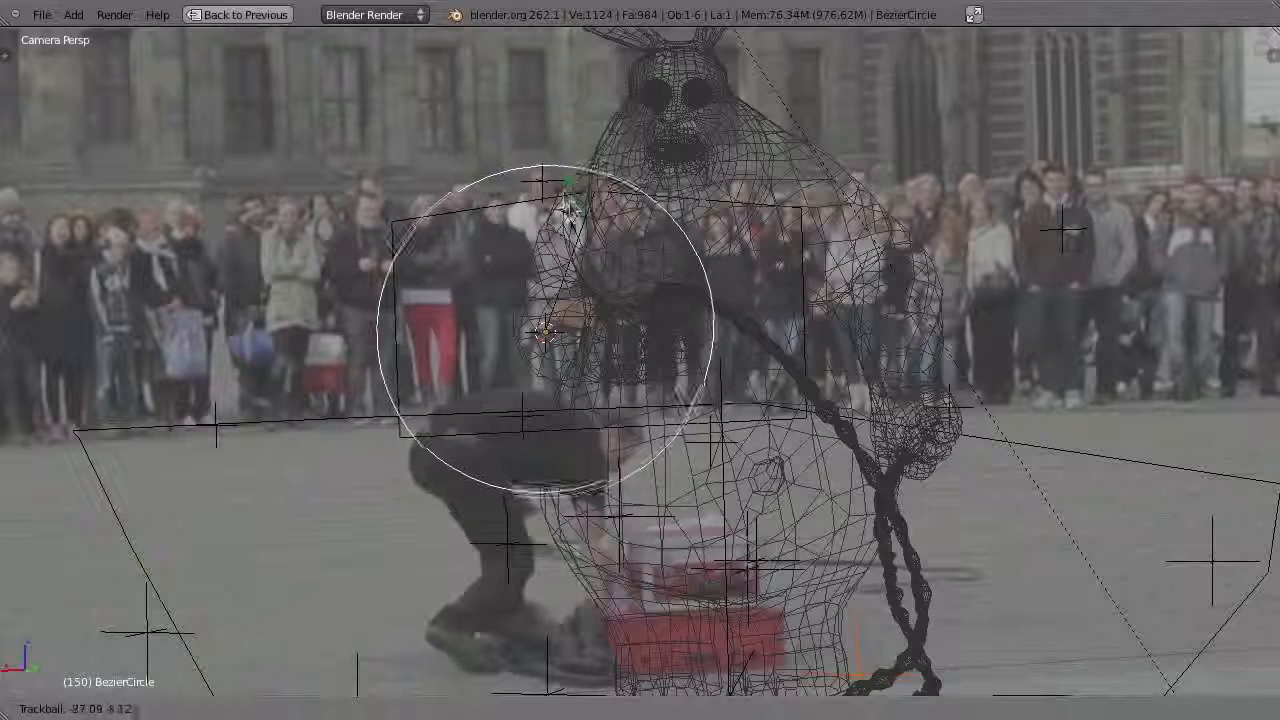
click(567, 200)
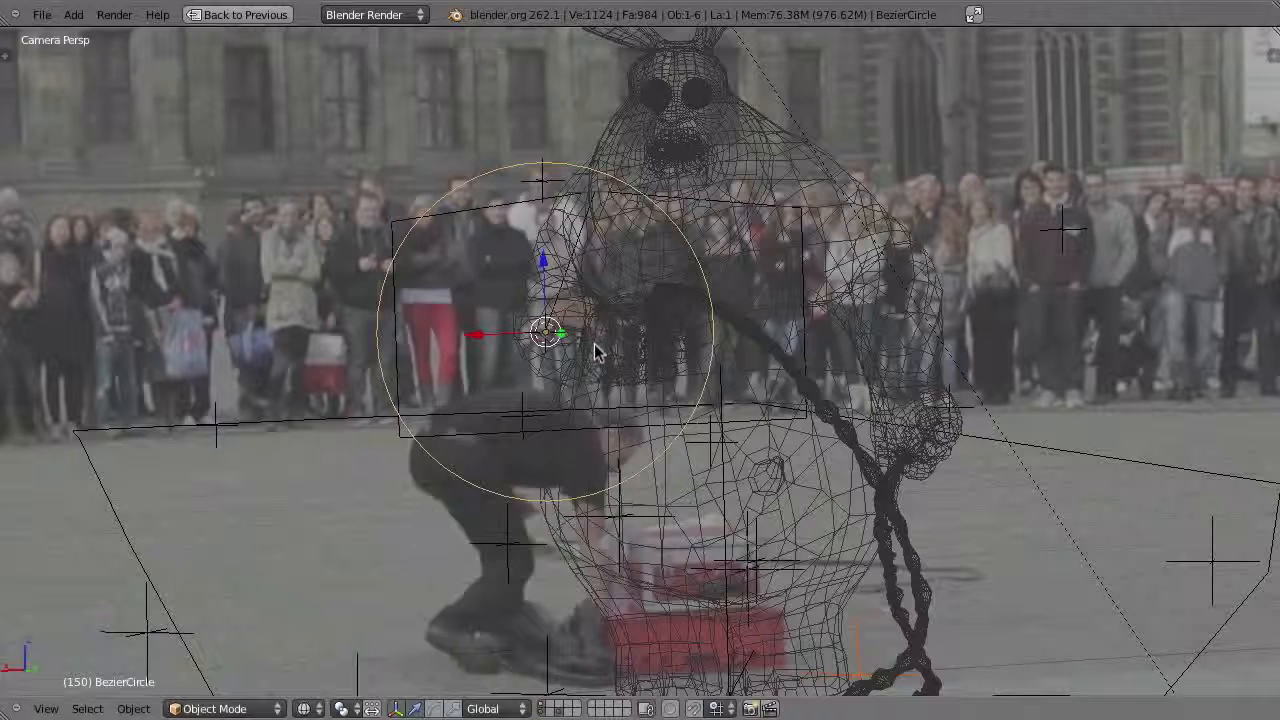
key(z)
key(g)
right_click(471, 277)
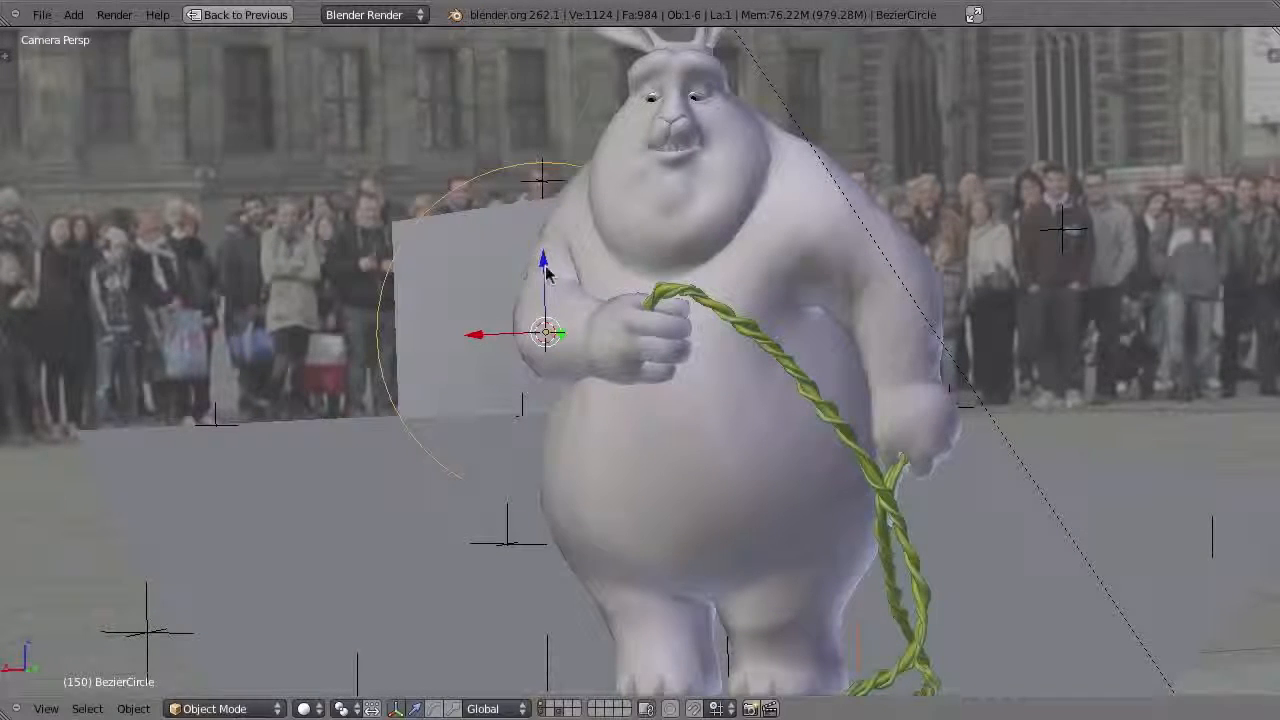
- Set the circle's curve shape to 2D so it is filled, and check its position from outside the camera view
key(ctrl+Up)
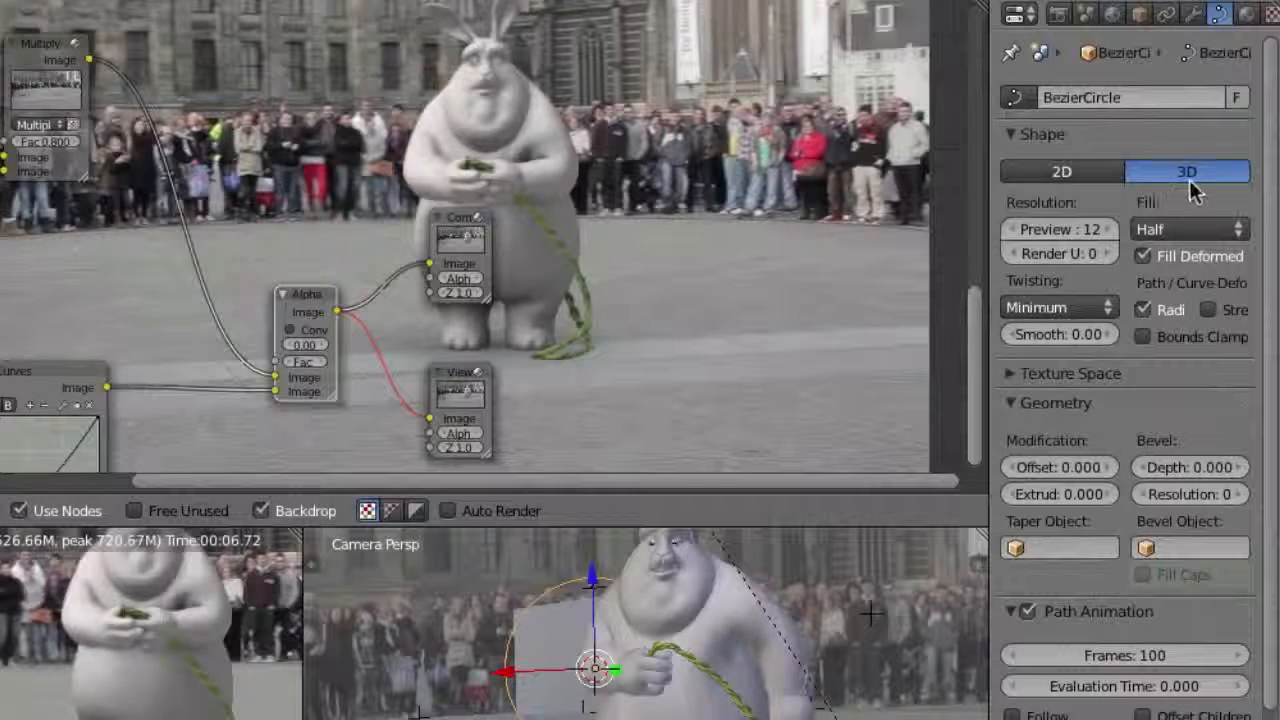
click(1074, 180)
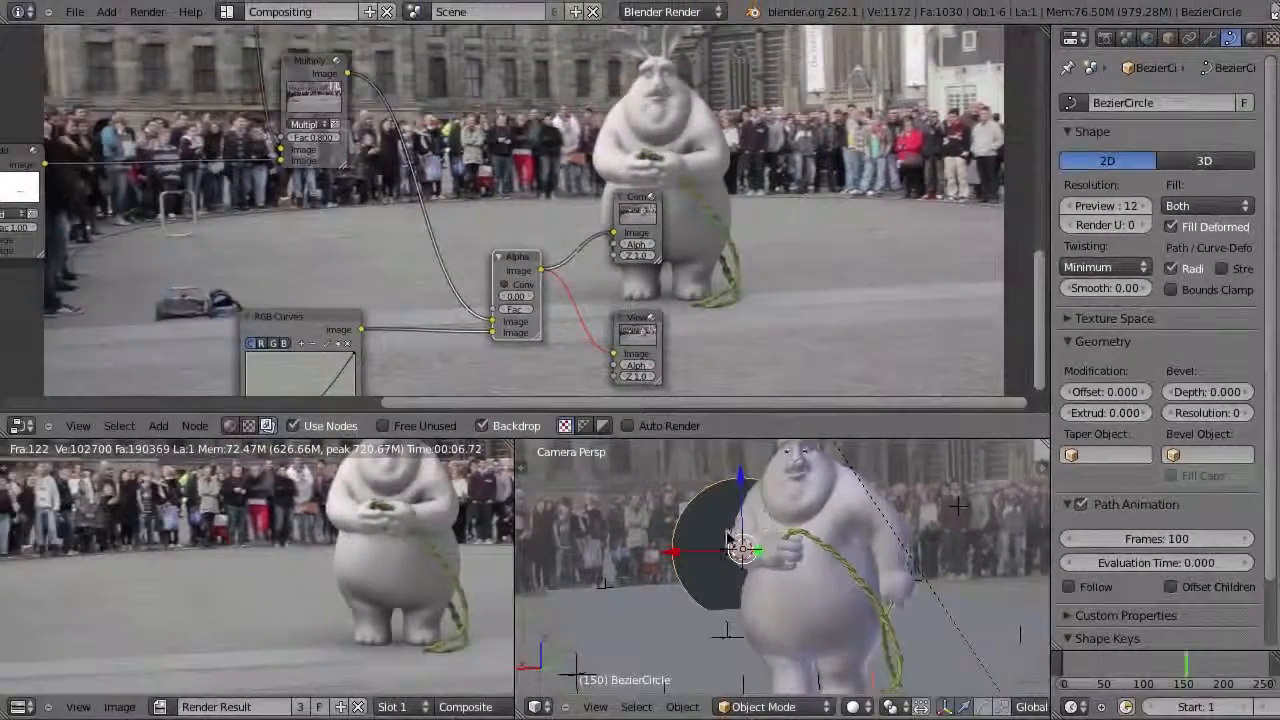
middle_drag(609, 637, 794, 665)
middle_drag(866, 591, 785, 432)
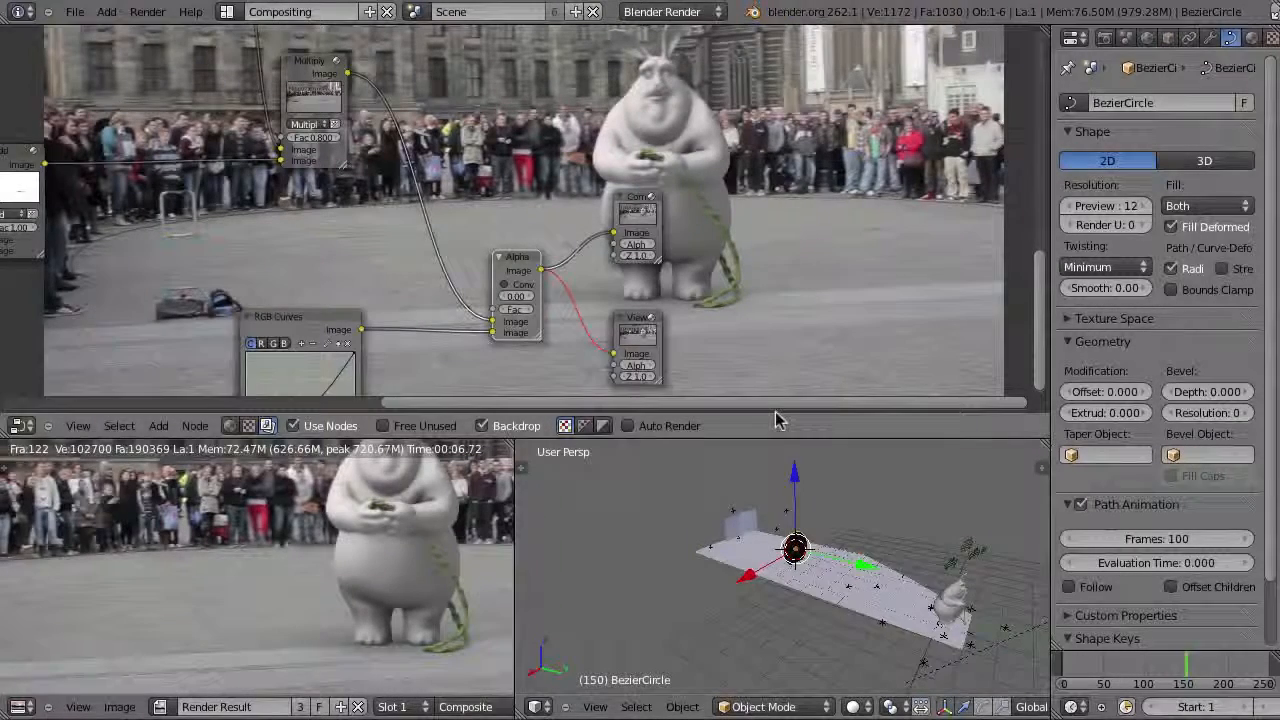
key(KP_0)
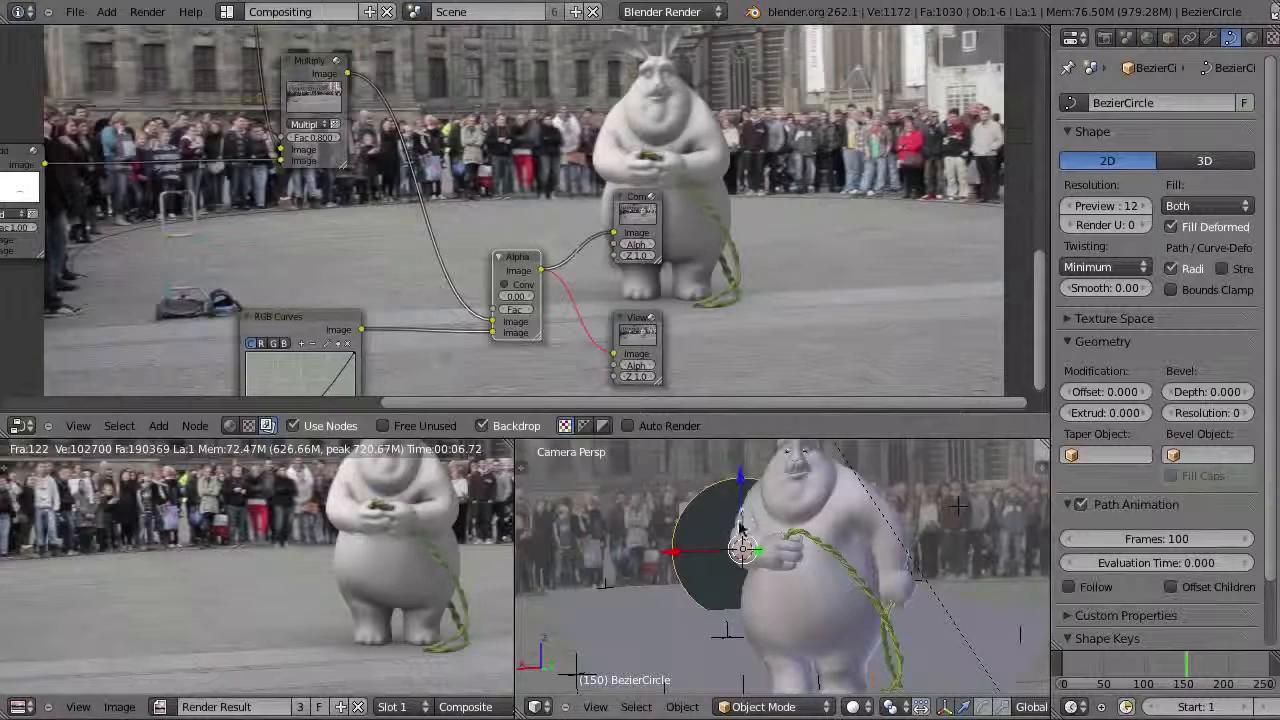
key(g)
click(763, 562)
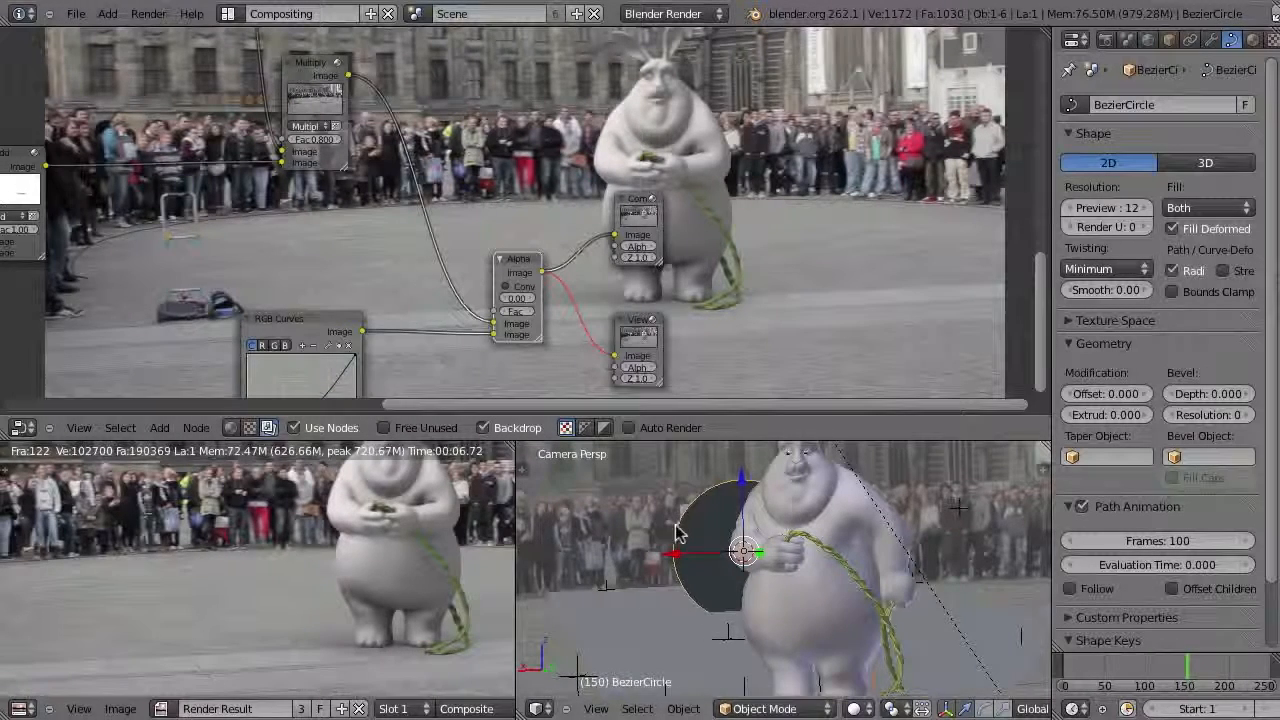
- Search the add-ons in the user preferences for "rot" to check RotoBezier, and close the preferences
click(75, 14)
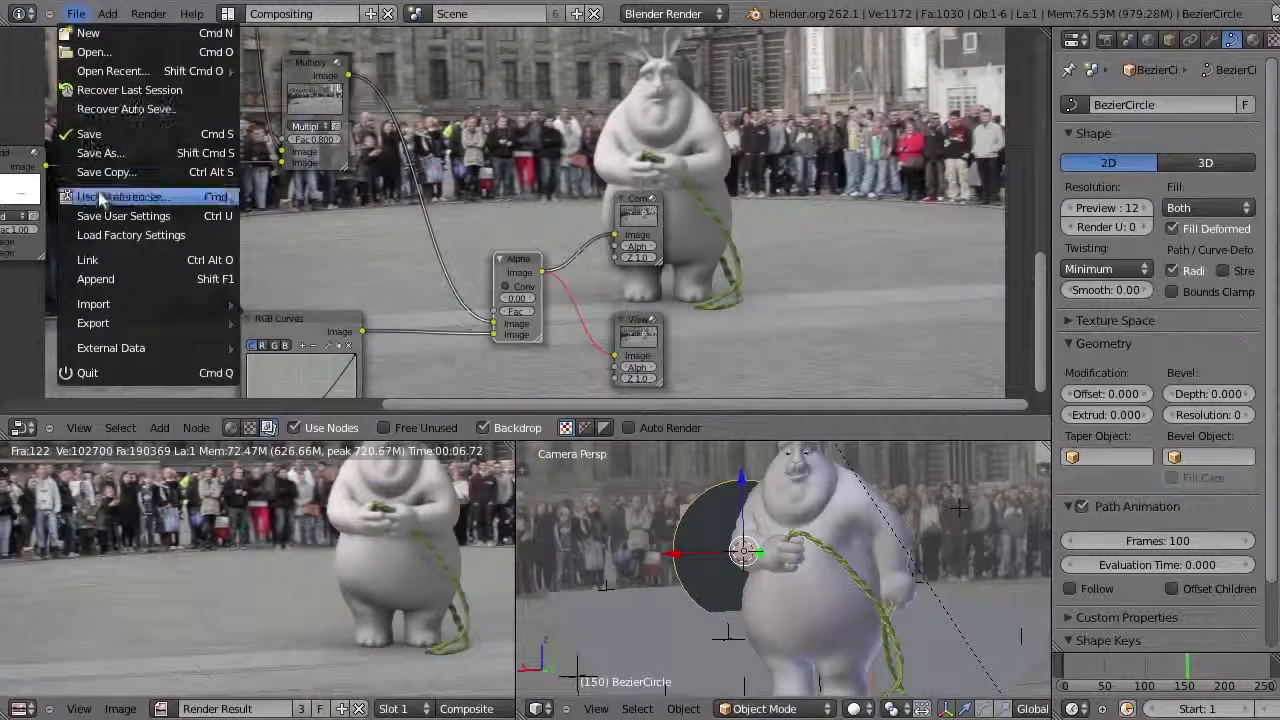
click(95, 196)
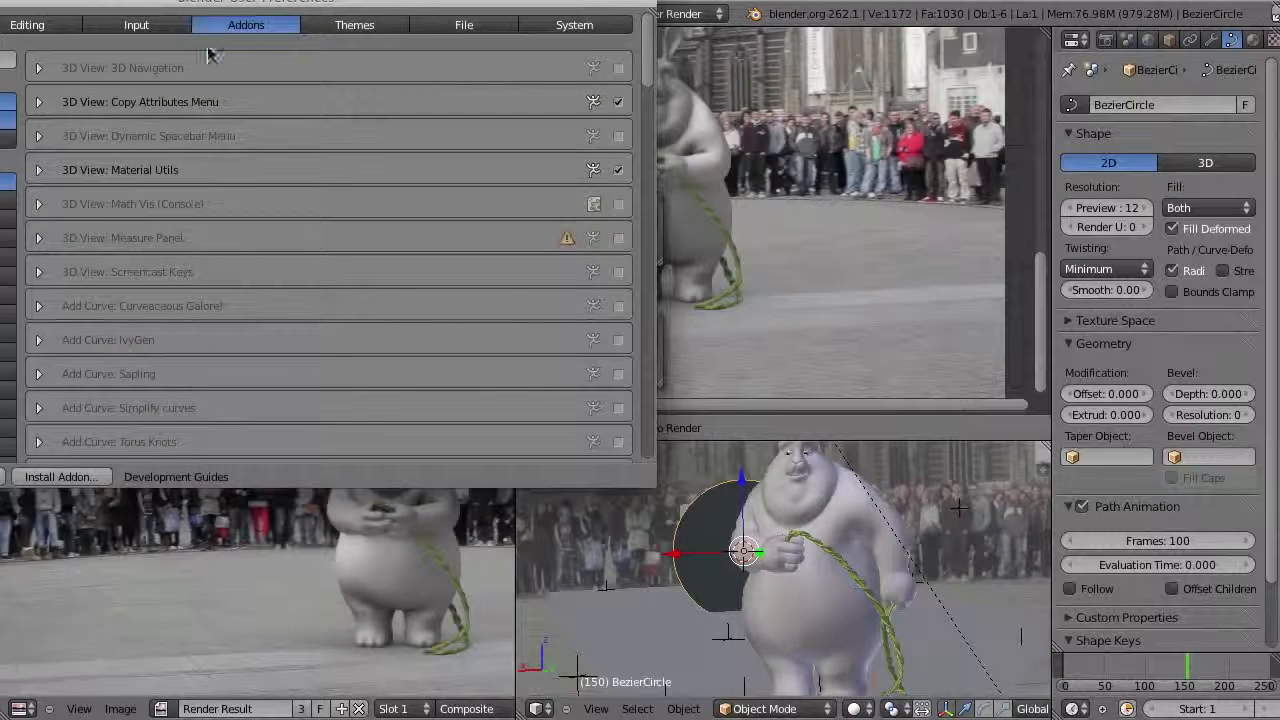
text(rot)
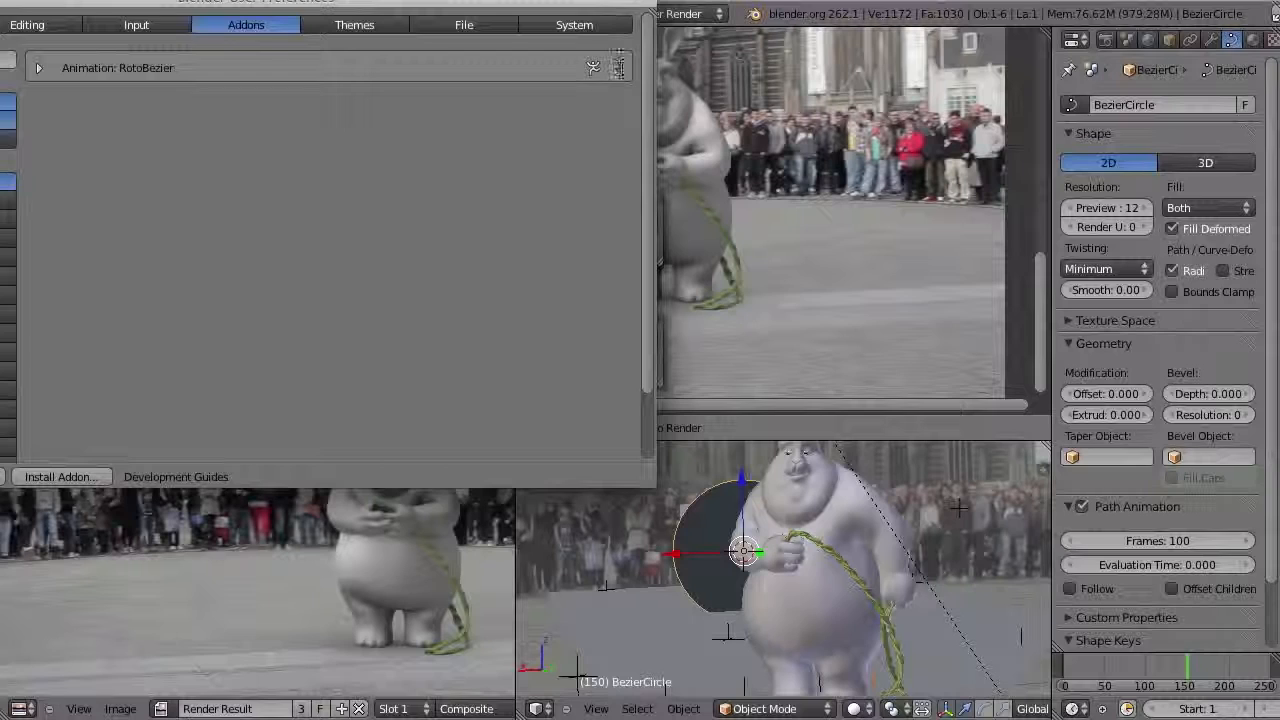
click(742, 127)
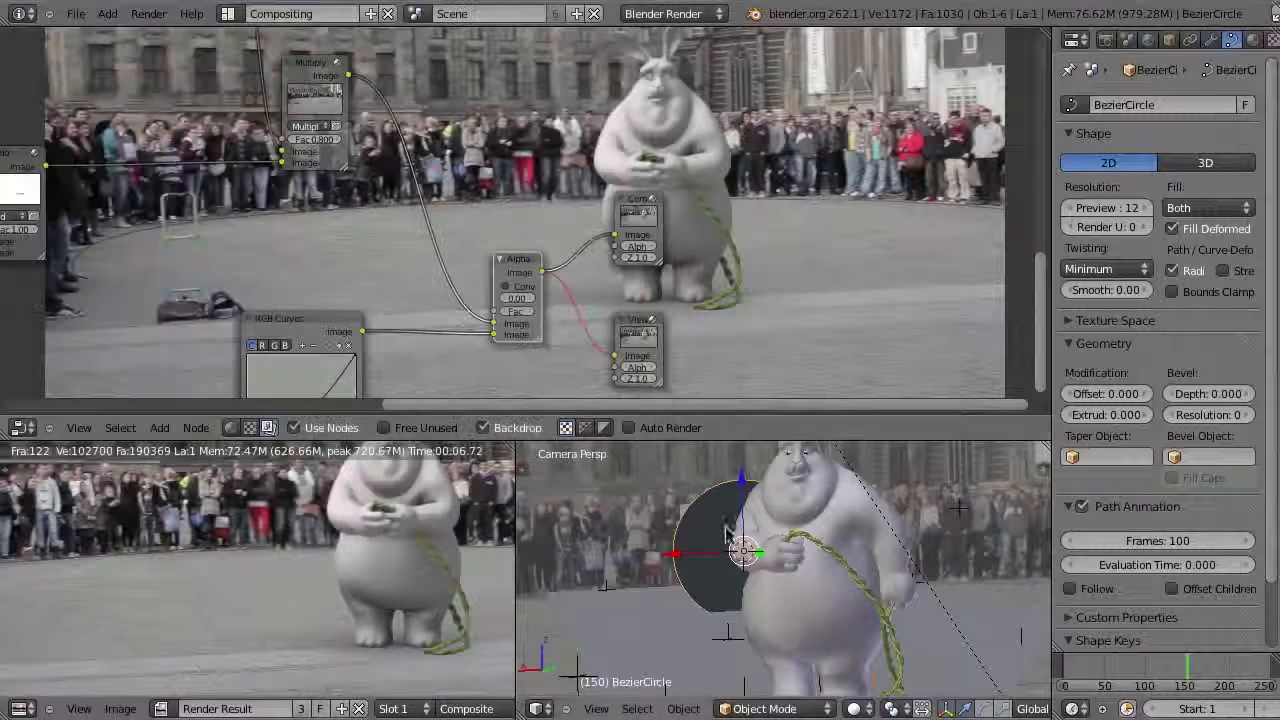
- Show the RotoBezier tools beside the enlarged 3D view, switch to wireframe, and go to frame 1
key(ctrl+Up)
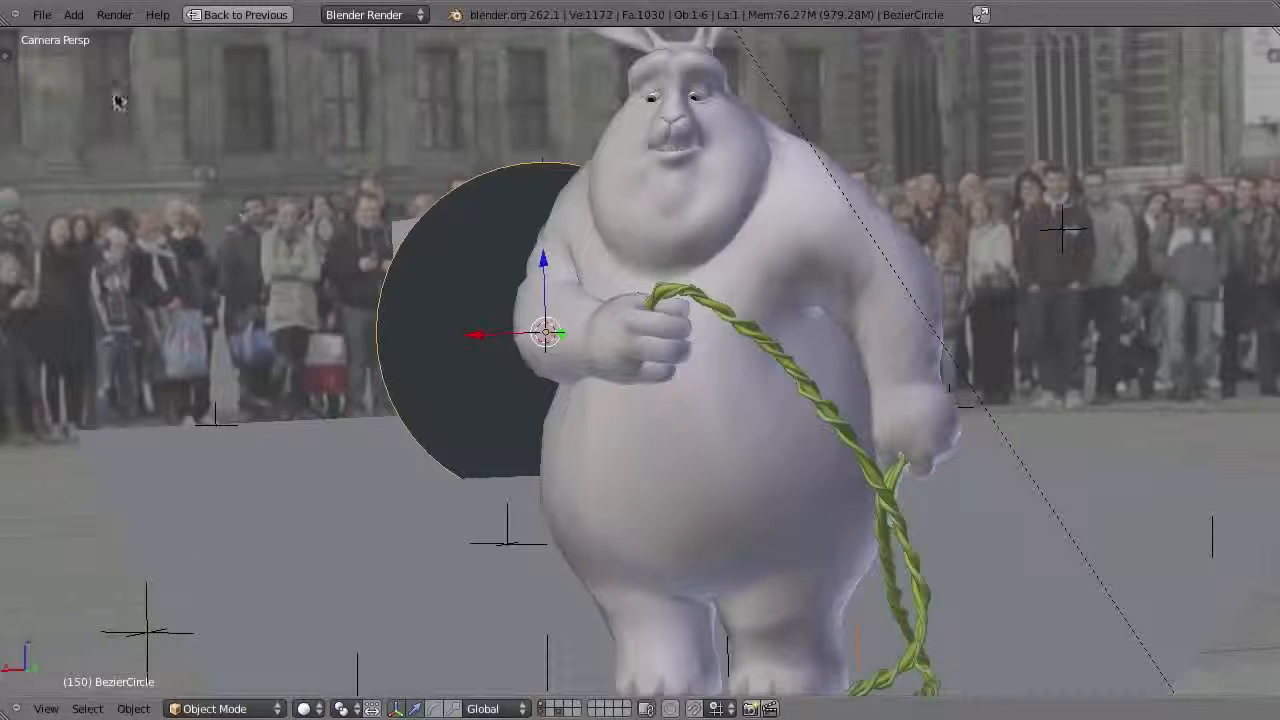
click(6, 55)
drag(152, 226, 198, 528)
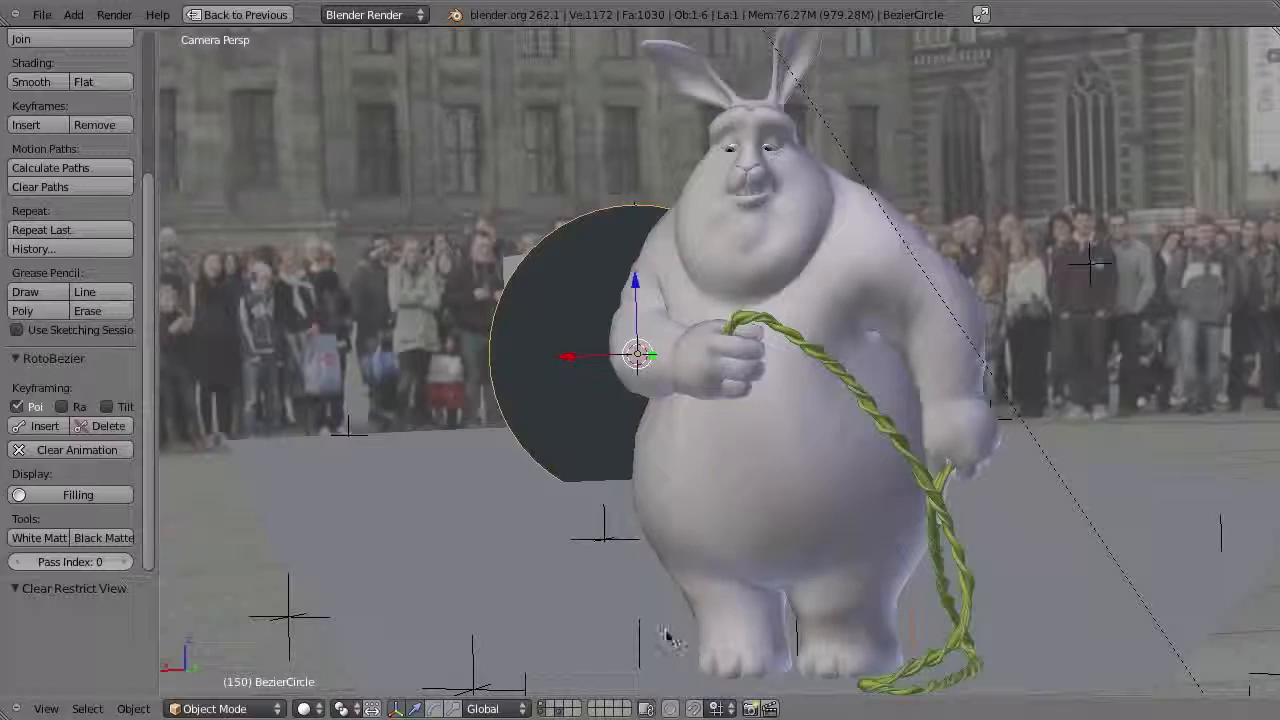
key(z)
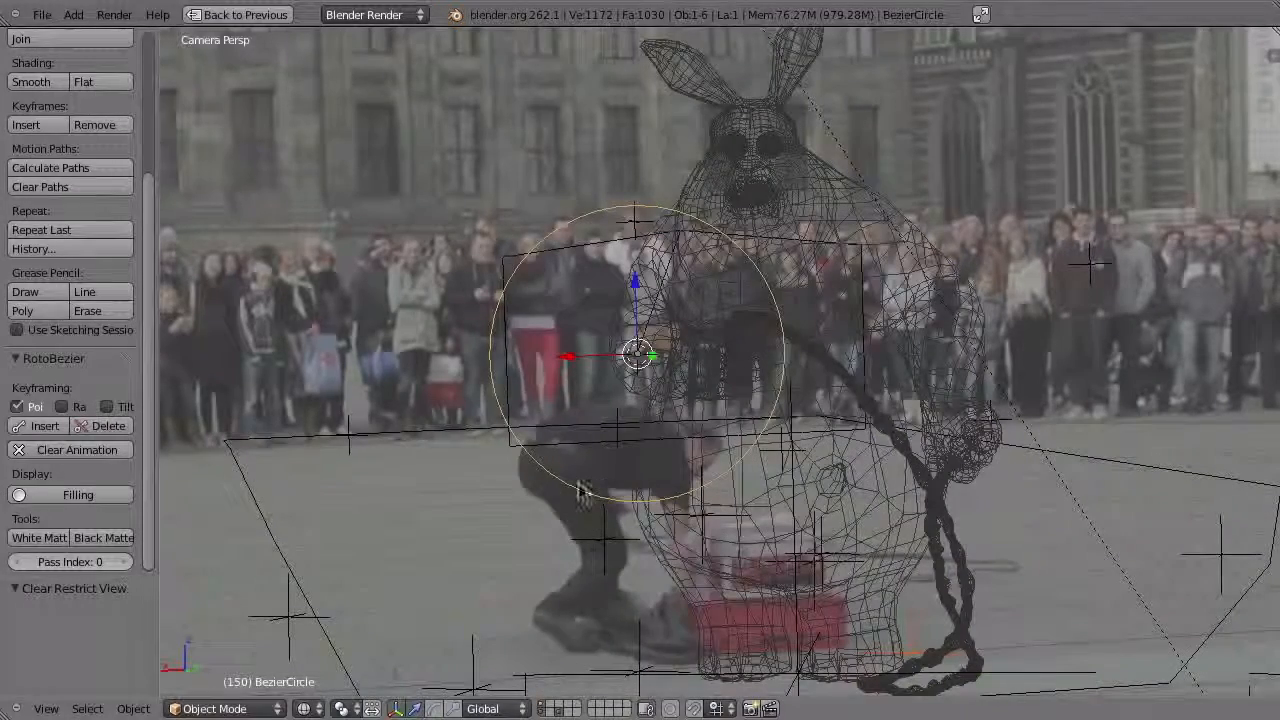
key(shift+Left)
shift+middle_drag(413, 498, 817, 421)
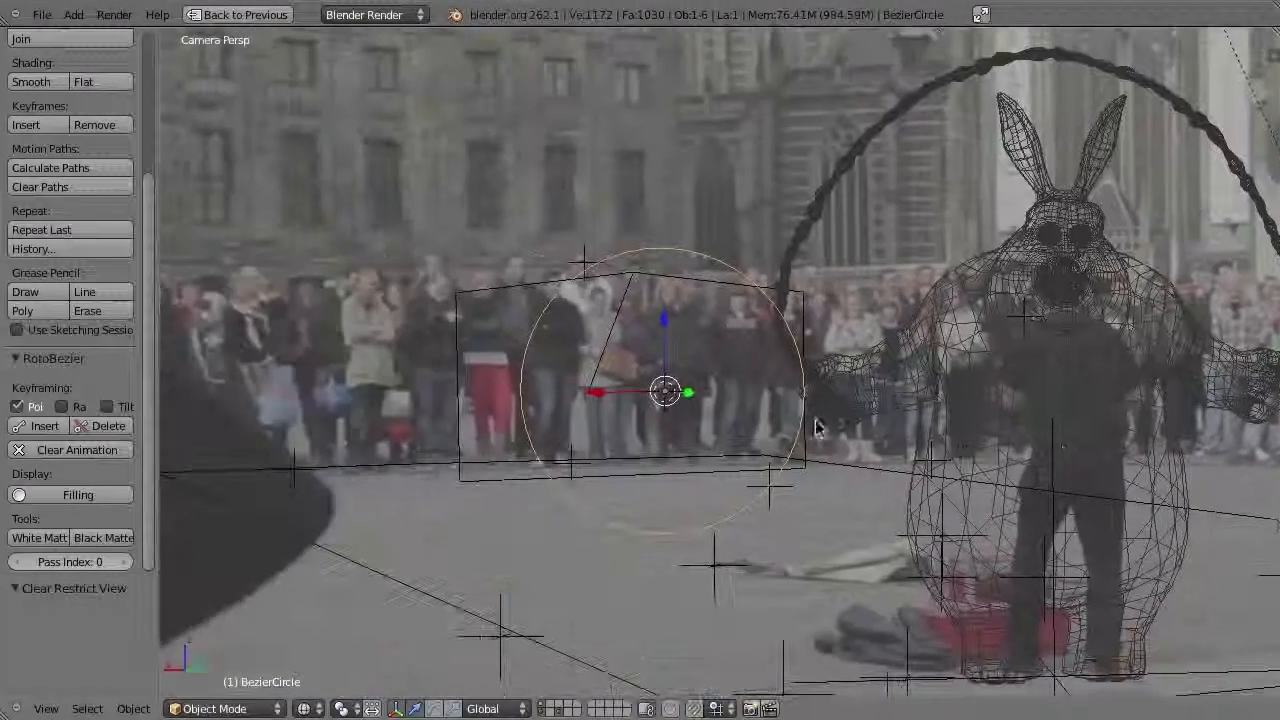
shift+middle_drag(738, 389, 579, 366)
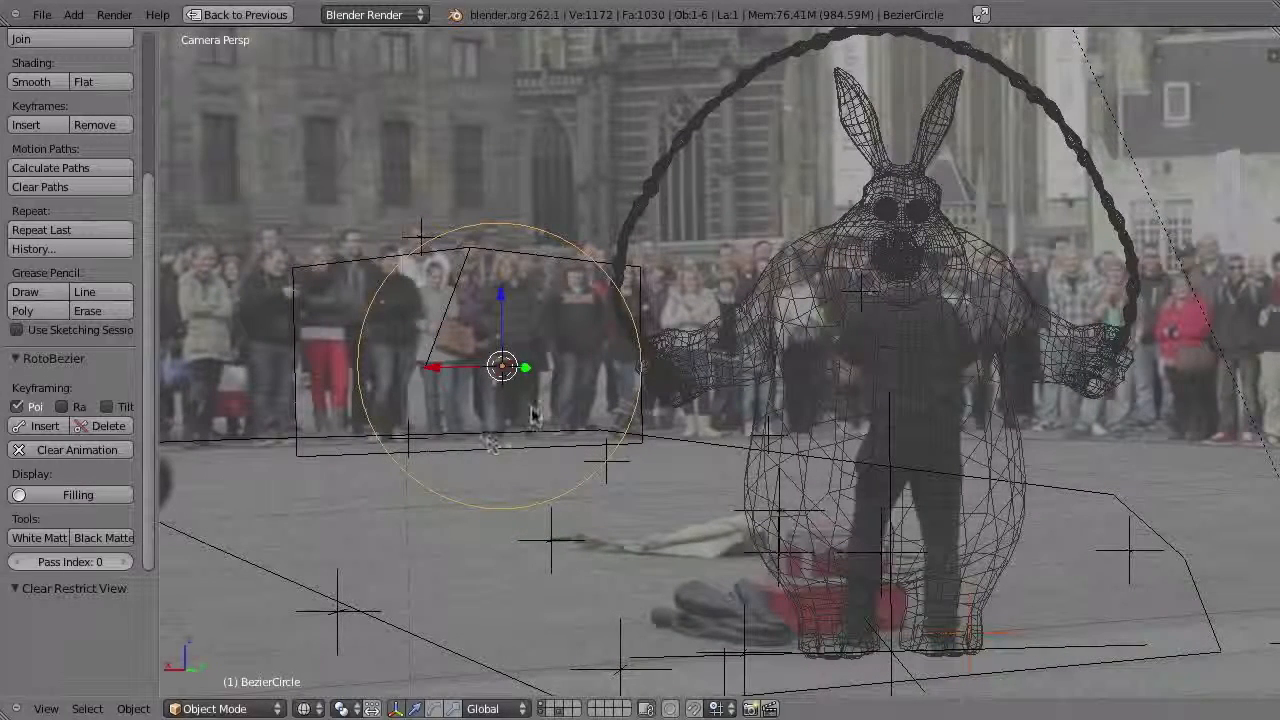
- Move and shrink the circle's points to cover the performer's upper body and insert a RotoBezier keyframe at frame 1
key(Tab)
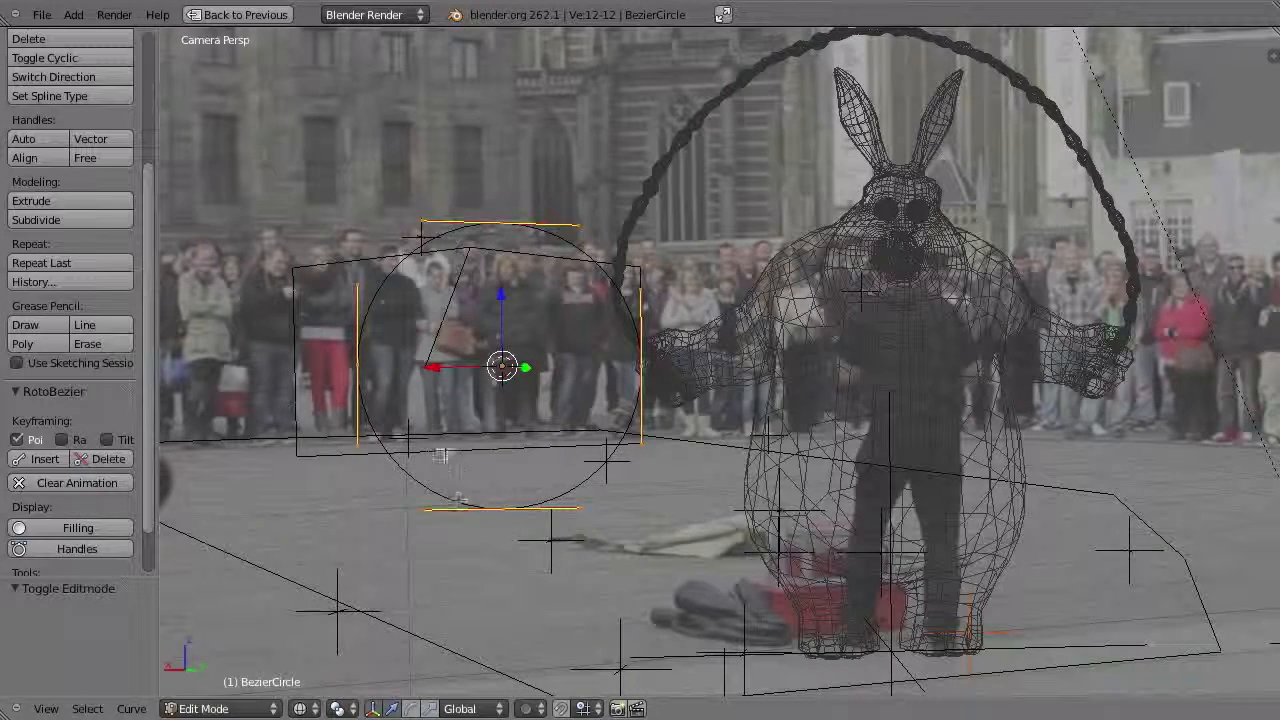
key(g)
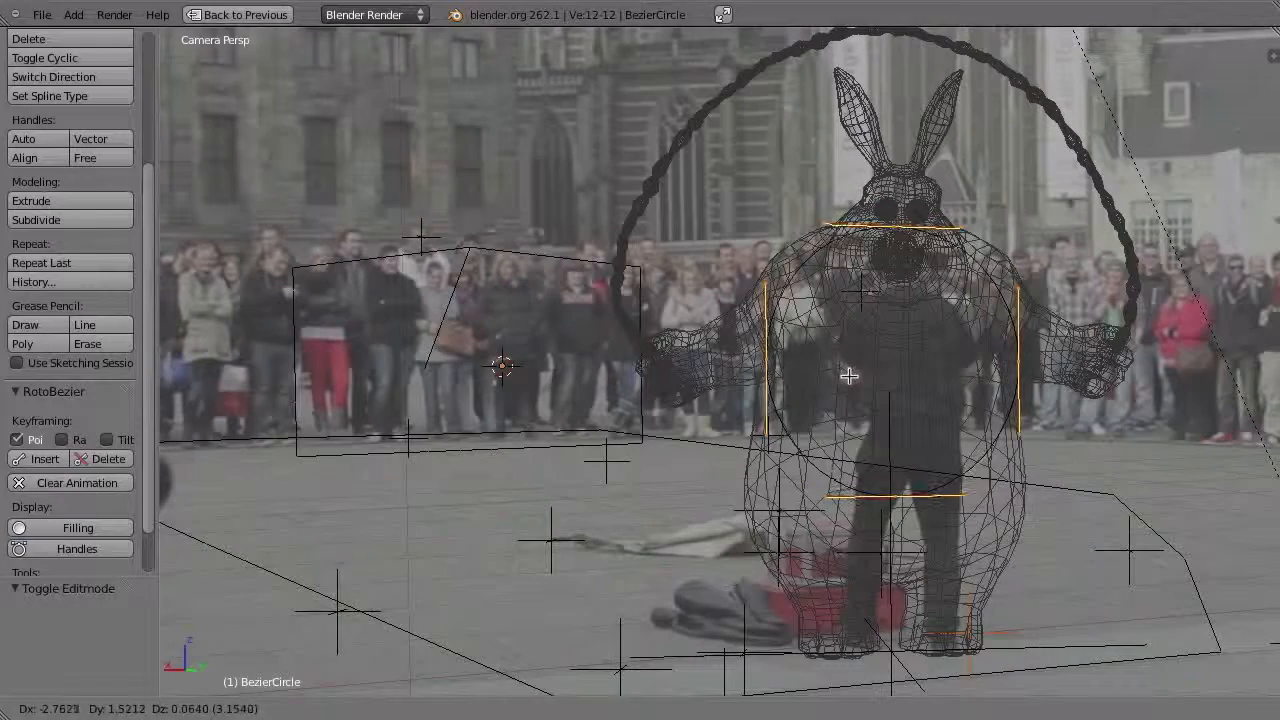
click(849, 374)
key(s)
click(977, 455)
key(g)
click(984, 438)
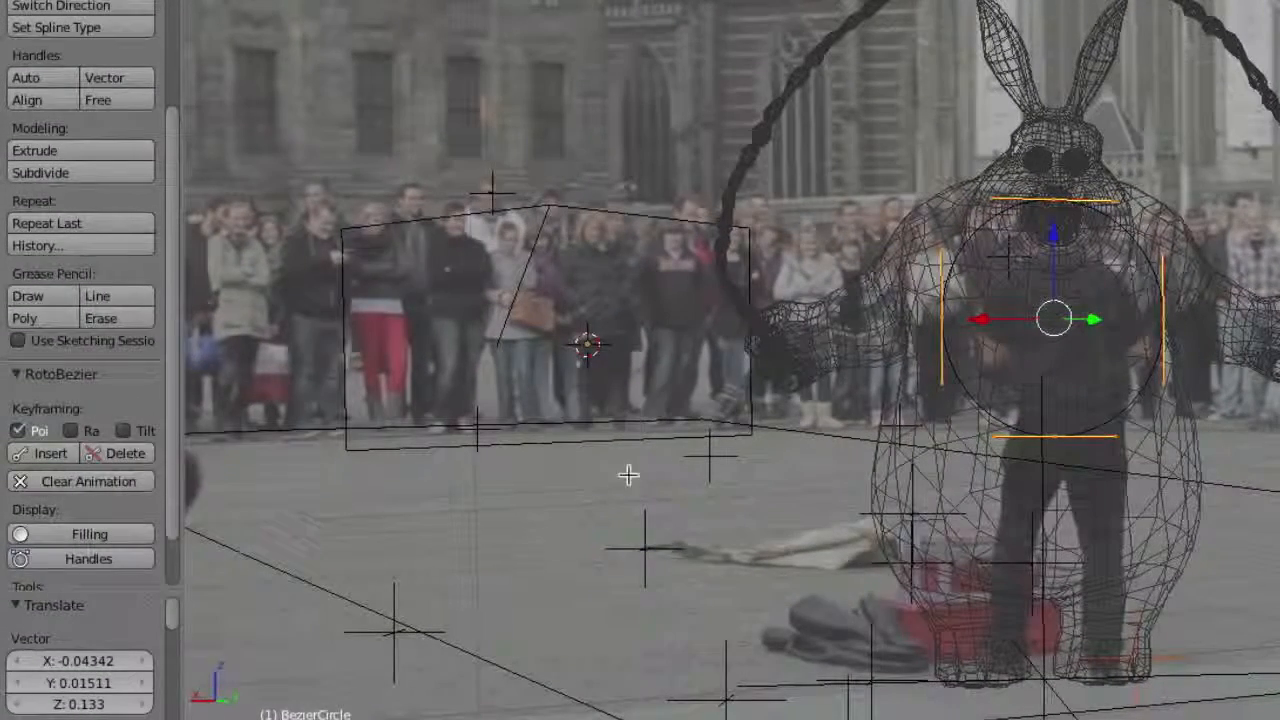
click(50, 453)
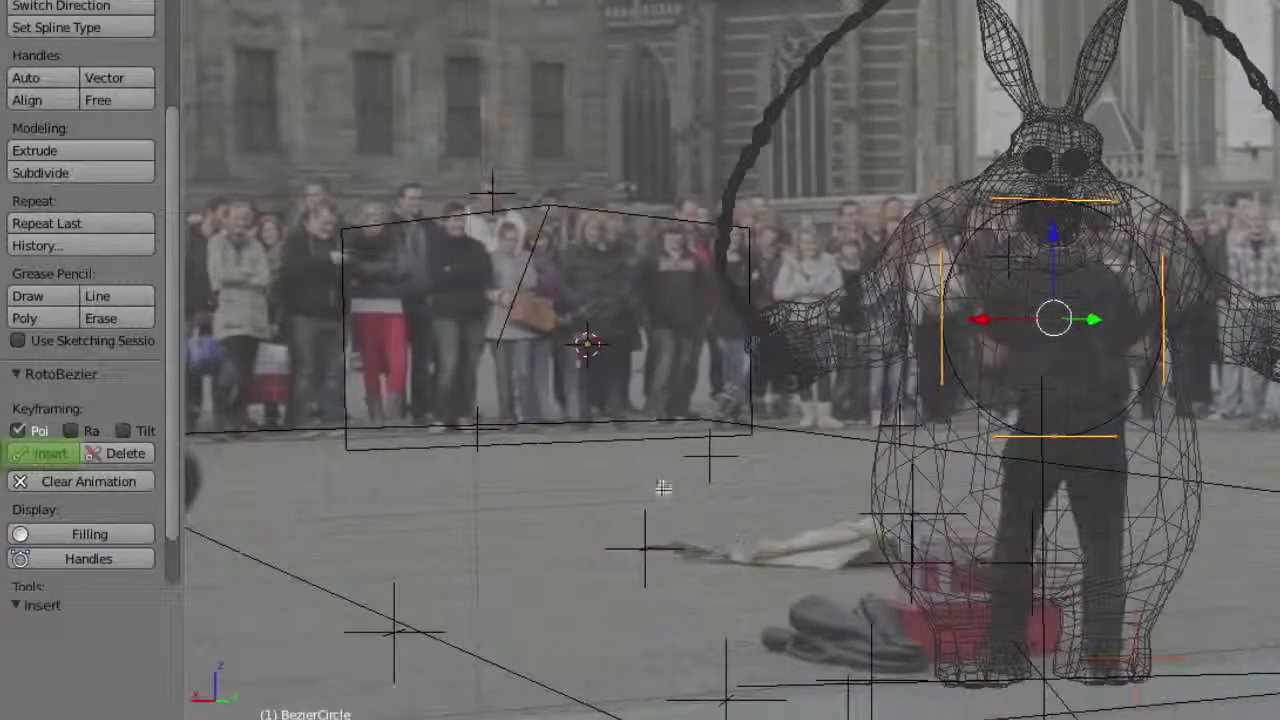
- Advance to frame 61, shift the circle's points back over the performer's upper body, and insert a RotoBezier keyframe
key(Up)
key(Up)
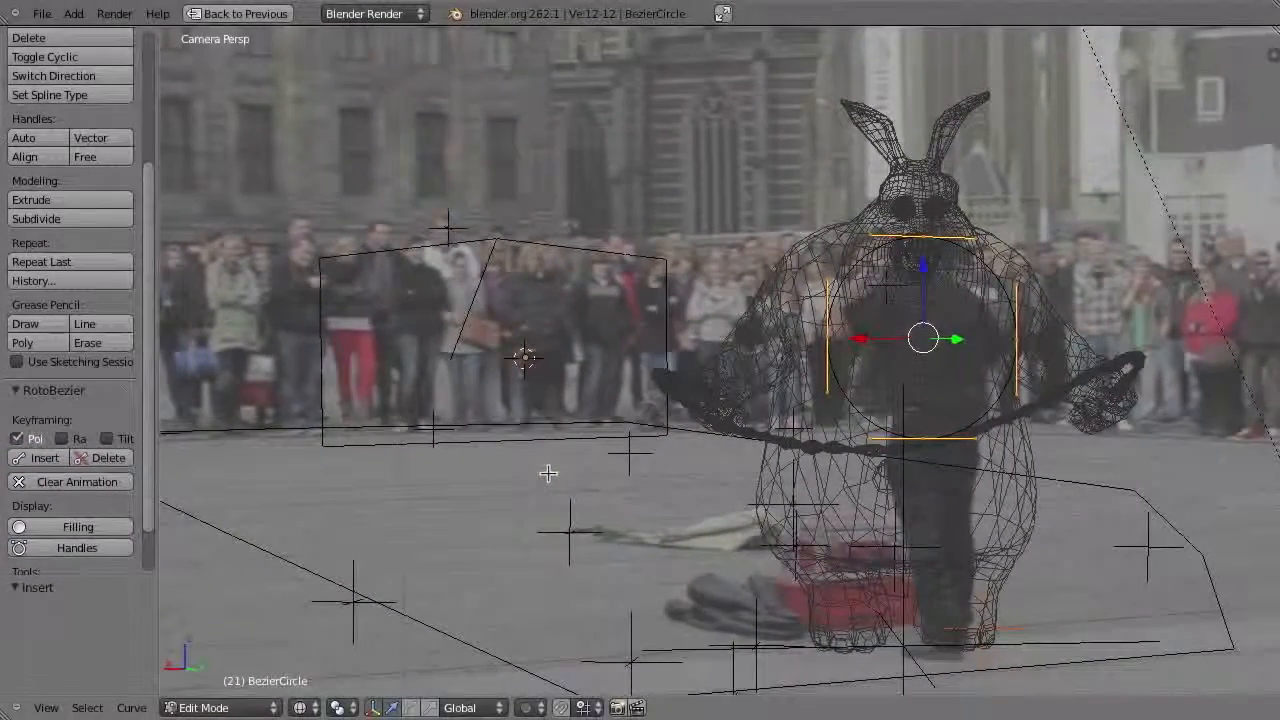
key(Up)
key(Up)
key(Up)
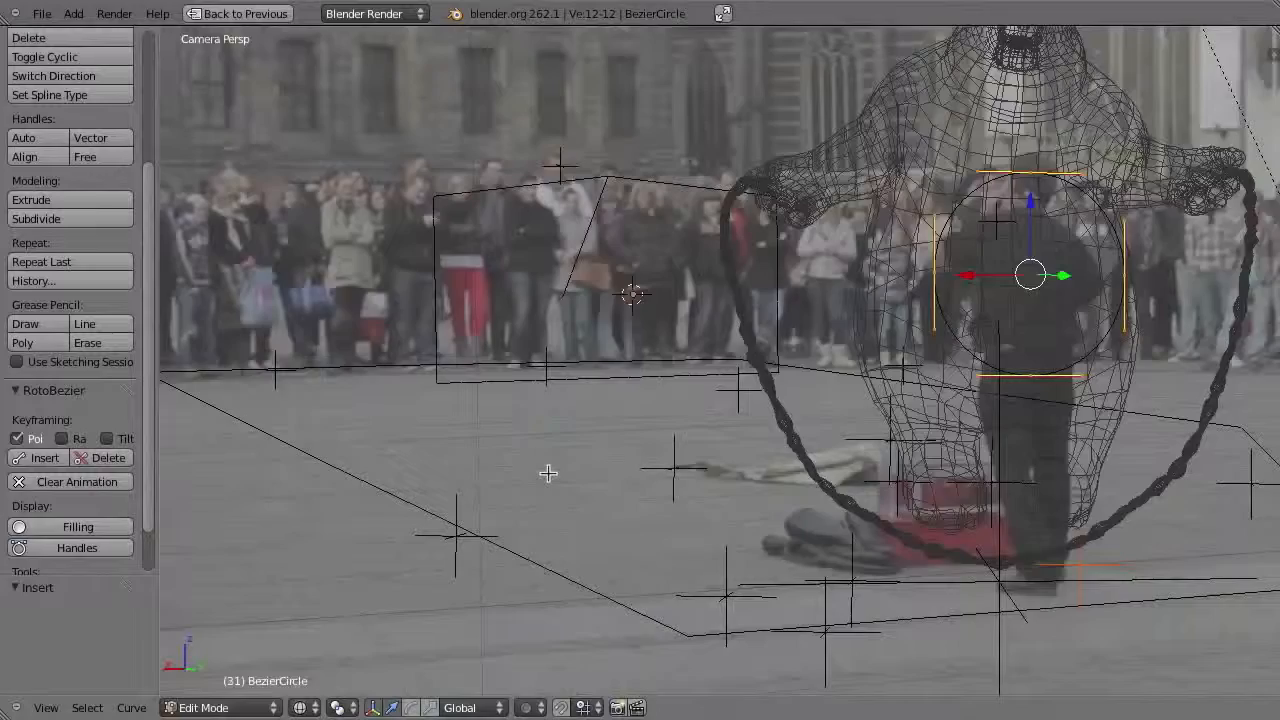
key(Up)
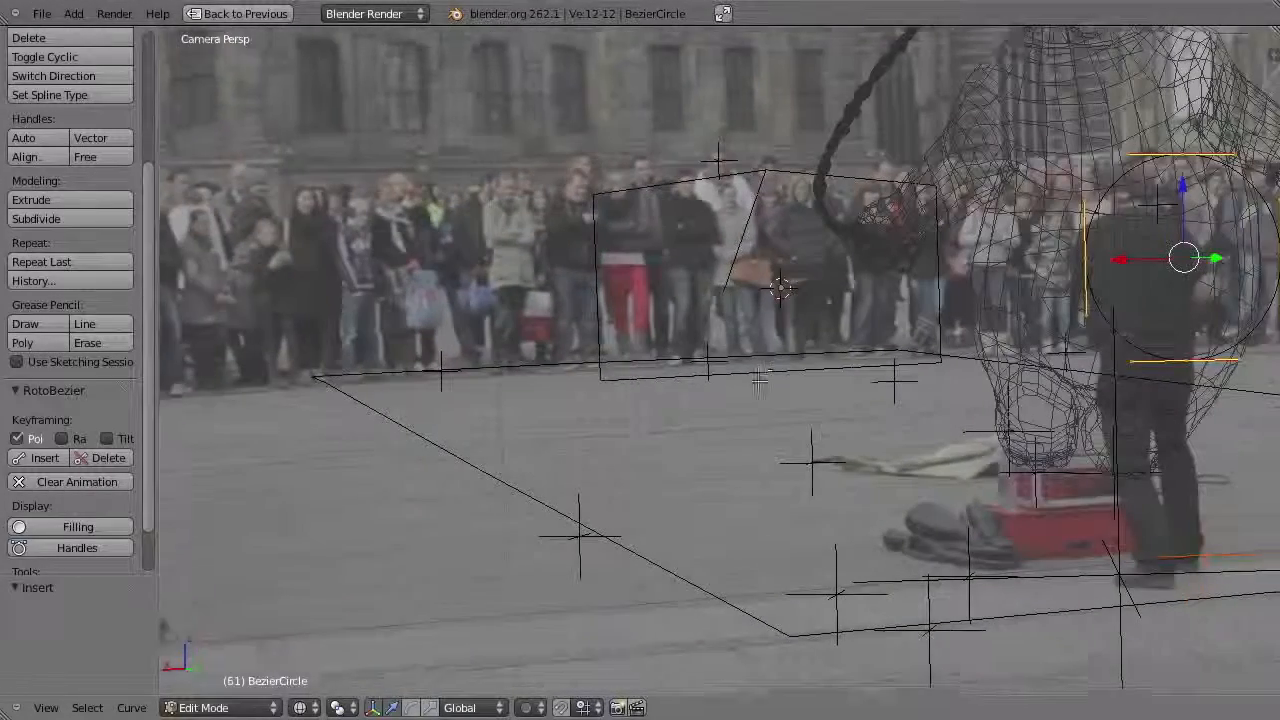
key(g)
click(941, 320)
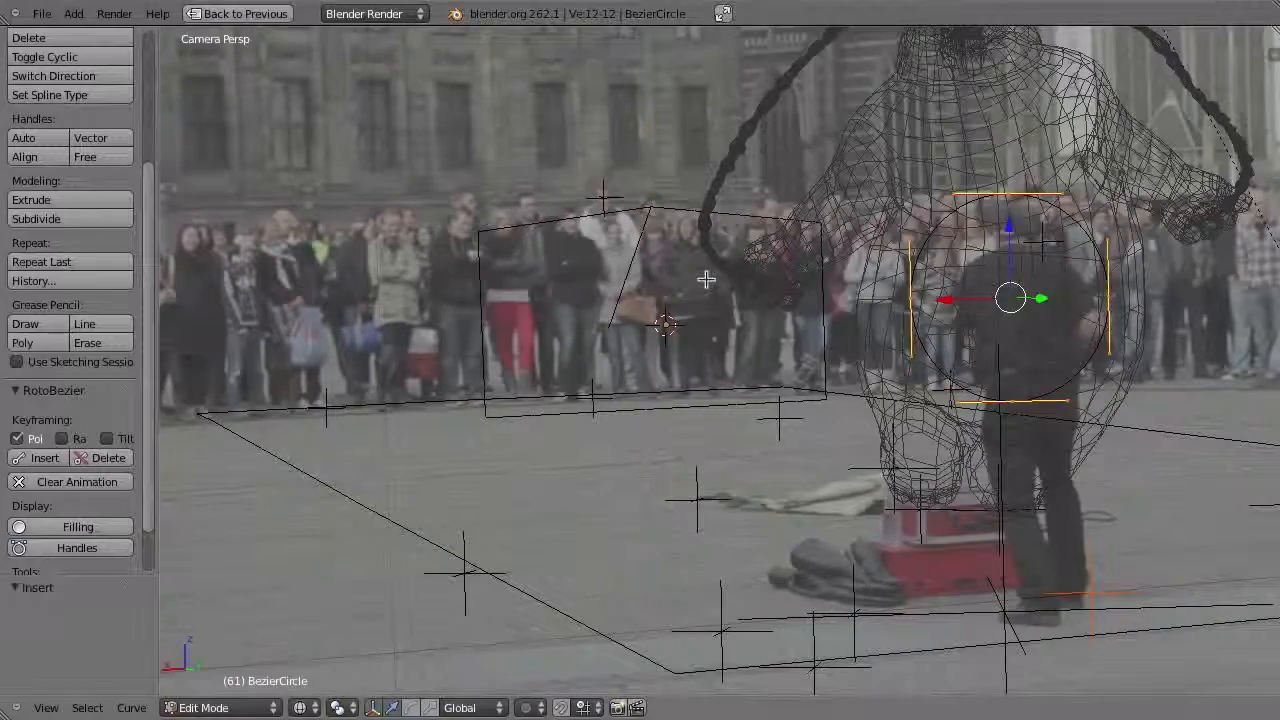
- Check the circle's tracking across the frames up to 114, move its points toward the crouching performer there, and insert a RotoBezier keyframe
key(Down)
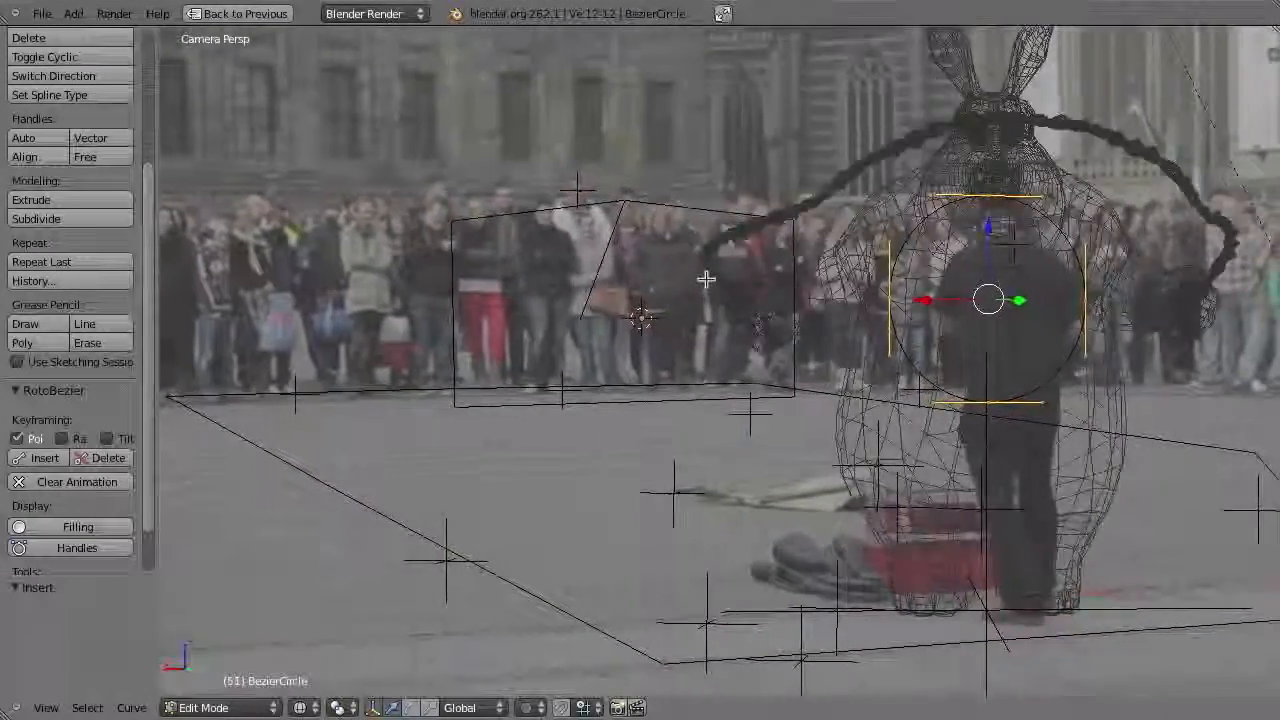
key(Right)
key(Right)
key(Right)
key(Up)
key(Up)
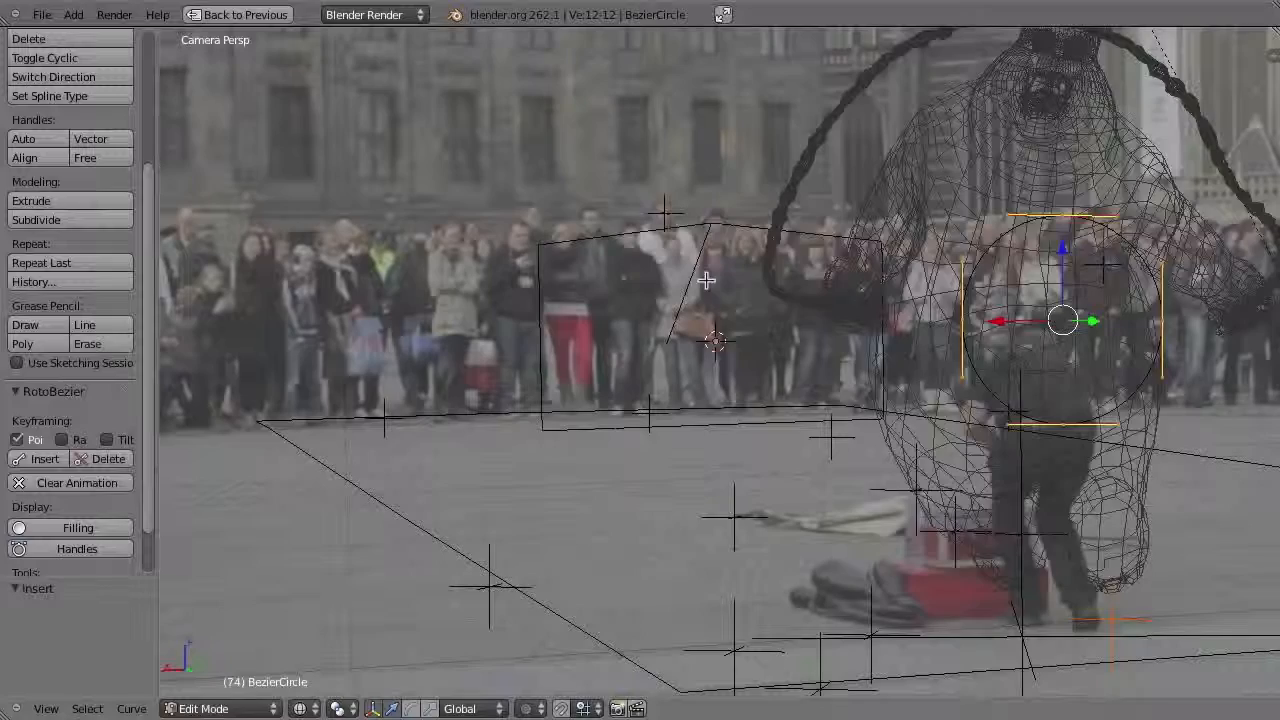
key(Up)
key(Up)
key(Up)
key(Up)
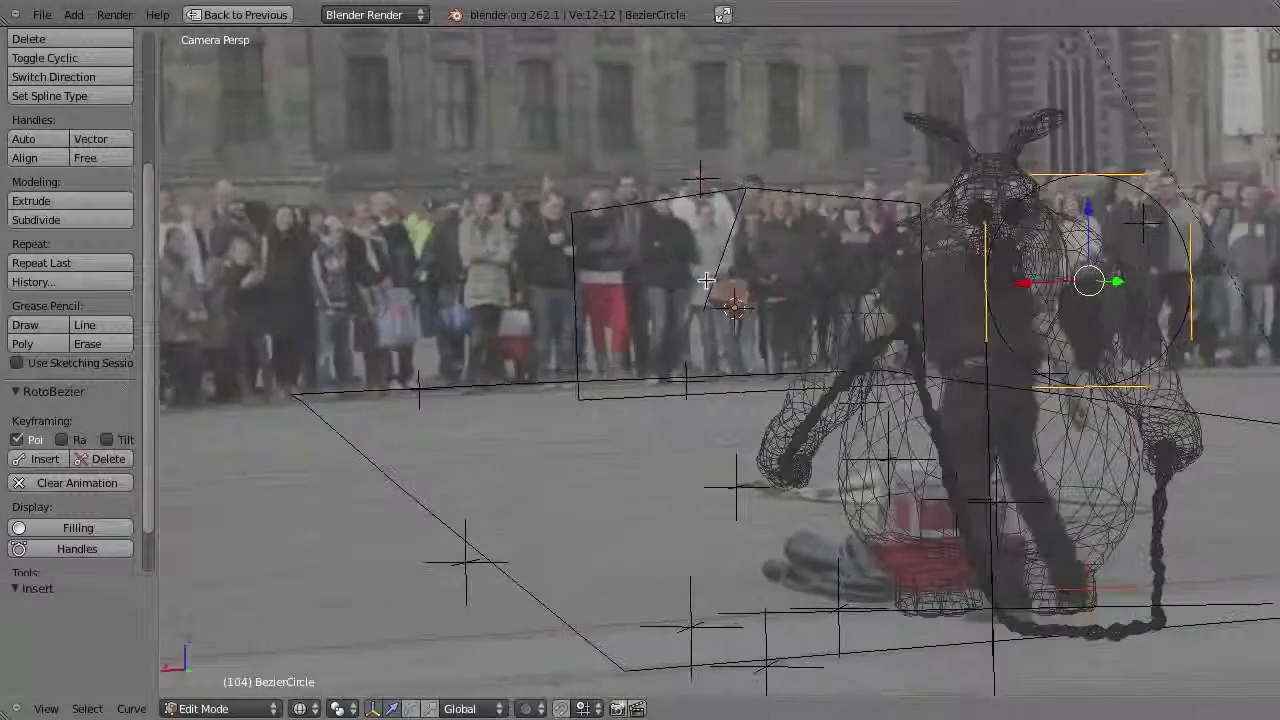
key(g)
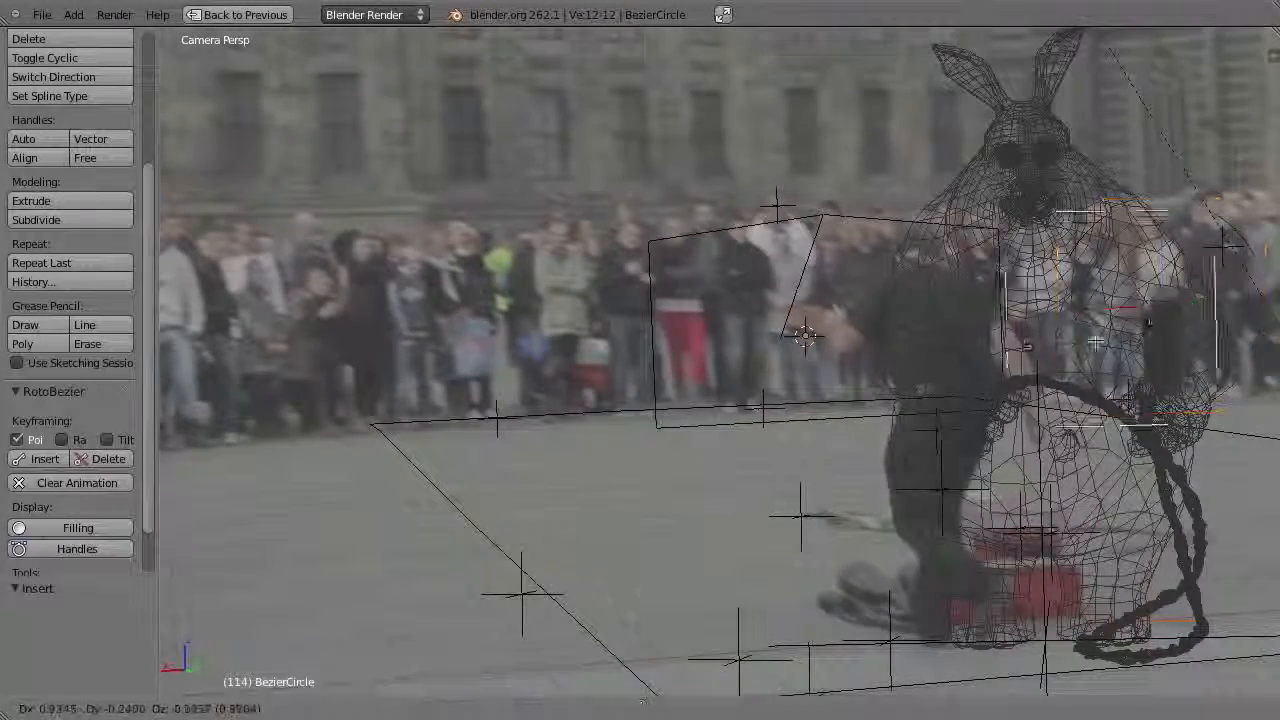
click(1030, 344)
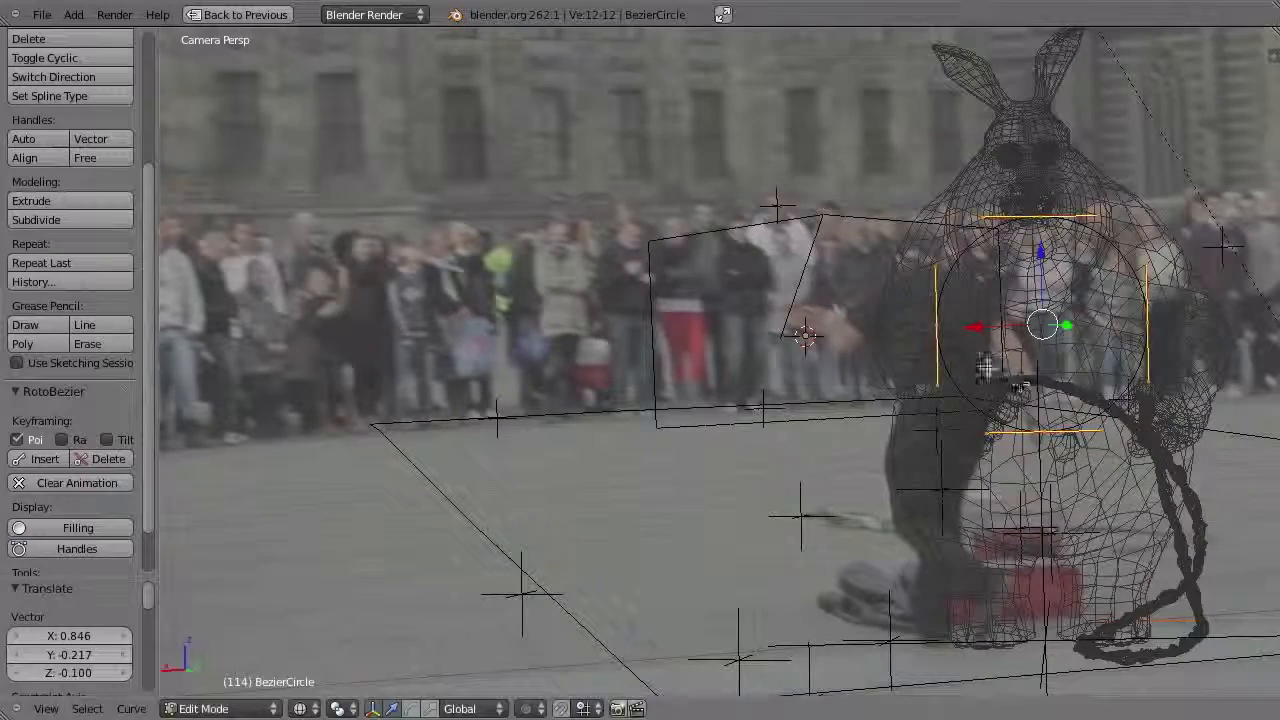
click(38, 459)
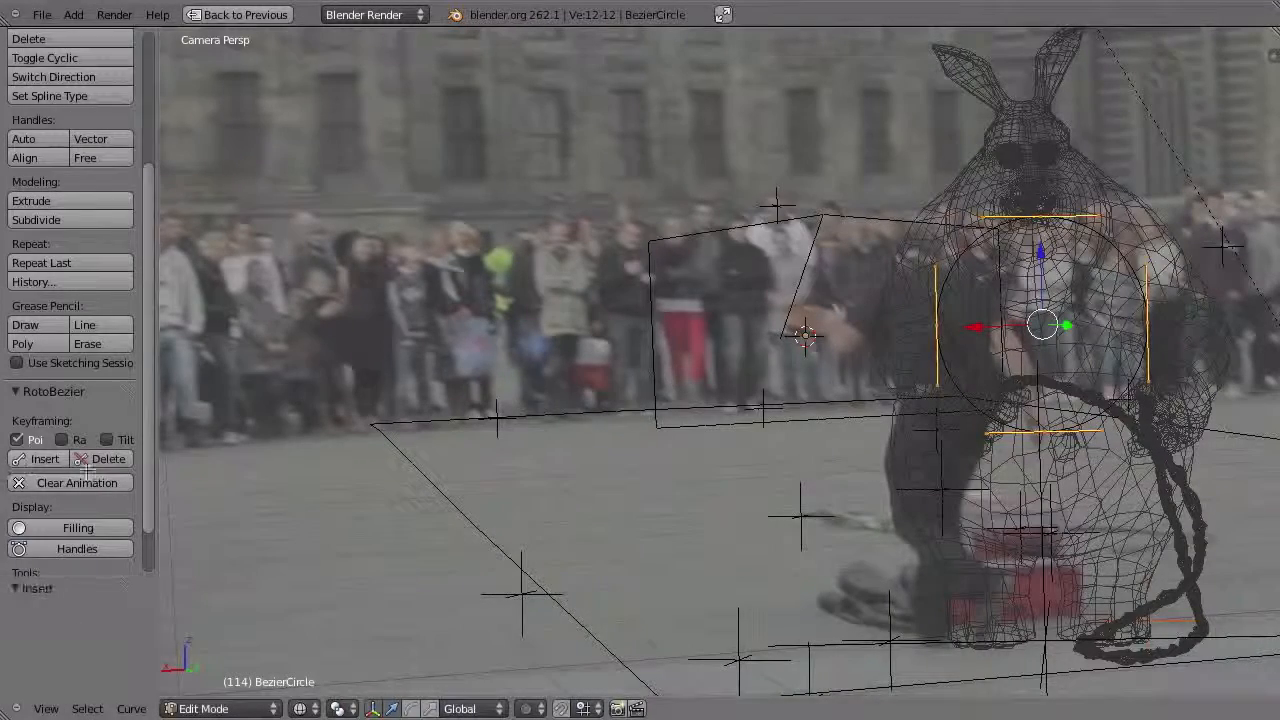
- Check the circle's tracking of the performer backward from frame 114 to frame 103
key(Left)
key(Left)
key(Left)
key(Left)
key(Left)
key(Left)
key(Left)
key(Left)
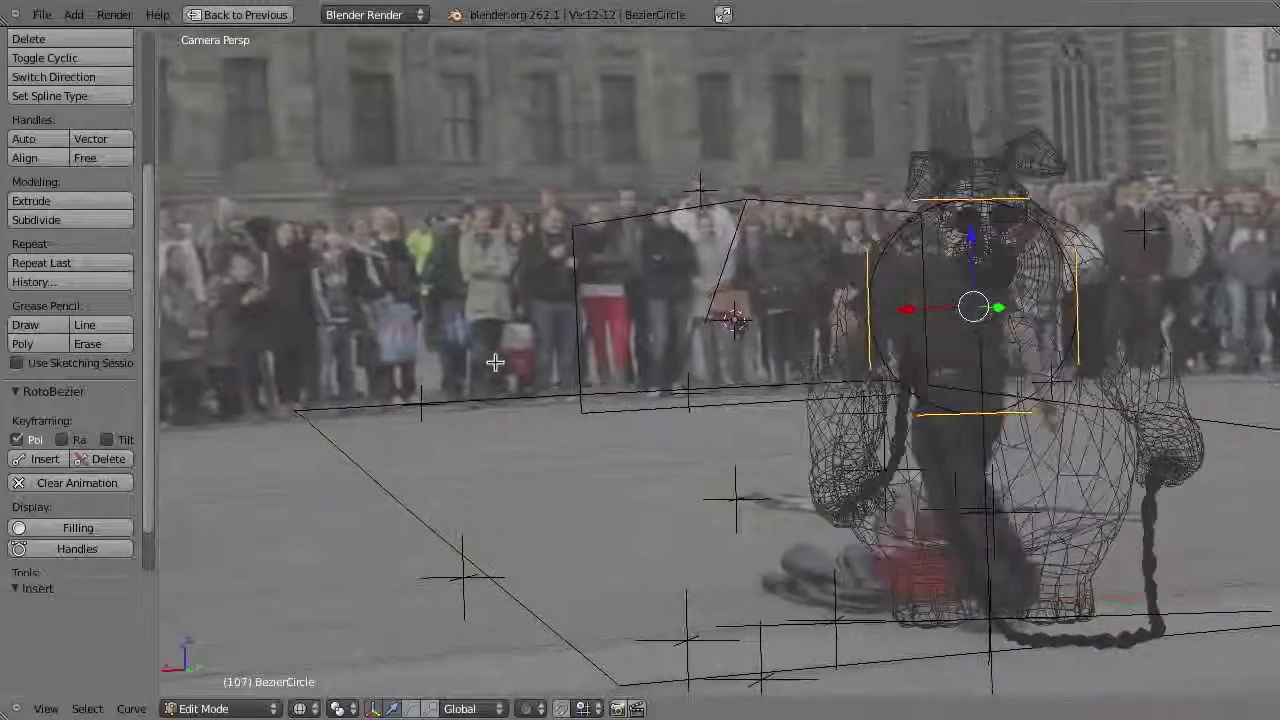
key(Left)
key(Left)
key(Left)
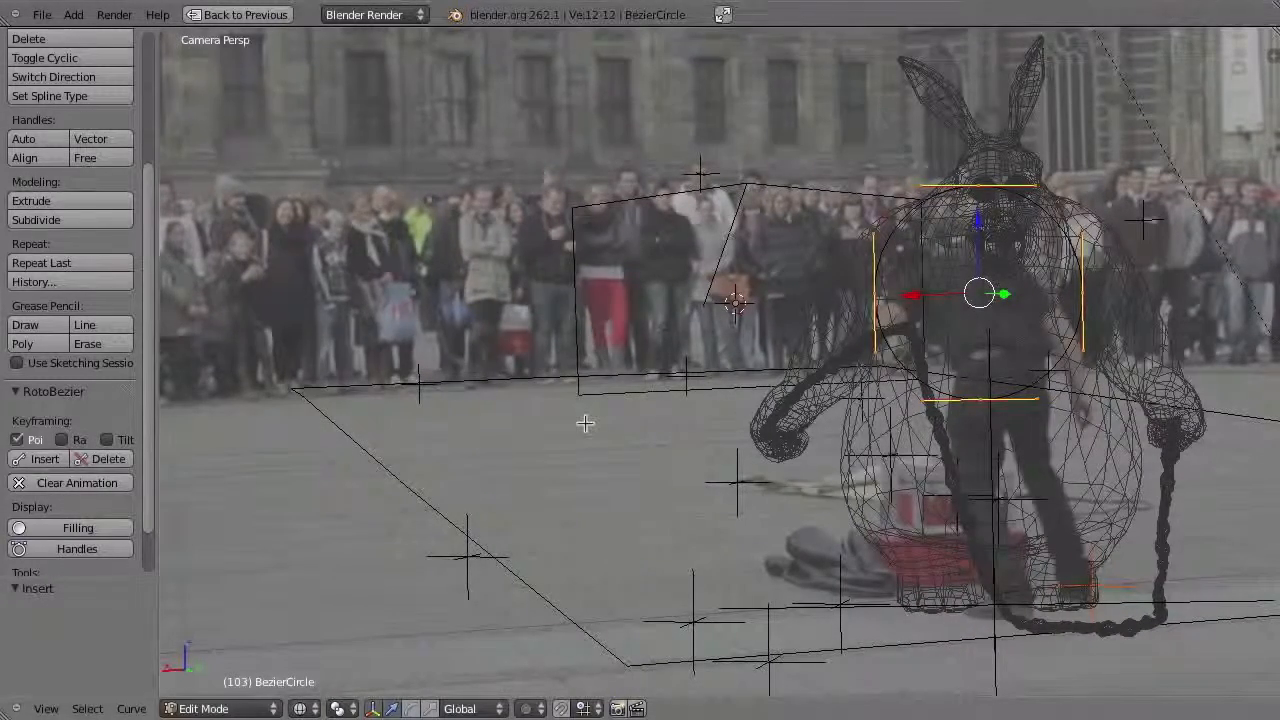
- Advance to frame 110, extend the circle's points over the performer's back and arm, and insert a RotoBezier keyframe
key(Right)
key(Right)
key(Right)
key(Right)
key(Right)
key(Right)
key(Right)
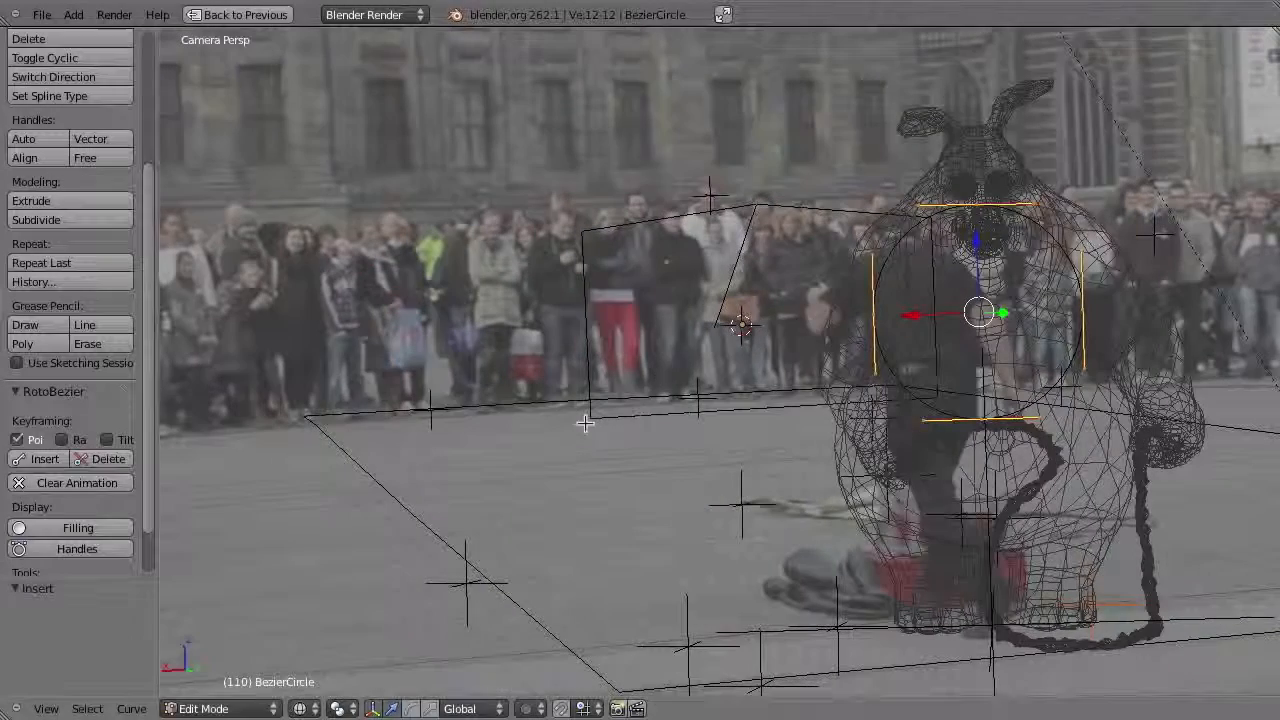
right_drag(880, 319, 798, 341)
right_drag(889, 207, 883, 222)
right_drag(978, 204, 918, 223)
right_drag(780, 331, 793, 333)
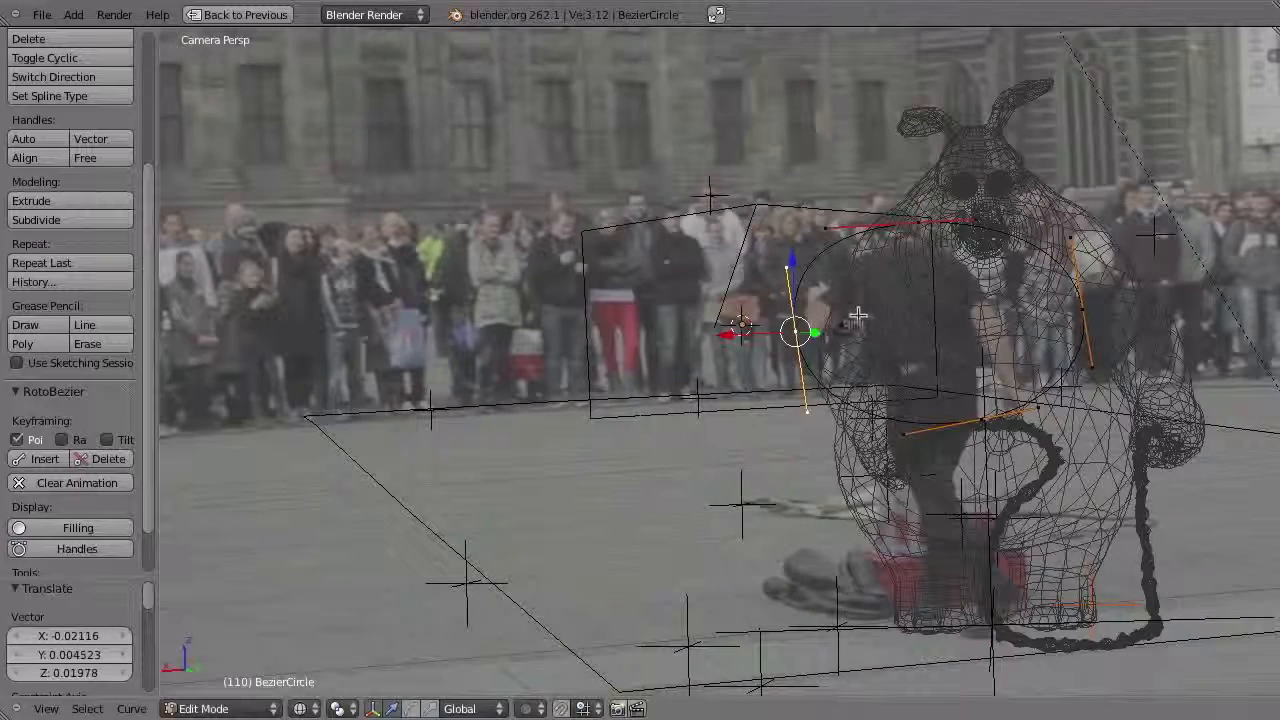
right_drag(920, 223, 894, 205)
key(a)
key(a)
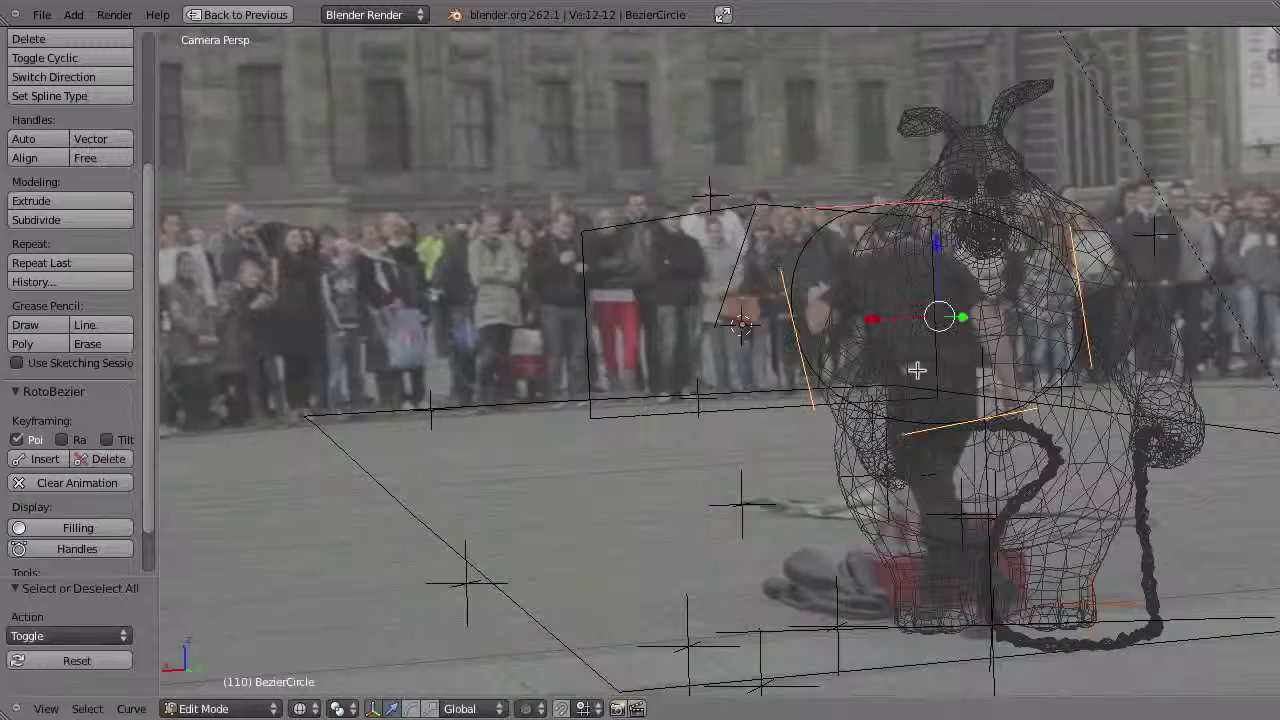
click(45, 459)
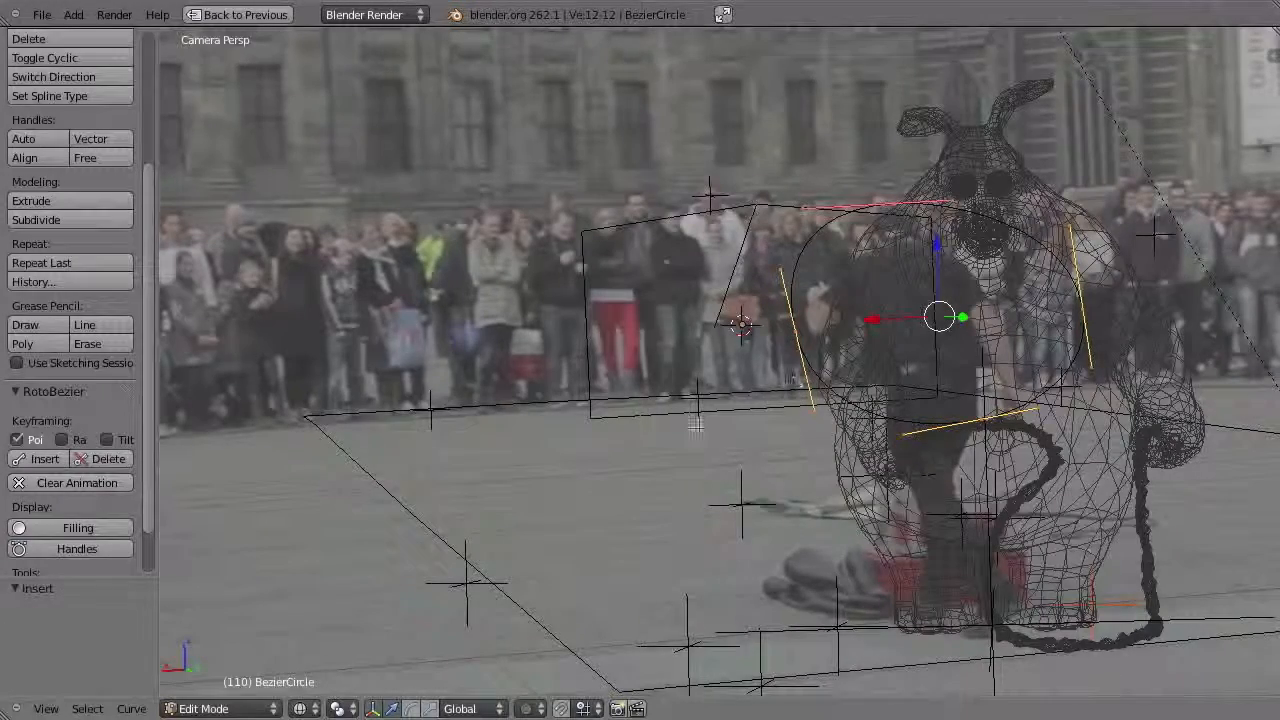
- Advance to frame 117, move the whole circle over the standing performer, and adjust its upper point
key(Right)
key(Right)
key(Right)
key(Right)
key(Right)
key(Right)
key(Right)
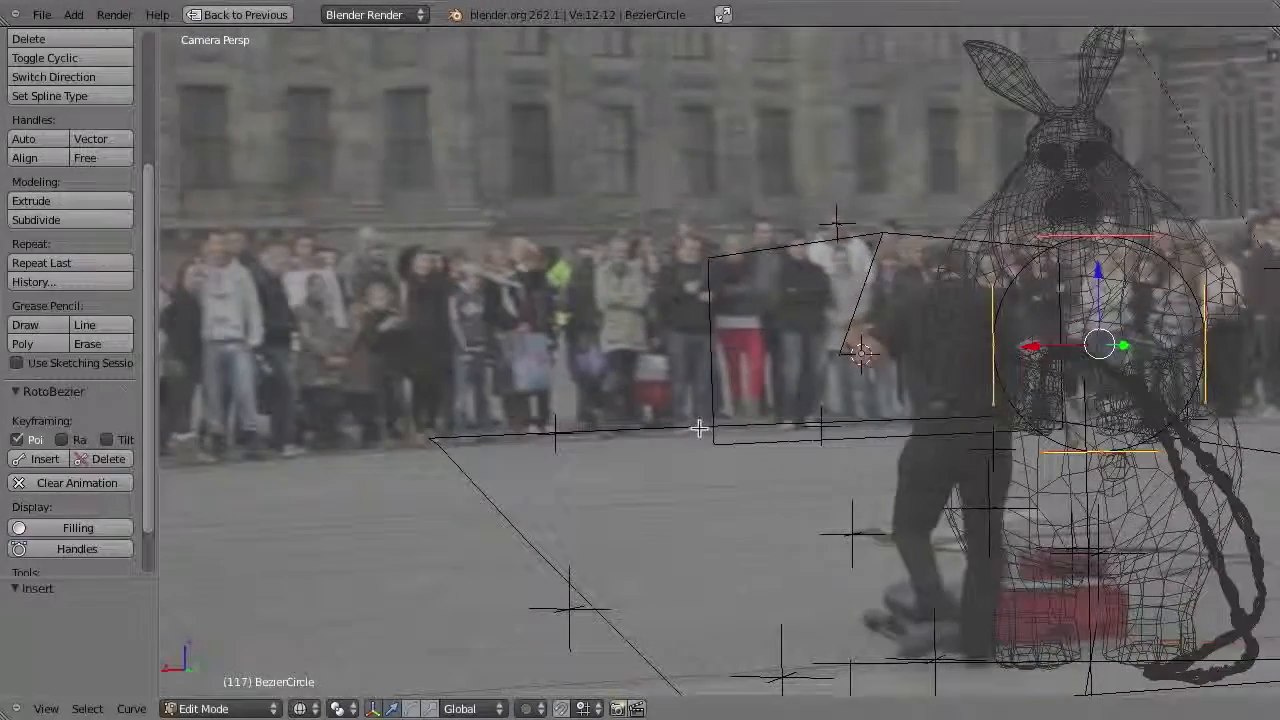
key(ctrl+z)
key(g)
click(961, 351)
right_click(932, 241)
key(g)
click(937, 234)
- Fit the circle's side and lower points around the performer's torso and insert a RotoBezier keyframe at frame 117
right_click(813, 308)
key(g)
click(858, 303)
right_click(830, 378)
key(g)
click(827, 406)
right_click(802, 464)
key(g)
click(825, 443)
right_click(1016, 460)
key(g)
click(981, 436)
key(a)
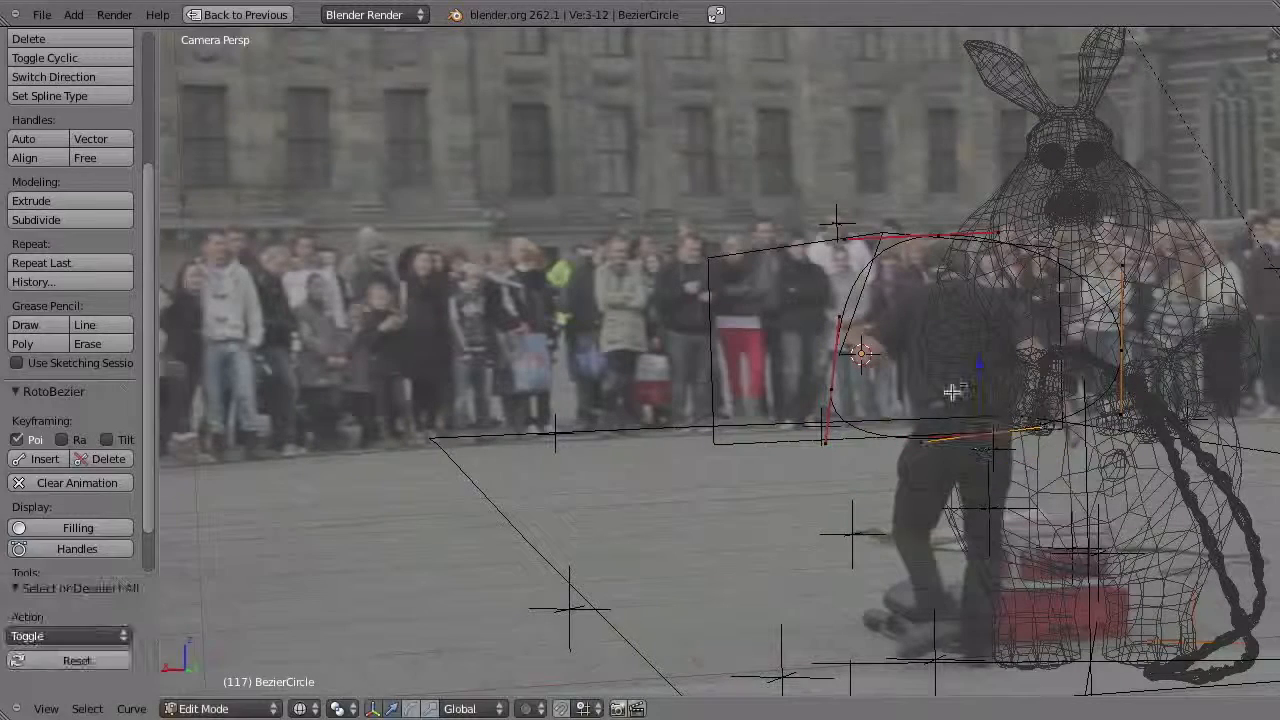
click(44, 463)
- Check the circle's tracking past frame 117 and back to frame 110
key(Right)
key(Right)
key(Right)
key(Right)
key(Right)
key(Right)
key(Right)
key(Right)
key(Right)
key(Right)
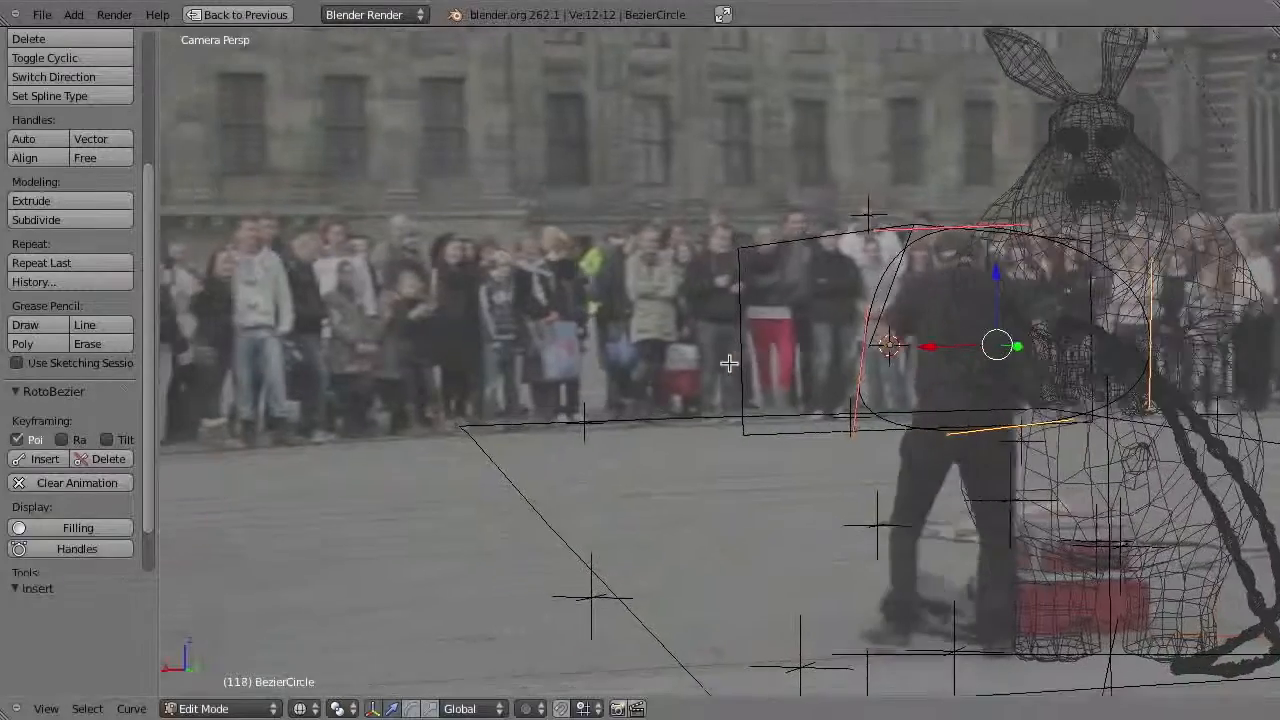
key(Left)
key(Left)
key(Left)
key(Left)
key(Left)
key(Left)
key(Left)
key(Left)
key(Left)
key(Left)
key(Left)
key(Left)
key(Left)
key(Left)
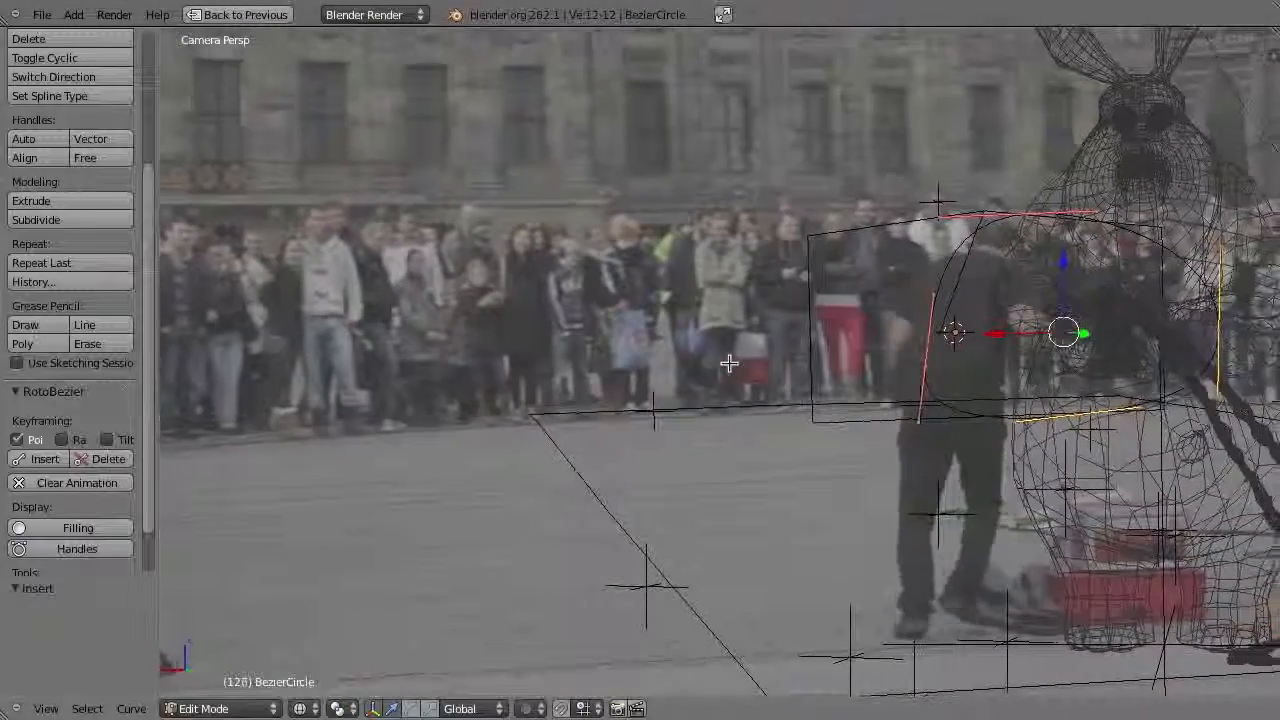
key(Left)
key(Left)
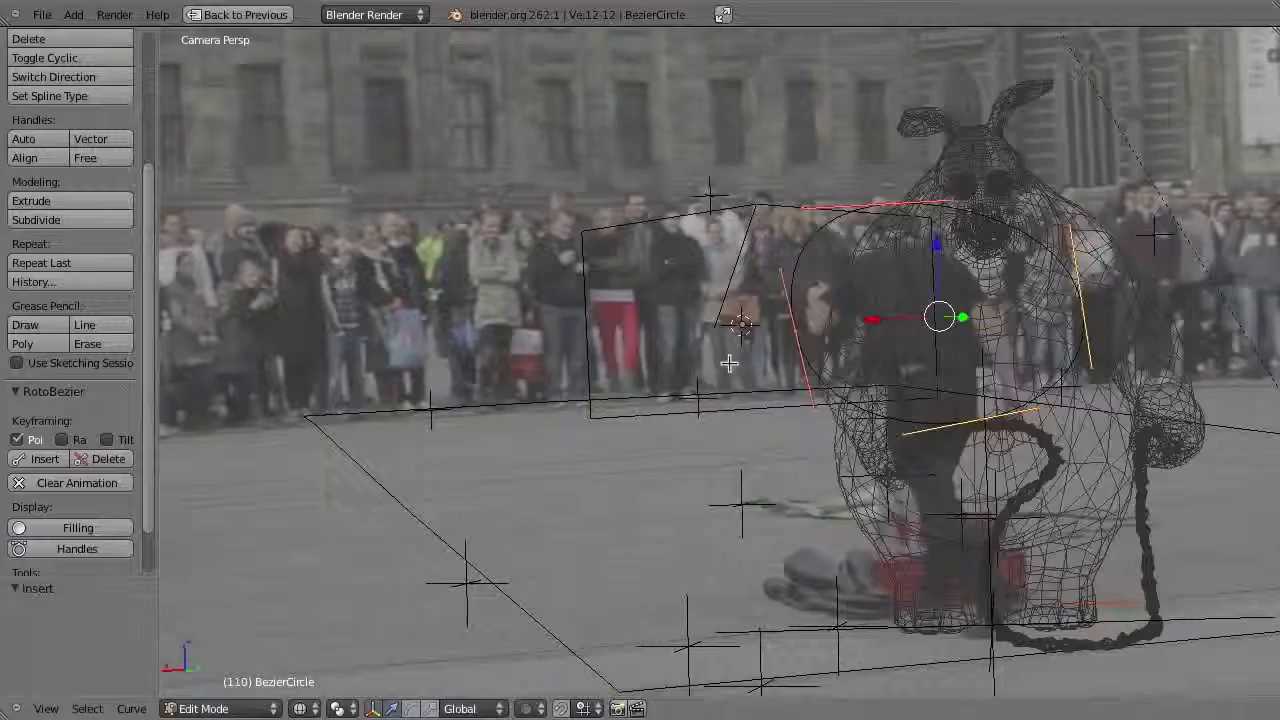
- Go to frame 113, move the circle's side and upper points out over the performer, and insert a RotoBezier keyframe
key(Right)
key(Right)
key(Right)
key(Right)
key(Right)
key(Right)
key(Left)
key(Left)
key(Left)
key(Left)
key(Left)
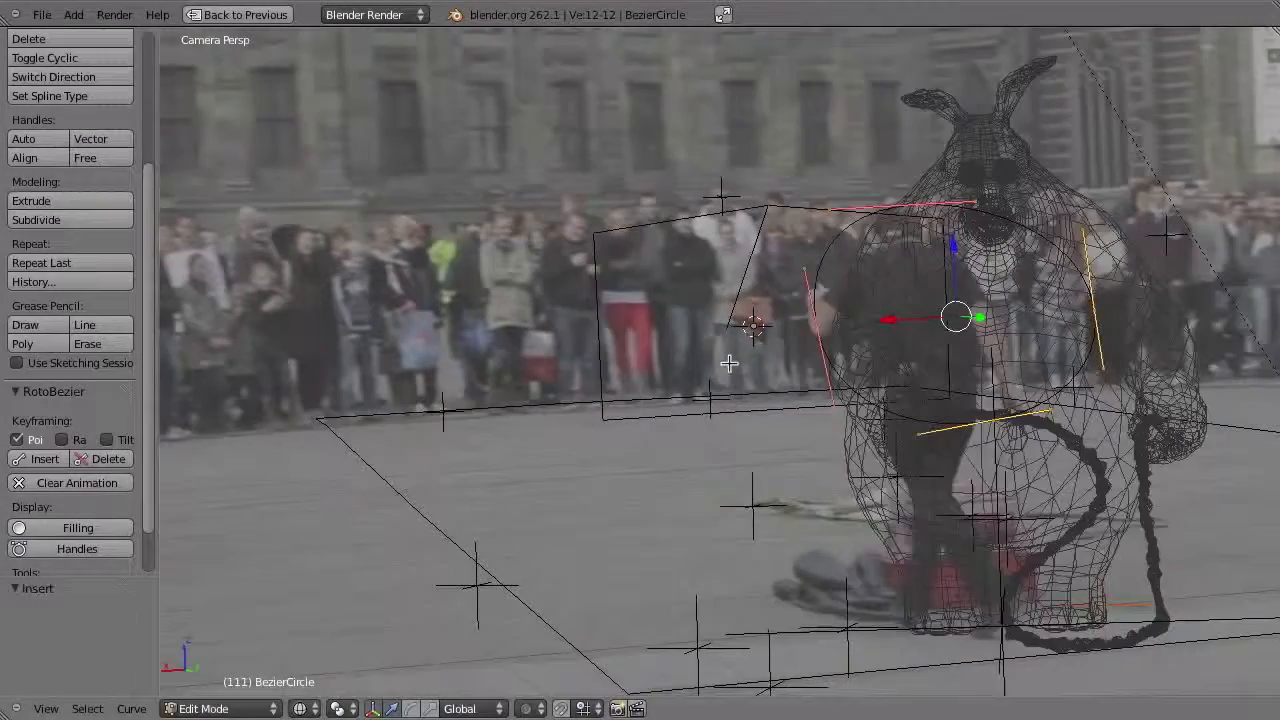
key(Right)
key(Right)
key(Right)
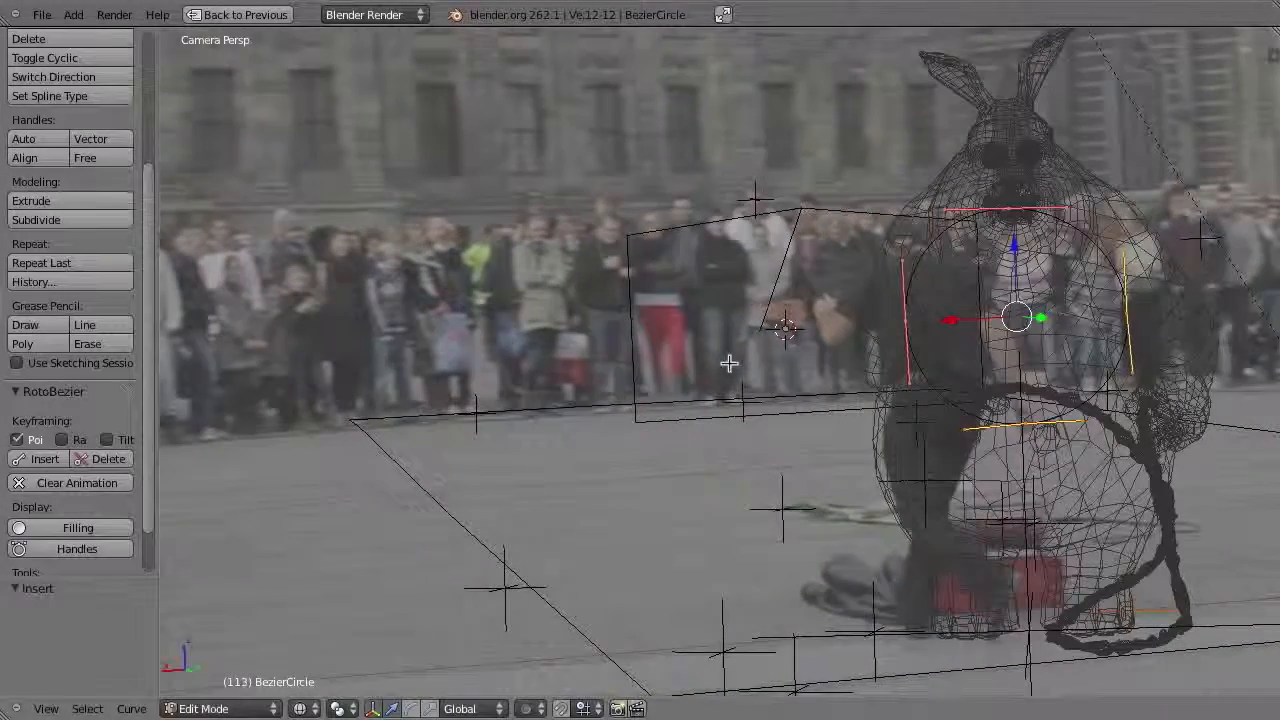
right_drag(911, 327, 866, 331)
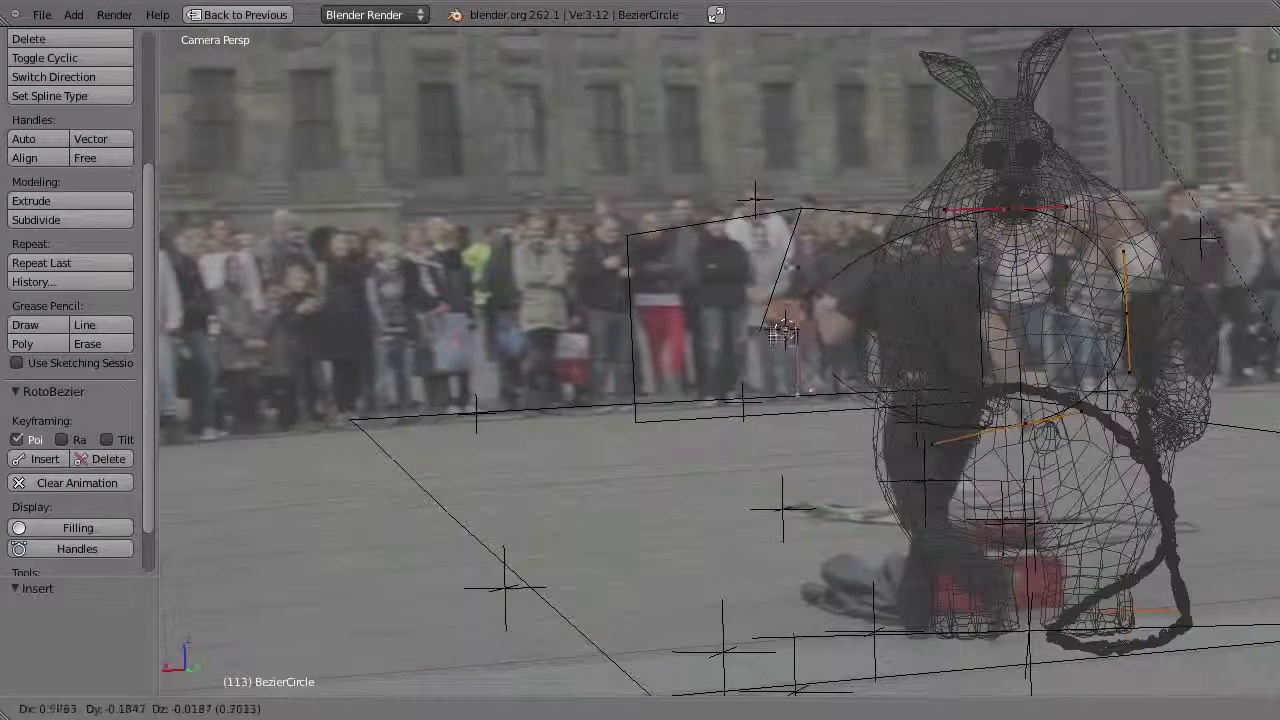
click(785, 333)
right_click(903, 205)
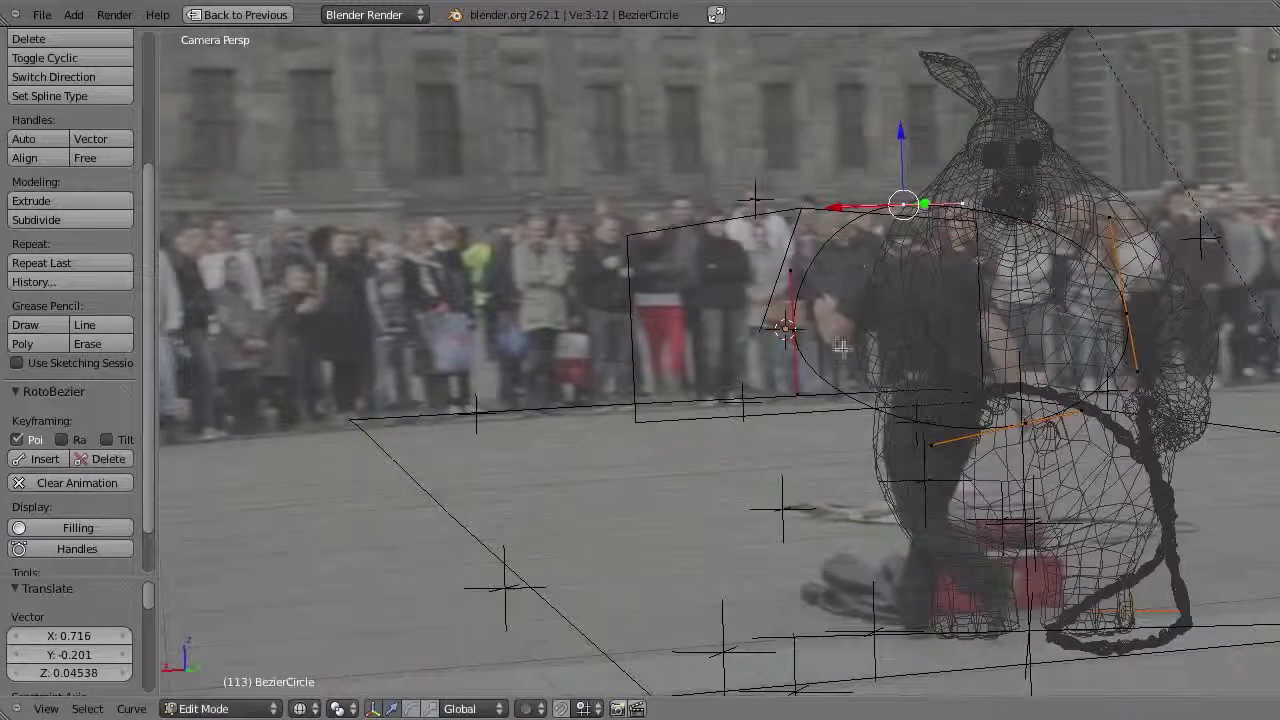
key(a)
click(52, 462)
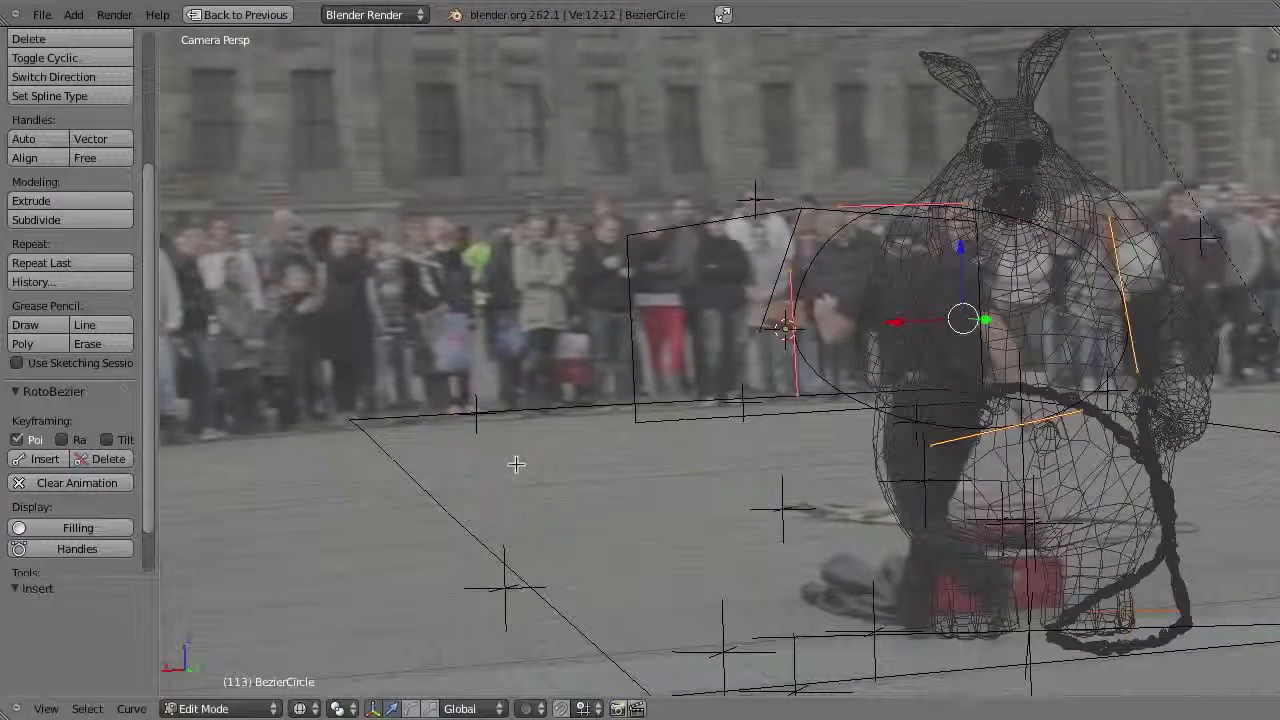
- Step back to around frame 109, adjust the circle's side and upper points over the performer, and insert a RotoBezier keyframe
key(Left)
key(Left)
key(Left)
key(Left)
key(Left)
key(Left)
key(Left)
key(Left)
key(Left)
key(Left)
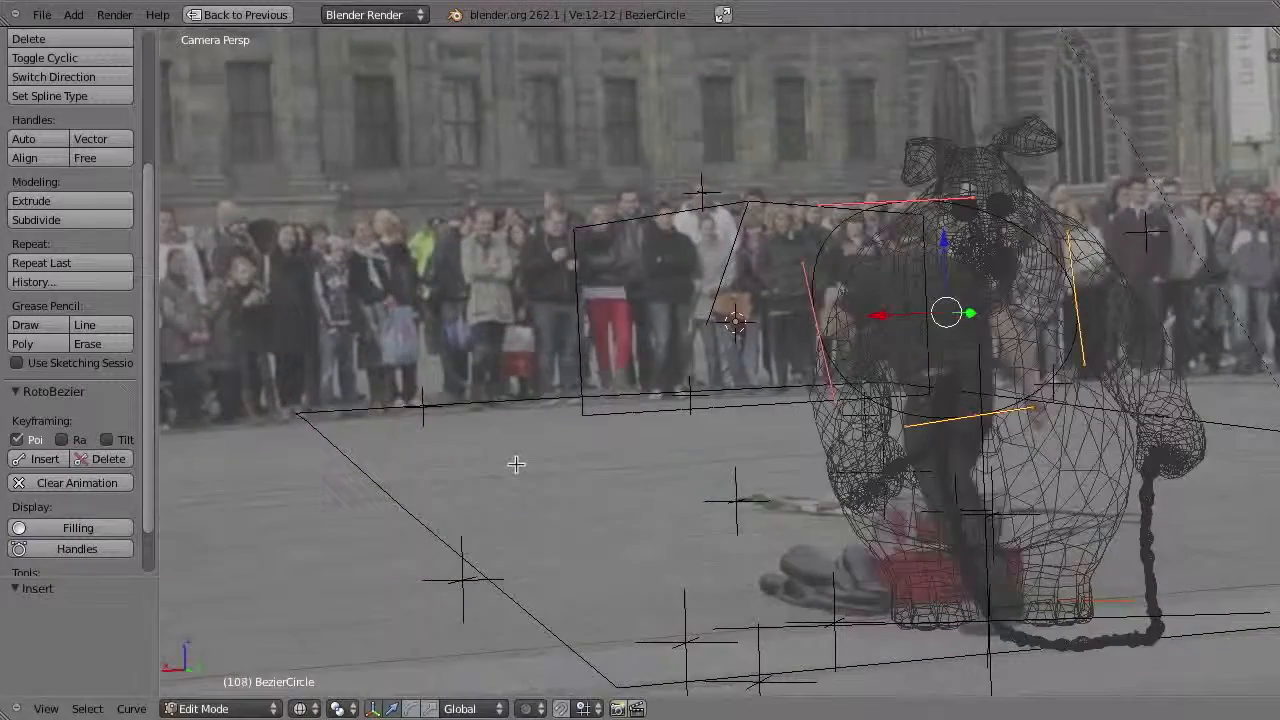
key(Right)
right_drag(803, 330, 799, 358)
mouse_move(902, 214)
right_down()
mouse_move(897, 225)
mouse_move(902, 214)
right_up()
key(a)
click(45, 458)
- Check the circle's tracking up to frame 113 and inspect its keyframes in the timeline of the full compositing layout
key(Right)
key(Right)
key(Right)
key(Right)
key(Right)
key(Right)
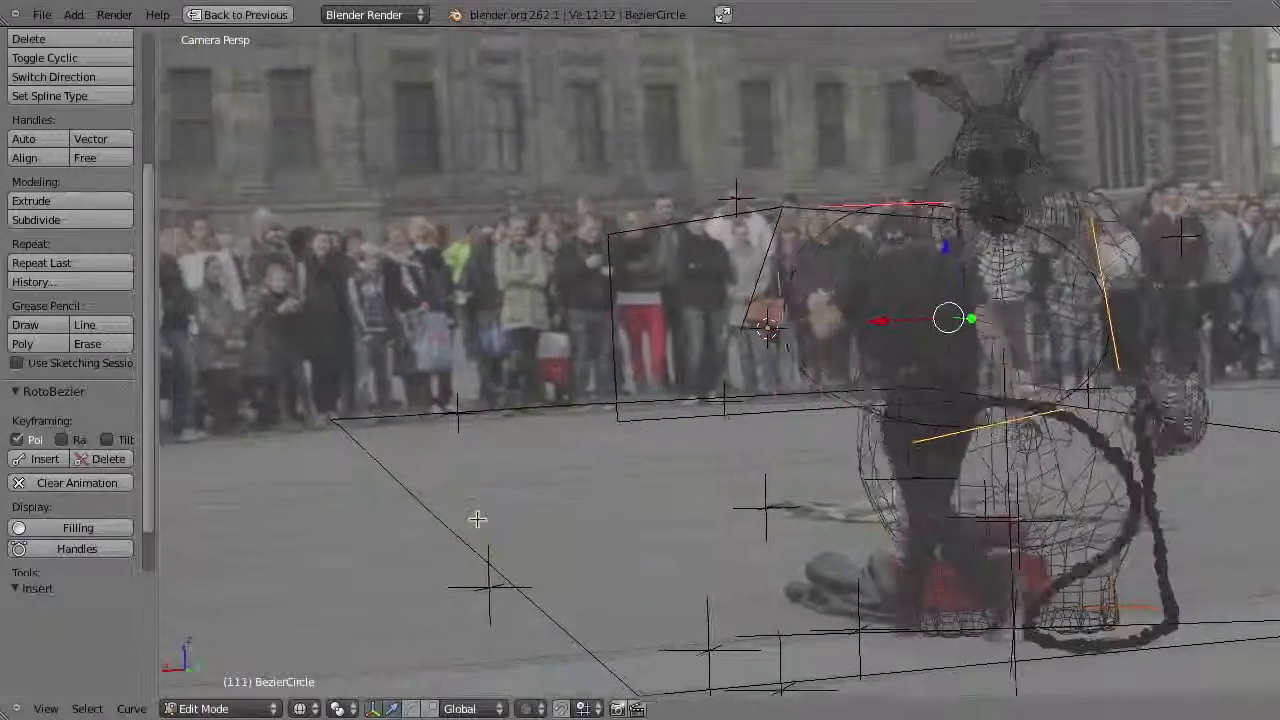
key(Left)
key(Left)
key(Left)
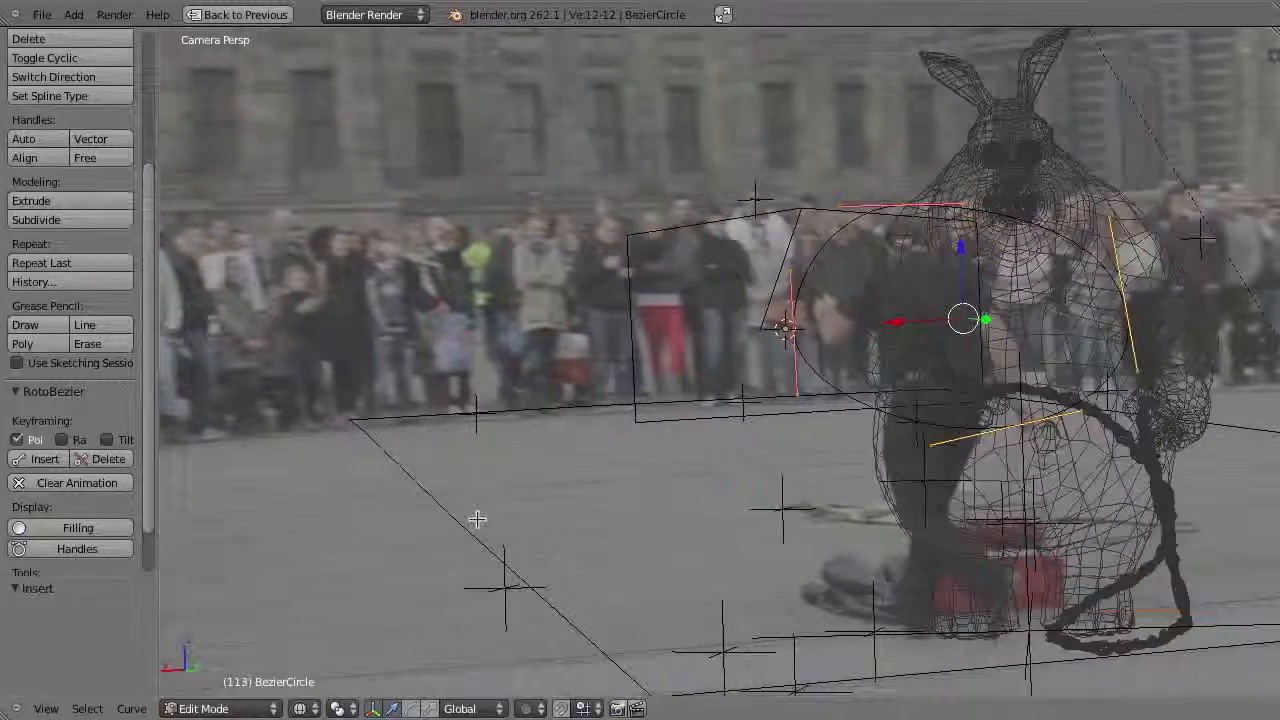
key(shift+space)
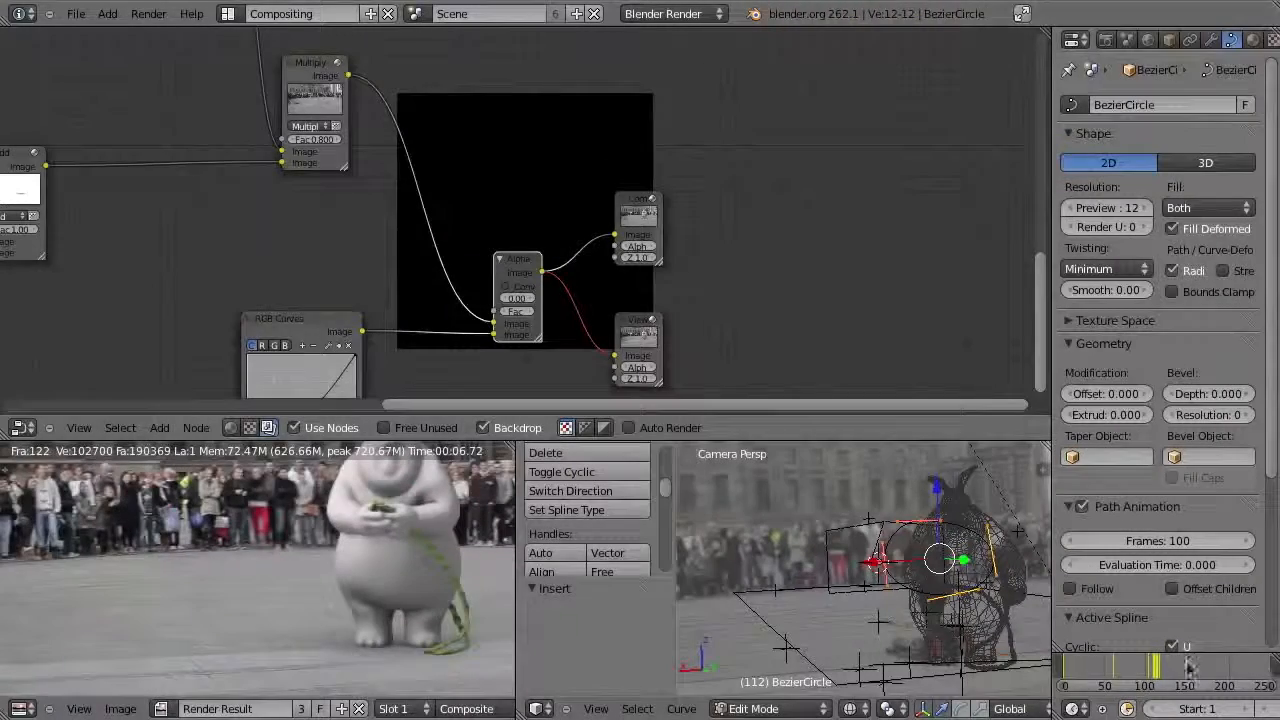
key(Right)
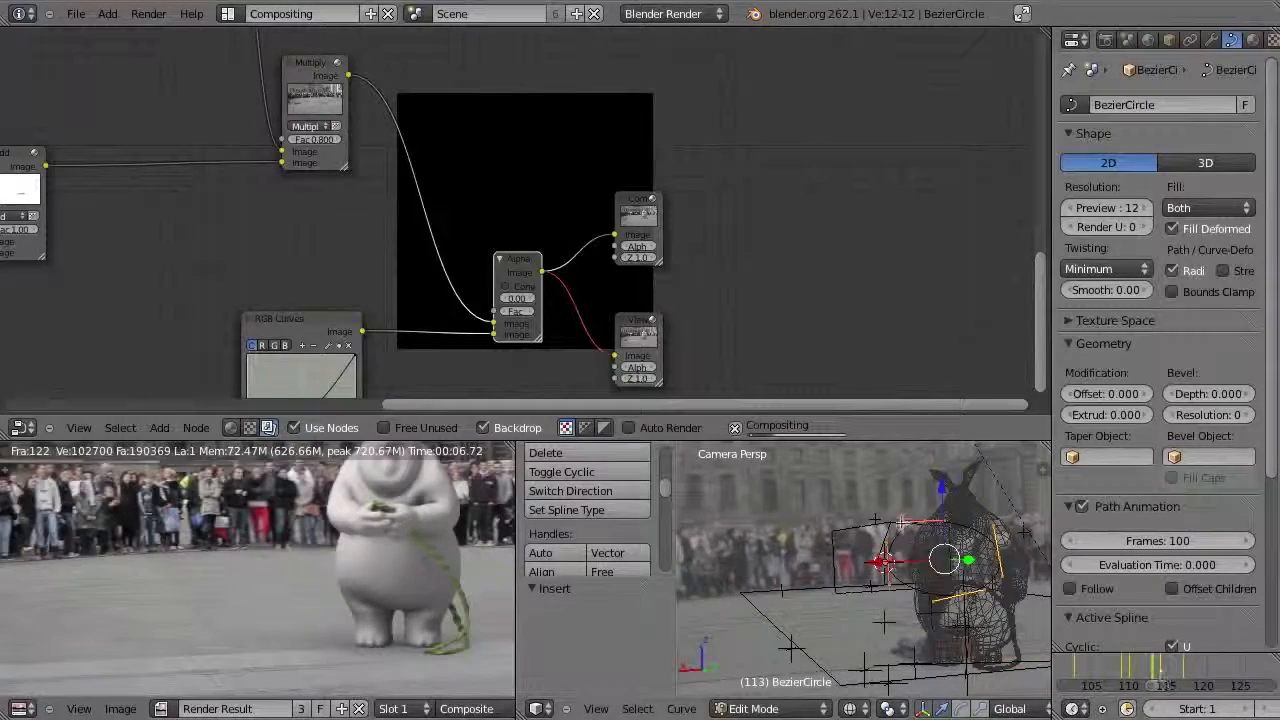
- Enlarge the 3D view again, move the circle's points over the performer at frame 114, and insert a RotoBezier keyframe
key(shift+space)
key(Right)
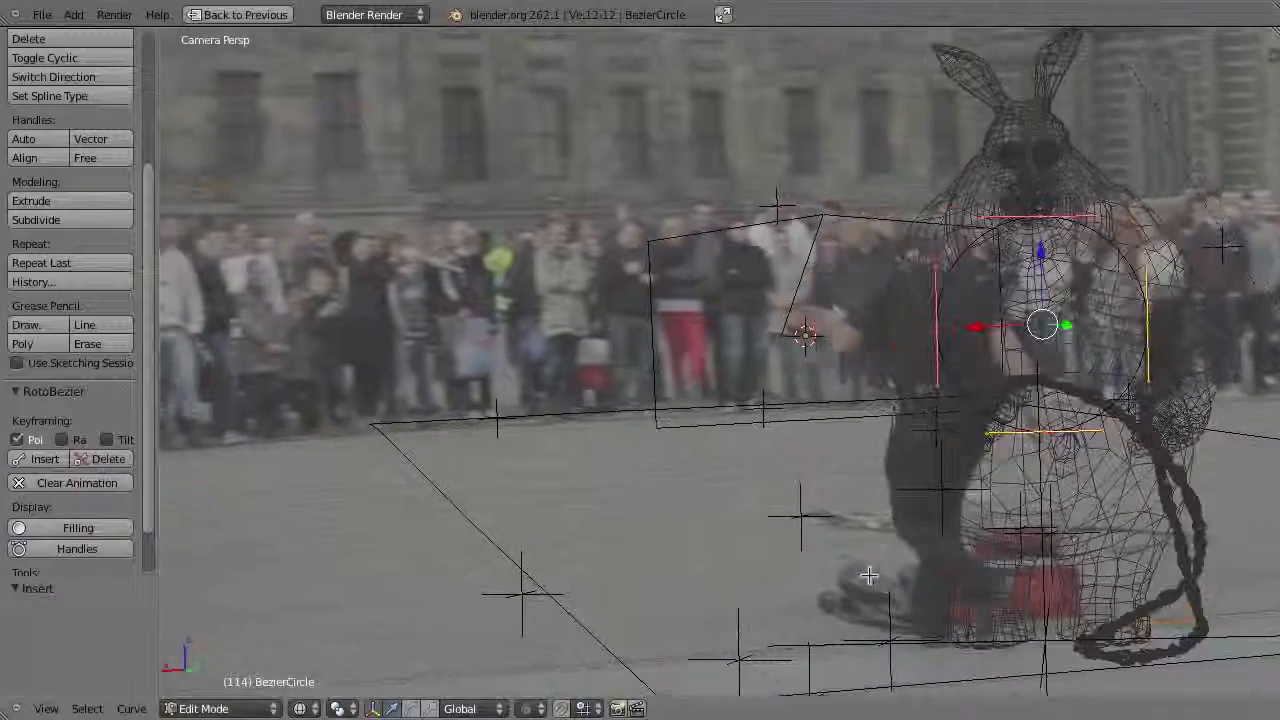
key(g)
click(783, 340)
right_click(1046, 217)
key(g)
click(910, 209)
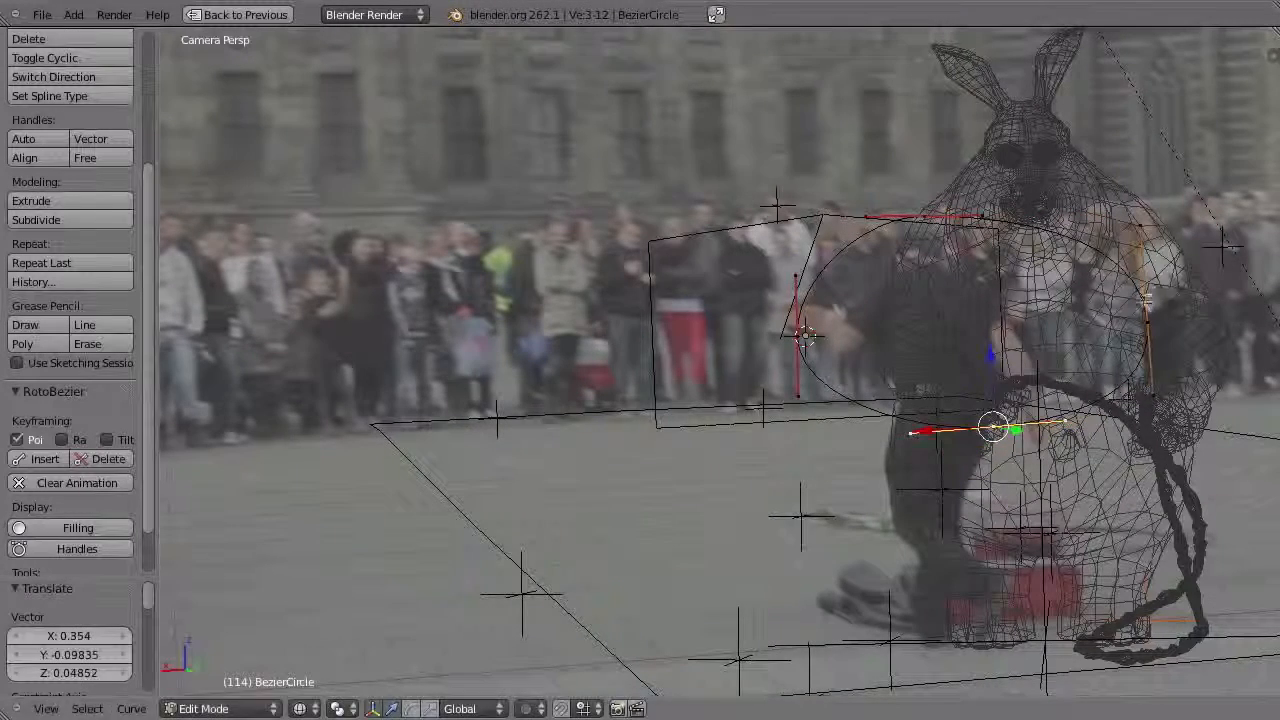
key(a)
click(44, 458)
- Advance to frame 128 and move the whole circle back over the performer's upper body
key(Left)
key(Right)
key(Right)
key(Right)
key(Right)
key(Right)
key(Right)
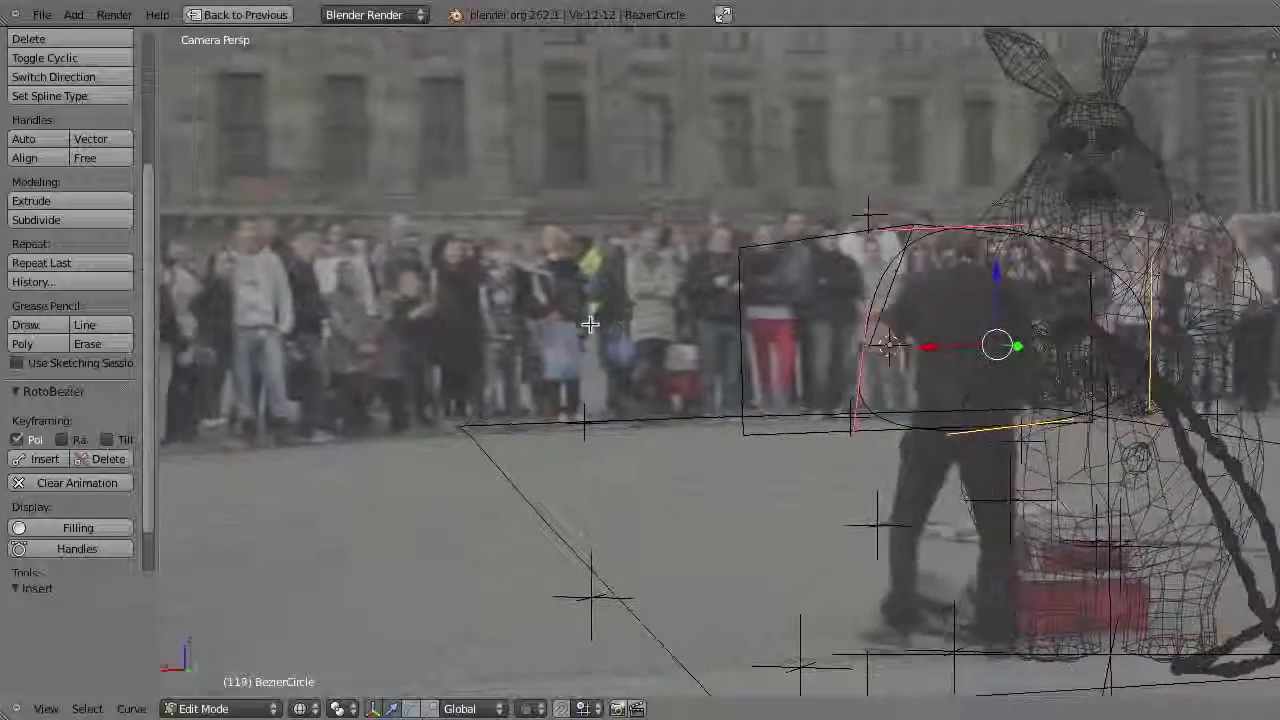
key(Right)
key(Right)
key(Right)
key(Right)
key(Right)
key(Right)
key(Right)
key(Right)
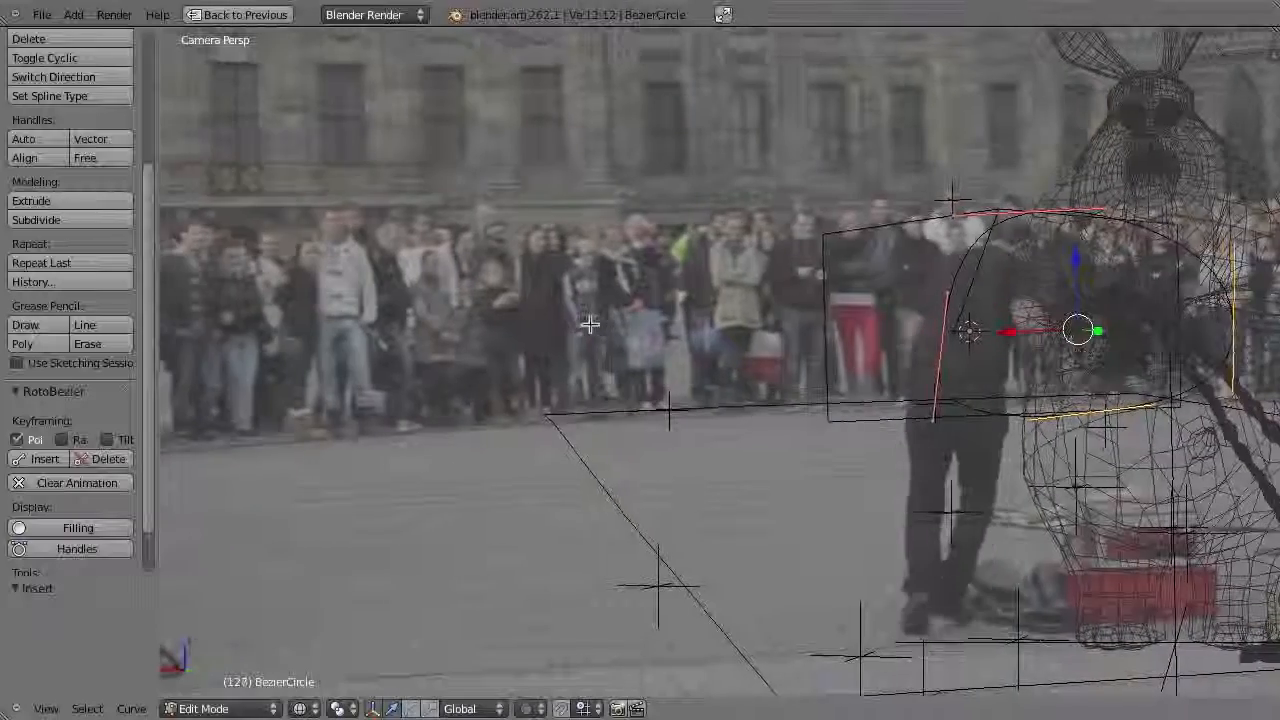
key(Right)
key(g)
click(912, 378)
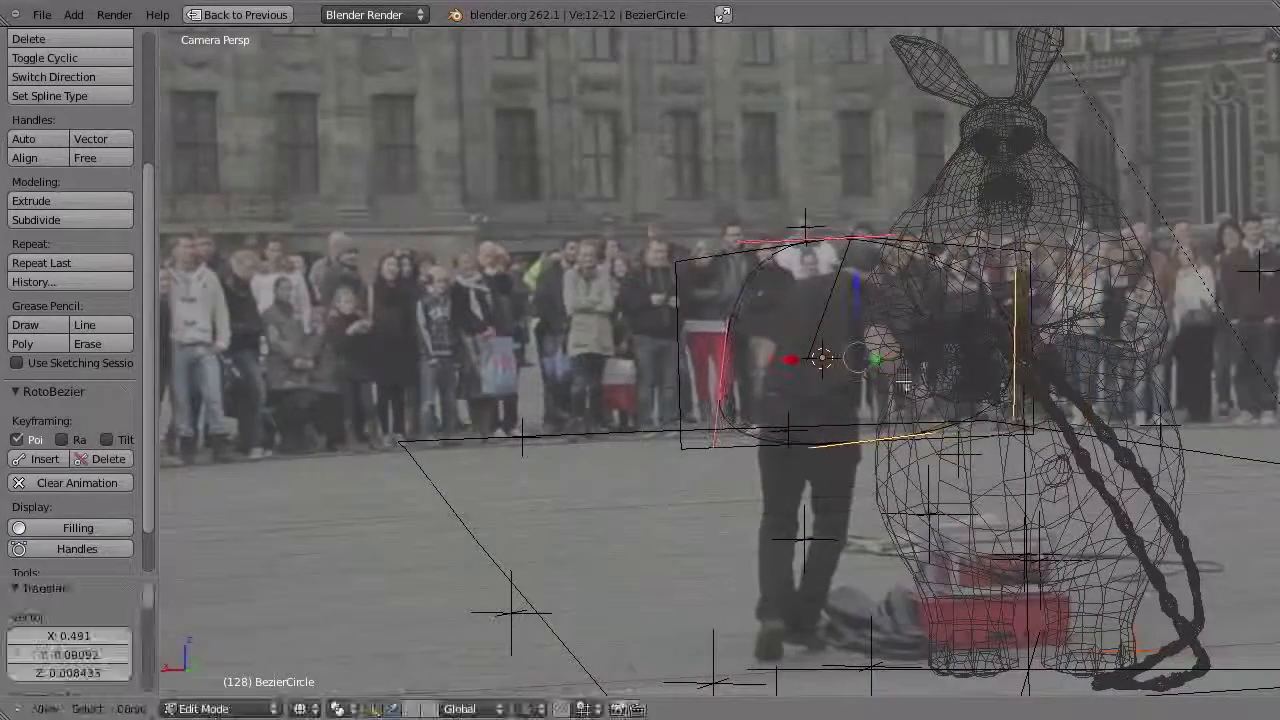
- Fit the circle's side and upper points to the performer's torso and insert a RotoBezier keyframe at frame 128
key(g)
click(749, 379)
right_click(828, 240)
key(g)
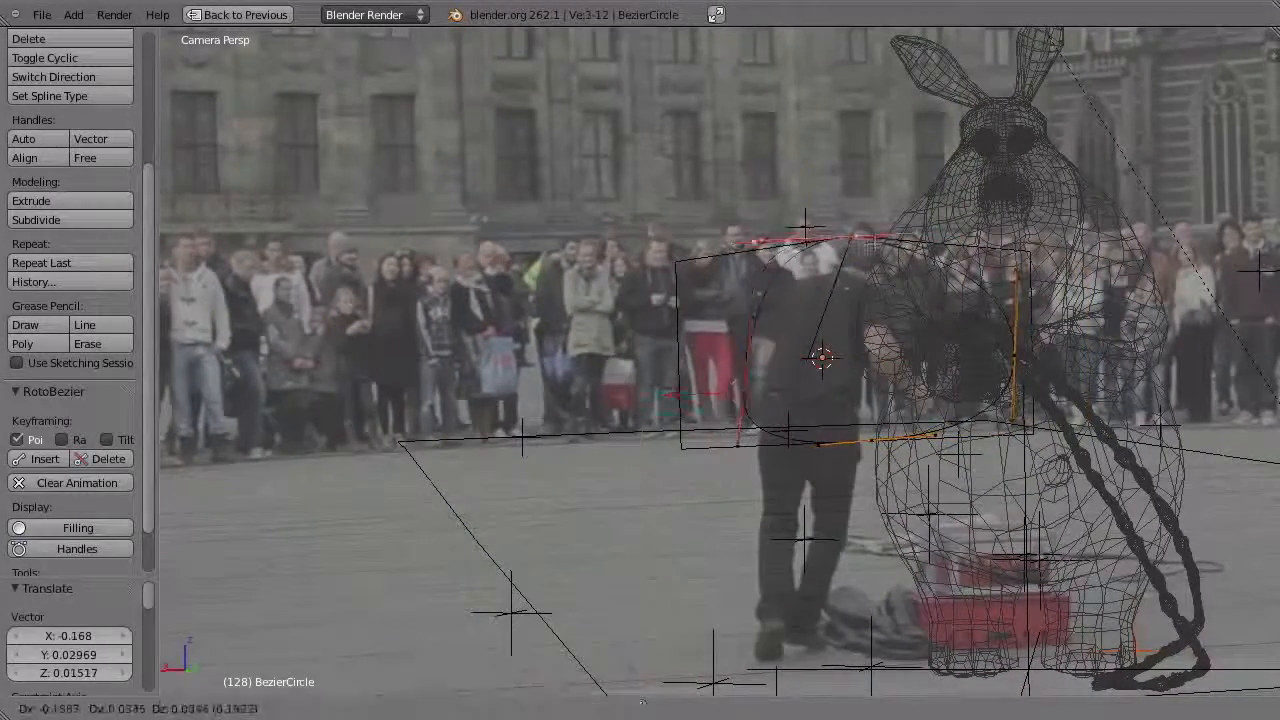
click(870, 241)
key(a)
key(a)
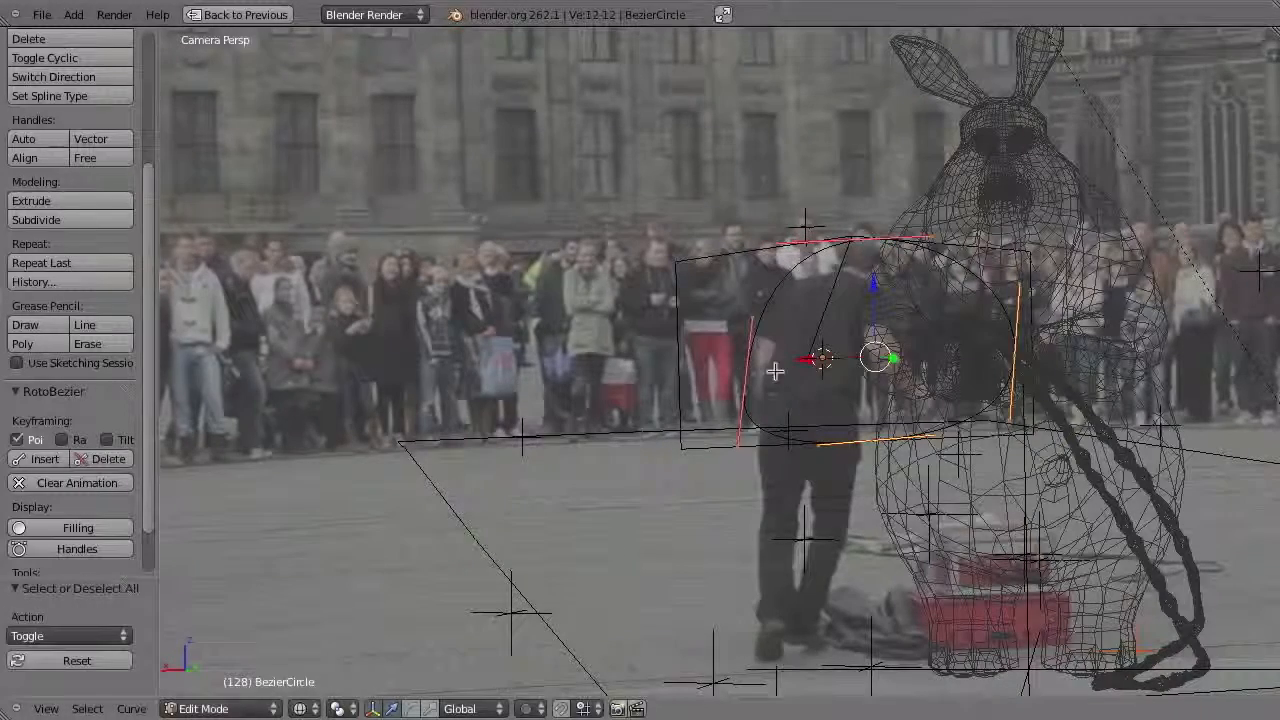
click(55, 461)
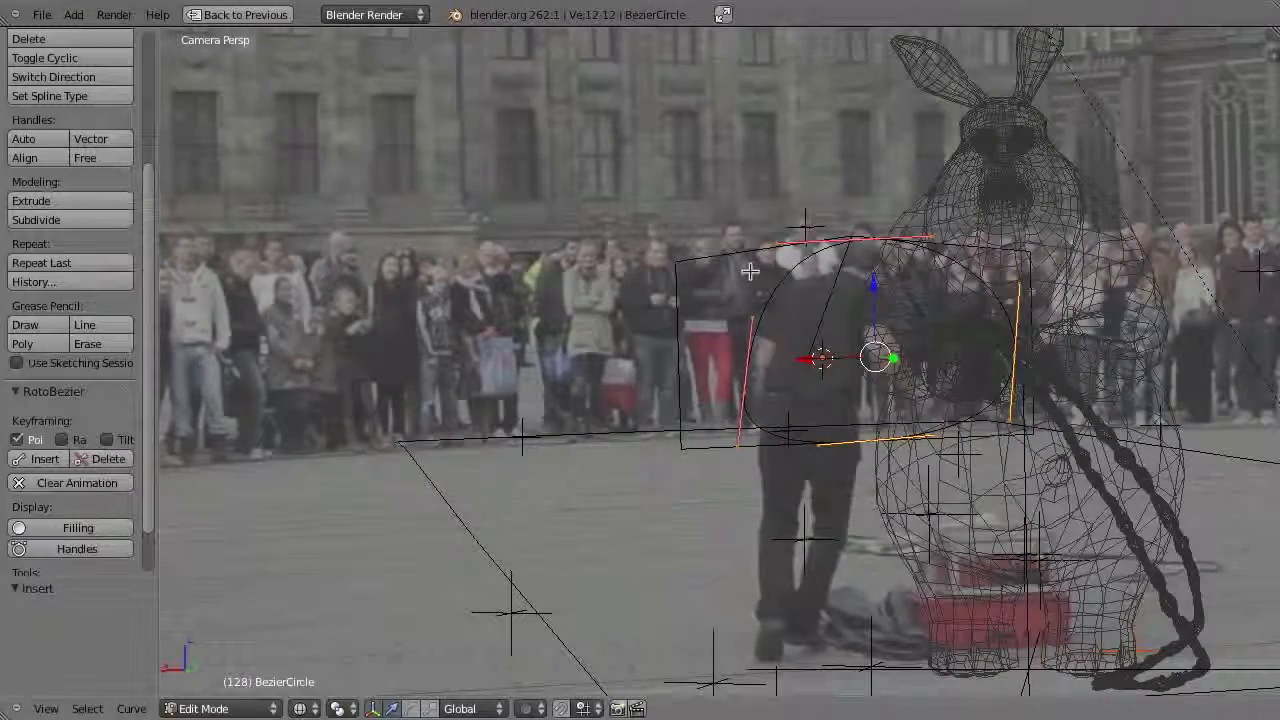
- Step back through the frames before 128 and forward again to check that the circle follows the performer
key(Left)
key(Left)
key(Left)
key(Left)
key(Left)
key(Left)
key(Left)
key(Left)
key(Left)
key(Left)
key(Right)
key(Right)
key(Right)
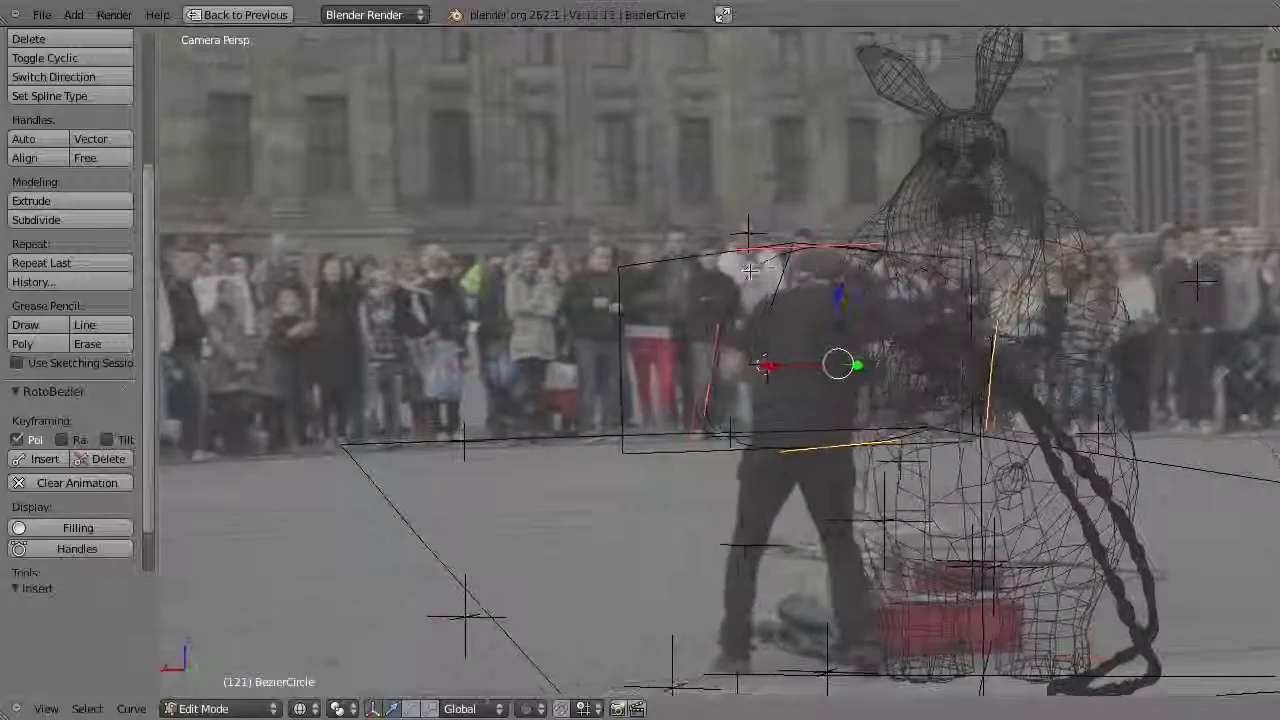
key(Right)
key(Right)
key(Right)
key(Right)
key(Right)
key(Right)
key(Right)
- Advance to frame 142, fit the circle to the performer's bent torso, and insert a RotoBezier keyframe for all points
key(Right)
key(Right)
key(Right)
key(Right)
key(Right)
key(Right)
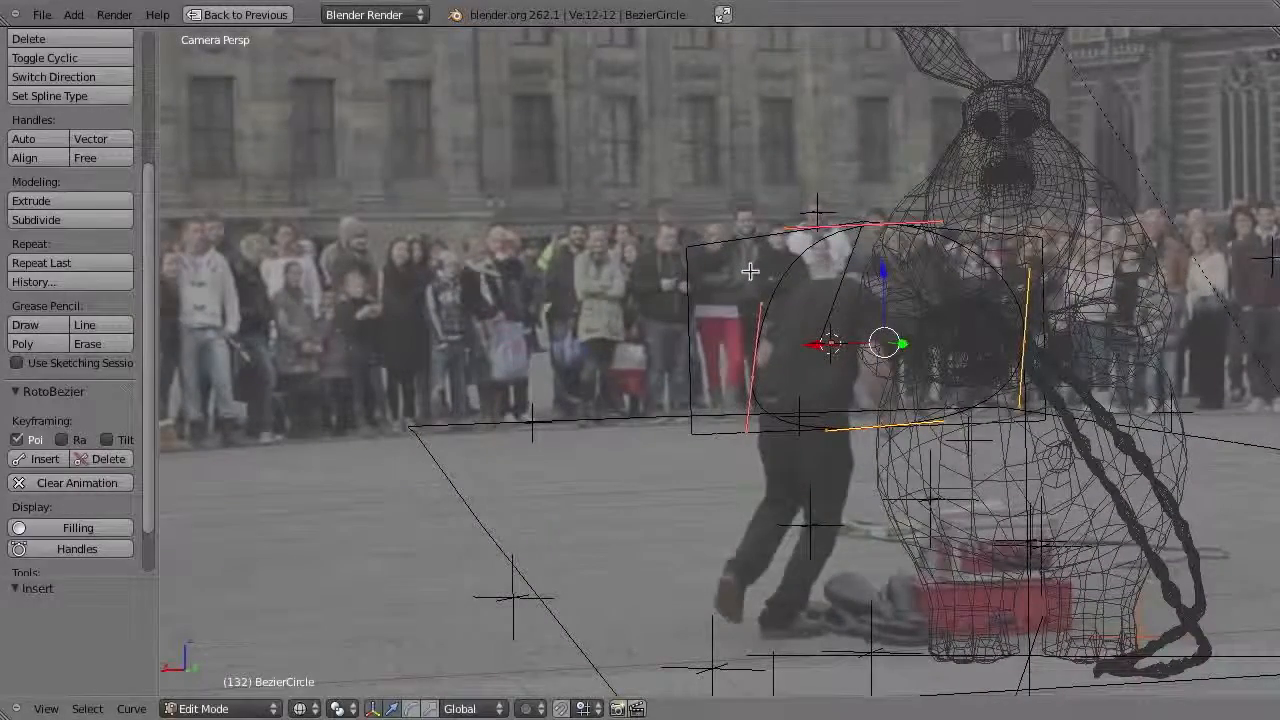
key(Right)
key(Right)
key(Right)
key(Right)
key(Right)
key(Right)
key(Right)
key(Right)
key(Right)
key(Right)
key(a)
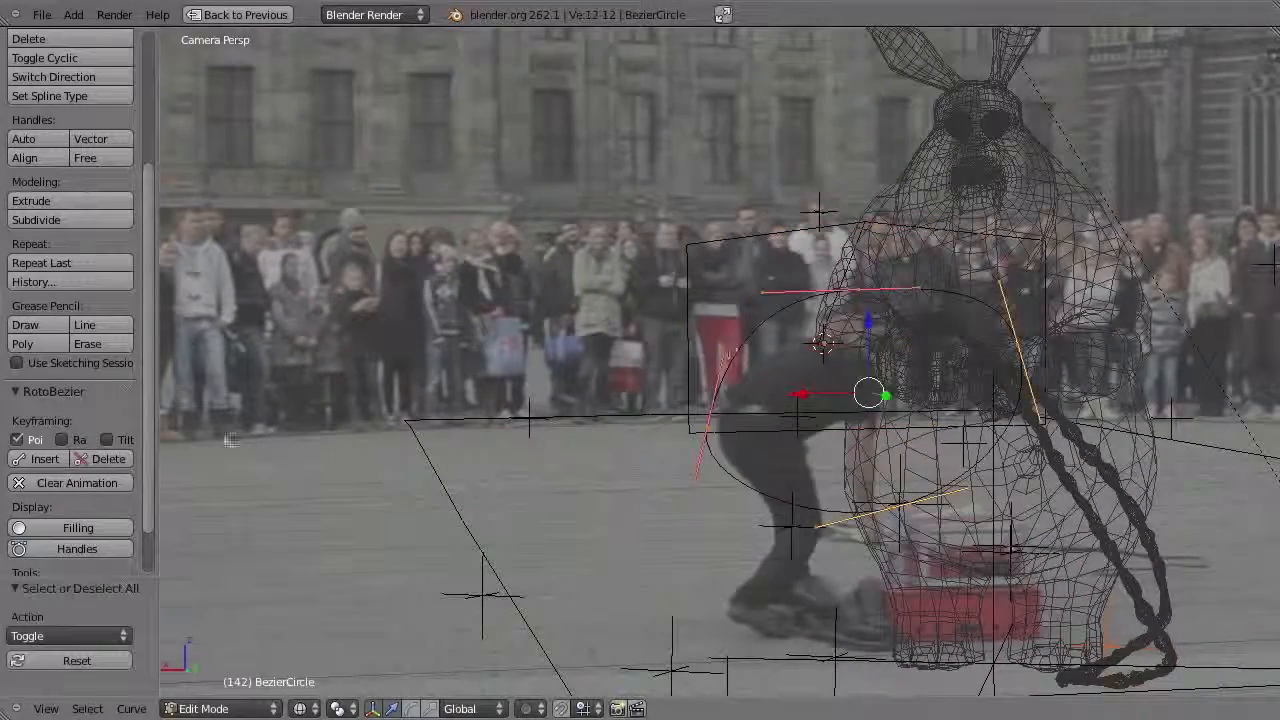
click(52, 459)
- Step back to about frame 130 and forward again to check how the circle follows the performer bending down
key(Left)
key(Left)
key(Left)
key(Left)
key(Left)
key(Left)
key(Left)
key(Left)
key(Left)
key(Left)
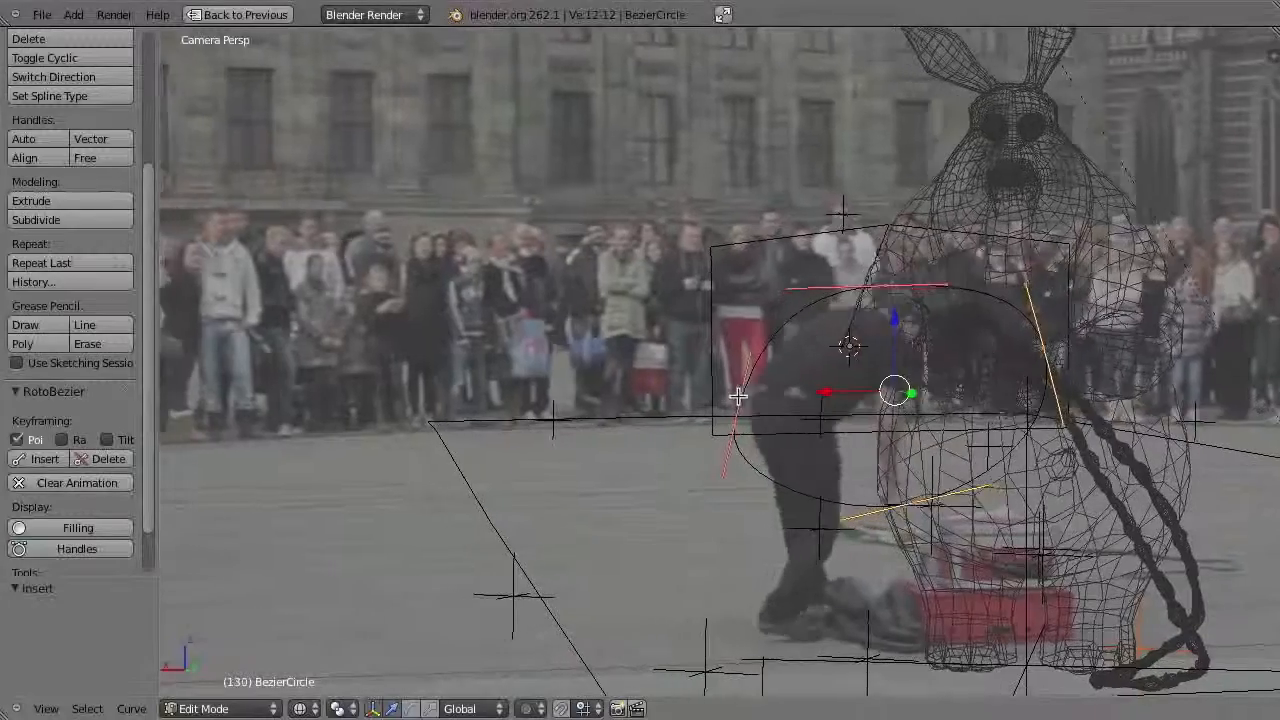
key(Left)
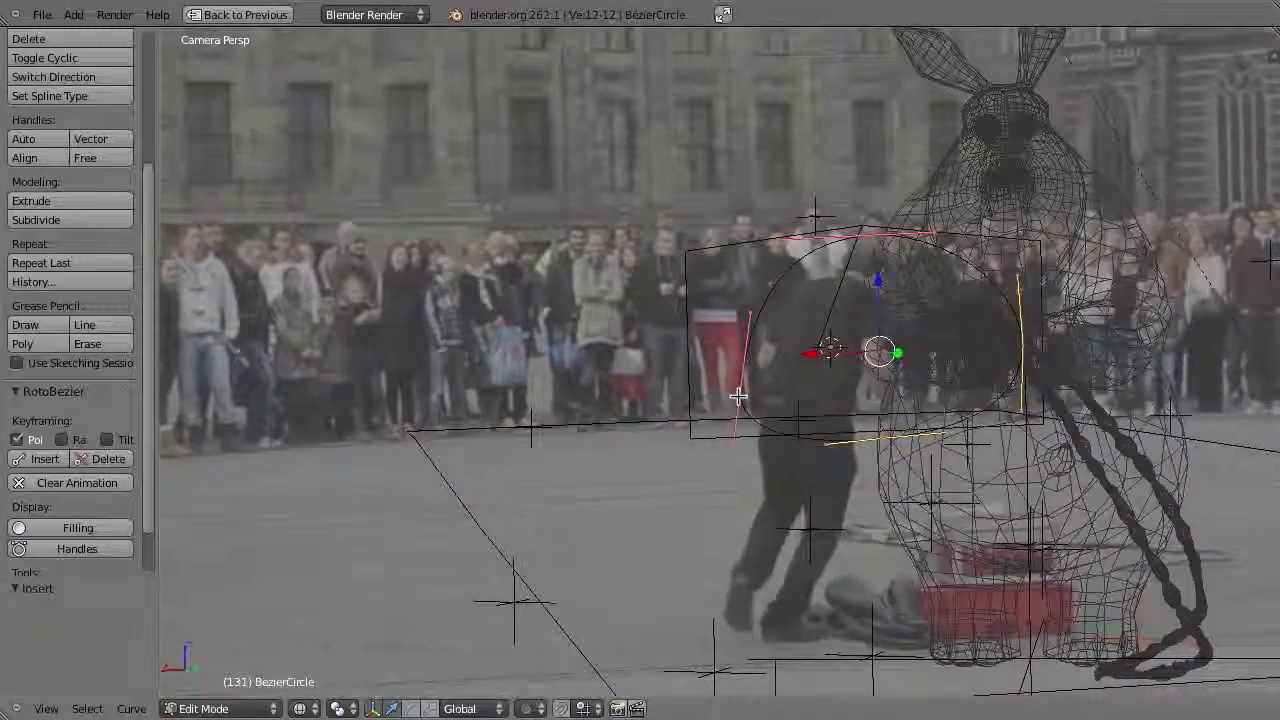
key(Right)
key(Right)
key(Right)
key(Right)
key(Right)
key(Right)
key(Right)
key(Right)
key(Right)
key(Right)
key(Right)
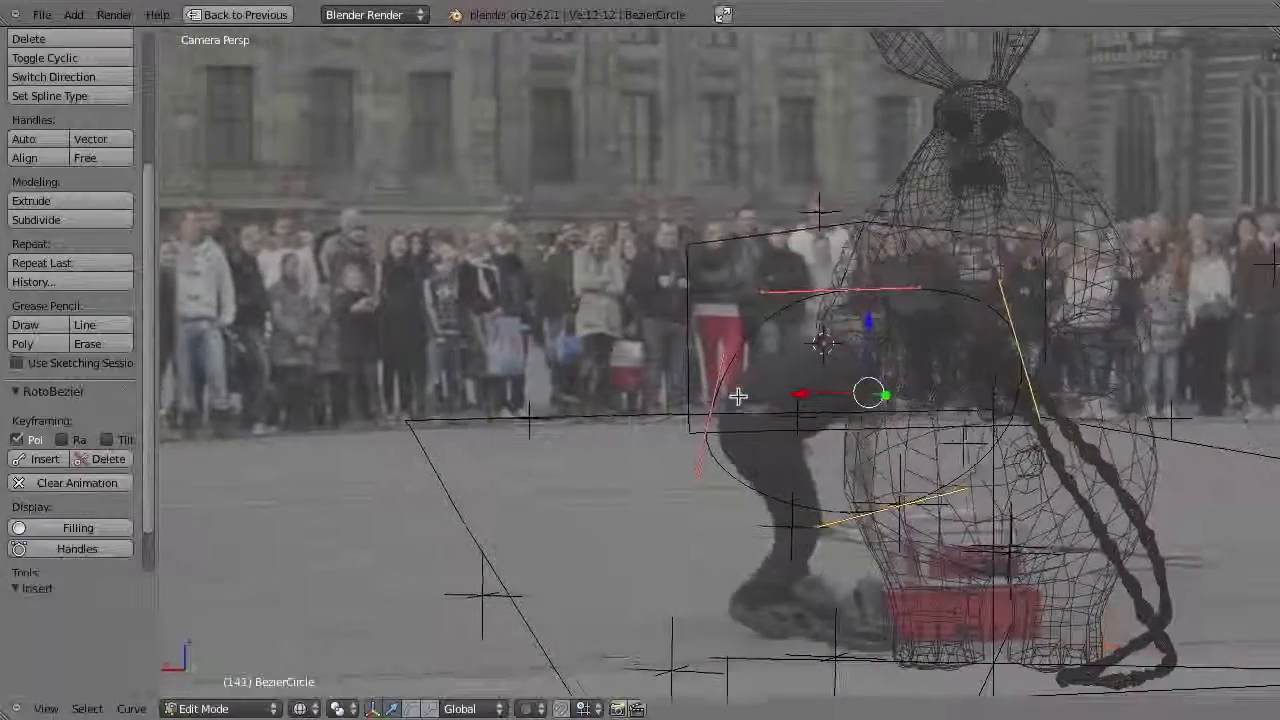
- Advance to frame 154, lower the circle's points over the crouching performer, and insert a RotoBezier keyframe for all points
key(Right)
key(Right)
key(Right)
key(Right)
key(Right)
key(Right)
key(Right)
key(Right)
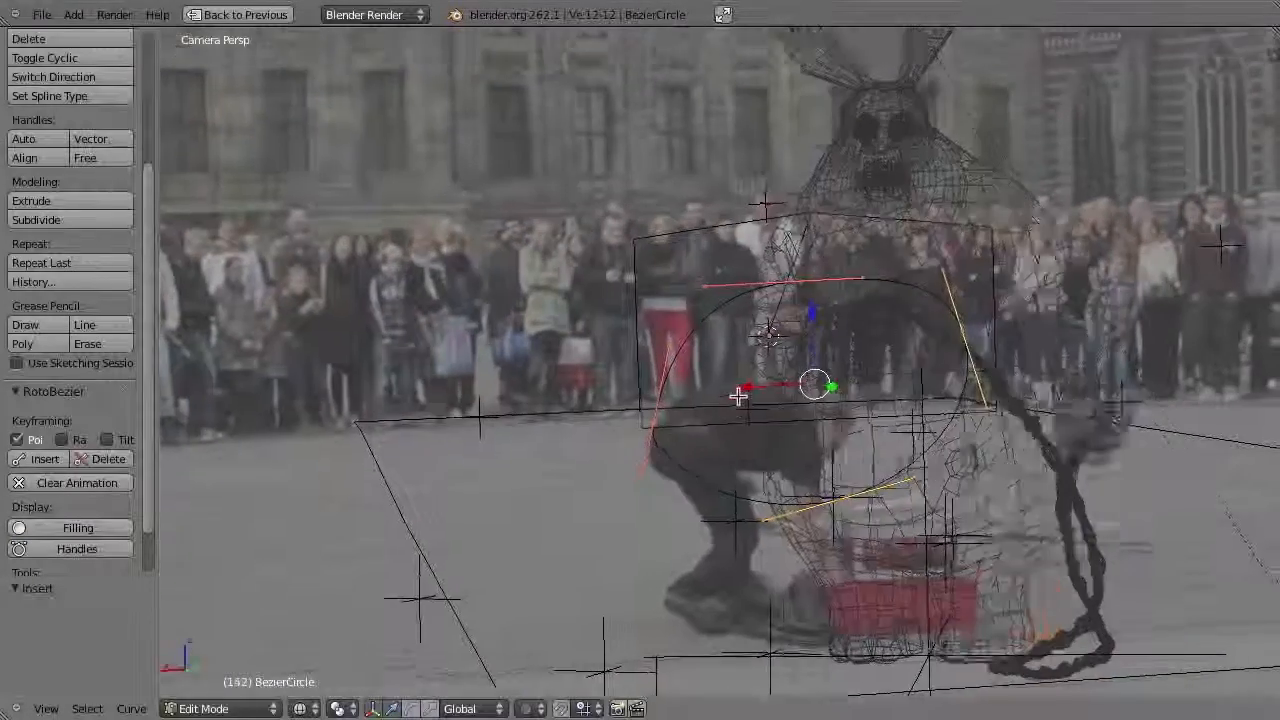
key(Right)
key(g)
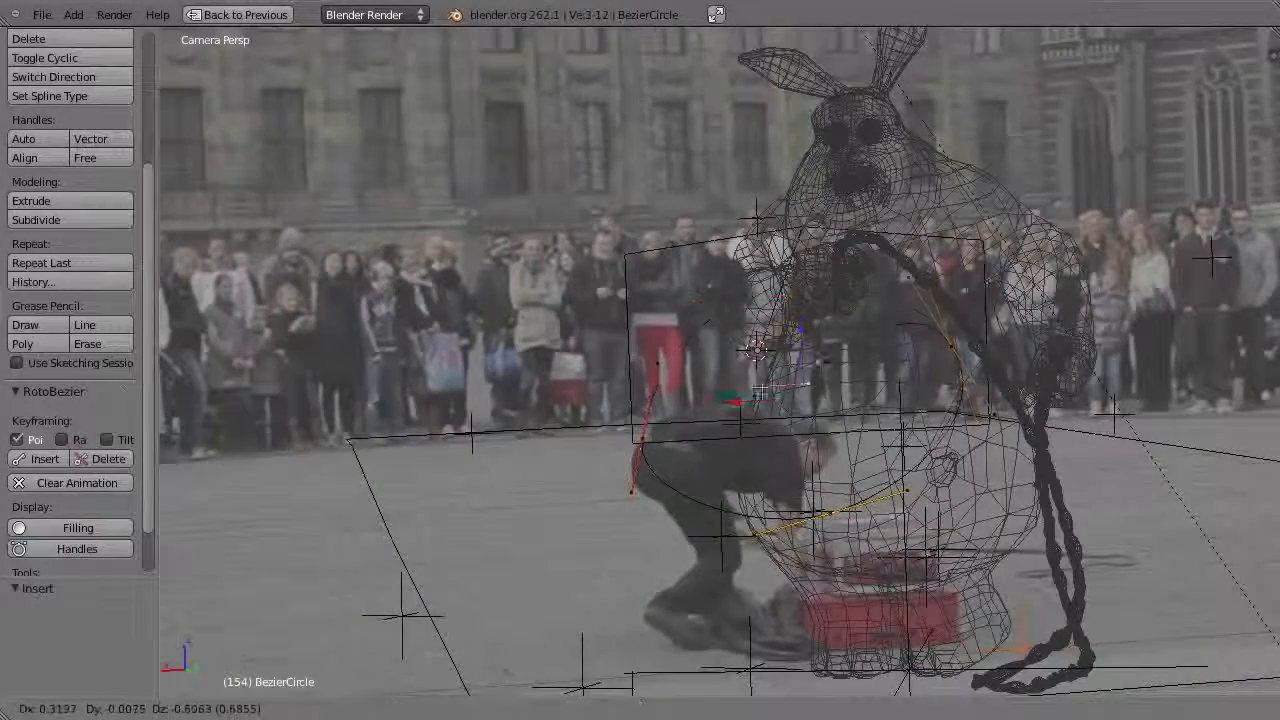
click(631, 519)
key(a)
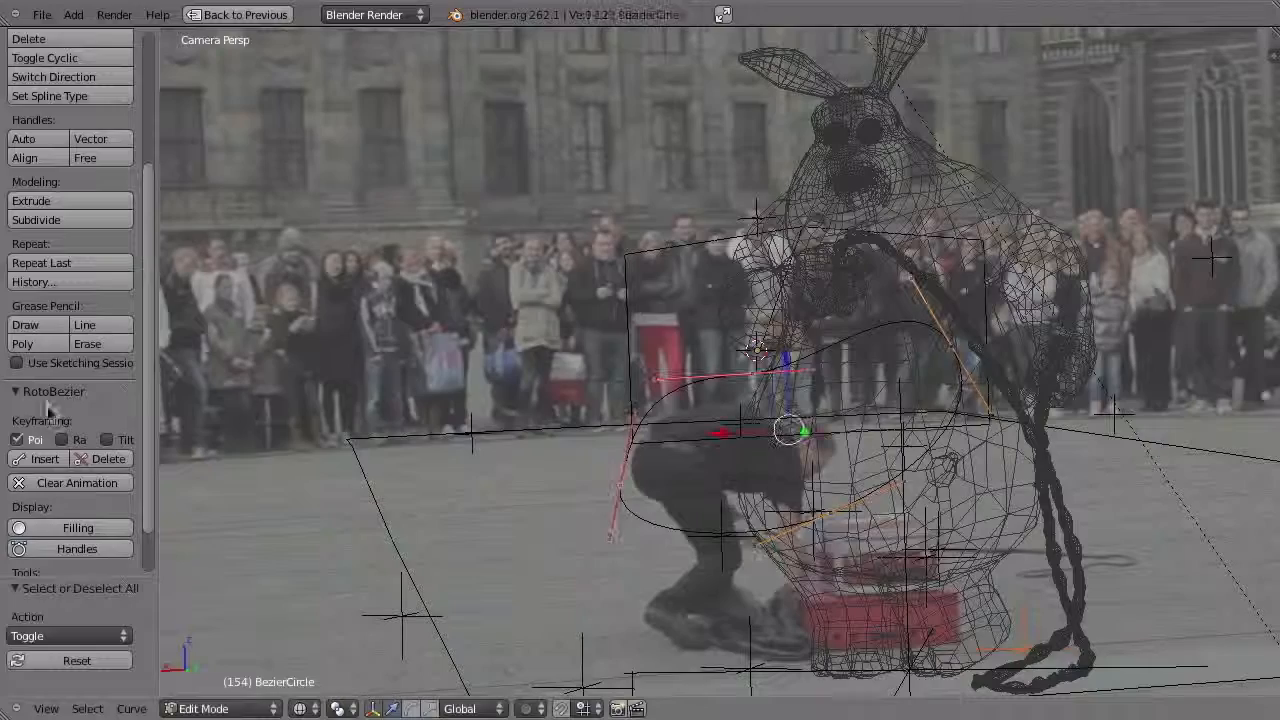
click(41, 459)
- Step through the frames between 142 and 154 to check the circle's fit on the crouching performer
key(Left)
key(Left)
key(Left)
key(Left)
key(Left)
key(Left)
key(Left)
key(Left)
key(Left)
key(Left)
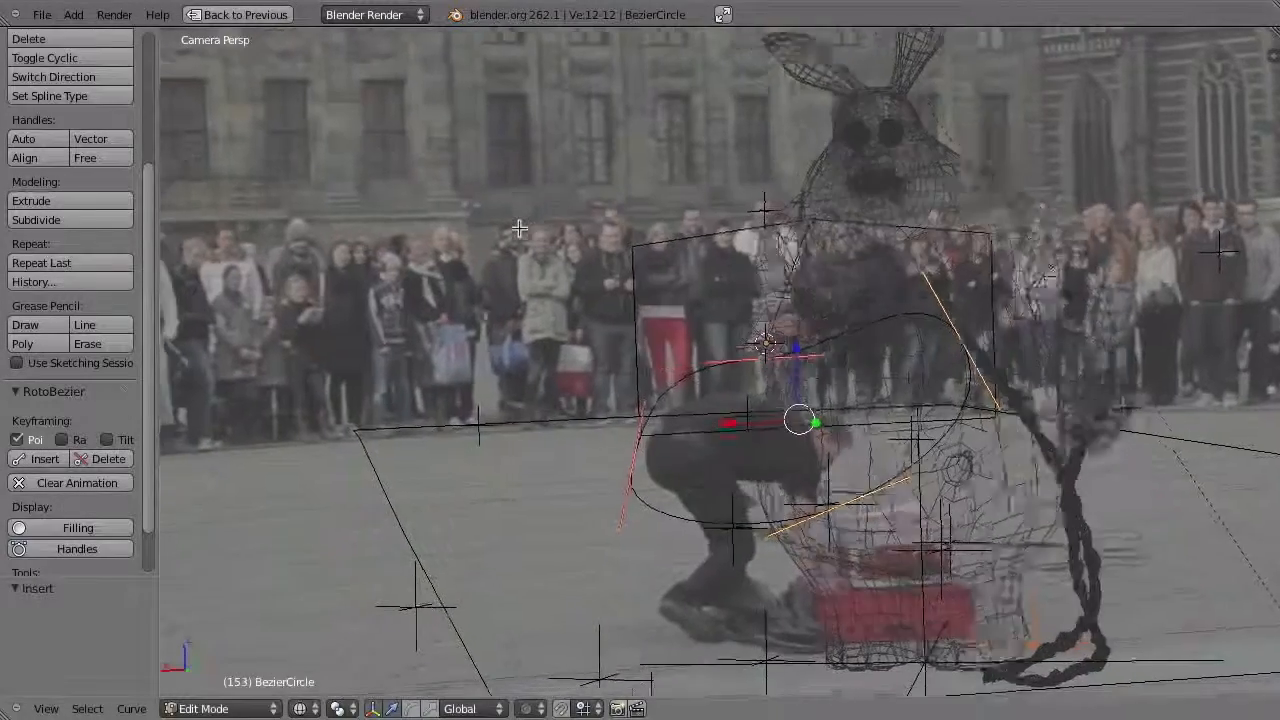
key(Right)
key(Right)
key(Right)
key(Right)
key(Right)
key(Right)
key(Right)
key(Right)
key(Right)
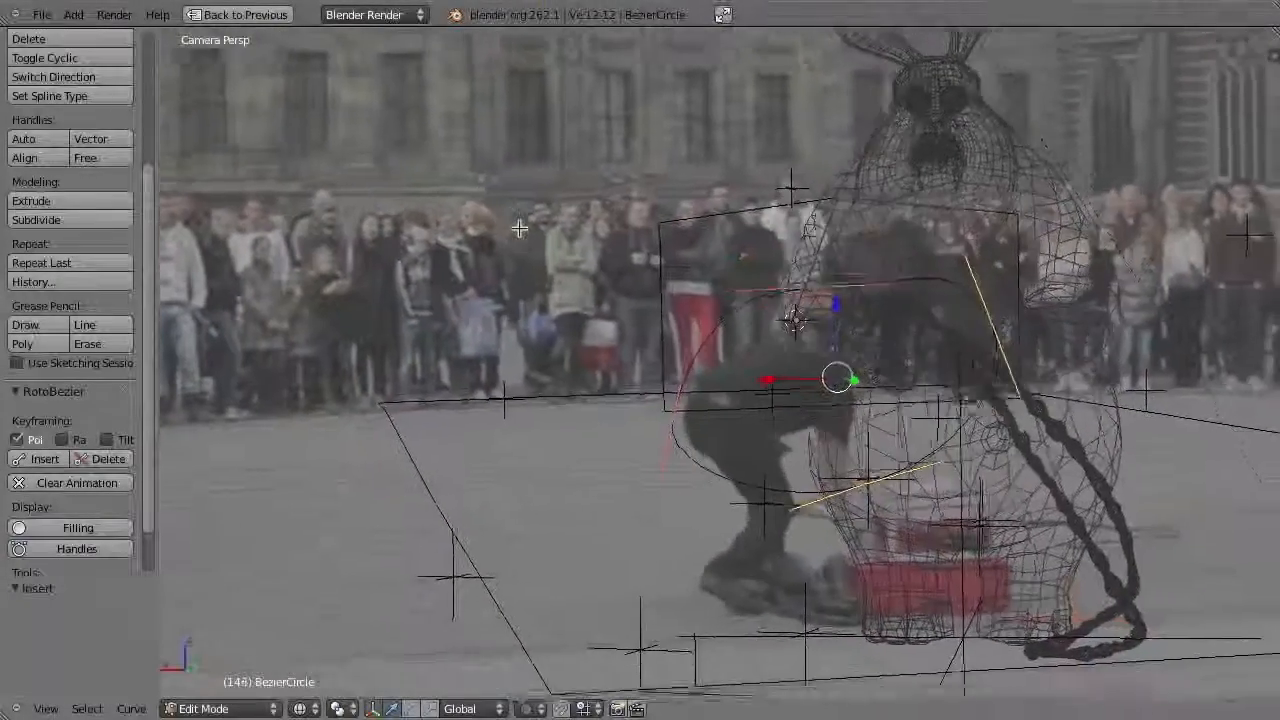
- Step back and forth through the frames beyond 154 to look for a suitable shot end, stopping at frame 155
key(Right)
key(Right)
key(Right)
key(Right)
key(Right)
key(Right)
key(Right)
key(Right)
key(Right)
key(Right)
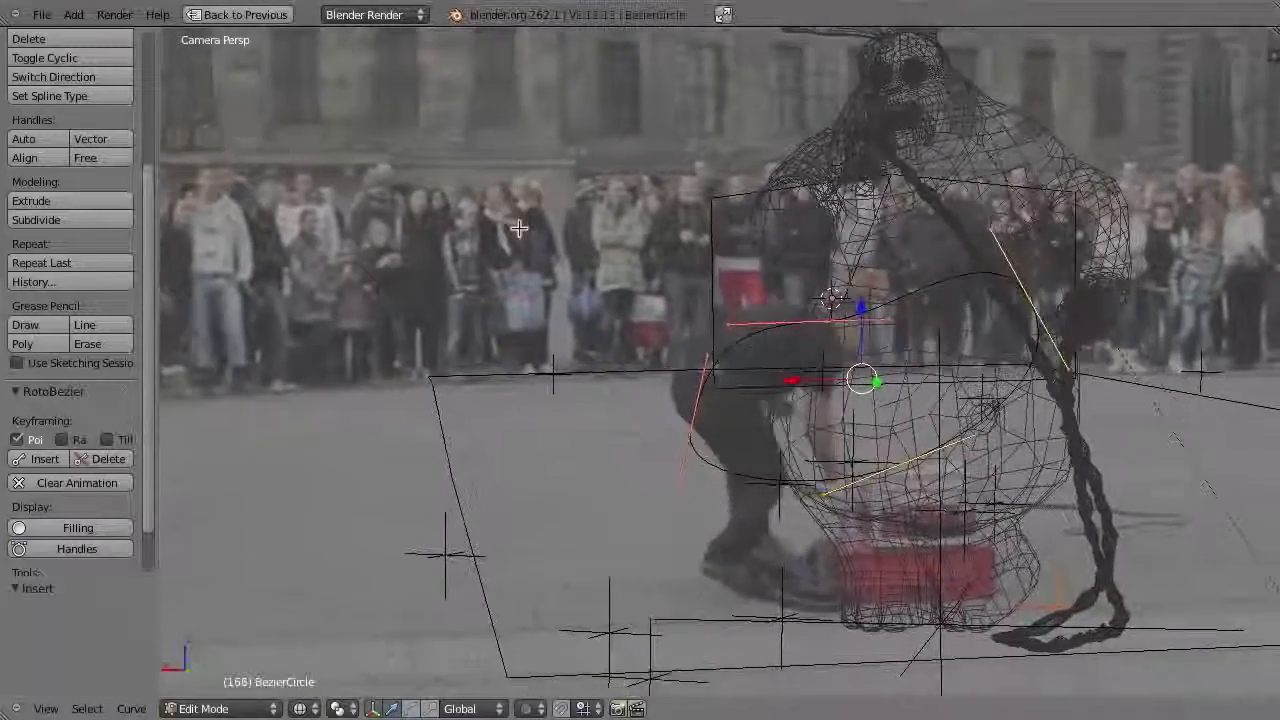
key(Left)
key(Left)
key(Left)
key(Left)
key(Left)
key(Left)
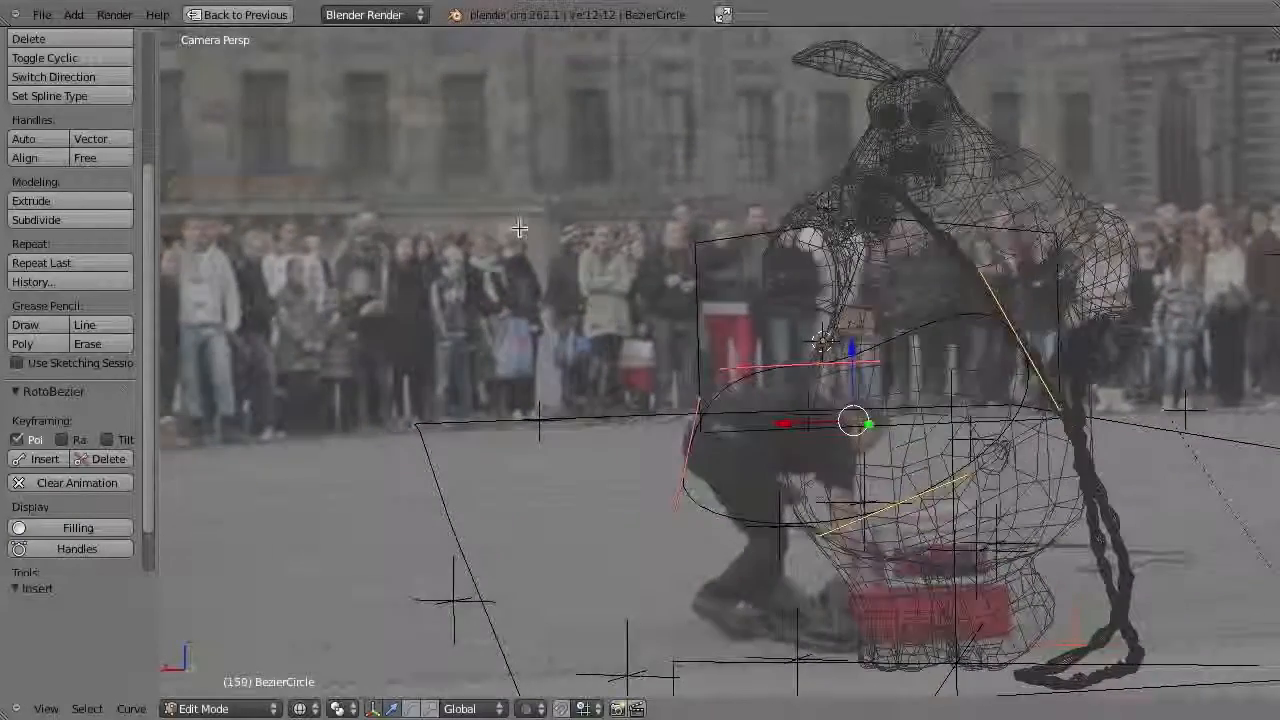
key(Left)
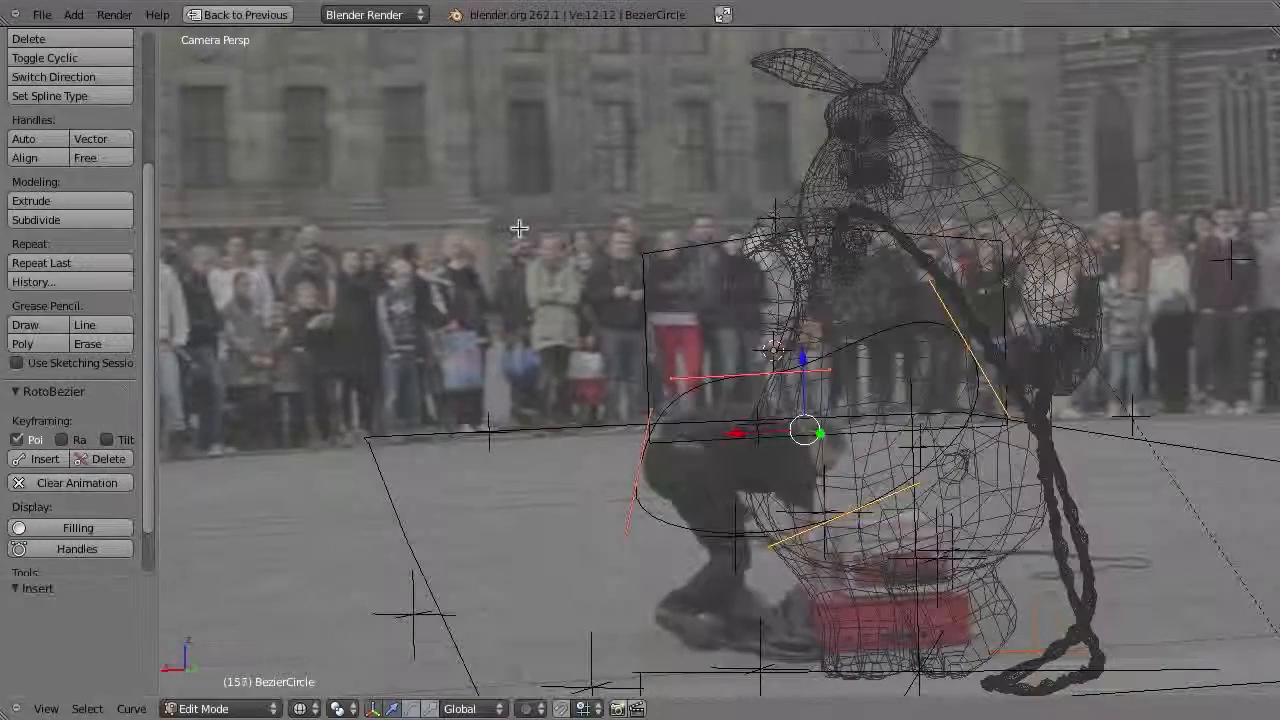
key(Right)
key(Right)
key(Right)
key(Right)
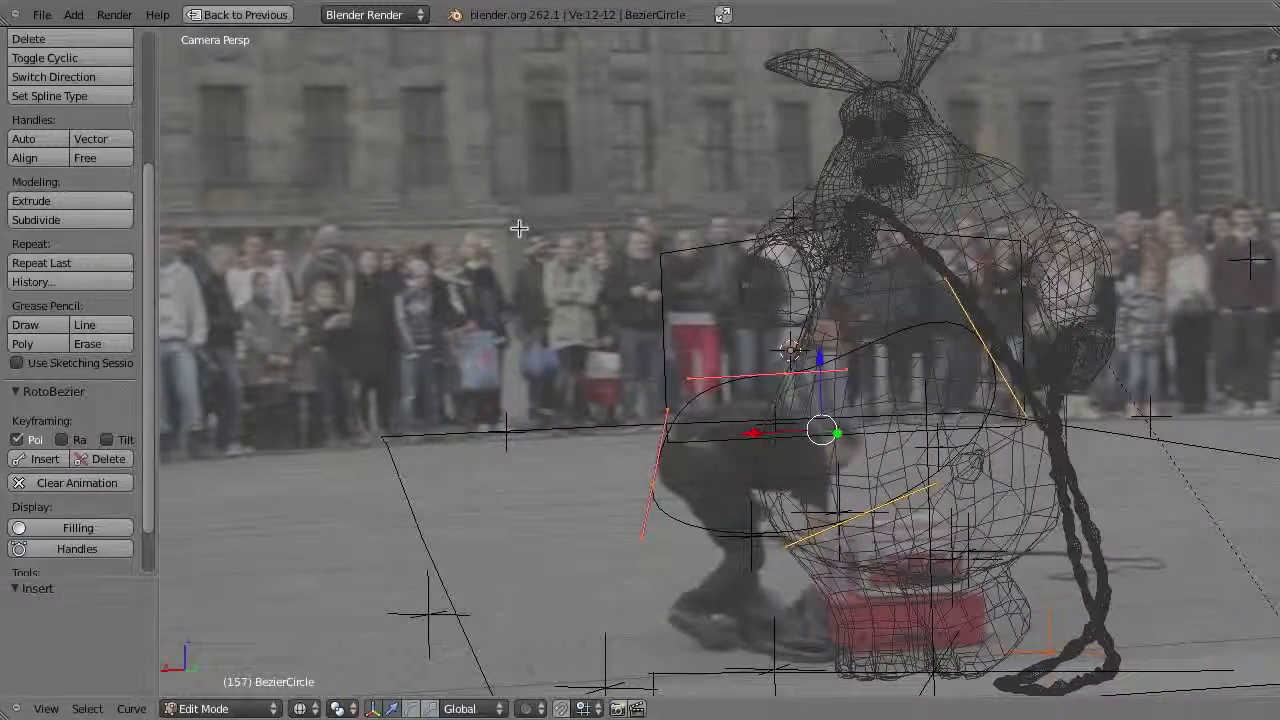
key(Left)
key(Left)
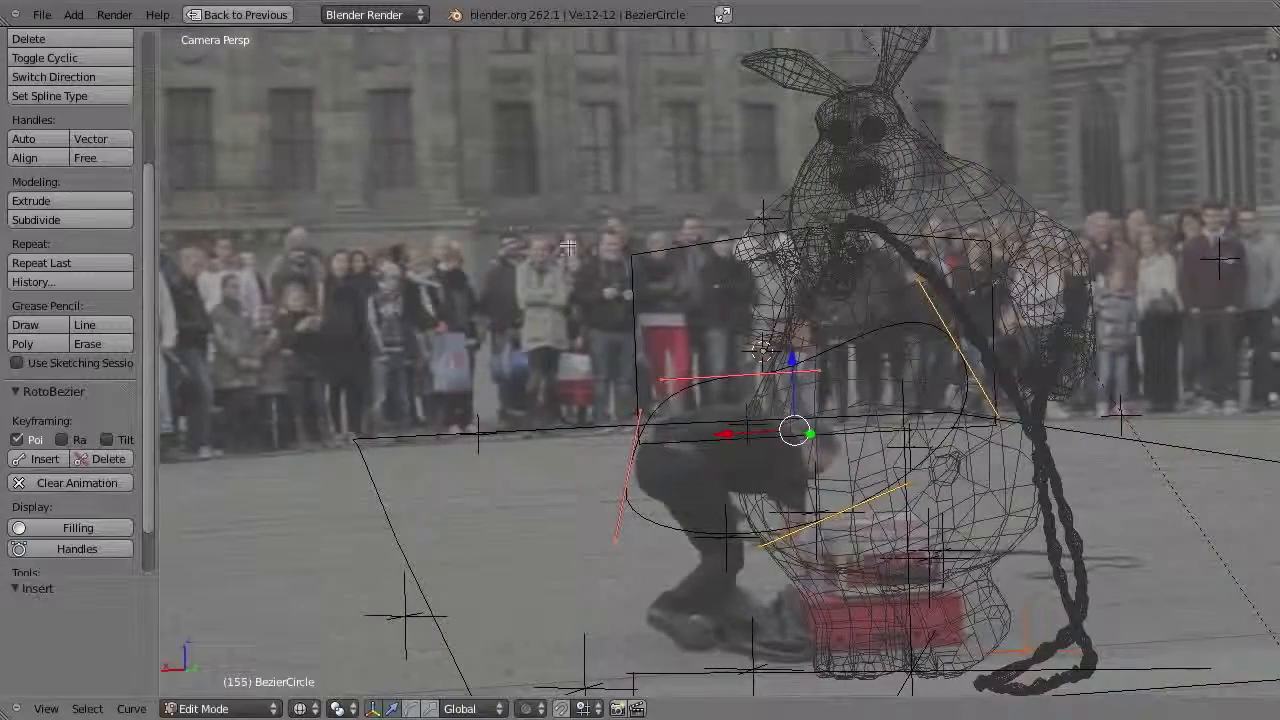
- Enlarge the timeline to view the circle's keyframes, set the end frame to 155, and restore the full compositing layout
key(ctrl+Up)
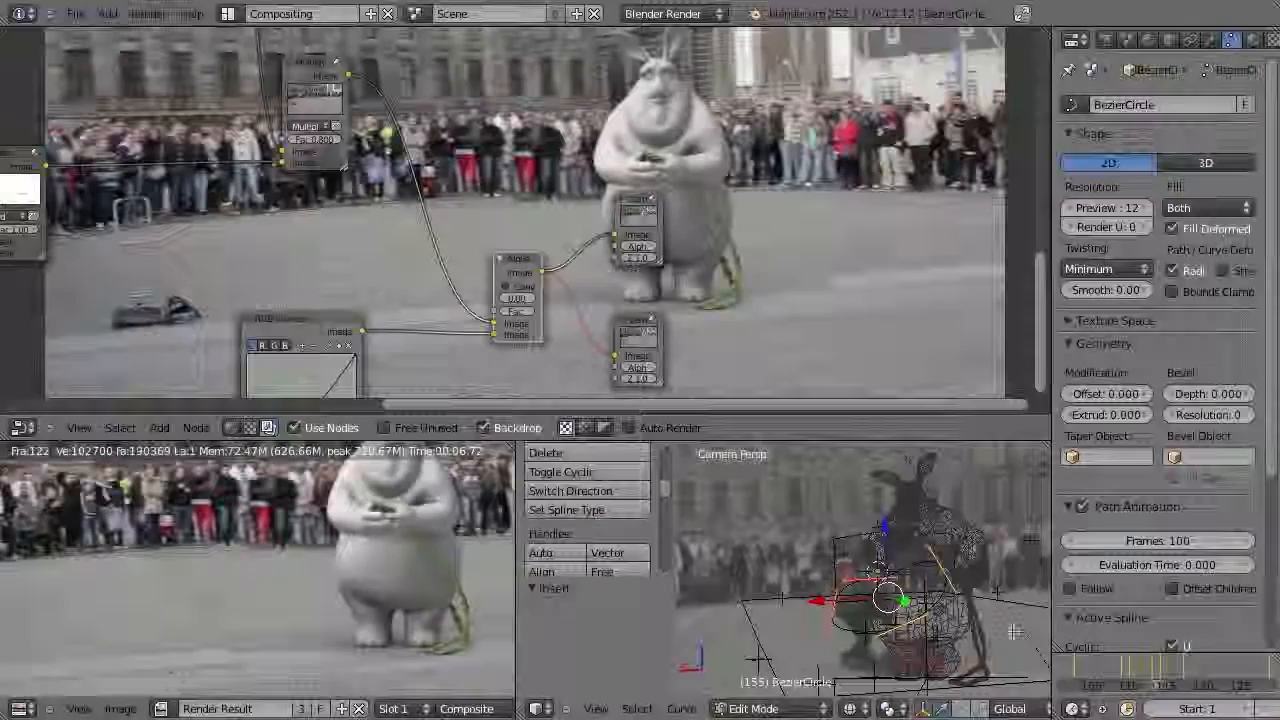
key(ctrl+Up)
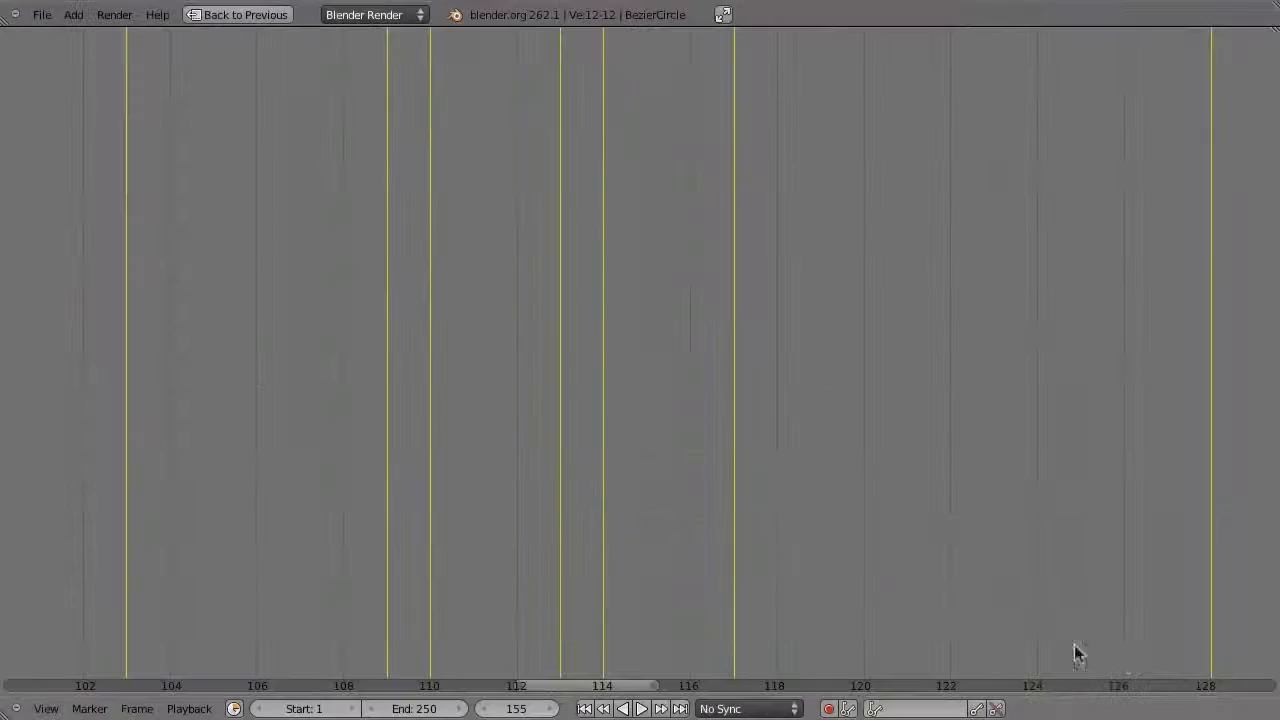
scroll(1014, 580, down, 4)
ctrl+scroll(903, 545, right, 5)
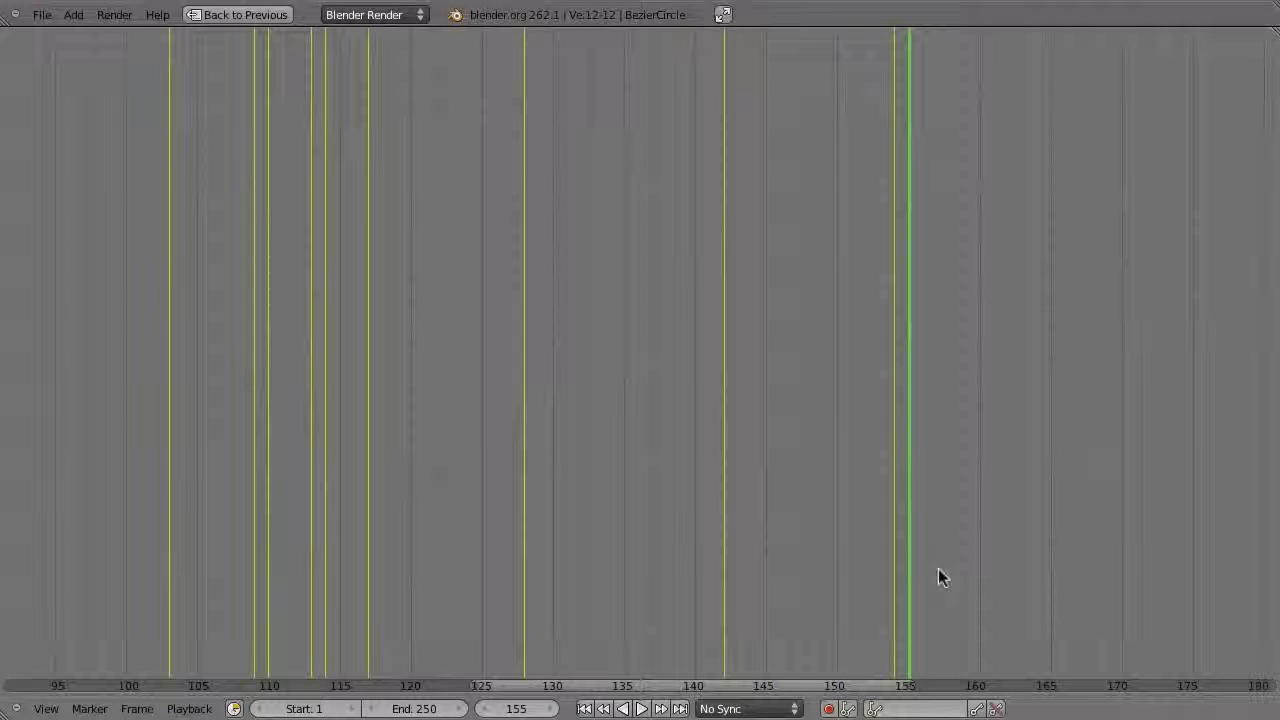
key(e)
key(ctrl+Up)
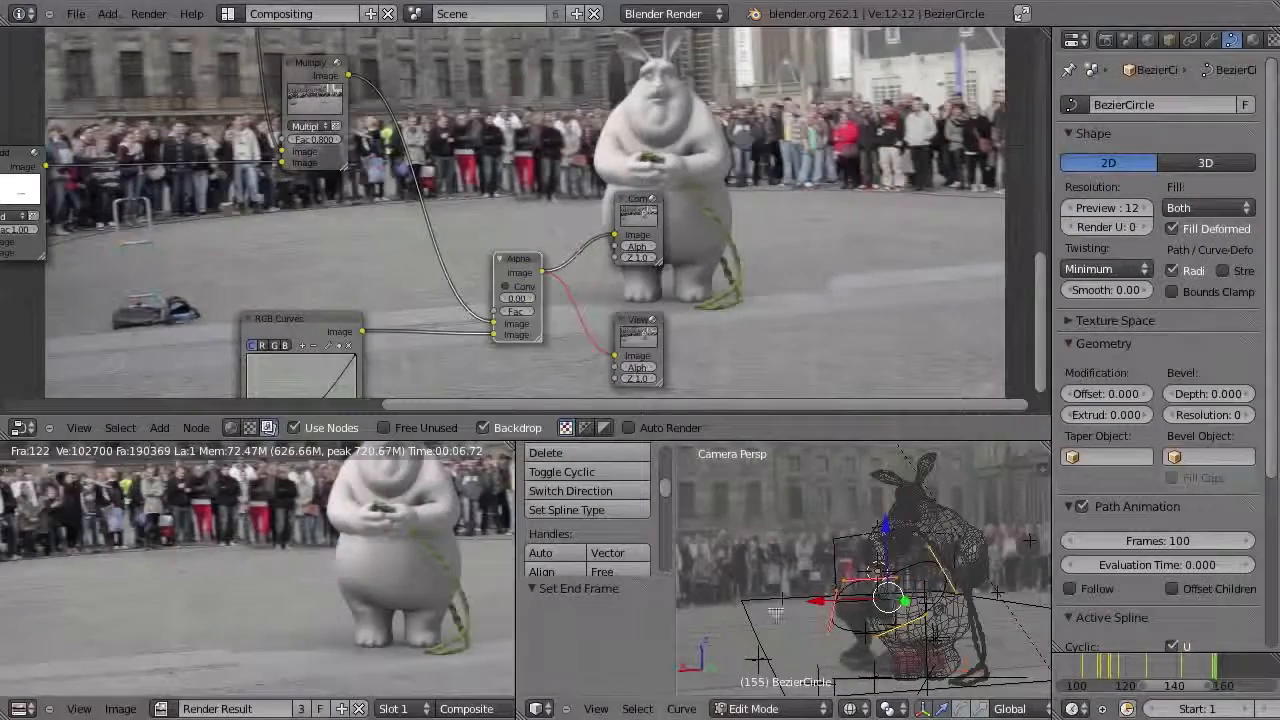
- Enlarge the 3D view and step back to frame 144 to review the circle's outline against the performer
key(ctrl+Up)
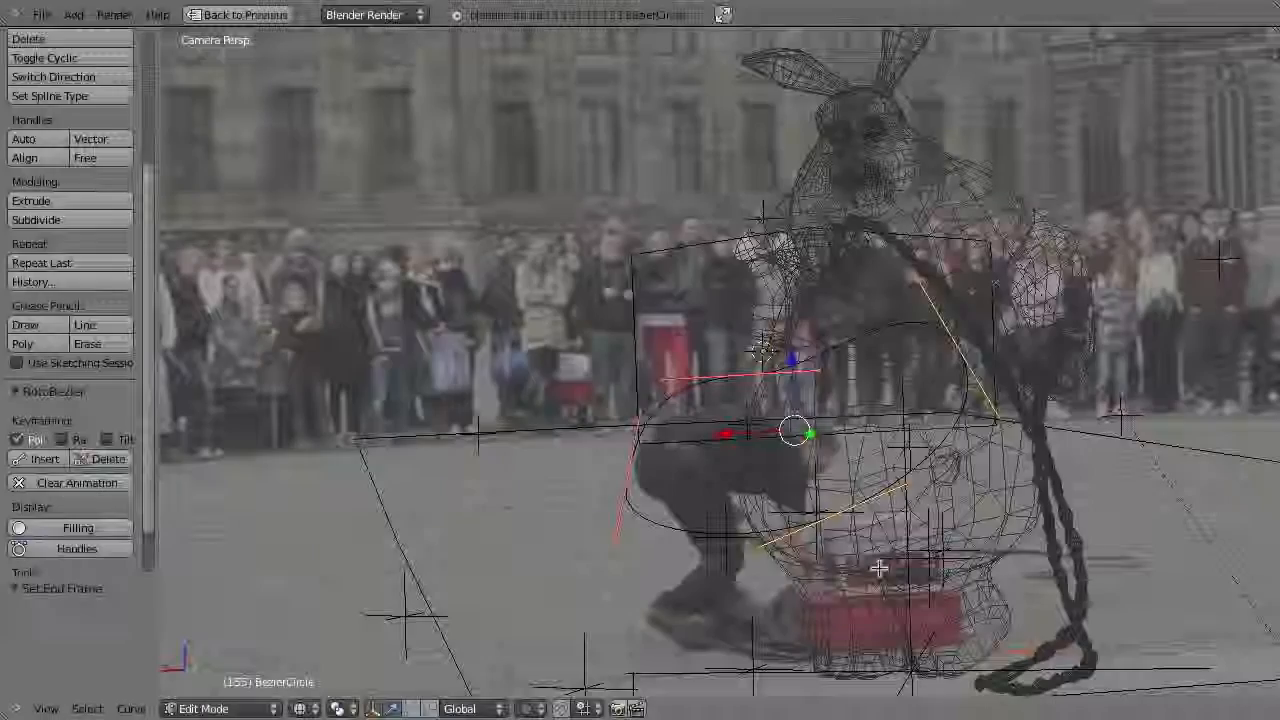
key(Left)
key(Left)
key(Left)
key(Left)
key(Left)
key(Left)
key(Left)
key(Left)
key(Left)
key(Left)
key(Left)
key(Left)
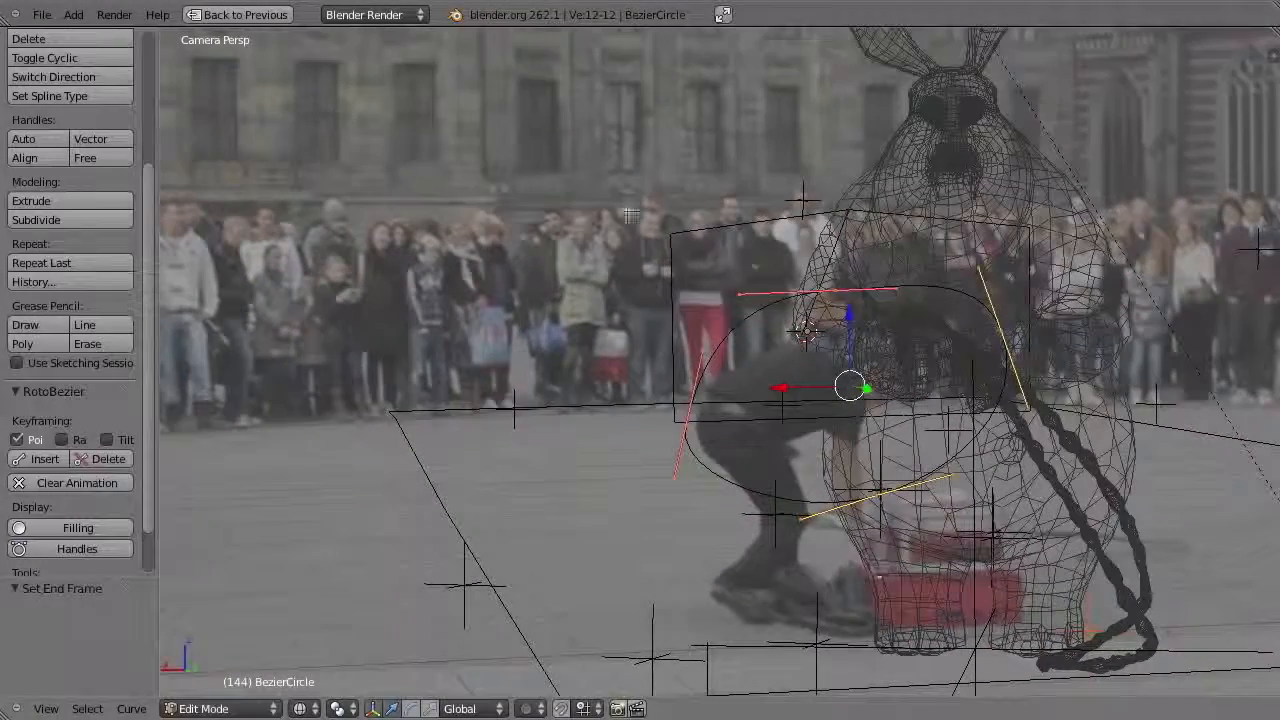
- Switch the 3D view to solid shading and keep stepping back through the frames to check the filled mask
key(z)
key(Left)
key(Left)
key(Left)
key(Left)
key(Left)
key(Left)
key(Left)
key(Left)
key(Left)
key(Left)
key(Left)
key(Left)
key(Left)
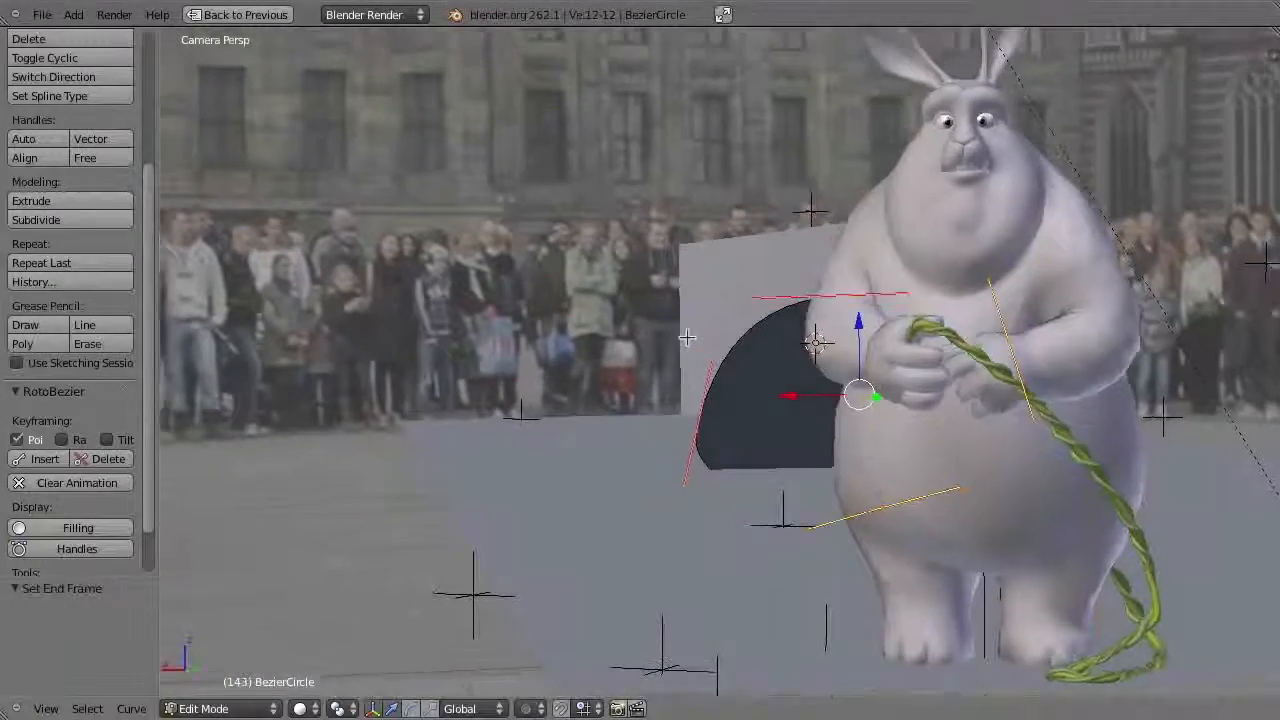
- Step back from frame 143 through the earlier frames to check how the filled mask follows the performer
key(Left)
key(Left)
key(Left)
key(Left)
key(Left)
key(Left)
key(Left)
key(Left)
key(Left)
key(Left)
key(Left)
key(Left)
key(Left)
key(Left)
key(Left)
key(Left)
key(Left)
key(Left)
key(Left)
key(Left)
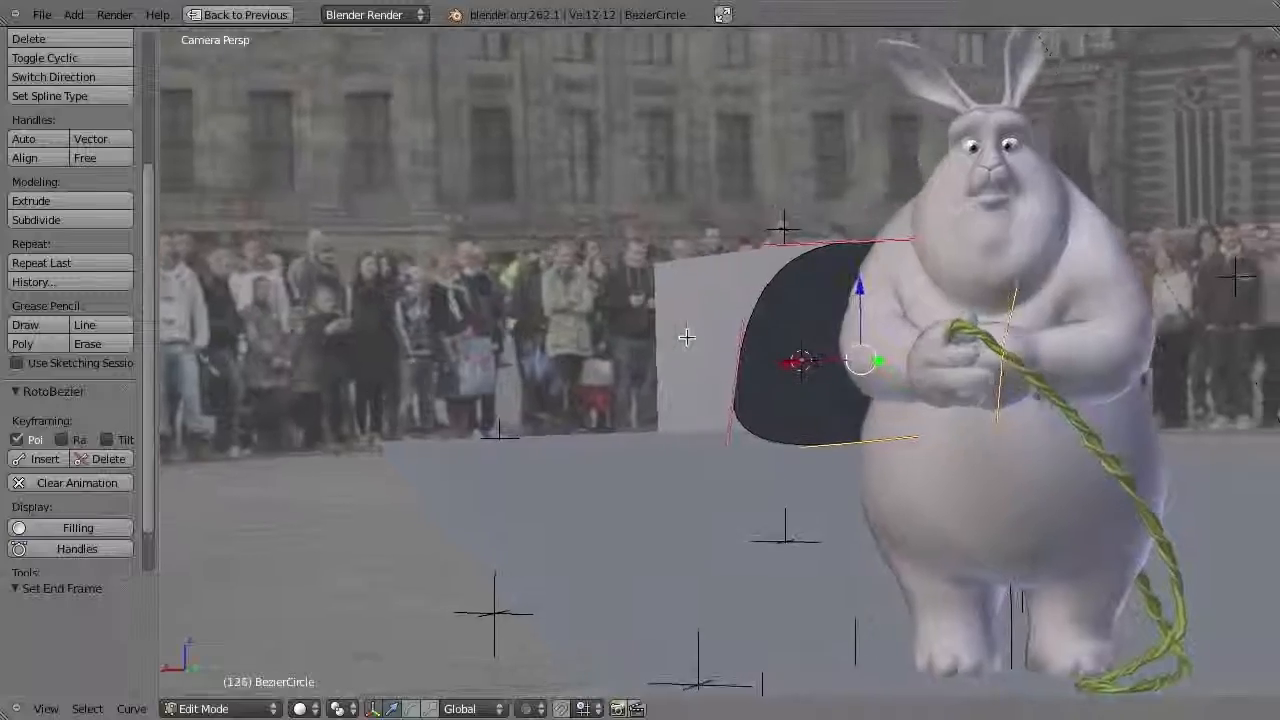
key(Left)
key(Left)
key(Left)
key(Left)
key(Left)
key(Left)
key(Left)
key(Left)
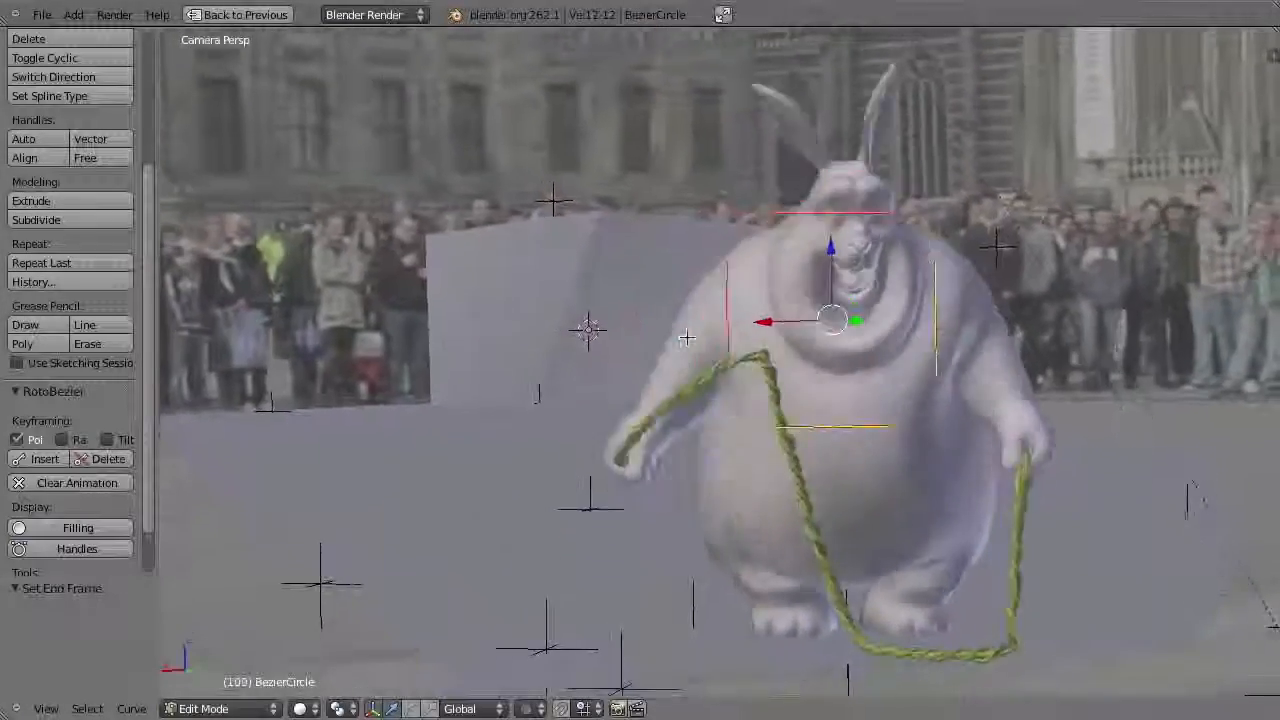
- Step forward through the frames to frame 120, checking the filled mask beside the rabbit
key(Right)
key(Right)
key(Right)
key(Right)
key(Right)
key(Right)
key(Right)
key(Right)
key(Right)
key(Right)
key(Right)
key(Right)
key(Right)
key(Right)
key(Right)
key(Right)
key(Right)
key(Right)
key(Right)
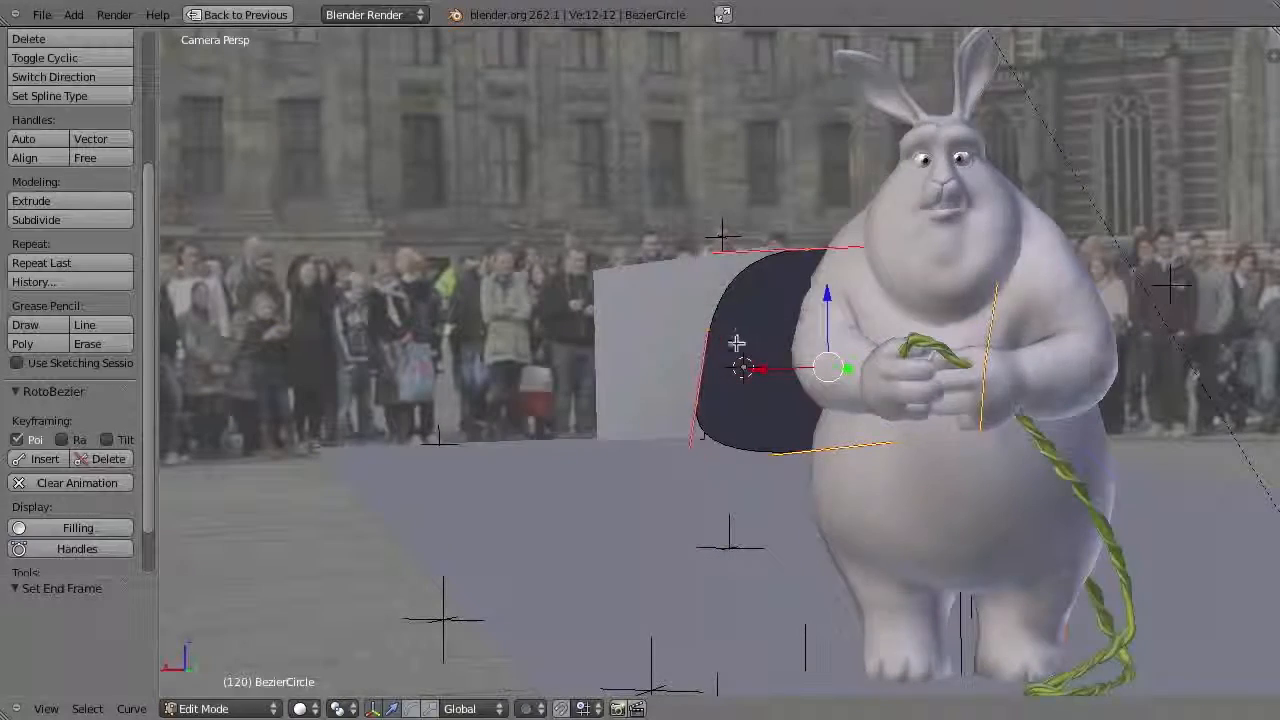
- Return to wireframe and Object Mode, move the mask circle to layer 12, and make that layer visible too
key(z)
key(Tab)
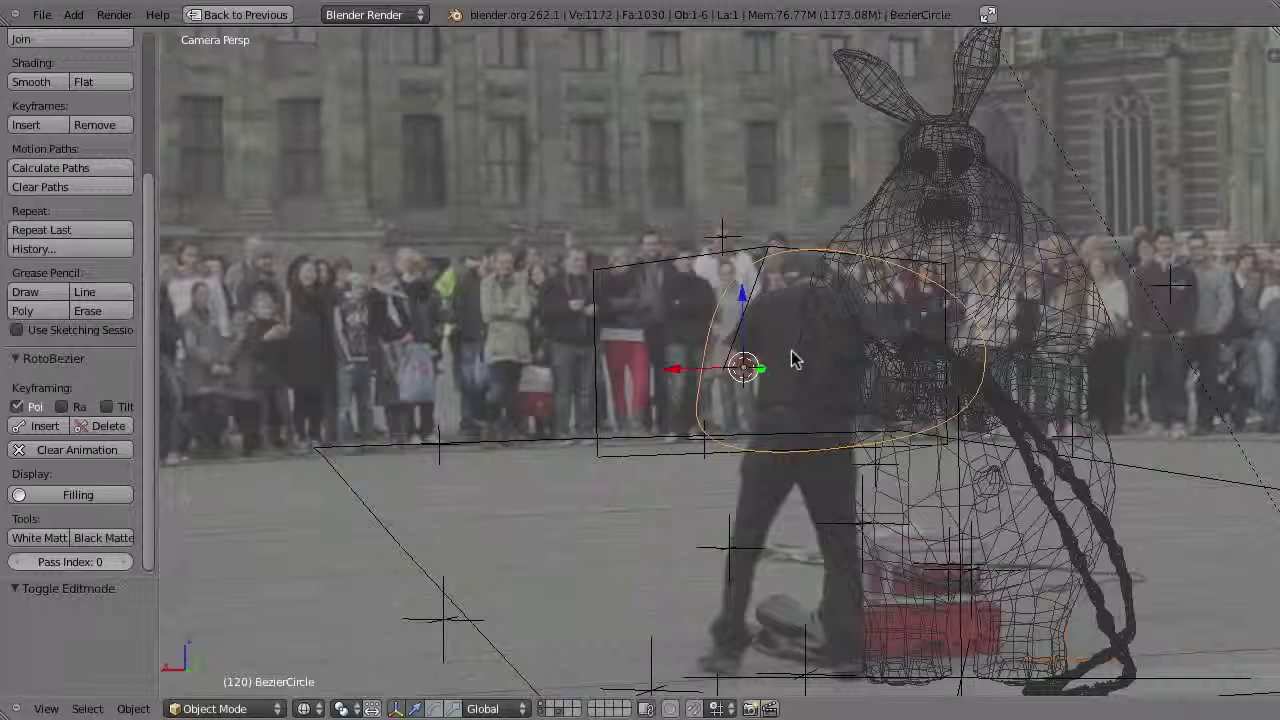
key(m)
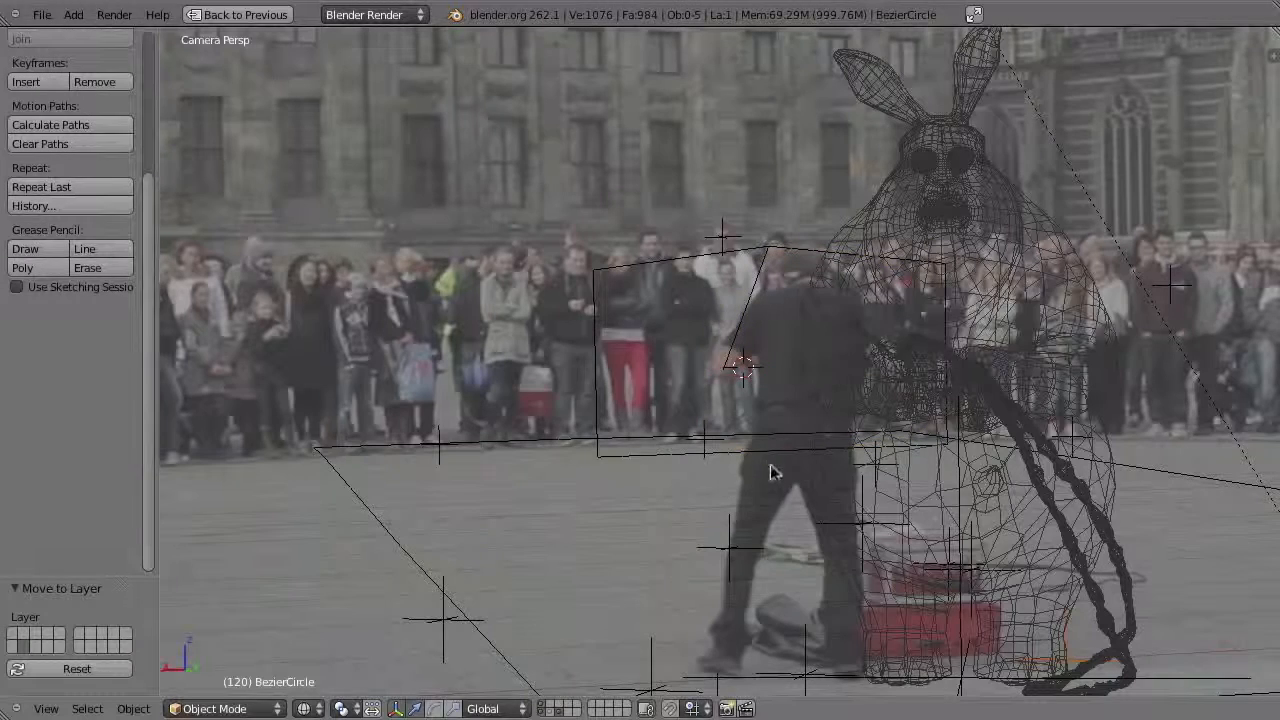
shift+click(552, 704)
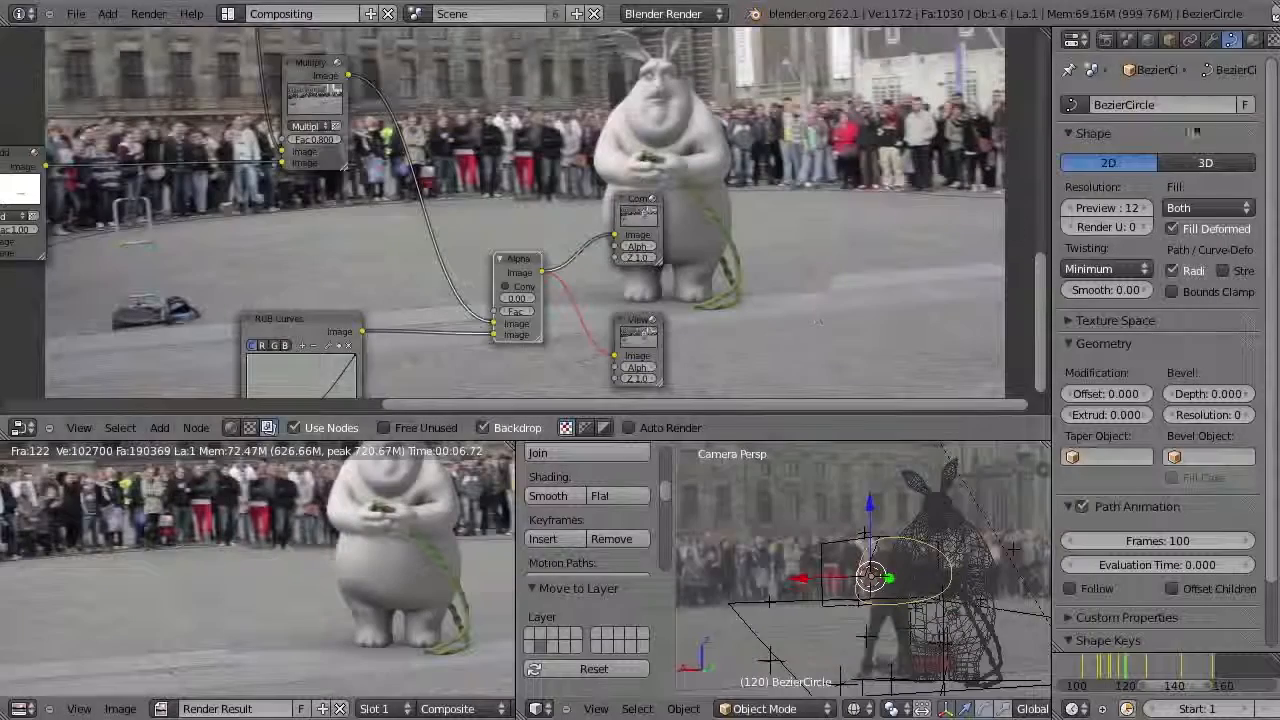
- Add a render layer named maskmask that includes only layer 12
click(1105, 40)
click(1153, 255)
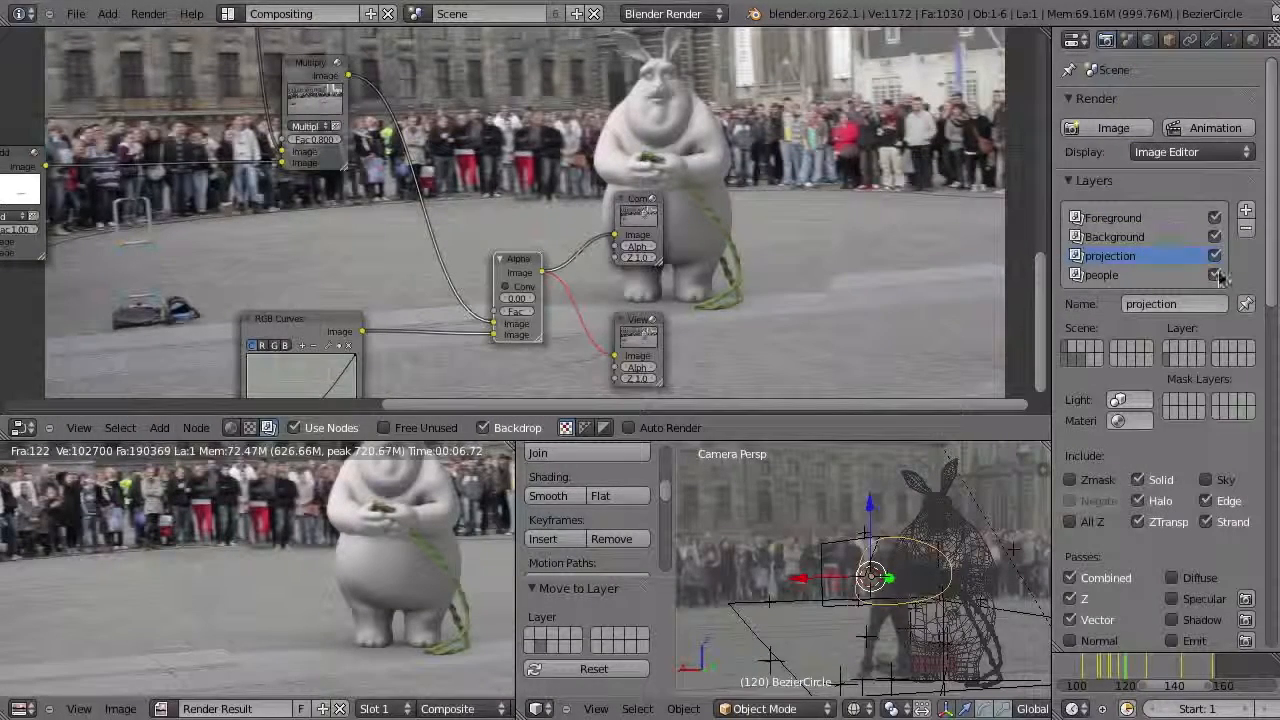
click(1245, 212)
click(1165, 323)
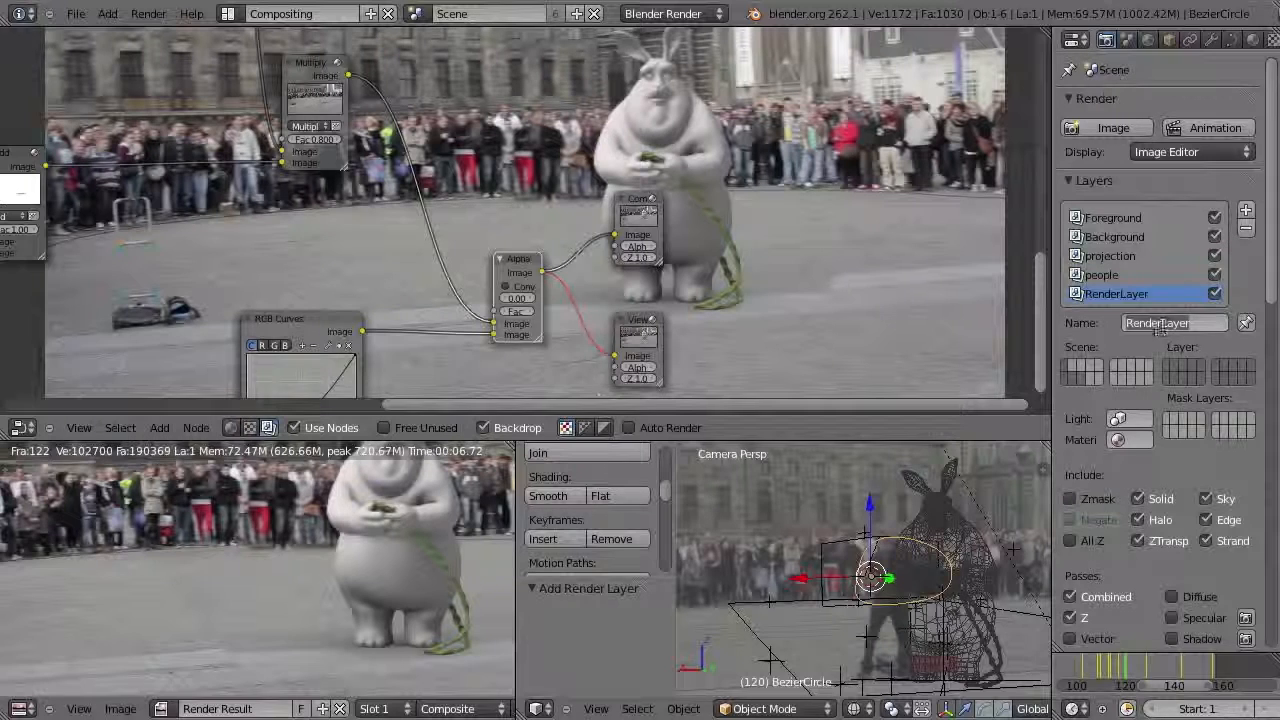
text(mask)
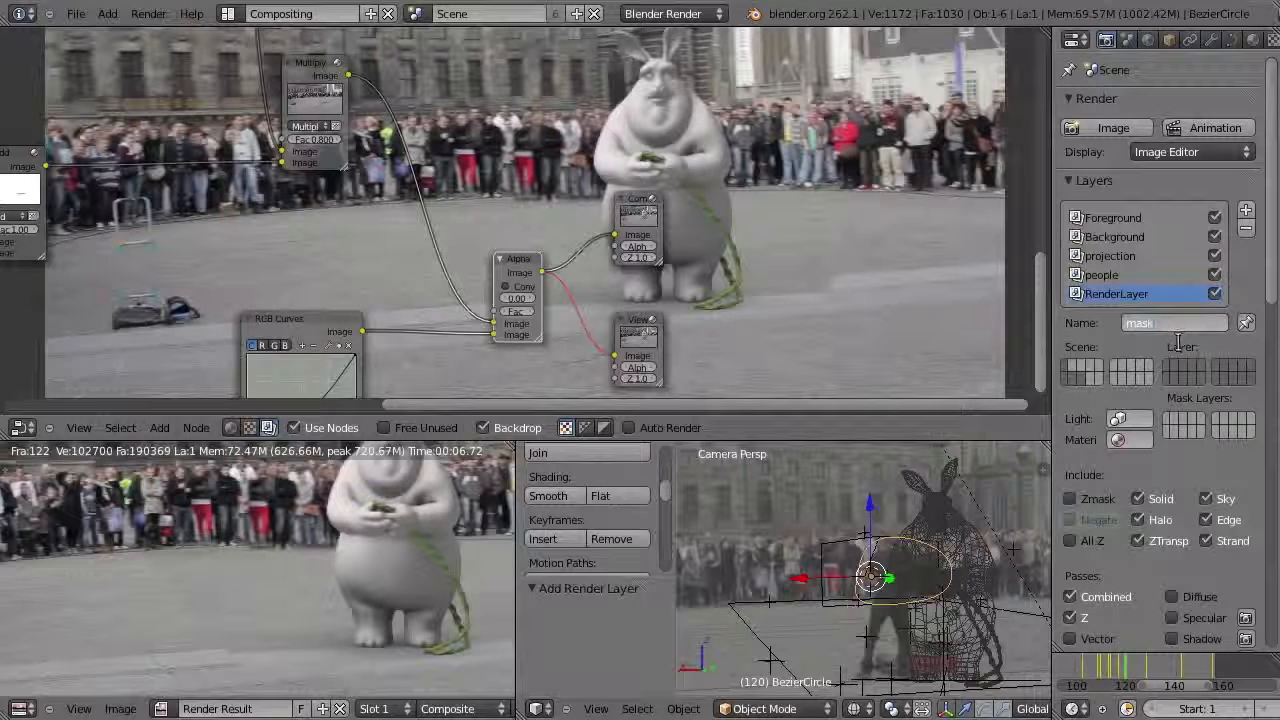
text(mask)
key(Return)
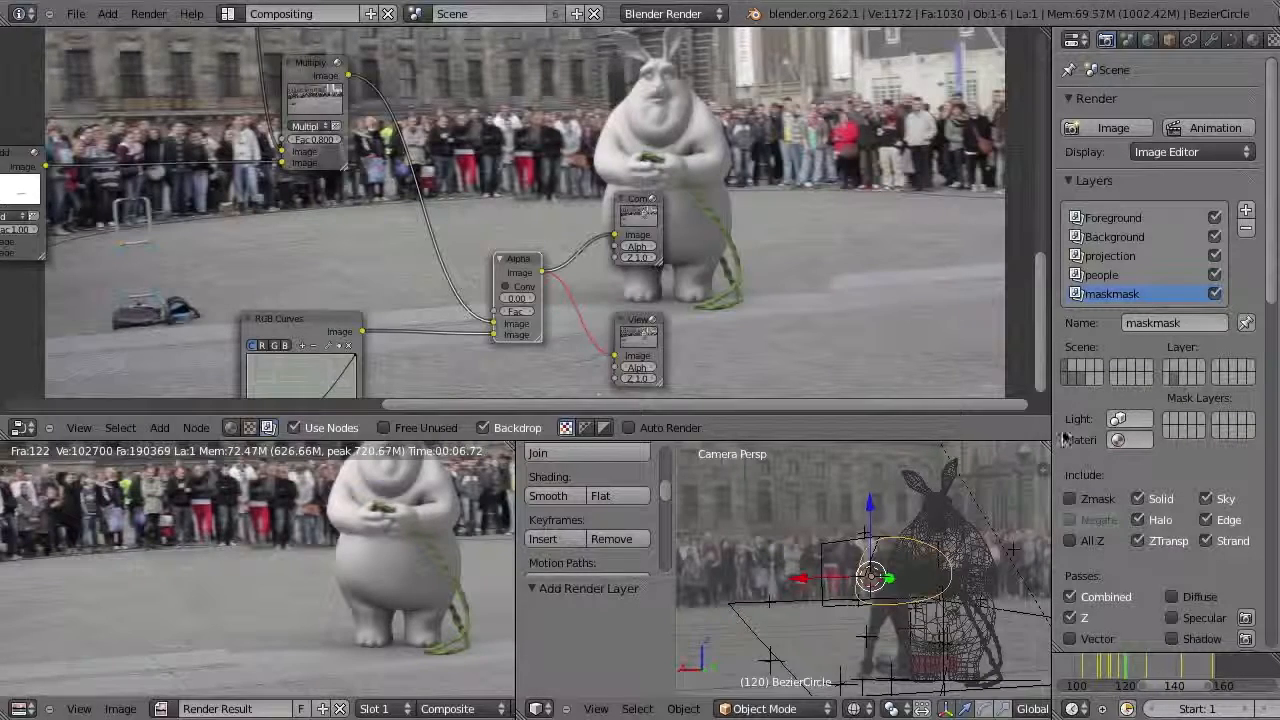
- Widen the properties area, orbit the scene out of the camera view, and render frame 120
drag(1052, 435, 962, 440)
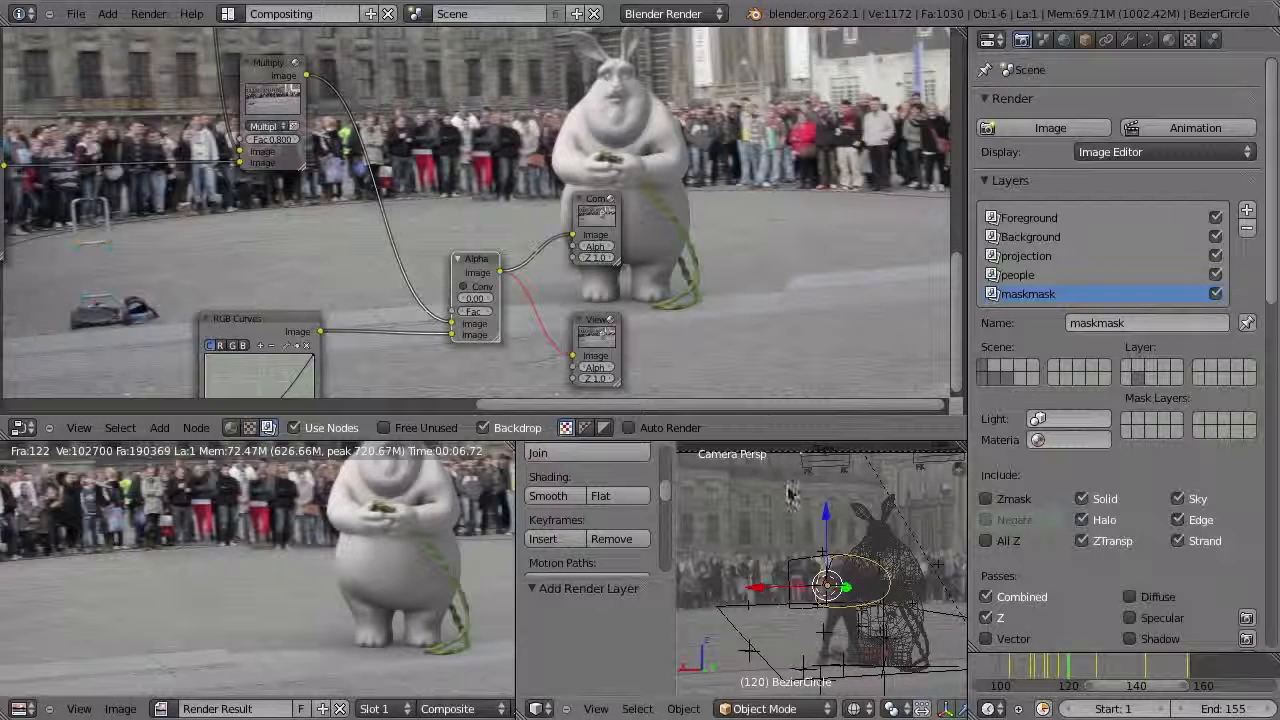
mouse_move(772, 556)
middle_down()
mouse_move(834, 586)
mouse_move(765, 535)
middle_up()
middle_drag(840, 548, 766, 600)
click(1040, 130)
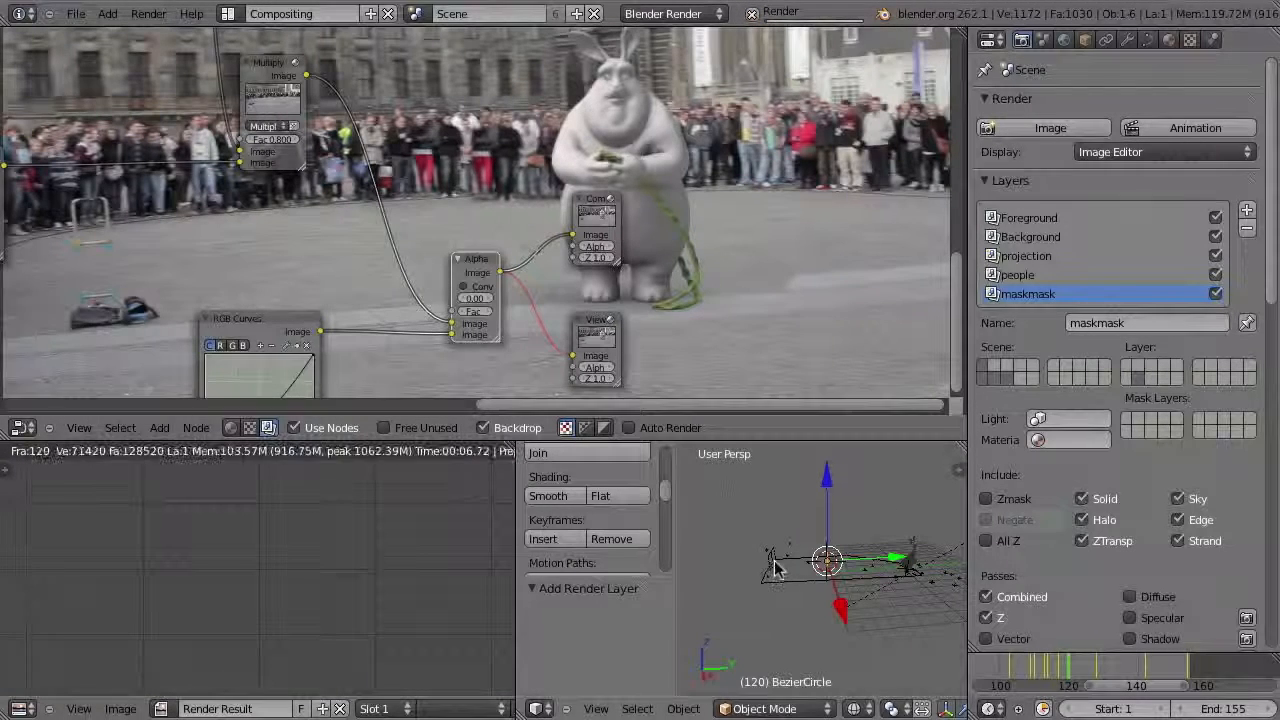
- Select the ground object and preview the Add node's output to examine the shadow and ambient occlusion on the ground
right_click(800, 588)
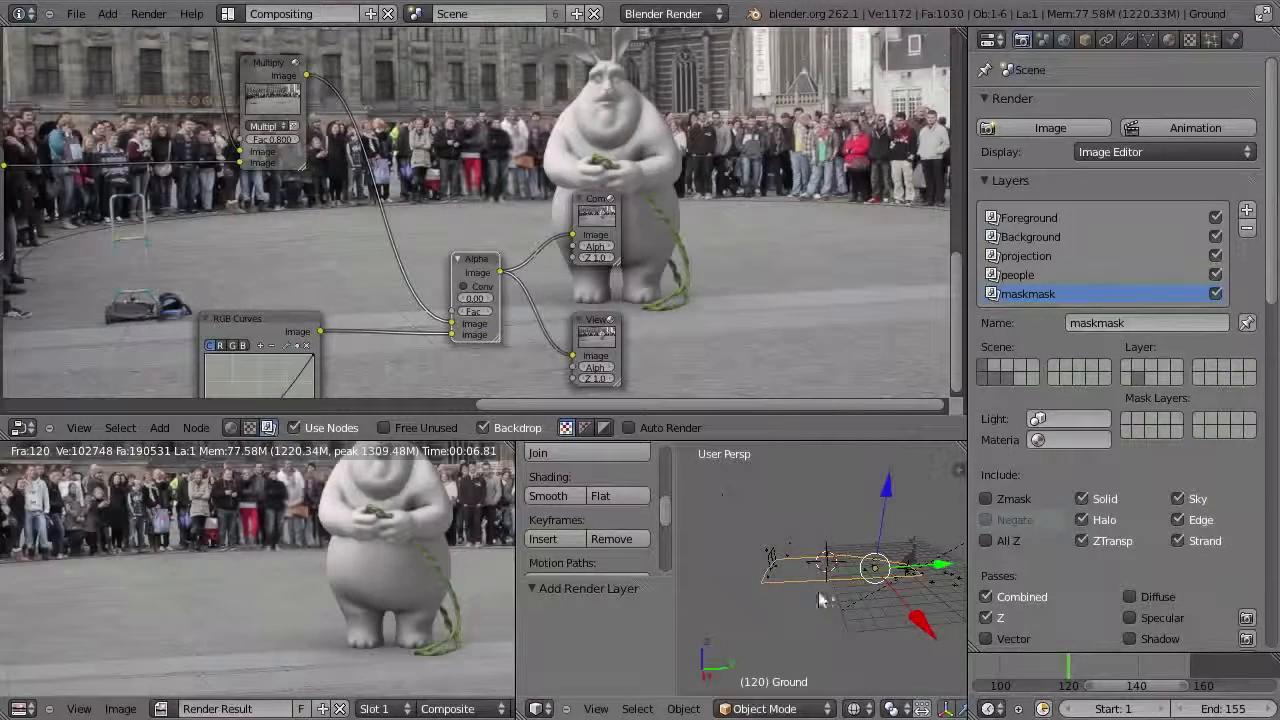
middle_drag(829, 597, 785, 572)
middle_drag(520, 285, 811, 238)
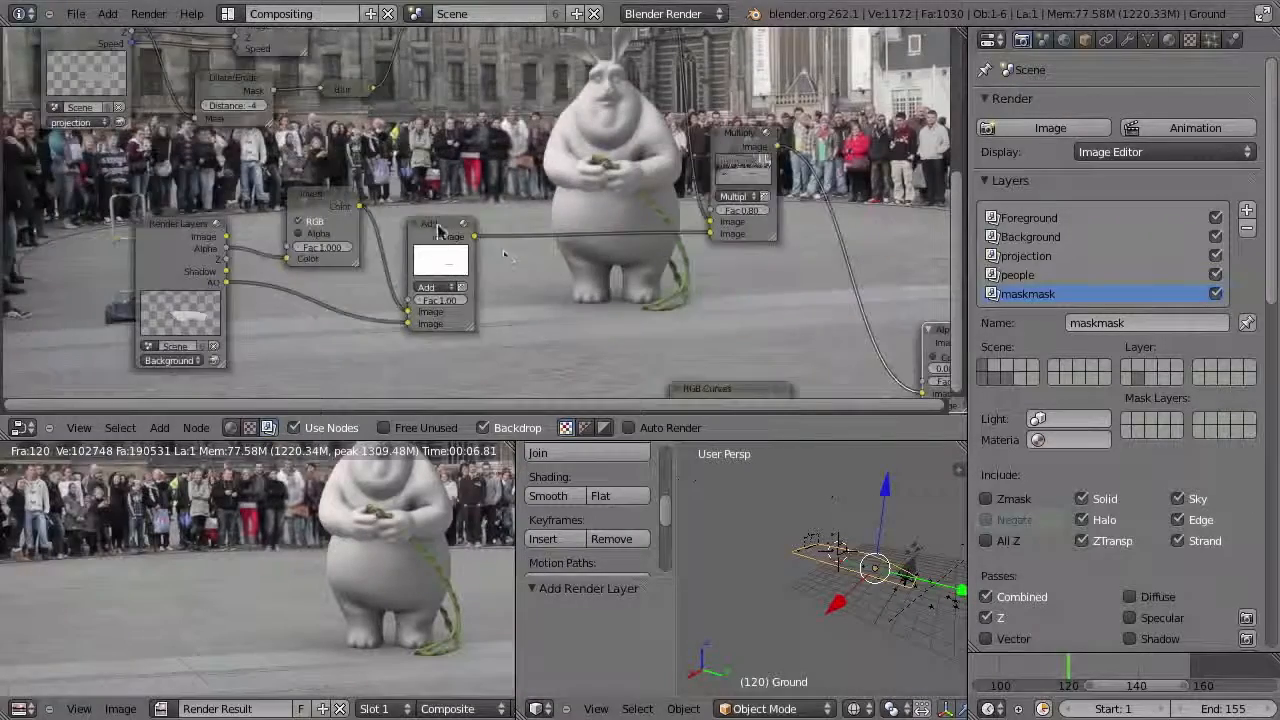
ctrl+shift+click(441, 231)
middle_drag(604, 250, 588, 335)
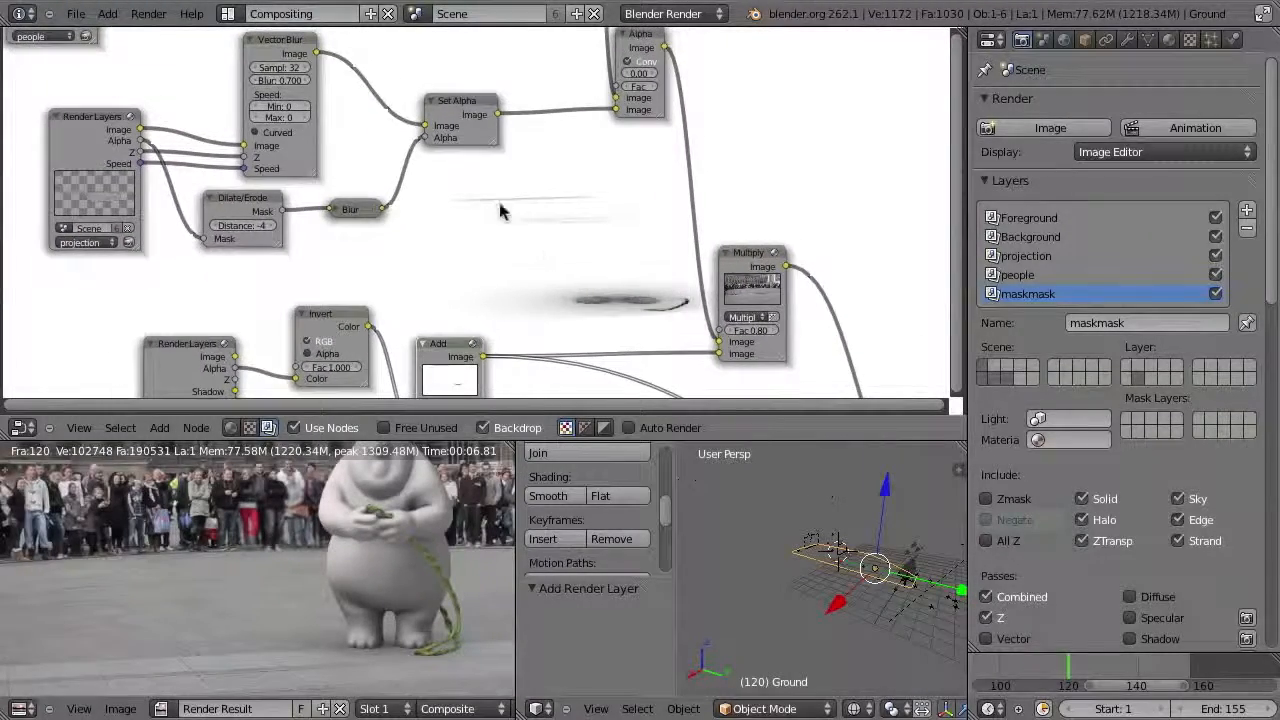
- Select the crowd plane and turn off Traceable in its peoplemask material
key(ctrl+Up)
right_click(700, 242)
key(KP_Decimal)
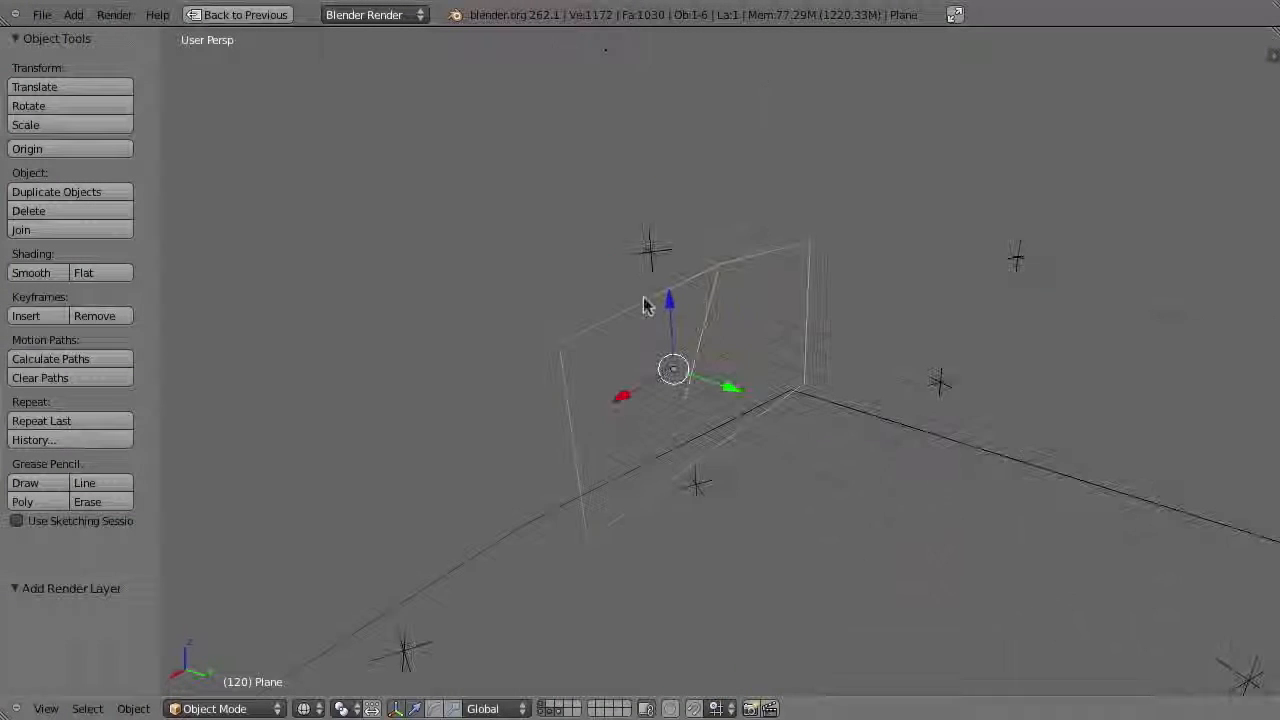
key(ctrl+Up)
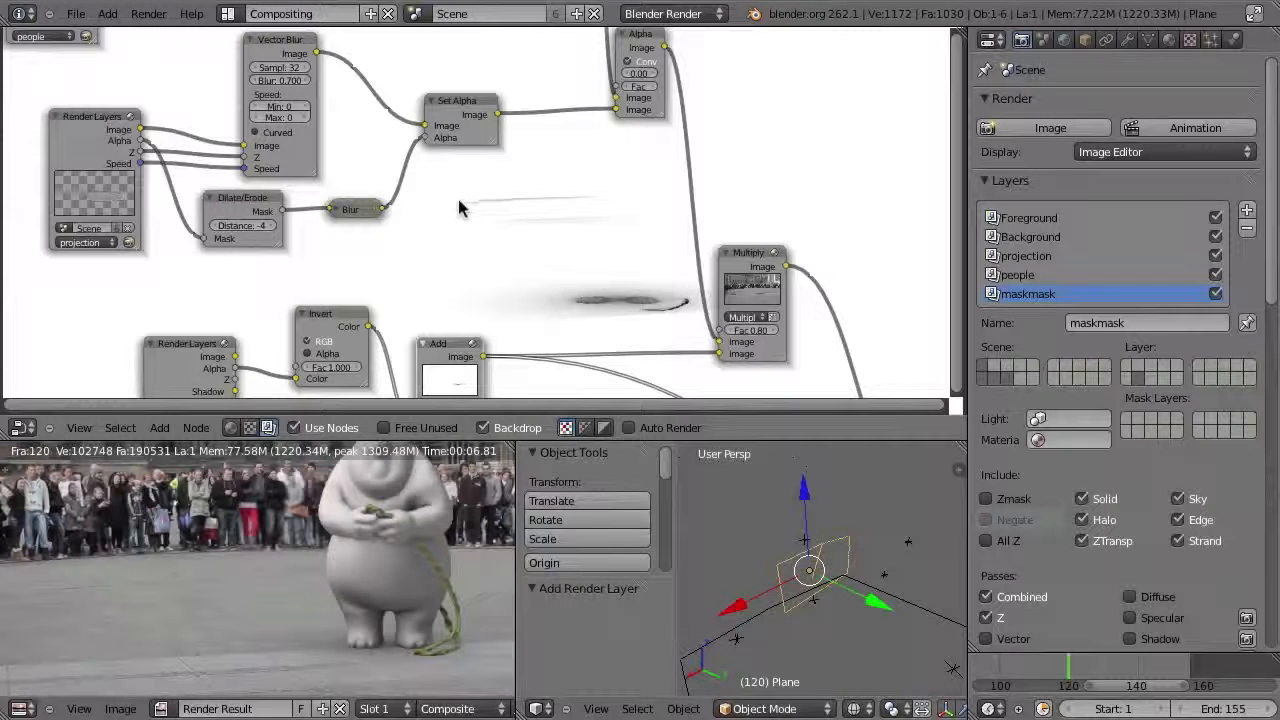
middle_drag(824, 654, 843, 610)
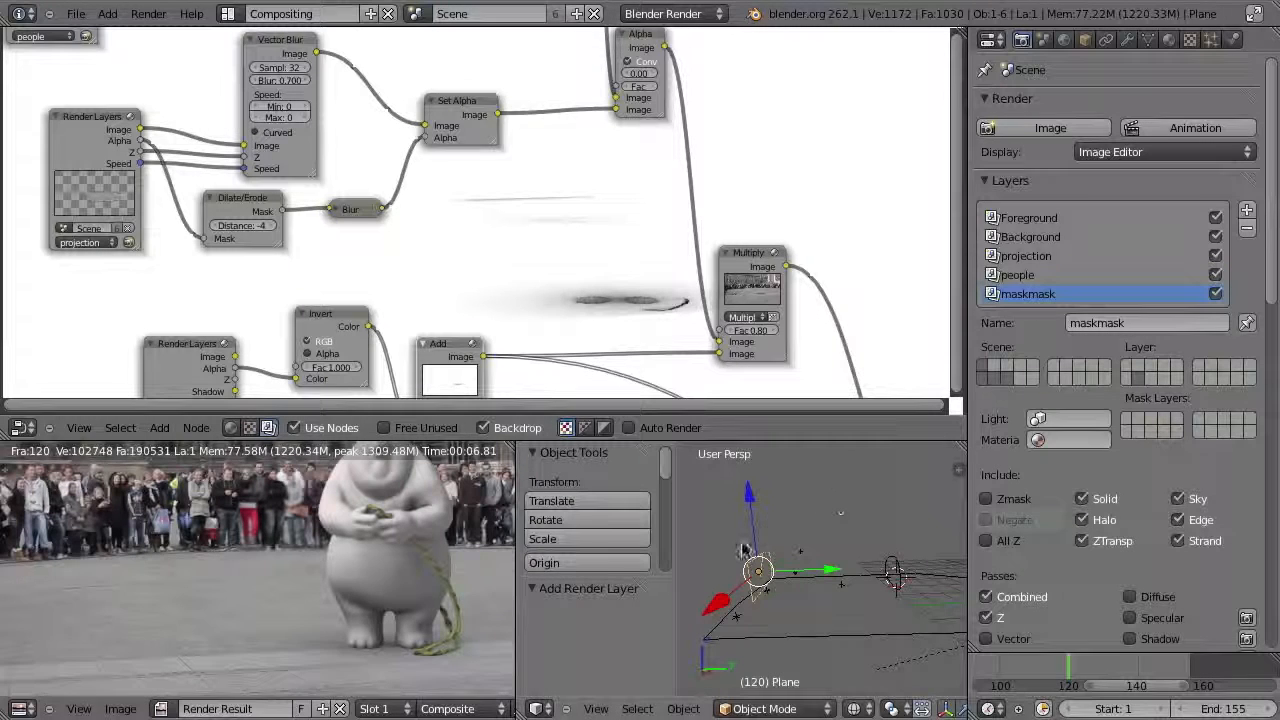
click(1169, 40)
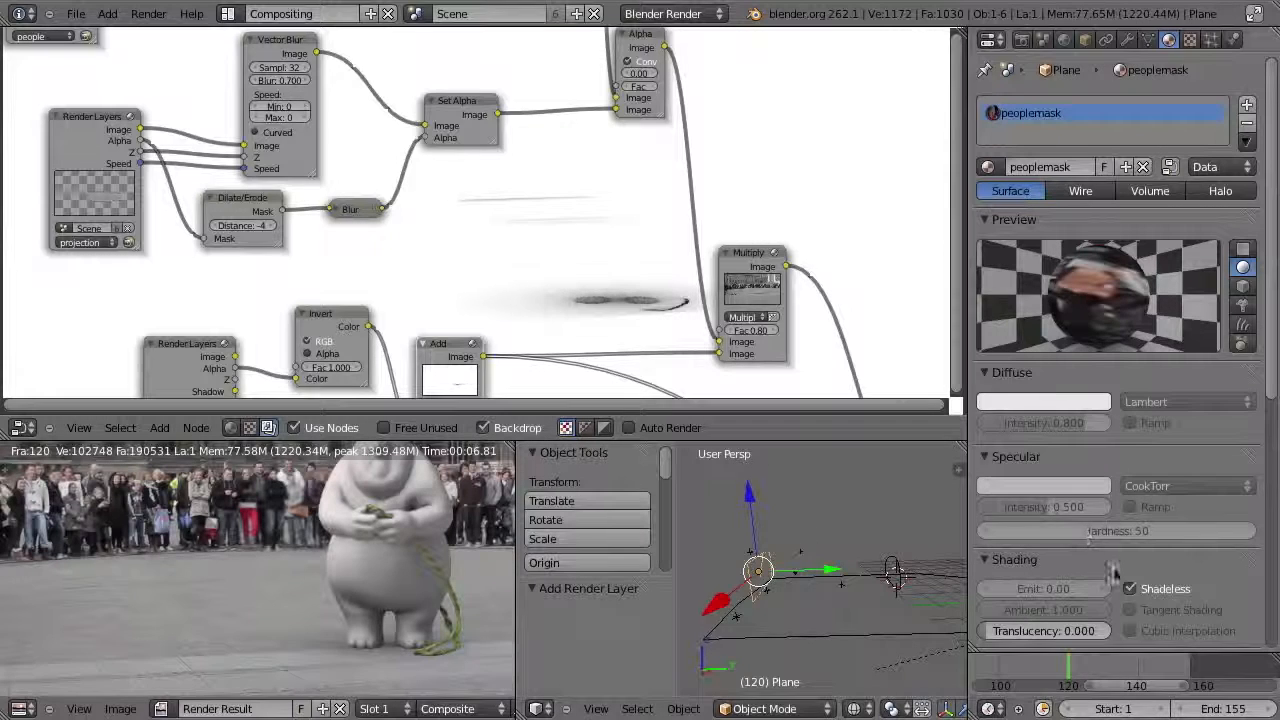
scroll(1112, 592, down, 1)
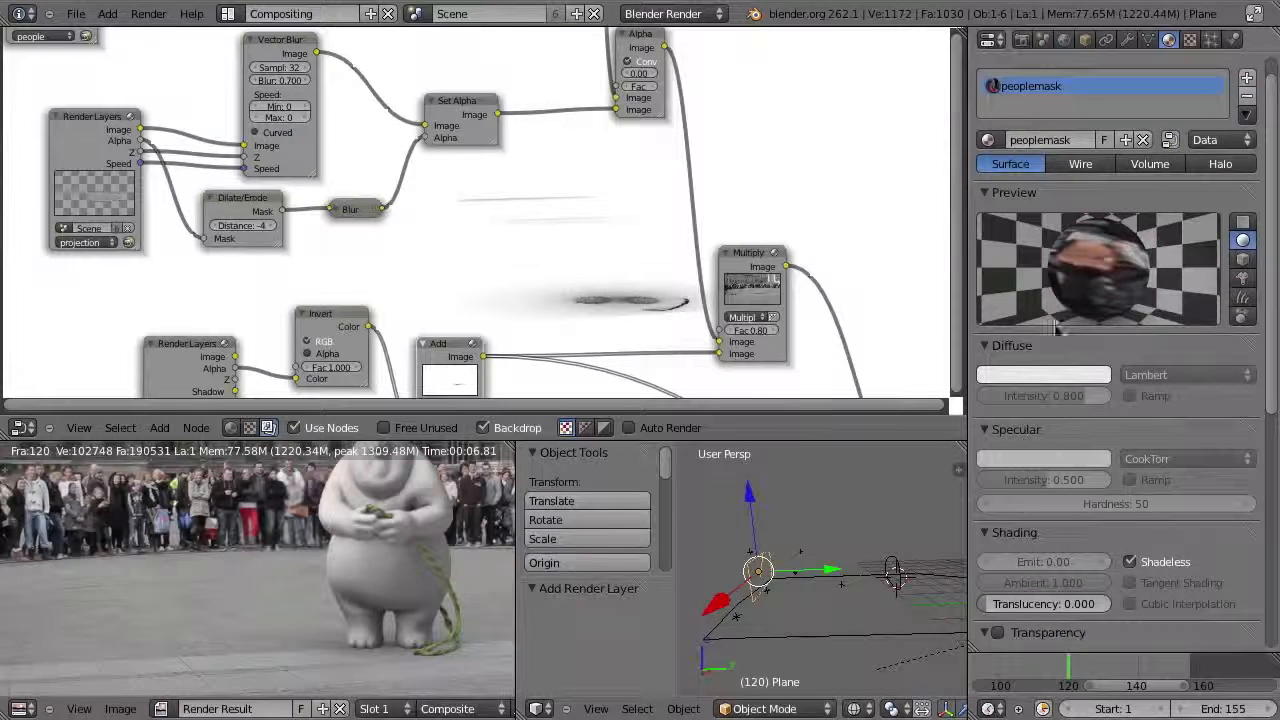
scroll(1063, 489, down, 3)
scroll(1063, 489, down, 10)
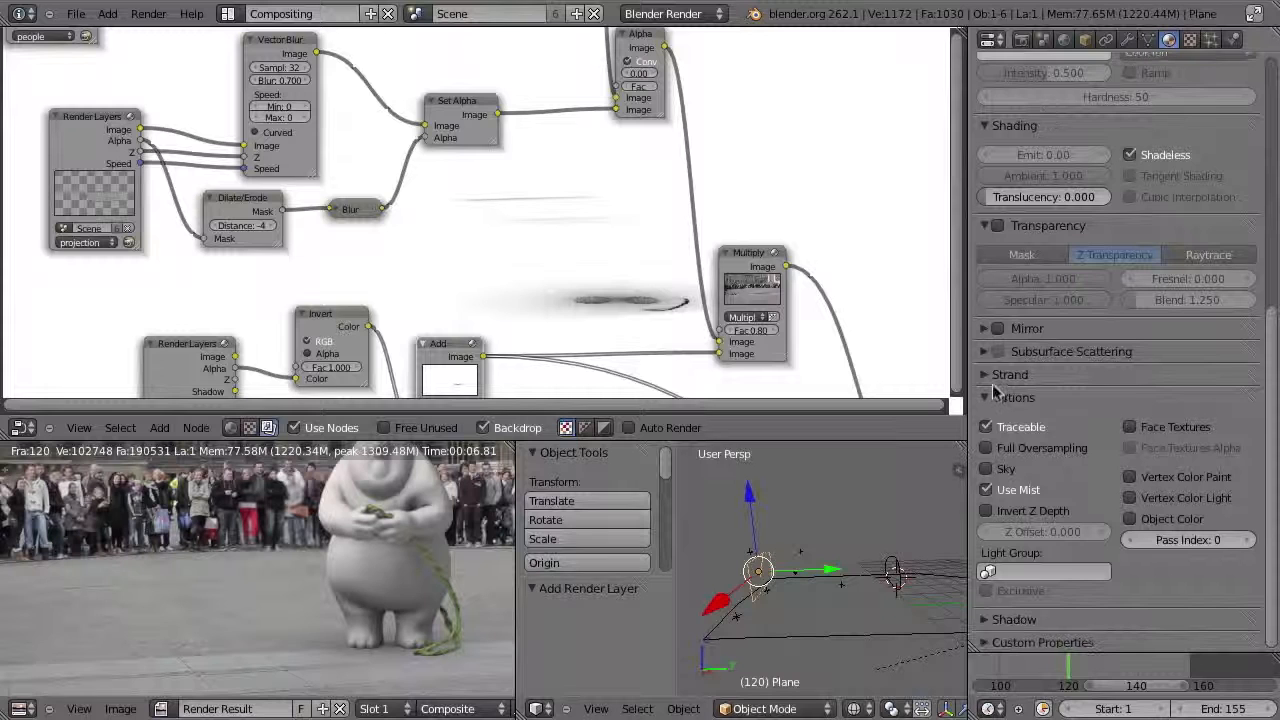
click(987, 428)
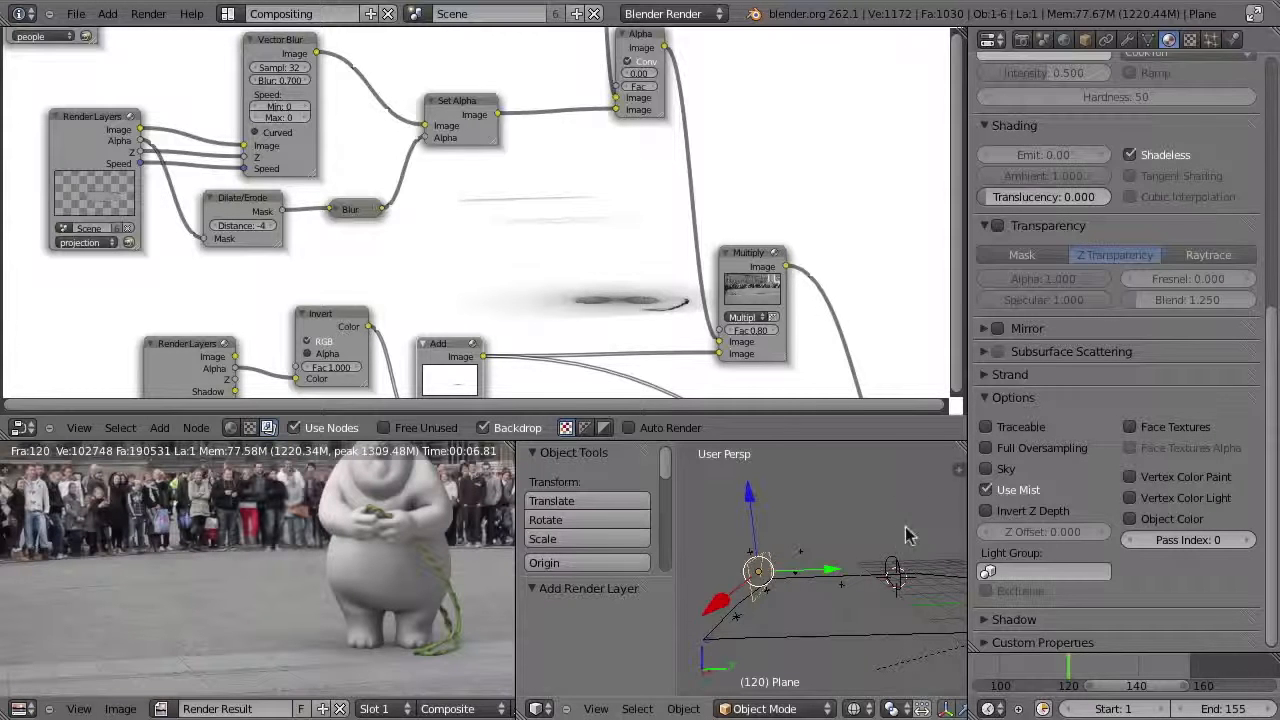
- Give the mask circle a new material named mask
right_click(897, 567)
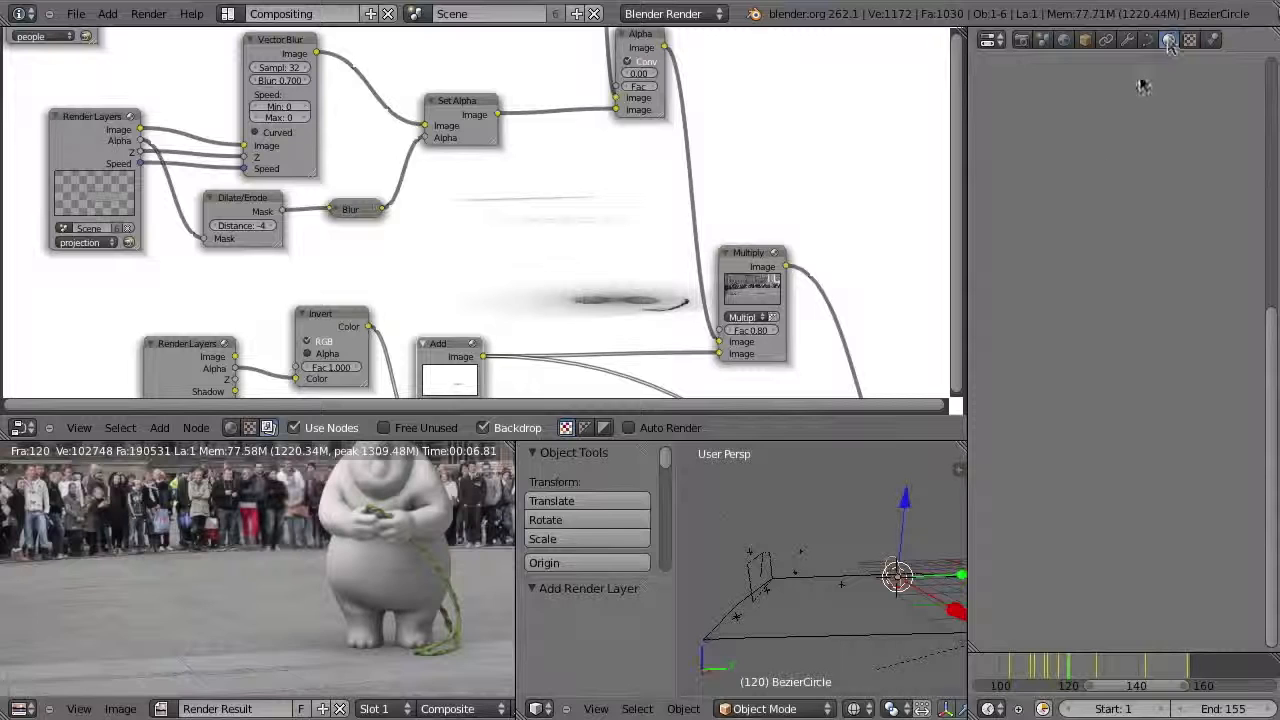
click(1045, 167)
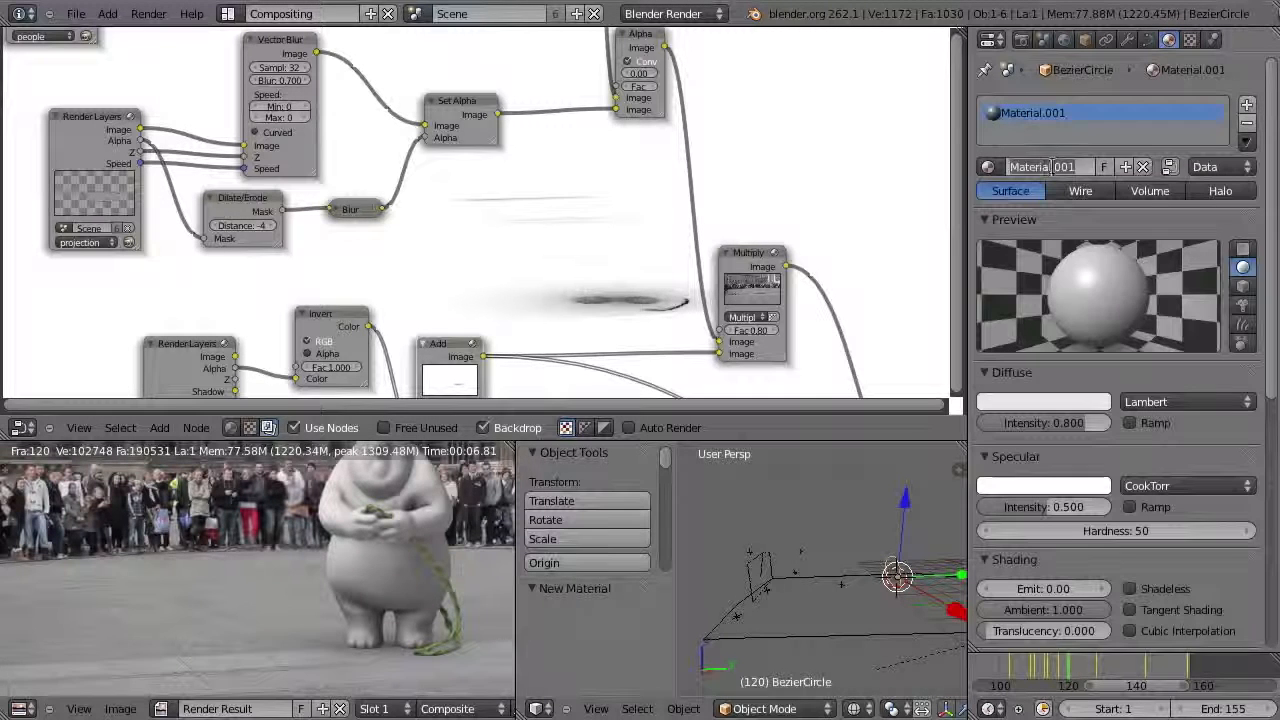
click(1030, 167)
text(mask)
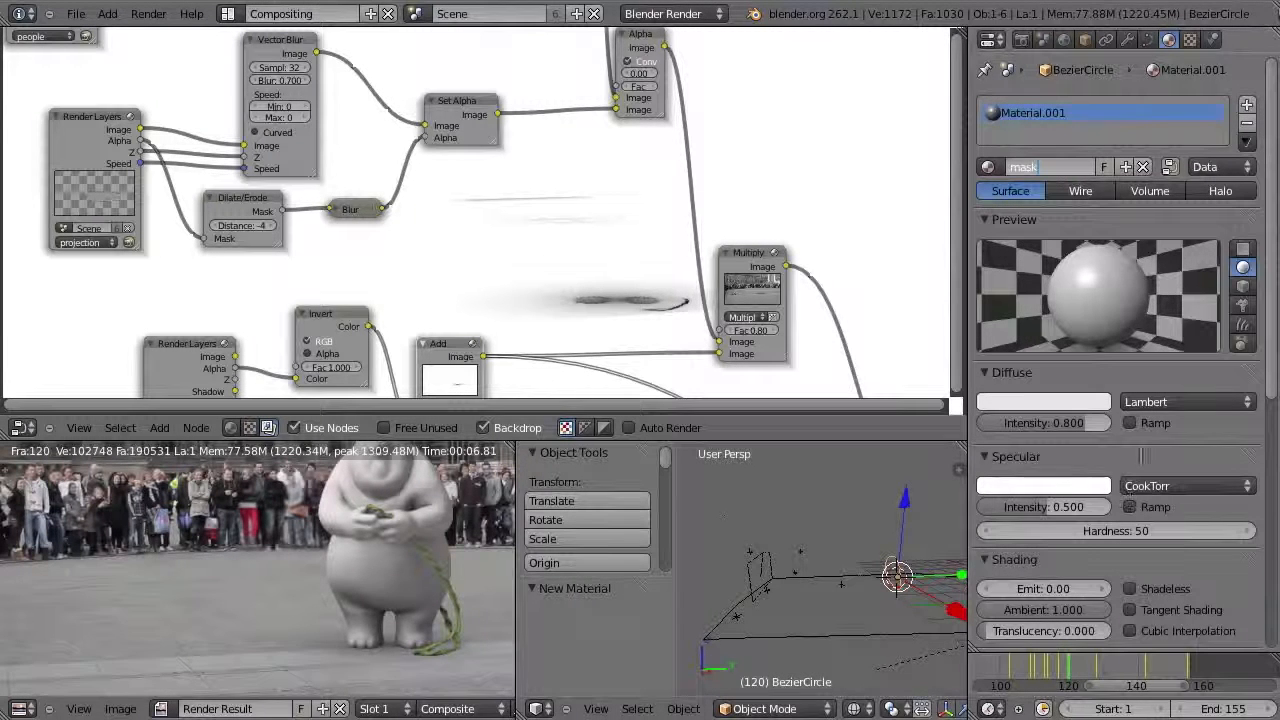
key(Return)
- Make the mask material shadeless and turn off Traceable
click(1129, 589)
scroll(1078, 505, down, 8)
scroll(1078, 505, up, 3)
scroll(1078, 505, down, 1)
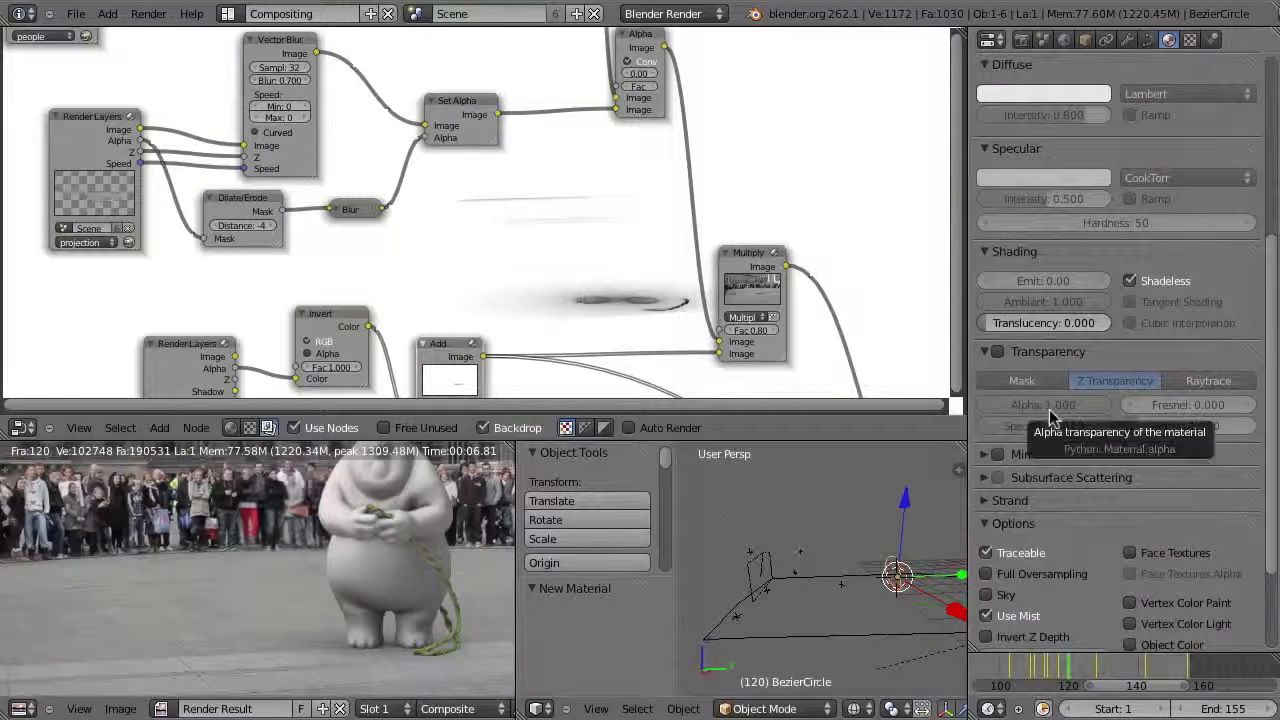
click(987, 554)
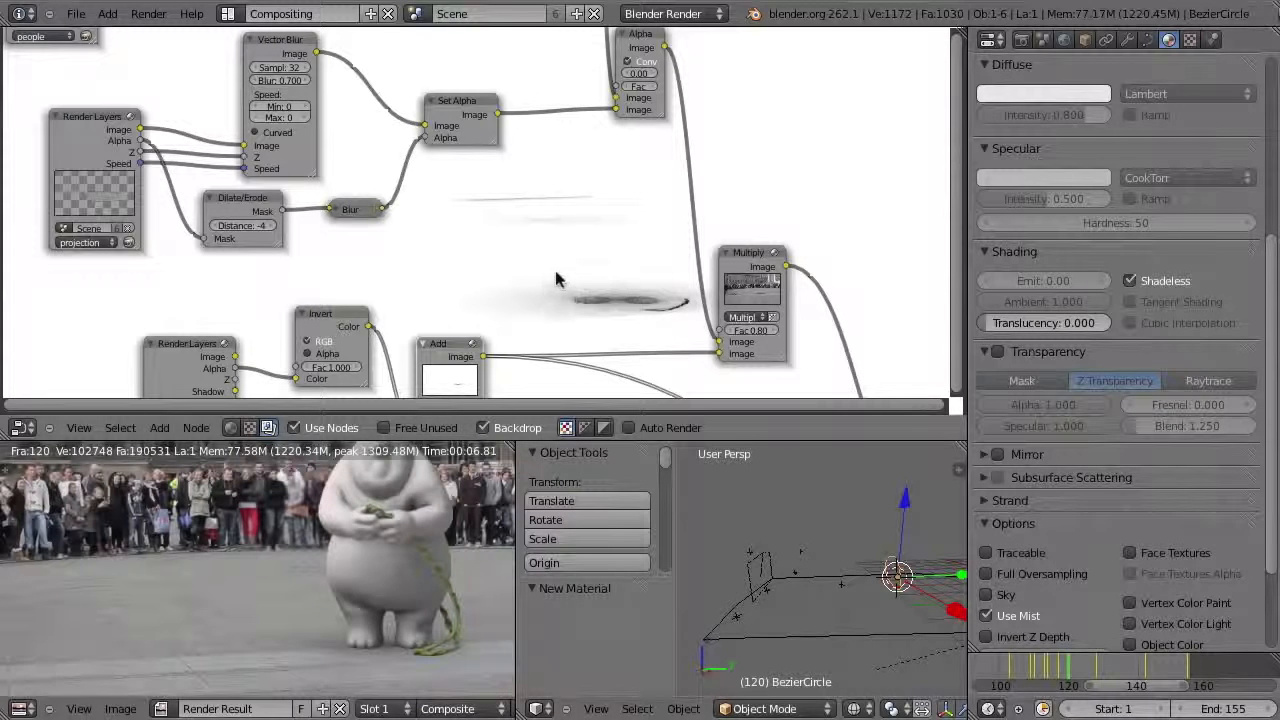
- Render frame 120 again and preview the people render layer in an enlarged node editor
key(F12)
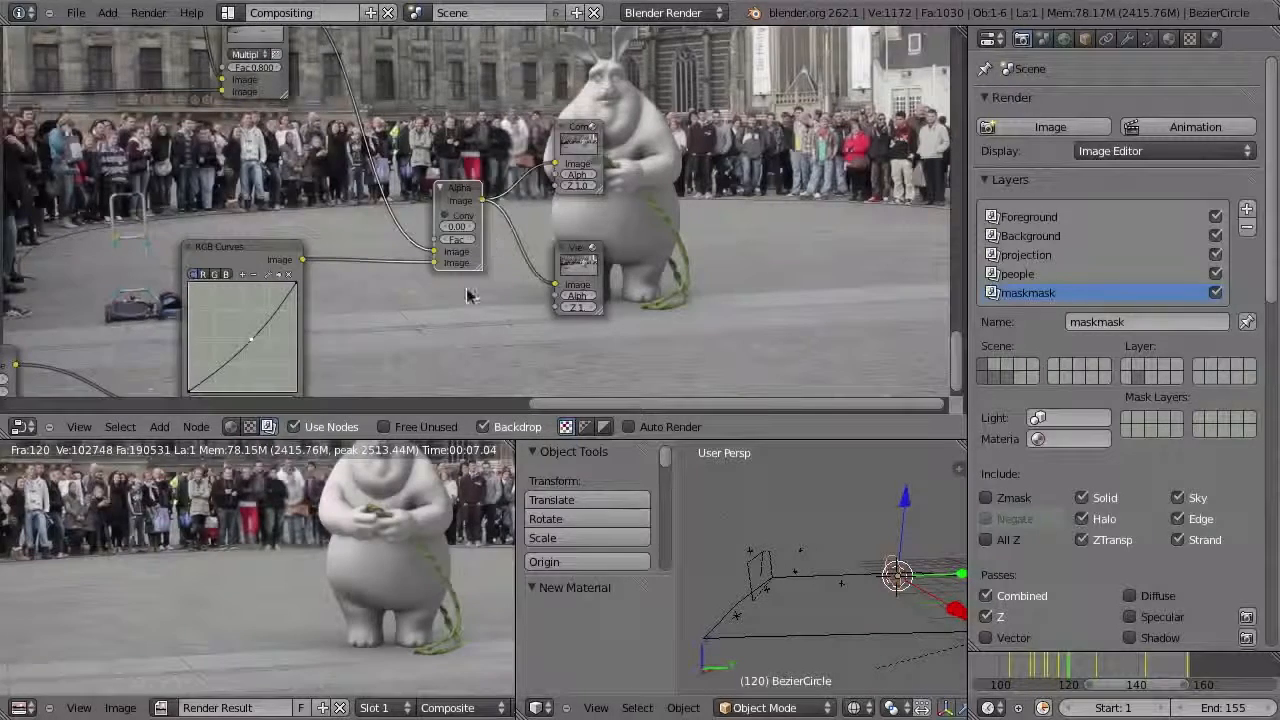
key(shift+space)
scroll(480, 205, up, 8)
scroll(428, 190, down, 12)
middle_drag(422, 213, 654, 429)
middle_drag(413, 155, 679, 348)
scroll(654, 294, down, 1)
middle_drag(605, 247, 608, 443)
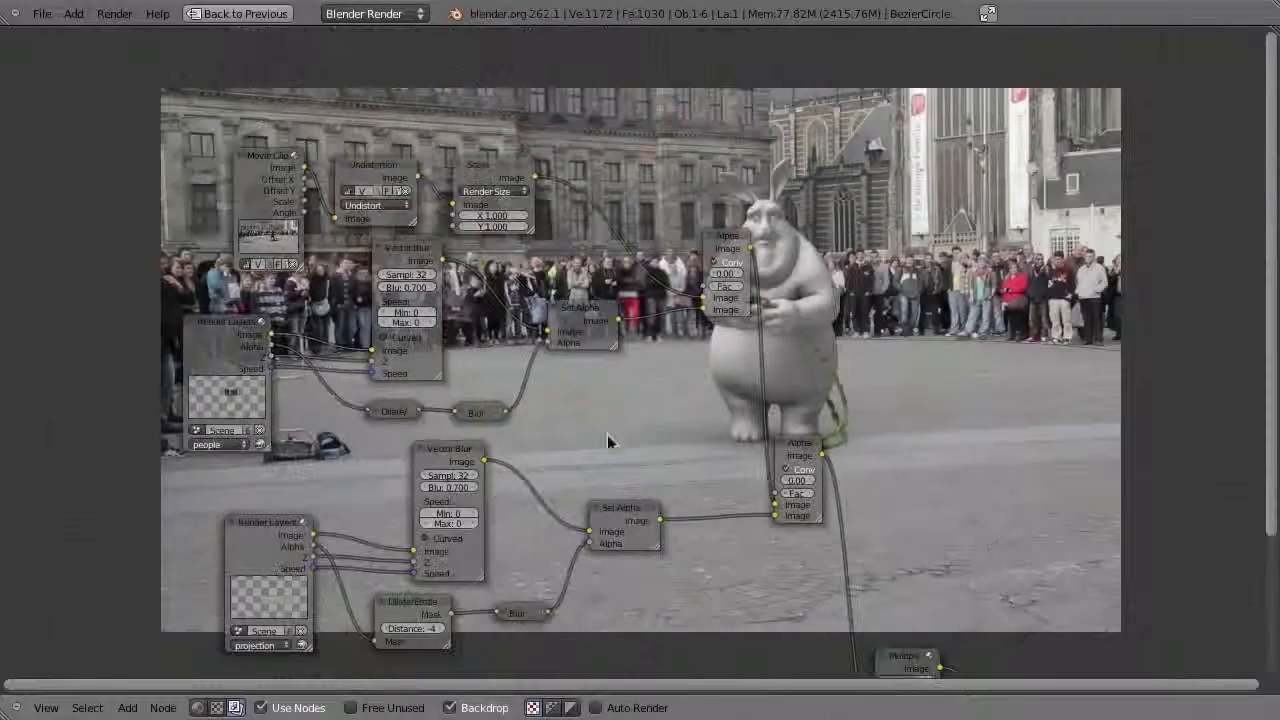
middle_drag(669, 398, 676, 480)
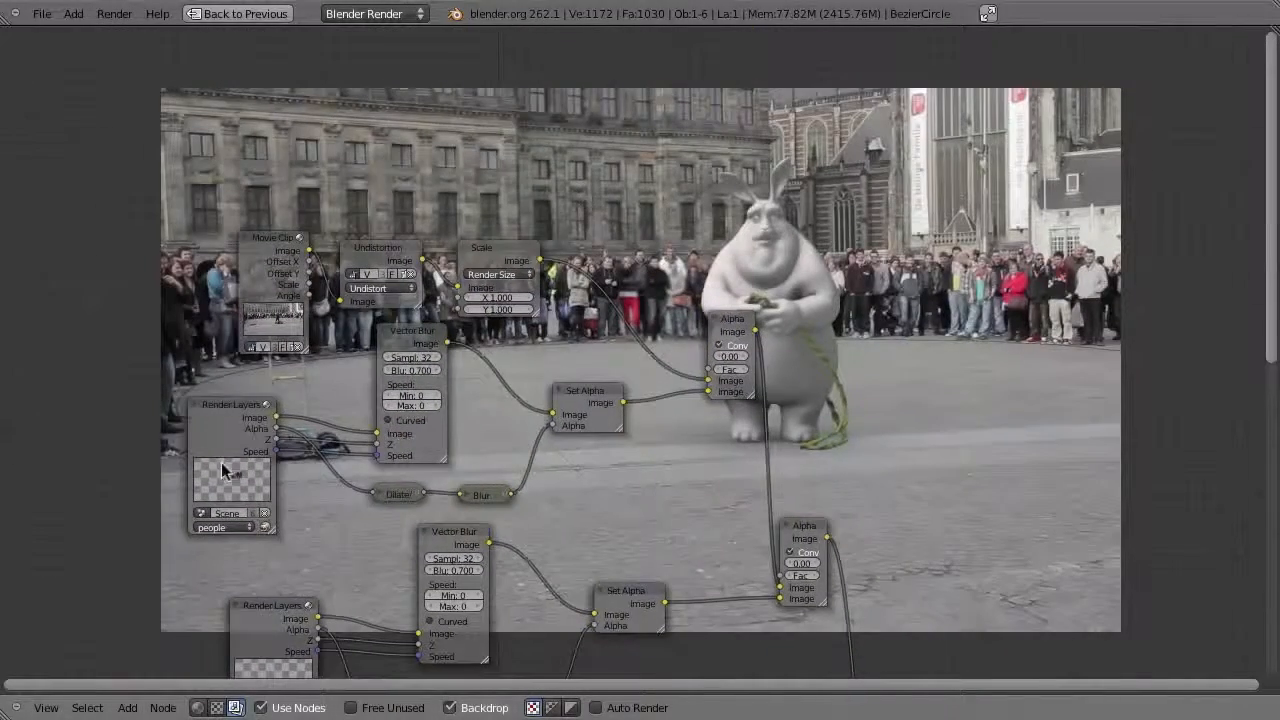
ctrl+shift+click(239, 409)
middle_drag(526, 332, 544, 484)
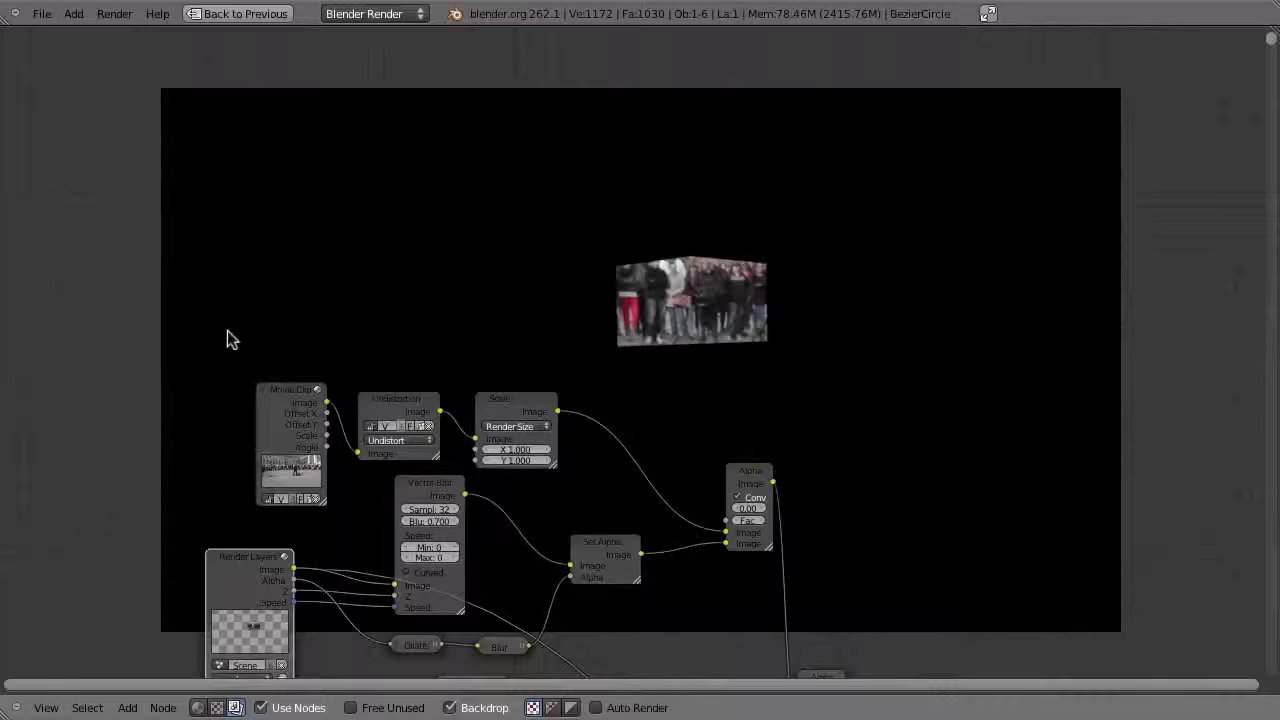
- Move the Movie Clip, Undistortion, and Scale nodes upward to make room above the people render layer's nodes
key(b)
drag(188, 306, 598, 432)
key(g)
click(611, 254)
- Add a Render Layers node above the people nodes and set it to the maskmask layer
key(shift+a)
mouse_move(163, 414)
click(247, 414)
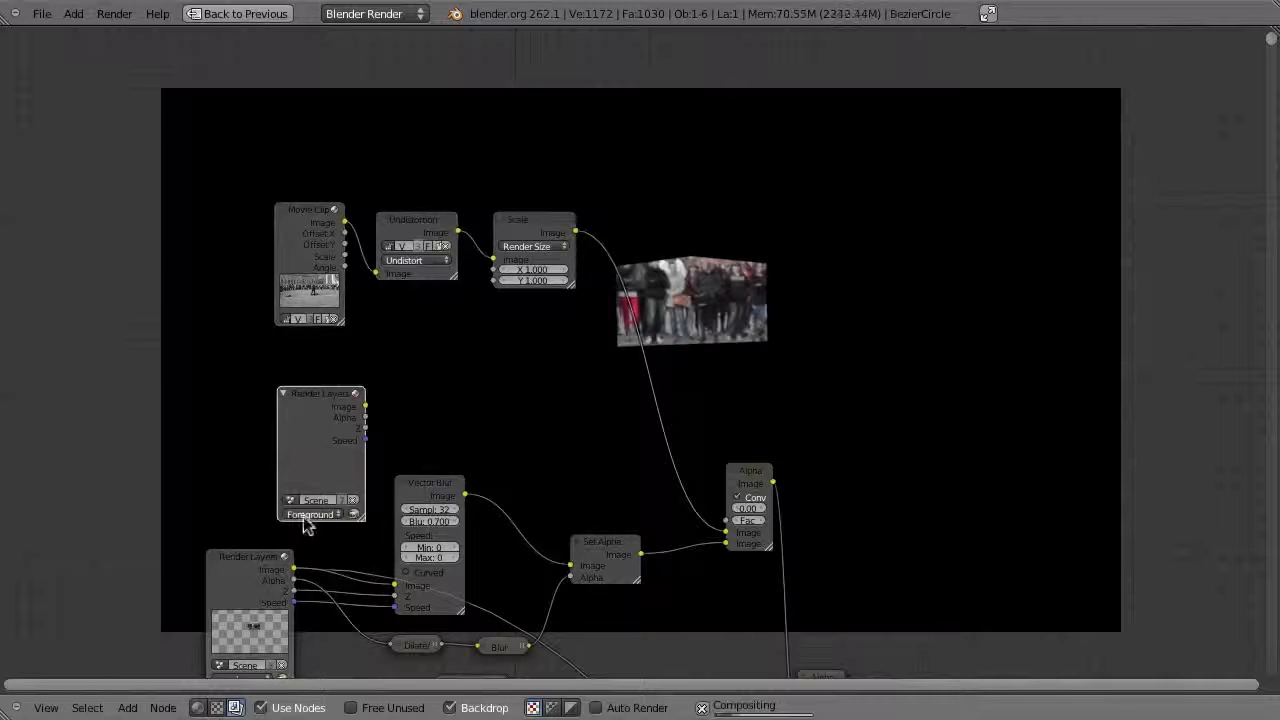
click(306, 516)
click(316, 446)
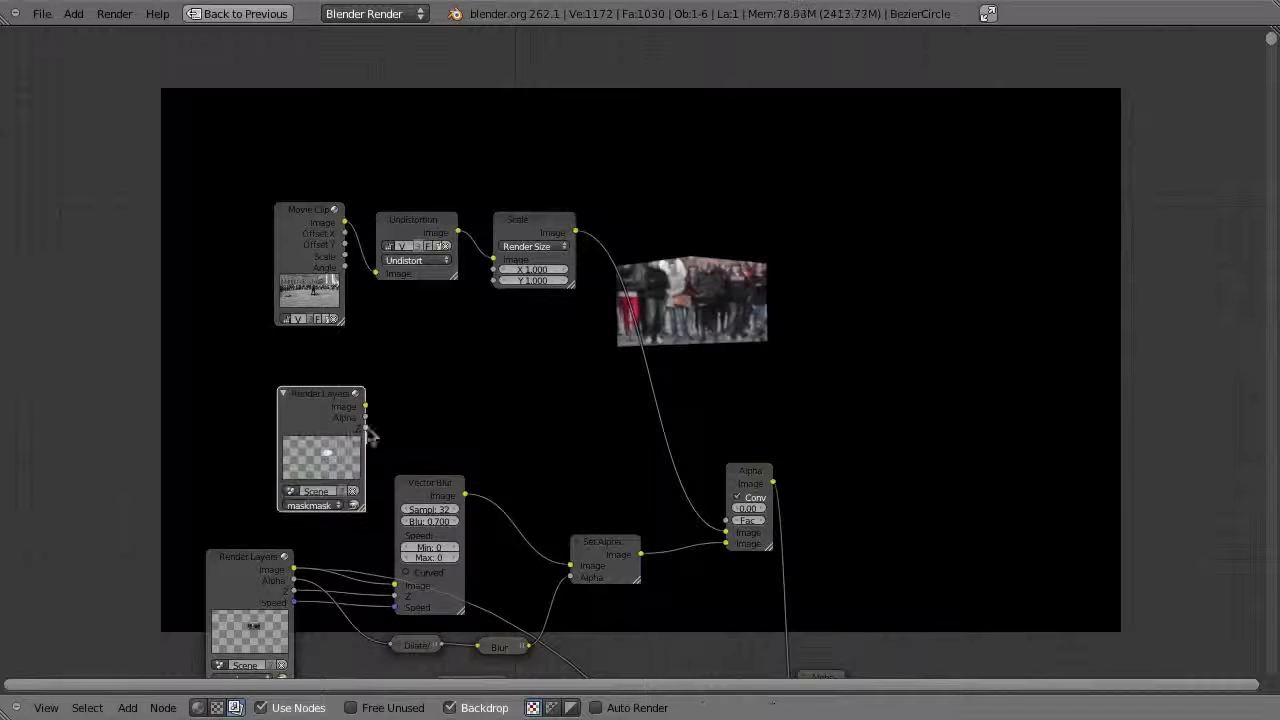
- Place the maskmask node beside the people nodes with space after it, and preview its Alpha output
drag(306, 419, 156, 394)
ctrl+shift+click(163, 398)
ctrl+shift+click(163, 398)
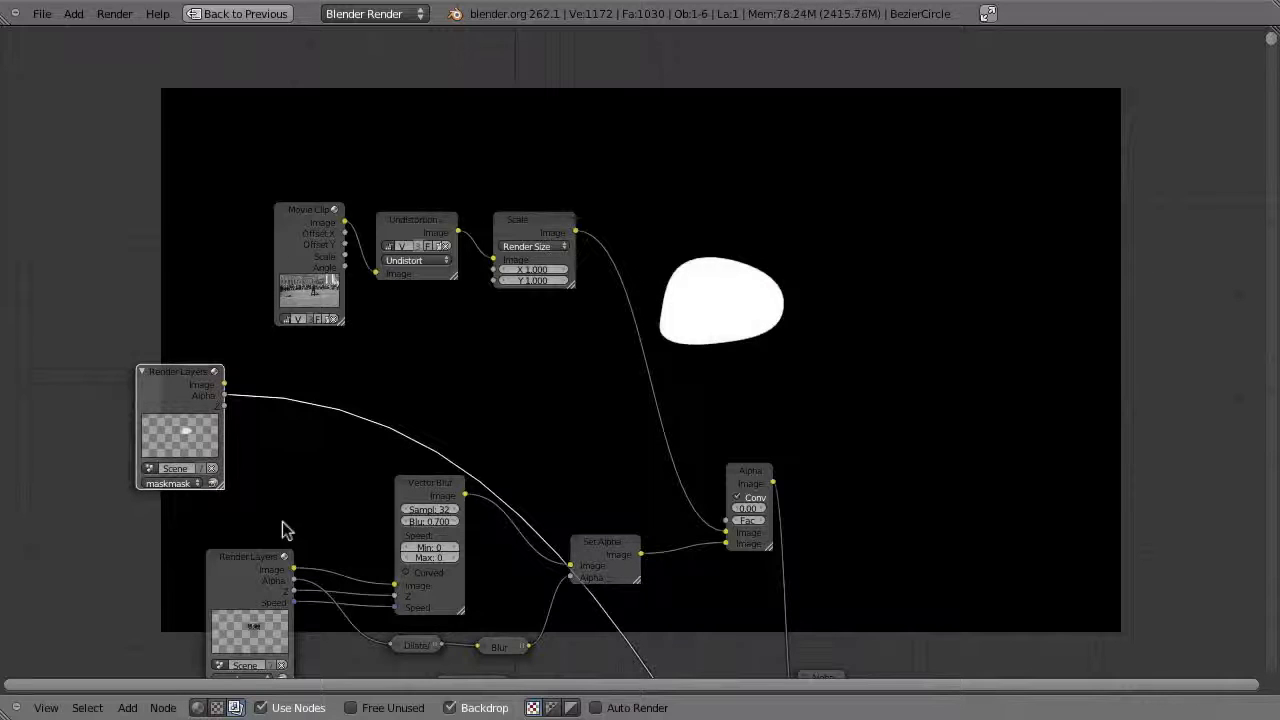
mouse_move(170, 381)
mouse_down()
mouse_move(134, 367)
mouse_move(166, 368)
mouse_move(161, 398)
mouse_up()
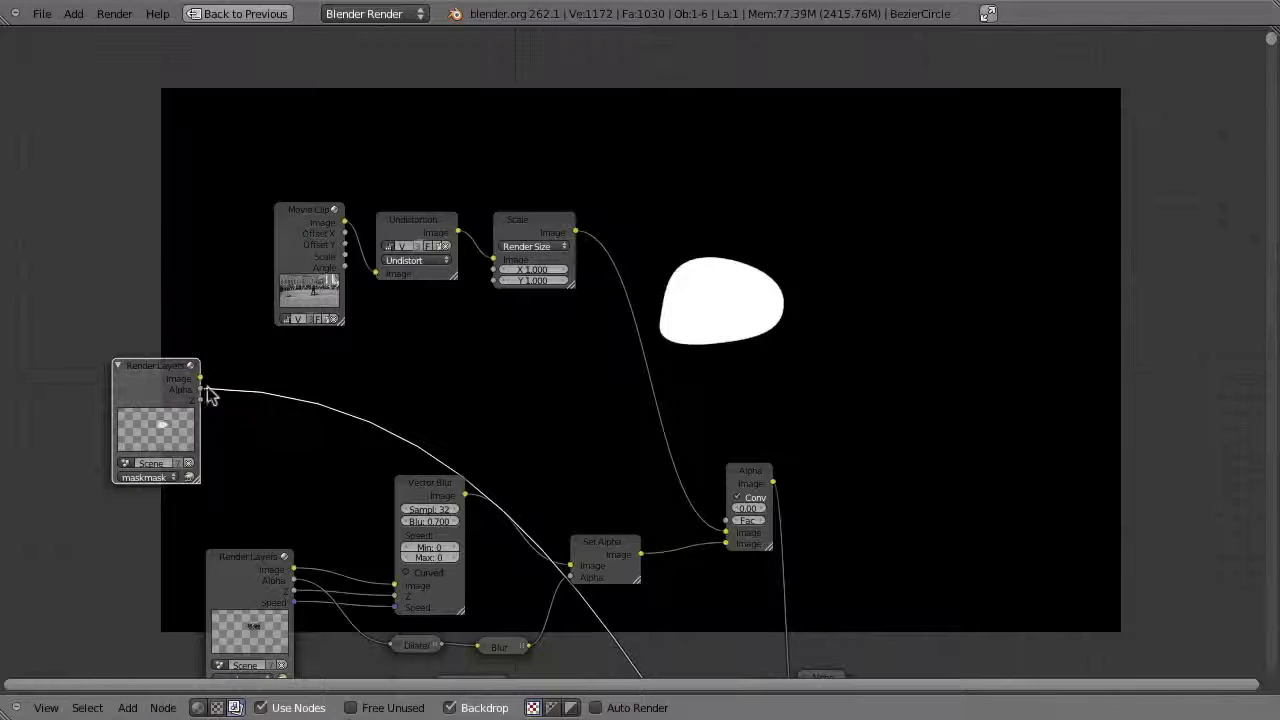
- Connect the maskmask layer's Alpha to the people Alpha Over node's factor, reposition that node, and compare the mask and composite previews
drag(270, 378, 726, 521)
drag(770, 557, 843, 520)
middle_drag(692, 276, 644, 294)
scroll(698, 278, down, 4)
scroll(699, 277, up, 3)
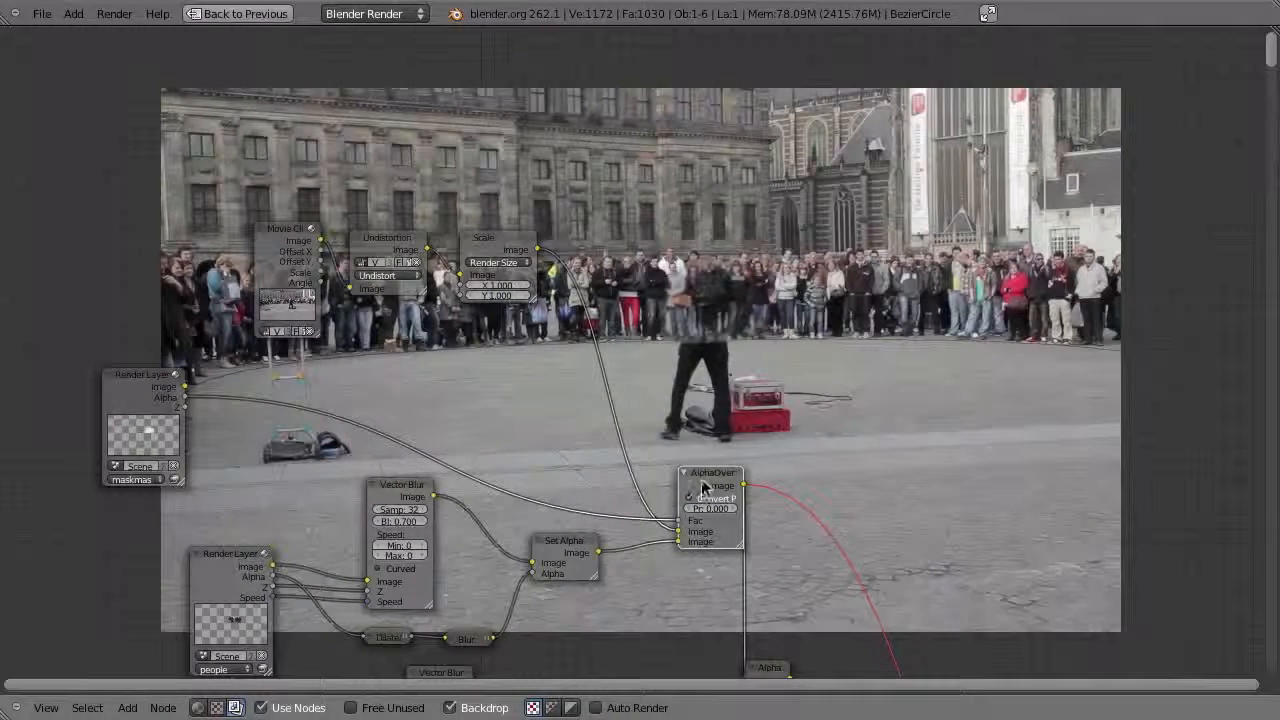
drag(694, 472, 706, 445)
ctrl+shift+click(139, 398)
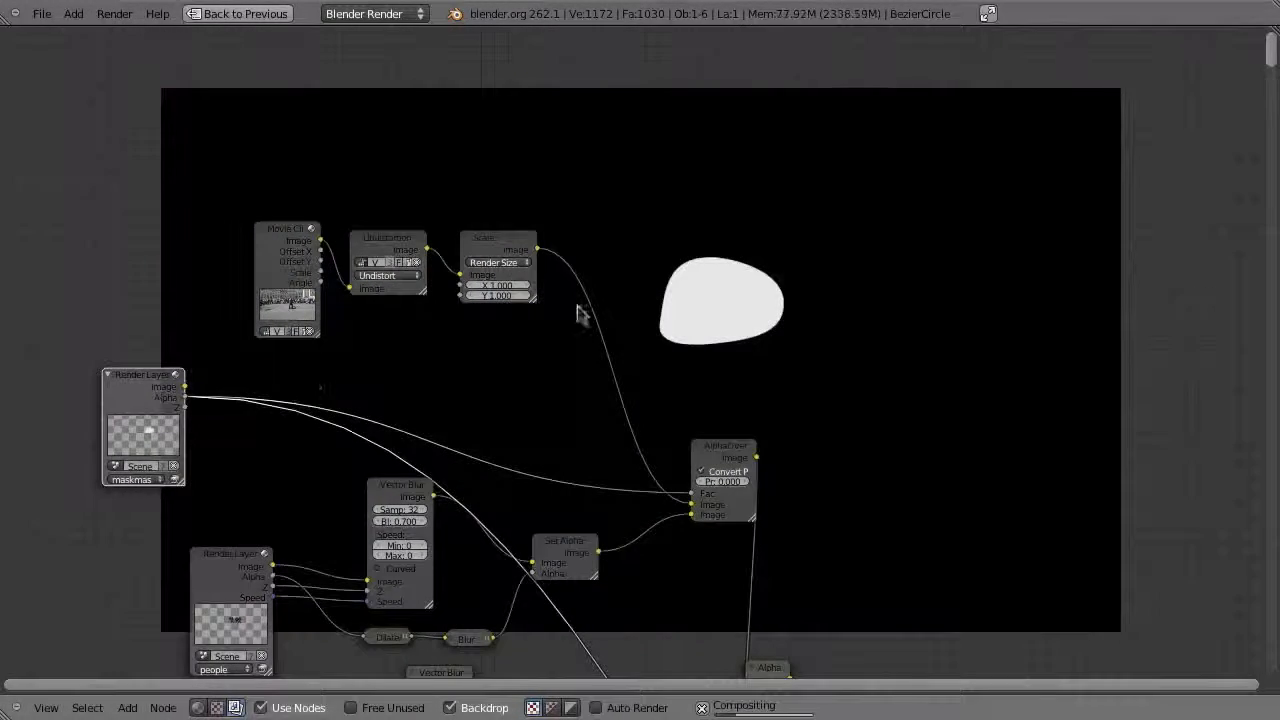
ctrl+shift+click(722, 455)
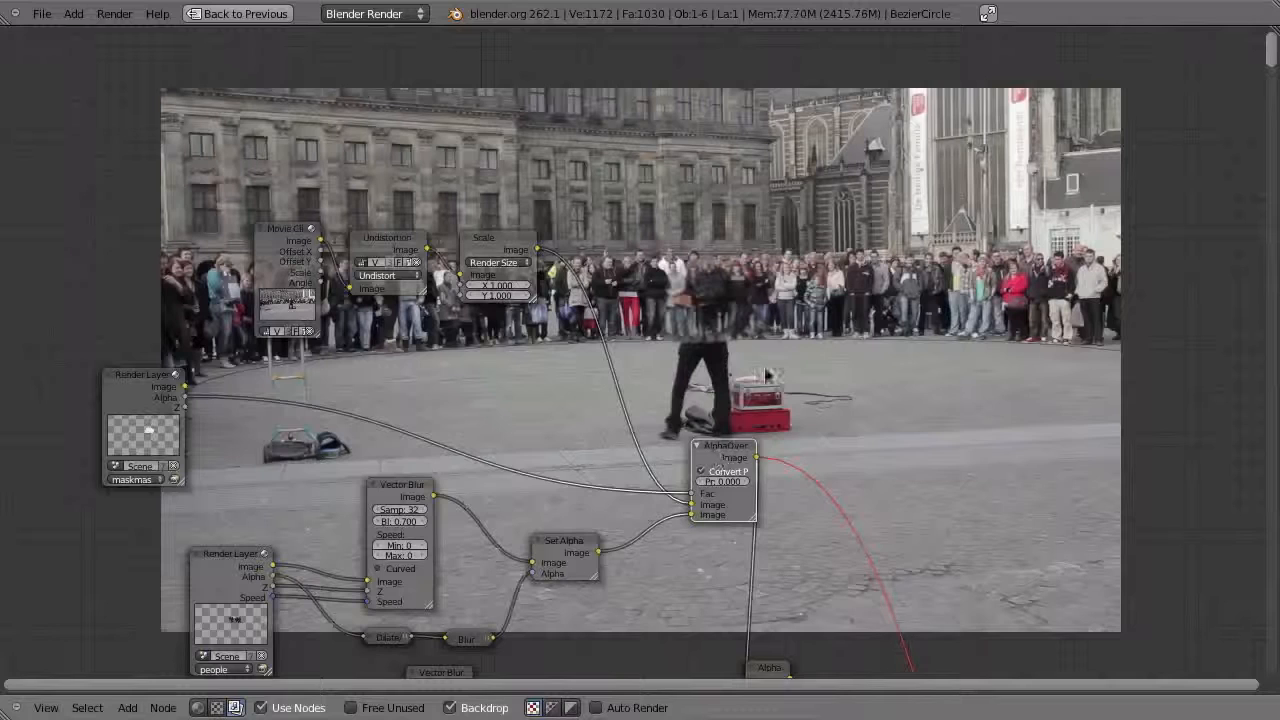
- Duplicate the lower Blur node and insert the copy between the maskmask Alpha and the Alpha Over factor
middle_drag(662, 557, 688, 404)
click(483, 486)
click(531, 675)
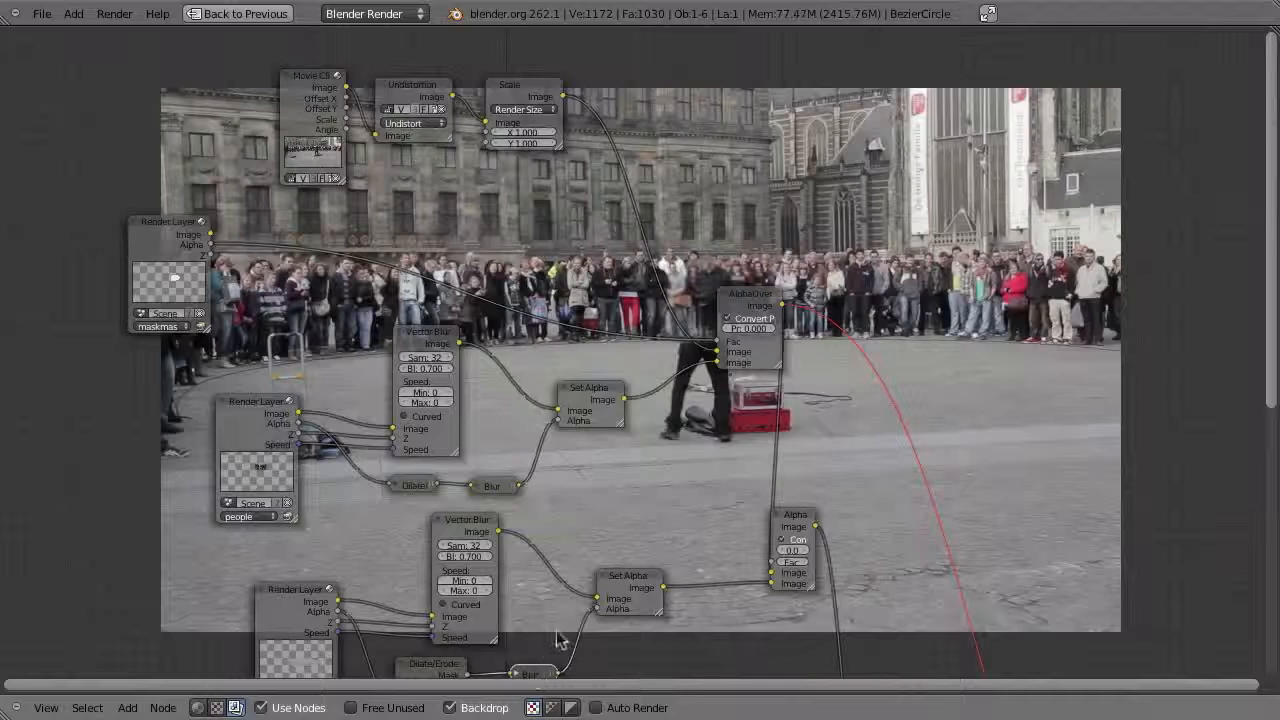
key(shift+d)
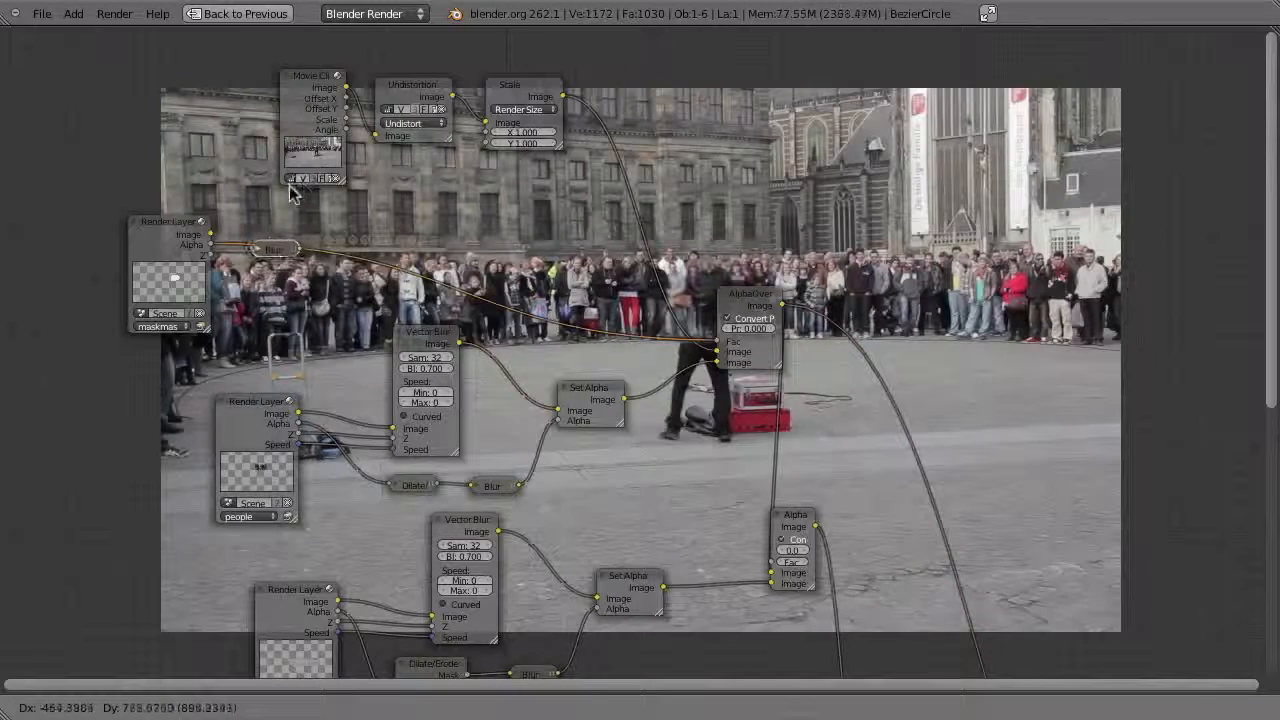
click(290, 193)
middle_drag(720, 315, 617, 457)
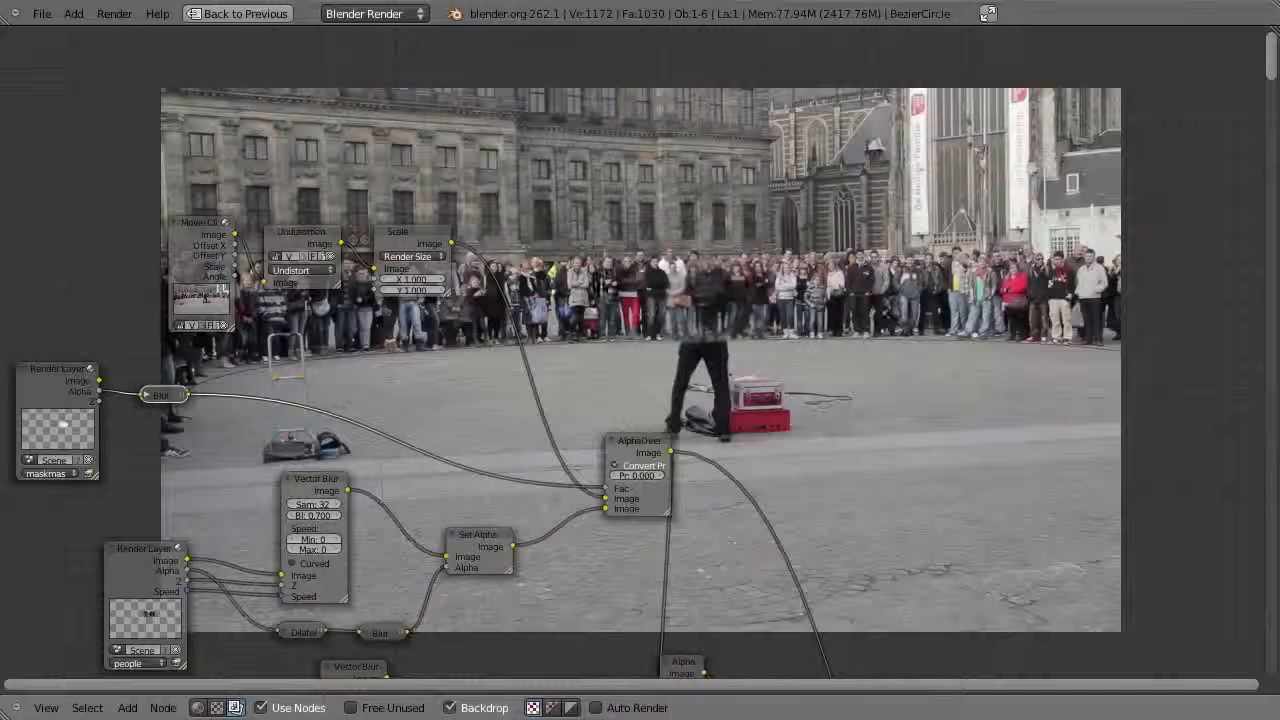
click(612, 443)
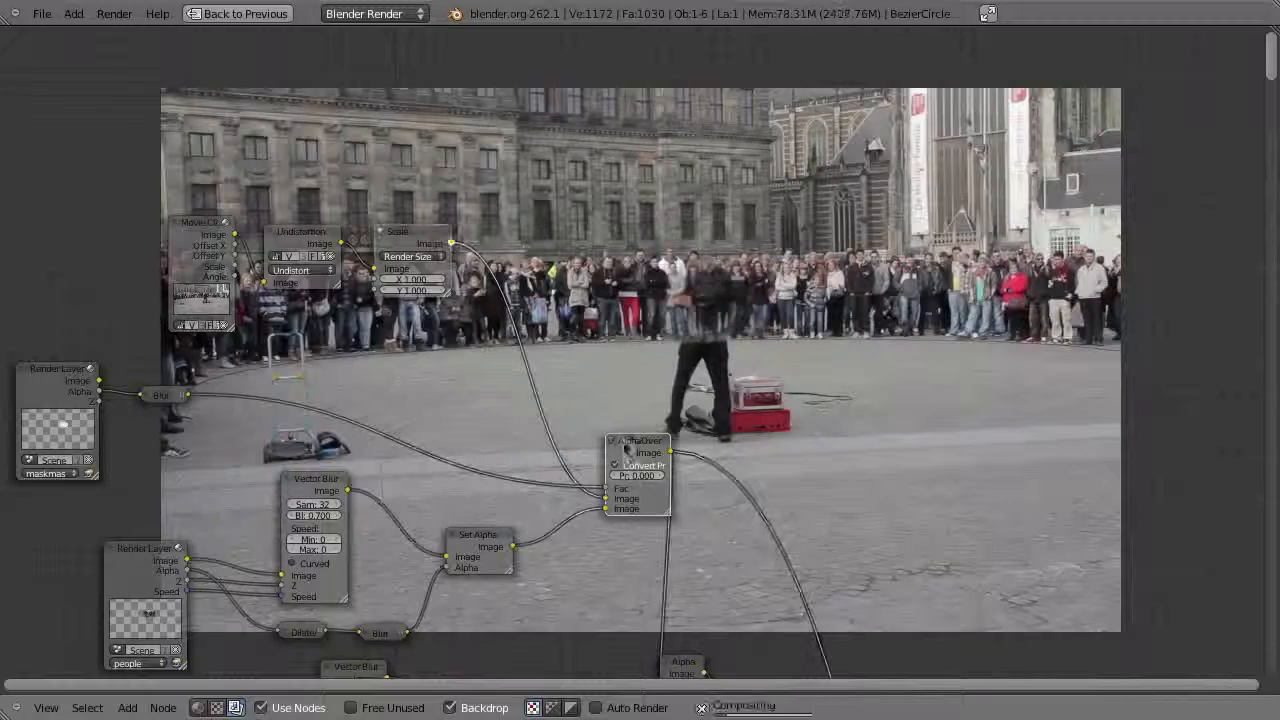
- Try to preview the final Alpha Over node's output and restore the multi-editor layout
middle_drag(700, 445, 520, 64)
scroll(530, 90, down, 3)
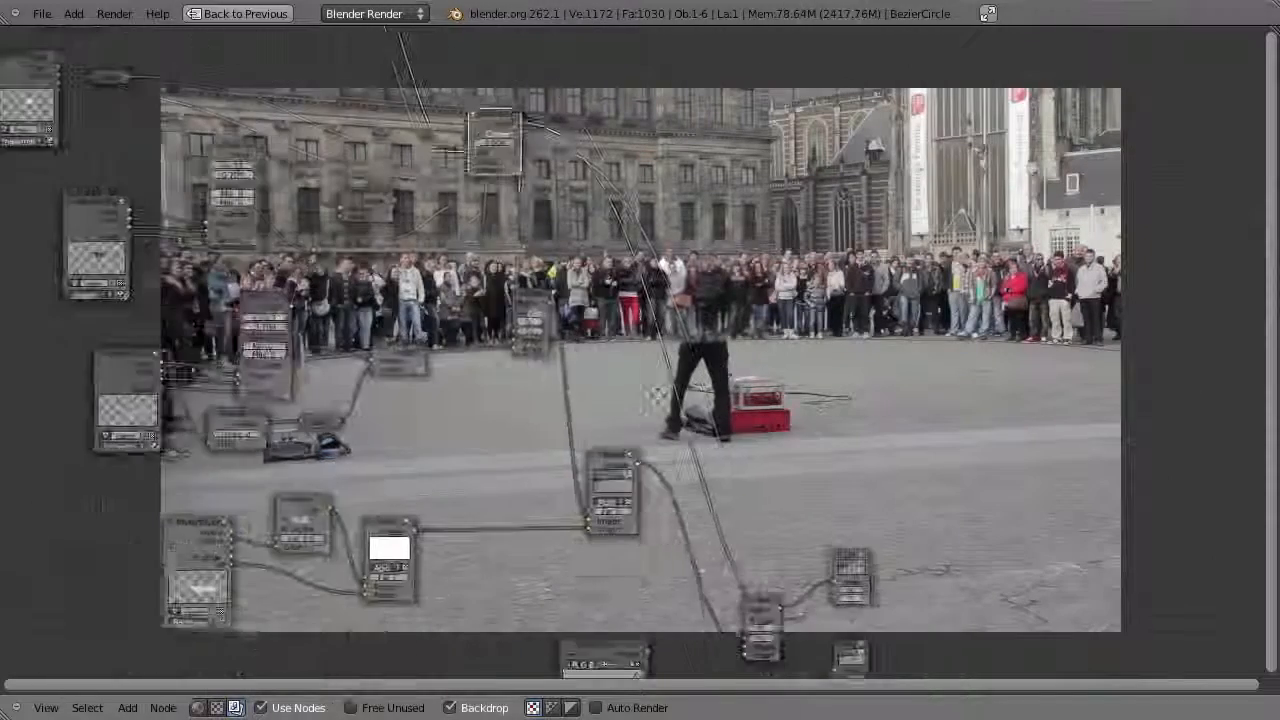
ctrl+shift+click(760, 615)
key(shift+space)
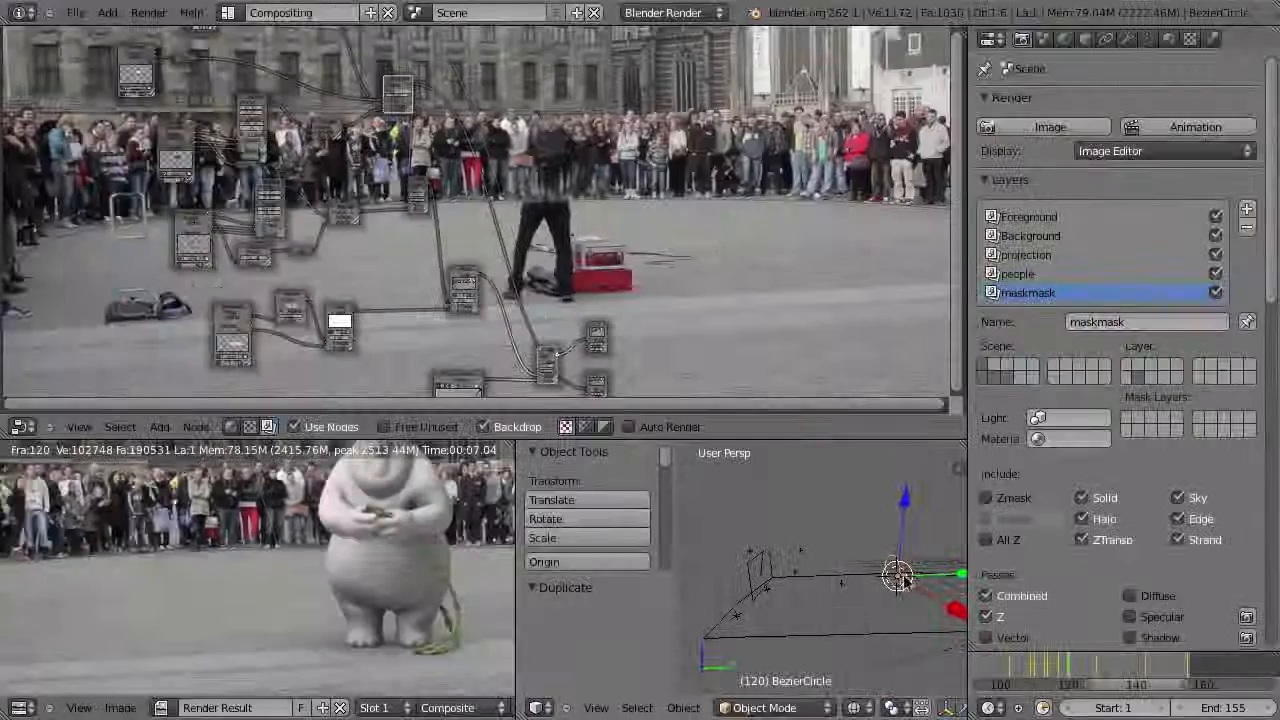
- Switch the 3D view to the camera, move to frame 136, and render that frame
key(KP_0)
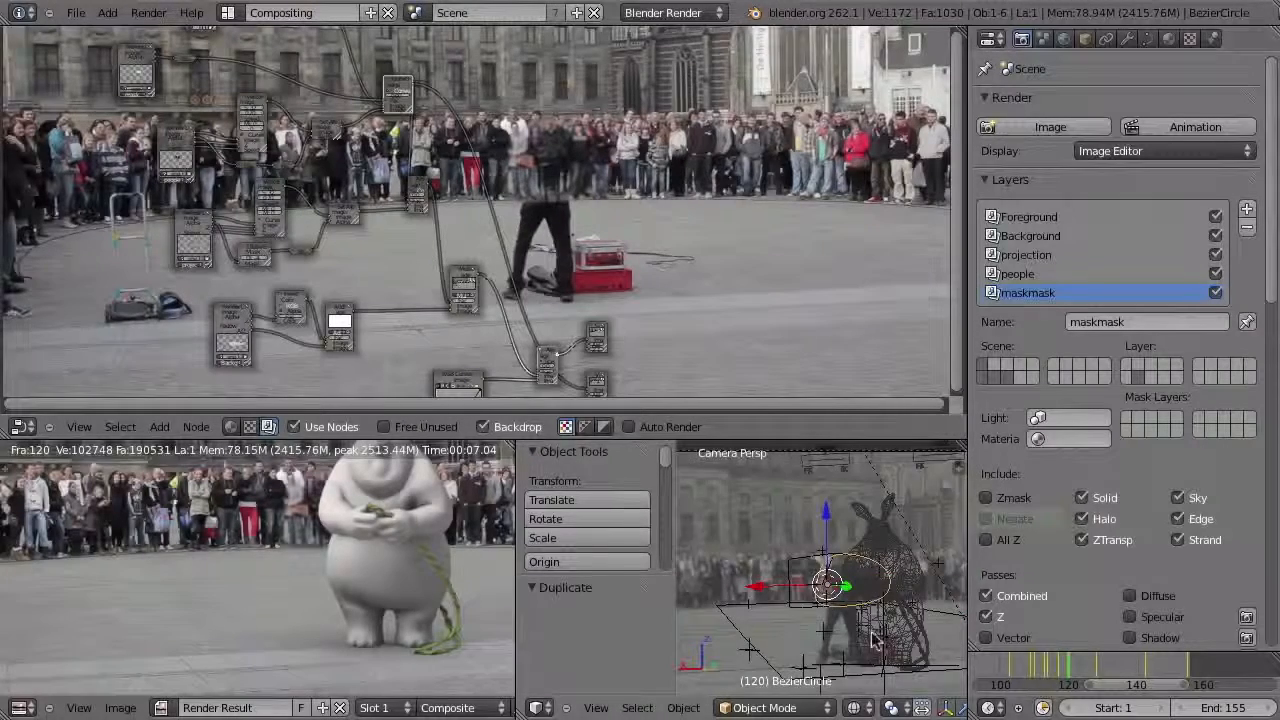
scroll(820, 570, up, 4)
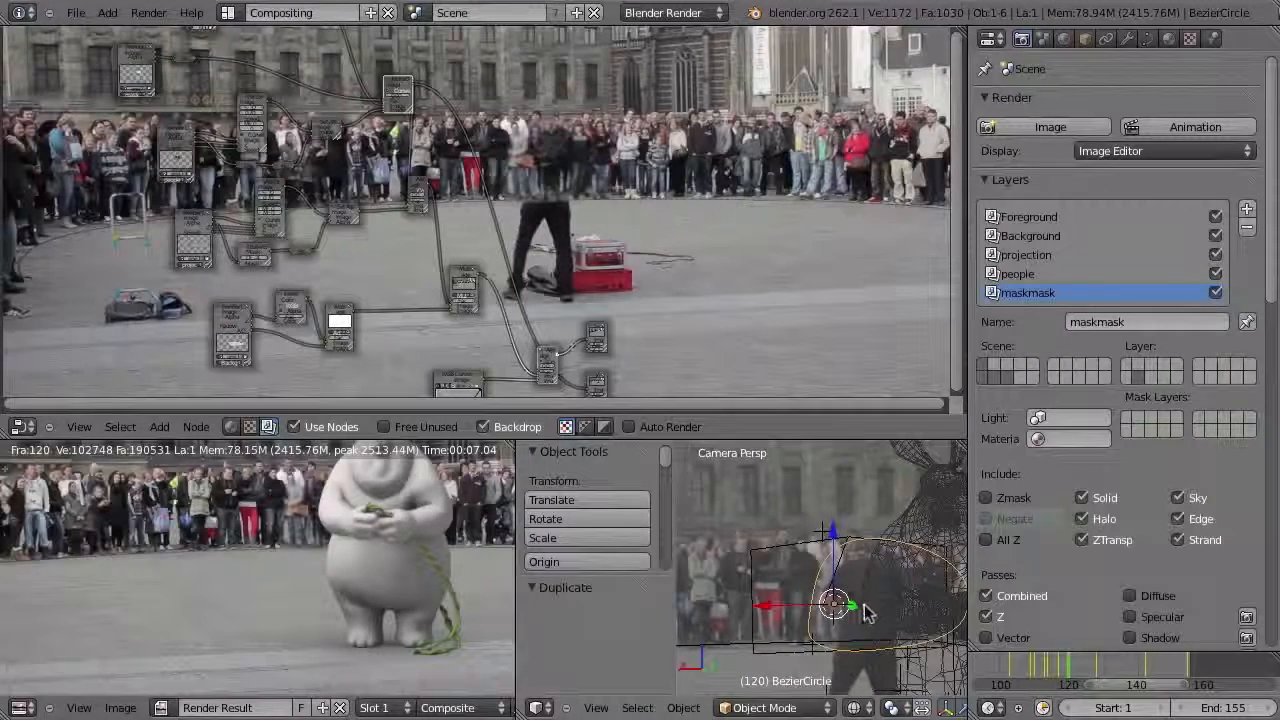
mouse_move(1088, 678)
mouse_down()
mouse_move(1120, 676)
mouse_move(1098, 667)
mouse_up()
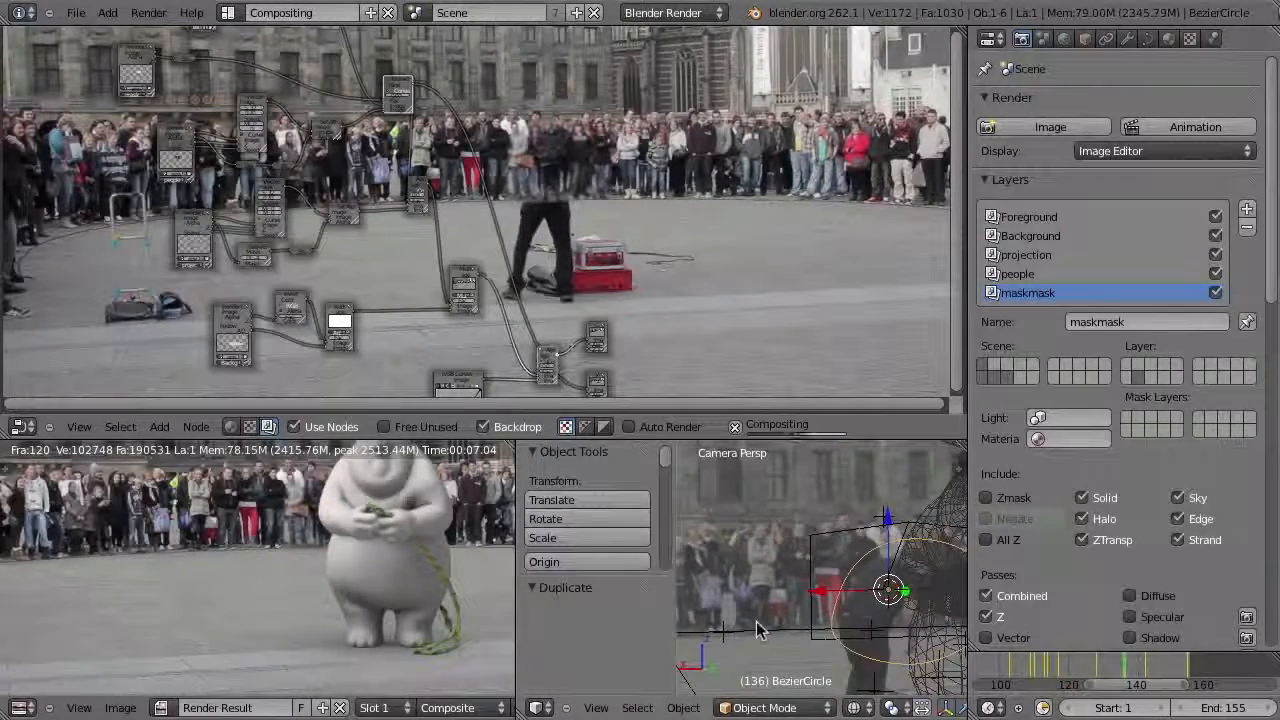
key(F12)
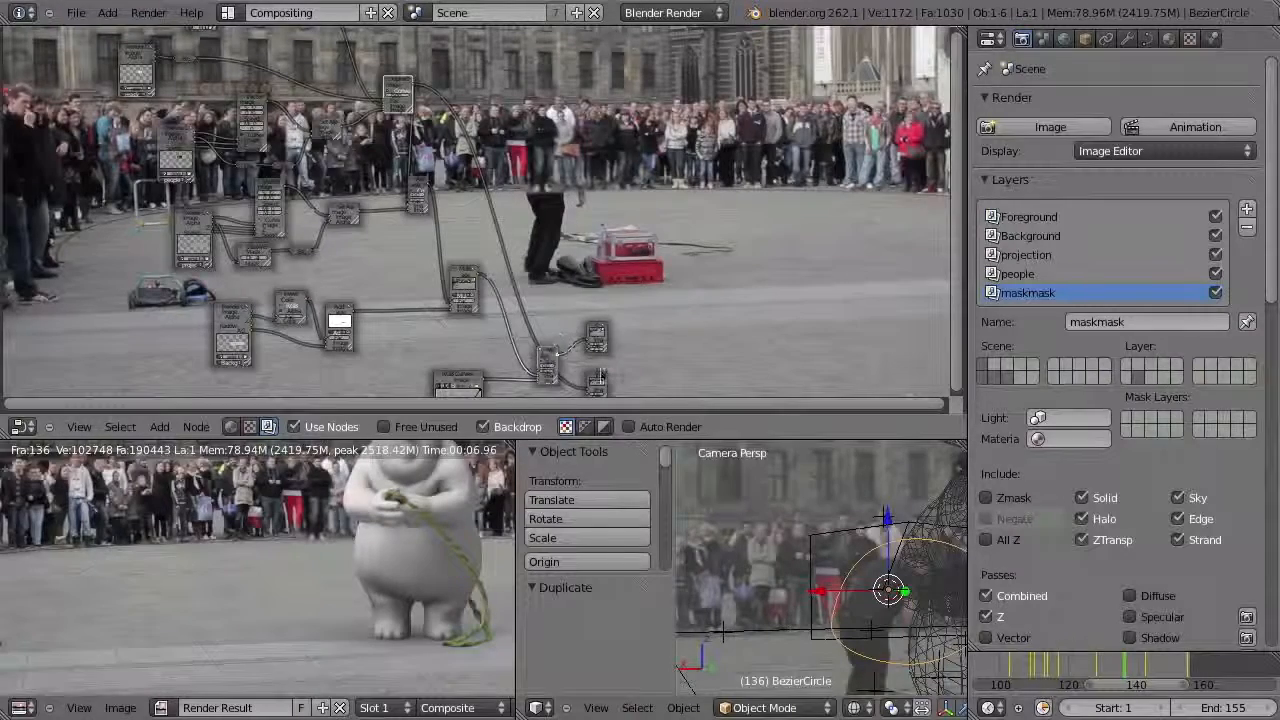
- Preview the final Alpha Over composite of frame 136 in an enlarged node editor
click(547, 362)
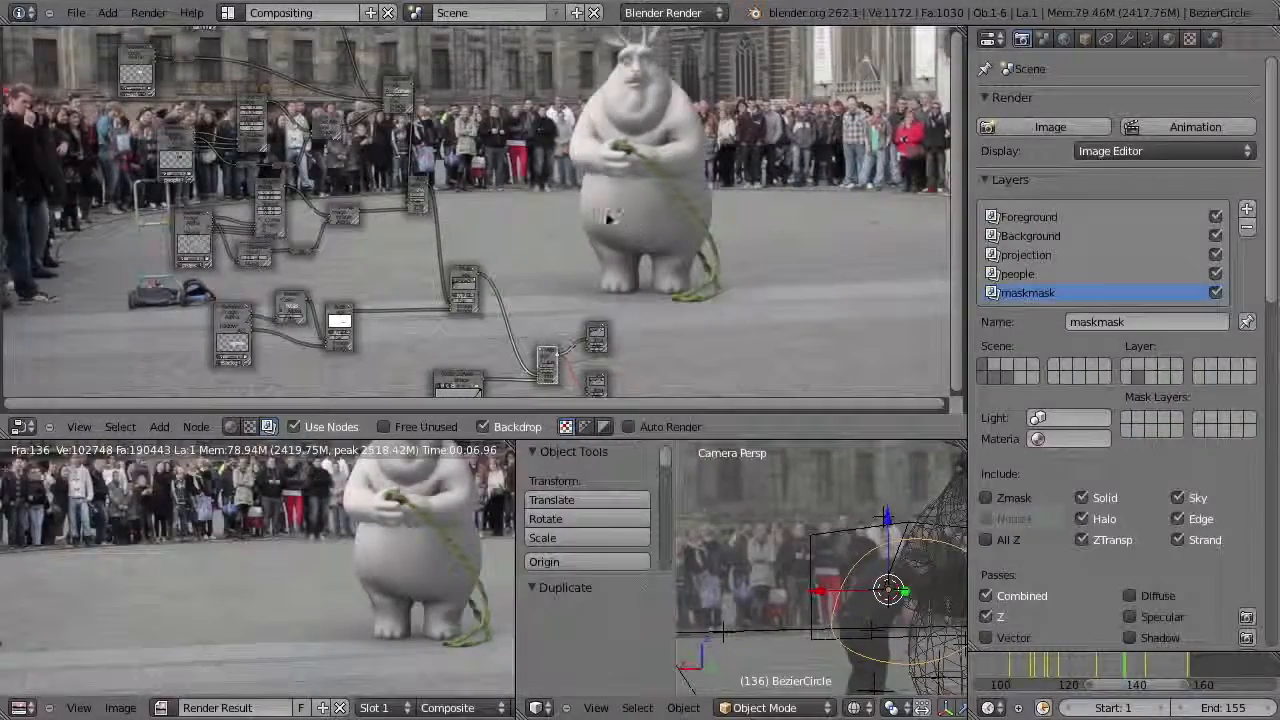
key(ctrl+Up)
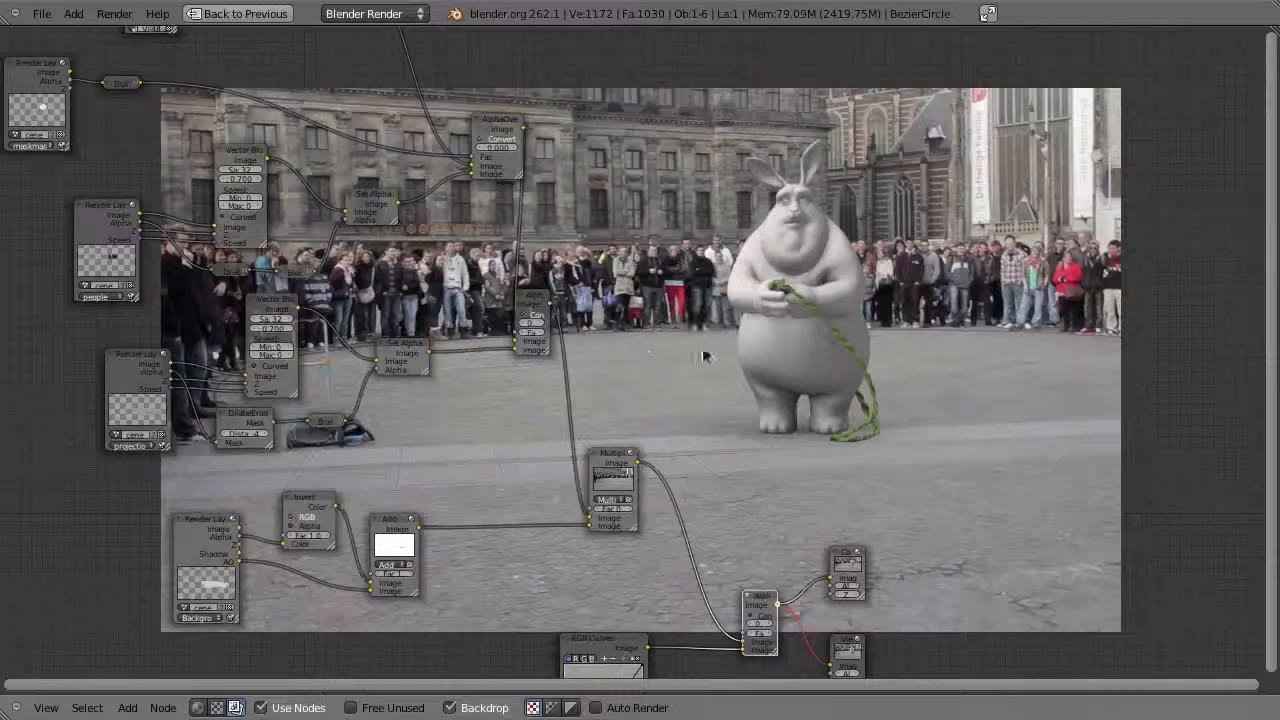
middle_drag(730, 345, 645, 285)
middle_drag(845, 249, 799, 232)
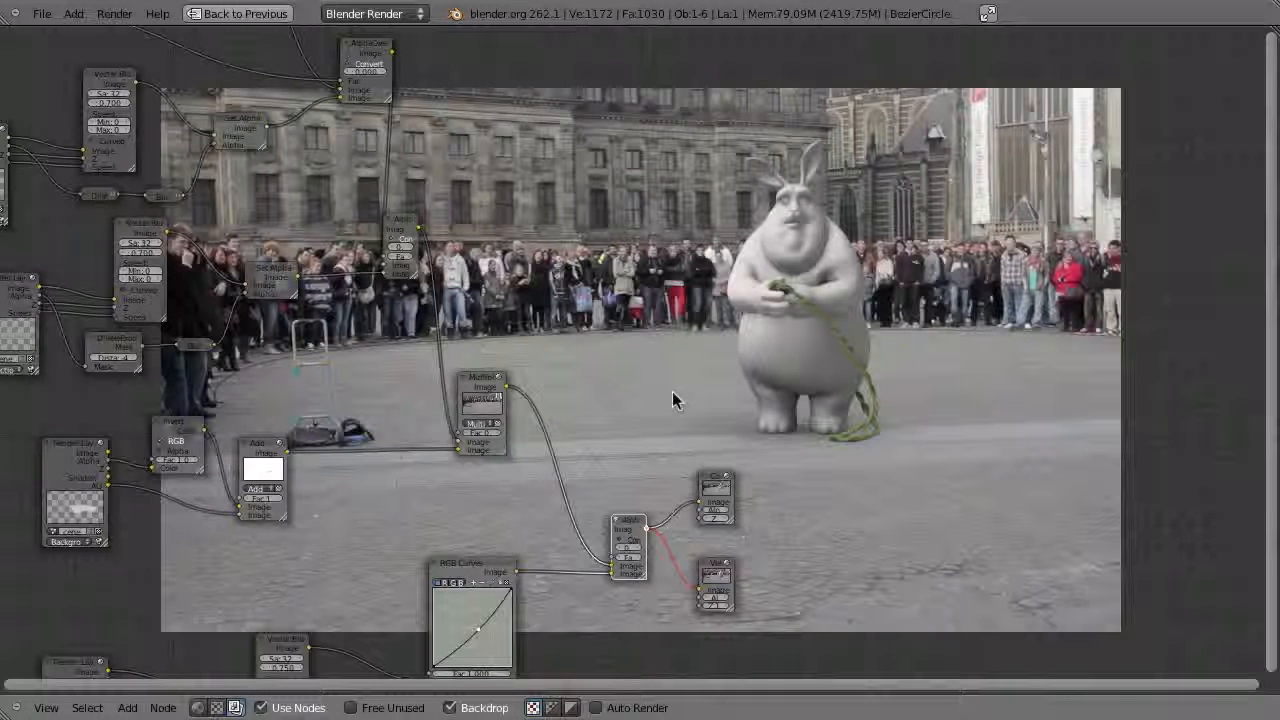
- Restore the full layout, review the output settings, and render the animation for frames 1 to 155
key(ctrl+Up)
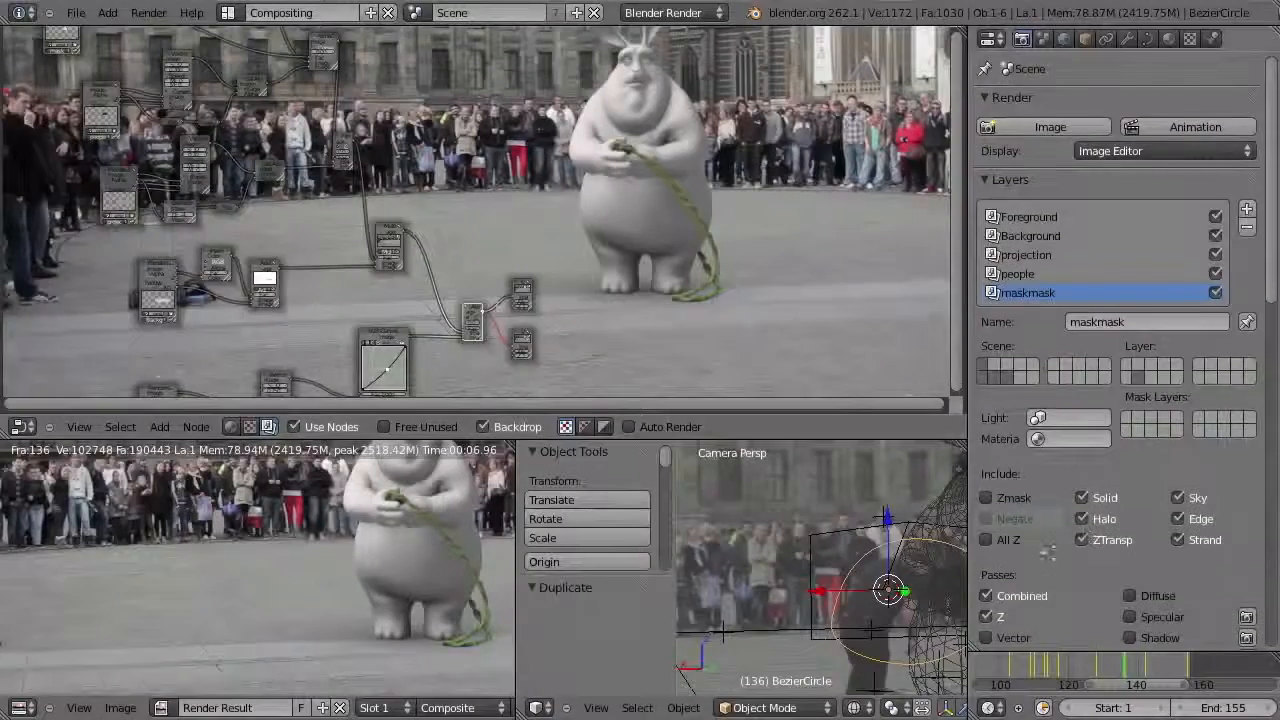
scroll(1100, 460, down, 15)
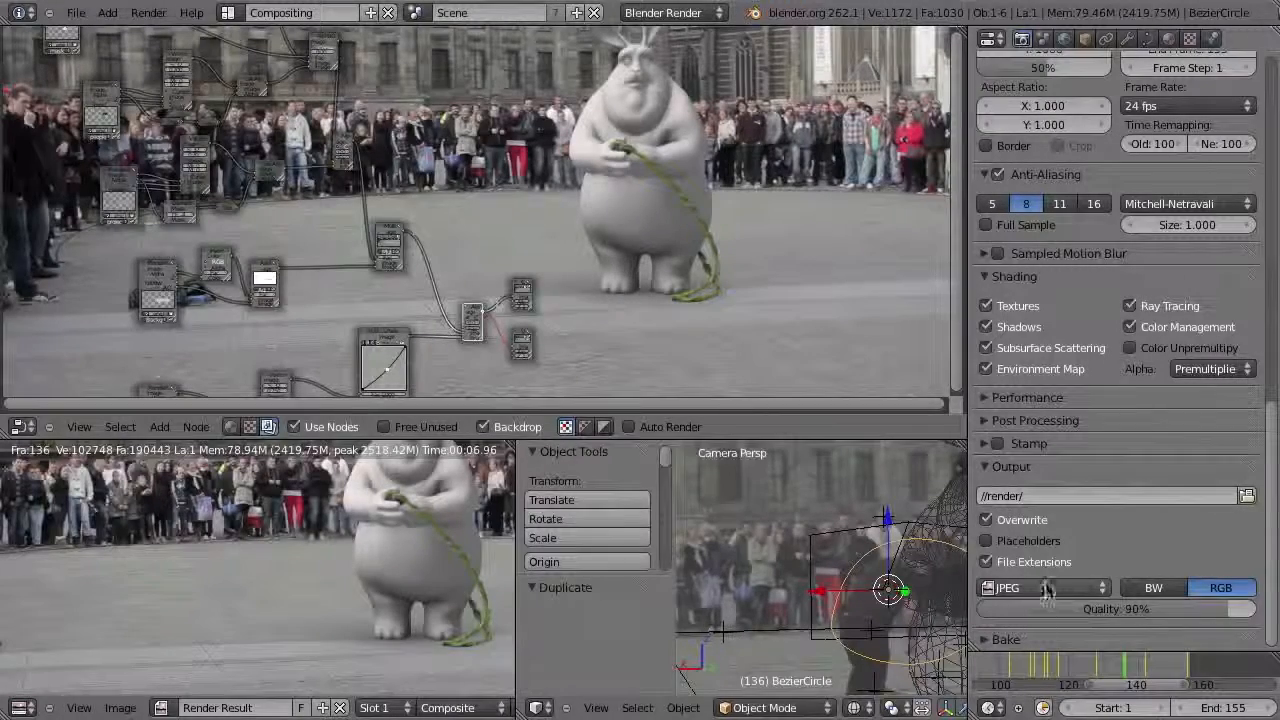
scroll(1078, 305, up, 15)
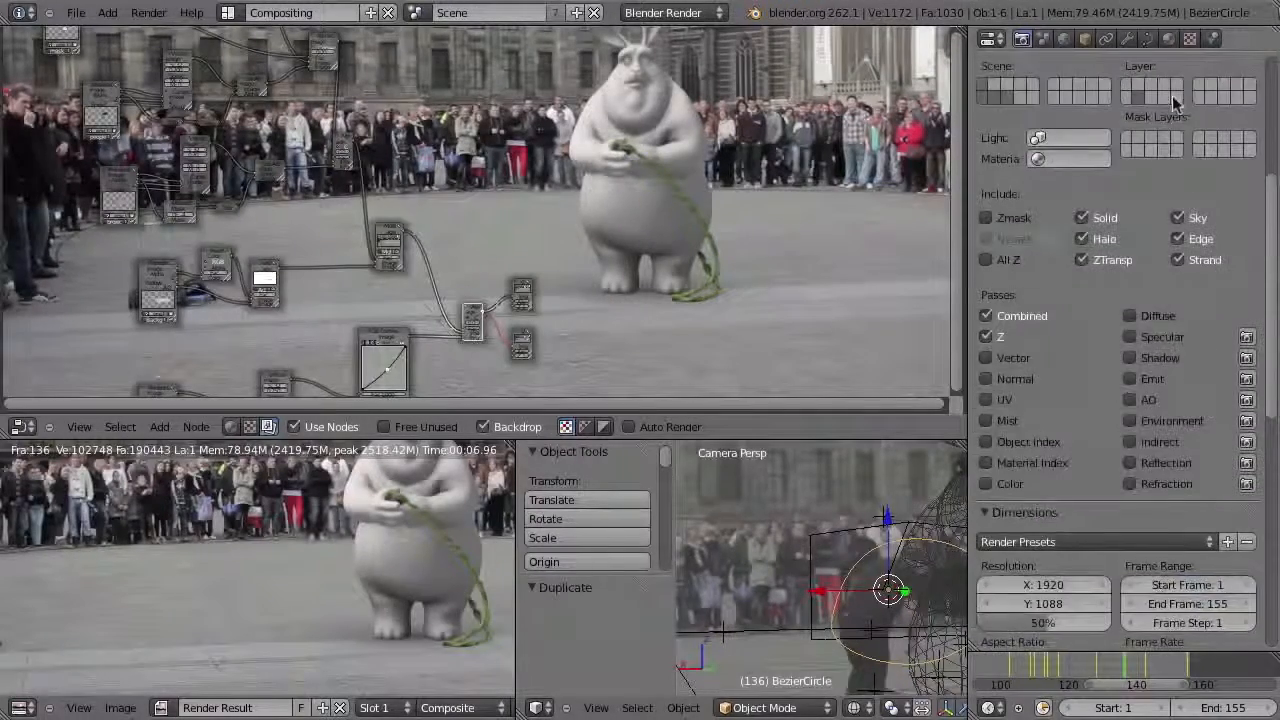
scroll(1170, 110, up, 7)
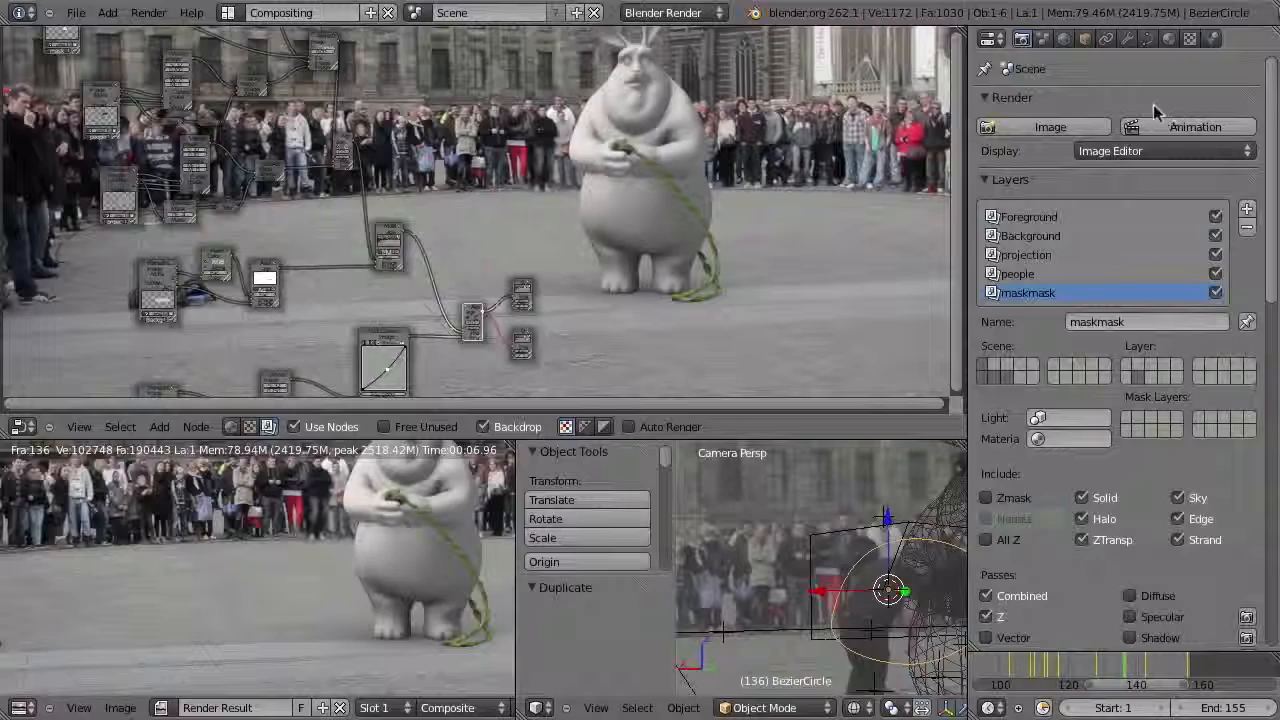
click(1132, 126)
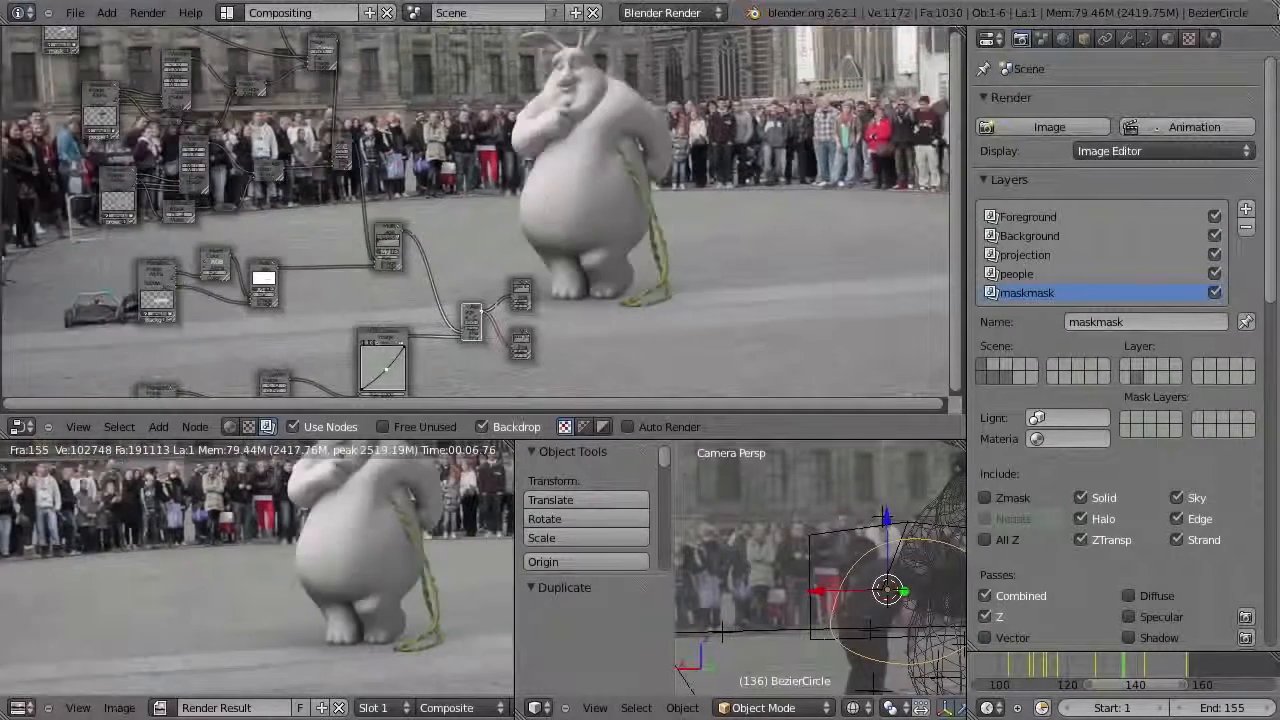
- Switch to djv_view, then play and scrub through the rendered sequence to check how the crowd covers the performer
key(super+Tab)
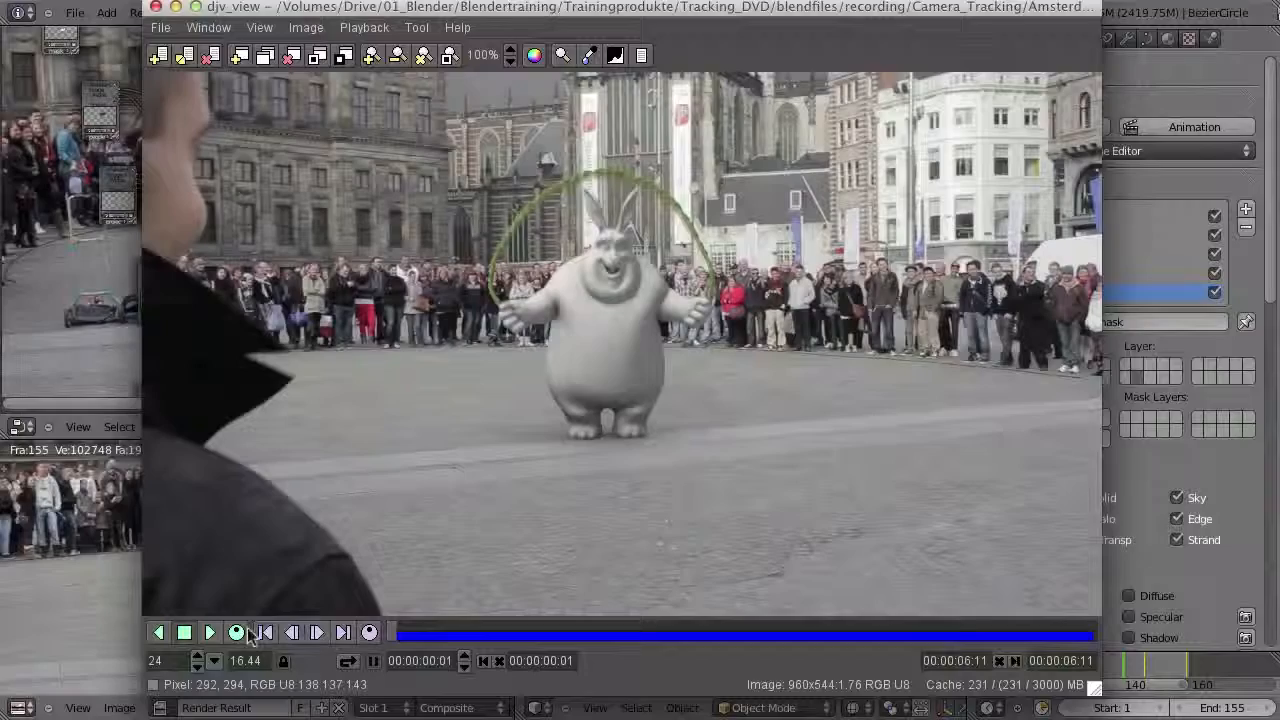
drag(398, 645, 318, 634)
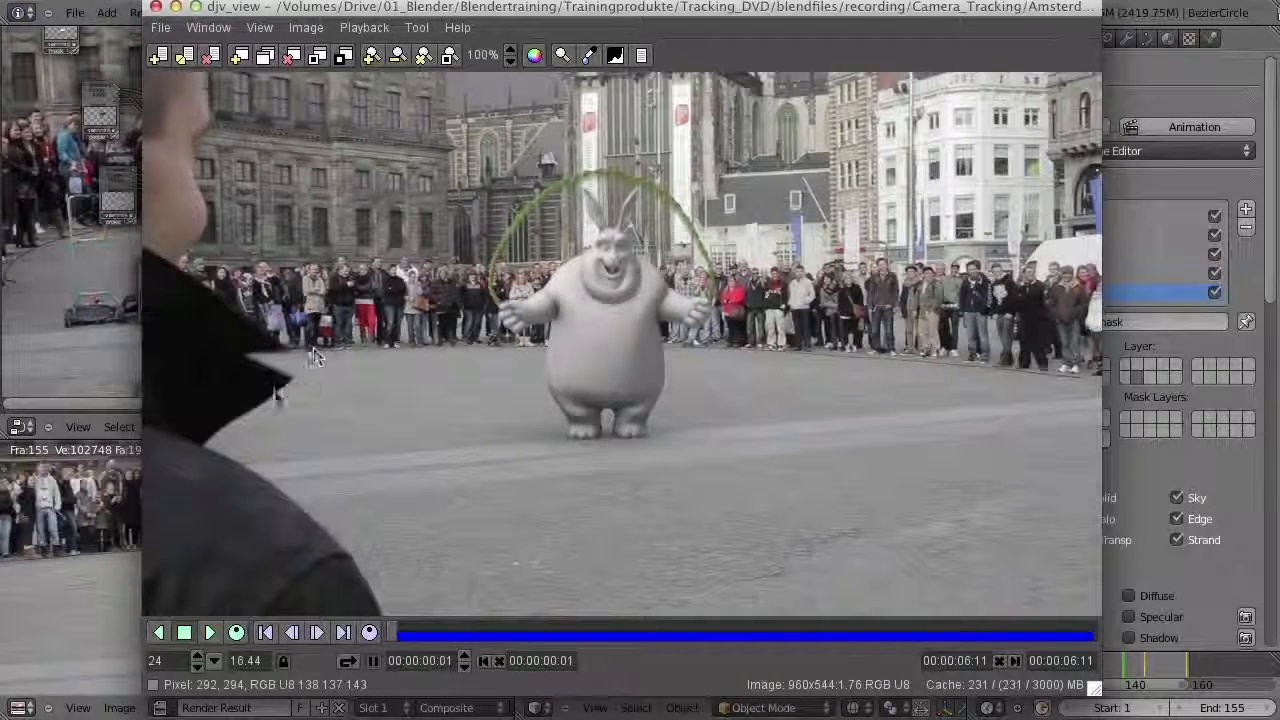
mouse_move(397, 636)
mouse_down()
mouse_move(443, 634)
mouse_move(356, 635)
mouse_move(477, 627)
mouse_move(385, 638)
mouse_up()
click(212, 635)
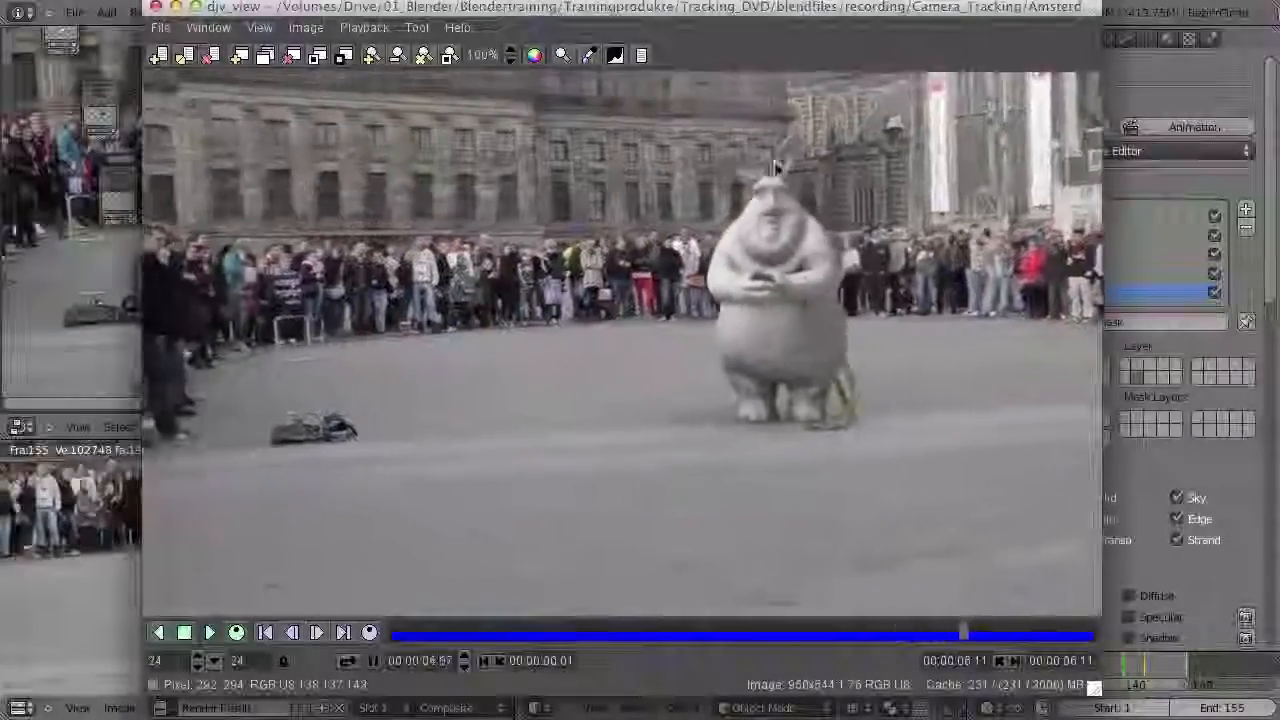
drag(660, 633, 868, 633)
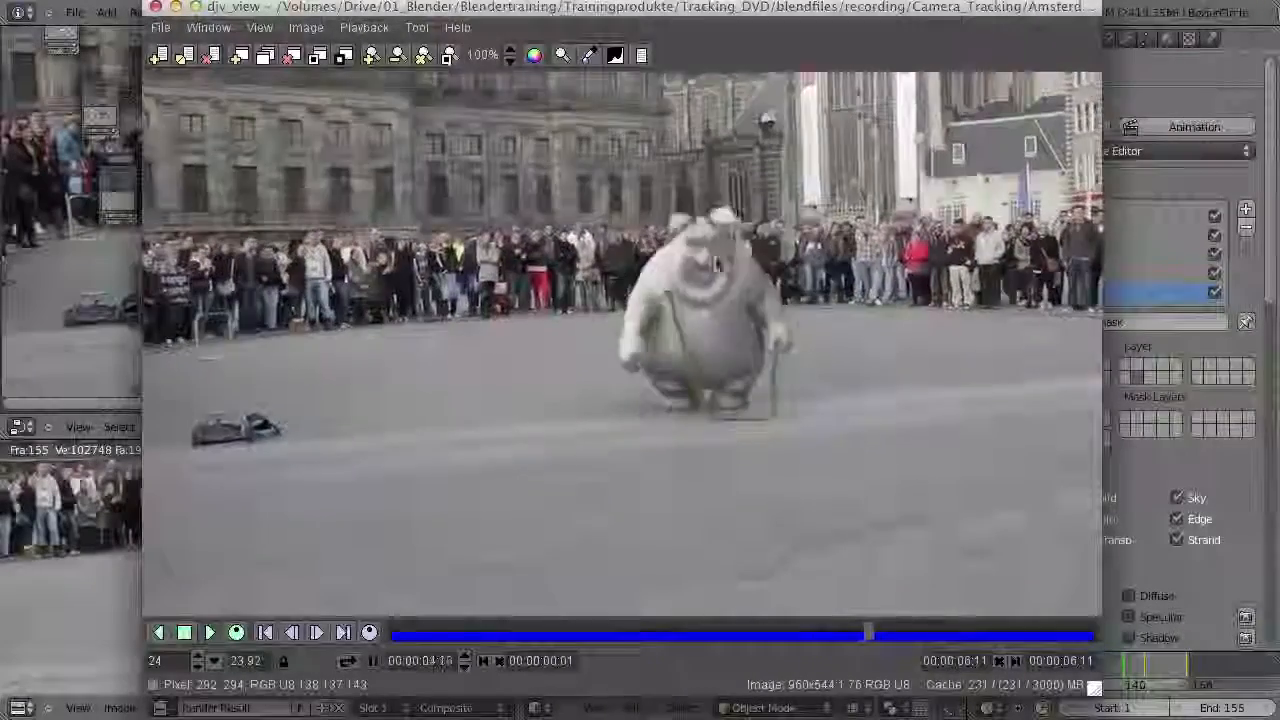
drag(760, 634, 678, 638)
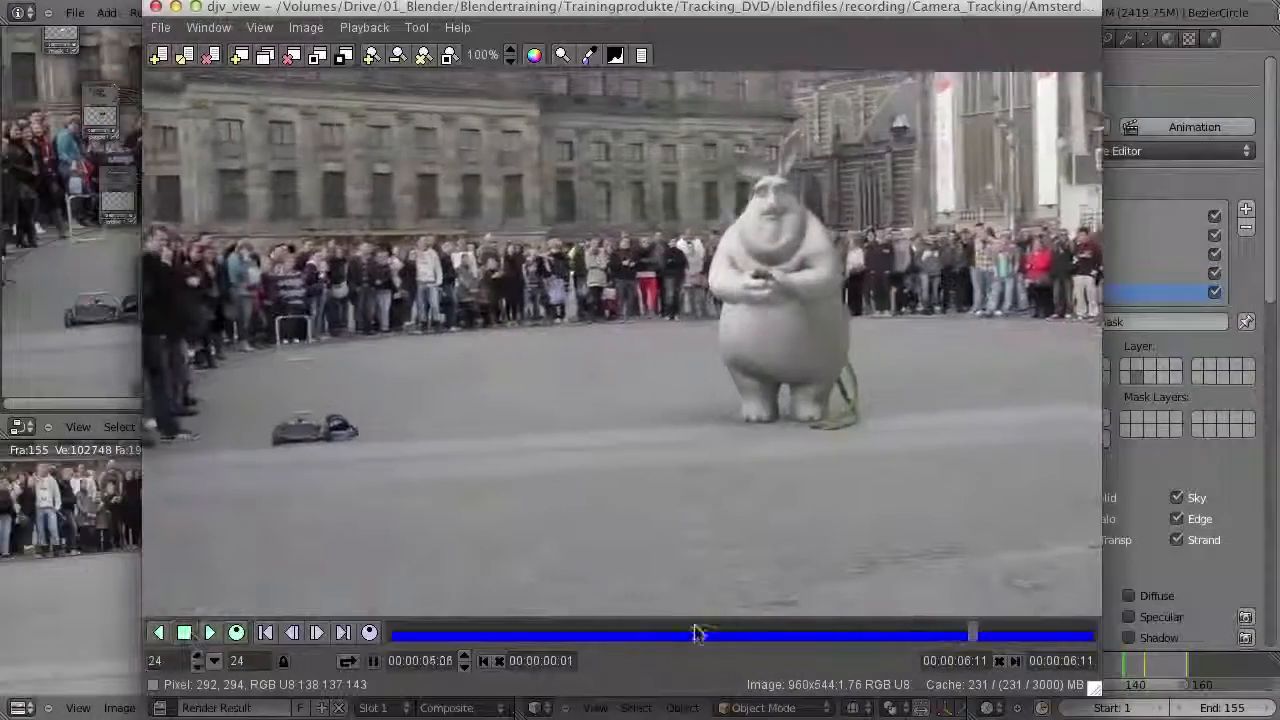
drag(694, 634, 791, 620)
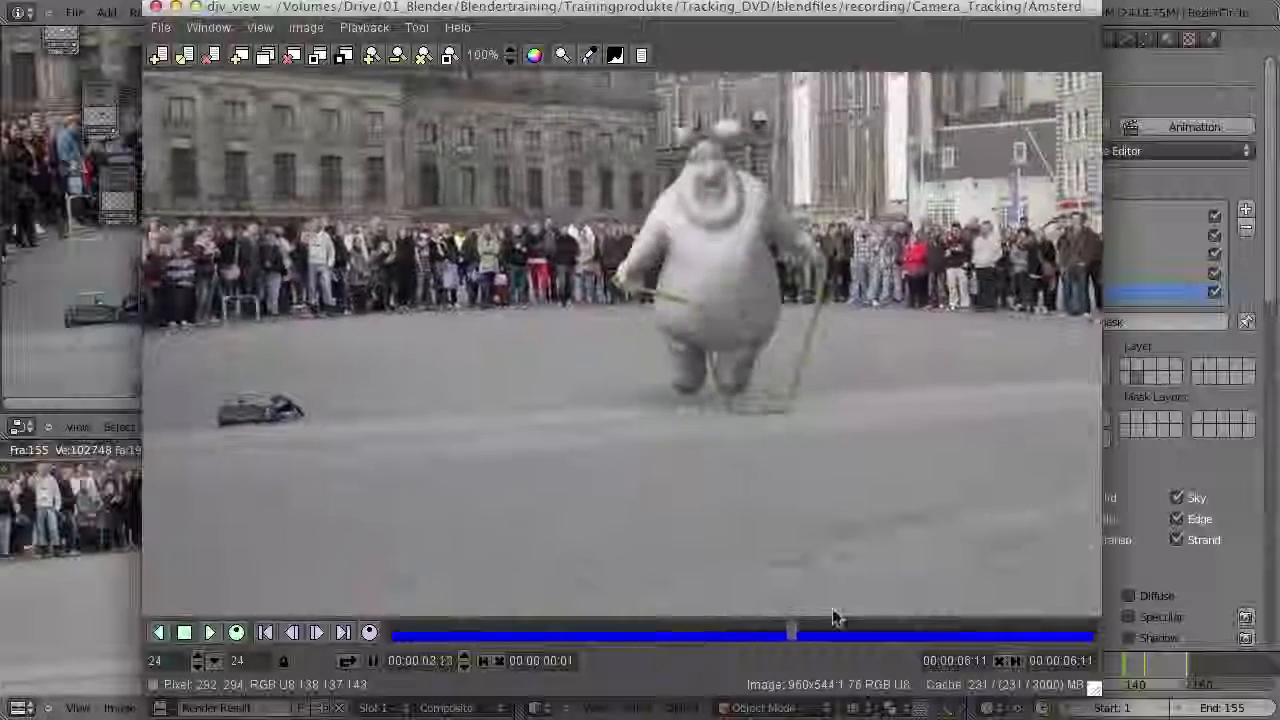